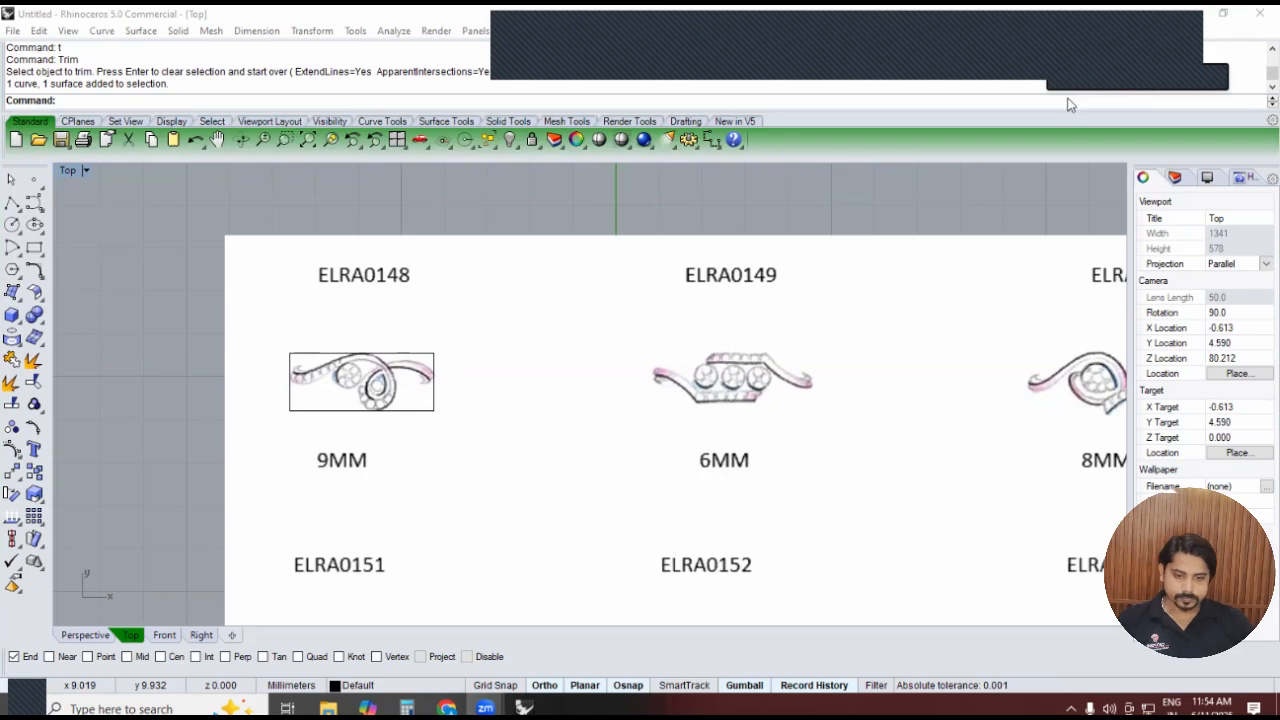
Examine the ring sketch sheet, focusing on the framed ELRA0148 design marked 9MM.
scroll(417, 434, "down", 3)
scroll(393, 345, "up", 5)
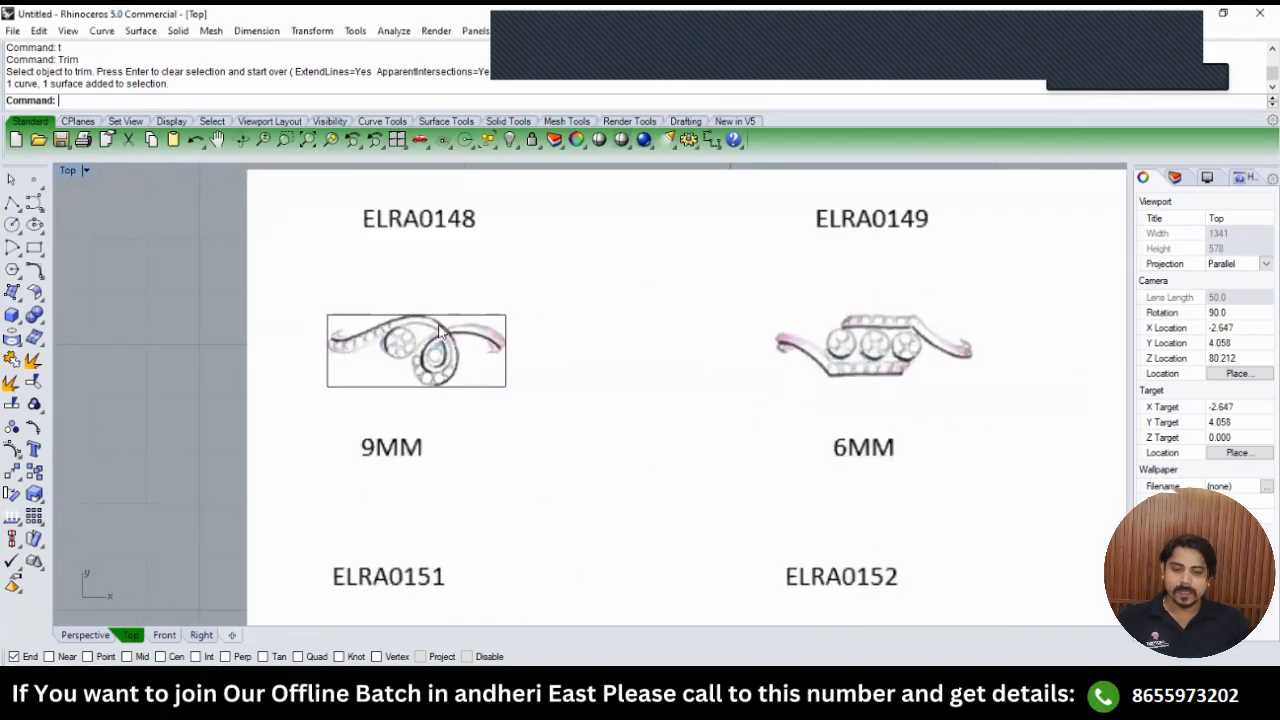
scroll(460, 348, "down", 2)
right_click_drag(463, 351, 420, 358)
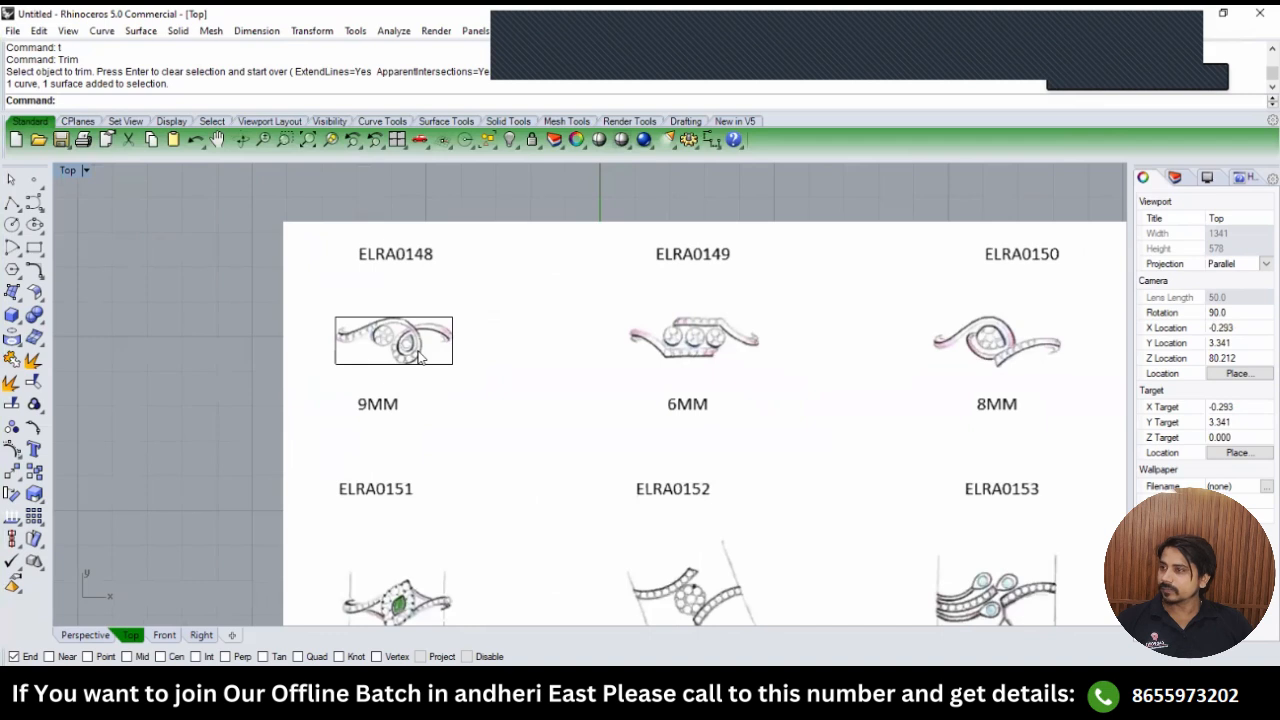
scroll(380, 350, "up", 4)
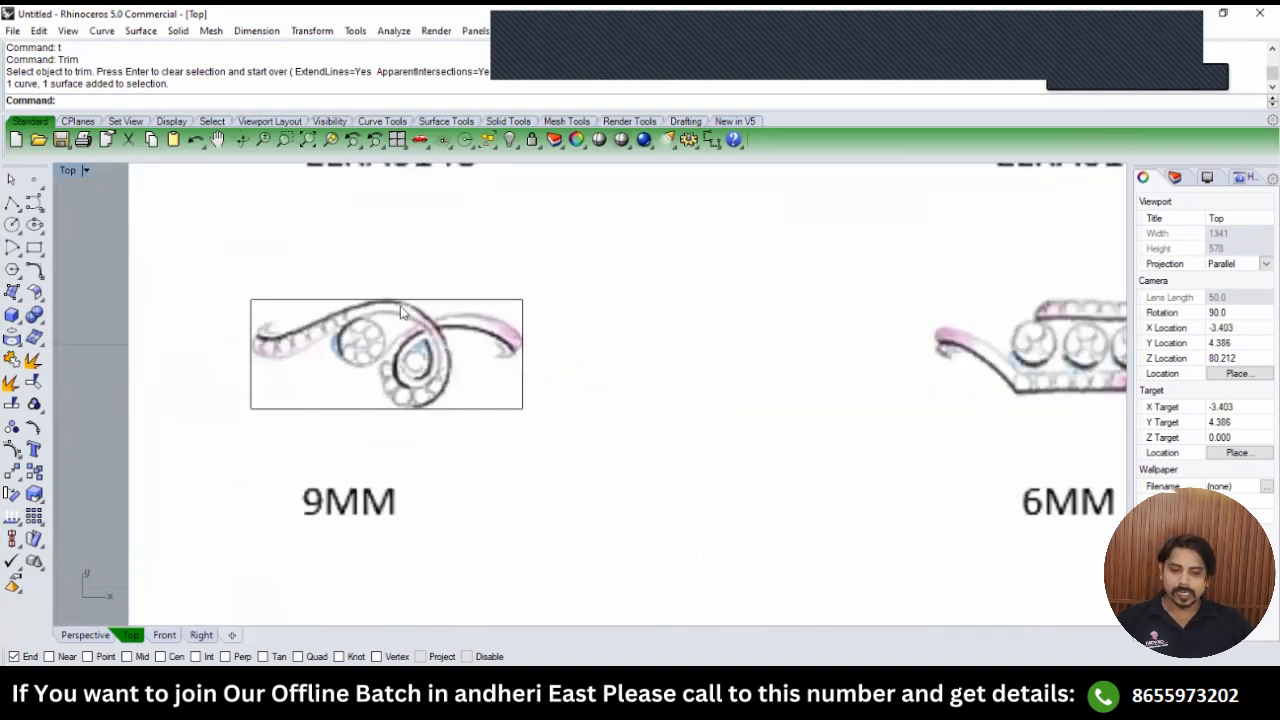
scroll(442, 356, "up", 2)
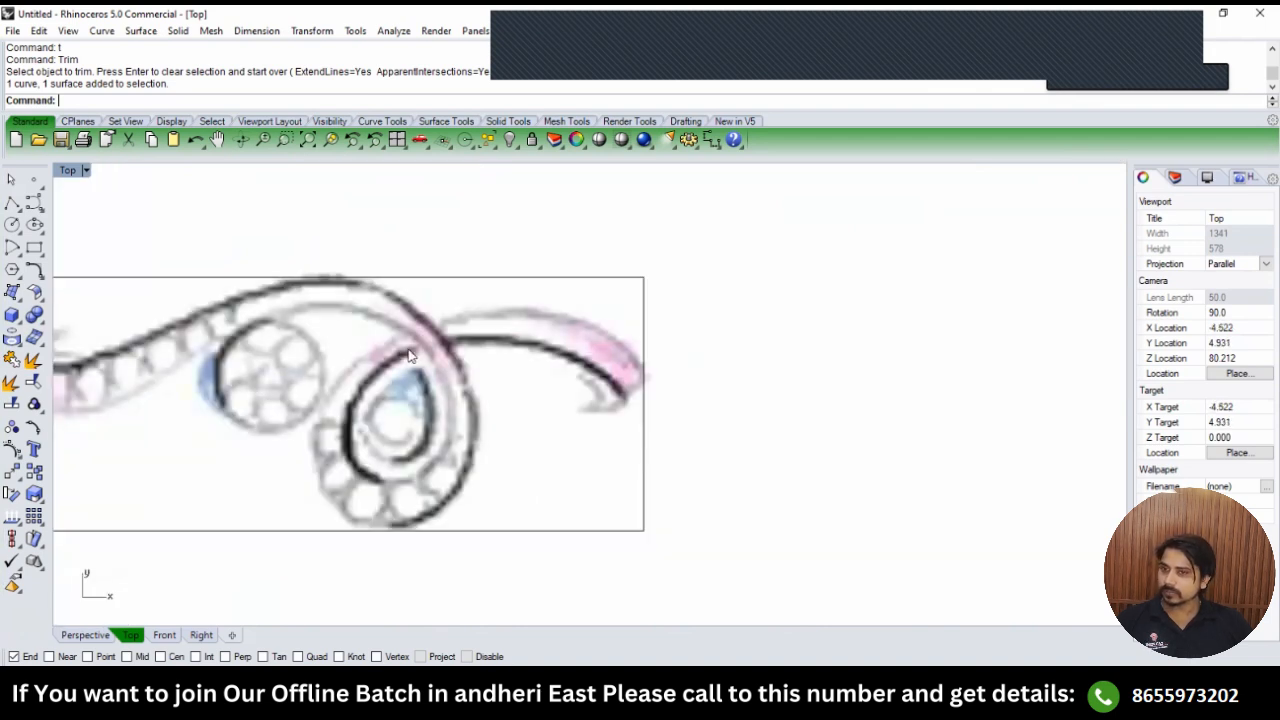
scroll(408, 355, "down", 5)
right_click_drag(534, 354, 520, 353)
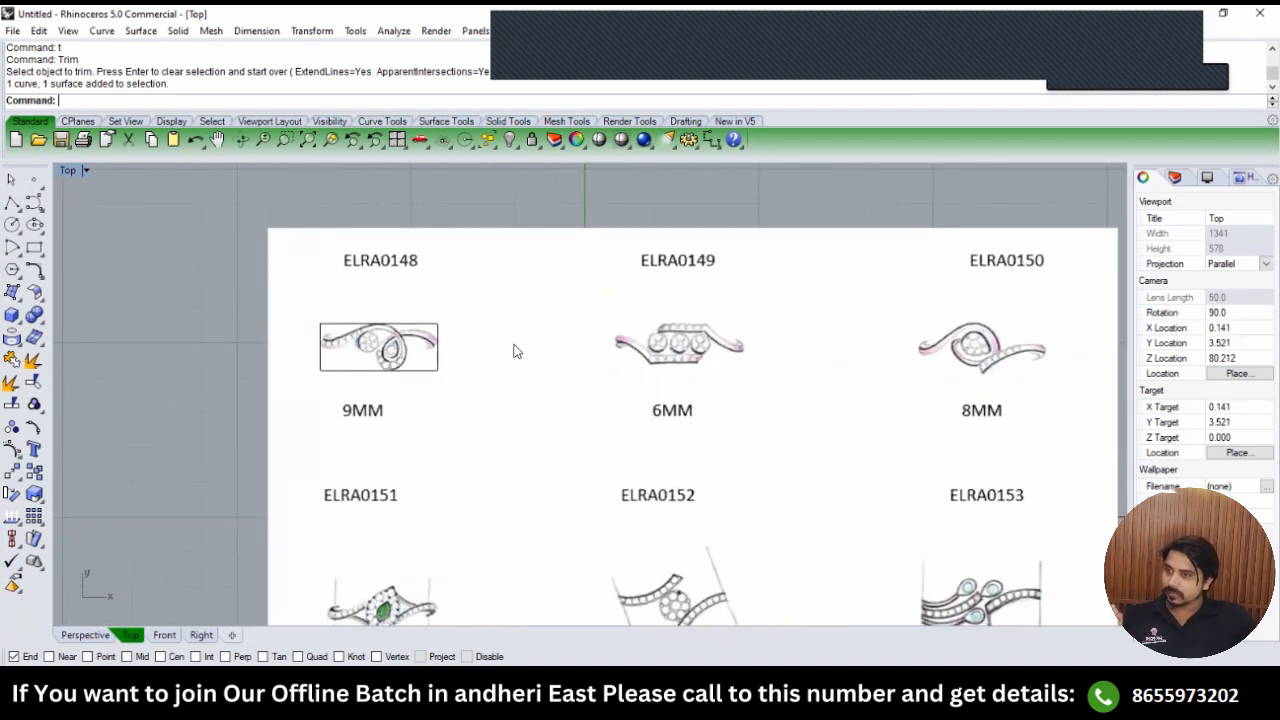
right_click_drag(426, 359, 443, 380)
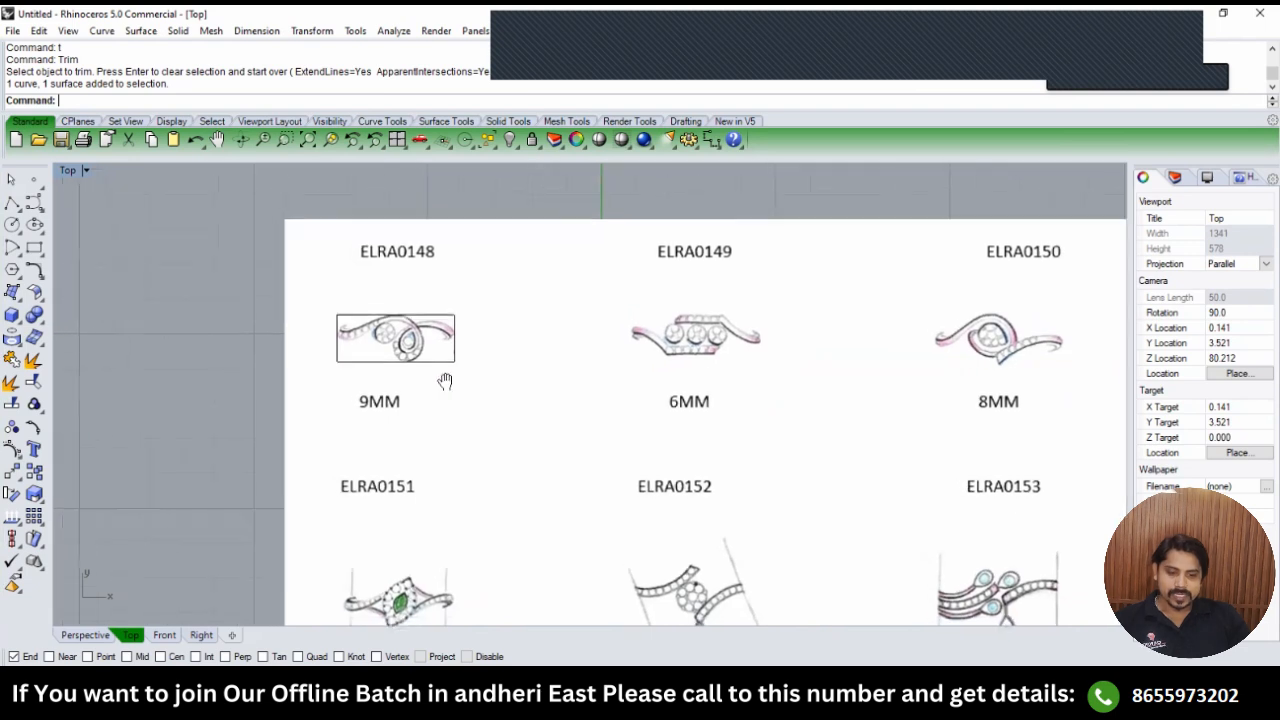
Trim away the picture surface outside the rectangle around the ELRA0148 sketch.
left_click(433, 367)
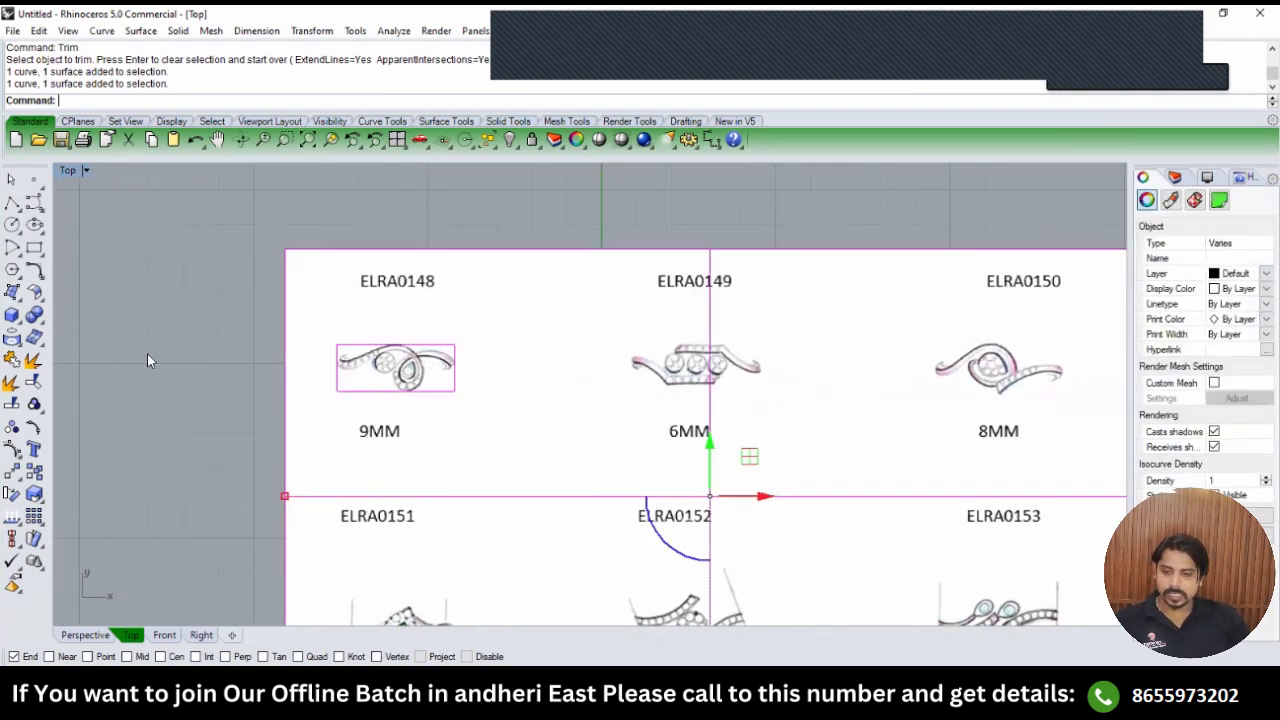
key("Return")
left_click(424, 318)
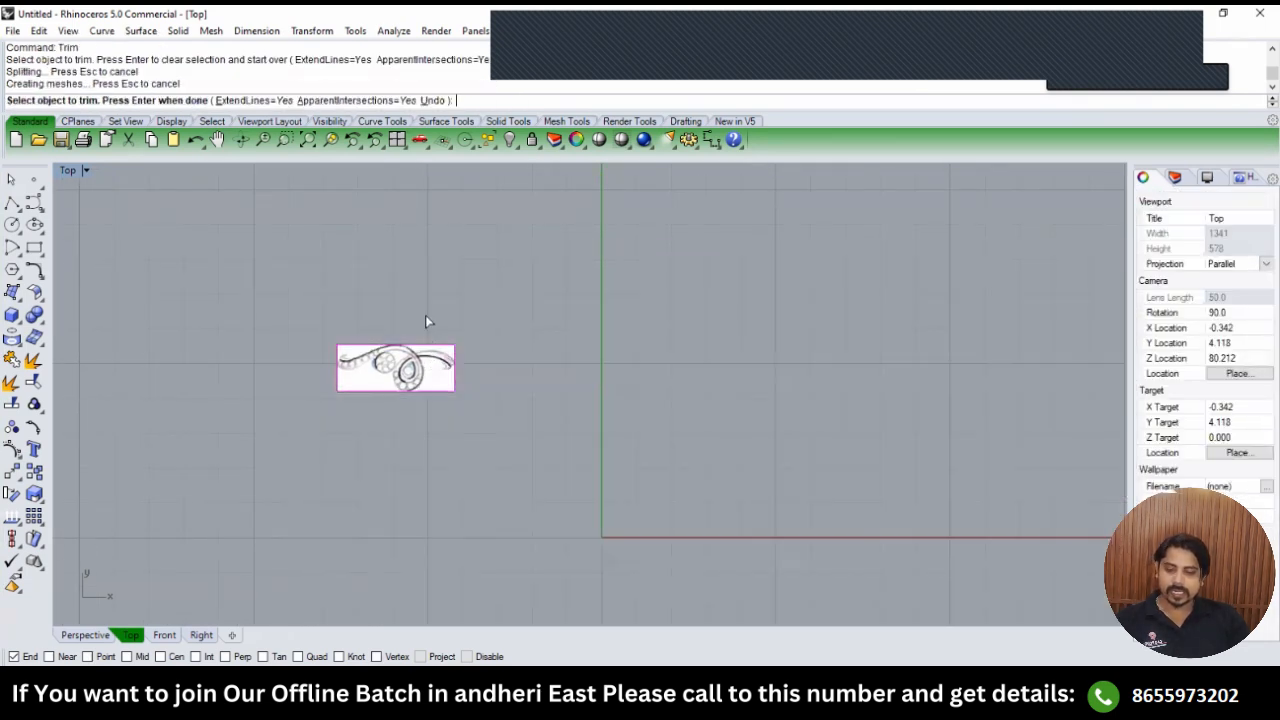
right_click(566, 326)
Group the trimmed sketch picture with its rectangular frame.
left_click_drag(474, 357, 432, 372)
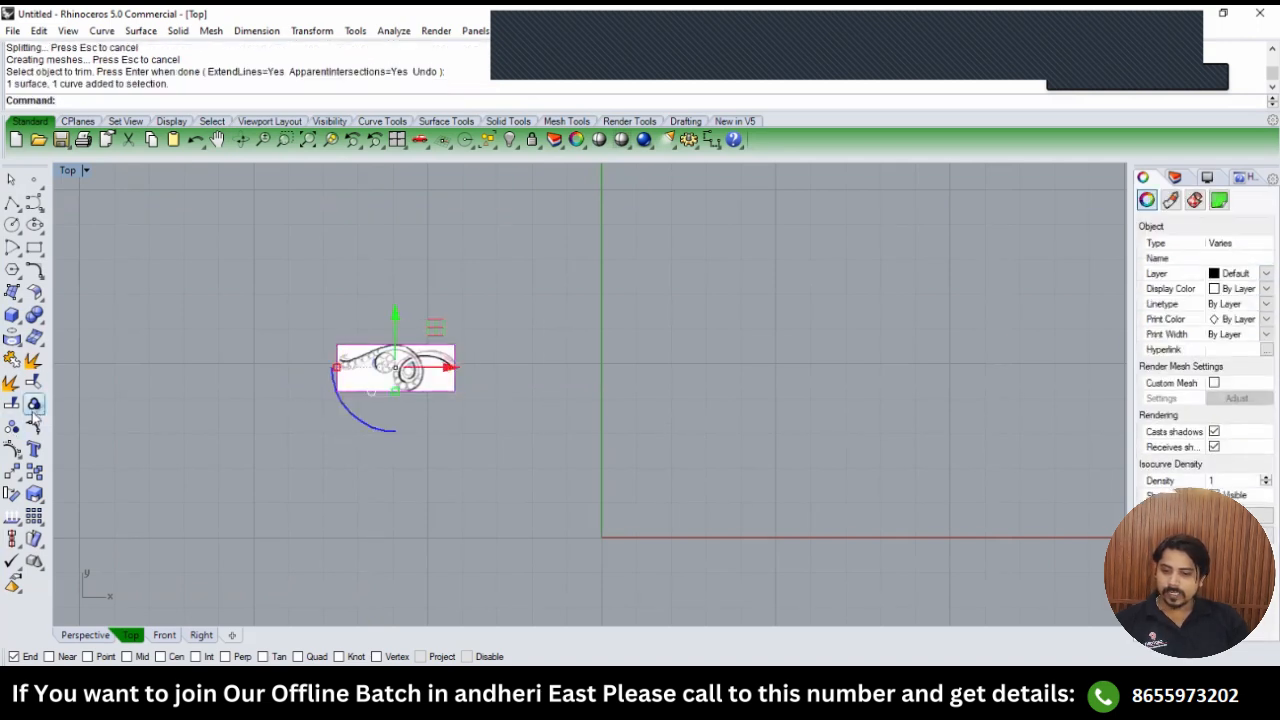
left_click(34, 405)
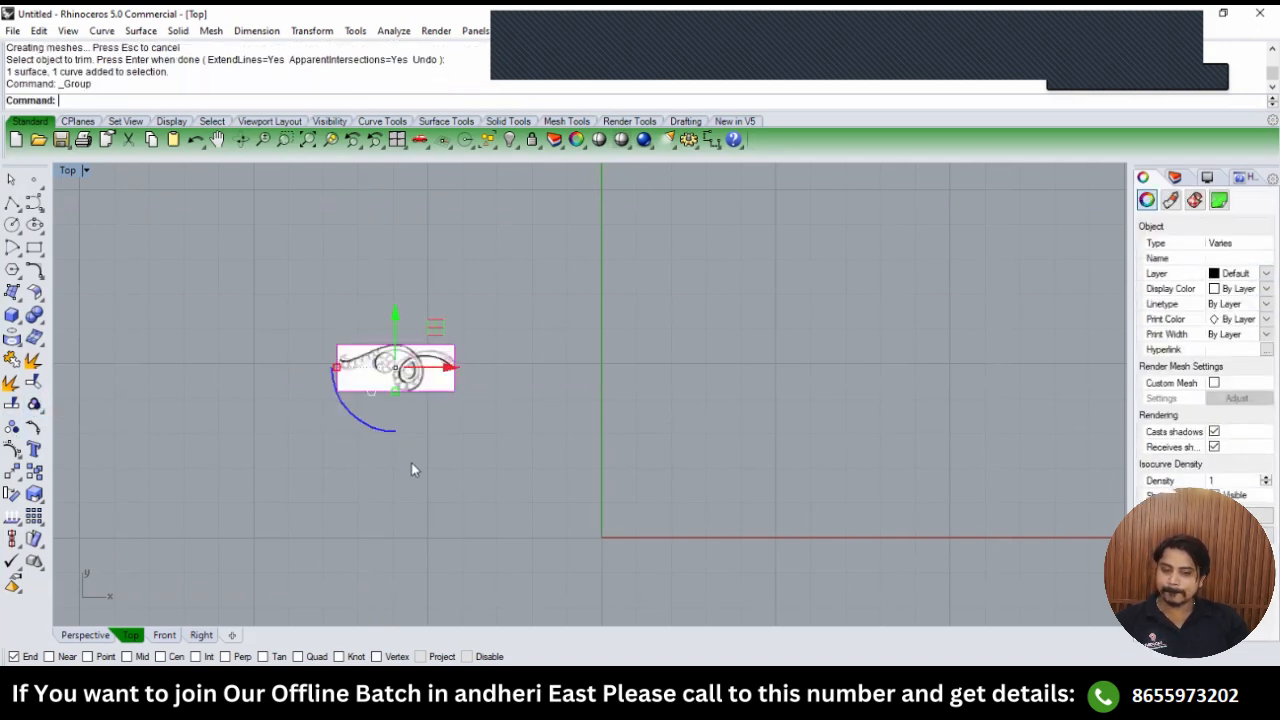
left_click(411, 462)
Show the four-view layout and maximize the Front view.
scroll(478, 290, "down", 3)
left_click(397, 140)
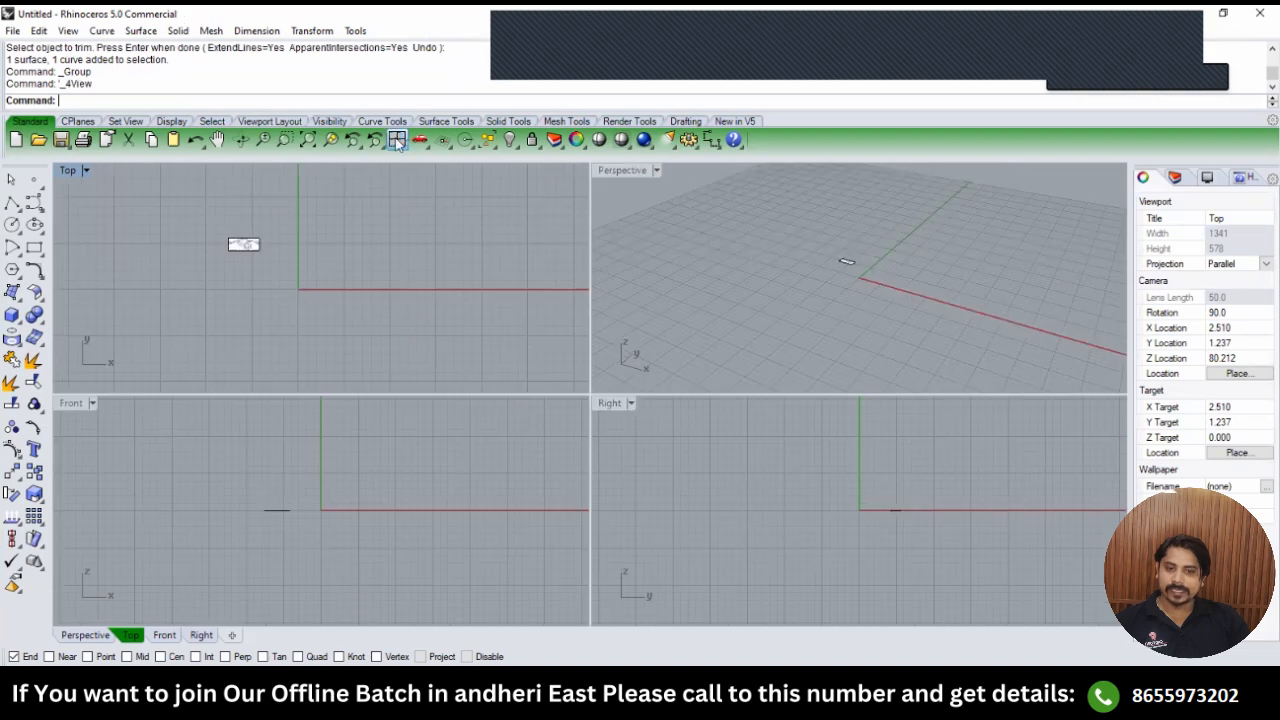
left_click(75, 403)
double_click(75, 402)
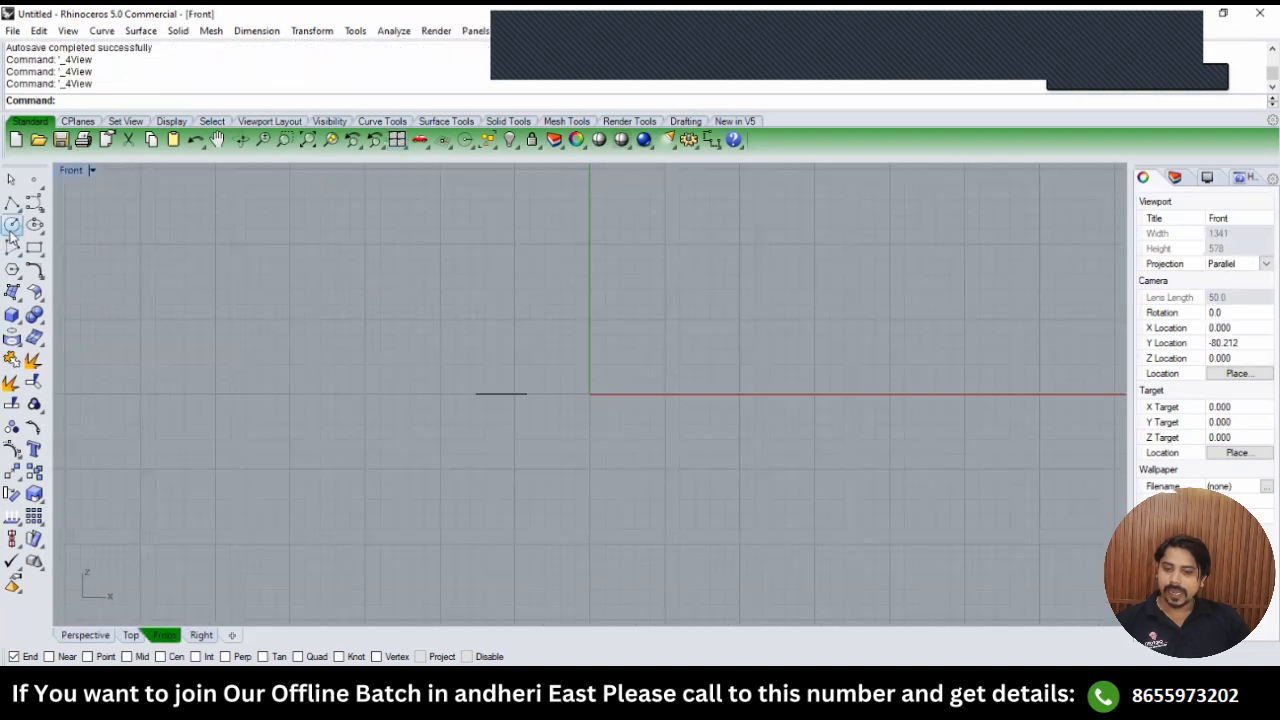
Draw a circle with a 6.5 mm diameter centred on the origin in the Front view.
left_click(12, 224)
type("0")
key("Return")
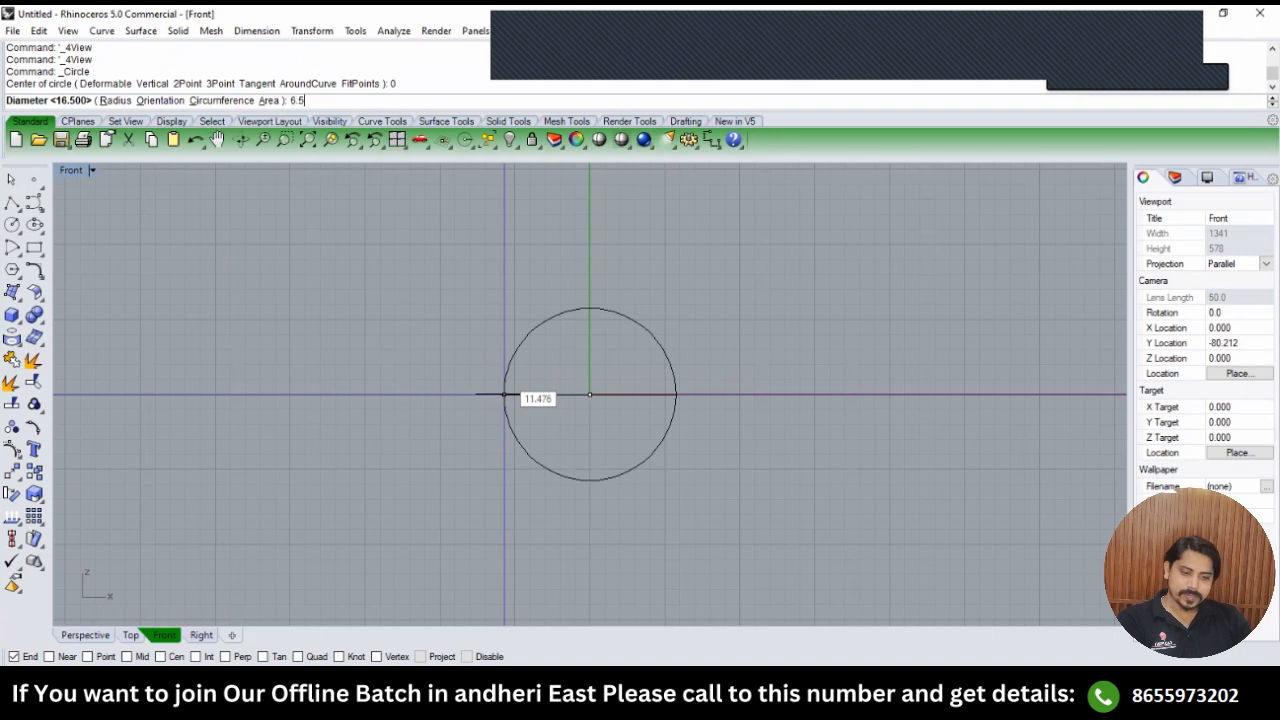
key("Return")
right_click_drag(668, 409, 637, 368)
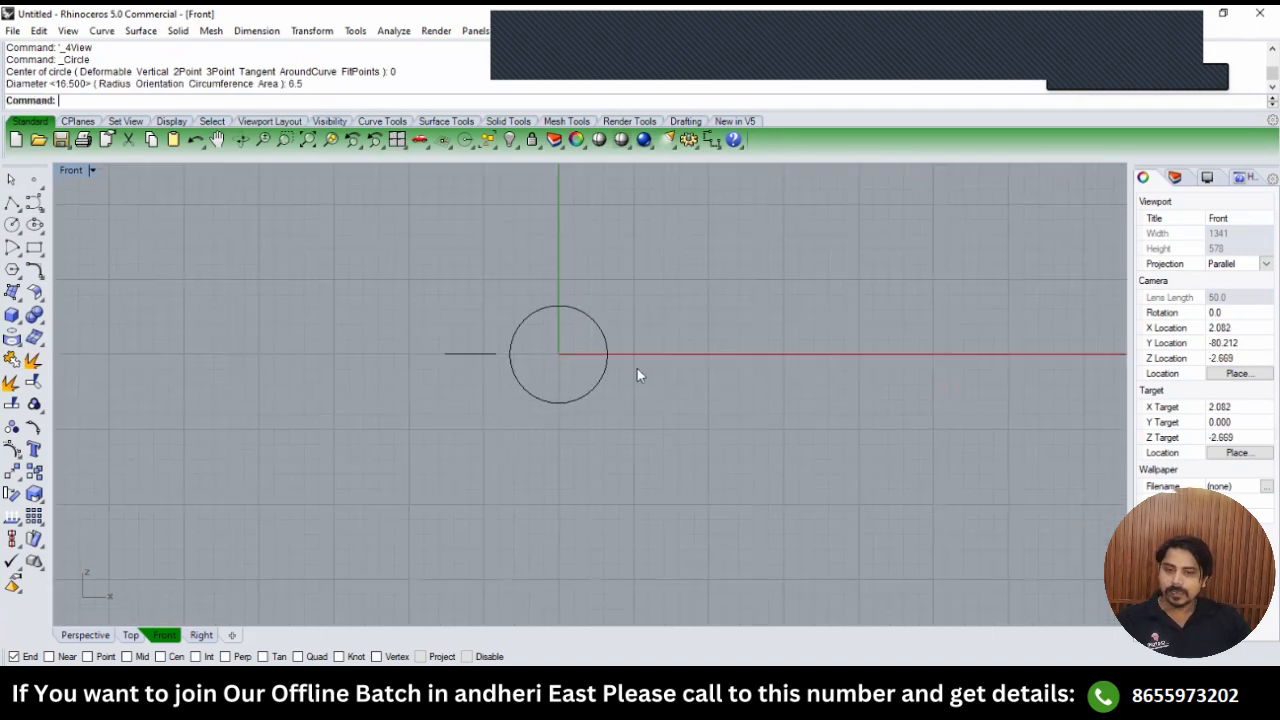
Try to offset the 6.5 mm circle outward by 1.75 mm, and undo the offset.
scroll(637, 368, "up", 4)
left_click(581, 320)
right_click_drag(595, 314, 589, 348)
type("O")
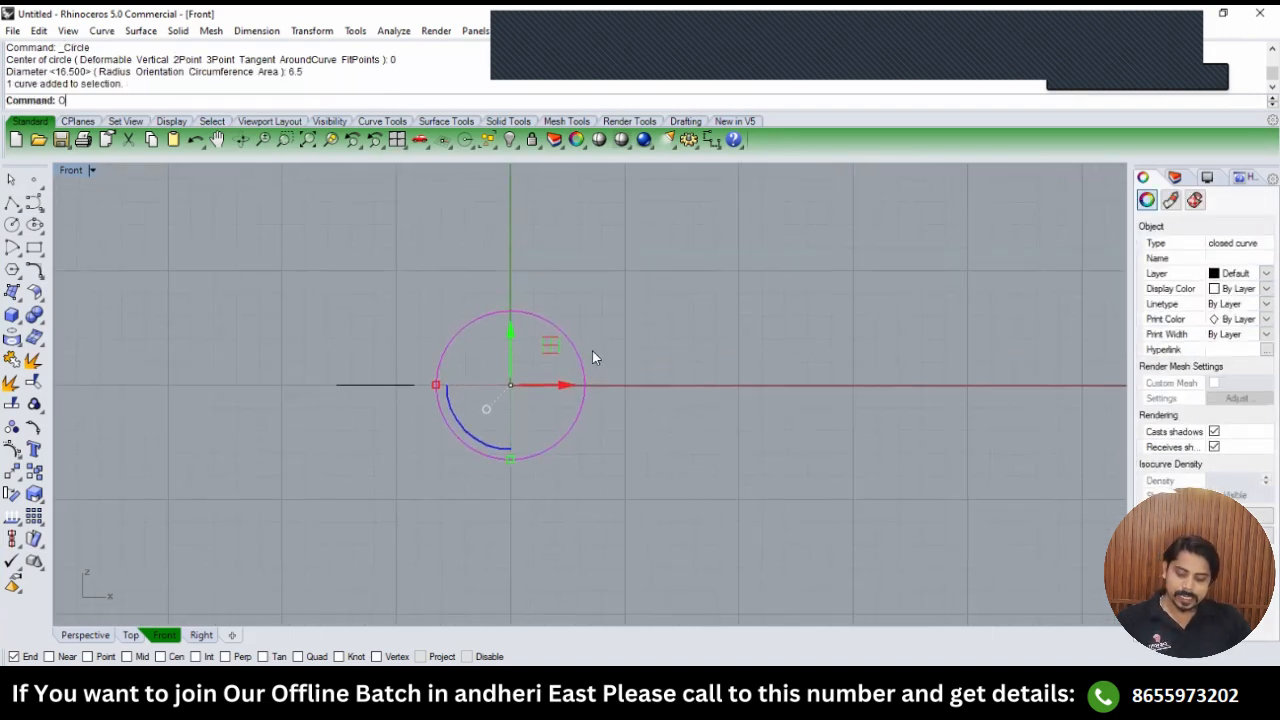
type("f")
key("Return")
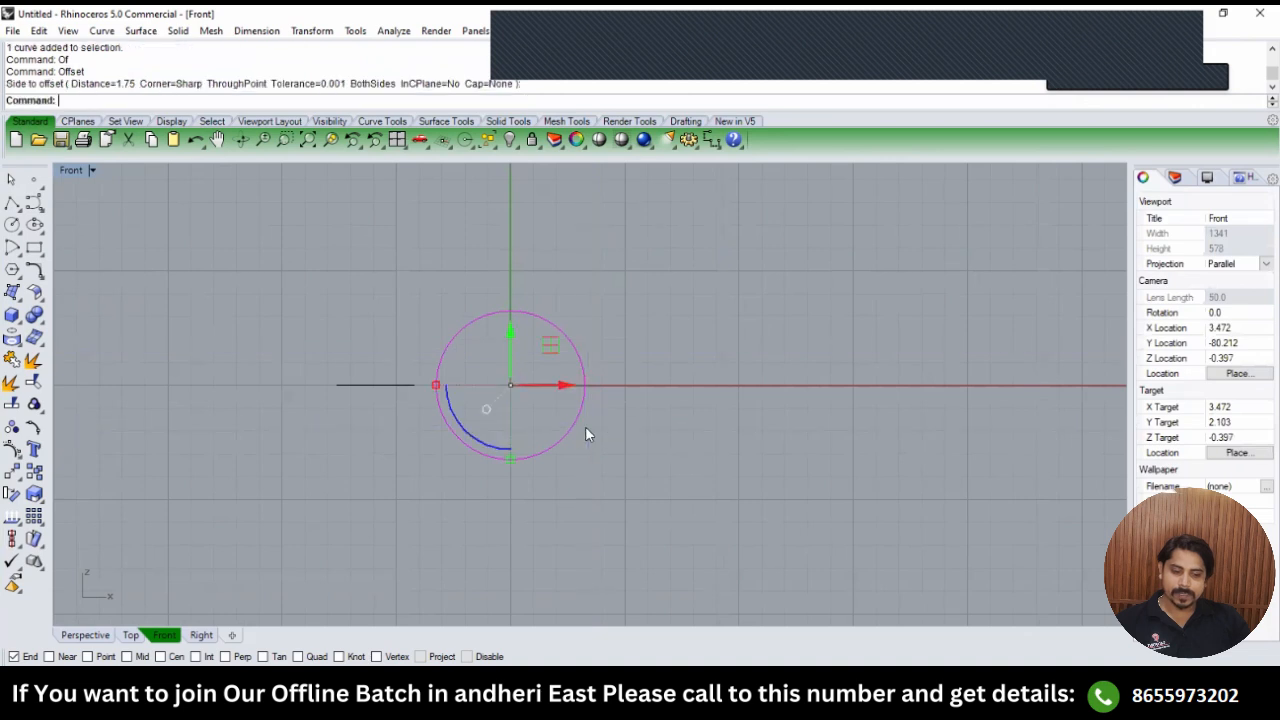
type("1.7")
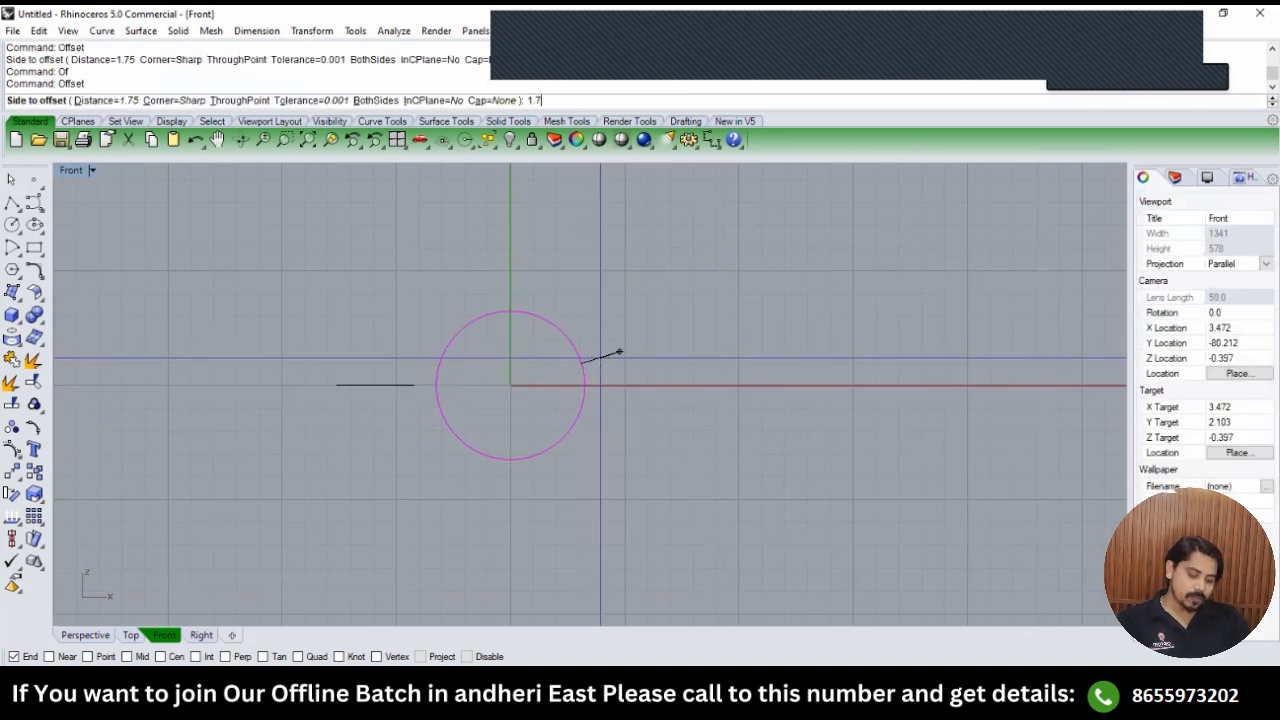
type("5")
key("Return")
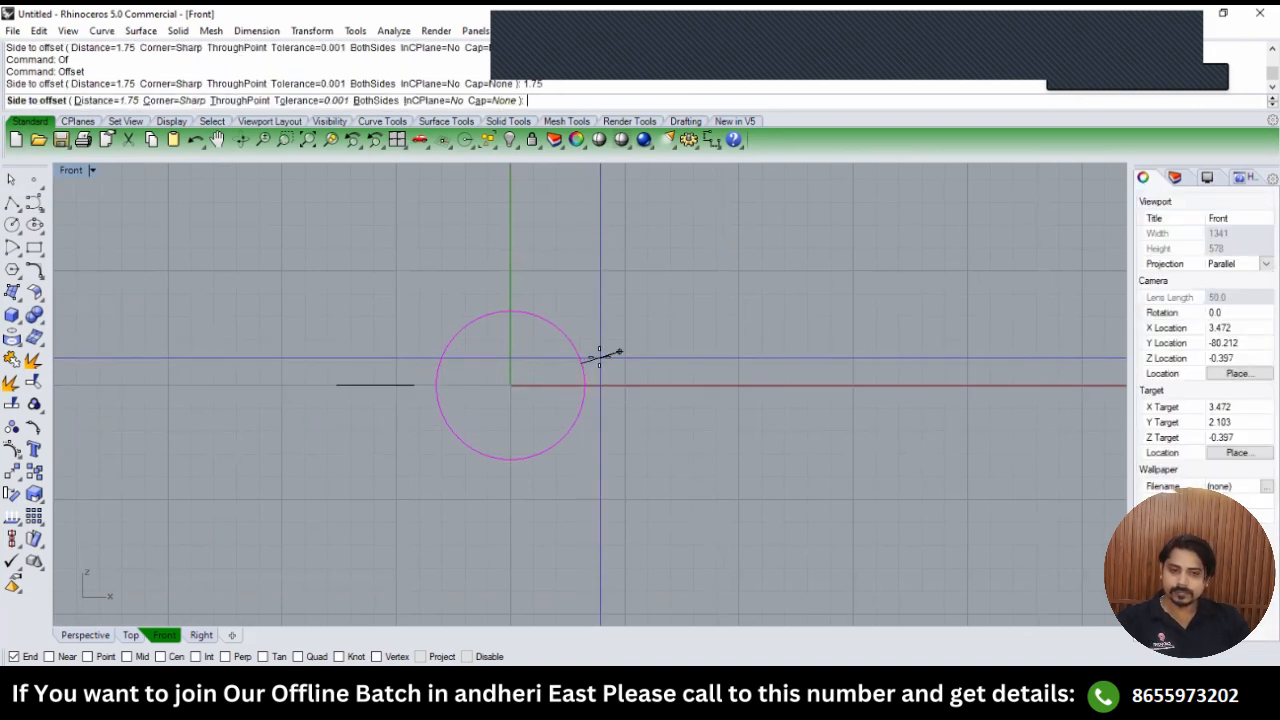
left_click(578, 466)
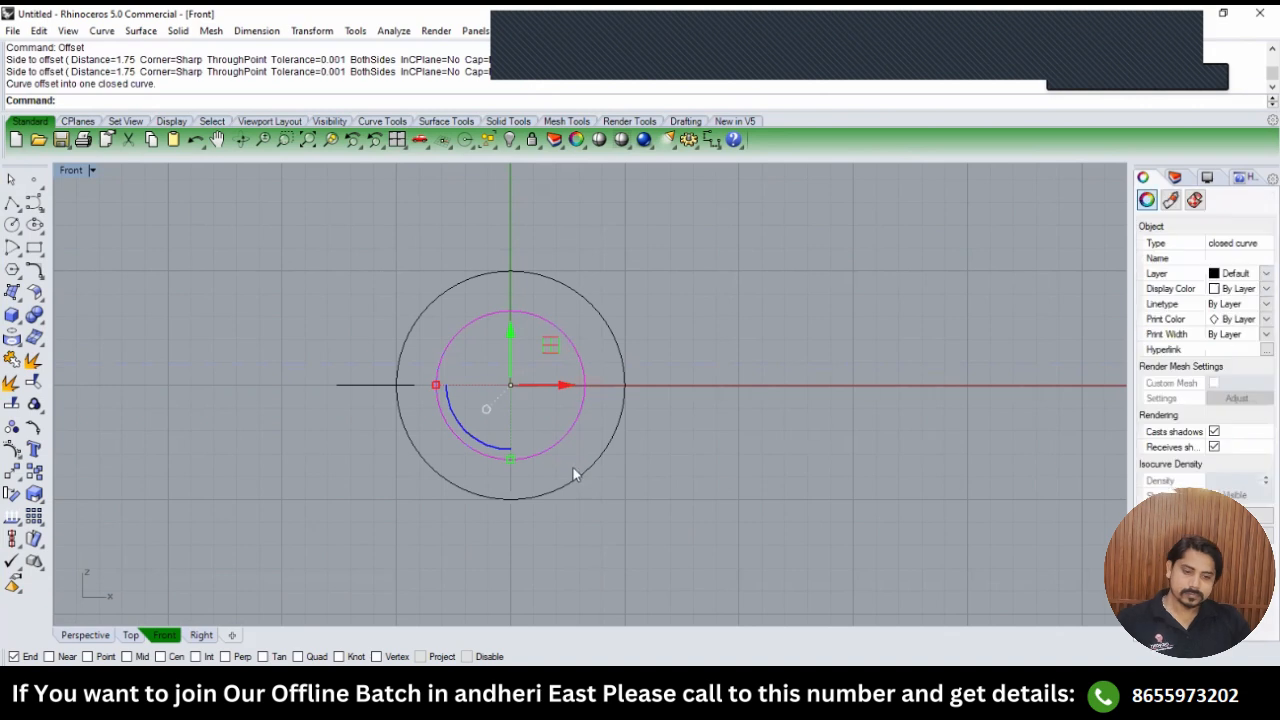
key("ctrl+z")
key("Escape")
Check the circle's diameter with a diameter dimension, and delete the circle.
type("DD")
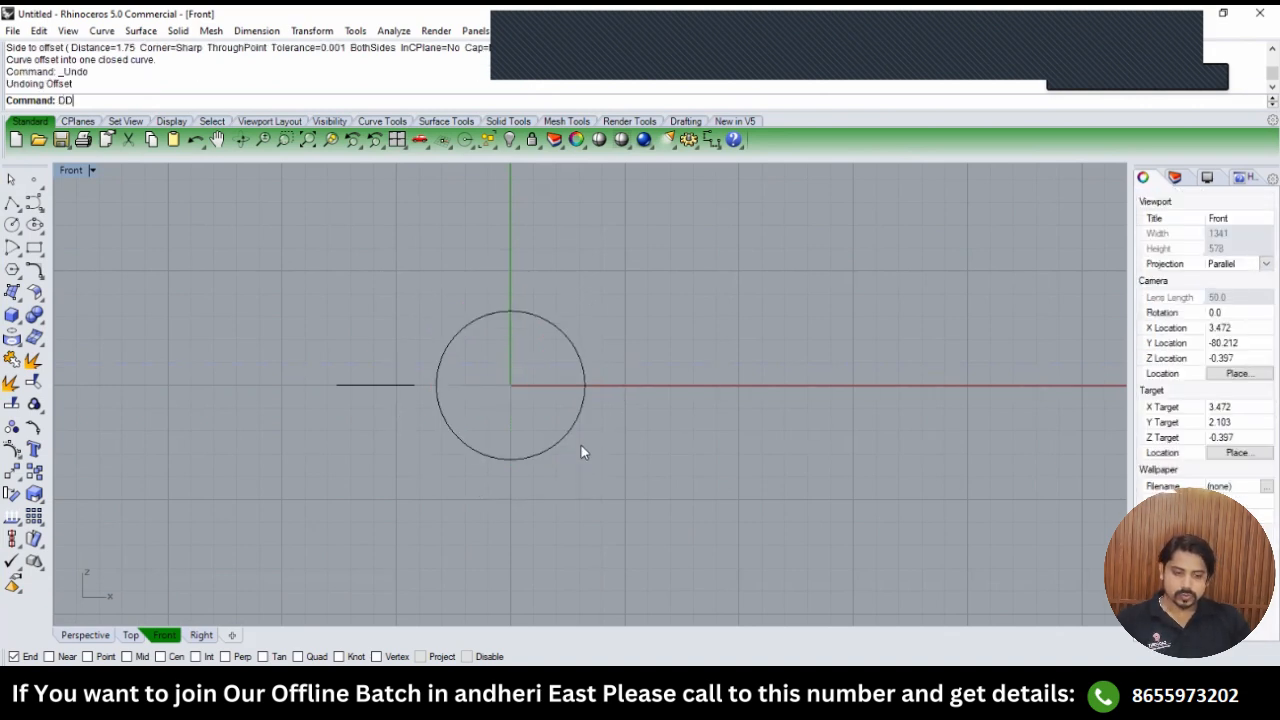
key("Return")
left_click(583, 415)
key("Escape")
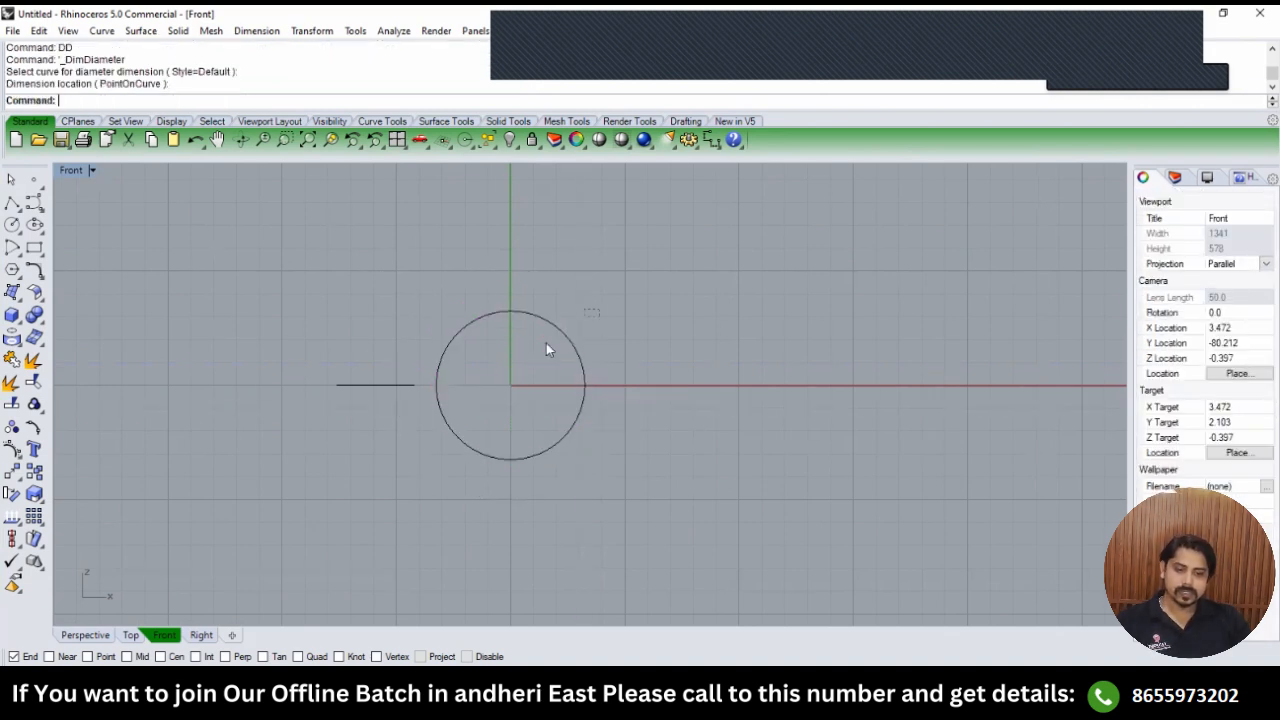
left_click(558, 338)
key("Delete")
Draw a circle with a 16.5 mm diameter centred on the origin in the Front view.
left_click(12, 224)
type("0")
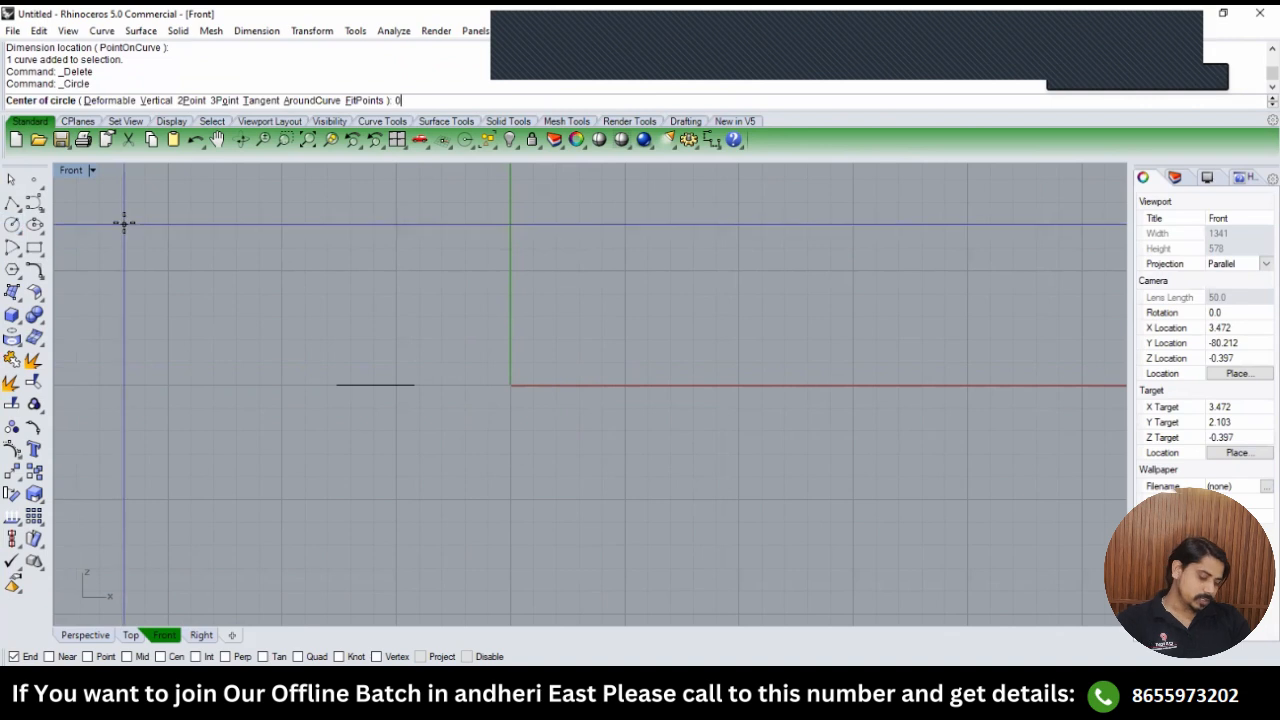
key("Return")
type("16.5")
key("Return")
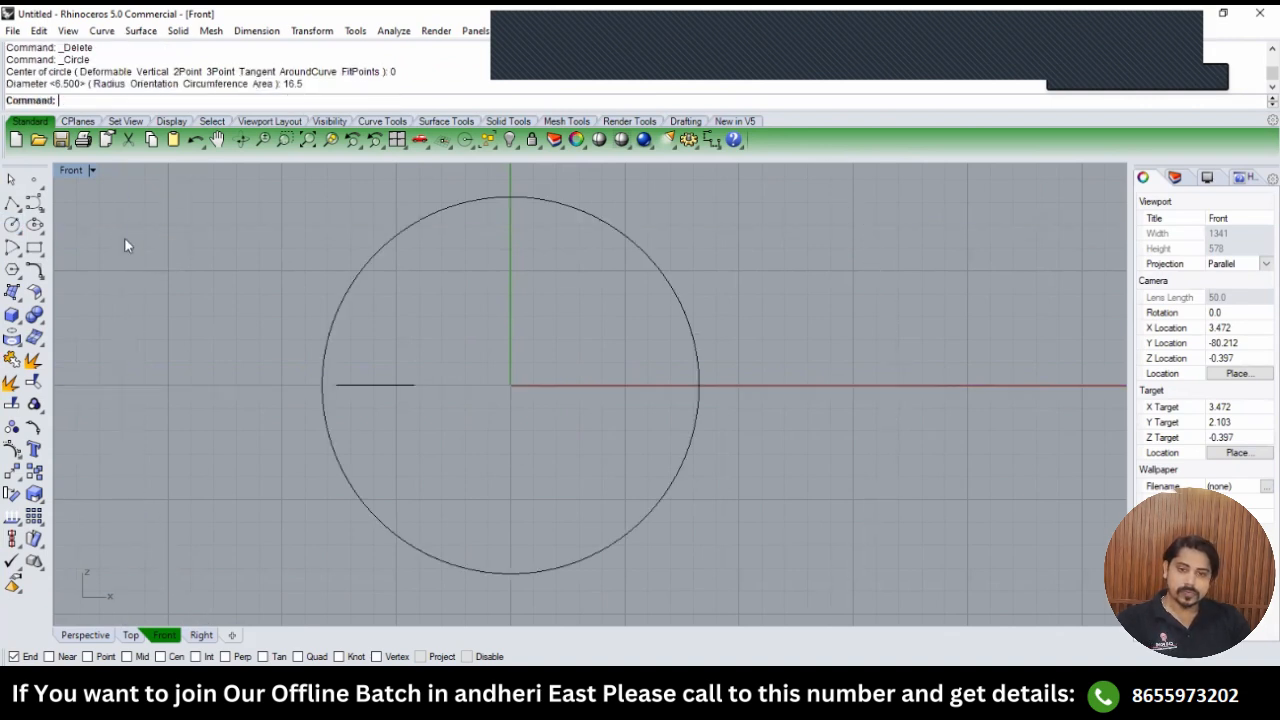
Offset the 16.5 mm circle outward by 1.75 mm.
left_click(655, 256)
type("of")
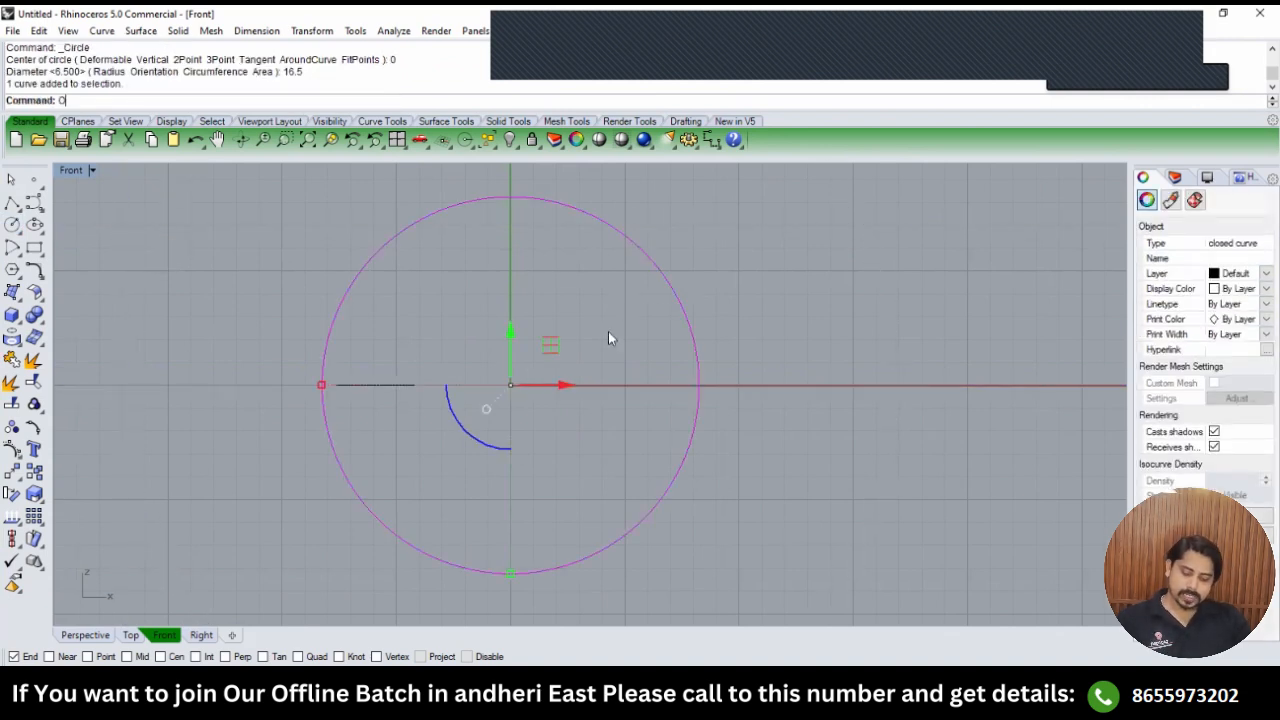
key("Return")
right_click_drag(677, 543, 662, 477)
left_click(662, 477)
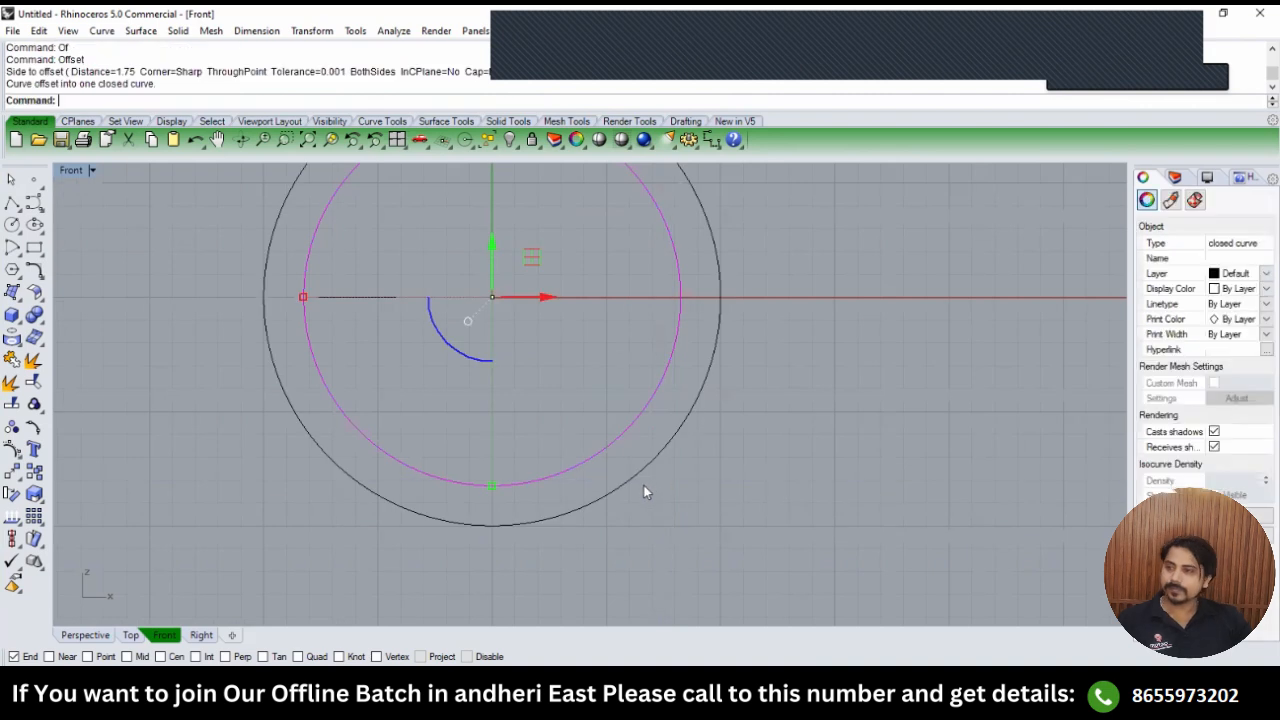
key("Escape")
Move the outer circle up by 0.25 mm in the Front view.
left_click(632, 480)
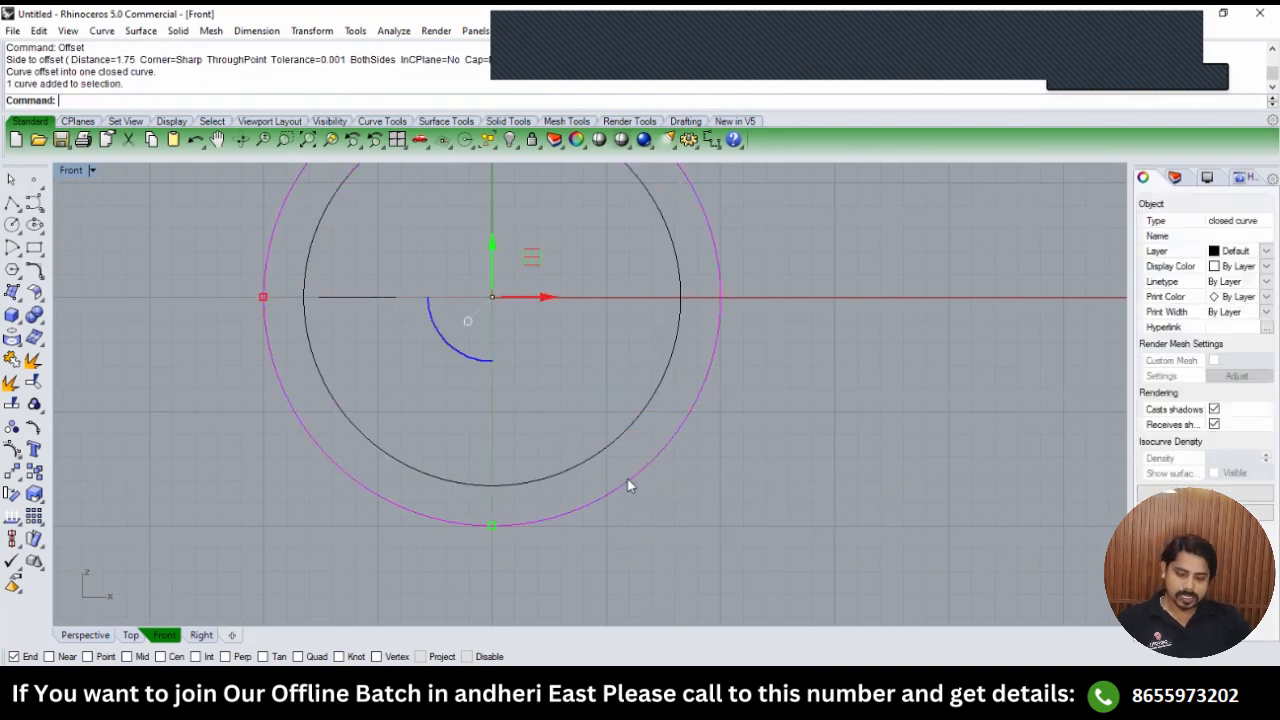
type("m")
key("Return")
scroll(644, 503, "up", 3)
left_click(650, 540)
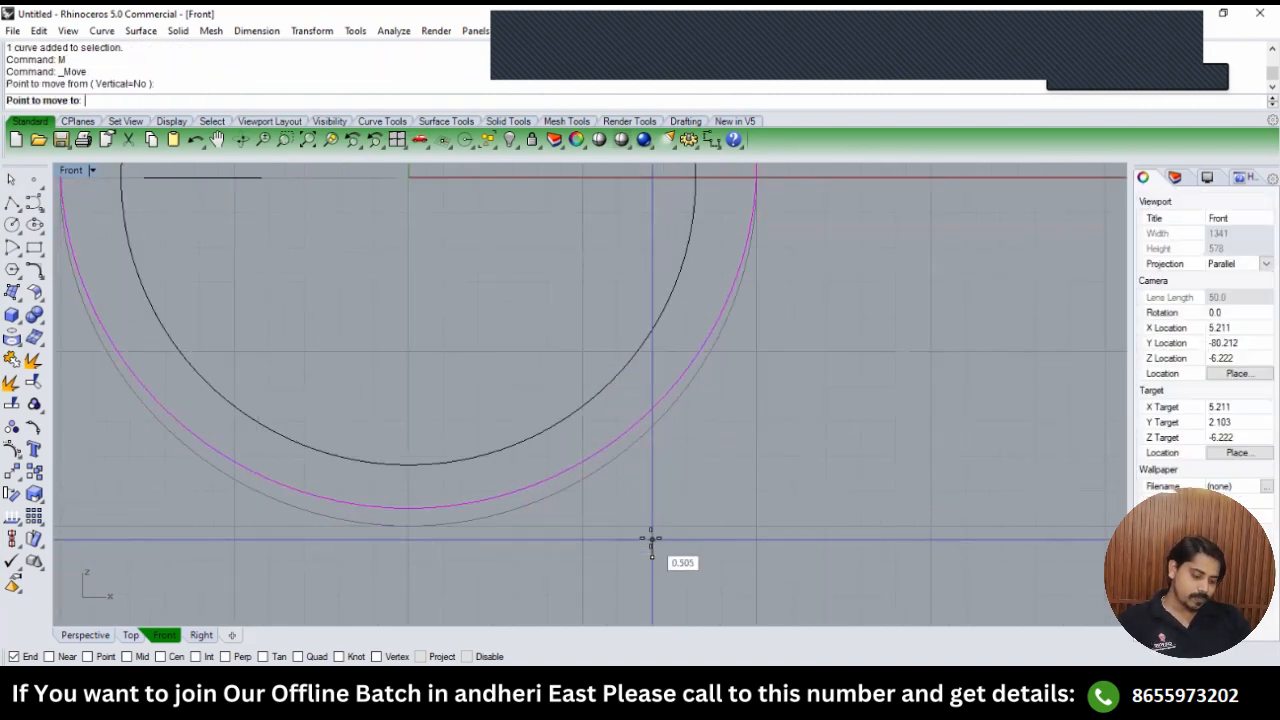
type("25")
key("Return")
left_click(651, 541)
scroll(611, 506, "down", 3)
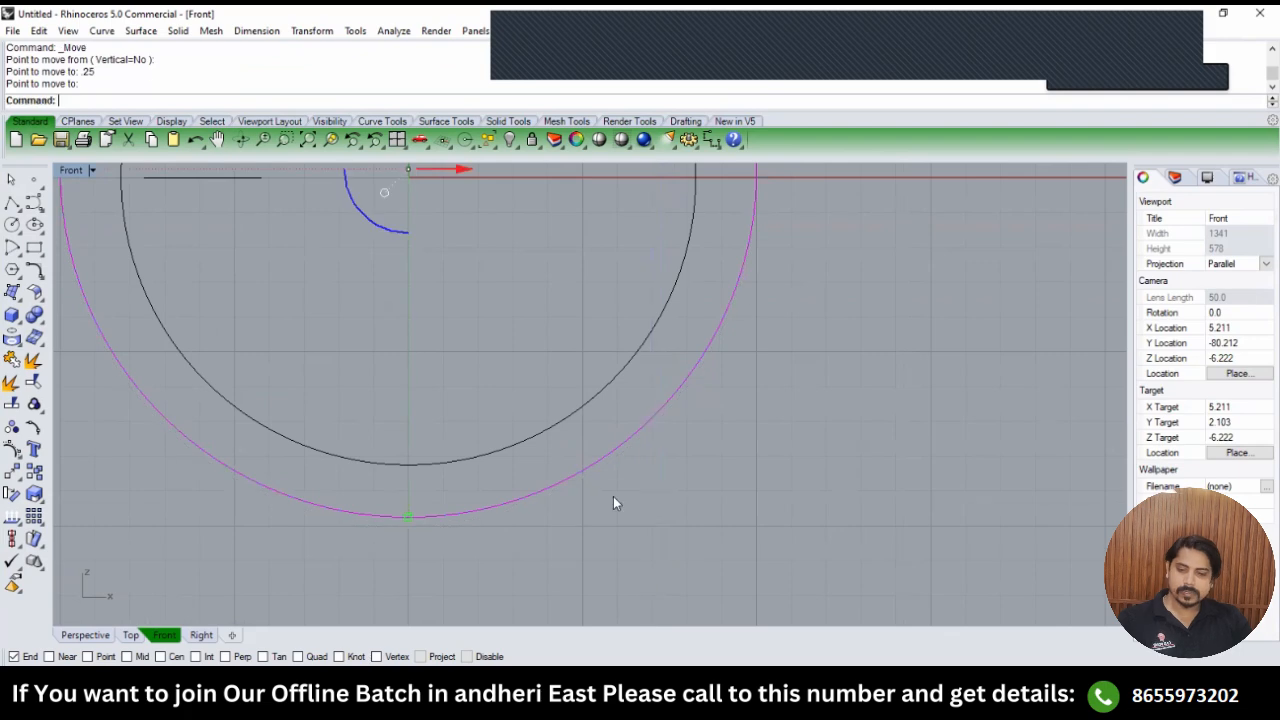
right_click_drag(457, 500, 449, 532)
key("Escape")
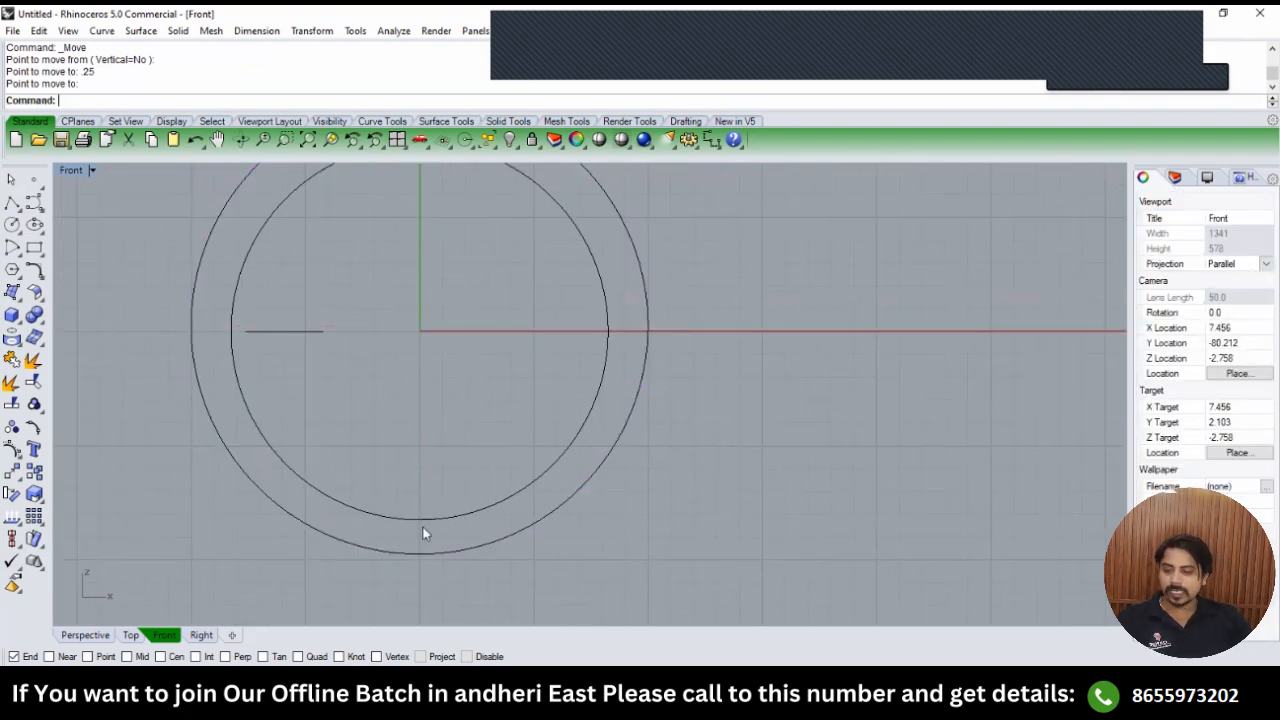
In the Top view, move the grouped sketch picture from its centre to the origin.
scroll(419, 546, "down", 4)
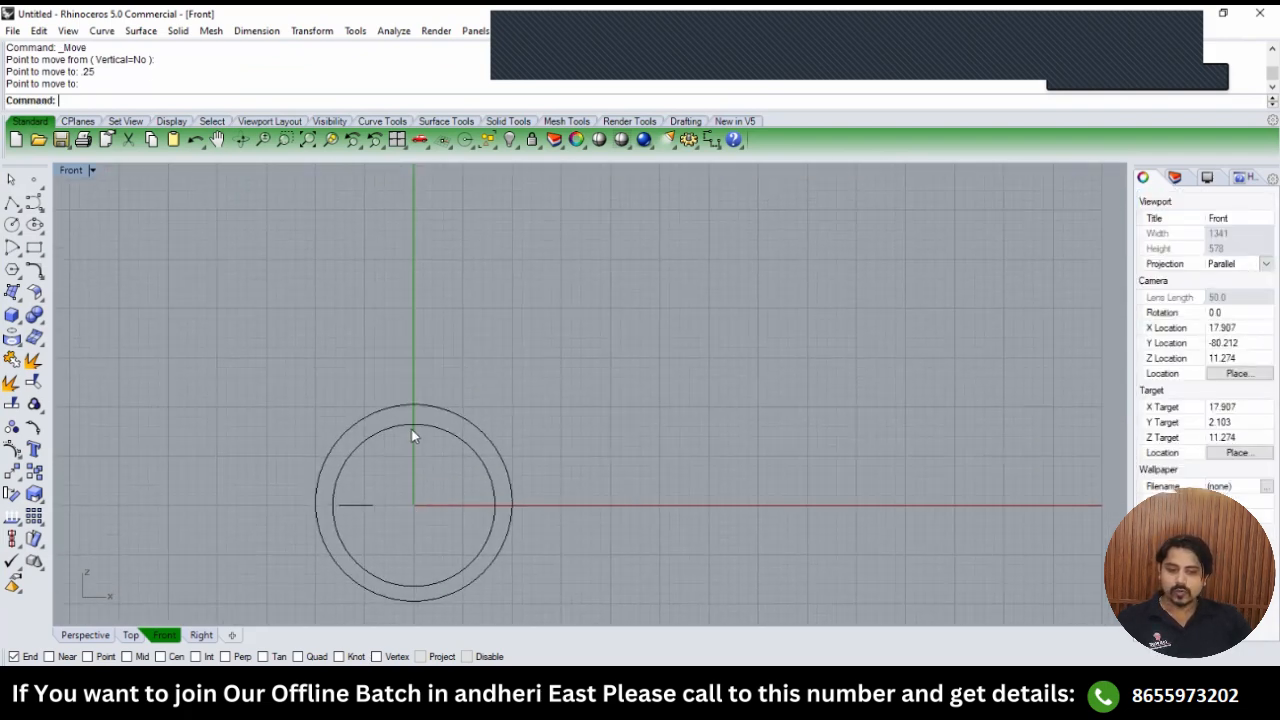
scroll(414, 425, "up", 2)
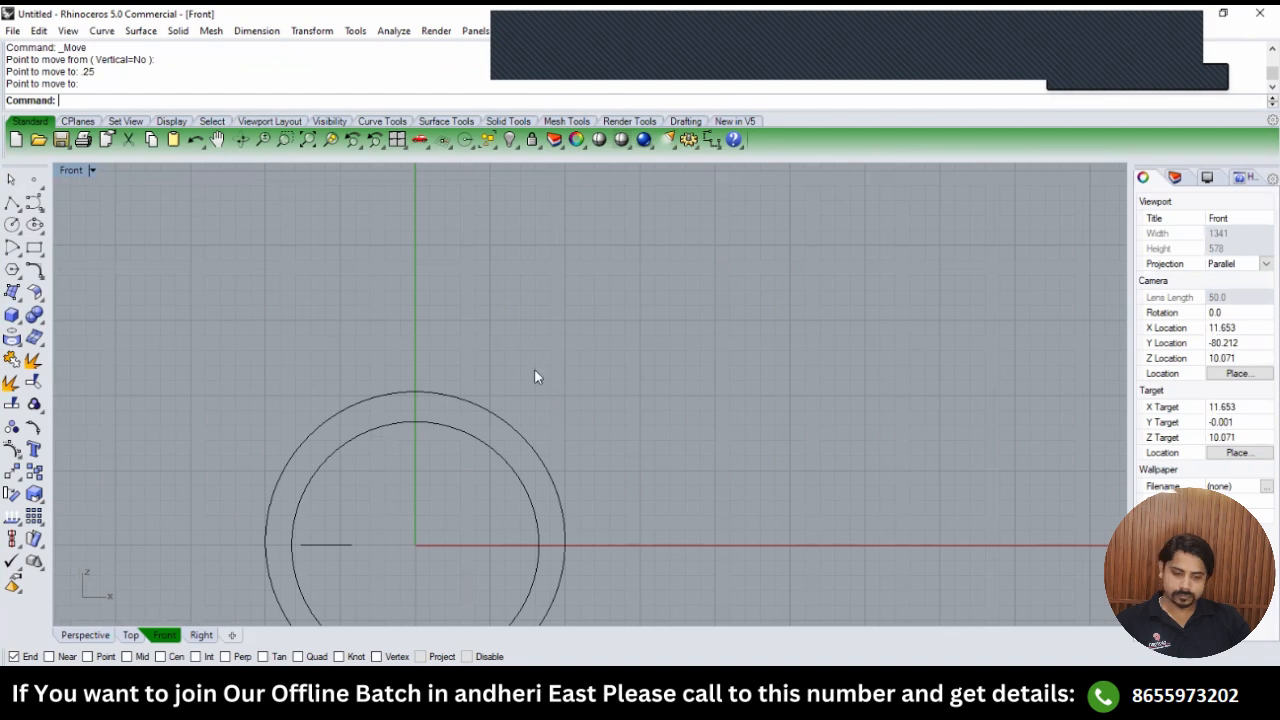
type("TOP")
key("Return")
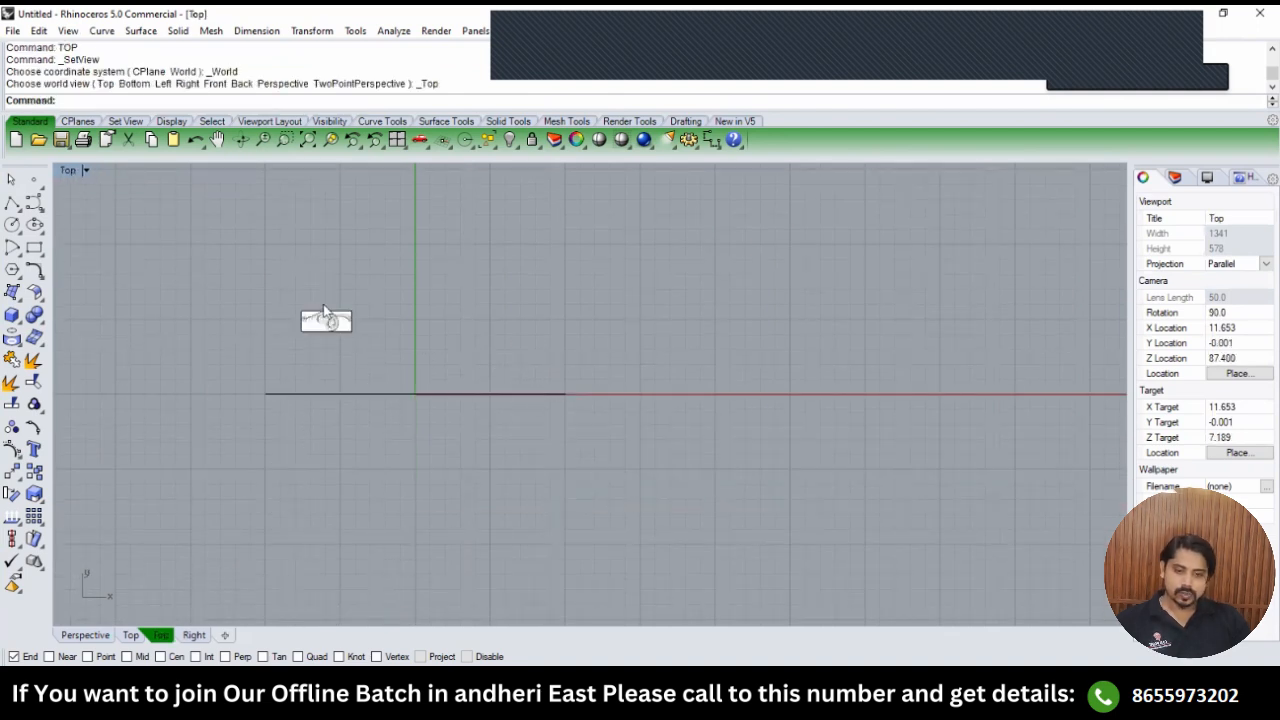
scroll(326, 318, "up", 2)
left_click(330, 336)
type("M")
key("Return")
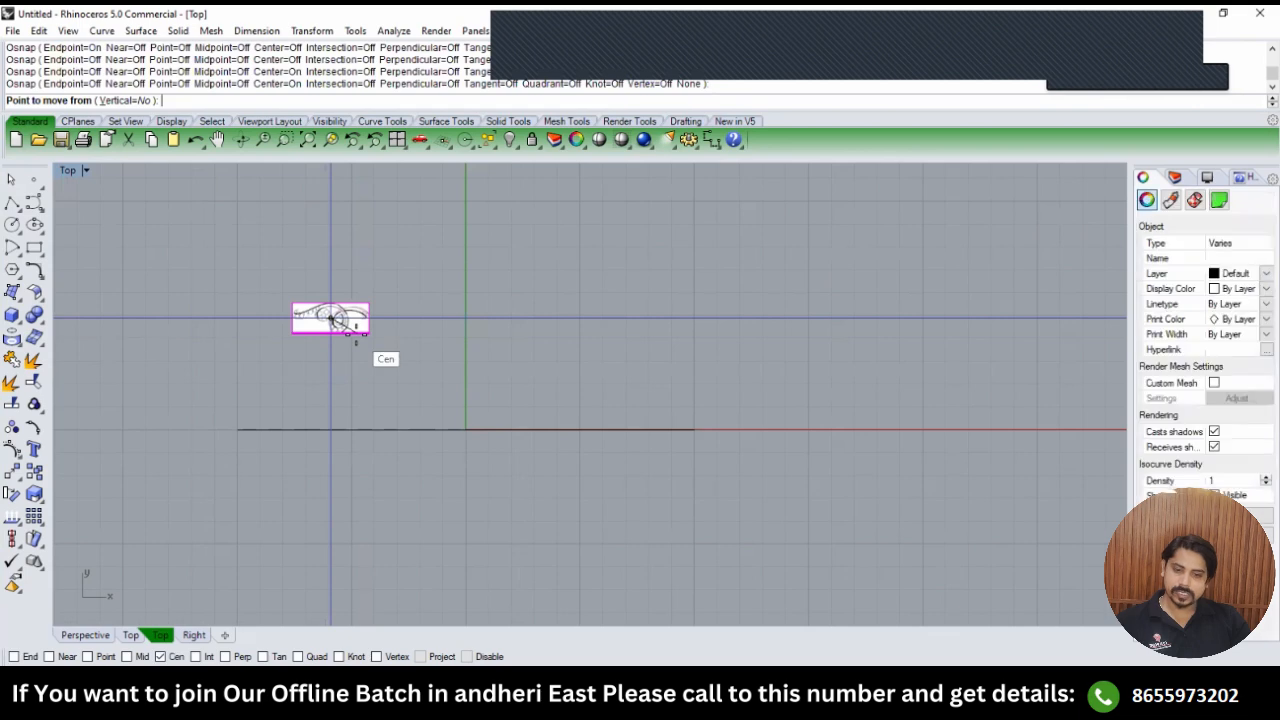
left_click(335, 320)
type("0")
key("Return")
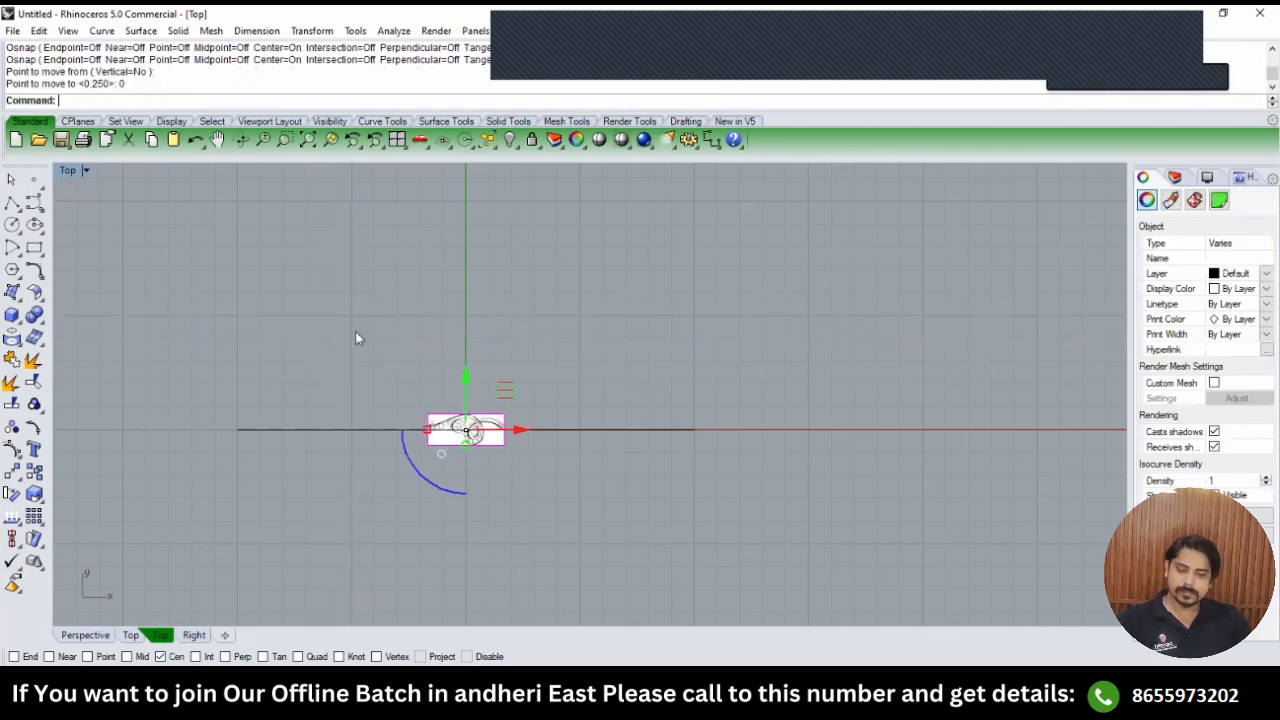
Raise the grouped sketch picture vertically above the origin in the Perspective view.
right_click_drag(432, 392, 520, 467)
left_click(407, 341)
type("PERSPECTIVE")
key("Return")
scroll(520, 467, "up", 5)
left_click(520, 467)
scroll(520, 440, "up", 4)
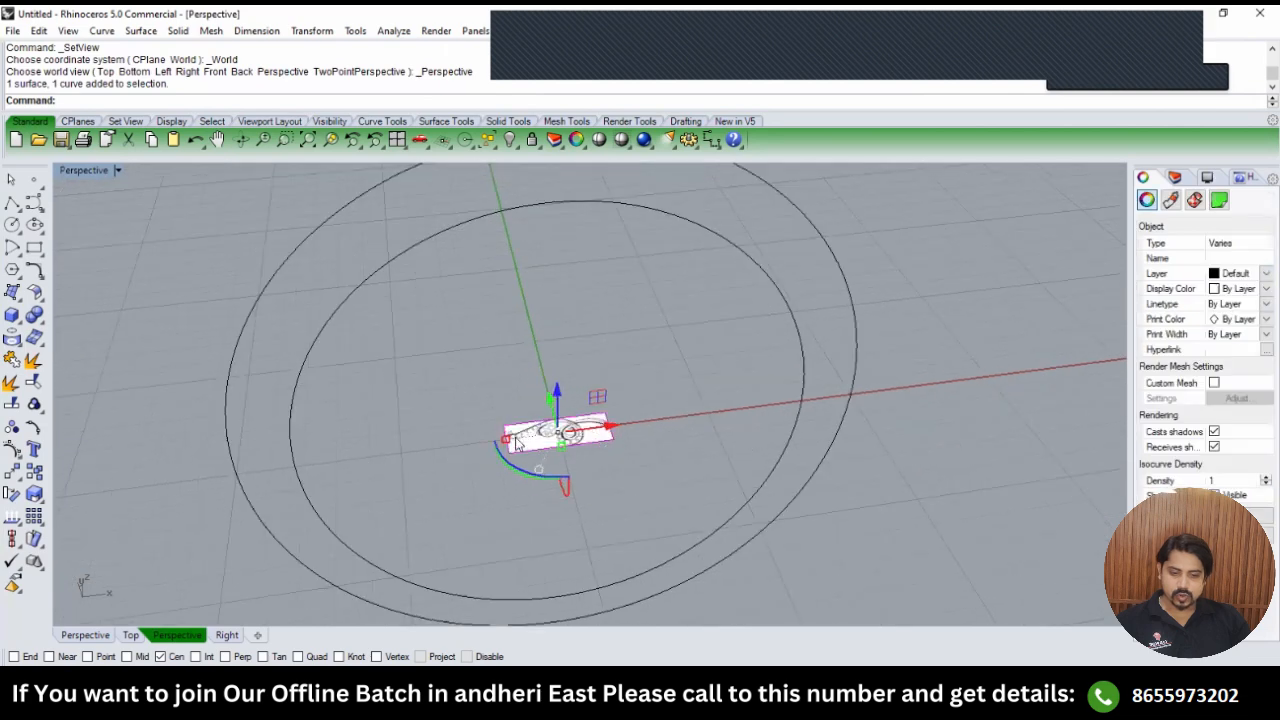
scroll(516, 440, "down", 3)
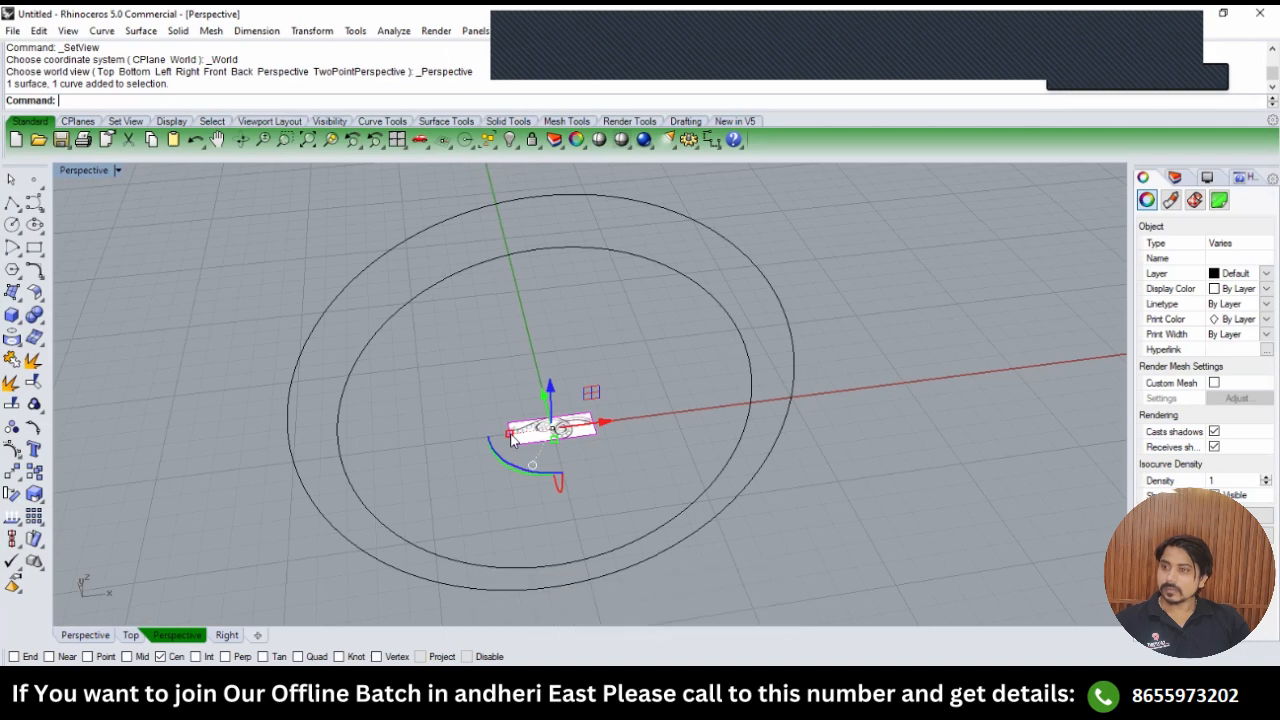
scroll(579, 447, "down", 2)
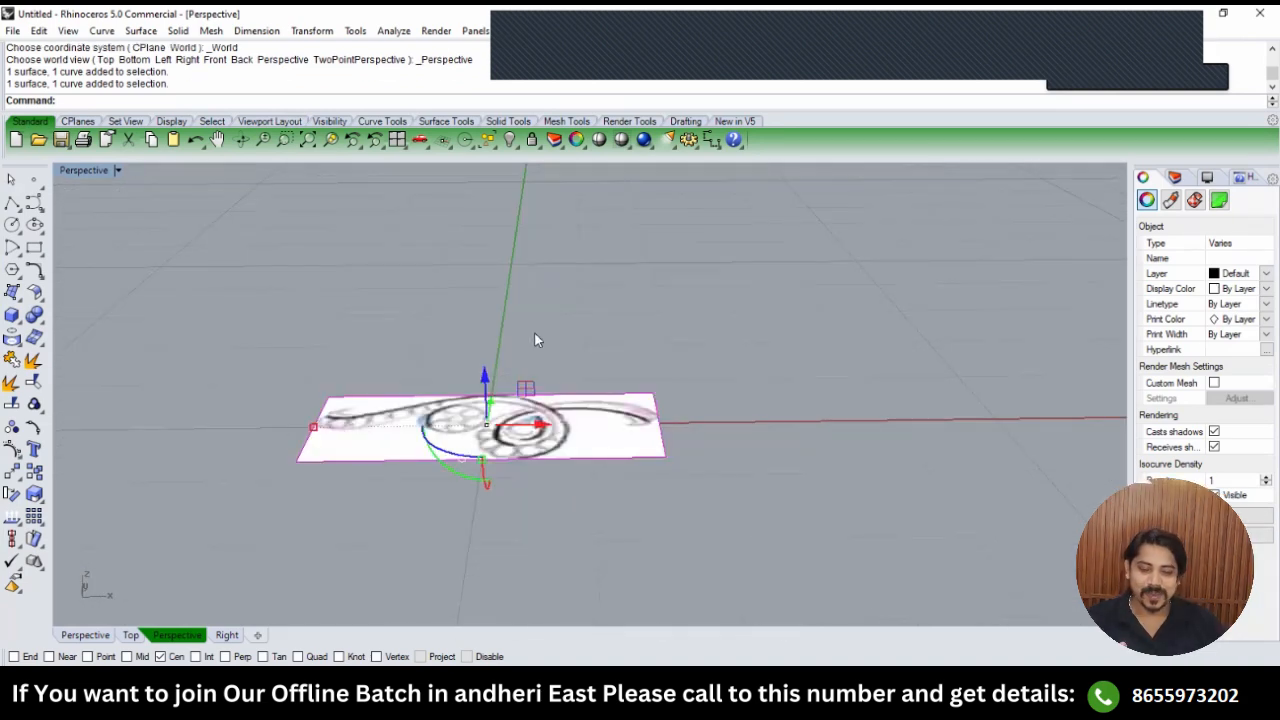
left_click(534, 341)
left_click(488, 388)
left_click_drag(485, 380, 502, 203)
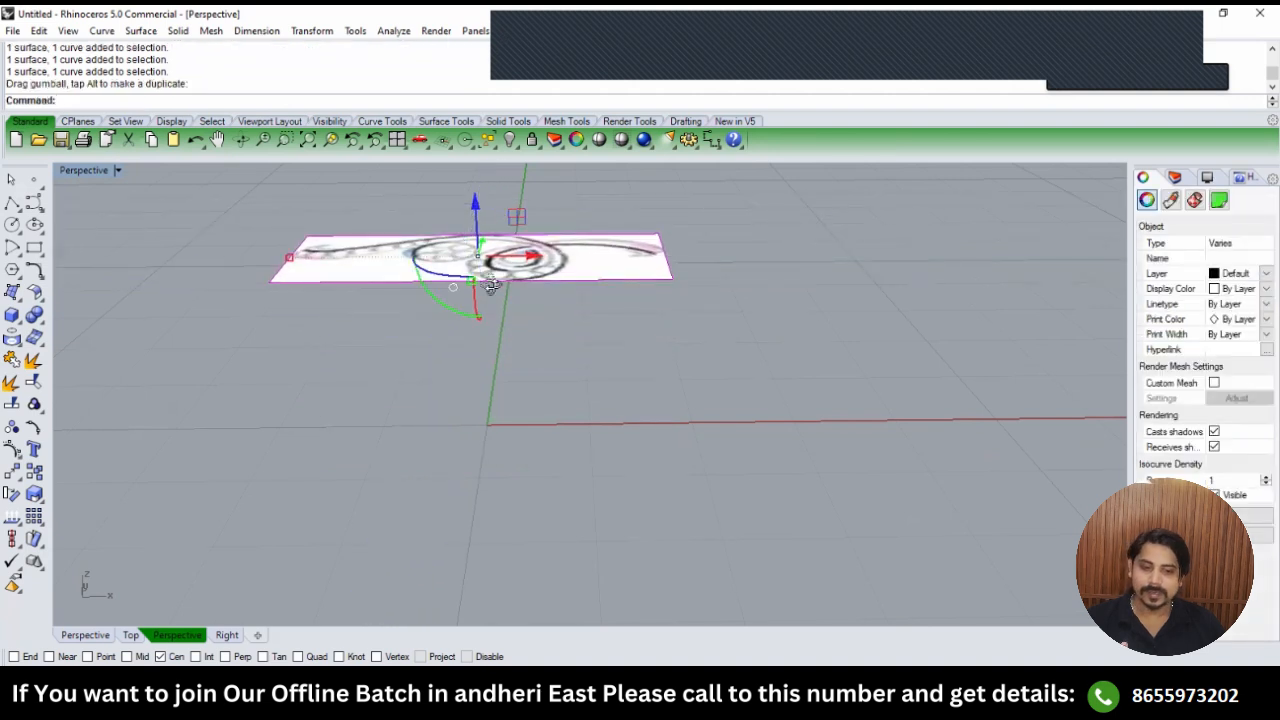
Enlarge the grouped sketch picture proportionally, try rotating it about its vertical axis, and undo the rotation.
right_click_drag(484, 280, 480, 288)
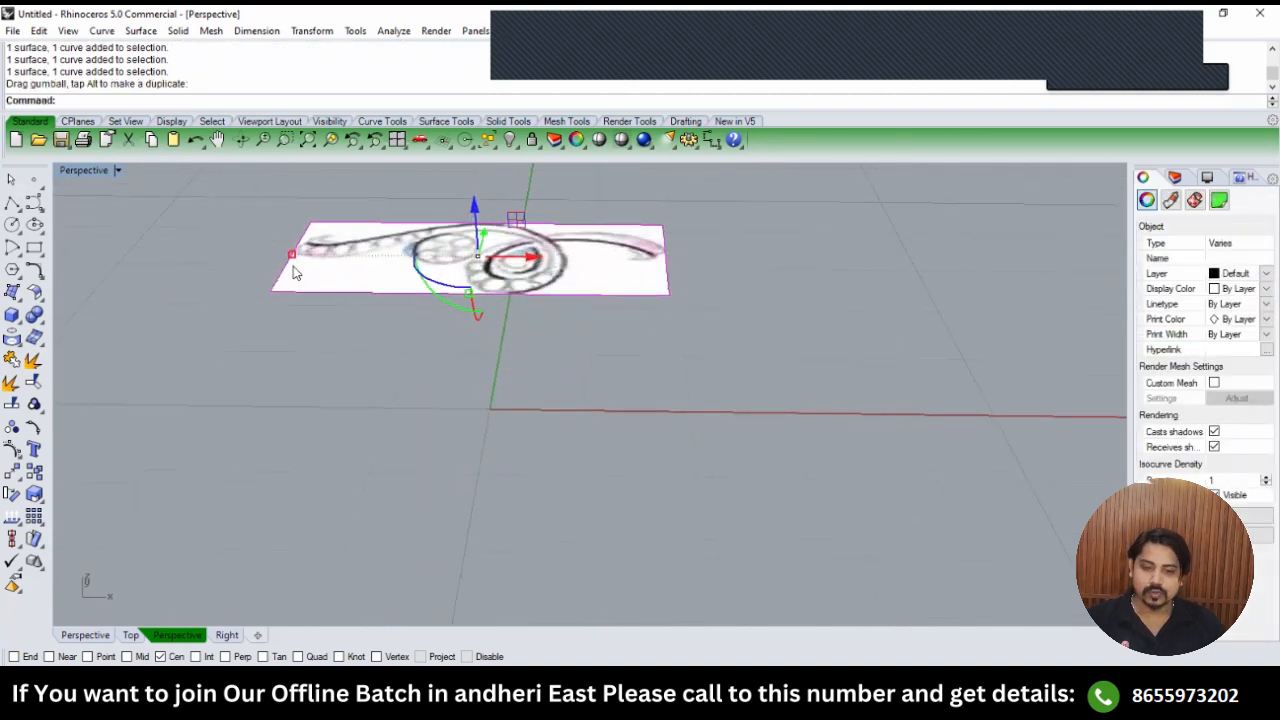
left_click_drag(295, 261, 173, 260)
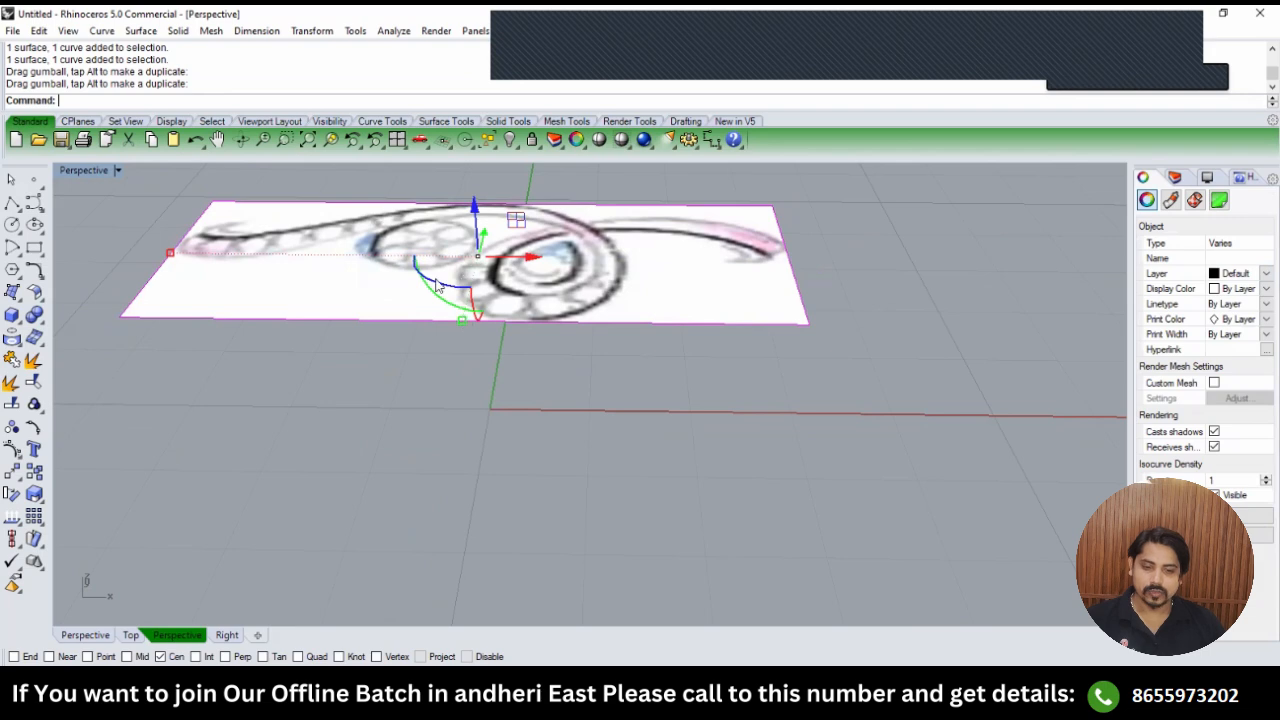
left_click_drag(435, 287, 390, 297)
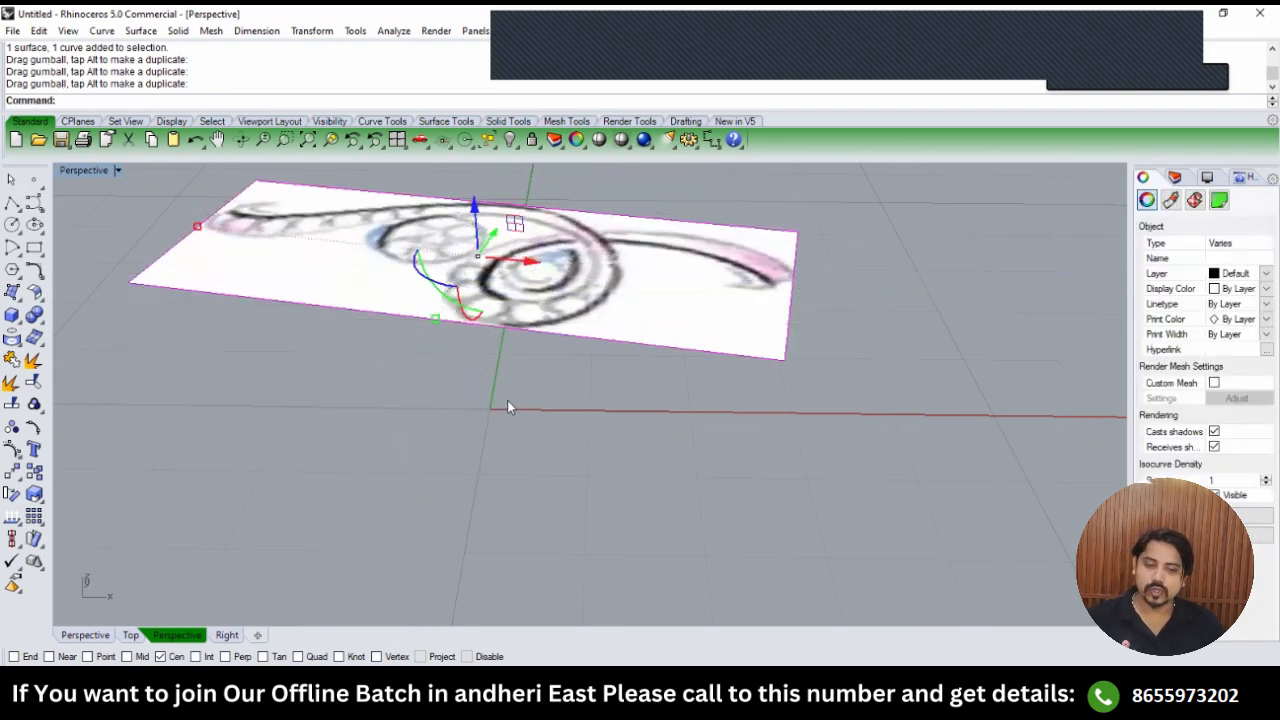
key("ctrl+z")
Try extruding the grouped sketch picture upward by about 0.99 mm, and undo the extrusion.
left_click(438, 408)
left_click(449, 275)
scroll(440, 363, "down", 4)
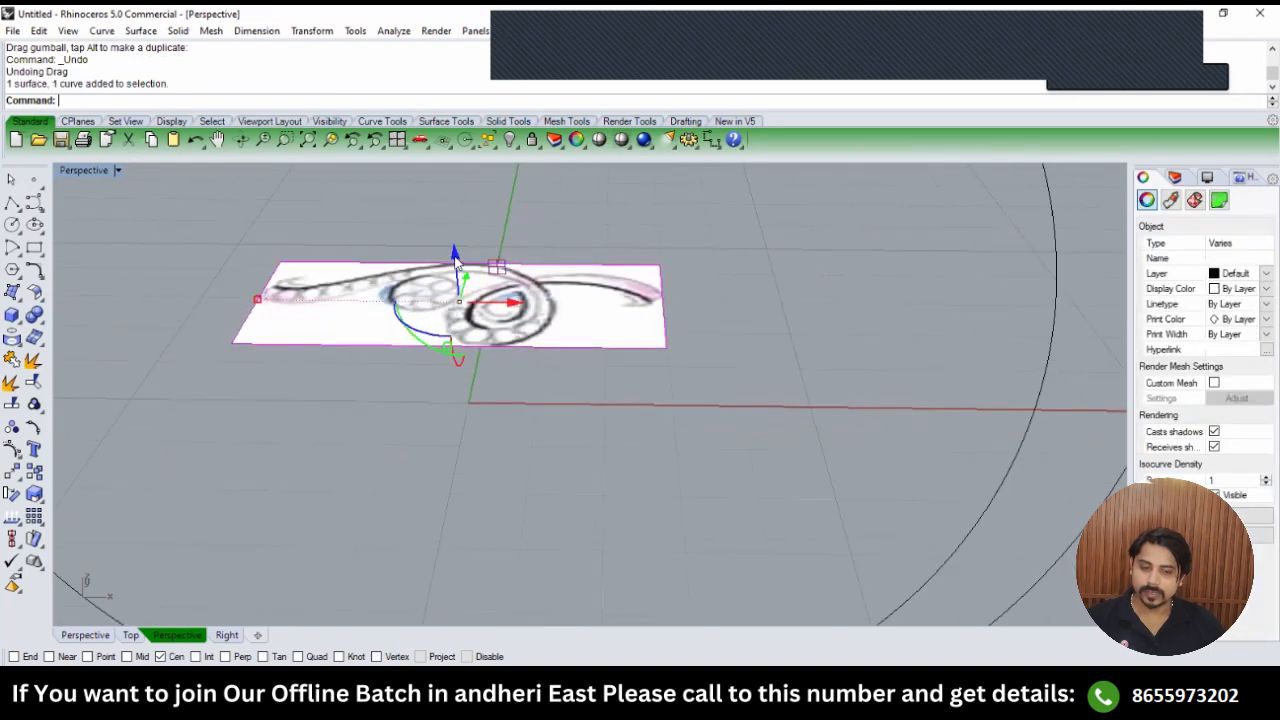
left_click_drag(459, 262, 461, 180)
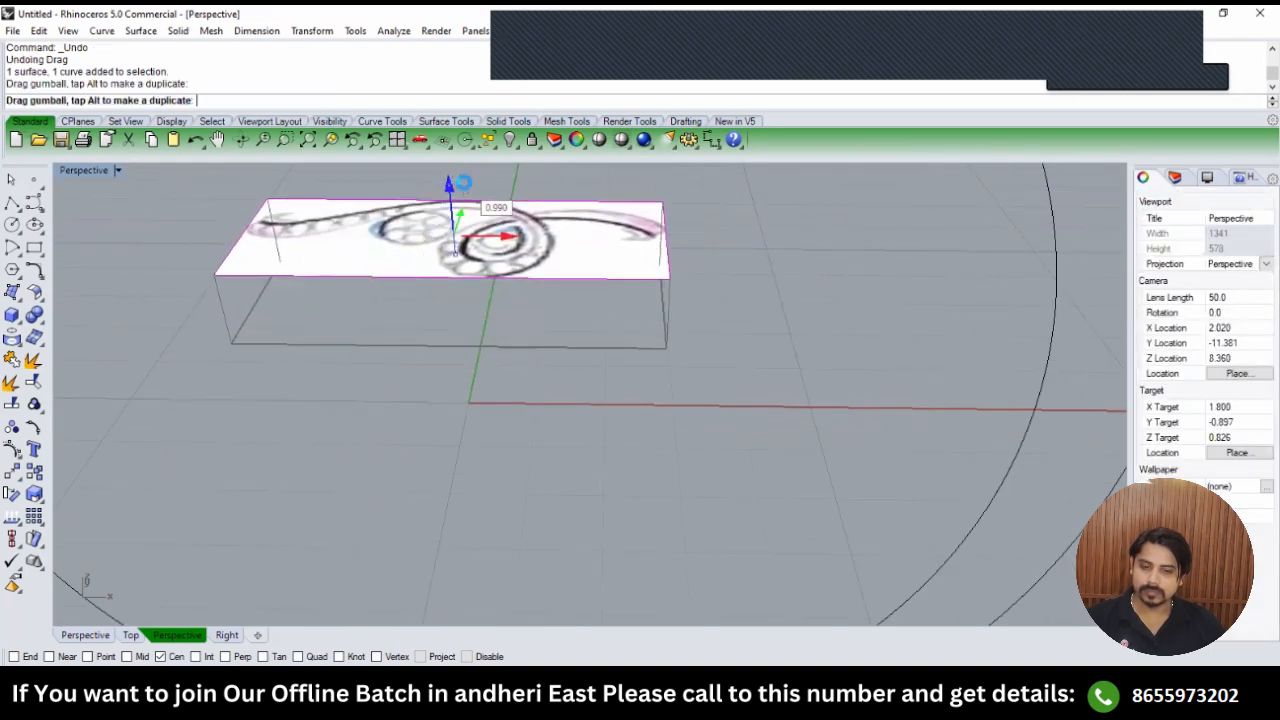
left_click(417, 436)
right_click_drag(417, 436, 520, 440)
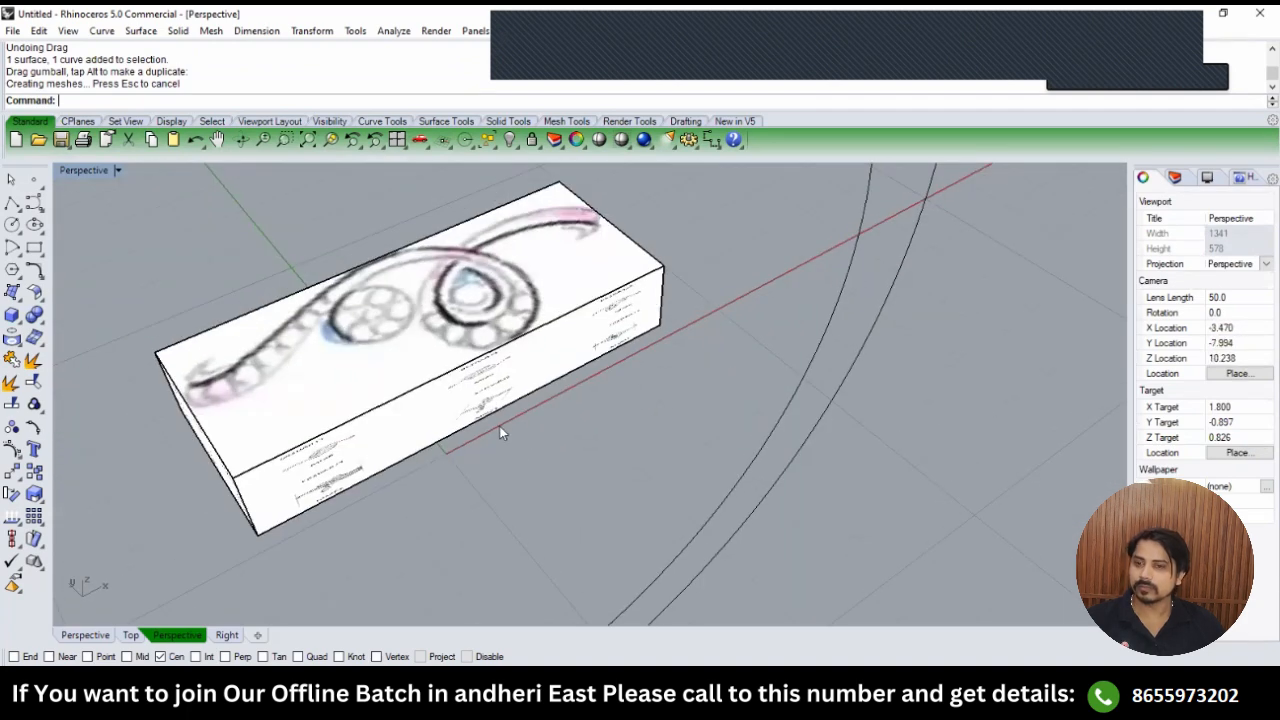
key("ctrl+z")
scroll(314, 325, "down", 4)
left_click(245, 433)
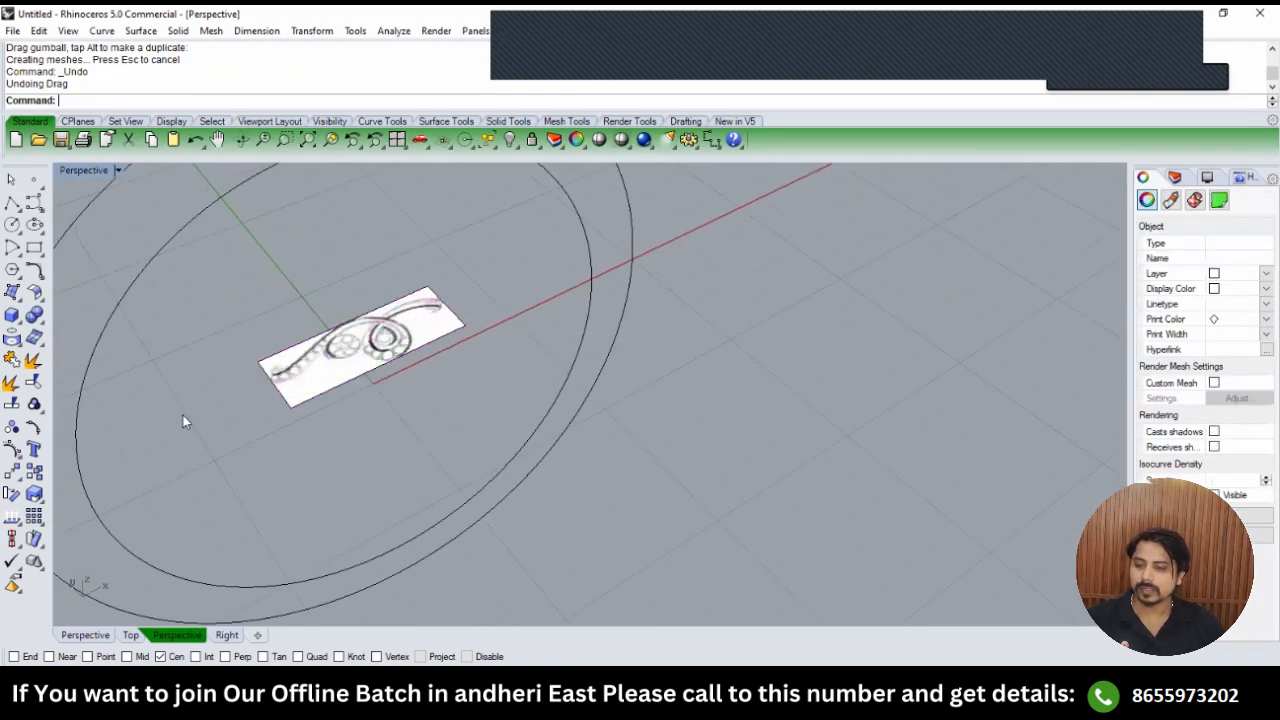
Create a four-sided surface from corner points beside the ring circles in the Perspective view.
left_click(12, 293)
scroll(455, 370, "down", 2)
left_click(660, 339)
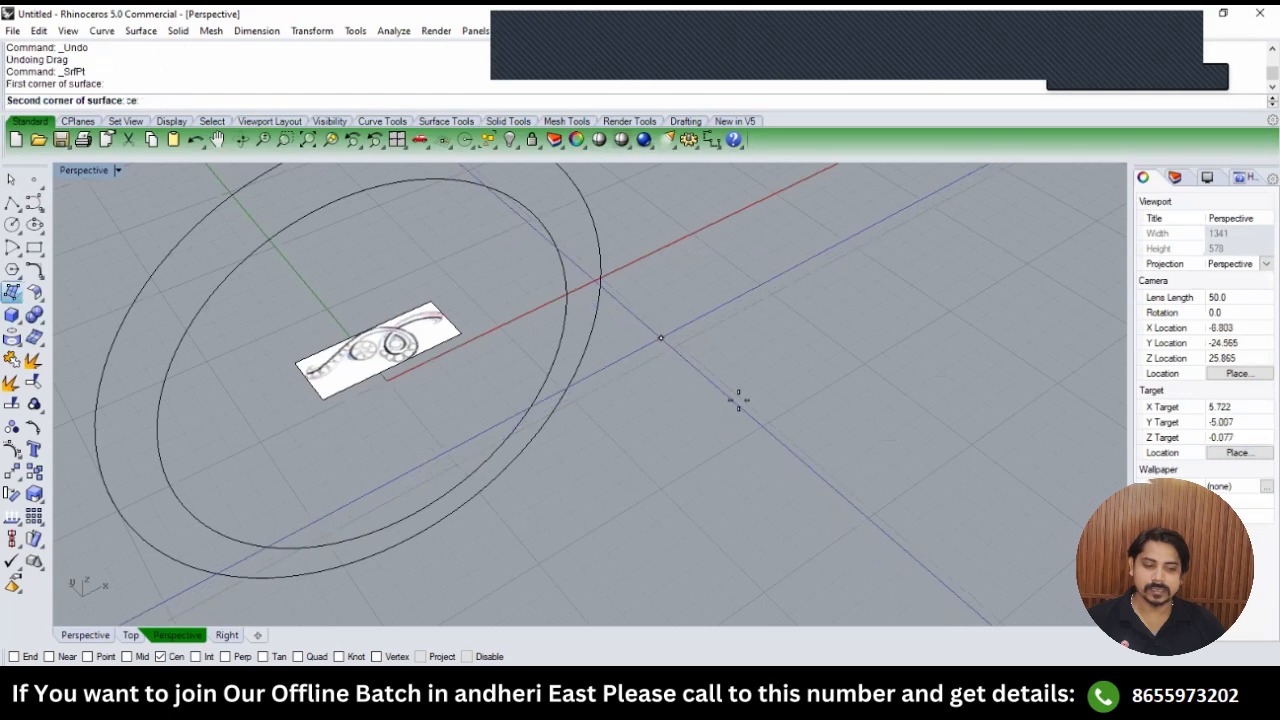
left_click(724, 391)
left_click(820, 337)
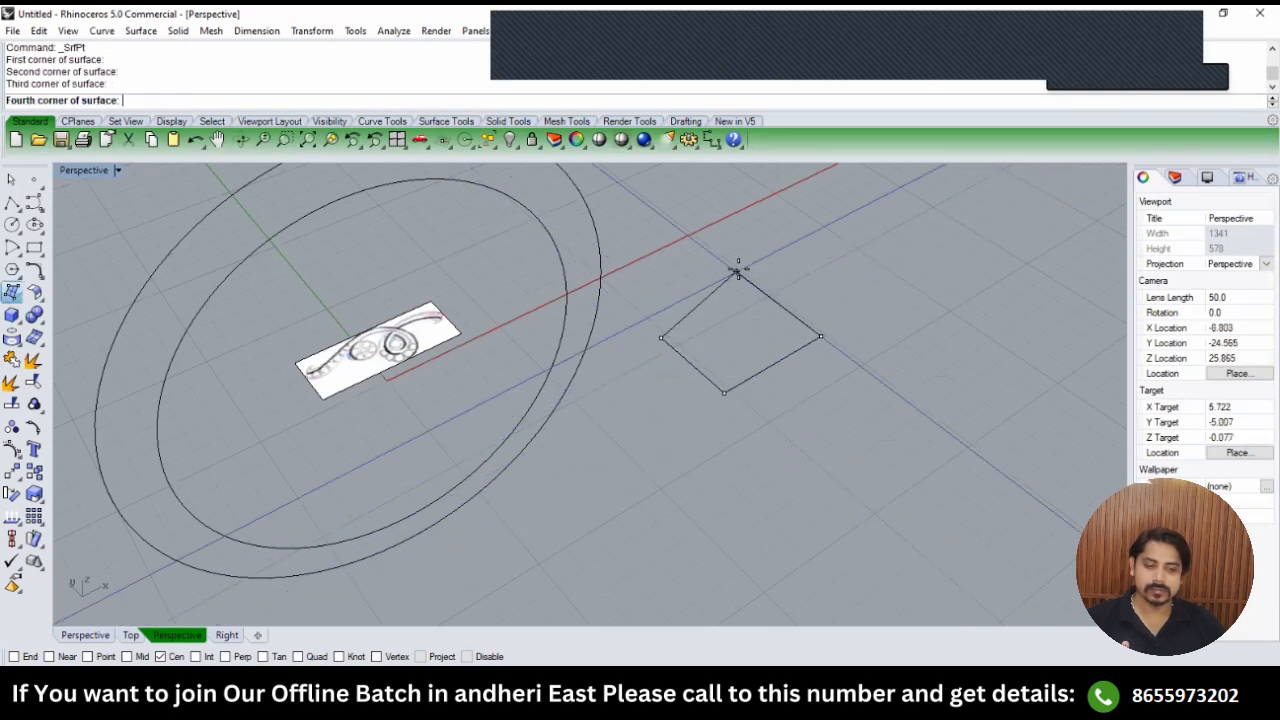
left_click(737, 277)
Extrude the four-sided surface upward by about 2.47 mm into a box.
scroll(788, 337, "down", 3)
left_click(662, 371)
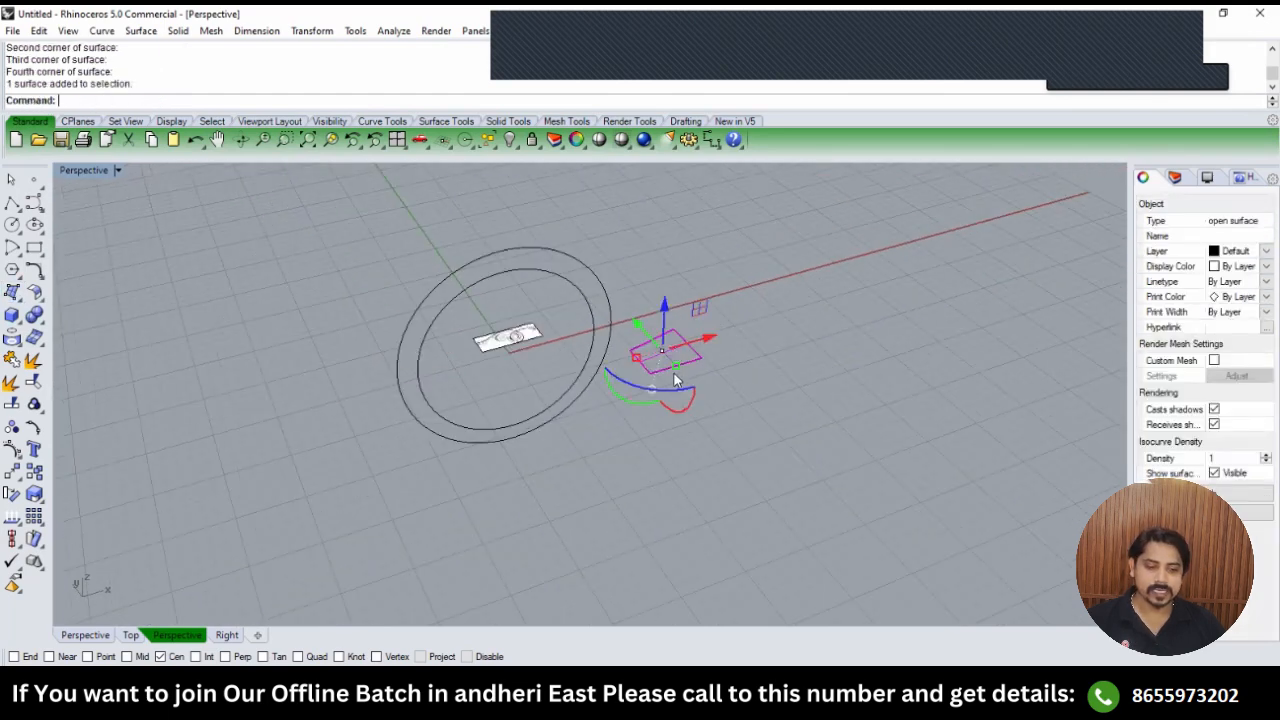
scroll(666, 375, "up", 3)
left_click_drag(657, 310, 658, 268)
key("ctrl")
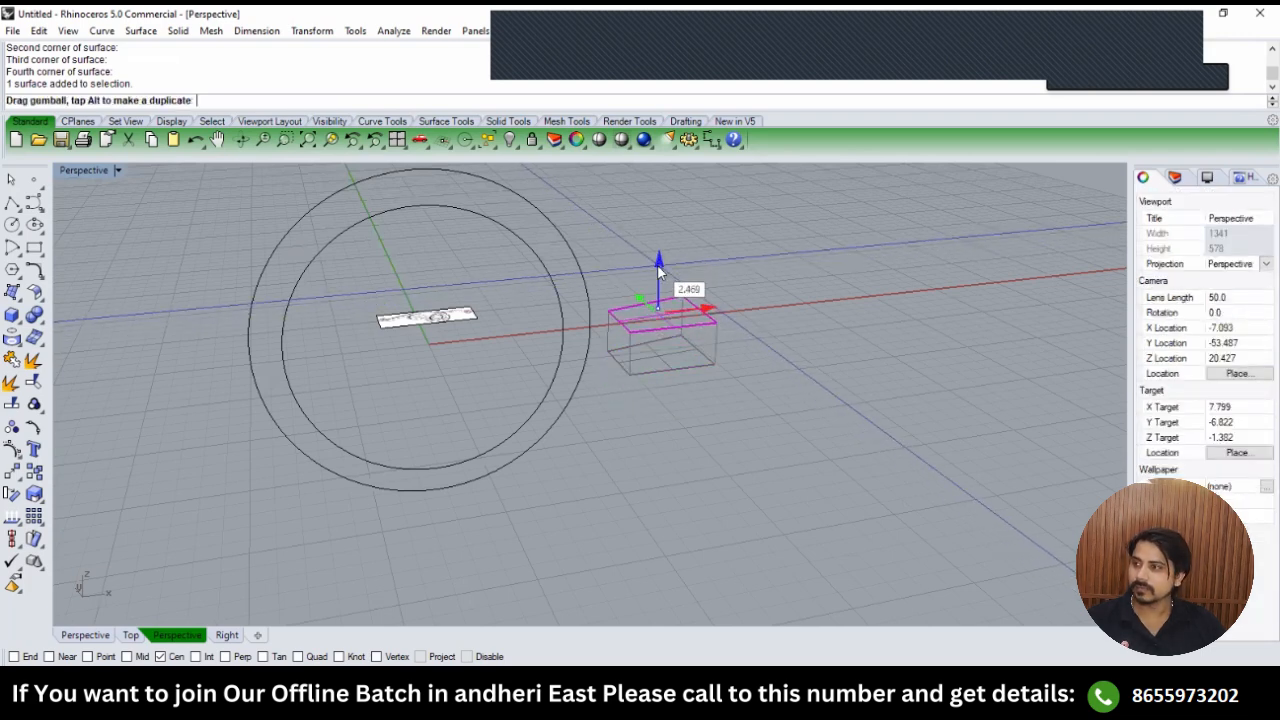
left_click_drag(658, 270, 658, 270)
left_click(752, 297)
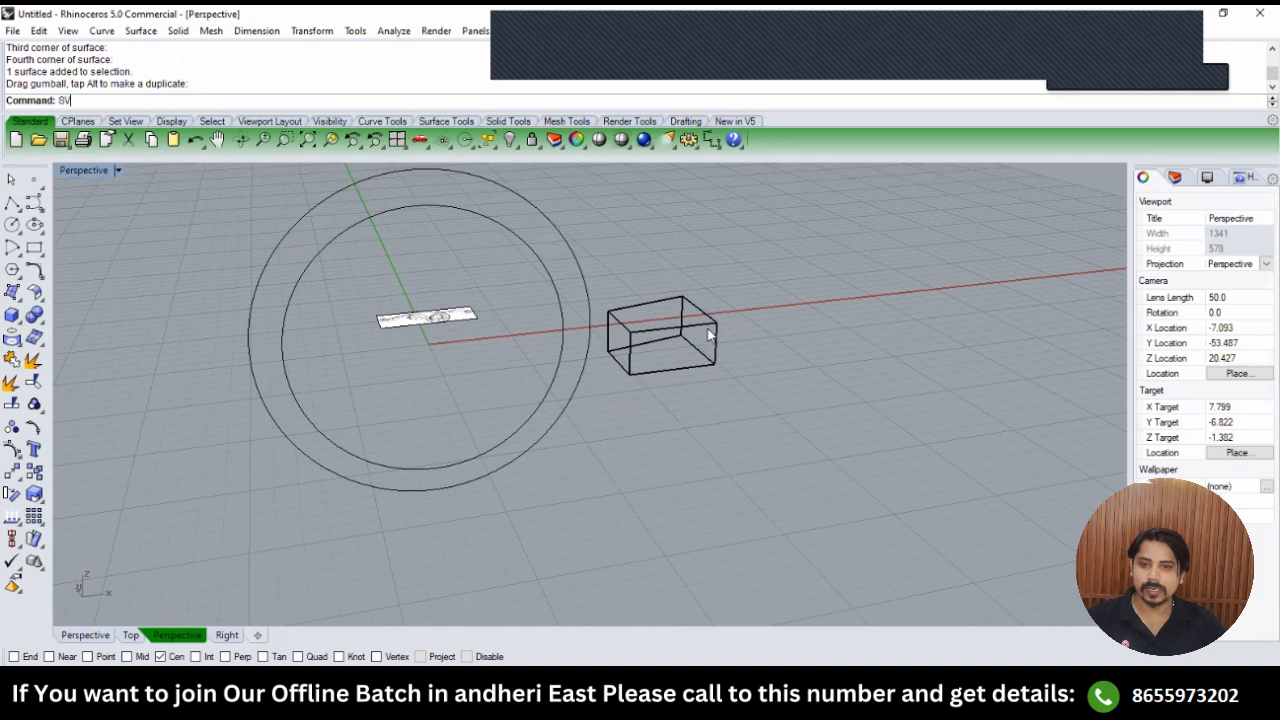
Inspect the box in shaded display and undo both the extrusion and the four-sided surface.
type("SV")
key("Return")
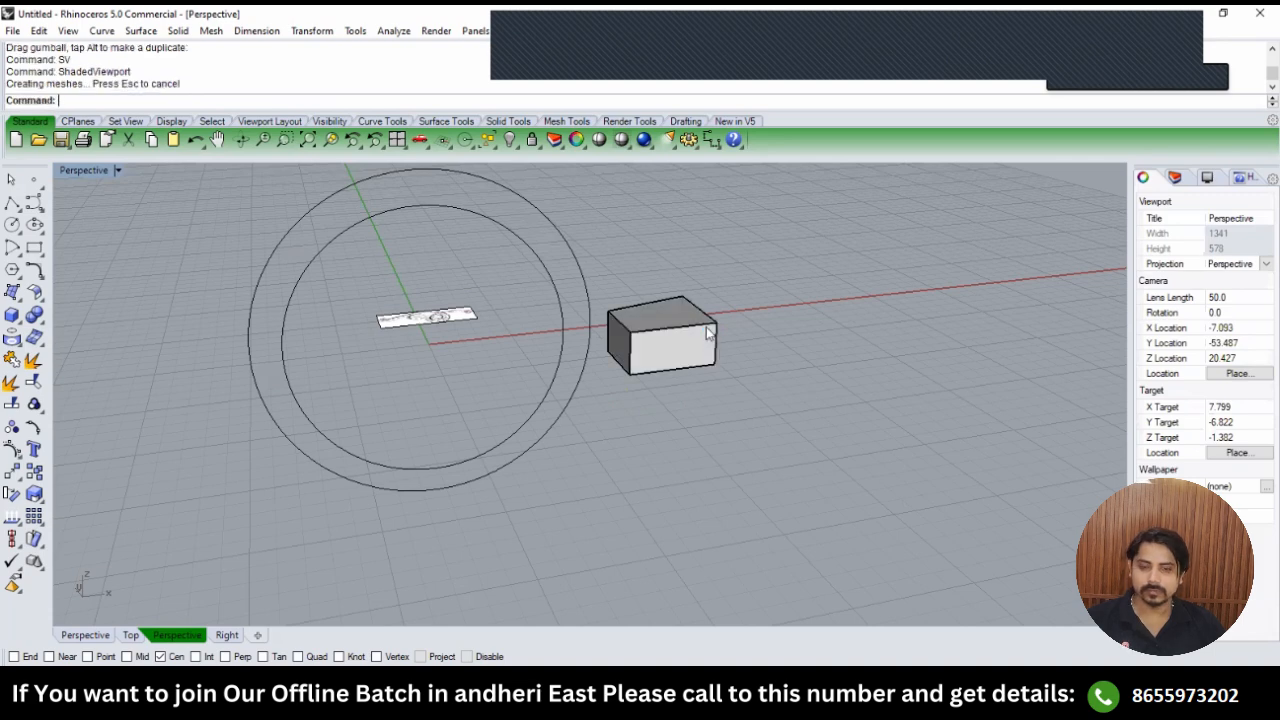
right_click_drag(707, 333, 695, 420)
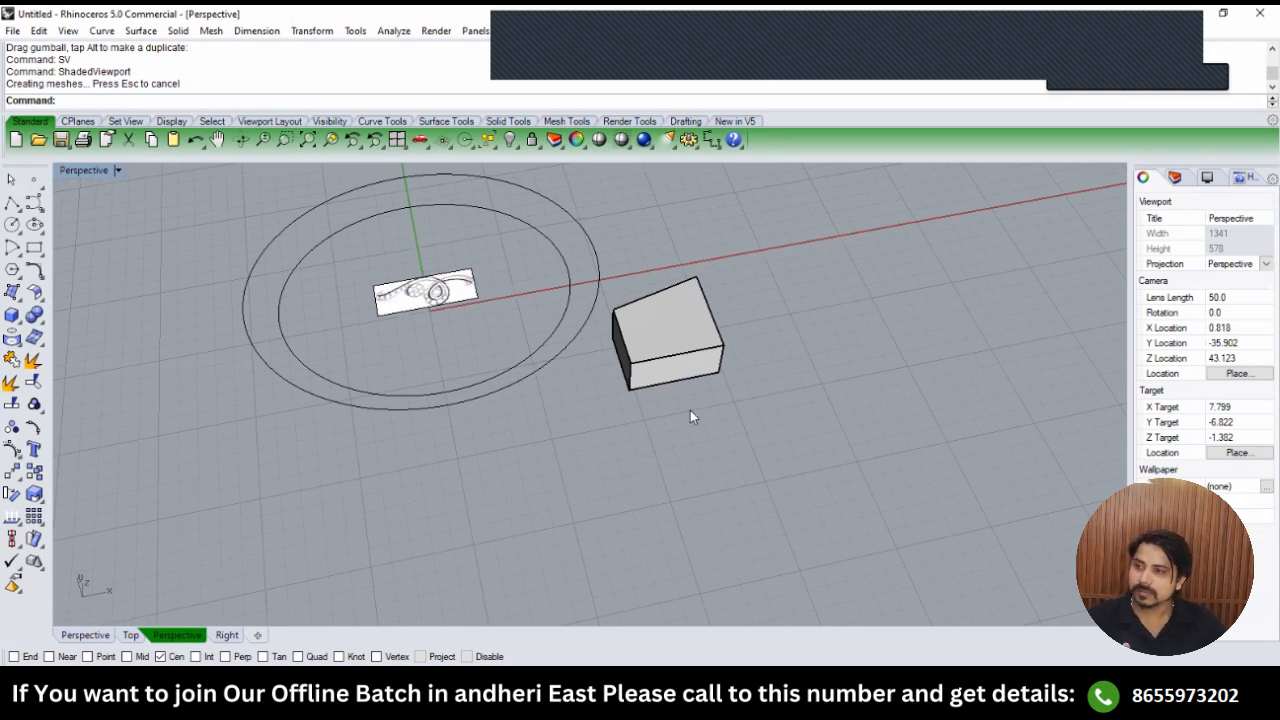
key("ctrl+z")
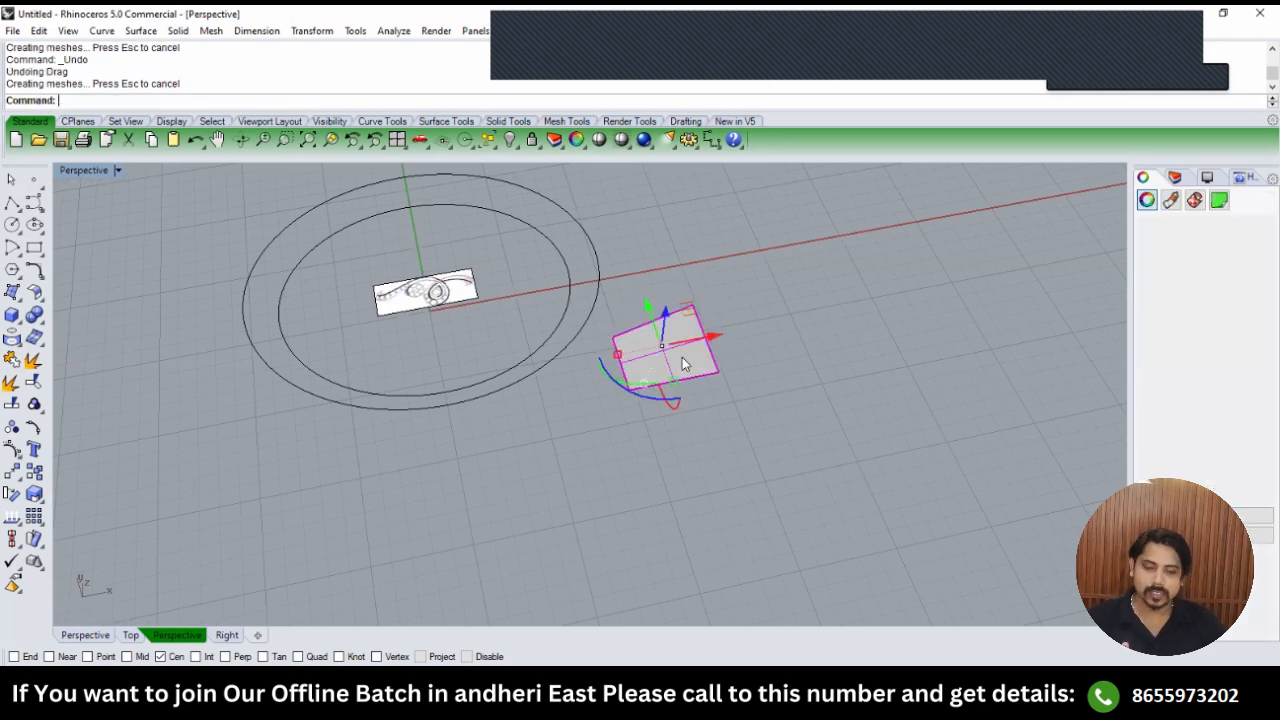
key("ctrl+z")
type("TOP")
key("Return")
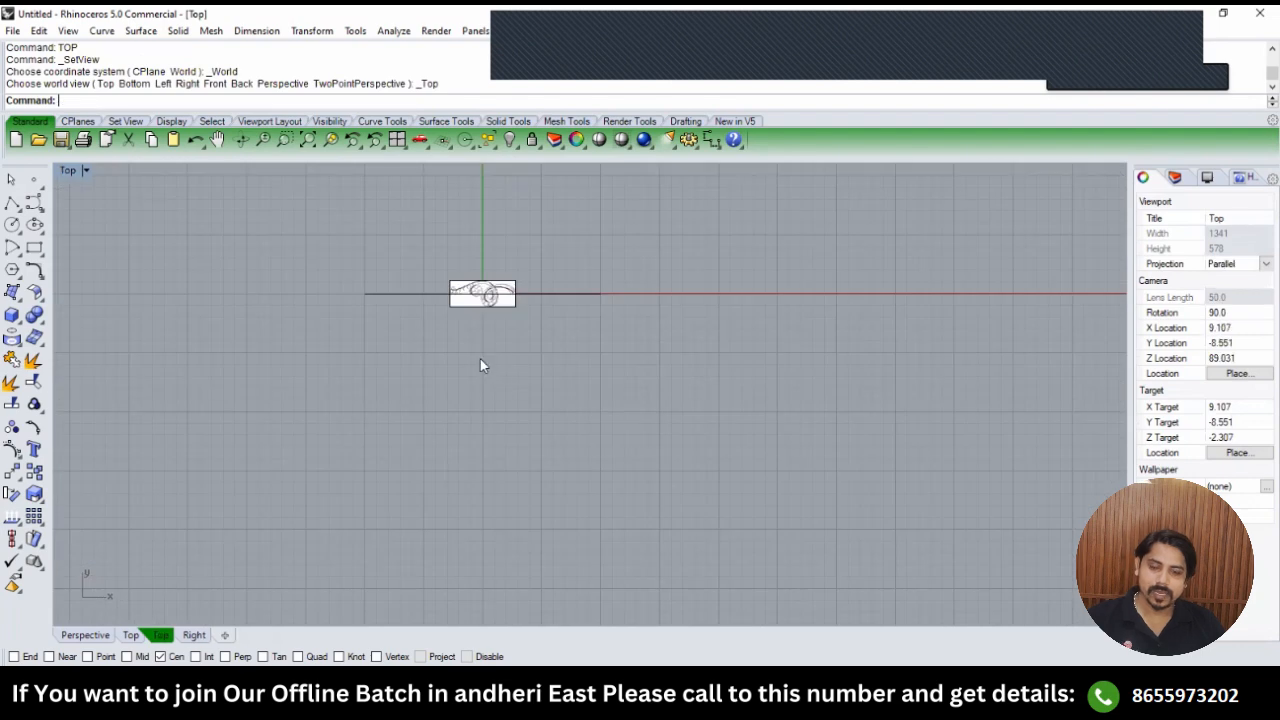
type("SV")
right_click_drag(523, 338, 517, 370)
key("Escape")
type("PERSPECTIVE")
key("Return")
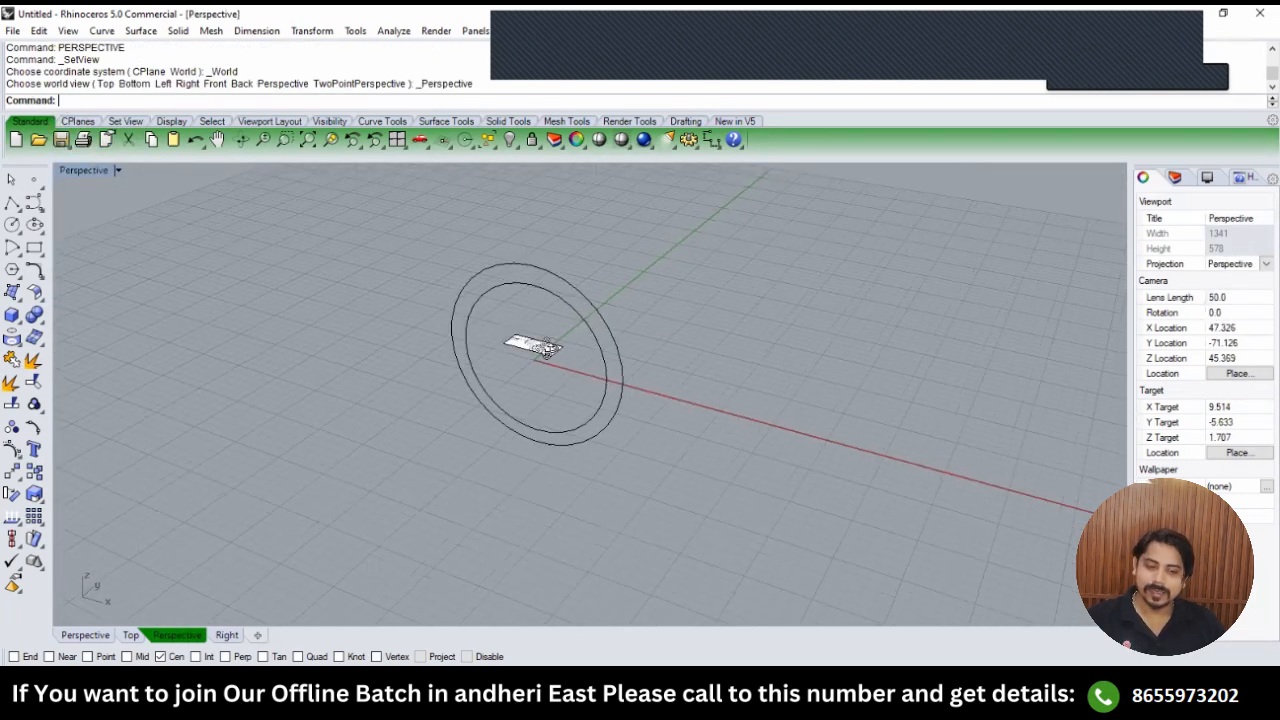
Move the raised sketch picture from its centre back to the origin, working in the Top view.
scroll(491, 362, "up", 4)
right_click_drag(430, 325, 483, 380)
left_click(479, 360)
type("TOP")
key("Return")
type("M")
key("Return")
left_click(485, 368)
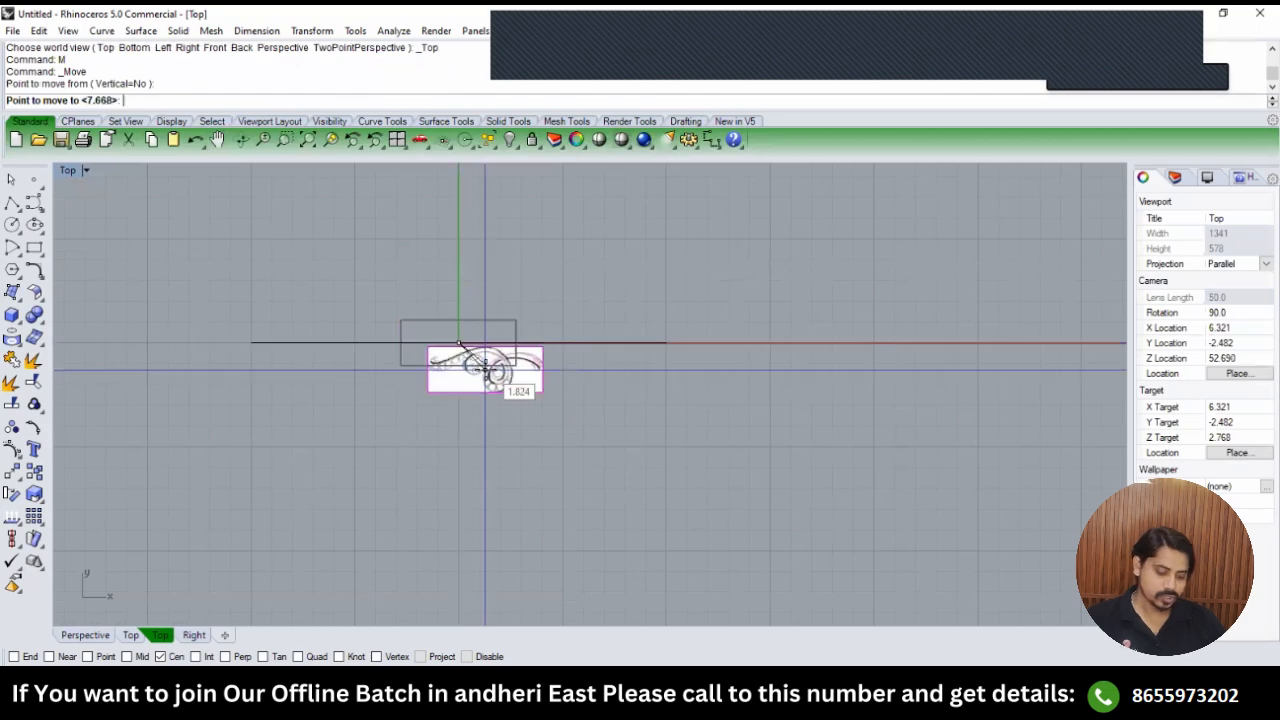
type("0")
key("Return")
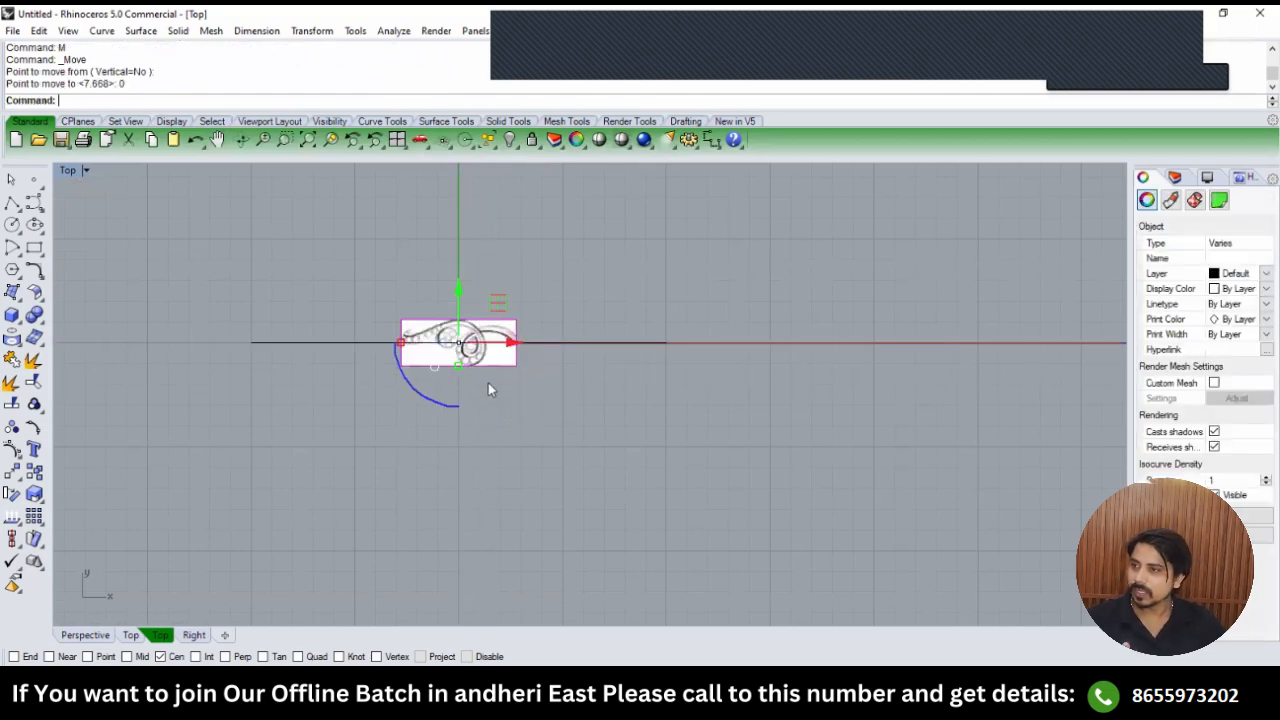
Enlarge the grouped sketch picture proportionally in the Perspective view until it spans the outer ring circle, and check it in the Top view.
type("PERSPECTIVE")
key("Return")
right_click_drag(490, 384, 562, 390)
scroll(490, 384, "up", 6)
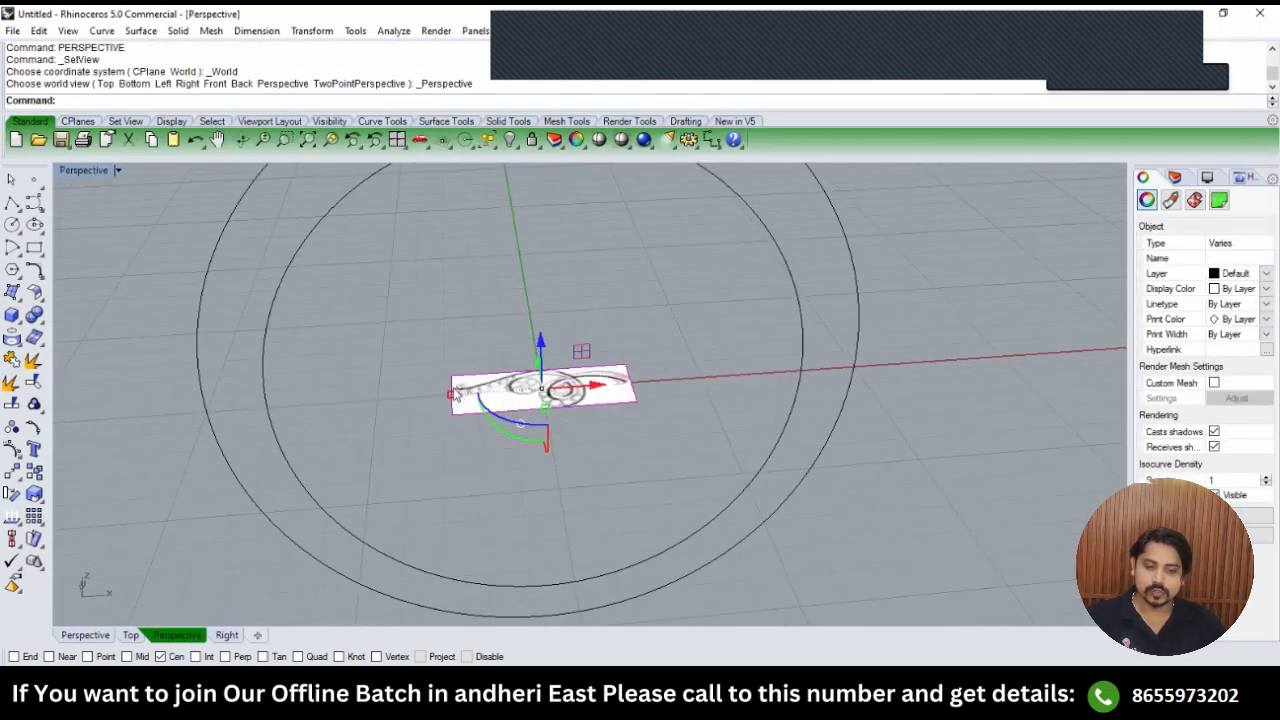
left_click_drag(451, 395, 201, 412)
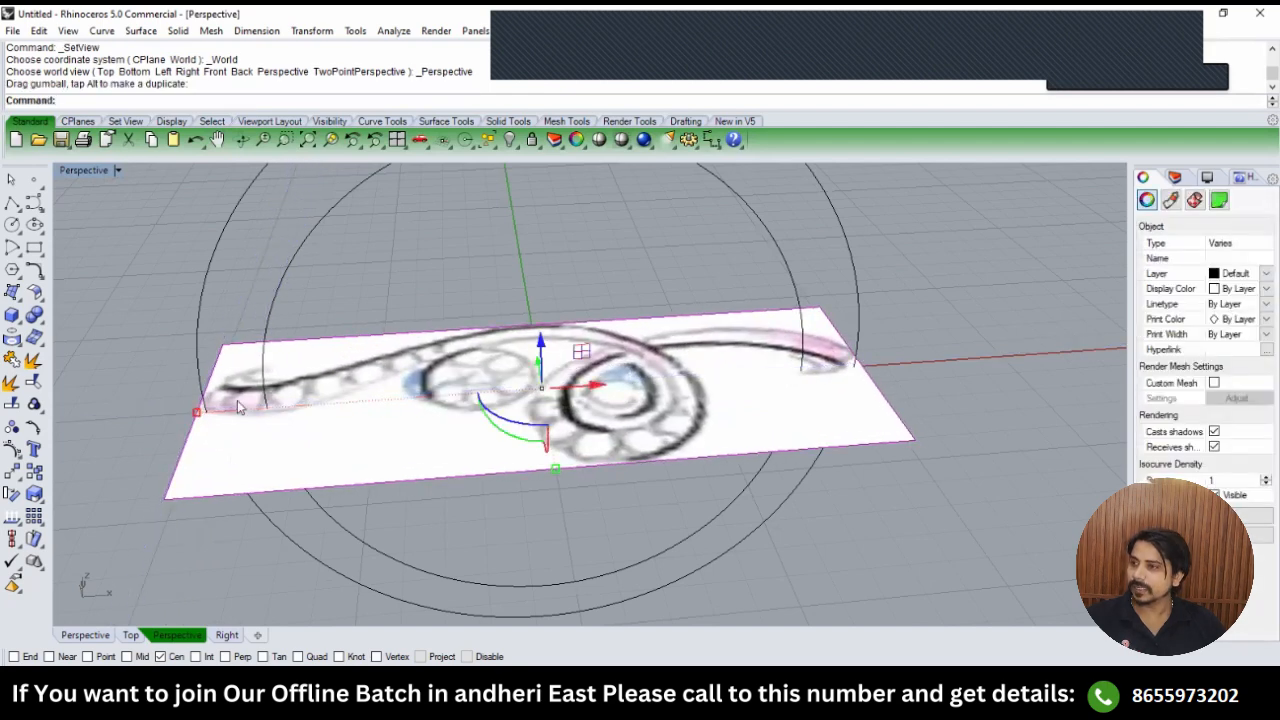
type("TOP")
key("Return")
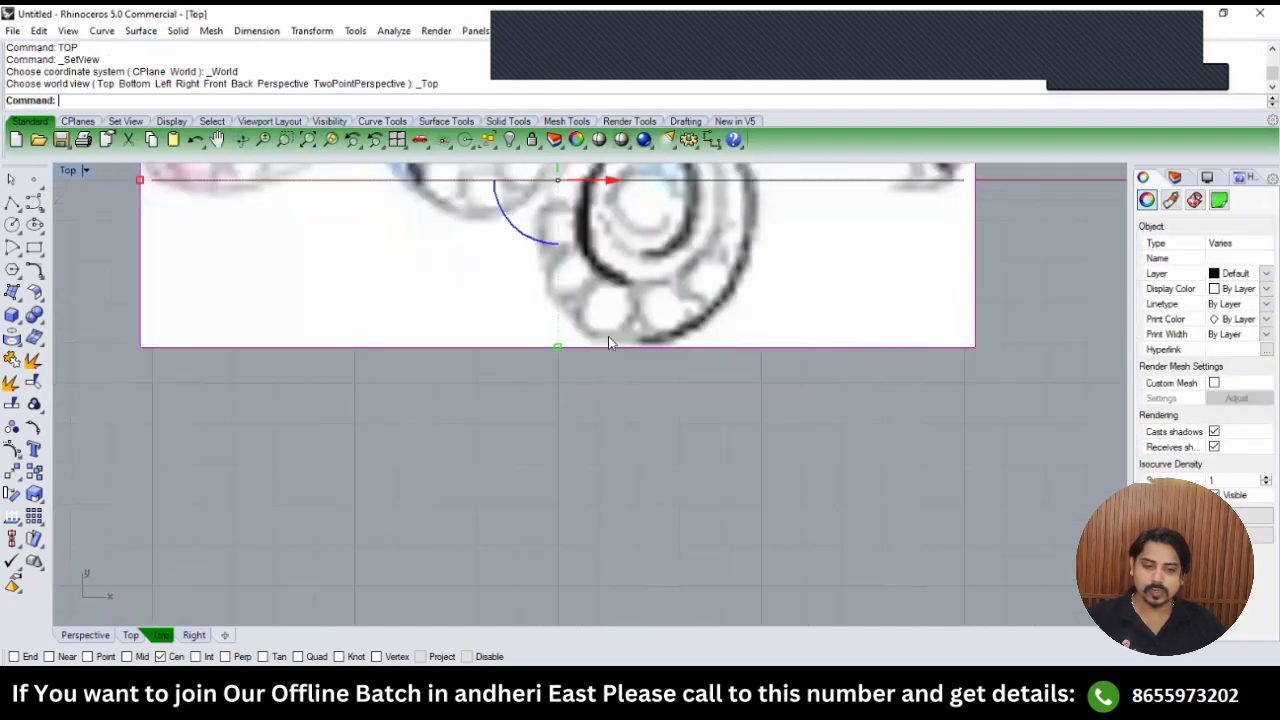
scroll(608, 336, "down", 4)
right_click_drag(575, 358, 486, 405)
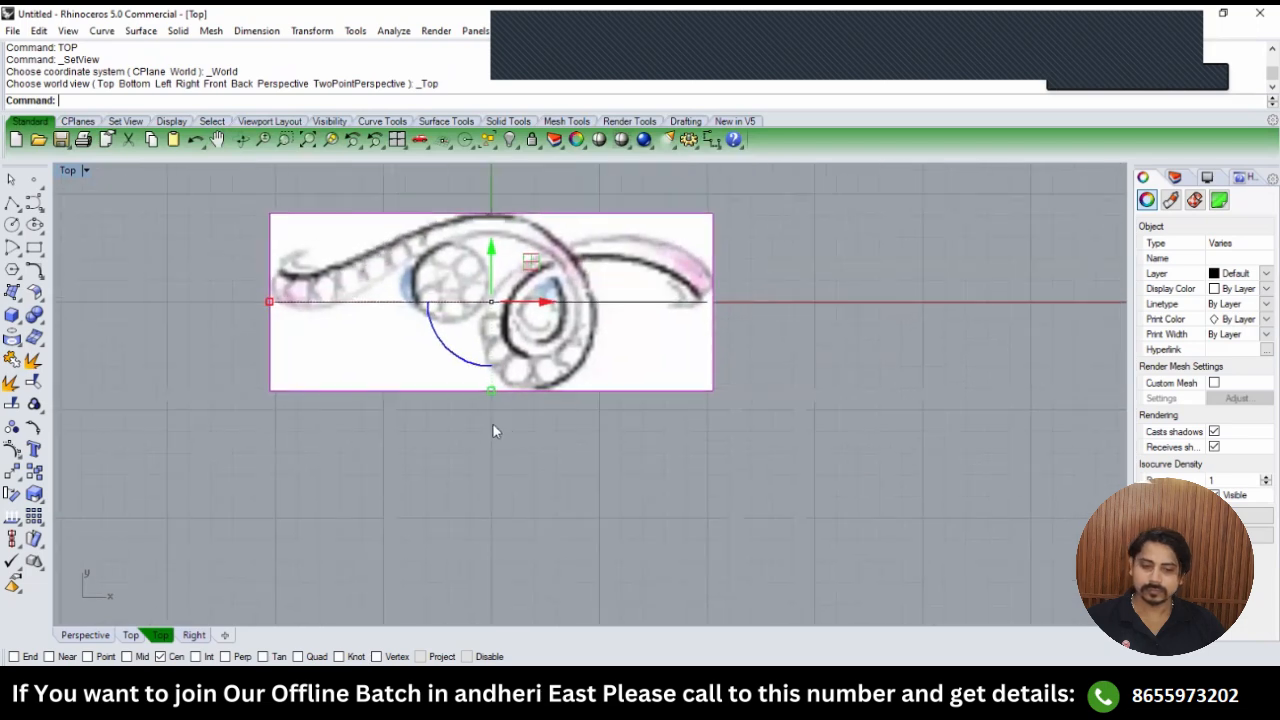
left_click(510, 429)
Try to create a cut plane for the outer circle starting from the origin in the Perspective view, and undo it.
type("PERSPECTIVE")
key("Return")
right_click_drag(538, 362, 619, 343)
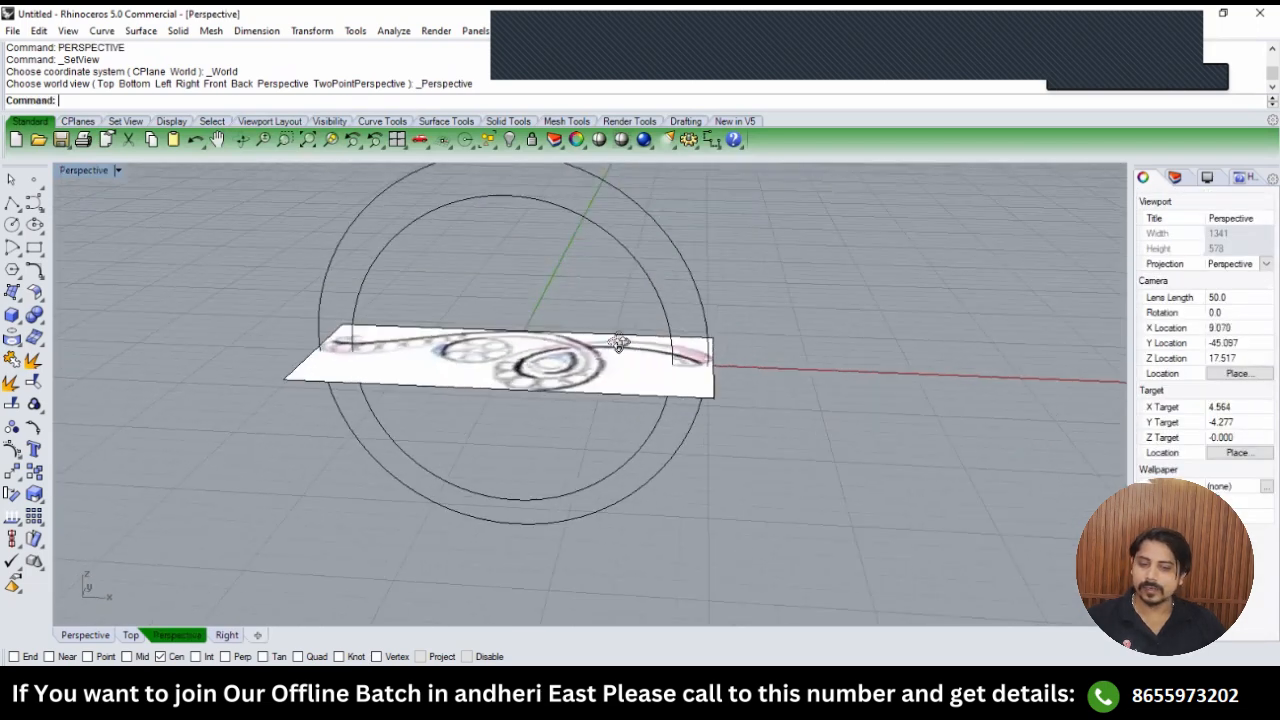
scroll(649, 303, "down", 3)
left_click(649, 301)
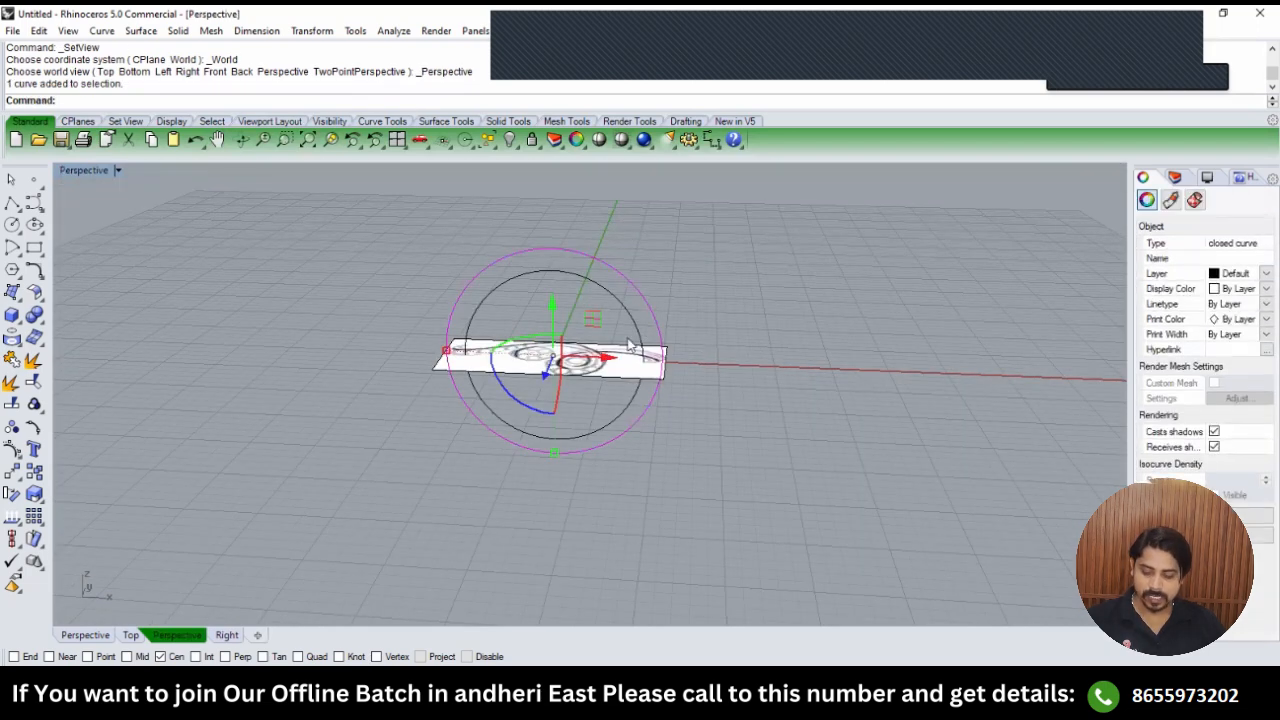
type("CP")
key("Return")
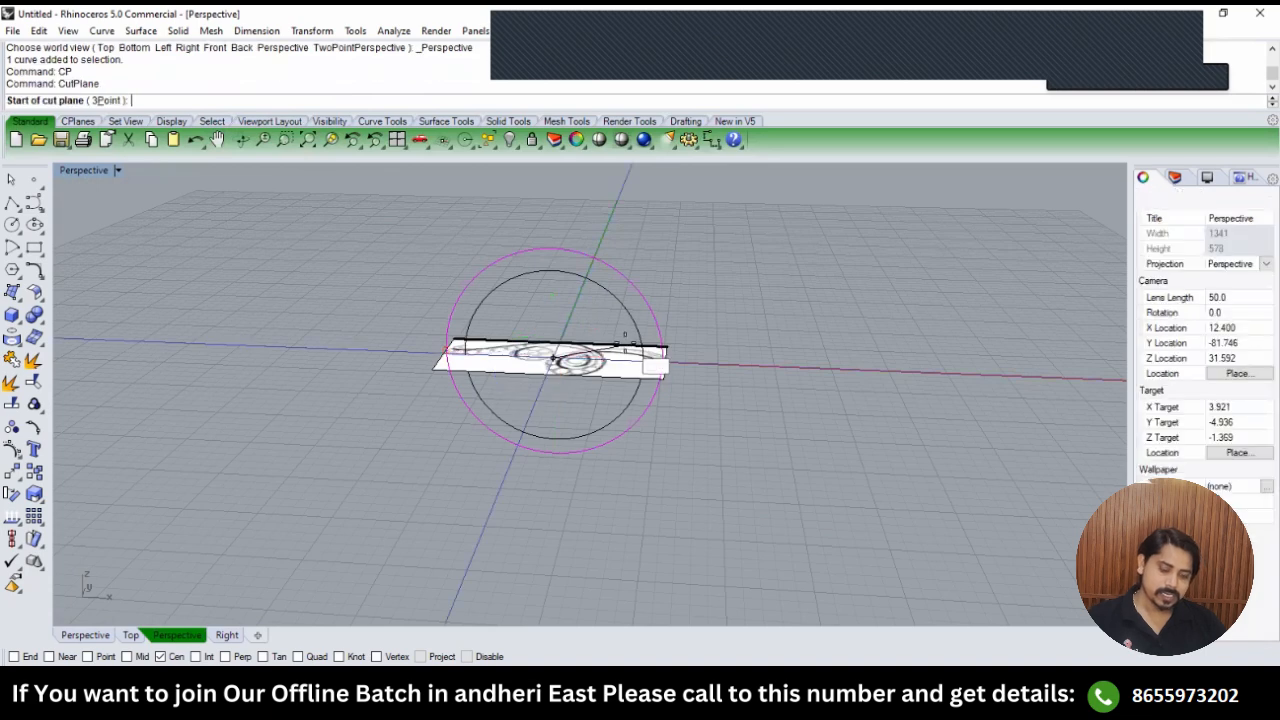
type("0")
key("Return")
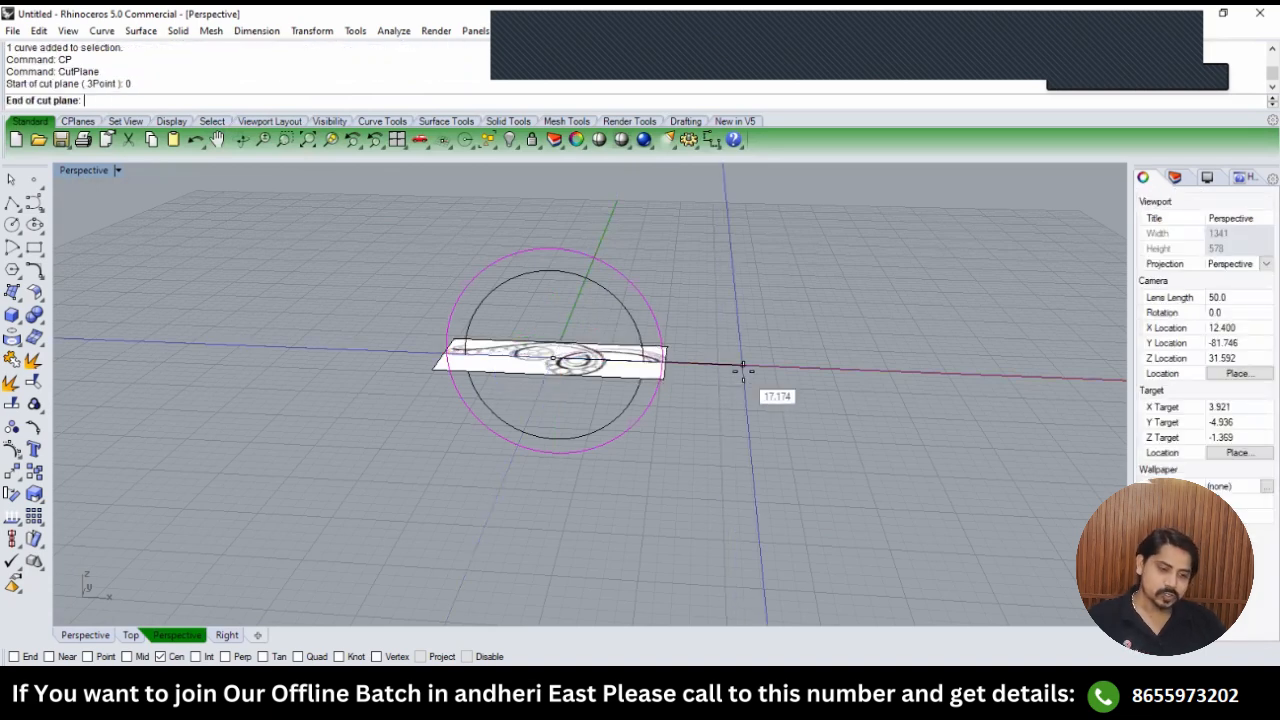
type("FRONT")
key("Return")
left_click(743, 371)
key("Return")
type("S")
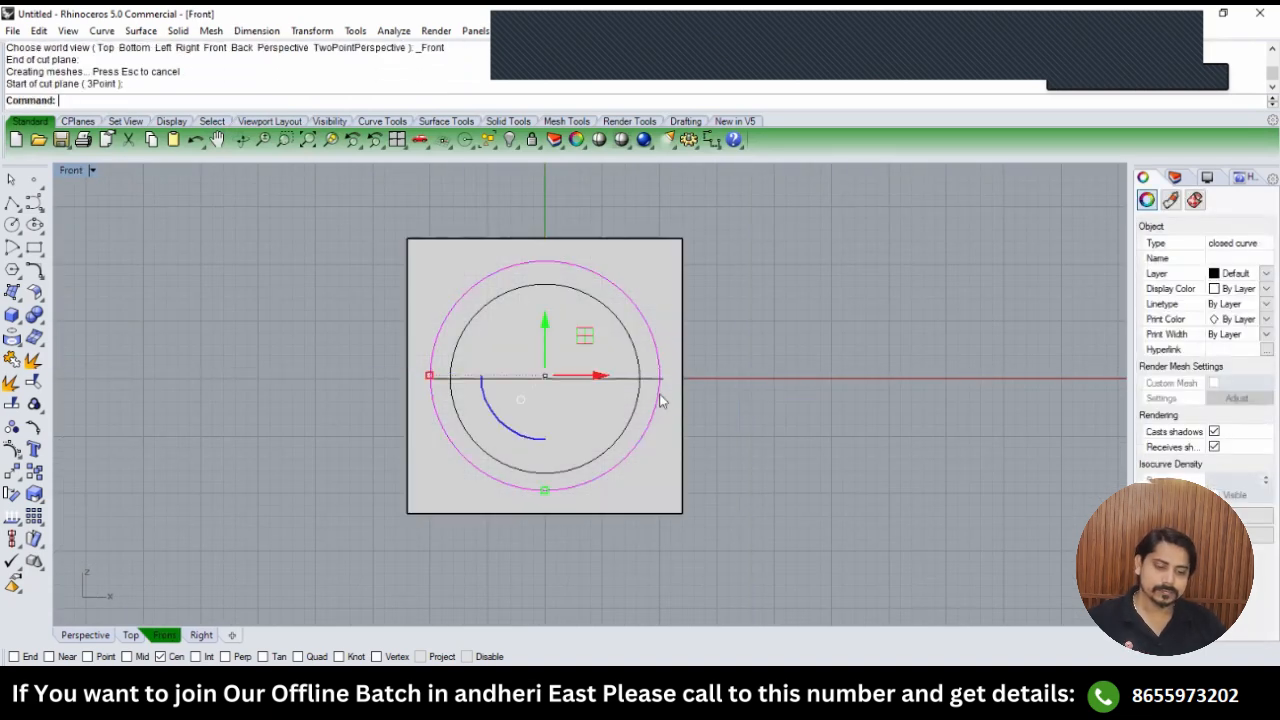
key("BackSpace")
key("ctrl+z")
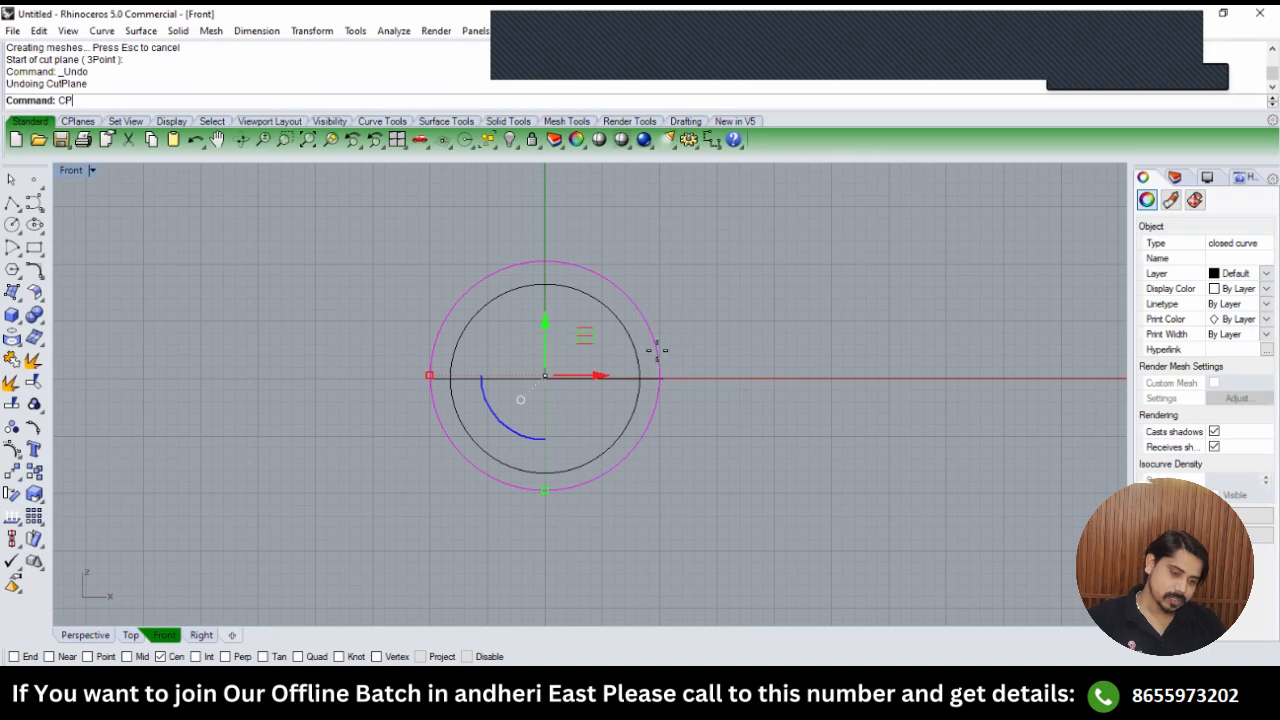
Create a horizontal cut plane through the outer circle in the Front view, starting at the origin and running along the X axis.
type("CP")
key("Return")
key("Return")
left_click(746, 378)
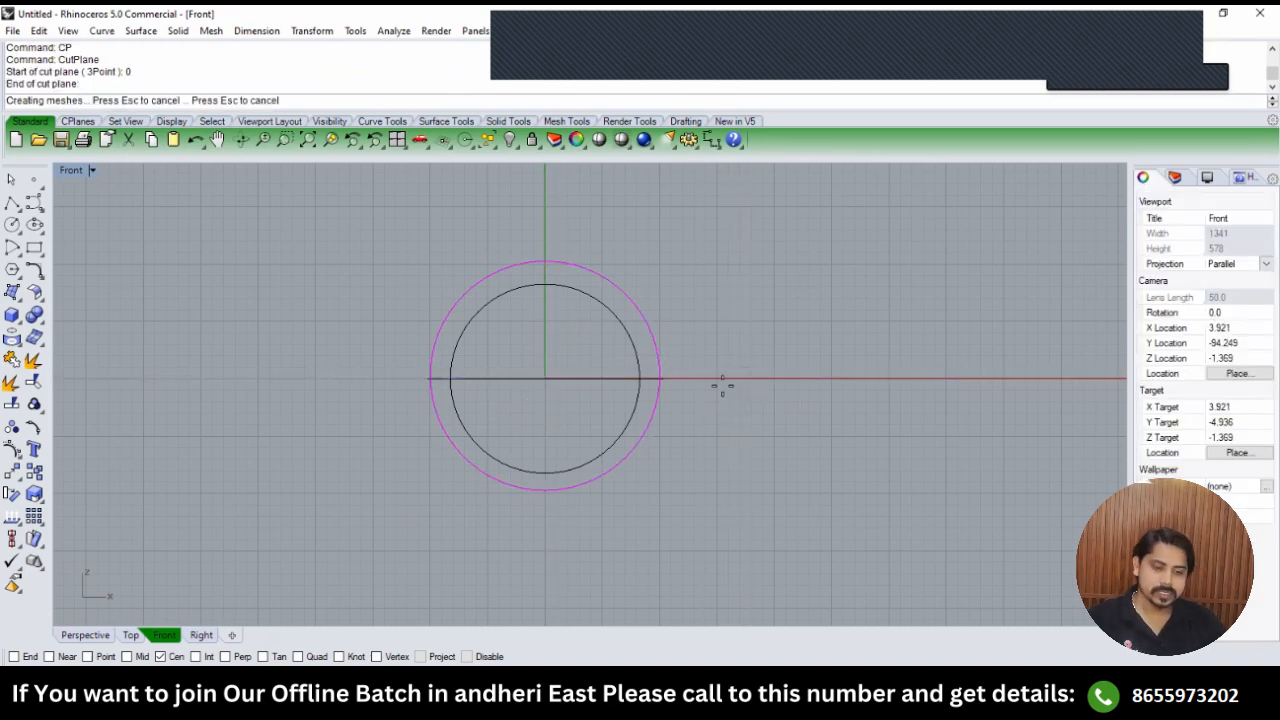
key("Return")
Split the outer circle into upper and lower halves with the horizontal cut plane.
type("S")
key("Return")
left_click(571, 378)
key("Return")
key("Escape")
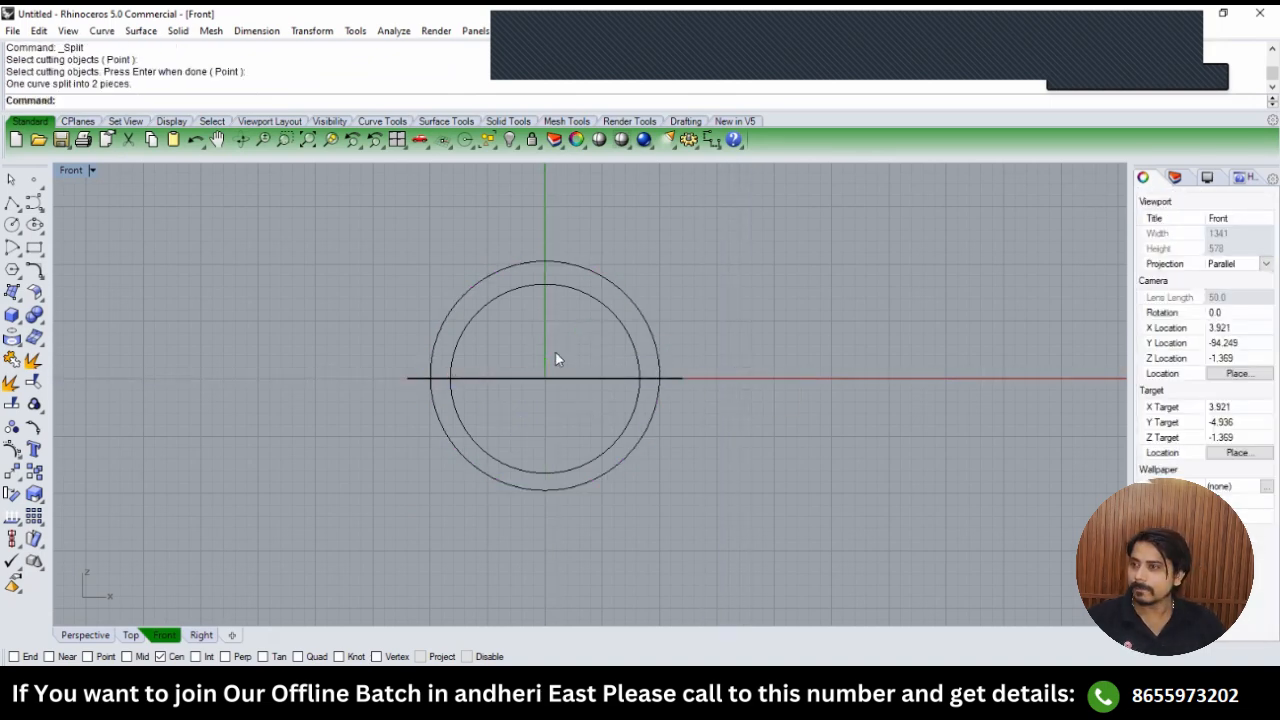
Delete the horizontal cut plane in the Perspective view.
key("F1")
key("F4")
scroll(592, 358, "up", 3)
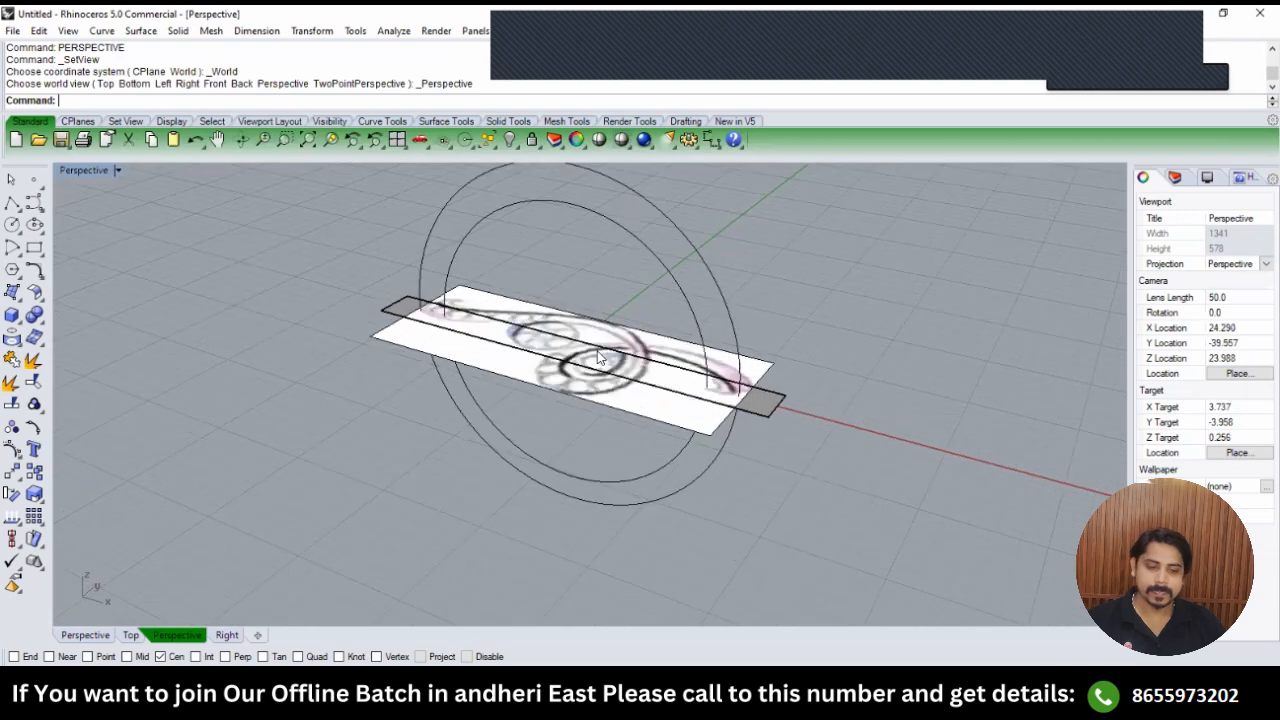
left_click(598, 357)
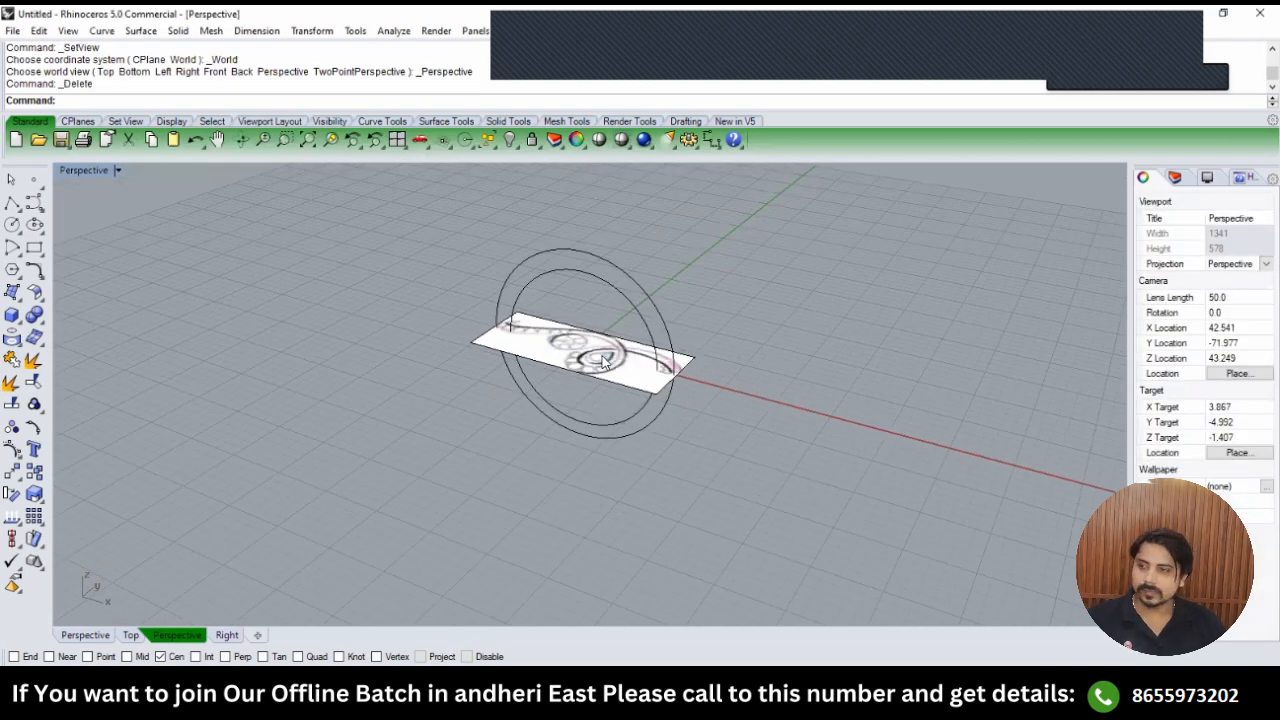
Trace an interpolated curve in the Top view from beyond the picture's right edge, over the right leaf and around the teardrop's left side.
type("TOP")
key("Return")
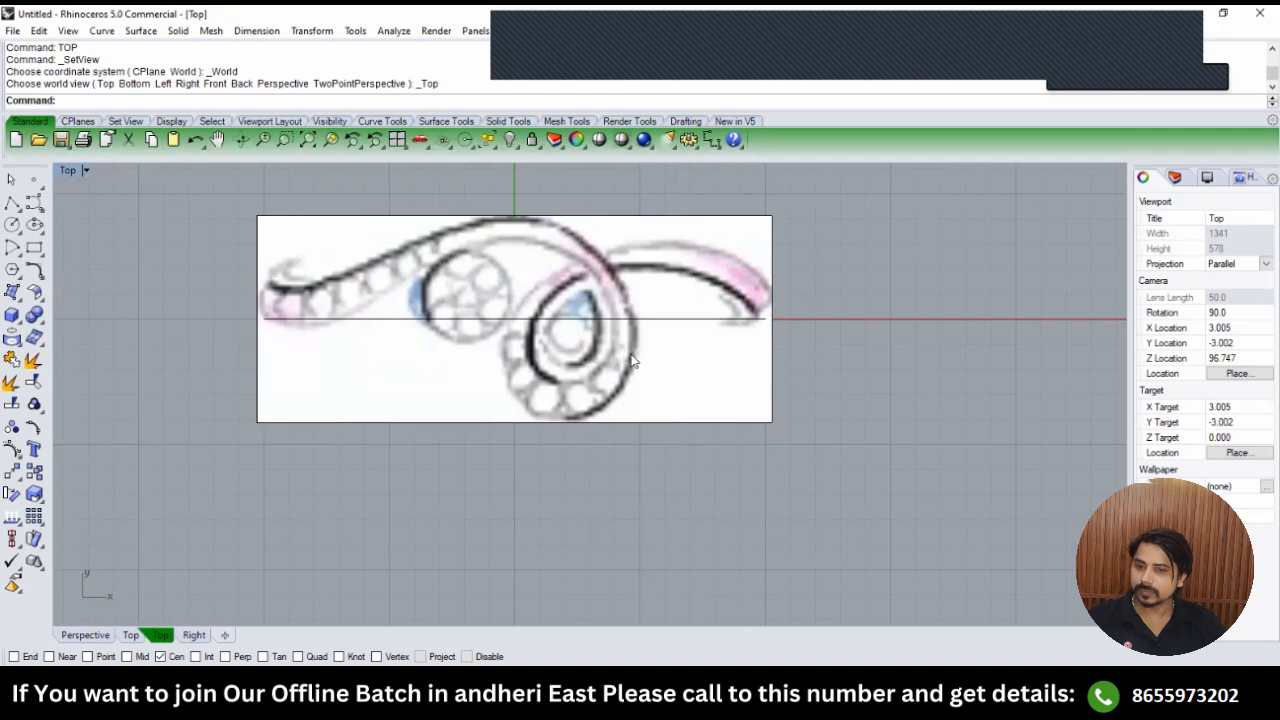
right_click_drag(632, 361, 623, 391)
left_click(40, 208)
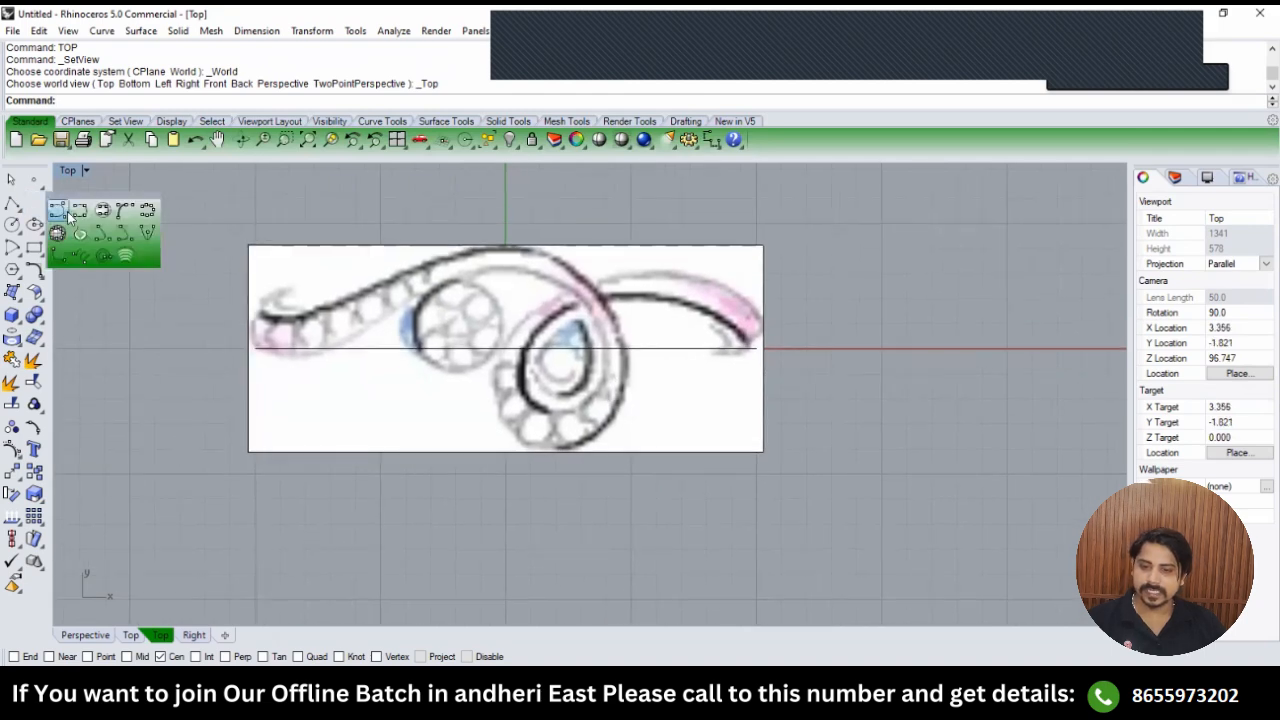
left_click(81, 212)
scroll(729, 337, "up", 6)
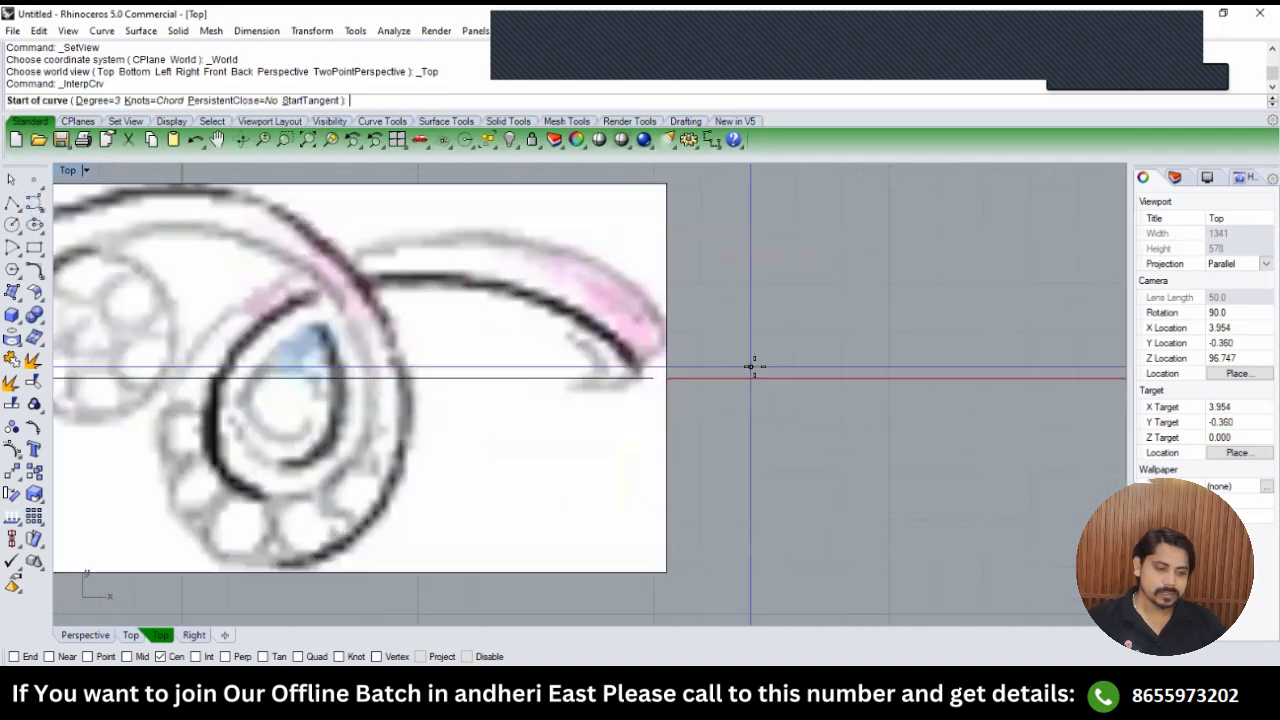
left_click(687, 376)
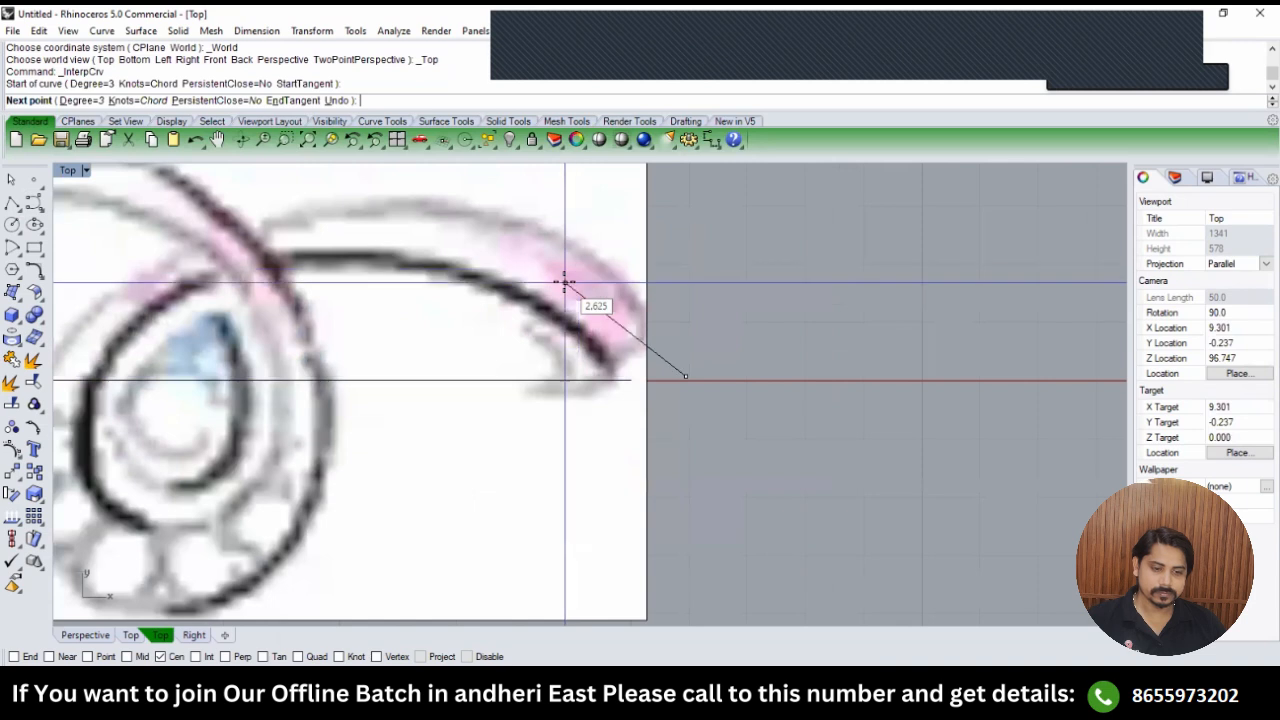
left_click(567, 283)
right_click_drag(313, 230, 437, 242)
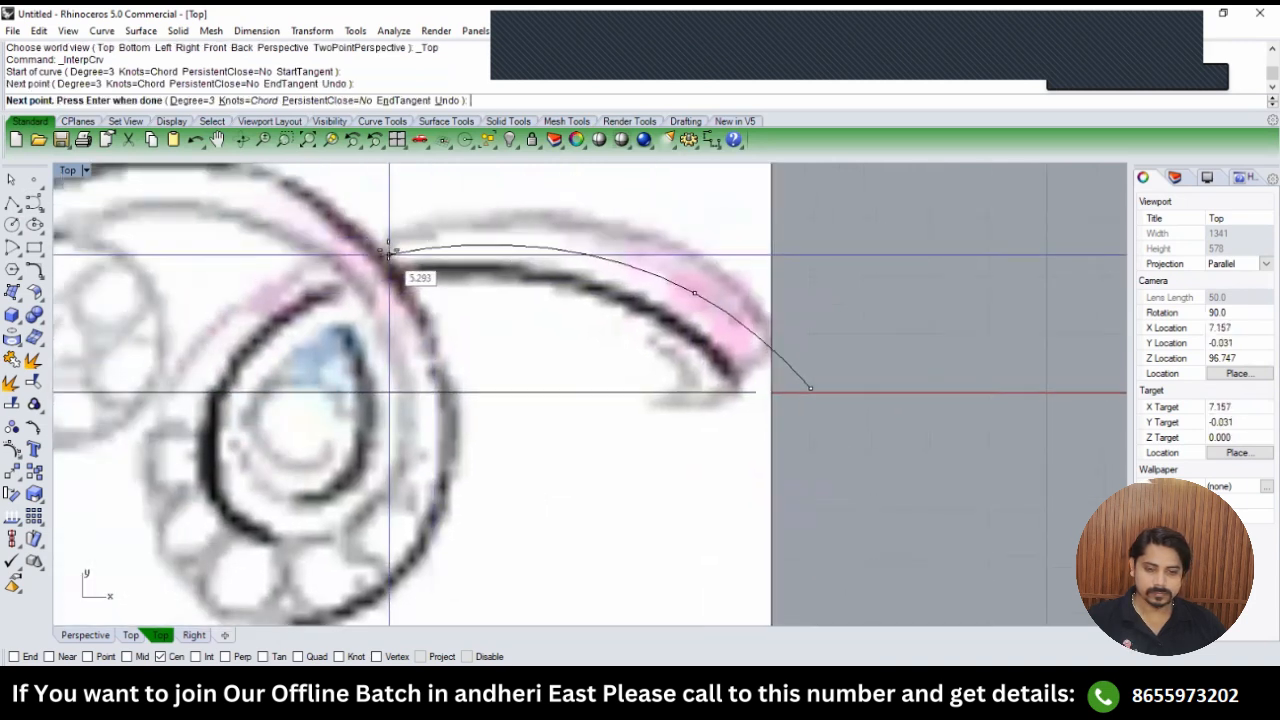
left_click(388, 250)
left_click(230, 332)
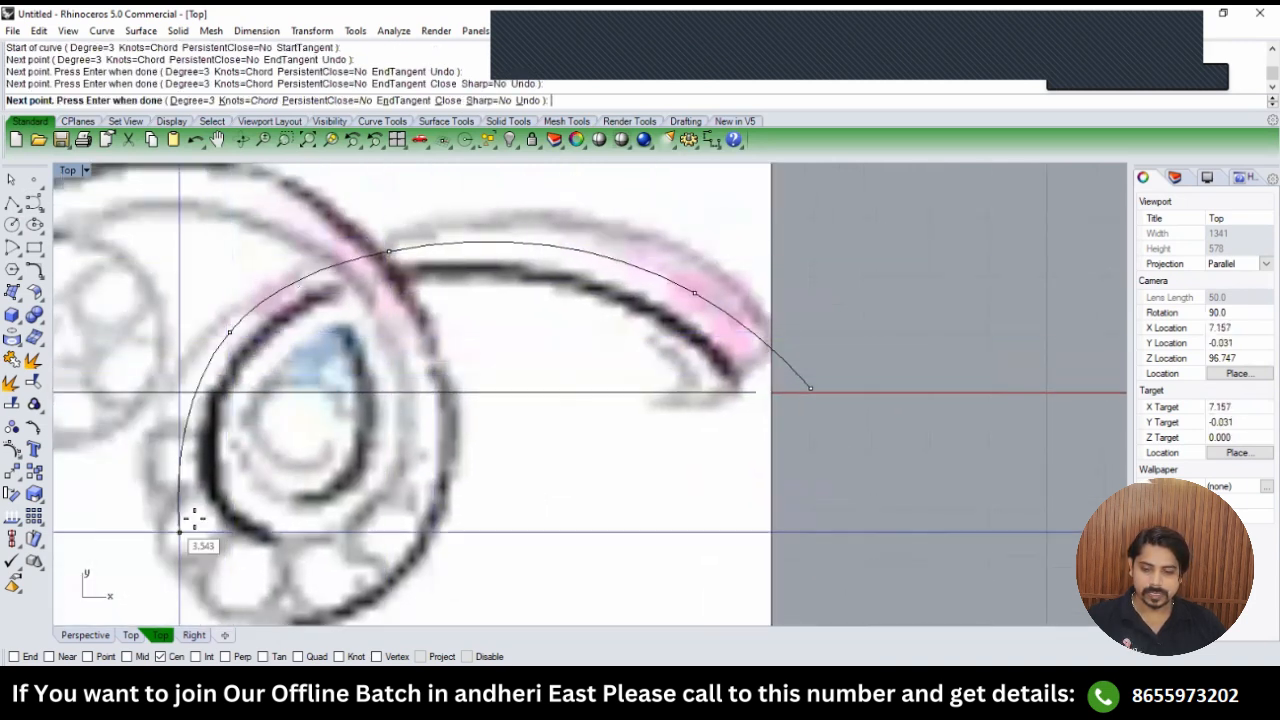
left_click(185, 509)
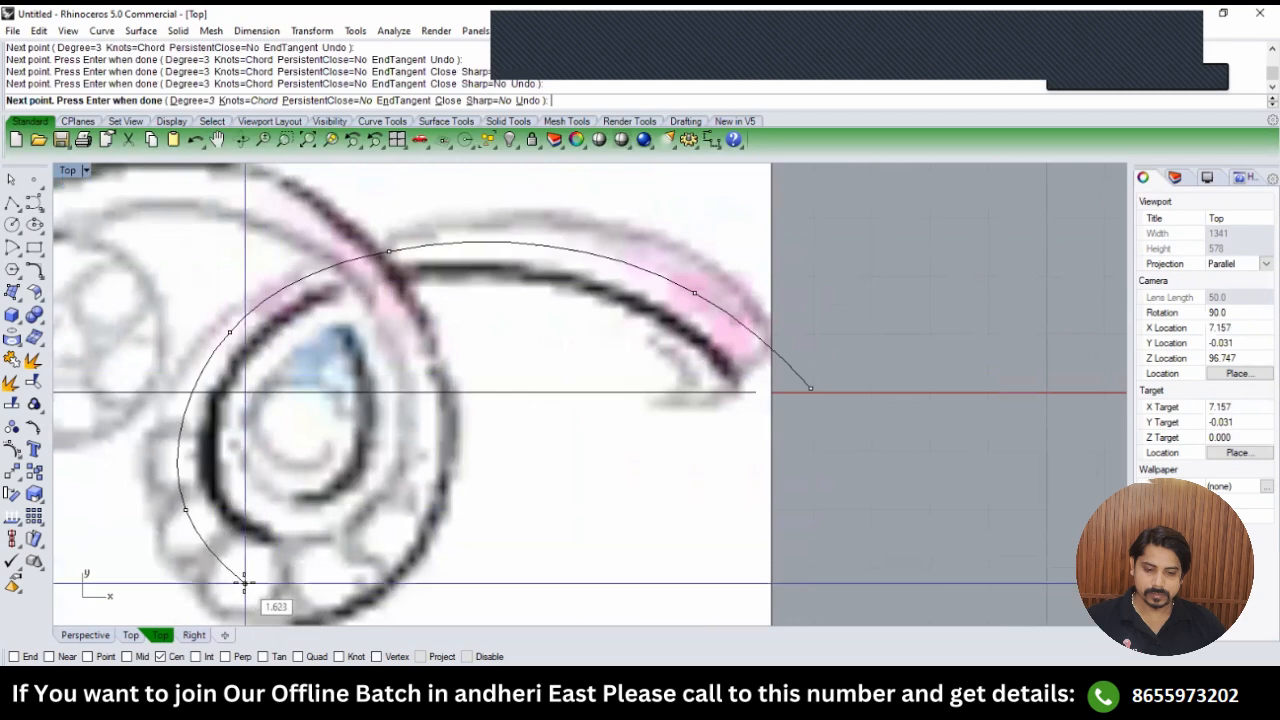
left_click(250, 582)
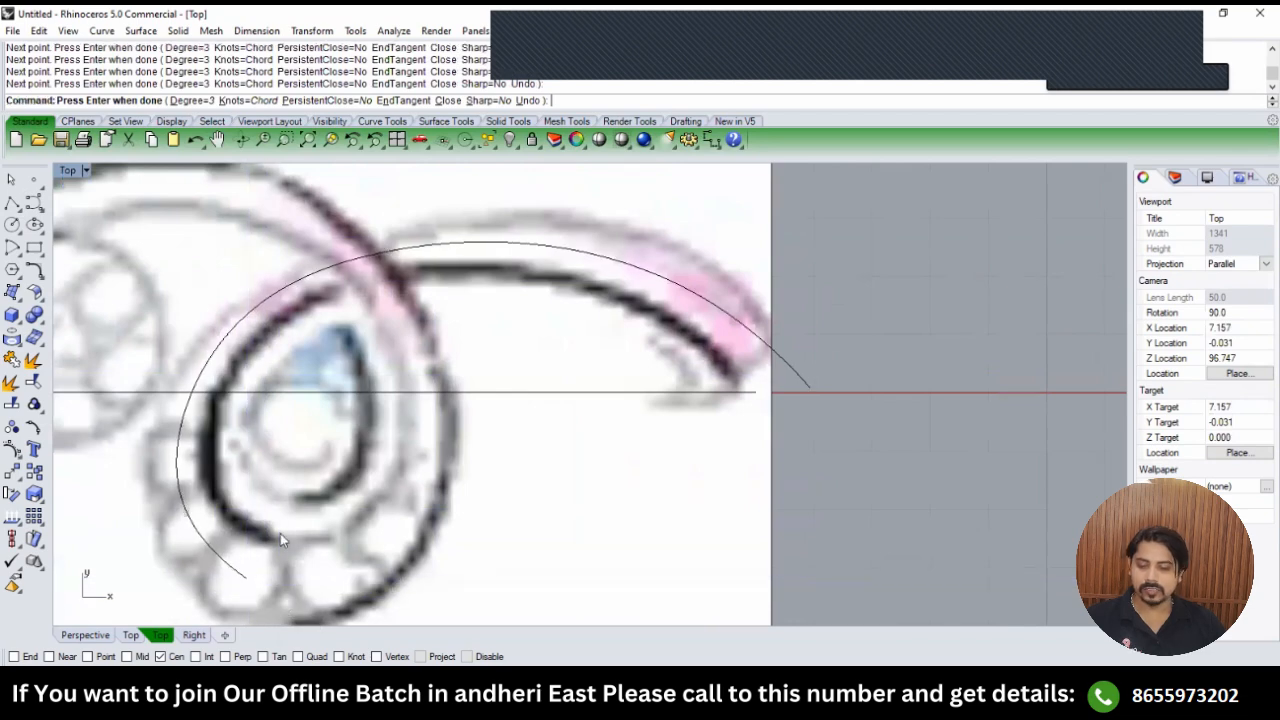
key("Return")
Start a second interpolated curve at the first curve's lower end with End snap and trace it up the teardrop's right side.
scroll(270, 525, "down", 4)
right_click_drag(265, 520, 263, 480)
right_click(257, 519)
type("en")
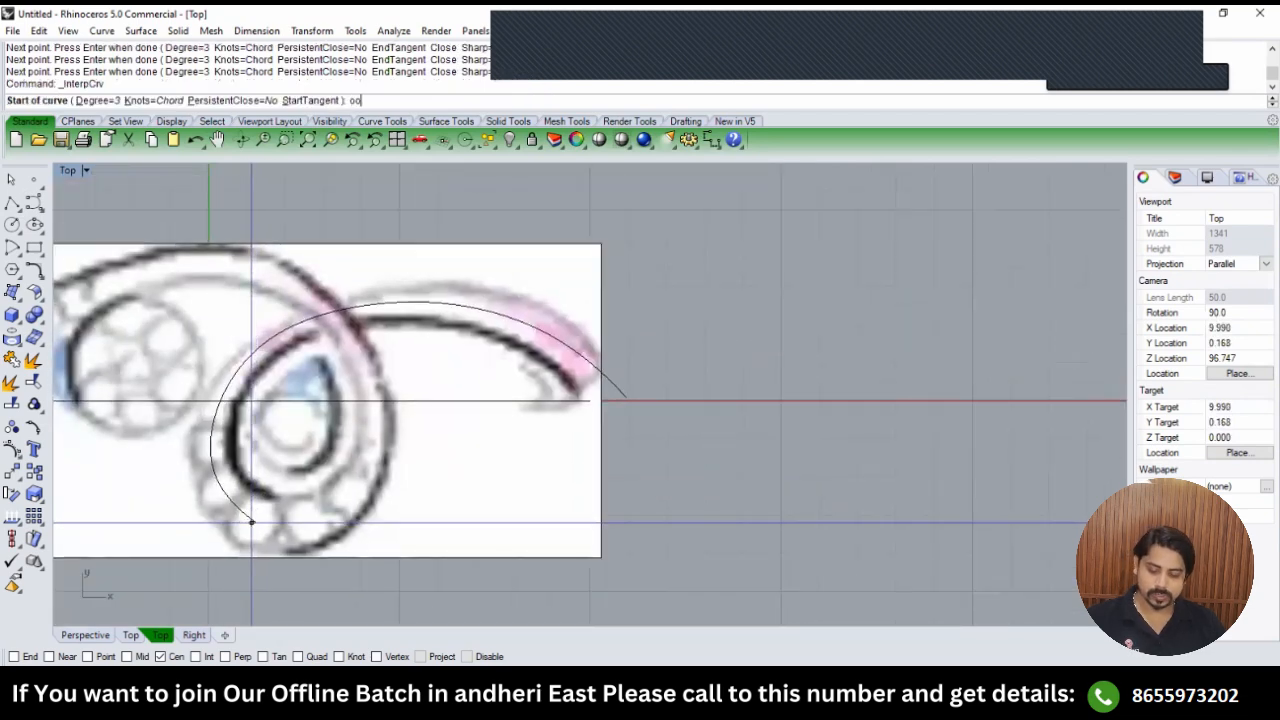
key("Return")
left_click(250, 520)
scroll(334, 504, "up", 3)
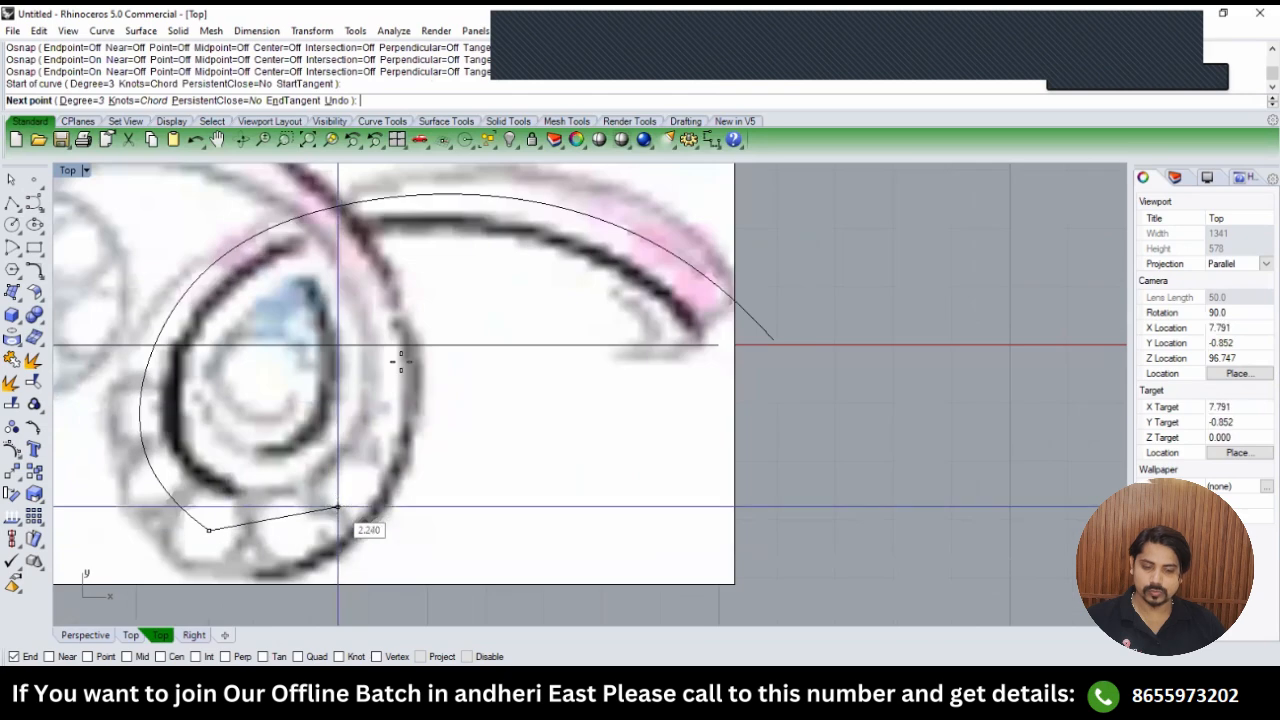
left_click(337, 508)
scroll(398, 340, "up", 2)
left_click(400, 345)
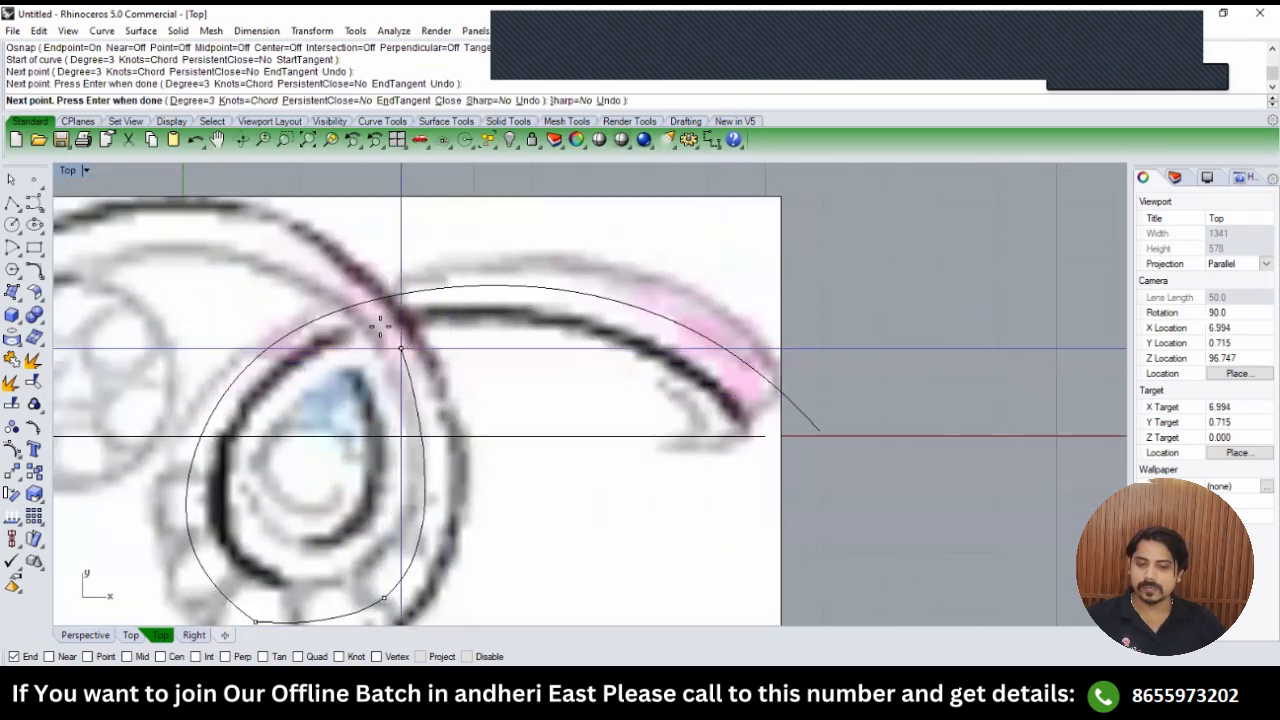
Continue the second curve over the top band and along the left branch, ending it beyond the picture's left edge.
scroll(325, 283, "down", 3)
right_click_drag(325, 283, 446, 338)
left_click(406, 302)
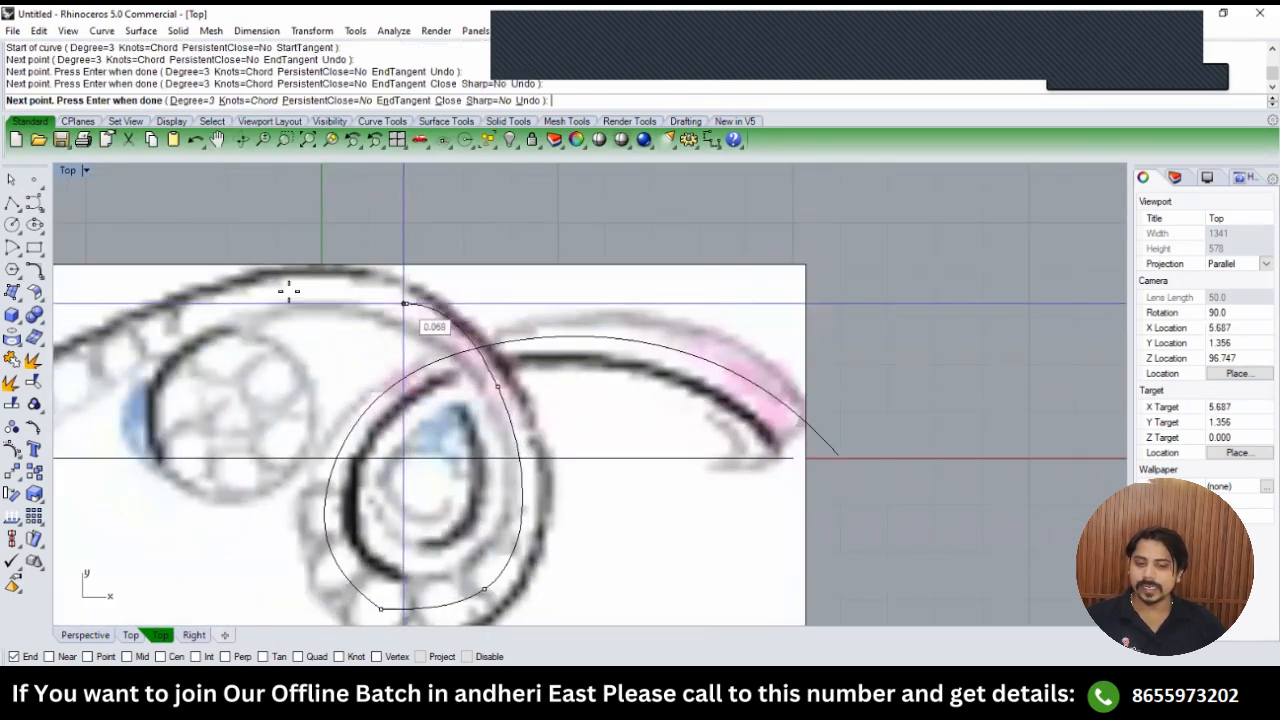
right_click_drag(232, 293, 389, 259)
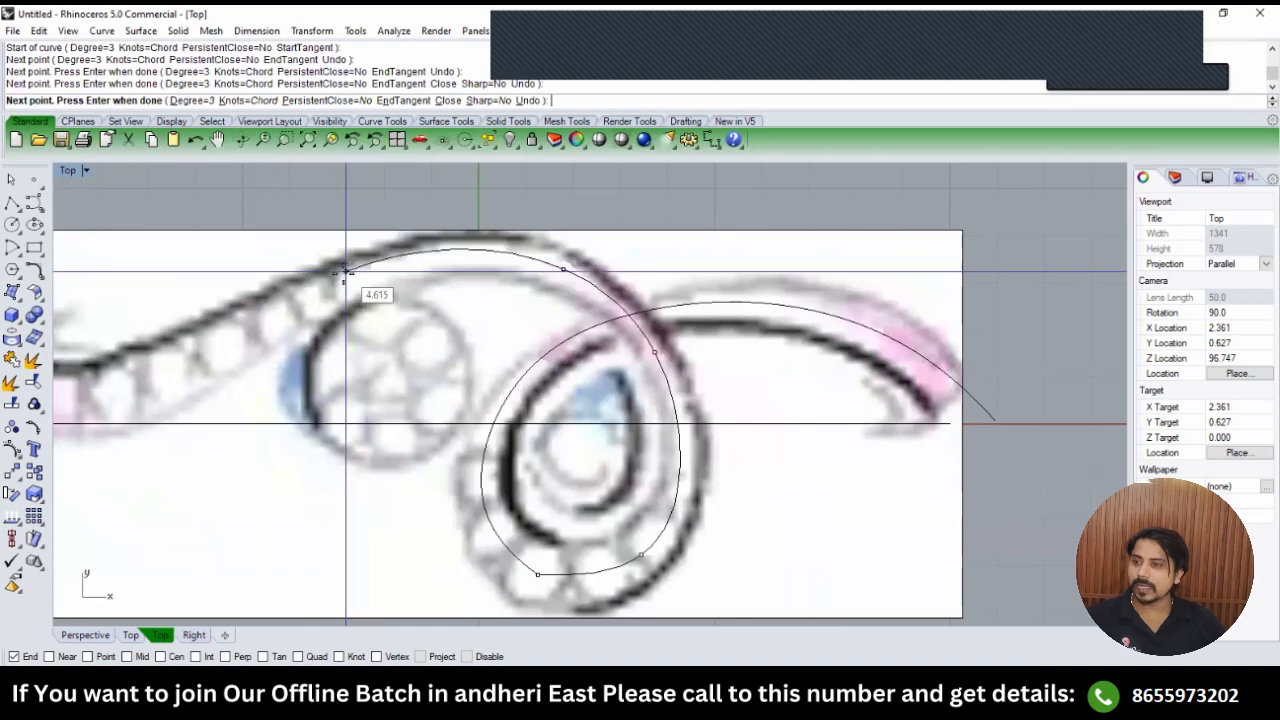
left_click(343, 274)
scroll(466, 229, "down", 3)
left_click(416, 251)
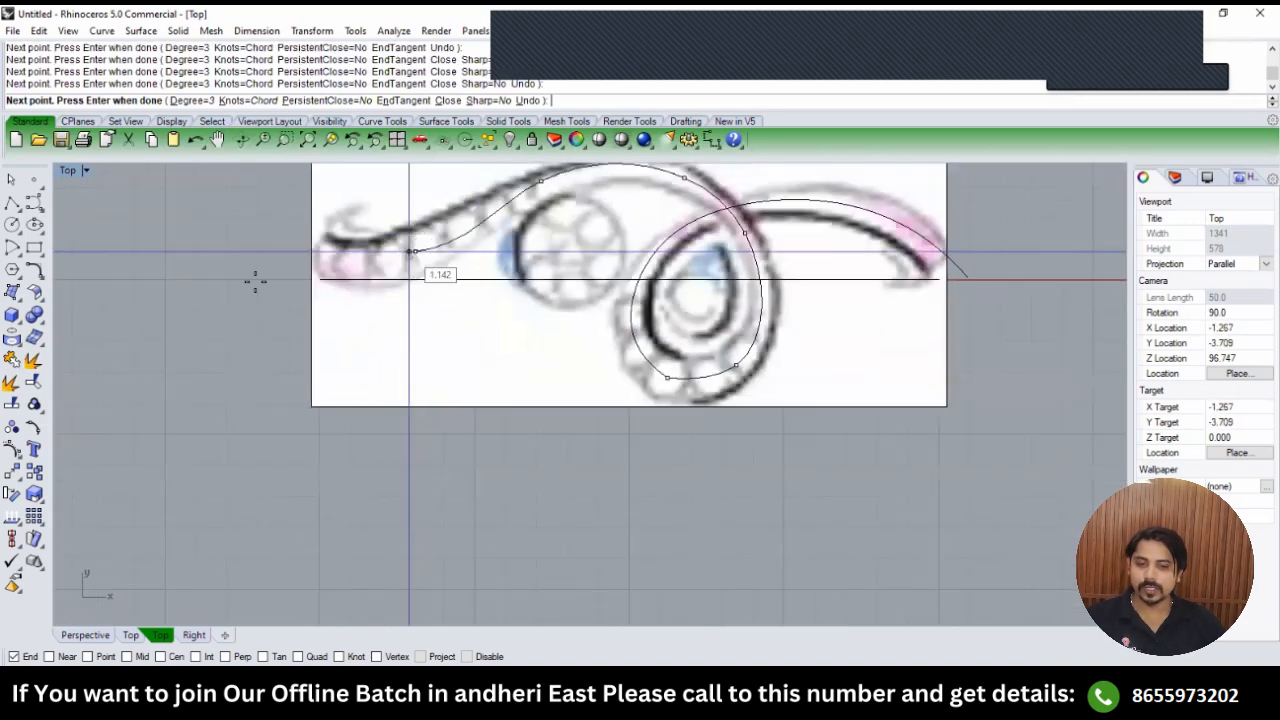
left_click(245, 266)
right_click(244, 267)
Show the second curve's control points and move the point beside the joint below the teardrop slightly down.
scroll(243, 275, "down", 8)
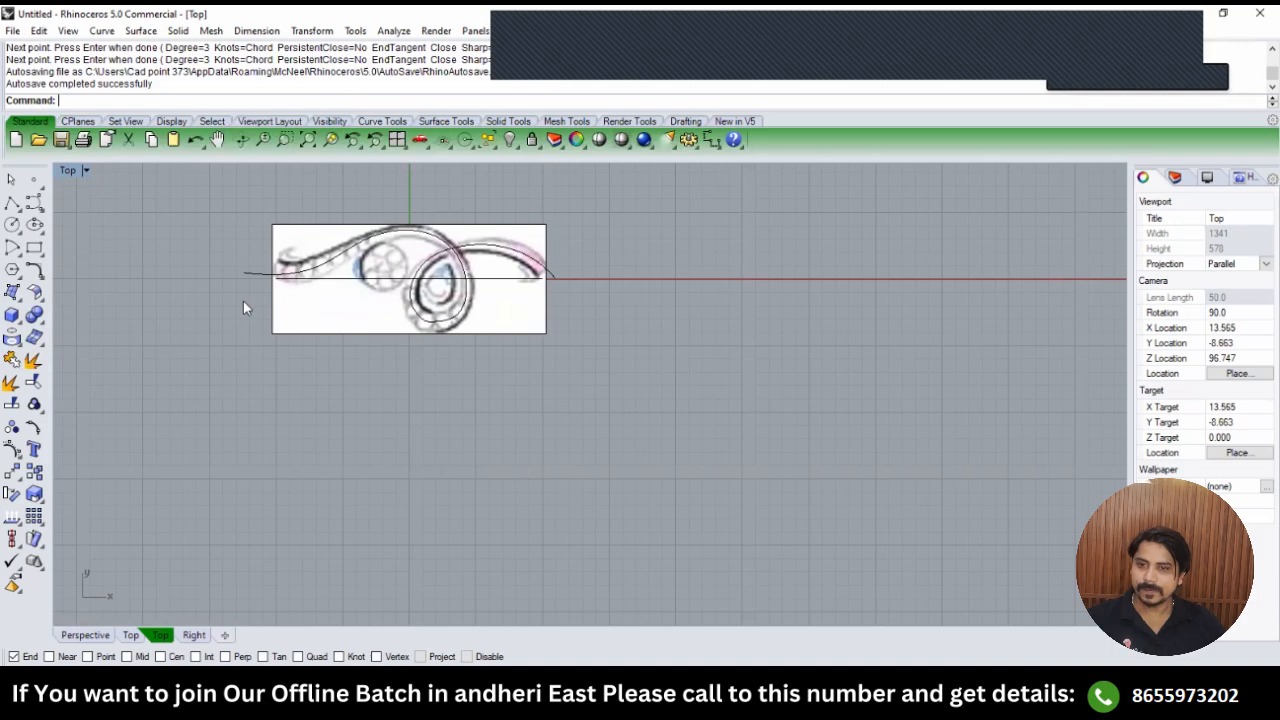
scroll(599, 285, "up", 3)
left_click(486, 242)
left_click(486, 243)
scroll(390, 256, "up", 4)
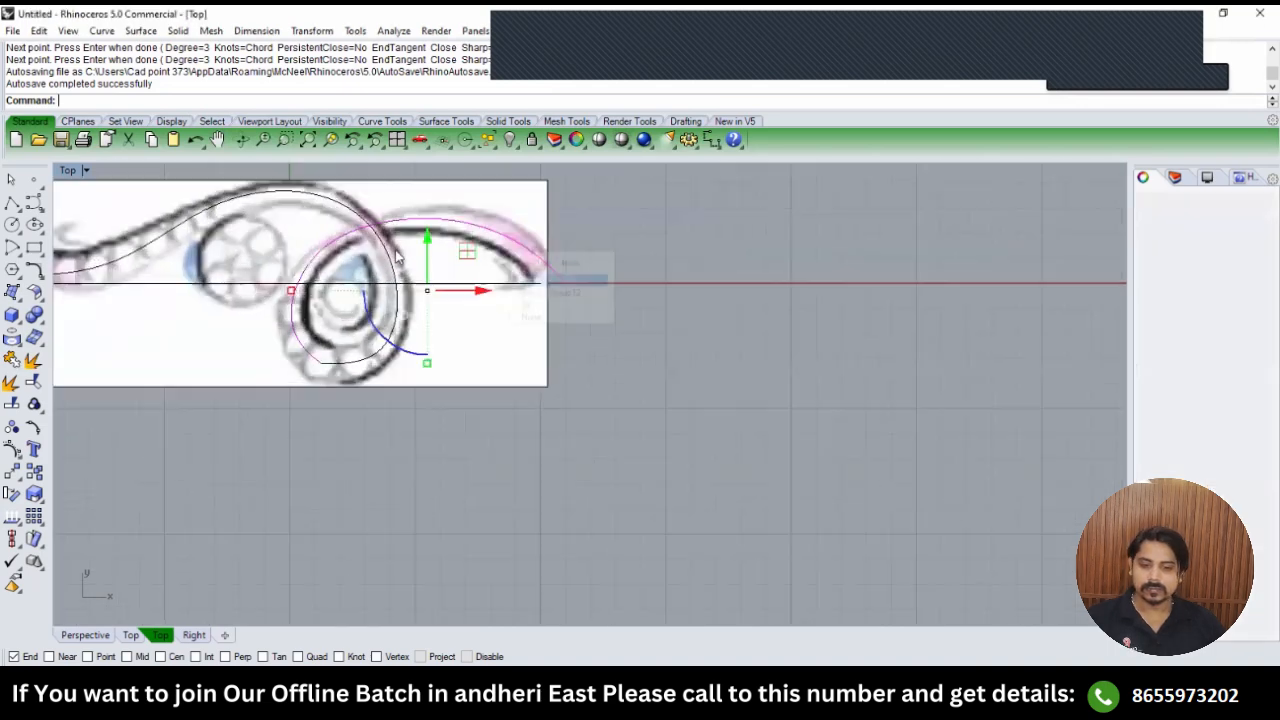
key("Escape")
scroll(339, 362, "up", 4)
left_click(311, 370)
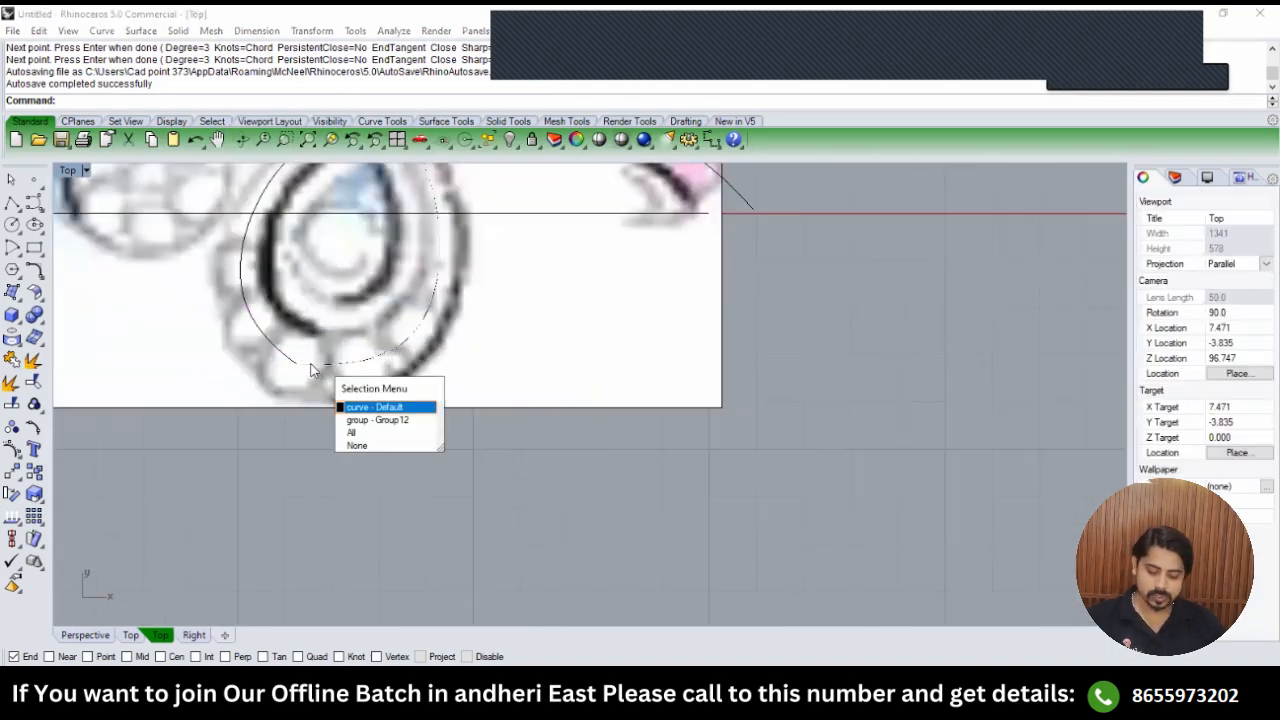
key("Return")
type("Pn")
key("Return")
left_click(330, 365)
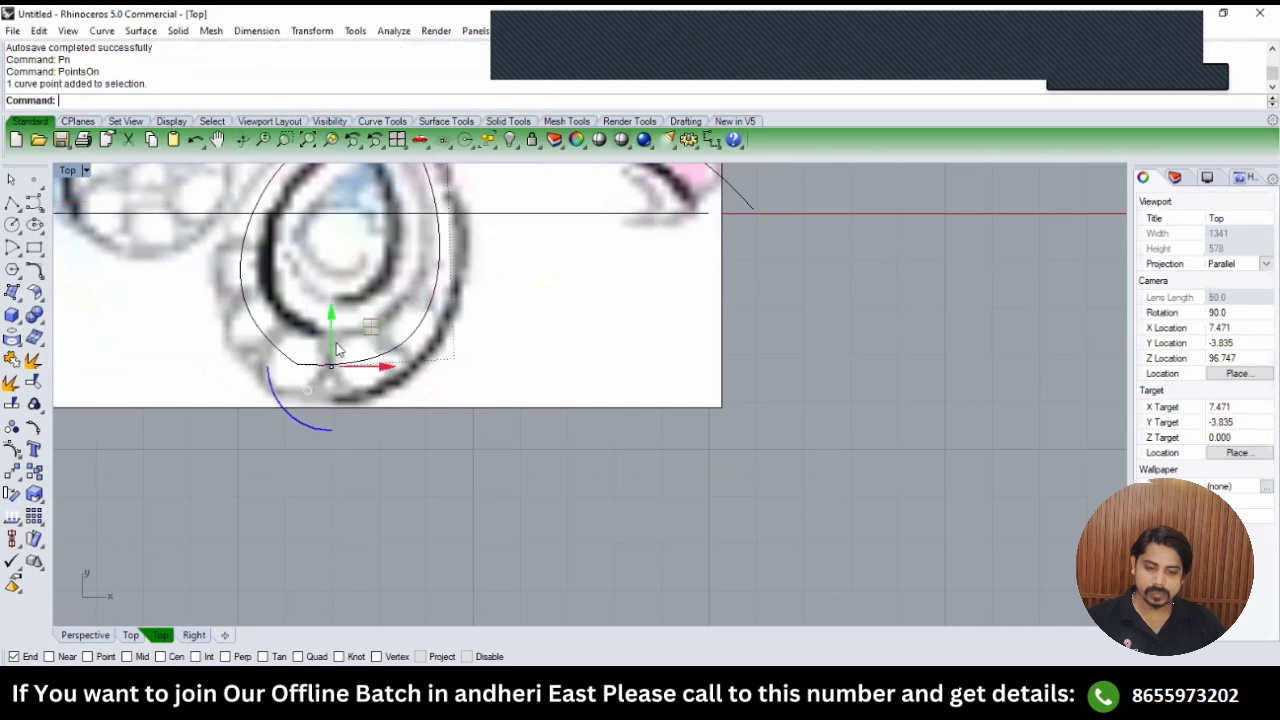
scroll(328, 347, "up", 3)
left_click_drag(328, 347, 331, 355)
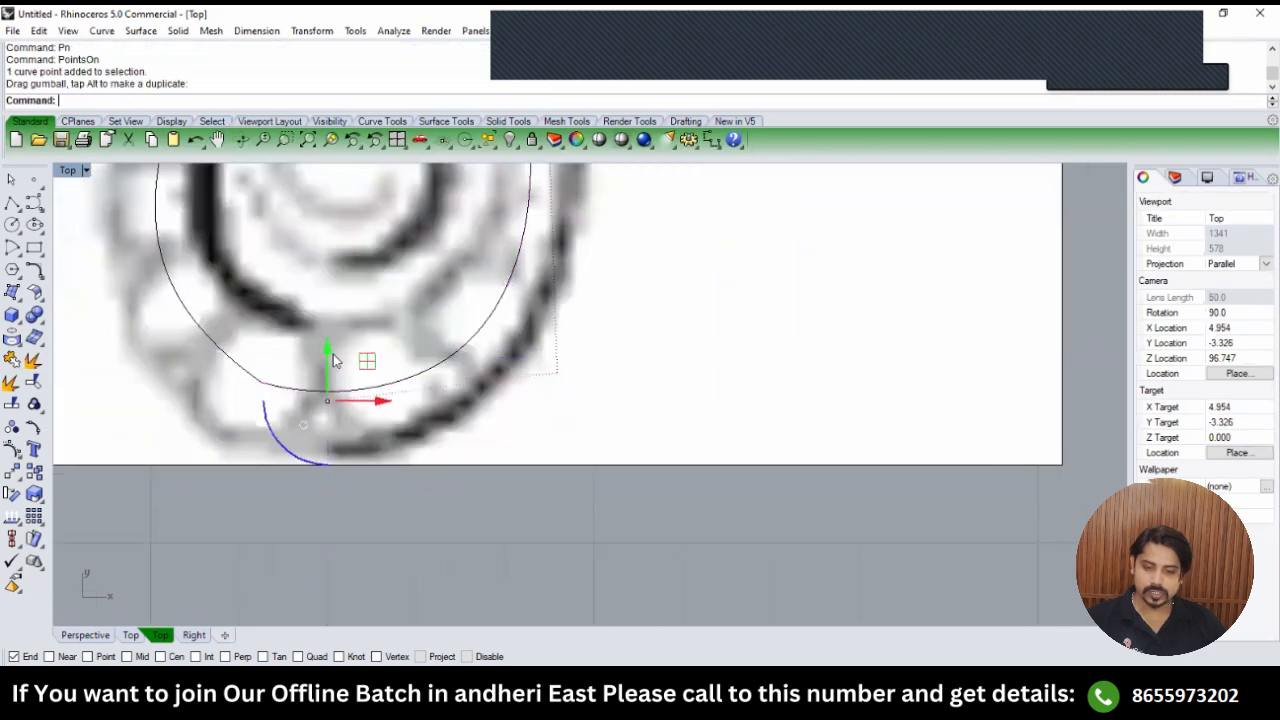
Show the first curve's control points and move the point beside the joint slightly left to smooth the transition.
scroll(331, 354, "down", 6)
left_click(266, 344)
left_click(318, 390)
type("Pn")
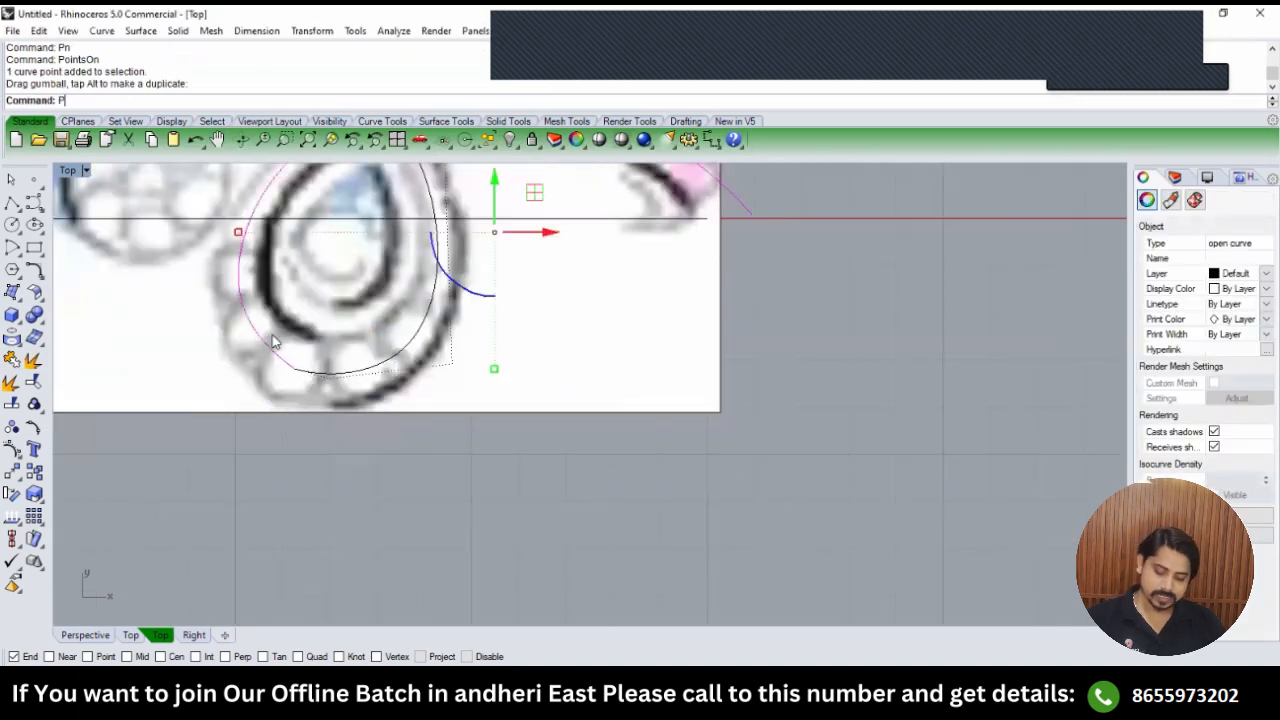
key("Return")
left_click_drag(294, 322, 294, 322)
scroll(290, 335, "up", 2)
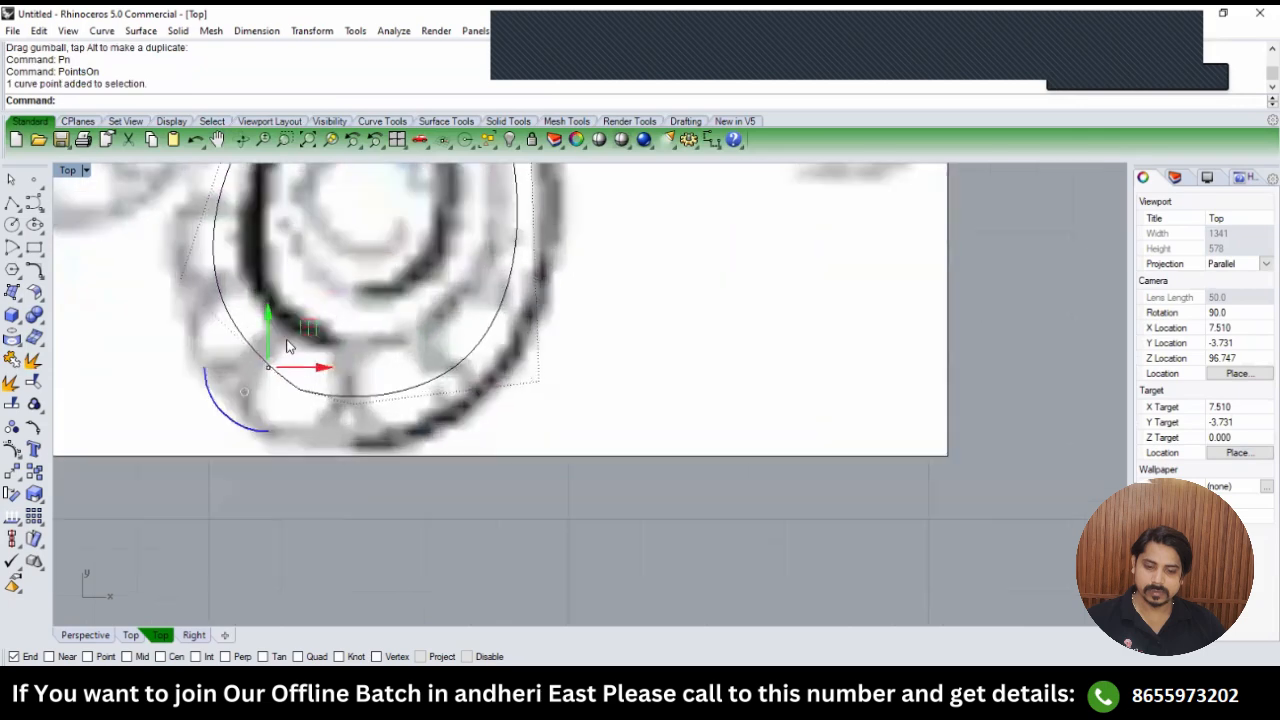
left_click_drag(321, 369, 305, 366)
scroll(338, 363, "down", 3)
scroll(339, 380, "down", 3)
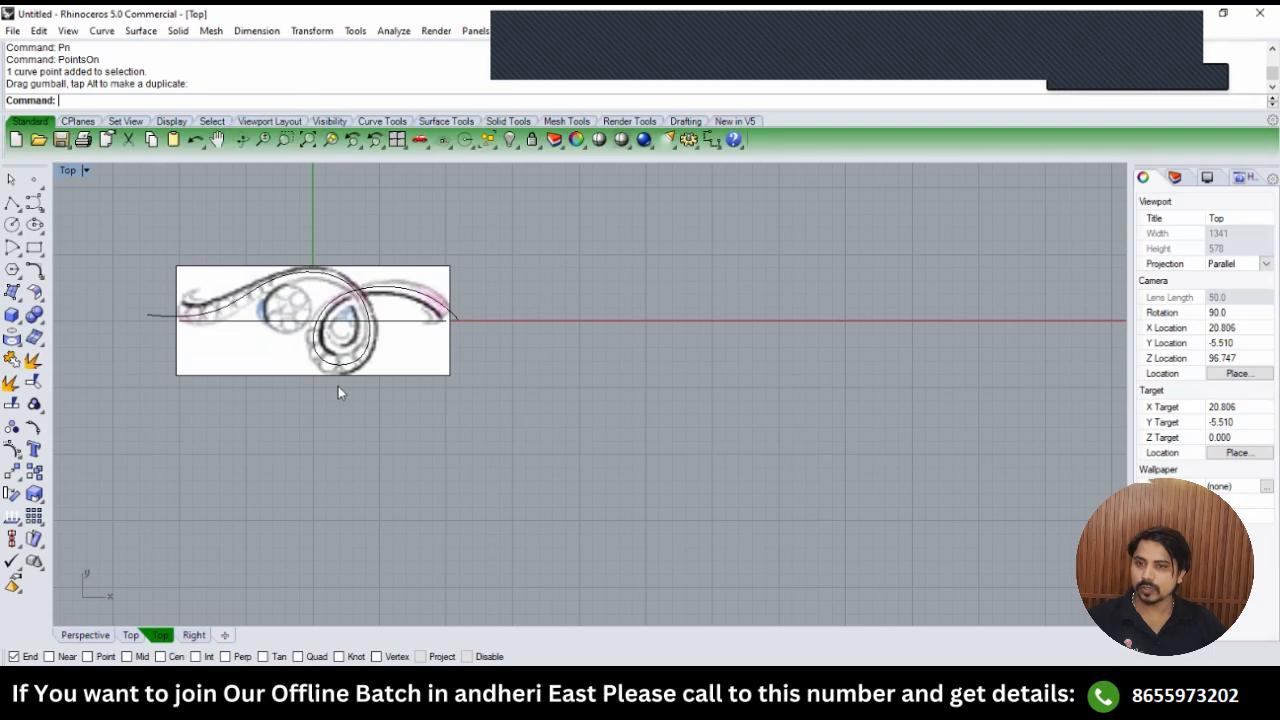
Select both traced curves in the Perspective view and examine how they lie against the ring circles.
type("PERSPECTIVE")
key("Return")
right_click_drag(478, 328, 549, 322)
scroll(549, 322, "up", 5)
scroll(549, 320, "down", 2)
right_click_drag(500, 374, 515, 428)
scroll(393, 358, "up", 4)
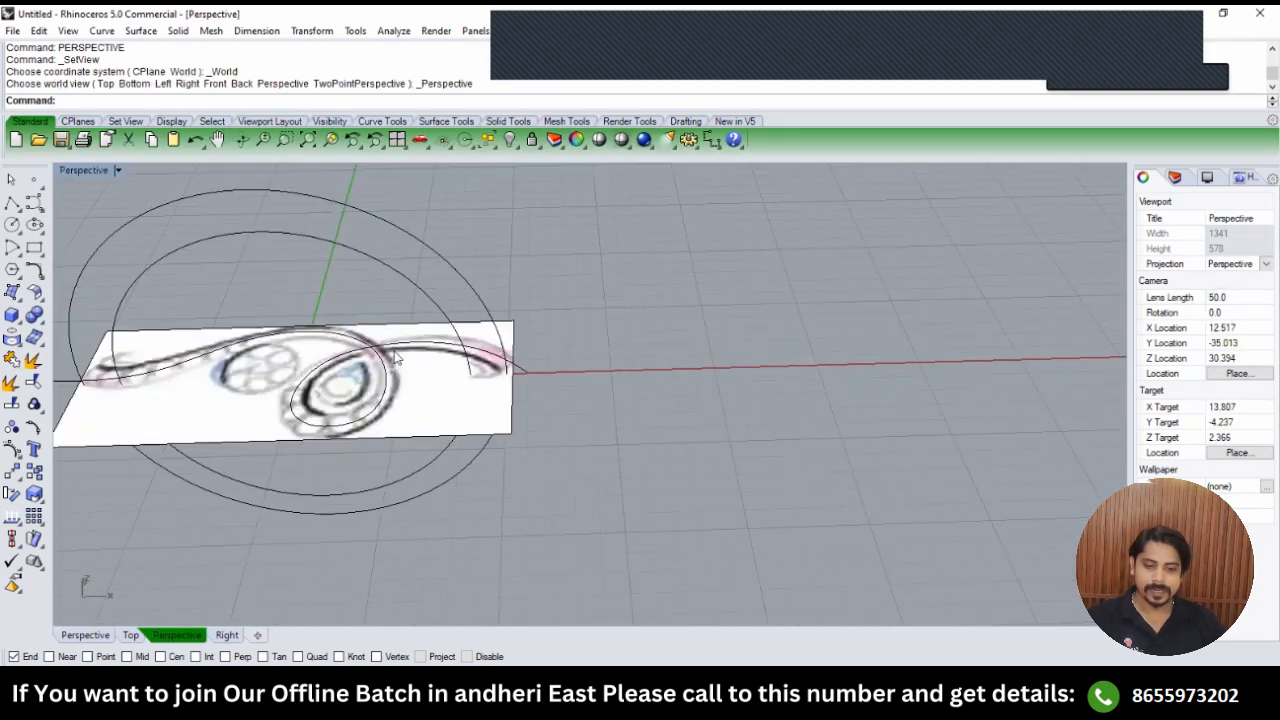
left_click(430, 254)
left_click(388, 352)
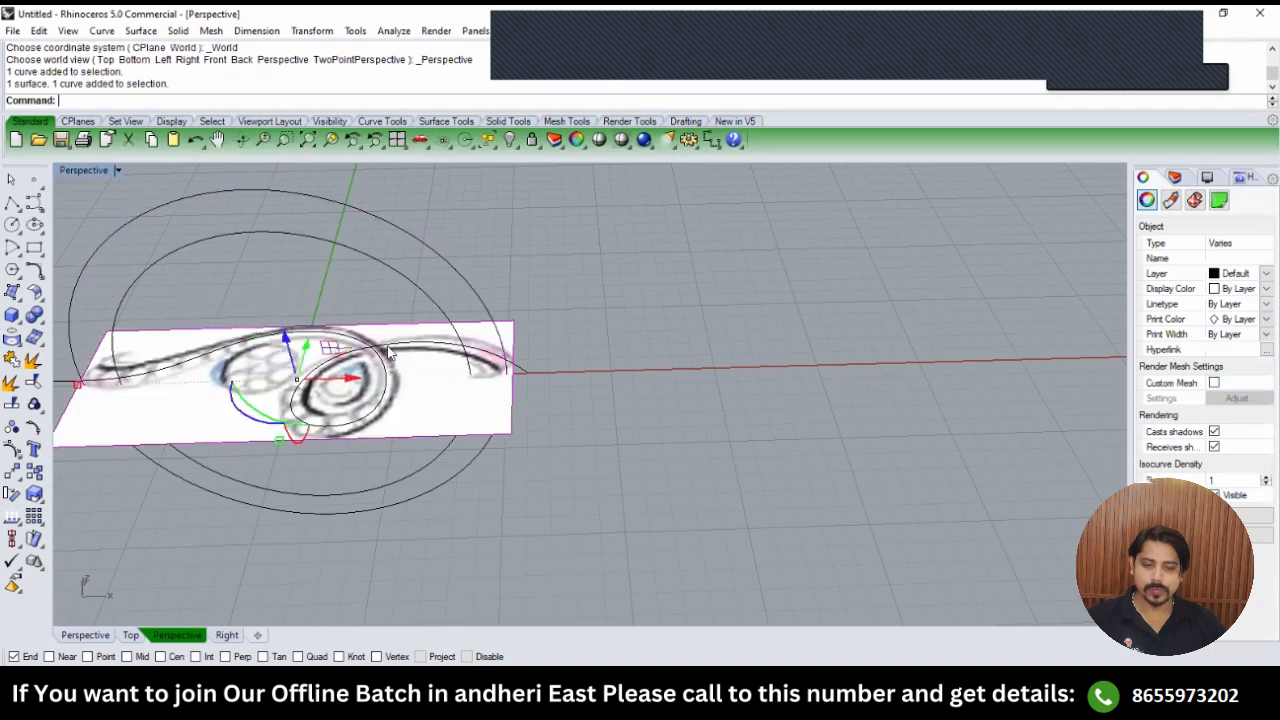
left_click(376, 352)
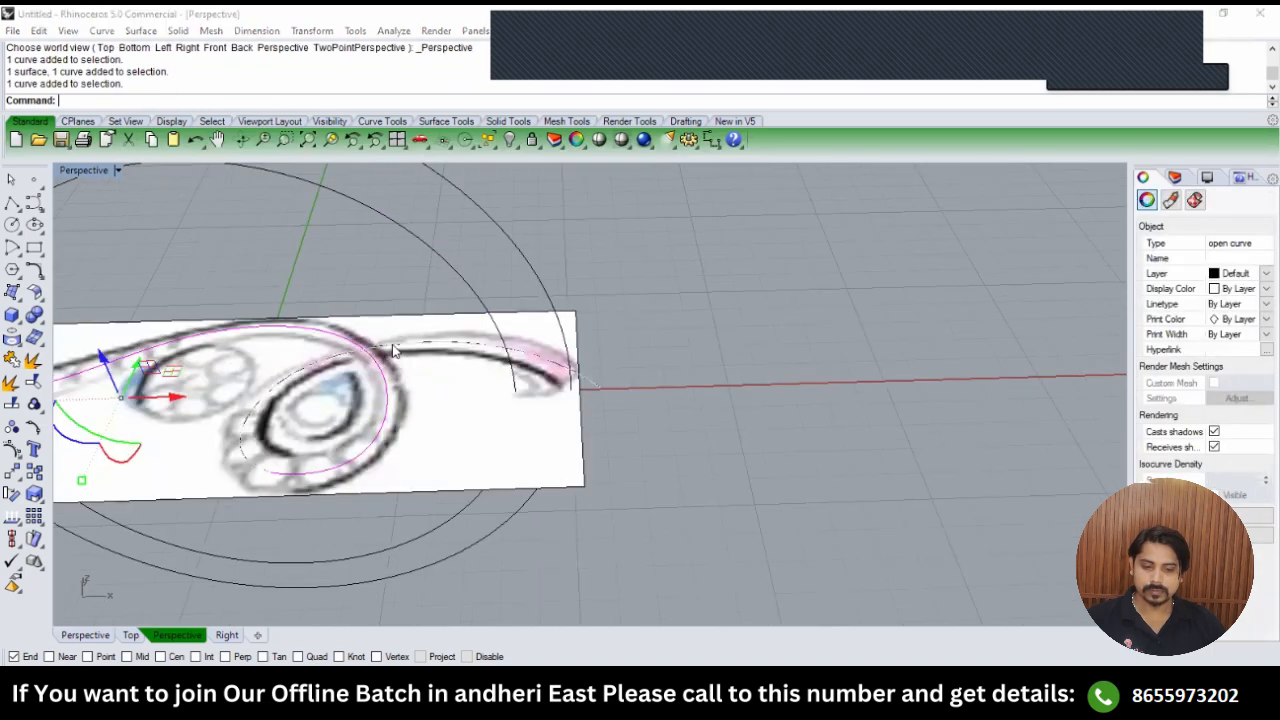
scroll(390, 351, "up", 2)
left_click(395, 350)
left_click(396, 351)
scroll(487, 304, "down", 2)
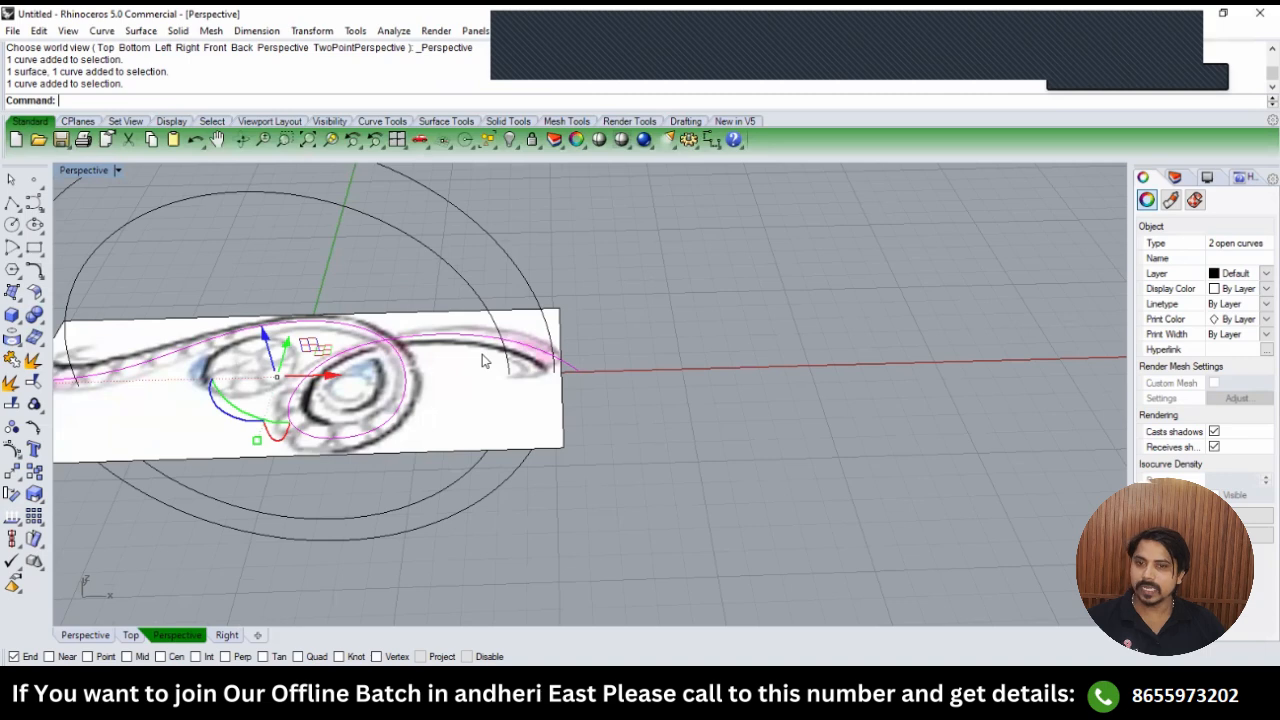
Select the inner ring circle and compare it with the traced curves in the Top view.
left_click(467, 287)
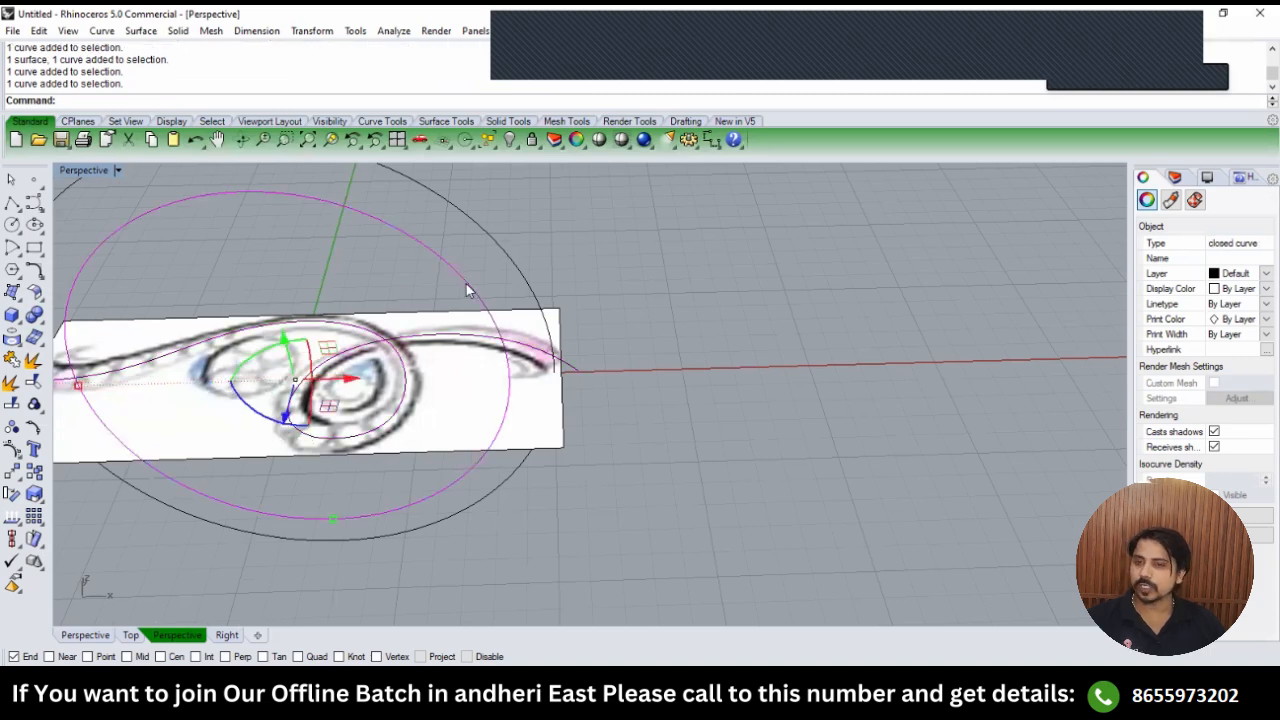
type("top")
key("Return")
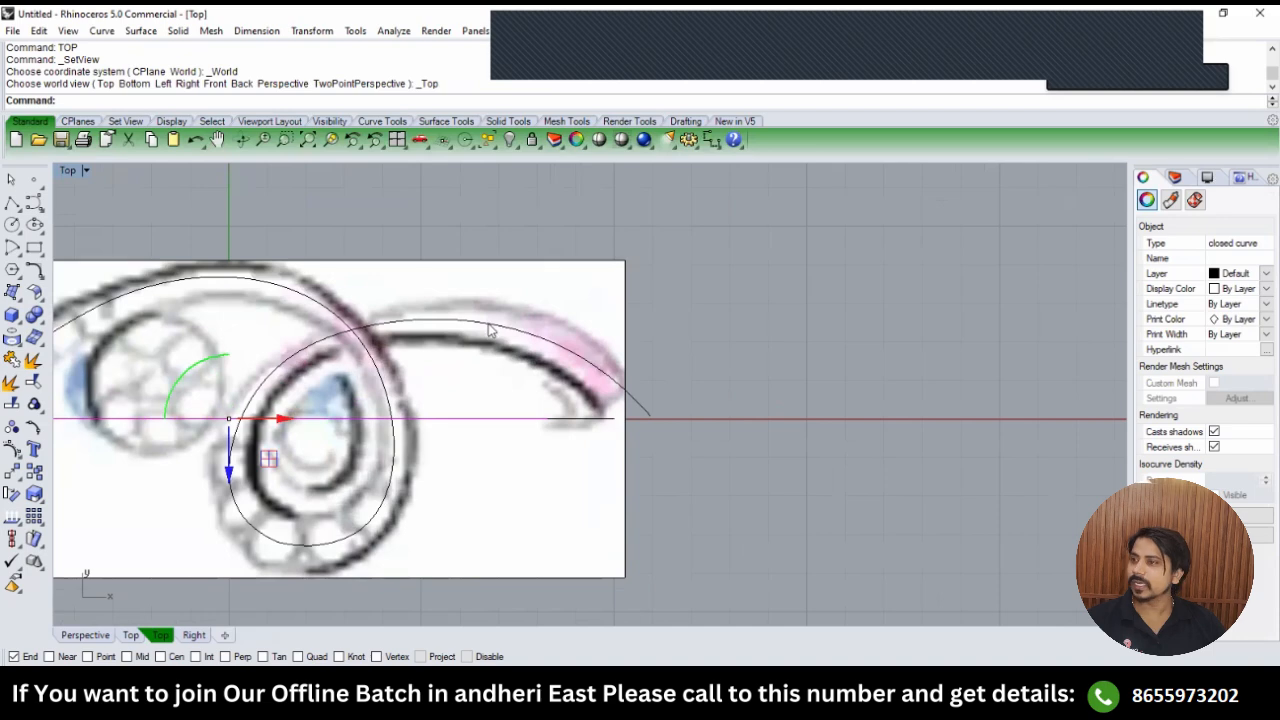
scroll(490, 335, "down", 4)
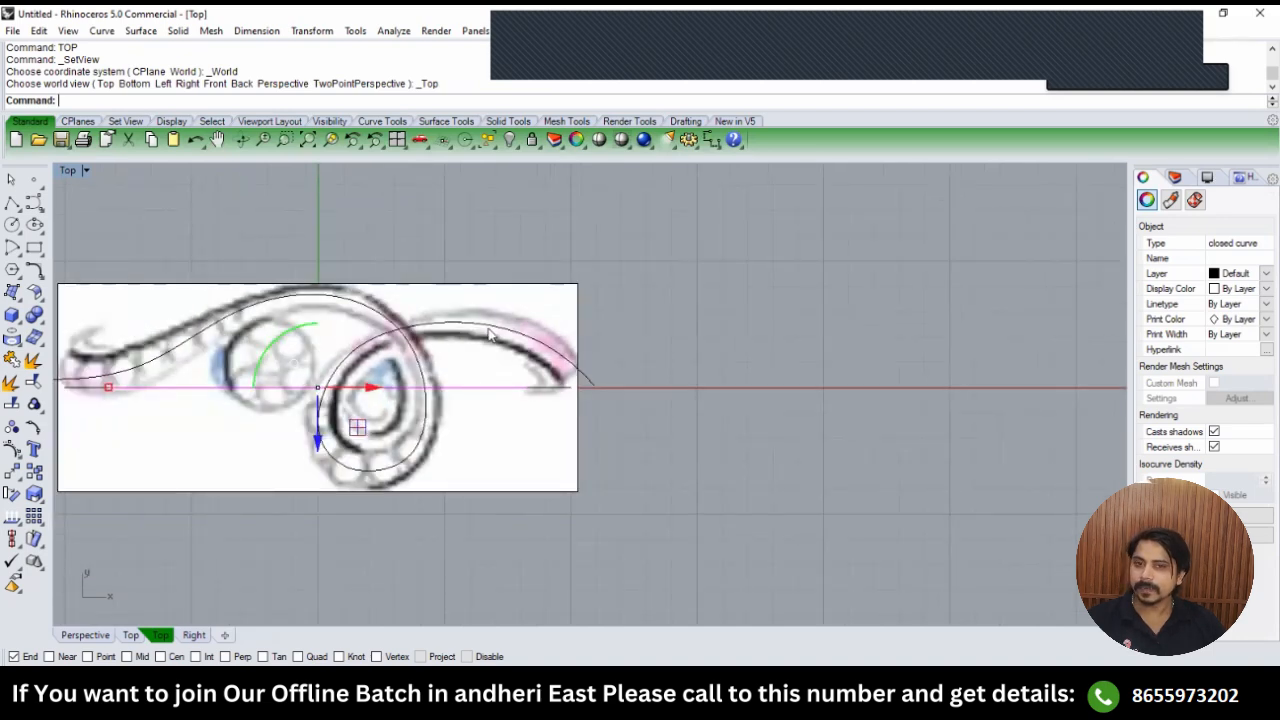
Try to create a cut plane for the inner circle from the origin, ending it in the Front view, and undo it.
type("perspective")
key("Return")
left_click(506, 282)
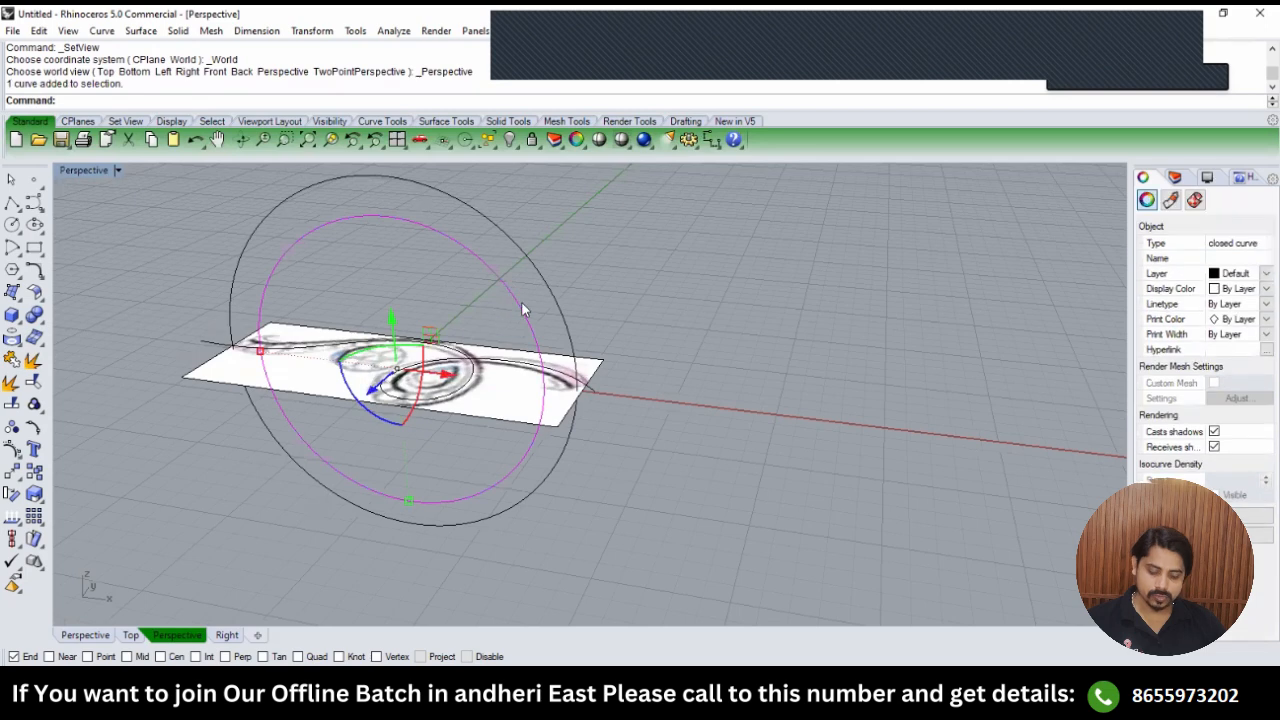
type("cp")
key("Return")
type("0")
key("Return")
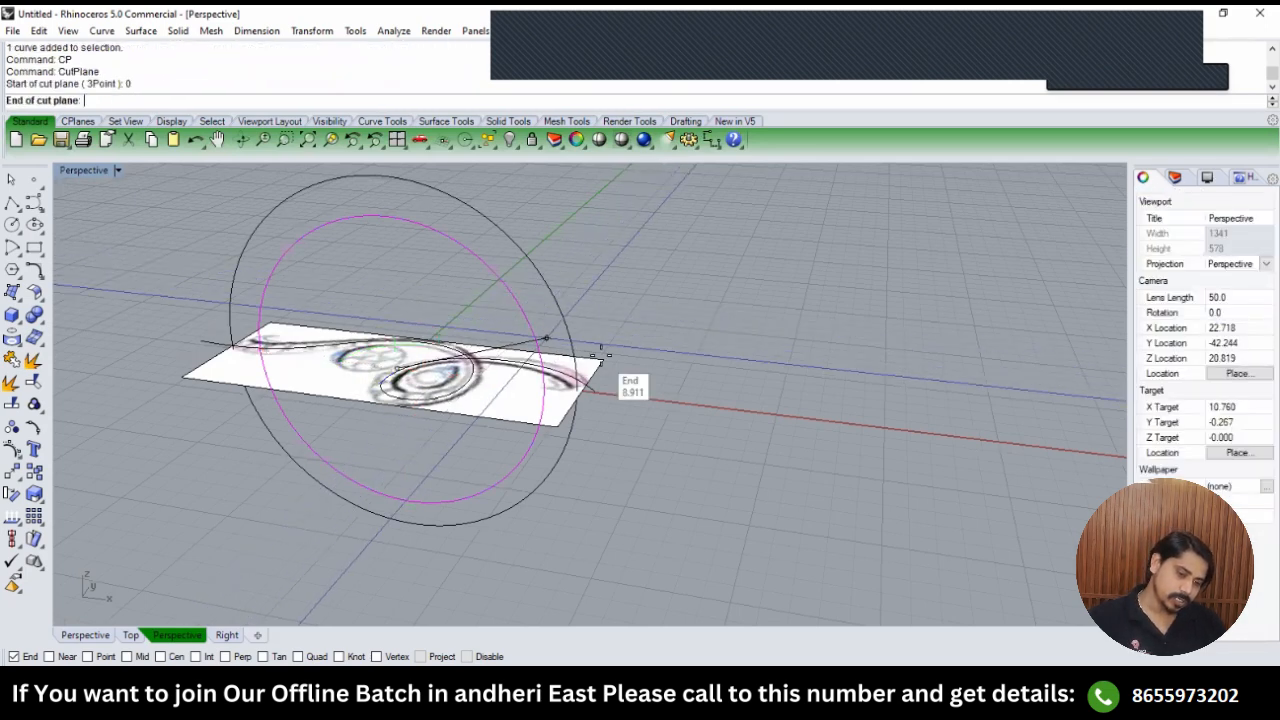
type("front")
key("Return")
left_click(616, 366)
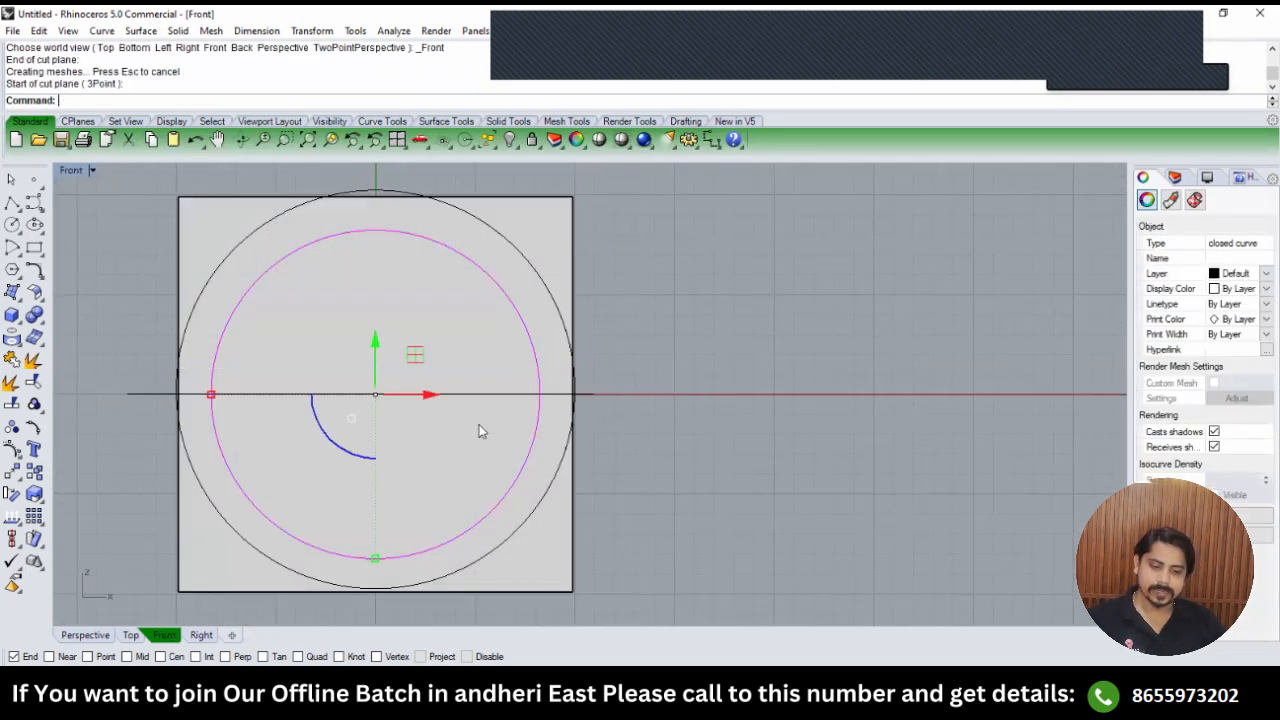
key("ctrl+z")
Create a cut plane from the origin horizontally through the selected inner ring circle in the Front view.
type("cp")
key("Return")
type("0")
key("Return")
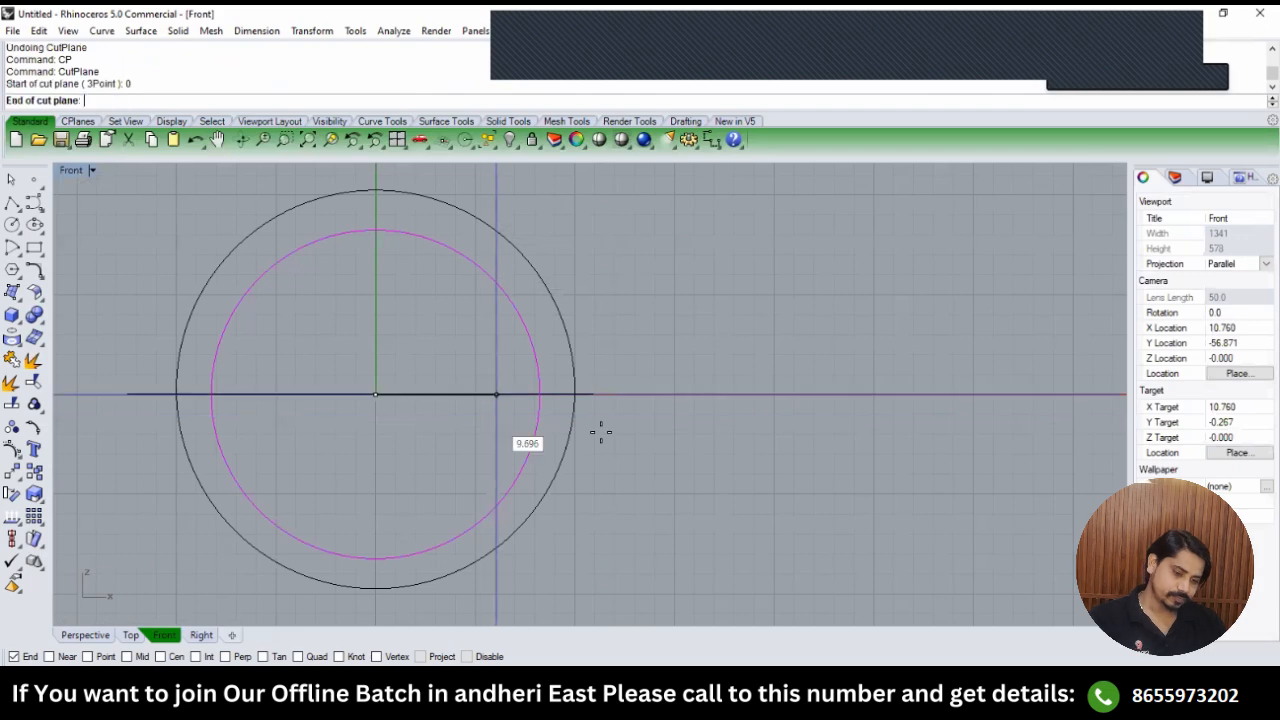
left_click(601, 432)
key("Return")
Split the inner ring circle into two halves using the horizontal cut plane.
type("s")
key("Return")
left_click(459, 394)
key("Return")
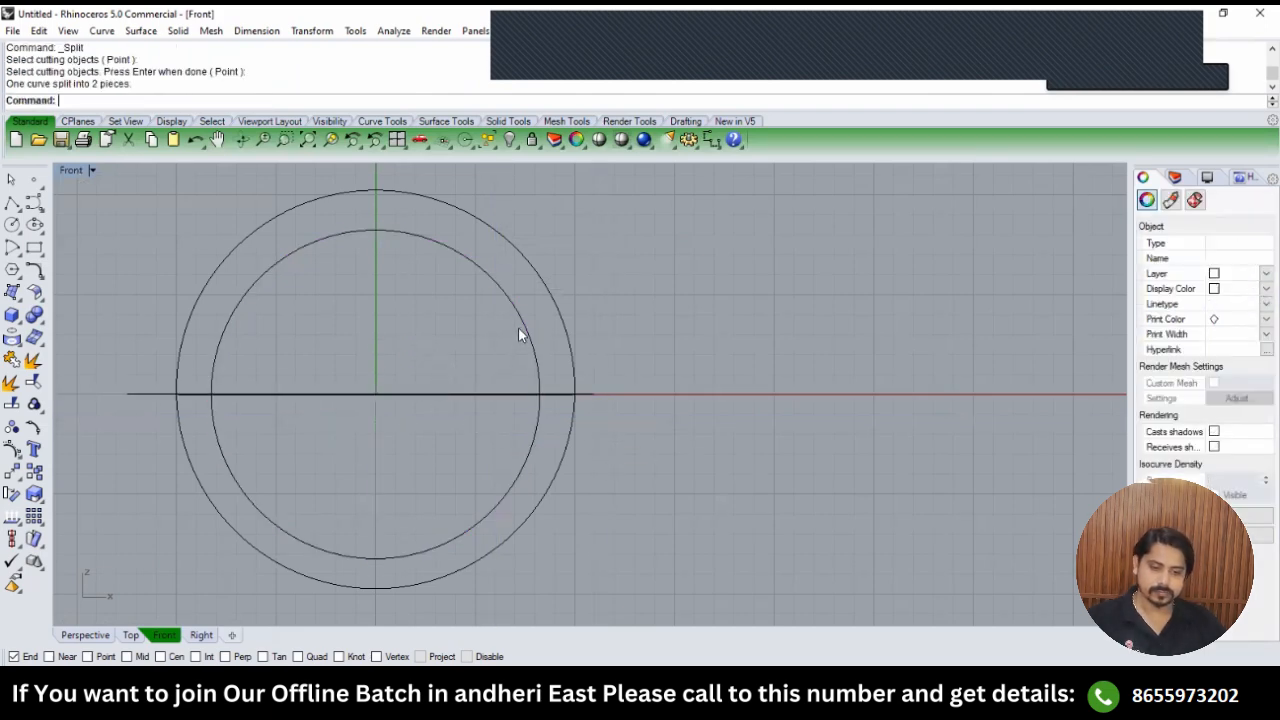
Extrude the upper half of the inner circle to both sides in the Top view, making a surface wider than the sketch.
left_click(518, 326)
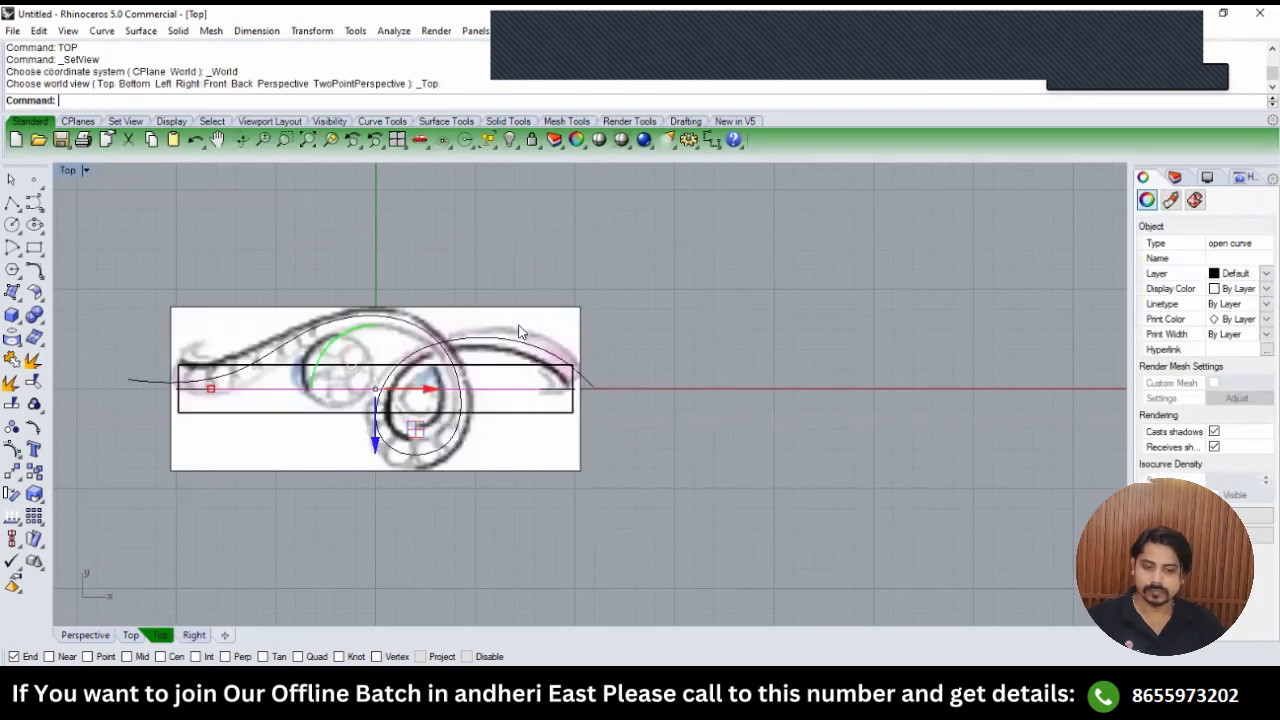
type("e")
key("Return")
left_click(504, 256)
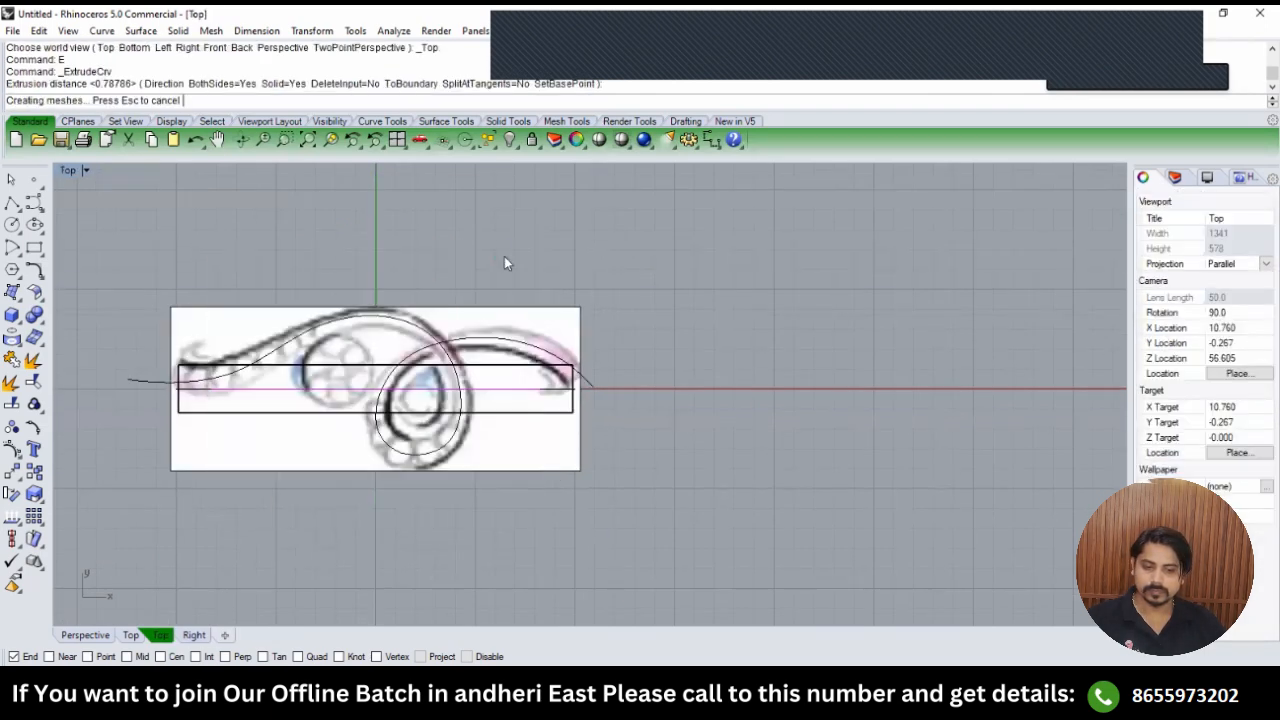
key("Escape")
Hide the ring's cut planes so only the extruded surface, curves and sketch remain.
scroll(563, 392, "up", 4)
left_click(562, 421)
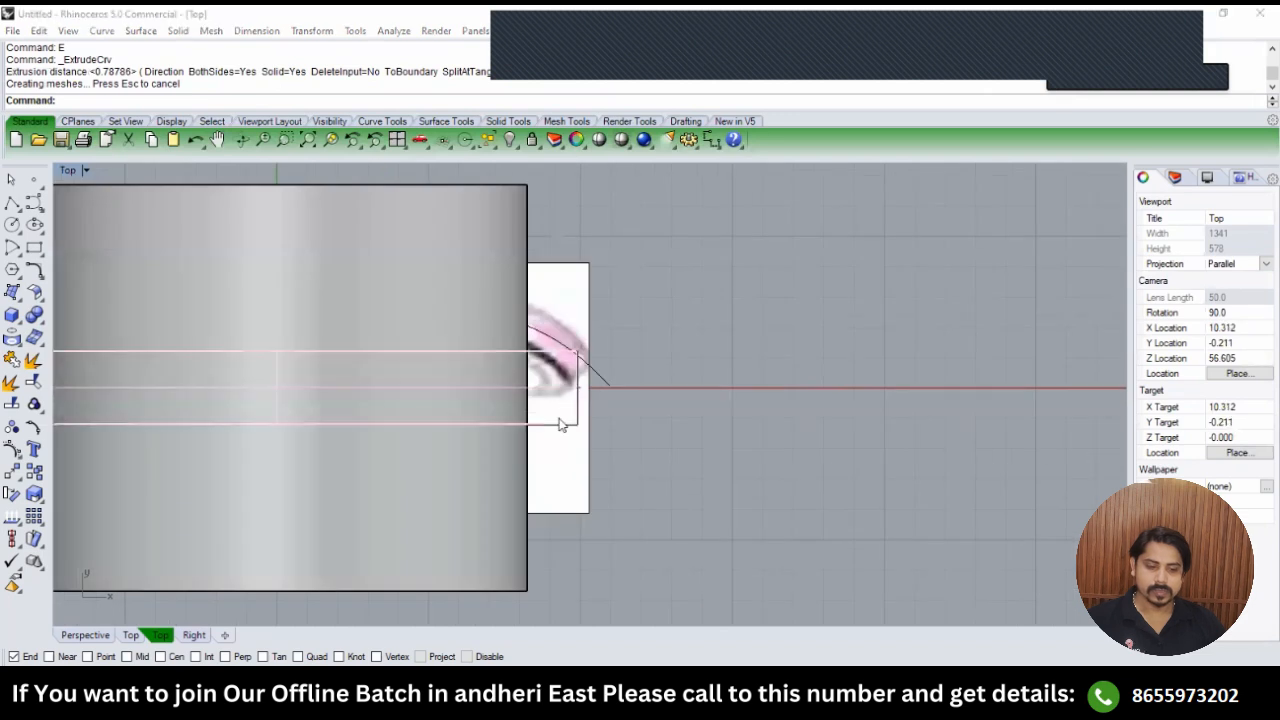
left_click(578, 402)
key("ctrl+h")
scroll(582, 398, "down", 4)
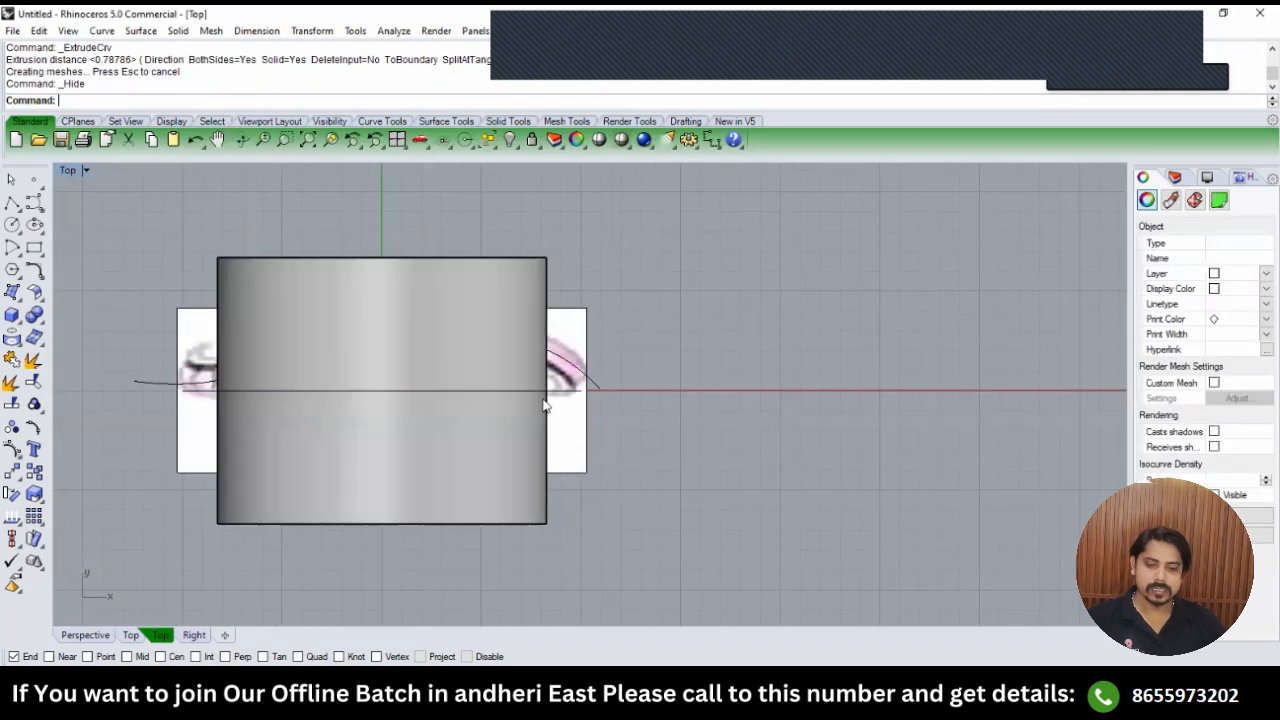
Project both traced curves onto the extruded half-ring surface from the Top view.
left_click(212, 386)
left_click(280, 423)
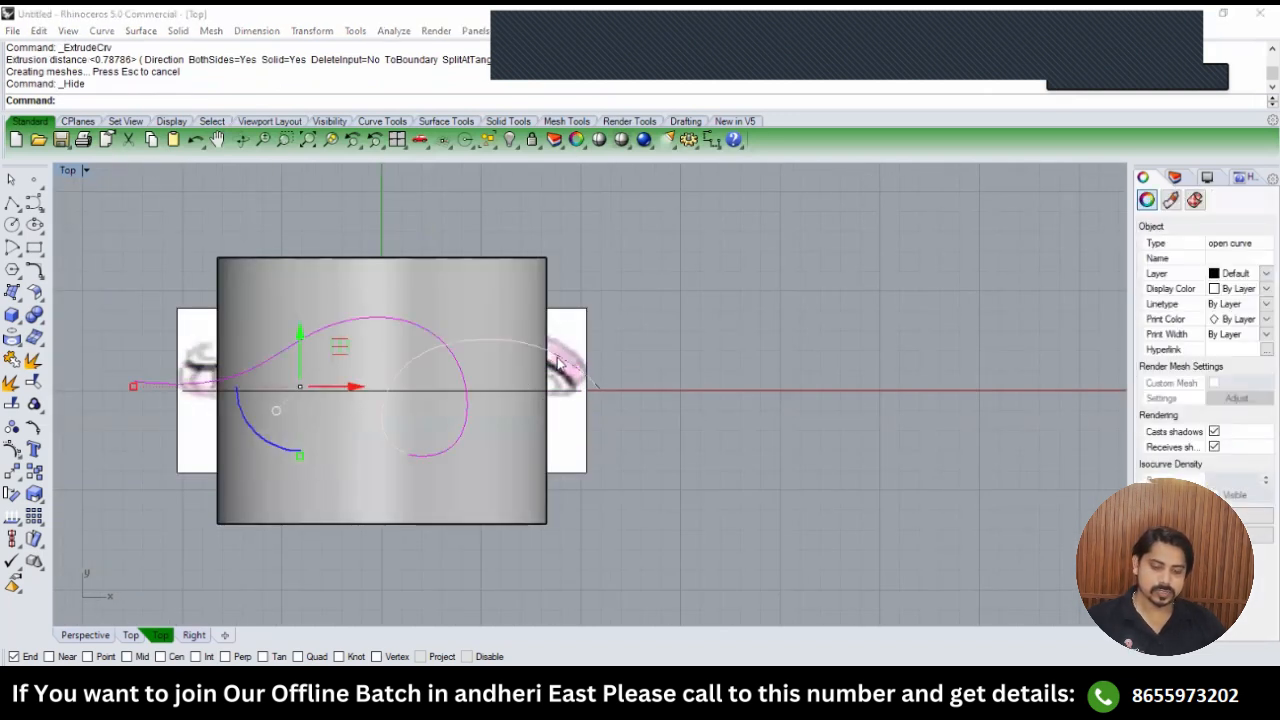
left_click(558, 363, "shift")
left_click(592, 400)
type("P")
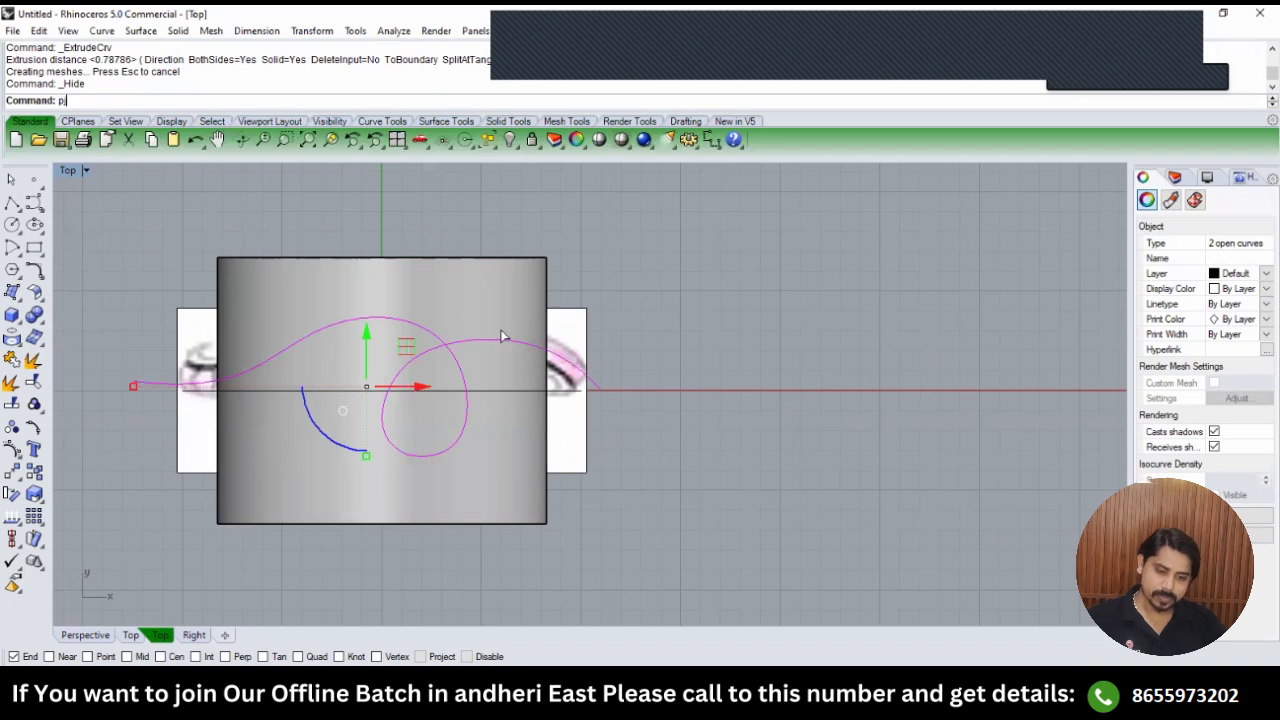
type("roject")
key("Return")
left_click(504, 301)
key("Return")
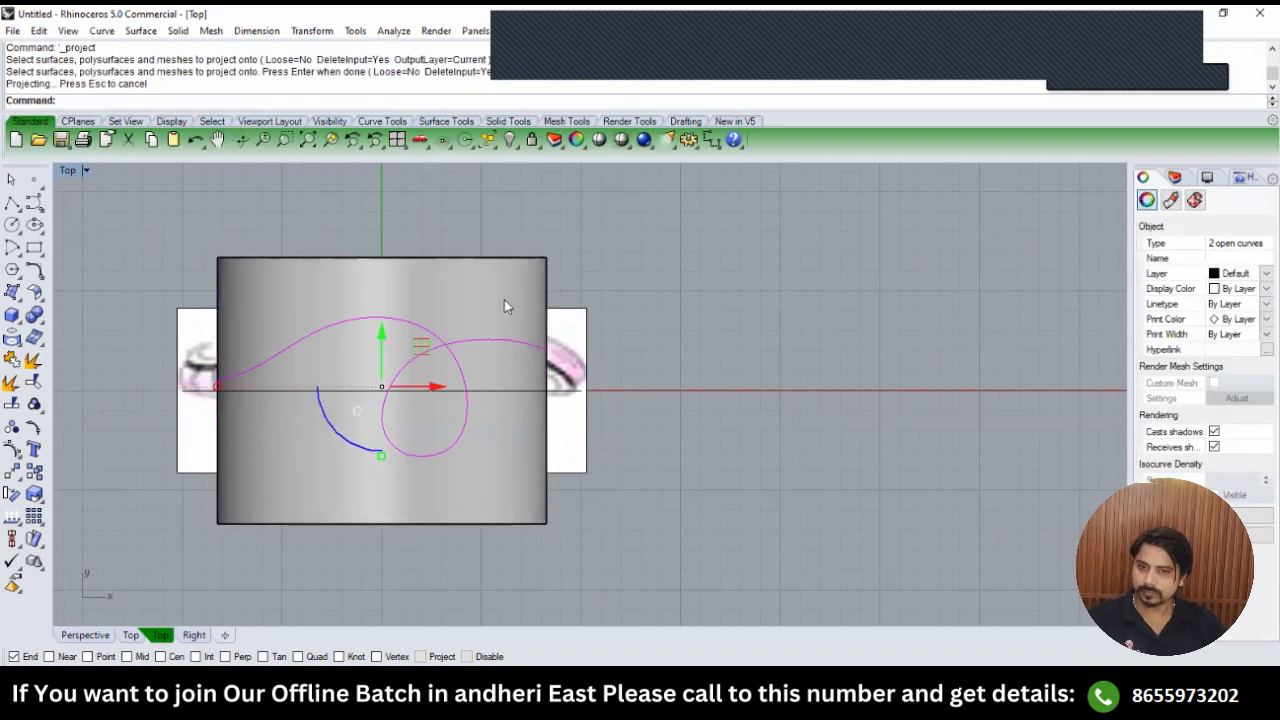
Inspect the projected curves in the Perspective view and hide the extruded surface in the Top view.
key("Escape")
key("F4")
right_click_drag(504, 299, 589, 330)
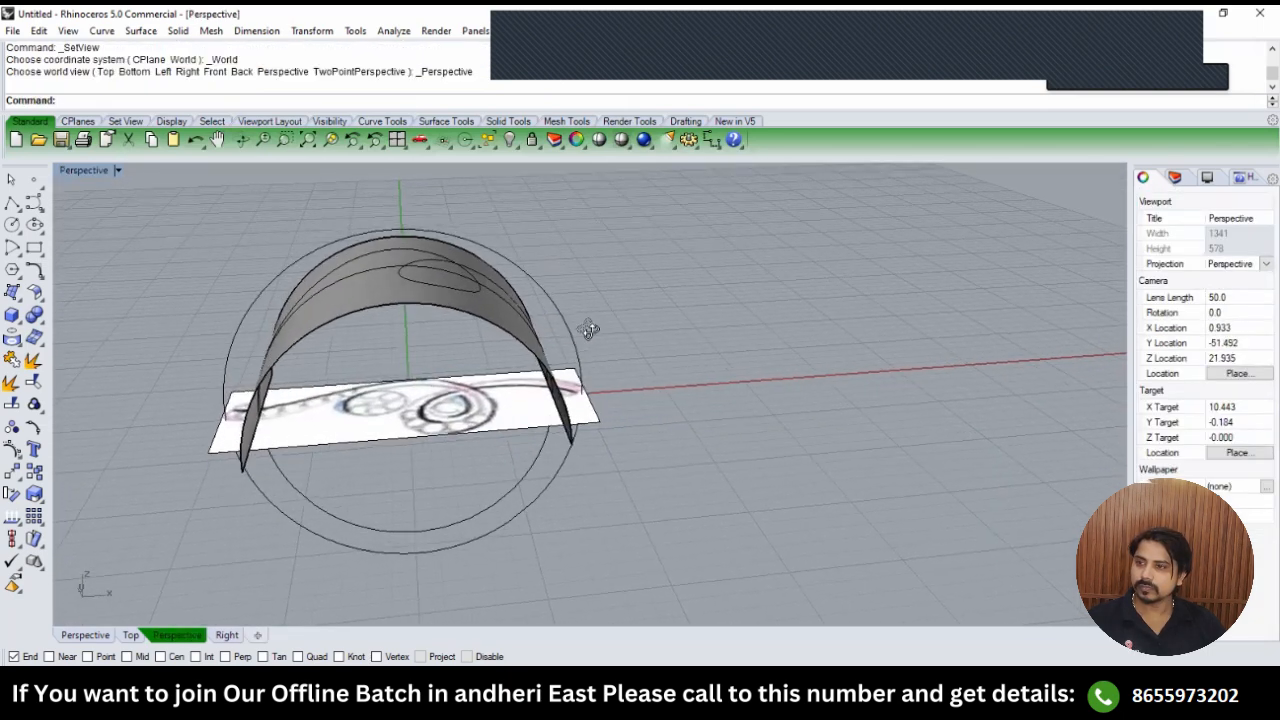
scroll(515, 341, "down", 4)
right_click_drag(514, 341, 509, 360)
key("F1")
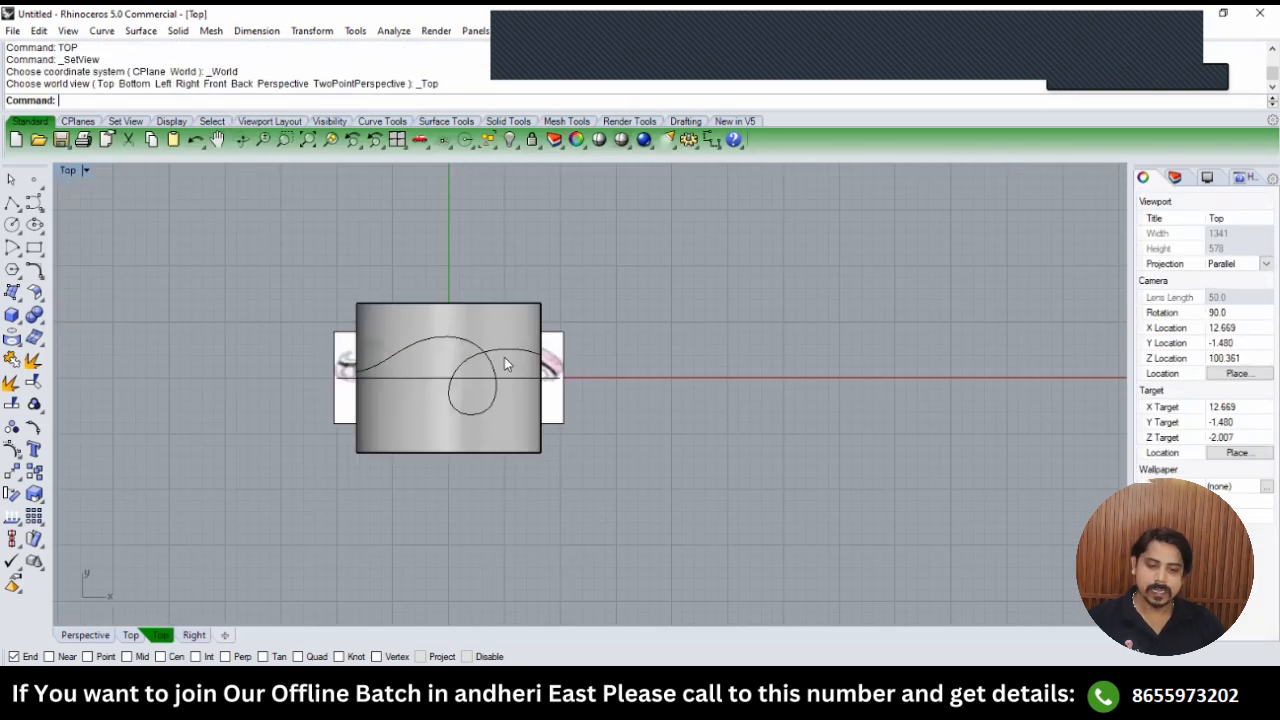
left_click(528, 366)
key("ctrl+h")
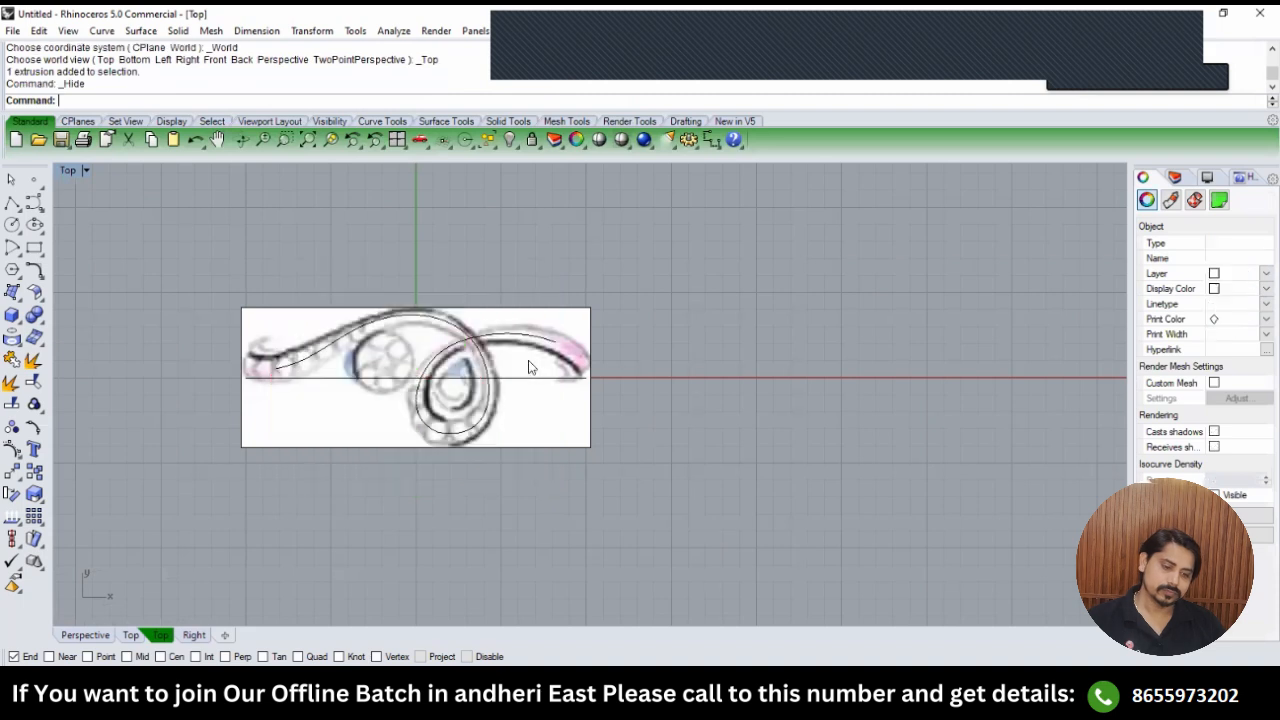
left_click(545, 343)
left_click(613, 366)
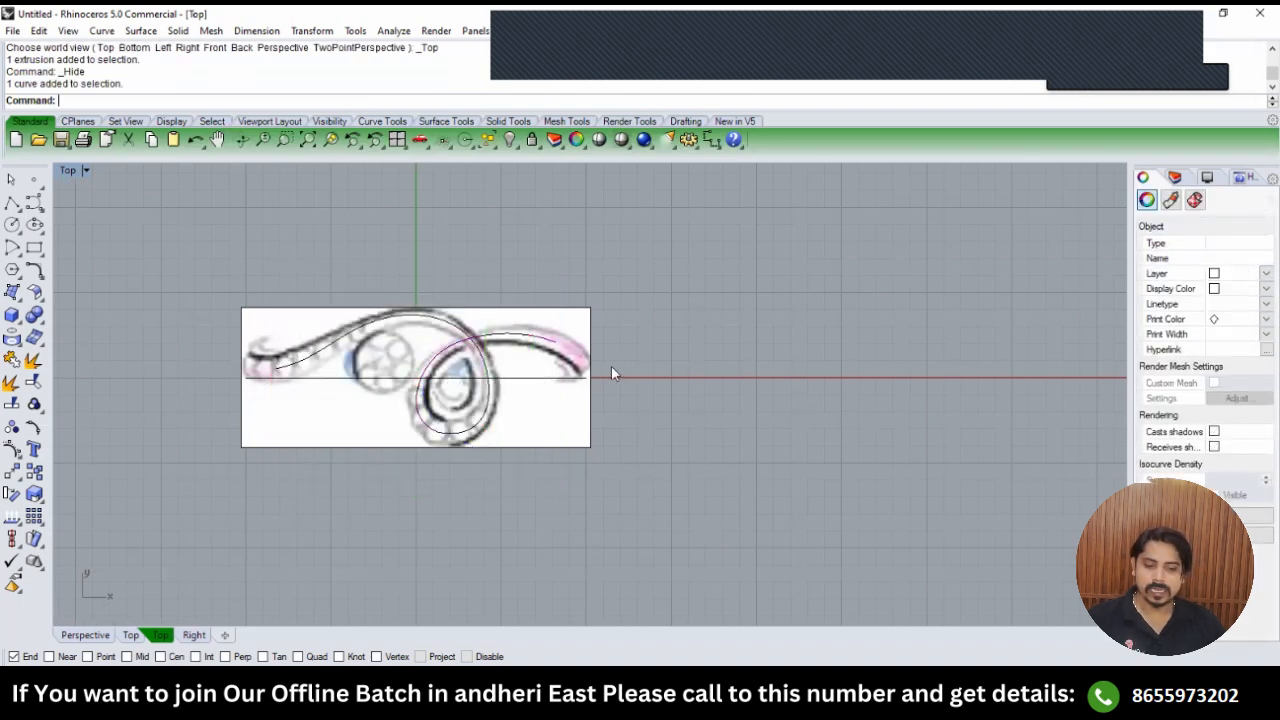
right_click_drag(601, 367, 585, 363)
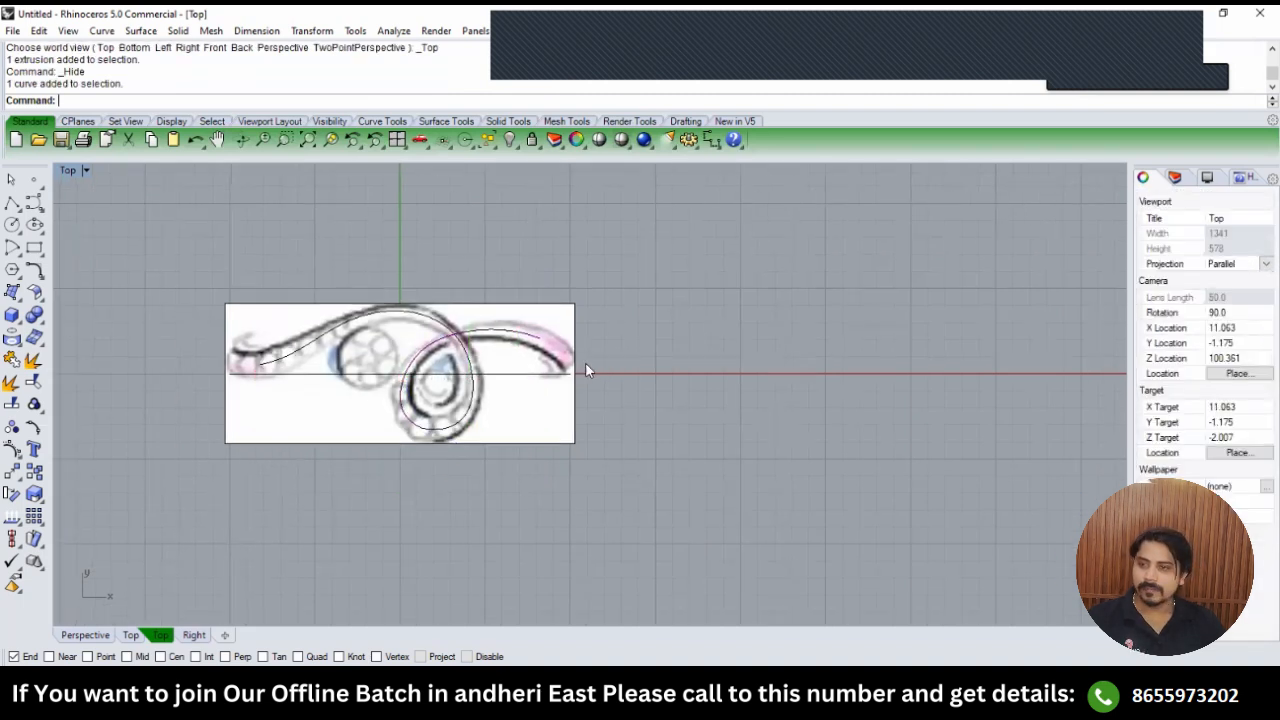
Draw a centre-based 1.4 by 1.4 square on the horizontal axis, to the right of the sketch picture.
left_click(18, 249)
left_click(83, 258)
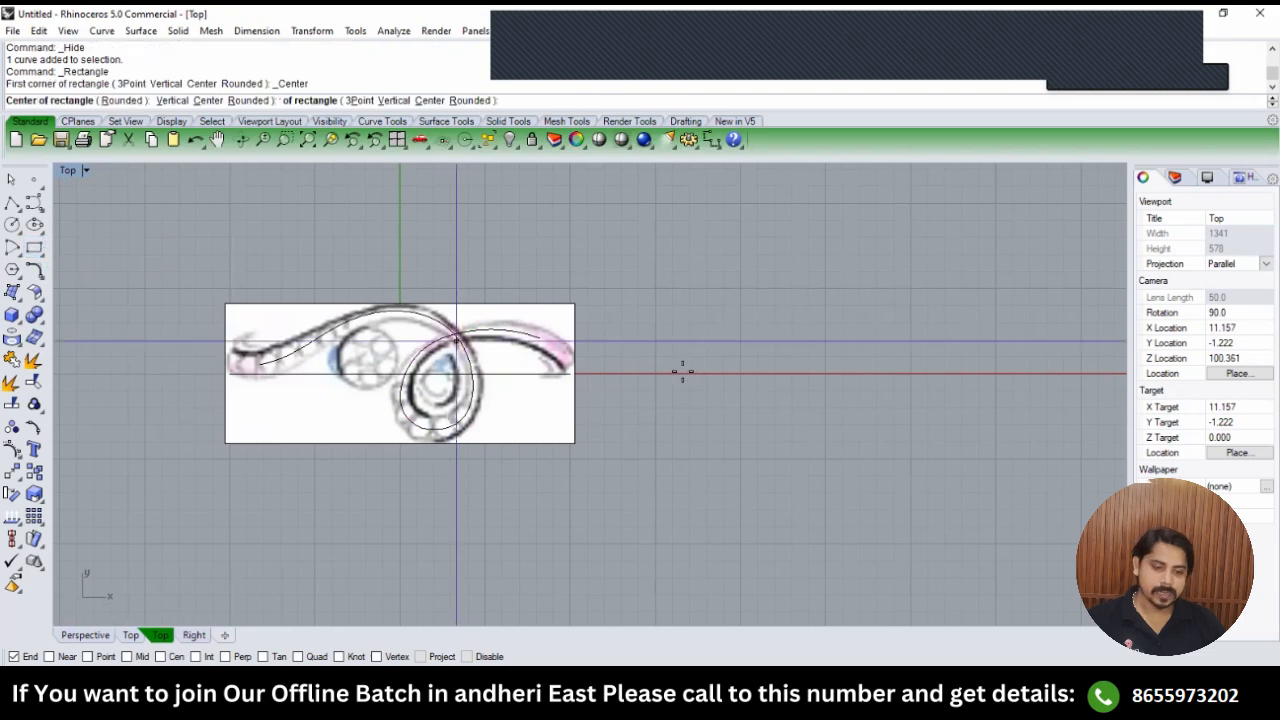
scroll(682, 372, "up", 3)
left_click(623, 378)
type("1.4")
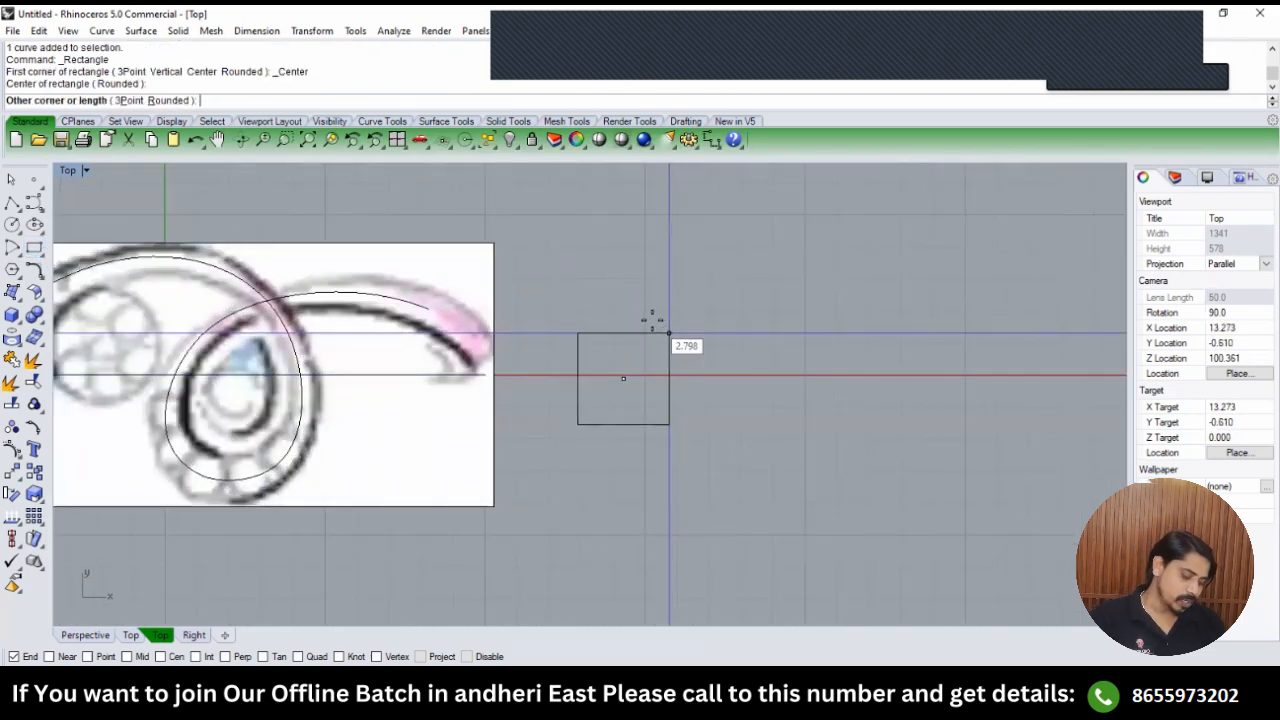
key("Return")
type("1.4")
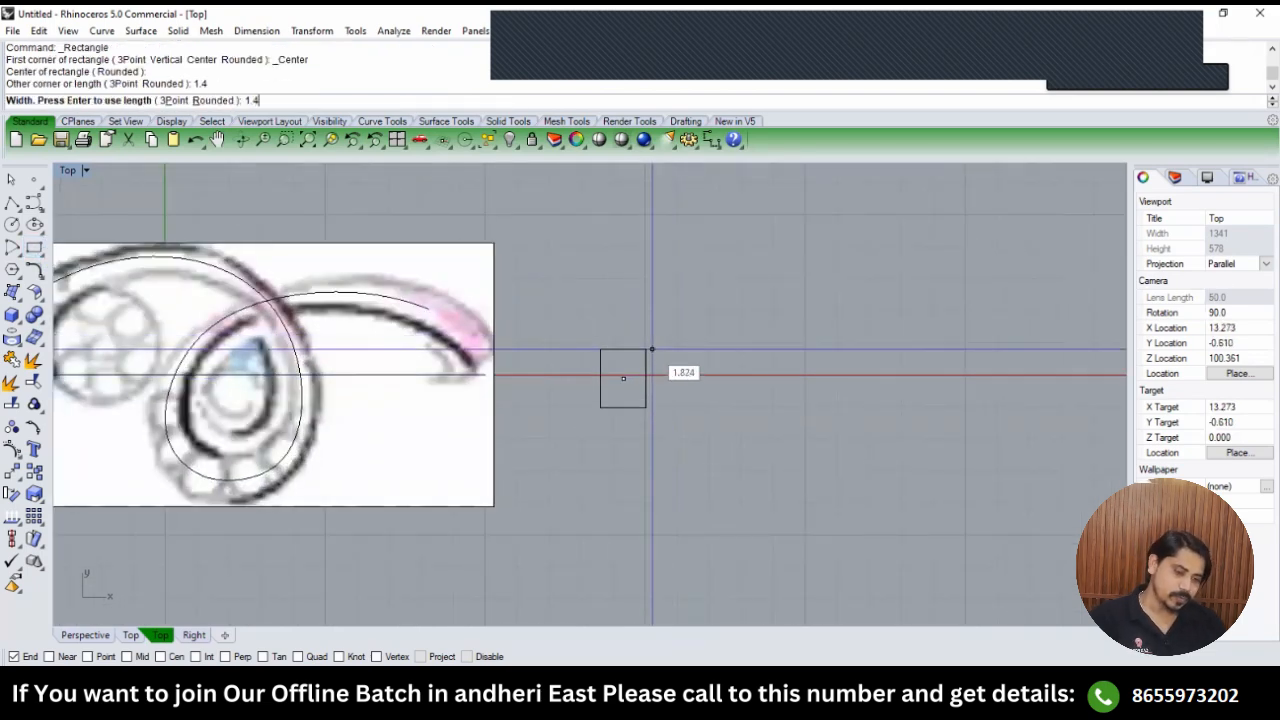
key("Return")
Explode the square into separate side segments.
scroll(652, 349, "up", 4)
left_click_drag(662, 360, 632, 451)
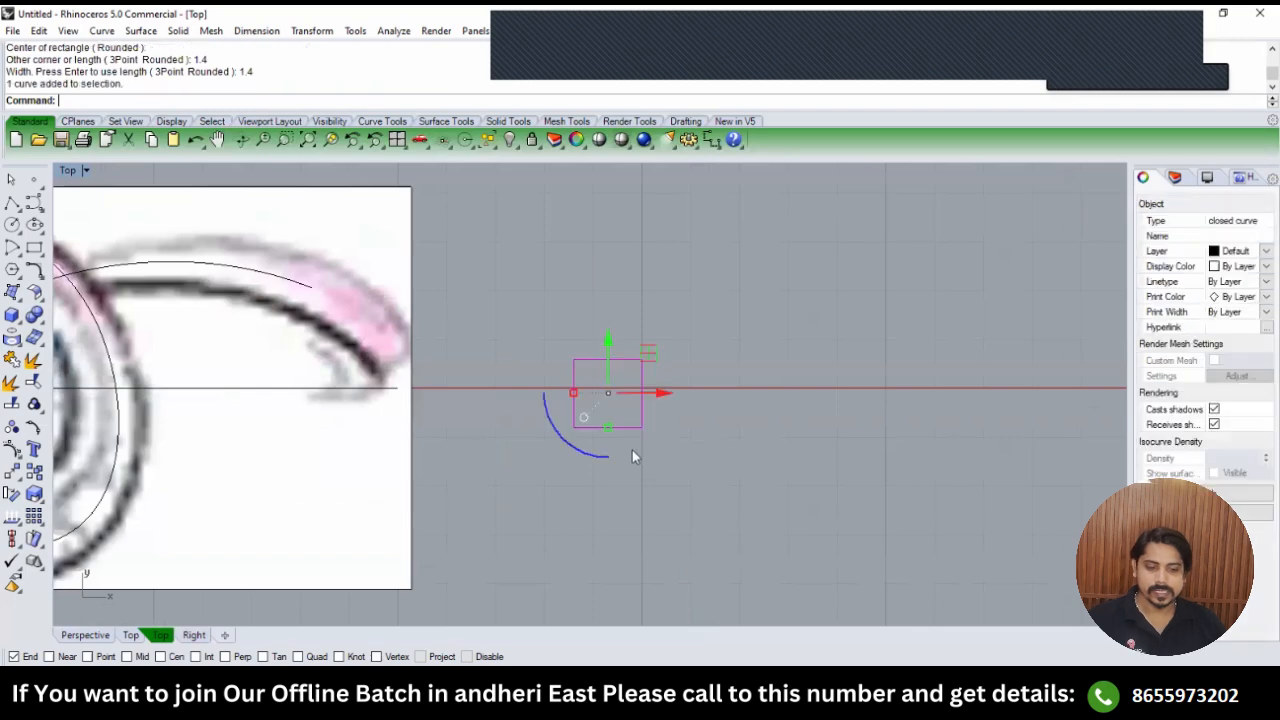
type("Ex")
key("Return")
Join the square's upper, left and lower sides into one curve, leaving the right side separate.
left_click(667, 346)
left_click_drag(667, 344, 641, 391)
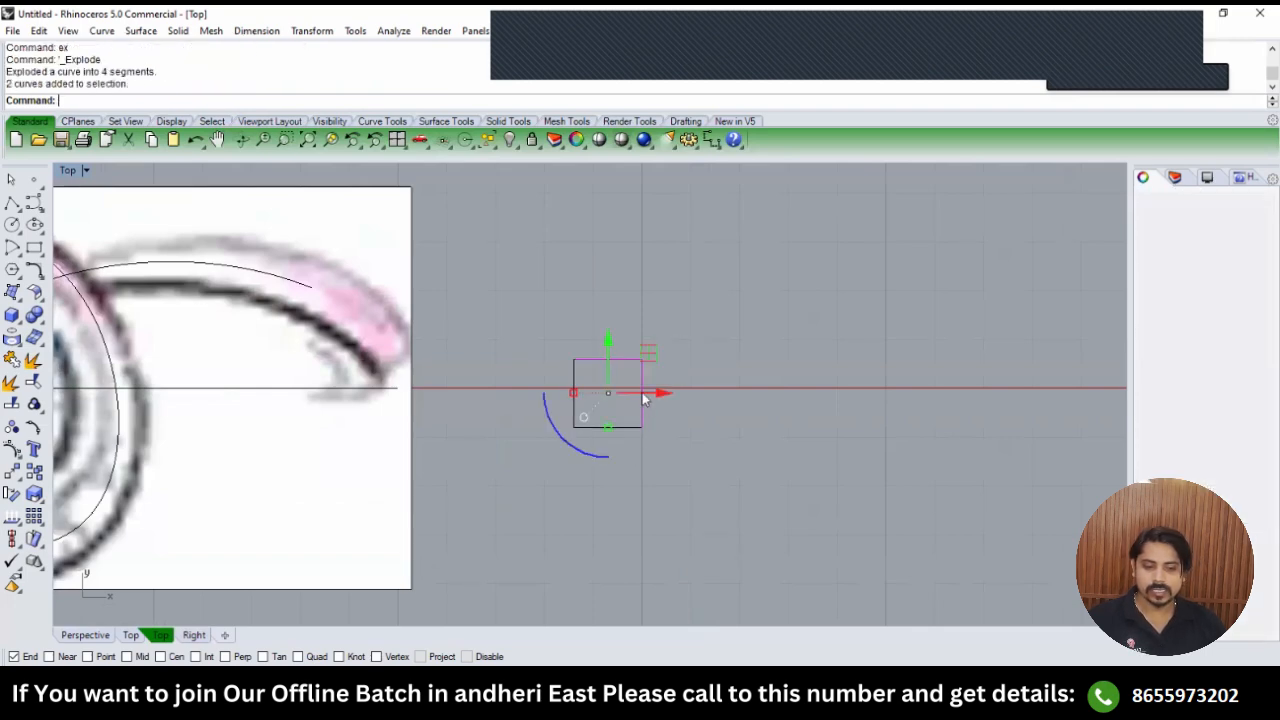
left_click(642, 383)
key("Escape")
scroll(642, 380, "up", 4)
left_click_drag(615, 322, 482, 503)
key("ctrl+j")
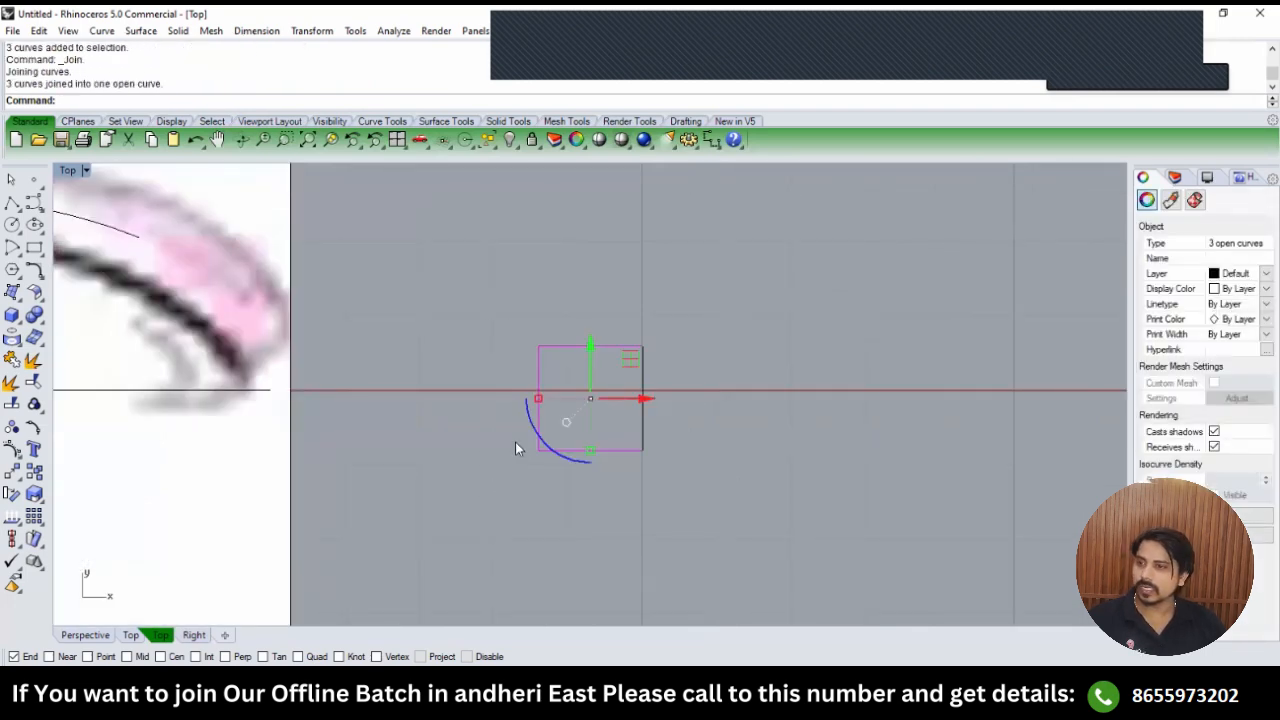
Rebuild the joined three-sided curve at degree 3 to round its corners.
key("Escape")
left_click(537, 418)
type("RE")
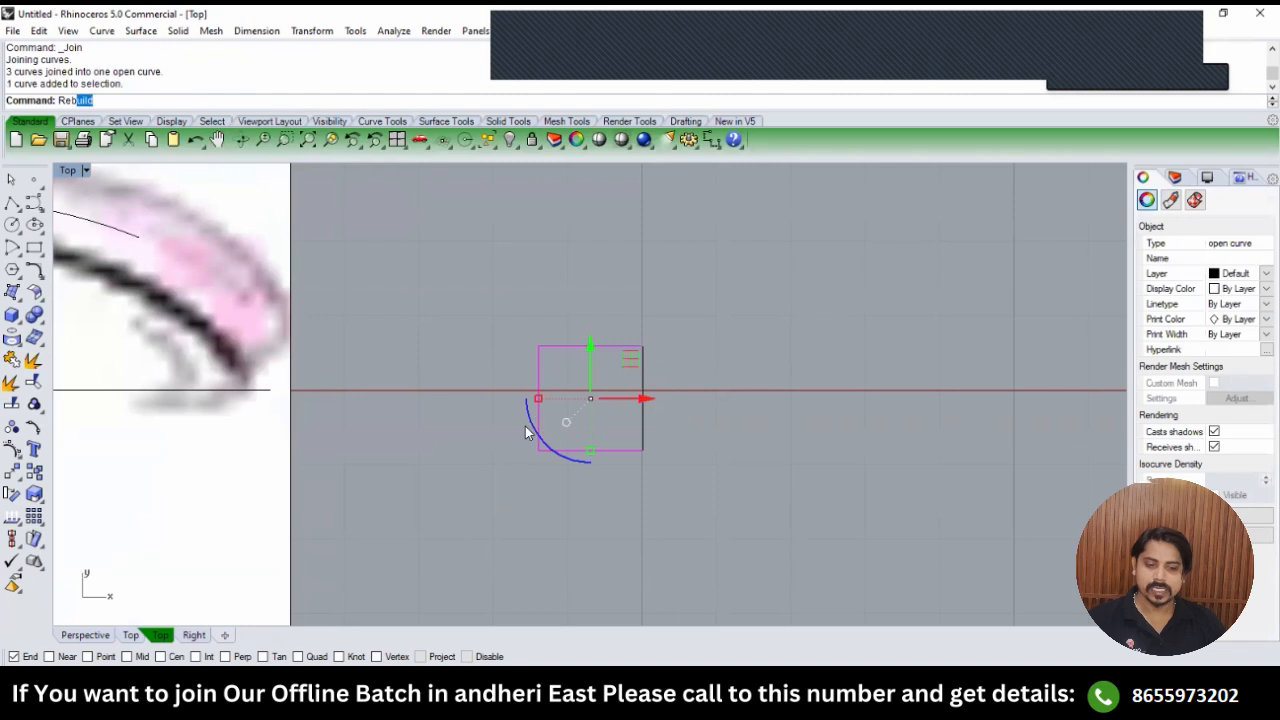
type("b")
key("Return")
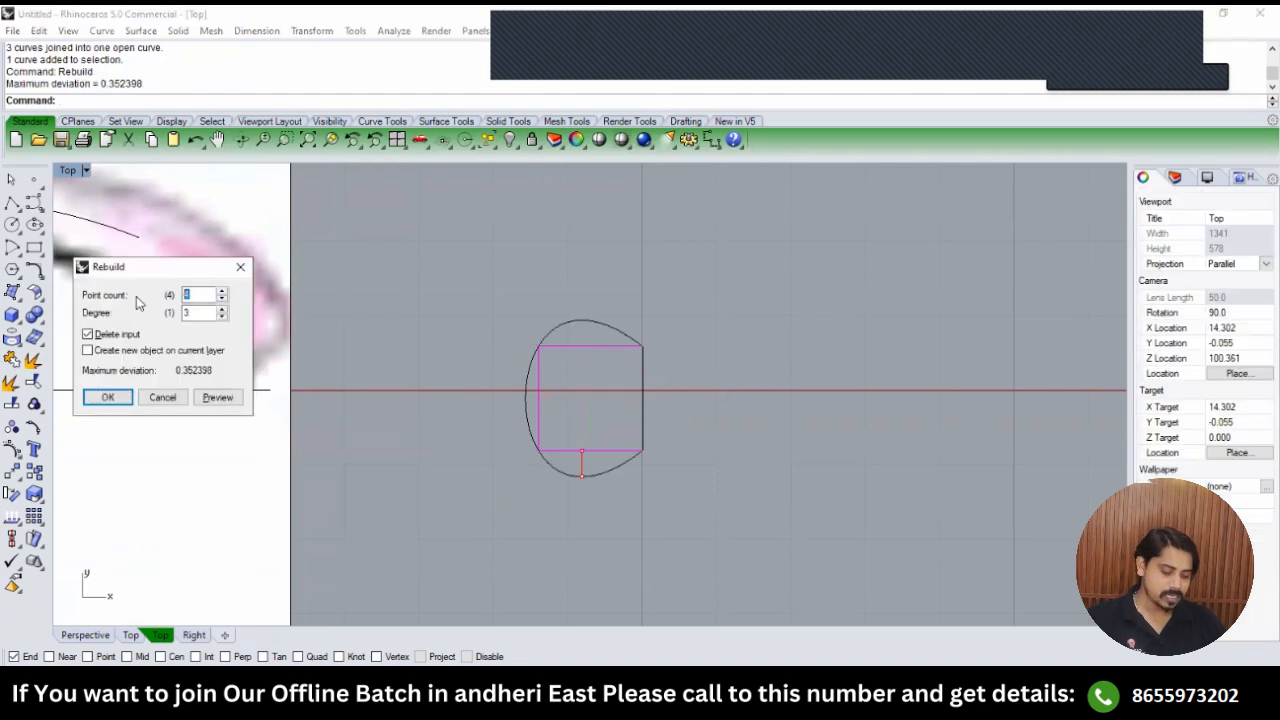
key("Return")
Rebuild the square's straight right side as a degree 3 curve.
left_click(642, 366)
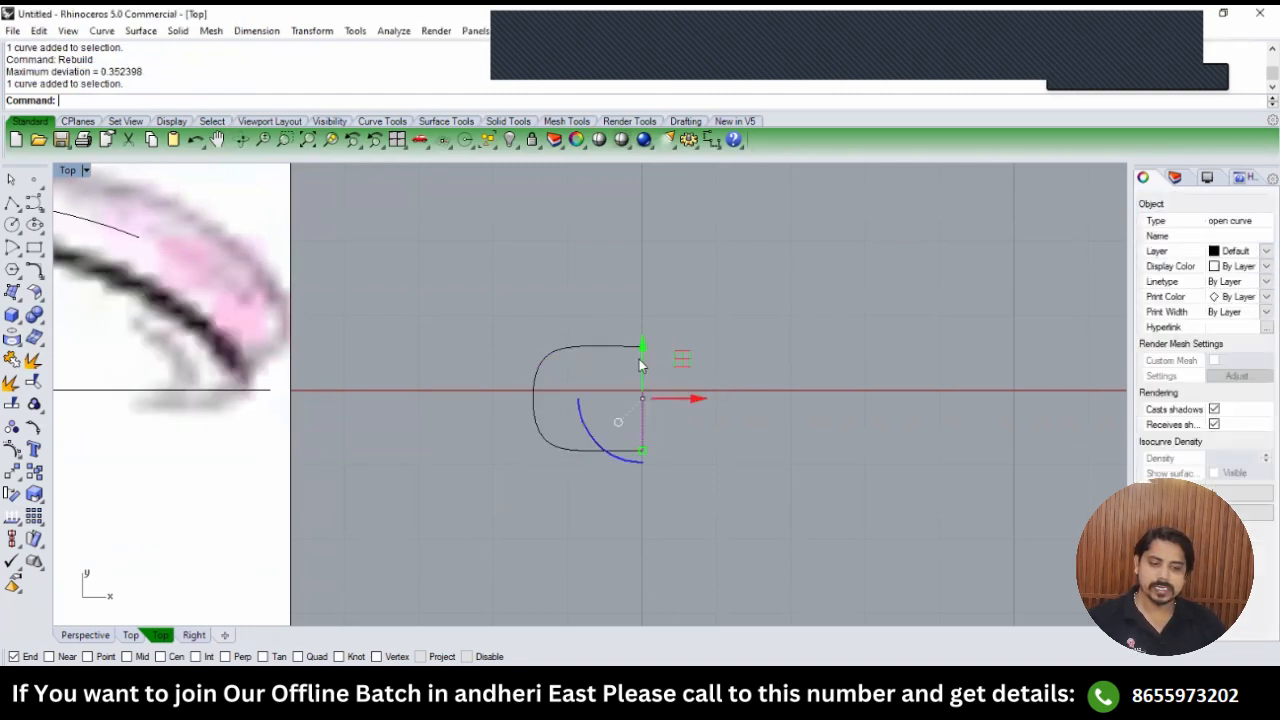
type("RE")
key("Return")
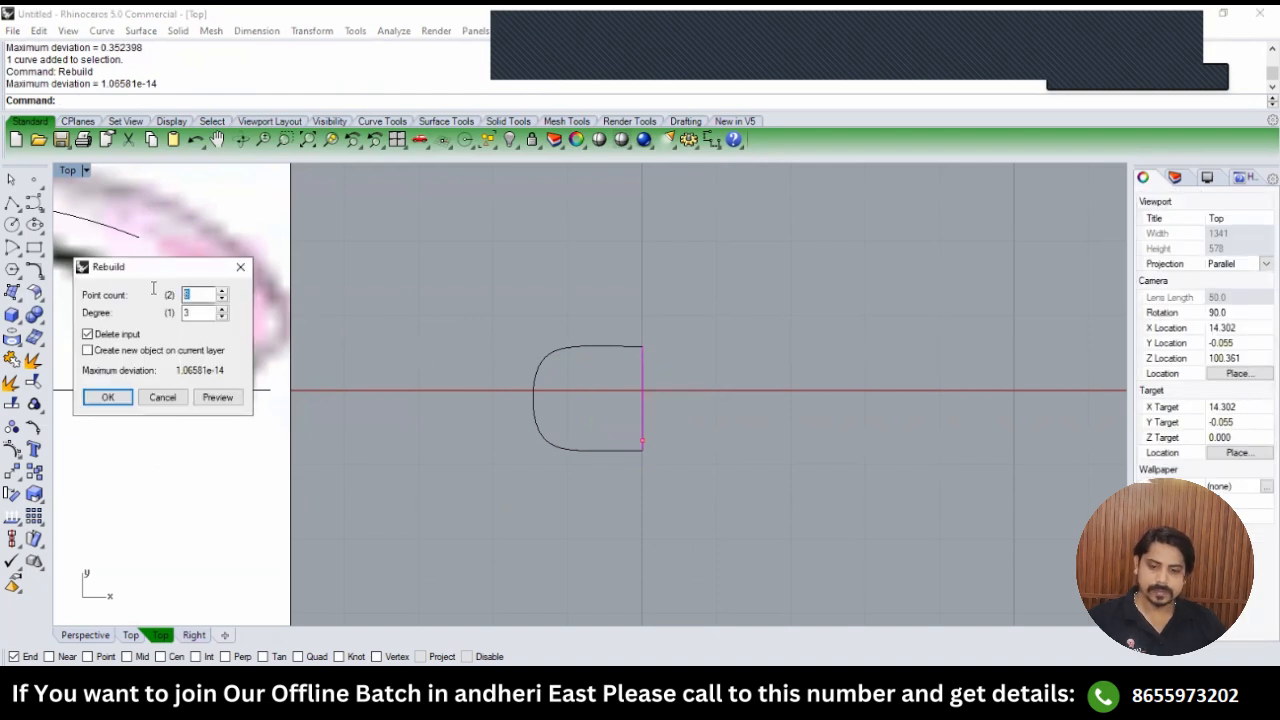
key("Return")
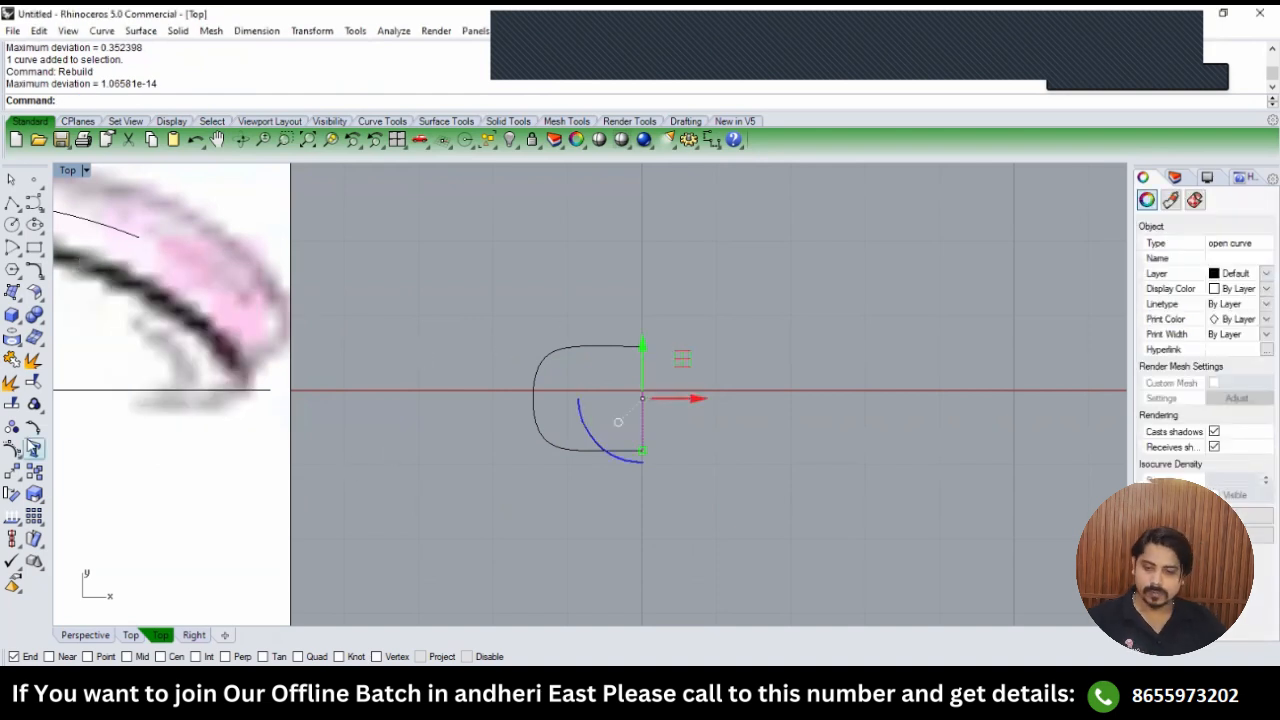
Show the right side's control points and move its two middle points outward to give it a slight bulge.
left_click(13, 449)
left_click_drag(631, 373, 672, 456)
left_click(640, 440)
scroll(640, 440, "down", 6)
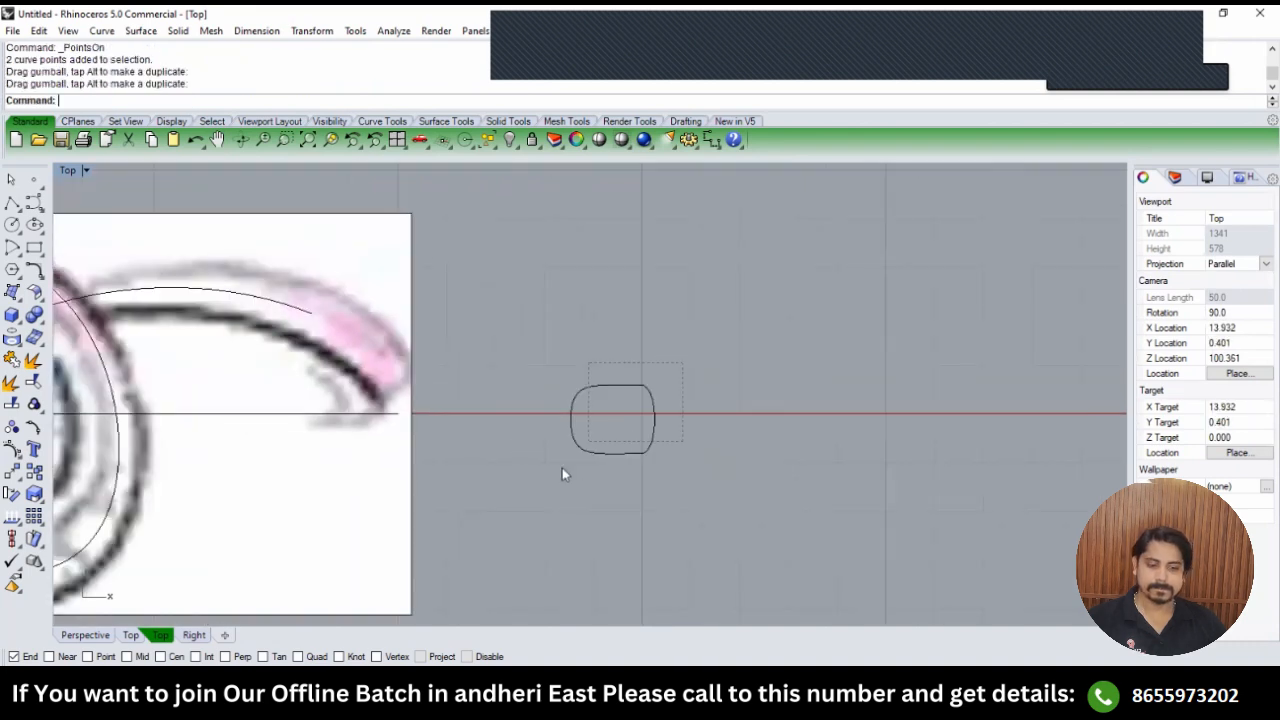
Join the rounded curve and the bulged side into one closed profile.
left_click_drag(562, 468, 560, 469)
key("ctrl+j")
scroll(569, 439, "down", 4)
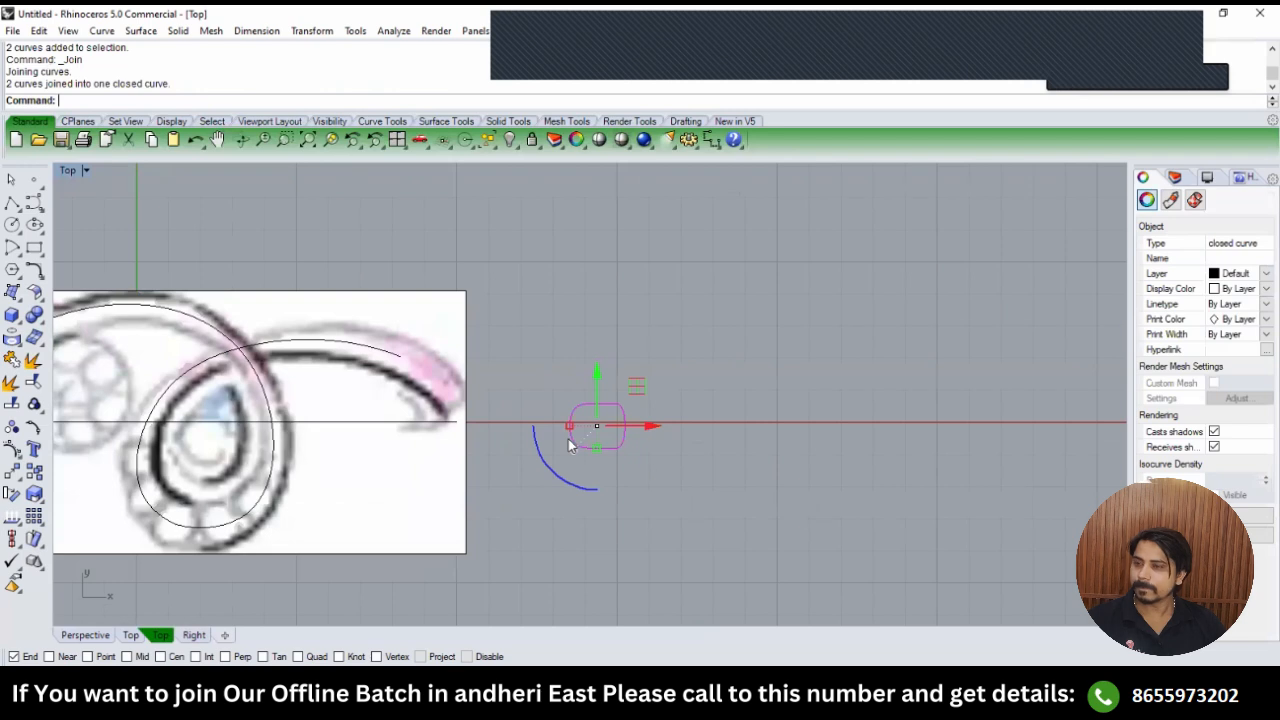
Copy the closed profile from its left side's midpoint to the right endpoint of the projected curve.
type("c")
key("Return")
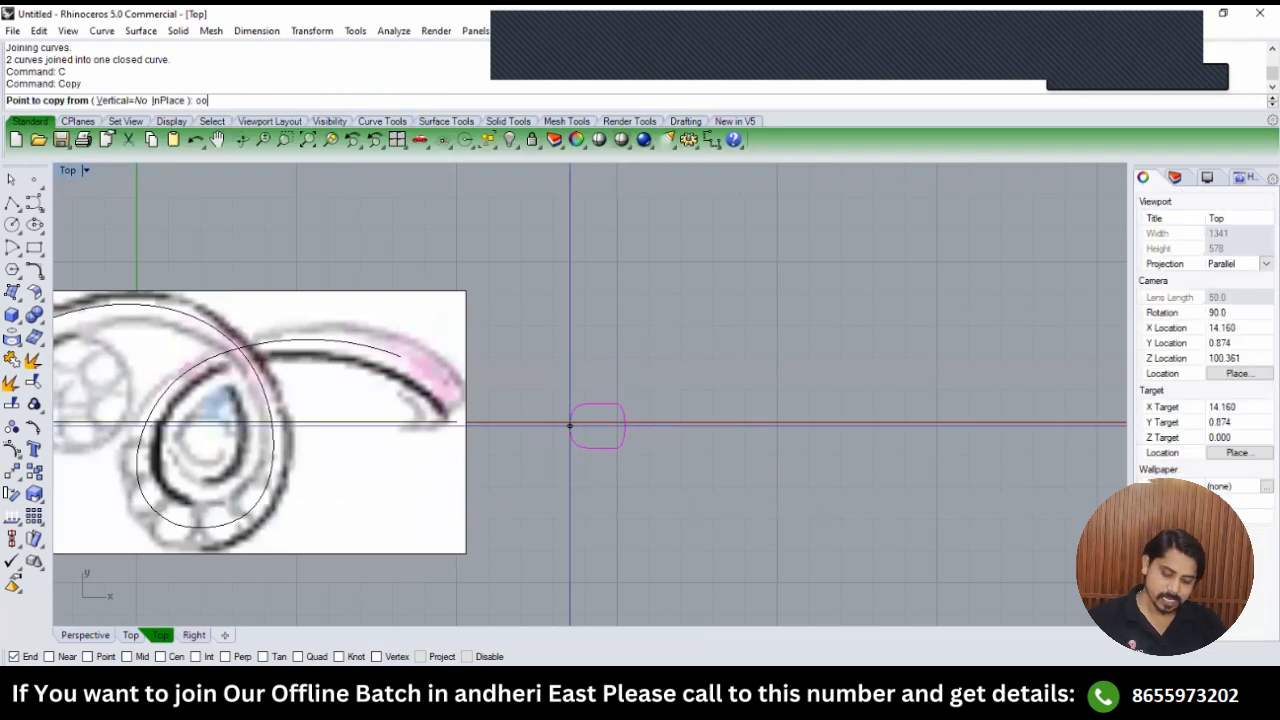
type("oom")
key("Return")
left_click(570, 426)
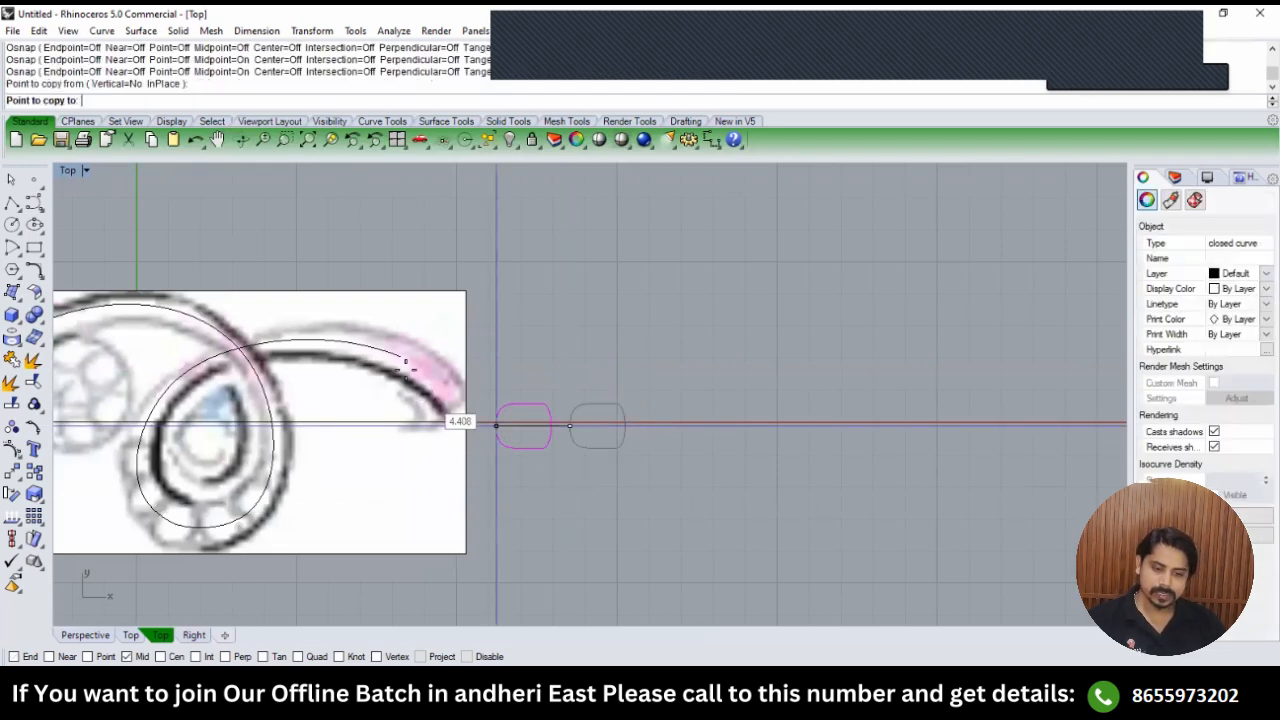
type("e")
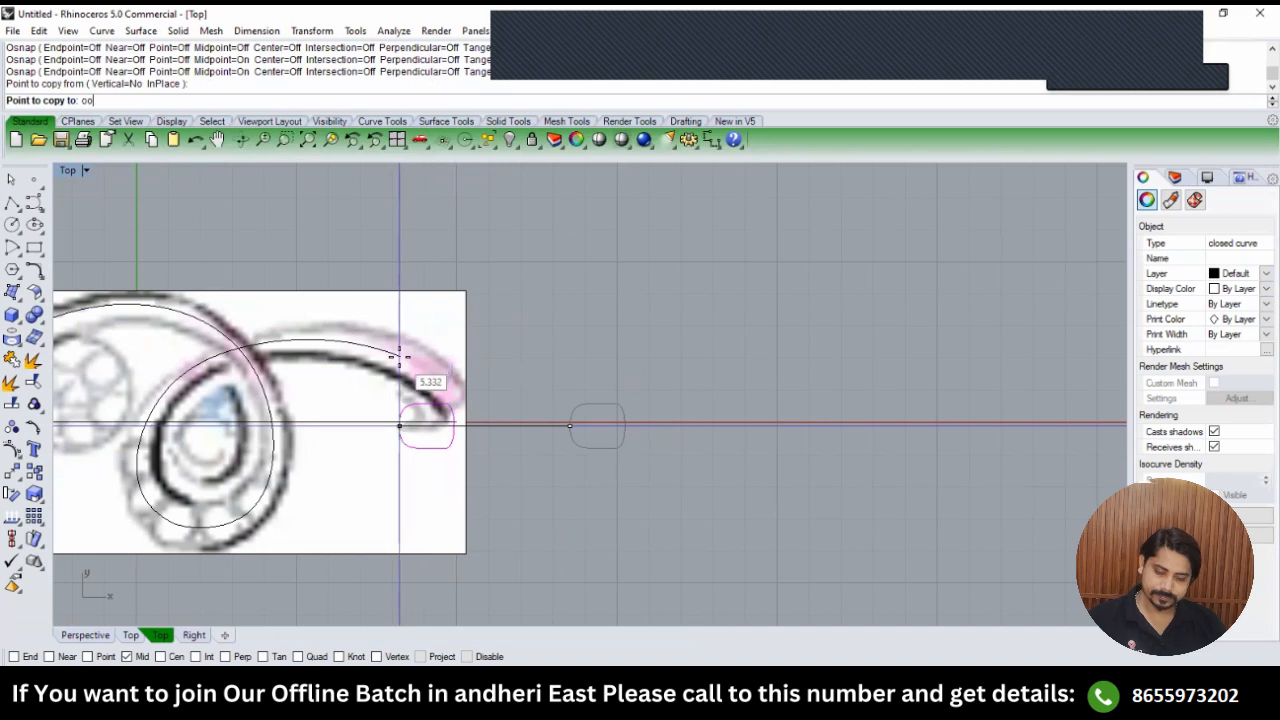
key("Return")
left_click(400, 356)
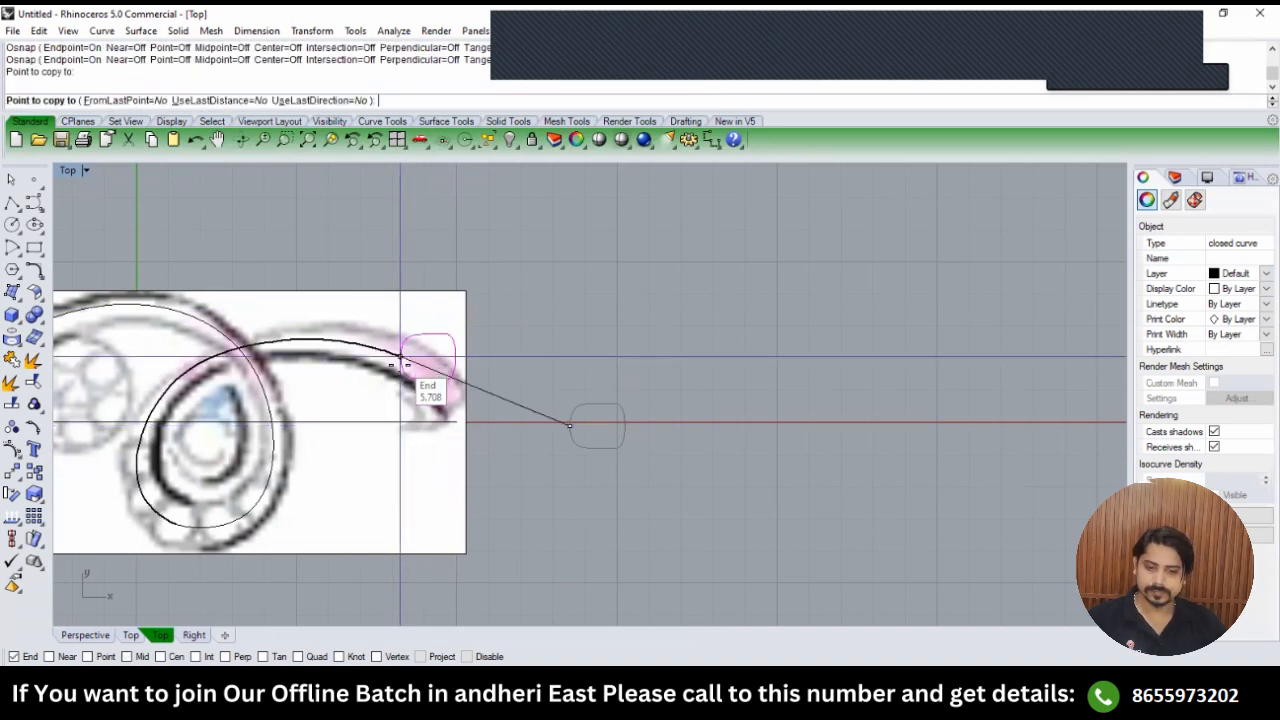
key("Return")
Check the profiles and projected curves in the Right view and select the copied profile at the curve's end in the Top view.
scroll(422, 378, "down", 2)
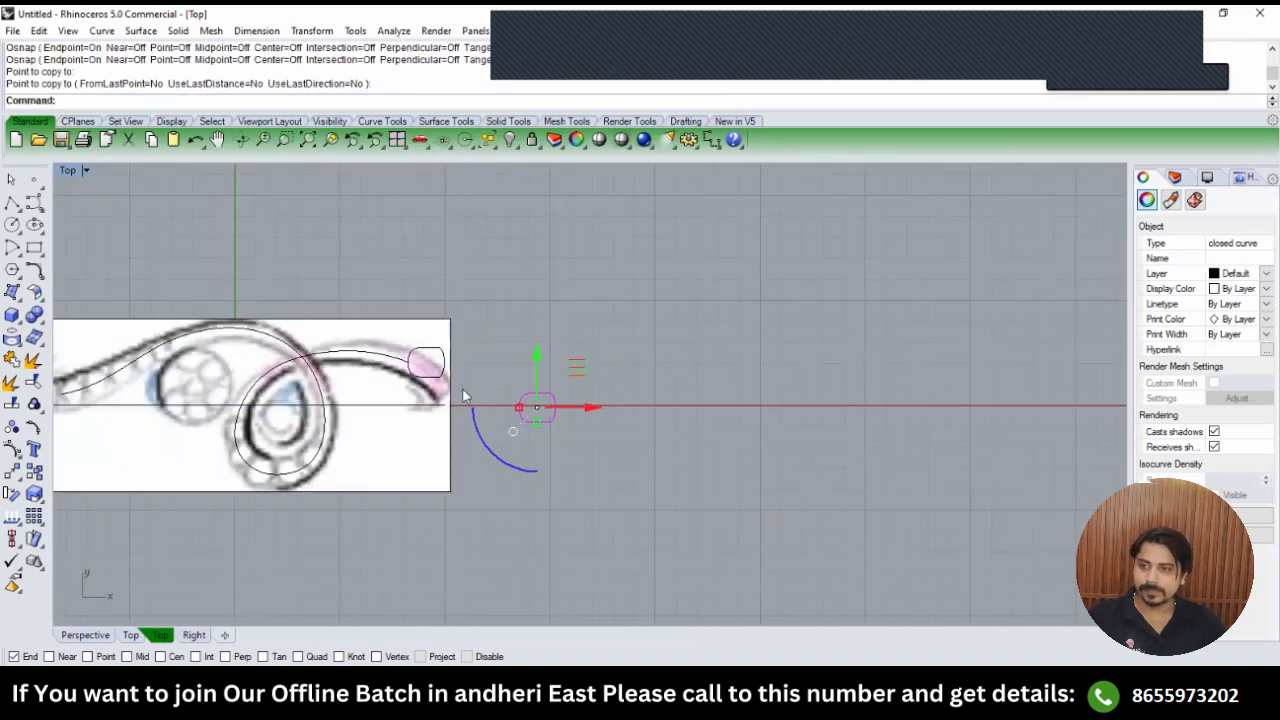
type("RIGHT")
key("Return")
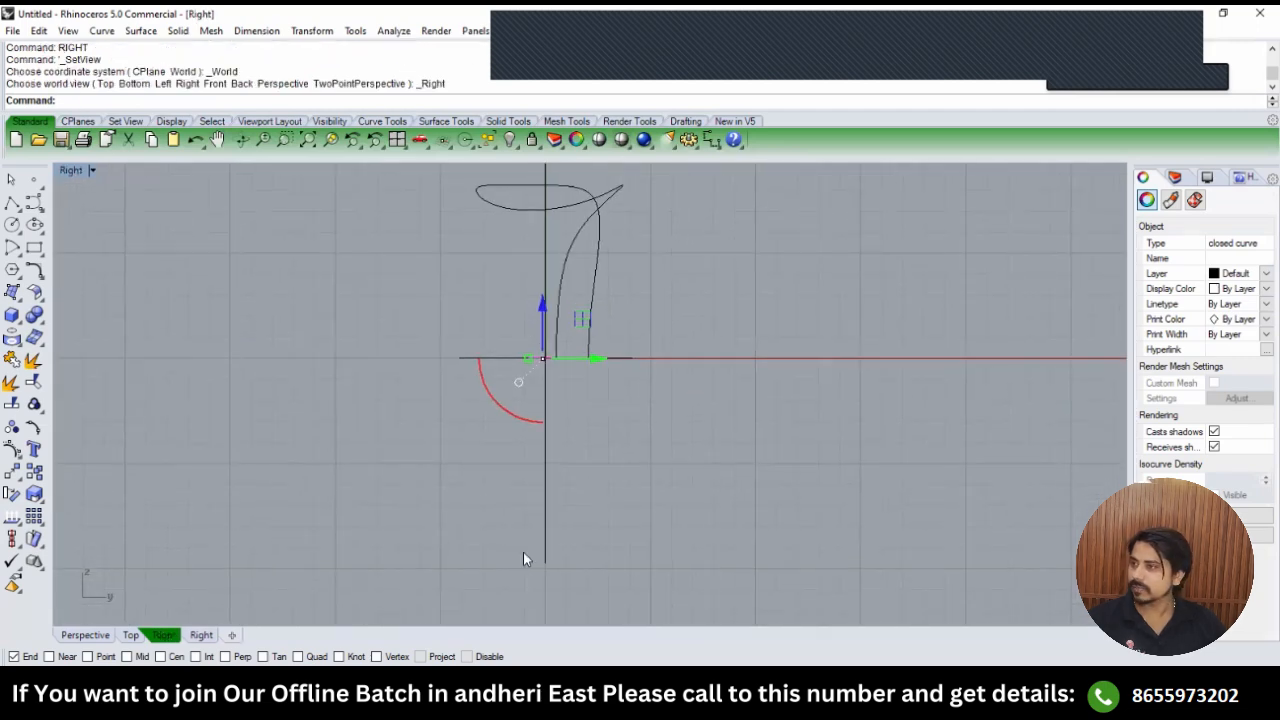
type("TOP")
key("Return")
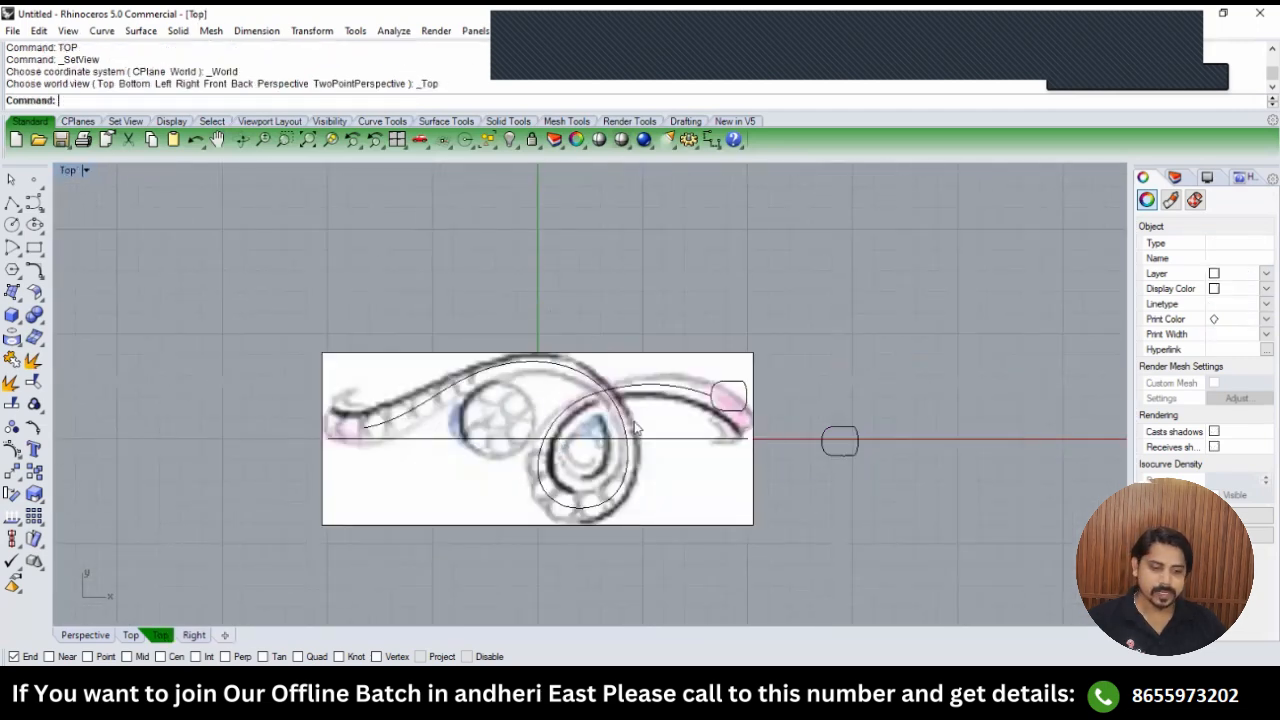
scroll(644, 414, "up", 2)
key("Escape")
left_click(783, 360)
left_click(843, 396)
scroll(629, 405, "down", 4)
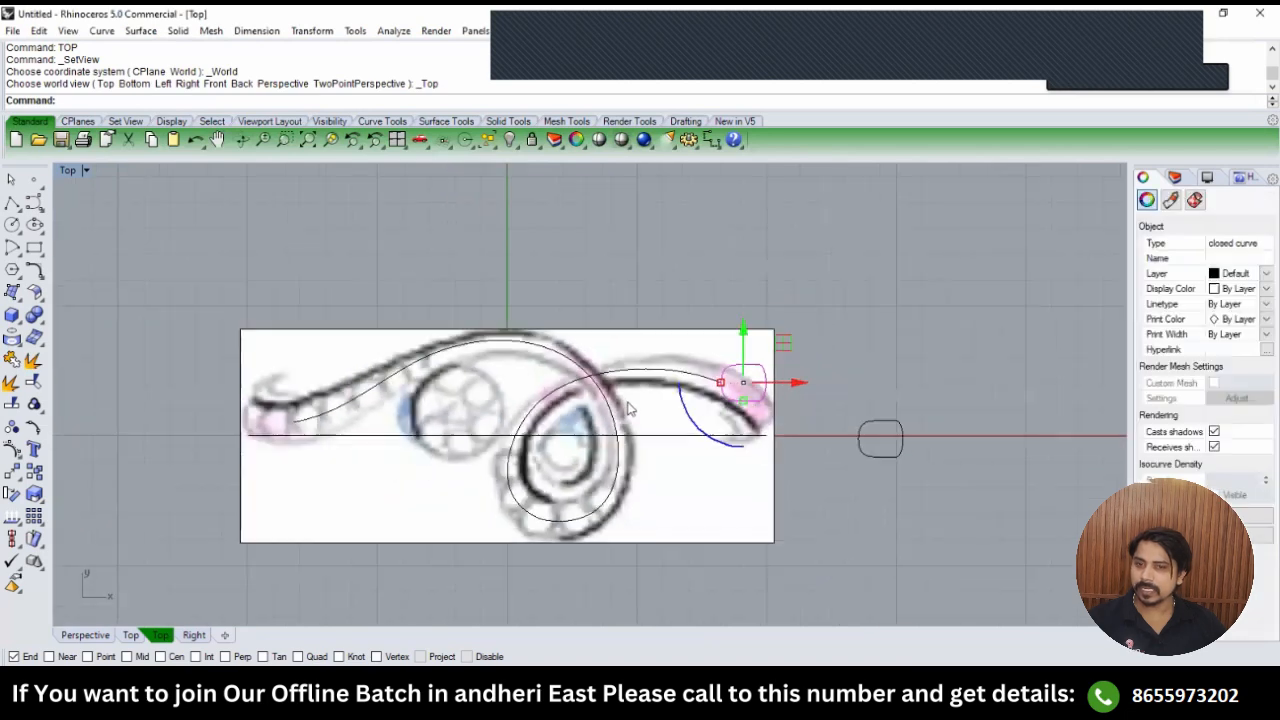
In the Front view, show the copied profile's control points and zoom to where it meets the ring's outer circle.
type("FRONT")
key("Return")
right_click_drag(615, 451, 571, 524)
scroll(571, 524, "down", 4)
scroll(685, 459, "up", 20)
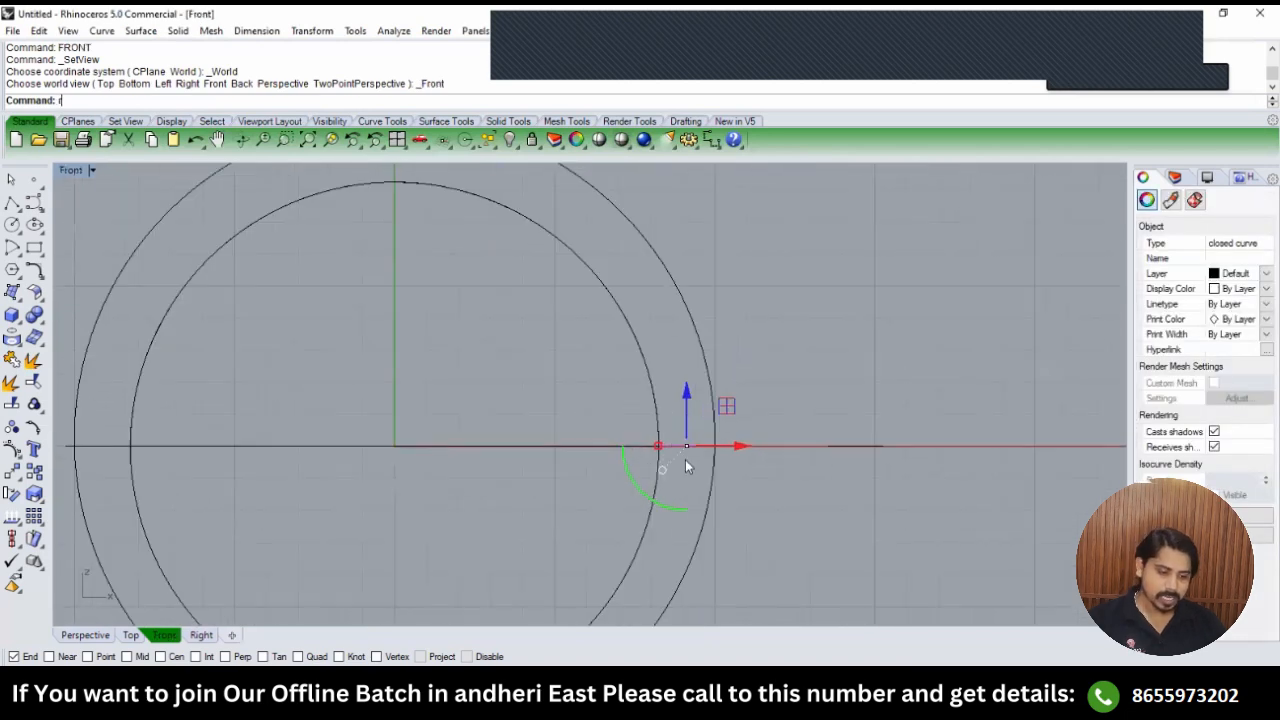
type("r")
scroll(765, 456, "up", 8)
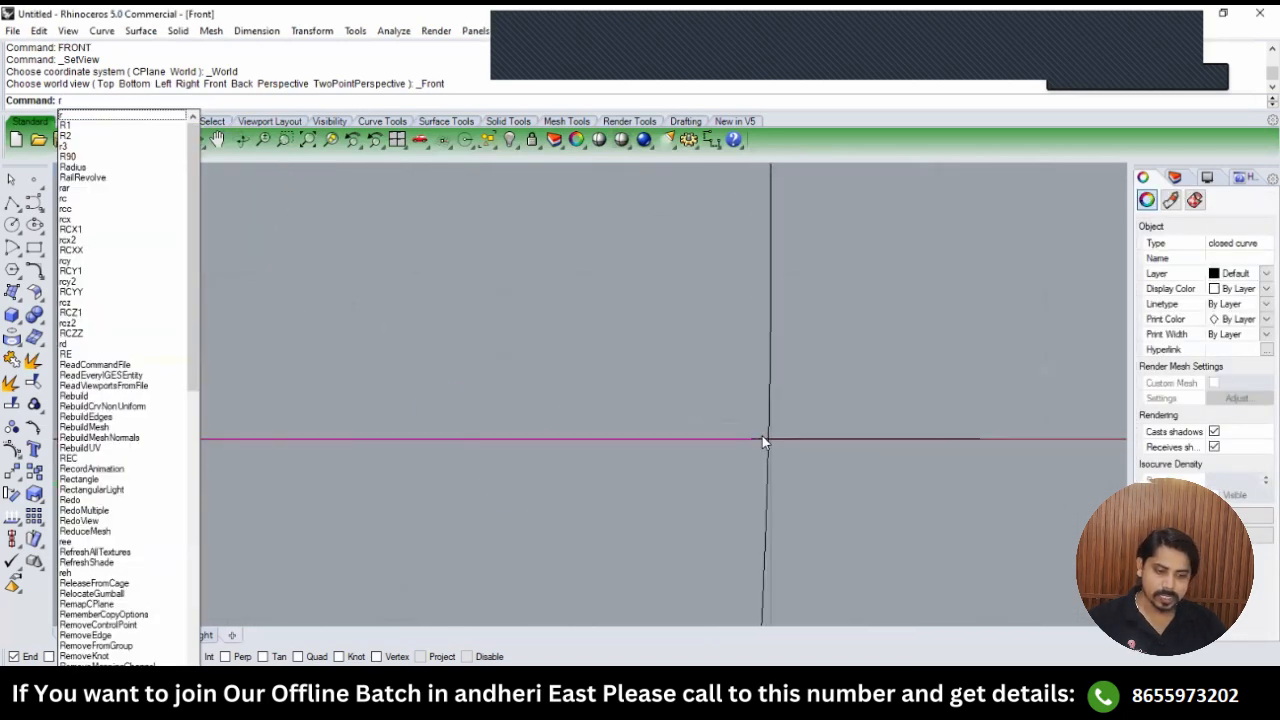
type("pn")
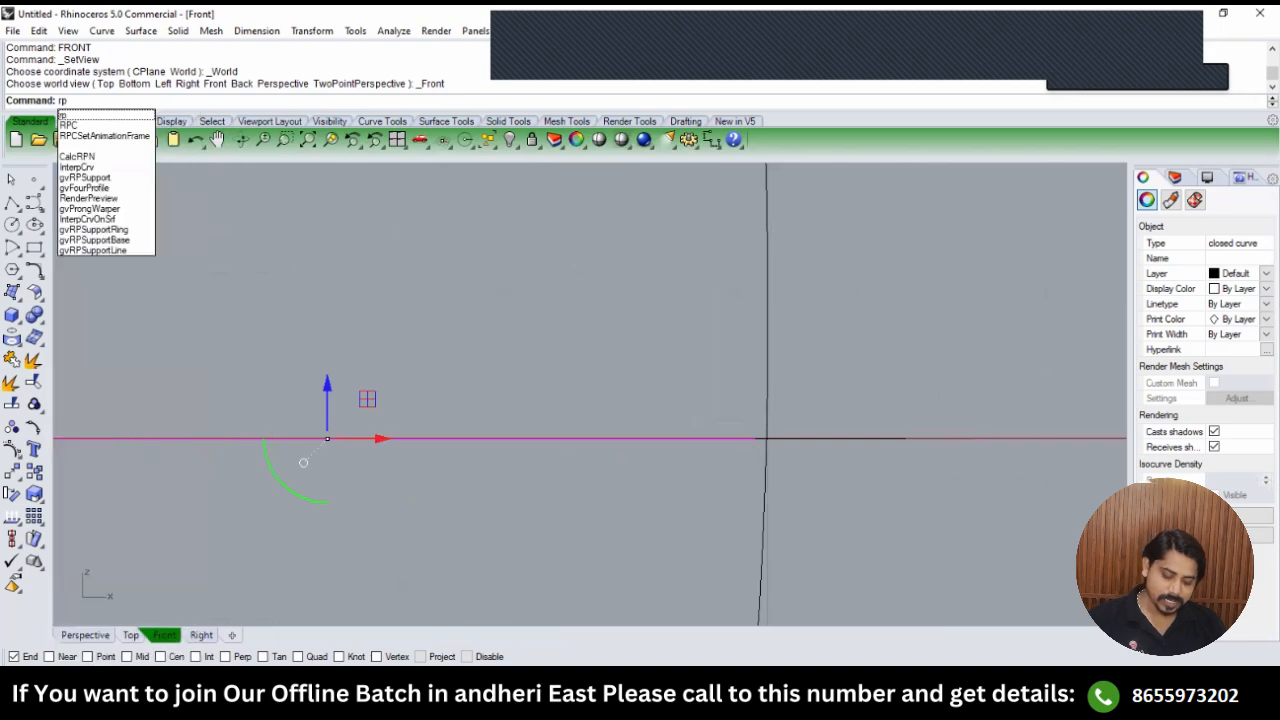
key("Return")
right_click_drag(669, 481, 741, 456)
type("P")
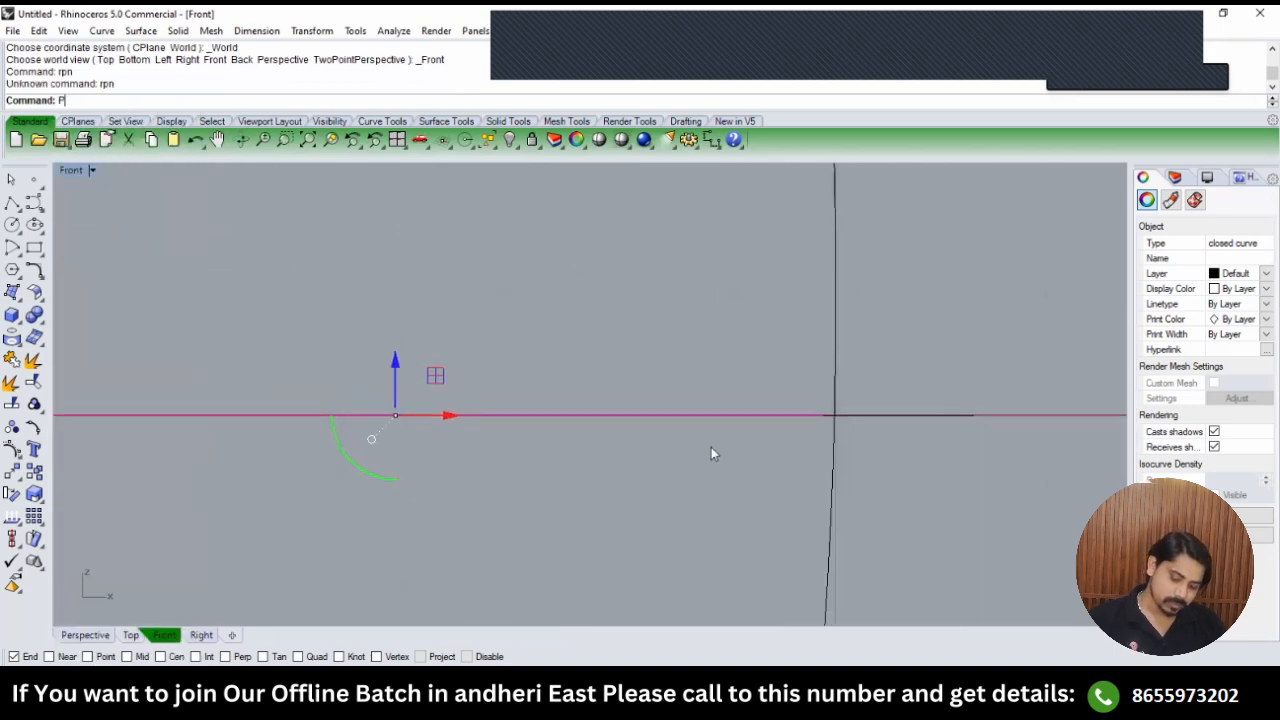
type("n")
key("Return")
left_click_drag(672, 475, 896, 375)
Hide the reference sketch image in the Top view so that only the curves and profiles remain.
type("TOP")
key("Return")
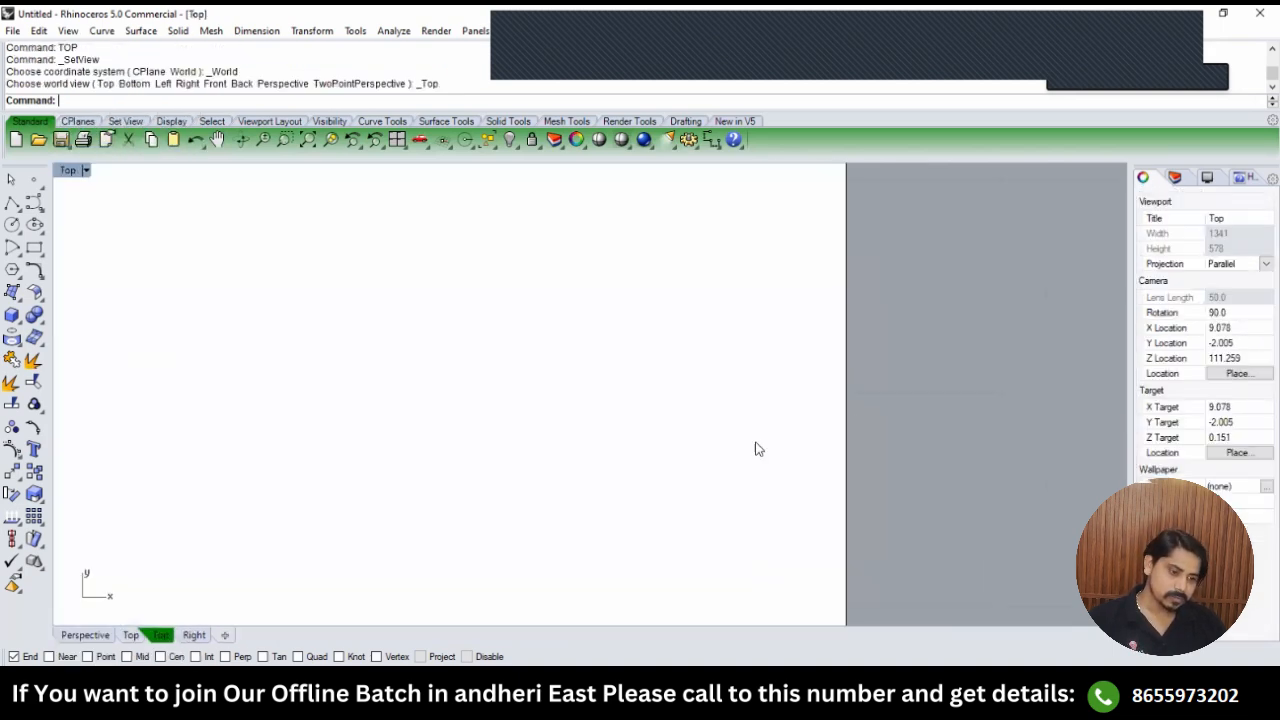
scroll(756, 443, "down", 15)
scroll(721, 300, "up", 8)
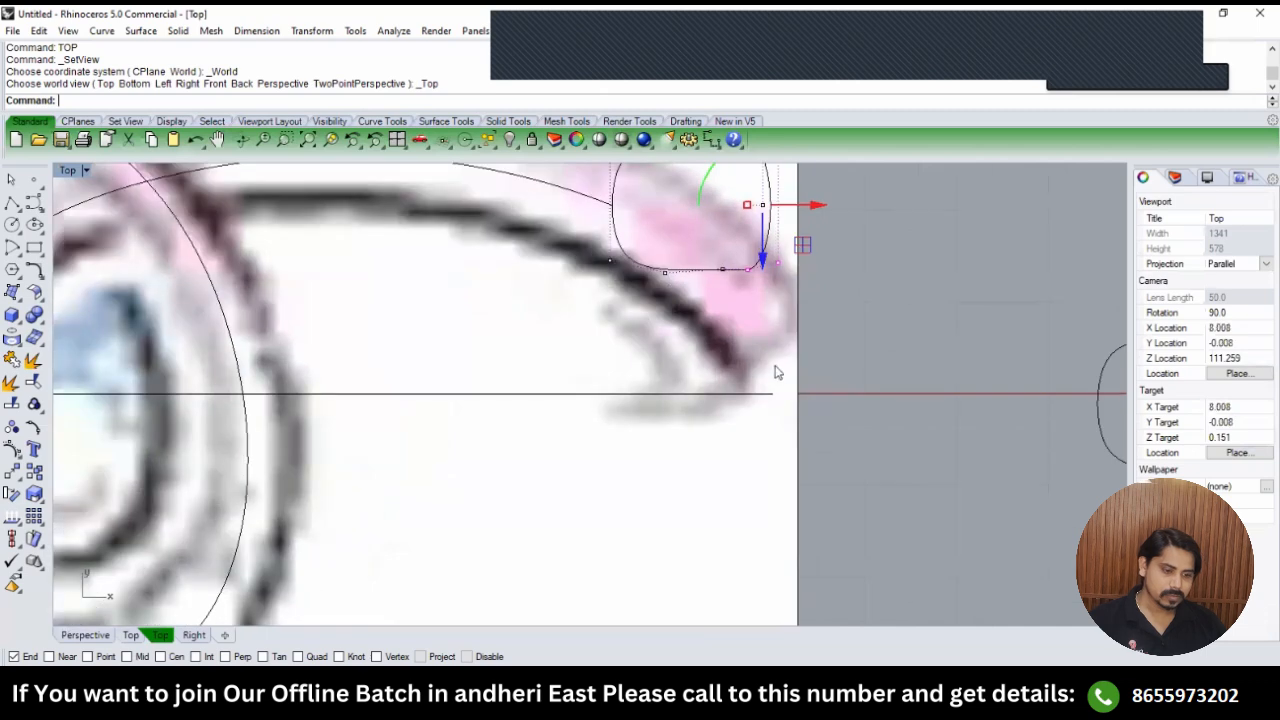
right_click_drag(775, 366, 749, 422)
scroll(746, 443, "up", 4)
left_click(757, 436)
key("ctrl+h")
scroll(756, 435, "down", 6)
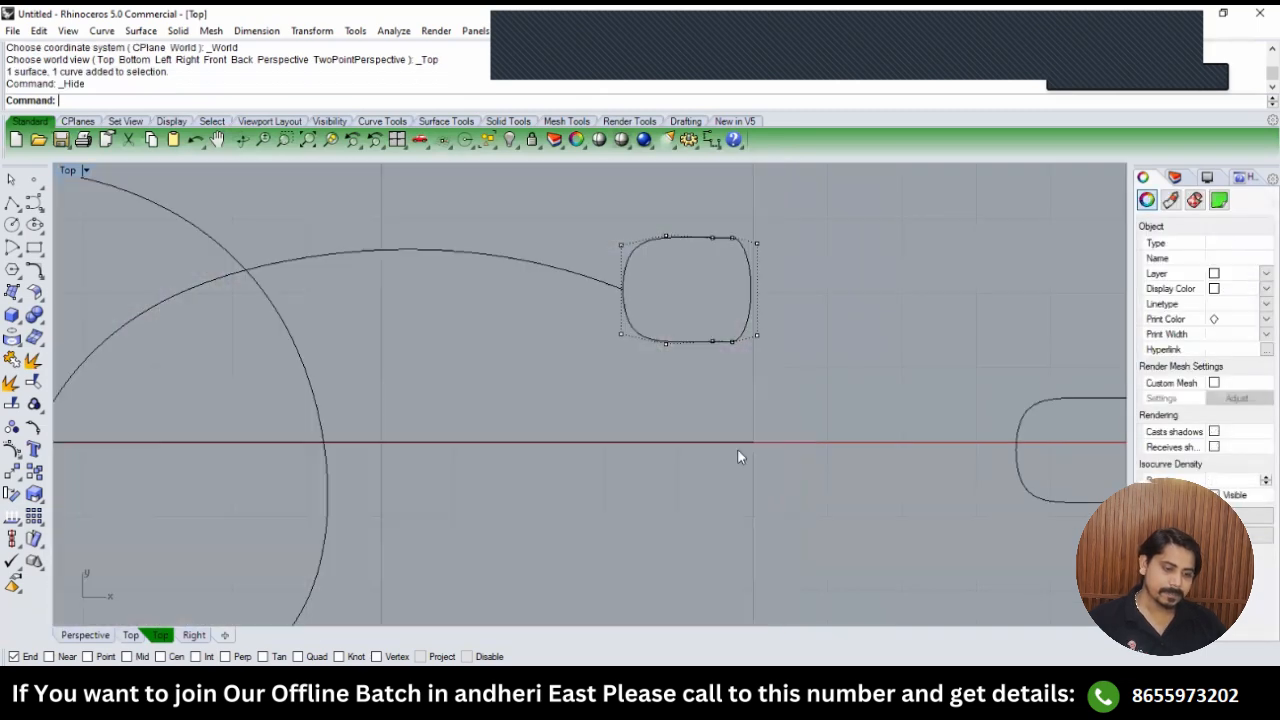
scroll(742, 447, "up", 2)
type("LI")
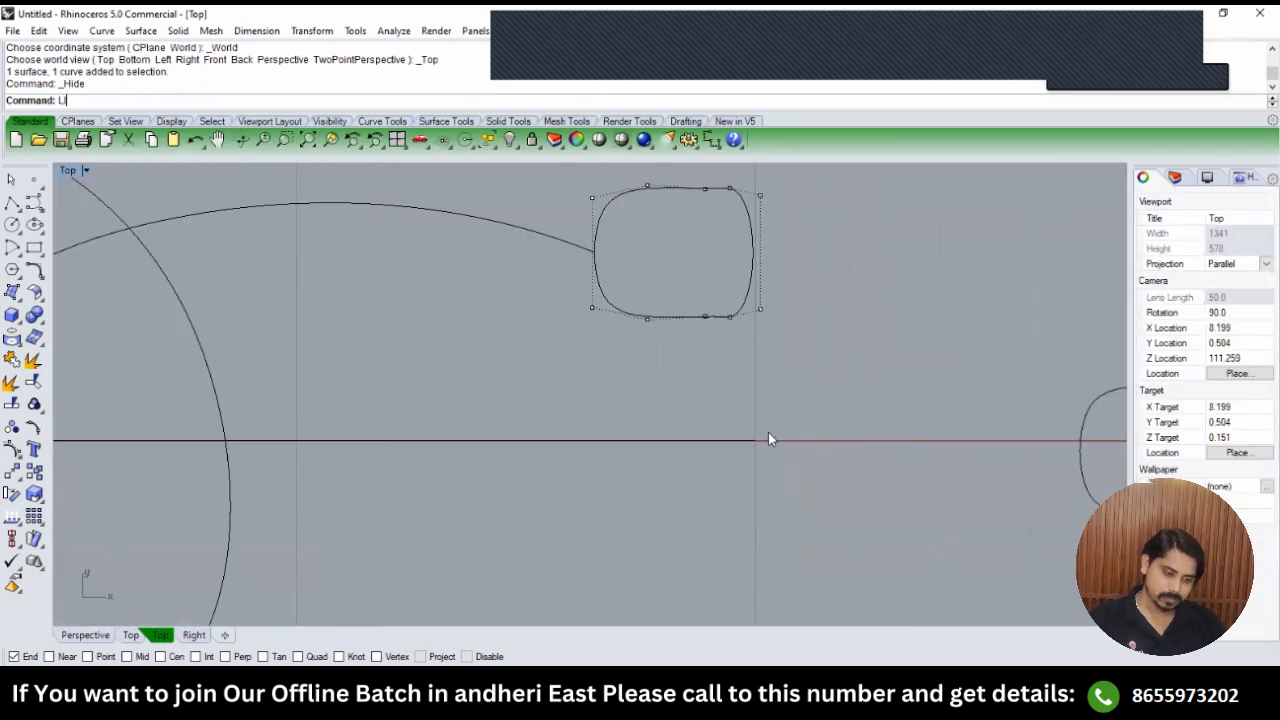
key("Return")
left_click(756, 440)
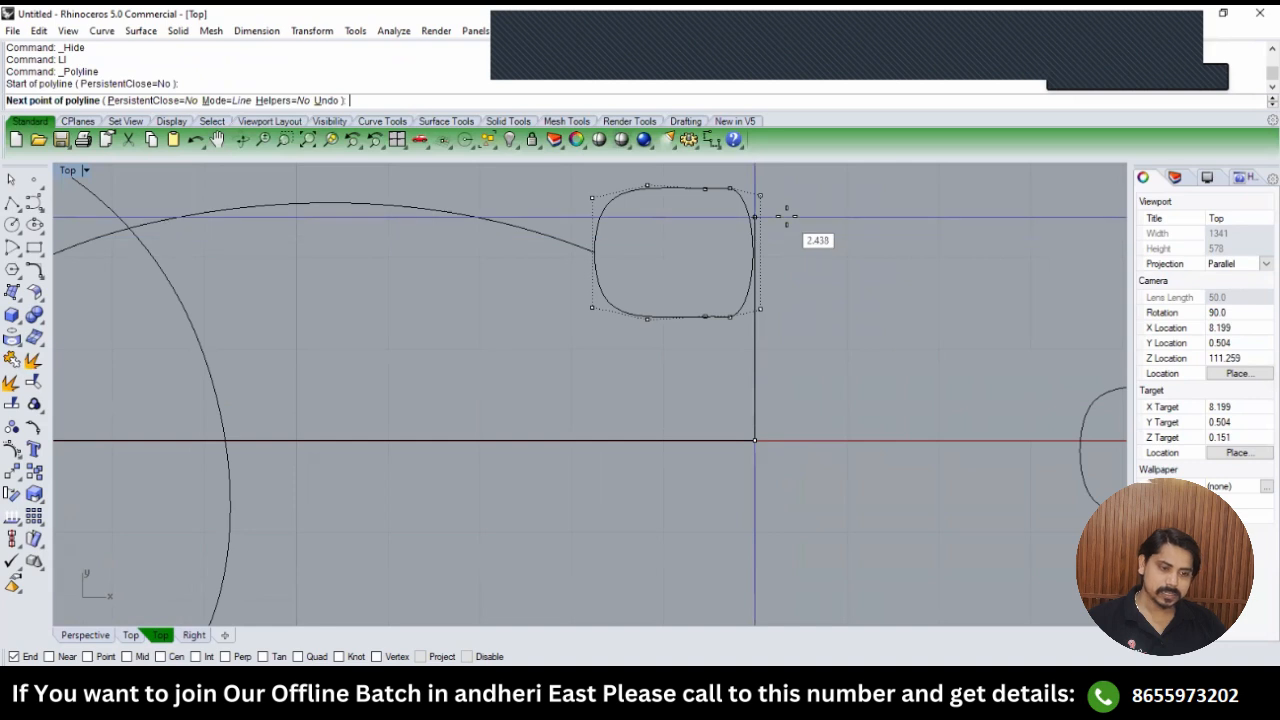
scroll(790, 230, "up", 2)
key("Escape")
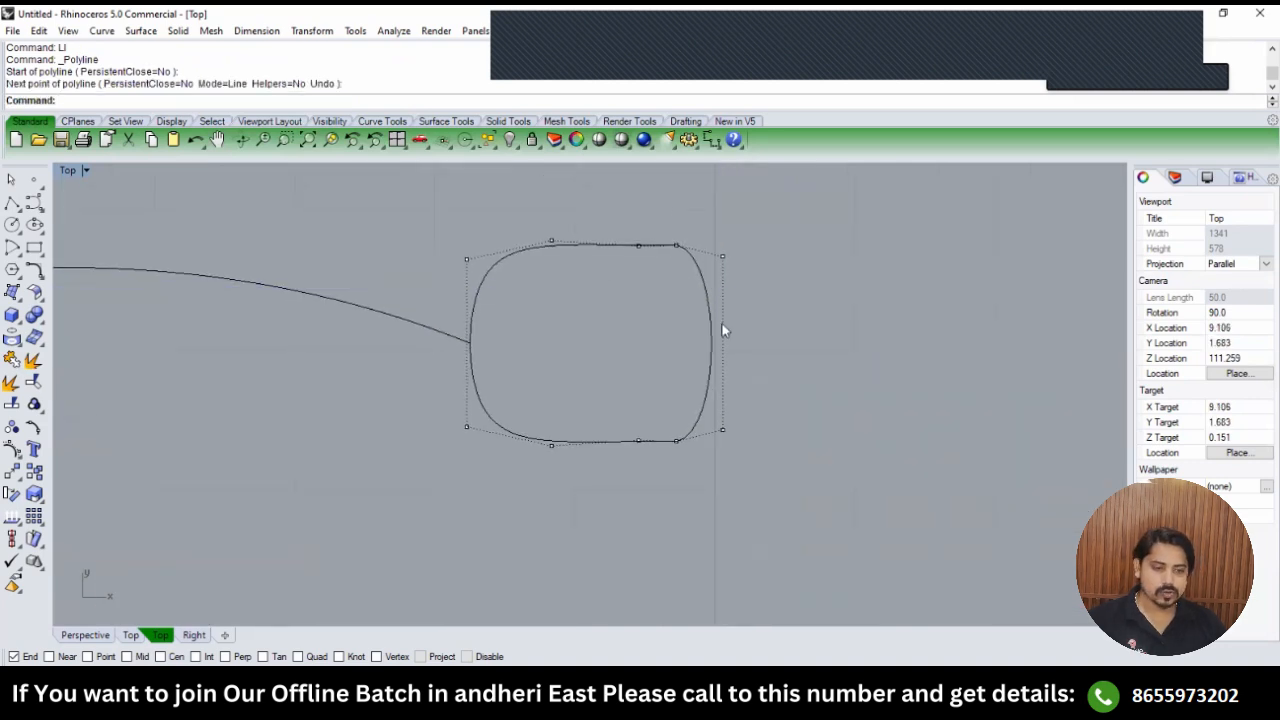
Move the four control points of the copied profile's outer side slightly inward, within the ring's outer edge, and turn the points off.
left_click_drag(682, 200, 758, 443)
scroll(725, 348, "up", 4)
left_click(650, 488, "shift")
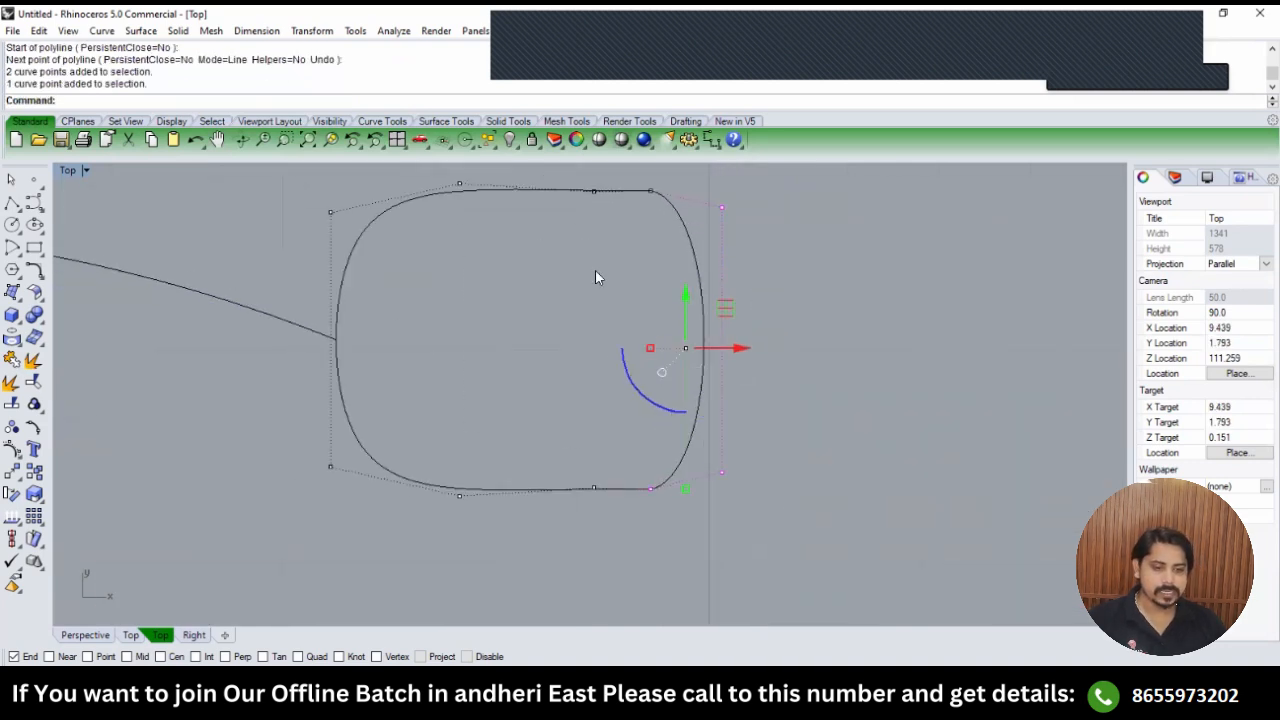
left_click_drag(736, 152, 736, 155, "shift")
left_click_drag(739, 345, 675, 357)
key("Escape")
scroll(670, 355, "down", 5)
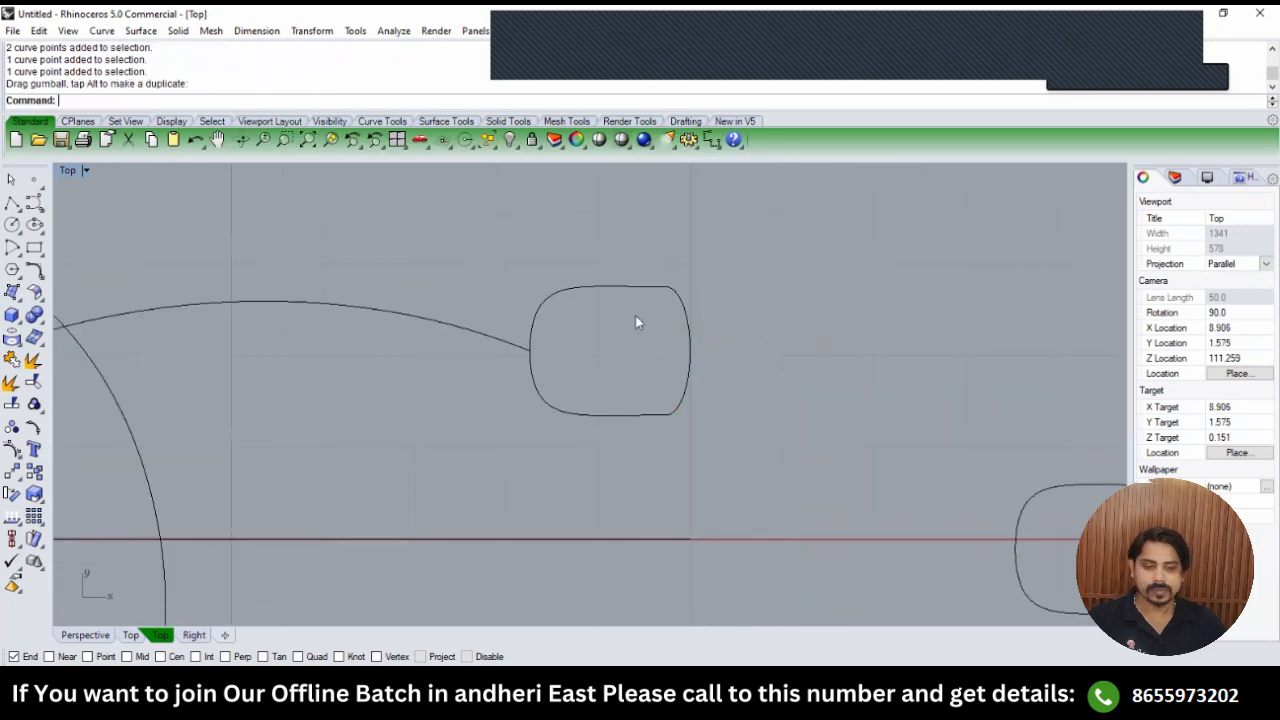
left_click(618, 287)
scroll(606, 322, "down", 6)
key("ctrl+j")
key("Escape")
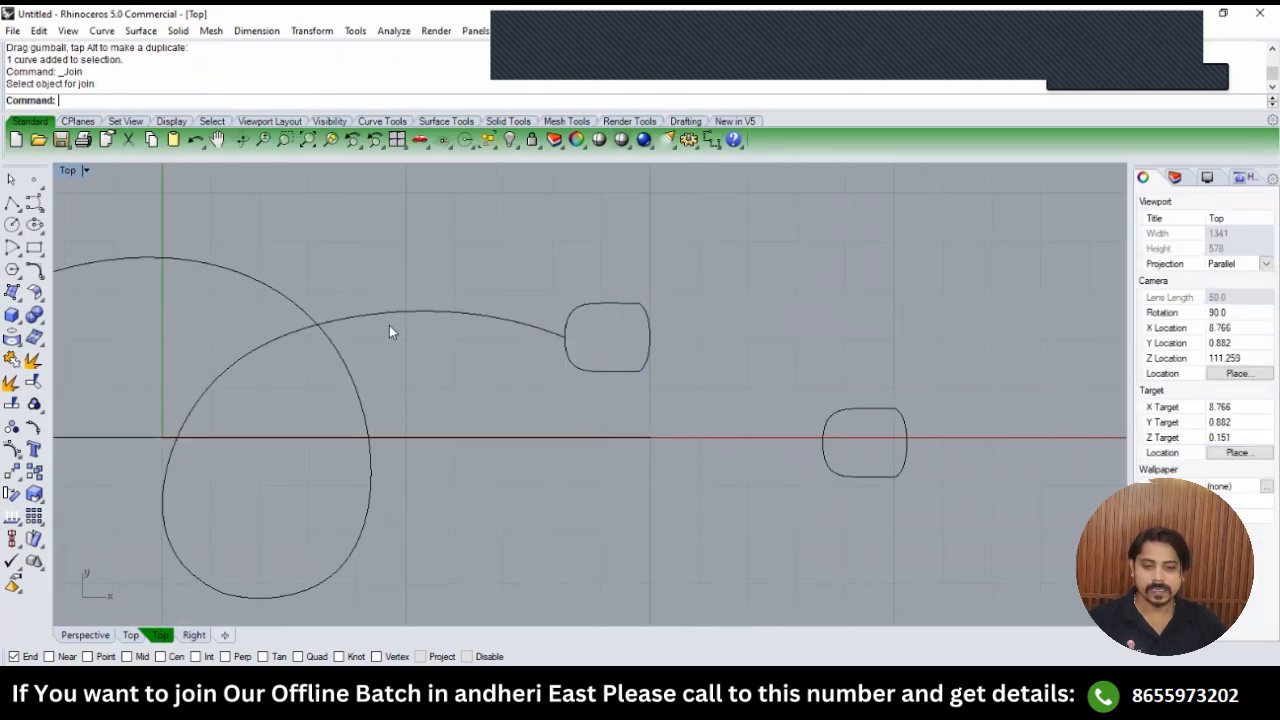
In the Front view, rotate the end profile about 0, picking the second reference point near the loop's bottom in the Top view.
left_click(389, 315)
left_click(599, 303)
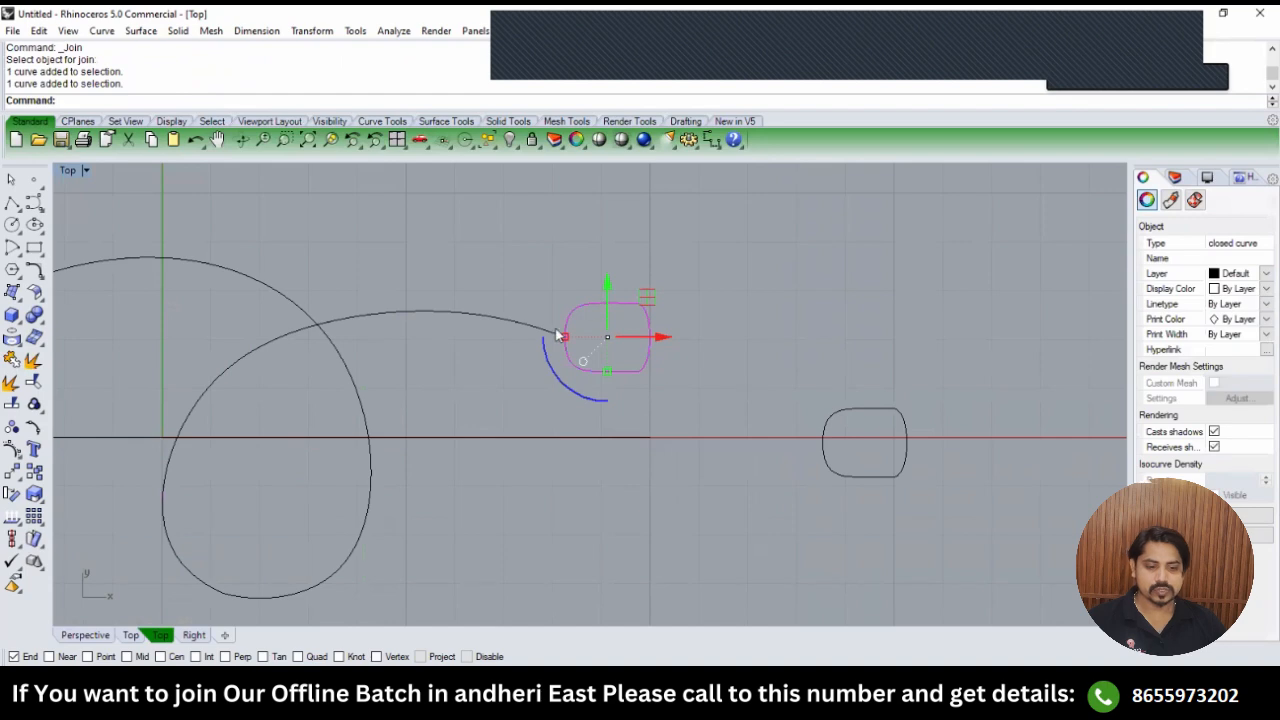
type("FRONT")
key("Return")
type("r")
key("Return")
type("0")
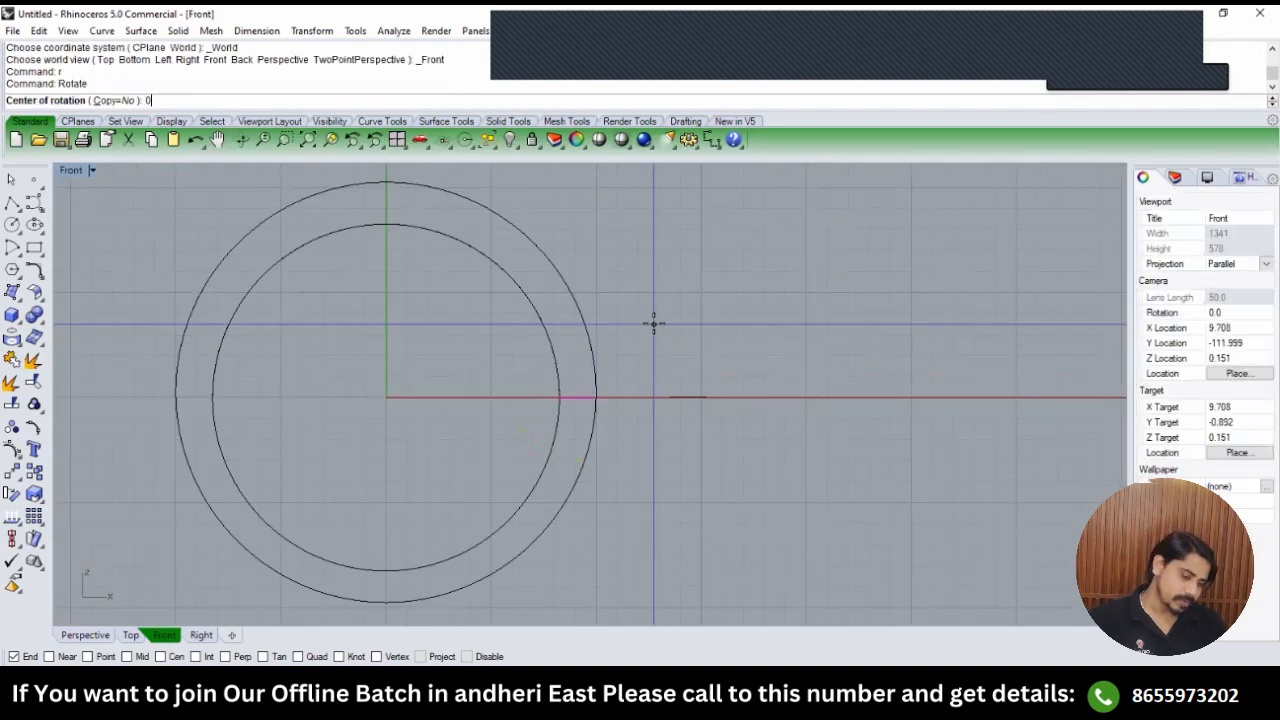
key("Return")
left_click(694, 360)
right_click_drag(507, 215, 472, 368)
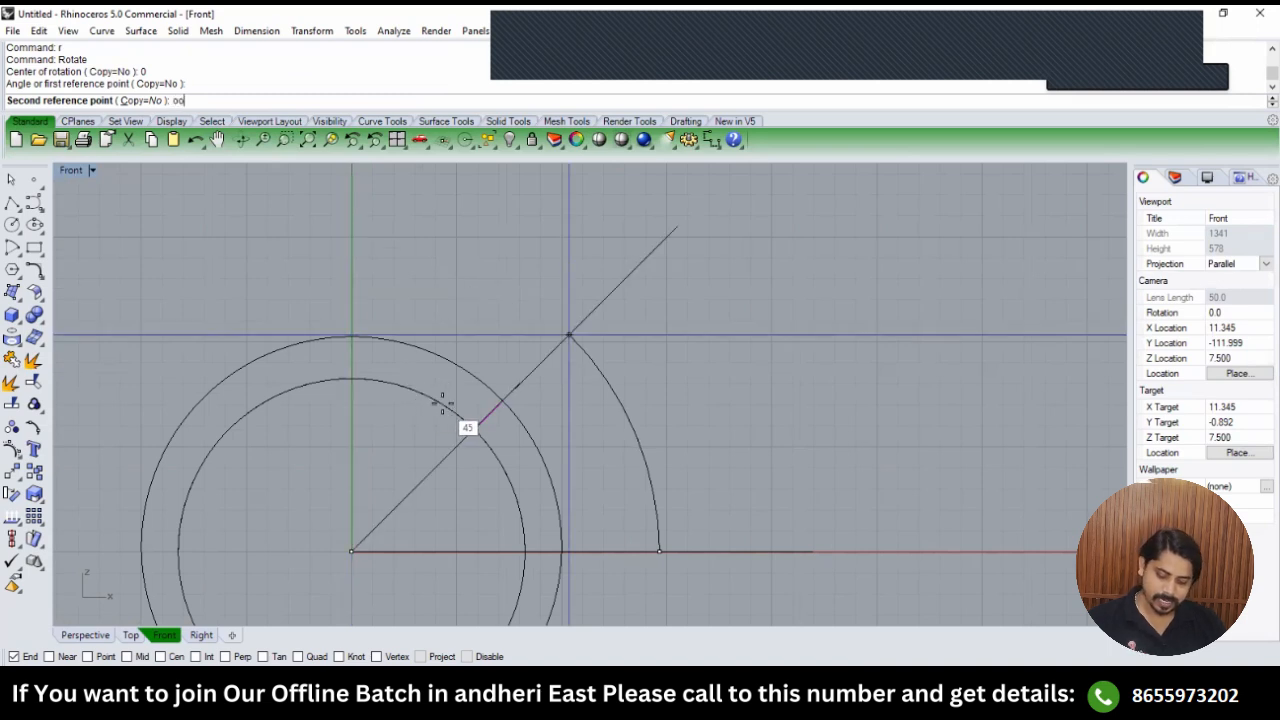
key("Return")
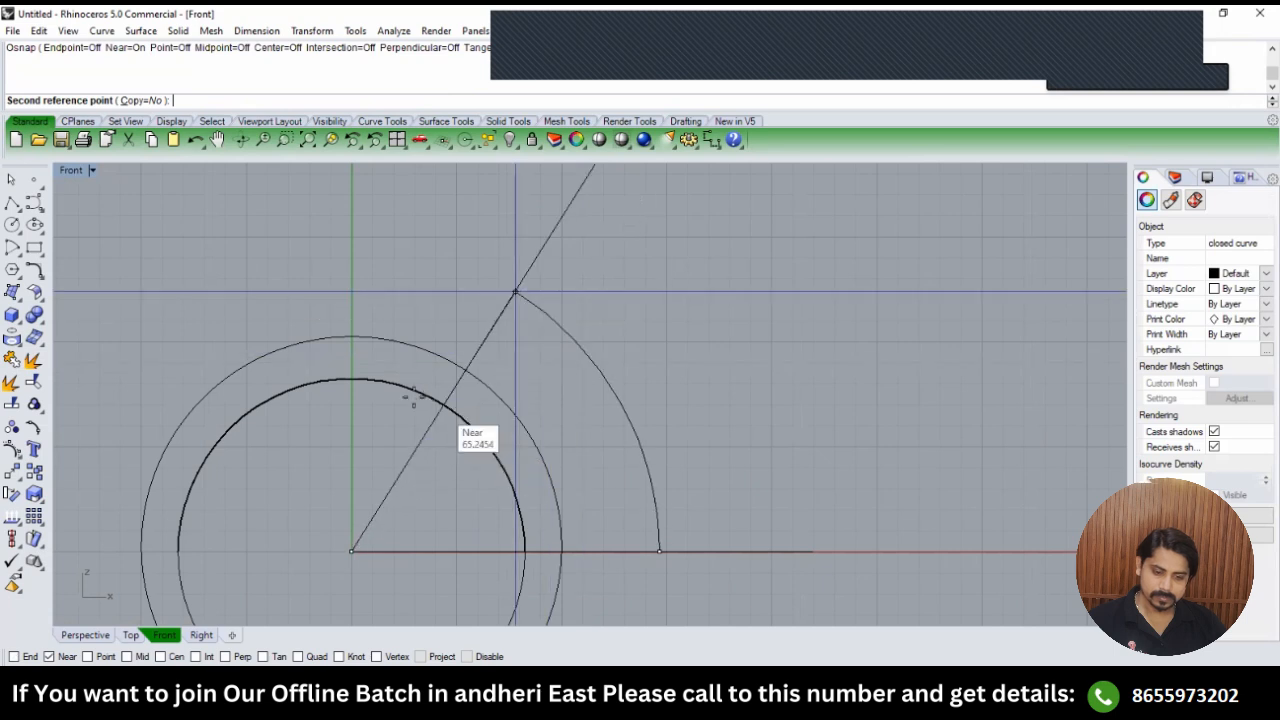
left_click(13, 657)
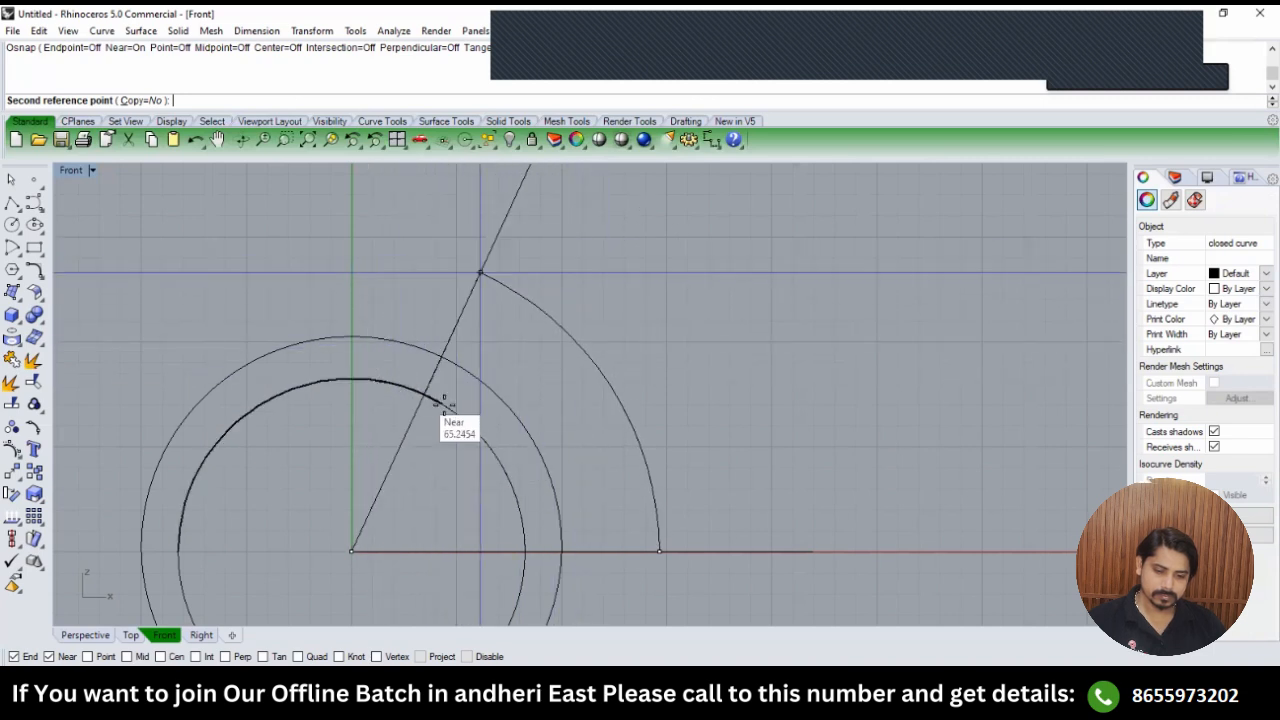
type("TOP")
key("Return")
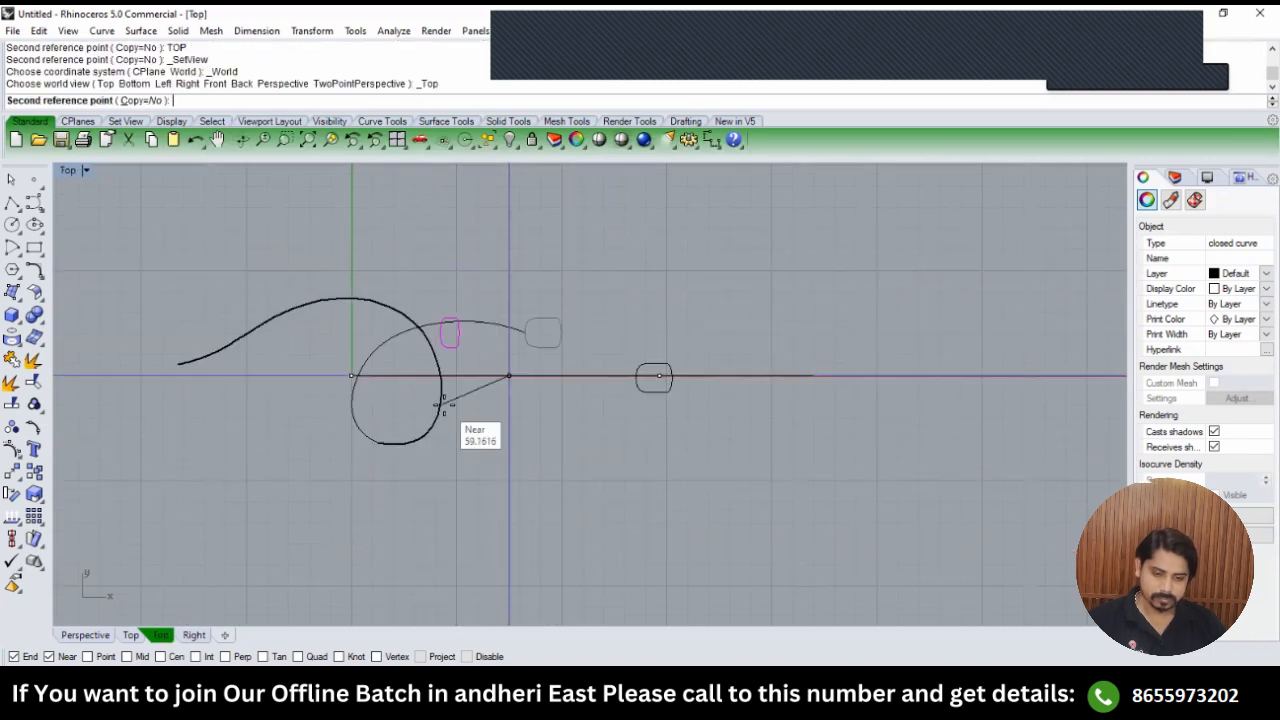
left_click(381, 452)
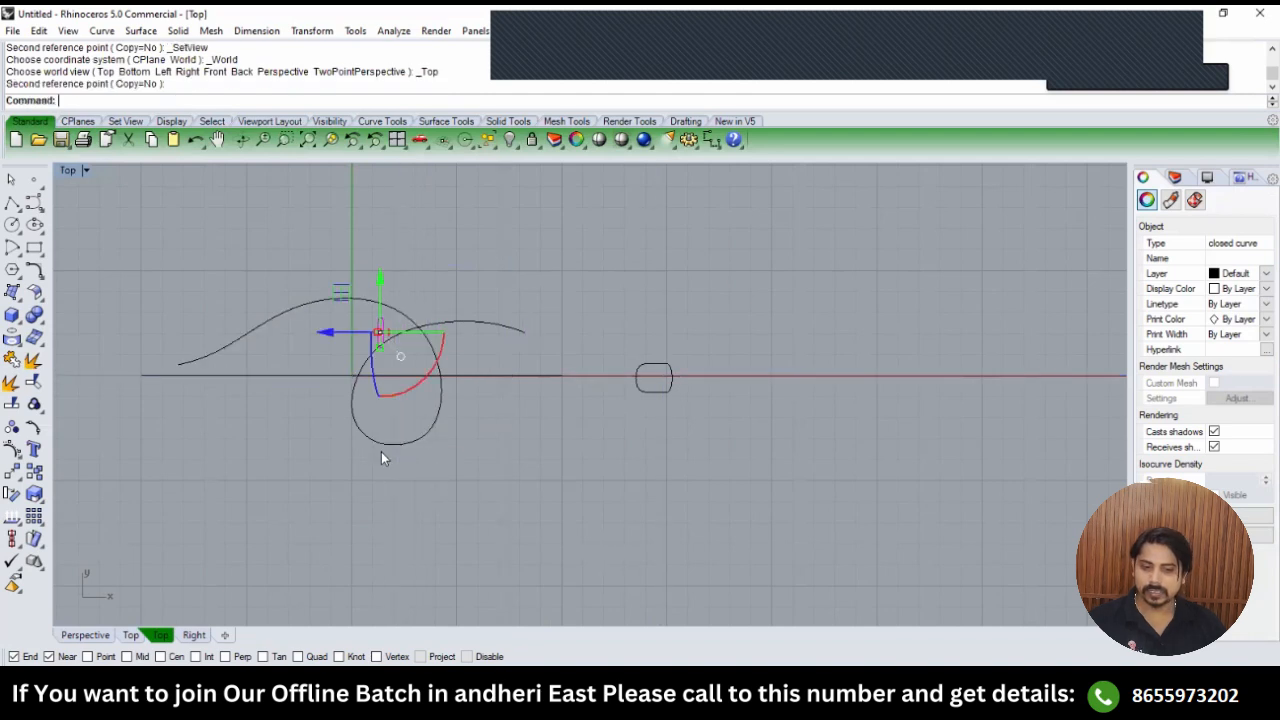
Copy the rotated profile, undo its rotation and paste the copy in place to keep profiles in both positions.
scroll(391, 343, "up", 2)
key("ctrl+c")
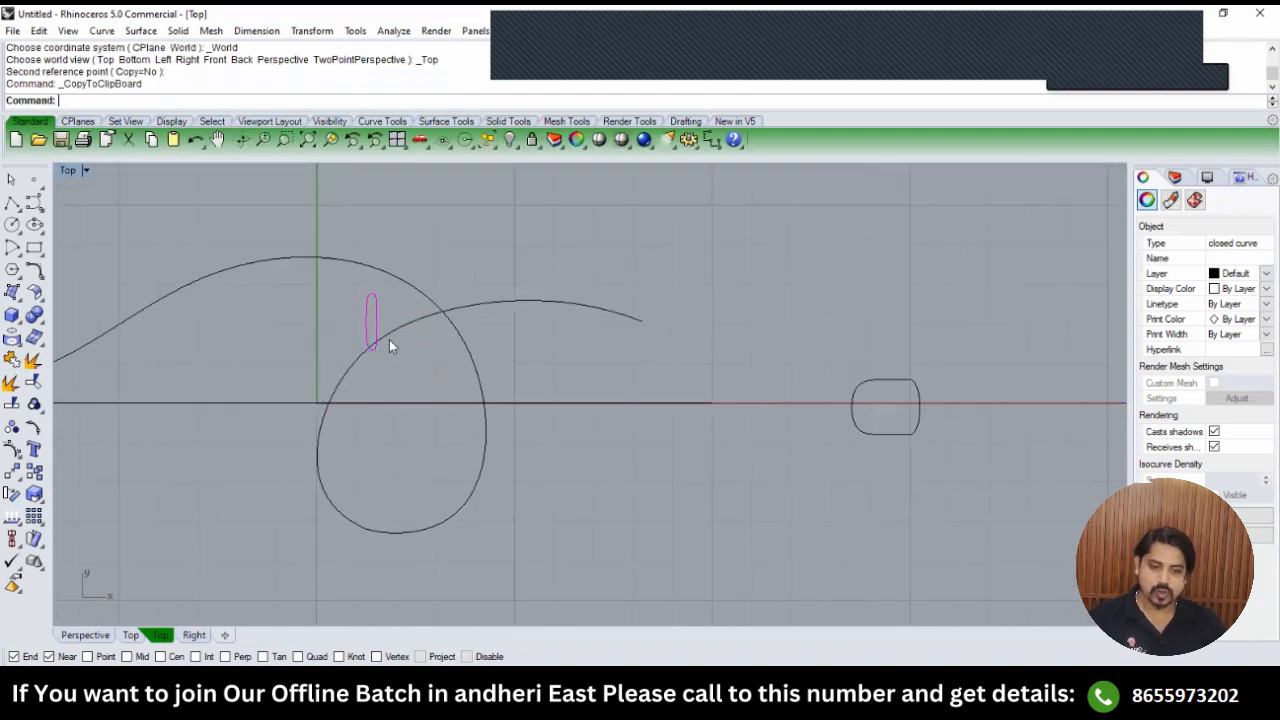
key("ctrl+z")
key("ctrl+v")
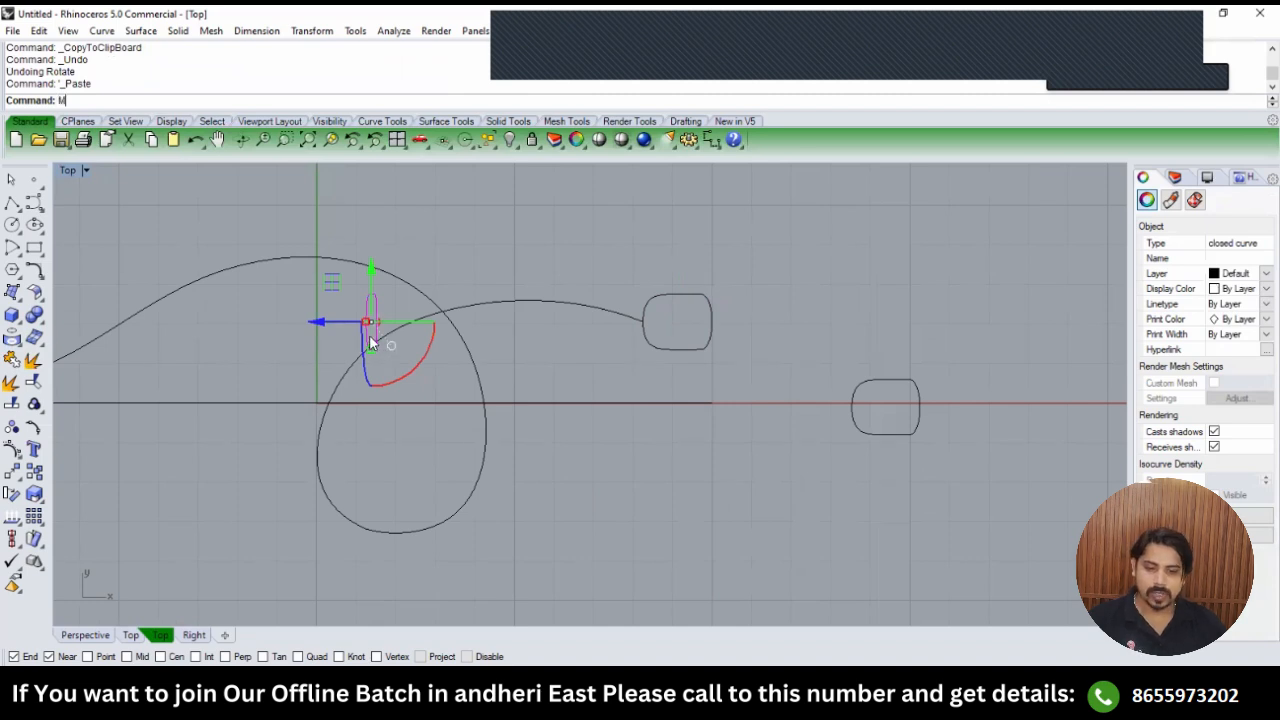
key("Escape")
scroll(364, 327, "up", 2)
left_click(365, 317)
type("M")
key("Return")
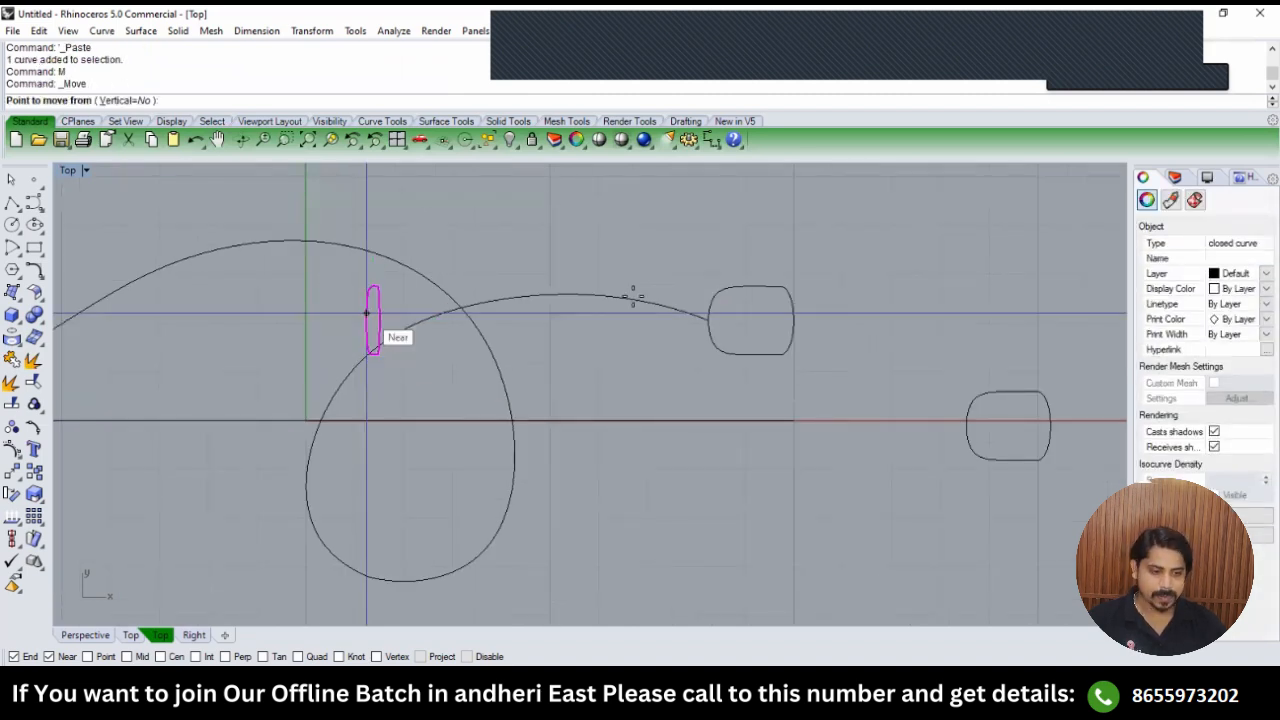
left_click(365, 318)
left_click(708, 320)
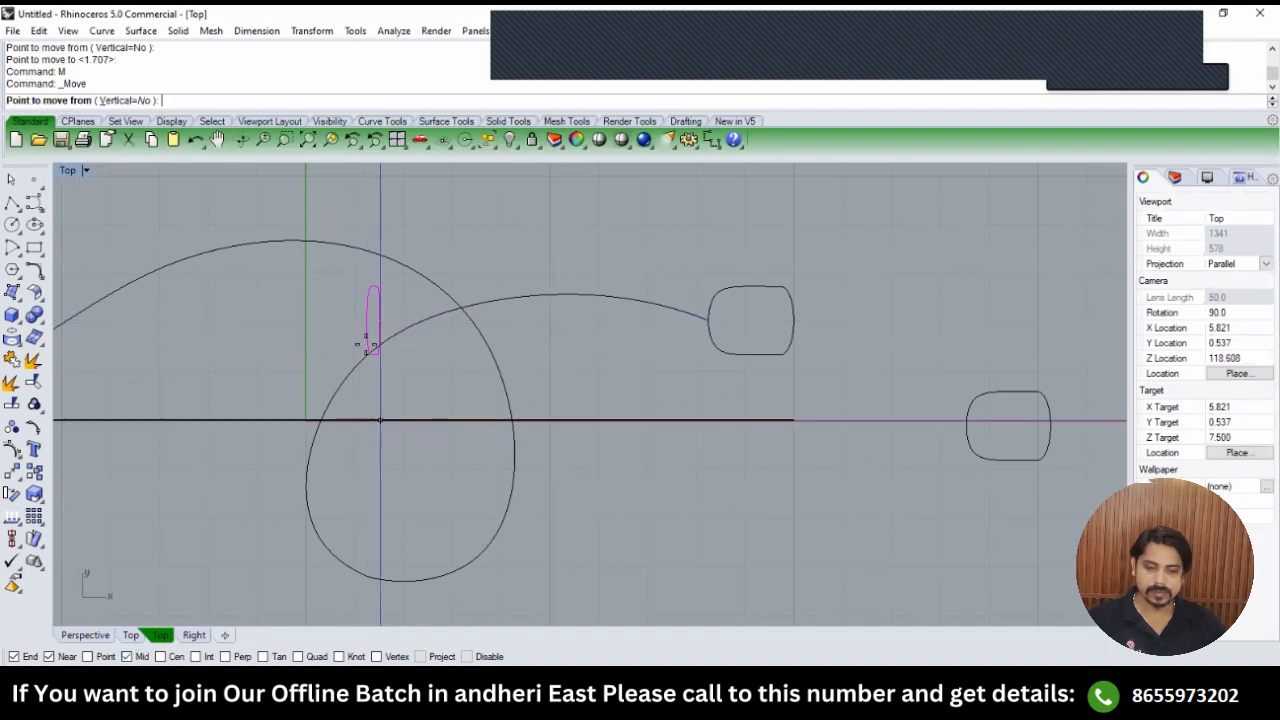
Move the pasted profile from its inner side's Quad snap point to the bottom of the curve's loop, with Mid and Quad snaps on.
type("oom")
key("Return")
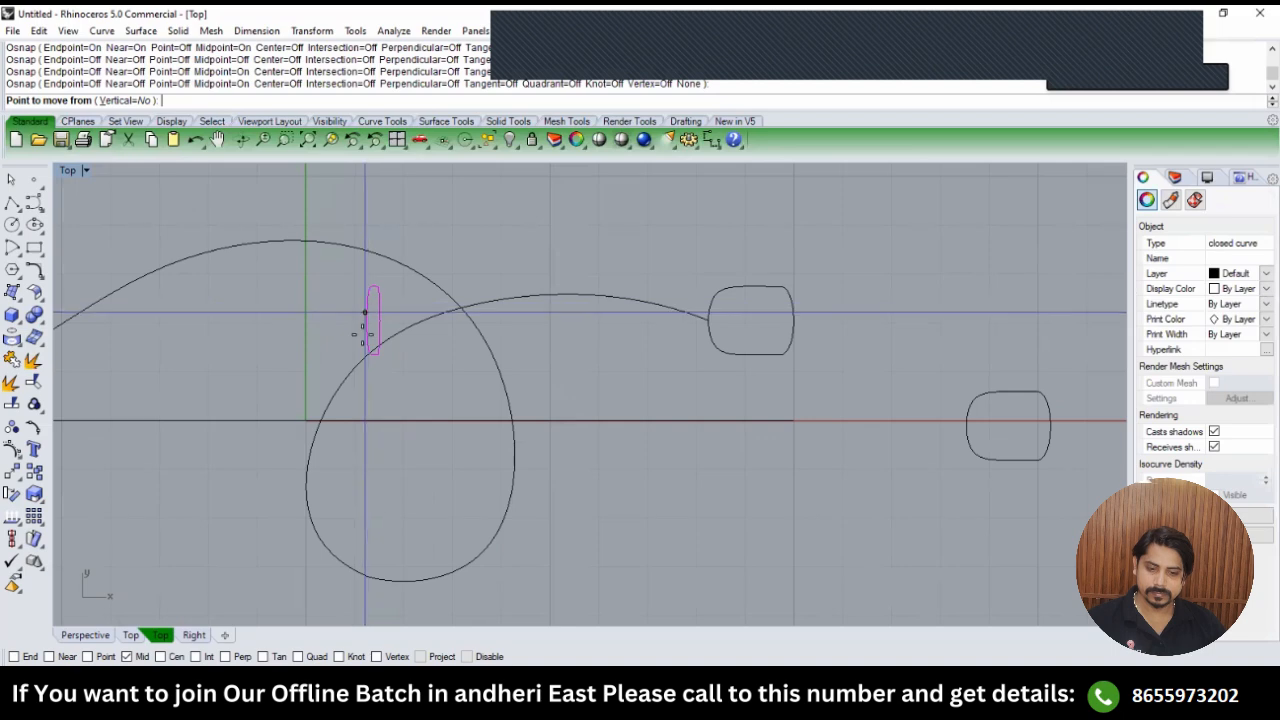
type("perspective")
key("Return")
right_click_drag(440, 340, 620, 377)
scroll(610, 380, "up", 4)
scroll(557, 402, "up", 8)
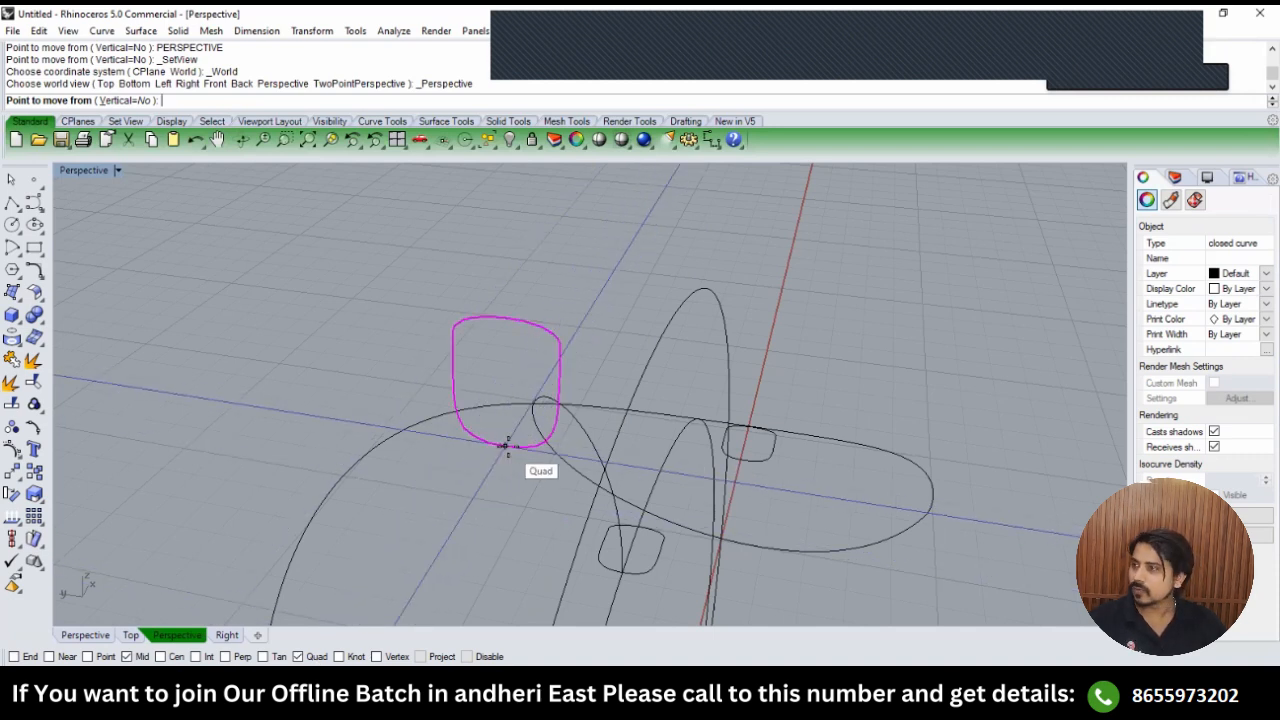
left_click(505, 446)
right_click_drag(414, 466, 507, 480)
type("TOP")
key("Return")
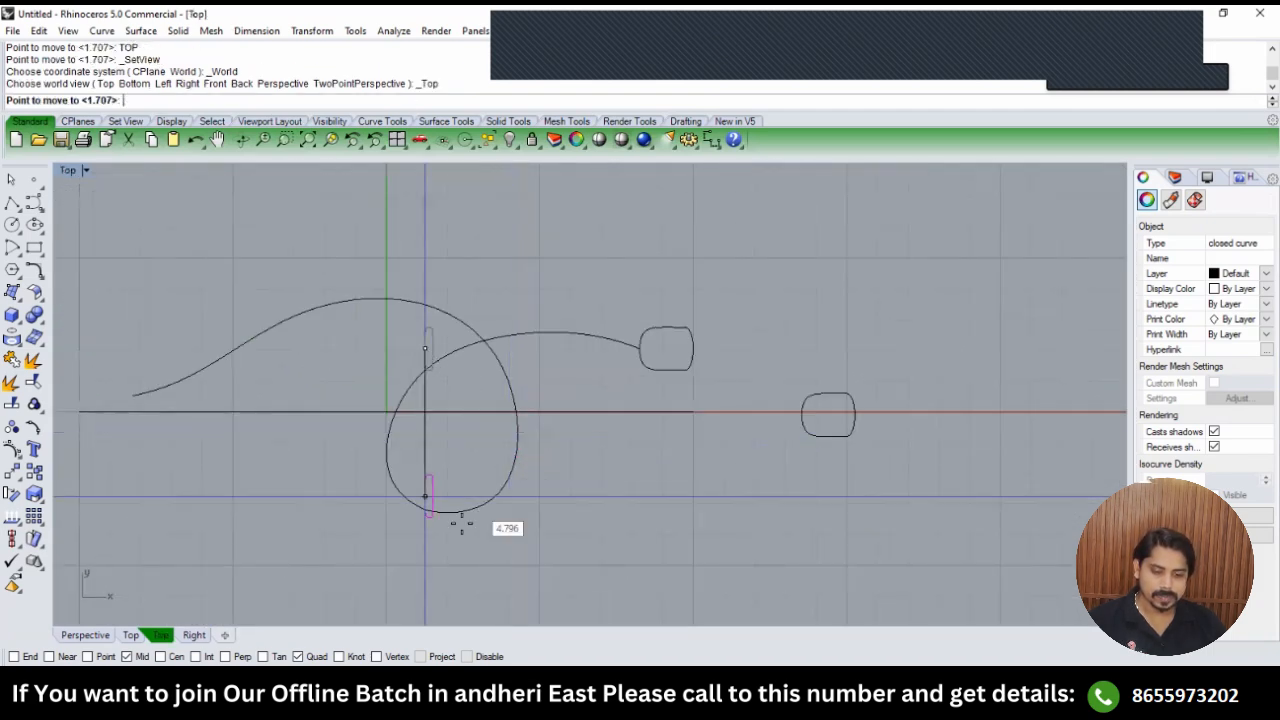
left_click(453, 517)
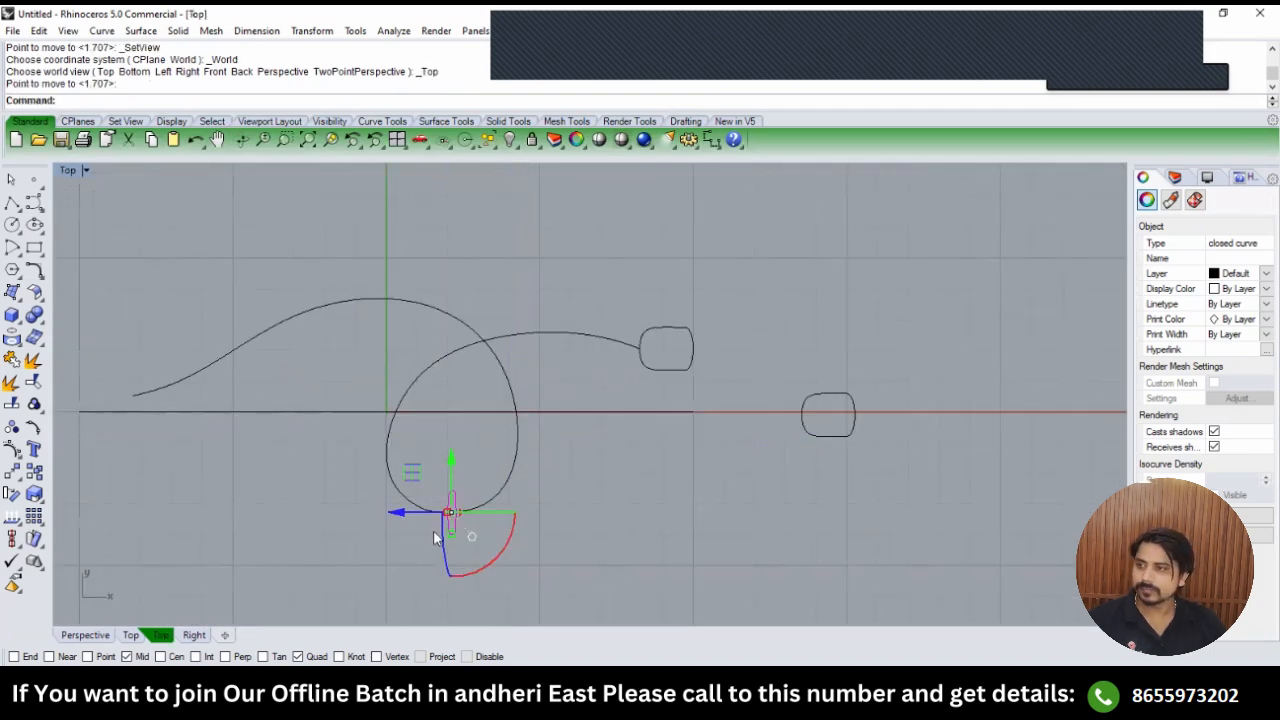
left_click(589, 502)
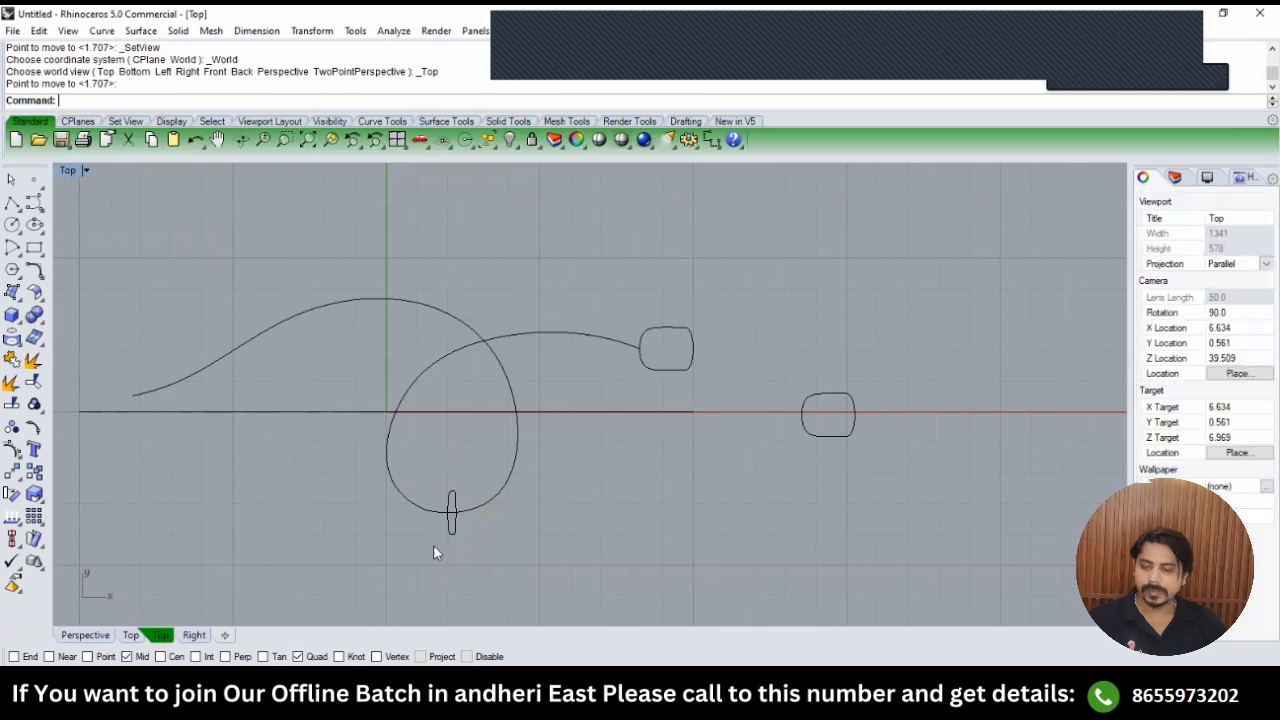
Show the hidden reference sketch image again with ShowSelected, using the wireframe viewport display.
scroll(505, 438, "down", 5)
type("SS")
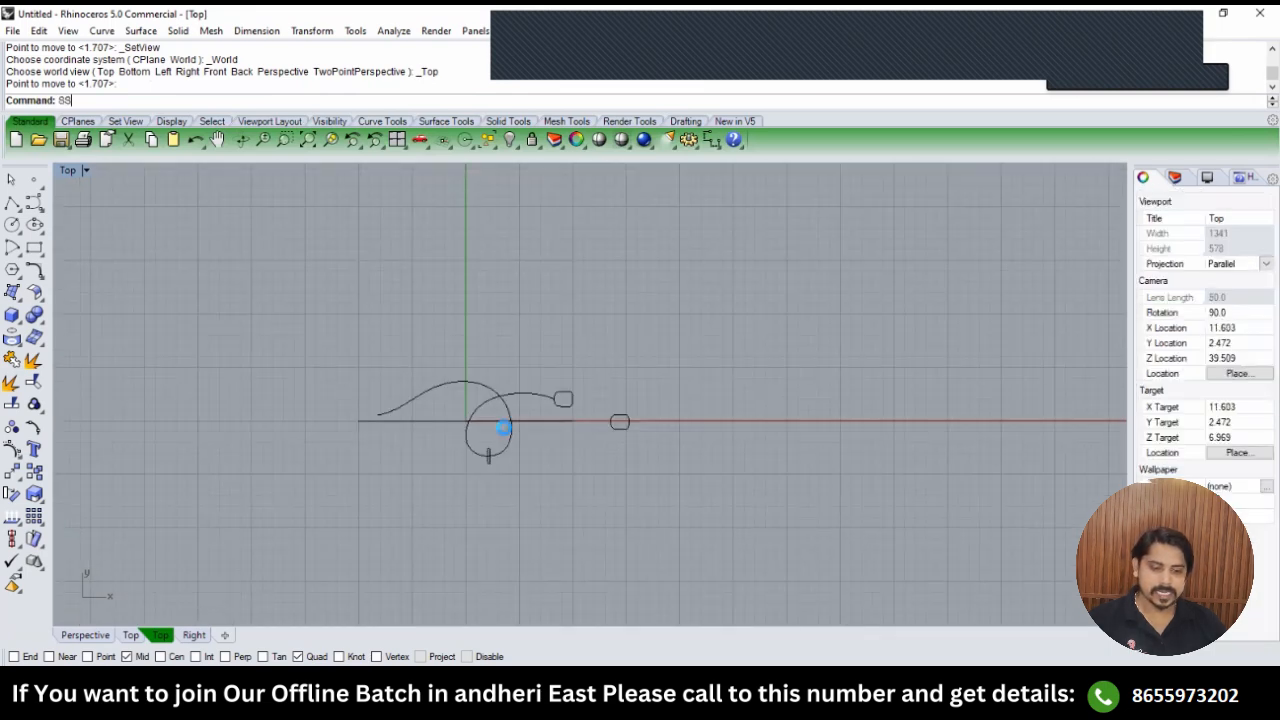
key("Return")
scroll(608, 363, "up", 5)
type("w")
key("Return")
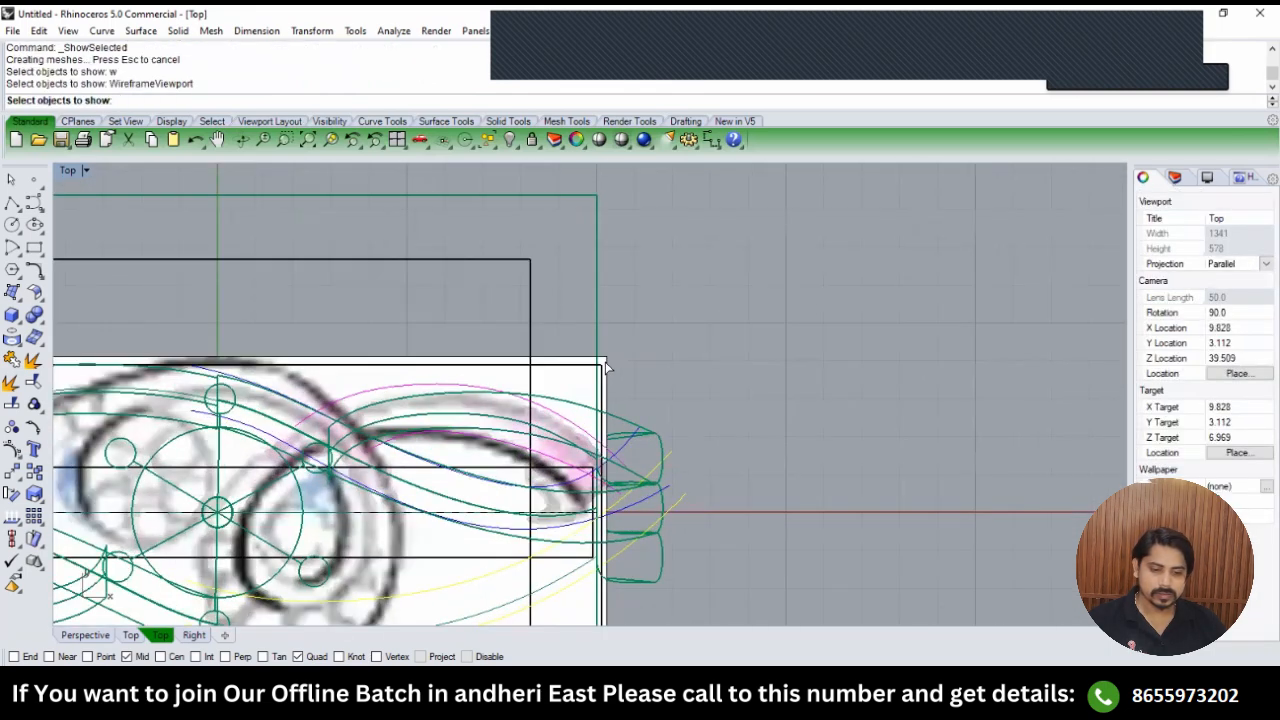
key("Return")
key("Return")
scroll(583, 362, "down", 4)
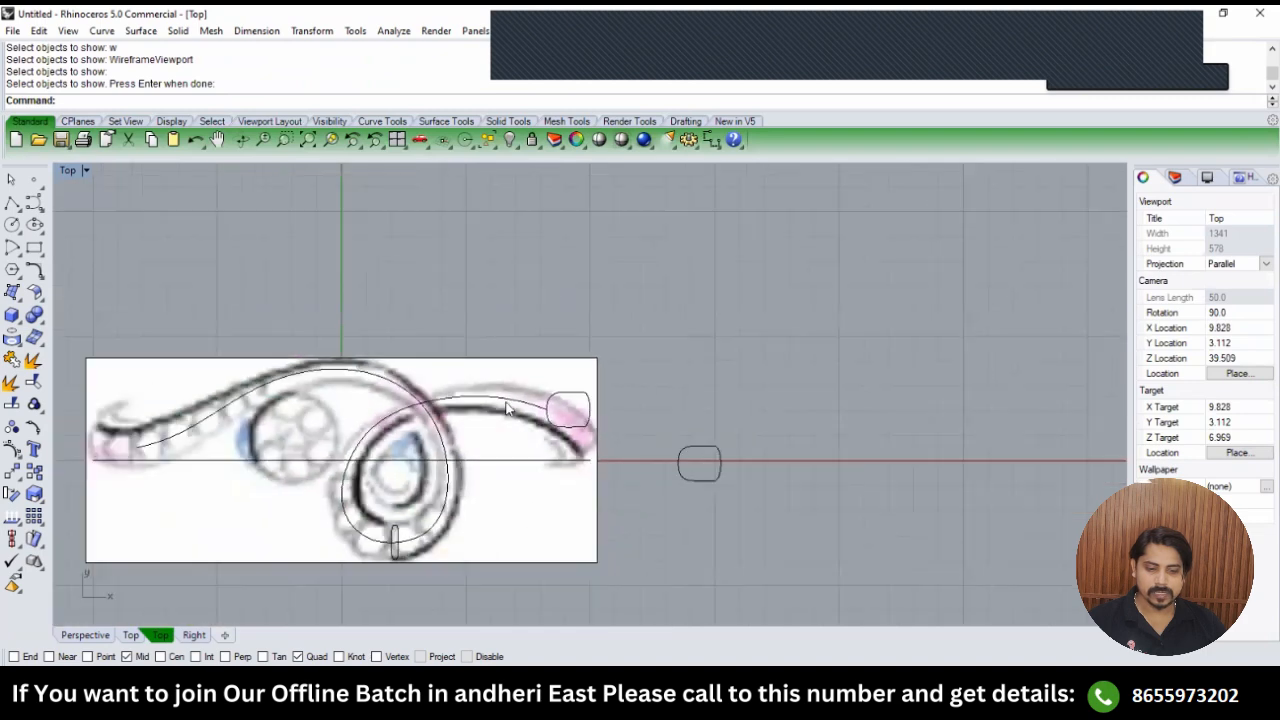
scroll(505, 397, "up", 4)
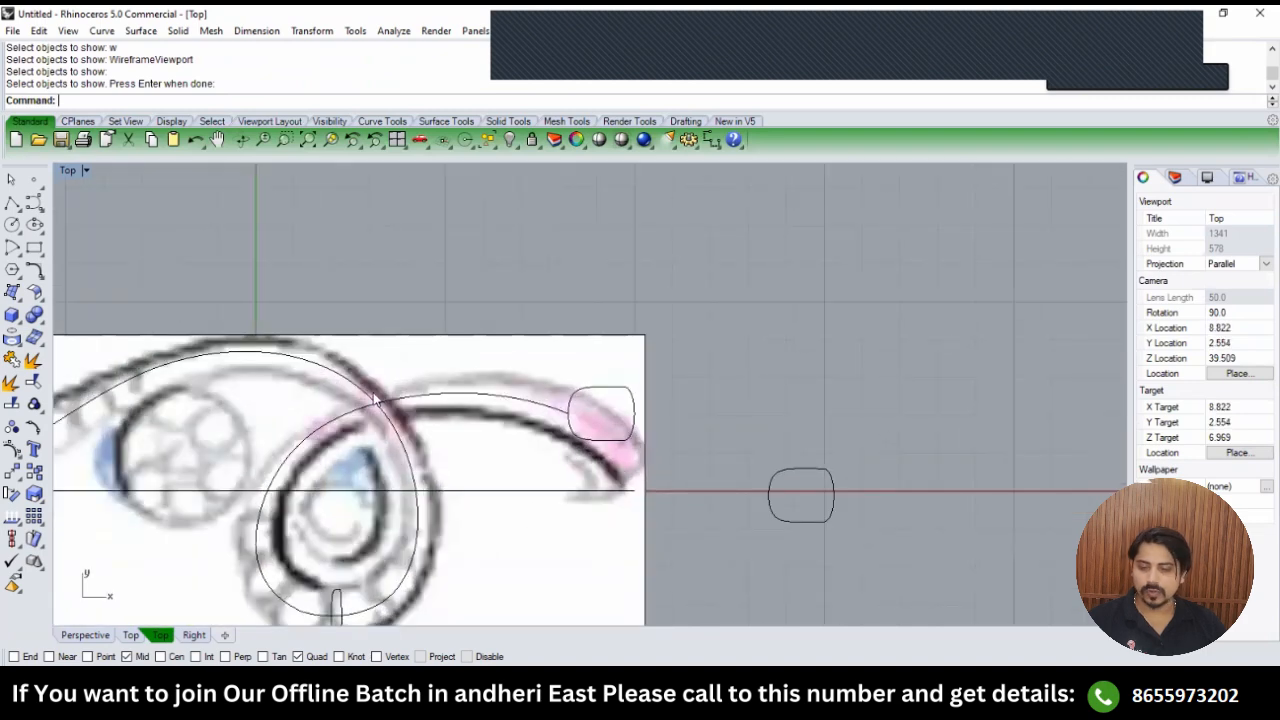
scroll(381, 460, "down", 3)
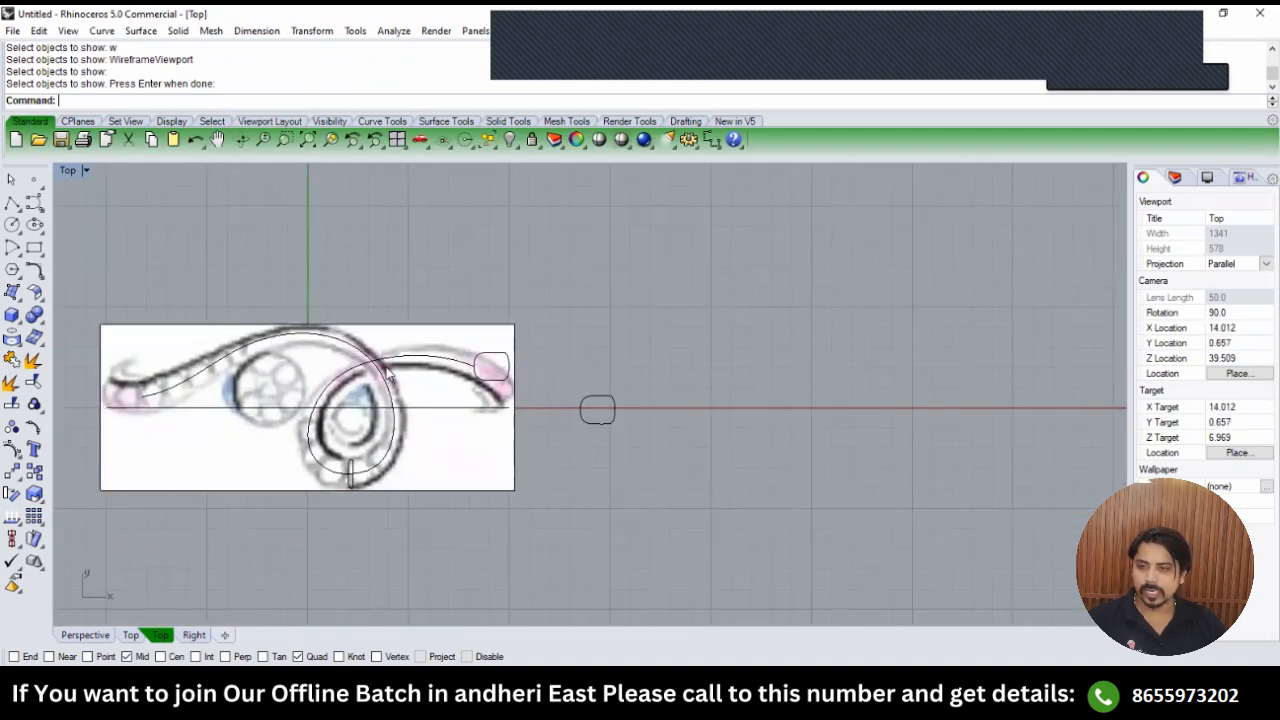
scroll(368, 364, "up", 1)
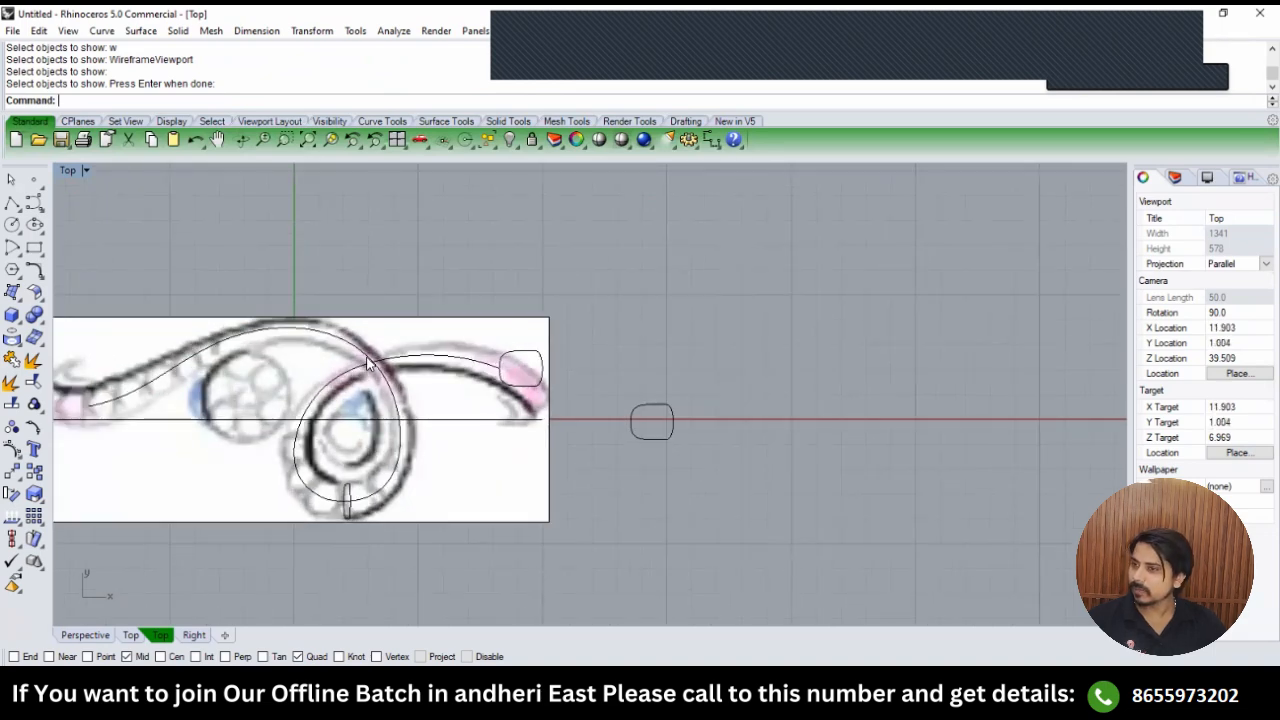
In the Front view, rotate a copy of the end profile about 0 by about 48.6 degrees, with Copy set to Yes.
scroll(537, 362, "up", 4)
left_click(533, 349)
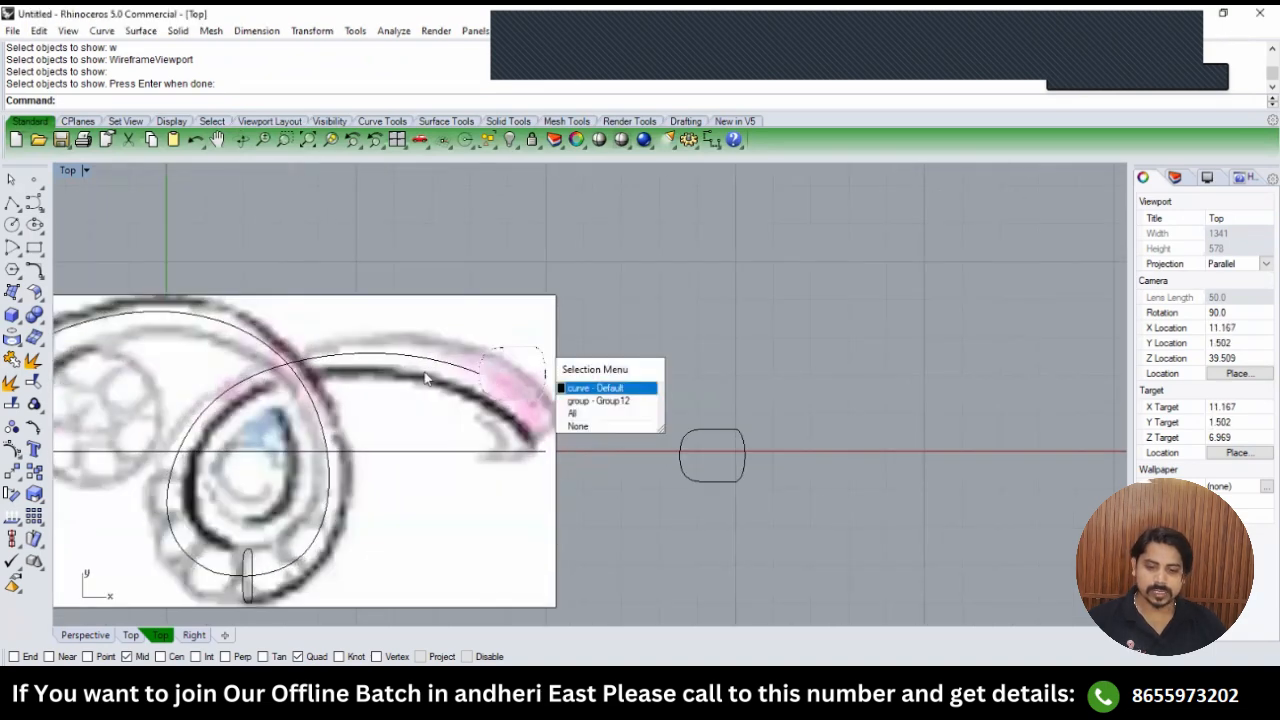
key("Return")
type("FRONT")
key("Return")
scroll(460, 355, "up", 2)
type("r")
key("Return")
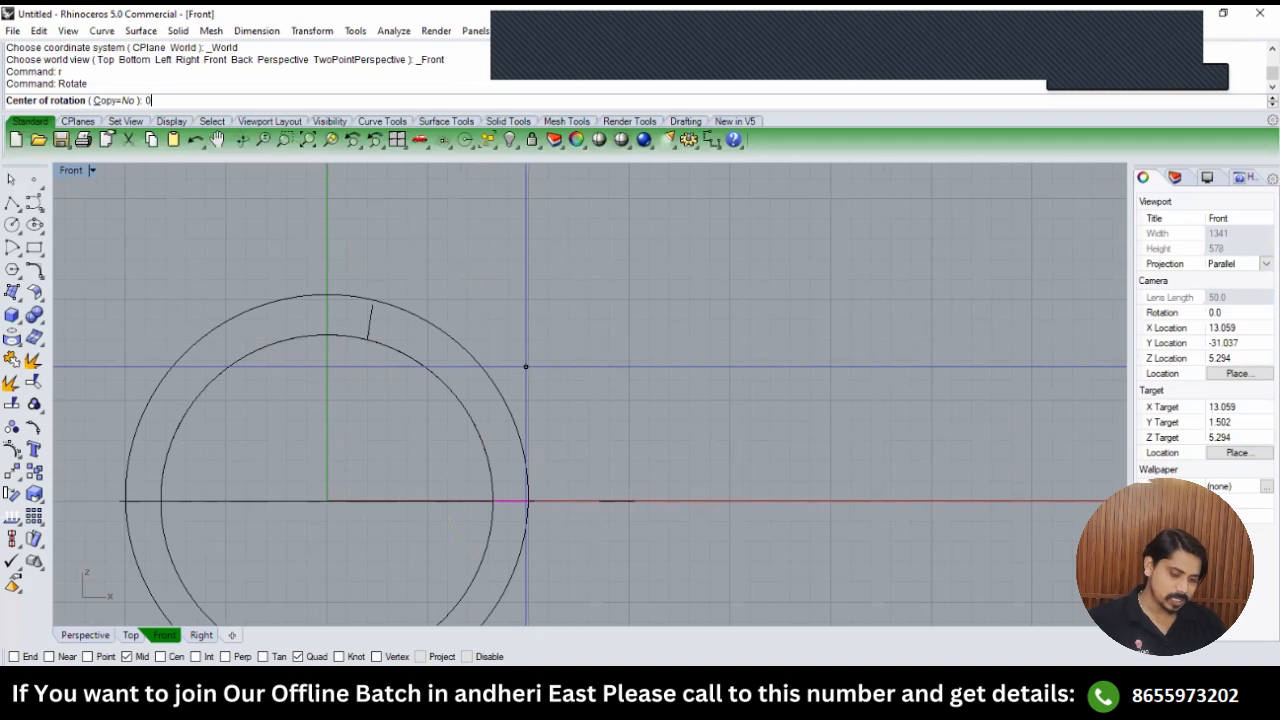
type("0")
key("Return")
left_click(594, 500)
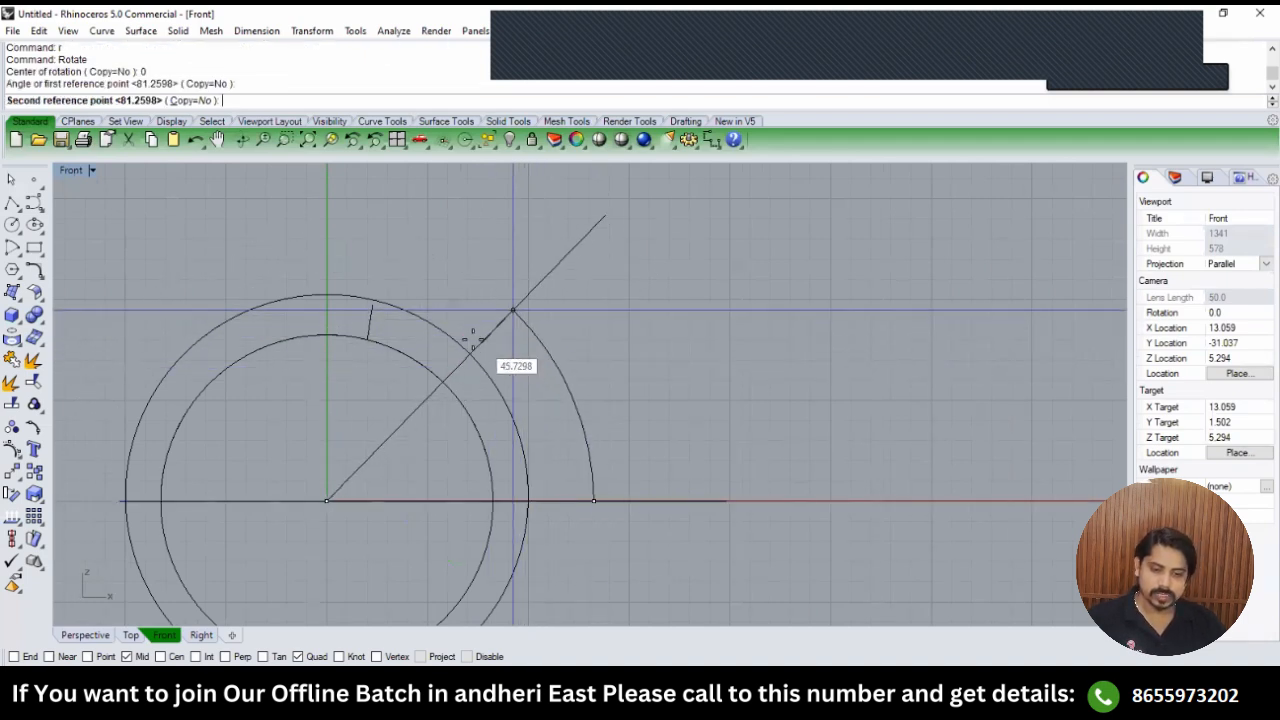
type("c")
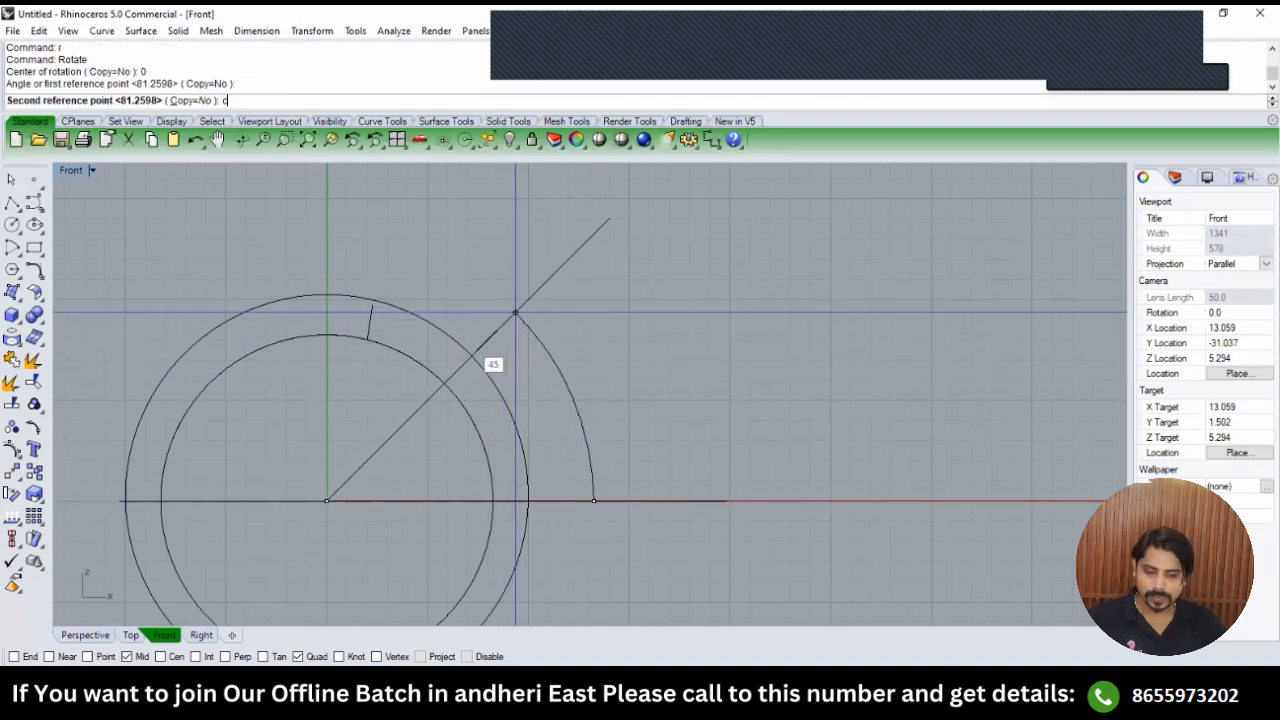
key("Return")
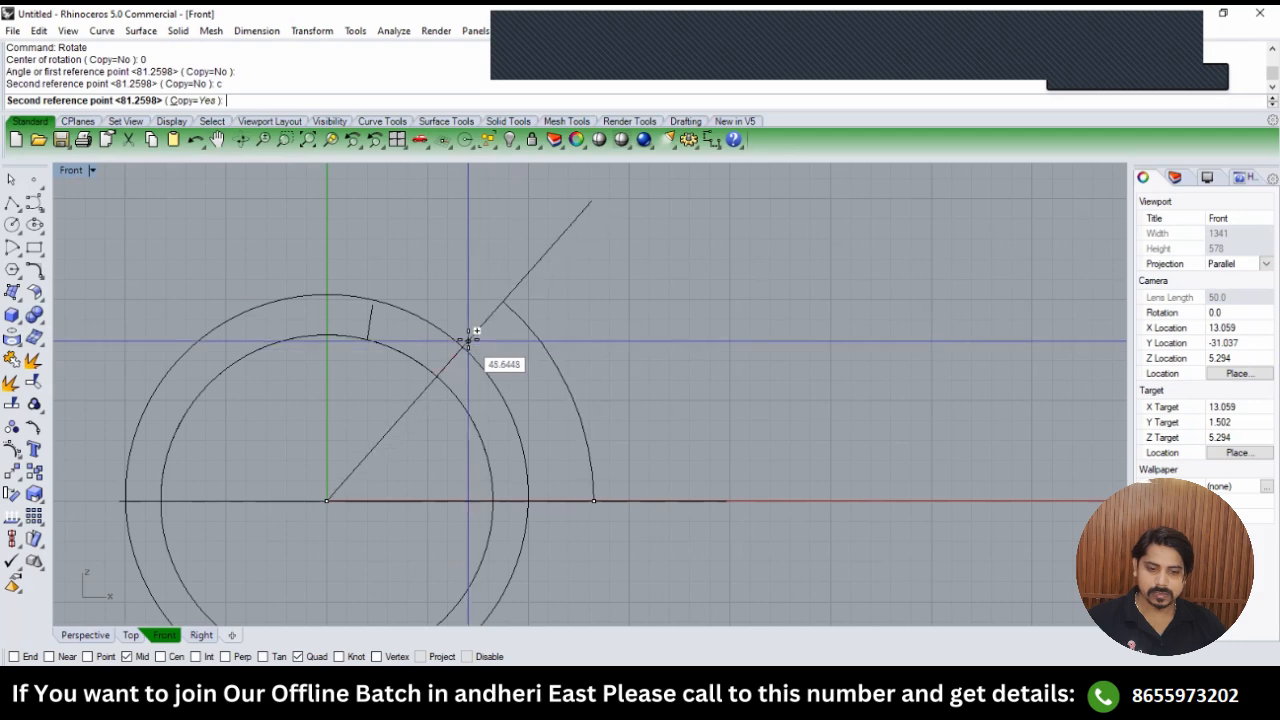
type("TOP")
key("Return")
key("Escape")
scroll(455, 385, "up", 8)
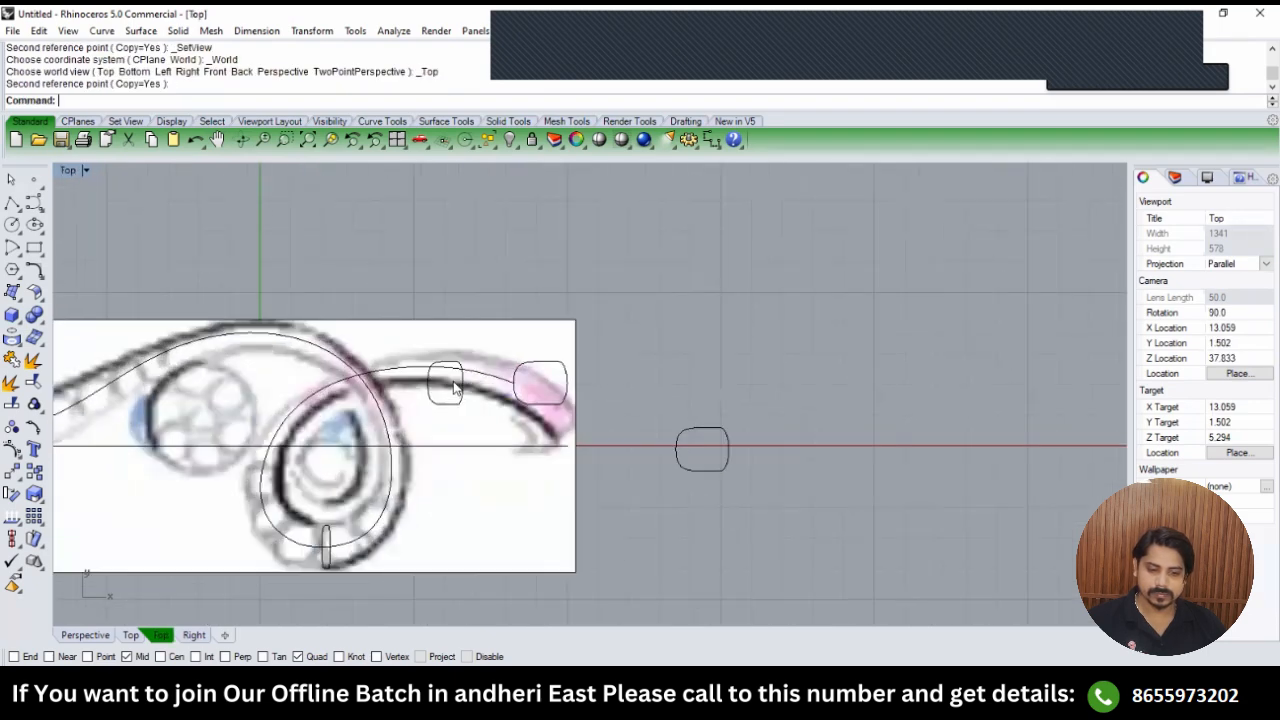
Rotate a copy of the new profile about 0 by about 14.8 degrees in the Front view, and delete the source profile.
left_click(470, 381)
key("Escape")
left_click(471, 382)
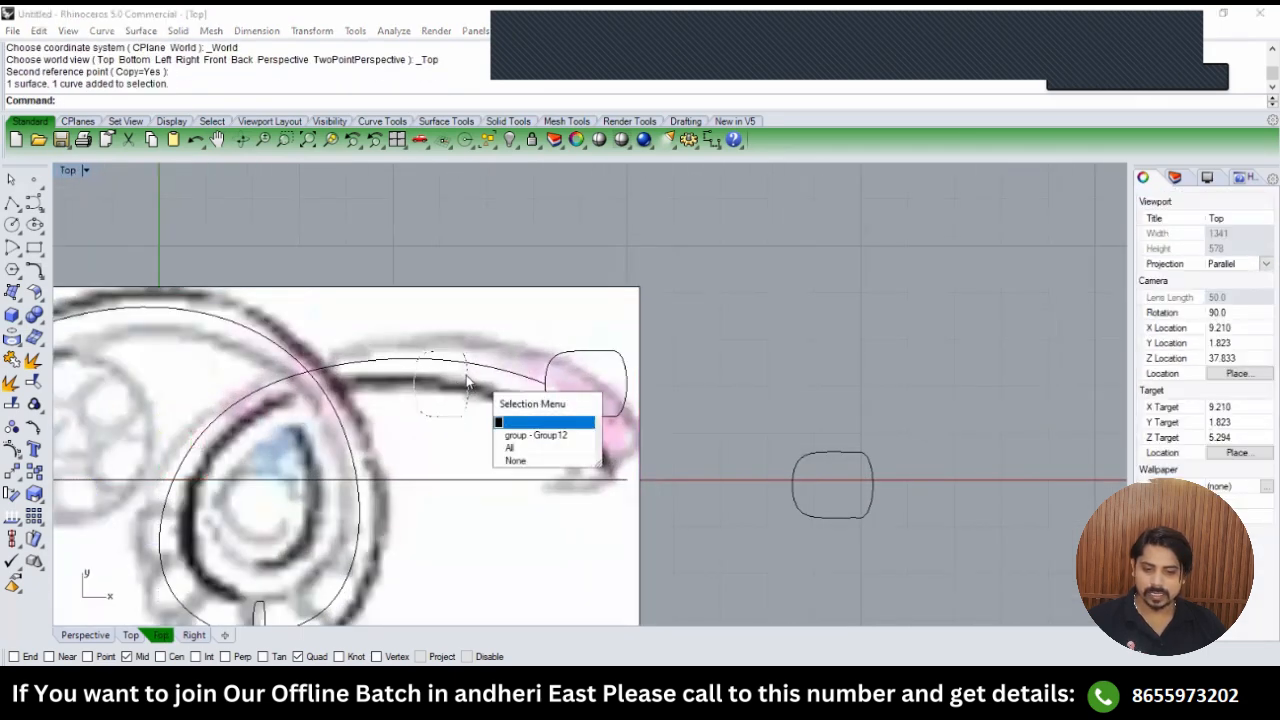
left_click(499, 422)
type("FRONT")
key("Return")
right_click_drag(448, 350, 454, 376)
type("r")
key("Return")
type("0")
key("Return")
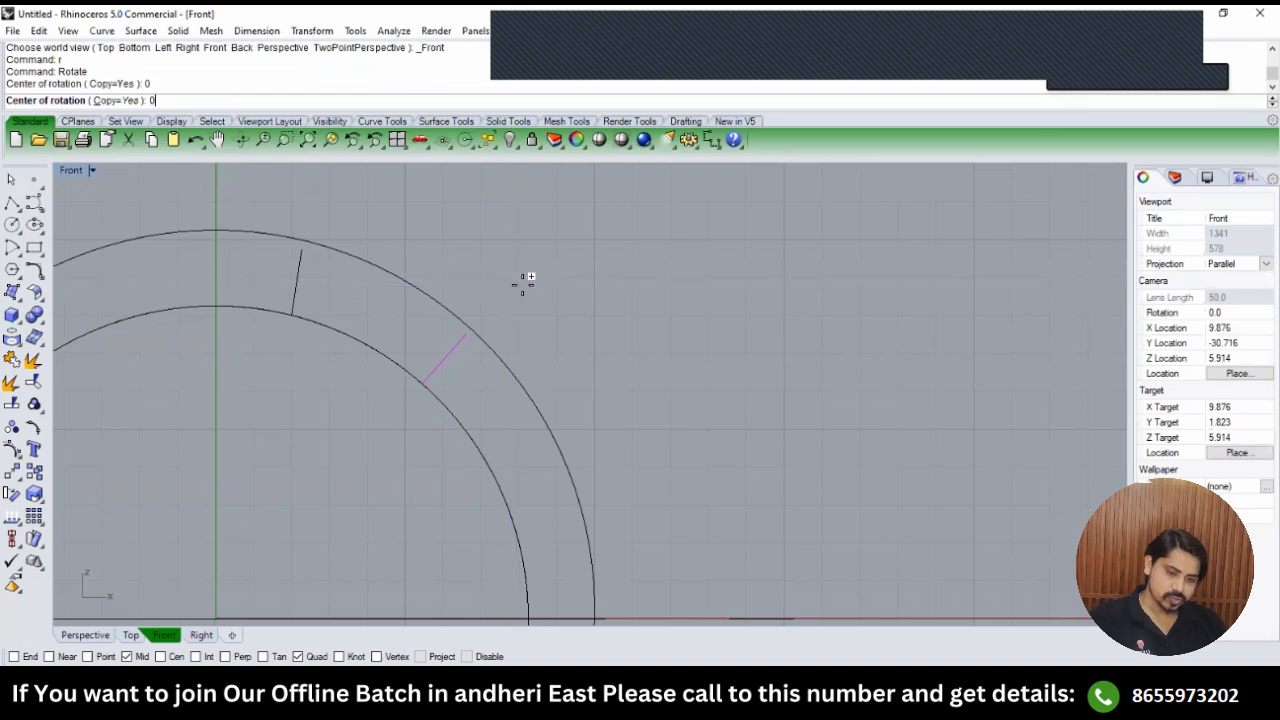
left_click(538, 294)
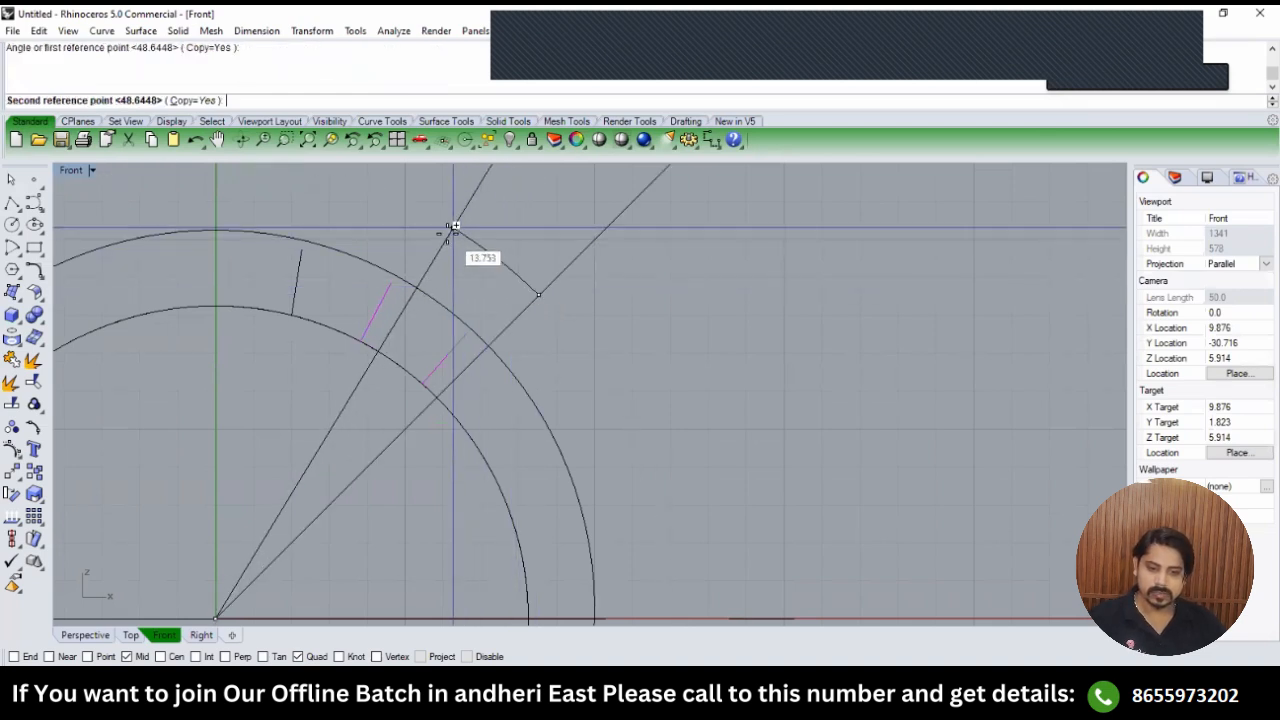
left_click(447, 222)
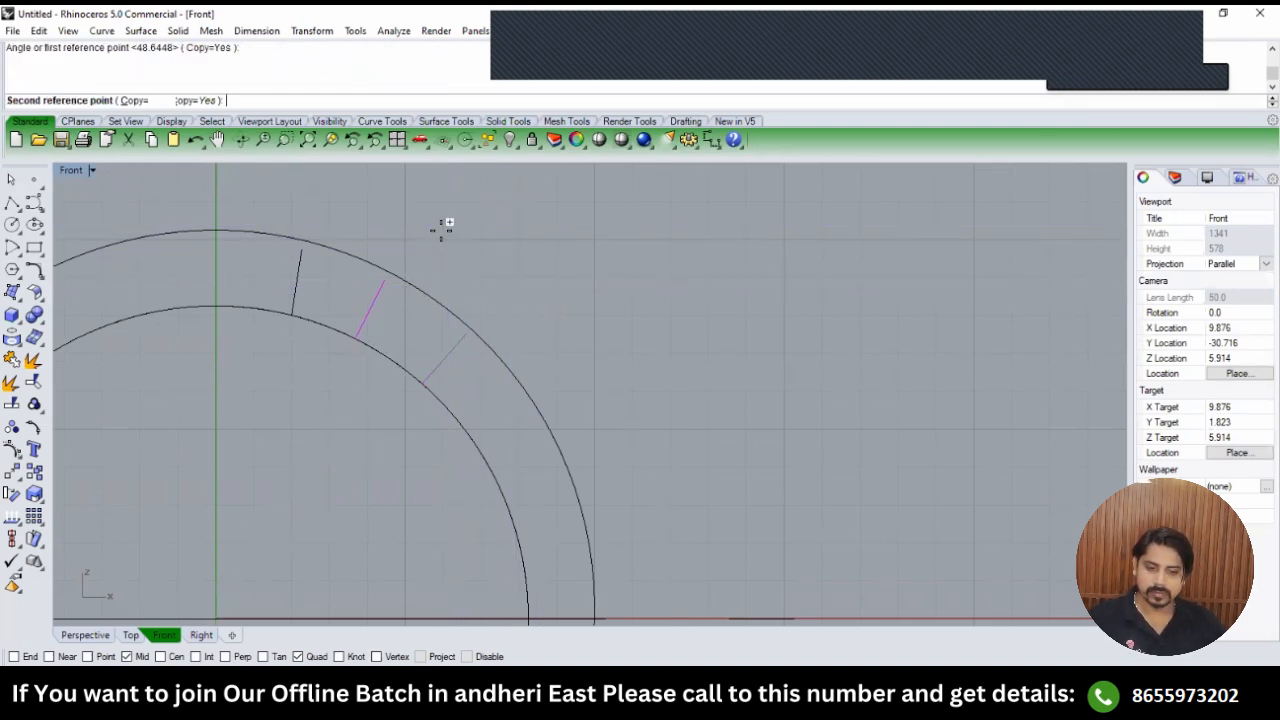
key("Return")
key("Delete")
In the Top view, move the rotated profile by its inner side onto the curve near the crossing using Near snap, and scale its height down.
type("top")
key("Return")
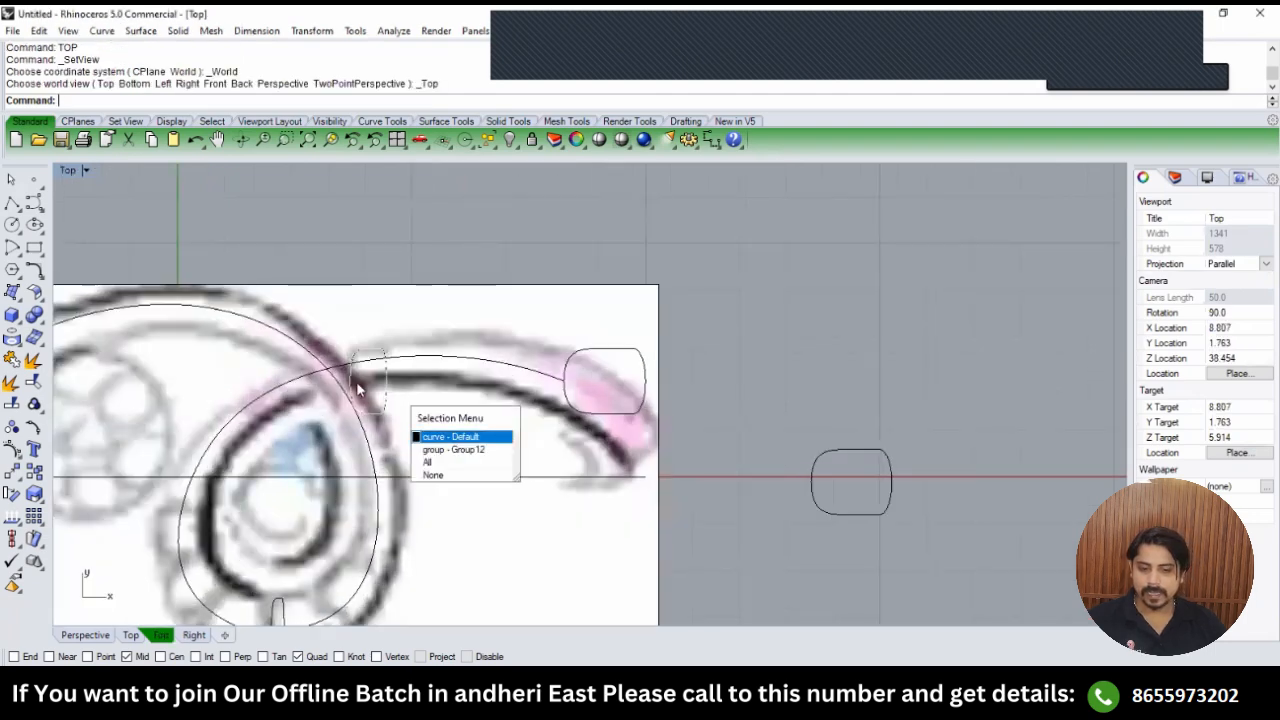
right_click(358, 390)
scroll(365, 385, "up", 8)
type("M")
key("Return")
left_click(342, 376)
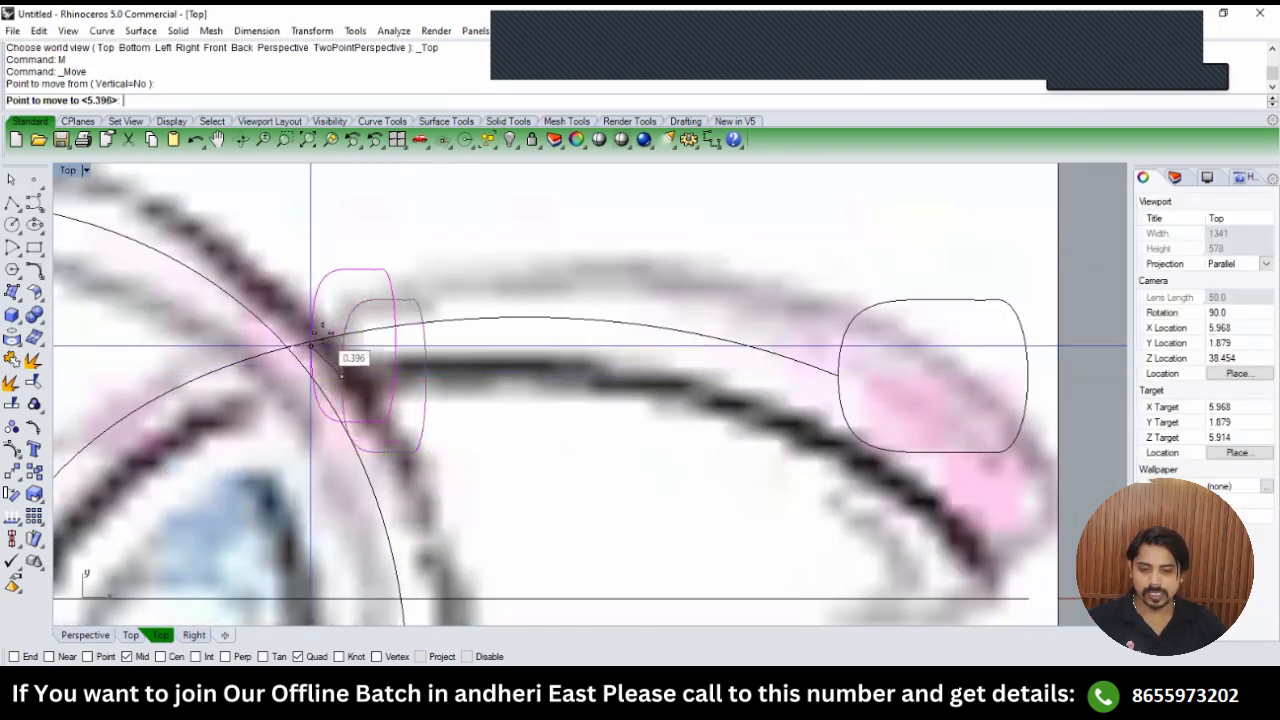
type("oon")
key("Return")
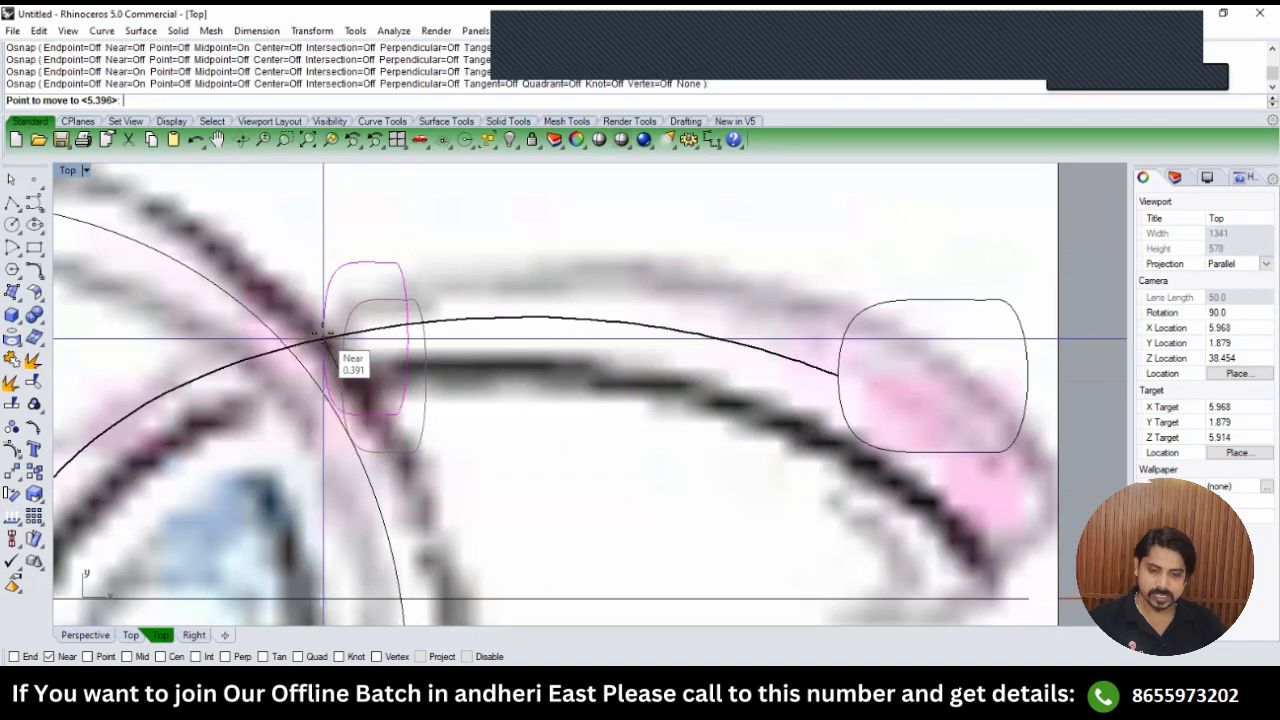
left_click(324, 339)
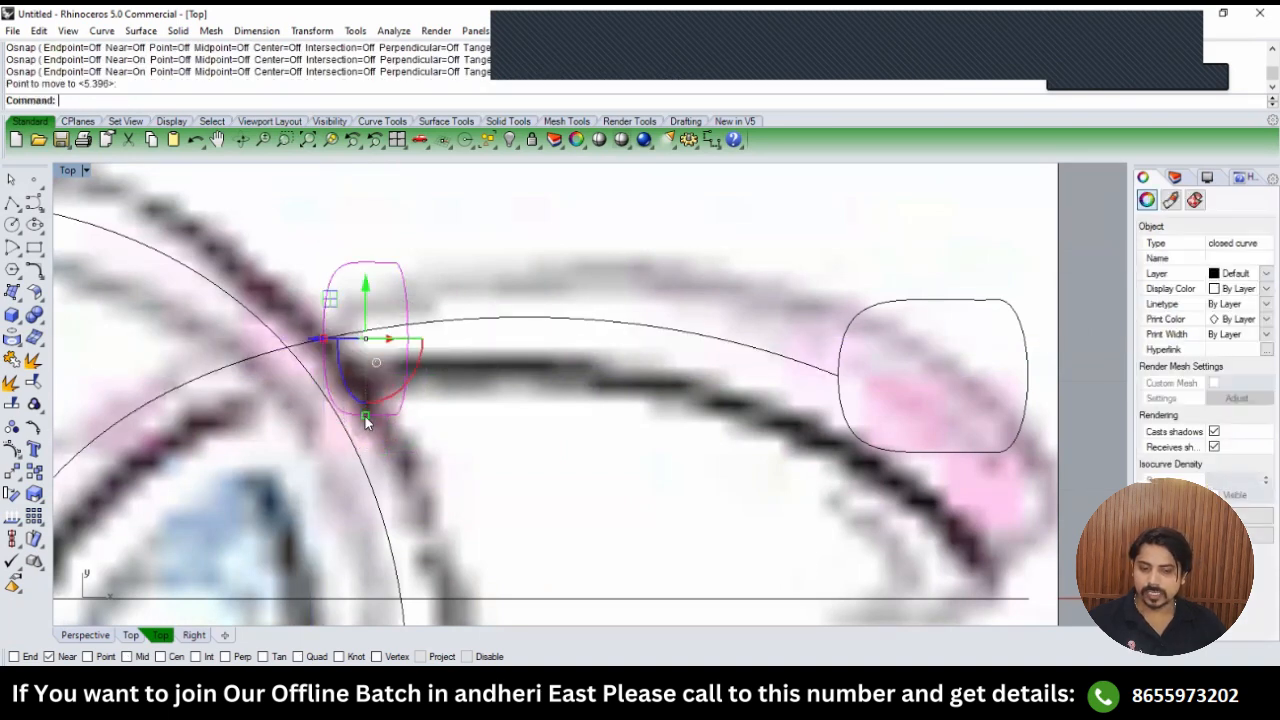
left_click_drag(365, 416, 363, 393)
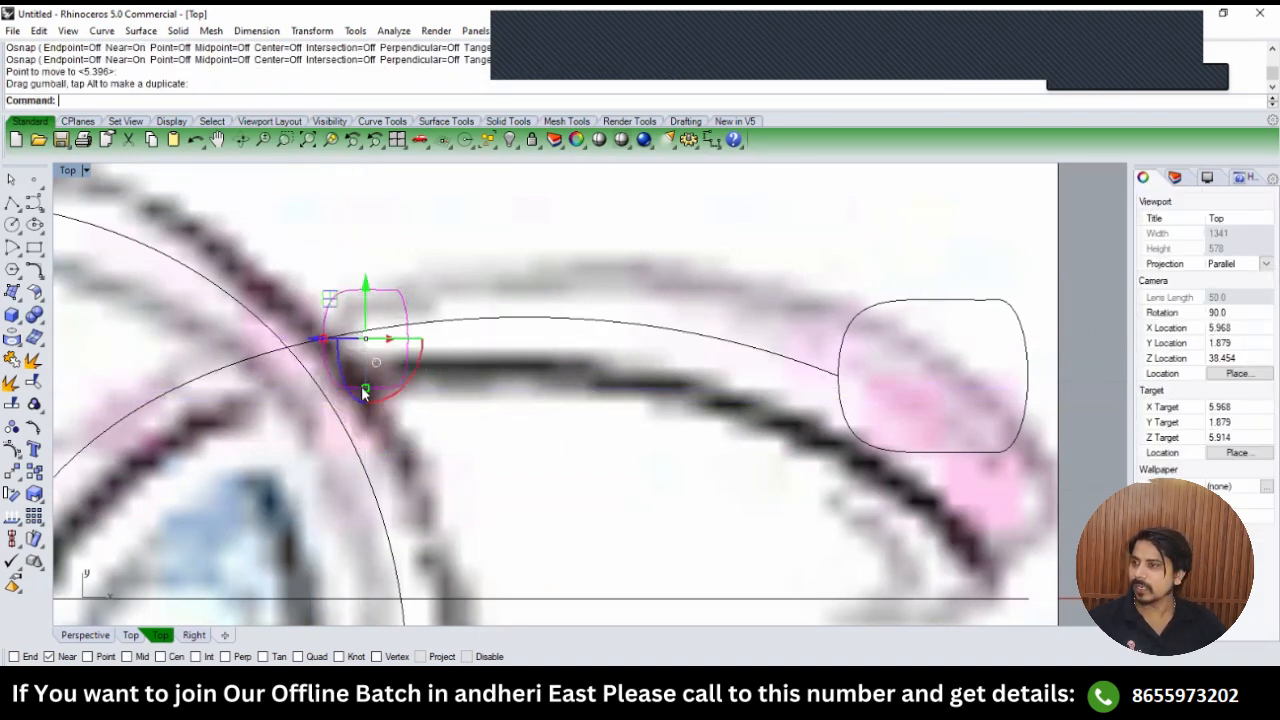
scroll(365, 390, "down", 10)
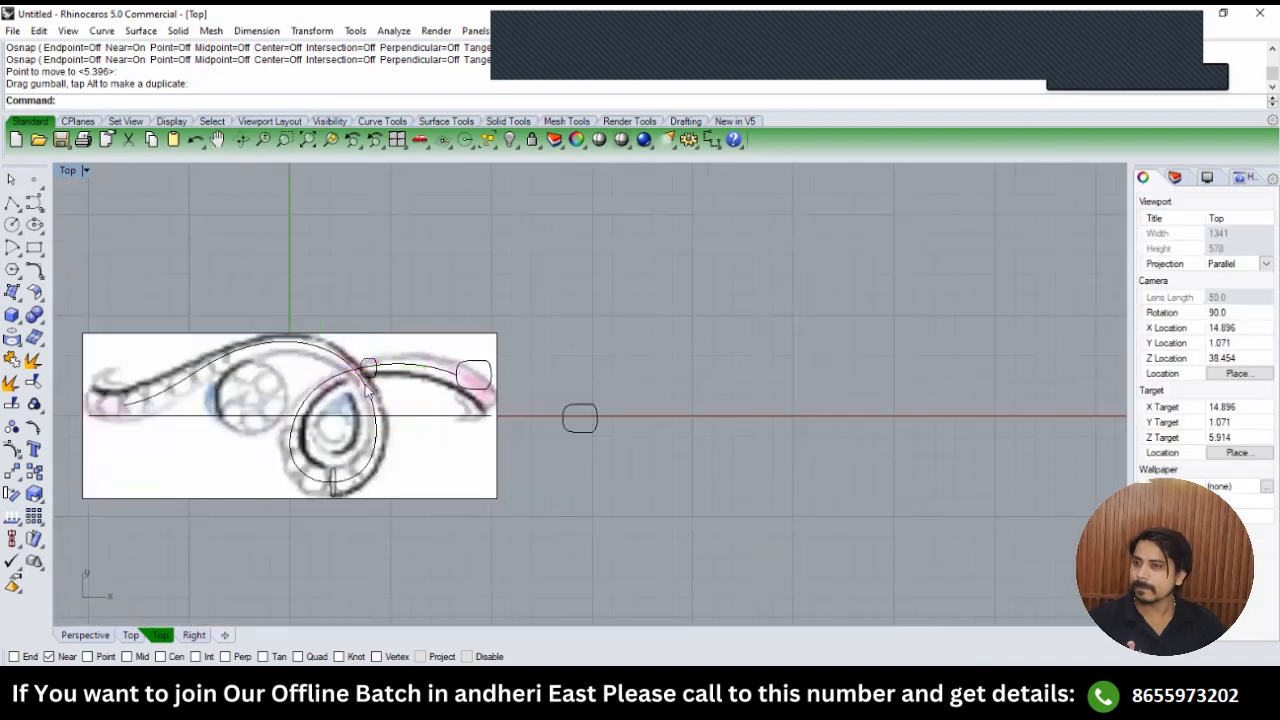
scroll(440, 380, "up", 4)
left_click(466, 383)
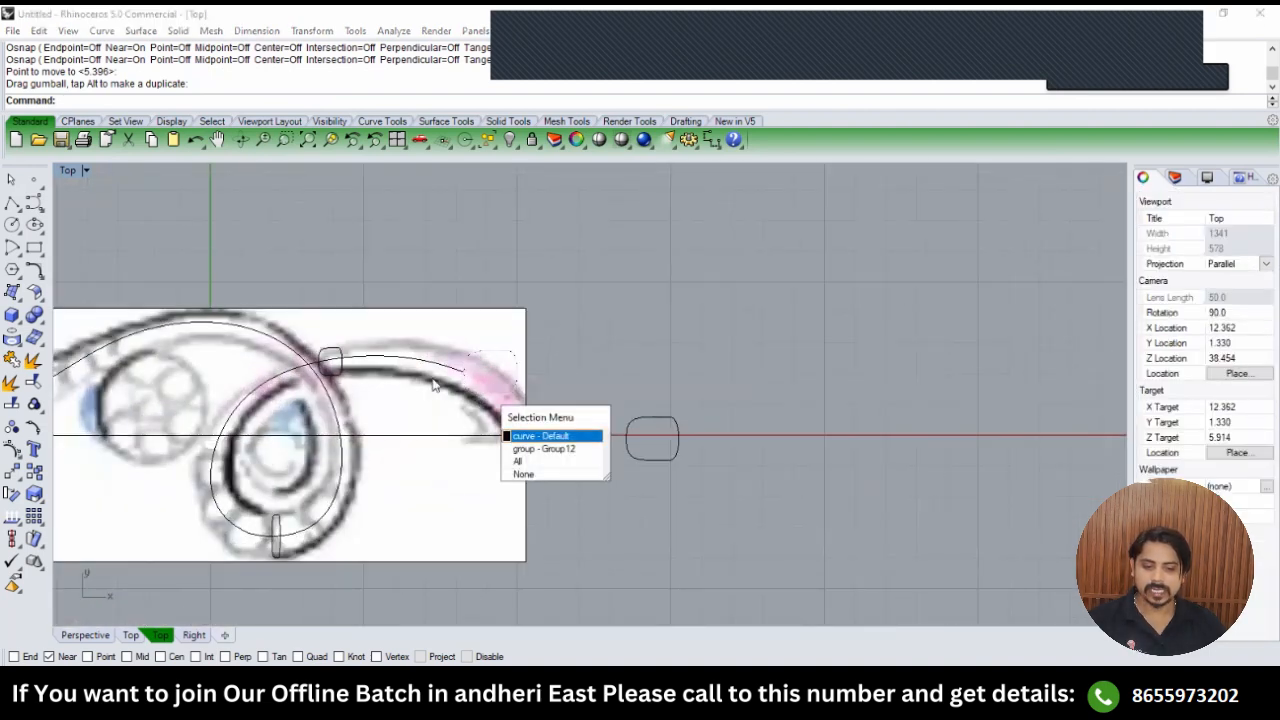
left_click(434, 382)
left_click(409, 361, "shift")
left_click(450, 403)
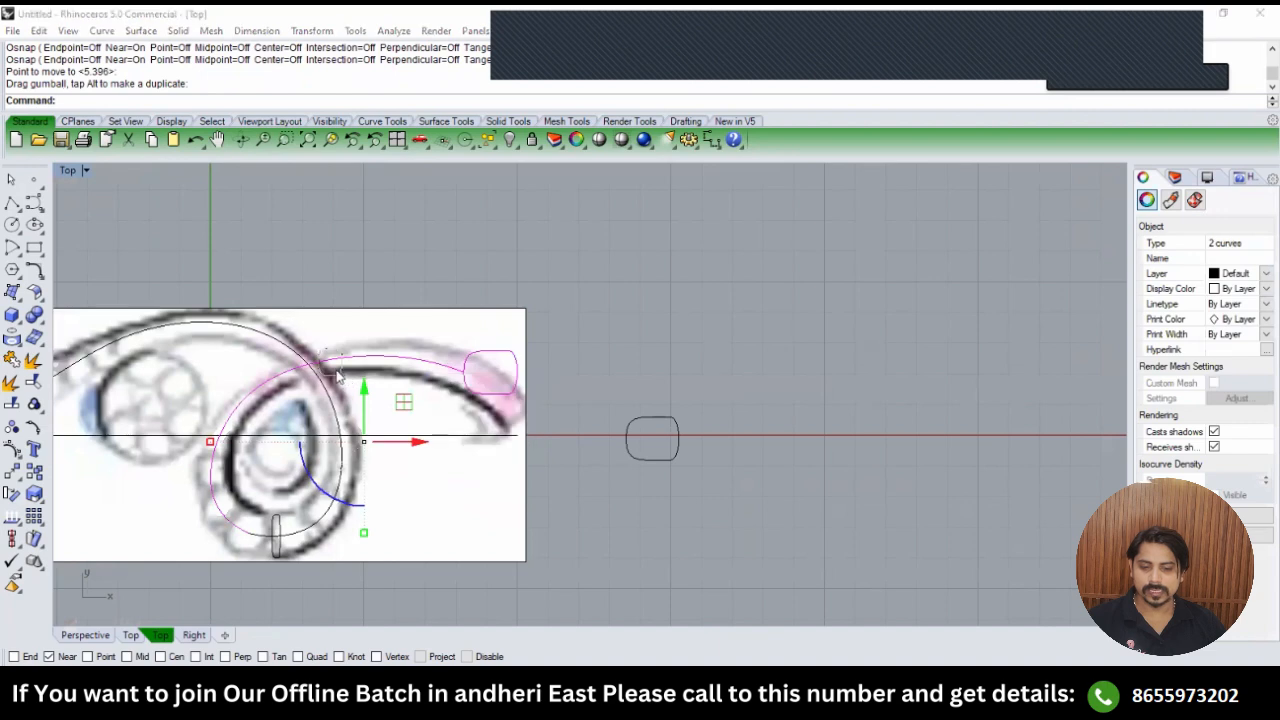
left_click(337, 371, "shift")
left_click(385, 413)
left_click(274, 548)
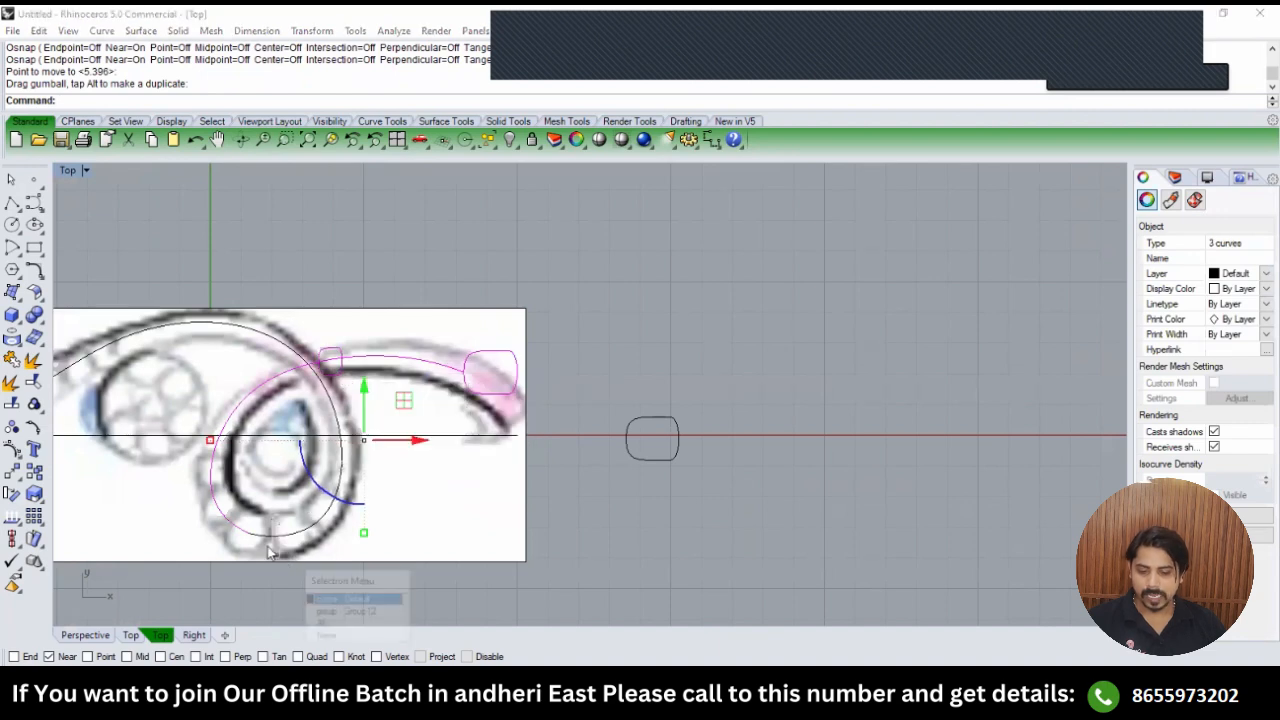
scroll(262, 545, "up", 3)
key("Escape")
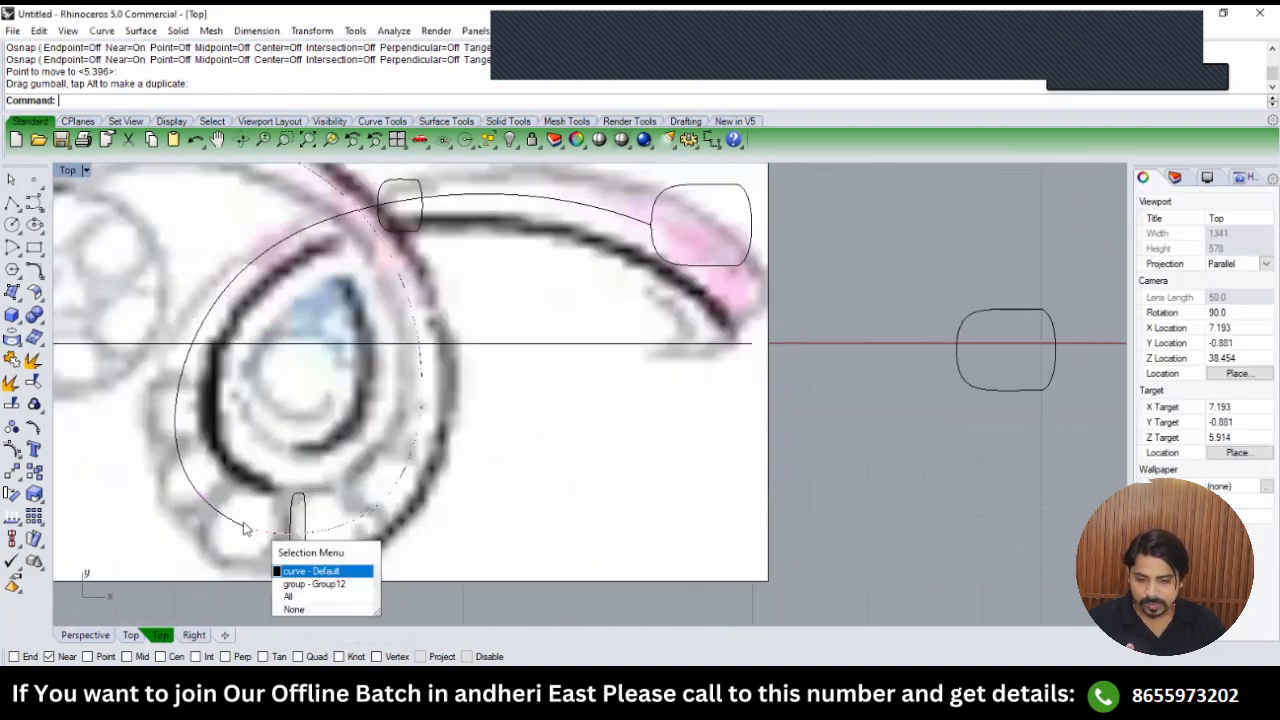
left_click(244, 526)
key("Escape")
Move the thin profile at the loop's bottom onto the end of the traced curve, with End snap turned on.
left_click(290, 545)
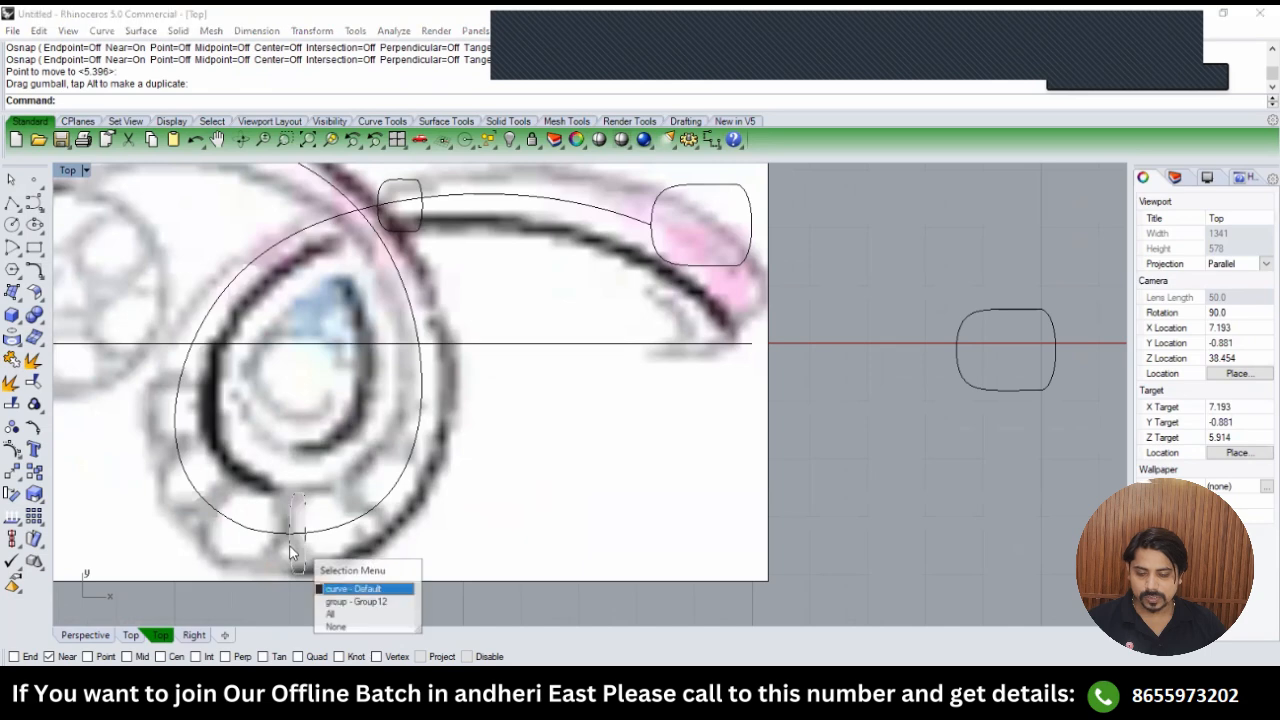
key("Return")
scroll(290, 541, "up", 2)
type("m")
key("Return")
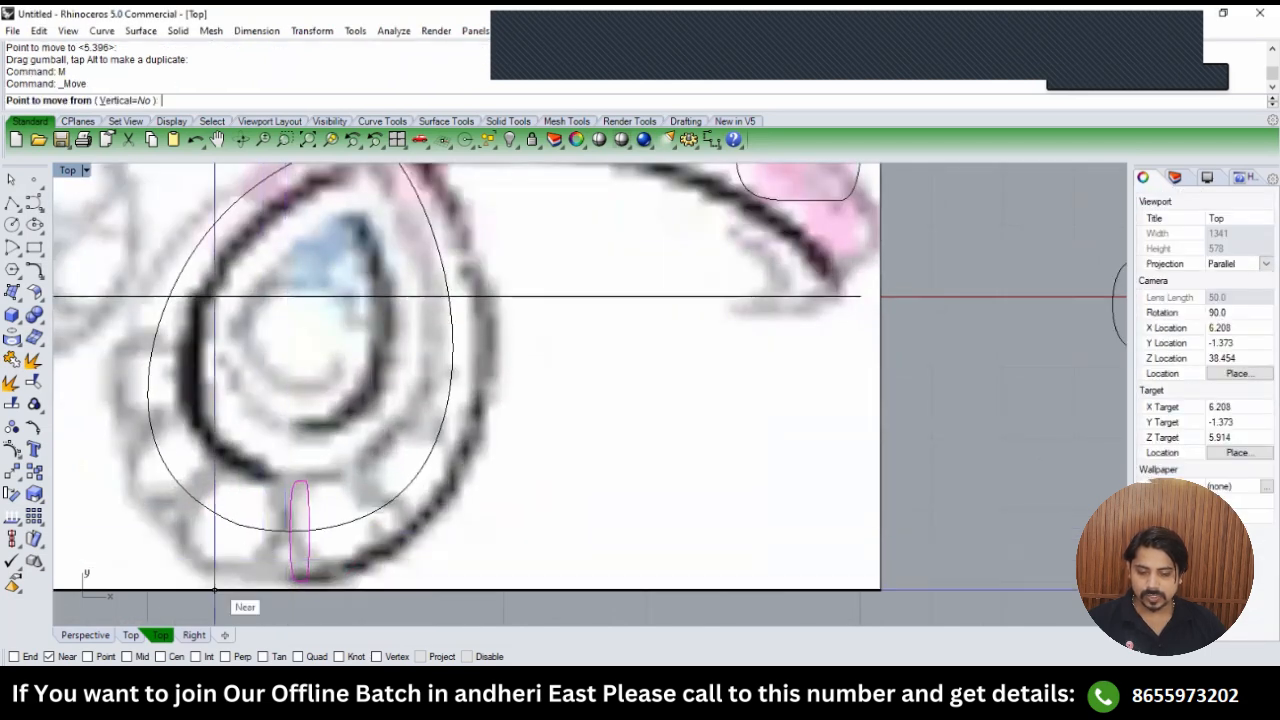
left_click(290, 528)
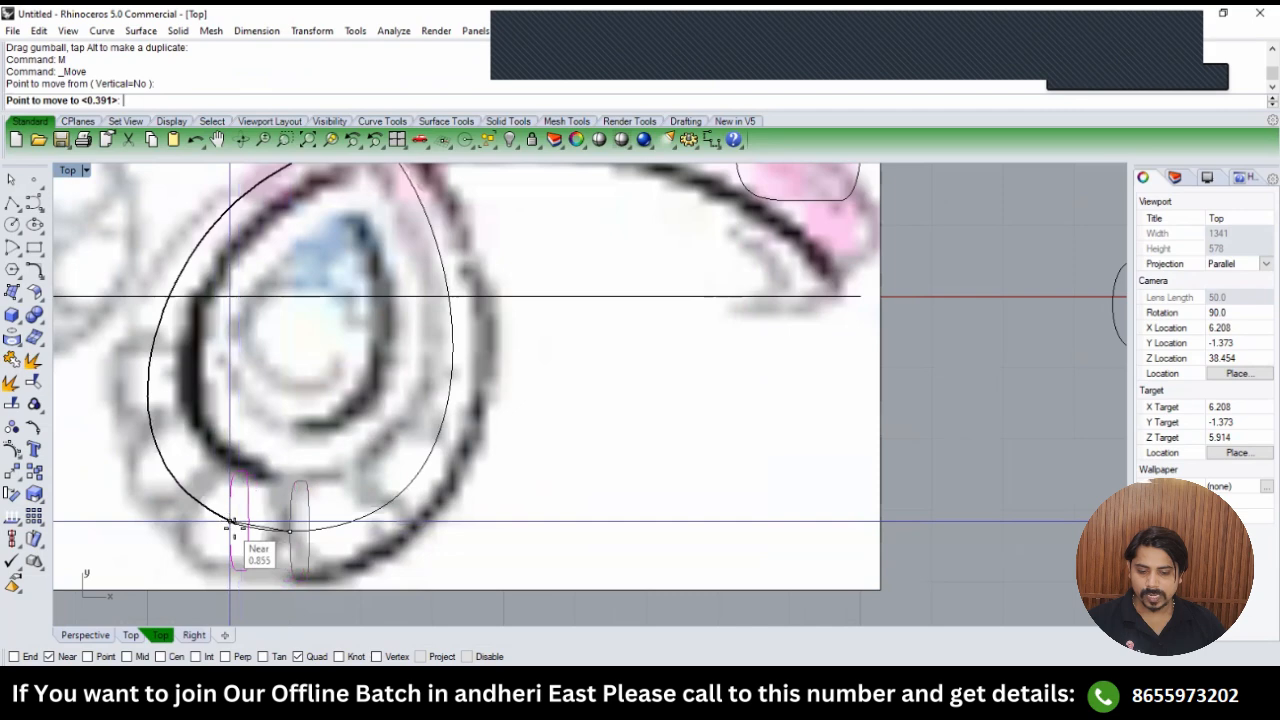
left_click(14, 656)
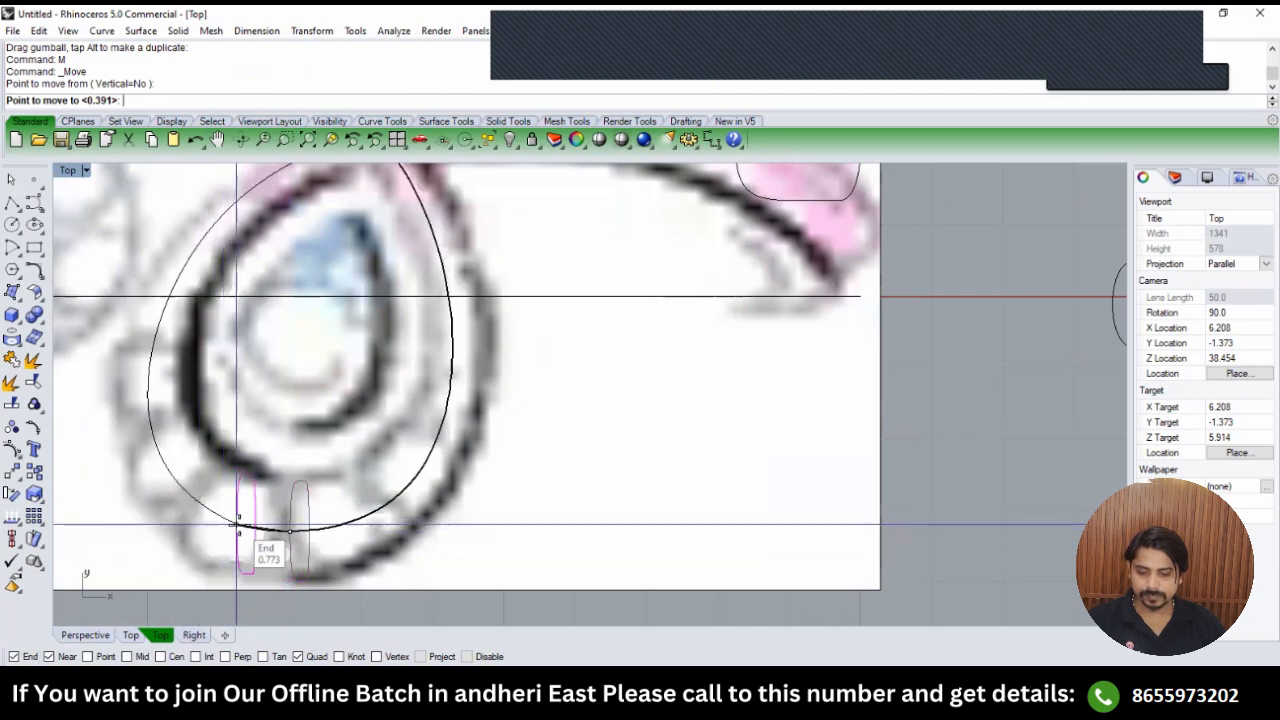
left_click(238, 521)
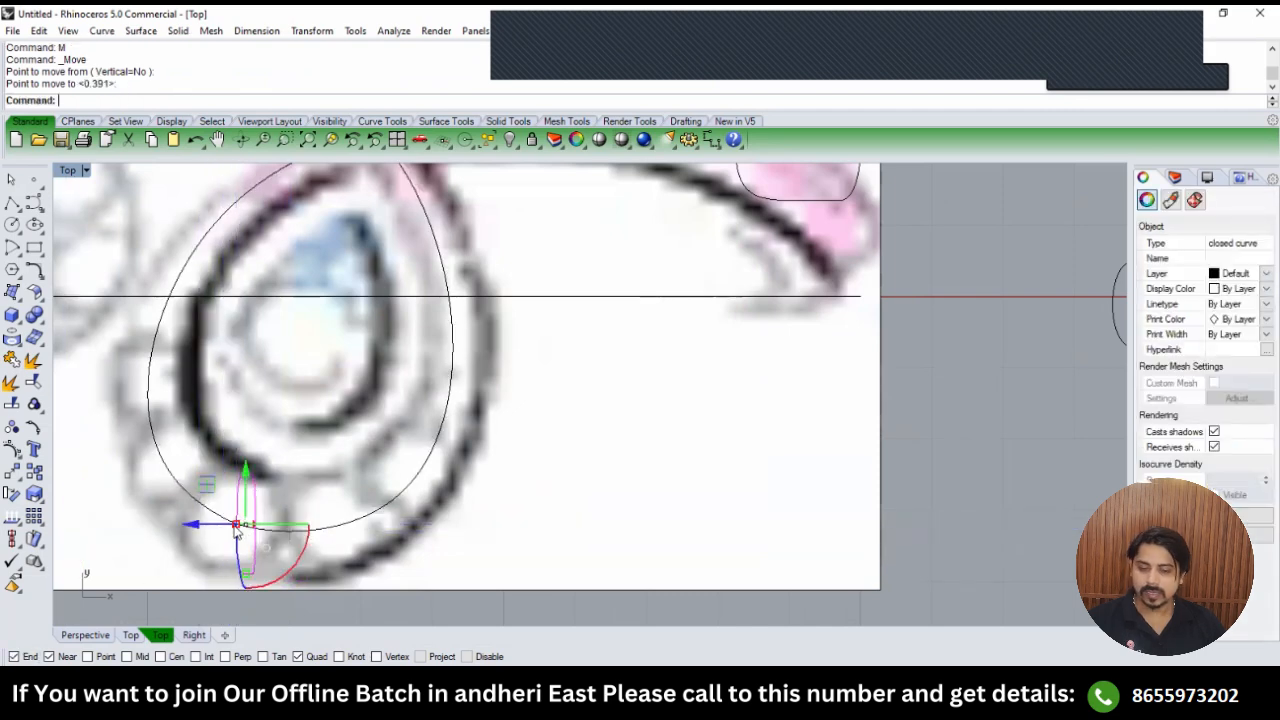
Rotate a copy of the thin profile about the curve's end so it tilts across the curve, and delete the untilted original.
type("r")
key("Return")
left_click(238, 523)
scroll(300, 429, "up", 2)
left_click(316, 437)
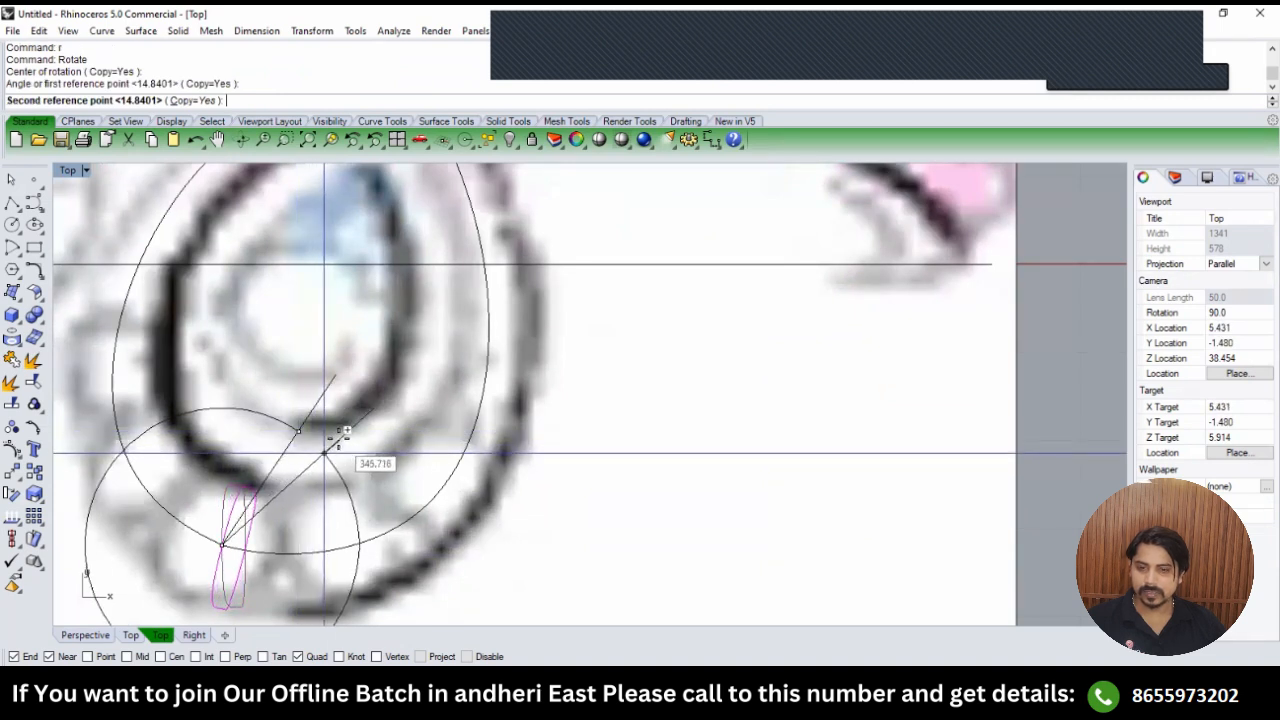
type("c")
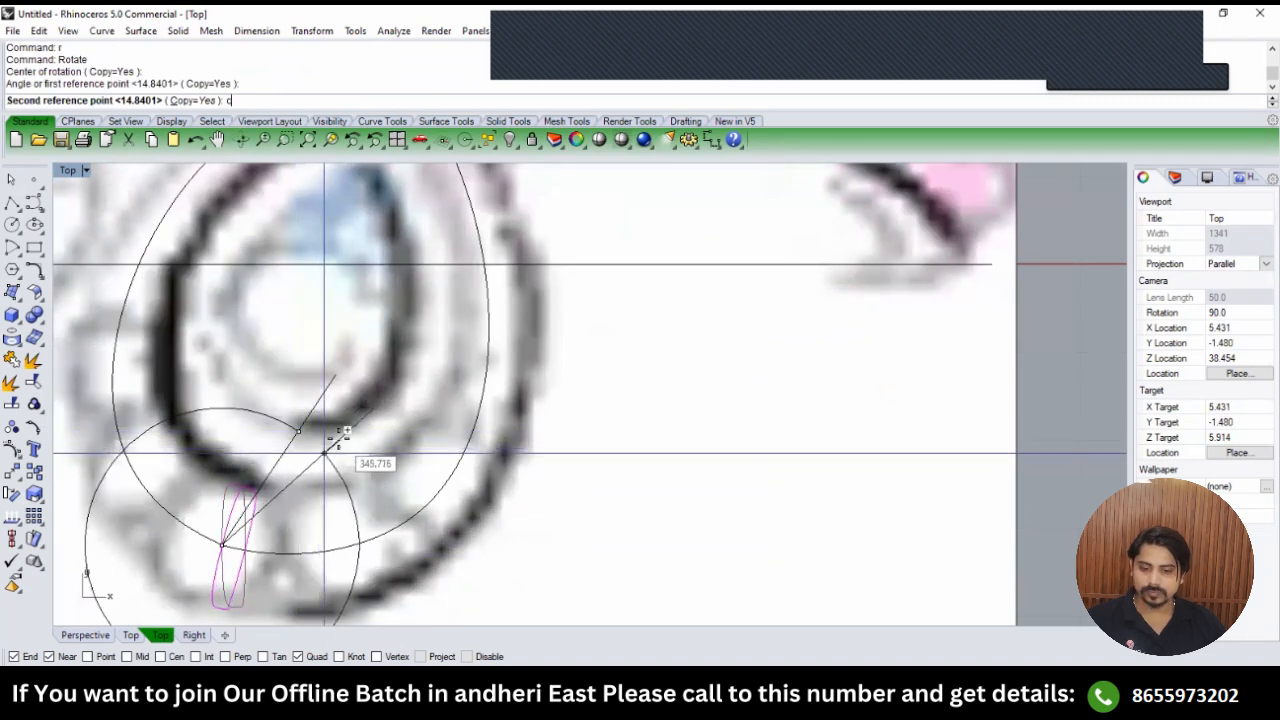
key("Return")
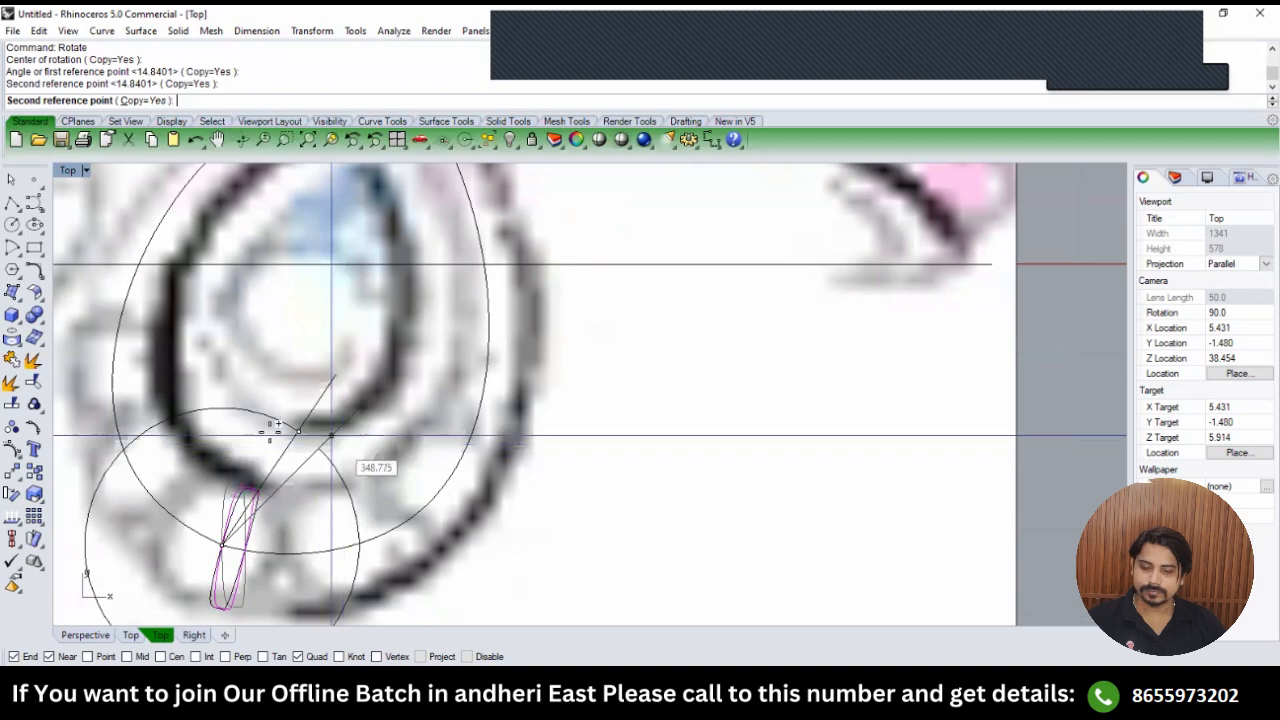
scroll(266, 430, "down", 2)
key("Return")
key("Delete")
Sweep the tilted thin profile, the crossing profile and the end profile along the loop curve with Sweep1, keeping the default seam points.
left_click(255, 494)
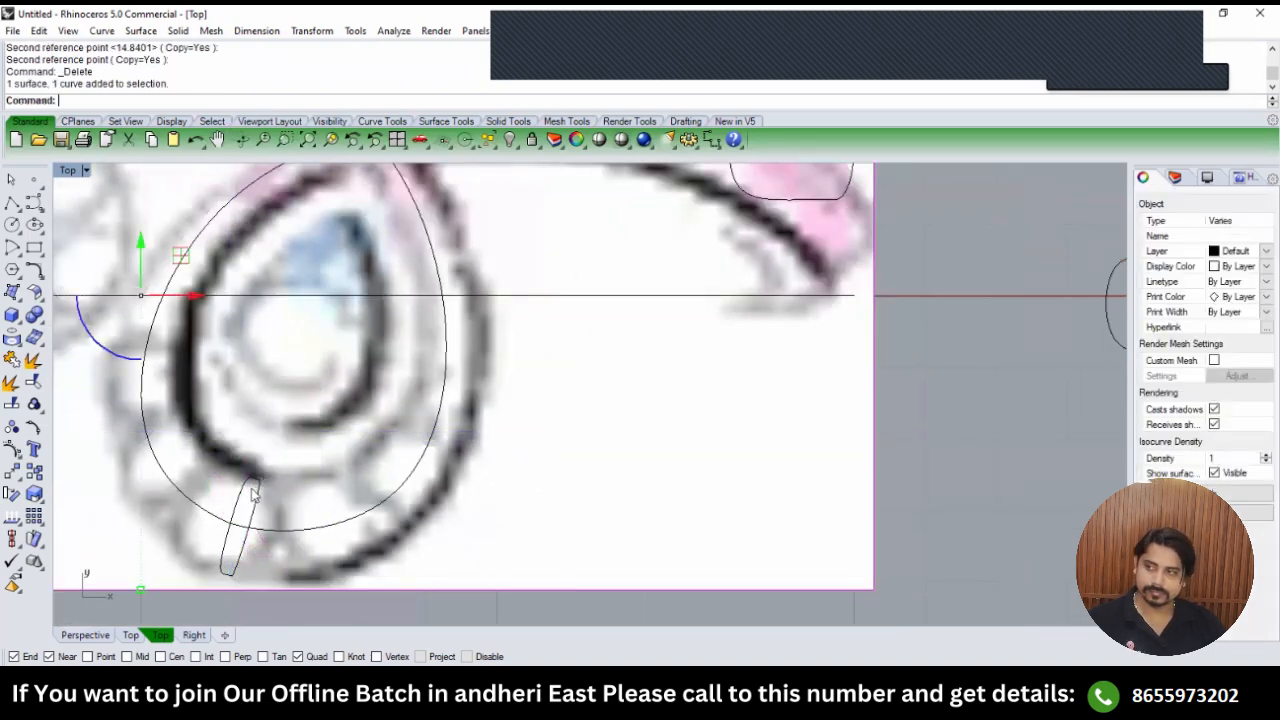
left_click(256, 488)
key("Escape")
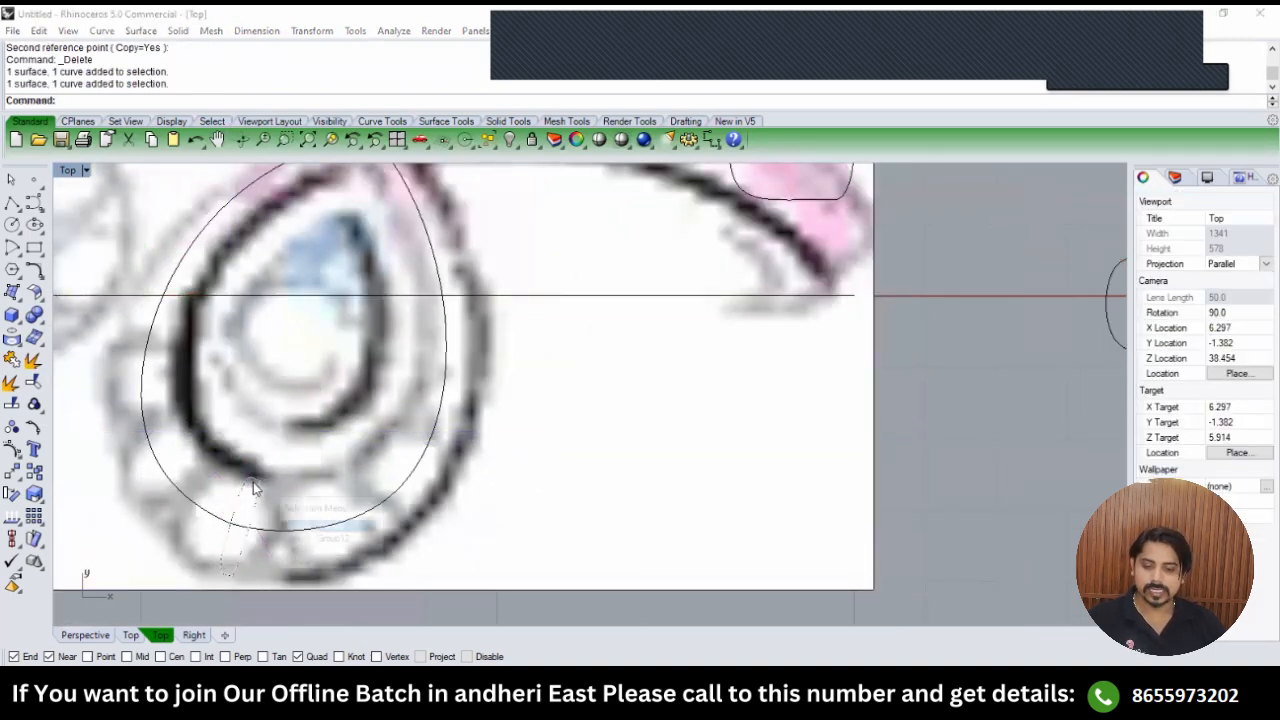
left_click(253, 484)
key("Return")
left_click(170, 489)
key("Return")
scroll(319, 390, "down", 3)
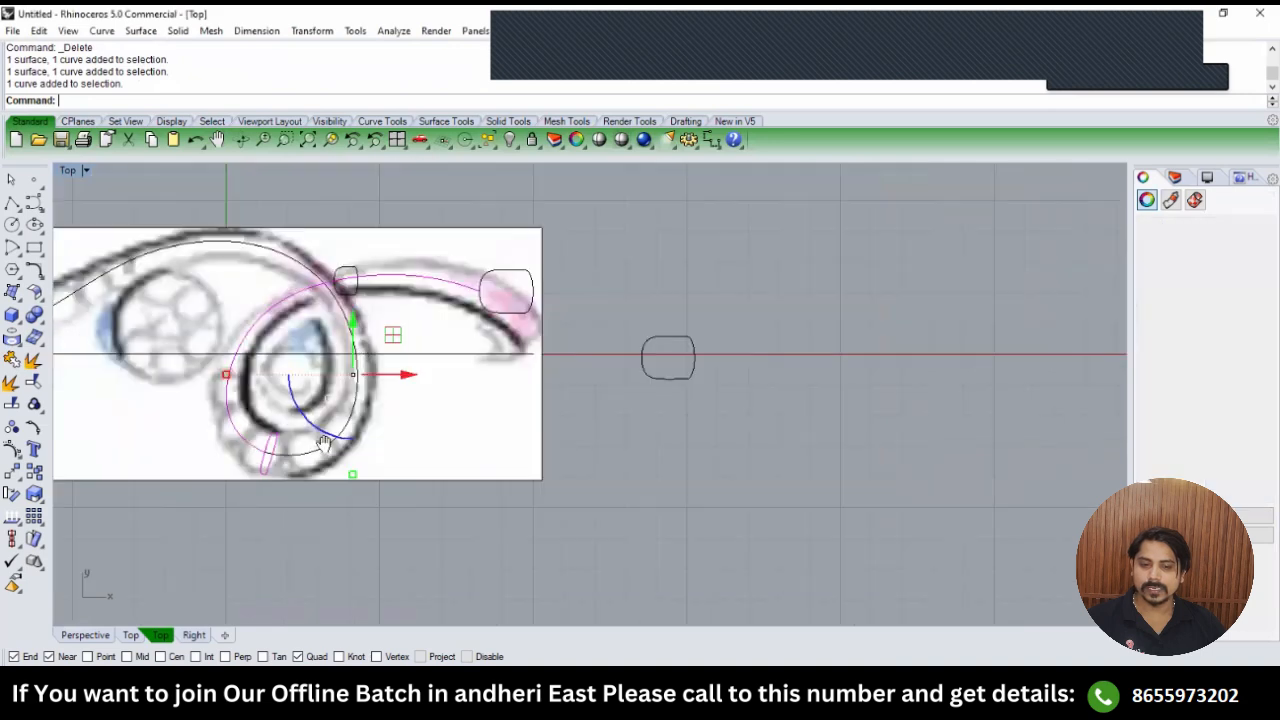
left_click(310, 380)
key("Return")
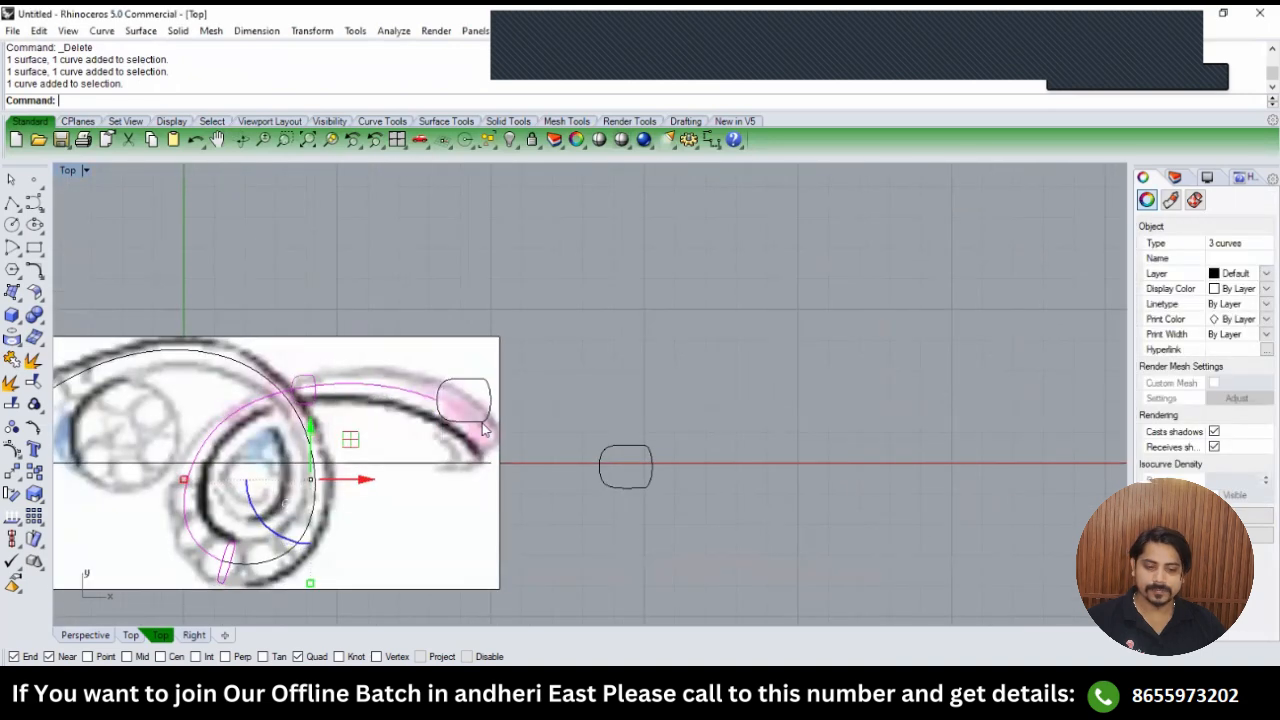
left_click(480, 428)
key("Return")
type("S1")
key("Return")
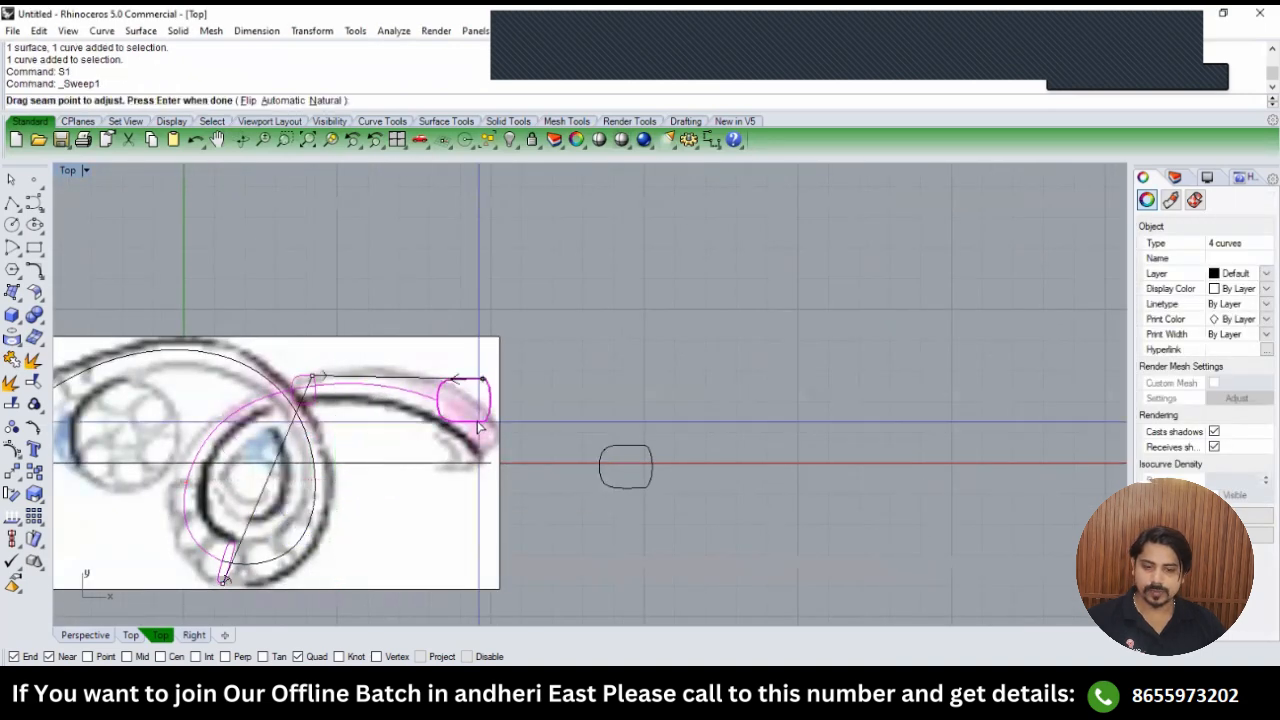
key("Return")
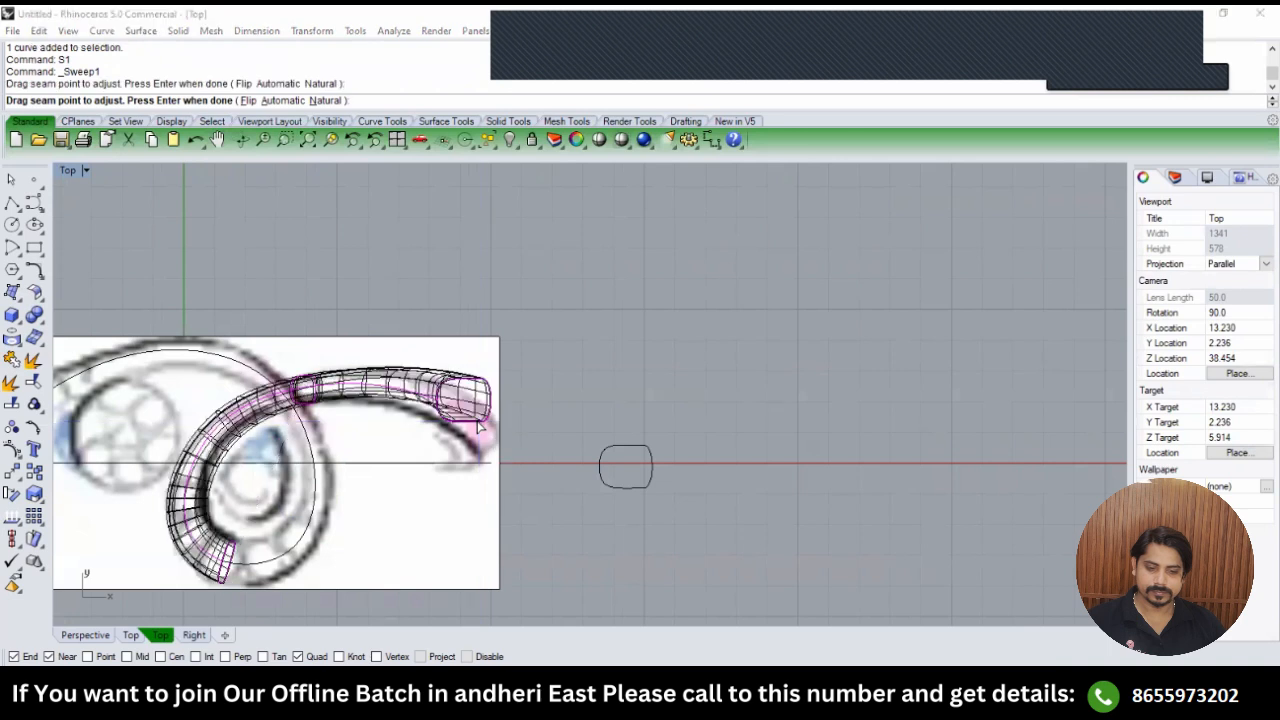
key("Return")
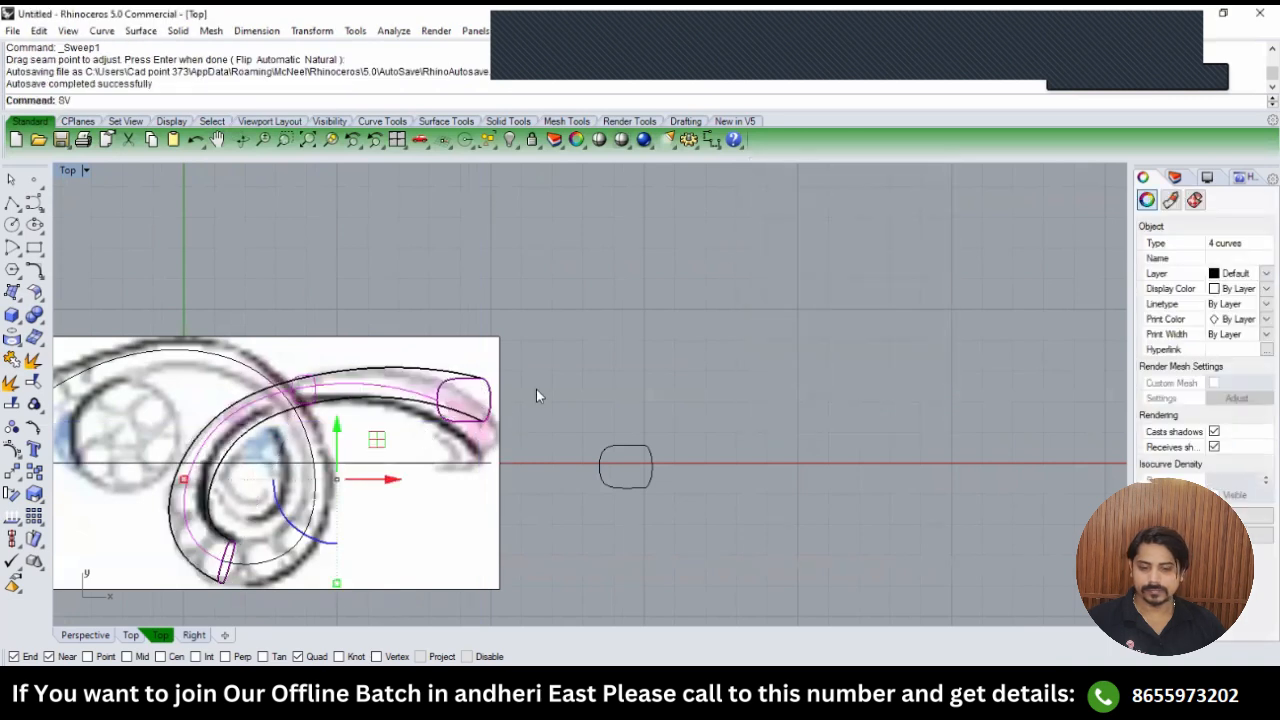
Switch to the Perspective view and undo the last Sweep1 of the loop band.
key("Escape")
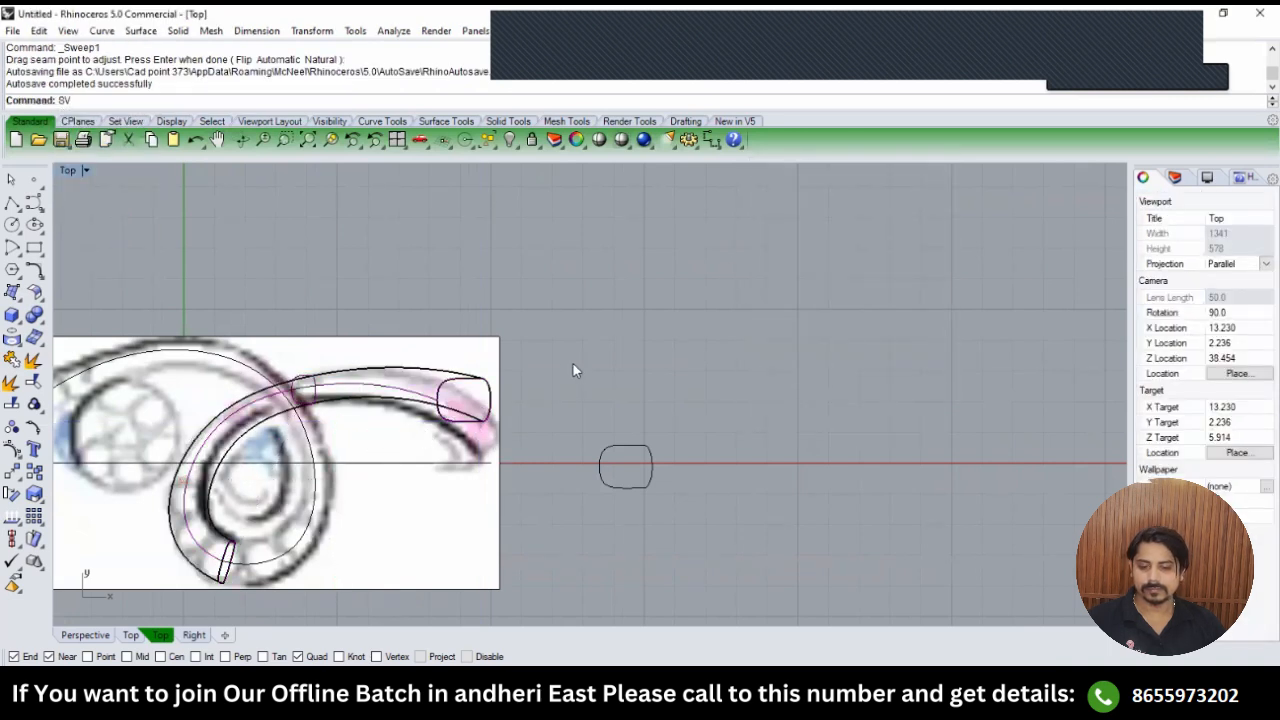
type("SV")
key("Return")
type("PERSPECTIVE")
key("Return")
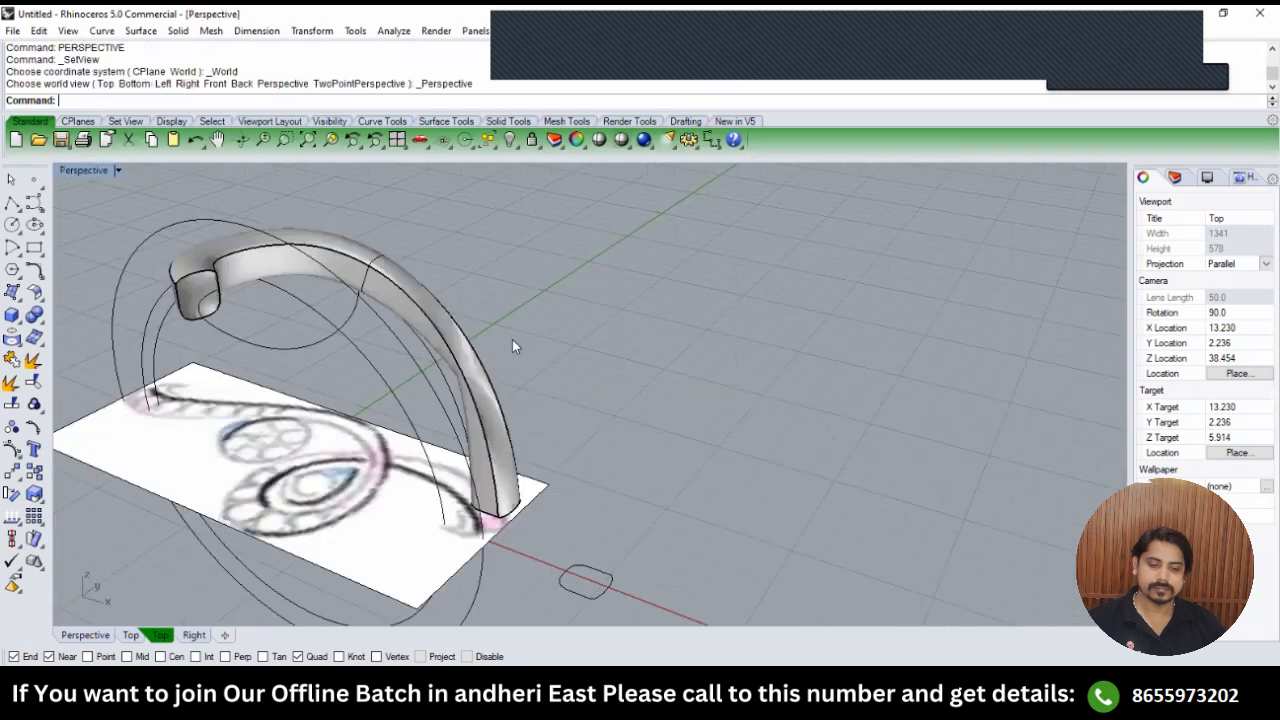
key("ctrl+z")
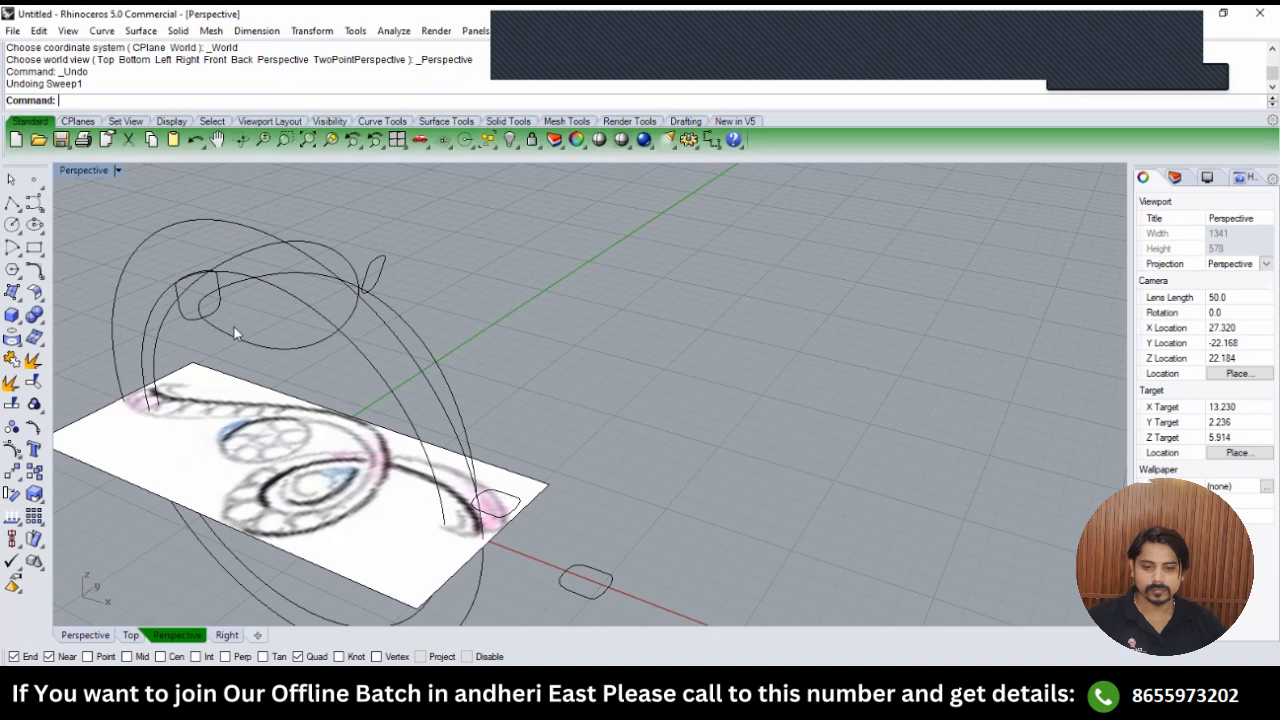
Try sweeping the loop-end, crossing and large end profiles together along the loop curve with Sweep1, and undo the result.
scroll(219, 281, "up", 3)
left_click(219, 281)
left_click(235, 262, "shift")
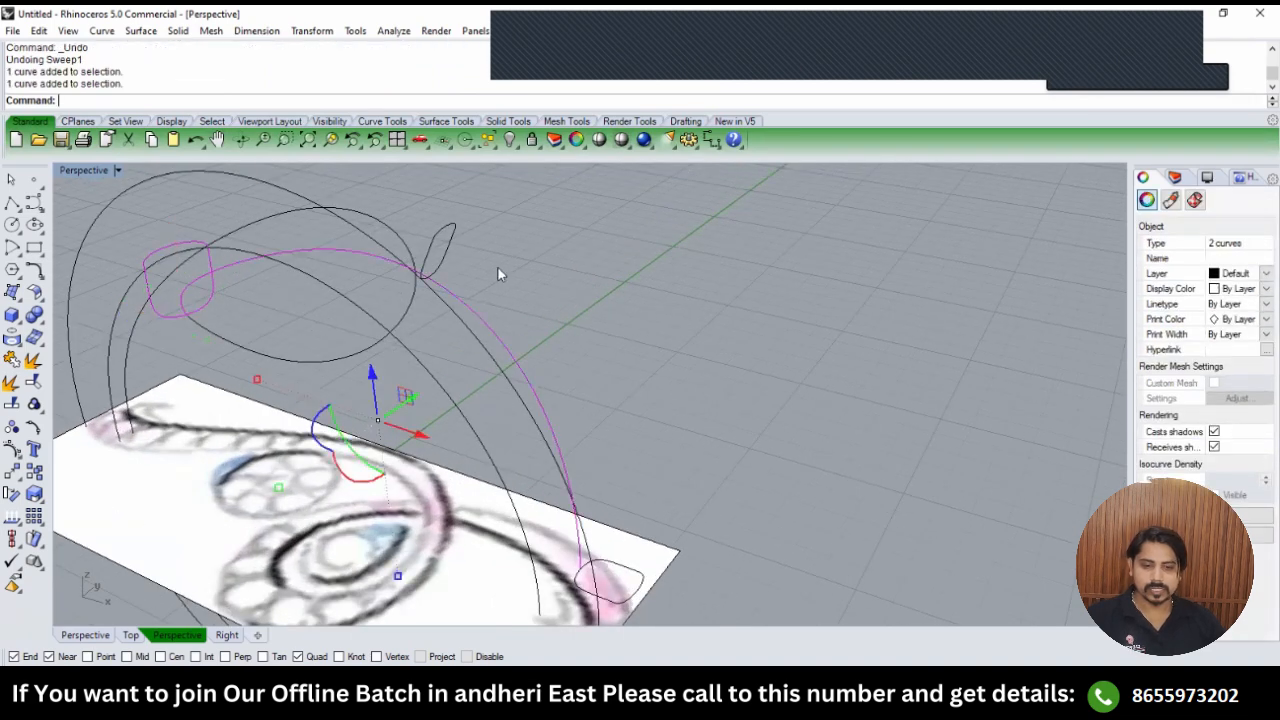
left_click(432, 250, "shift")
scroll(445, 261, "down", 3)
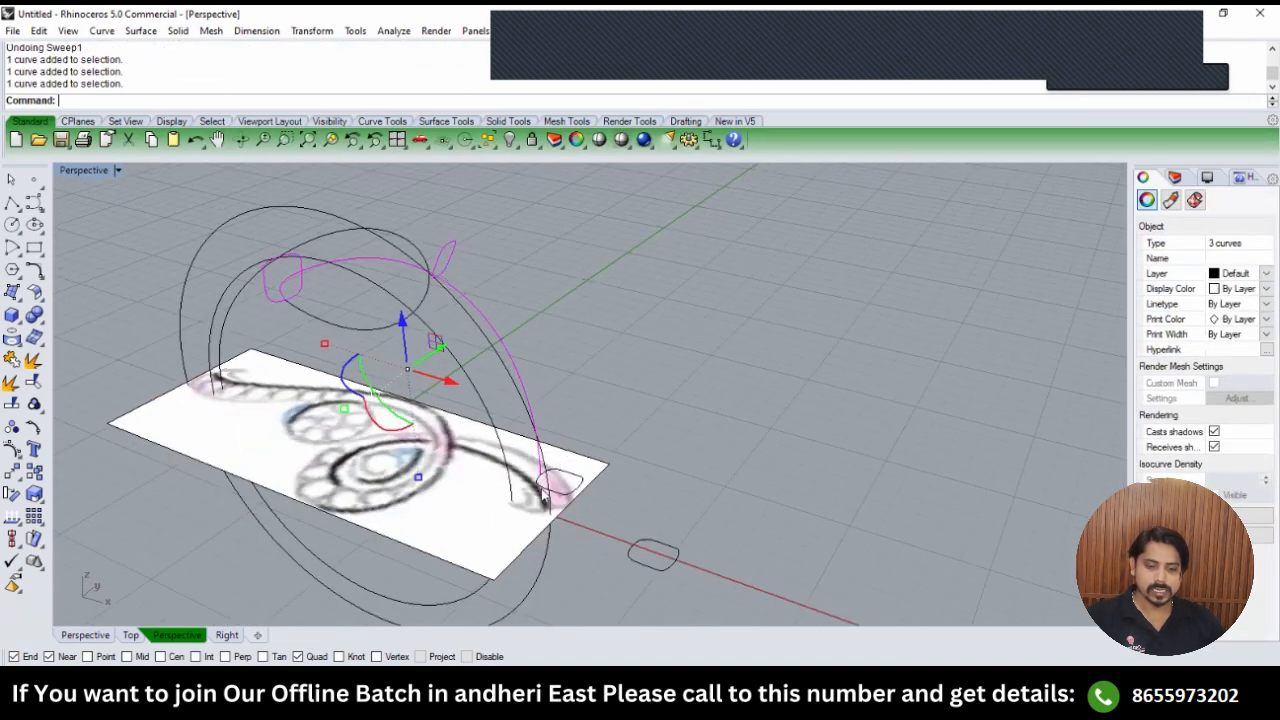
left_click(543, 490)
type("S1")
key("Return")
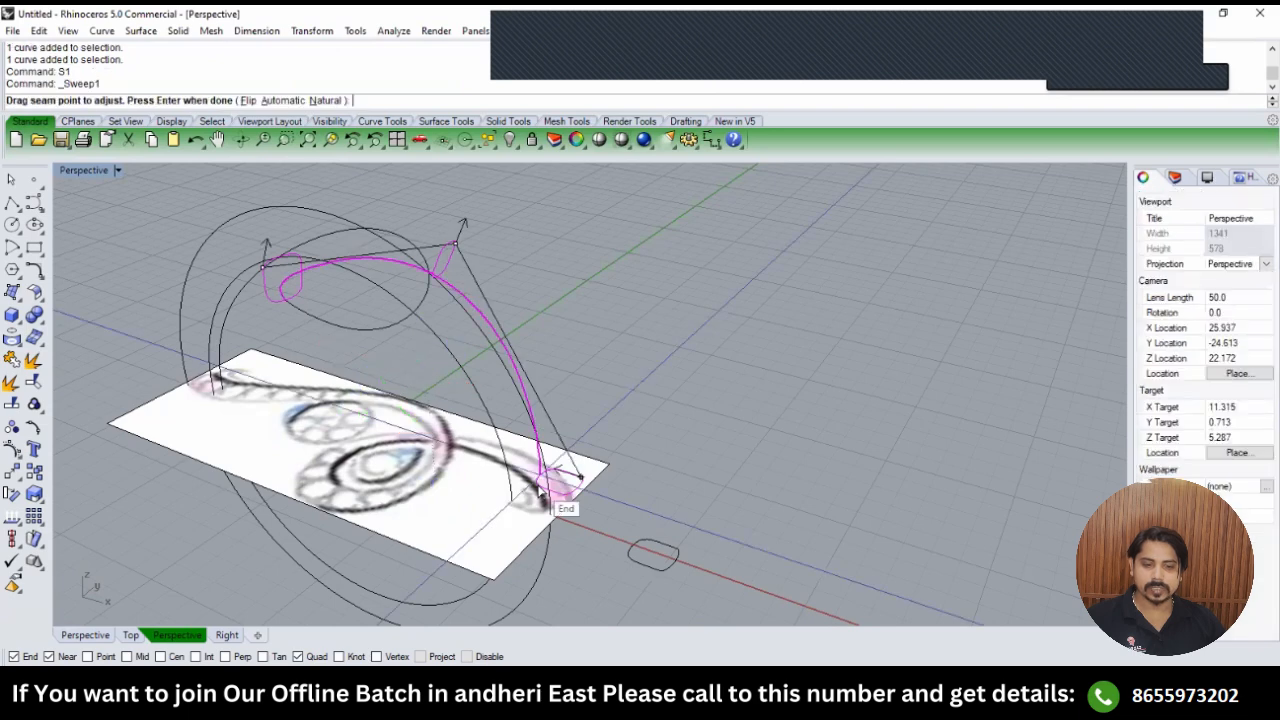
right_click_drag(548, 459, 592, 471)
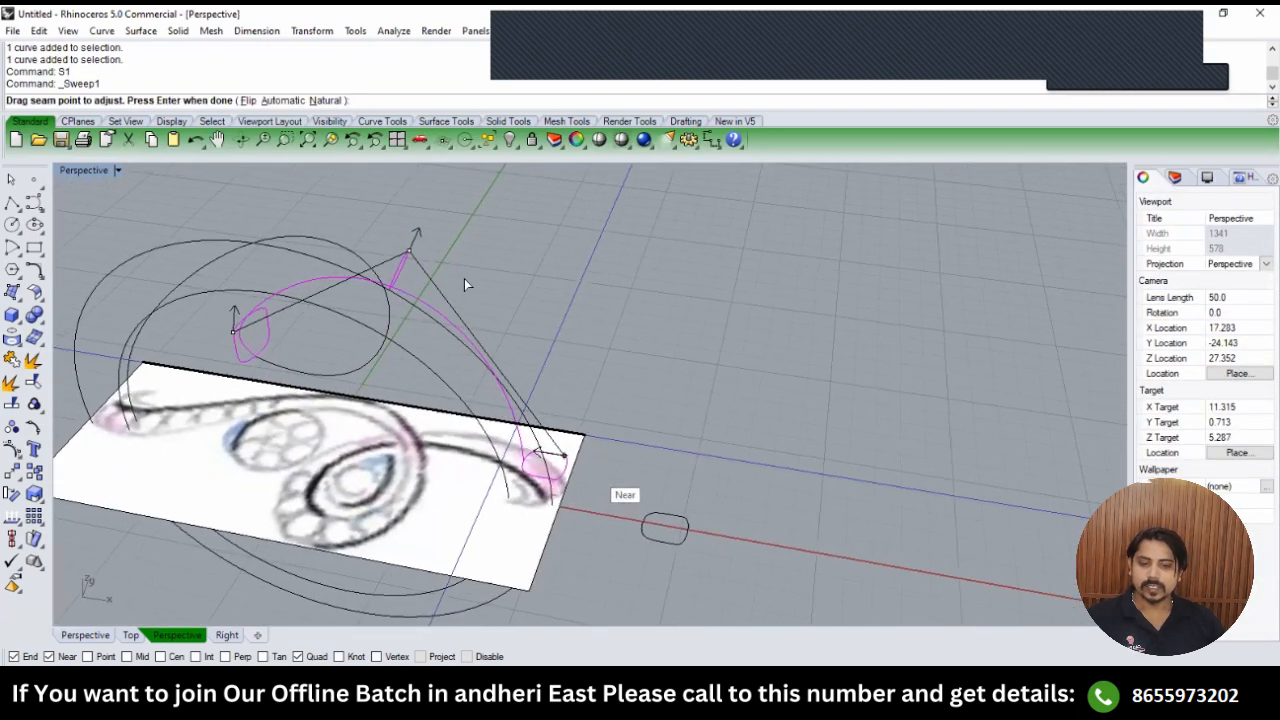
scroll(411, 251, "up", 2)
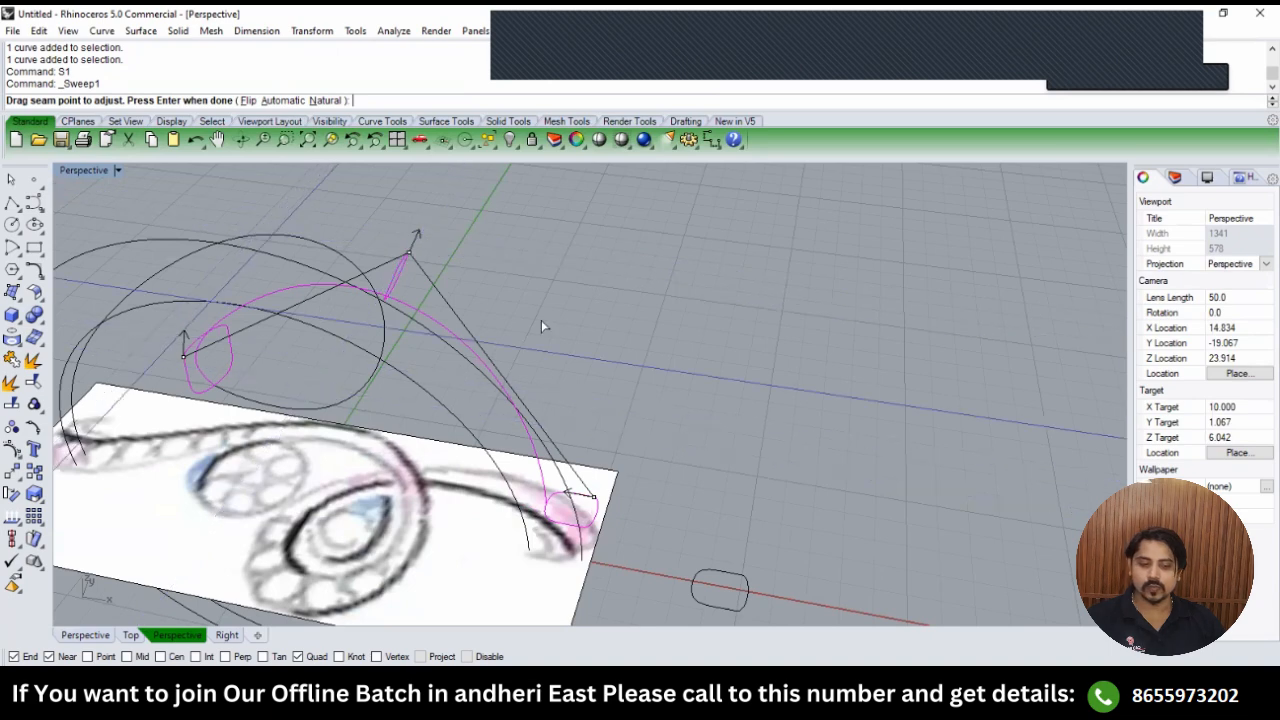
scroll(546, 328, "down", 4)
scroll(598, 438, "up", 5)
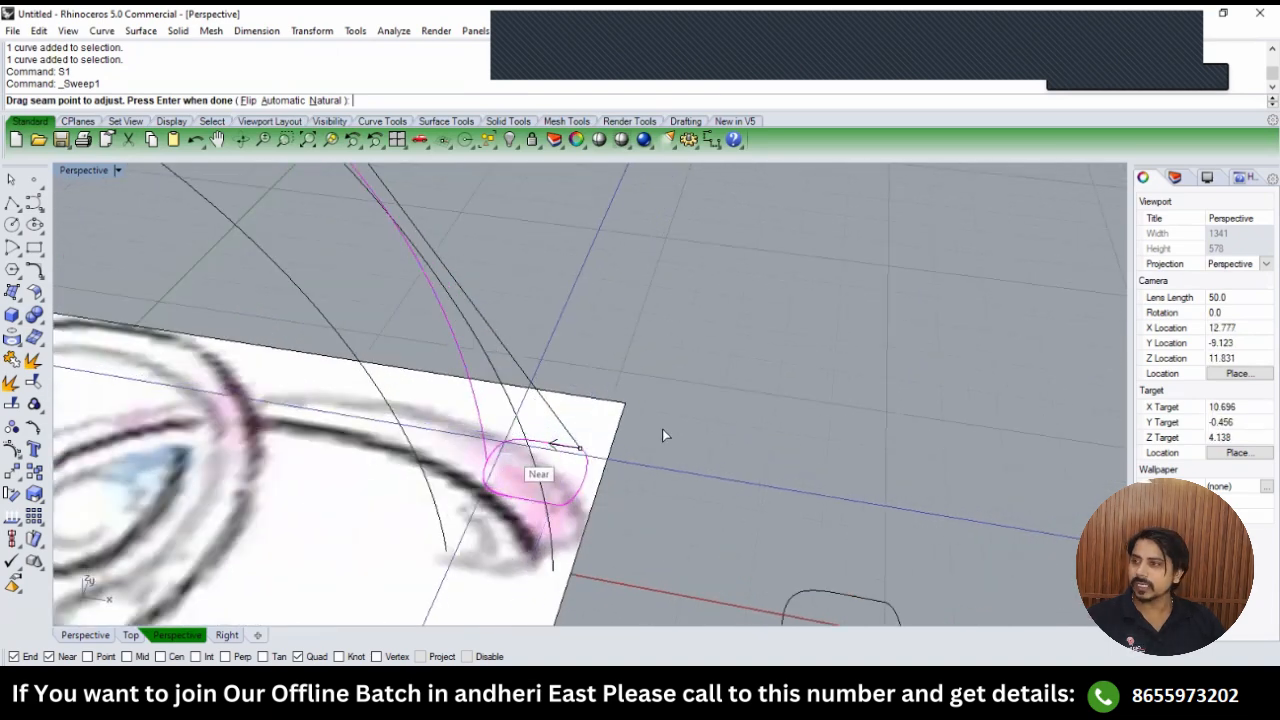
key("Return")
scroll(556, 343, "down", 4)
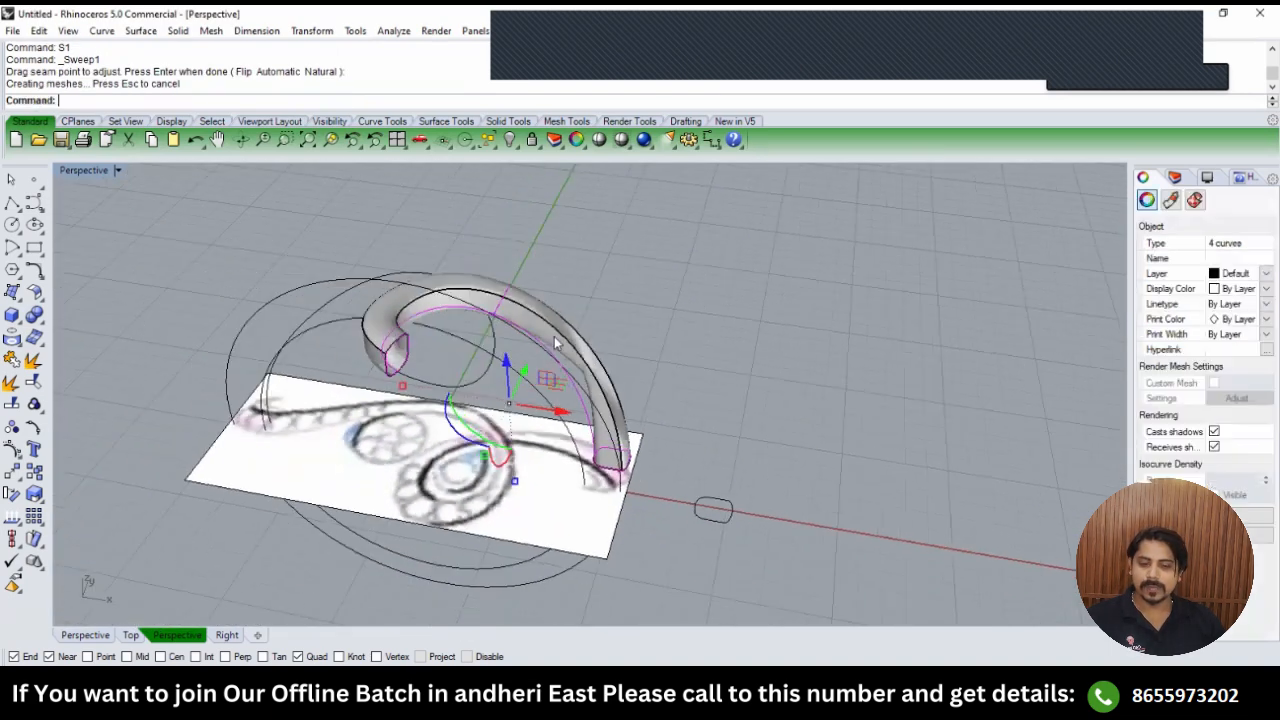
key("ctrl+z")
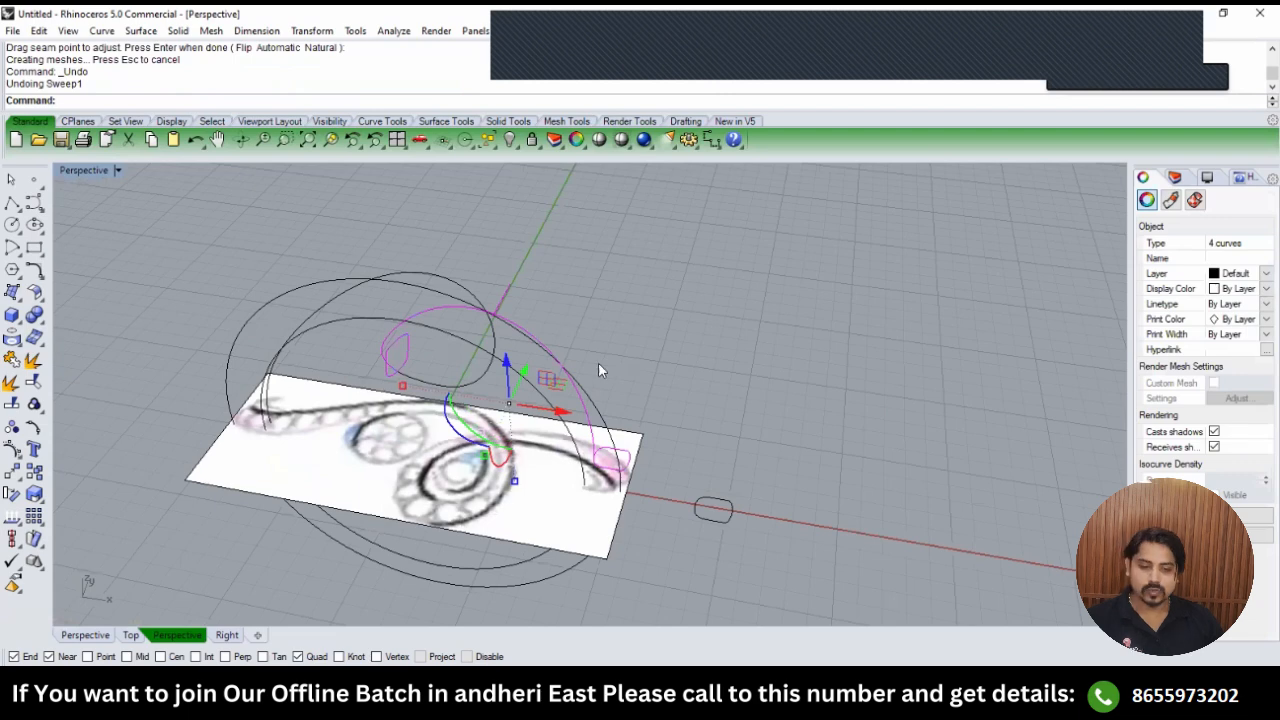
Sweep only the large end profile and the crossing profile along the loop curve with Sweep1, keeping the default seam points and sweep options.
left_click(402, 342, "ctrl")
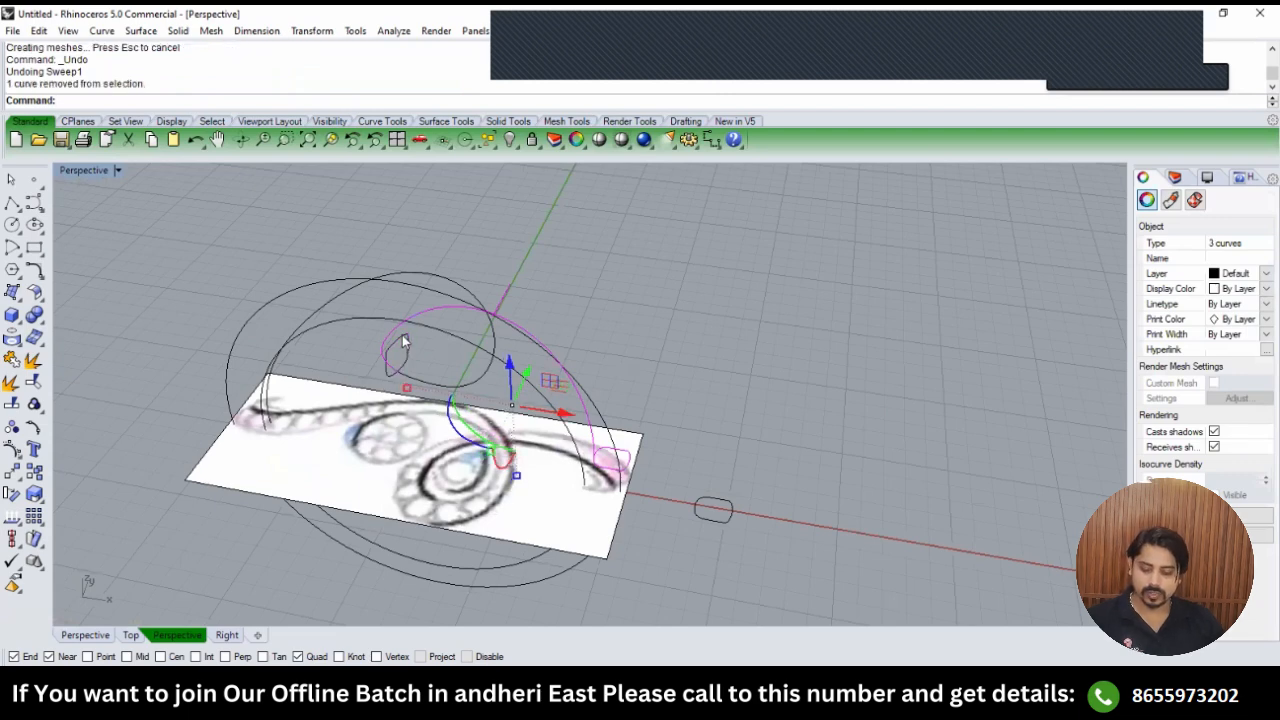
type("S1")
key("Return")
key("Return")
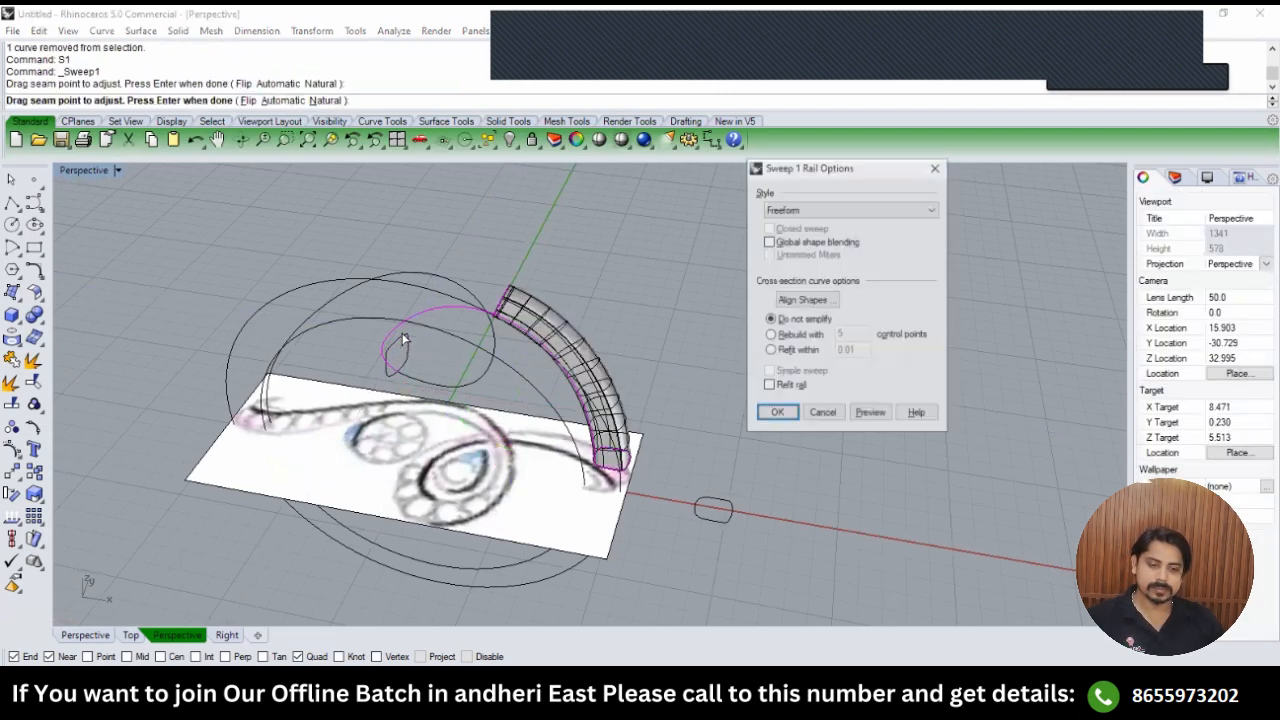
key("Return")
Sweep the crossing profile and the loop-end profile along the same curve with Sweep1, forming the remaining section of the band.
scroll(440, 332, "up", 2)
left_click(430, 303)
left_click(400, 335, "shift")
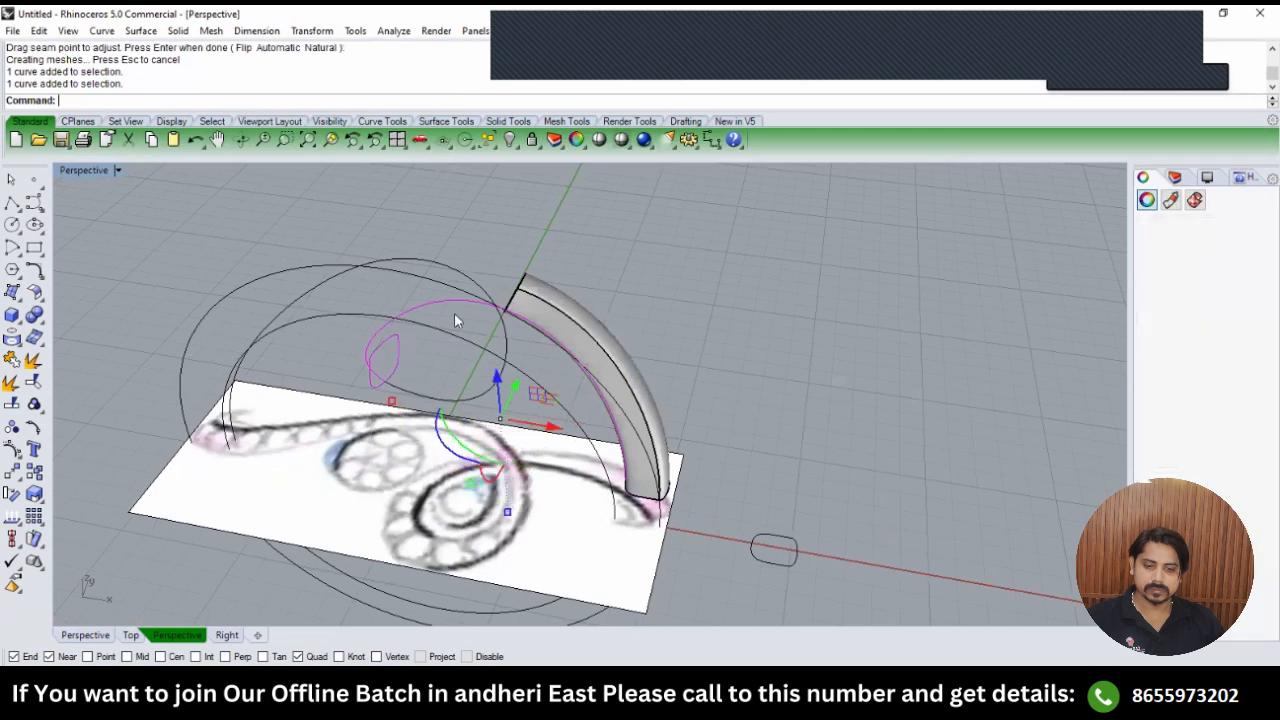
left_click(513, 300)
key("Escape")
type("S1")
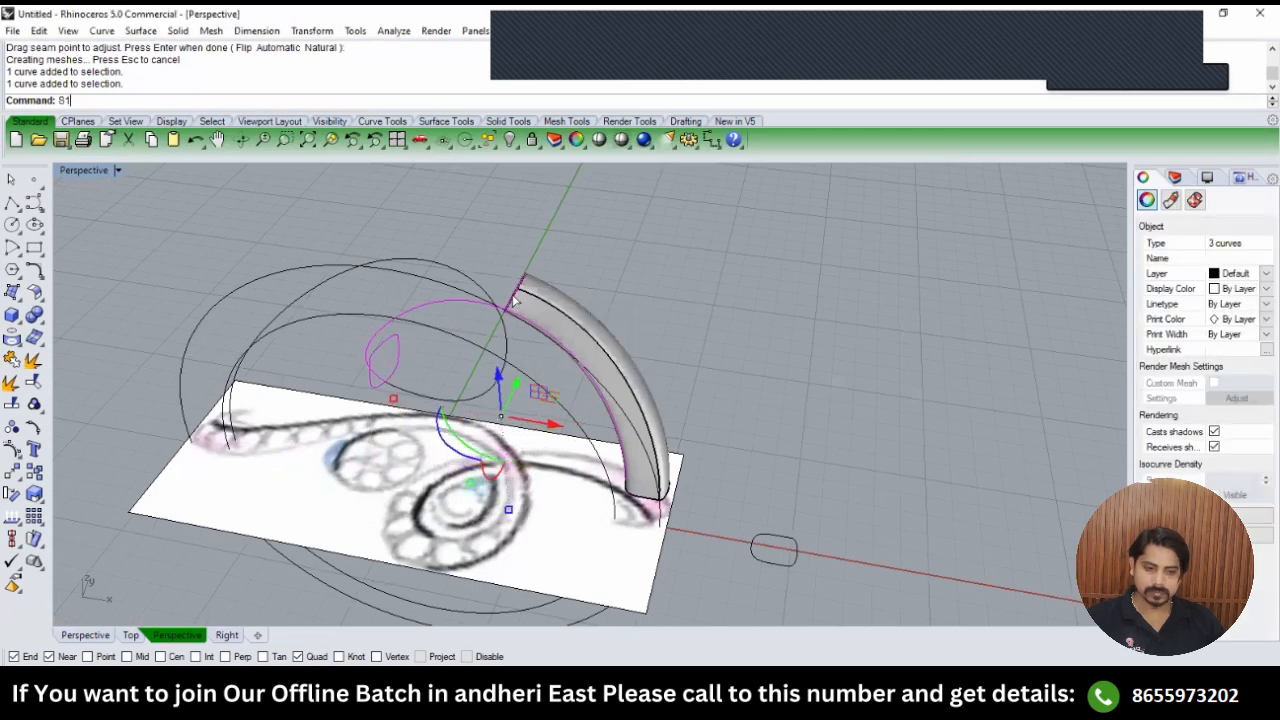
key("Return")
key("Return")
key("Return")
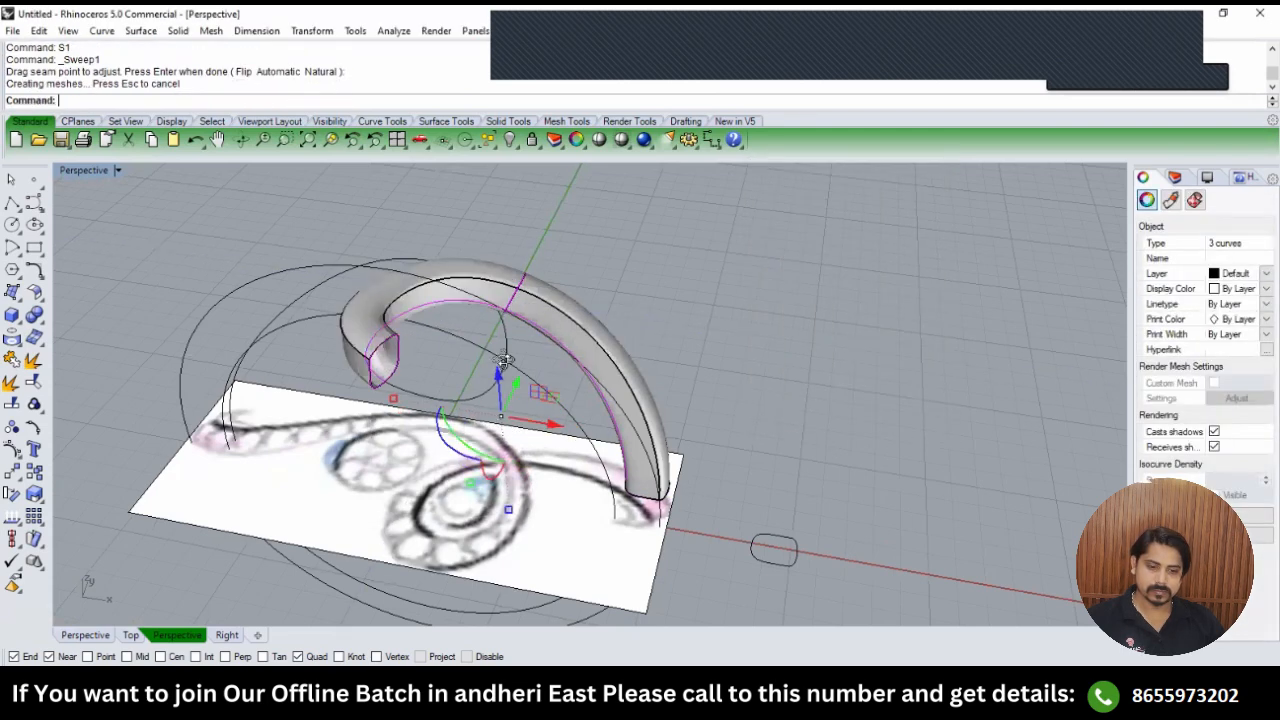
Examine the two swept band sections in the Top, Perspective and Front views, and return to the Top view.
type("TOP")
key("Return")
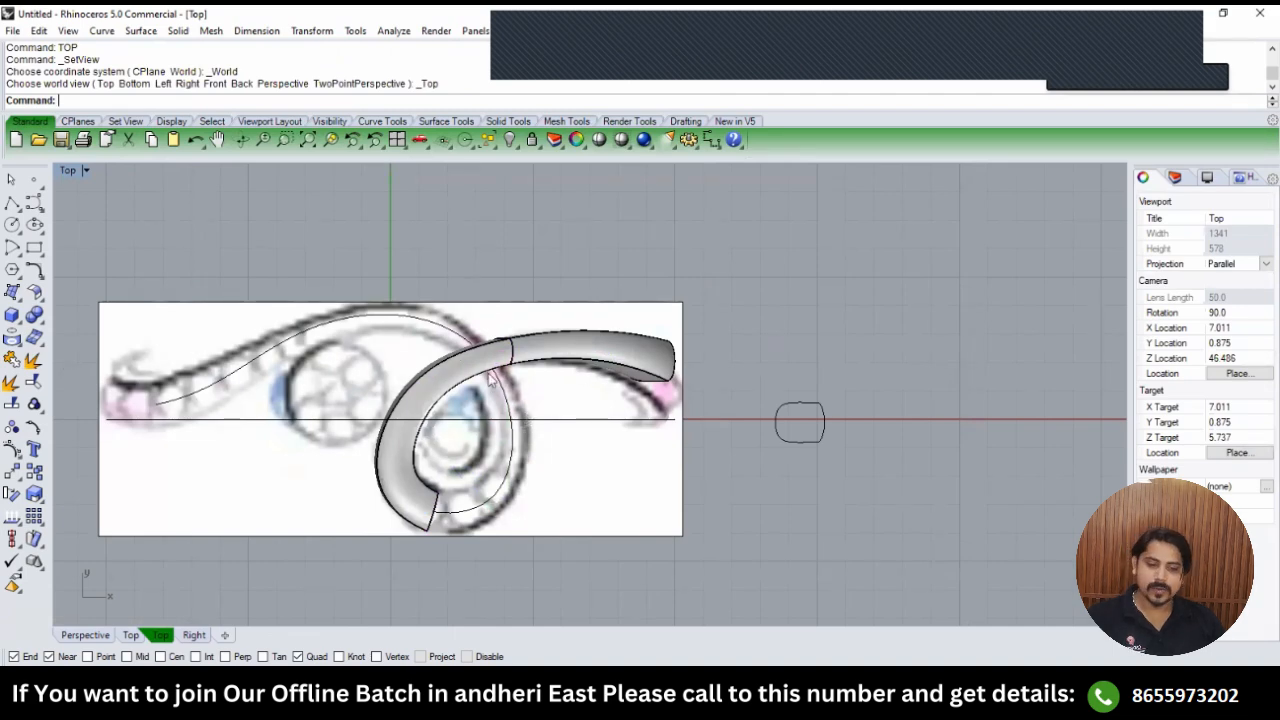
type("PERSPECTIVE")
key("Return")
type("FRONT")
key("Return")
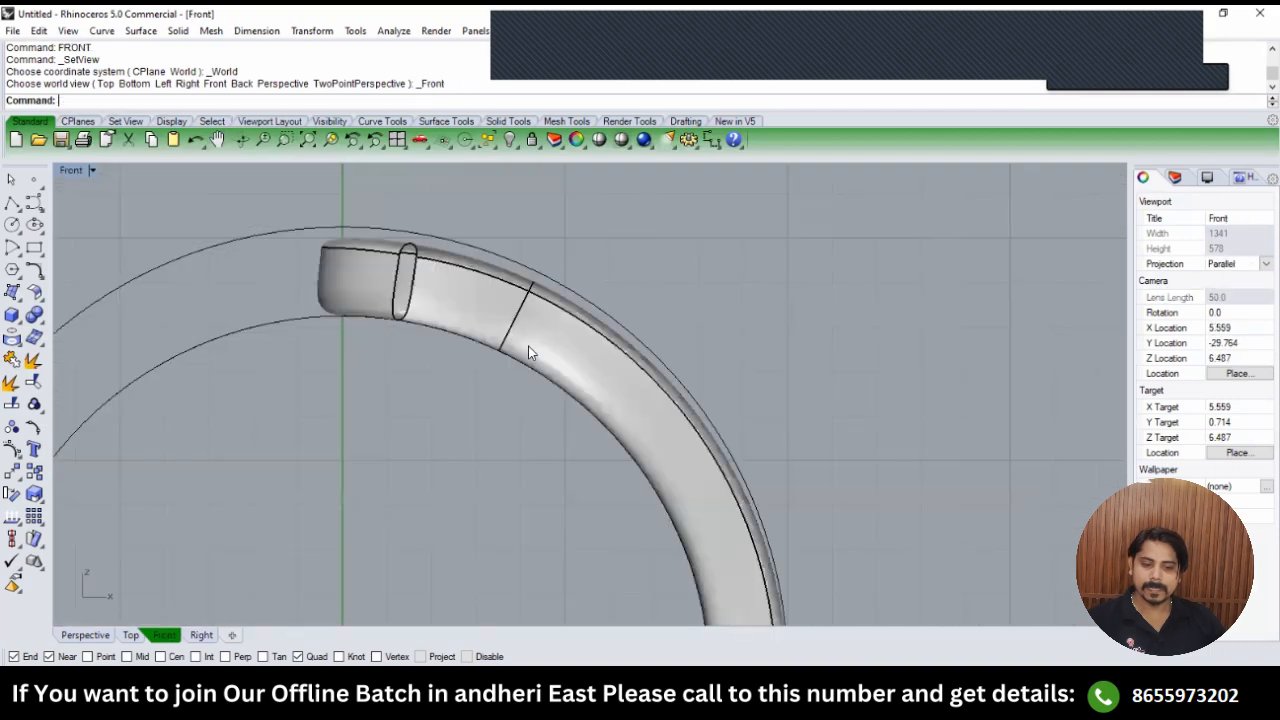
type("TOP")
key("Return")
Rotate a copy of the band's large end profile 180 degrees about the origin (0) in the Top view.
left_click(519, 369)
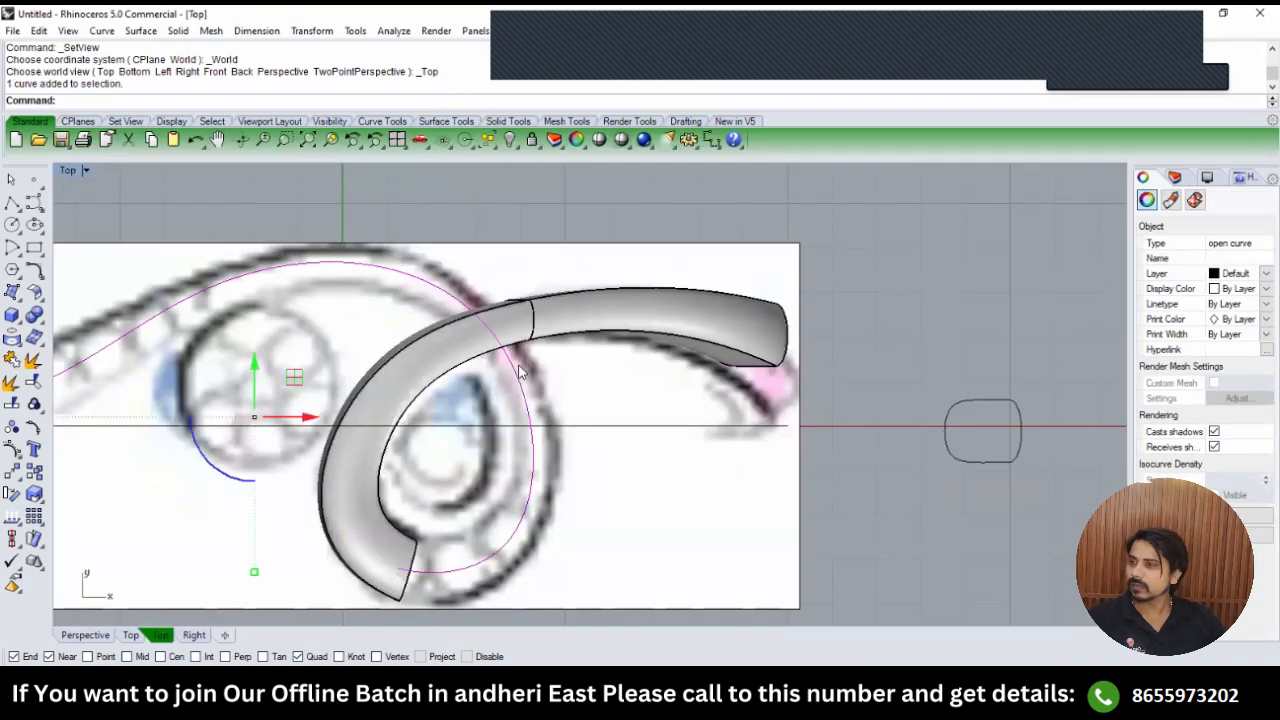
scroll(518, 371, "down", 3)
left_click_drag(585, 291, 661, 405)
type("r")
key("Return")
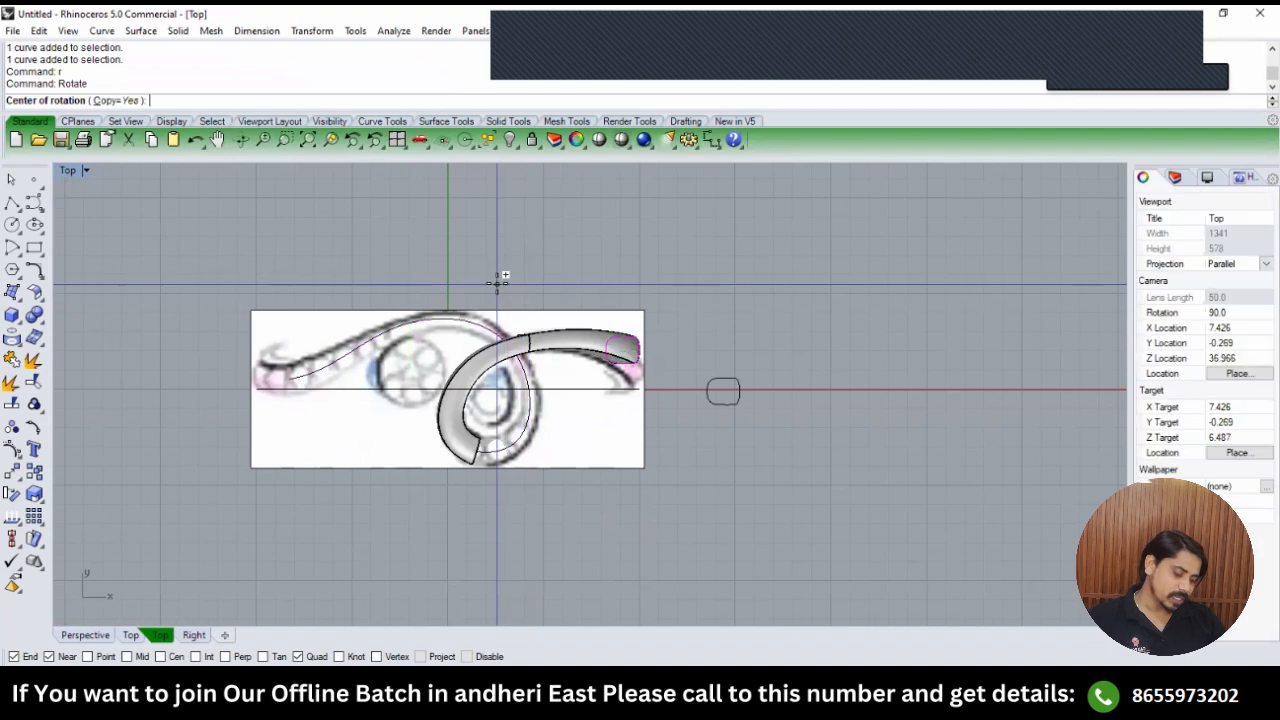
type("0")
key("Return")
left_click(448, 244)
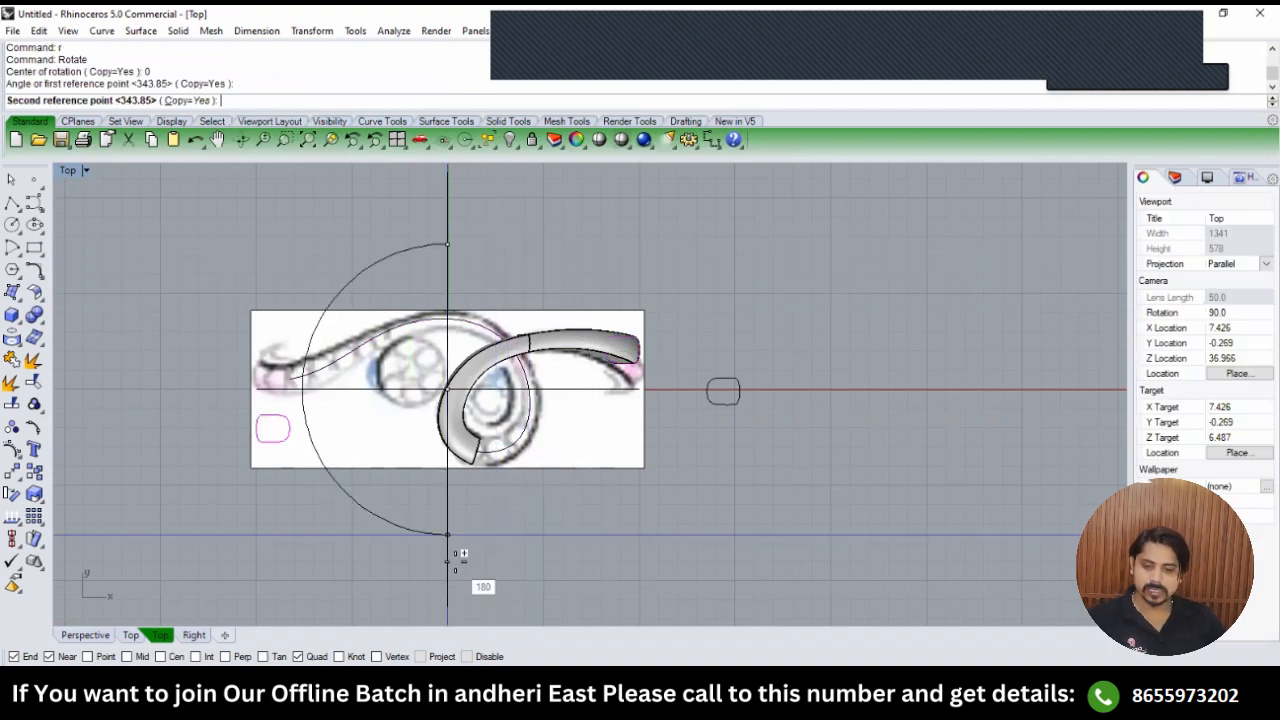
left_click(455, 562)
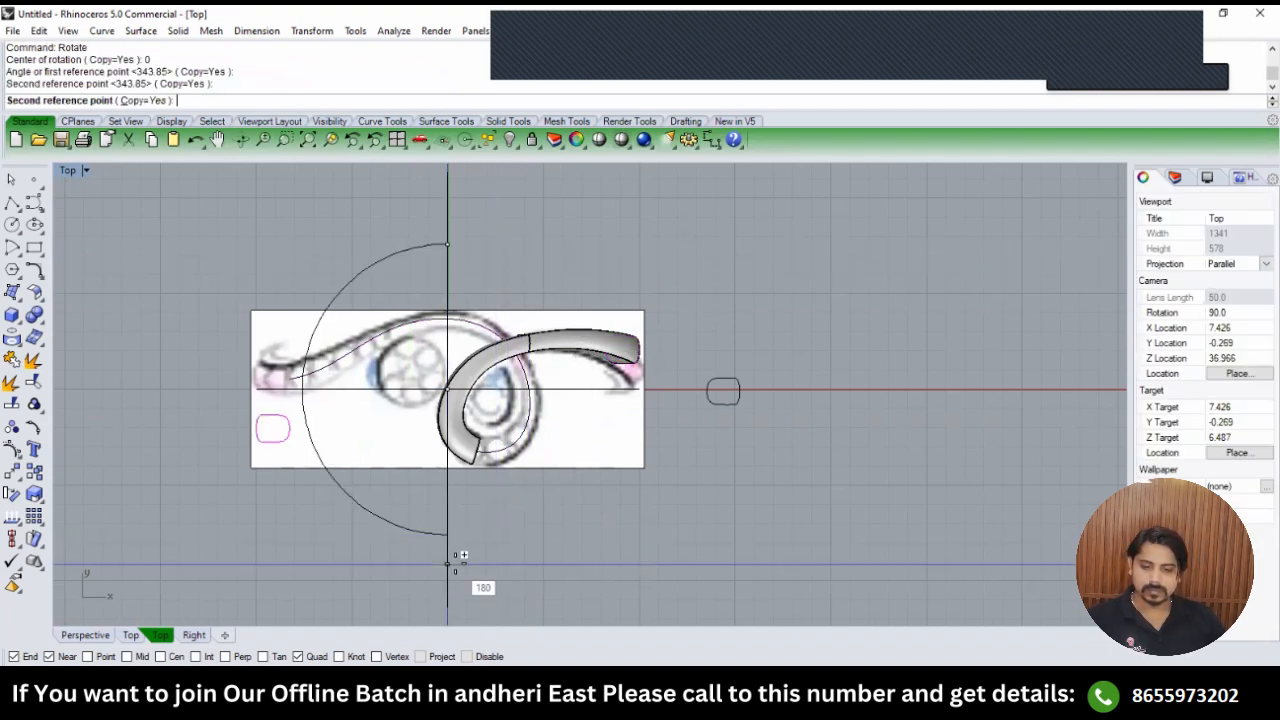
key("Return")
scroll(290, 432, "up", 2)
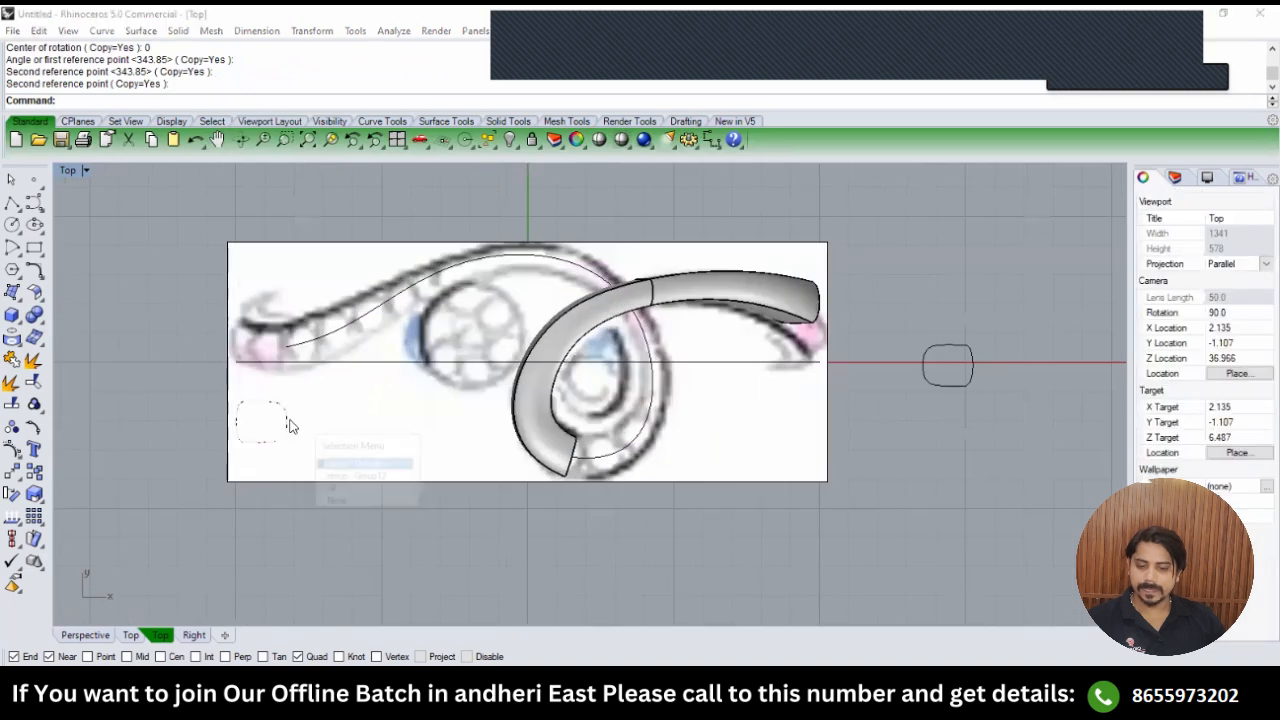
Move the rotated profile copy by its inner side's quadrant point onto the outer end of the second traced curve.
left_click(288, 425)
left_click(350, 462)
type("M")
key("Return")
left_click(288, 421)
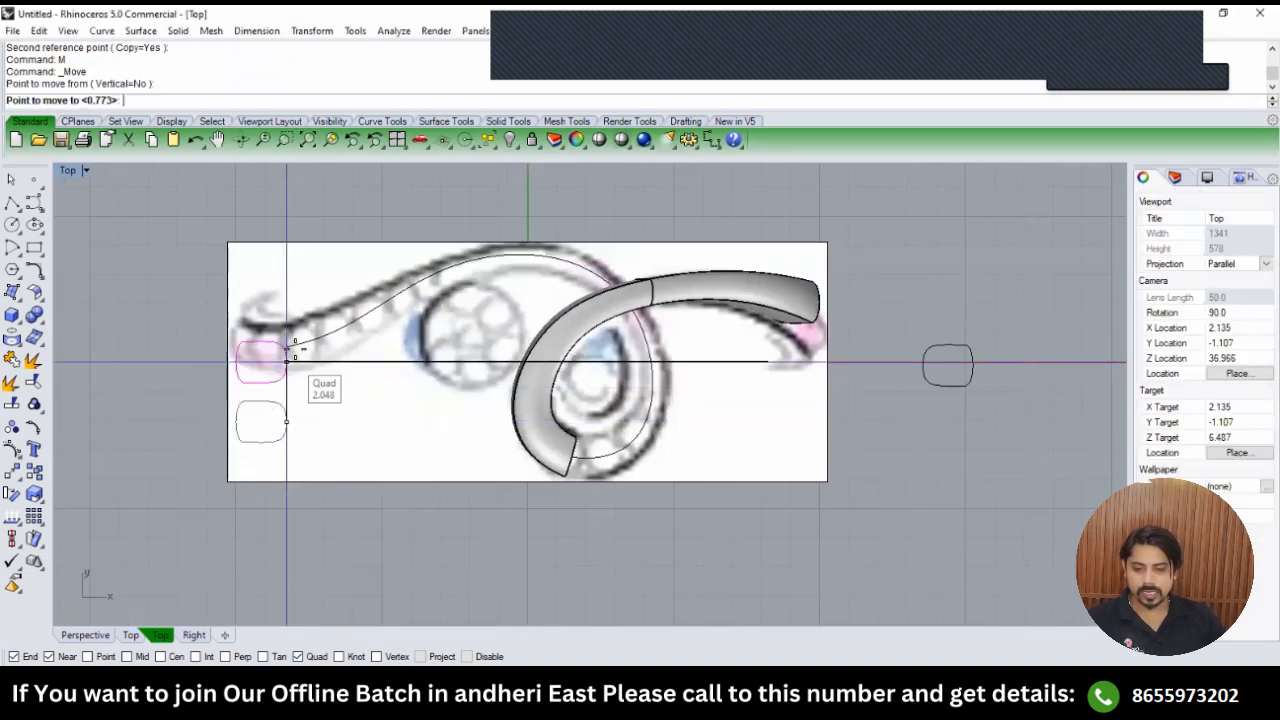
left_click(287, 346)
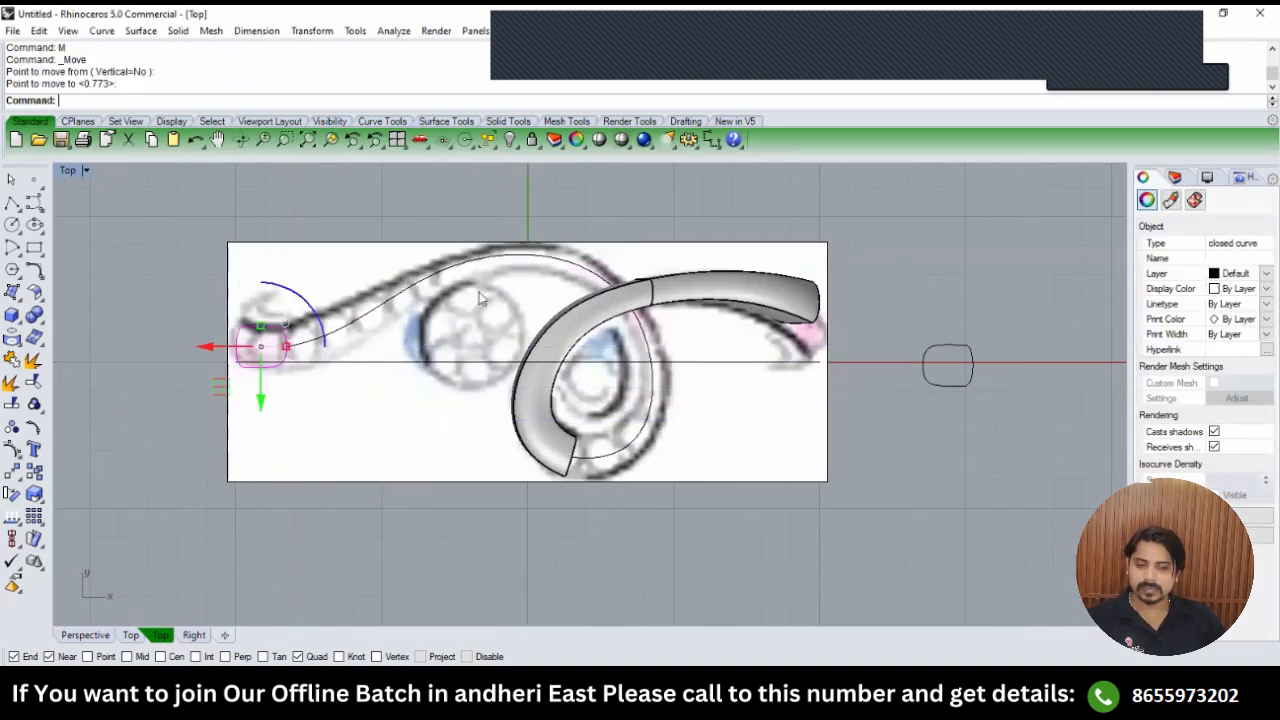
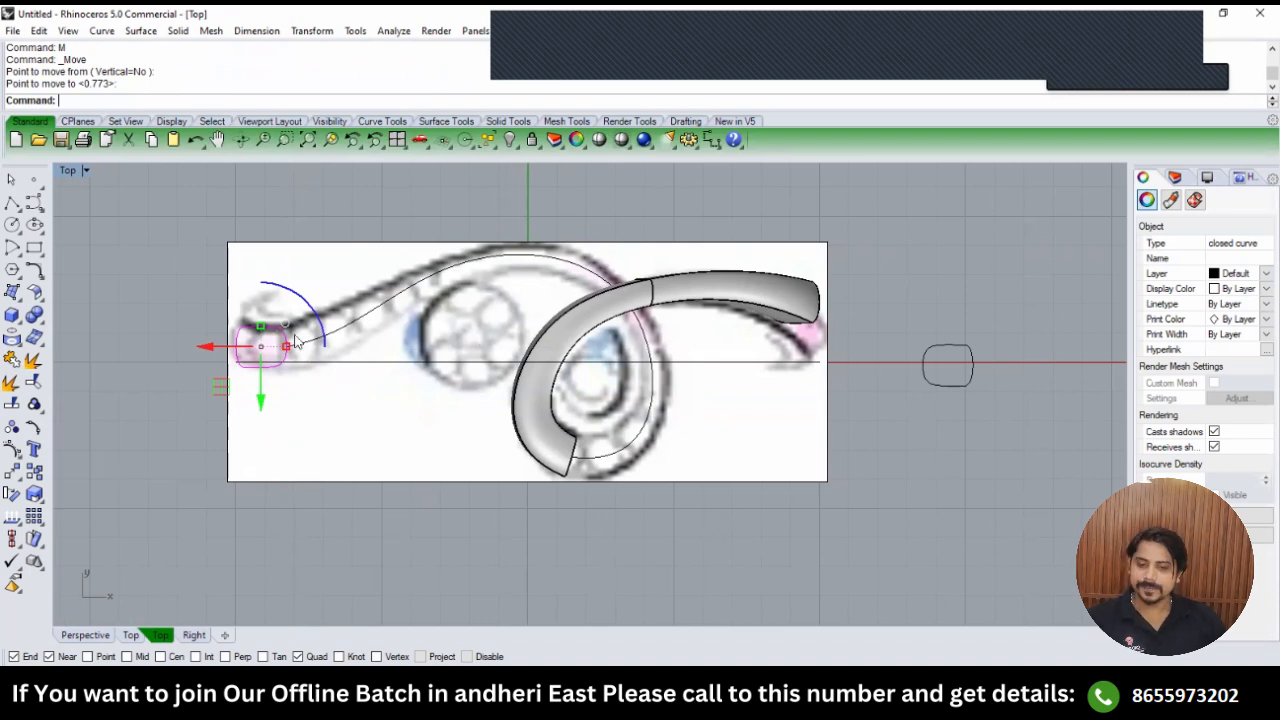
scroll(295, 337, "up", 2)
left_click(383, 332)
scroll(385, 332, "down", 4)
scroll(528, 417, "up", 2)
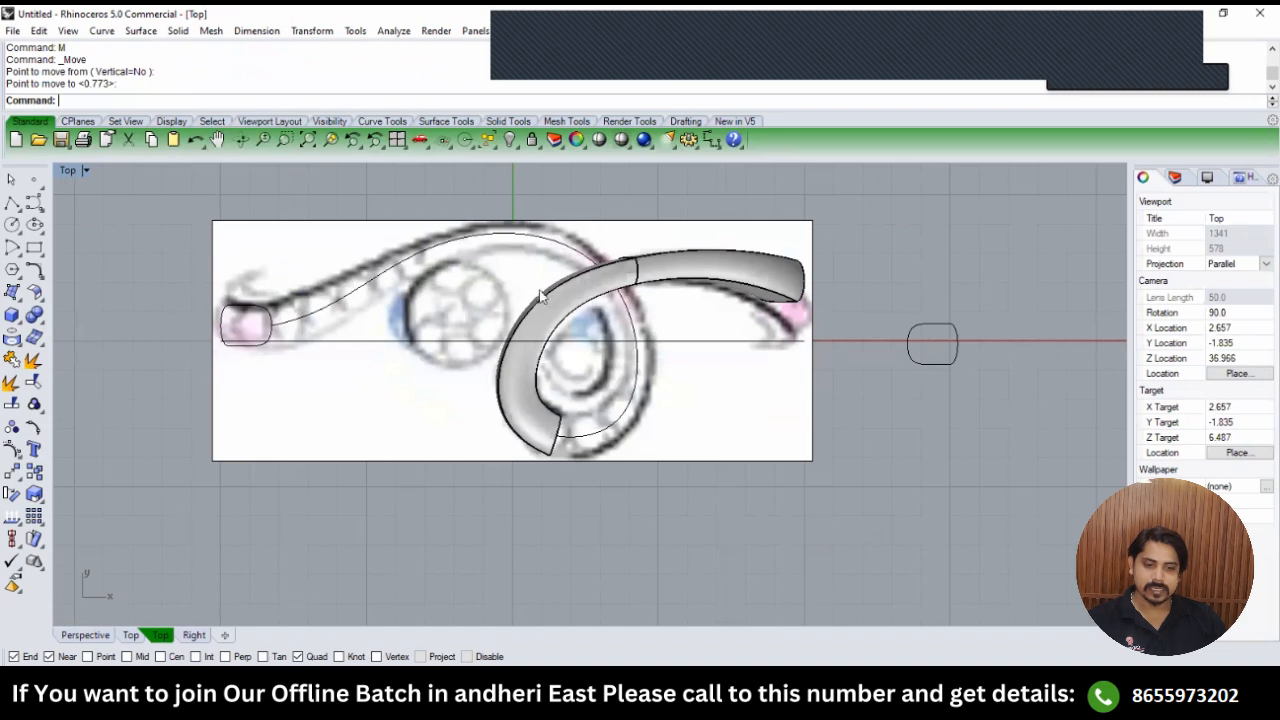
Mirror a copy of the small crossing profile across the vertical axis through the origin (0).
left_click(553, 243)
left_click(634, 270)
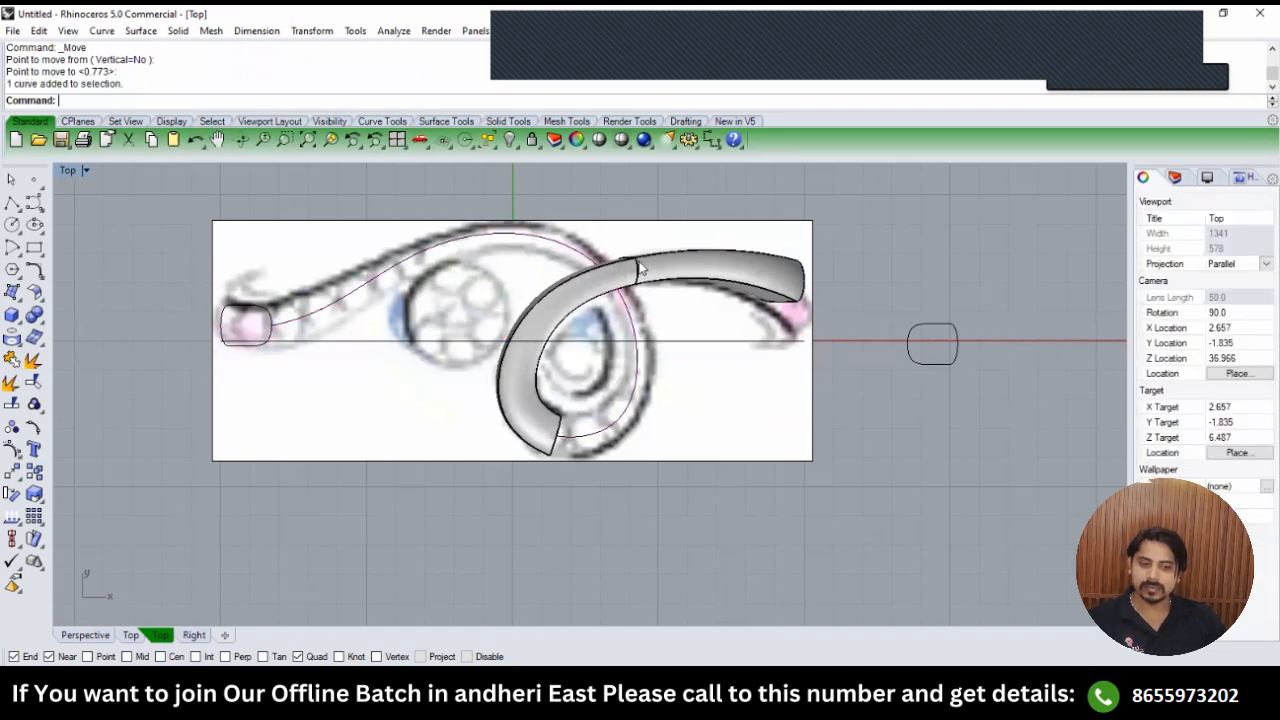
left_click(637, 268)
left_click(674, 302)
right_click_drag(570, 232, 560, 288)
type("mm")
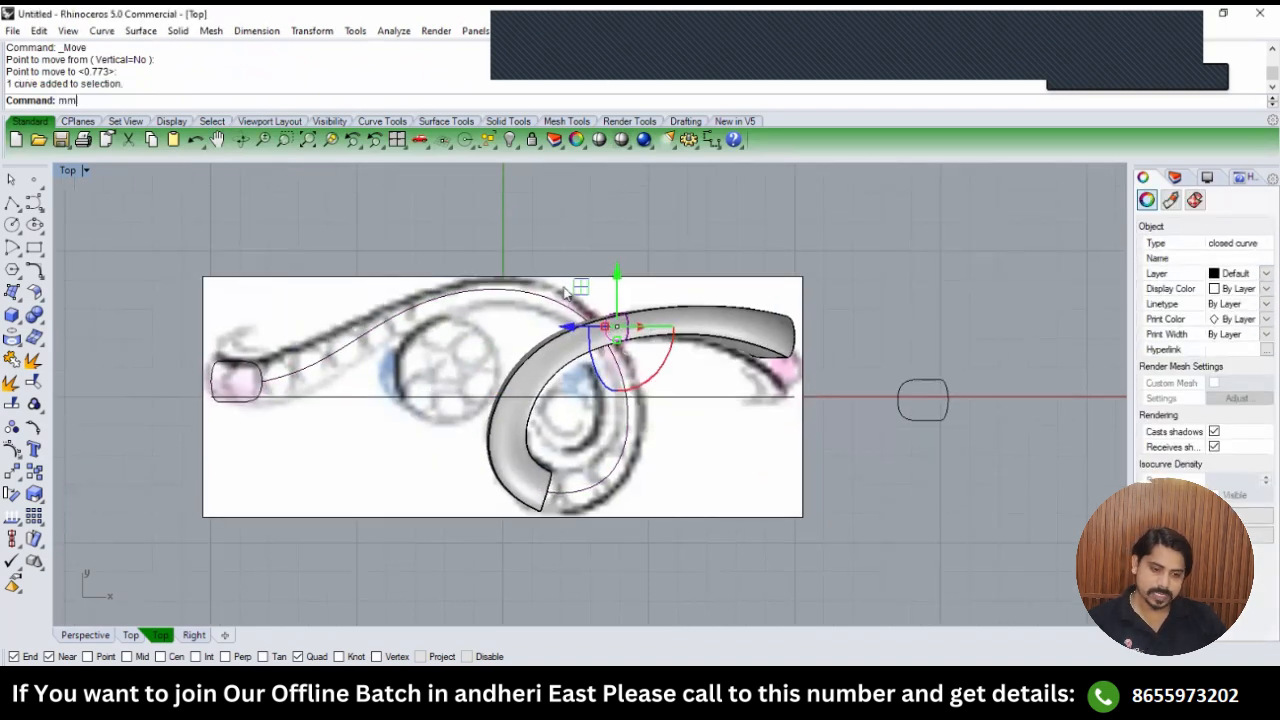
key("Return")
type("0")
key("Return")
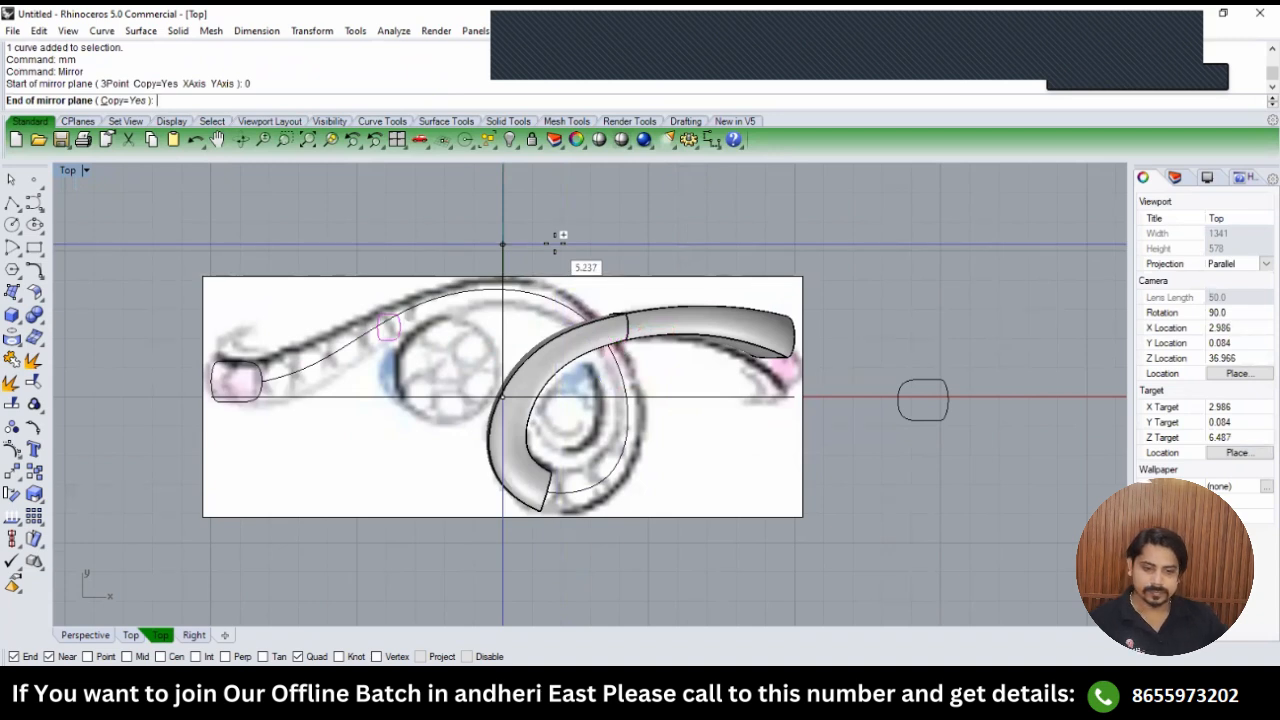
left_click(554, 243)
left_click(554, 243)
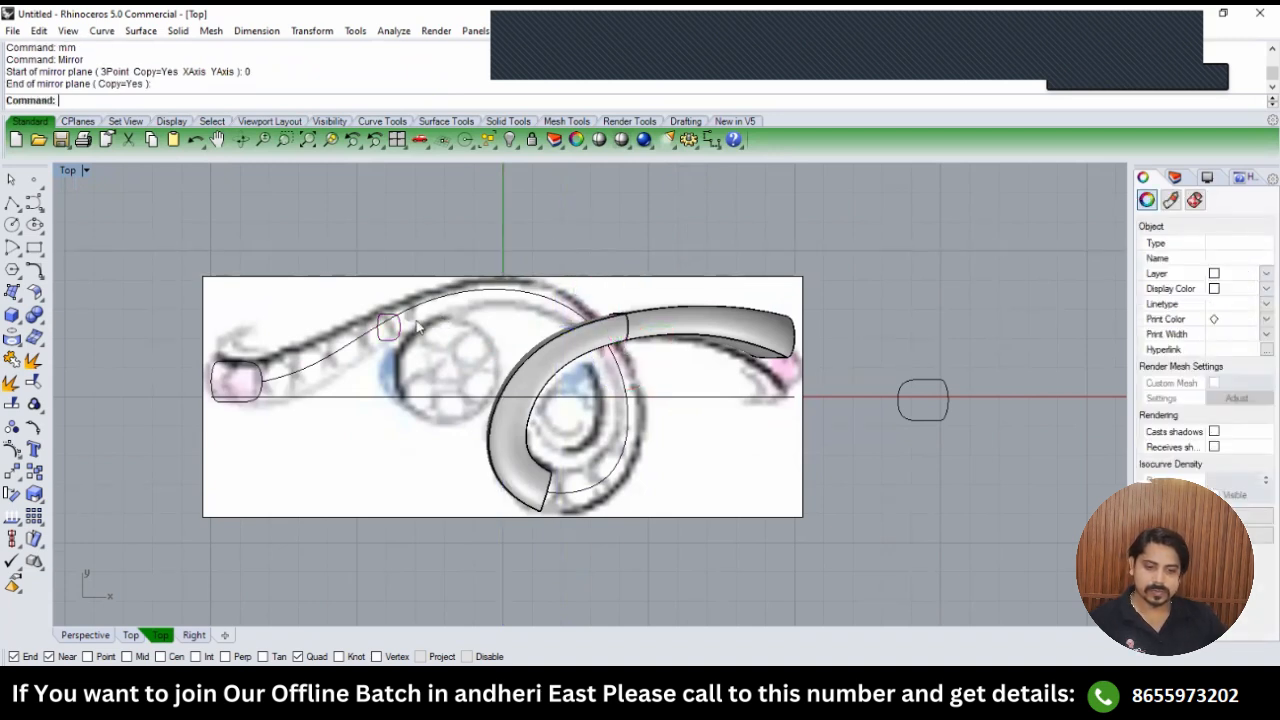
Move the mirrored small profile by its inner side's quadrant point onto the crest of the second traced curve.
left_click(401, 330)
type("m")
key("Return")
scroll(389, 327, "up", 3)
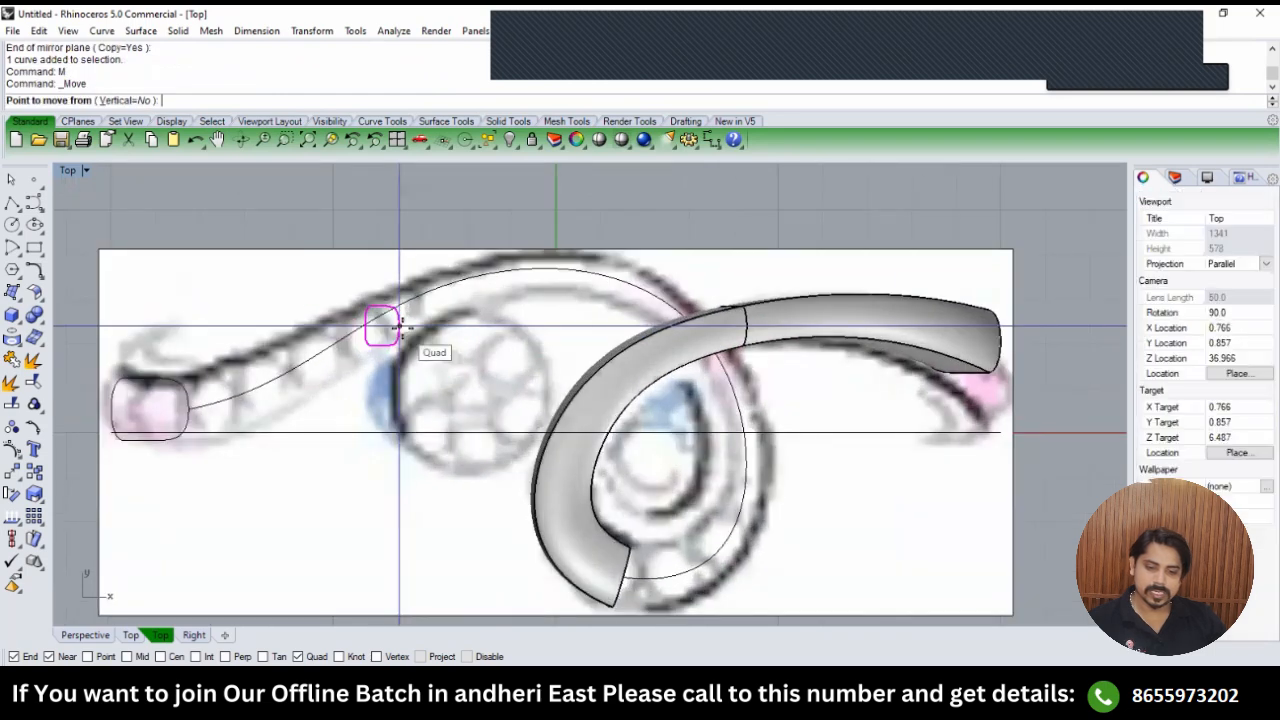
left_click(399, 325)
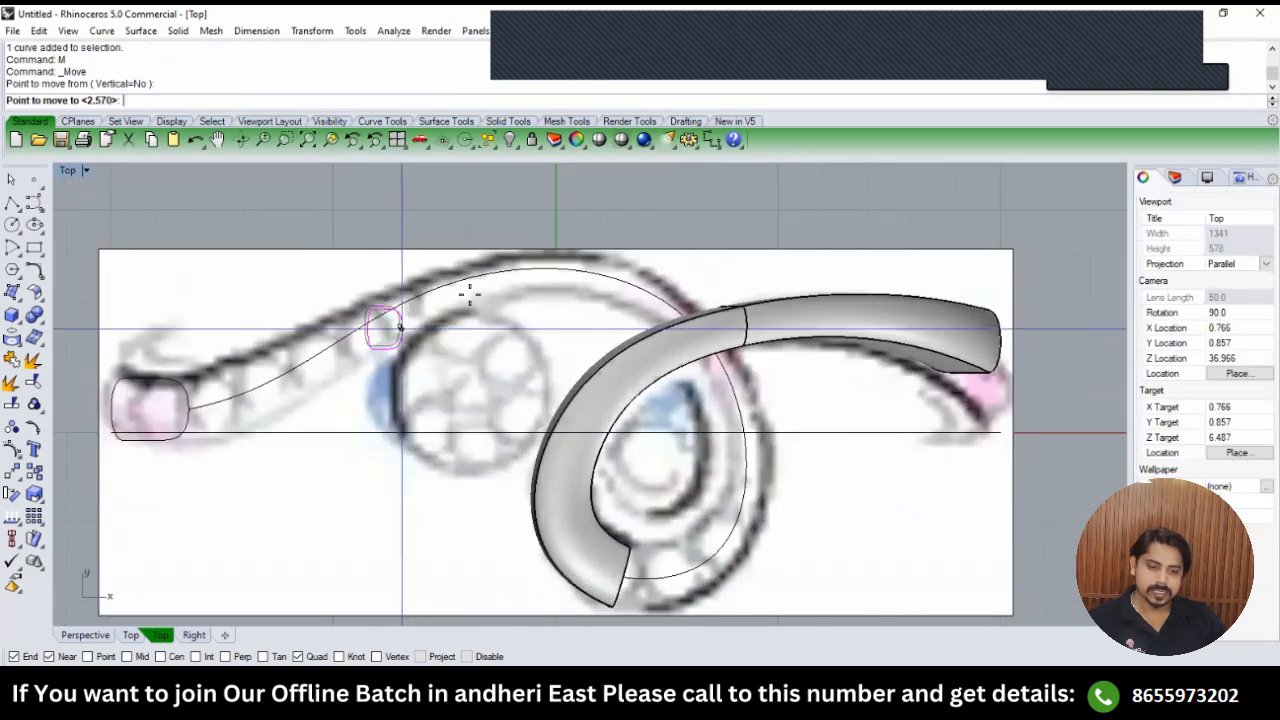
left_click(537, 270)
In the Front view, rotate a copy of the small crest profile upright about its lower end on the inner circle and delete the original.
type("front")
key("Return")
scroll(522, 300, "down", 1)
scroll(535, 308, "up", 4)
type("r")
key("Return")
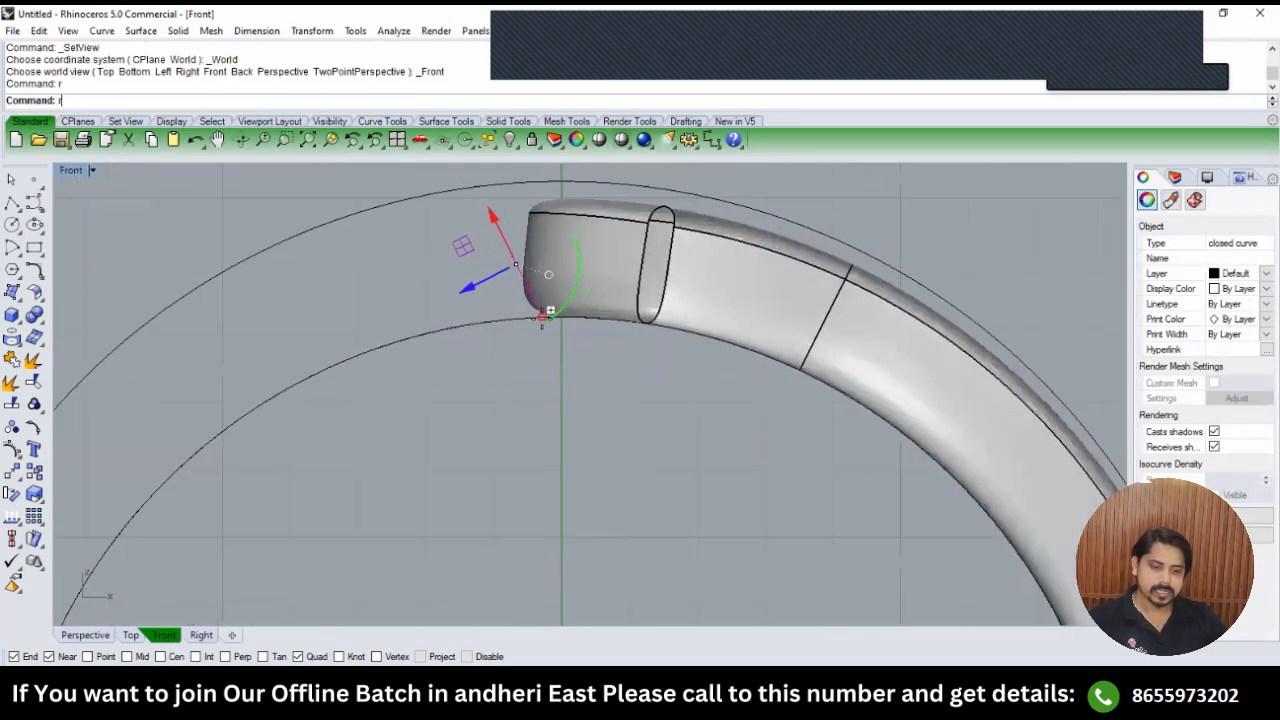
key("Return")
left_click(541, 316)
left_click(489, 207)
scroll(524, 199, "up", 2)
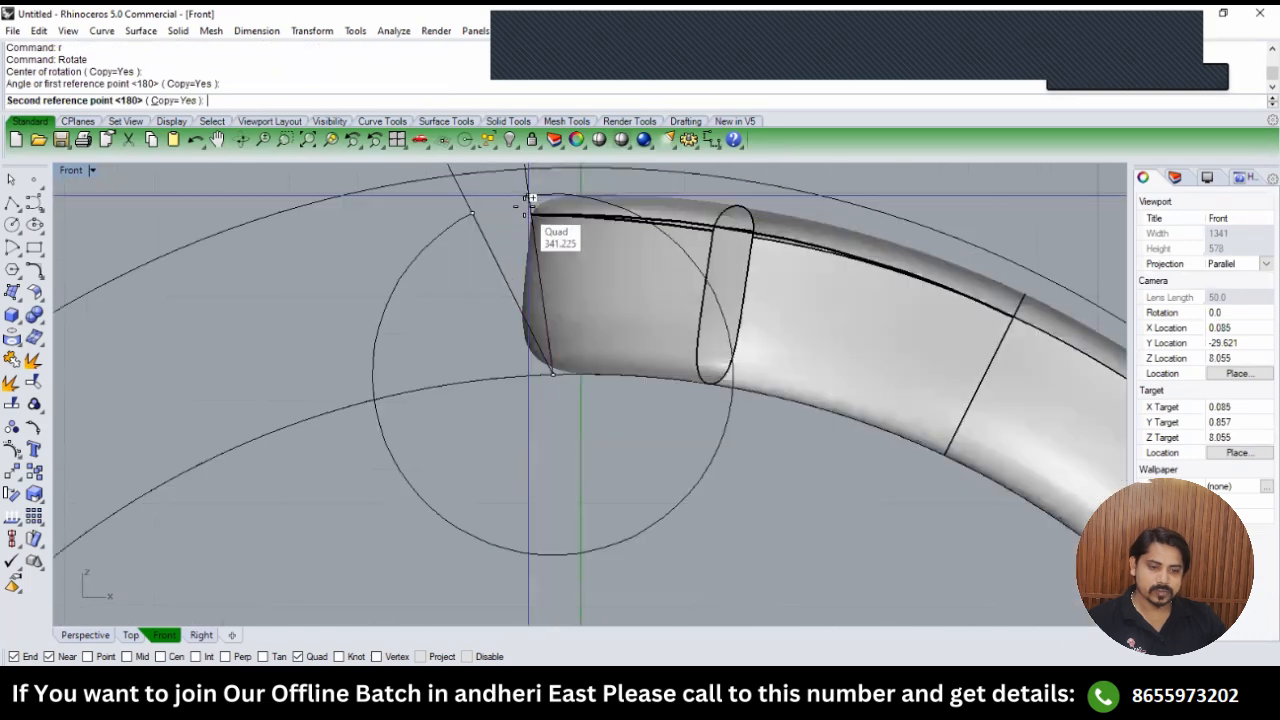
right_click_drag(560, 194, 528, 255)
left_click(521, 241)
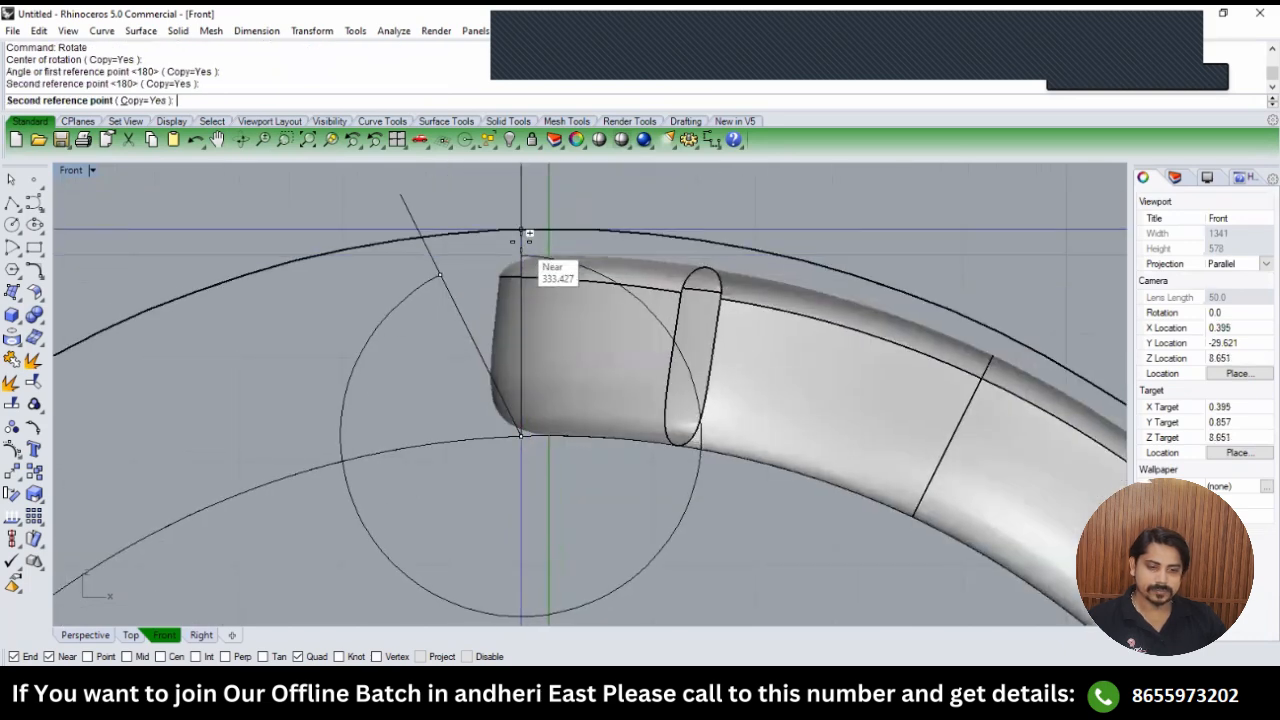
key("Return")
key("Delete")
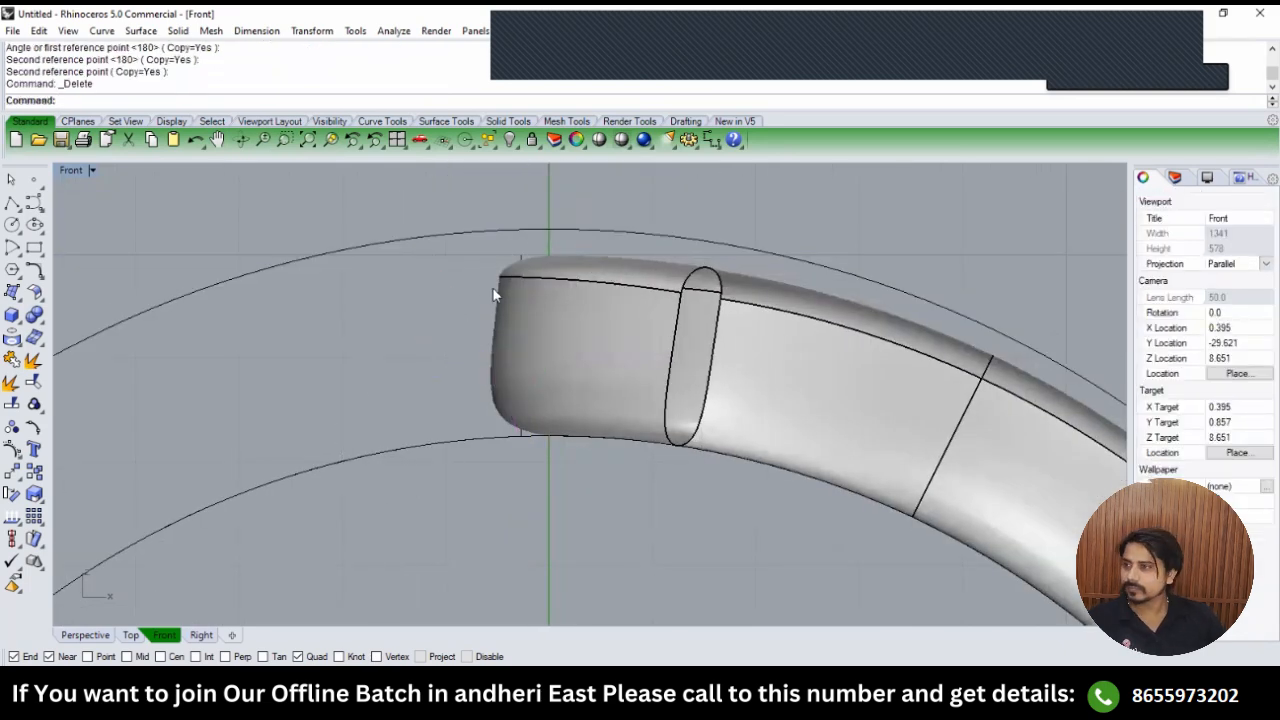
Turn on the control points of the first band's loop-end profile and move its upper points about 0.25 outward along its side.
scroll(709, 346, "down", 3)
scroll(716, 283, "up", 1)
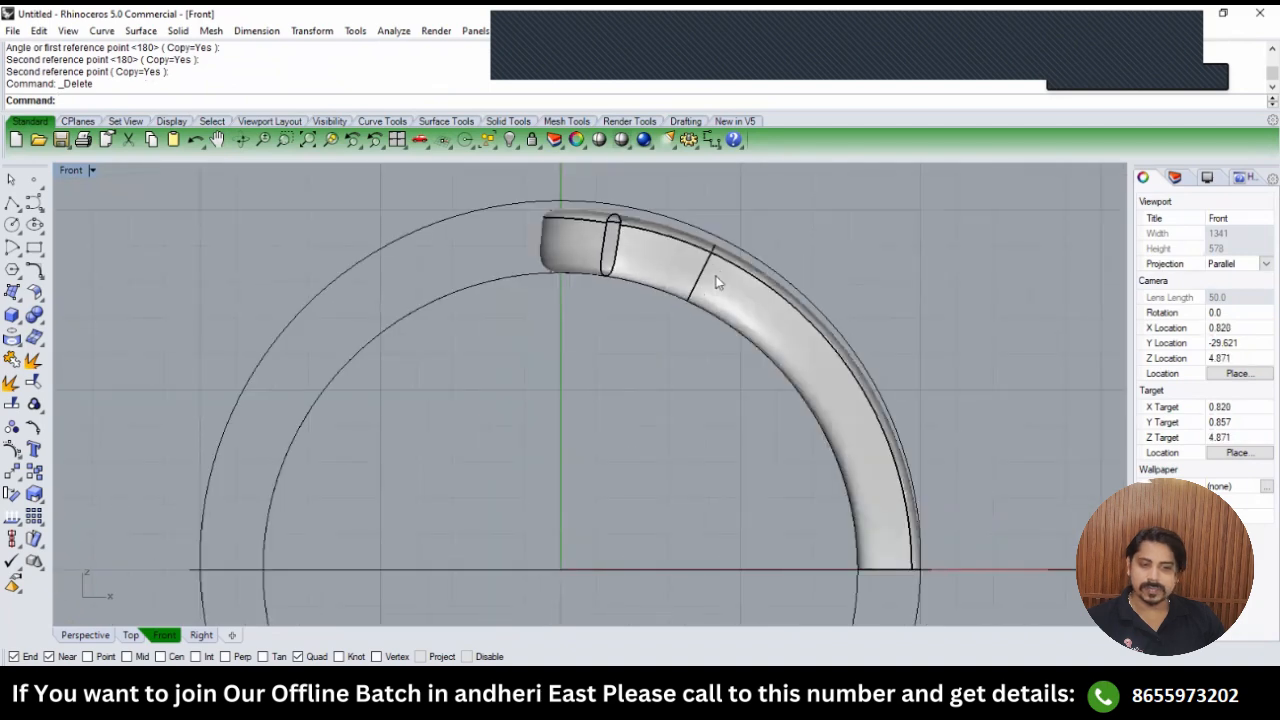
scroll(654, 303, "up", 2)
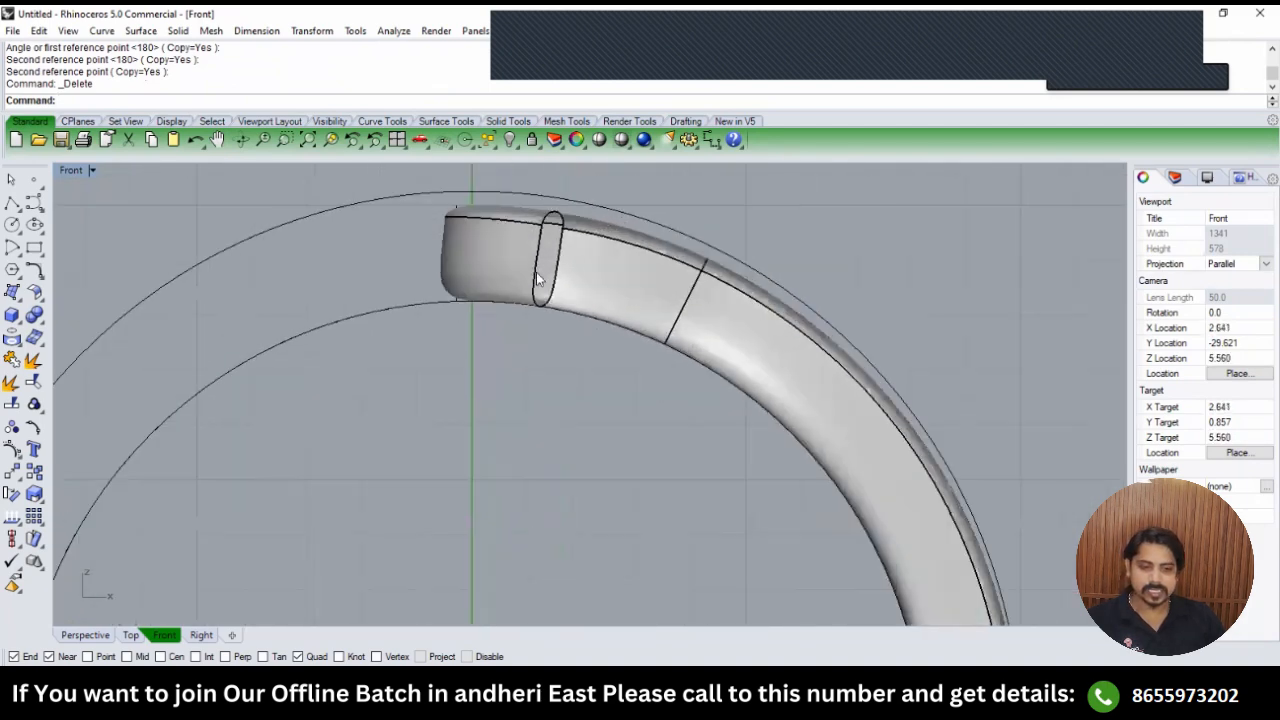
left_click(562, 250)
left_click(629, 289)
scroll(512, 346, "up", 1)
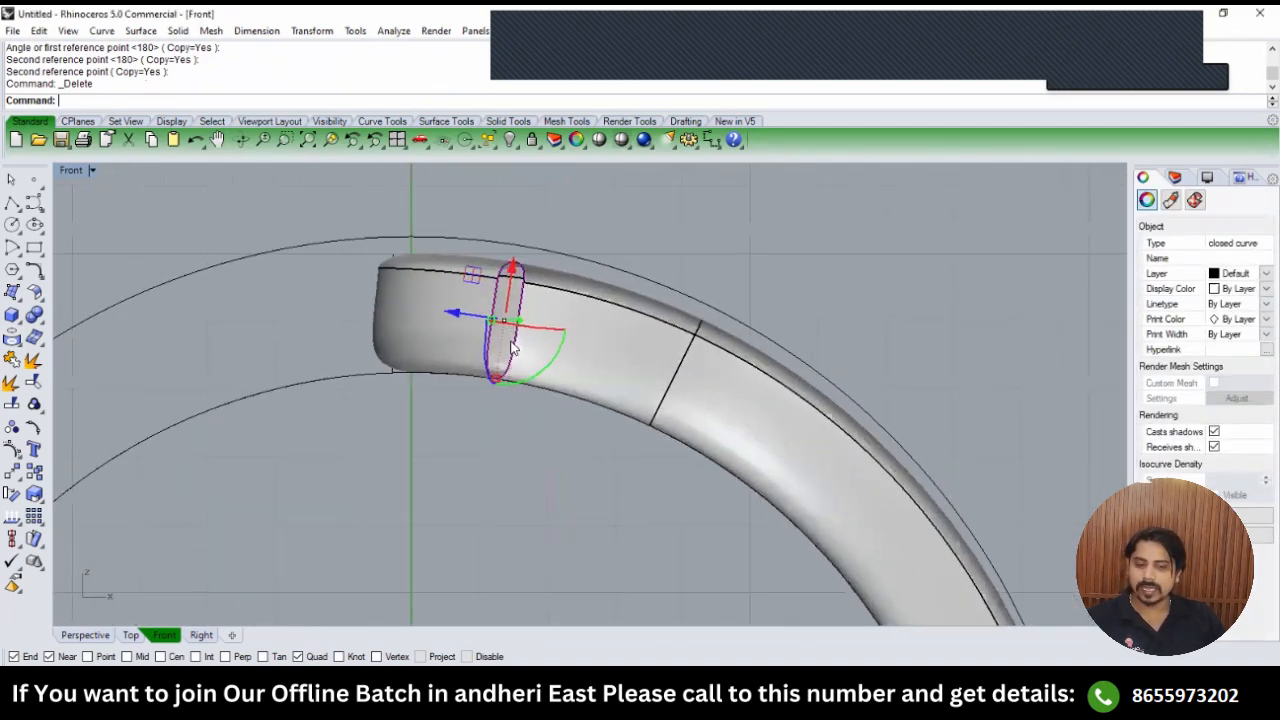
type("pn")
key("Return")
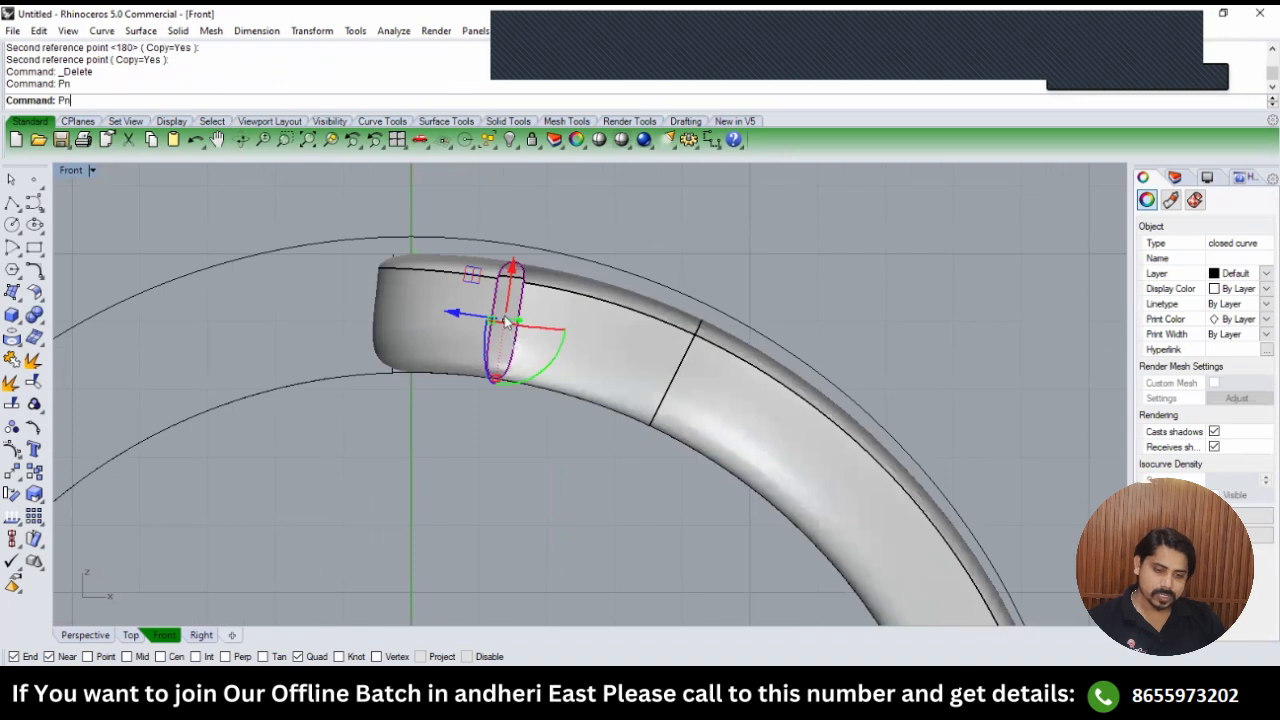
left_click_drag(535, 300, 535, 298)
scroll(530, 300, "up", 2)
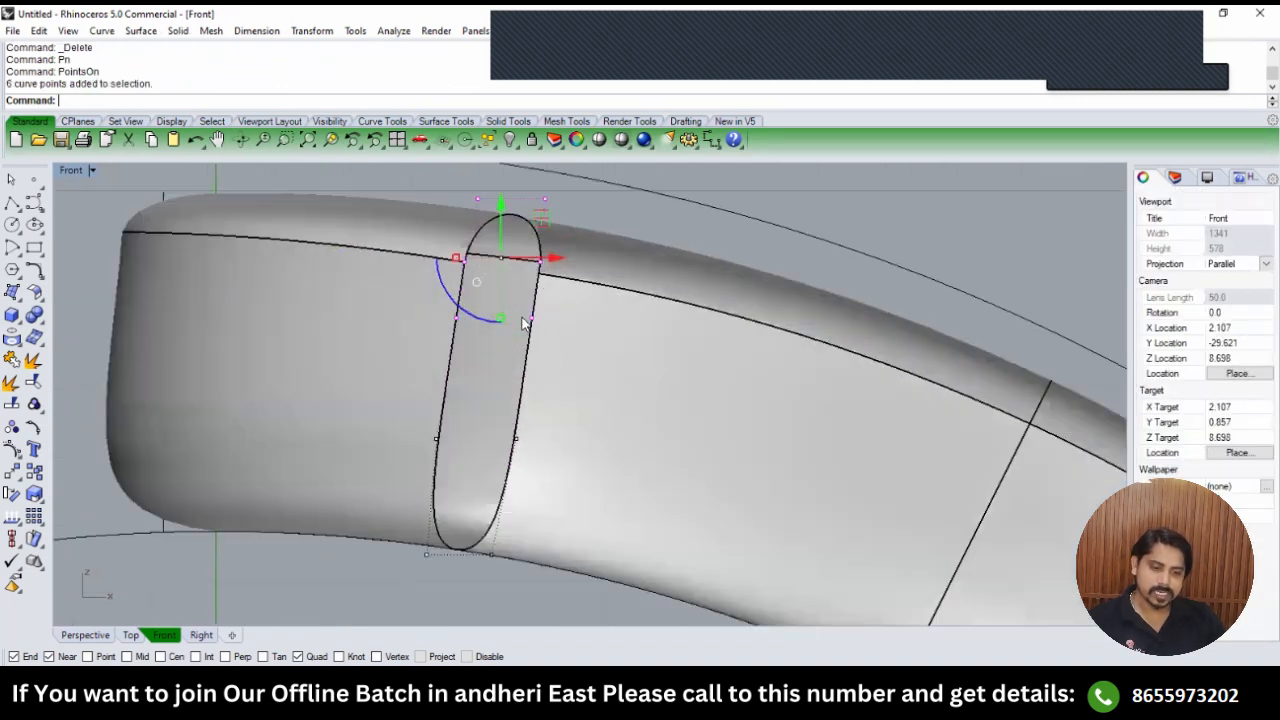
type("m")
key("Return")
left_click(526, 357)
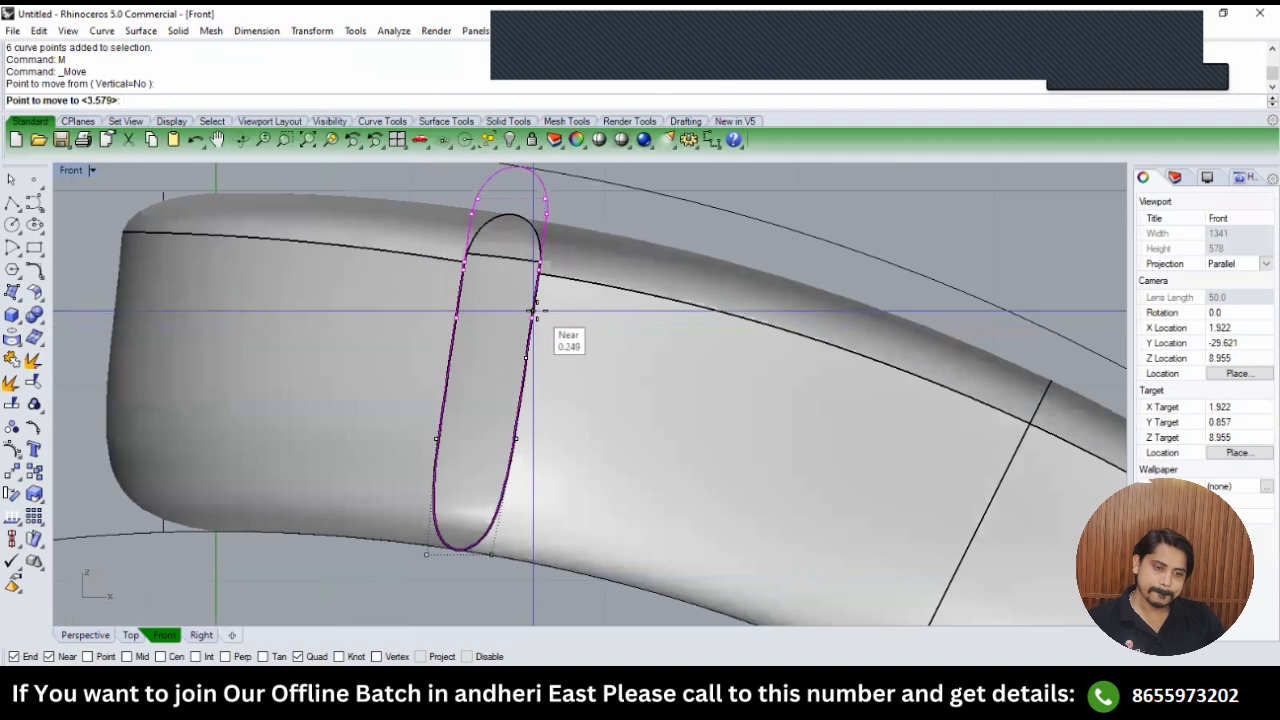
left_click(534, 306)
scroll(527, 333, "down", 2)
scroll(527, 333, "down", 4)
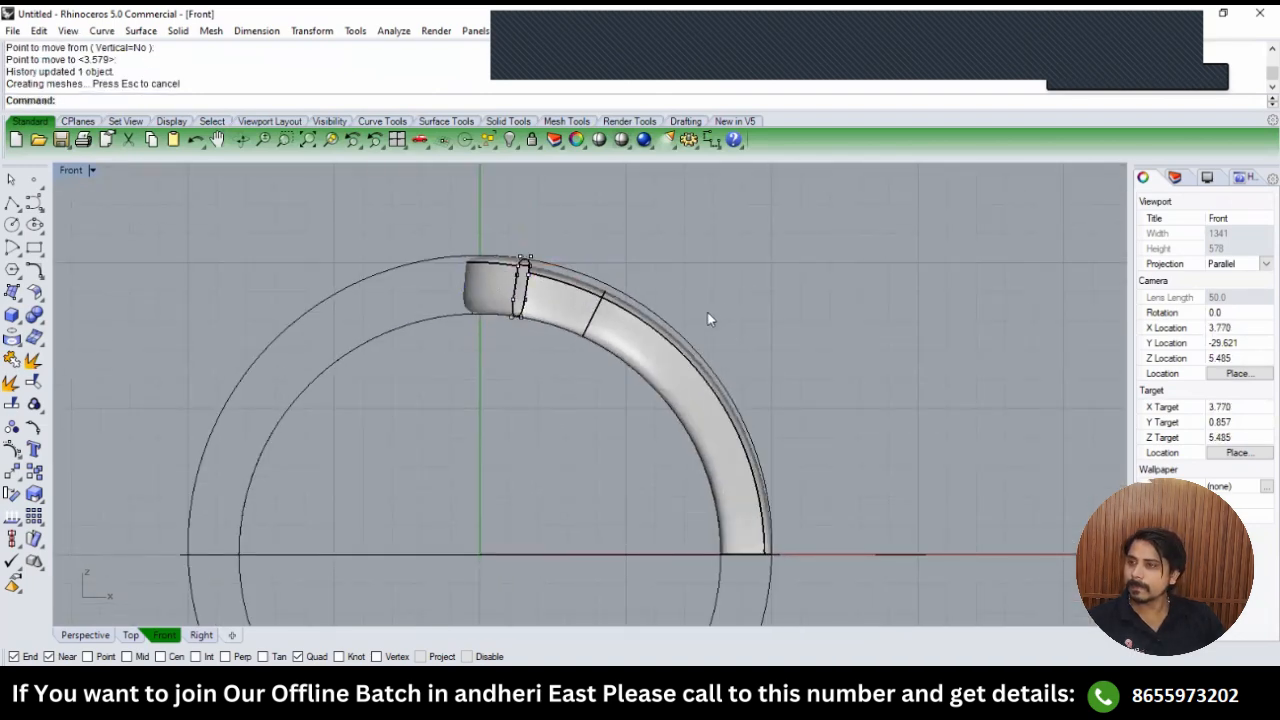
scroll(613, 278, "up", 3)
Examine the profiles along both traced curves in the Top view, in wireframe and shaded display.
type("TOP")
key("Return")
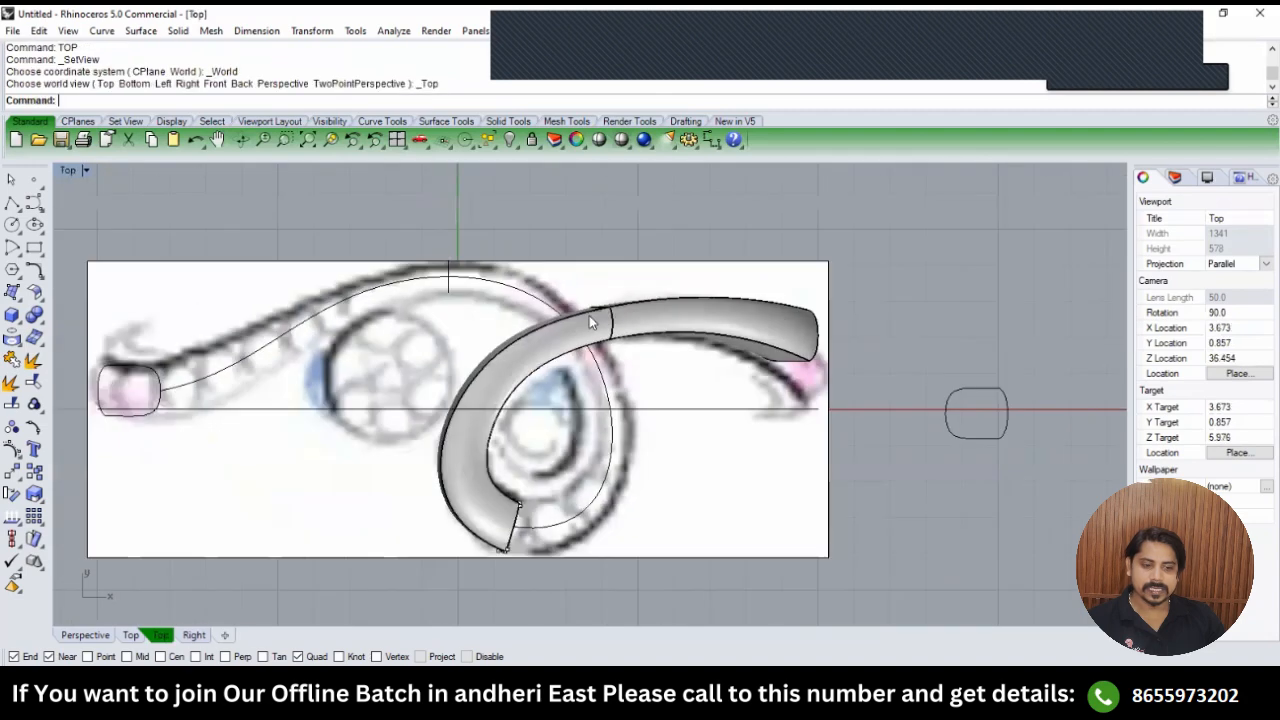
scroll(589, 315, "down", 4)
type("W")
key("Return")
scroll(590, 331, "up", 4)
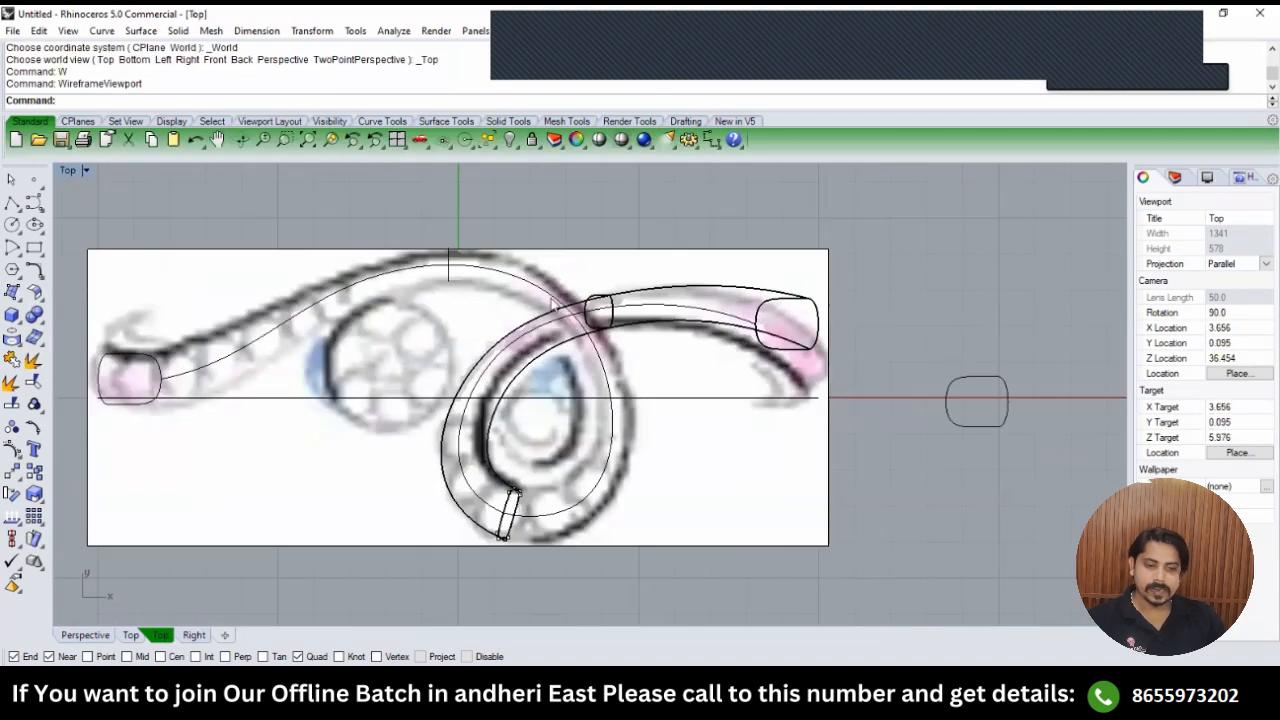
type("SV")
key("Return")
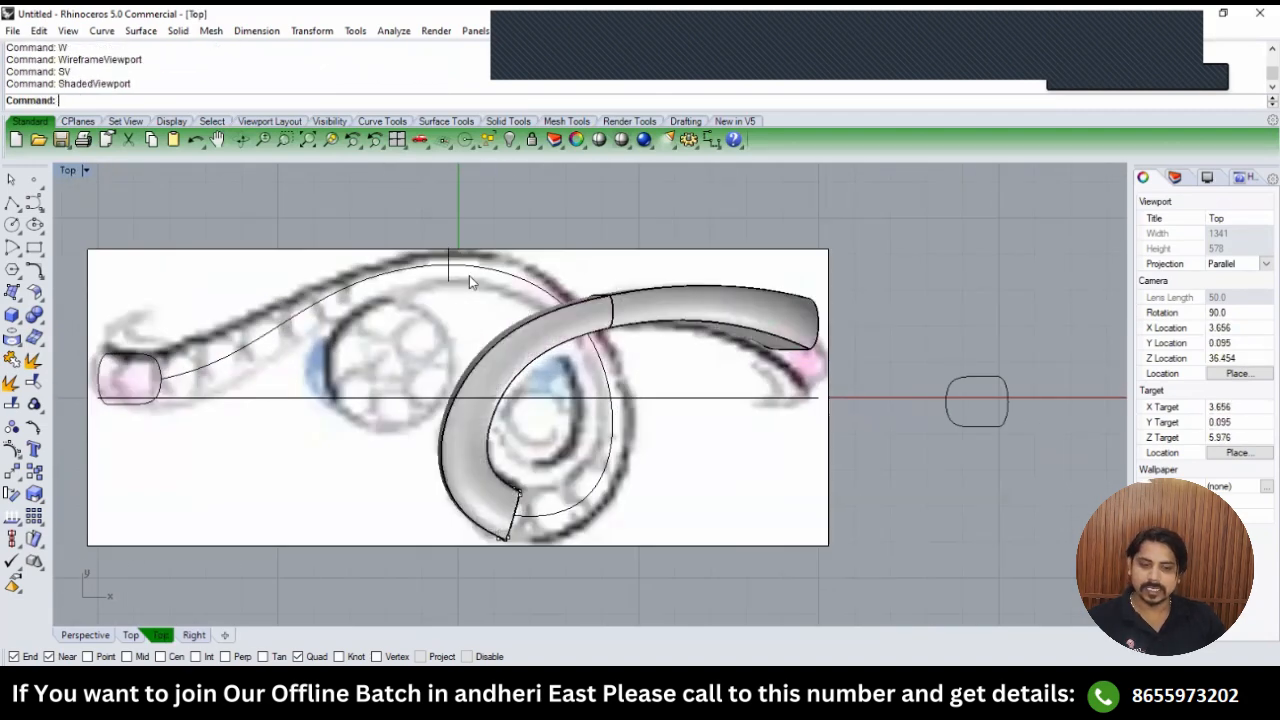
In the Perspective view, Sweep1 the loop-end profile and the crest profile along the second traced curve.
type("PERSPECTIVE")
key("Return")
right_click_drag(450, 278, 402, 303)
left_click(445, 298)
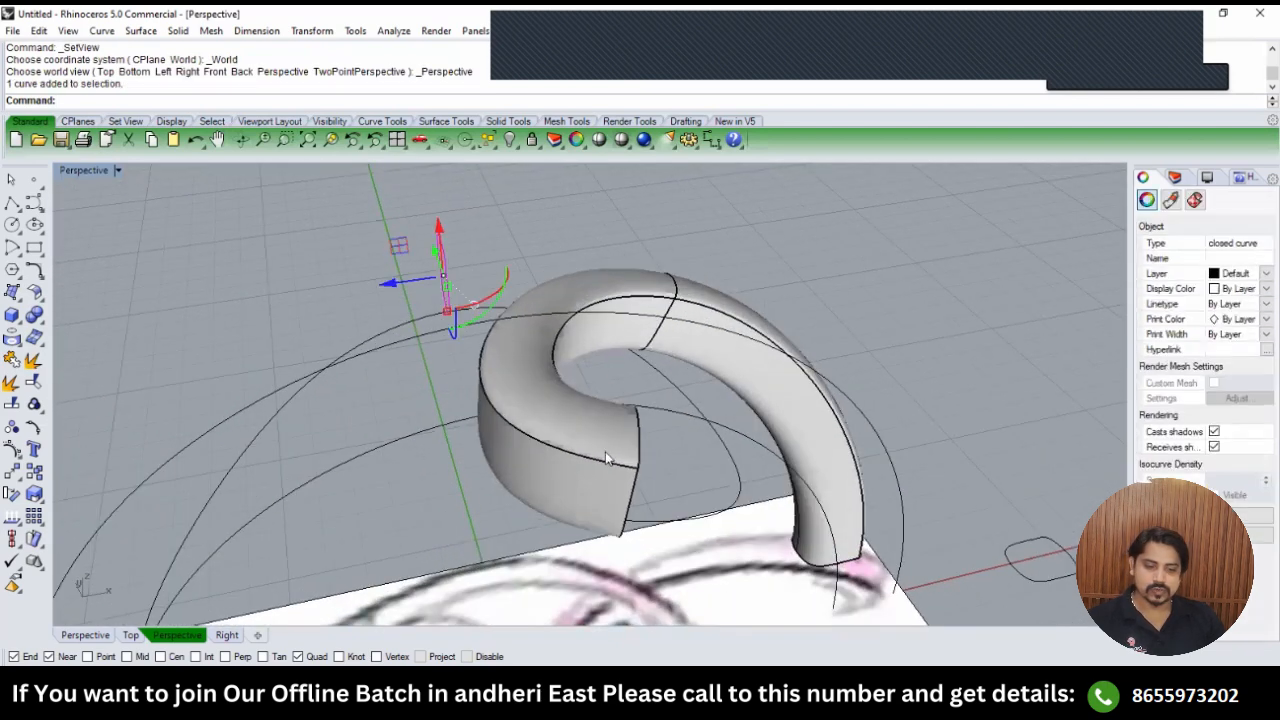
left_click(630, 504, "shift")
right_click(716, 465)
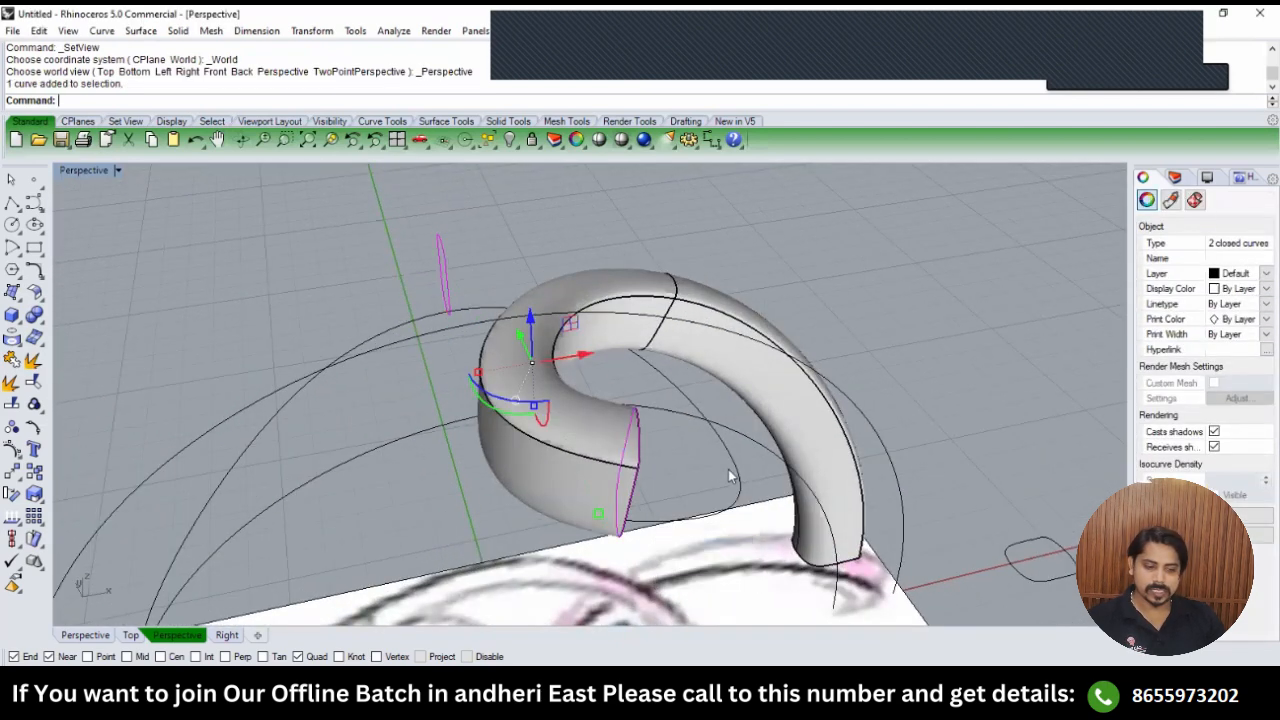
left_click(731, 466, "shift")
scroll(566, 354, "down", 3)
type("Sweep1")
key("Return")
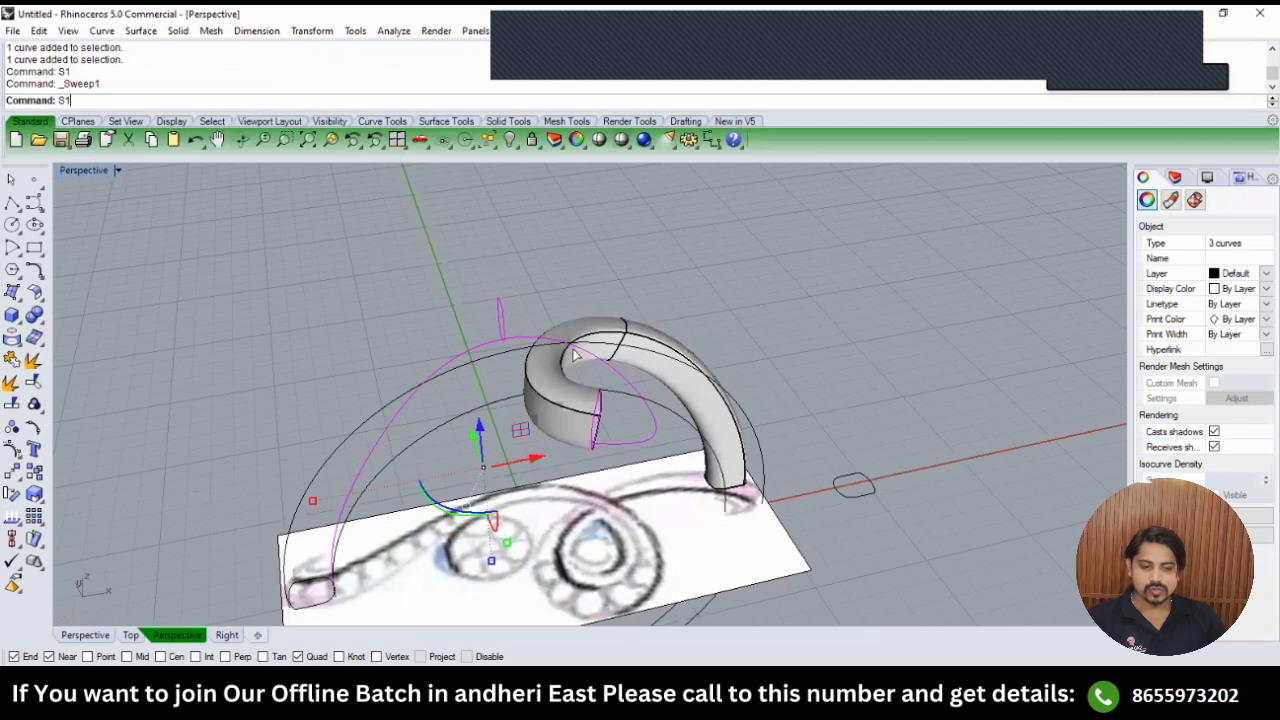
key("Return")
key("Return")
Sweep1 from the crest profile to the large outer-end profile along the second traced curve, adjusting the end profile's seam point.
right_click_drag(548, 354, 533, 421)
left_click(497, 365)
scroll(496, 332, "up", 2)
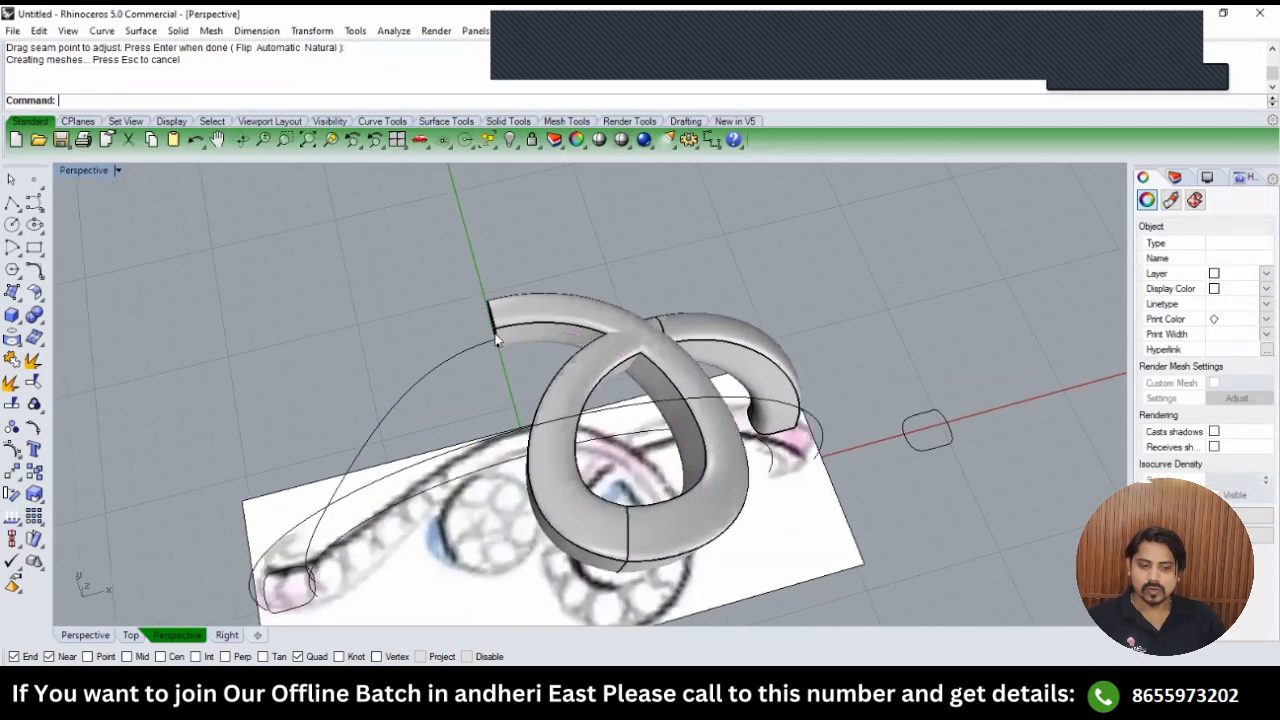
left_click(493, 335)
left_click(408, 414)
left_click(400, 408, "shift")
scroll(398, 412, "down", 5)
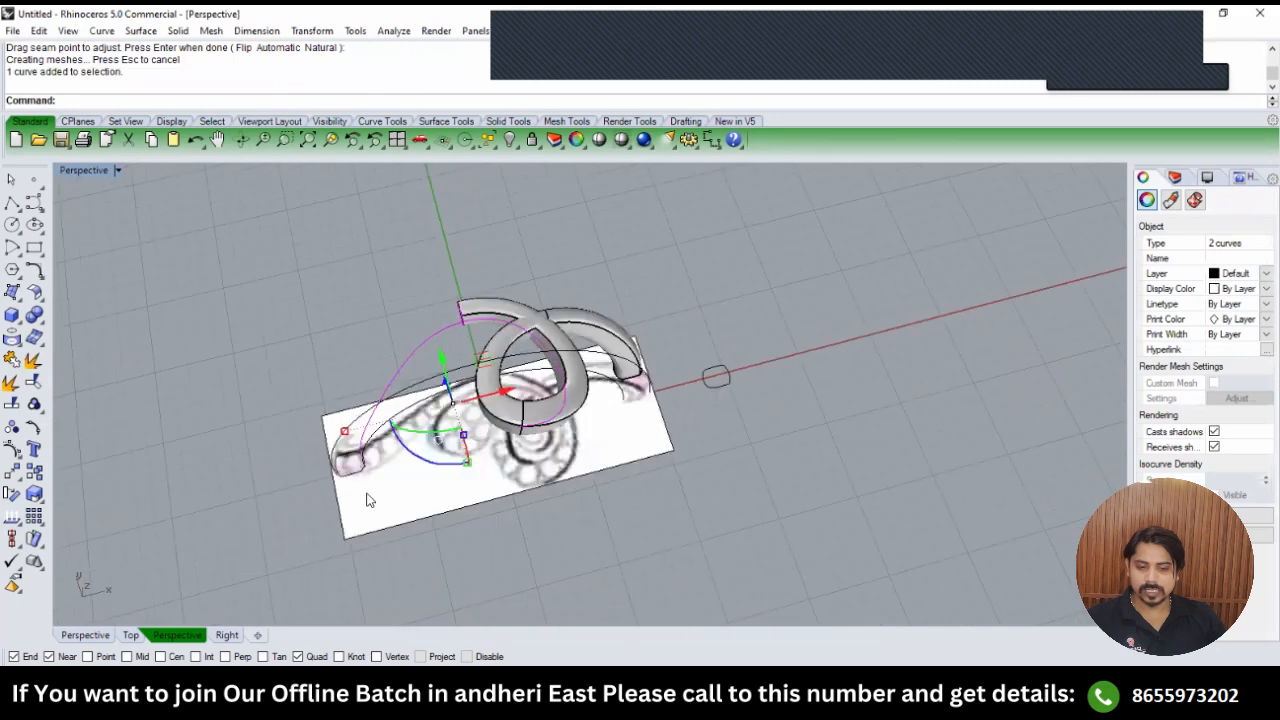
scroll(366, 499, "up", 4)
left_click(360, 462, "shift")
key("Return")
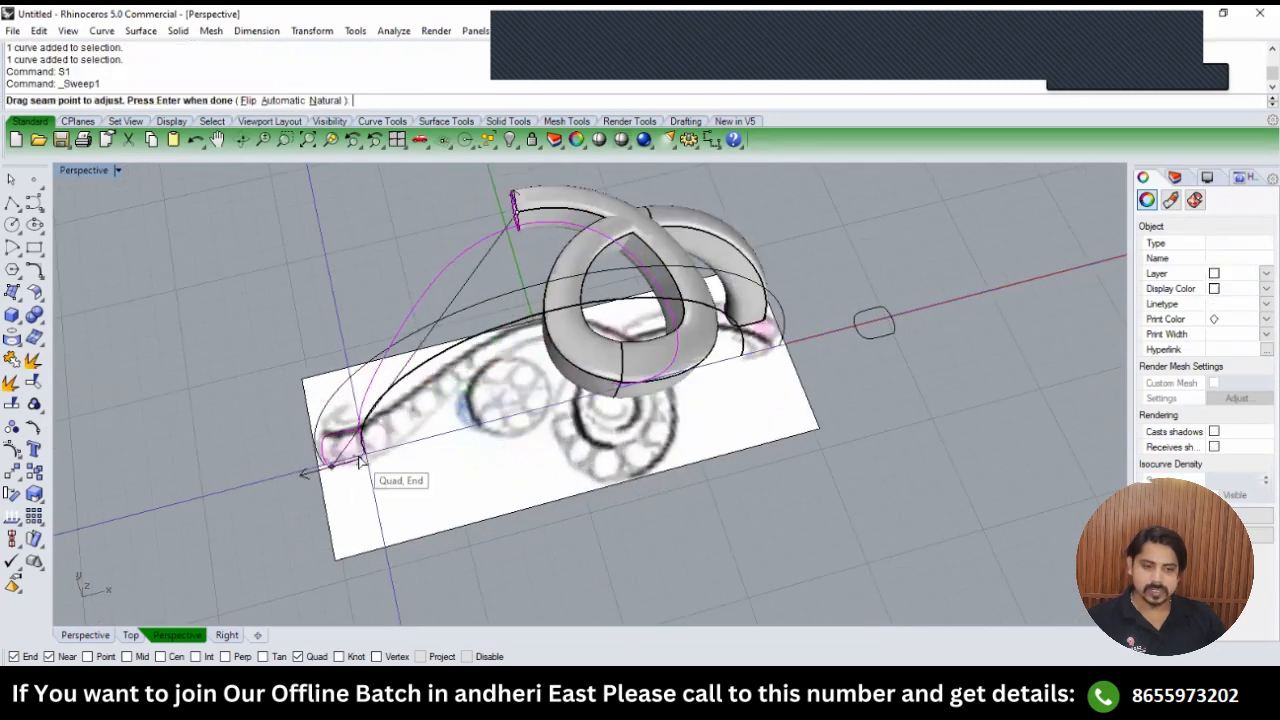
key("Return")
left_click(373, 454)
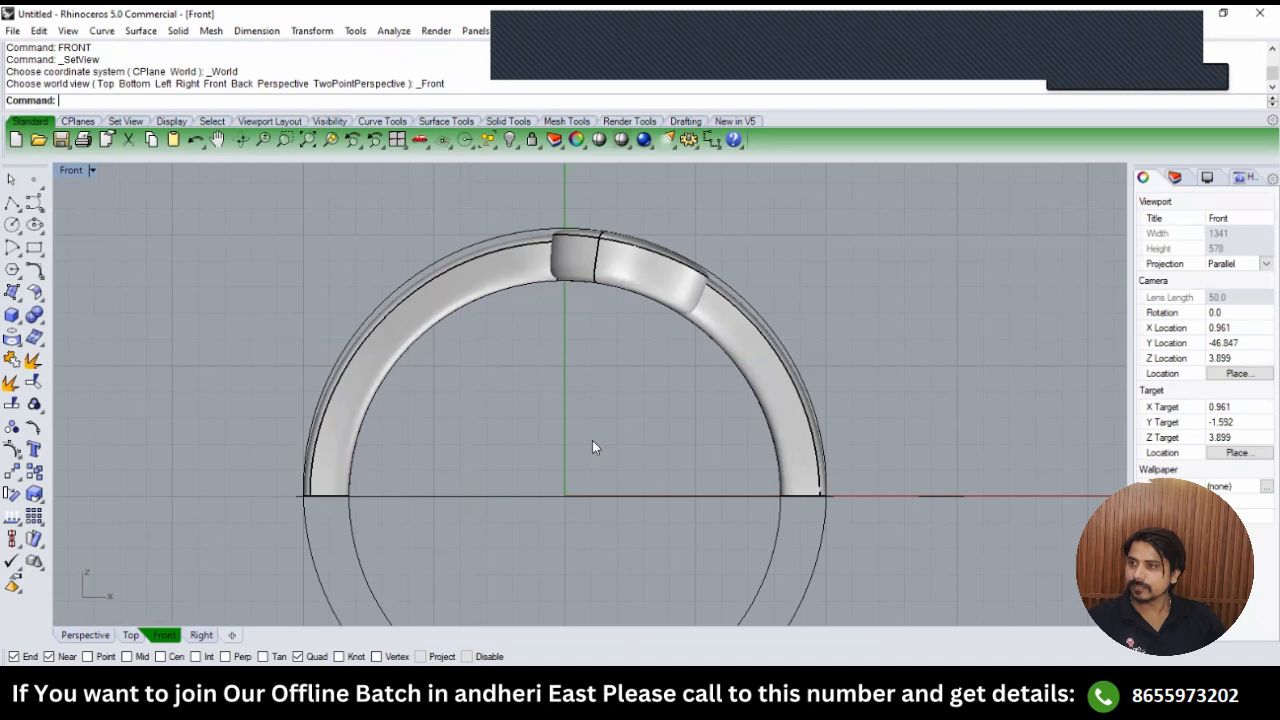
Turn on the crest profile's control points and move its upper points about 0.2 up along its side.
key("ctrl+F1")
key("ctrl+F4")
scroll(659, 306, "up", 4)
scroll(621, 357, "down", 4)
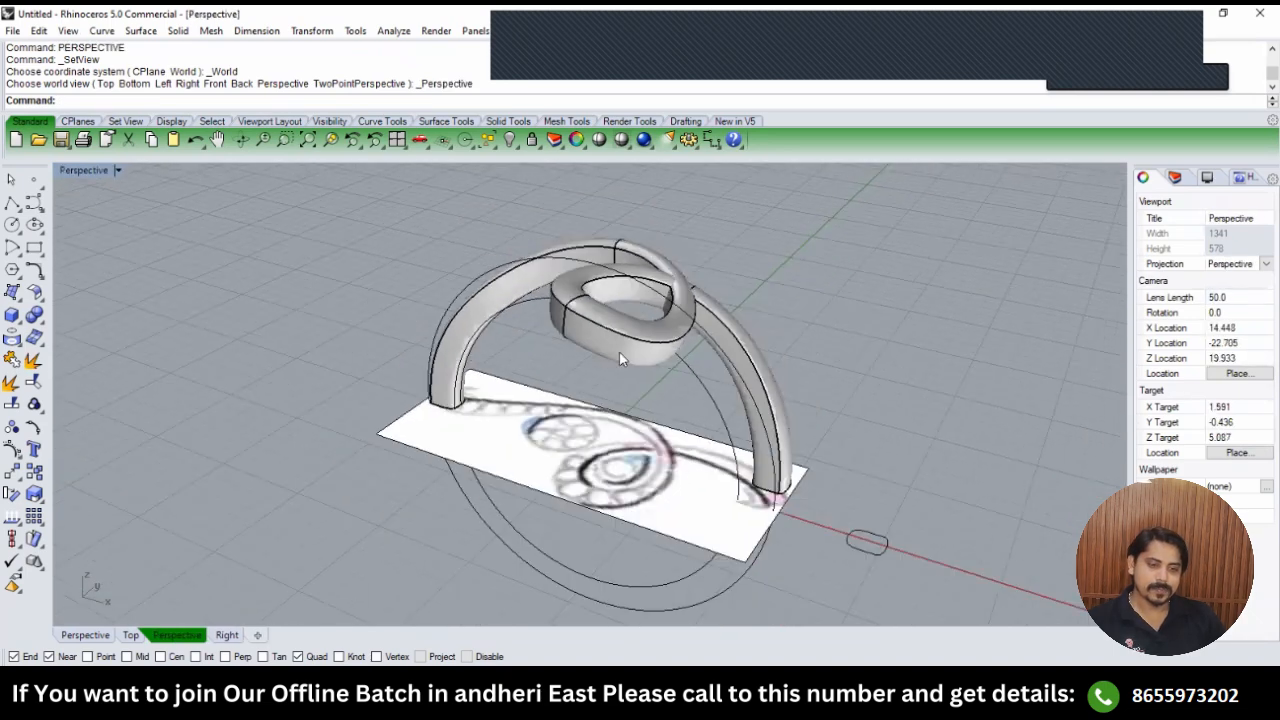
scroll(633, 269, "up", 8)
left_click(629, 271)
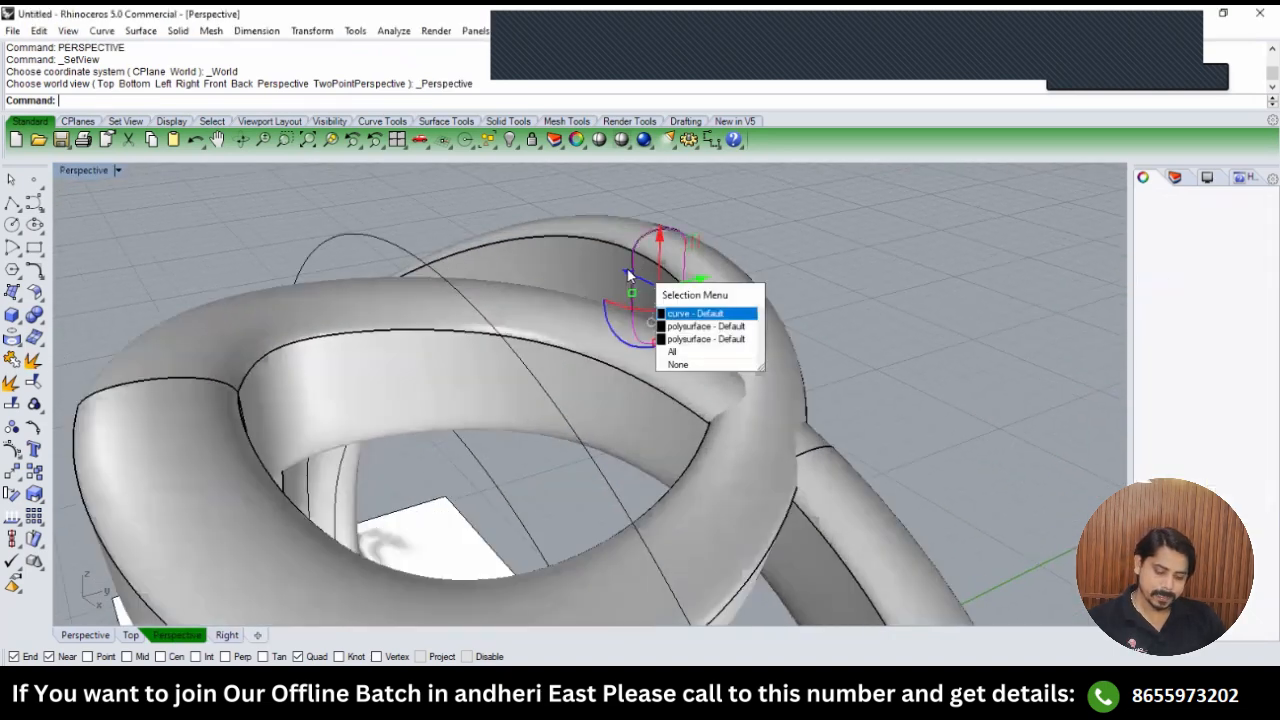
left_click(627, 270)
type("pn")
key("Return")
scroll(626, 275, "down", 7)
left_click_drag(678, 296, 679, 298)
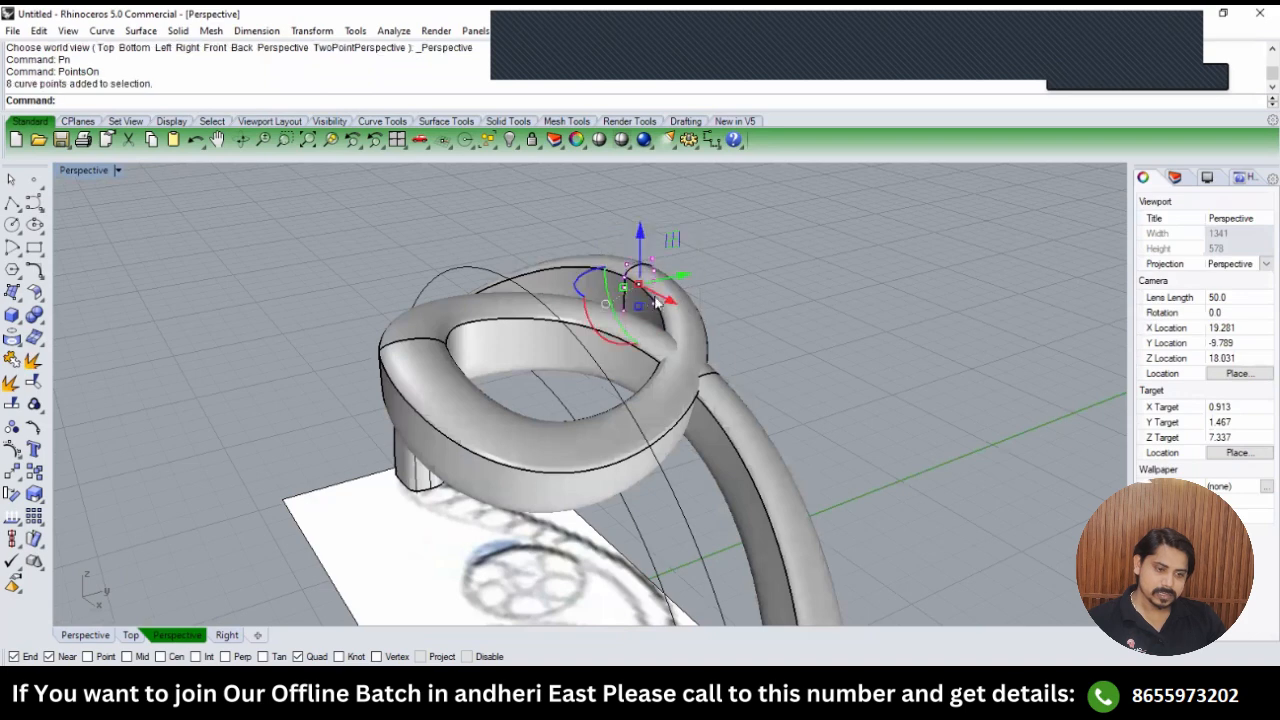
scroll(630, 295, "up", 5)
type("m")
key("Return")
scroll(608, 308, "up", 3)
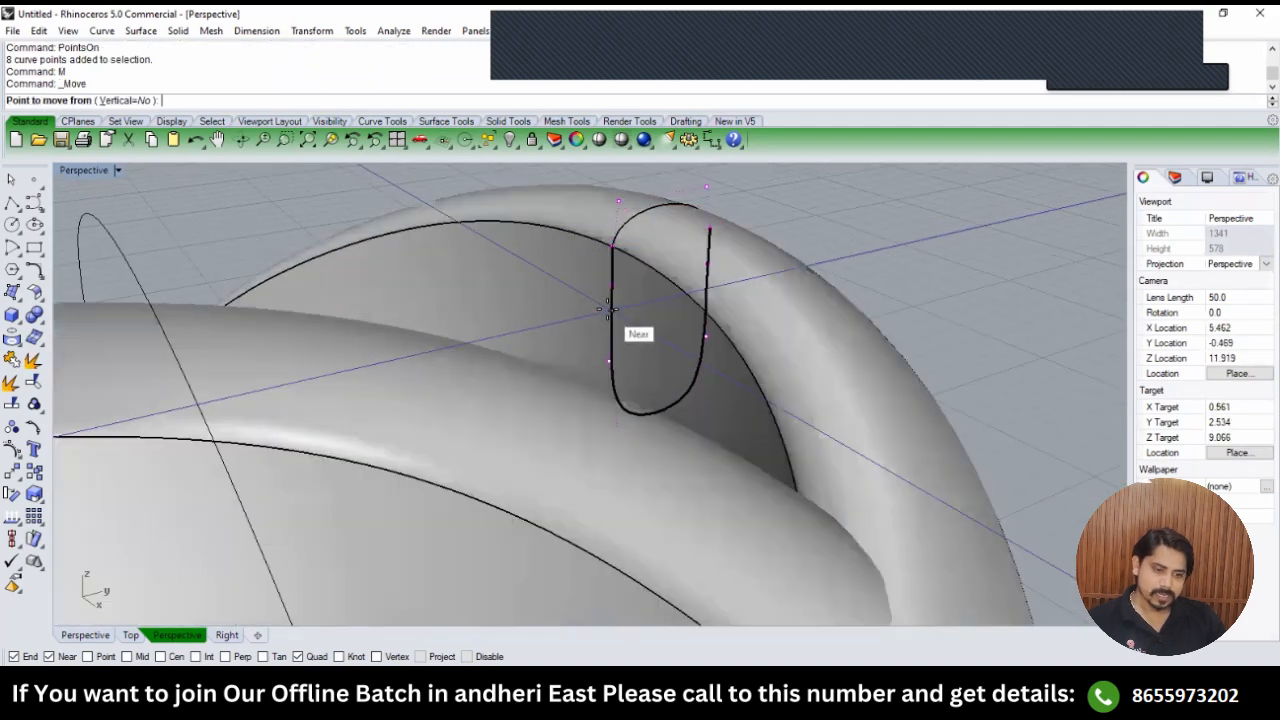
left_click(614, 308)
left_click(612, 285)
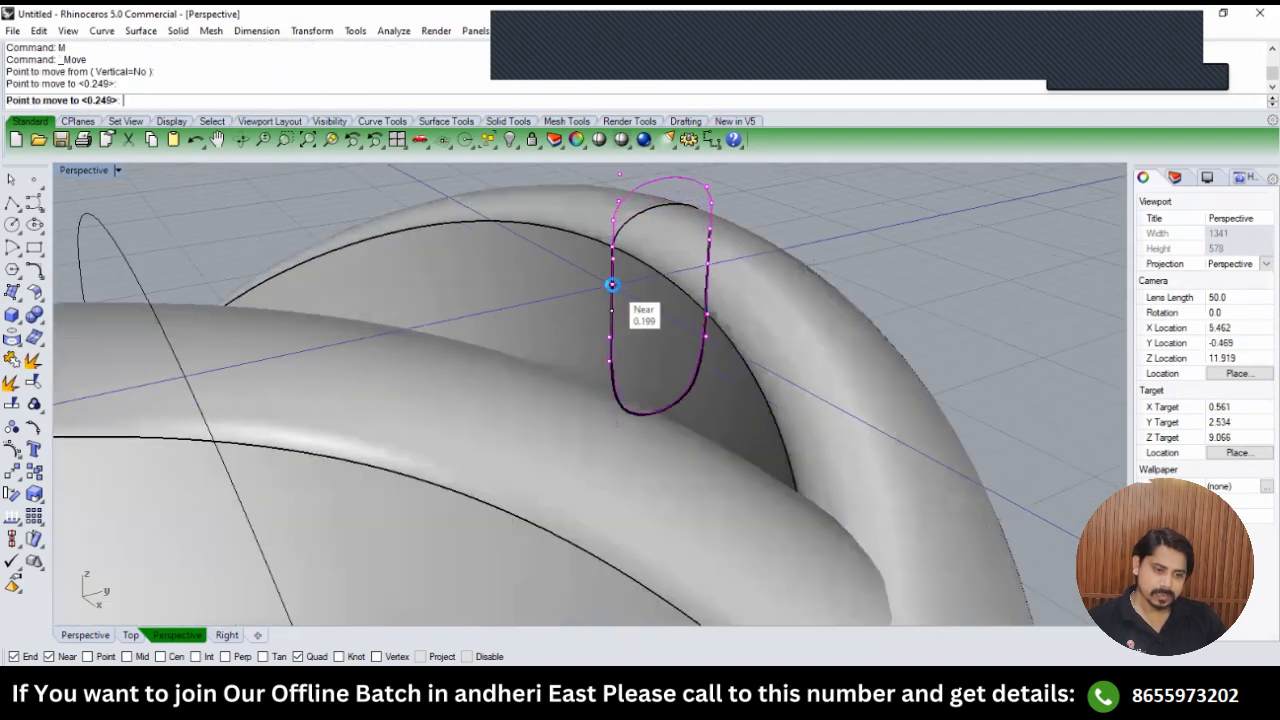
In the Front view in wireframe, raise the crest profile's upper control points by about another 0.1, and restore shaded display.
type("front")
key("Return")
type("w")
key("Return")
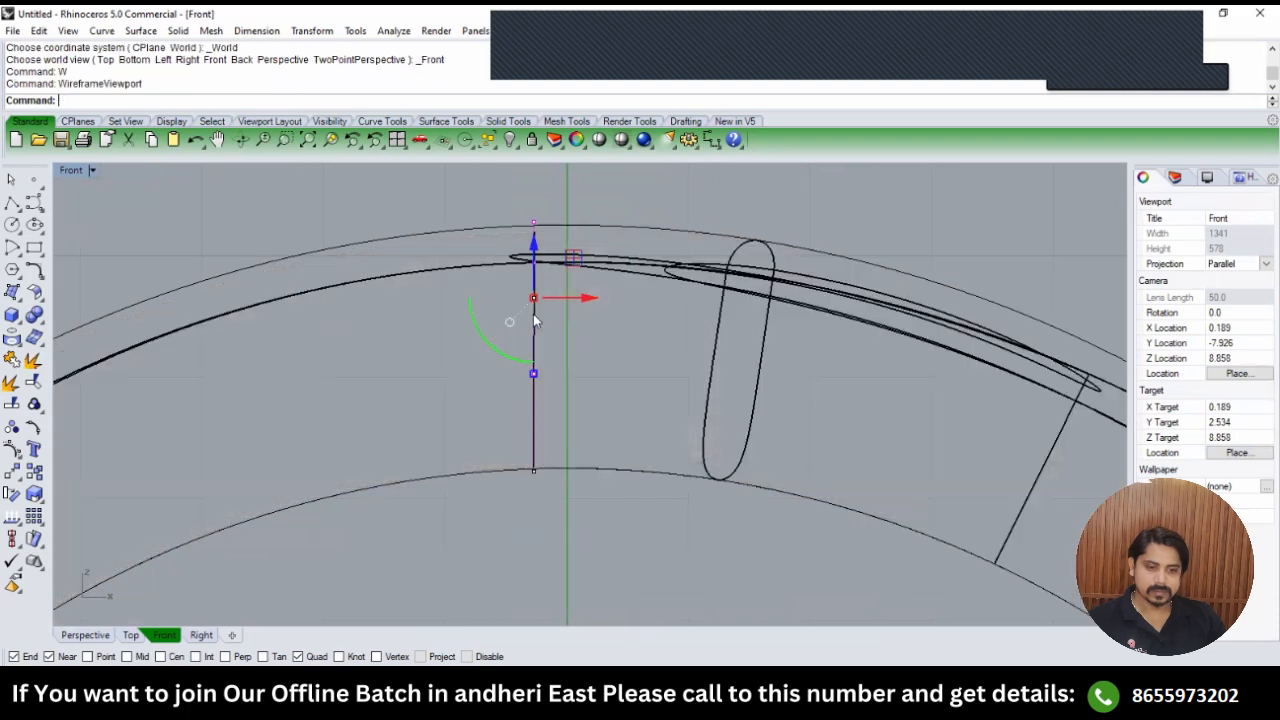
type("M")
key("Return")
scroll(537, 322, "up", 2)
left_click(534, 322)
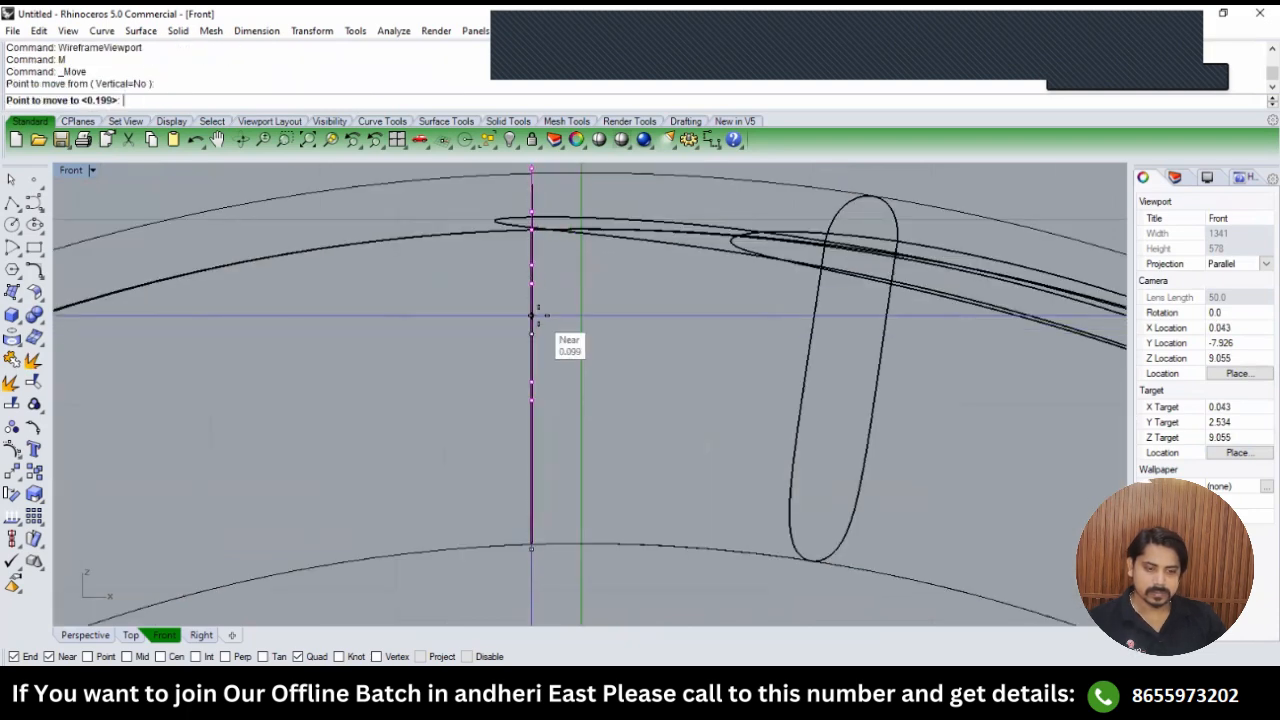
left_click(536, 315)
scroll(543, 317, "down", 2)
type("SV")
key("Return")
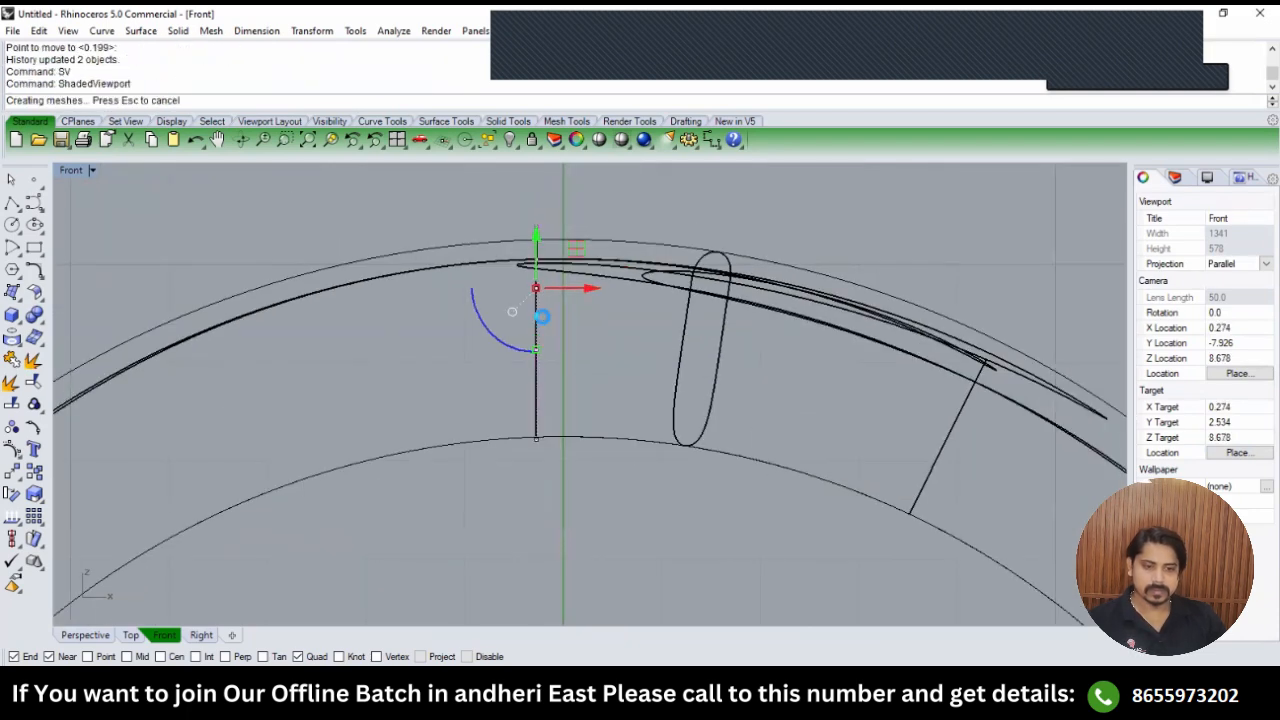
scroll(541, 324, "down", 3)
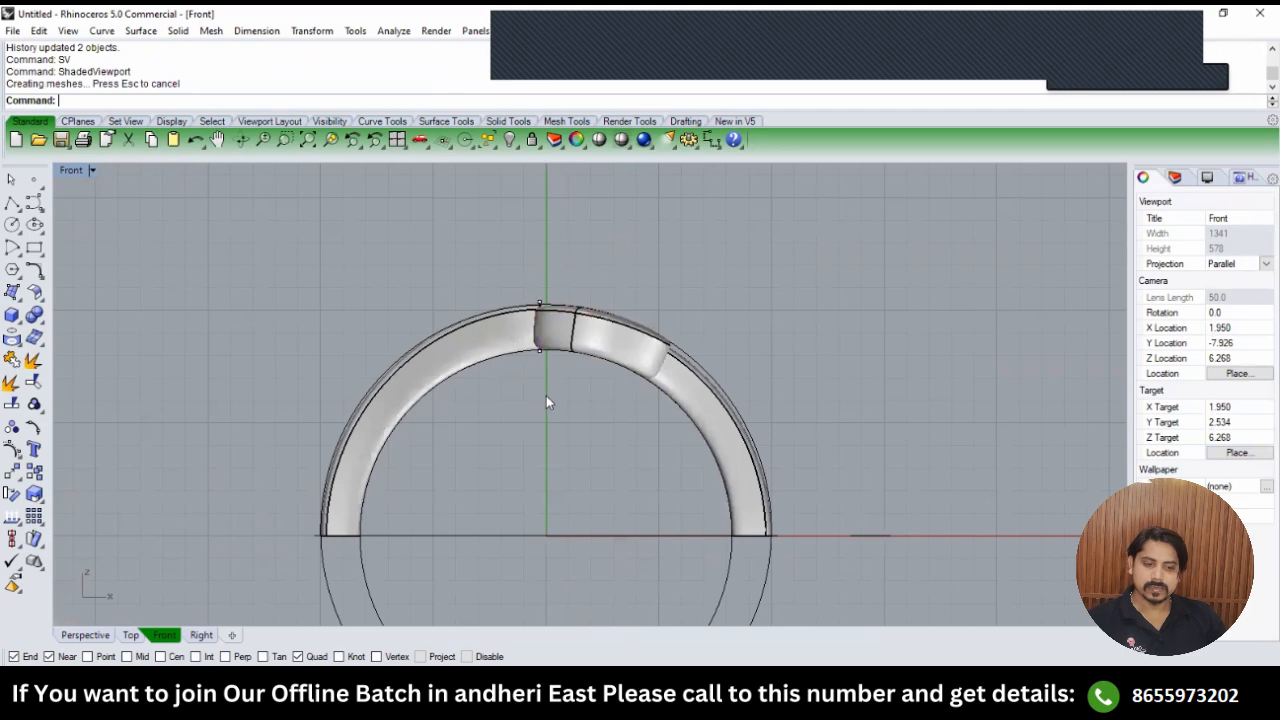
In the Perspective view, scale the first band's crossing profile in one direction from its lower end to a height of 1.5.
type("TOP")
key("Return")
type("PERSPECTIVE")
key("Return")
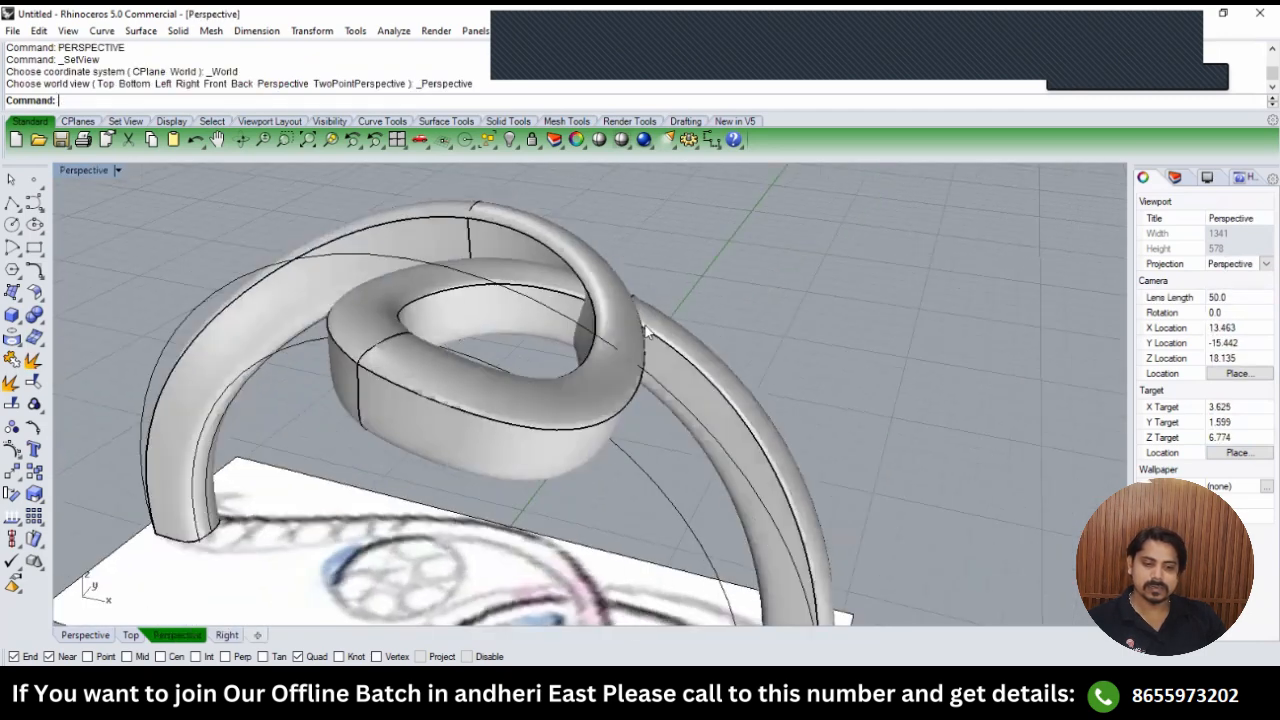
scroll(615, 305, "up", 4)
right_click_drag(502, 304, 550, 316)
scroll(520, 274, "down", 5)
scroll(632, 291, "up", 9)
left_click(632, 291)
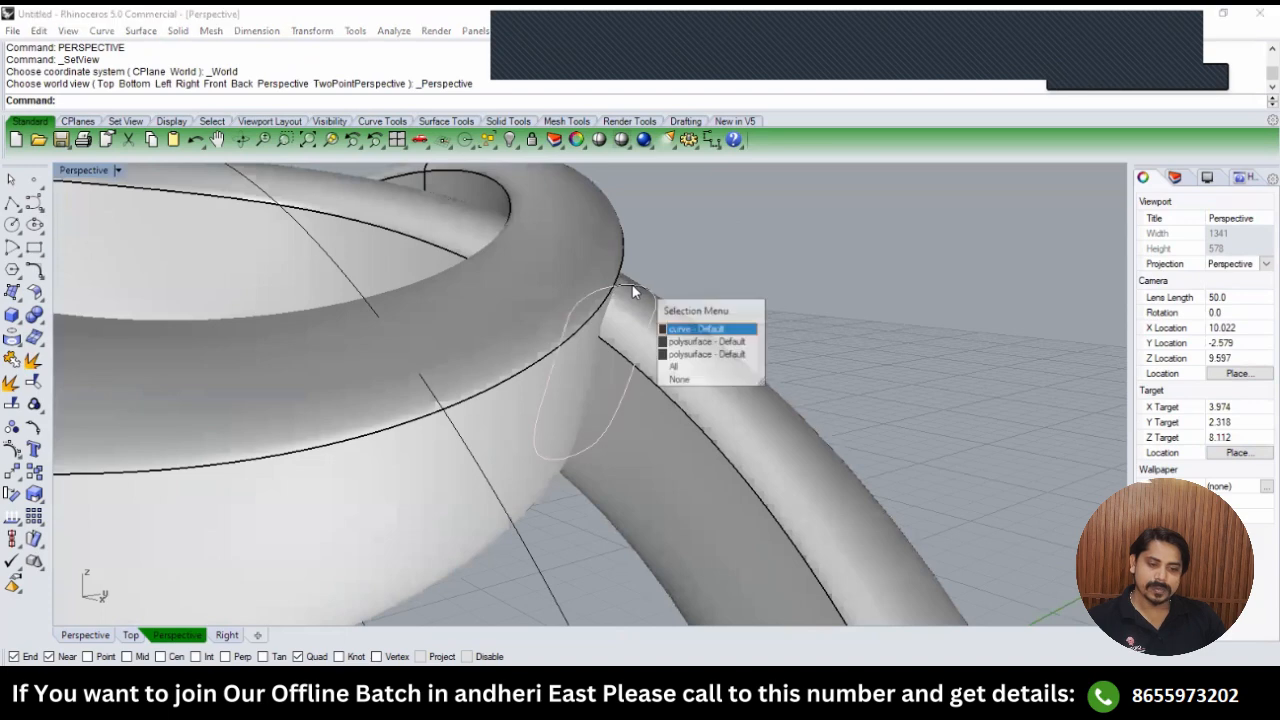
left_click(672, 337)
type("1d")
key("Return")
left_click(565, 458)
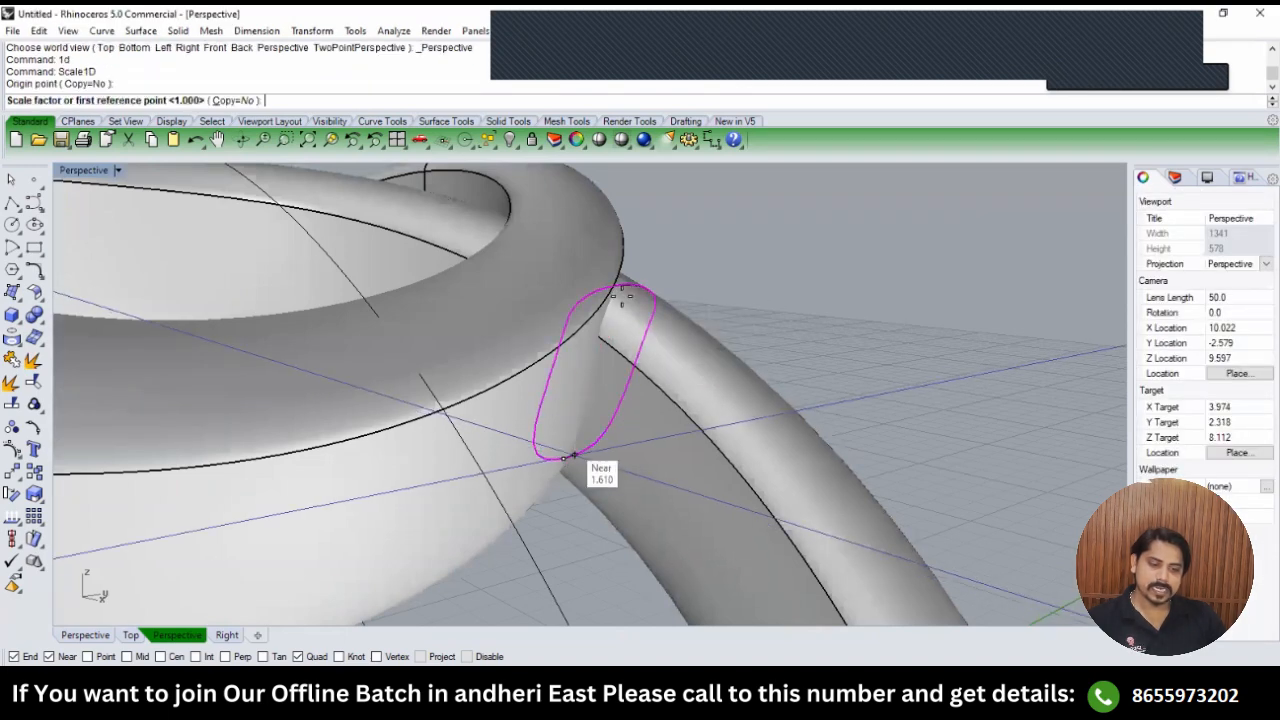
scroll(623, 320, "up", 2)
left_click(622, 300)
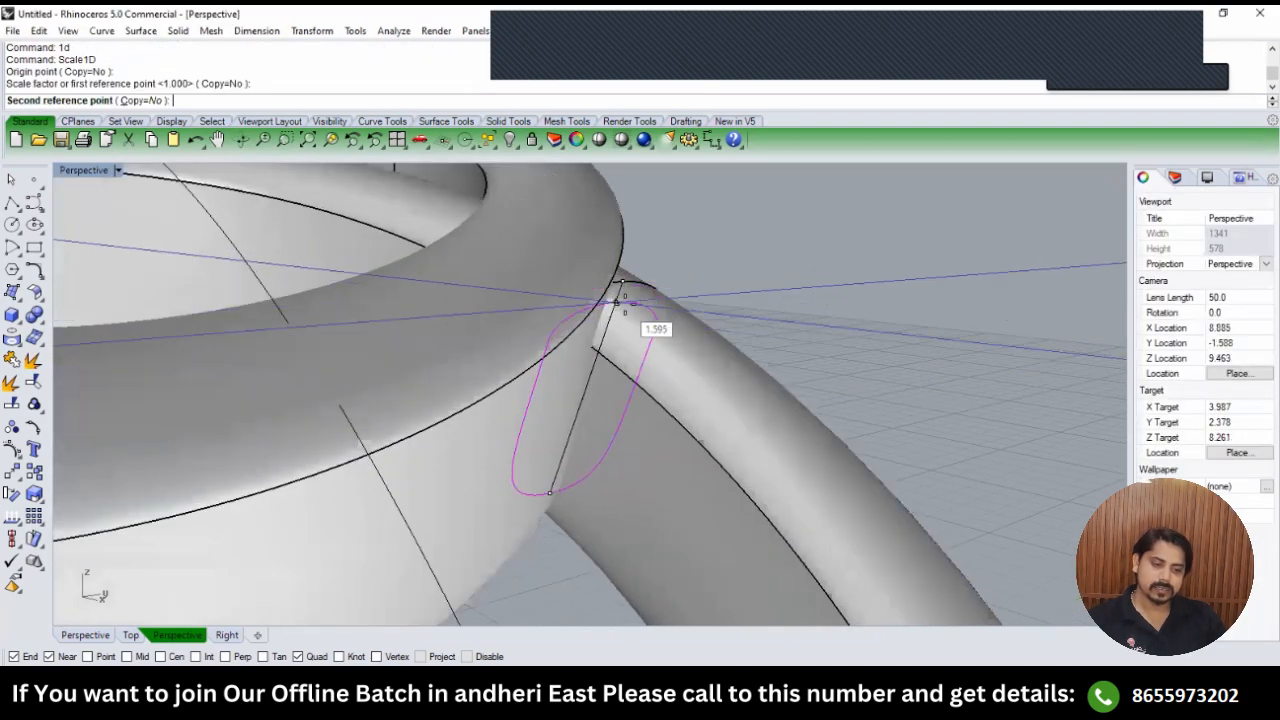
type("1.5")
key("Return")
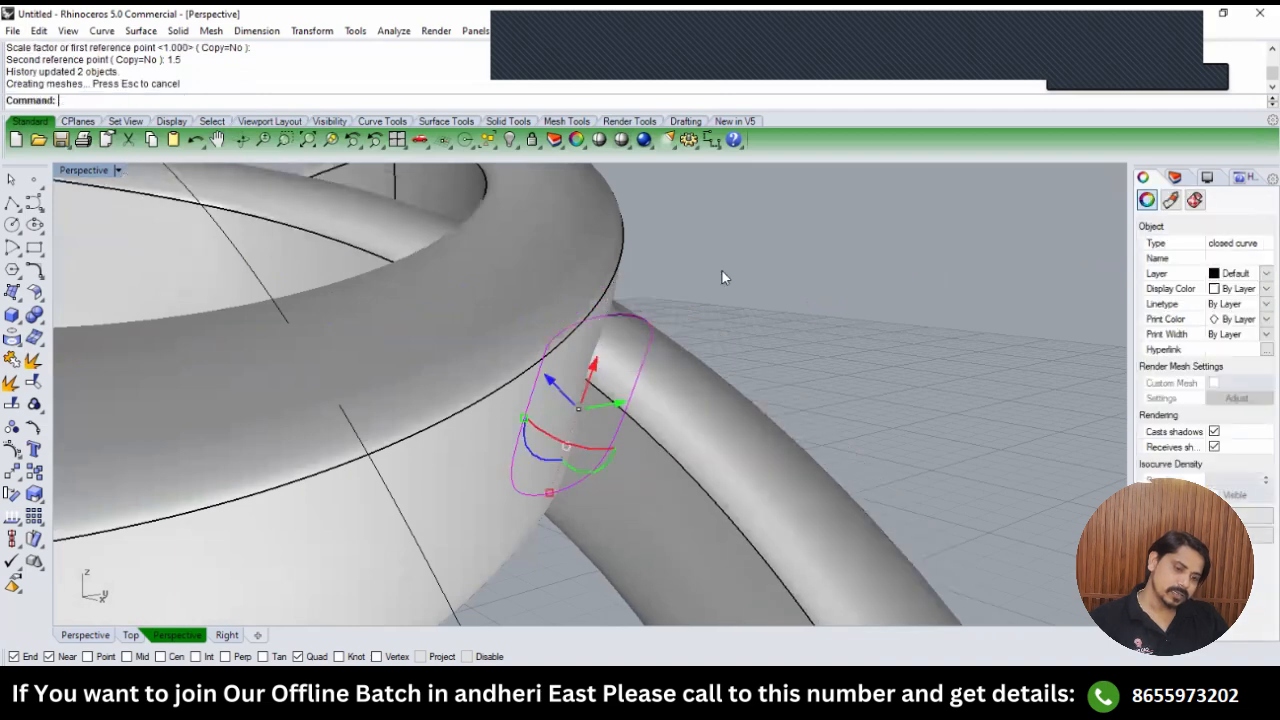
Inspect the swept ring bands and their crossing in the Top, Perspective and Front views.
left_click(722, 271)
scroll(651, 277, "down", 5)
type("FRONT")
key("Return")
type("TOP")
key("Return")
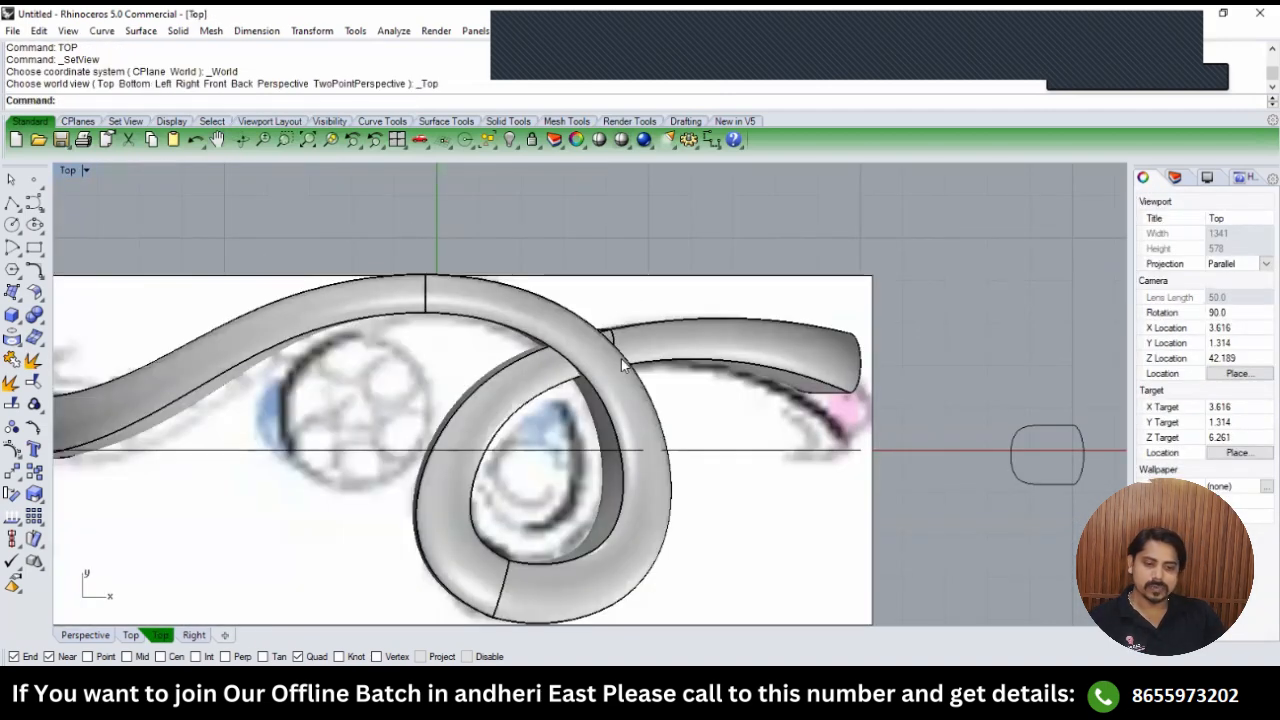
scroll(504, 387, "down", 6)
right_click_drag(504, 387, 603, 374)
type("PERSPECTIVE")
key("Return")
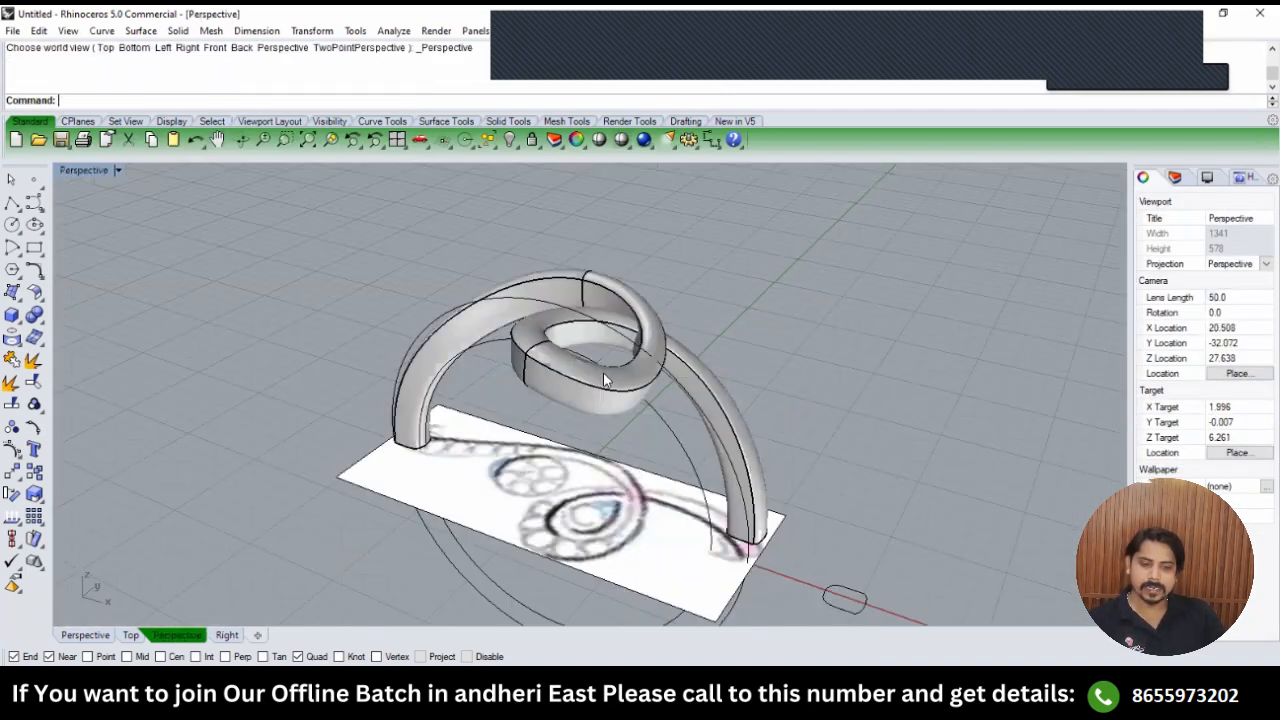
type("FRONT")
key("Return")
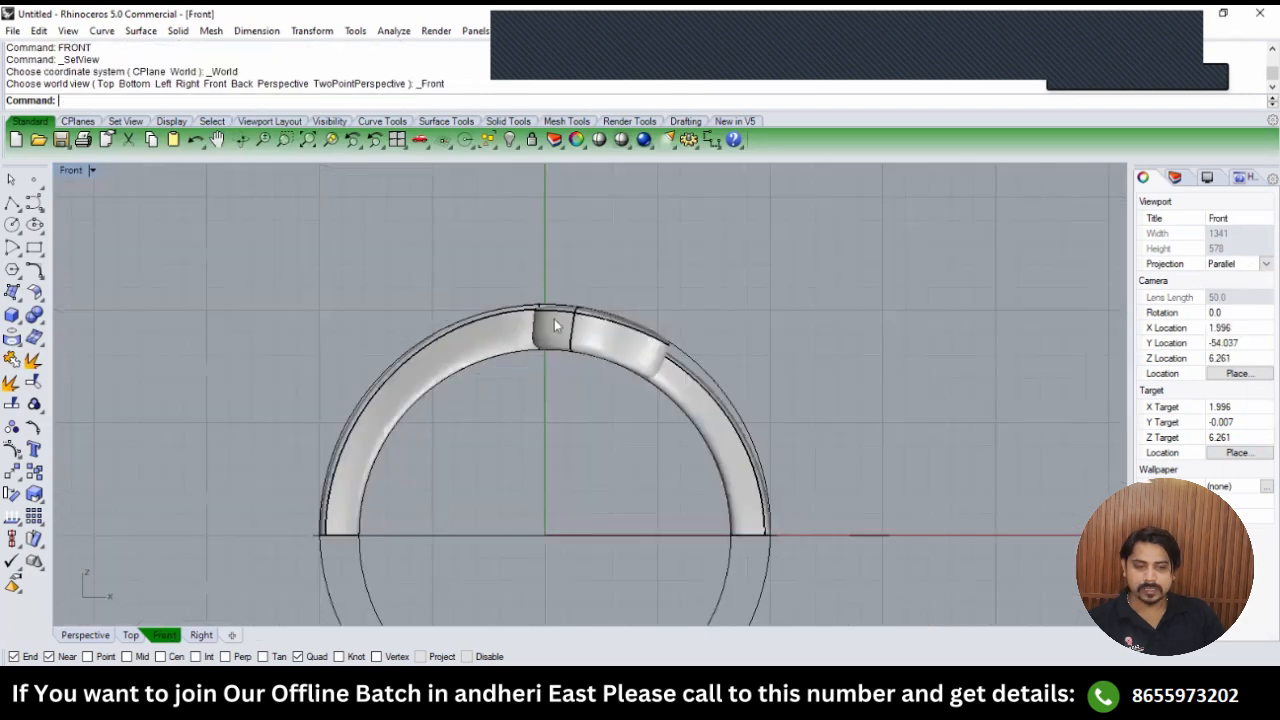
scroll(475, 348, "up", 5)
scroll(480, 321, "down", 5)
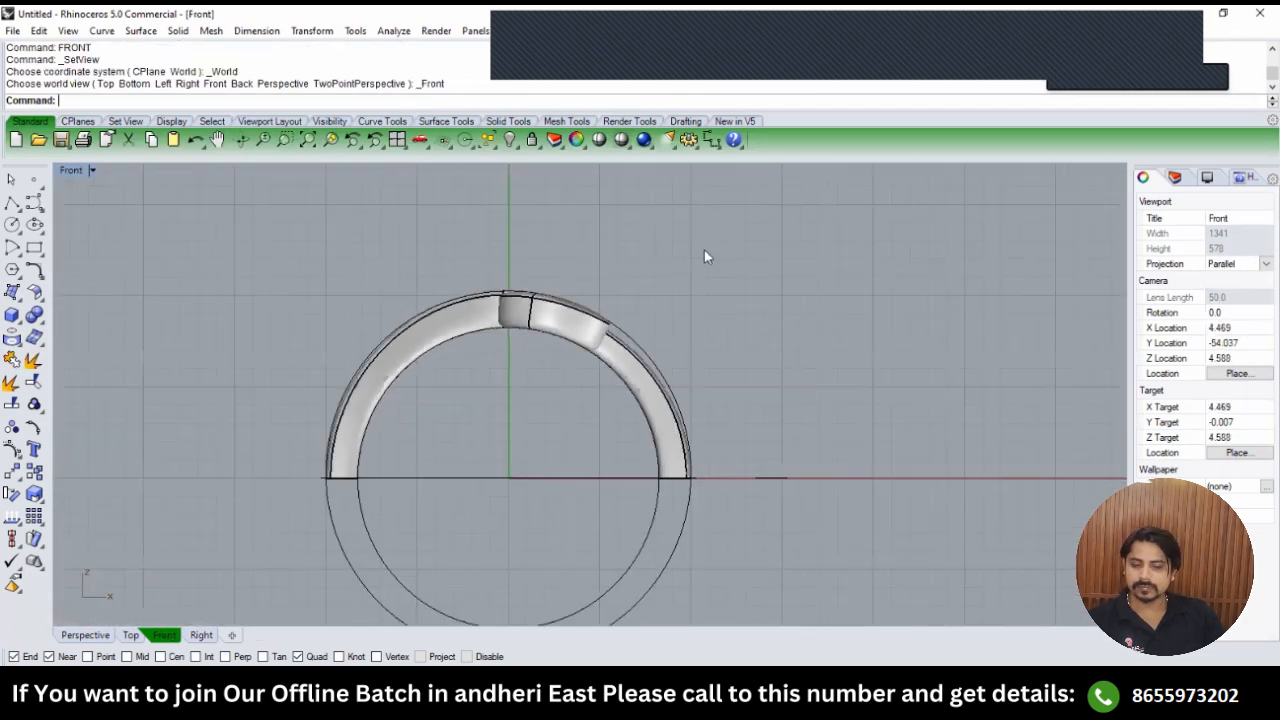
In the Top view, delete the swept bands and the profiles placed on them, keeping the traced curves and the spare rounded profile.
type("TOP")
key("Return")
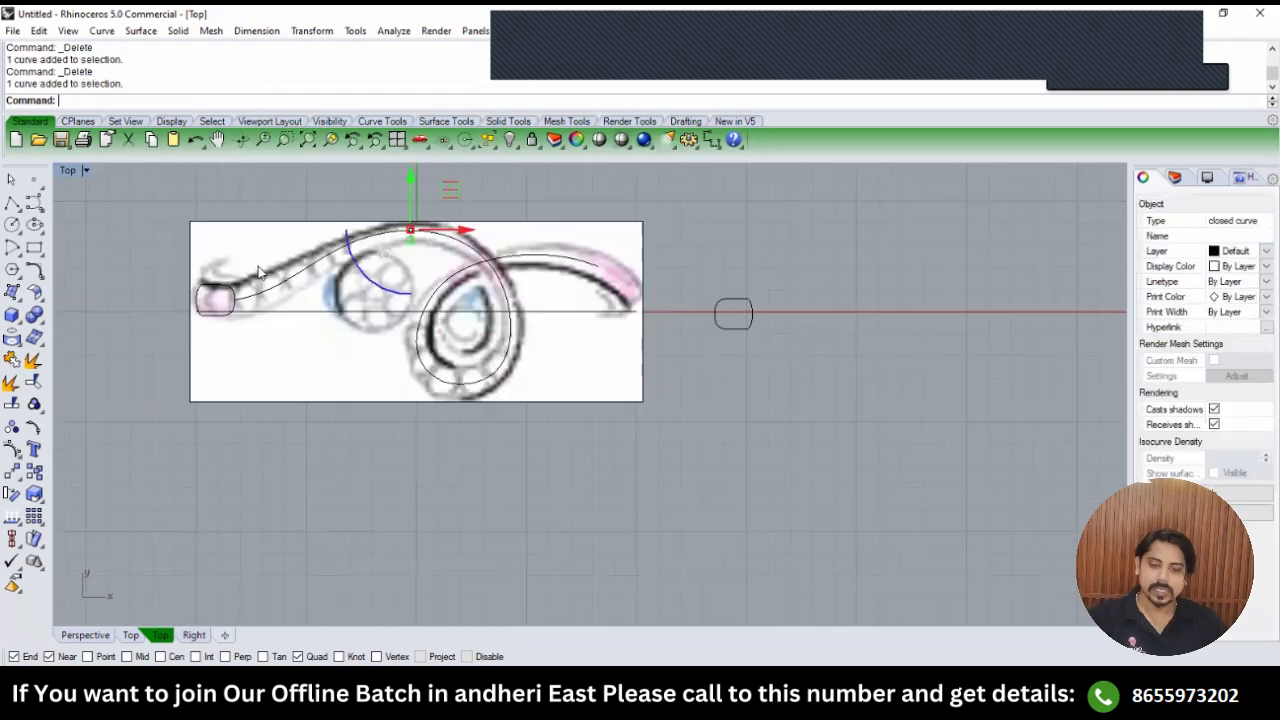
key("Delete")
scroll(277, 354, "down", 5)
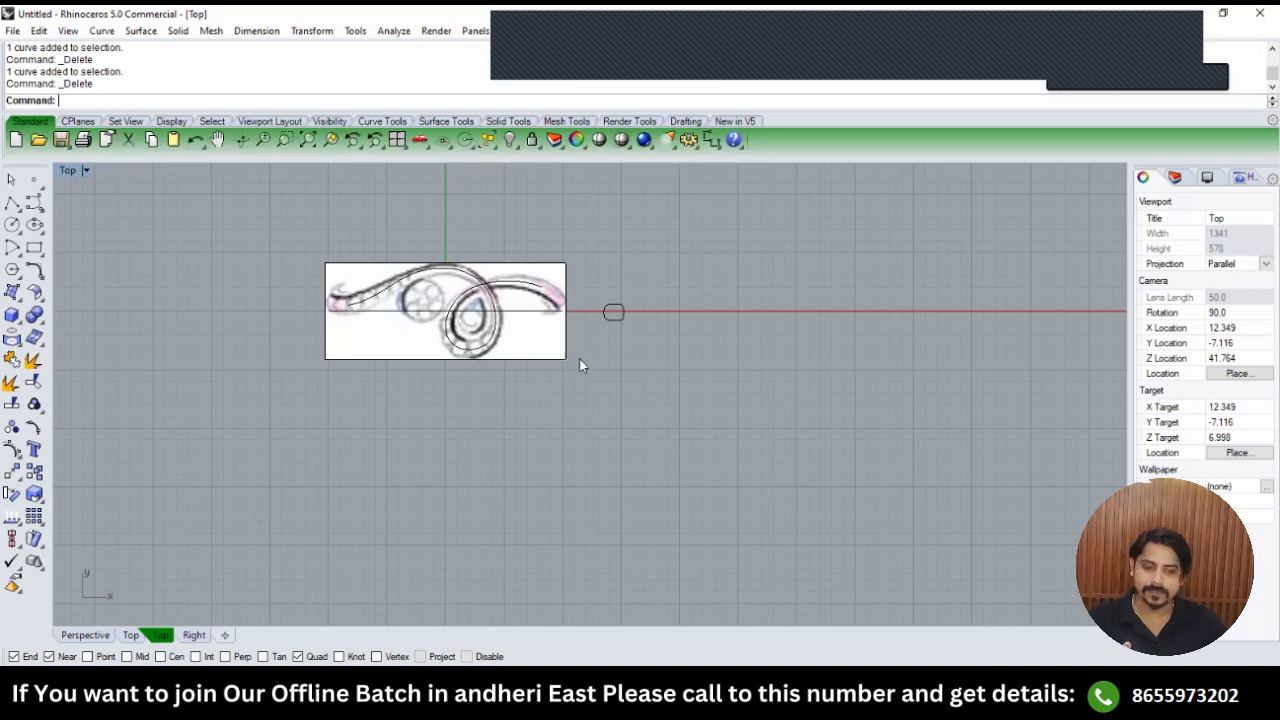
Examine the shape of the remaining traced curves from the side in the Right view.
type("RIGHT")
key("Return")
scroll(580, 370, "up", 6)
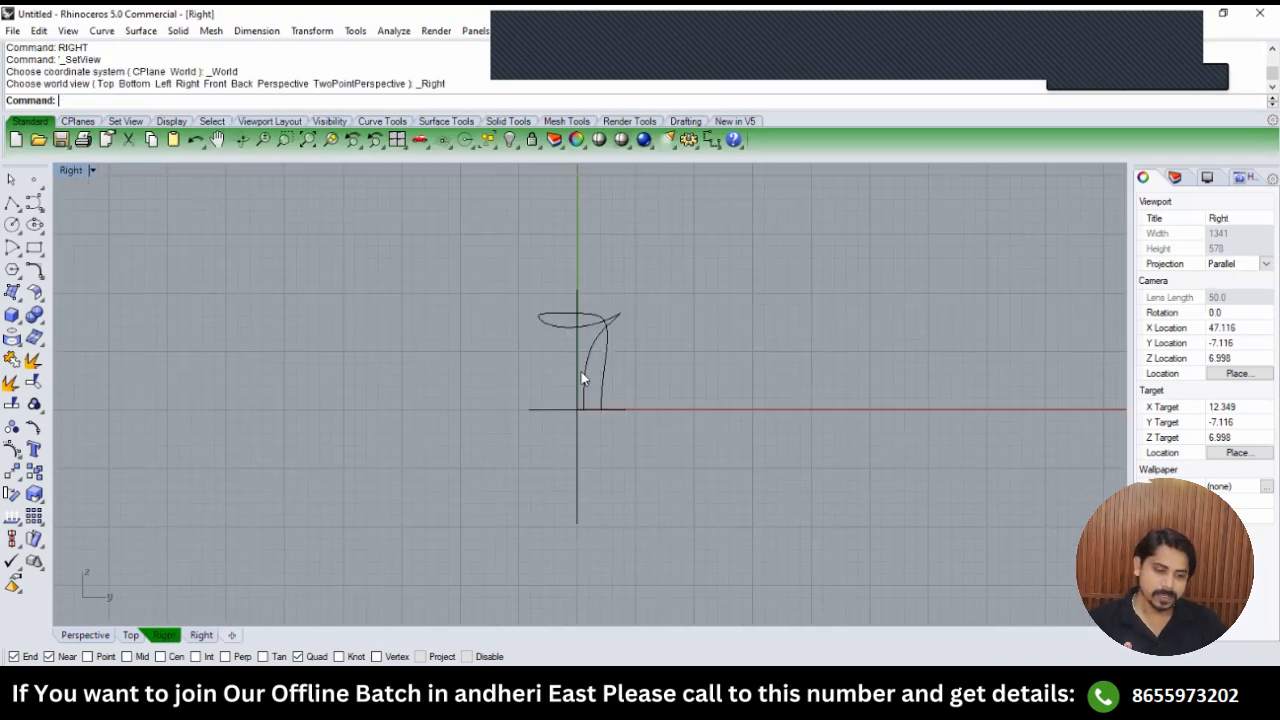
left_click(589, 372)
type("TOP")
key("Return")
type("RIGHT")
key("Return")
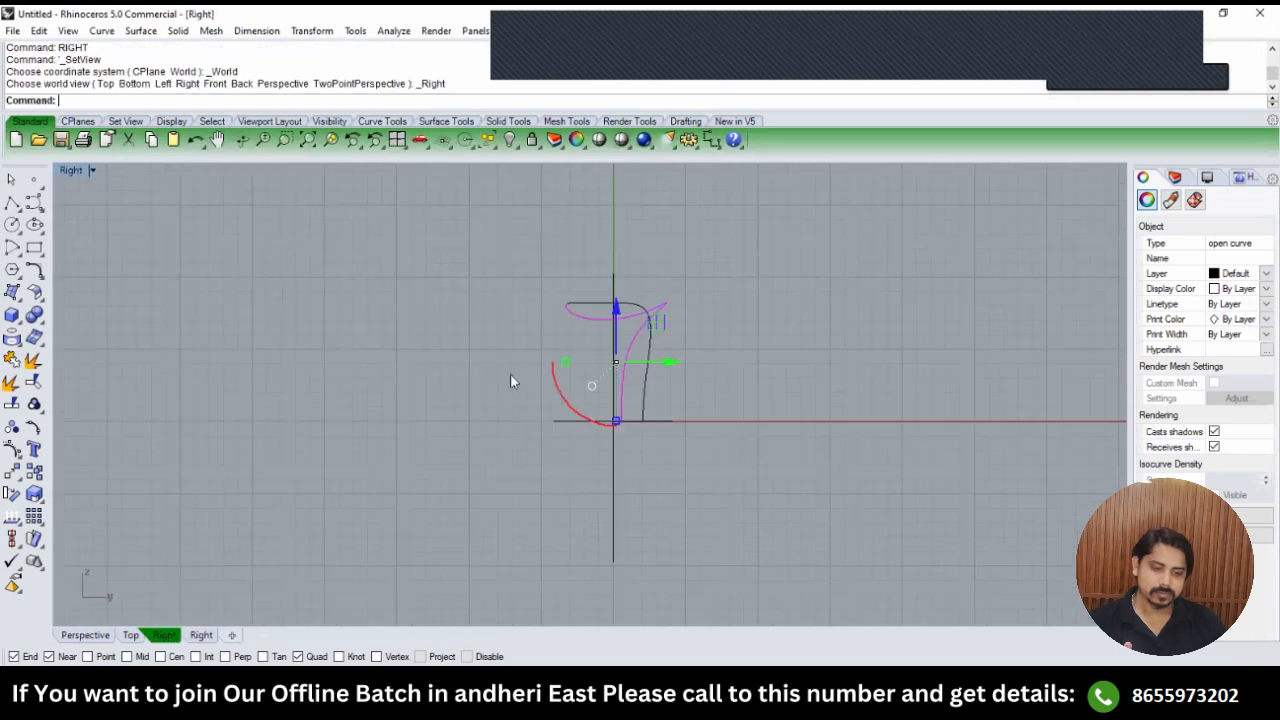
scroll(469, 400, "up", 5)
key("Escape")
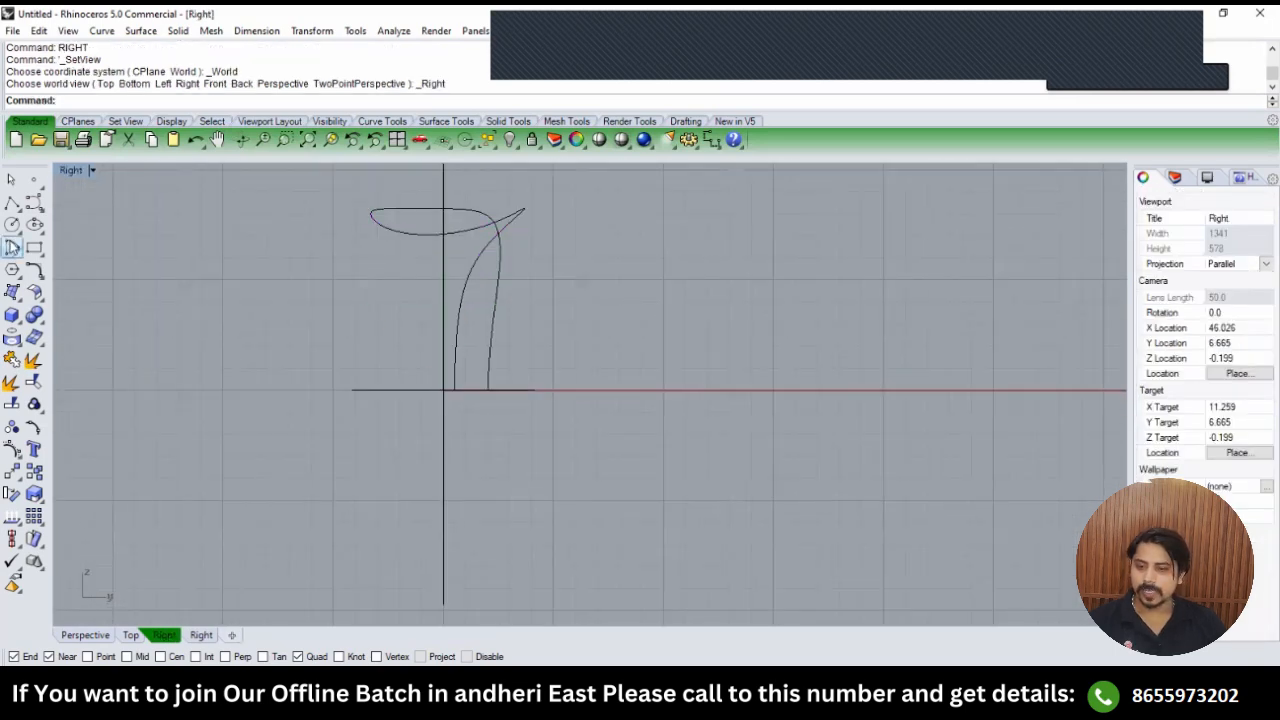
Examine the ends of the traced curves against the reference sketch in the Top view.
type("TOP")
key("Return")
scroll(505, 355, "up", 4)
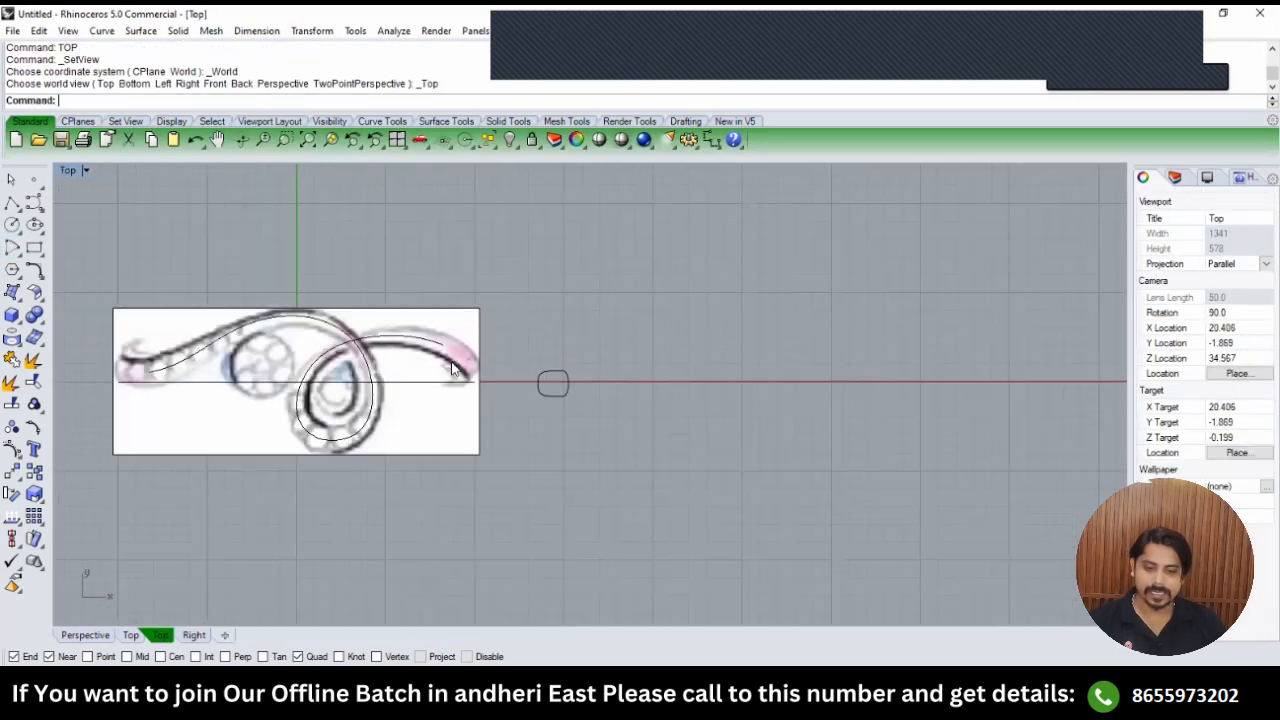
scroll(503, 352, "up", 2)
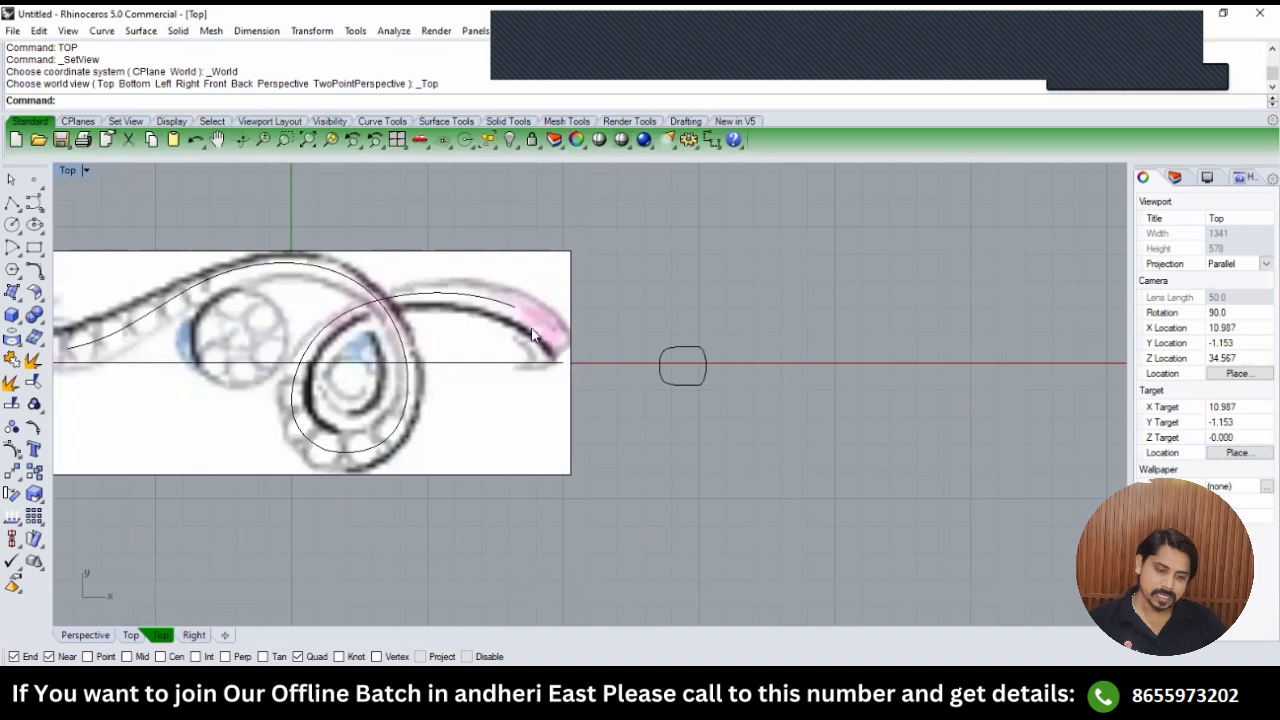
scroll(511, 384, "down", 4)
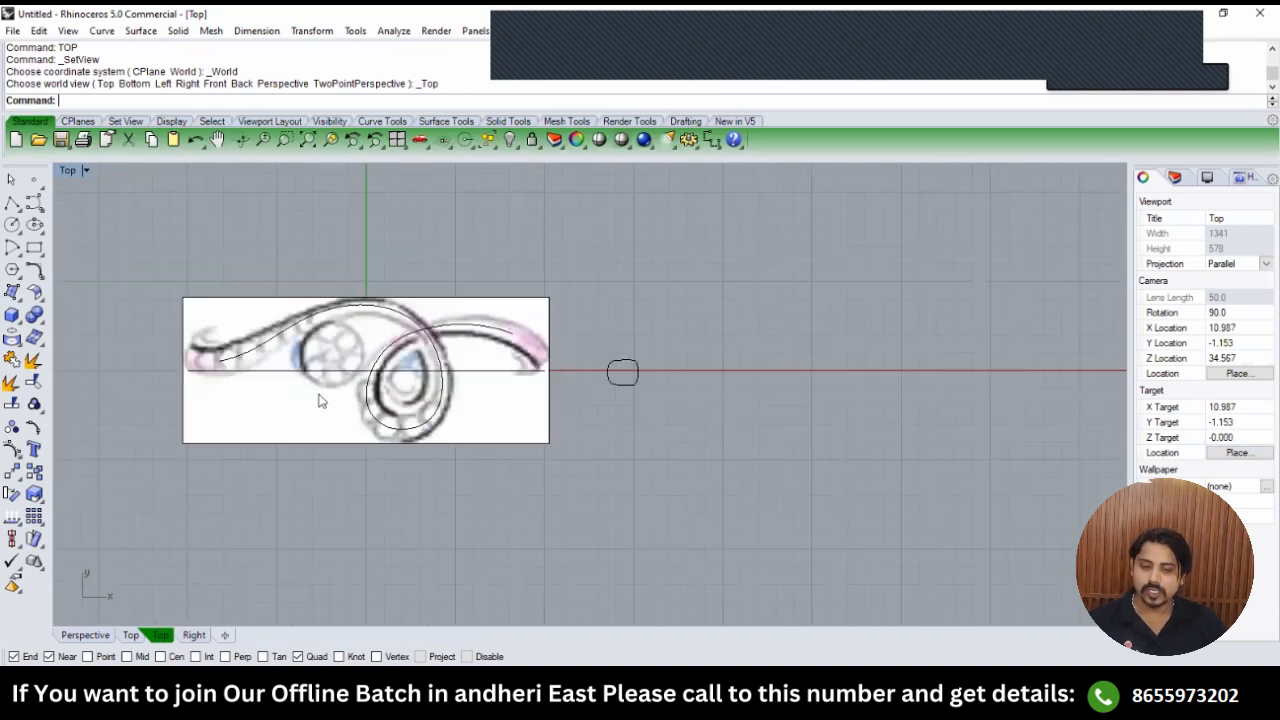
right_click_drag(218, 323, 286, 312)
scroll(286, 312, "up", 4)
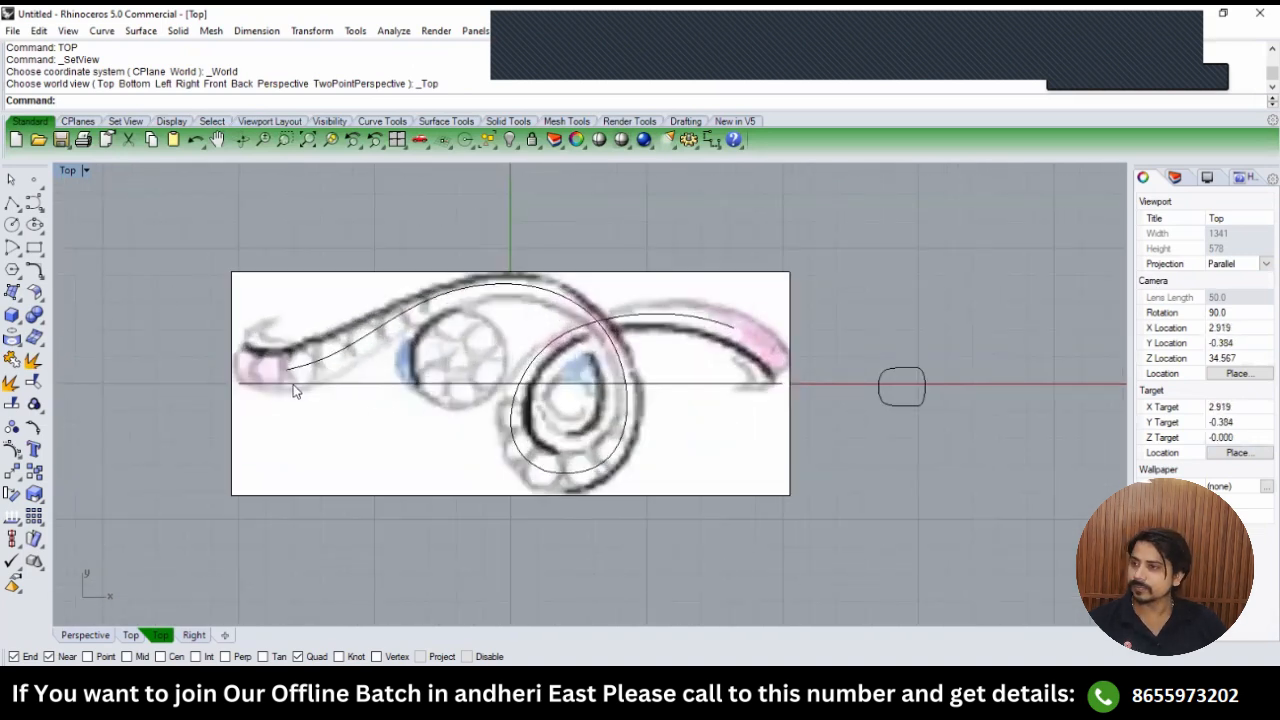
scroll(388, 381, "down", 4)
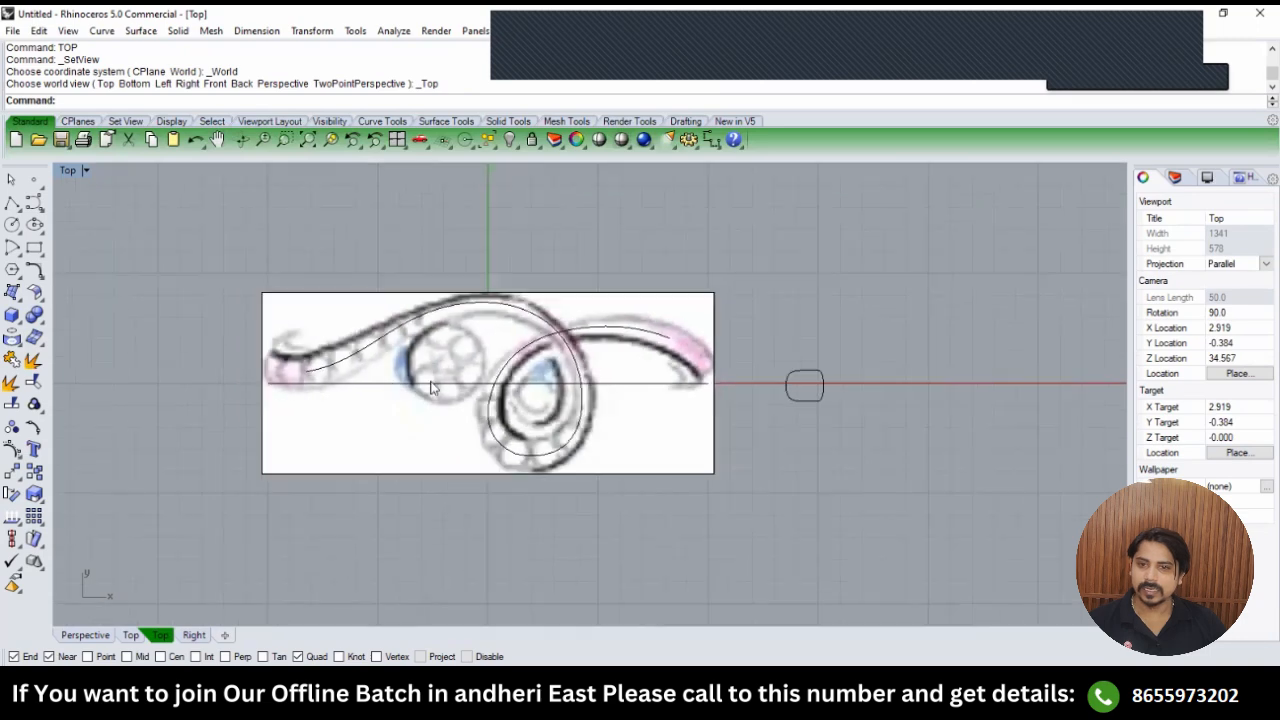
Start a degree 3 control point curve in the empty area beyond the spare rounded profile in the Top view.
right_click_drag(482, 378, 371, 351)
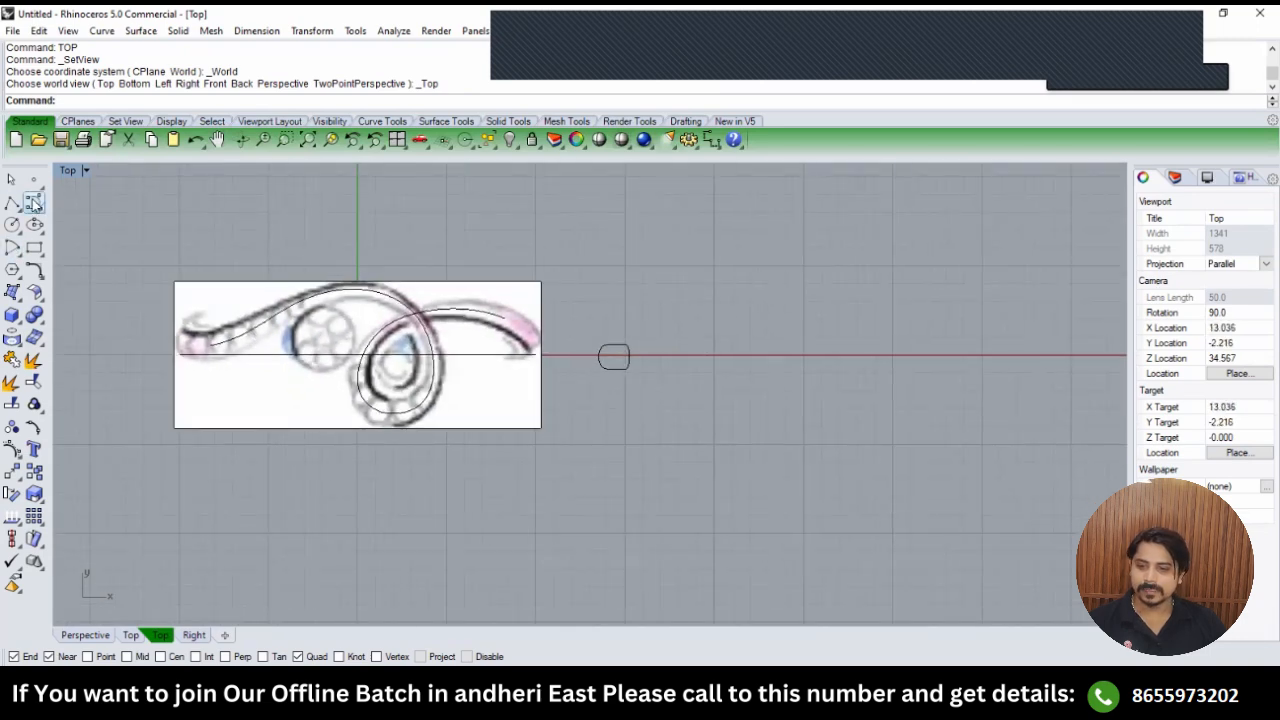
left_click(33, 203)
right_click_drag(814, 234, 620, 237)
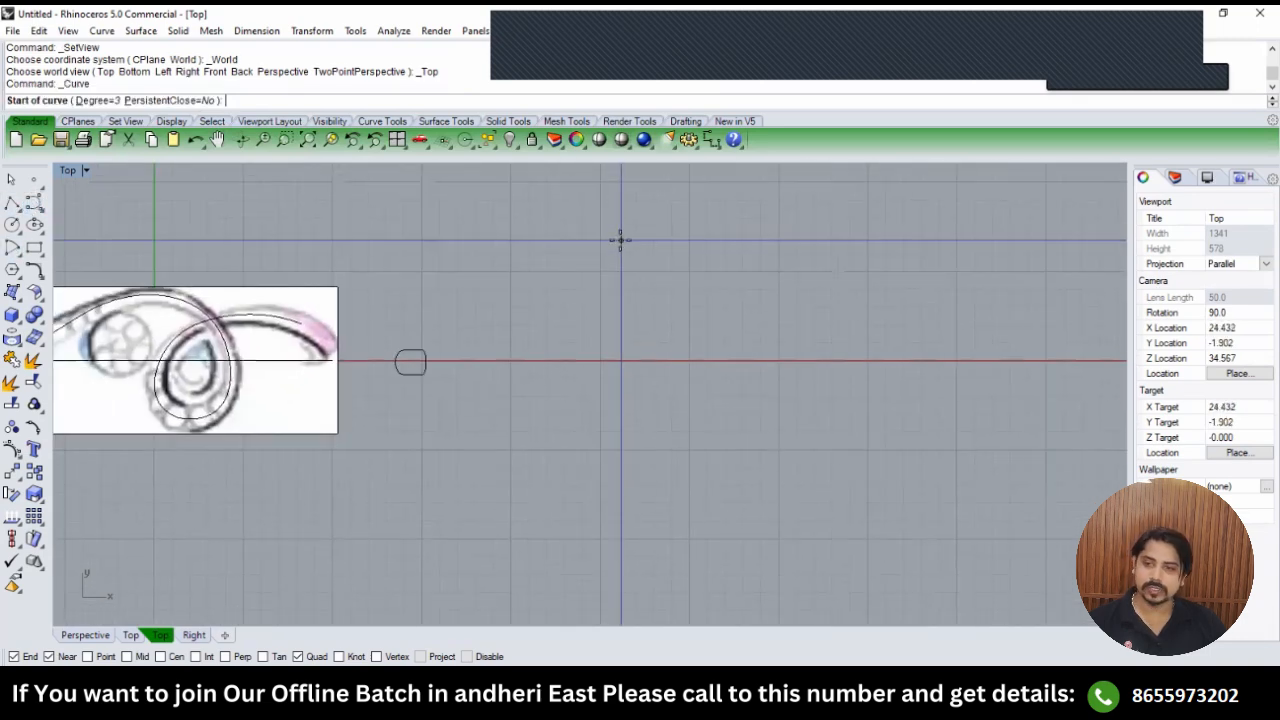
In the Right view, draw a straight vertical curve about 5.9 units long beside the existing profile, ending at the baseline.
type("RIGHT")
key("Return")
scroll(574, 337, "up", 6)
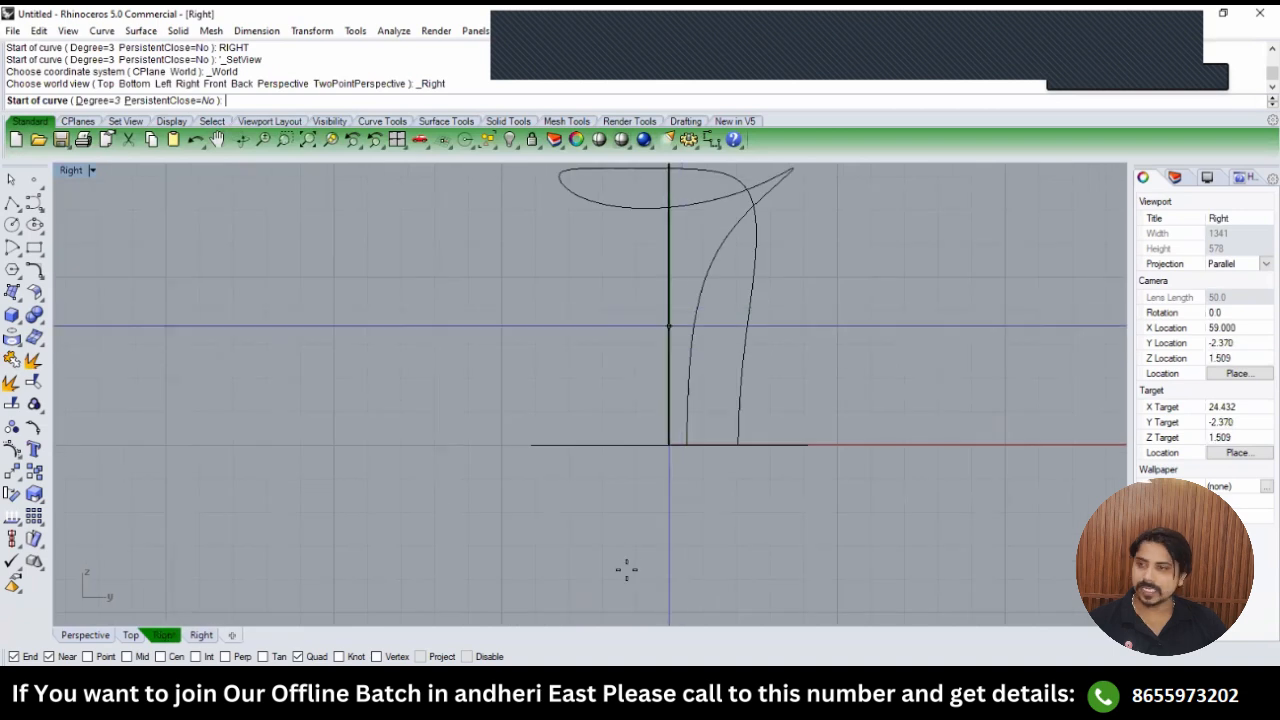
scroll(288, 294, "down", 4)
right_click_drag(288, 294, 354, 326)
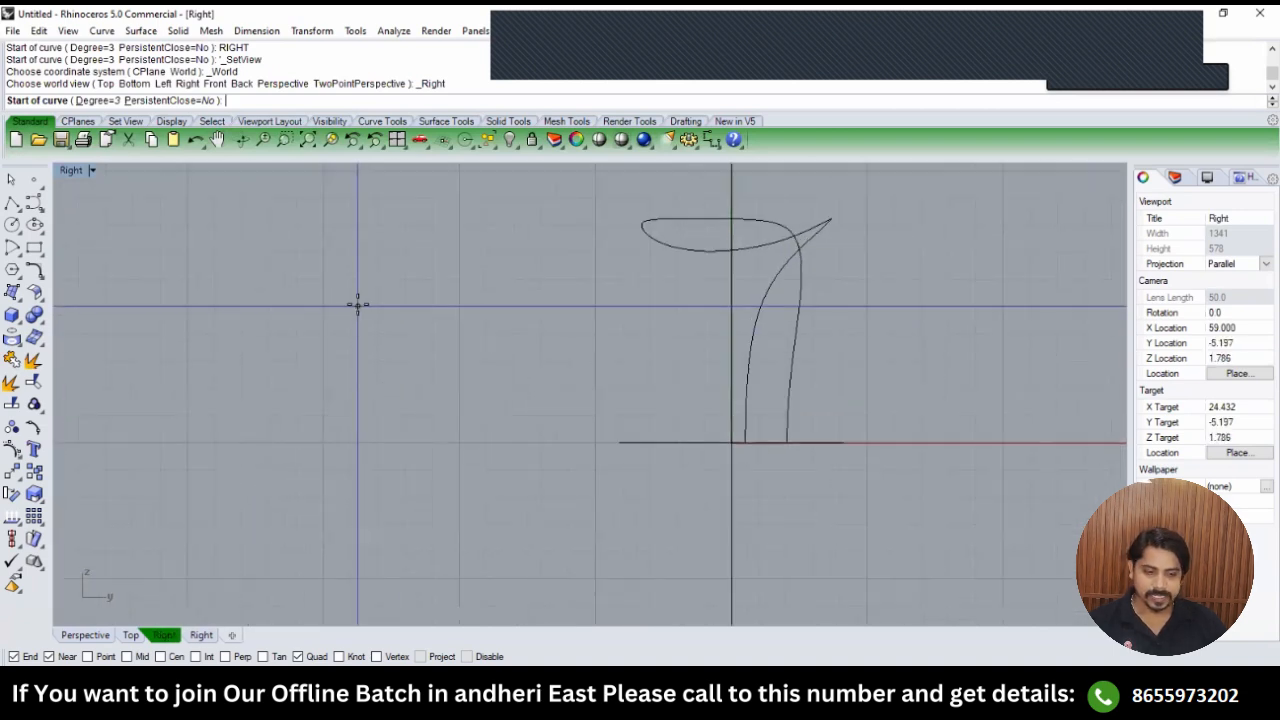
left_click(355, 280)
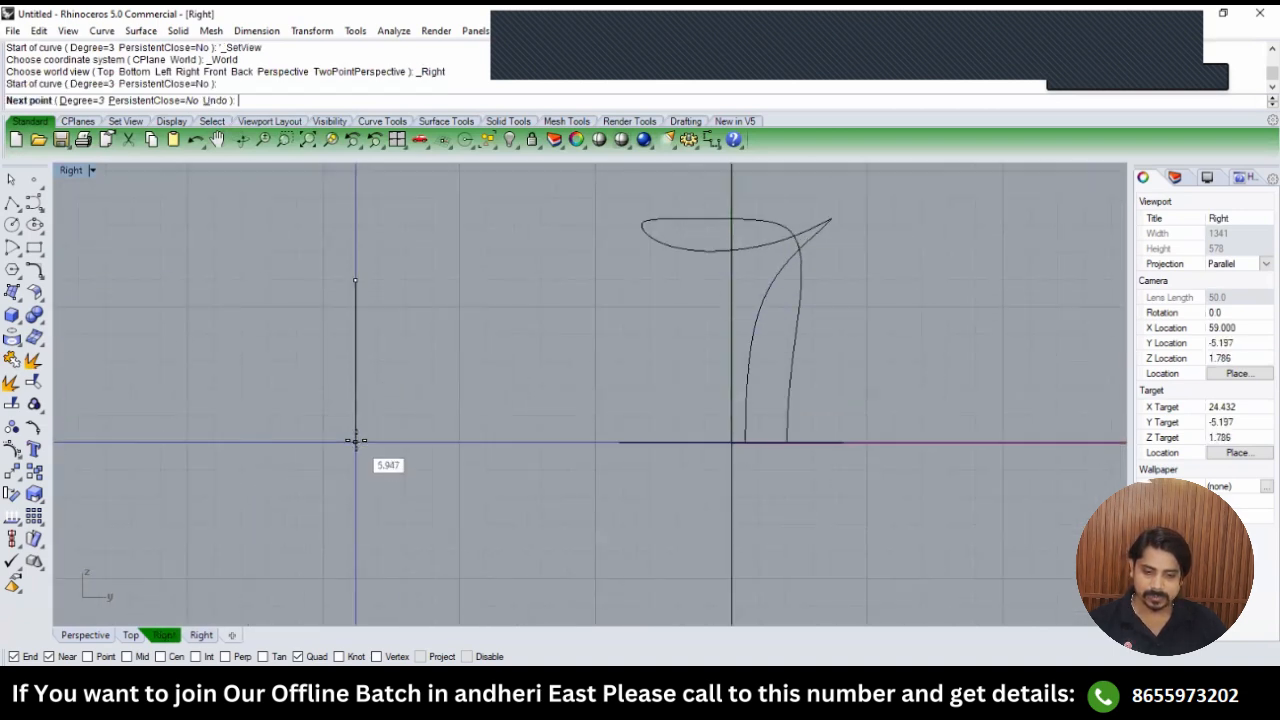
left_click(355, 443)
right_click(356, 442)
left_click_drag(404, 367, 327, 393)
scroll(354, 440, "up", 6)
left_click(360, 462)
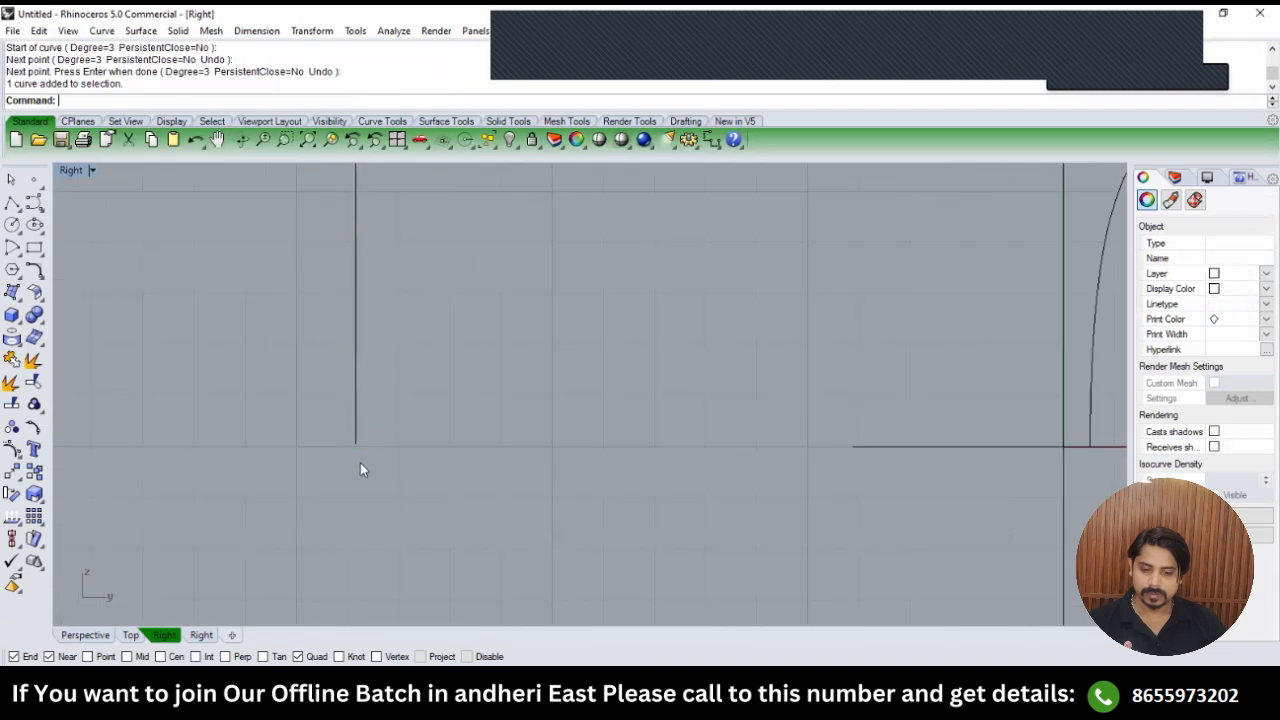
left_click_drag(415, 333, 335, 384)
scroll(336, 384, "down", 4)
type("mm")
key("Return")
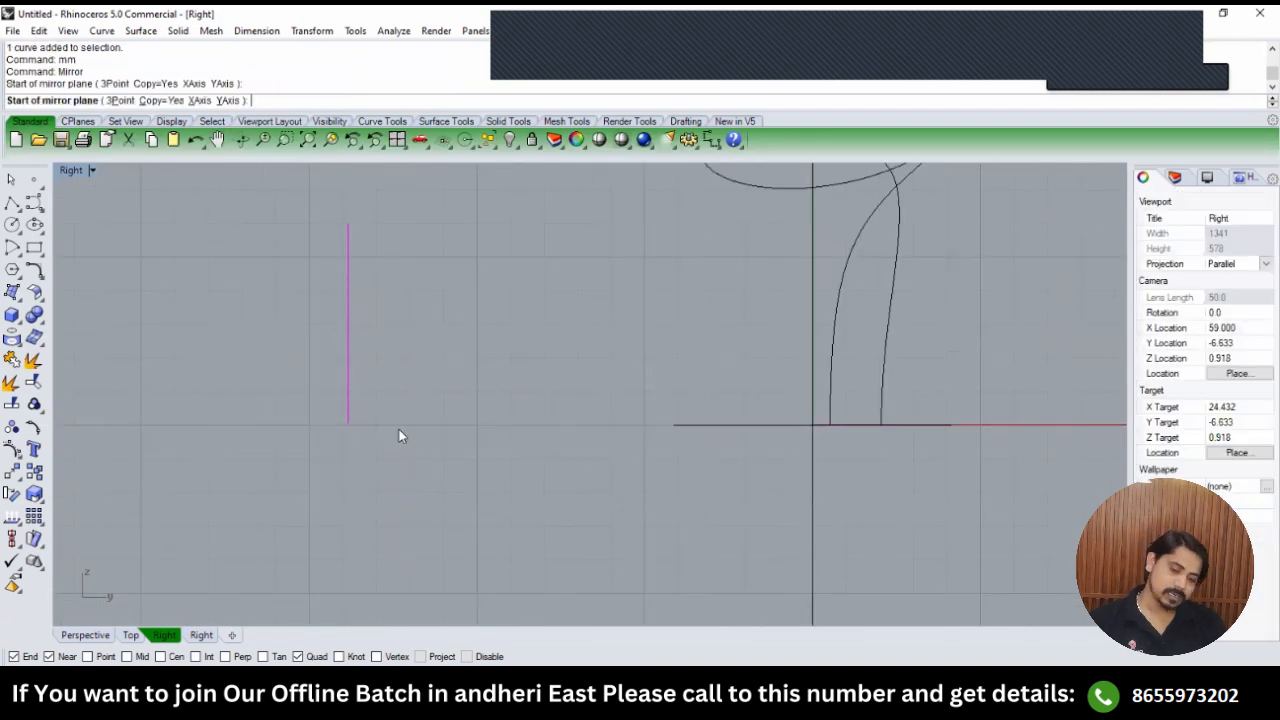
key("Escape")
Copy the vertical line about 5.9 units straight down so it continues from the original's lower end.
type("c")
key("Return")
left_click(439, 284)
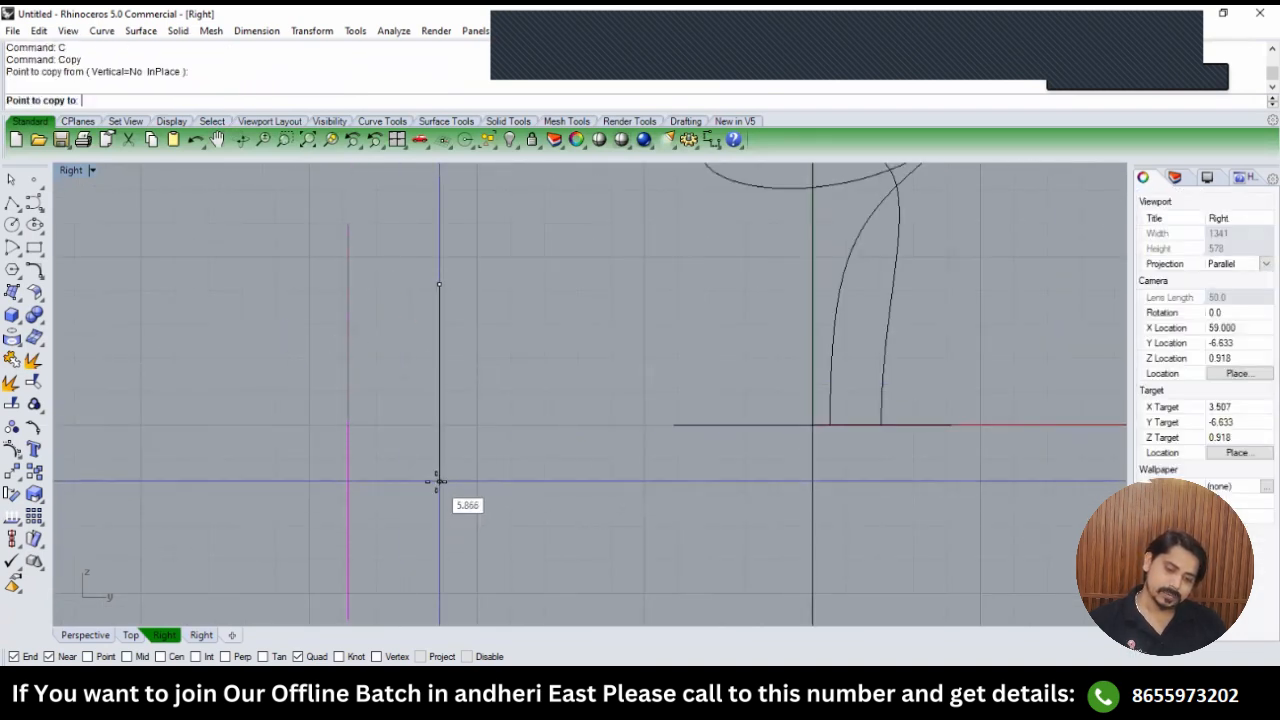
left_click(435, 481)
key("Return")
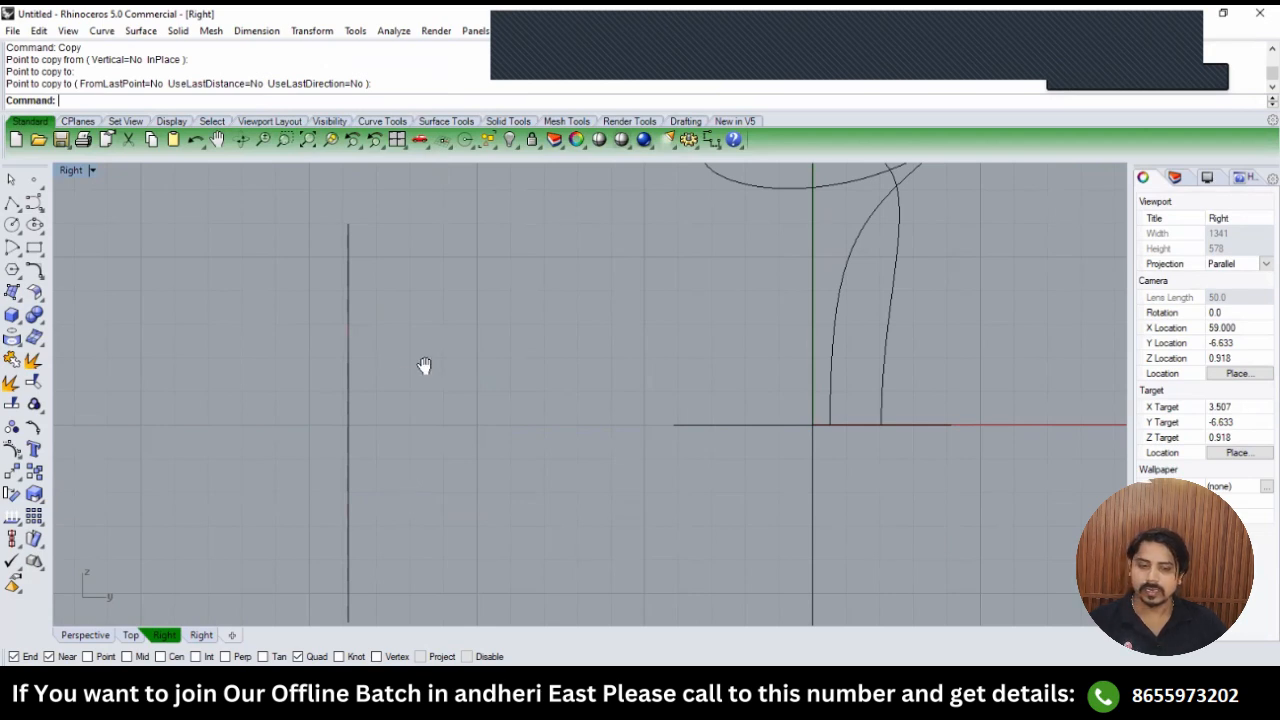
Rebuild the upper vertical line with point count 4 and degree 3, and turn on its control points.
right_click_drag(425, 366, 468, 378)
left_click_drag(468, 376, 260, 358)
type("RE")
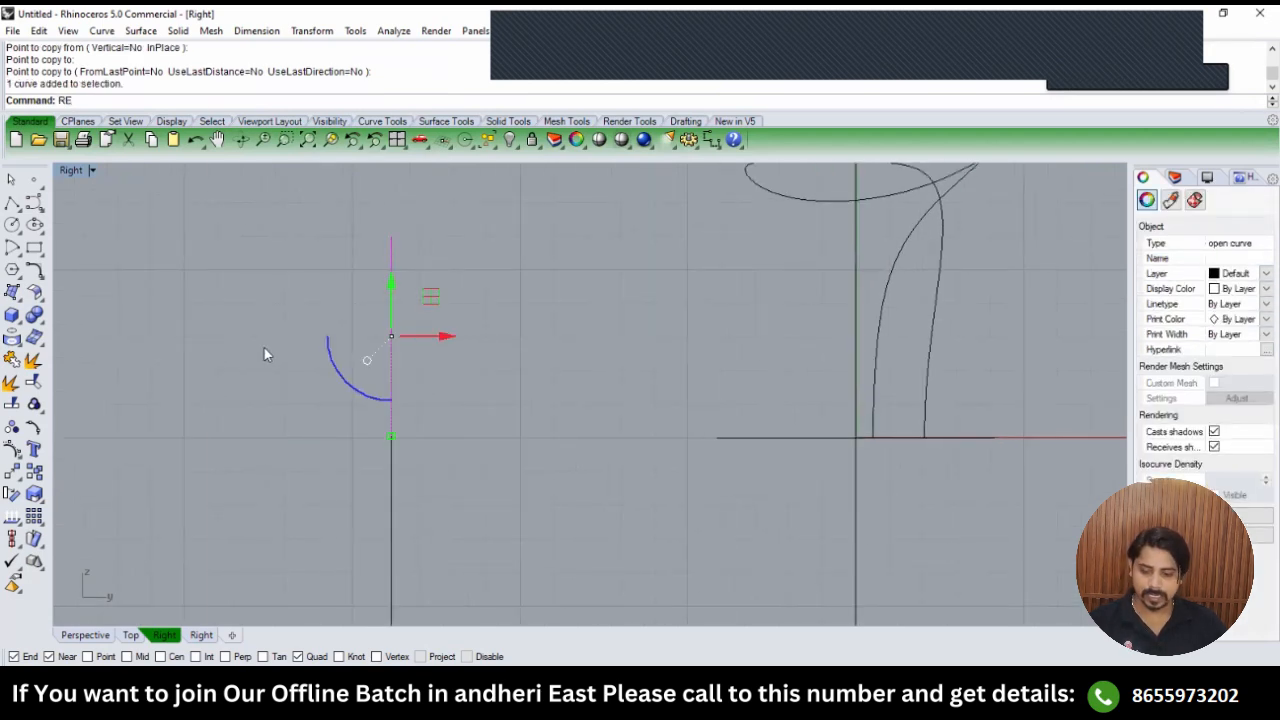
type("build")
key("Return")
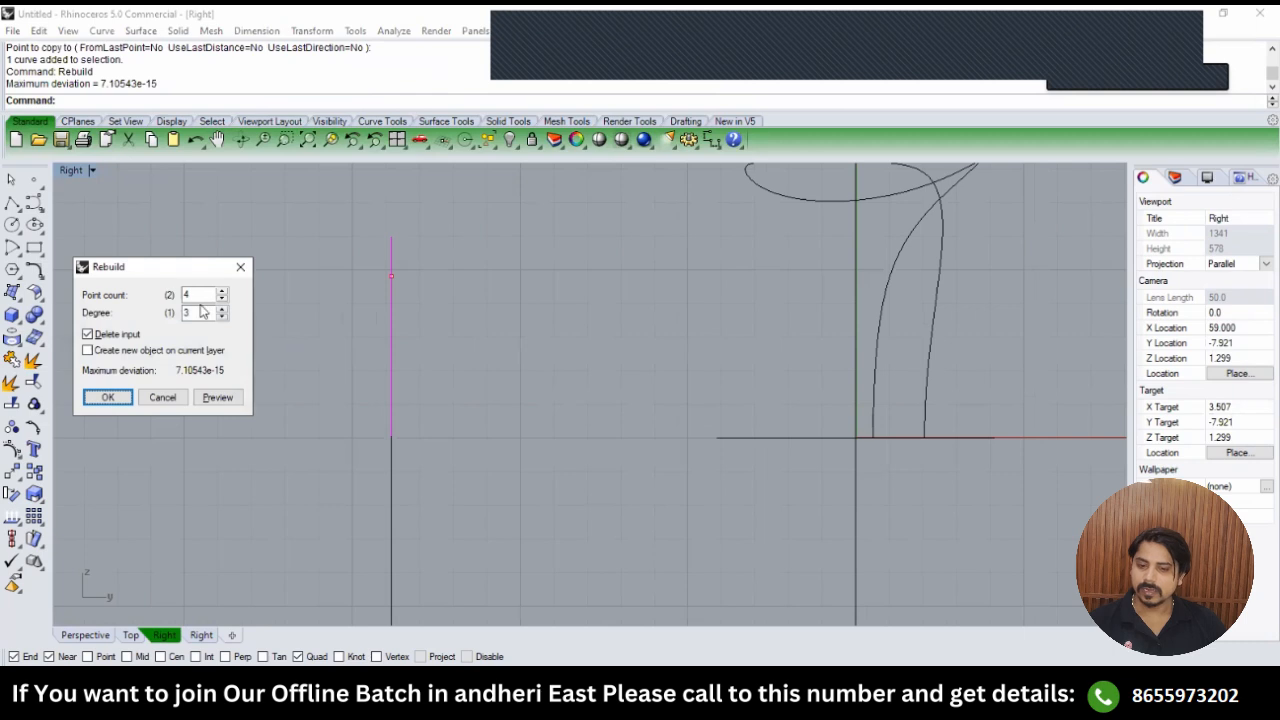
left_click(107, 397)
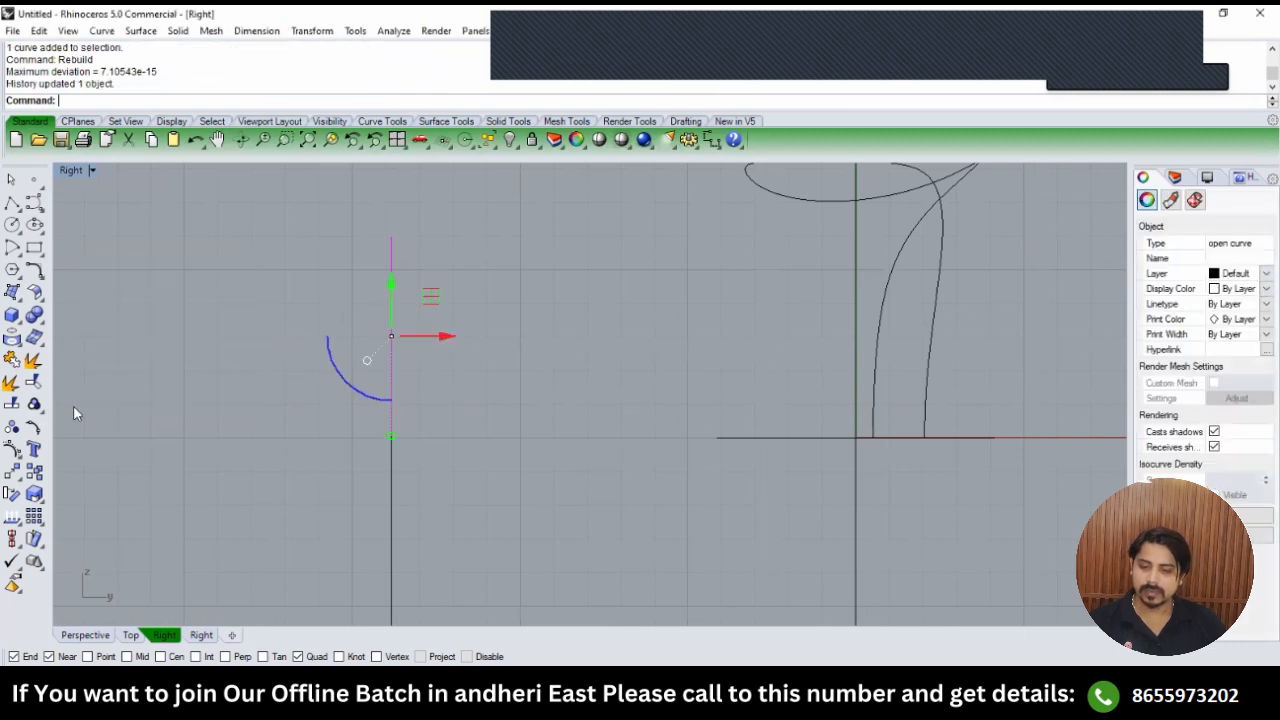
left_click(11, 450)
left_click_drag(422, 369, 423, 367)
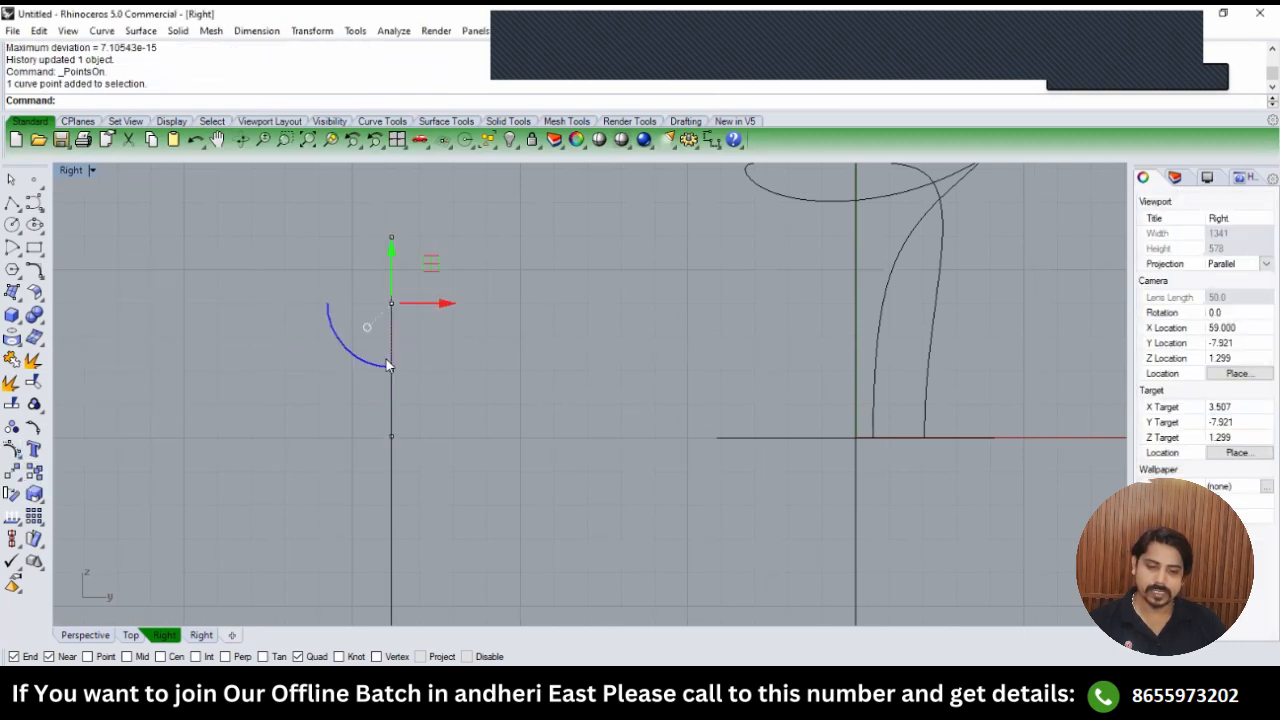
Try bending the upper line to the left by moving its two middle control points, and undo the move.
left_click_drag(305, 347, 434, 386)
left_click_drag(345, 275, 400, 338, "shift")
scroll(400, 338, "down", 3)
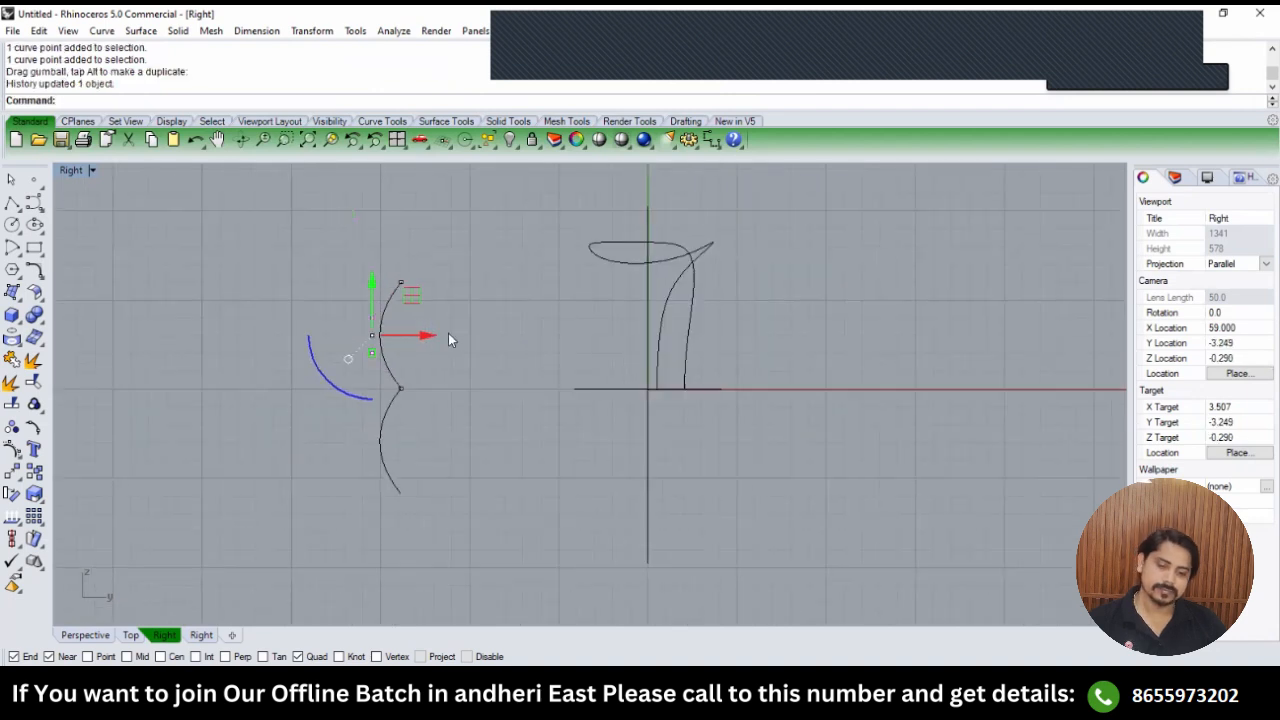
key("ctrl+z")
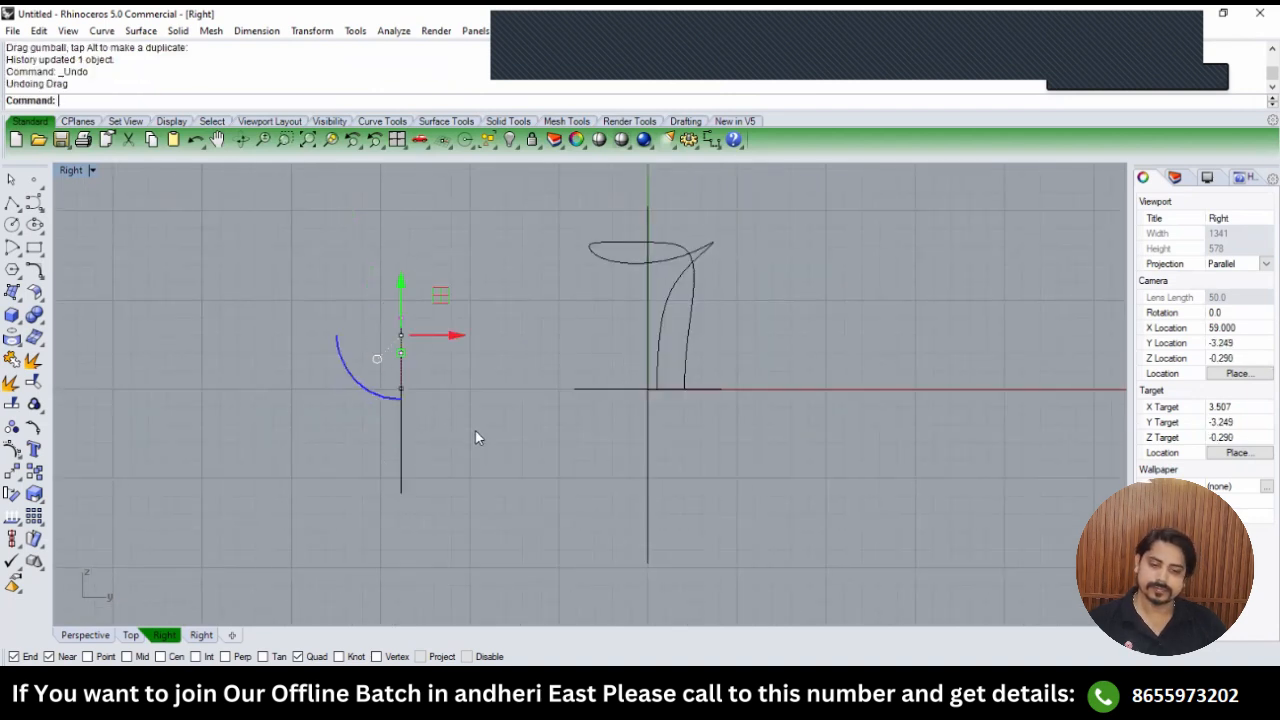
Cut the lower line to the clipboard, and rebuild the upper line with its control points shown.
left_click(398, 433)
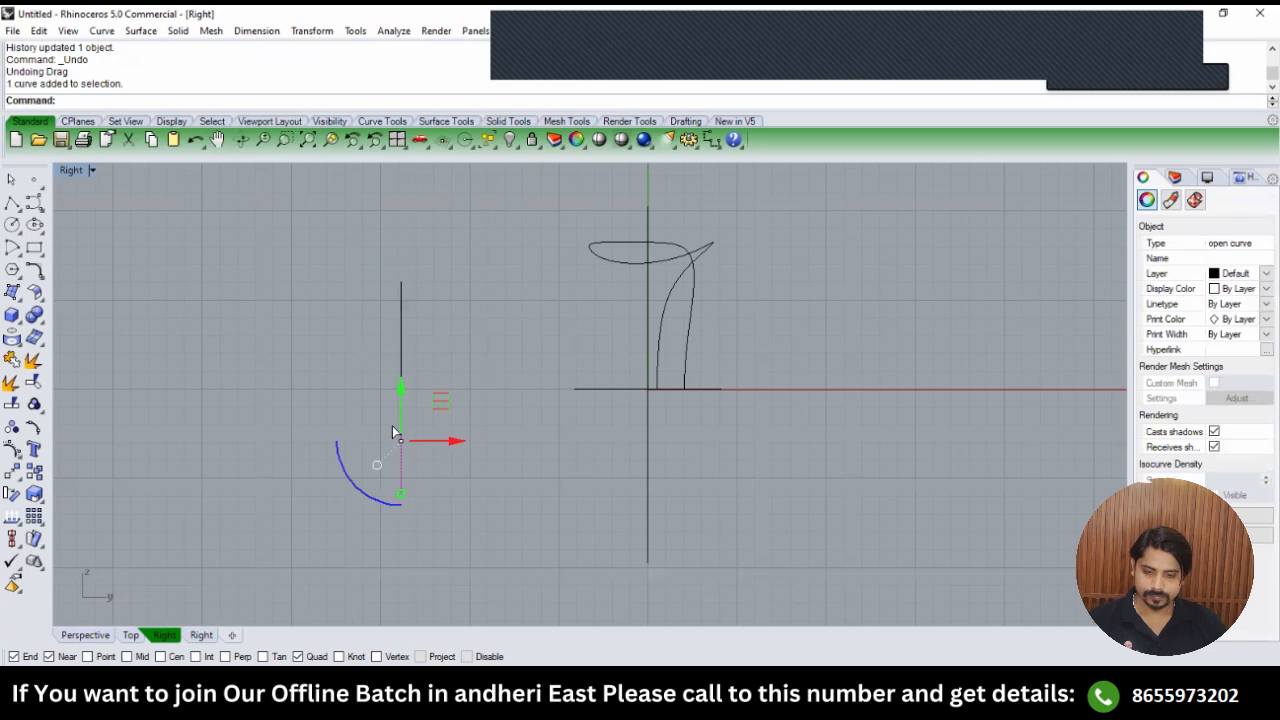
key("ctrl+x")
left_click(390, 340)
type("REb")
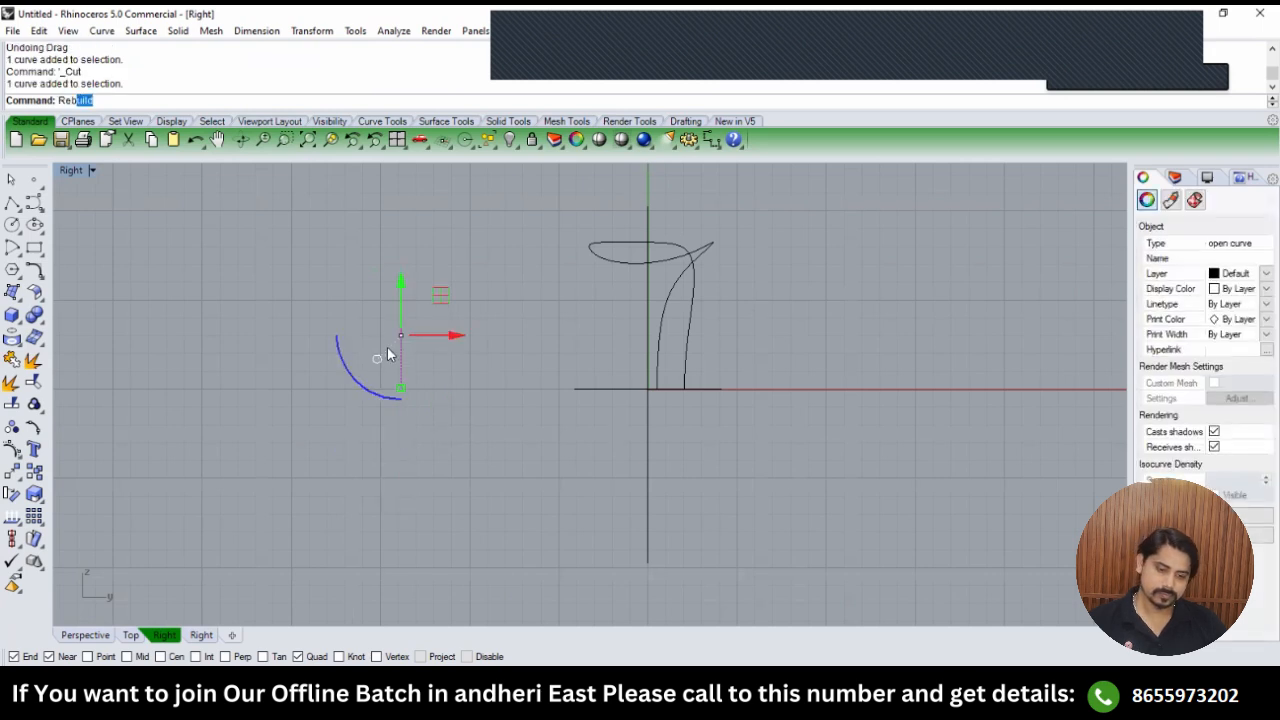
key("Return")
key("Return")
type("Pn")
key("Return")
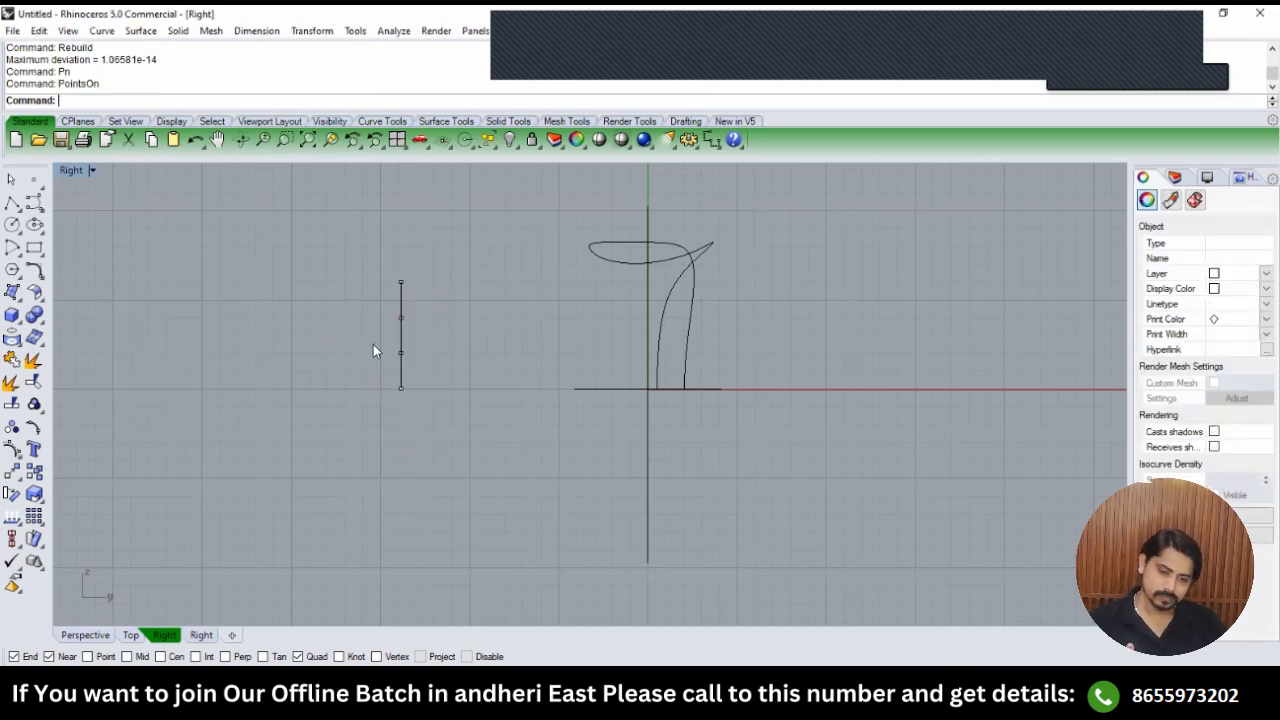
Bow the upper line to the left by moving its two middle control points, and paste the lower line back.
left_click_drag(430, 307, 372, 362)
left_click_drag(449, 341, 434, 337)
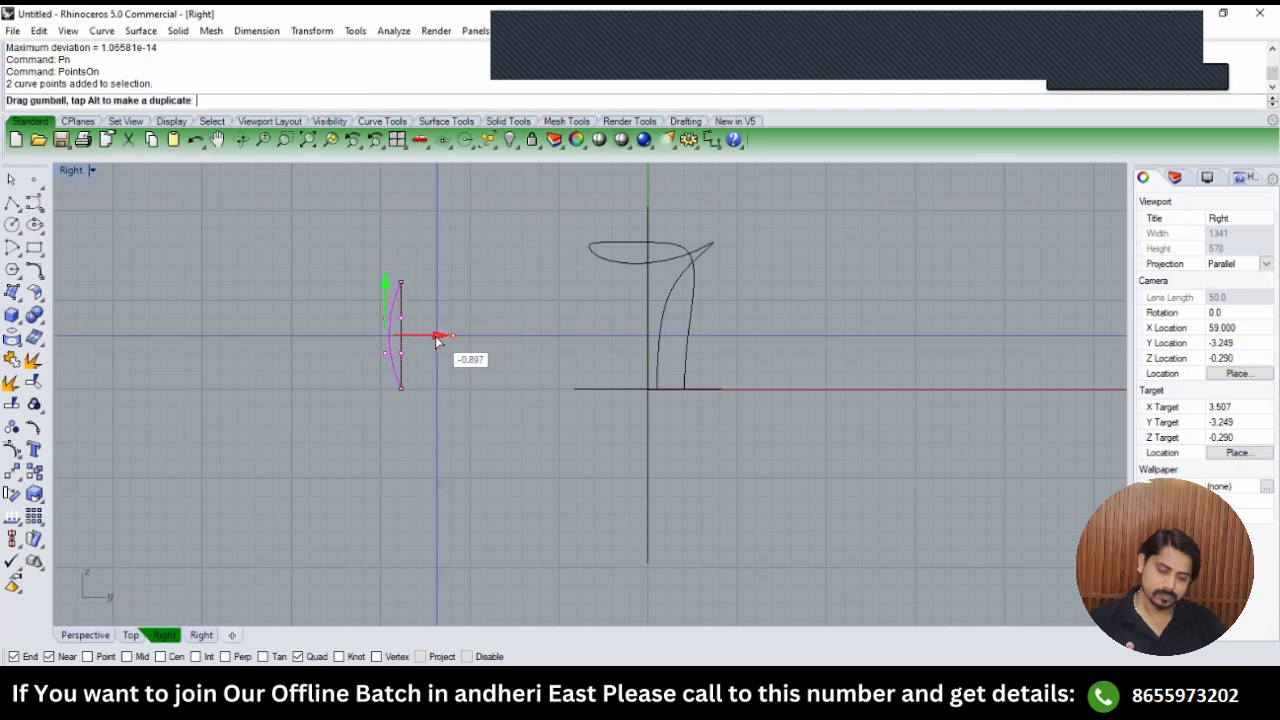
key("ctrl+v")
key("Escape")
scroll(405, 386, "up", 2)
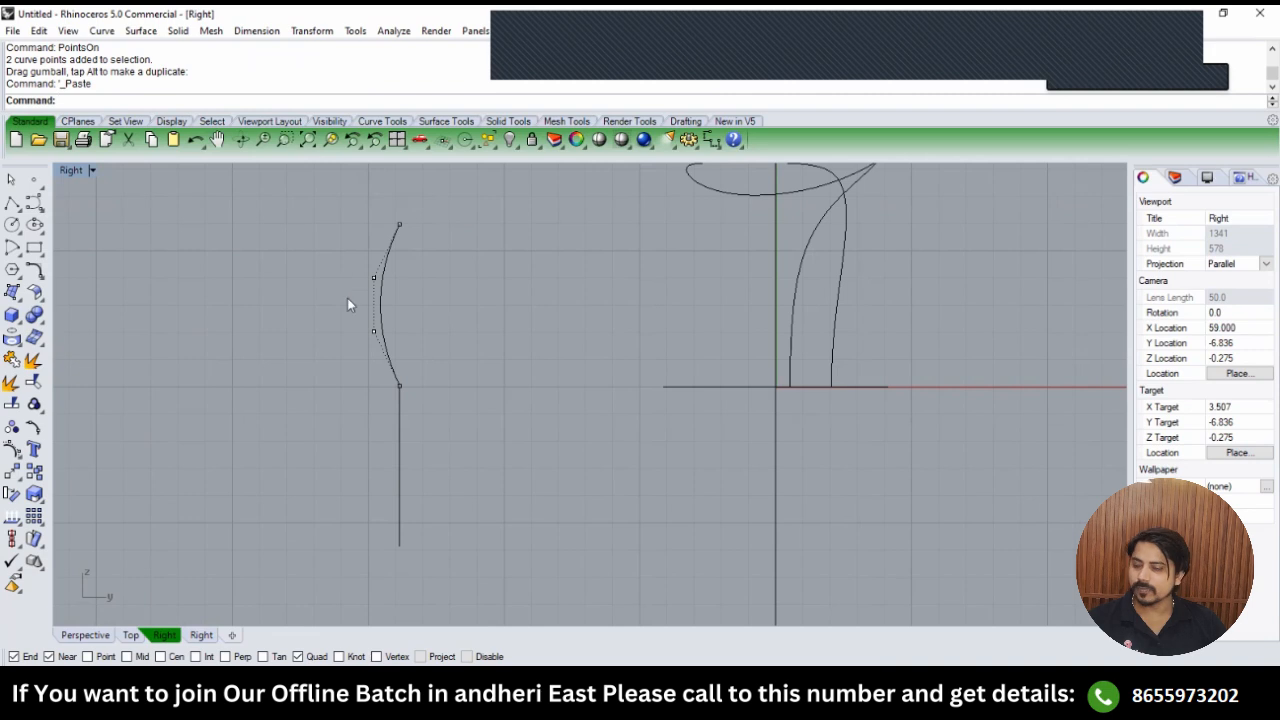
Rebuild the lower line with point count 4 and degree 3, and turn on its control points.
left_click_drag(484, 432, 322, 458)
type("REb")
key("Return")
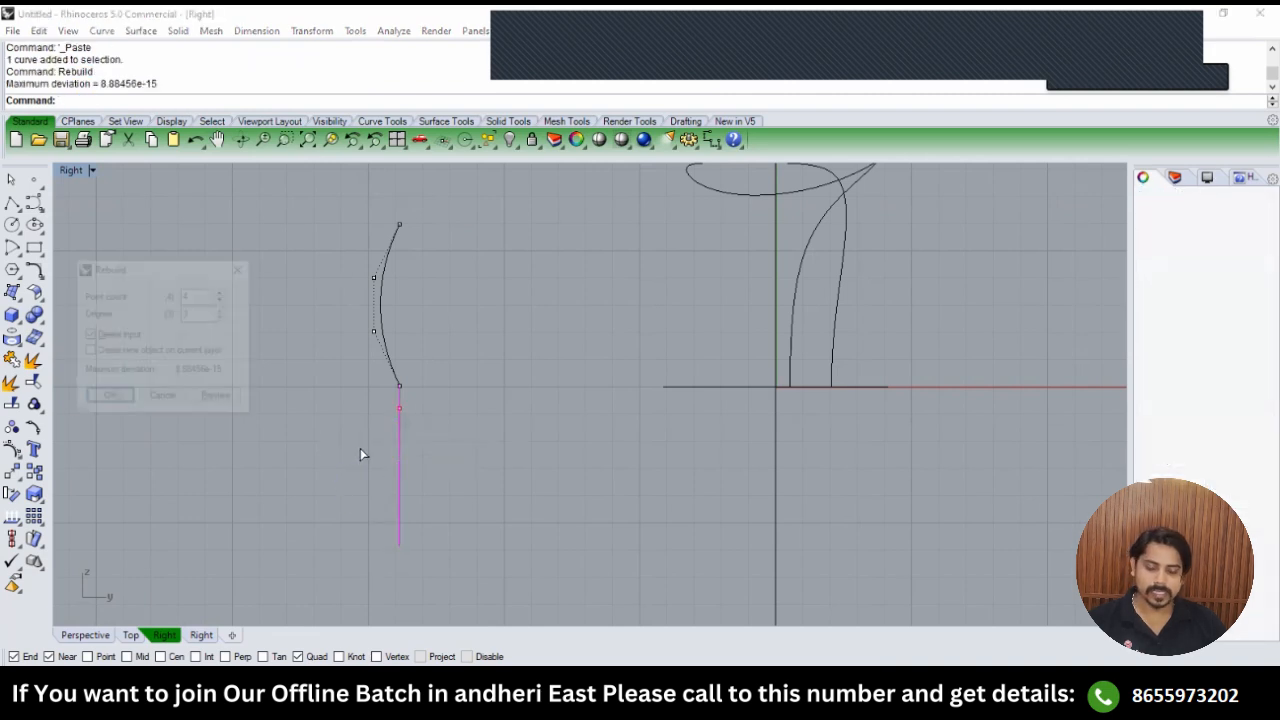
key("Return")
type("Pn")
key("Return")
Bow the lower line to the right through its two middle control points, forming an S-shape with the upper curve.
left_click(394, 459)
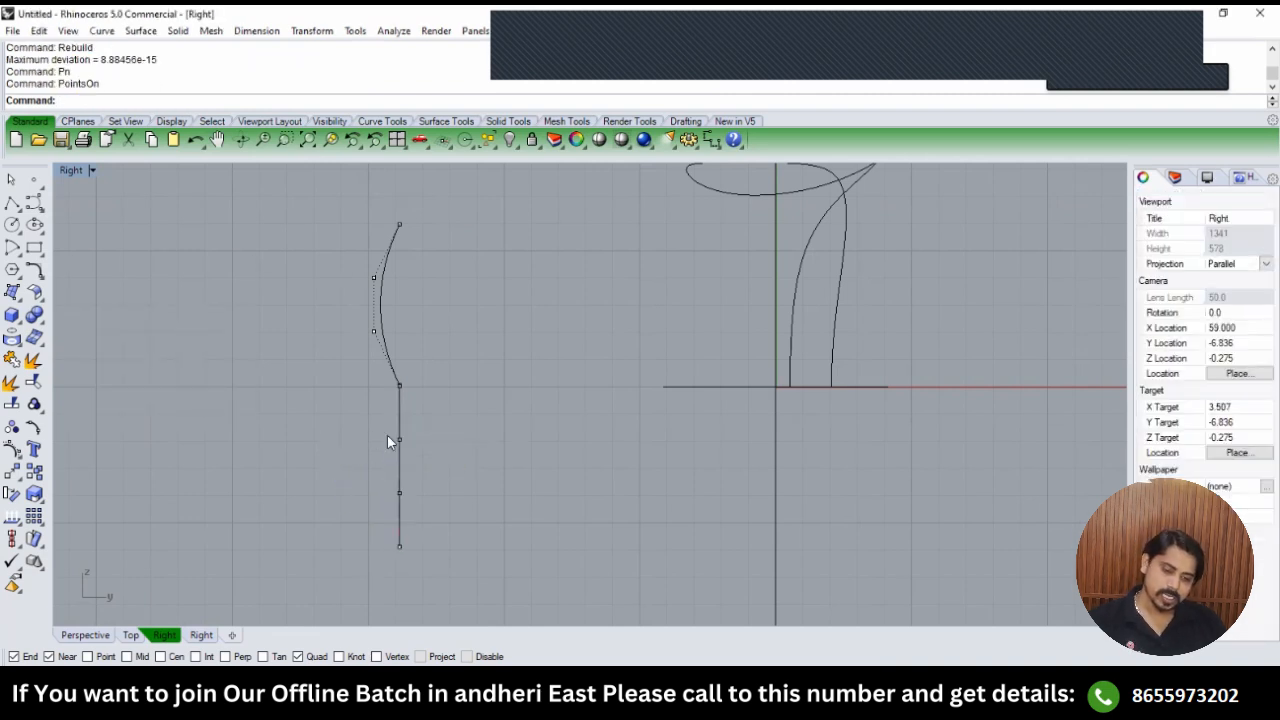
left_click_drag(387, 432, 402, 473)
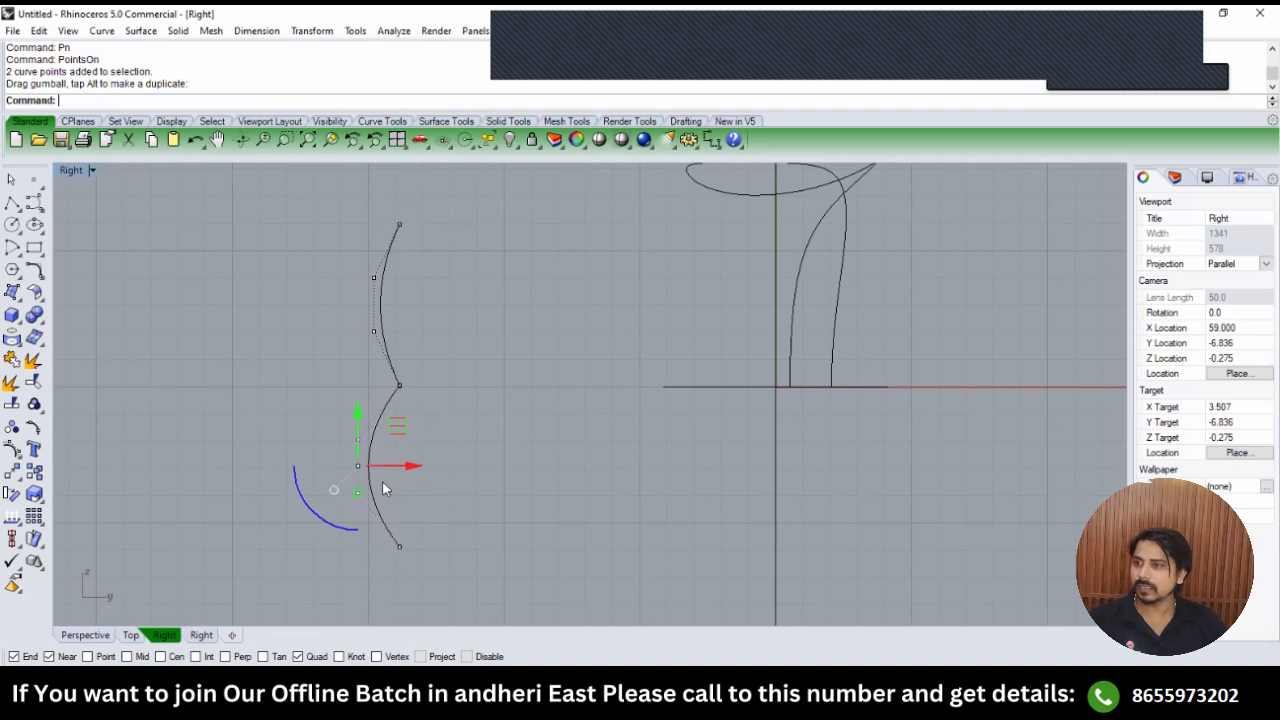
left_click_drag(406, 467, 464, 469)
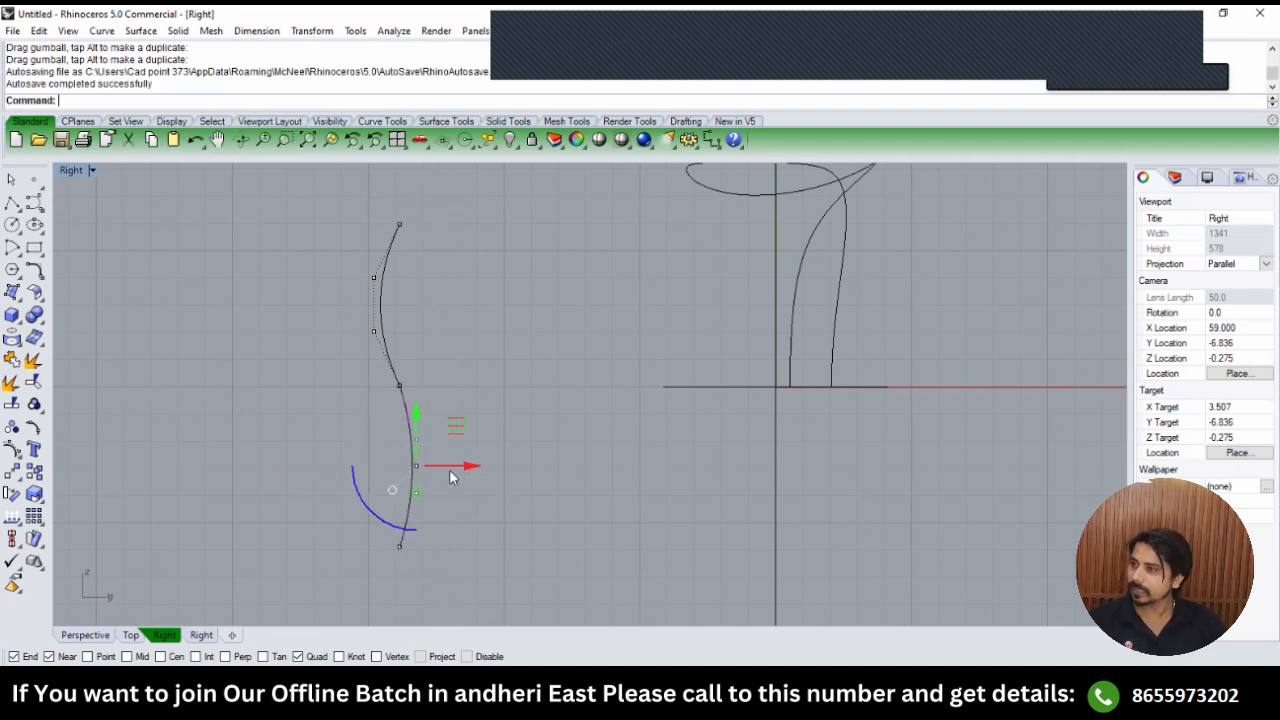
left_click(441, 394)
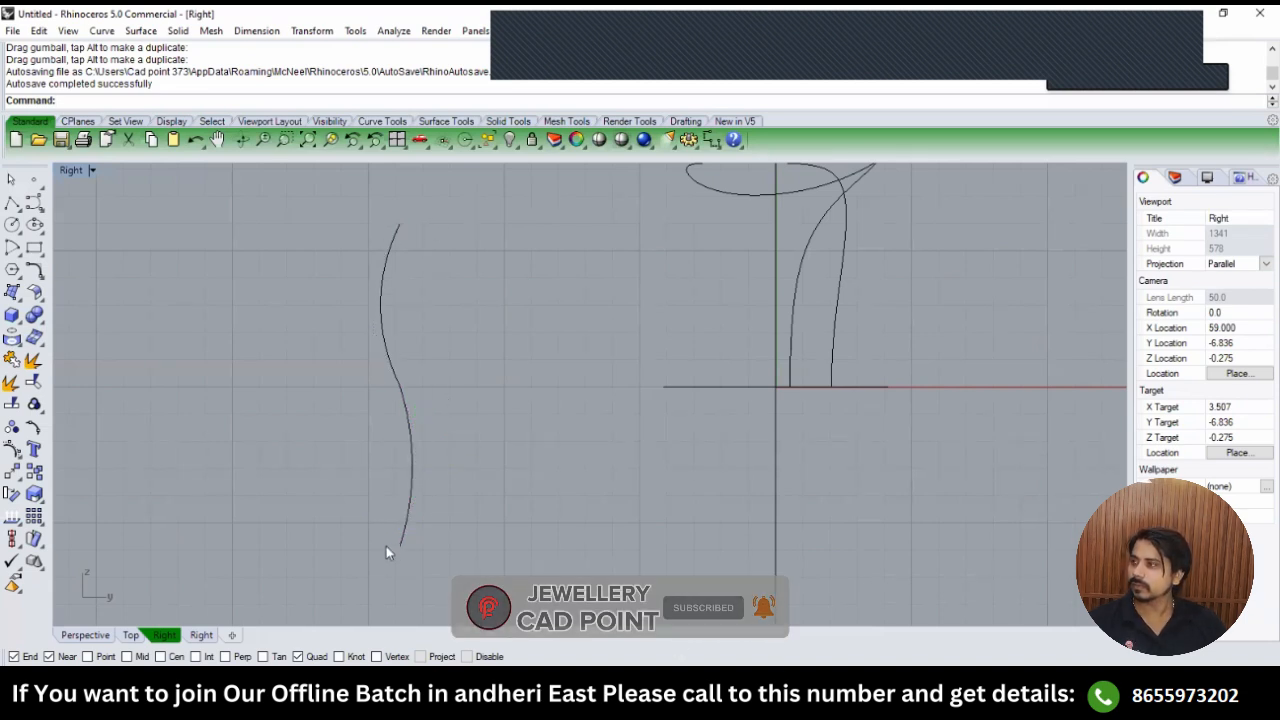
Flip the upper curve's bulge to the right by moving its two middle control points.
left_click(381, 318)
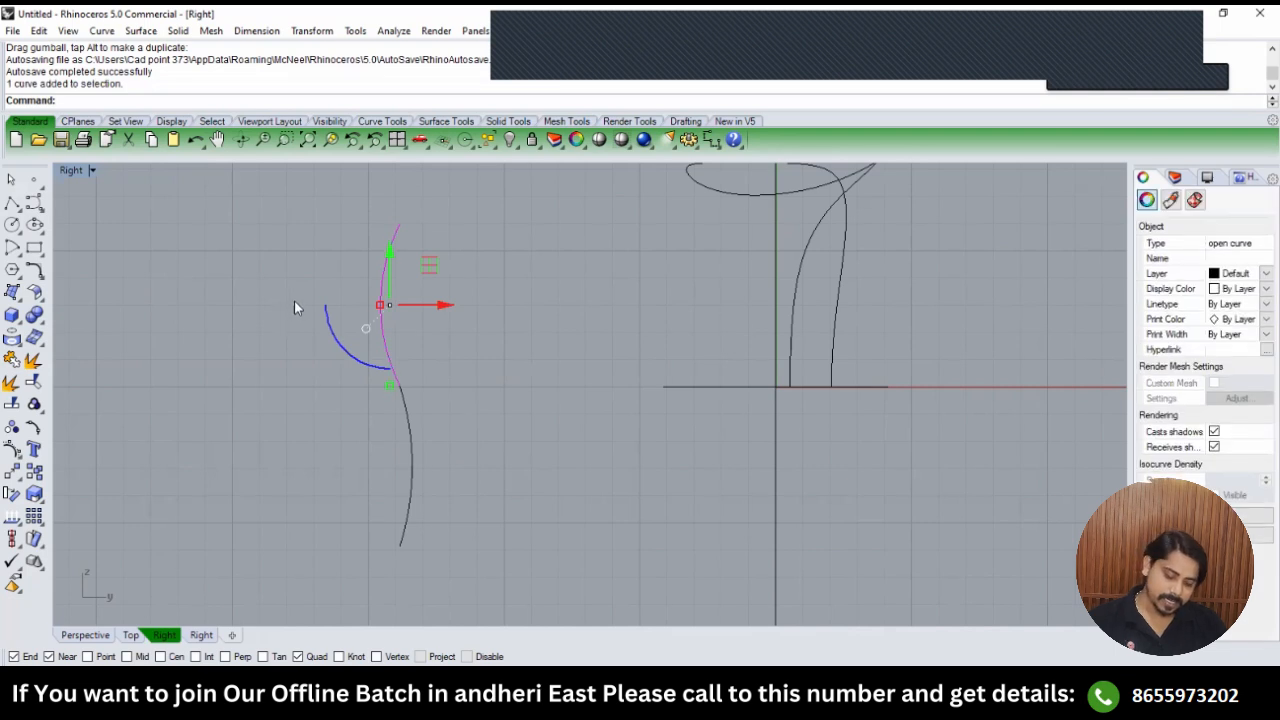
type("Pn")
key("Return")
left_click_drag(340, 262, 402, 352)
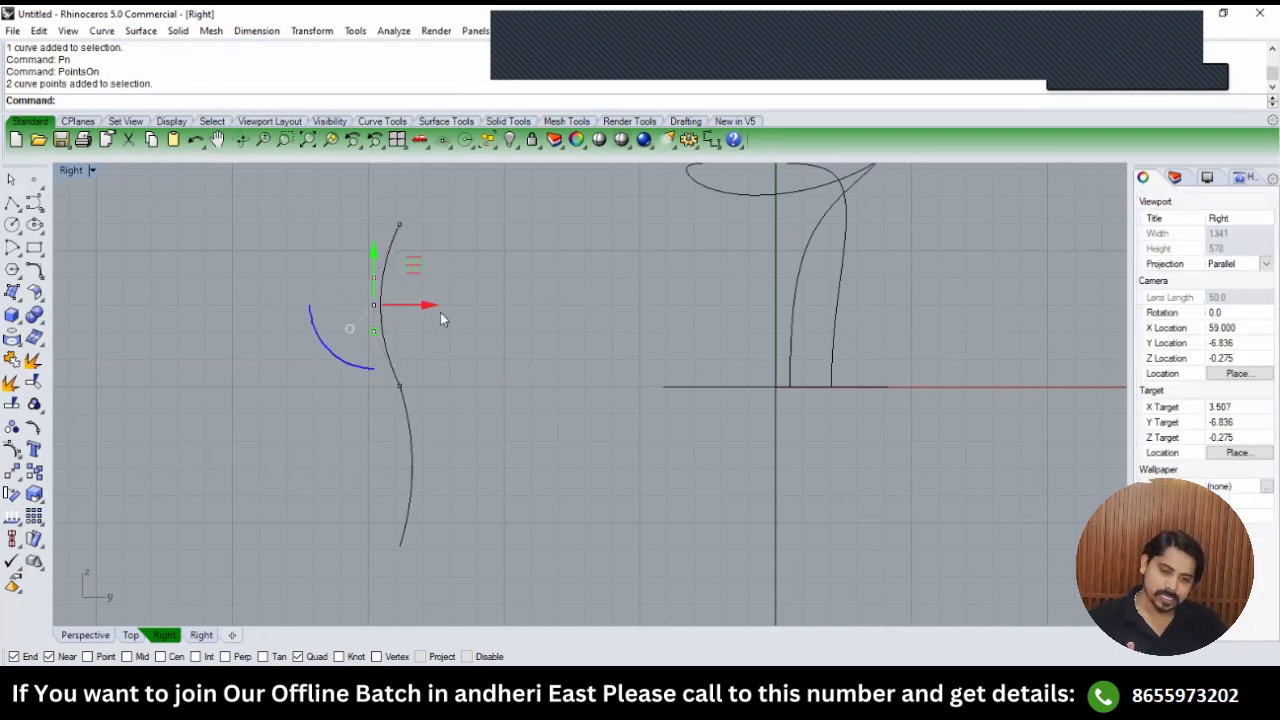
left_click_drag(448, 311, 460, 338)
Flip the lower curve's bulge to the left by moving its two middle control points, and hide all control points.
left_click(410, 470)
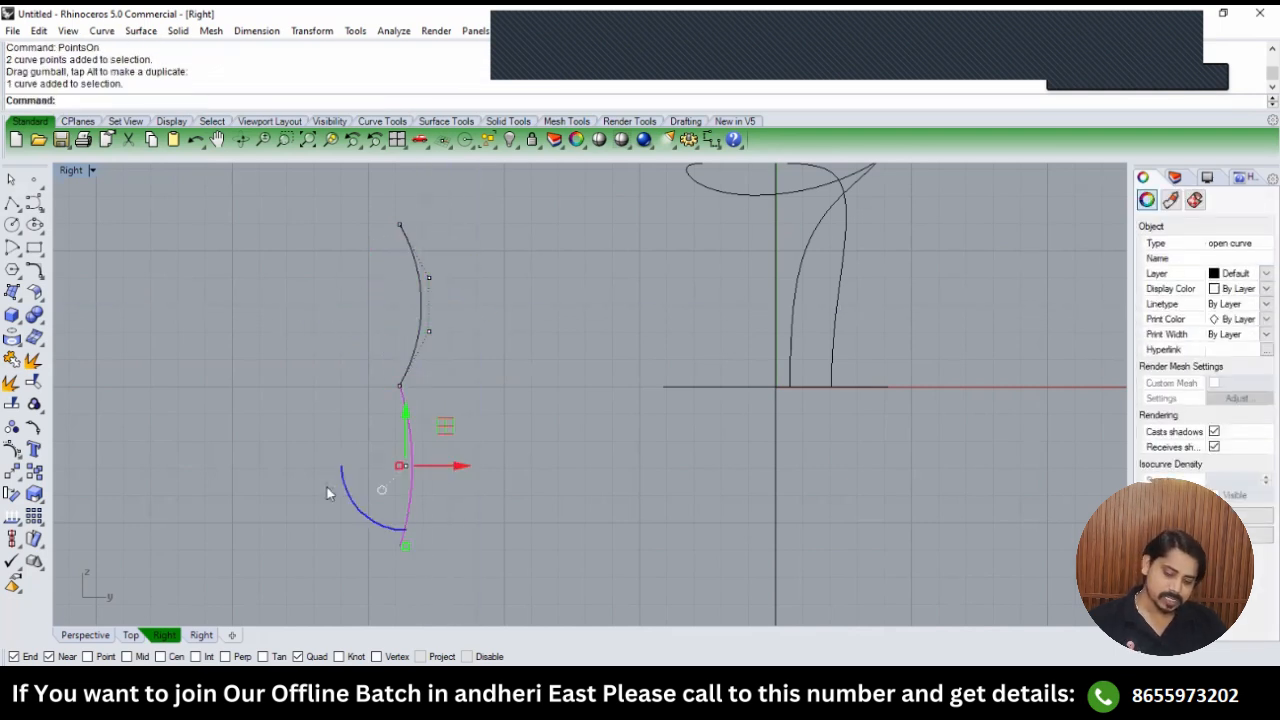
type("Pn")
key("Return")
left_click_drag(390, 426, 438, 512)
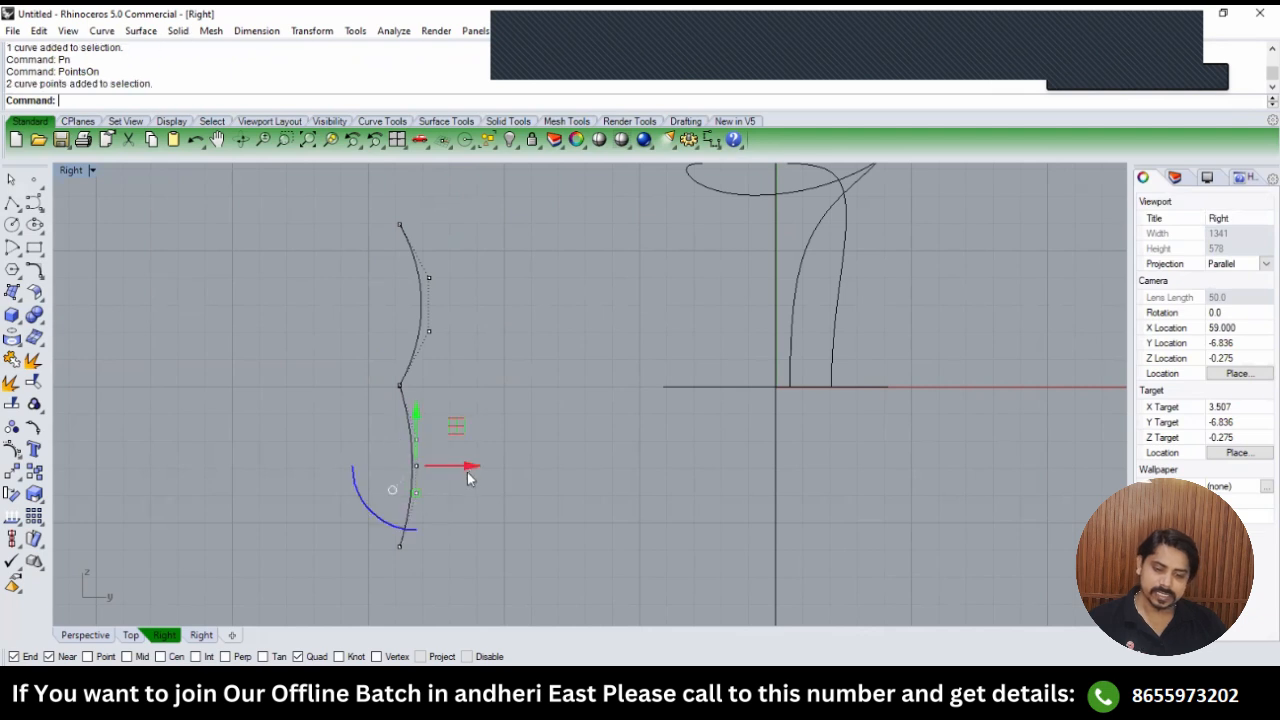
left_click_drag(467, 468, 423, 466)
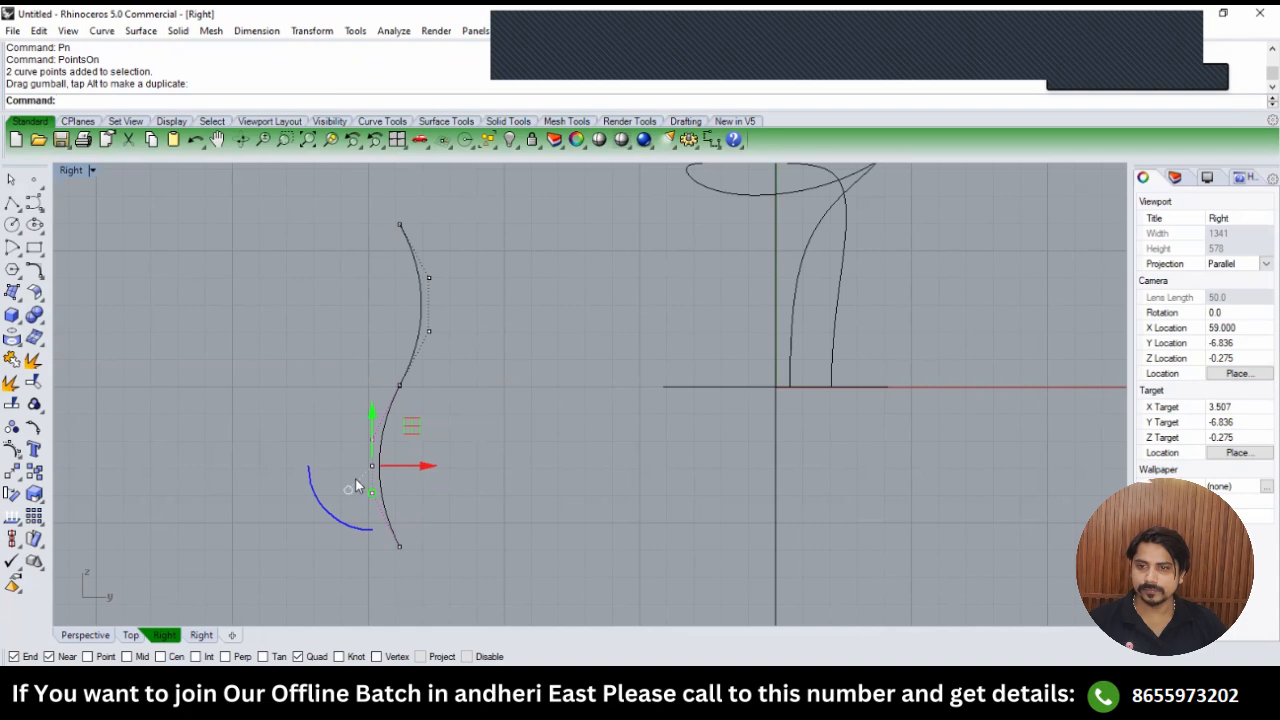
scroll(360, 480, "down", 3)
key("Escape")
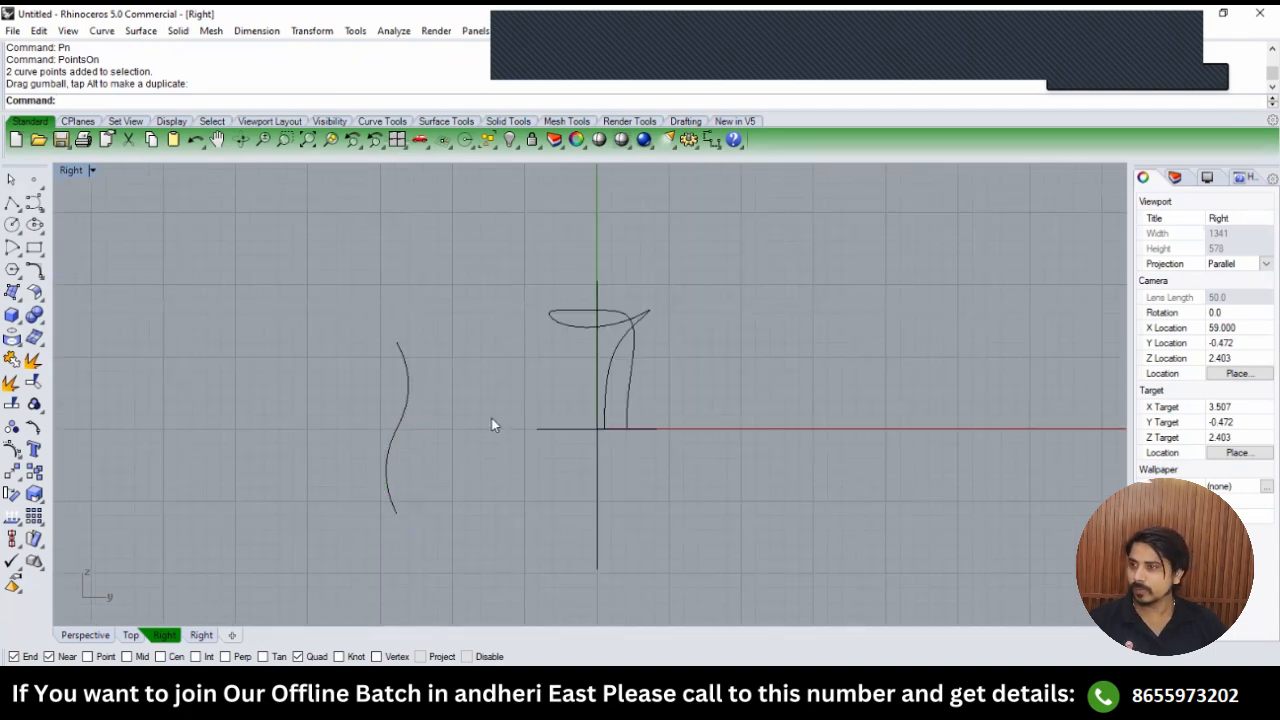
Delete both S-shaped practice curves and return to the Top view.
left_click_drag(278, 504, 278, 504)
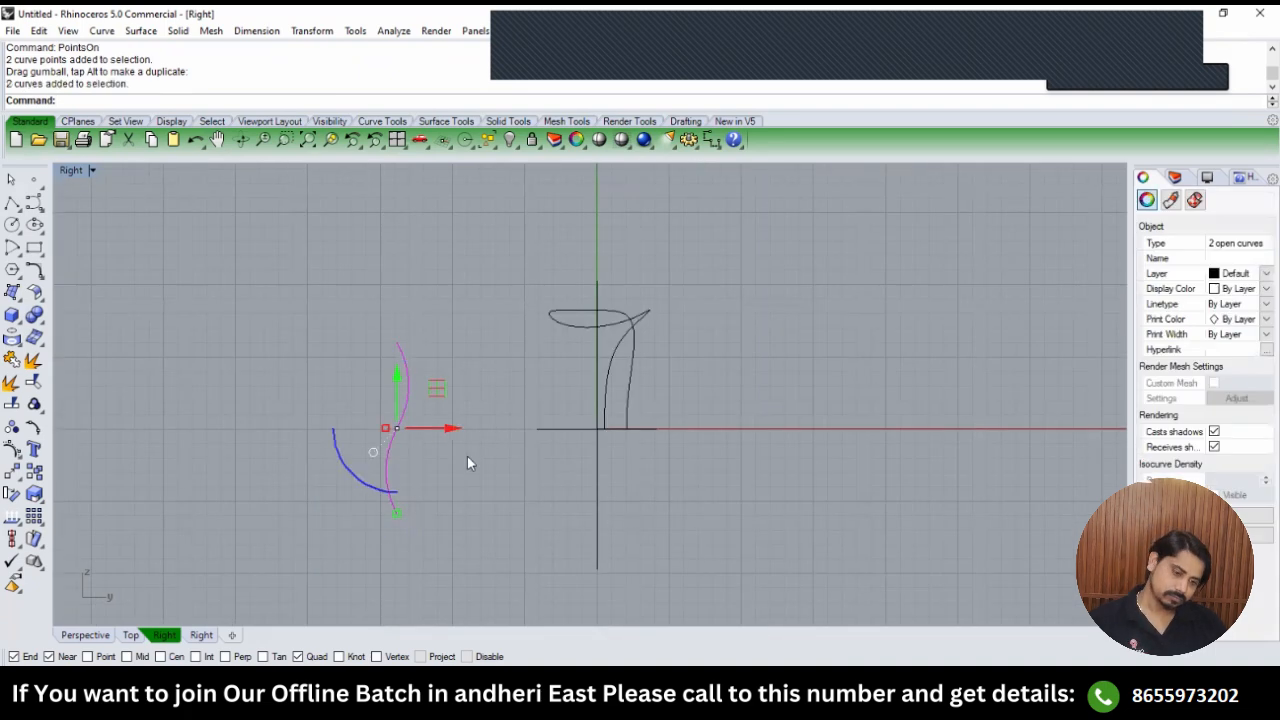
key("Delete")
type("TOP")
key("Return")
Try moving the reference picture together with its traced curves slightly downward, and undo the move.
right_click_drag(560, 482, 546, 432)
scroll(526, 425, "up", 8)
scroll(550, 427, "up", 2)
left_click(585, 398)
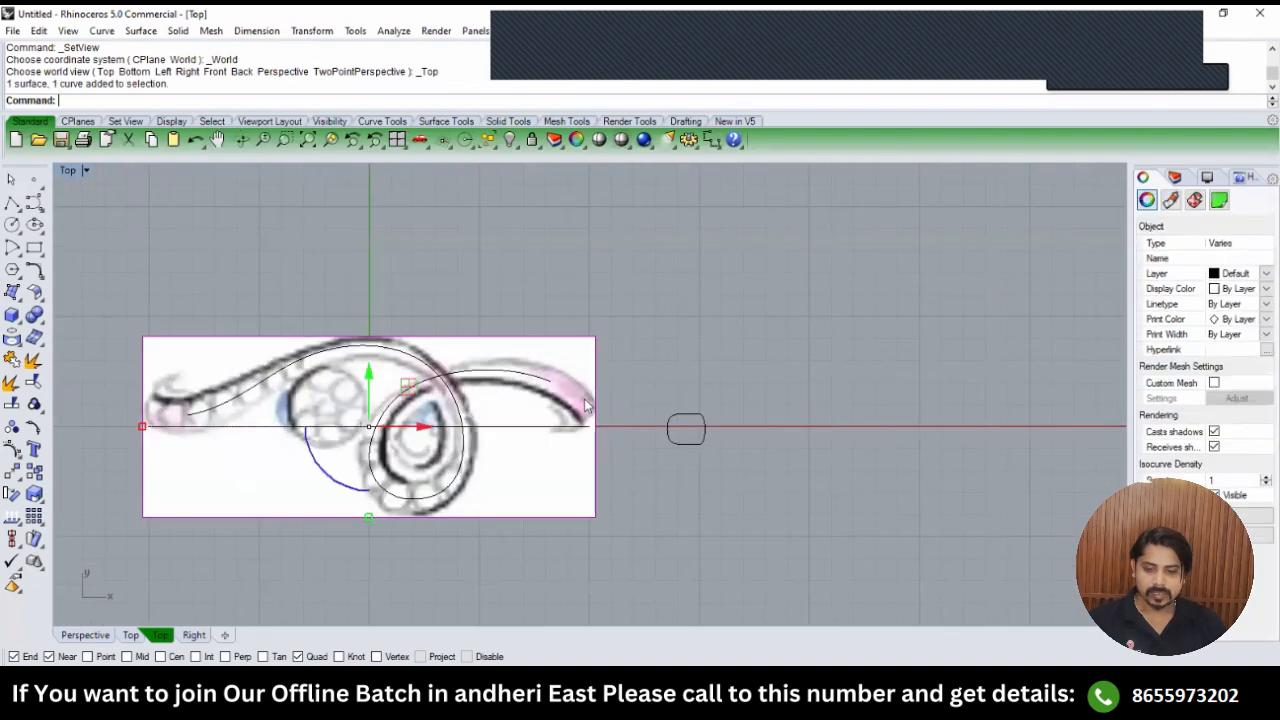
scroll(582, 404, "down", 4)
left_click(621, 347)
left_click_drag(621, 347, 423, 411)
scroll(300, 403, "up", 6)
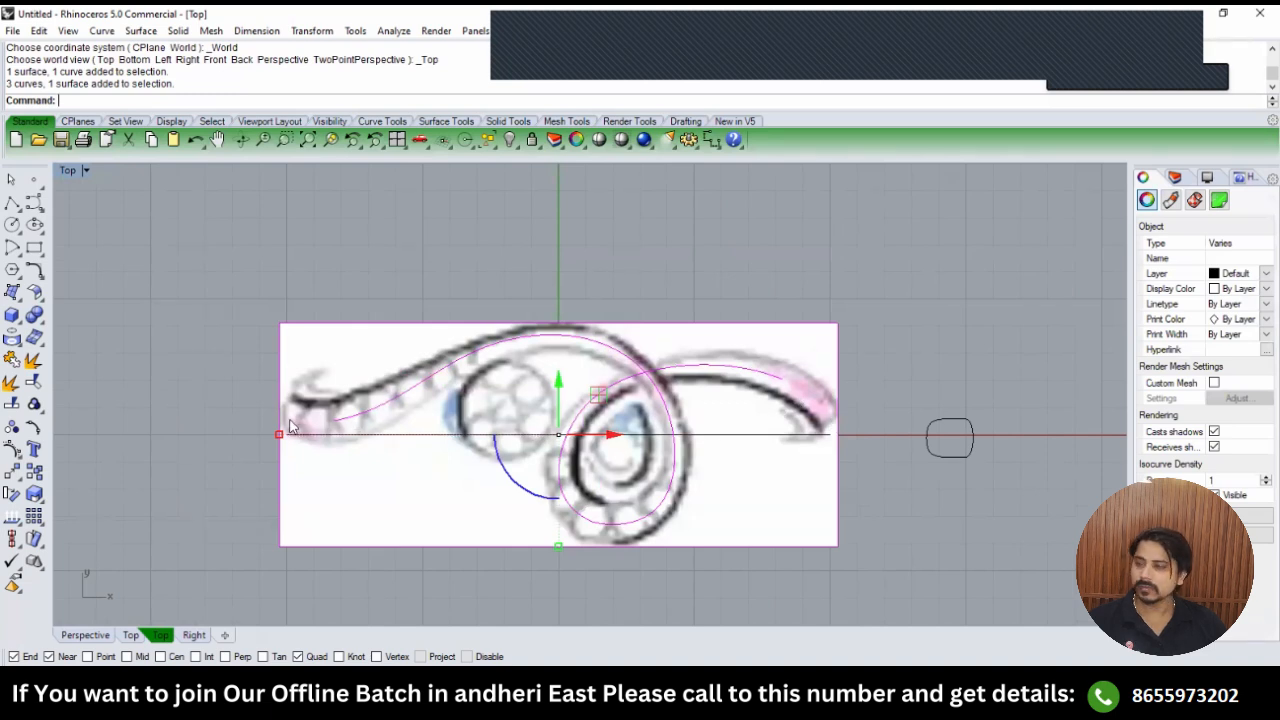
left_click_drag(559, 383, 754, 456)
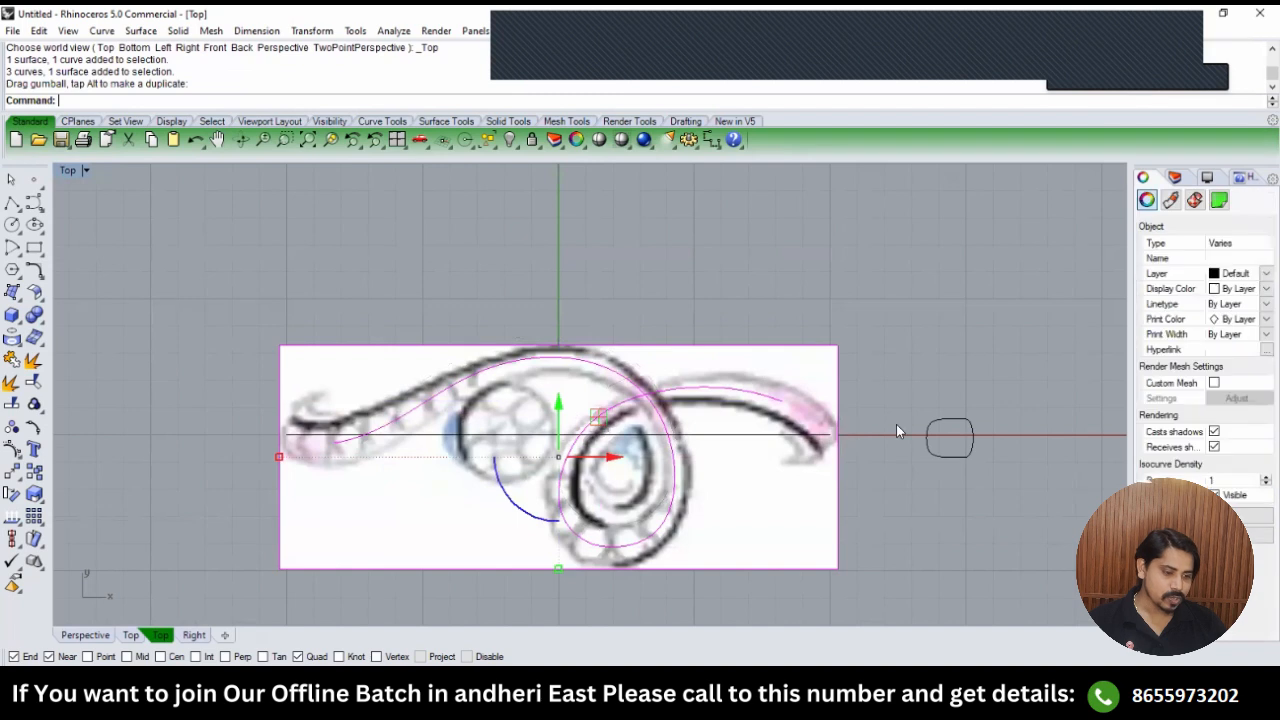
scroll(718, 445, "down", 4)
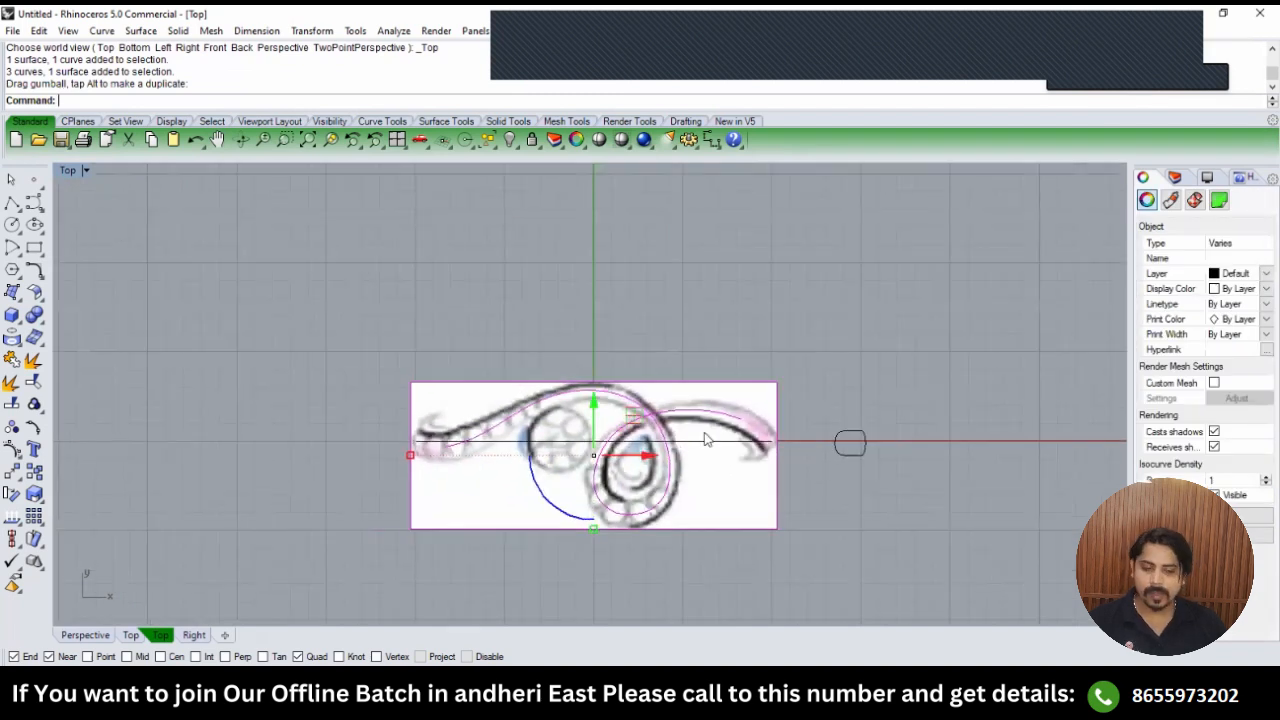
key("ctrl+z")
left_click_drag(752, 382, 728, 399)
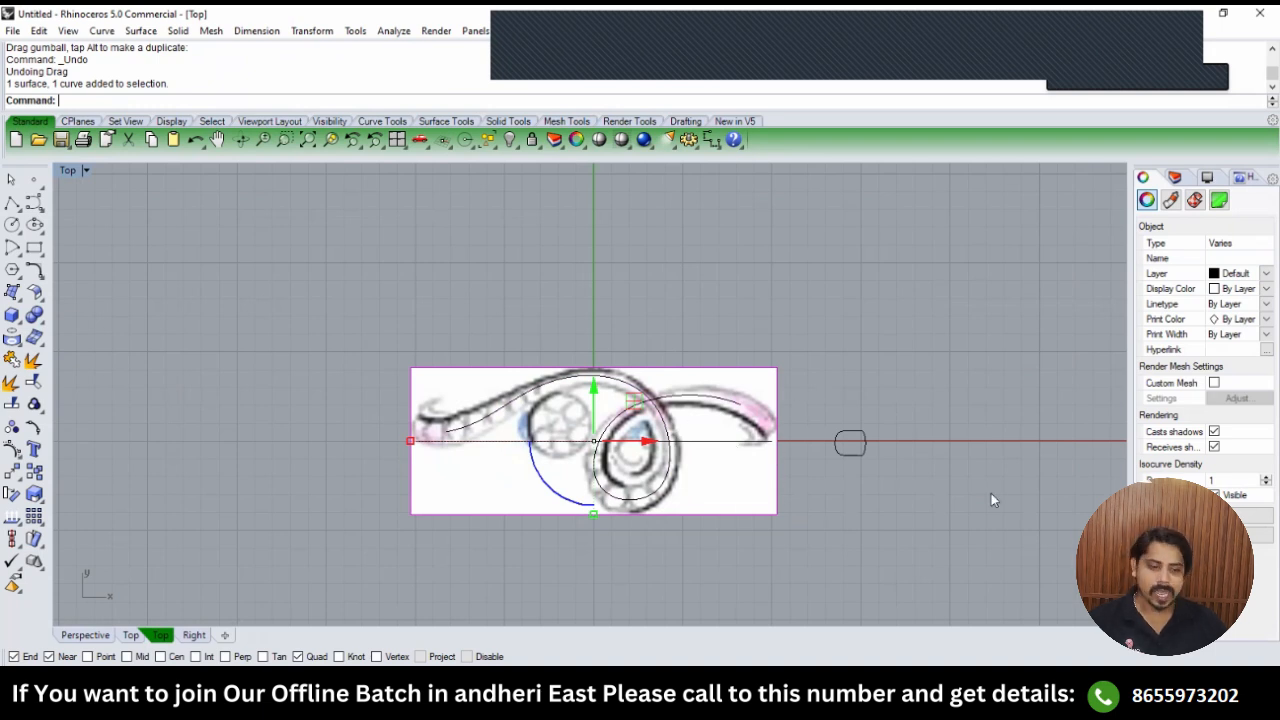
Move the reference picture together with its traced curves slightly down in the Top view, and clear the selection.
scroll(882, 430, "up", 3)
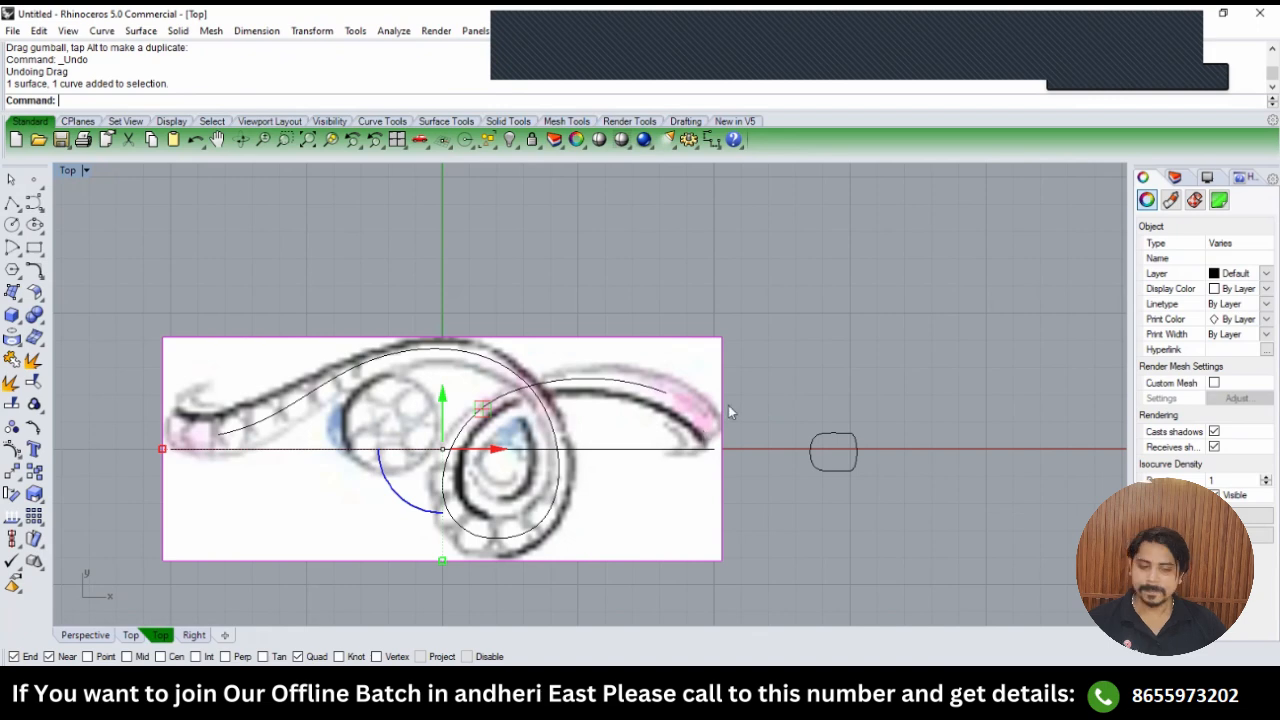
left_click_drag(766, 306, 245, 419)
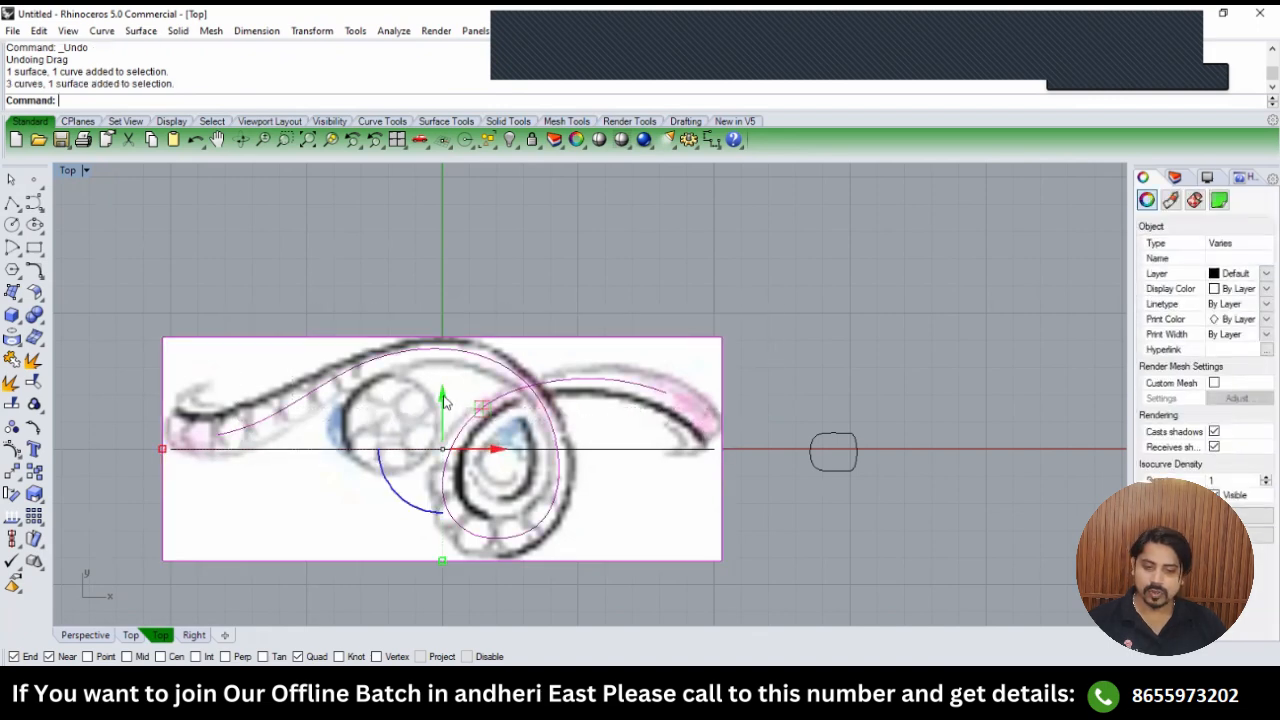
left_click_drag(445, 407, 440, 420)
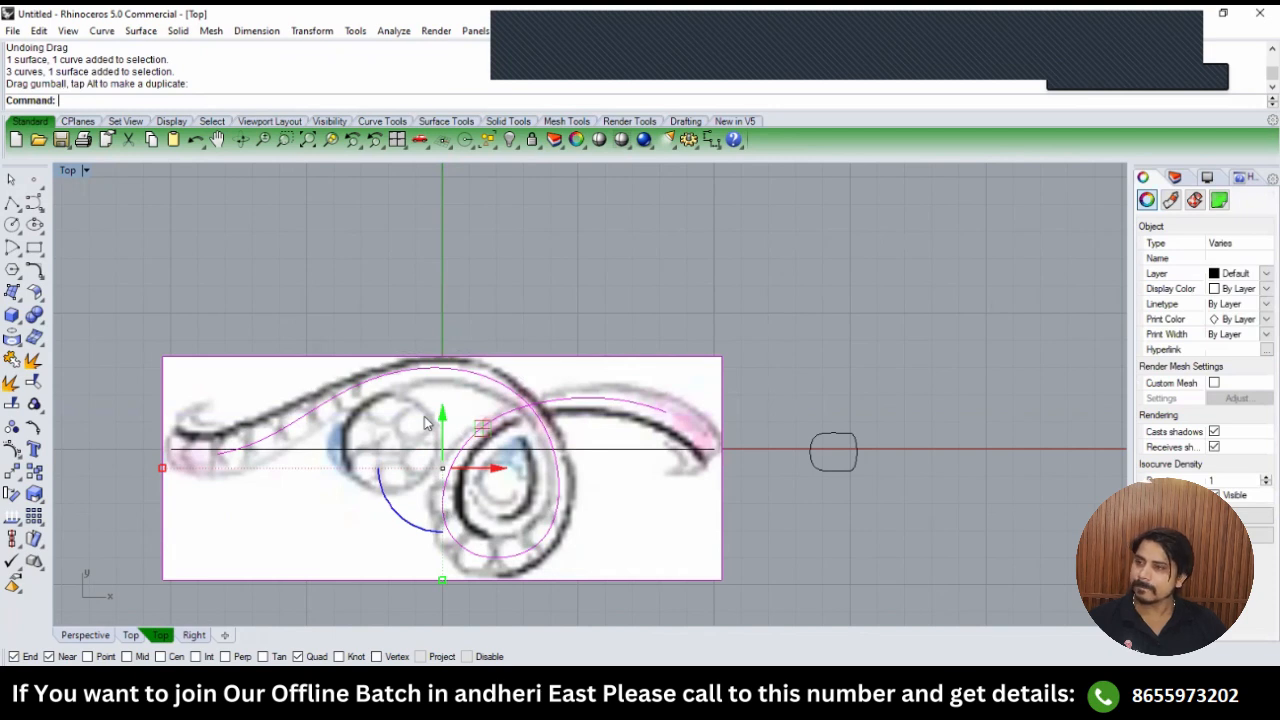
left_click(504, 333)
scroll(507, 360, "down", 2)
right_click_drag(583, 419, 557, 347)
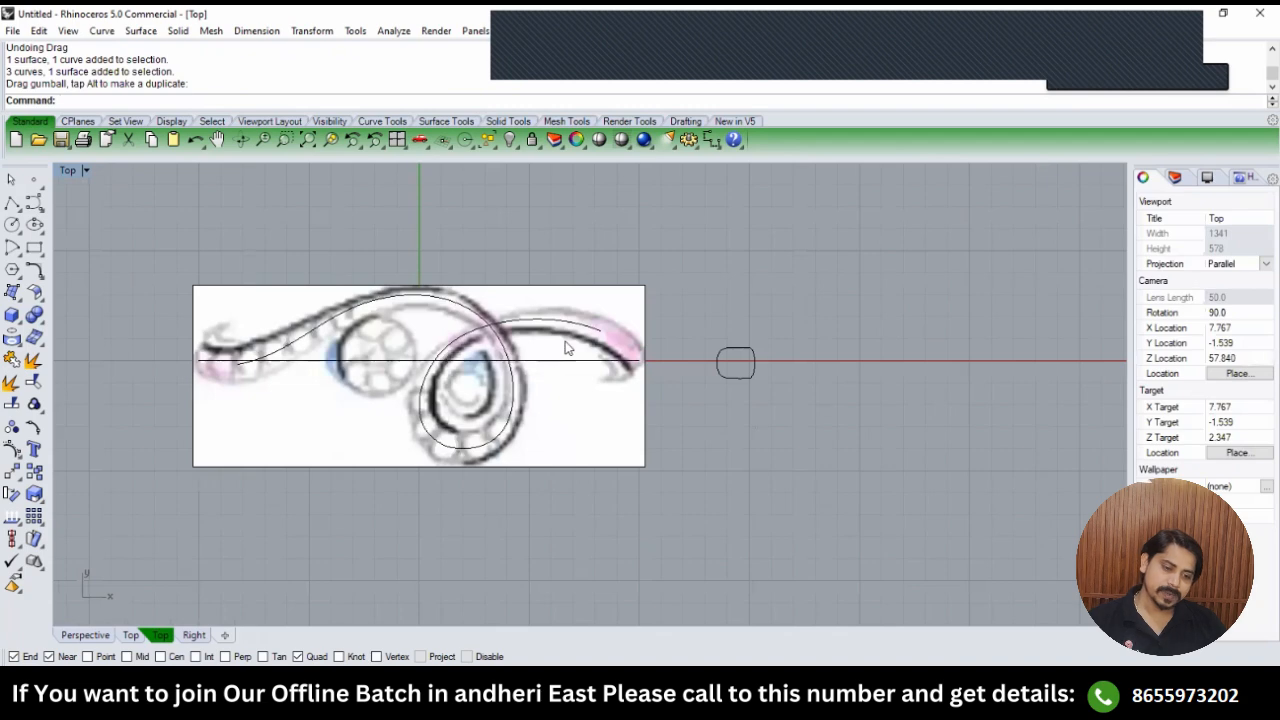
Hide the inner circle's lower half in the Front view and switch to the Perspective view.
left_click(615, 401)
key("F2")
right_click_drag(608, 396, 584, 290)
left_click(601, 398)
left_click(577, 366)
left_click(573, 366)
scroll(573, 366, "down", 4)
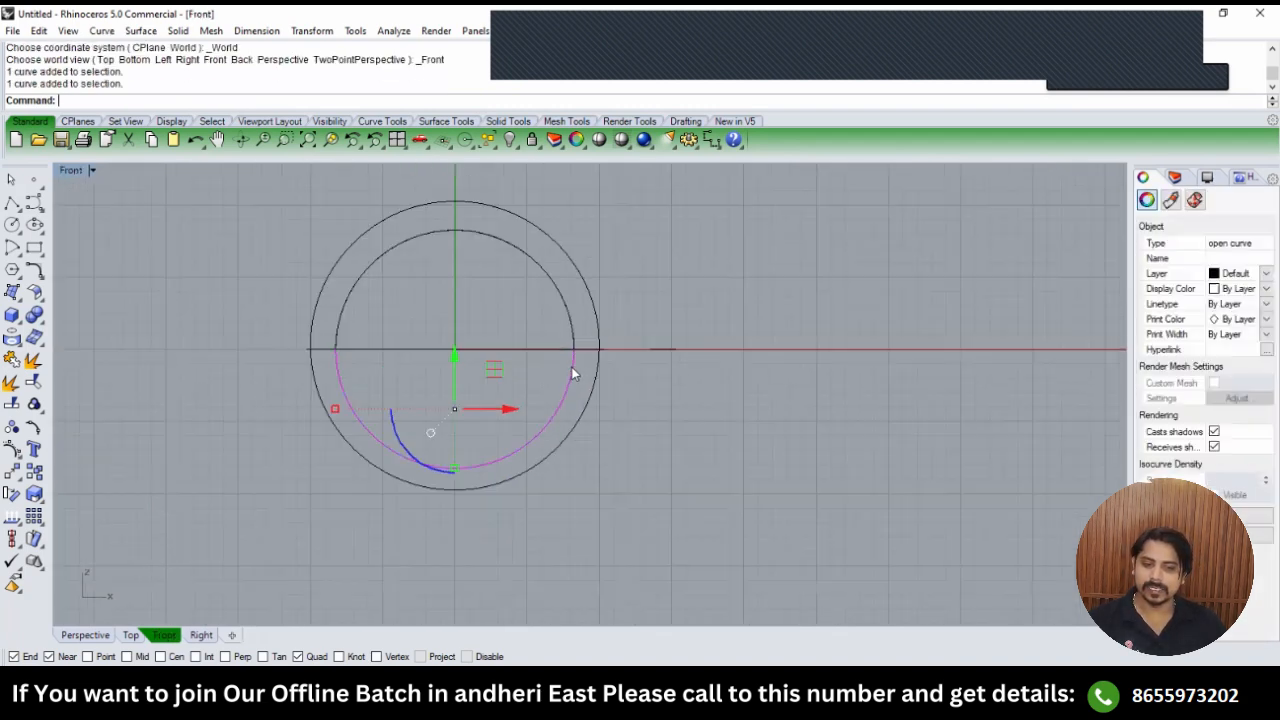
key("ctrl+h")
key("ctrl+F1")
key("ctrl+F4")
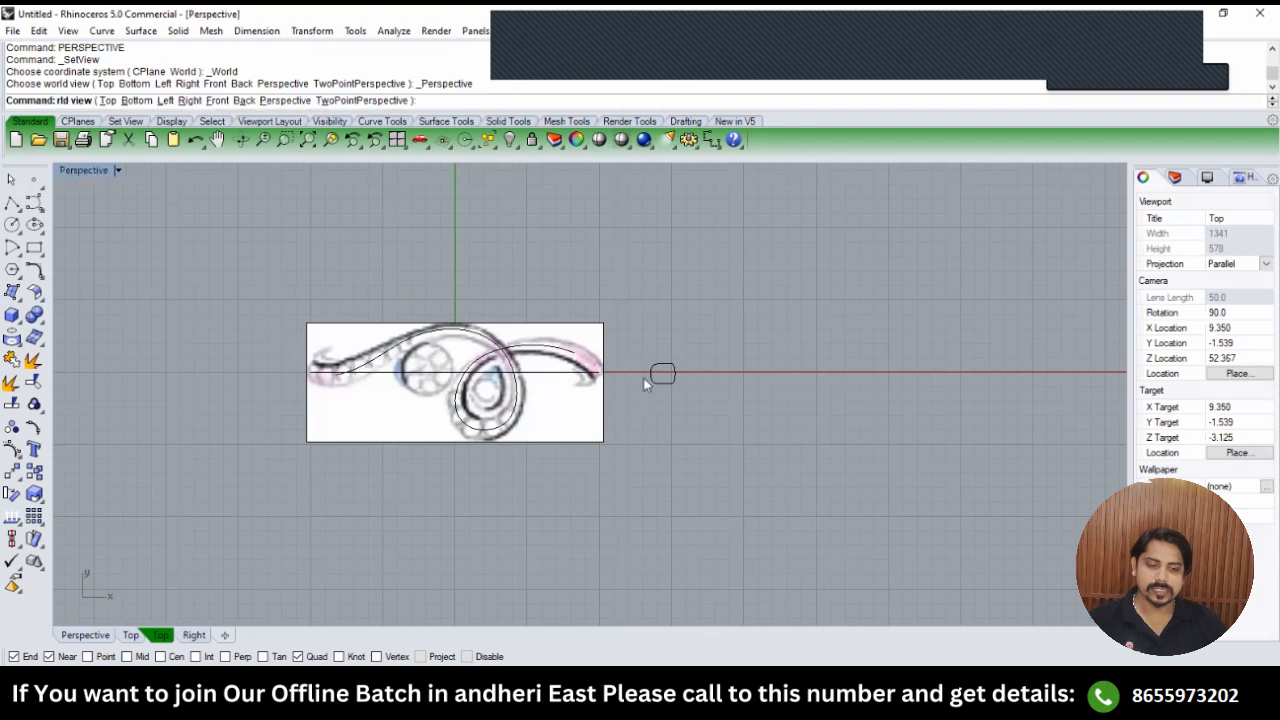
Hide the outer circle's upper half in the Perspective view, and undo the recent hides.
scroll(577, 329, "up", 2)
left_click(613, 313)
scroll(613, 315, "down", 5)
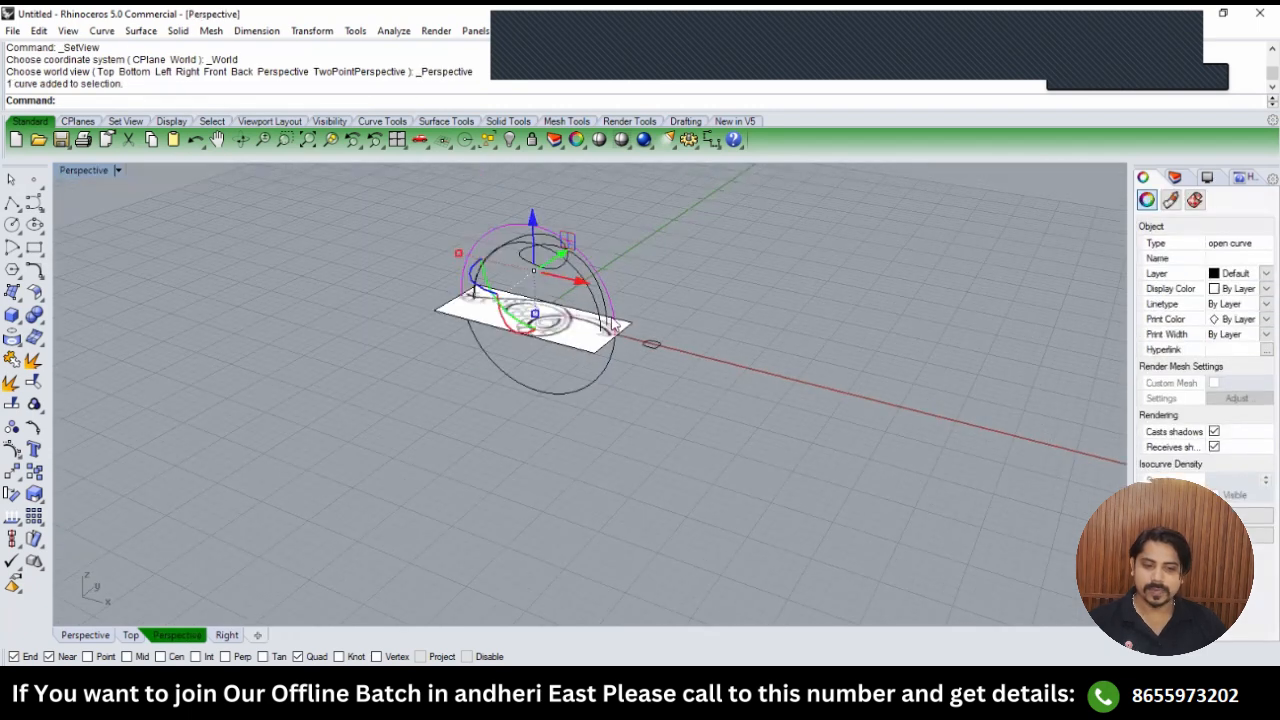
right_click_drag(611, 318, 682, 298)
key("ctrl+h")
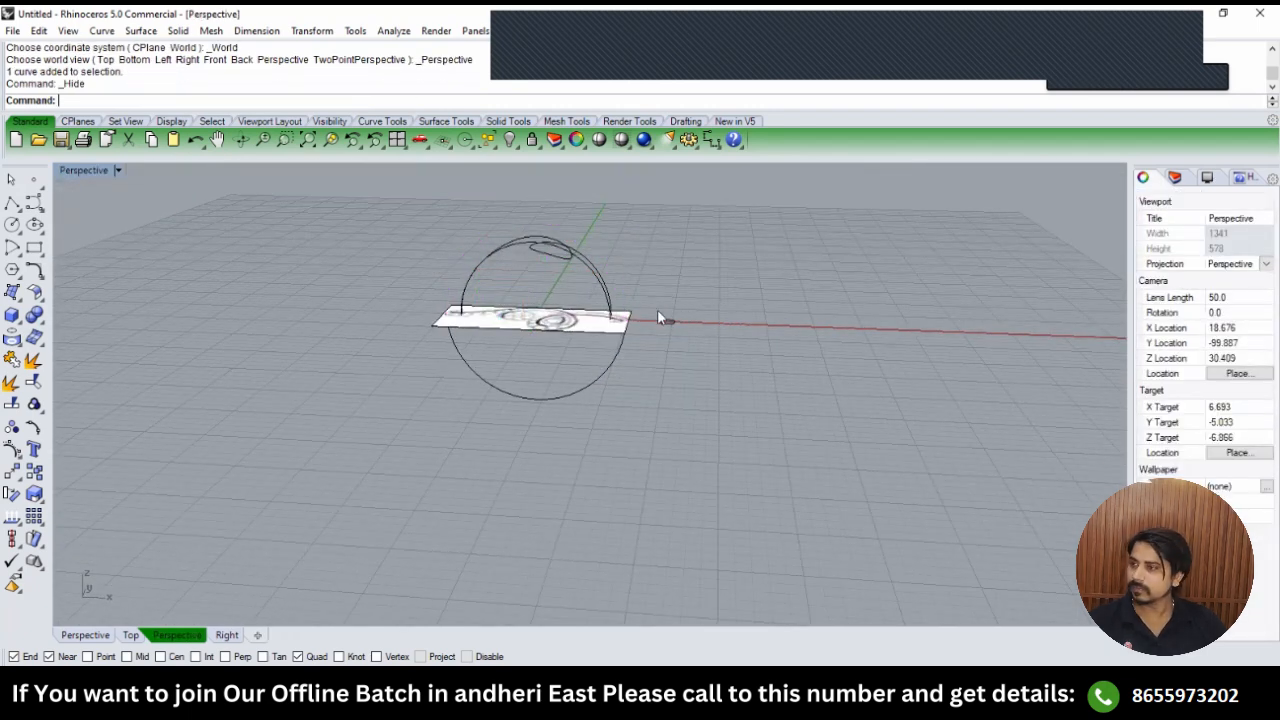
scroll(618, 350, "up", 1)
key("ctrl+z")
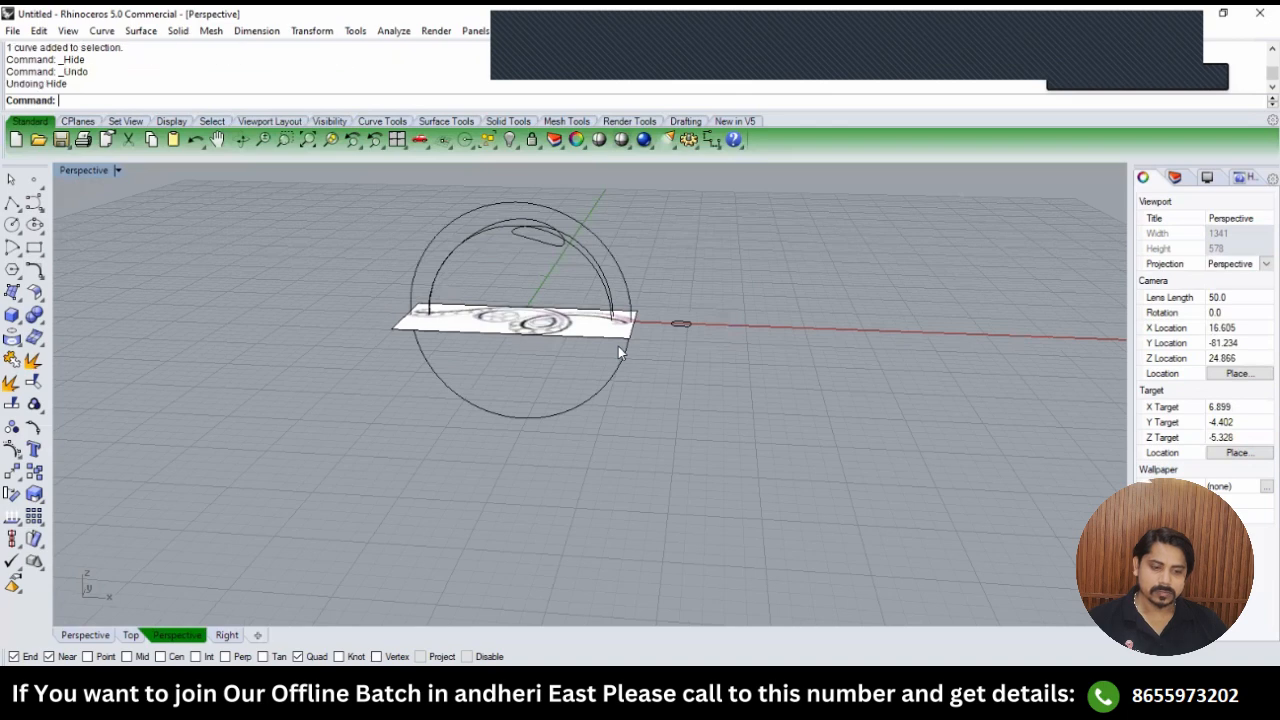
Hide the lower and upper halves of the outer circle.
left_click(616, 360)
key("ctrl+h")
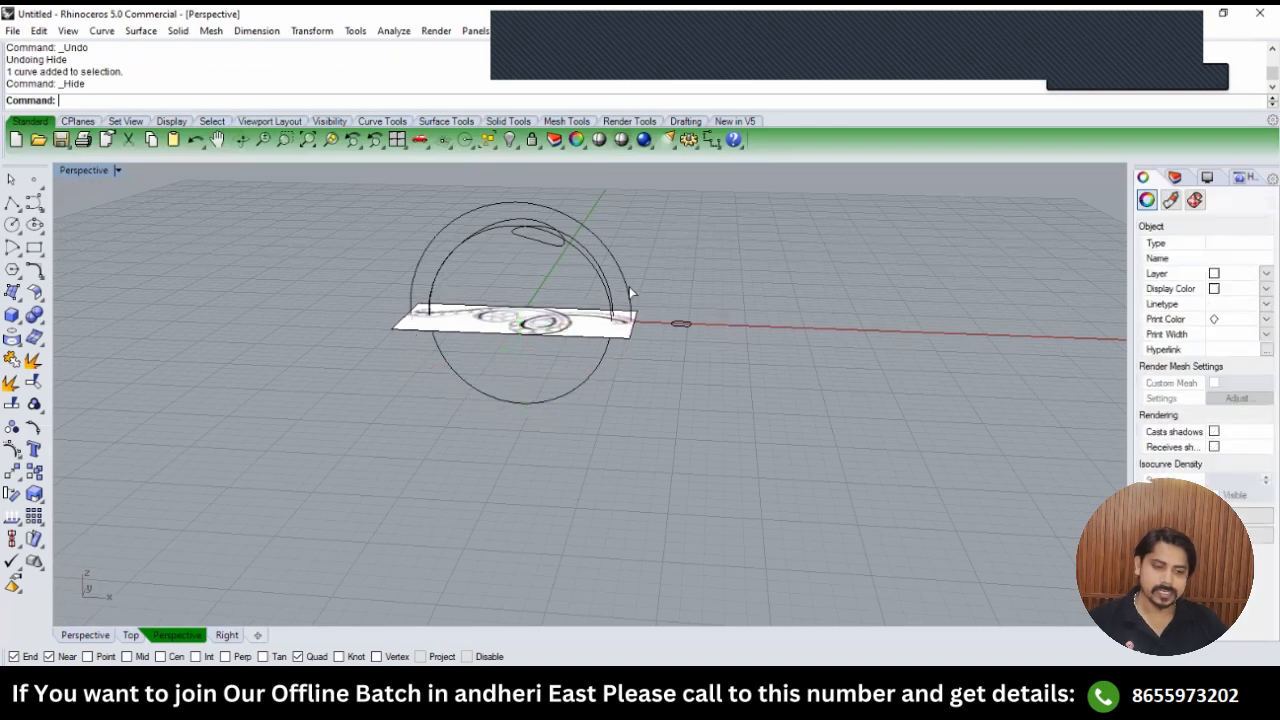
left_click(630, 292)
key("ctrl+h")
Create a vertical cut plane in the Front view, starting at origin 0 and running down through the lower semicircle.
left_click(608, 341)
scroll(573, 262, "up", 3)
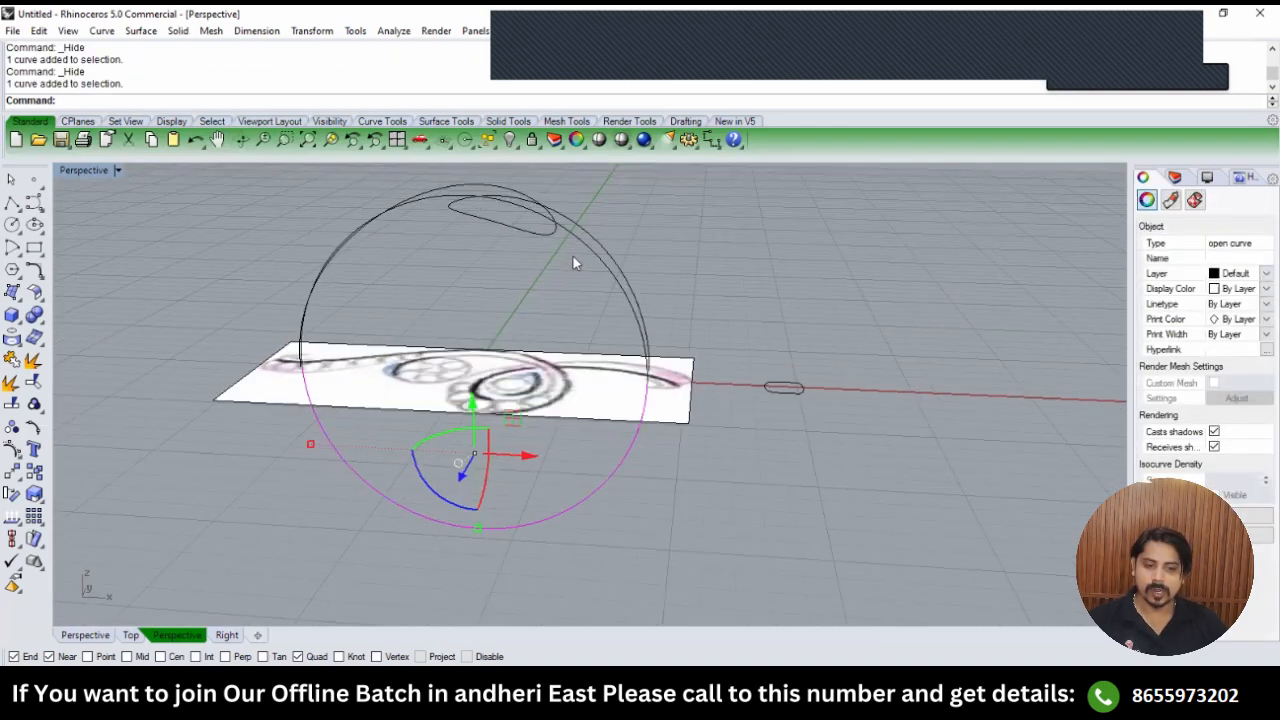
right_click_drag(573, 256, 533, 232)
type("FRONT")
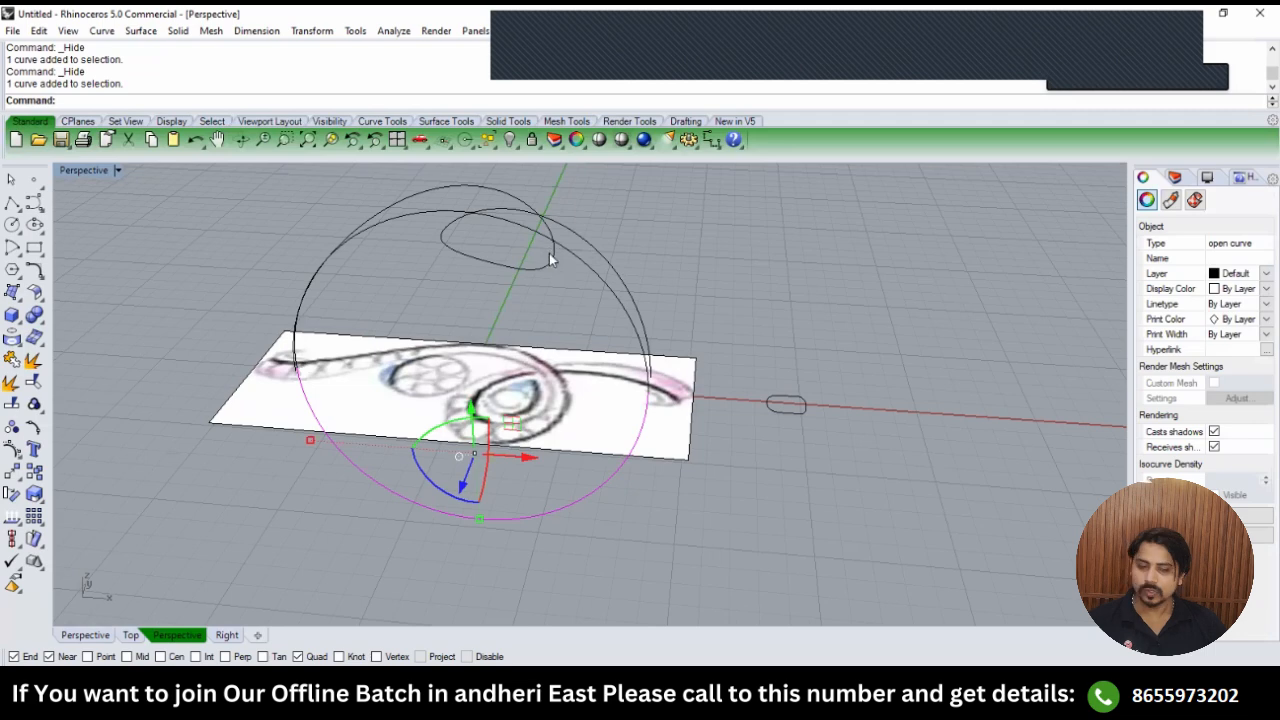
key("Return")
type("CP")
key("Return")
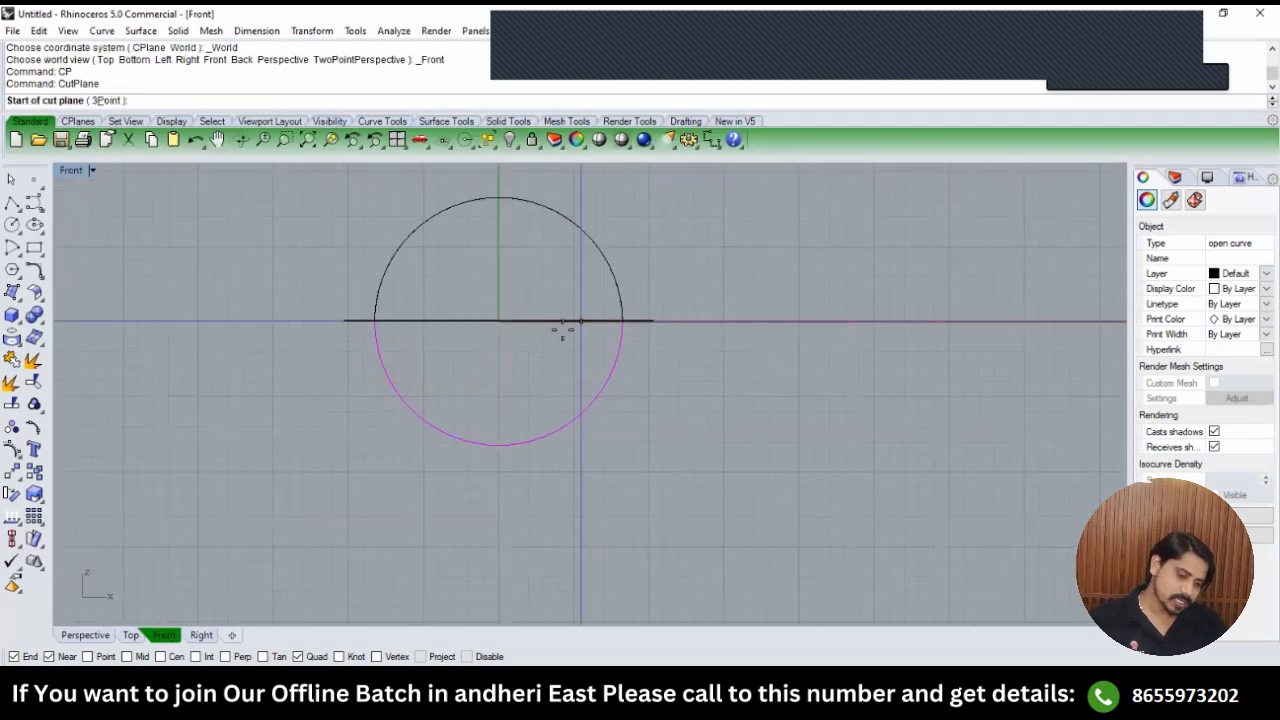
type("0")
key("Return")
left_click(534, 525)
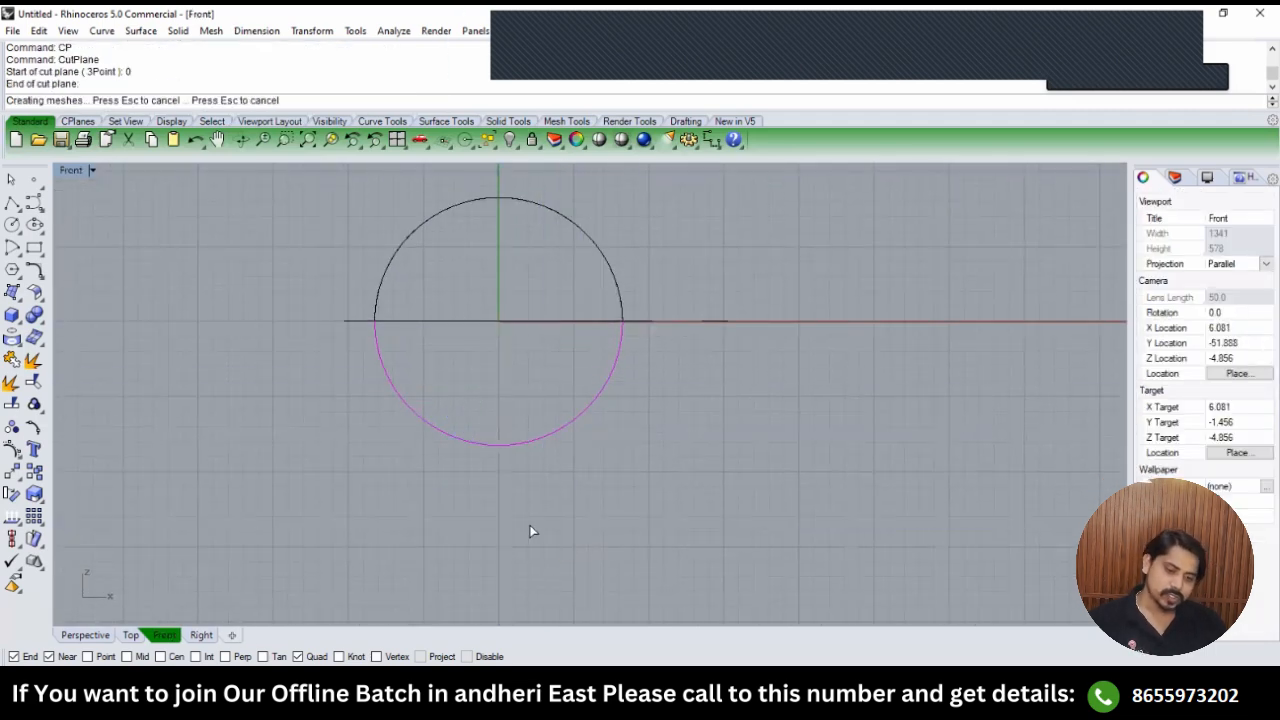
key("Return")
Split the lower semicircle with the vertical cut plane.
type("S")
key("Return")
left_click_drag(534, 379, 462, 391)
key("Return")
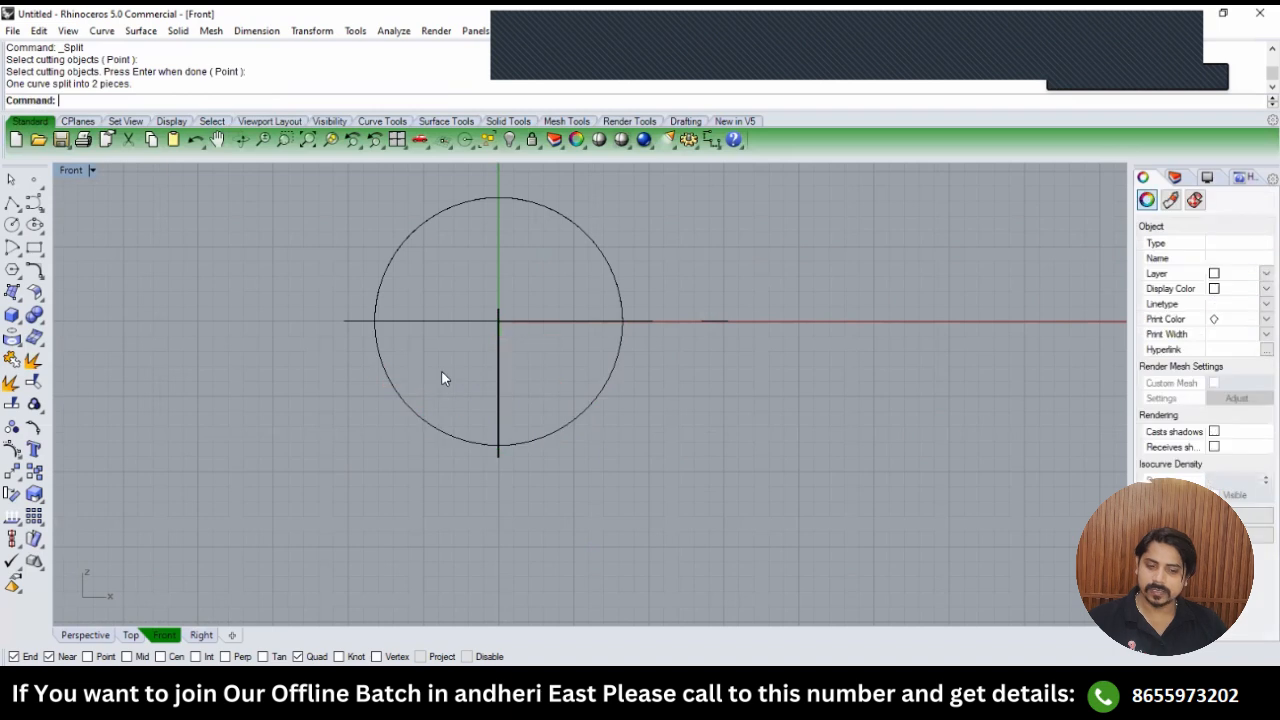
Delete the left piece of the split lower semicircle and the cut plane.
left_click(417, 418)
key("Delete")
left_click(498, 372)
key("Delete")
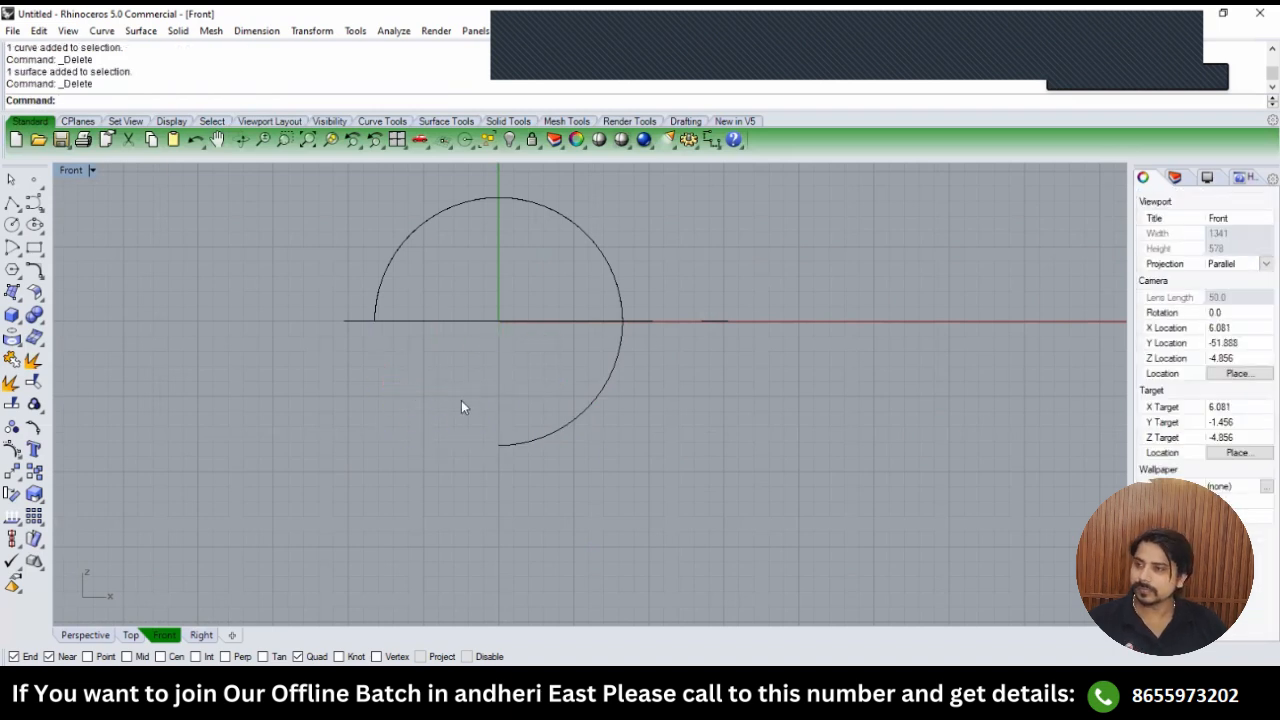
Check the Right view, and hide the small rounded-square curve beside the reference picture in the Top view.
type("TOP")
key("Return")
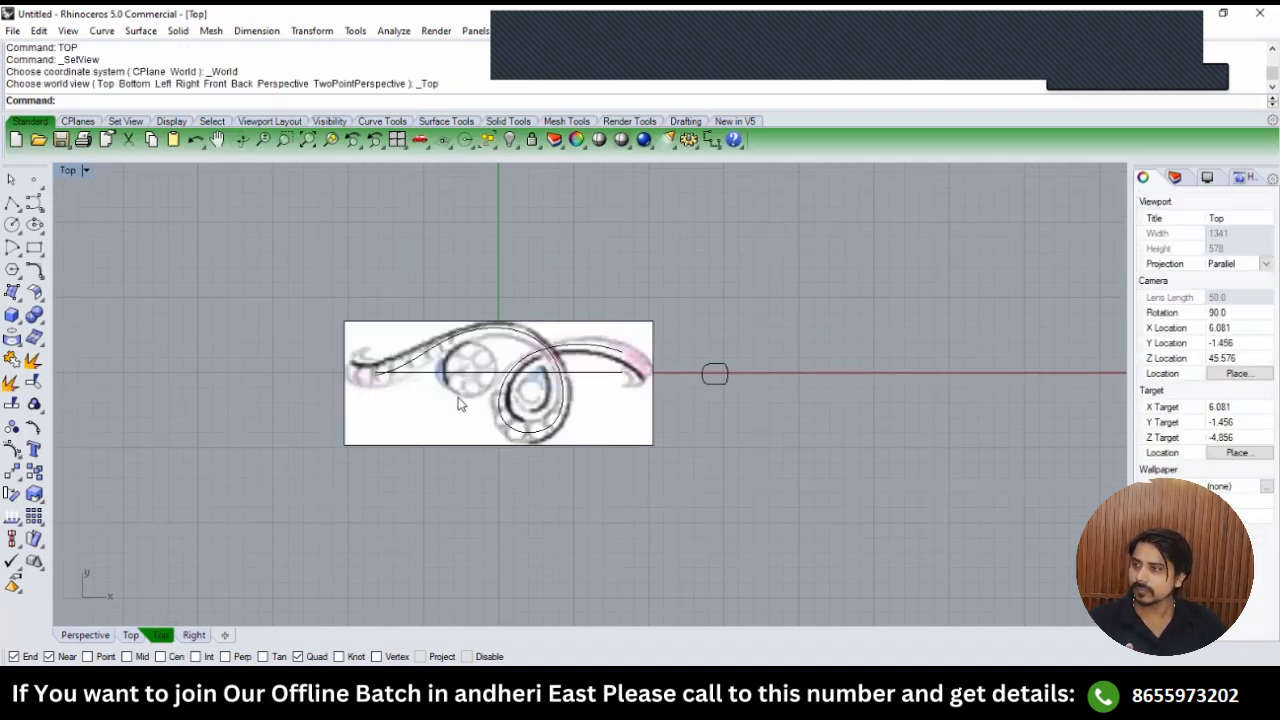
type("RIGHT")
key("Return")
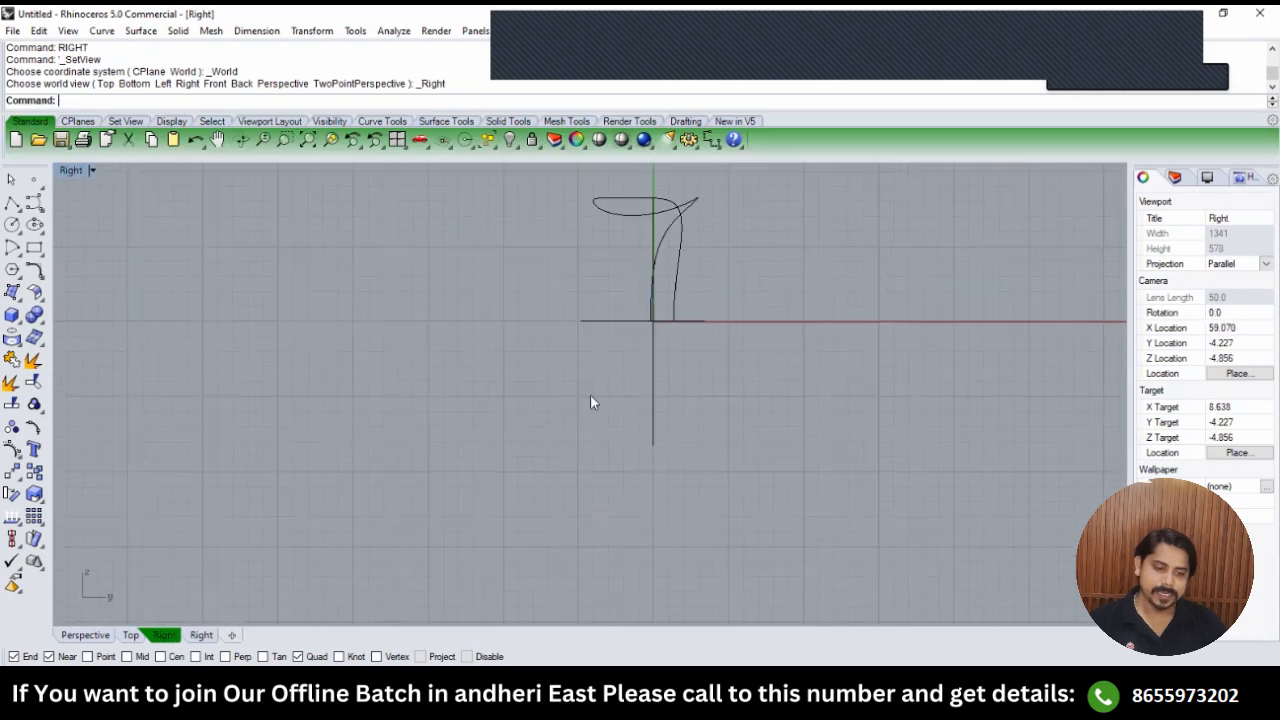
type("TOP")
key("Return")
right_click_drag(651, 353, 635, 390)
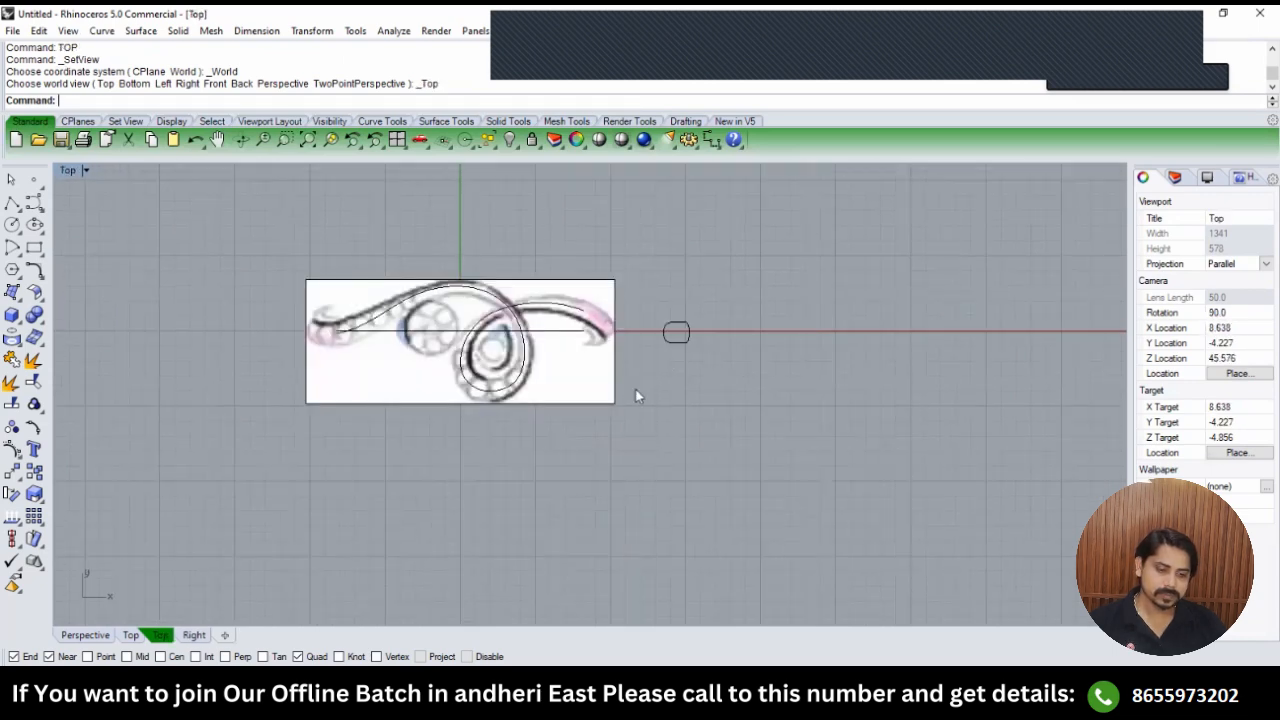
left_click_drag(633, 407, 718, 338)
key("Delete")
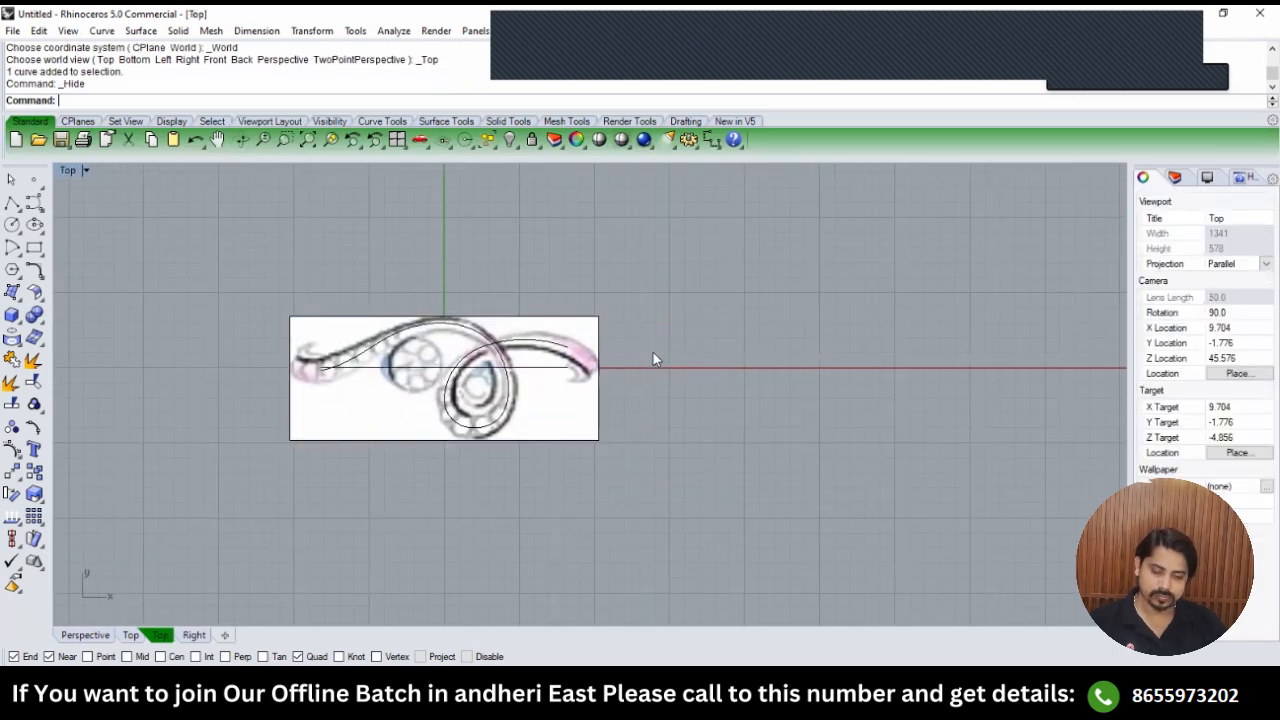
Hide the flat upper semicircle in the Perspective view, leaving the bent traced curves shown.
type("RIGHT")
key("Return")
type("FRONT")
key("Return")
type("TOP")
key("Return")
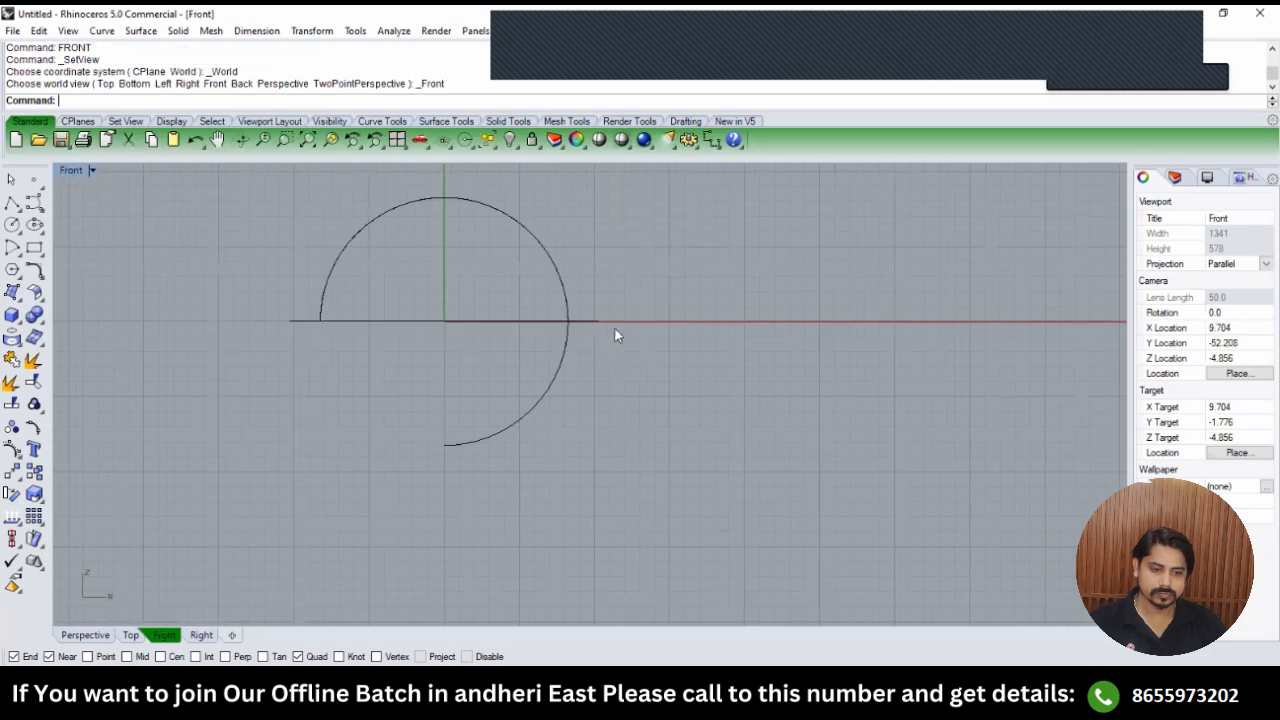
type("PERSPECTIVE")
key("Return")
right_click_drag(511, 351, 441, 307)
left_click(591, 250)
right_click_drag(592, 252, 626, 274)
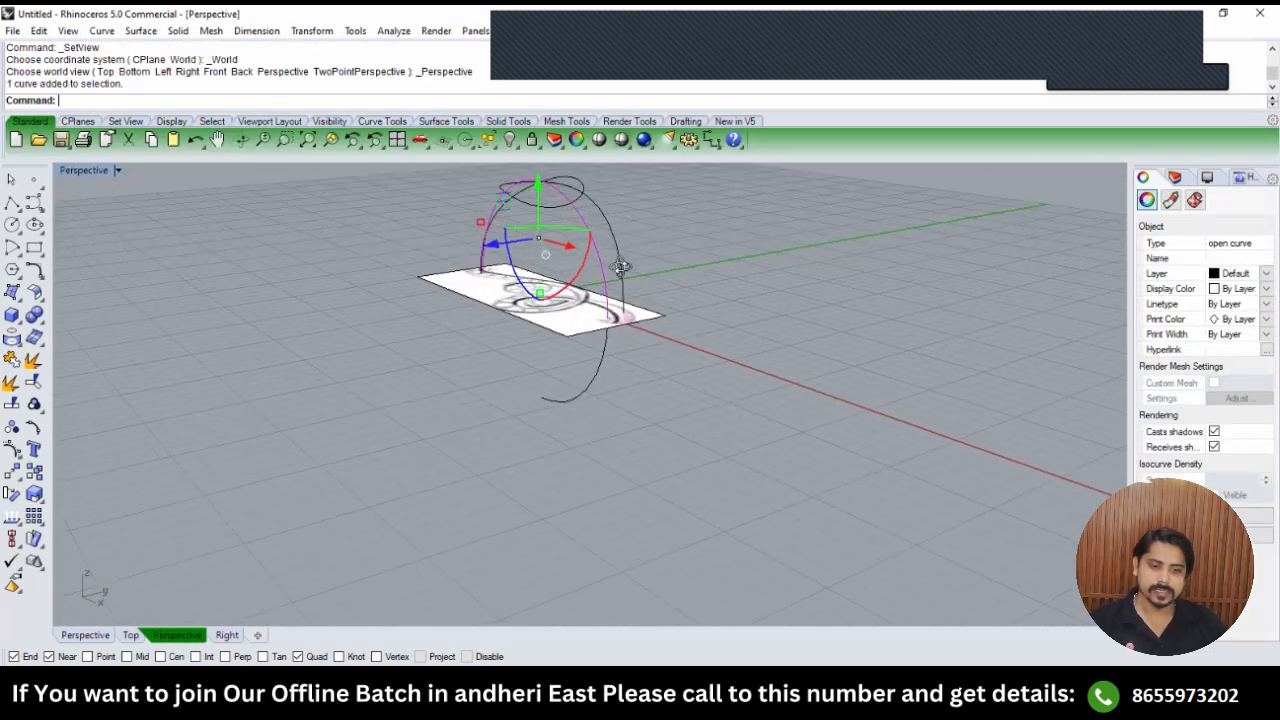
key("ctrl+h")
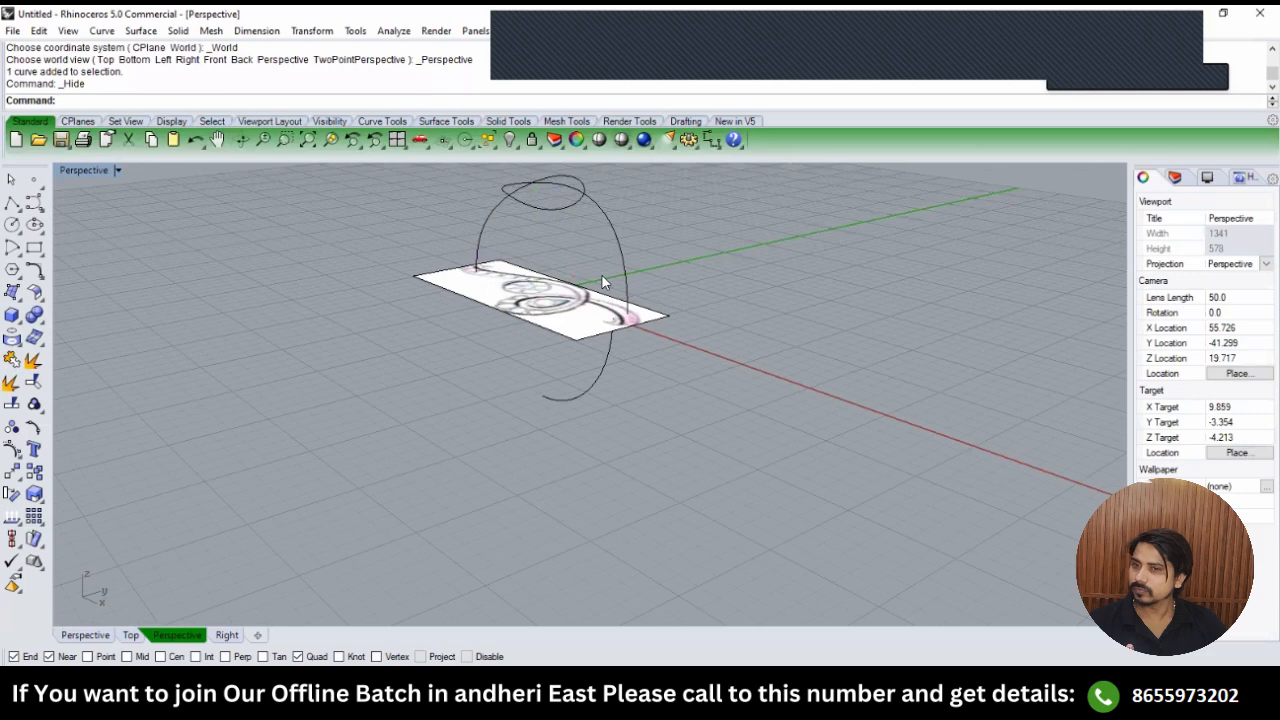
Examine the curves in the Right view and show the lower quarter arc's control points.
type("FRONT")
key("Return")
type("RIGHT")
key("Return")
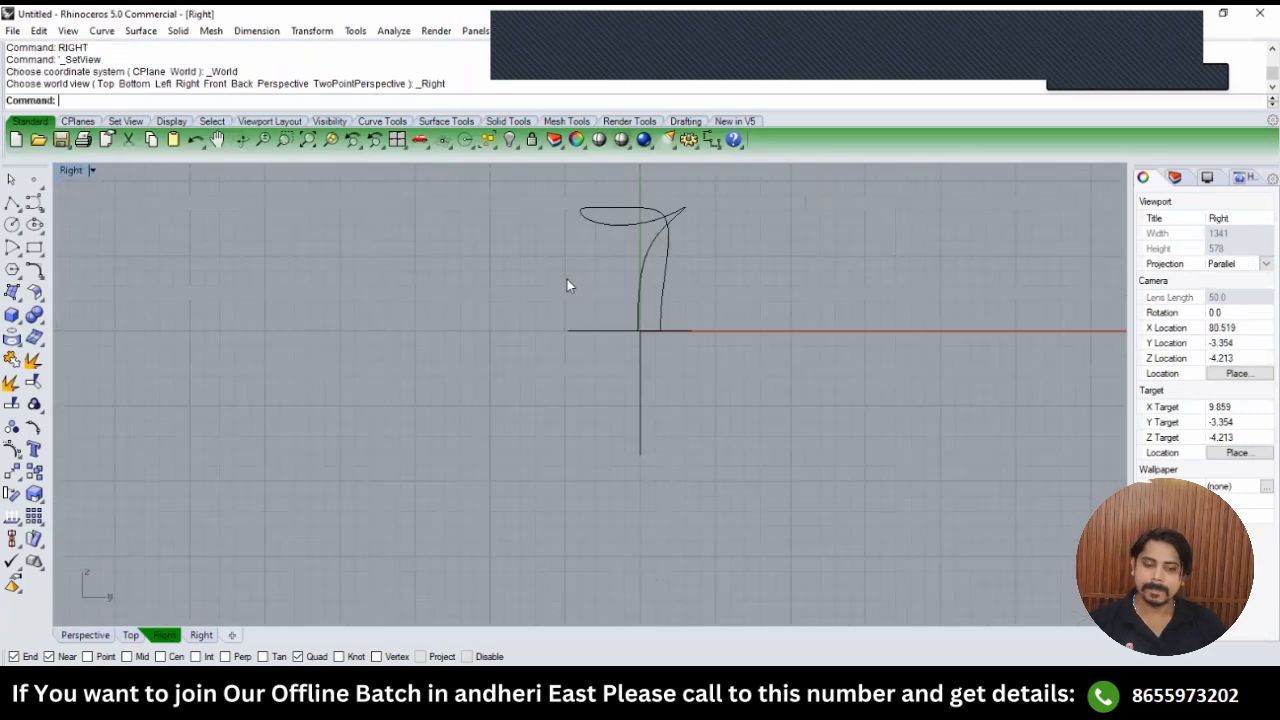
right_click_drag(530, 299, 472, 262)
scroll(589, 304, "up", 6)
left_click(576, 309)
scroll(588, 306, "down", 4)
scroll(556, 278, "down", 2)
right_click_drag(590, 308, 586, 392)
scroll(565, 270, "up", 2)
type("TOP")
key("Return")
type("RIGHT")
key("Return")
scroll(584, 340, "up", 6)
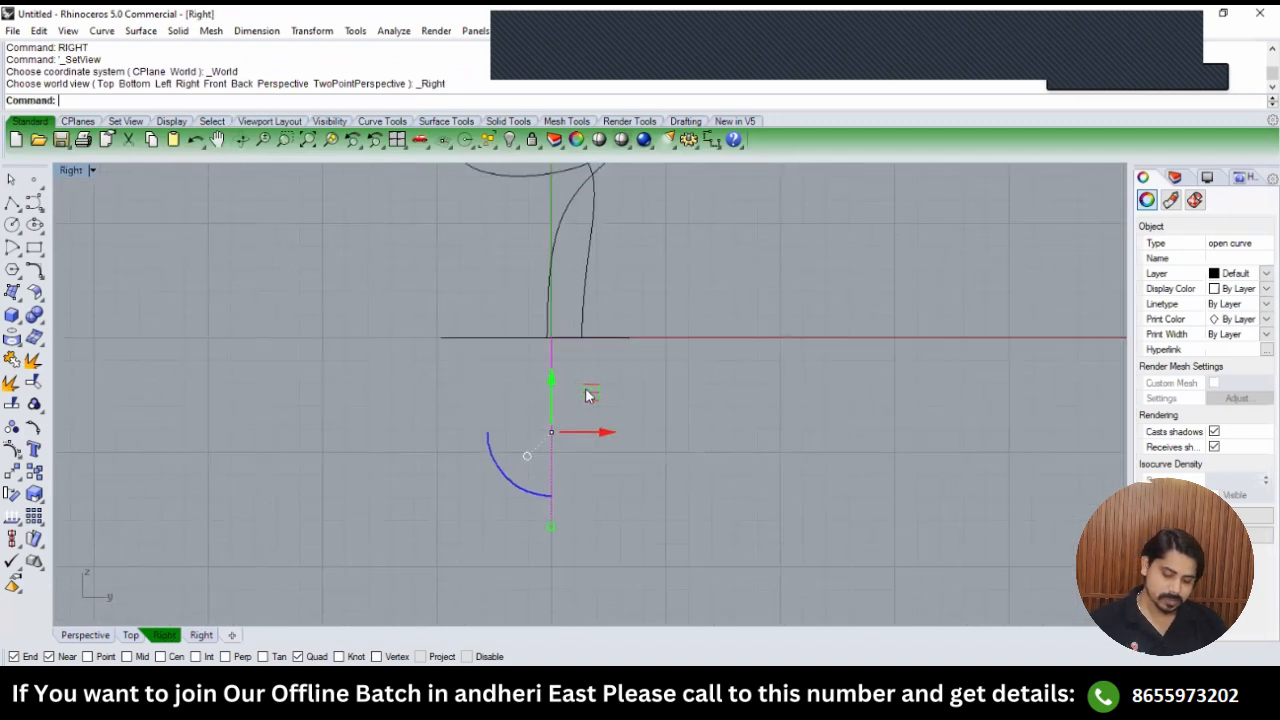
type("Pn")
key("Return")
Show the control points of the bent curve ending beside the quarter arc, check them in the Top view, and hide all control points.
scroll(557, 357, "up", 2)
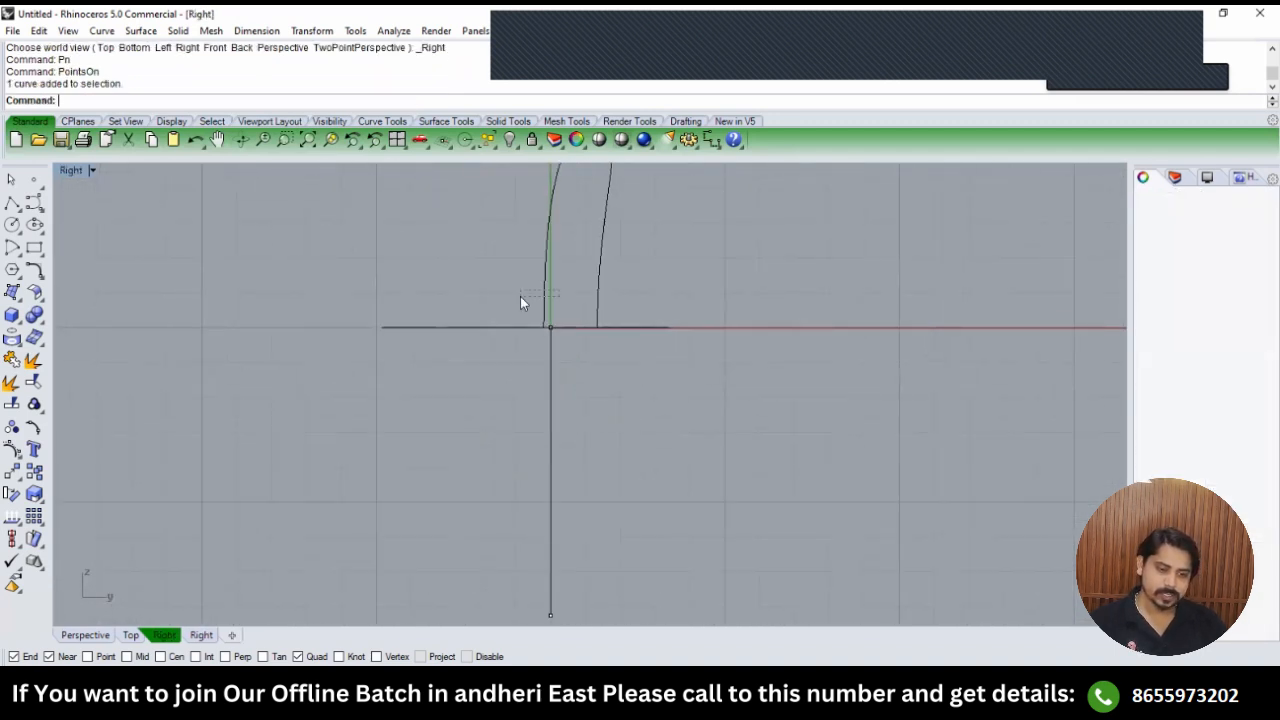
left_click(545, 300)
type("Pn")
key("Return")
scroll(547, 310, "up", 2)
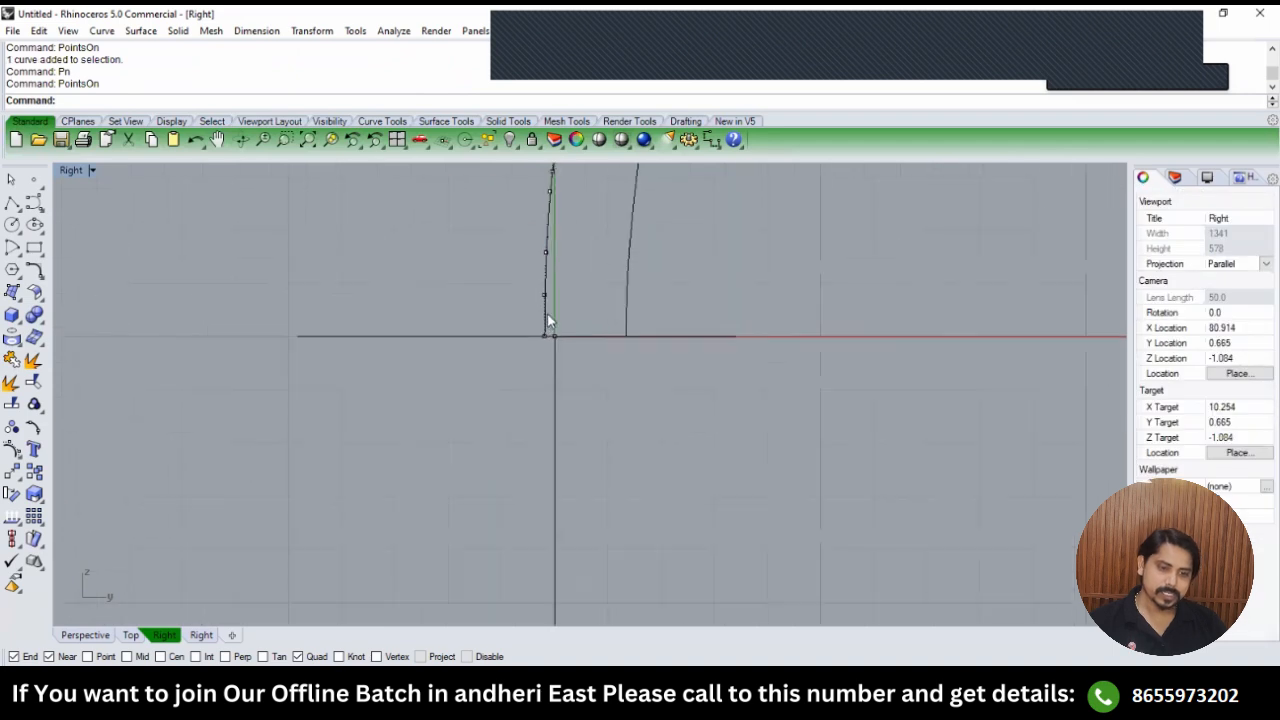
scroll(547, 314, "down", 8)
right_click_drag(553, 378, 555, 481)
type("TOP")
key("Return")
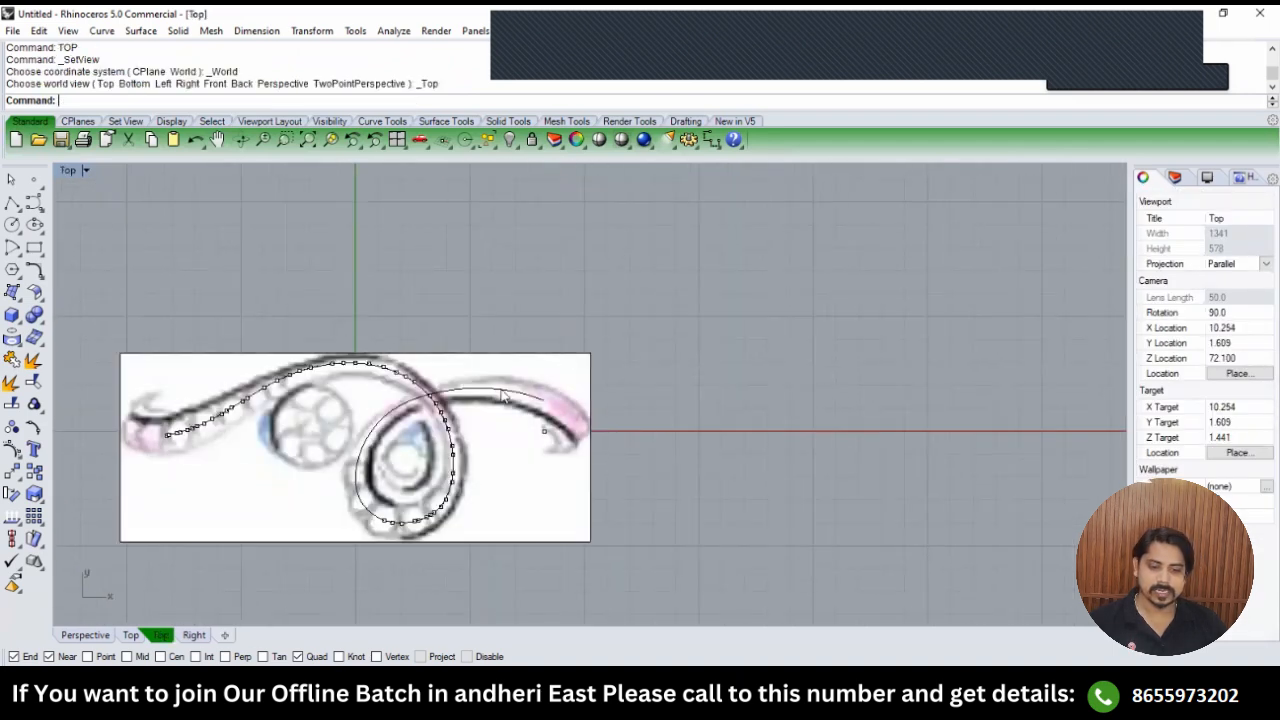
key("Escape")
Hide the traced curve sweeping from the picture's left end into the loop, and compare the Right view with and without it.
left_click(416, 388)
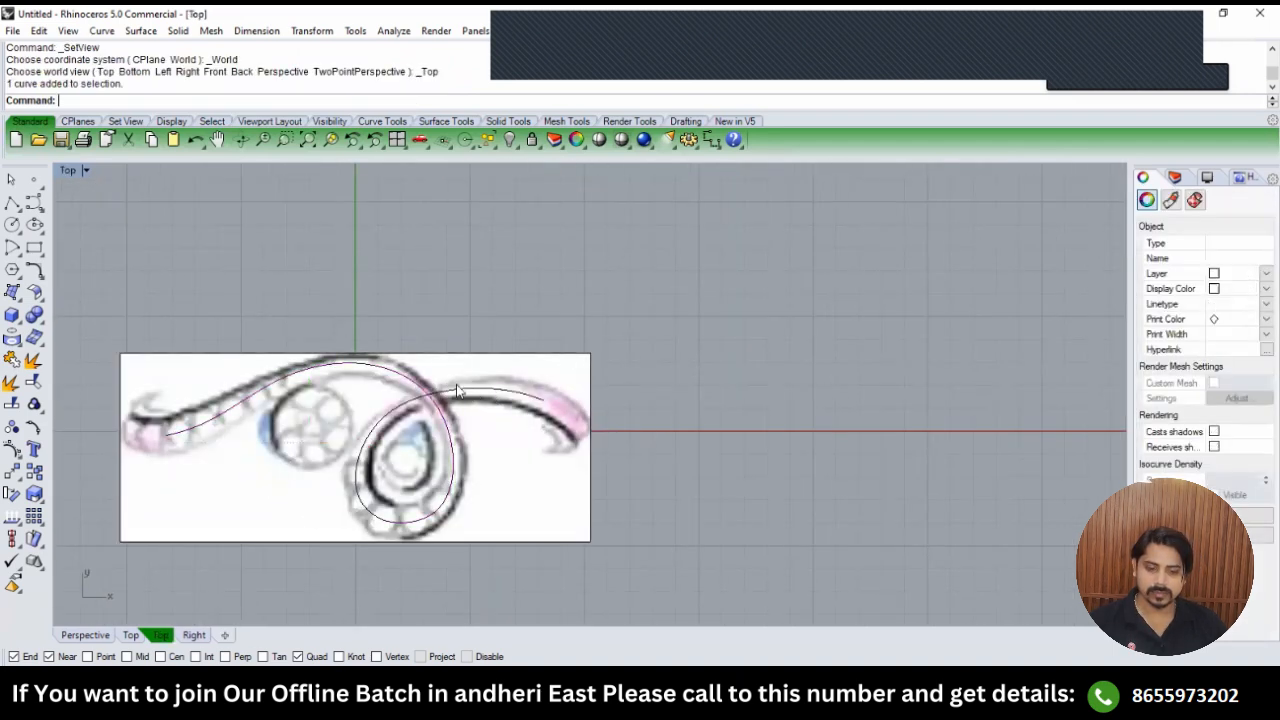
left_click(456, 390)
key("ctrl+h")
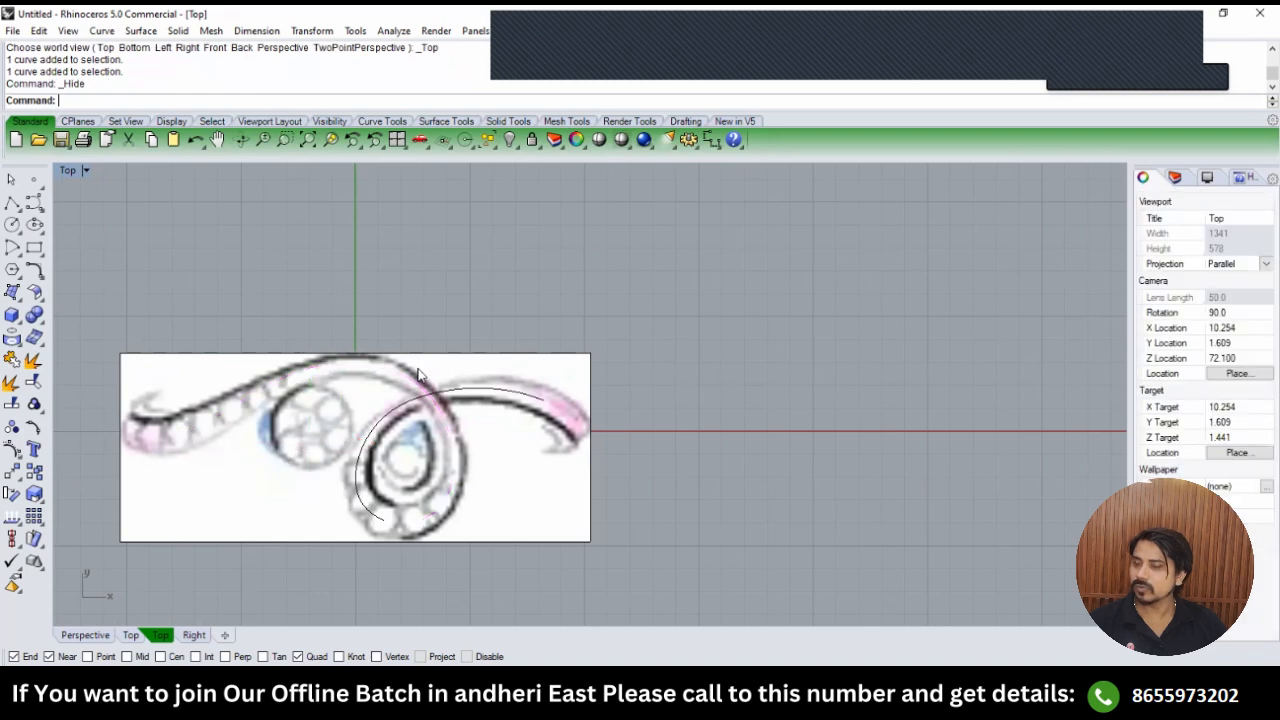
type("FRONT")
key("Return")
type("RIGHT")
key("Return")
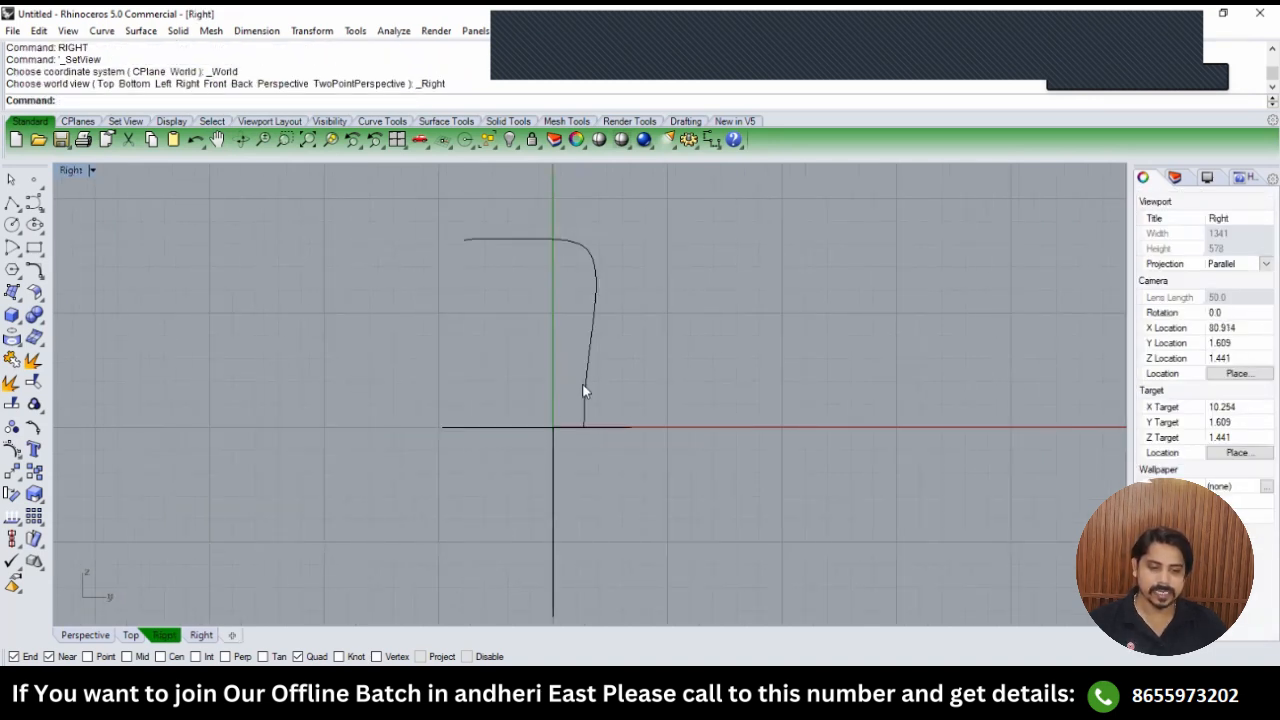
key("ctrl+z")
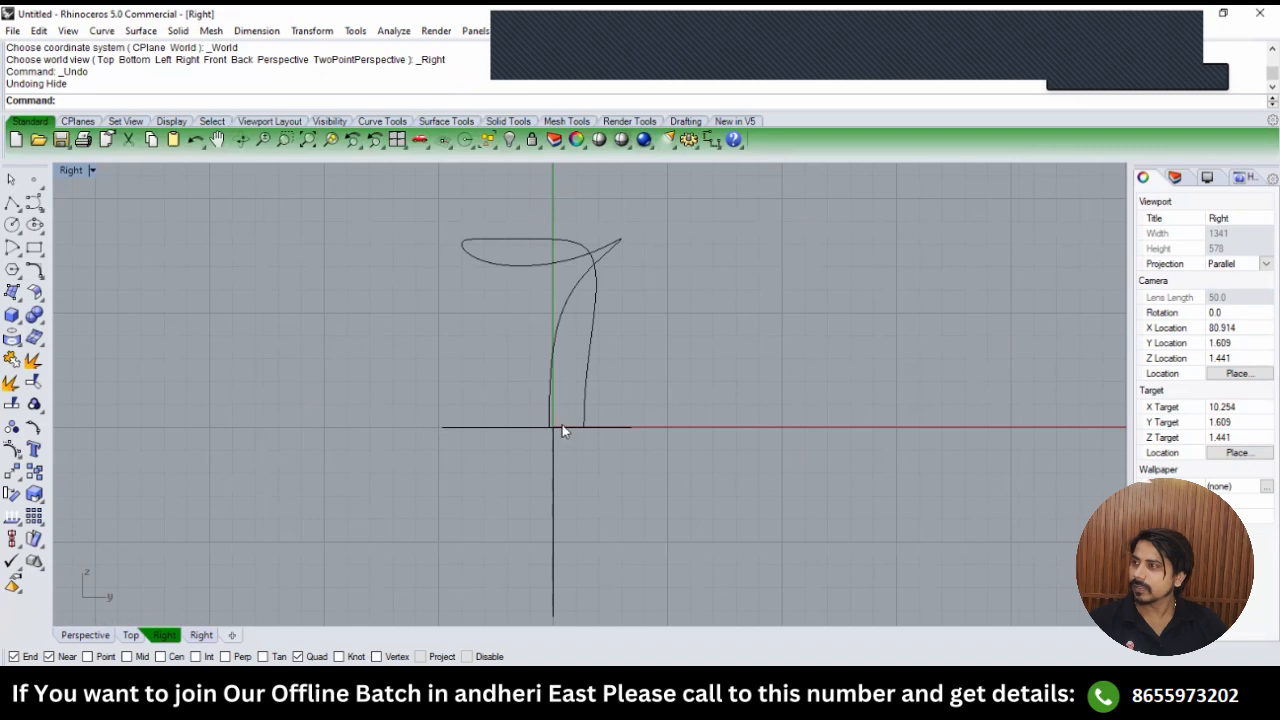
key("ctrl+y")
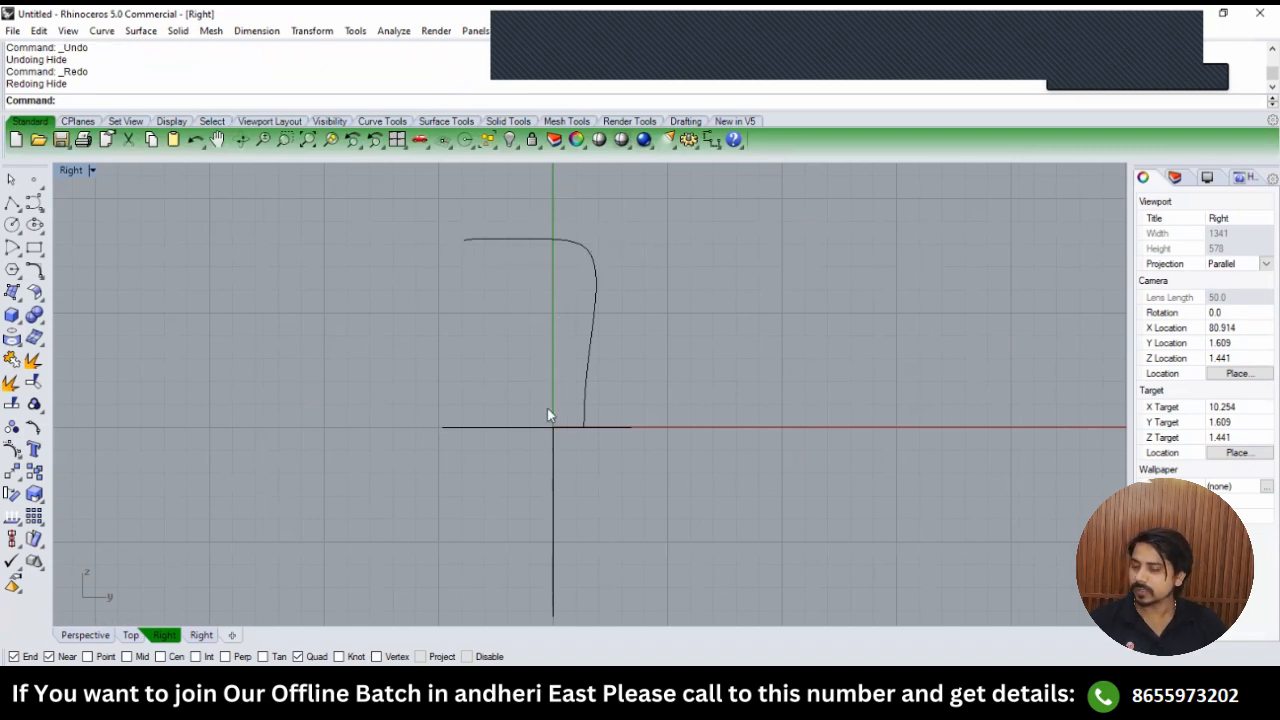
Examine the remaining bent curve and the lower quarter arc in the Top and Perspective views.
type("TOP")
key("Return")
type("SS")
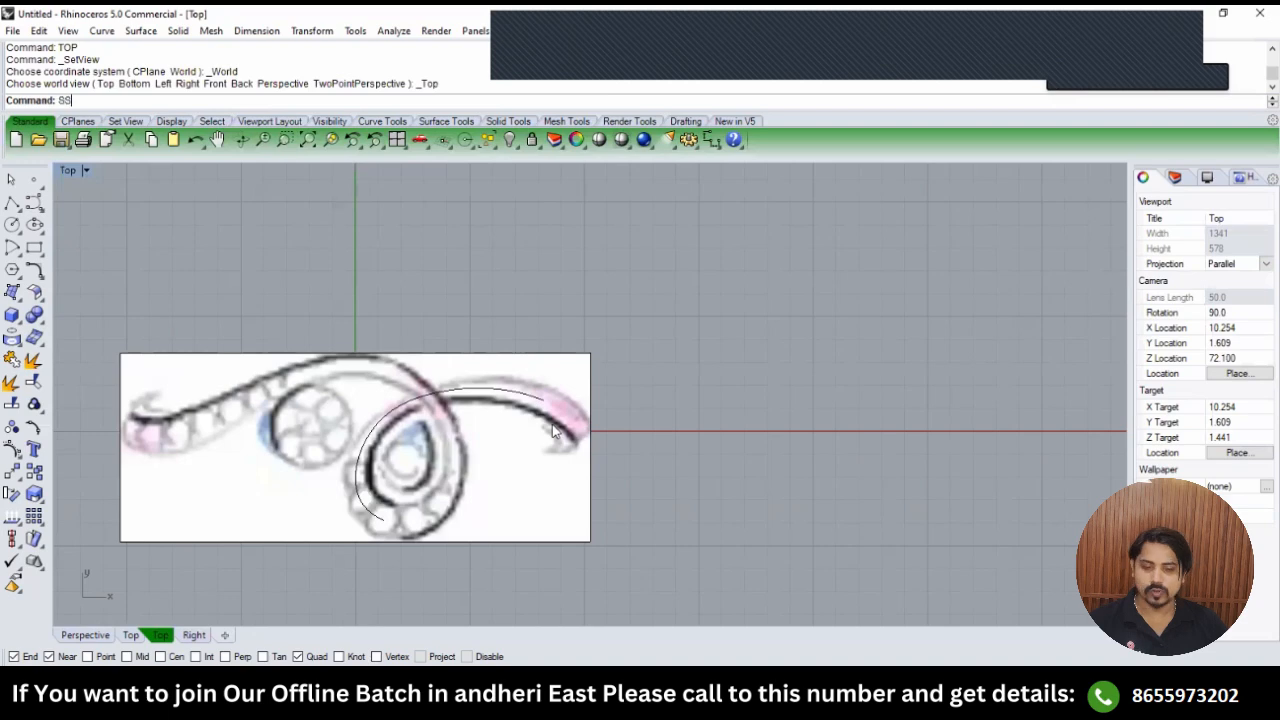
key("Return")
key("Escape")
scroll(429, 383, "down", 6)
type("PERSPECTIVE")
key("Return")
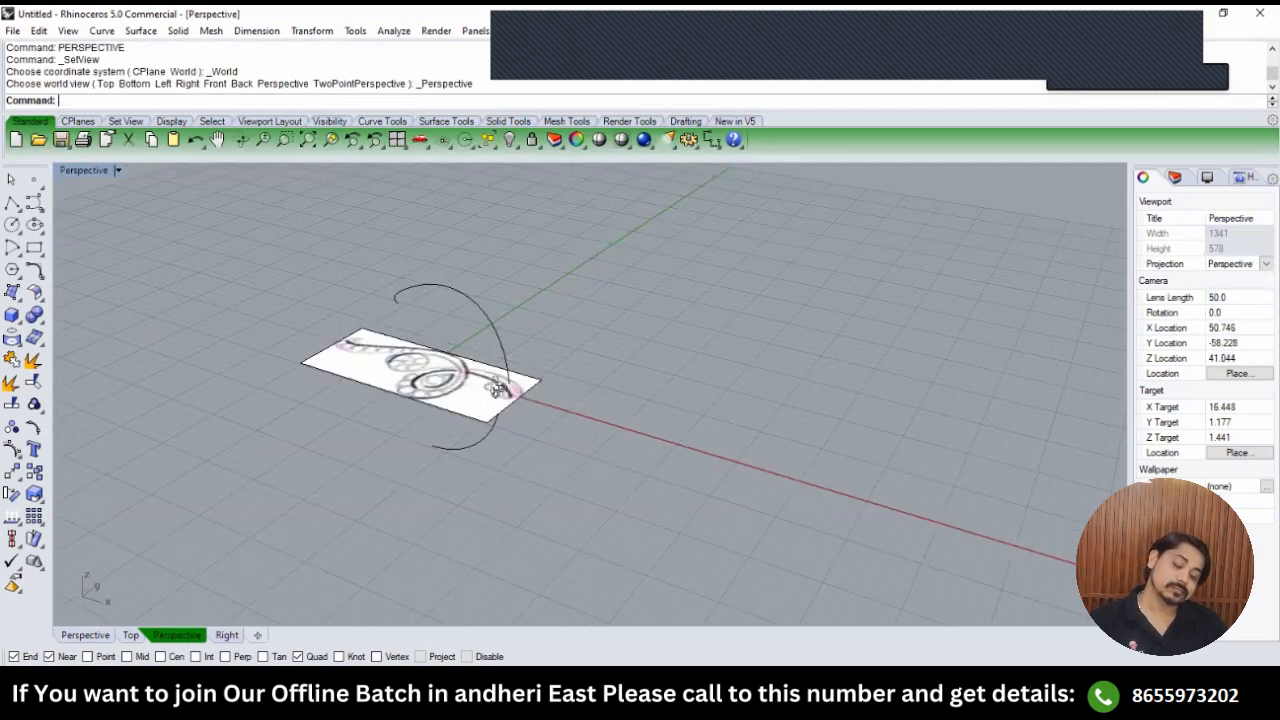
Step back through the undo history to the state with both ring circles, the two bent curves and the reference picture.
key("ctrl+z")
key("ctrl+z")
key("ctrl+z")
key("ctrl+z")
key("ctrl+z")
key("ctrl+z")
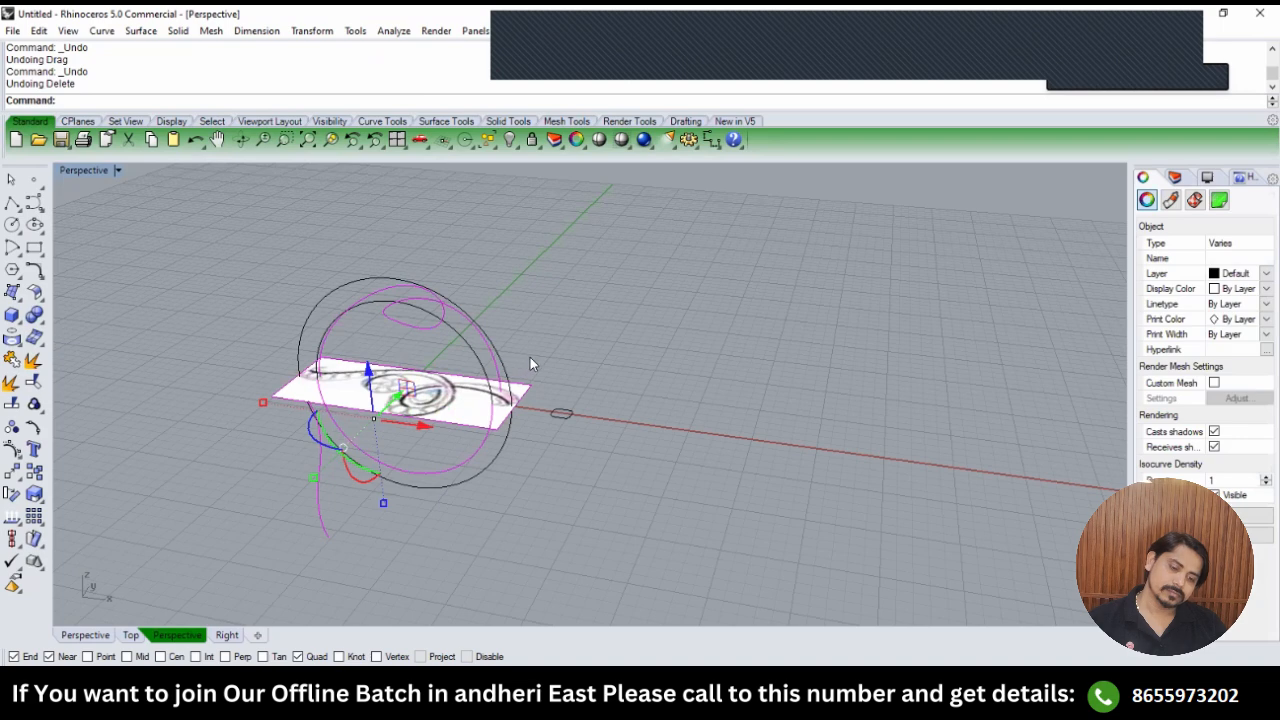
key("ctrl+z")
key("ctrl+z")
key("ctrl+y")
key("ctrl+y")
key("ctrl+y")
key("ctrl+y")
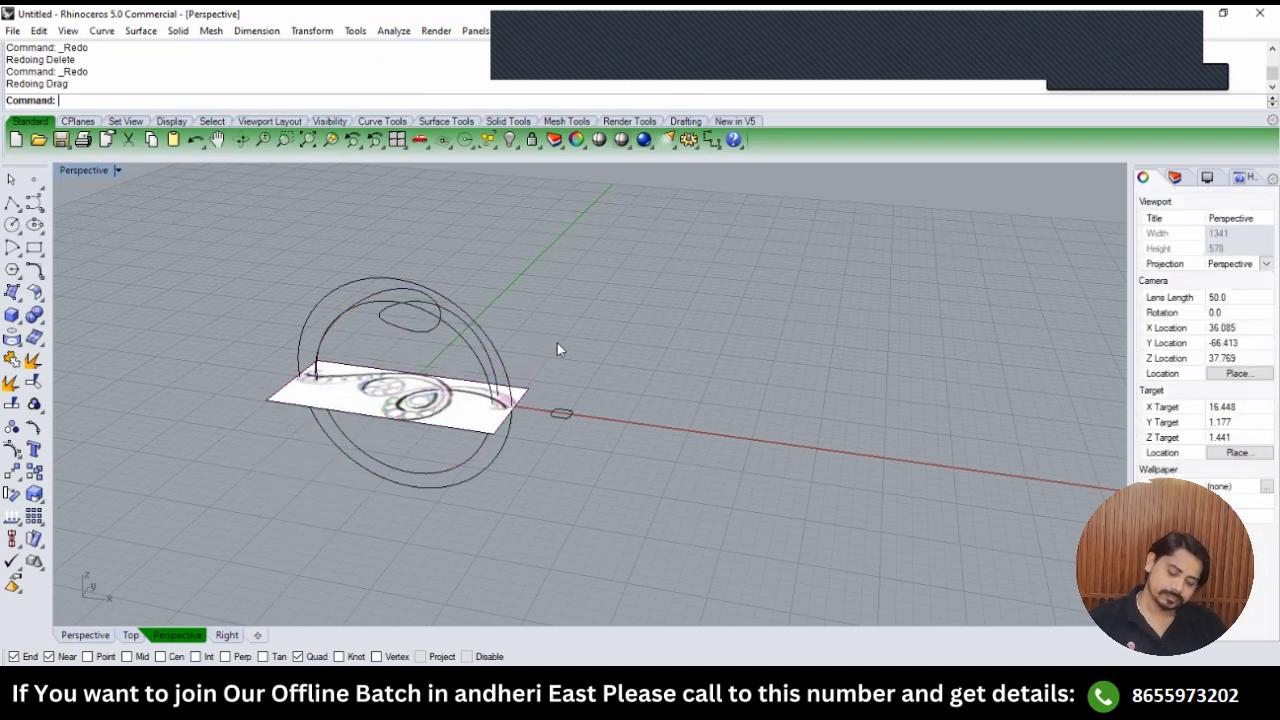
Swap to the hidden objects, delete all of them, and swap back to the ring curves and picture.
type("hs")
key("Return")
key("ctrl+a")
key("Delete")
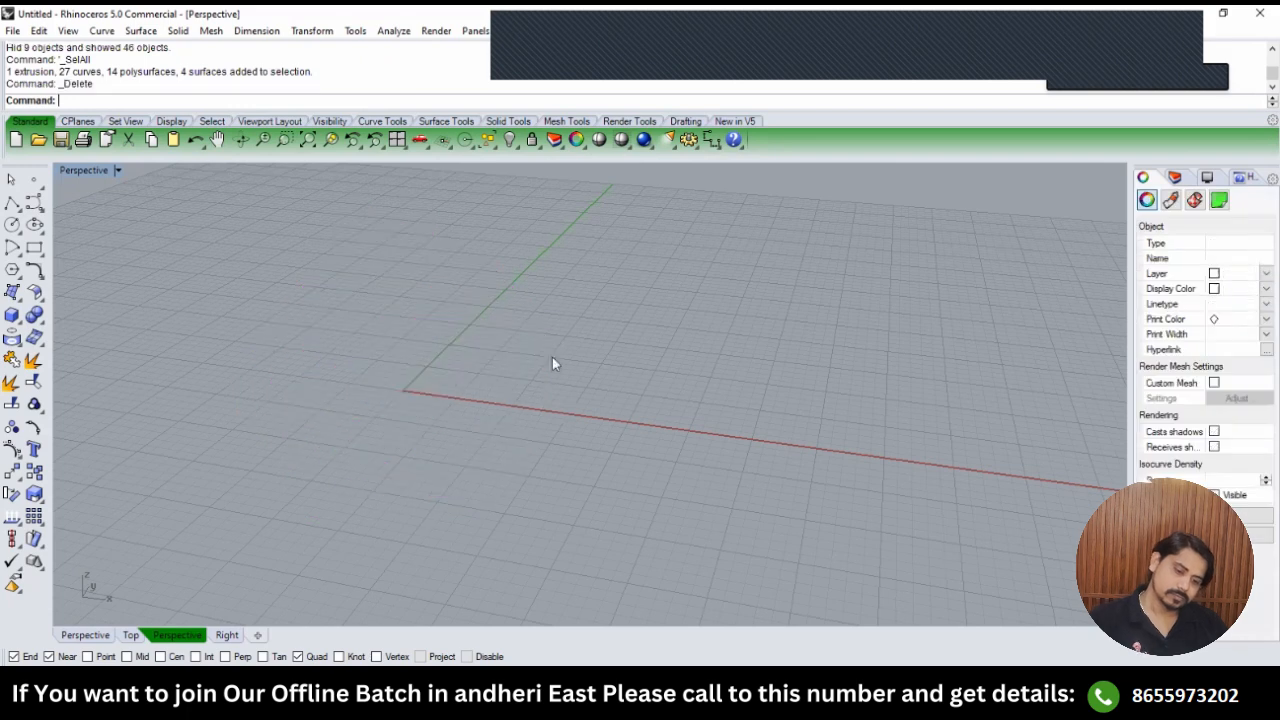
type("hs")
key("Return")
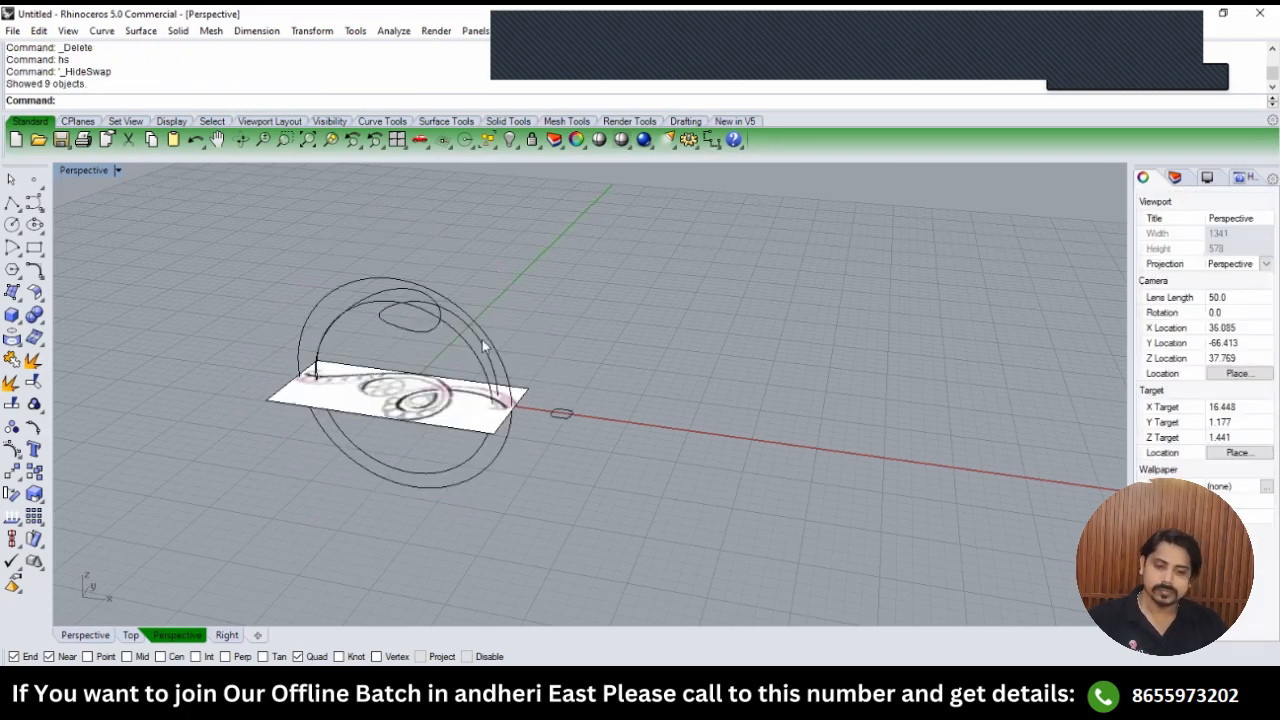
Hide both halves of the outer ring circle and the upper half of the inner circle.
scroll(453, 307, "up", 3)
left_click(453, 307)
key("ctrl+h")
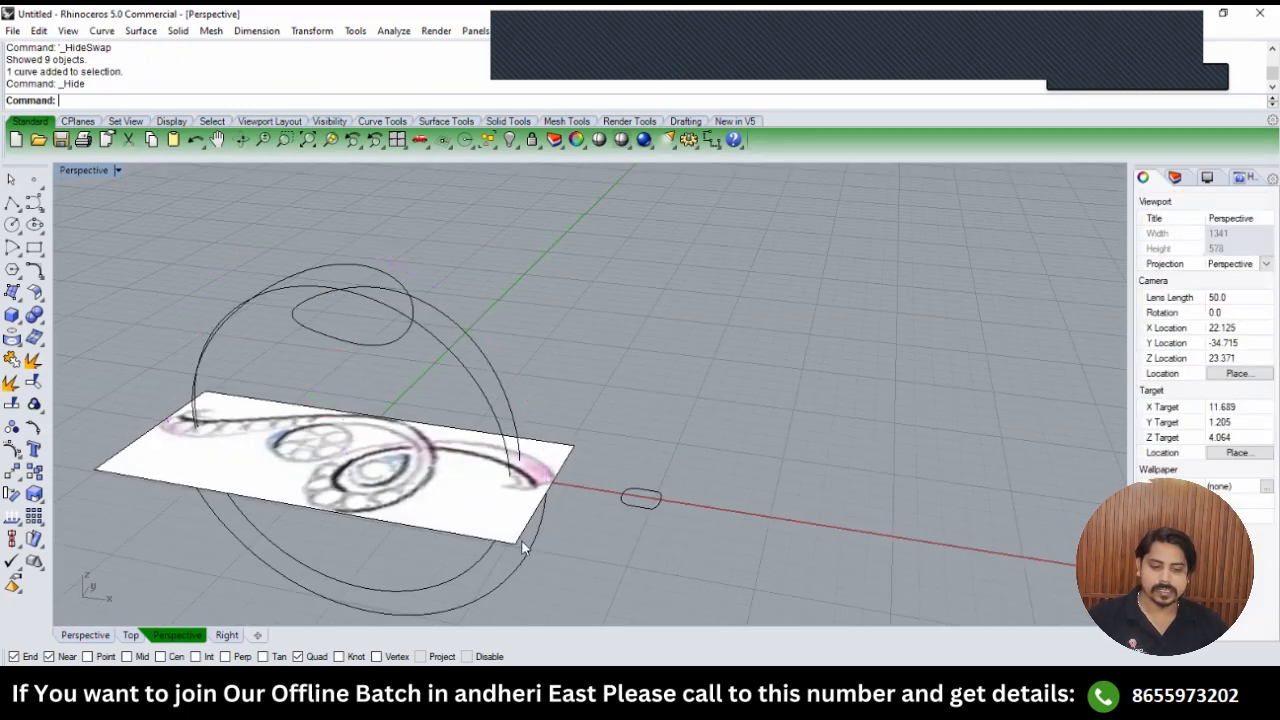
left_click(528, 543)
key("ctrl+h")
left_click(472, 389)
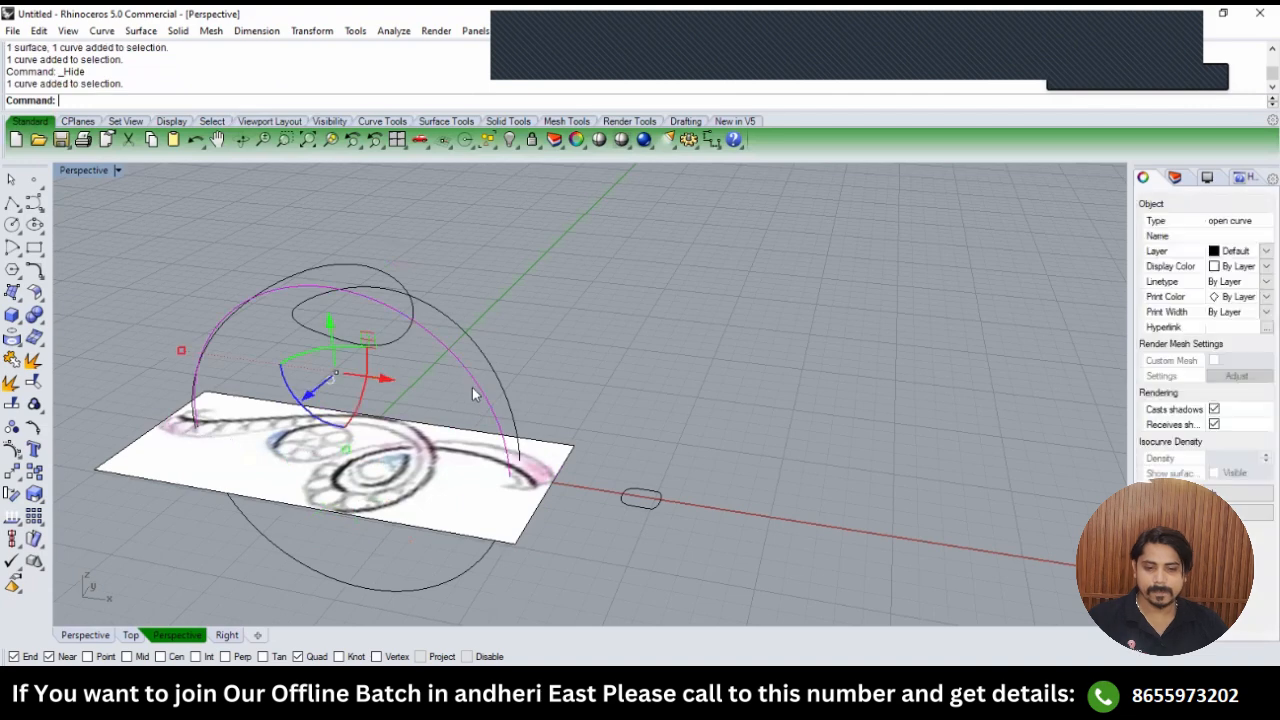
right_click_drag(472, 387, 484, 443)
key("ctrl+h")
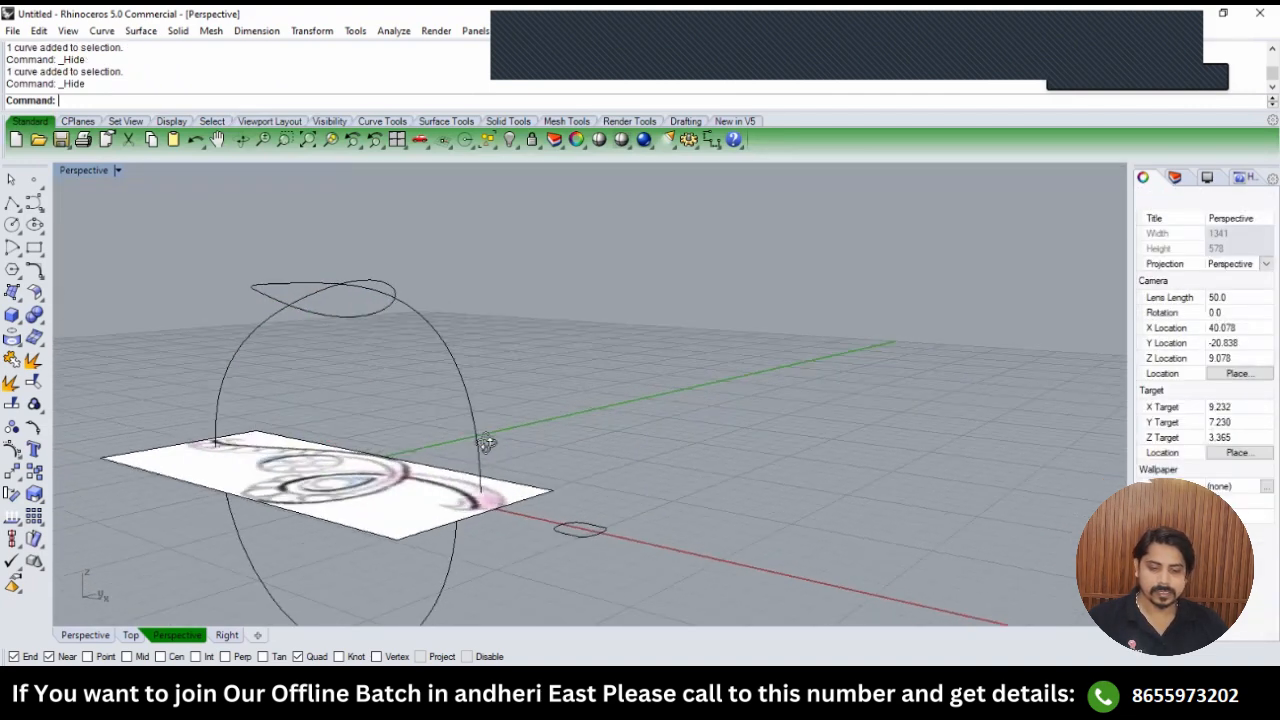
Create a vertical cutting plane from the origin (0) down through the inner circle's lower half in the Front view.
left_click(459, 564)
type("FRONT")
key("Return")
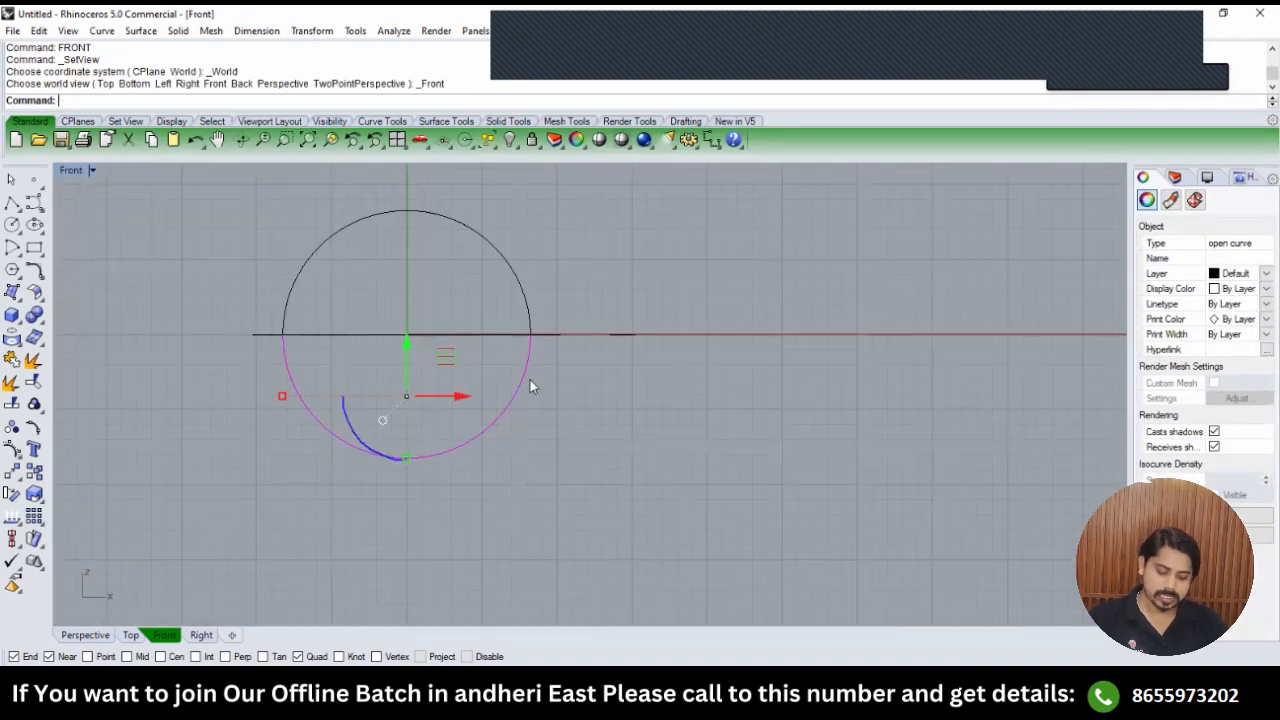
type("CP")
key("Return")
type("0")
key("Return")
type("0")
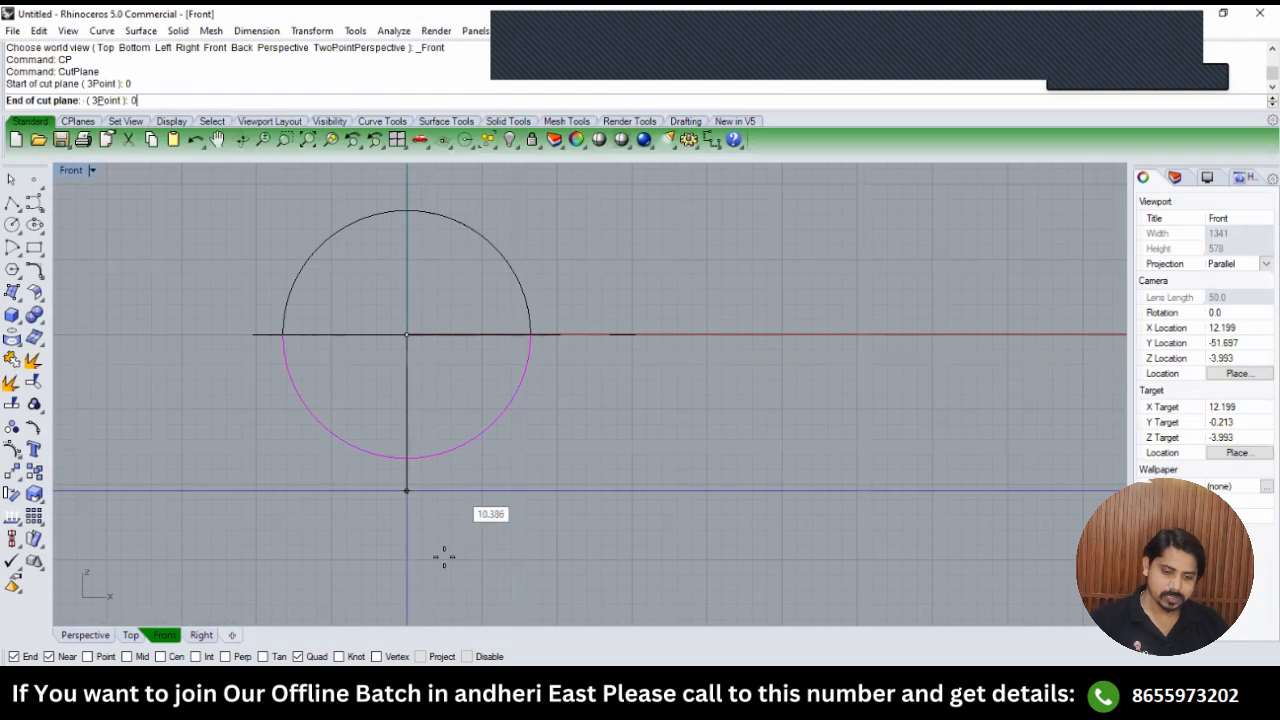
left_click(444, 557)
key("Return")
Split the lower semicircle with the cutting plane and delete its left half.
type("S")
key("Return")
left_click(409, 393)
key("Return")
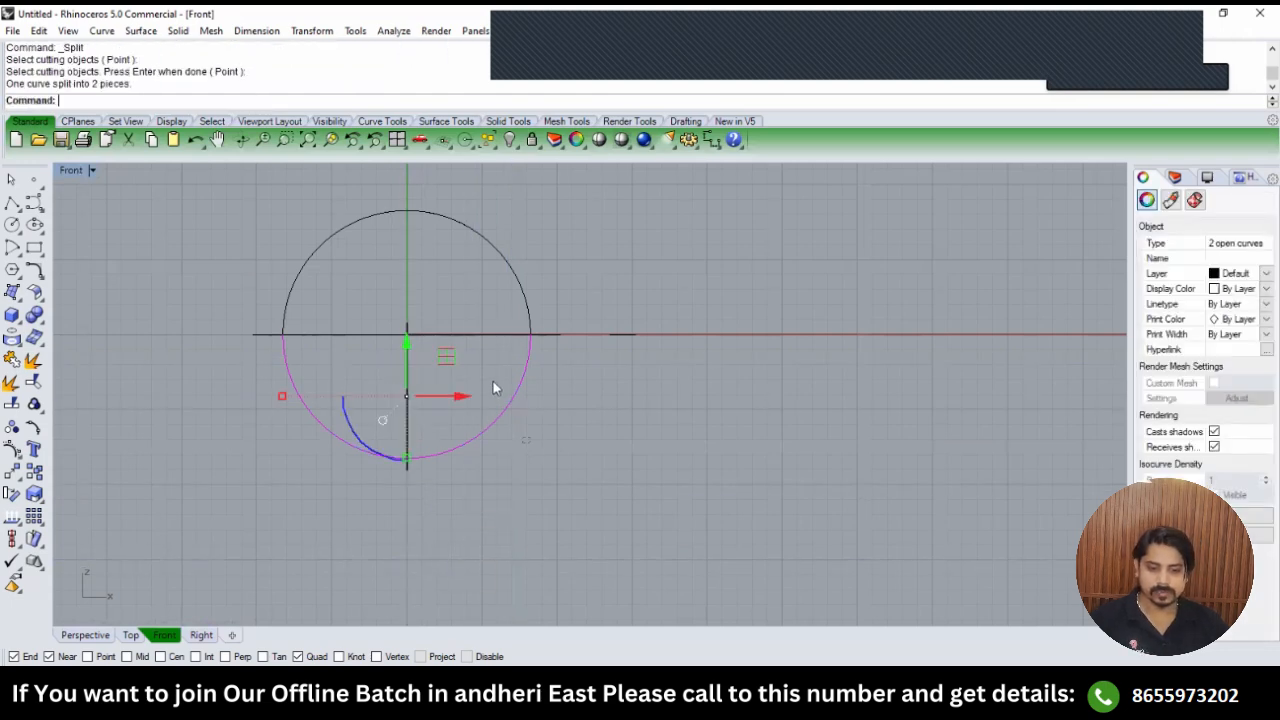
left_click_drag(526, 440, 493, 382, "ctrl")
key("Delete")
Delete the cutting plane in the Perspective view, keeping the right quarter arc.
key("F1")
key("F4")
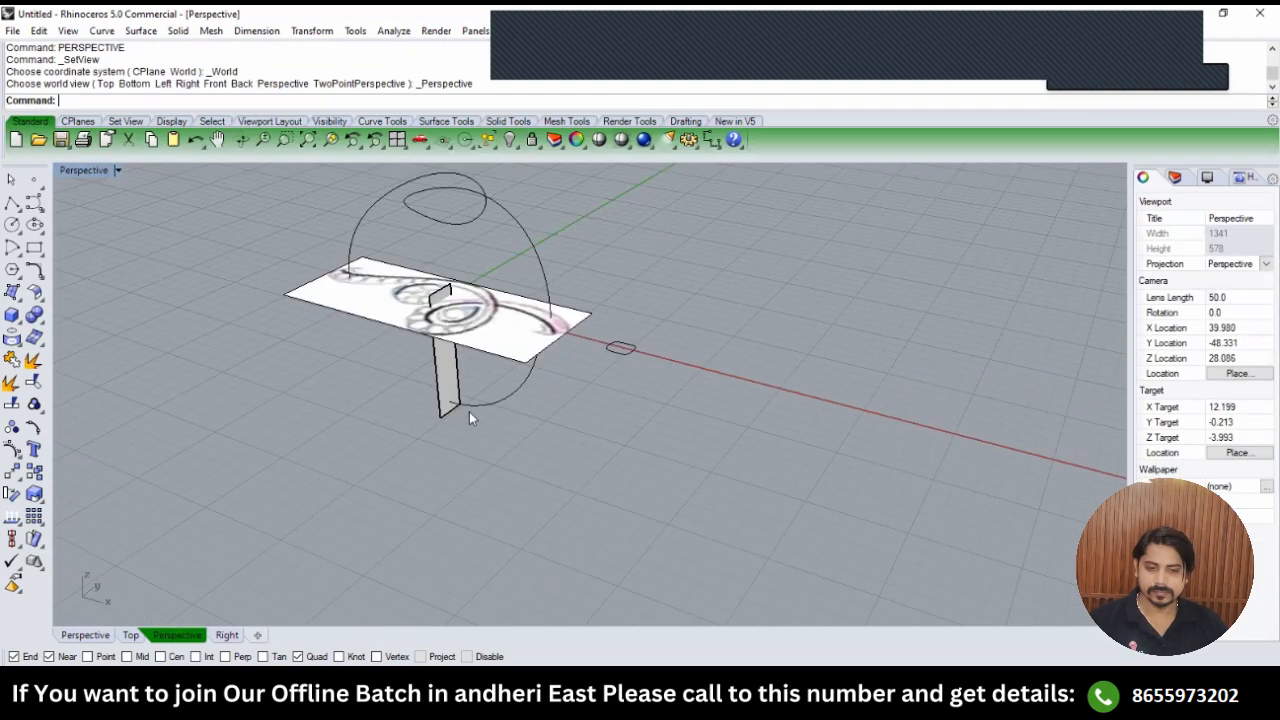
right_click_drag(469, 411, 459, 384)
left_click(459, 384)
key("Delete")
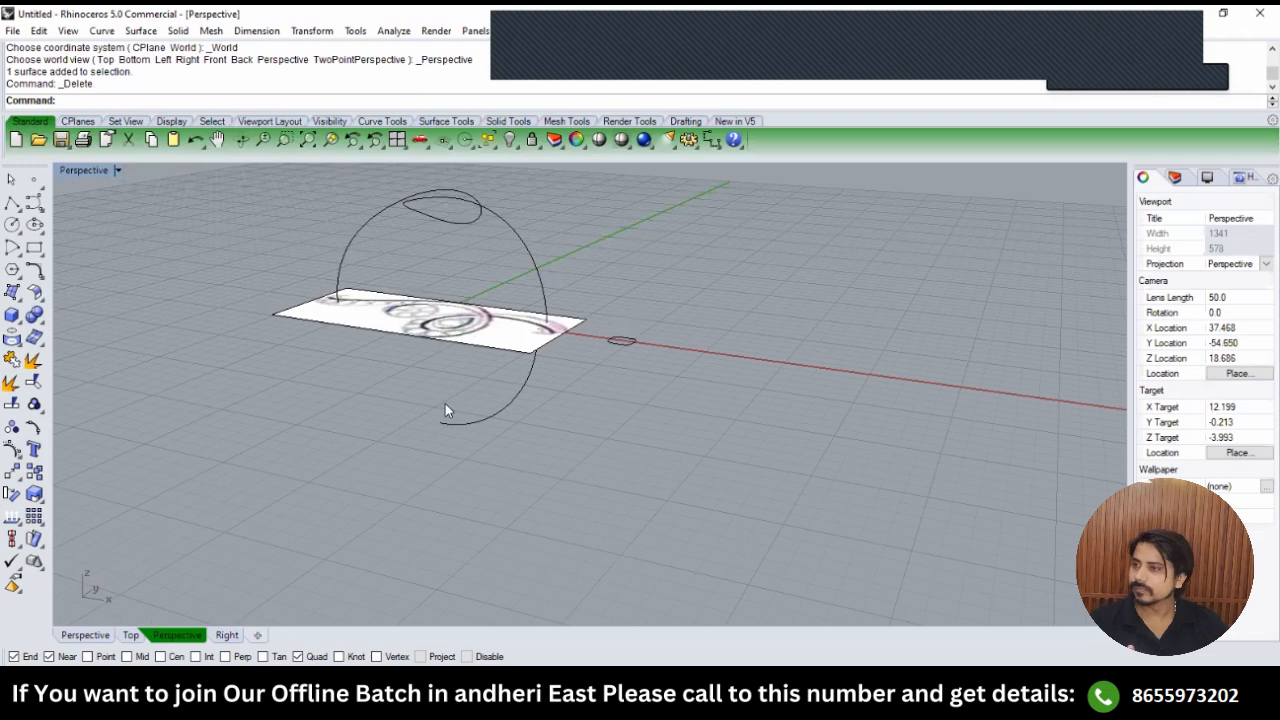
Hide the reference picture and the bent curve sweeping from the picture's left end into the loop.
left_click_drag(435, 354, 412, 295)
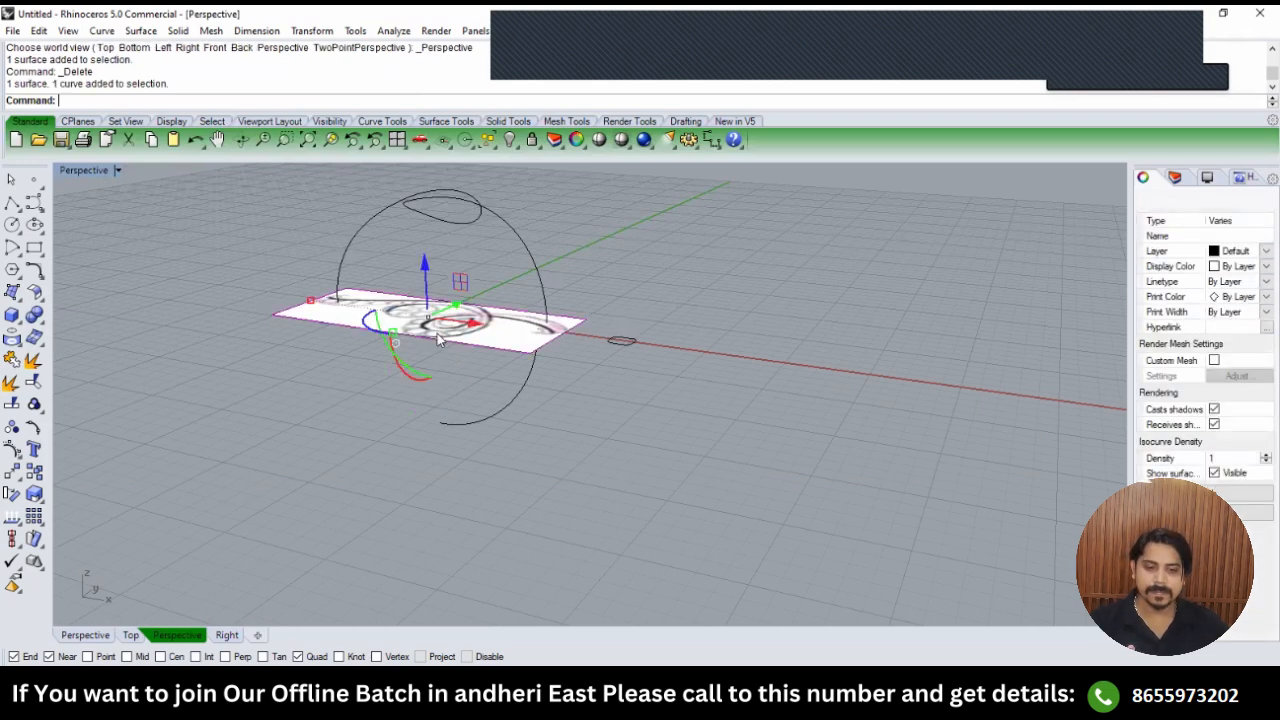
key("ctrl+h")
left_click(330, 204)
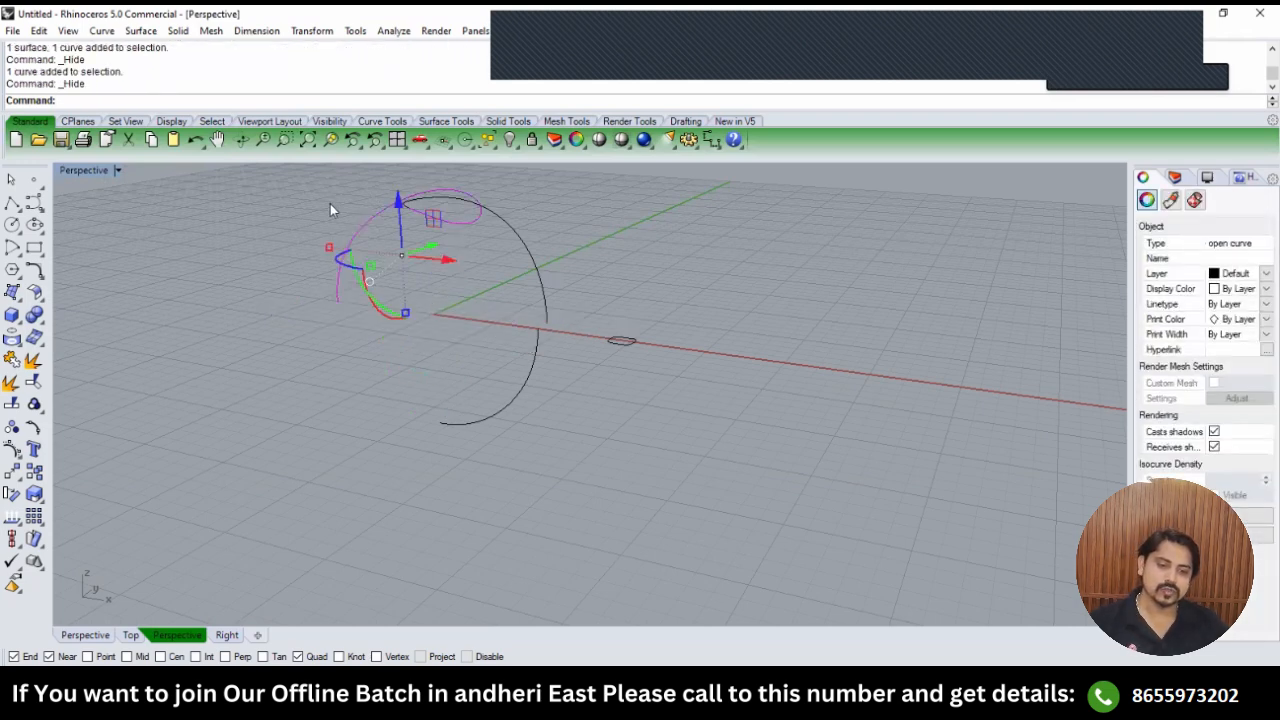
key("ctrl+h")
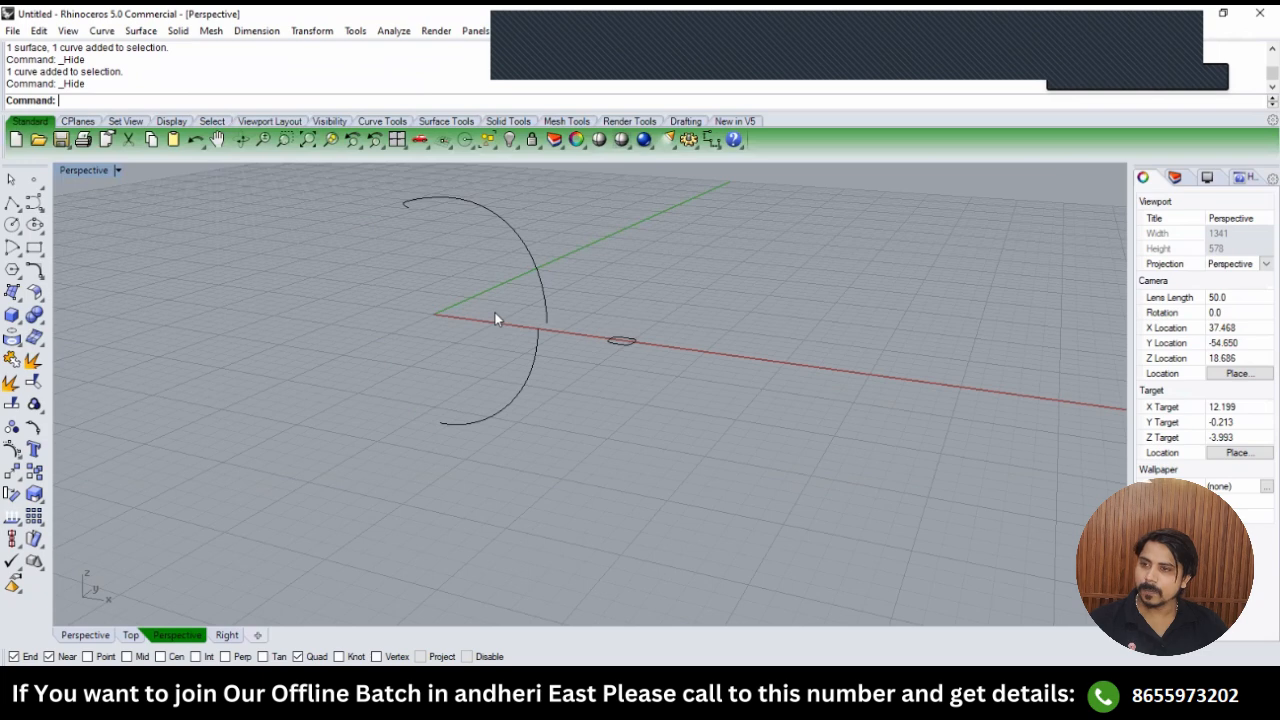
Rebuild the remaining bent curve with a point count of 8 and degree 3, deleting the input curve.
scroll(597, 336, "up", 4)
left_click(498, 383)
type("RIGHT")
key("Return")
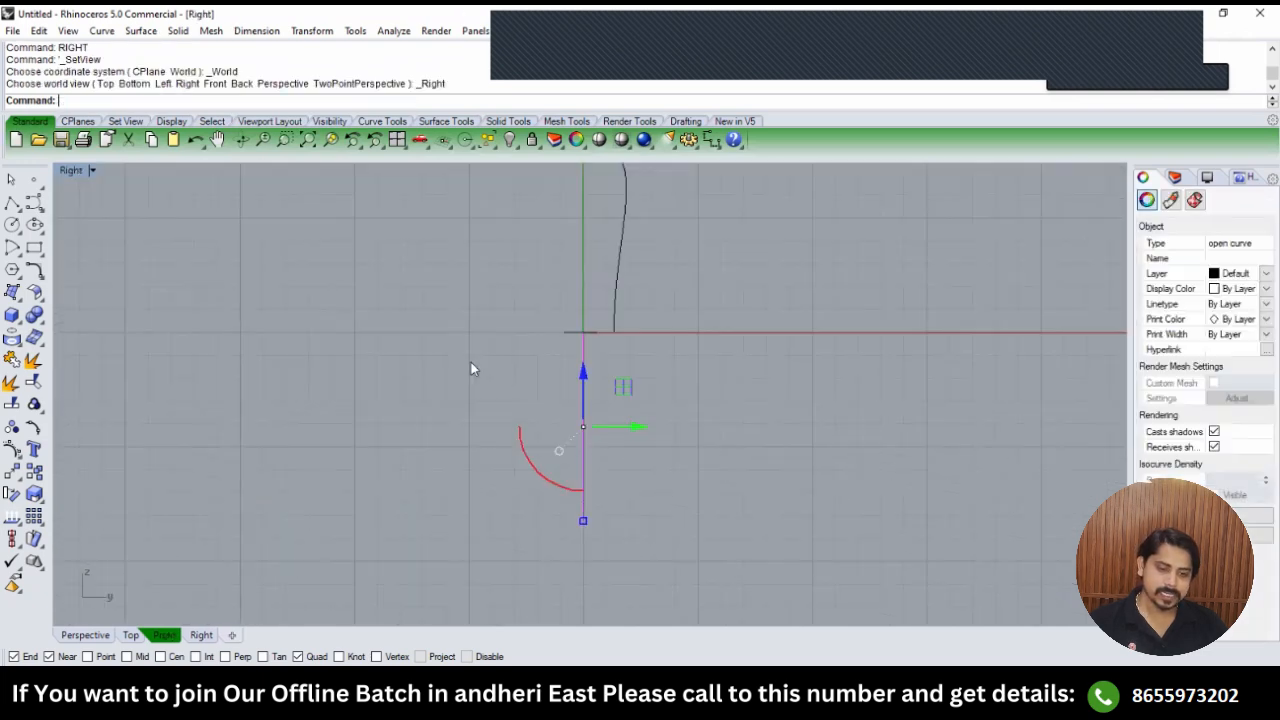
scroll(471, 362, "down", 4)
right_click_drag(508, 368, 480, 382)
scroll(577, 308, "up", 4)
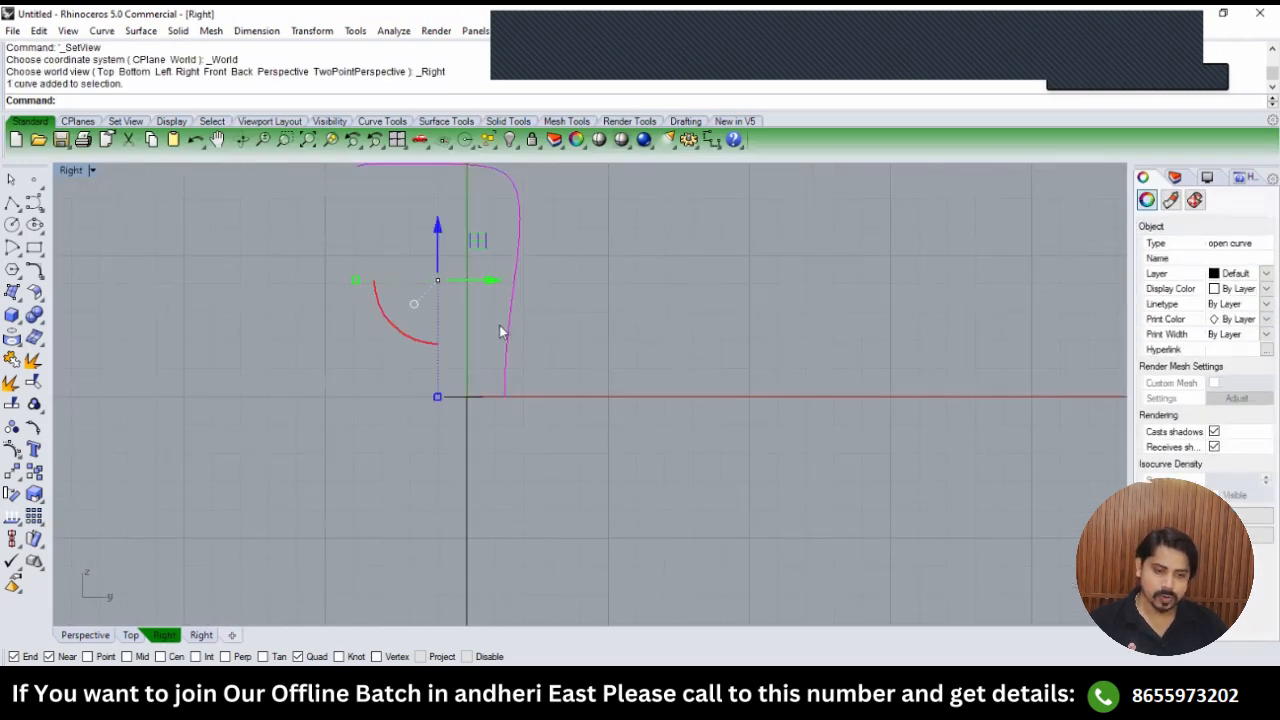
type("rebuild")
key("Return")
right_click_drag(542, 342, 580, 368)
type("top")
key("Return")
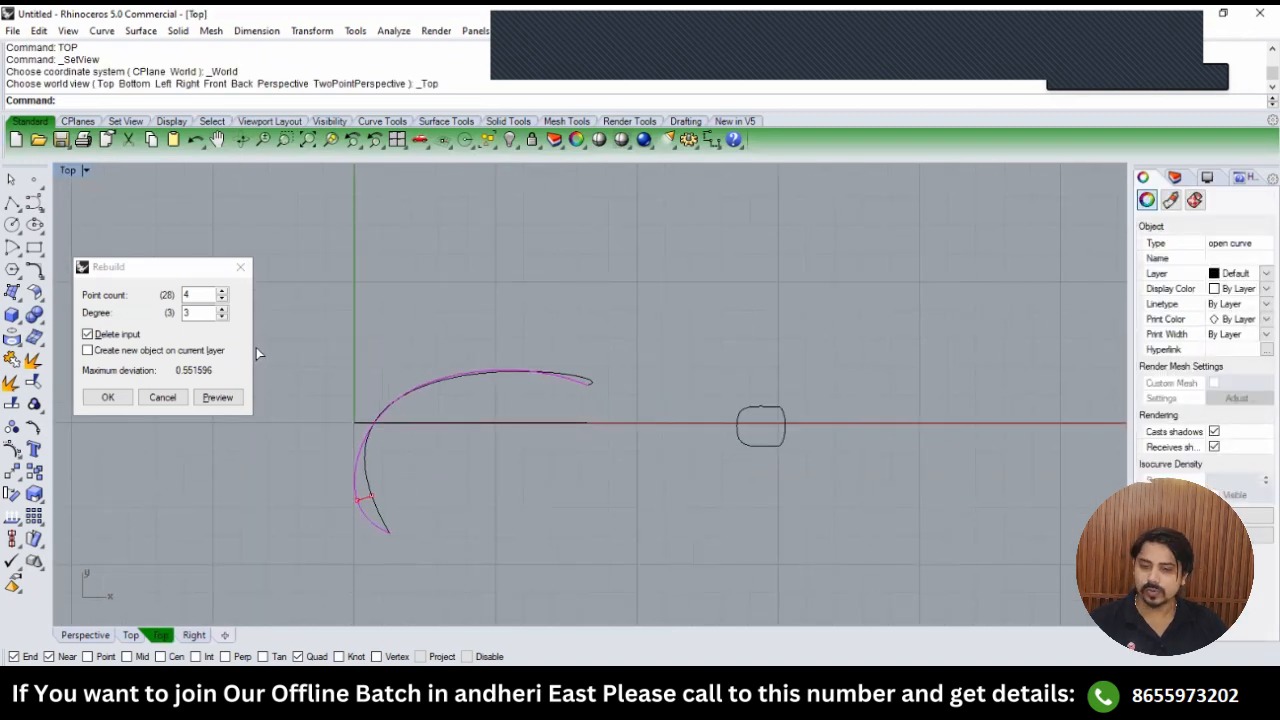
left_click(195, 295)
type("5")
type("6")
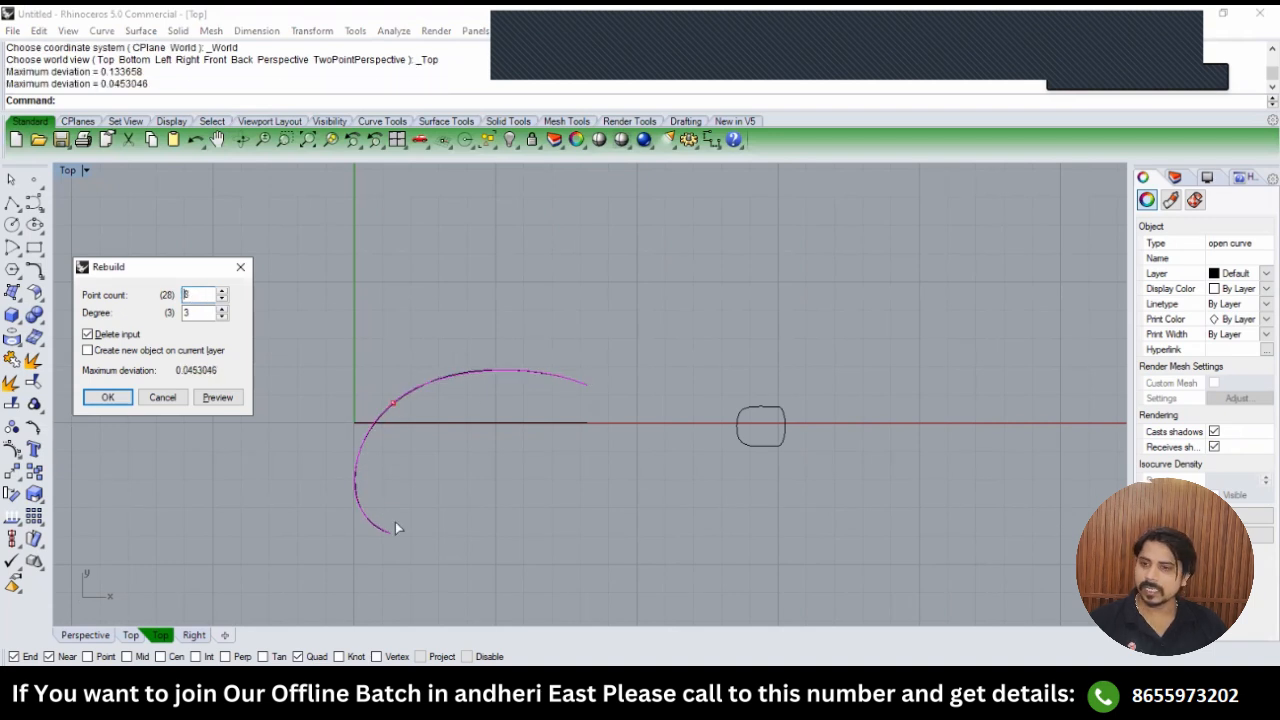
key("space")
right_click_drag(417, 500, 424, 450)
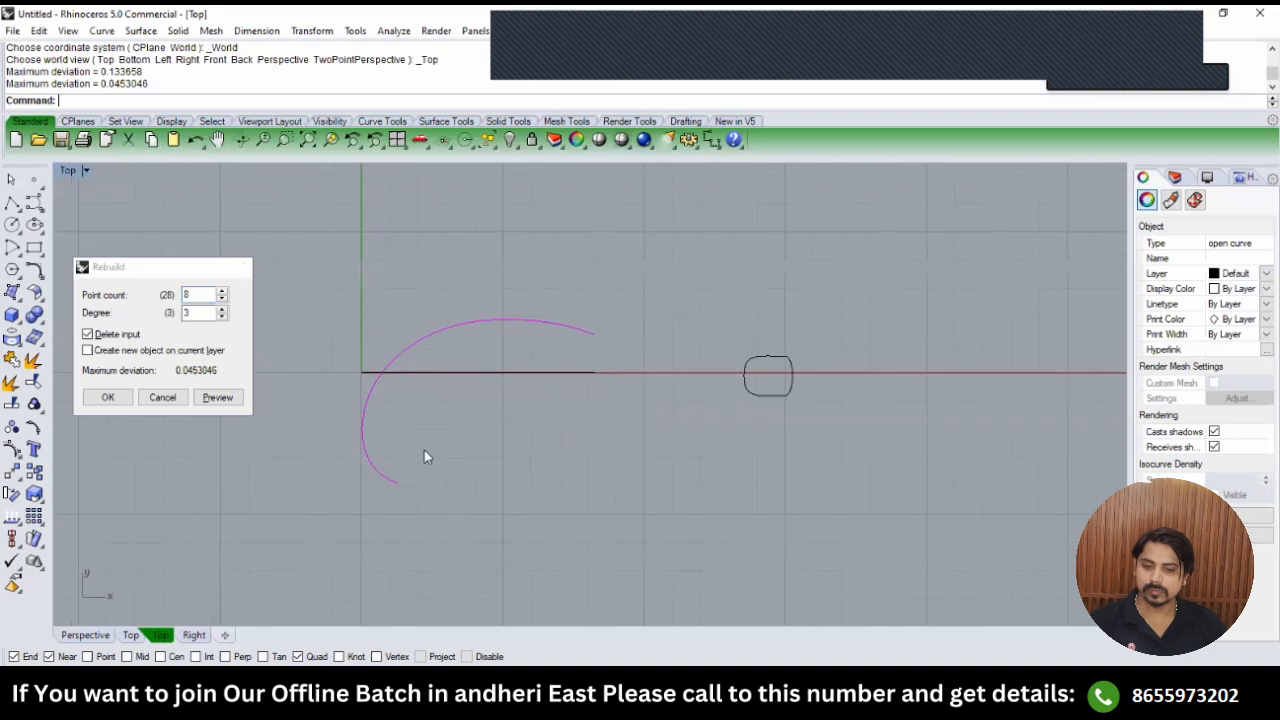
key("Return")
Show the rebuilt curve's control points in the Right view.
type("RIGHT")
key("Return")
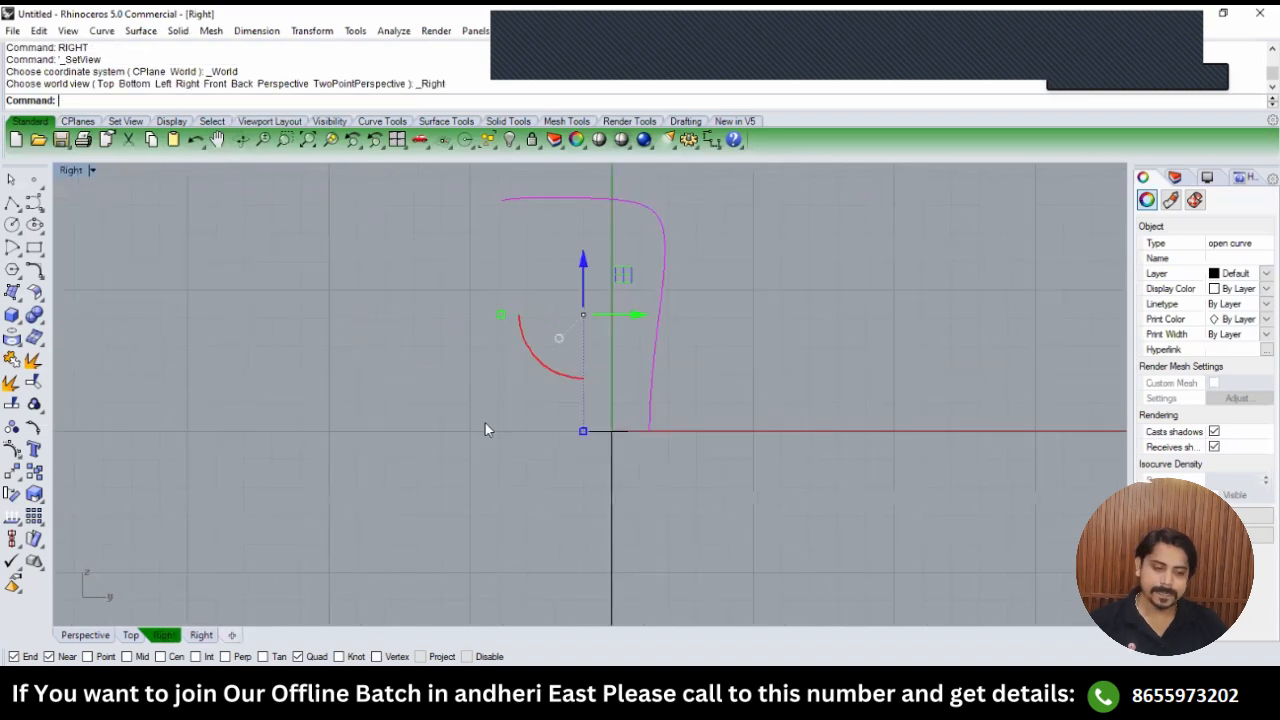
type("Pn")
key("Return")
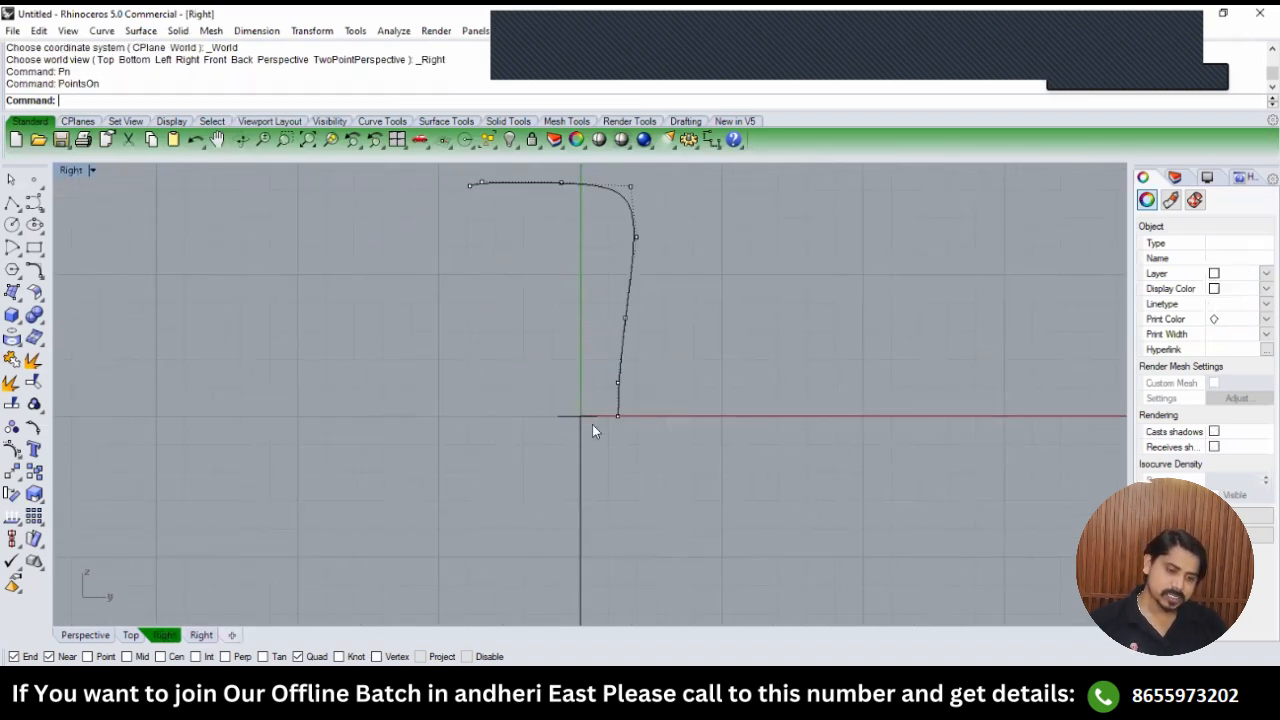
Try moving the bent curve's lower end control point to 0 with Project snapping on, and undo the move.
left_click(618, 417)
scroll(620, 426, "up", 4)
type("M")
key("Return")
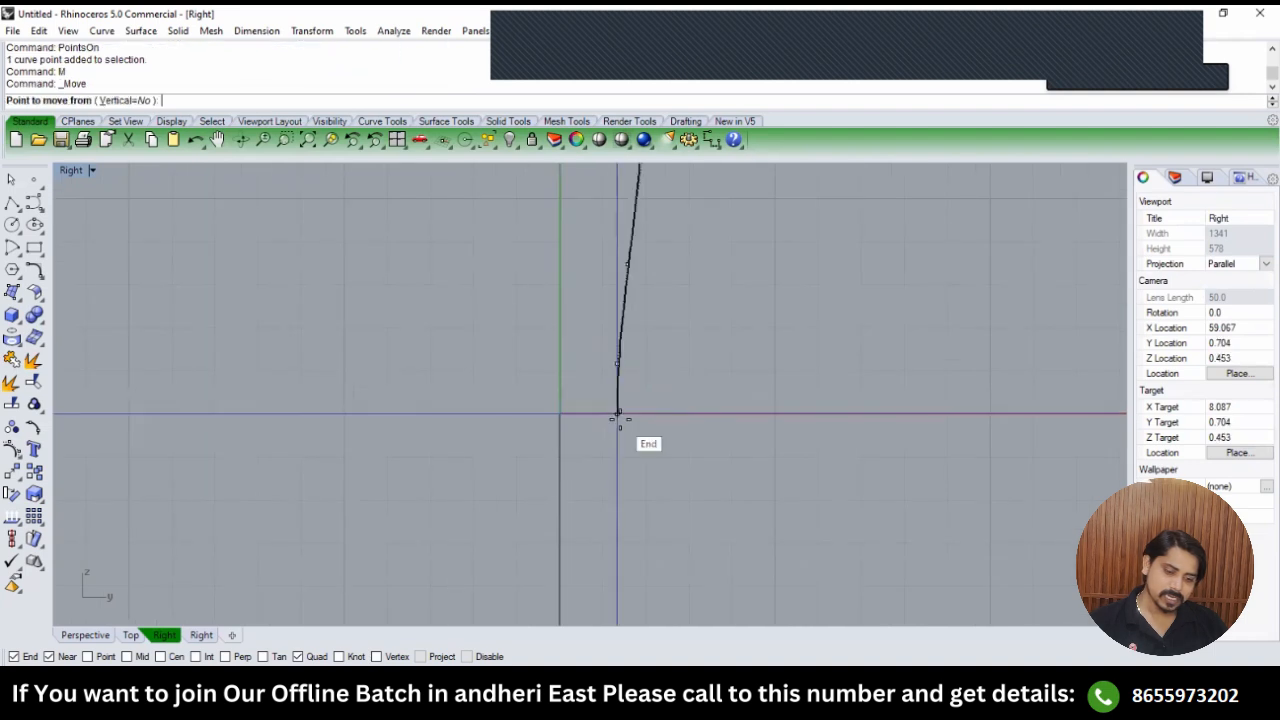
left_click(437, 659)
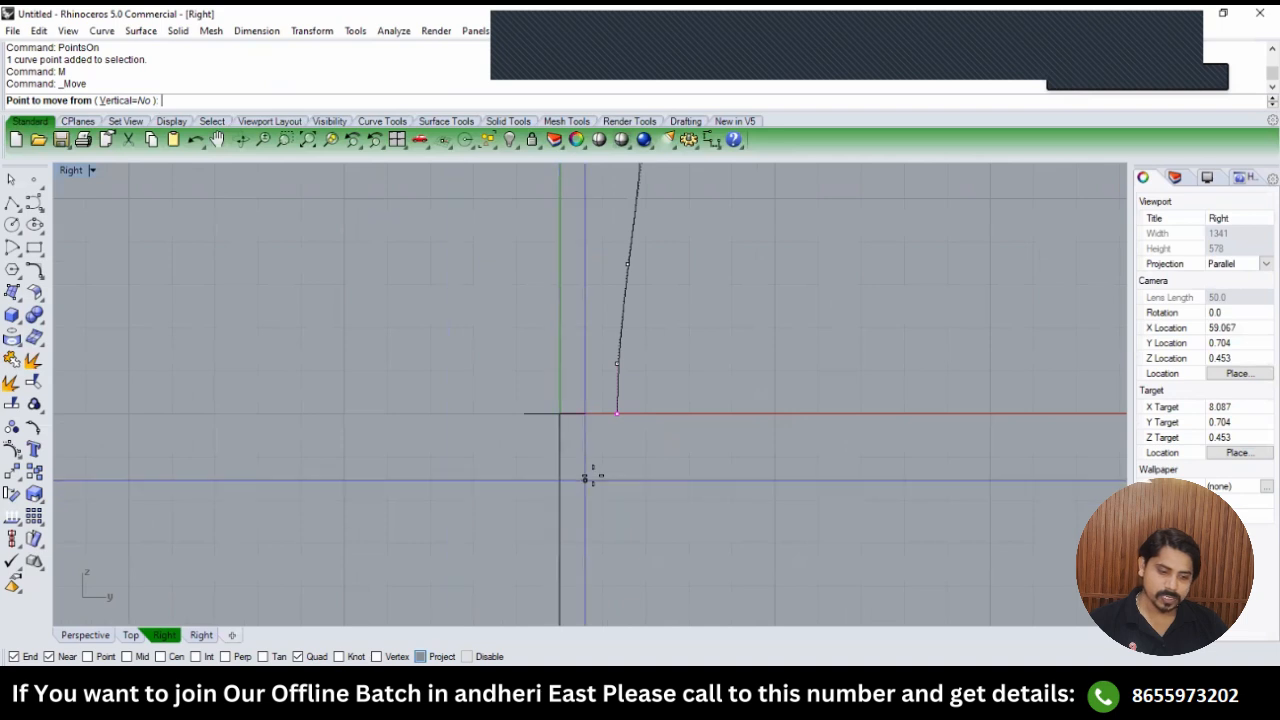
left_click(616, 414)
type("0")
key("Return")
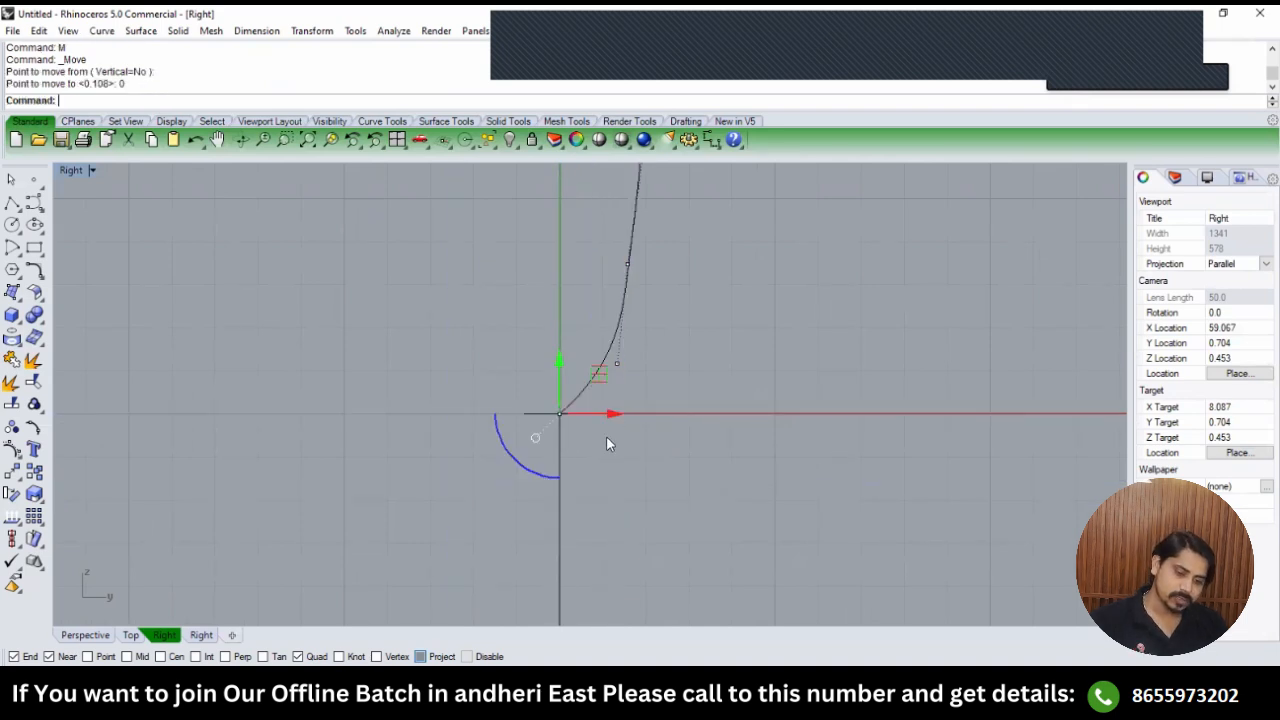
key("Escape")
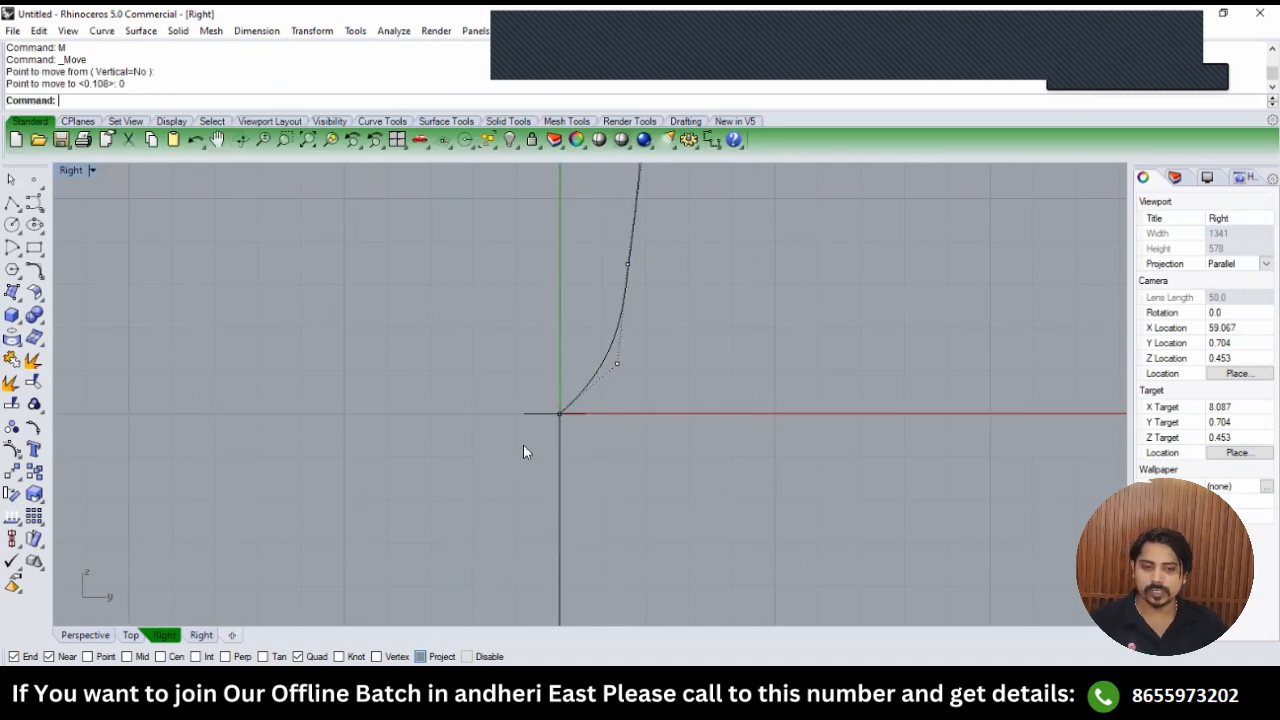
scroll(521, 445, "down", 5)
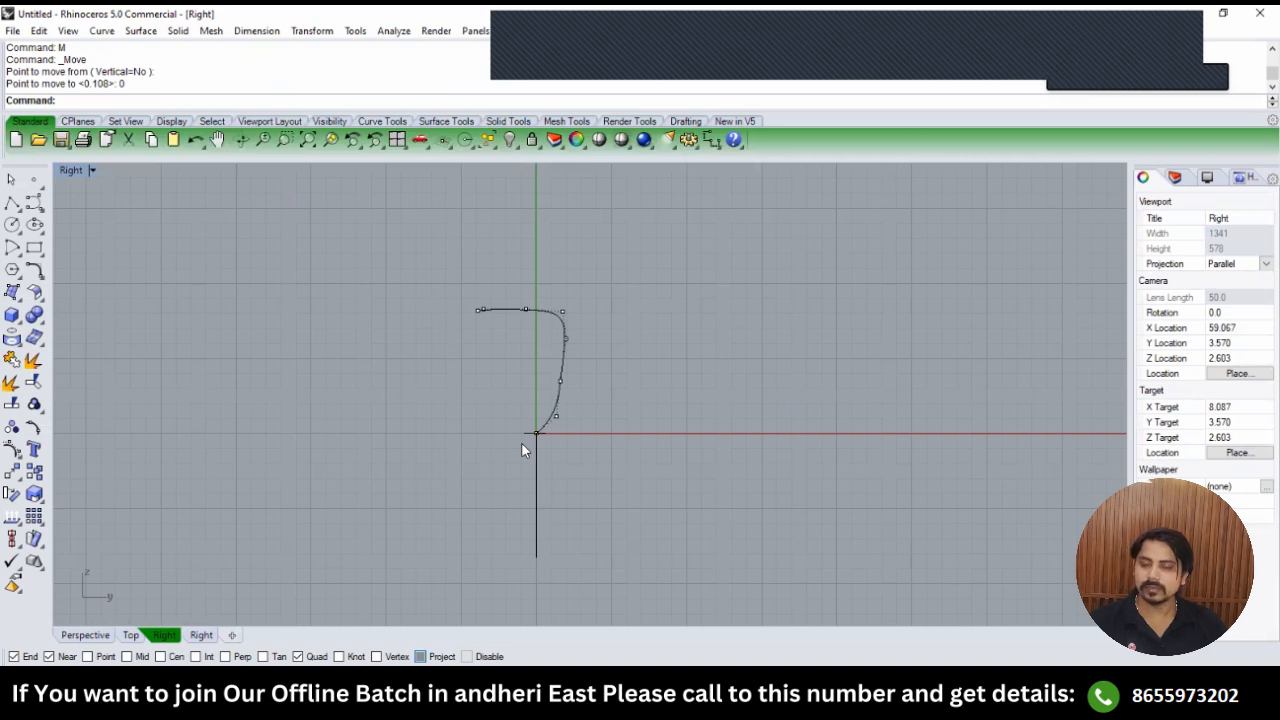
key("ctrl+z")
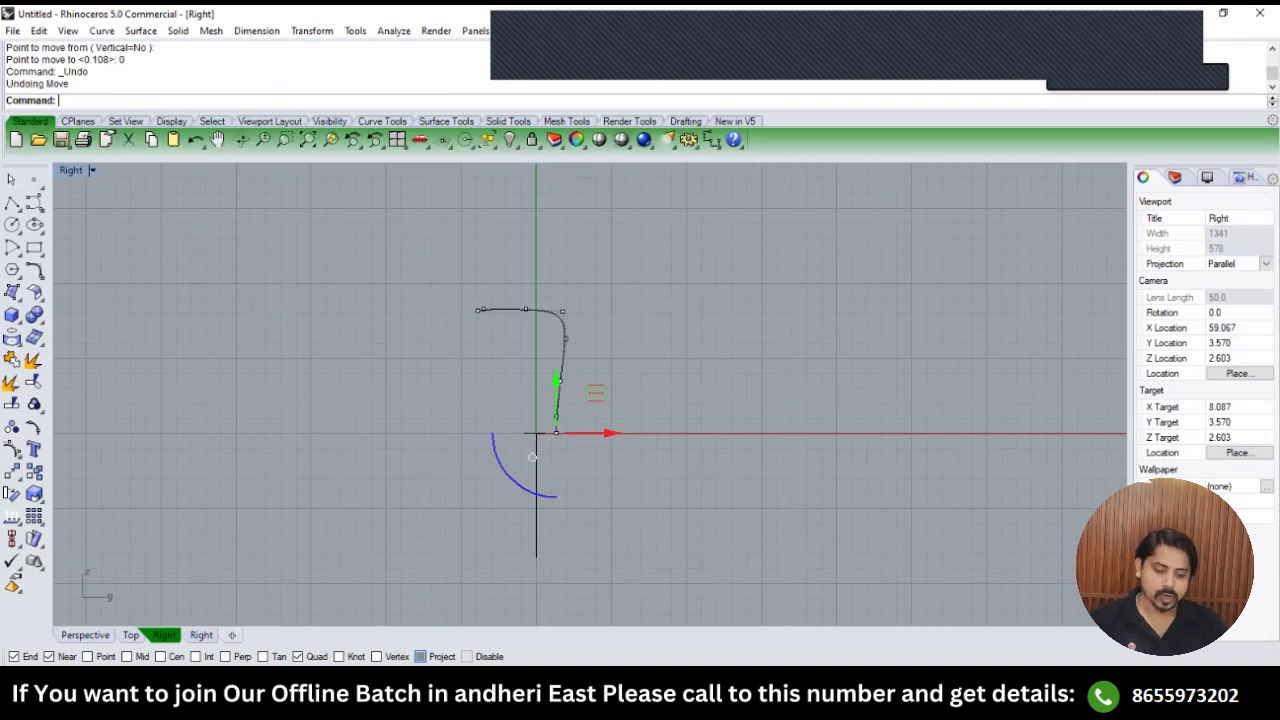
Try moving the bent curve's lower end control point to 0 with Project snapping off.
scroll(557, 445, "up", 2)
type("M")
key("Return")
scroll(557, 437, "up", 2)
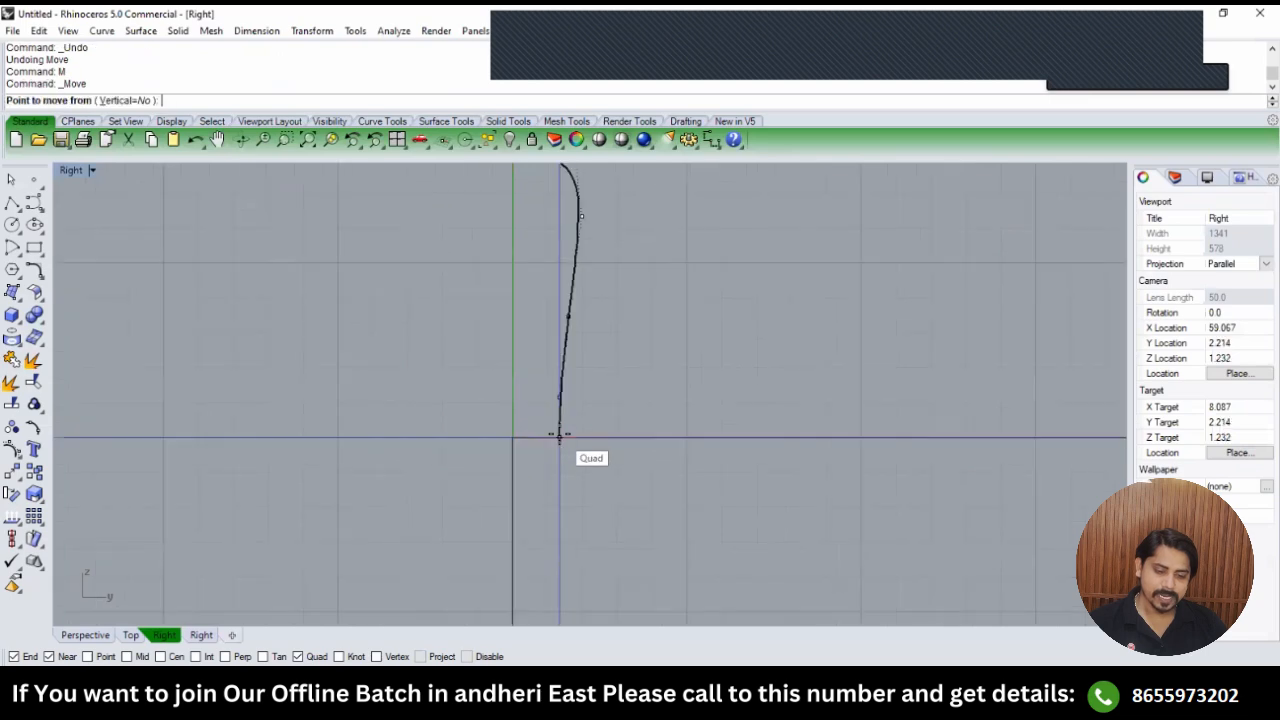
left_click(557, 437)
left_click(557, 438)
type("M")
key("Return")
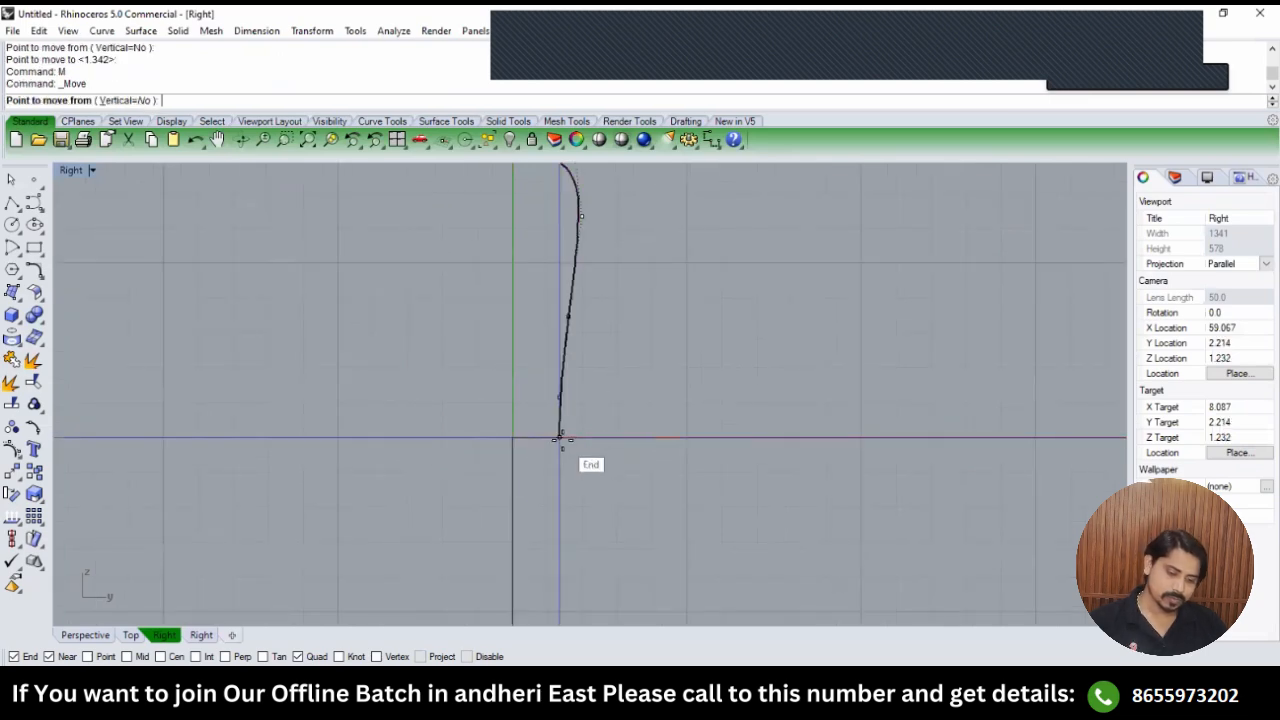
left_click(557, 438)
type("0")
key("Return")
Check the moved end point in the Top and Perspective views and undo the move.
key("ctrl+F1")
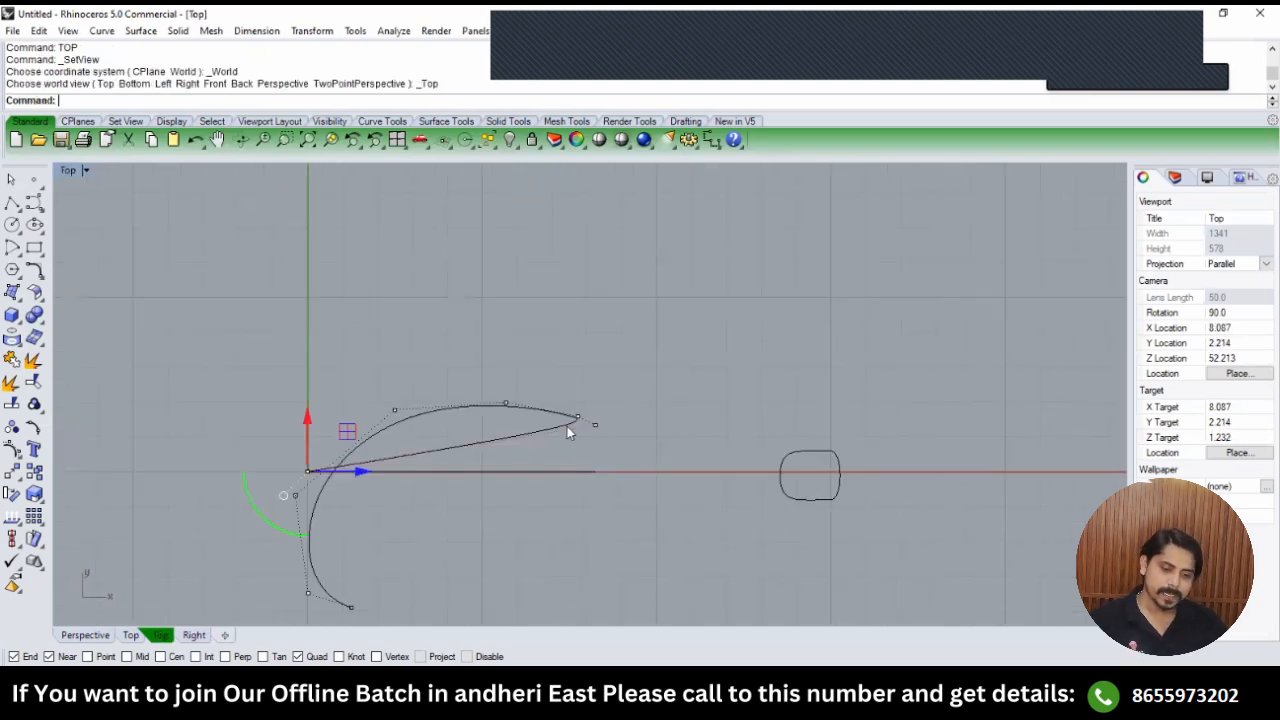
key("ctrl+F4")
right_click_drag(545, 452, 612, 412)
scroll(437, 405, "up", 4)
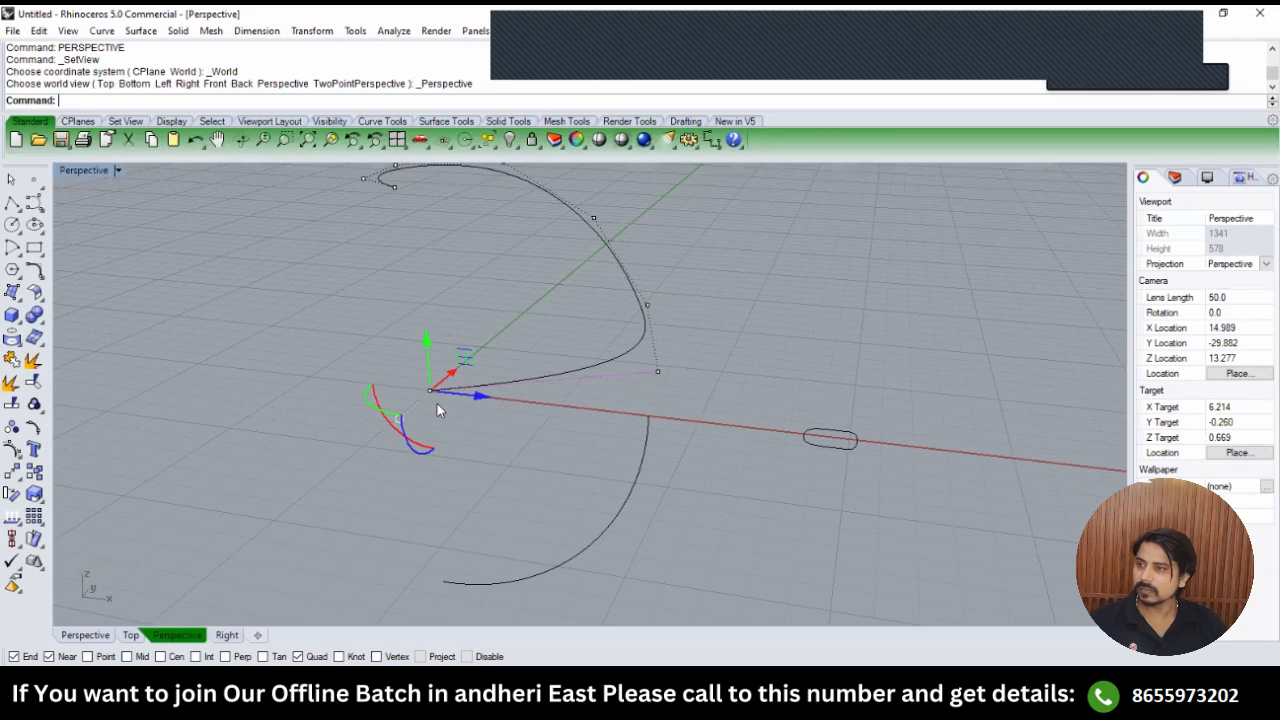
key("ctrl+z")
With Project snapping on, move the upper bent curve's lower end control point to 0 in the Right view.
left_click(456, 656)
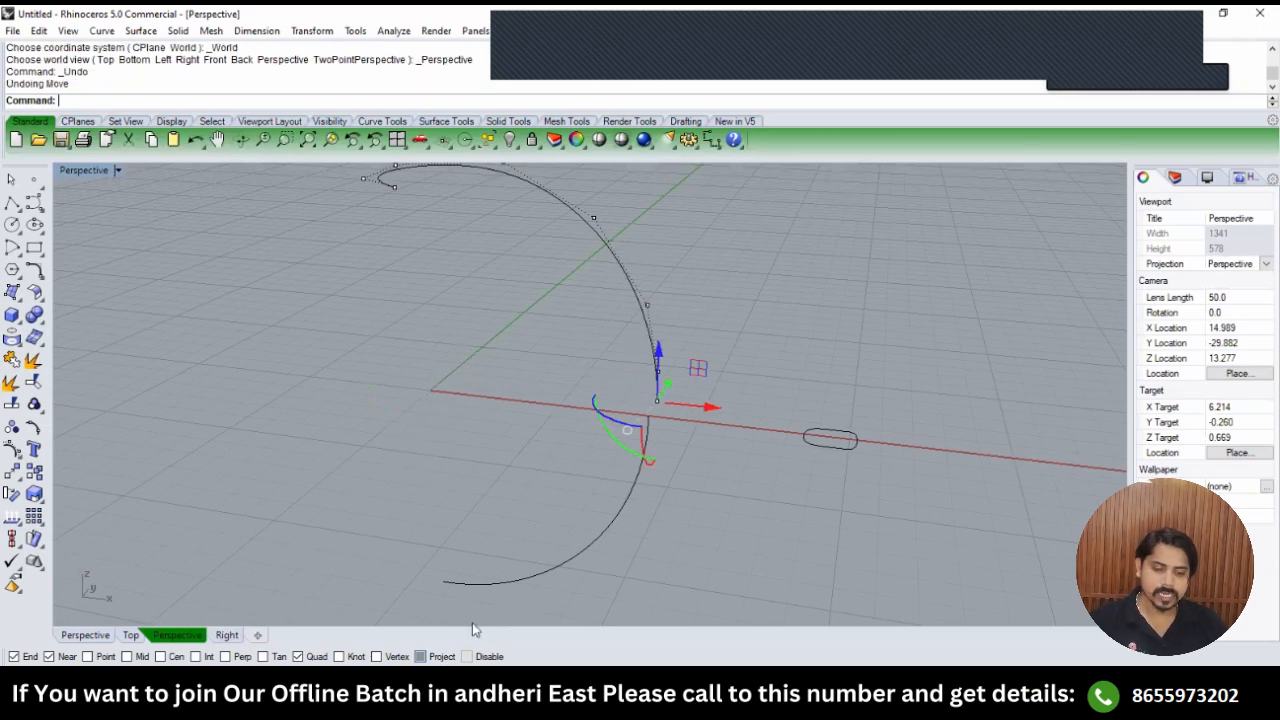
key("Return")
type("front")
key("Return")
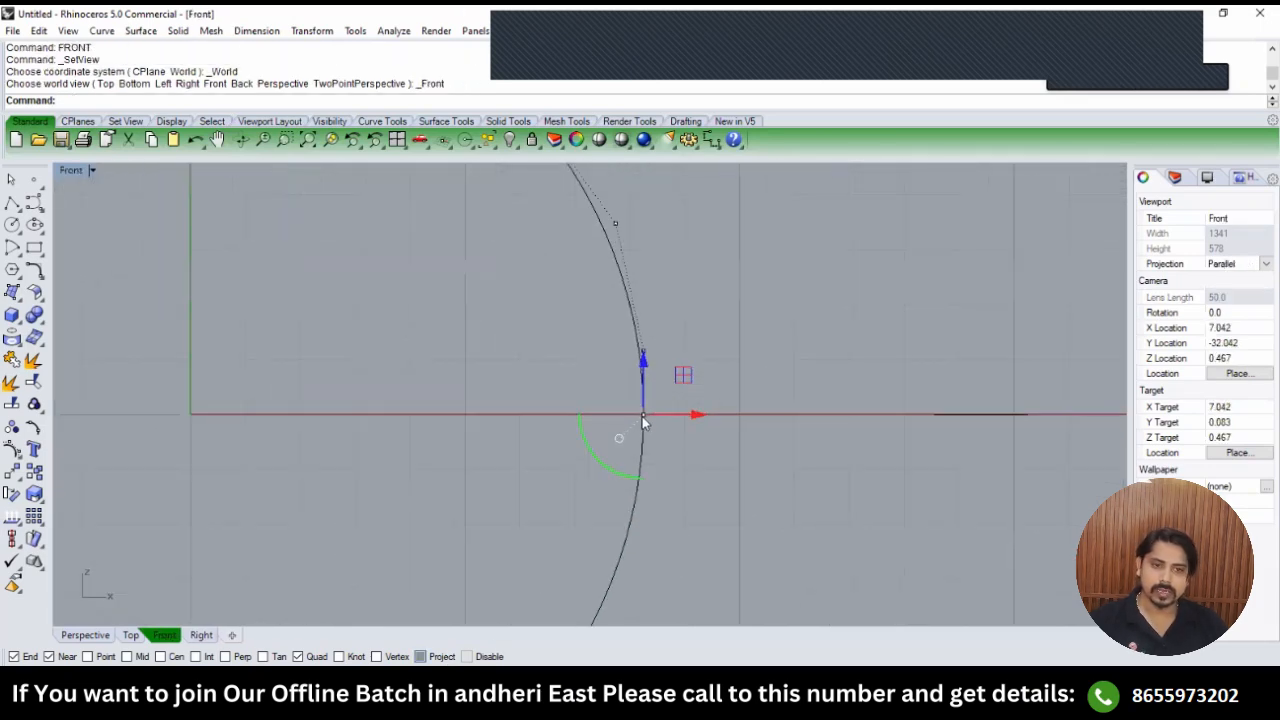
type("right")
key("Return")
type("m")
key("Return")
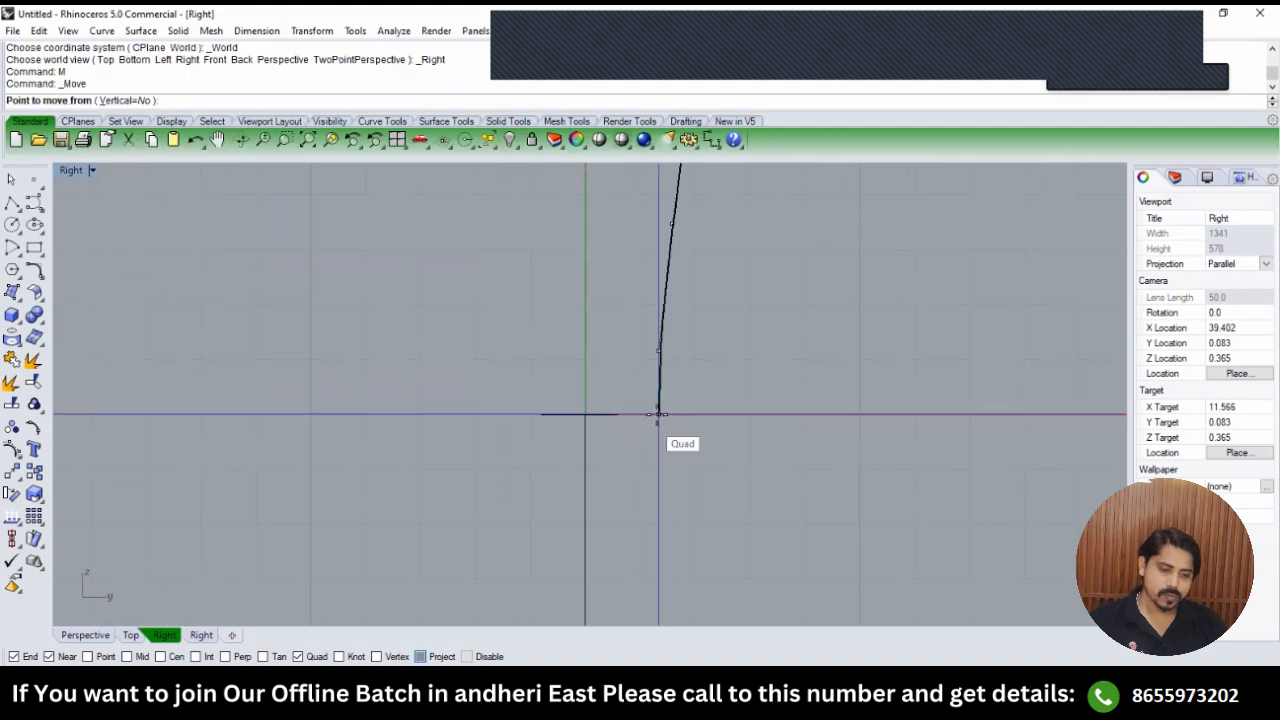
scroll(656, 415, "up", 2)
left_click(659, 413)
type("0")
key("Return")
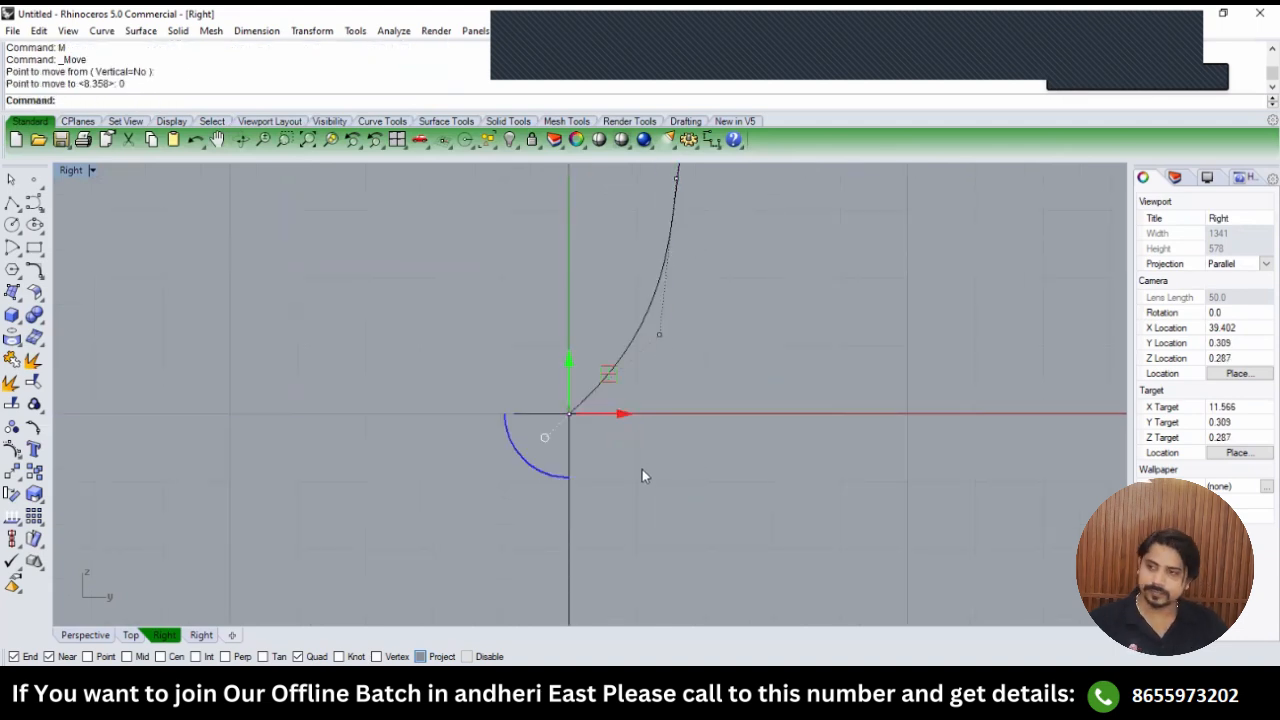
key("Escape")
Move the control point just above the bent curve's lower end horizontally toward the vertical axis in the Right view.
scroll(619, 470, "down", 1)
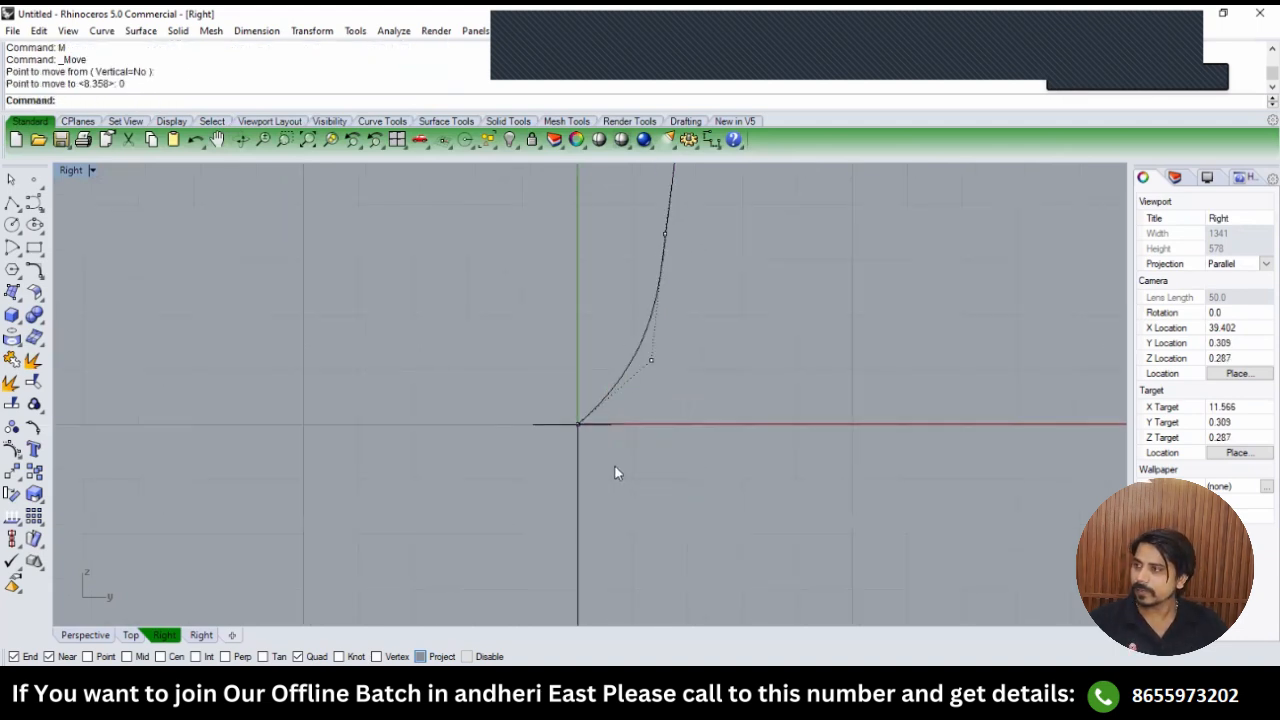
right_click_drag(662, 455, 645, 474)
left_click(633, 383)
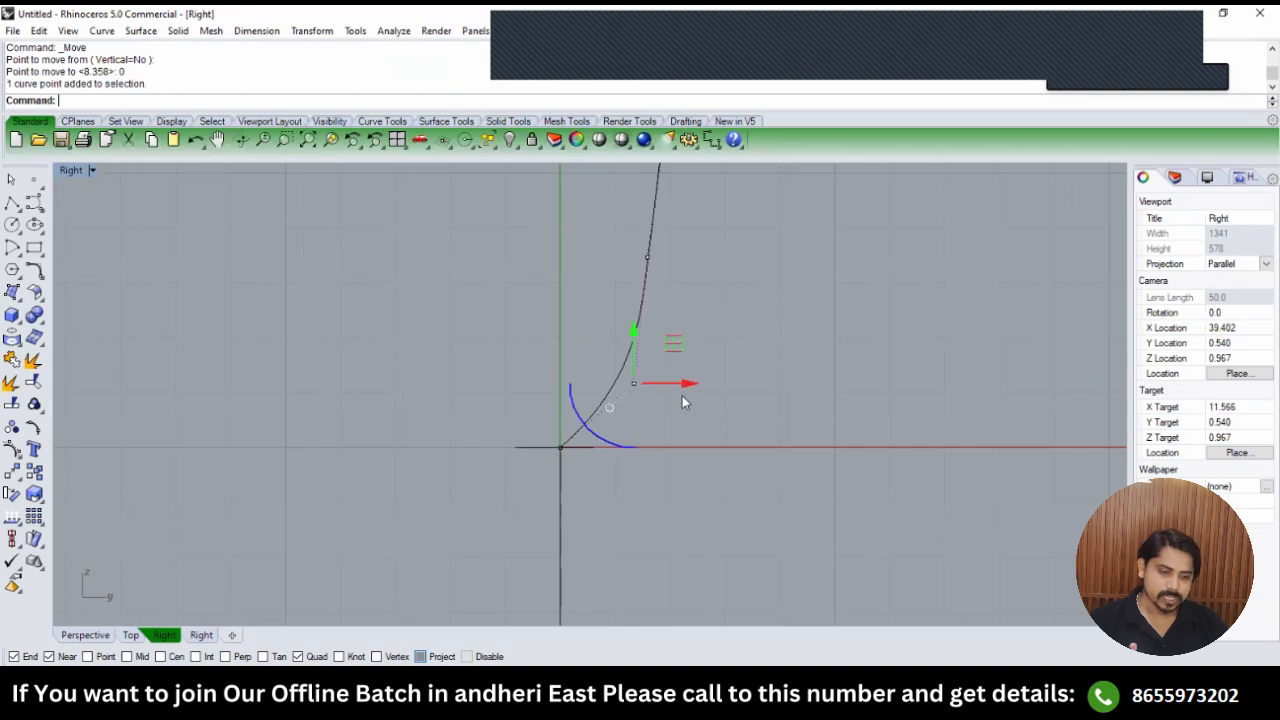
right_click_drag(682, 395, 659, 426)
left_click_drag(659, 426, 607, 429)
key("Escape")
scroll(647, 394, "down", 2)
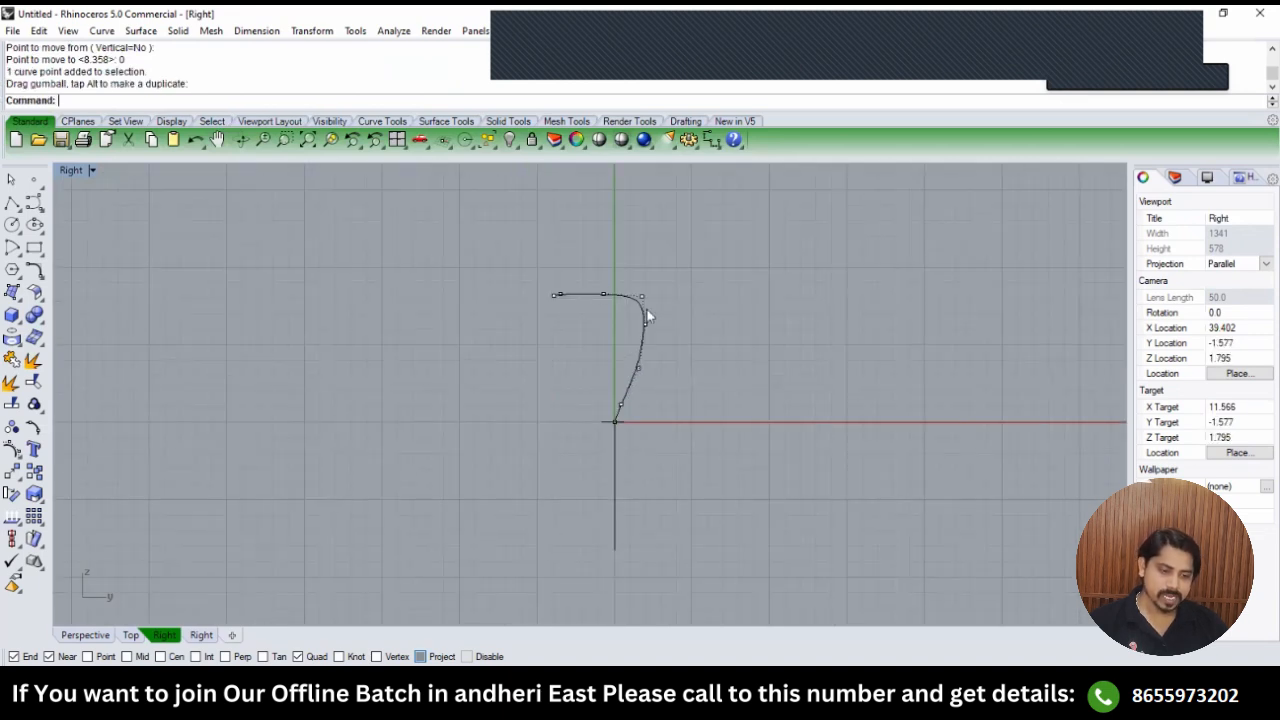
left_click(614, 485)
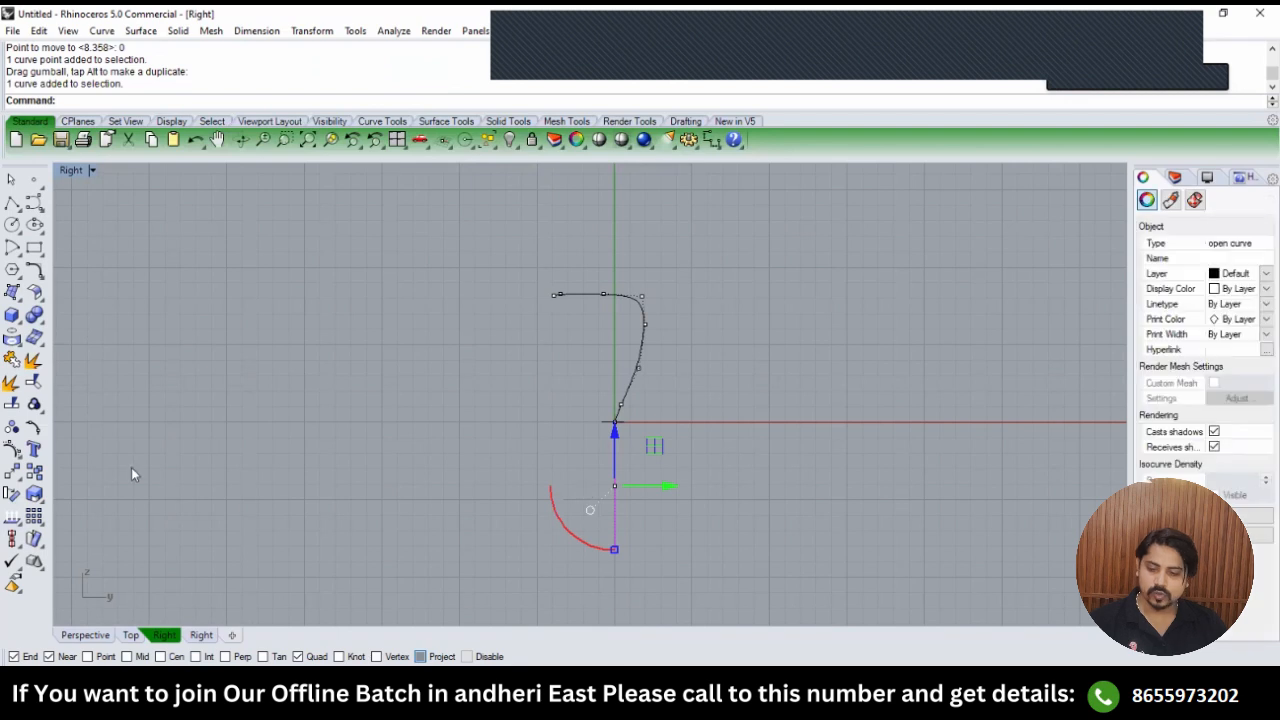
left_click(11, 449)
key("Escape")
Rebuild the lower quarter arc with a point count of 6 and degree 3, deleting the input curve.
left_click_drag(673, 457, 537, 496)
type("Rebuild")
key("Return")
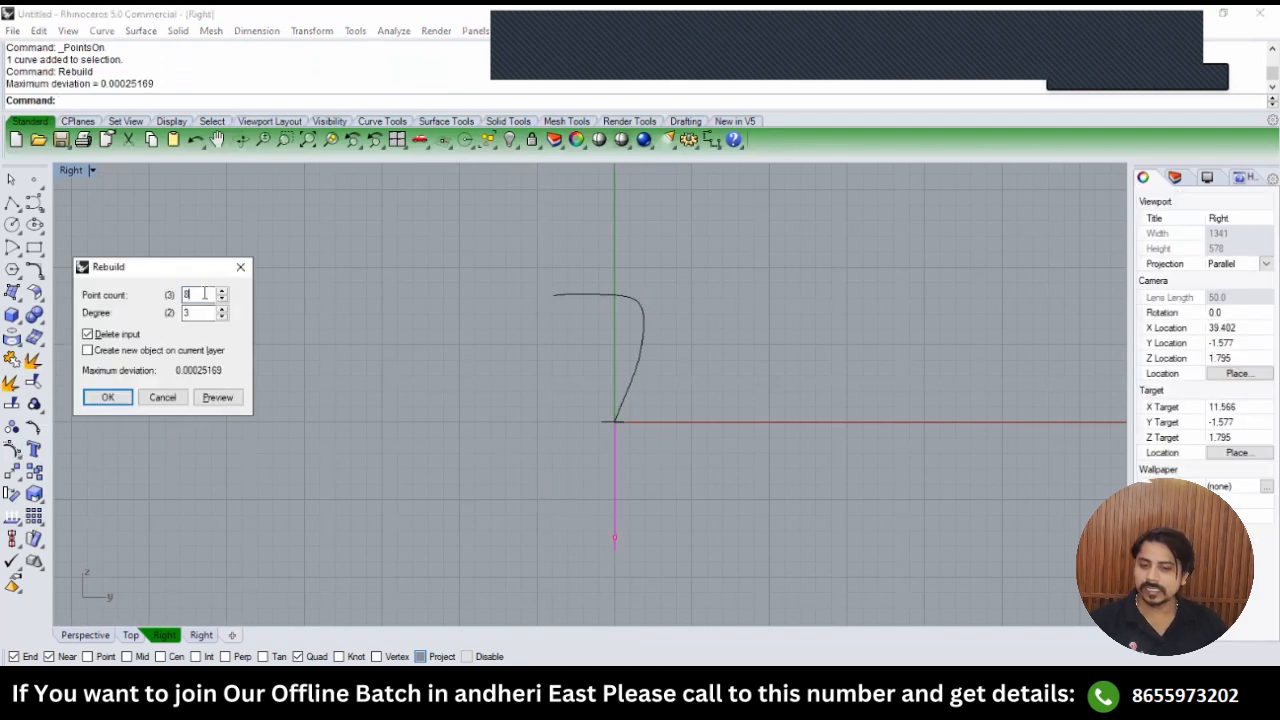
type("6")
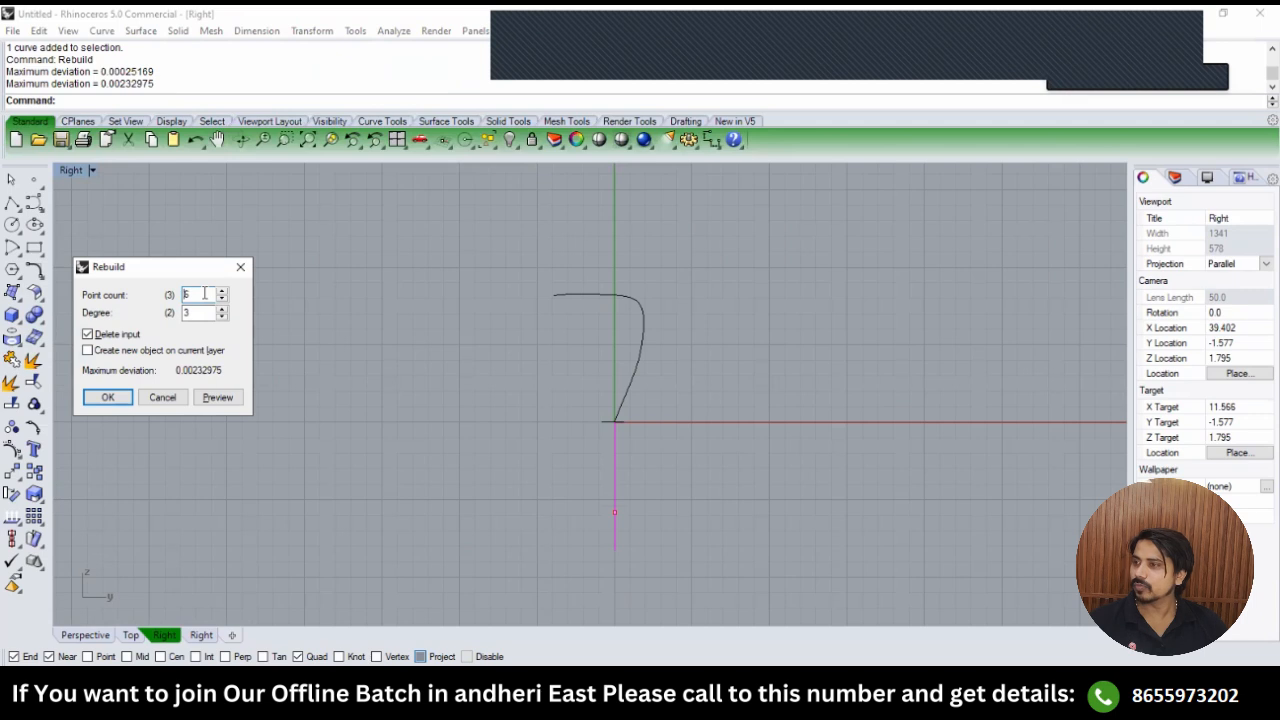
right_click_drag(711, 430, 740, 386)
type("FRONT")
key("Return")
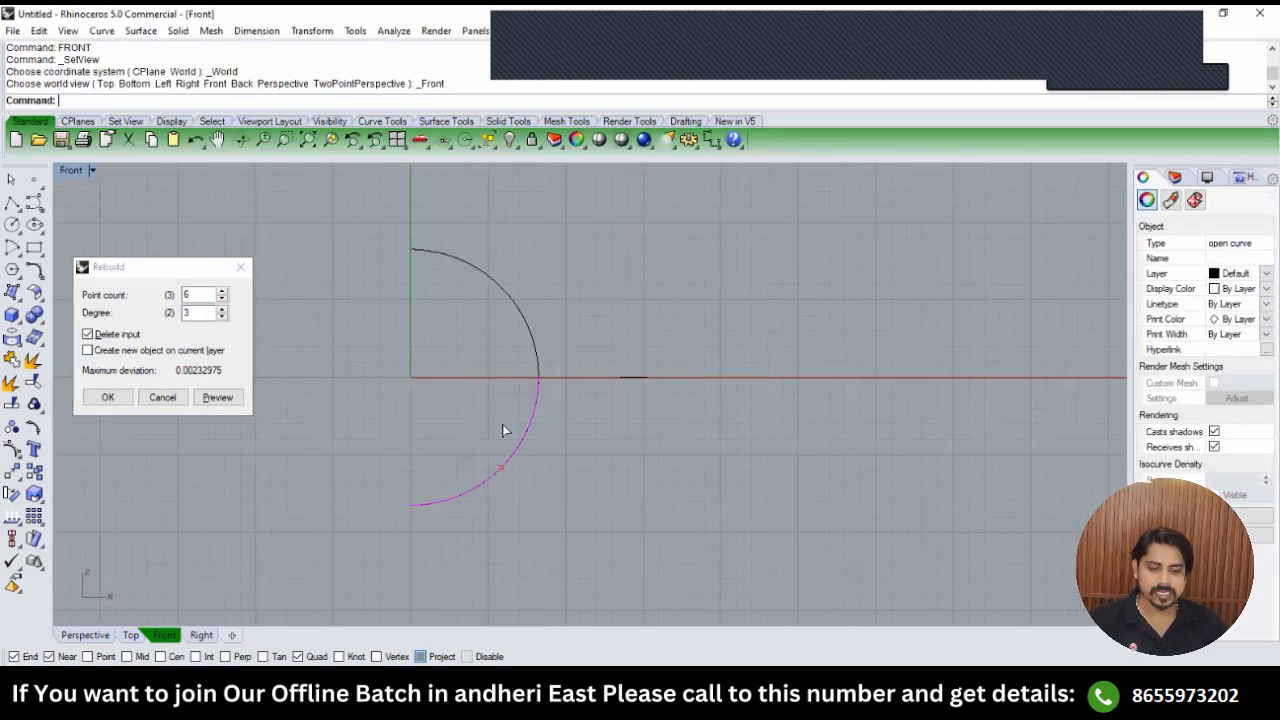
type("RIGHT")
key("Return")
left_click(108, 397)
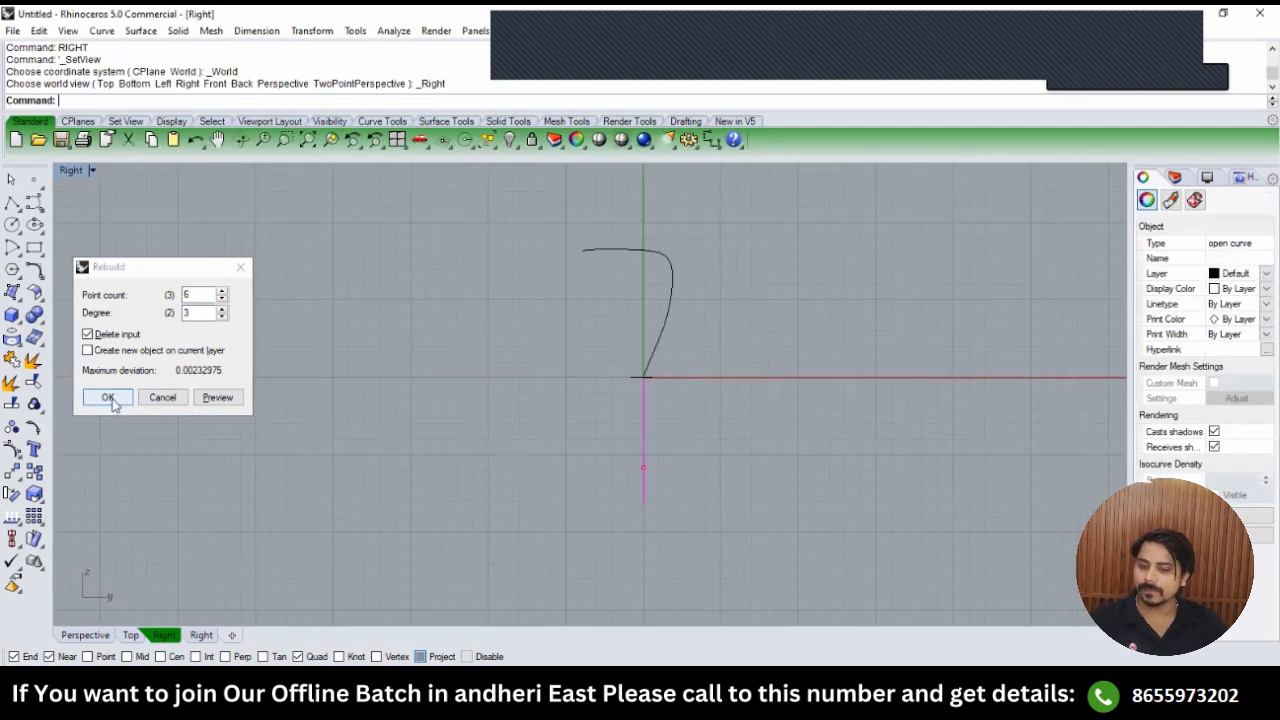
Show the rebuilt lower arc's control points and move its inner ones toward negative Y in the Right view, leaving both ends on the axis.
left_click(9, 449)
scroll(554, 452, "up", 4)
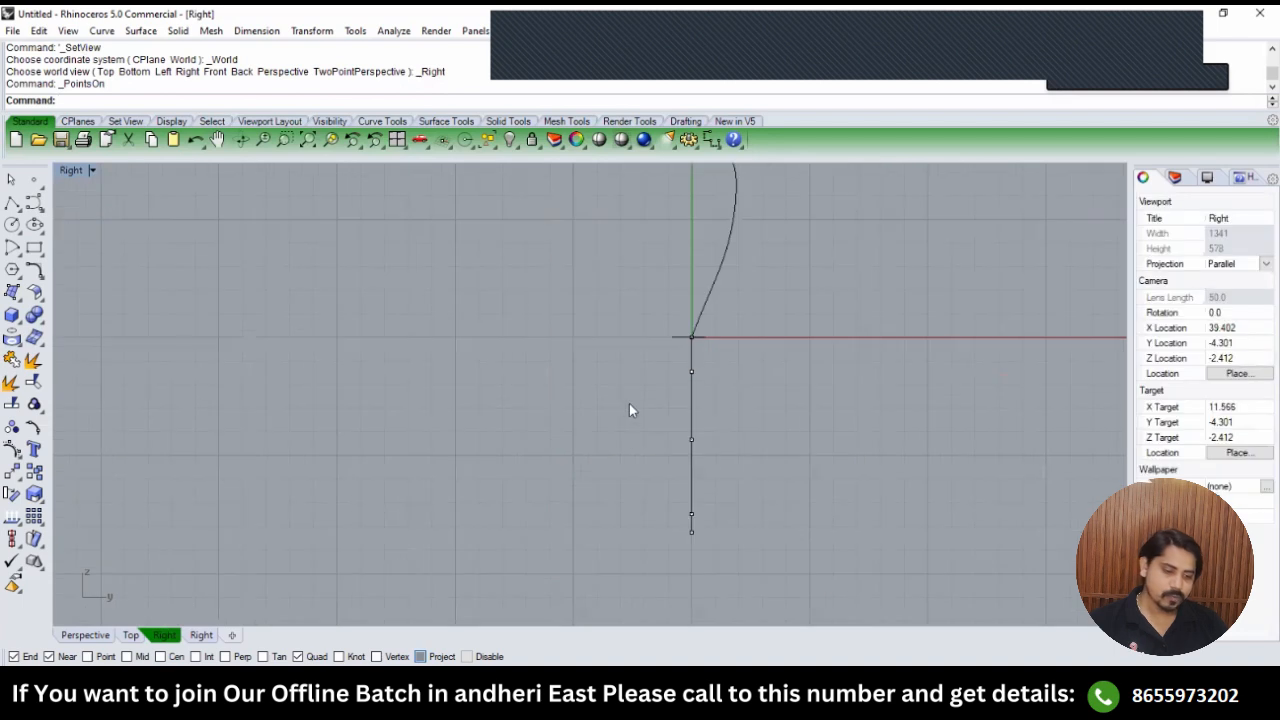
left_click(691, 439)
scroll(650, 411, "up", 4)
left_click(714, 350, "shift")
right_click_drag(712, 393, 684, 309)
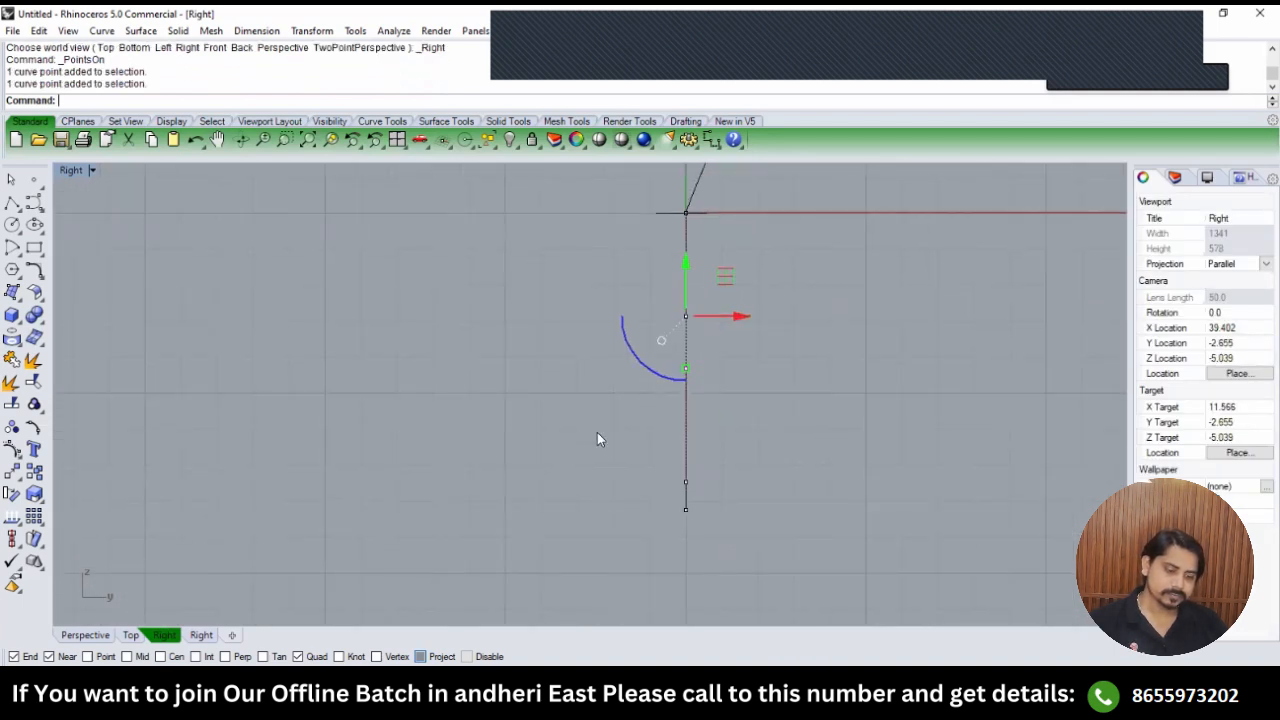
left_click_drag(611, 428, 727, 491, "shift")
left_click_drag(737, 374, 709, 377)
left_click(721, 443)
scroll(683, 463, "down", 2)
right_click_drag(682, 463, 666, 449)
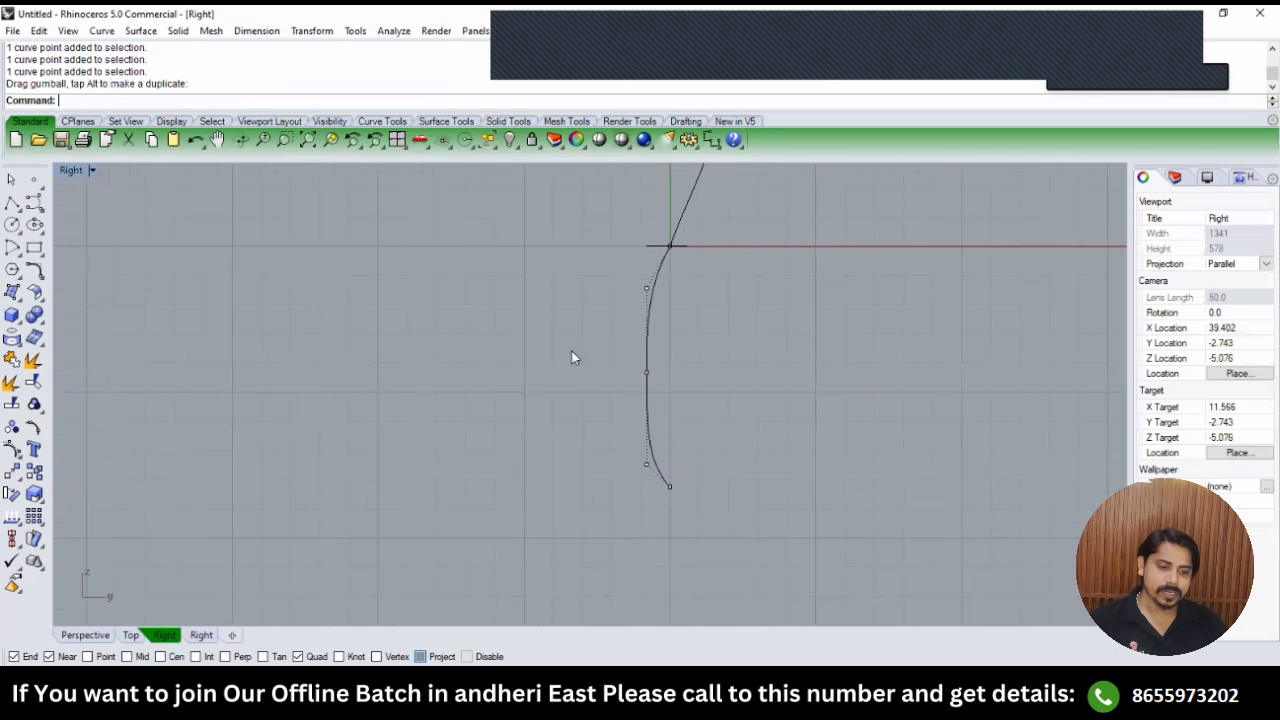
Move the middle control point of the lower arc slightly further toward negative Y to round its bulge.
left_click_drag(572, 351, 687, 373)
left_click(698, 394)
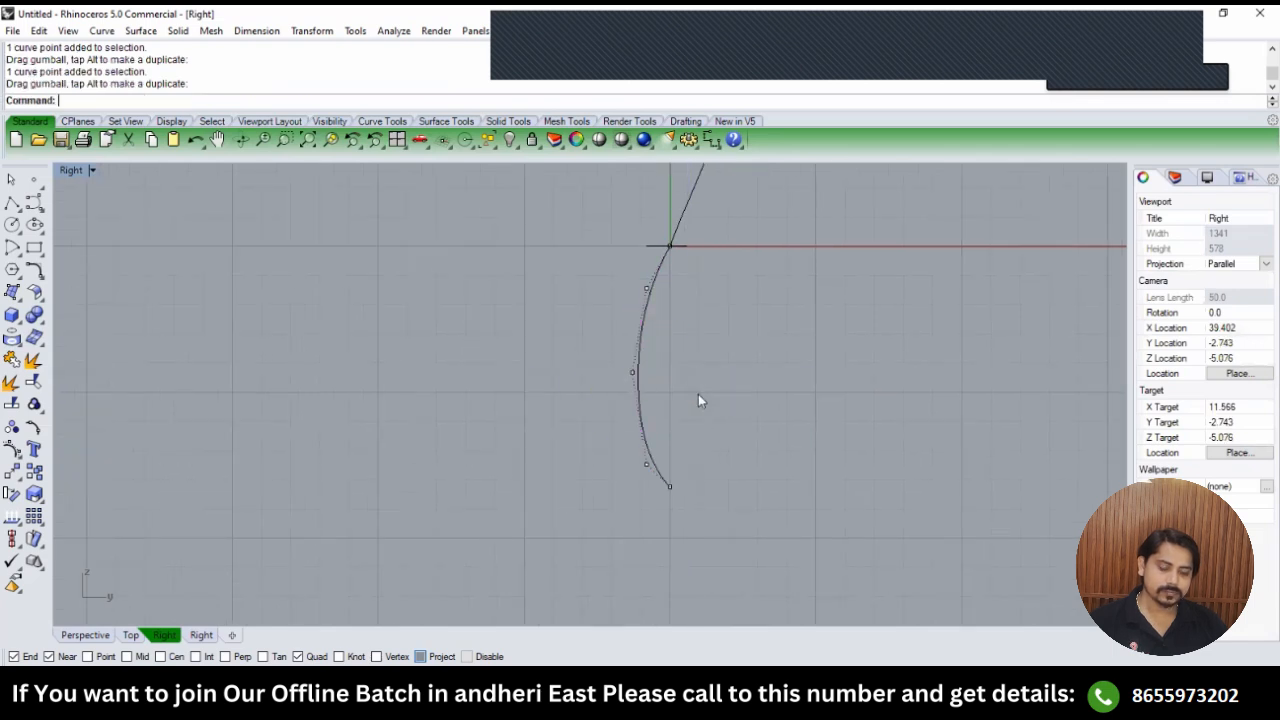
scroll(657, 458, "down", 2)
scroll(657, 467, "up", 2)
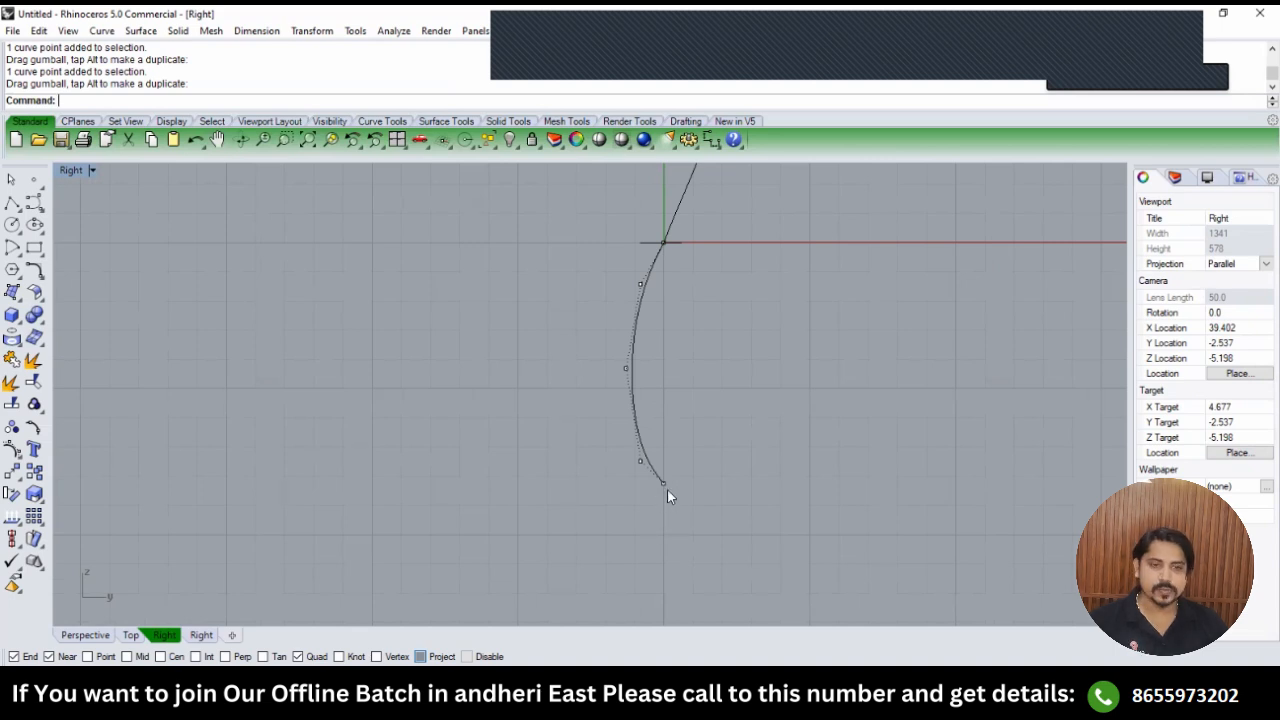
In the Top view, nudge the two inner control points nearest the arc's bottom end toward negative Y and hide the control points.
type("top")
key("Return")
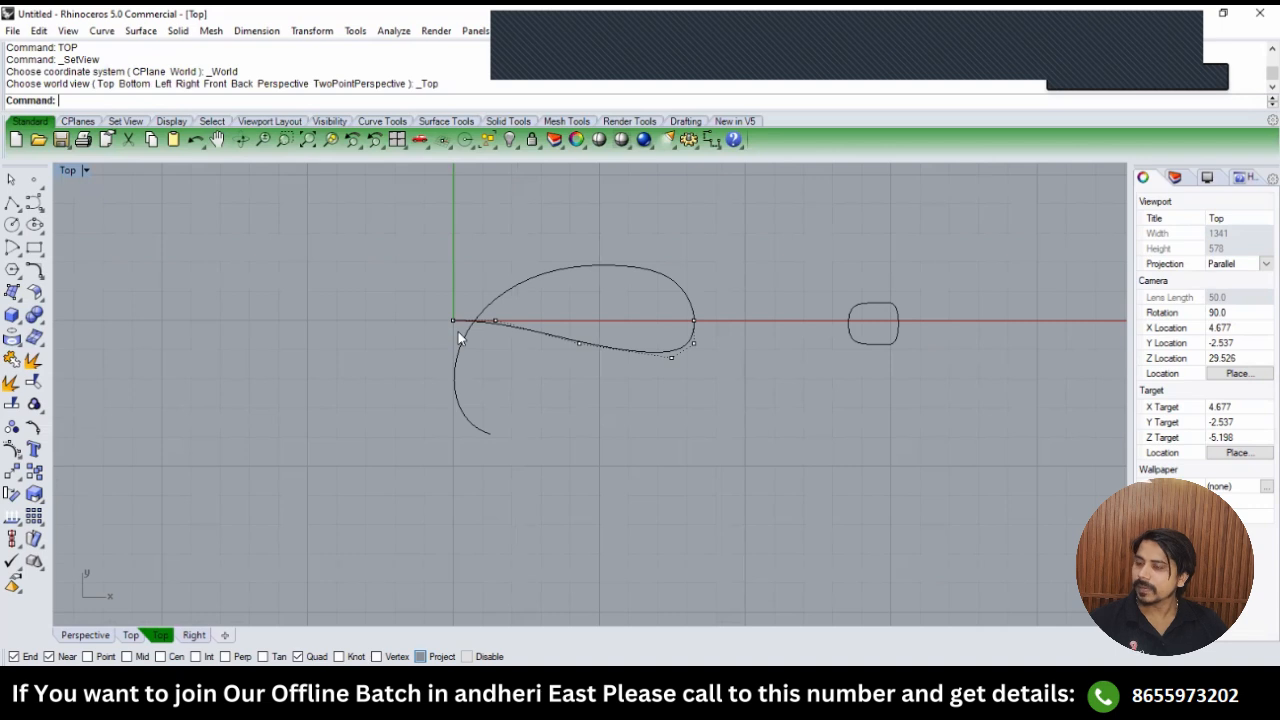
scroll(469, 347, "up", 2)
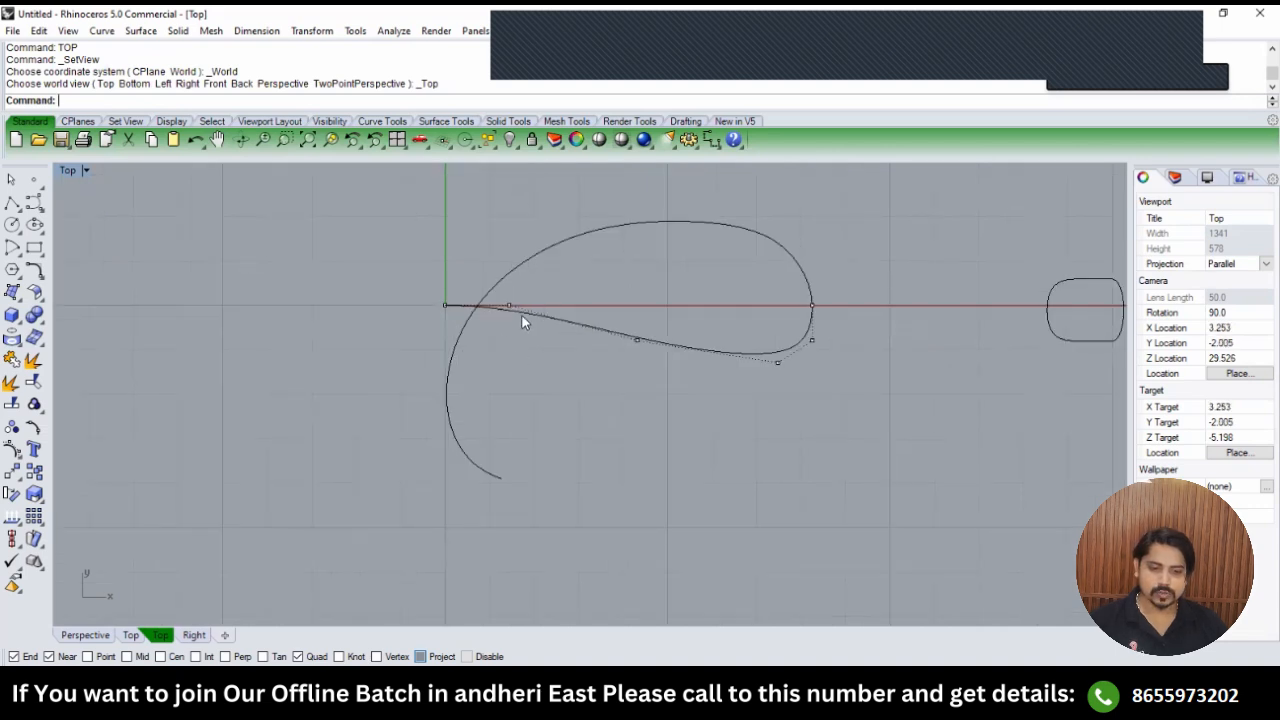
mouse_move(526, 270)
left_mouse_down()
mouse_move(510, 250)
mouse_move(510, 264)
left_mouse_up()
left_click(621, 390)
left_click(637, 340)
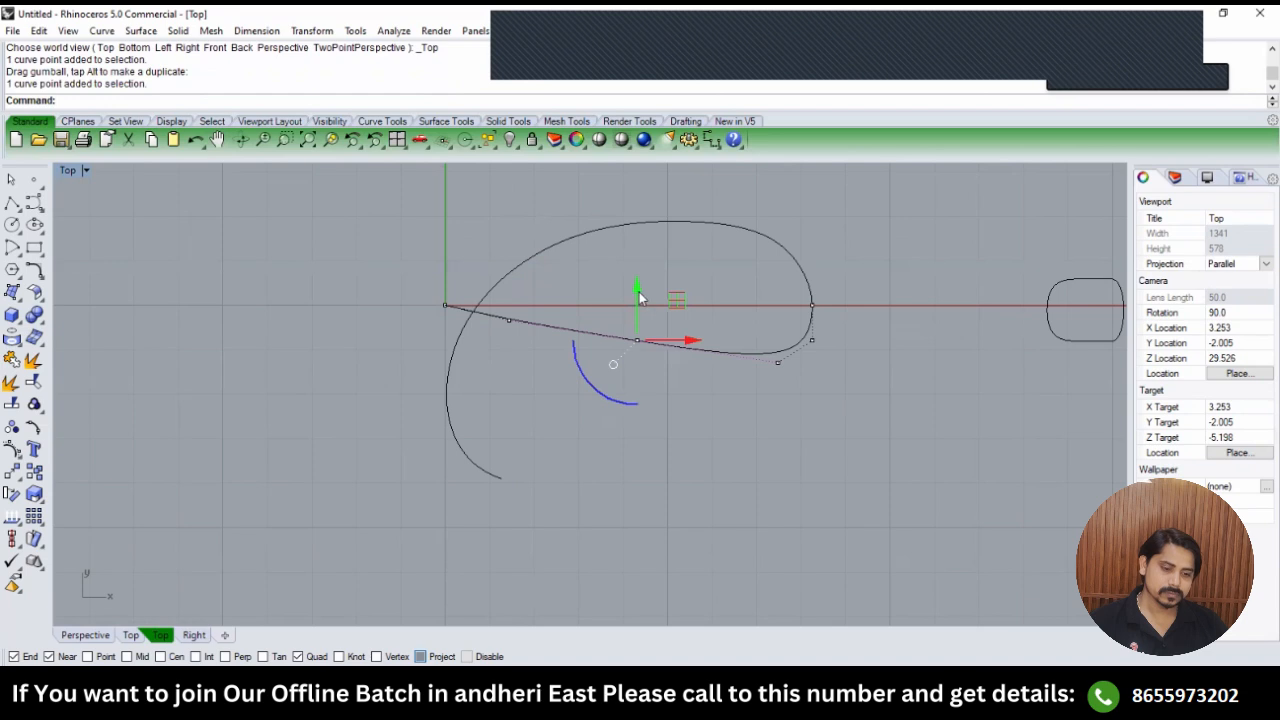
left_click_drag(638, 295, 638, 301)
left_click_drag(762, 371, 746, 403)
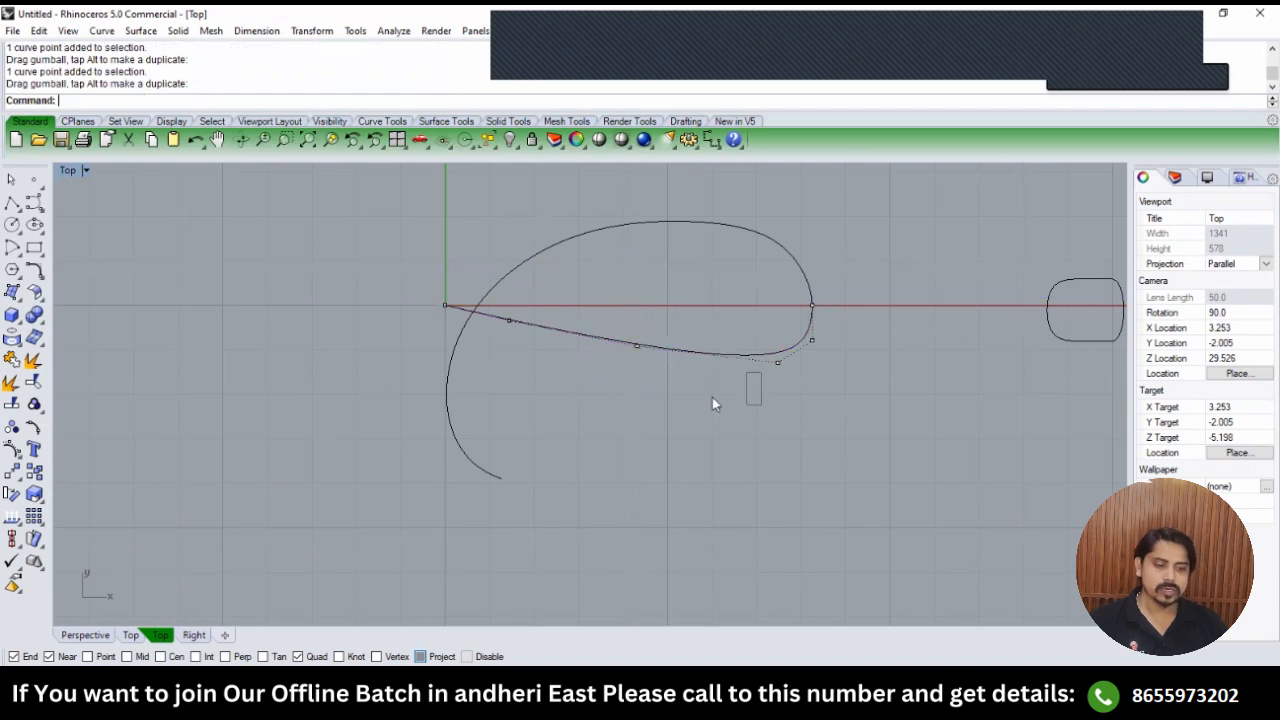
key("Escape")
Check how the lower arc continues the upper bent curve in the Right view, and return to the Top view.
scroll(651, 427, "down", 6)
scroll(651, 427, "down", 2)
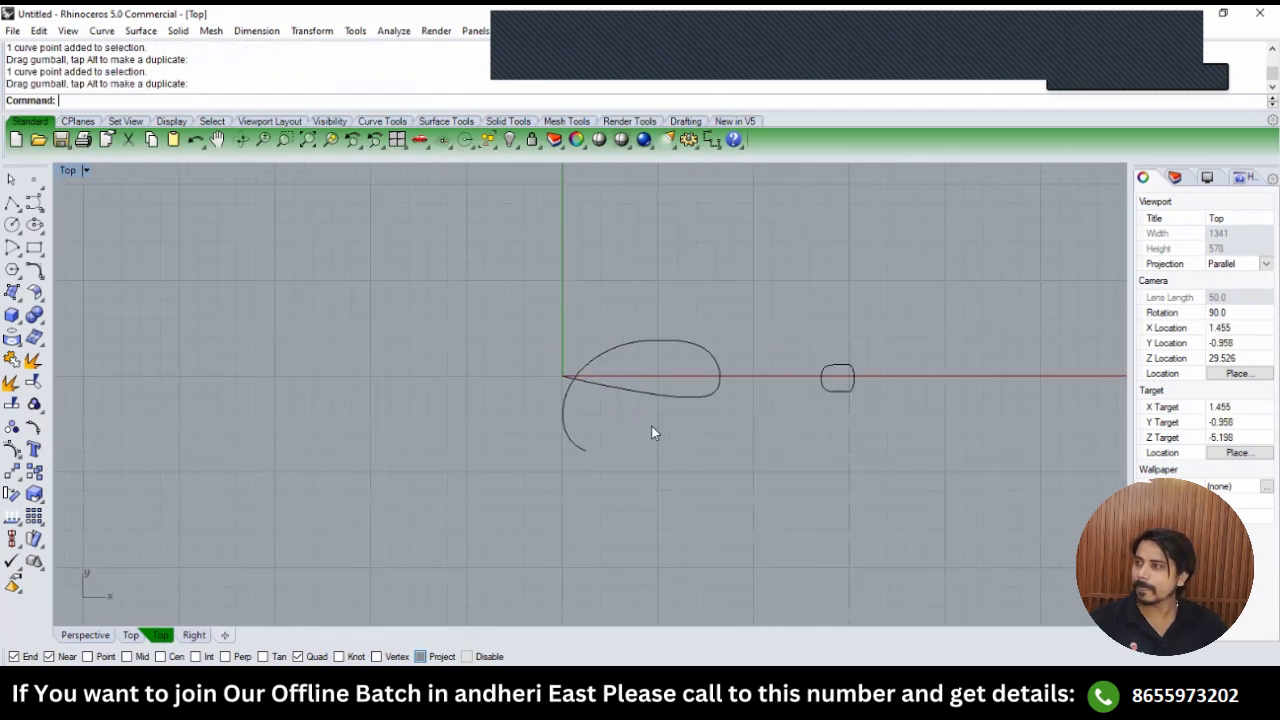
type("RIGHT")
key("Return")
scroll(619, 365, "down", 3)
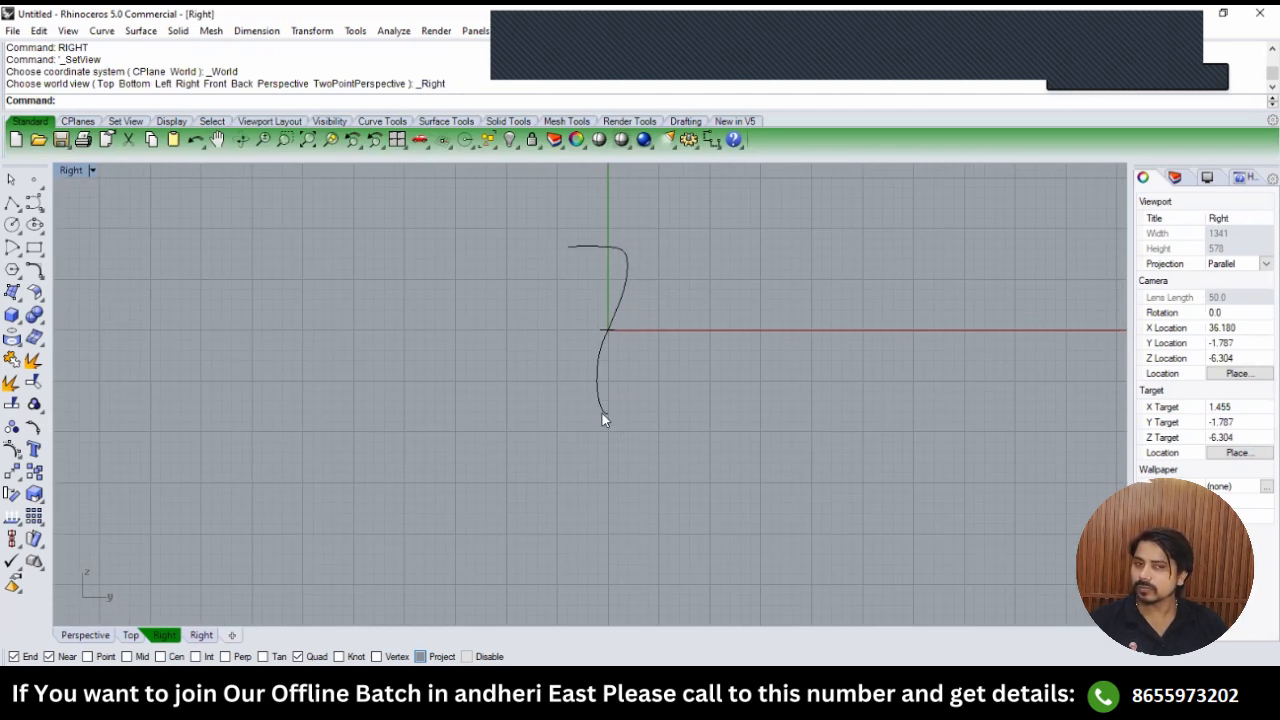
type("TOP")
key("Return")
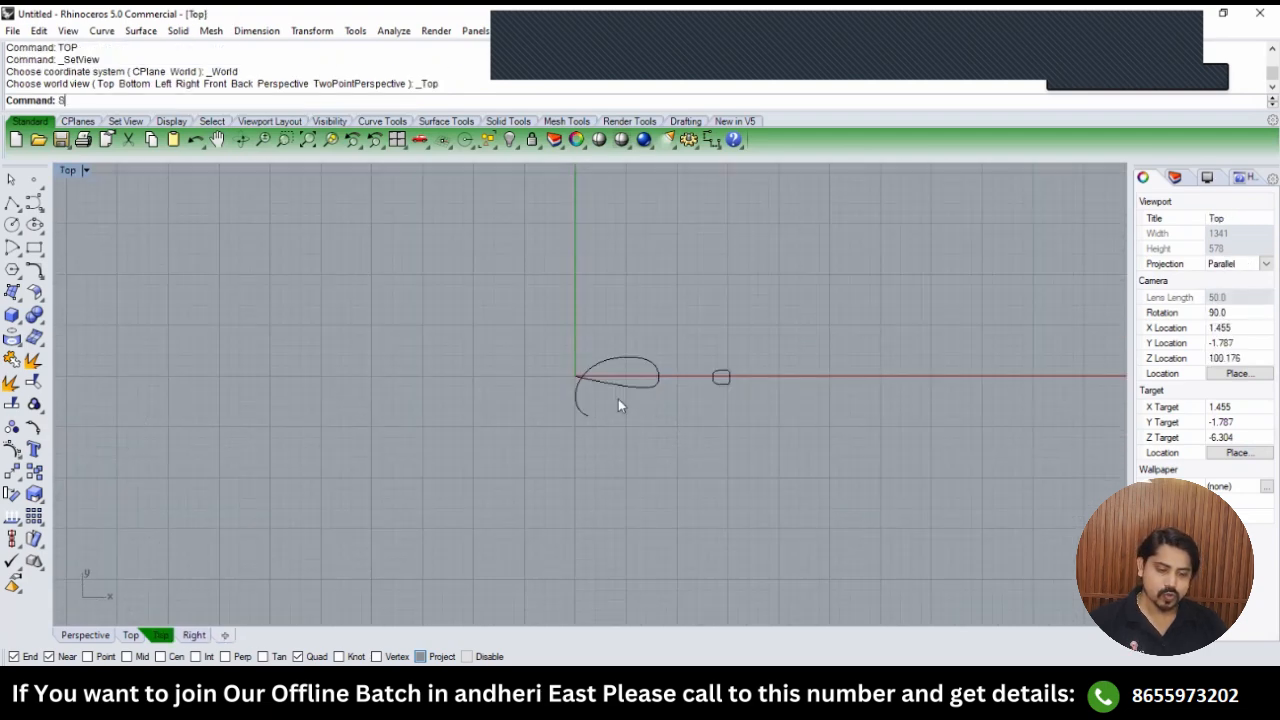
Try to bring back the traced S-shaped curve from the hidden objects with ShowSelected.
type("SS")
key("Return")
scroll(580, 385, "up", 2)
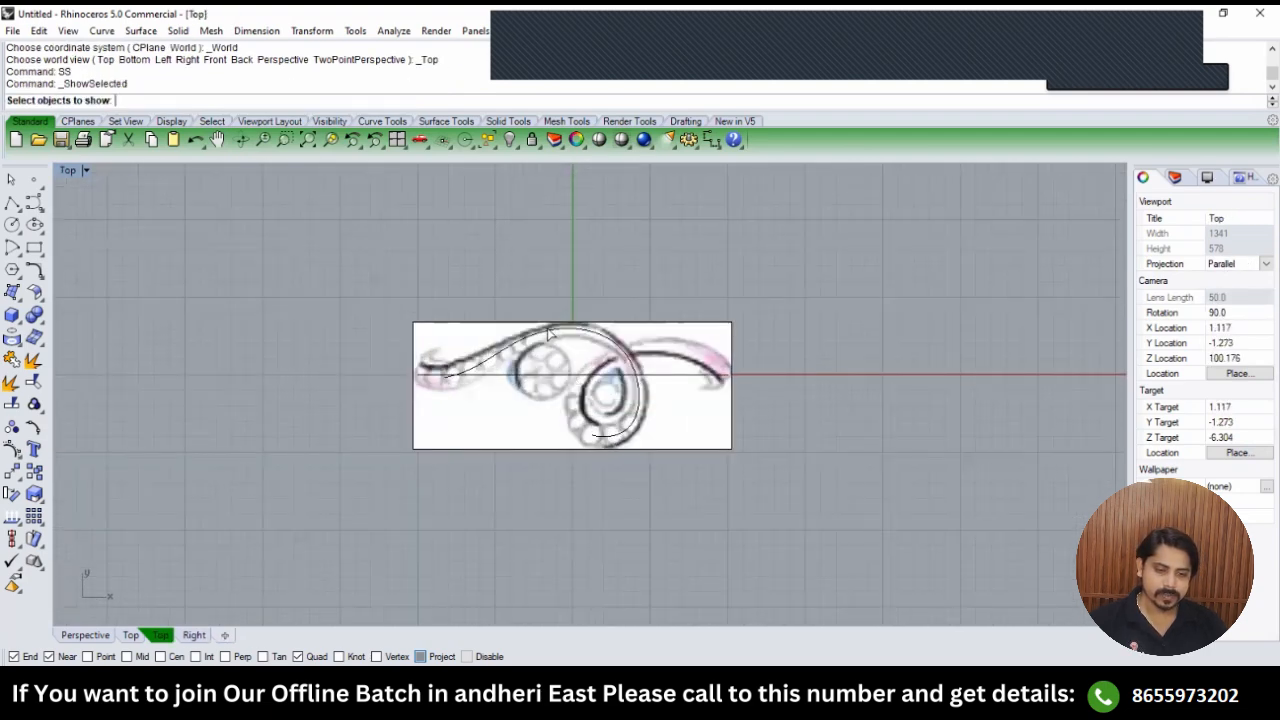
left_click(548, 334)
key("Return")
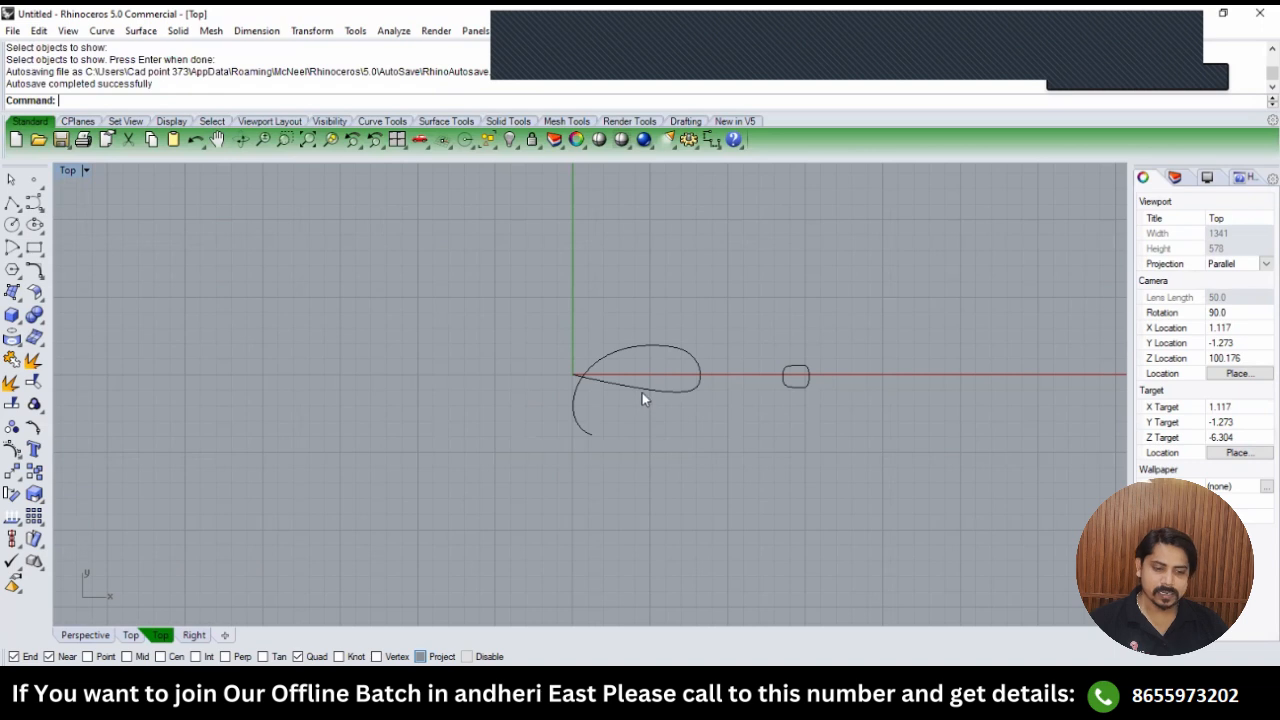
Rotate a copy of the lower arc by 180 degrees about 0 in the Top view.
left_click(642, 393)
type("r")
key("Return")
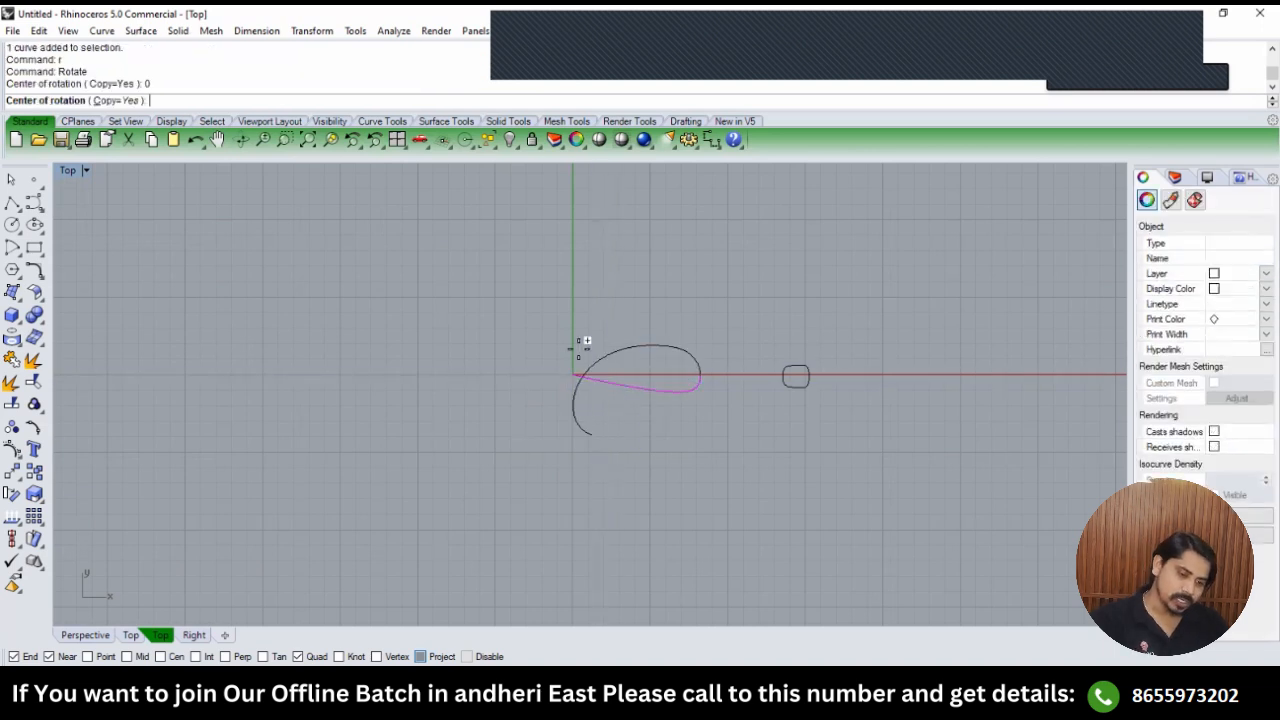
left_click(580, 300)
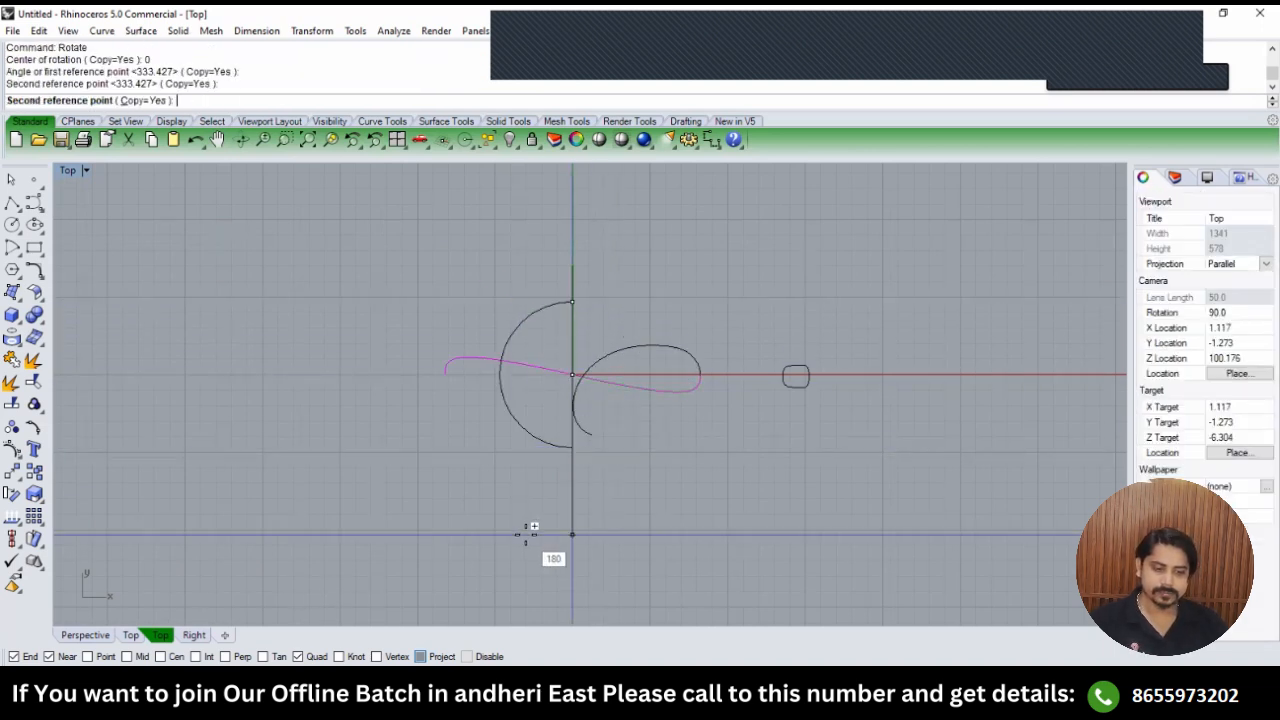
left_click(526, 534)
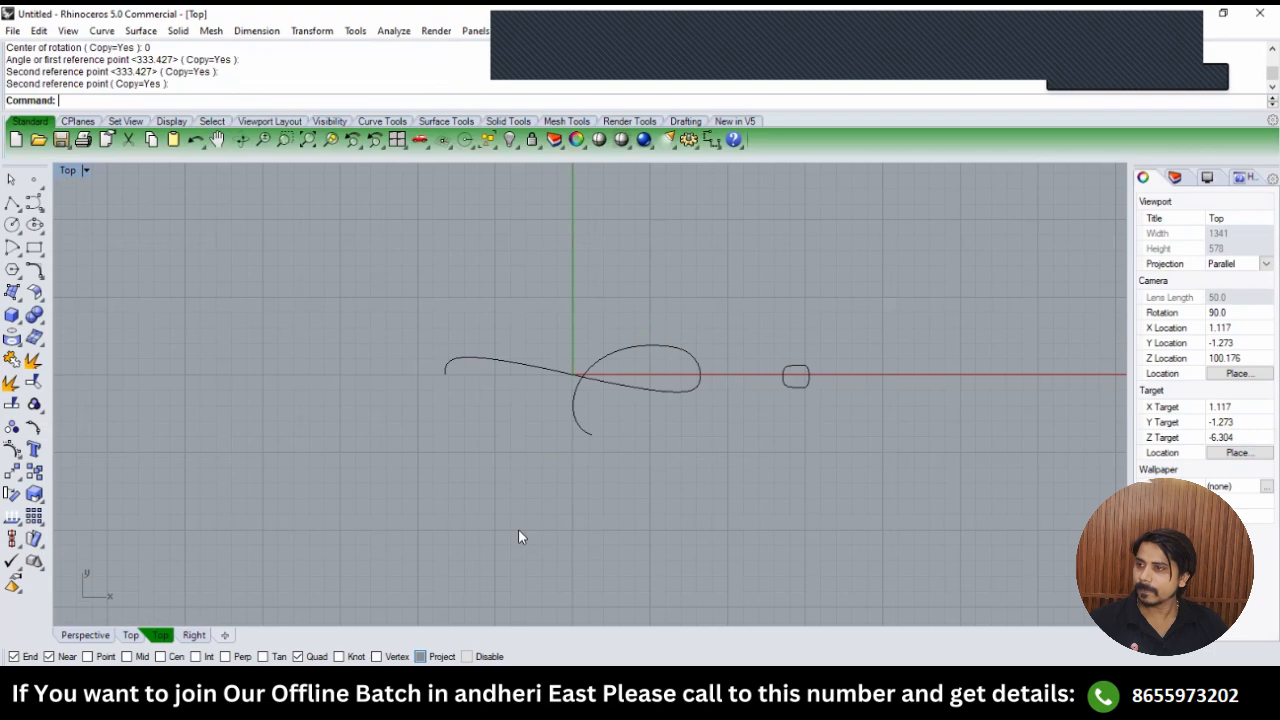
Check the original lower arc and its rotated copy in the Perspective and Top views.
right_click_drag(588, 470, 618, 457)
type("p")
key("Return")
type("t")
key("Return")
left_click(539, 401)
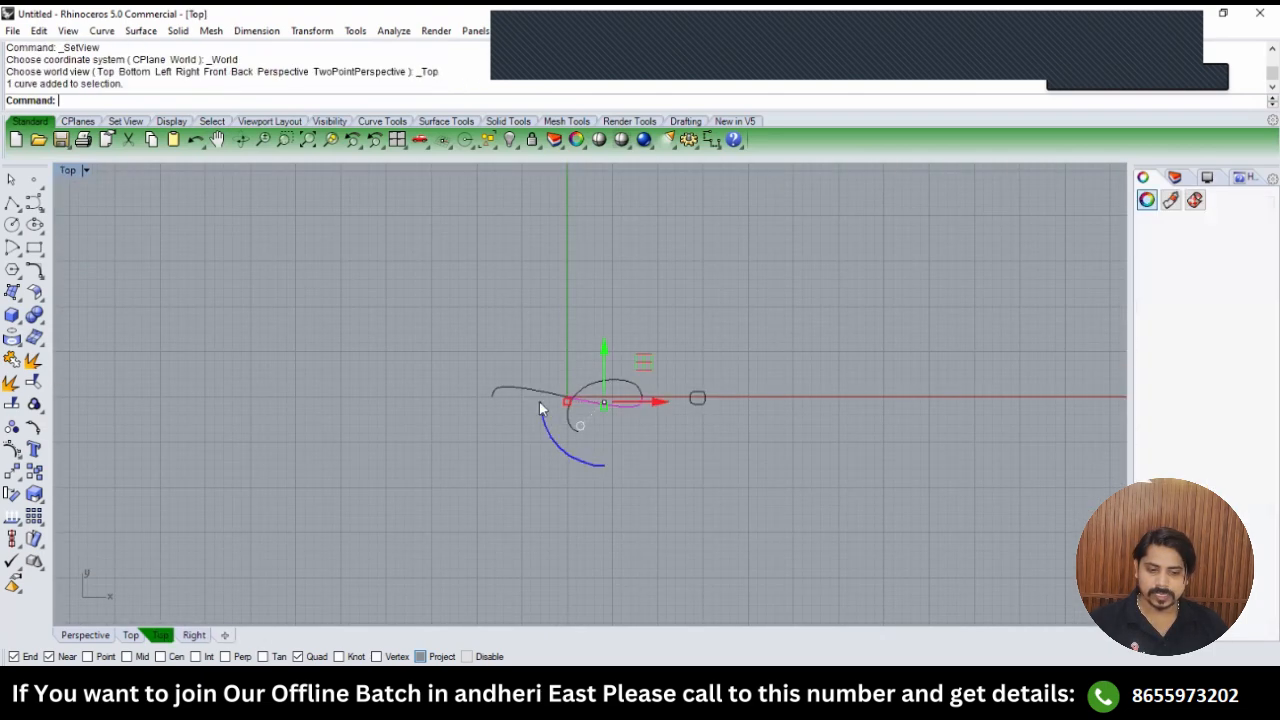
left_click(531, 396)
left_click(590, 461)
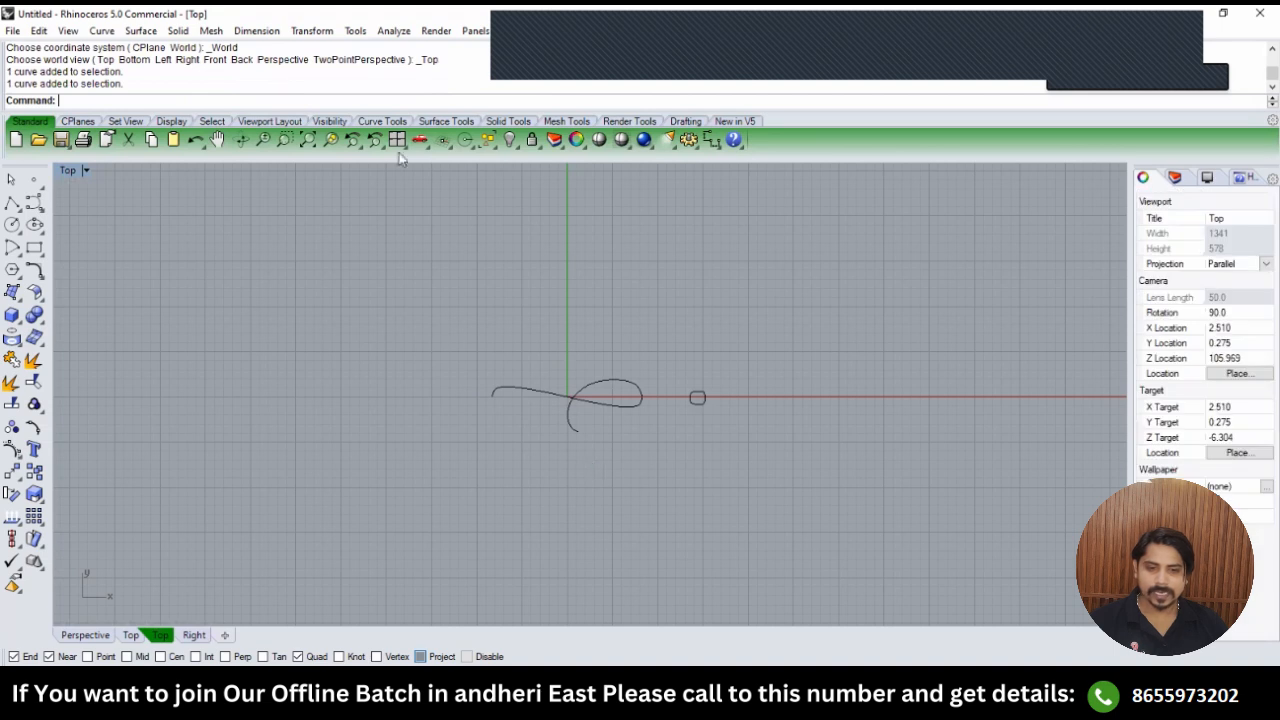
Unhide only the long bent curve with ShowSelected.
left_click(513, 147)
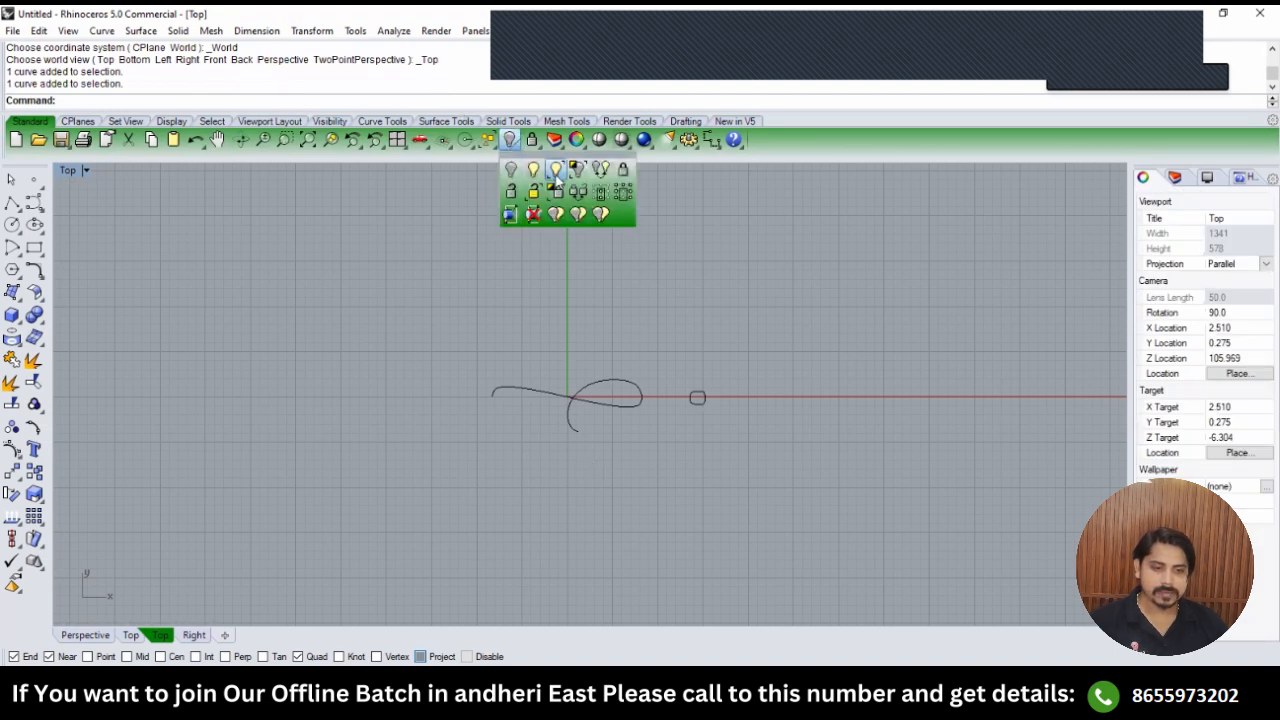
left_click(557, 174)
left_click(508, 392)
key("Return")
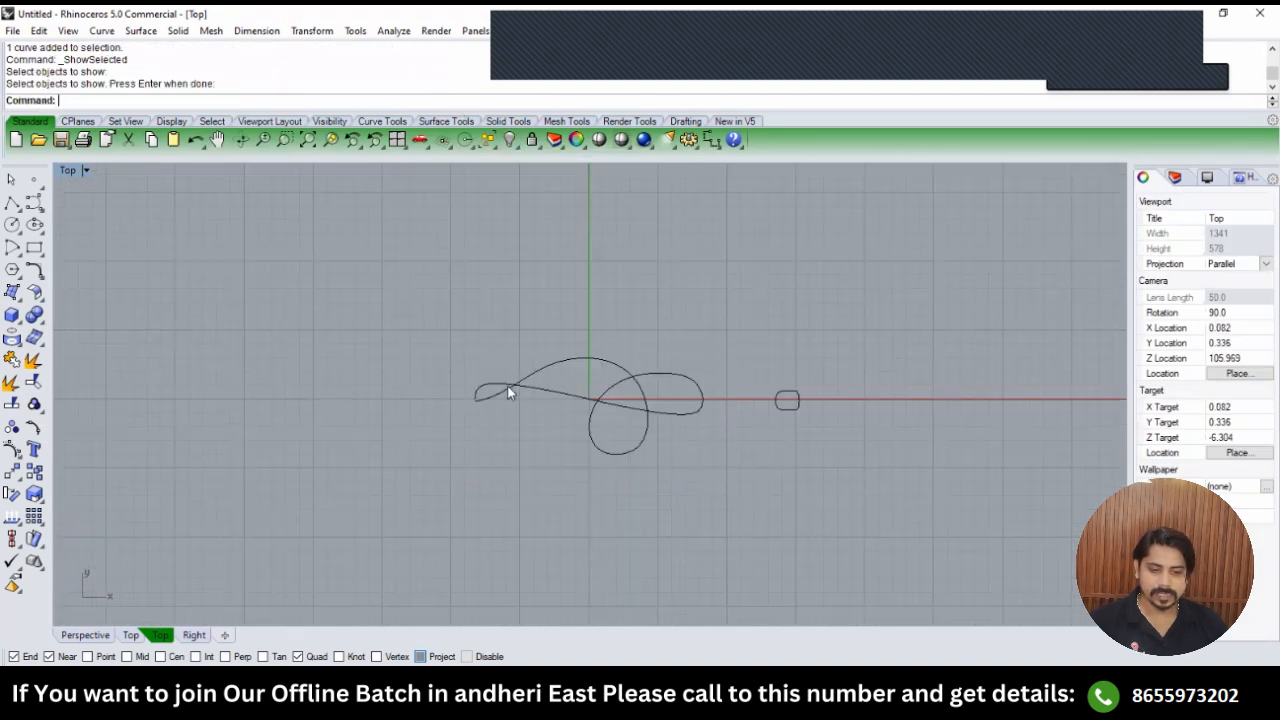
Check the unhidden bent curve against the two lower arcs in the Right view.
key("F4")
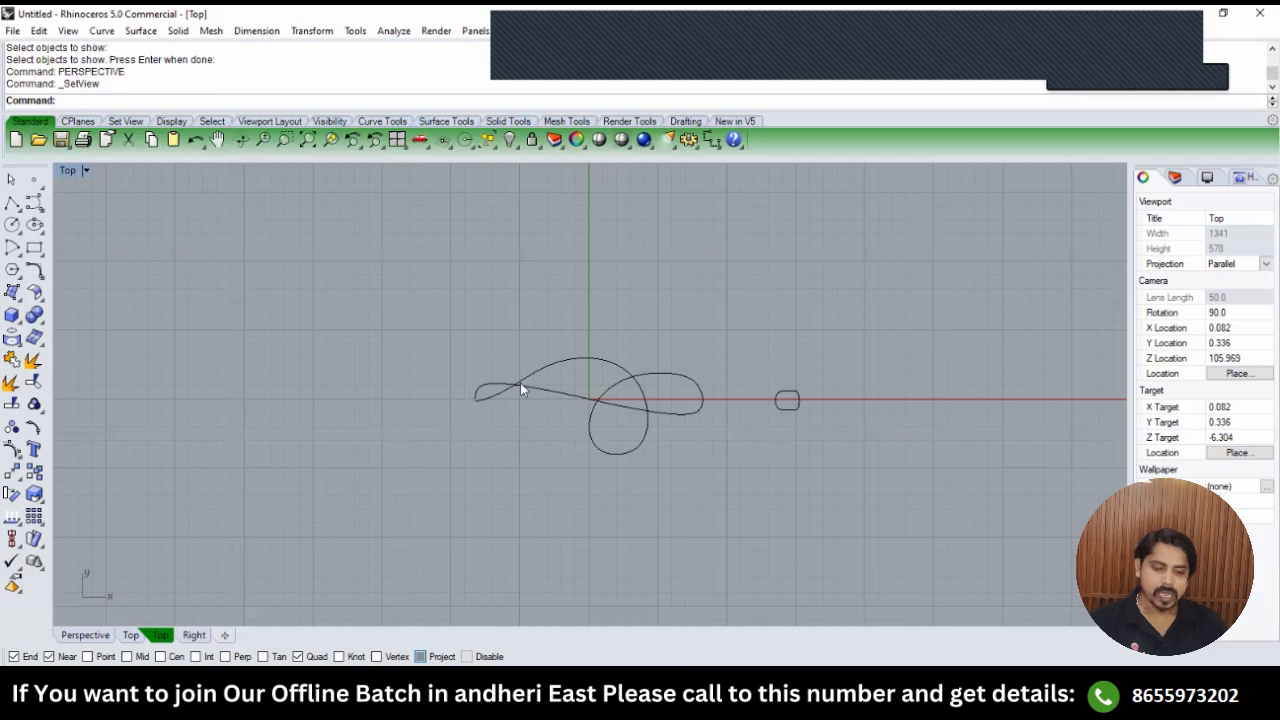
key("F3")
scroll(600, 342, "up", 4)
scroll(579, 326, "up", 2)
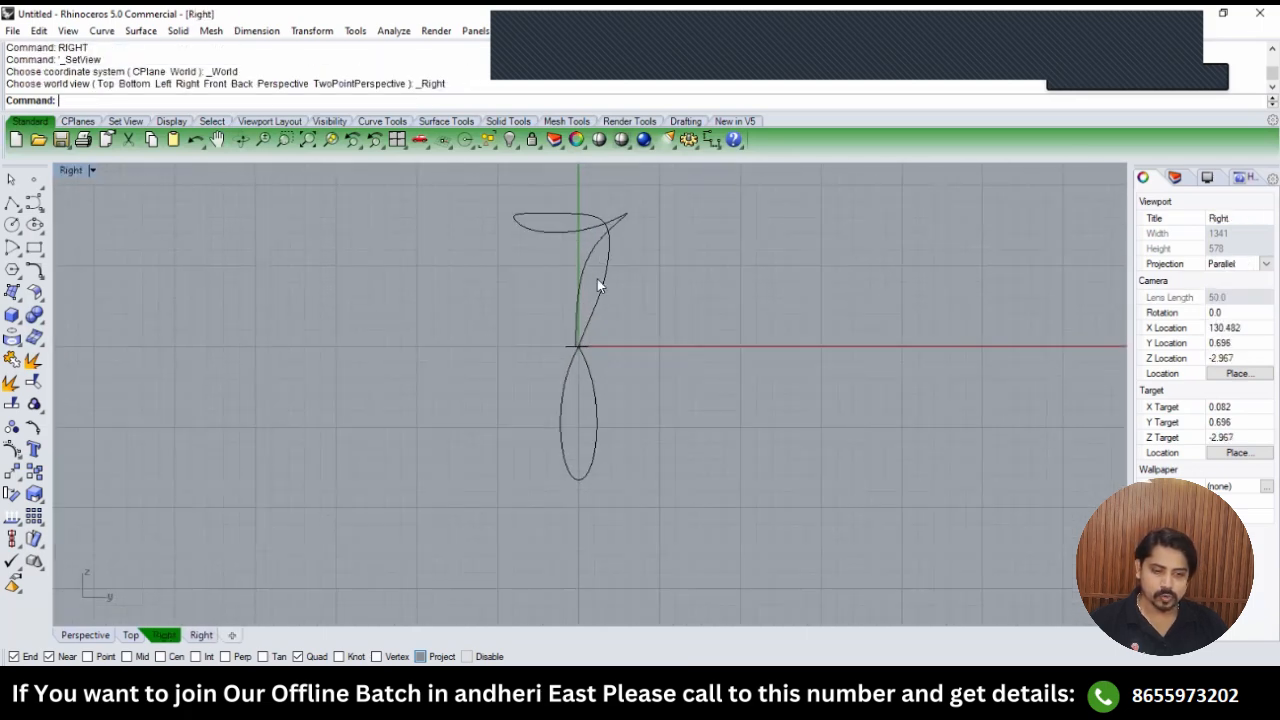
Rotate all four ring curves 180 degrees about 0 in the Top view with Copy set to No.
key("ctrl+F1")
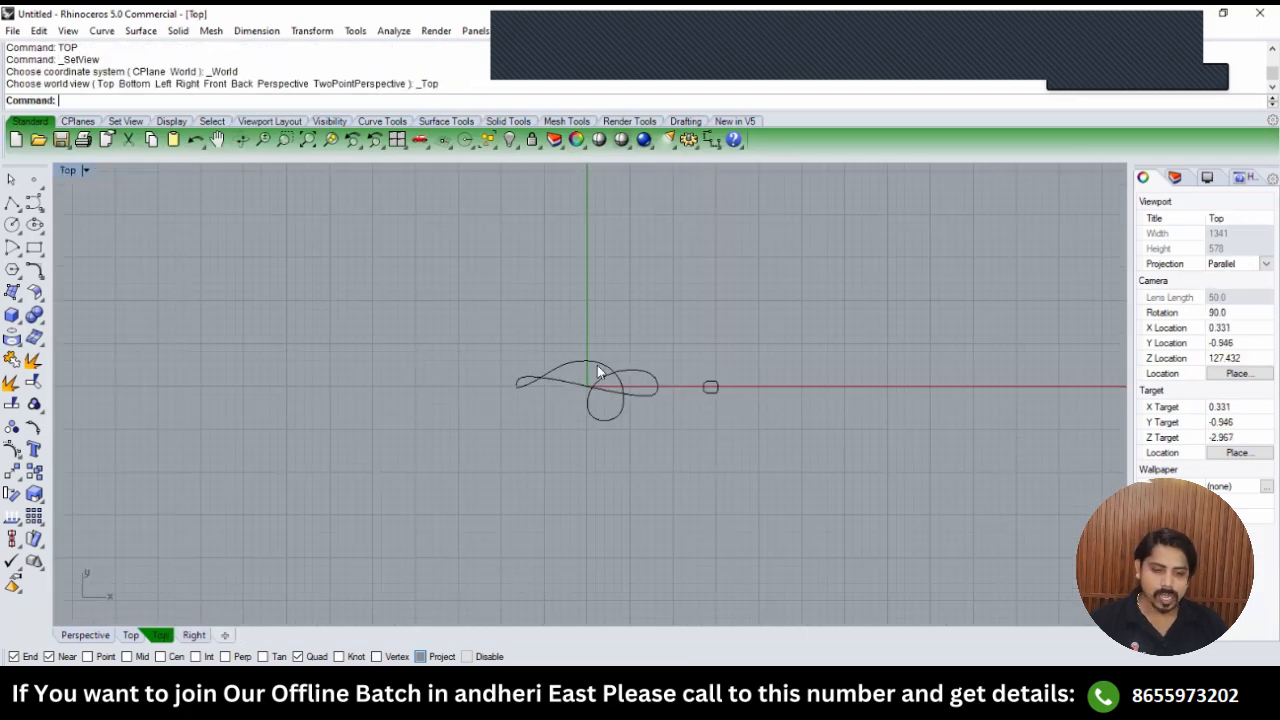
left_click_drag(522, 443, 521, 444)
type("r")
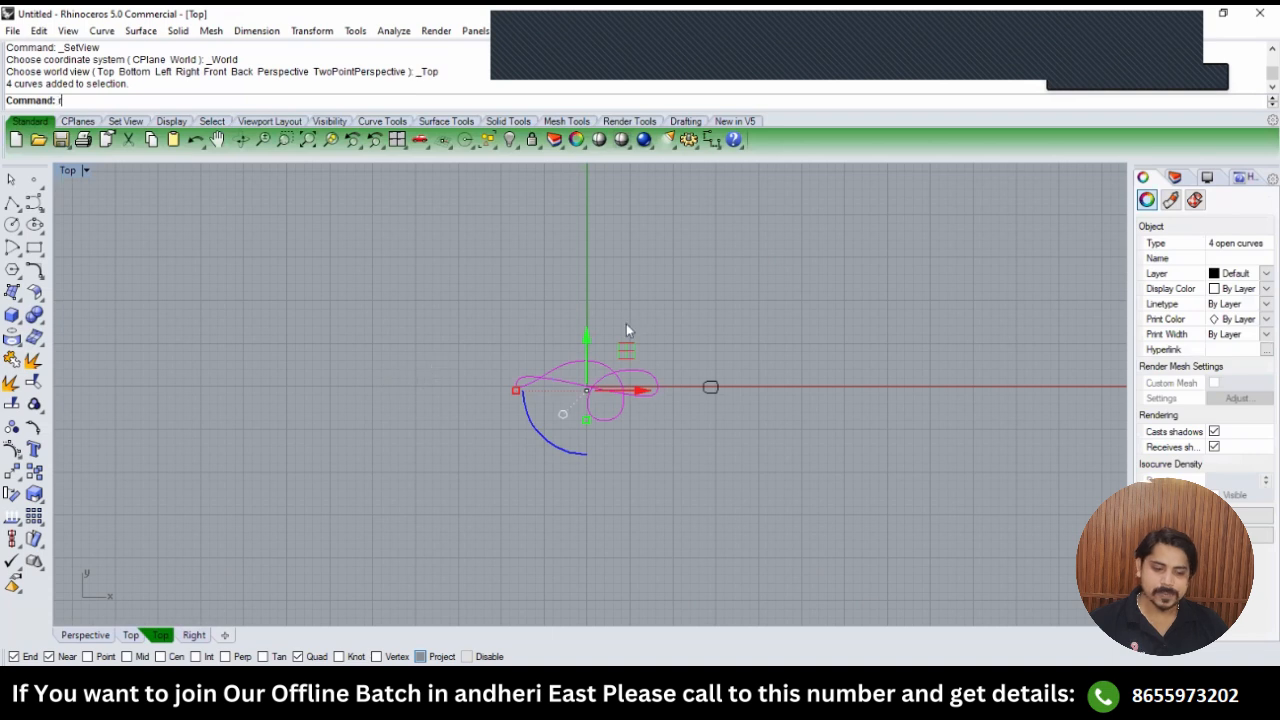
key("Return")
type("0")
key("Return")
left_click(587, 246)
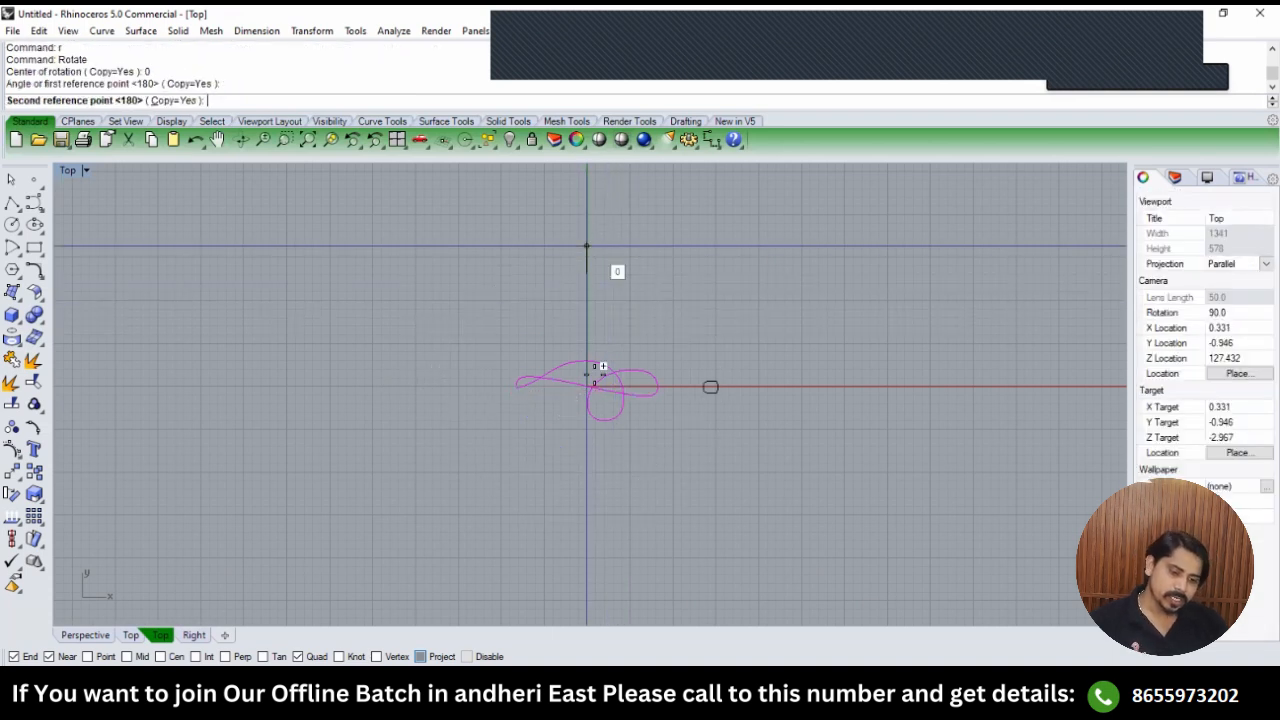
type("c")
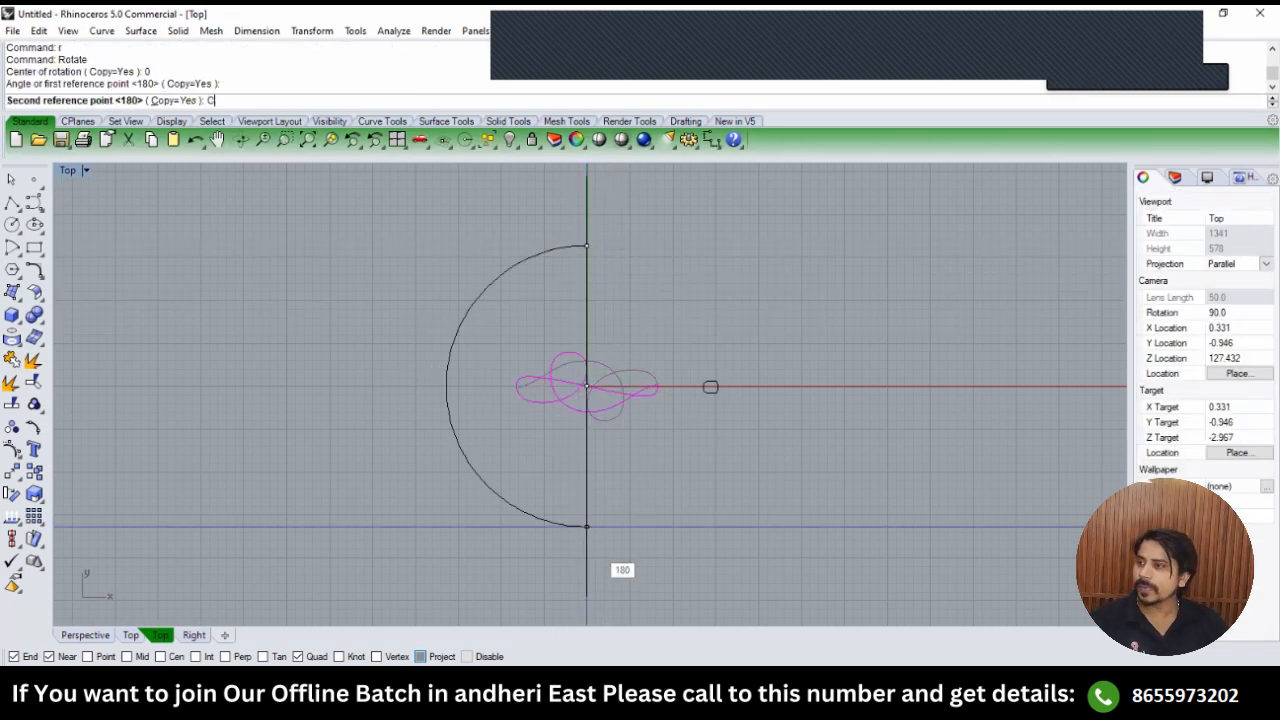
key("Return")
left_click(592, 546)
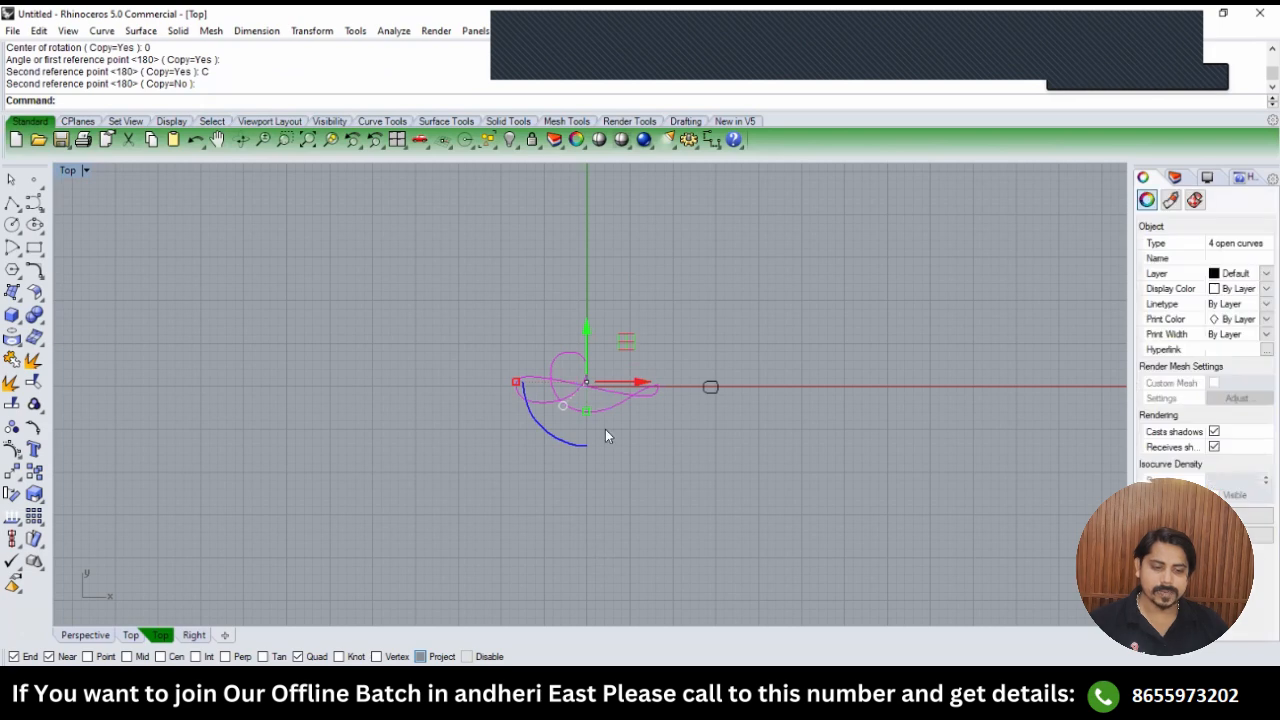
Hide one bent upper curve and the lower arc attached to it, leaving only the opposite half of the ring curves shown.
type("right")
key("Return")
type("top")
key("Return")
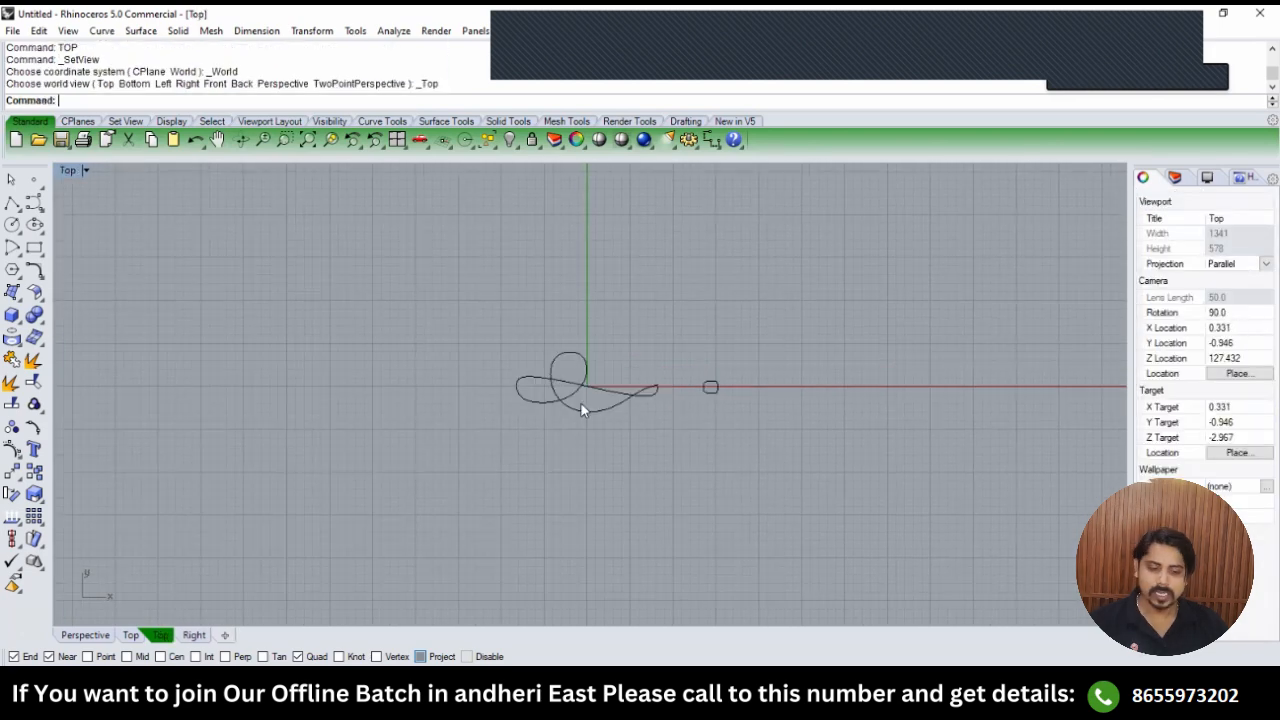
type("perspective")
key("Return")
left_click(543, 339)
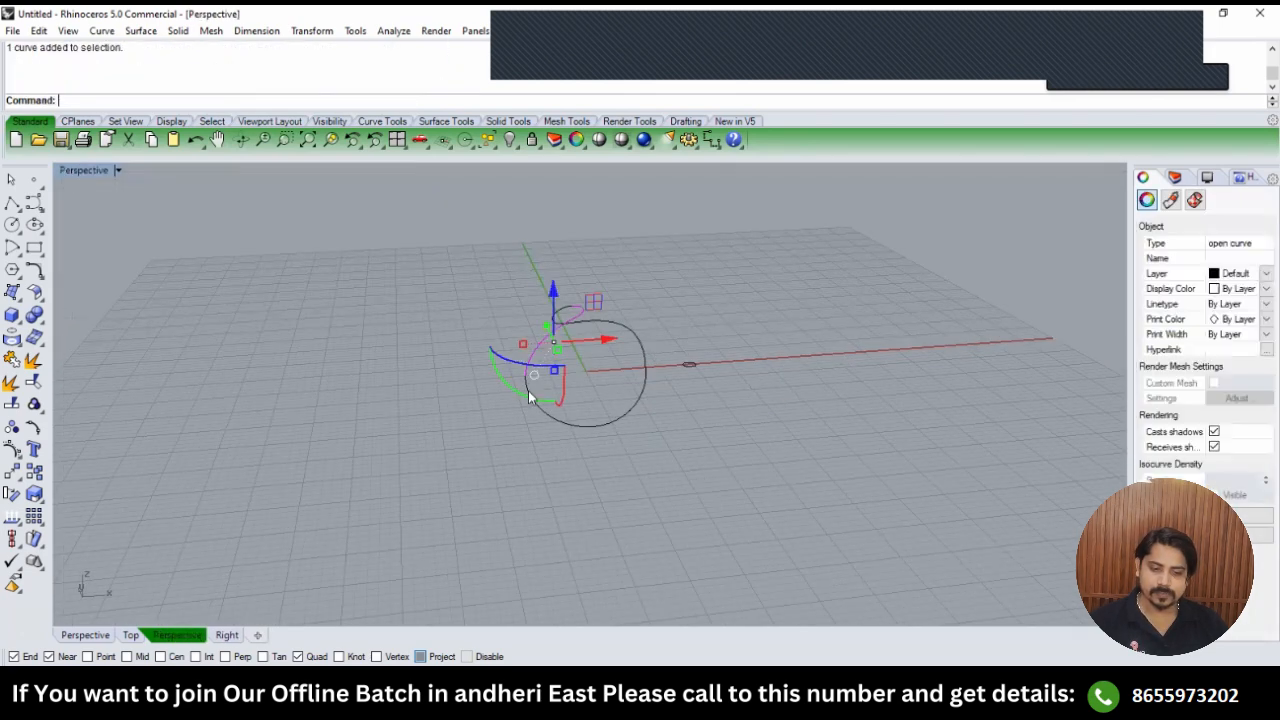
scroll(533, 398, "up", 4)
left_click(541, 420, "shift")
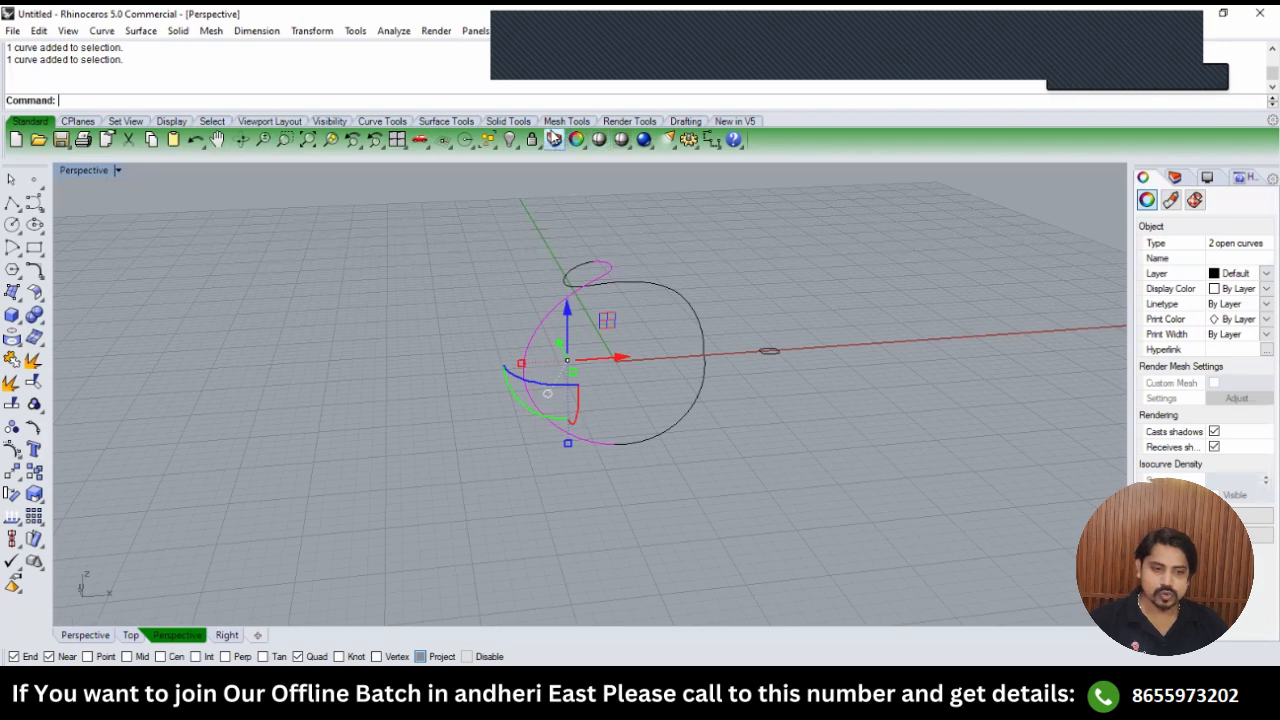
left_click(511, 139)
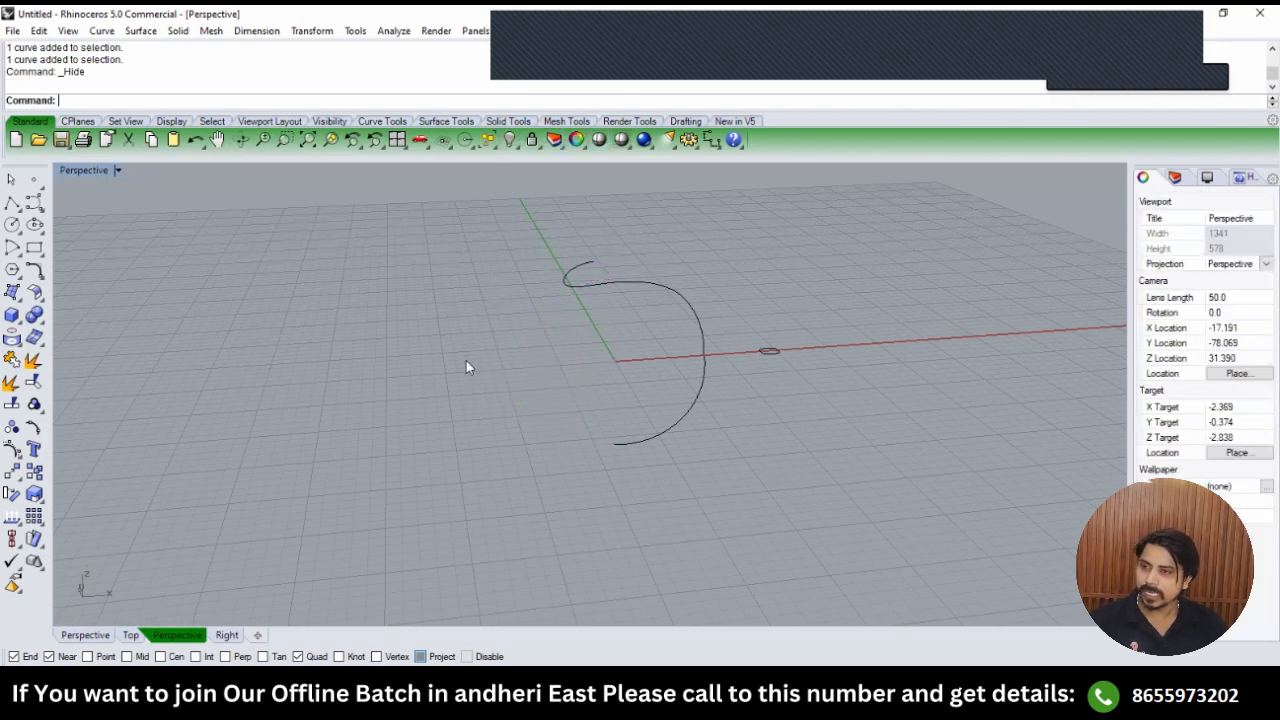
Show the control points of the remaining upper bent curve in the Right view.
type("right")
key("Return")
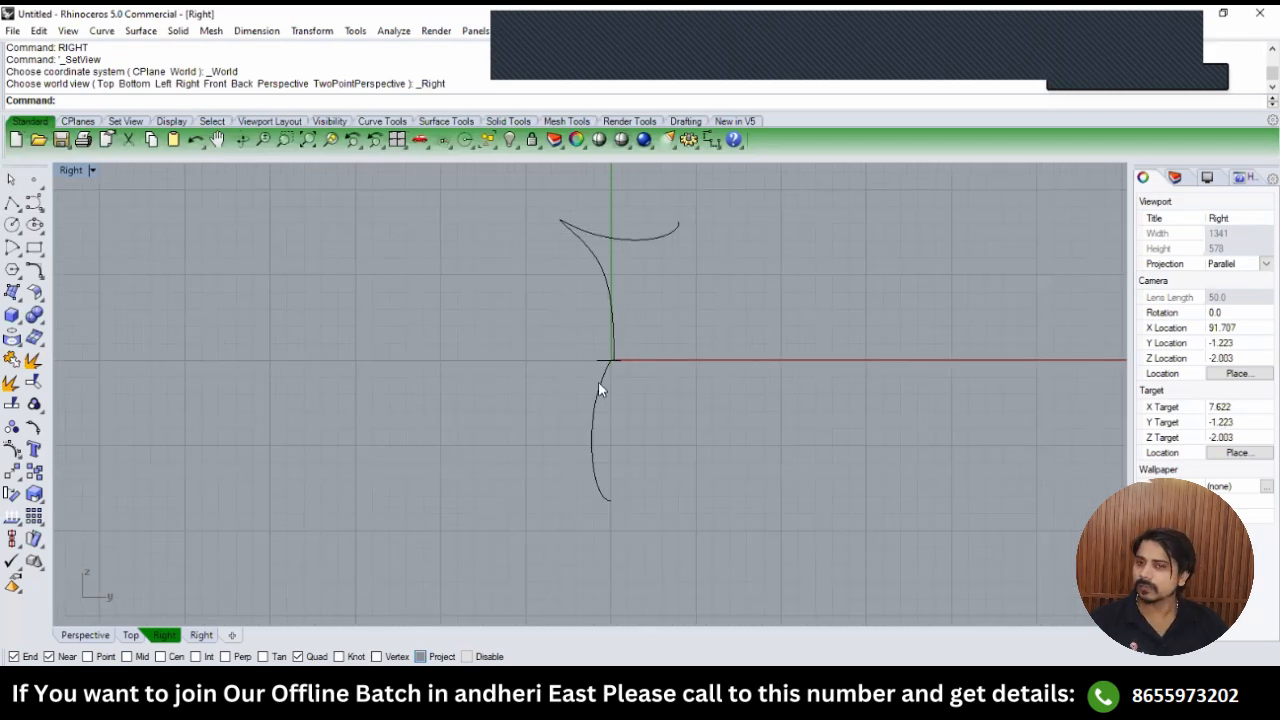
scroll(598, 378, "up", 3)
left_click(628, 335)
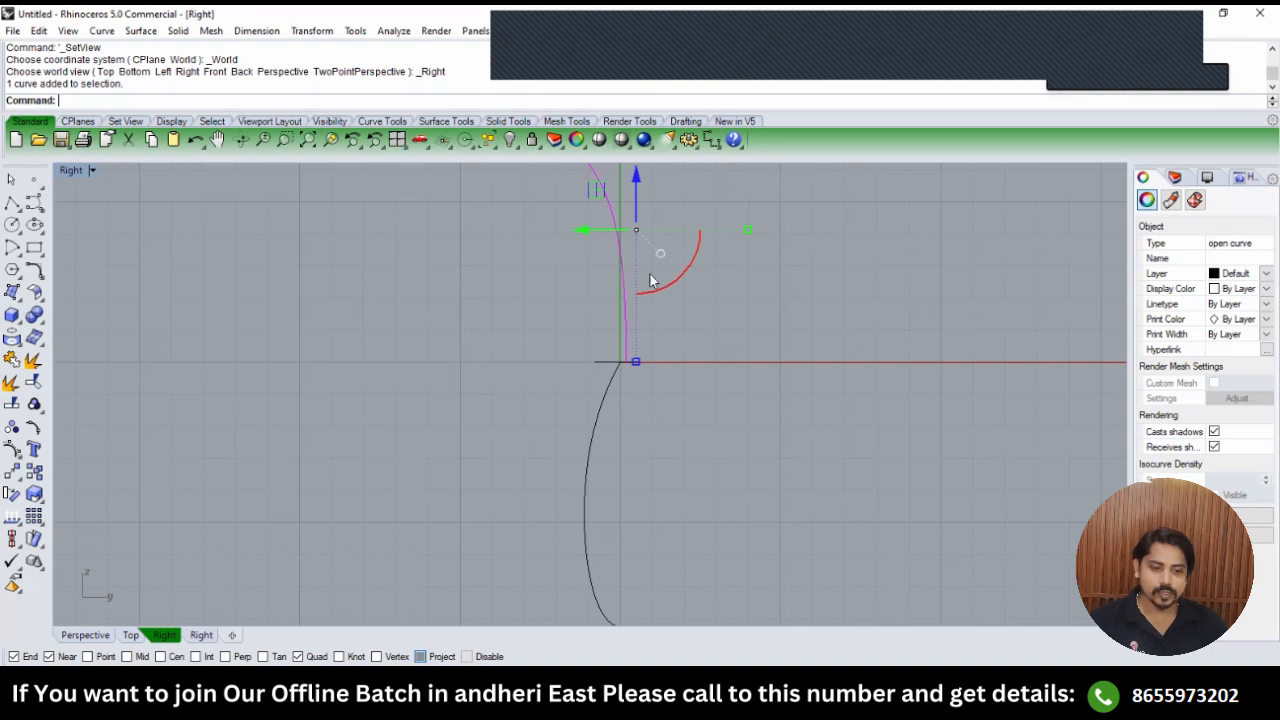
scroll(649, 274, "up", 4)
left_click_drag(654, 276, 549, 315)
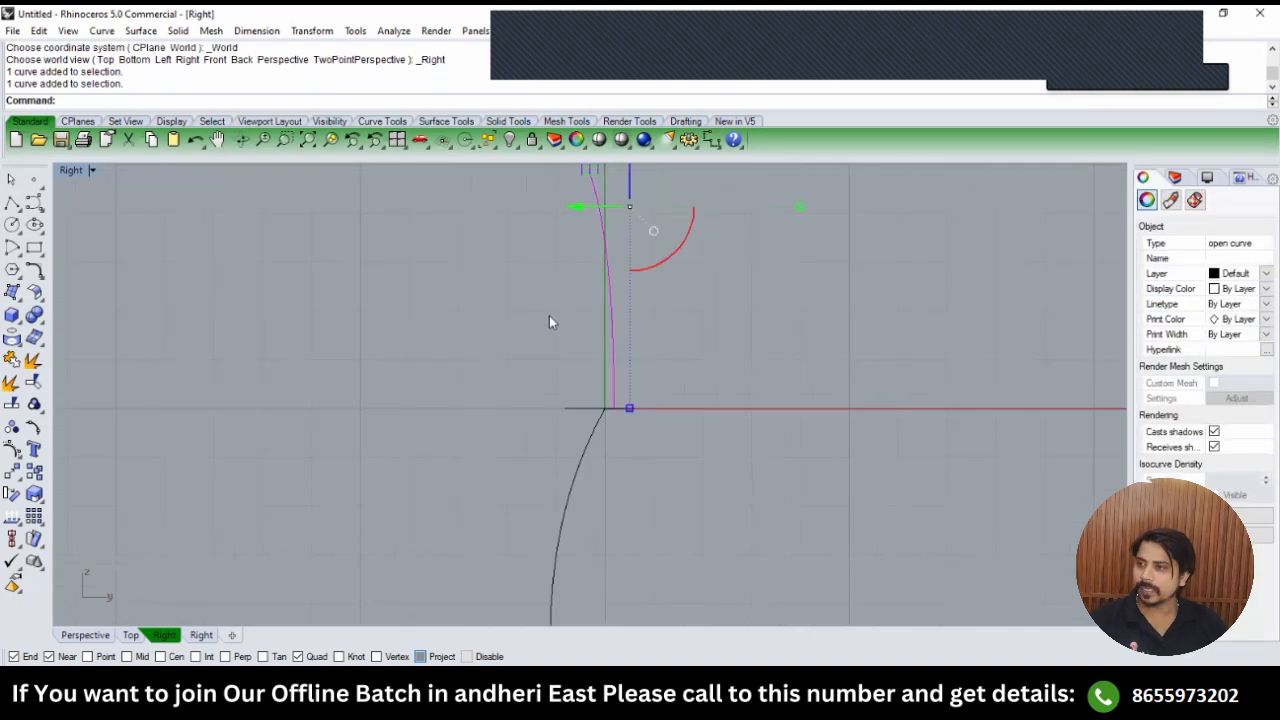
left_click(11, 449)
scroll(600, 380, "down", 5)
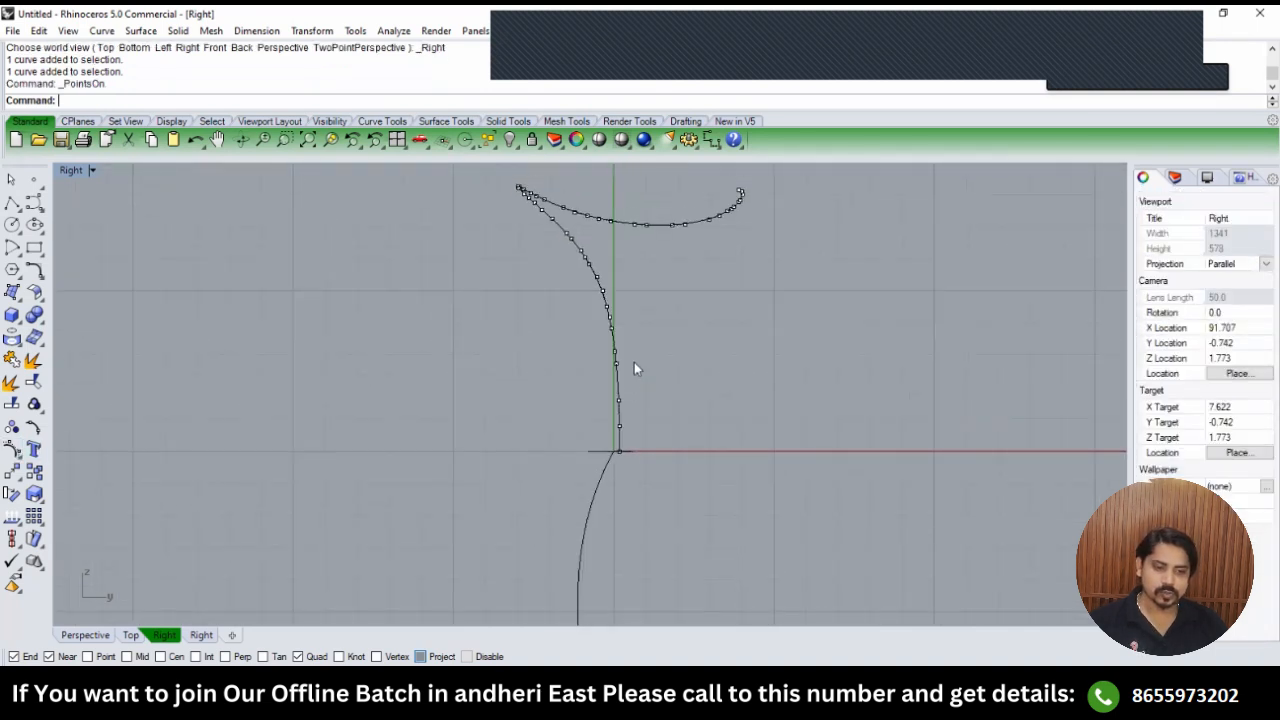
Start rebuilding the upper bent curve and preview it with a point count of 8 and degree 3.
left_click_drag(653, 316, 542, 355)
type("Rebuild")
key("Return")
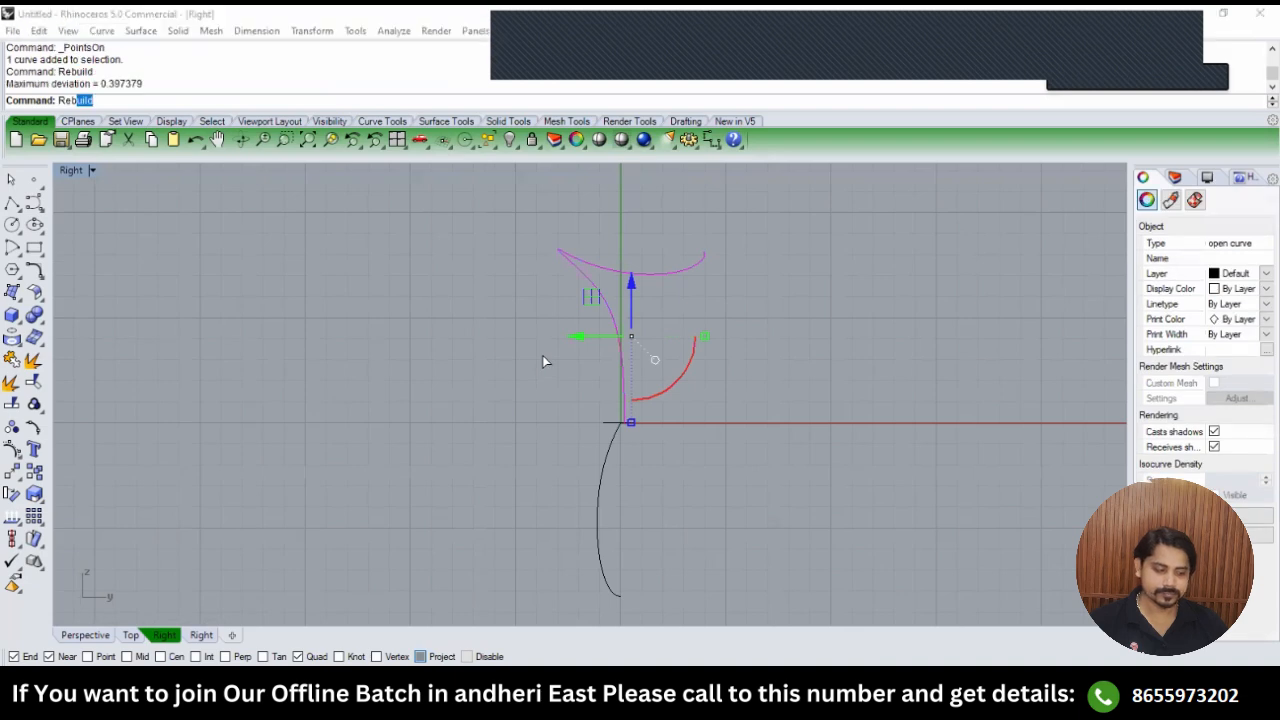
right_click_drag(533, 370, 545, 349)
left_click(201, 298)
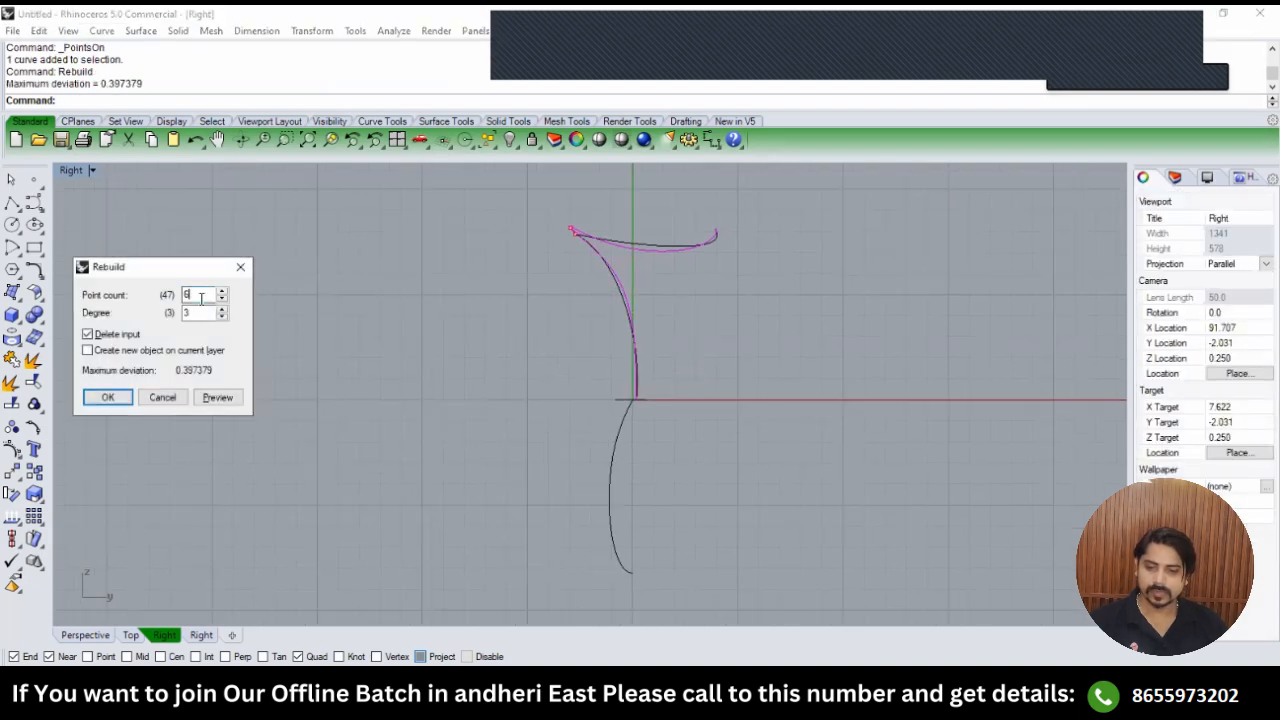
type("8")
left_click(209, 403)
right_click_drag(490, 382, 488, 360)
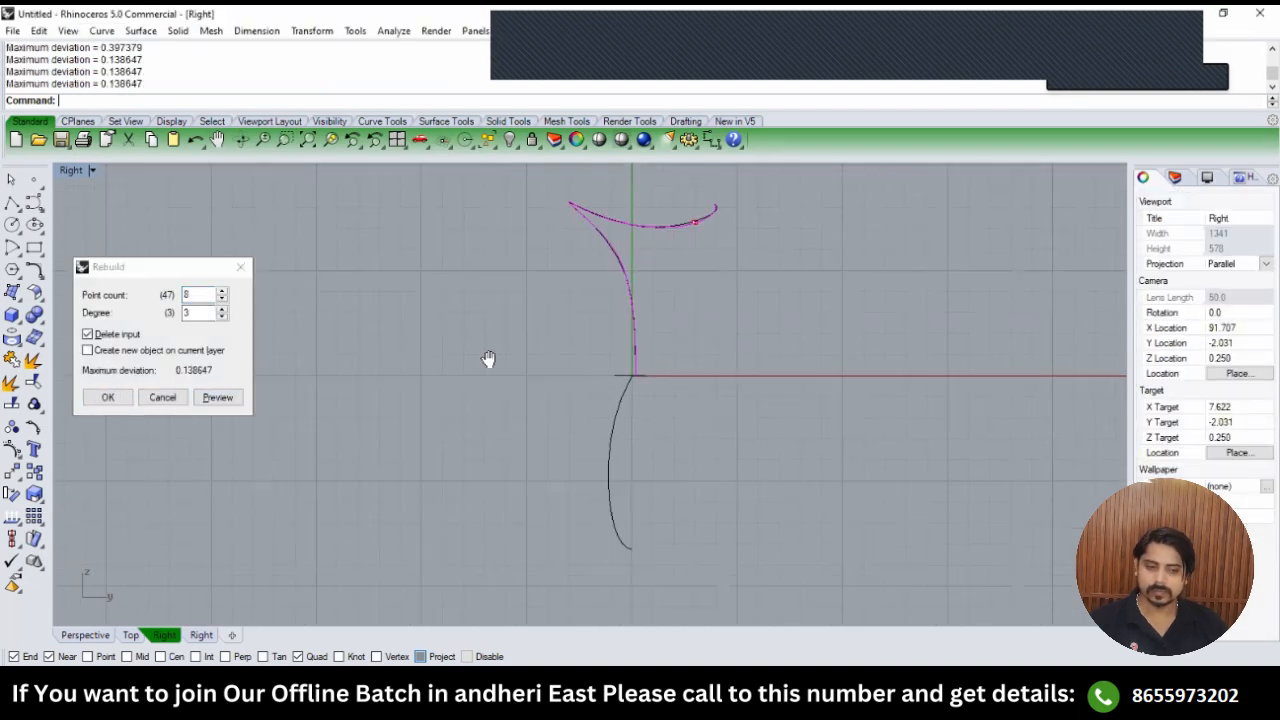
Compare the rebuild preview in the Top view and rebuild the curve with 10 points and degree 3, deleting the input.
type("TOP")
key("Return")
scroll(531, 366, "down", 2)
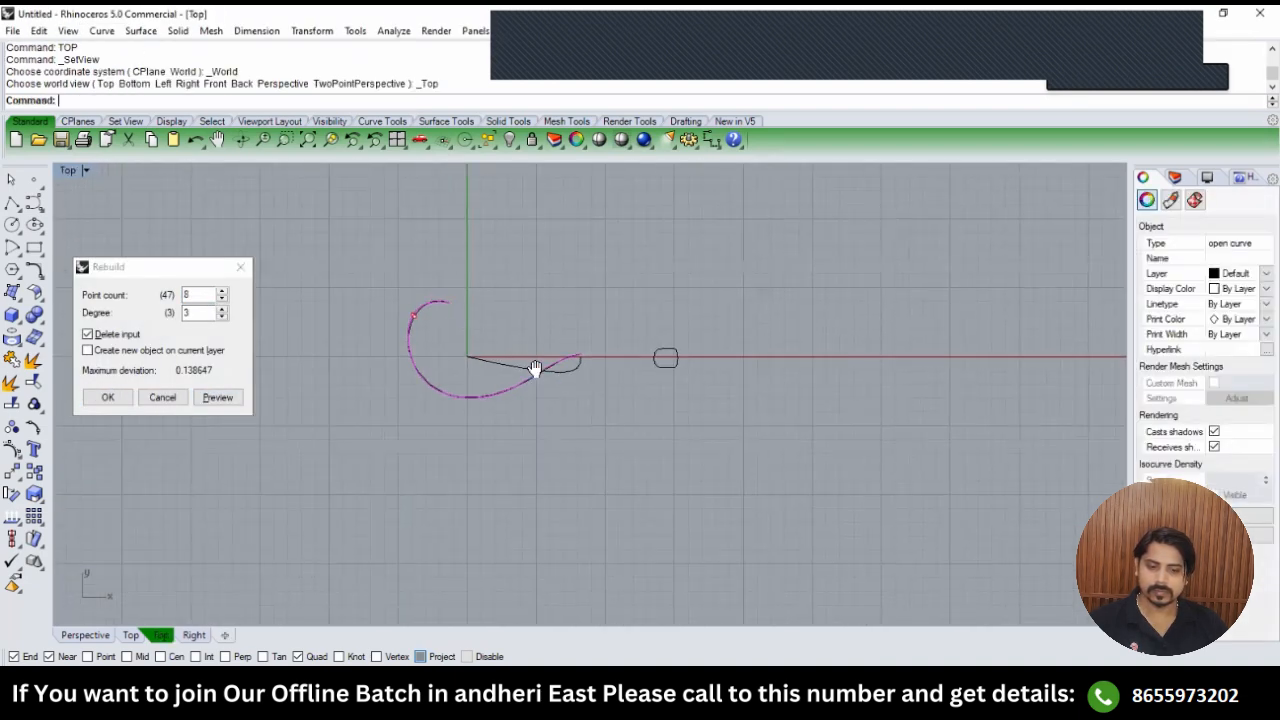
left_click(203, 296)
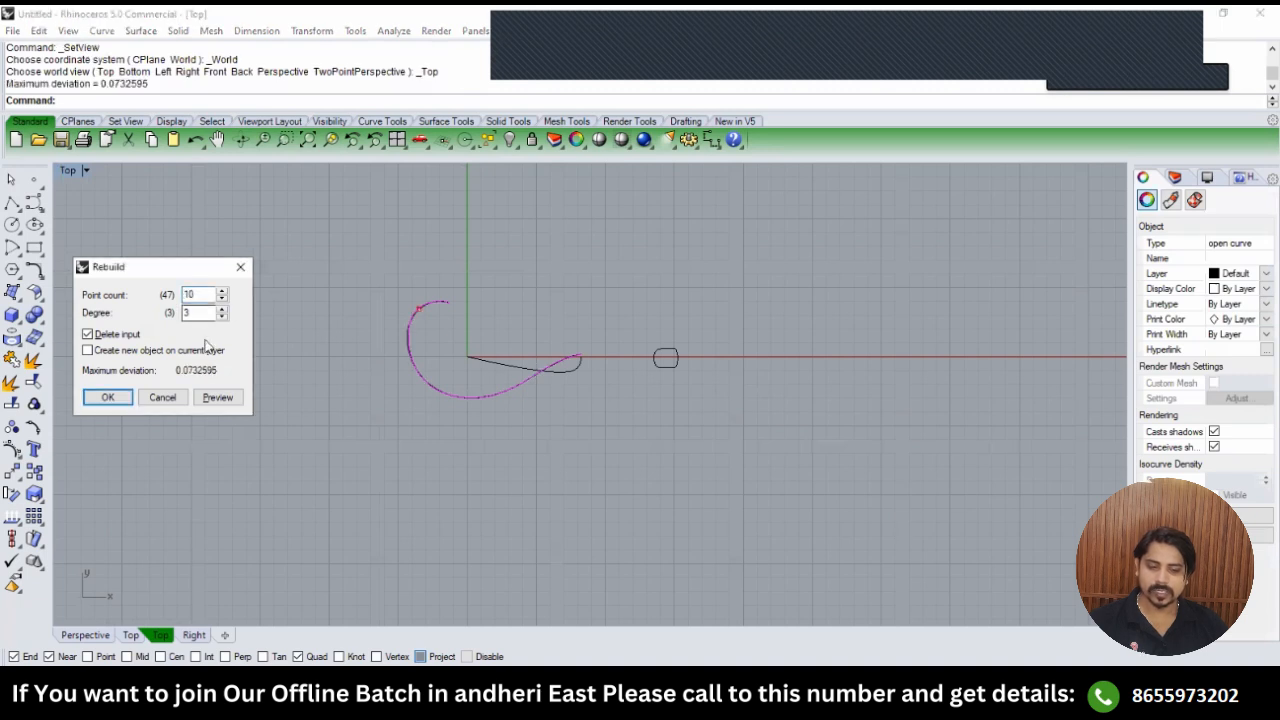
left_click(125, 401)
Show the control points of the rebuilt upper curve in the Right view.
type("RIGHT")
key("Return")
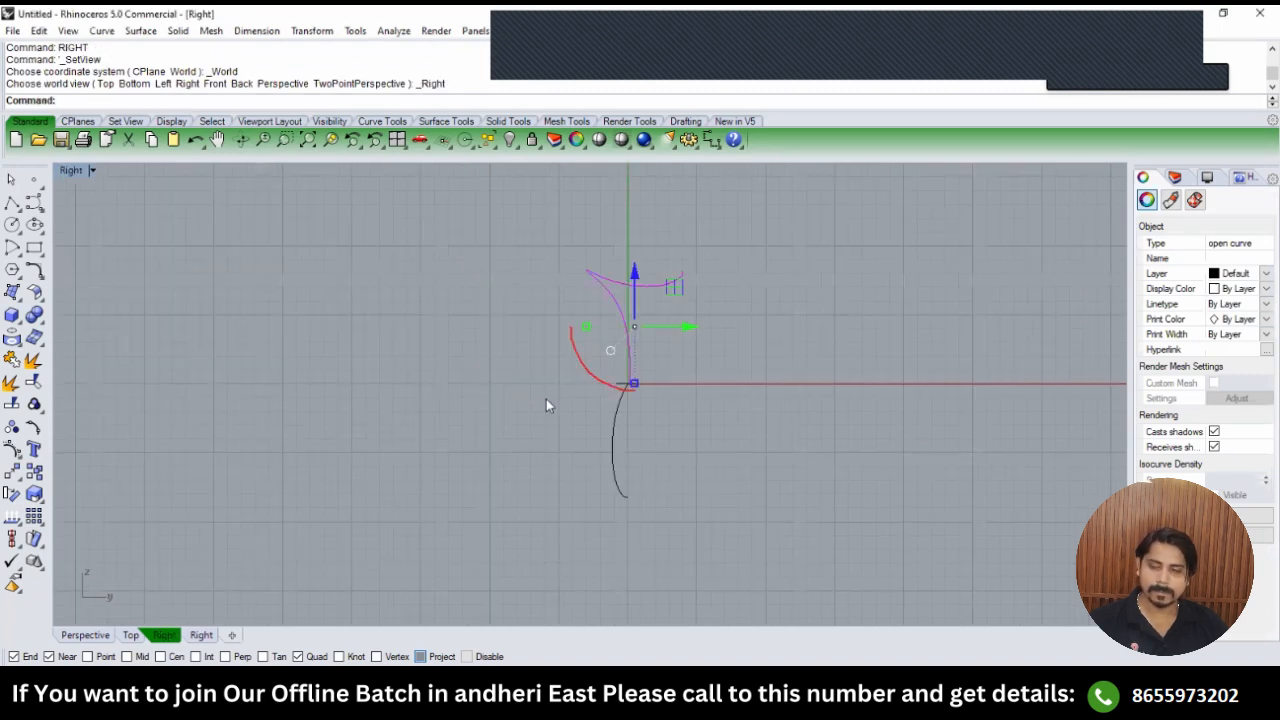
left_click(11, 450)
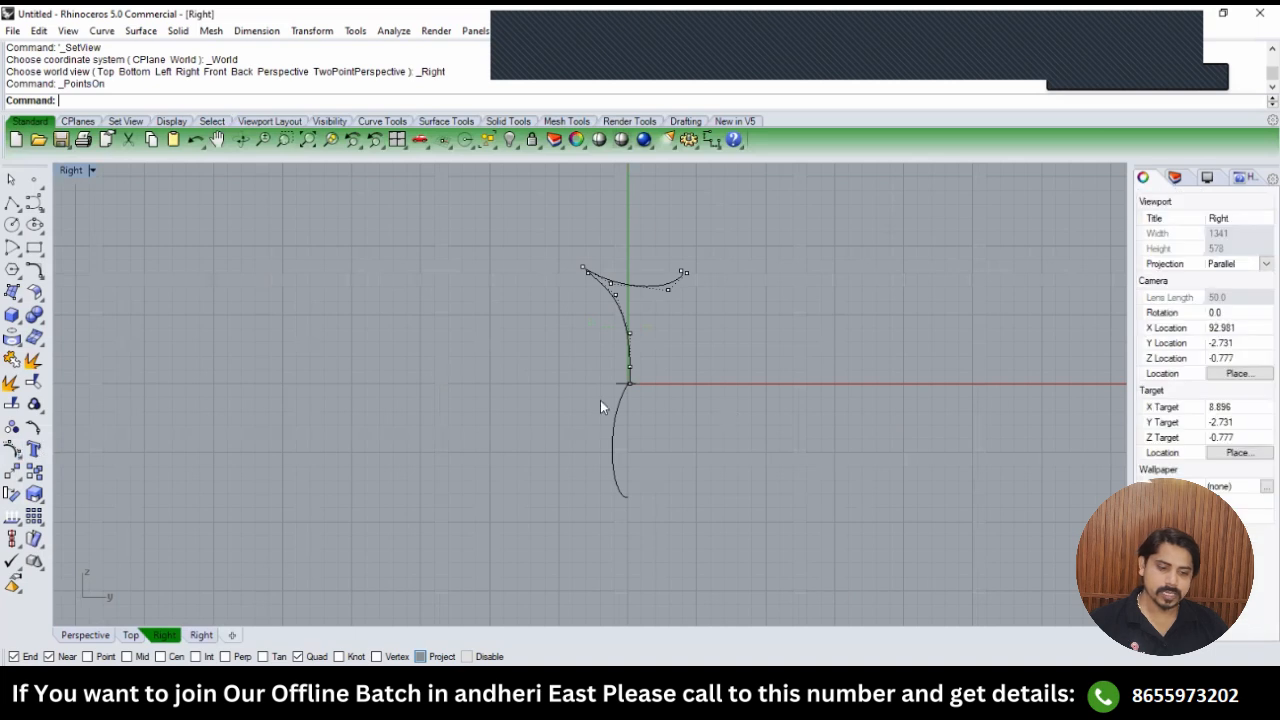
scroll(575, 385, "up", 3)
scroll(541, 355, "up", 2)
Move the upper curve's lowest control point onto the end of the lower arc at the vertical axis.
left_click_drag(543, 351, 612, 383)
scroll(594, 378, "up", 8)
left_click(570, 420)
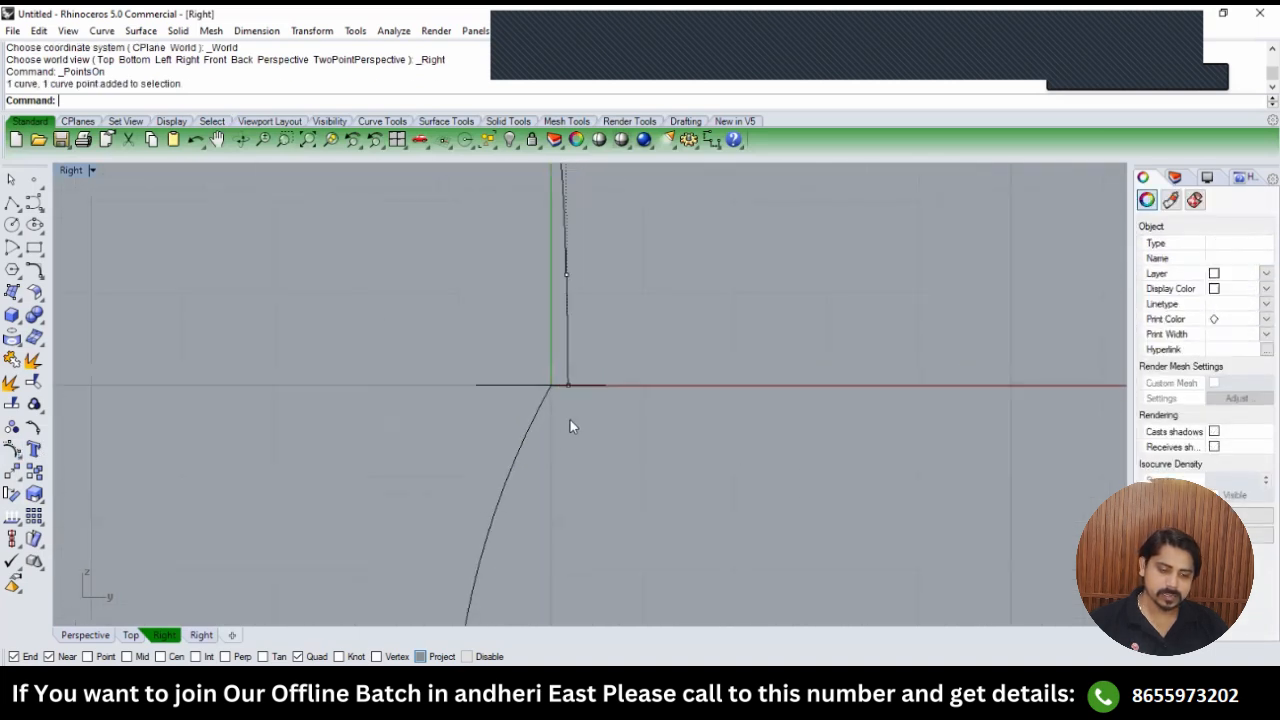
left_click_drag(562, 427, 595, 357)
scroll(595, 363, "up", 2)
type("M")
key("Return")
left_click(560, 391)
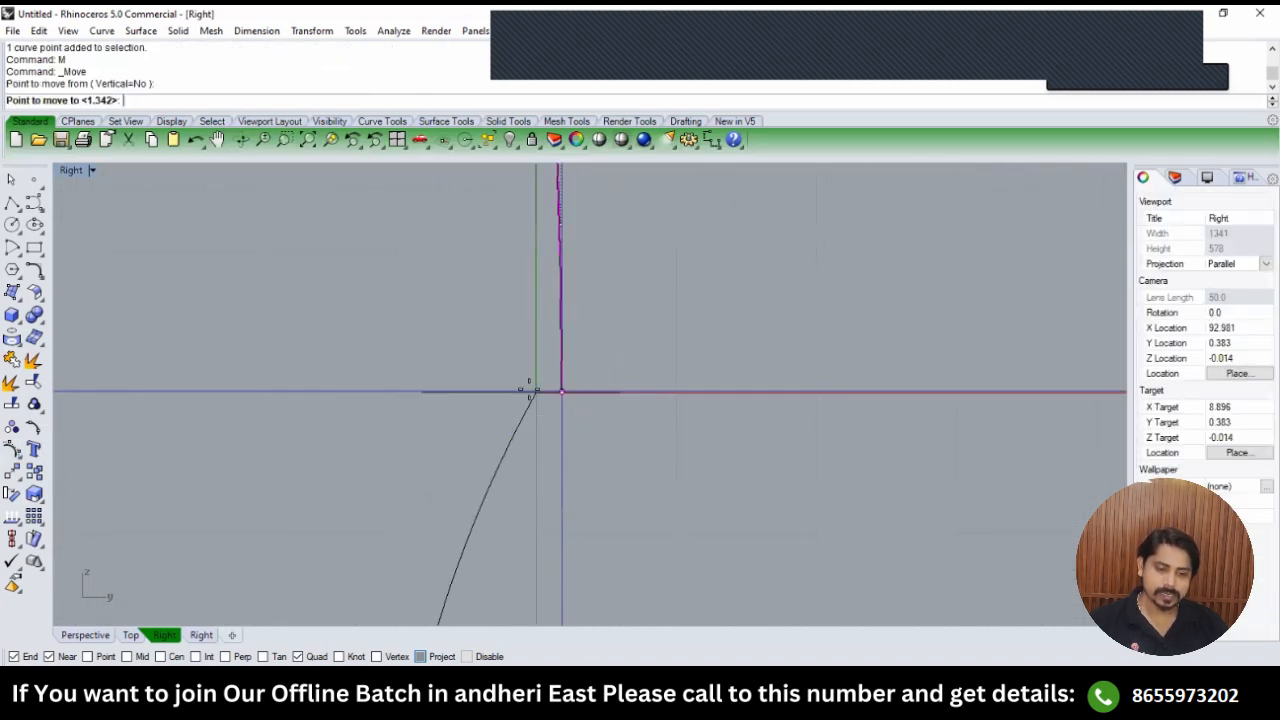
left_click(533, 393)
scroll(600, 360, "down", 3)
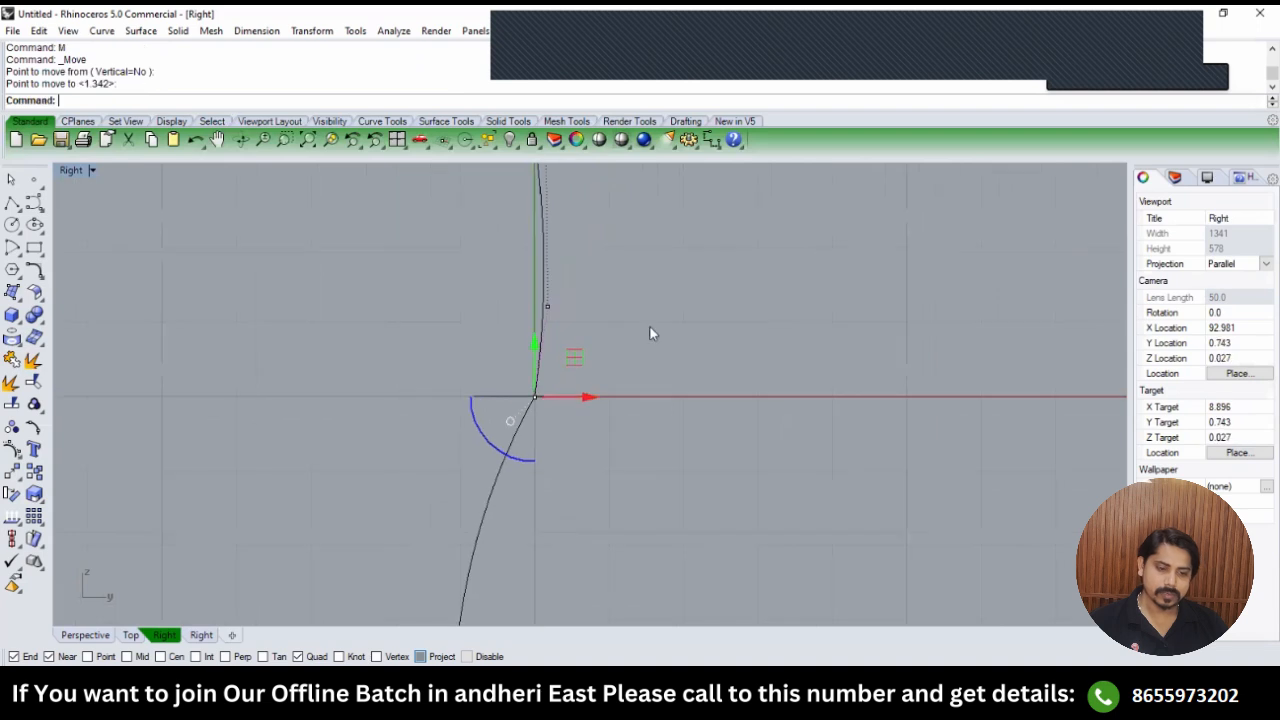
scroll(499, 282, "down", 2)
scroll(504, 360, "down", 1)
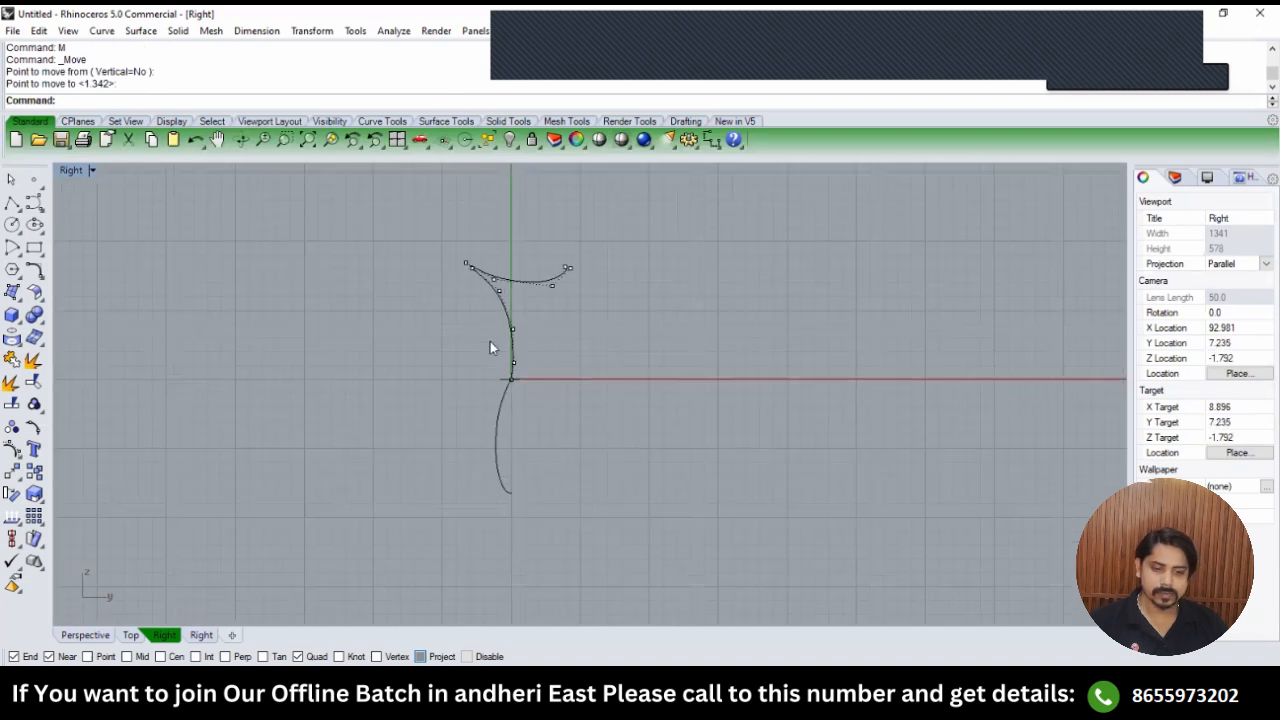
Shift the control points just above the junction outward in Y so the upper curve flows into the lower arc.
left_click_drag(491, 338, 570, 368)
scroll(557, 368, "up", 3)
left_click_drag(581, 240, 571, 268)
left_click(683, 323)
scroll(640, 350, "down", 3)
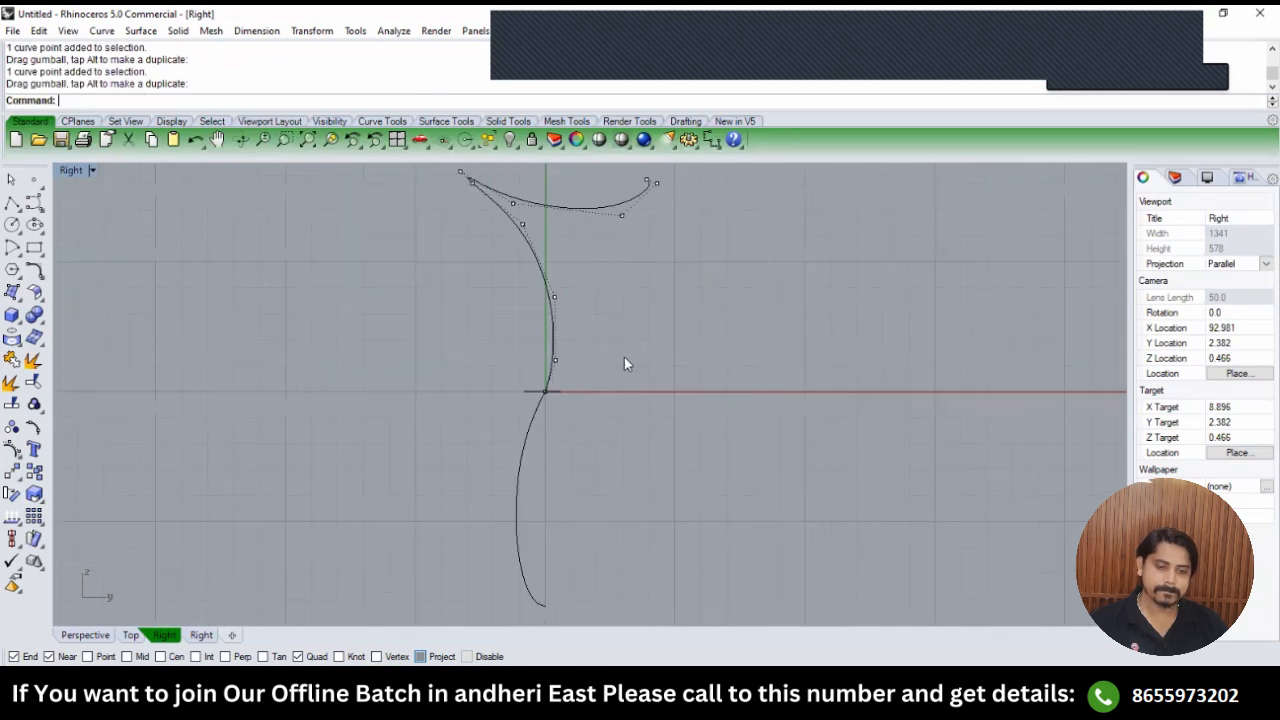
Nudge the control point nearest the junction slightly back toward the vertical axis and turn the control points off.
key("Escape")
scroll(568, 382, "up", 8)
left_click_drag(637, 341, 547, 371)
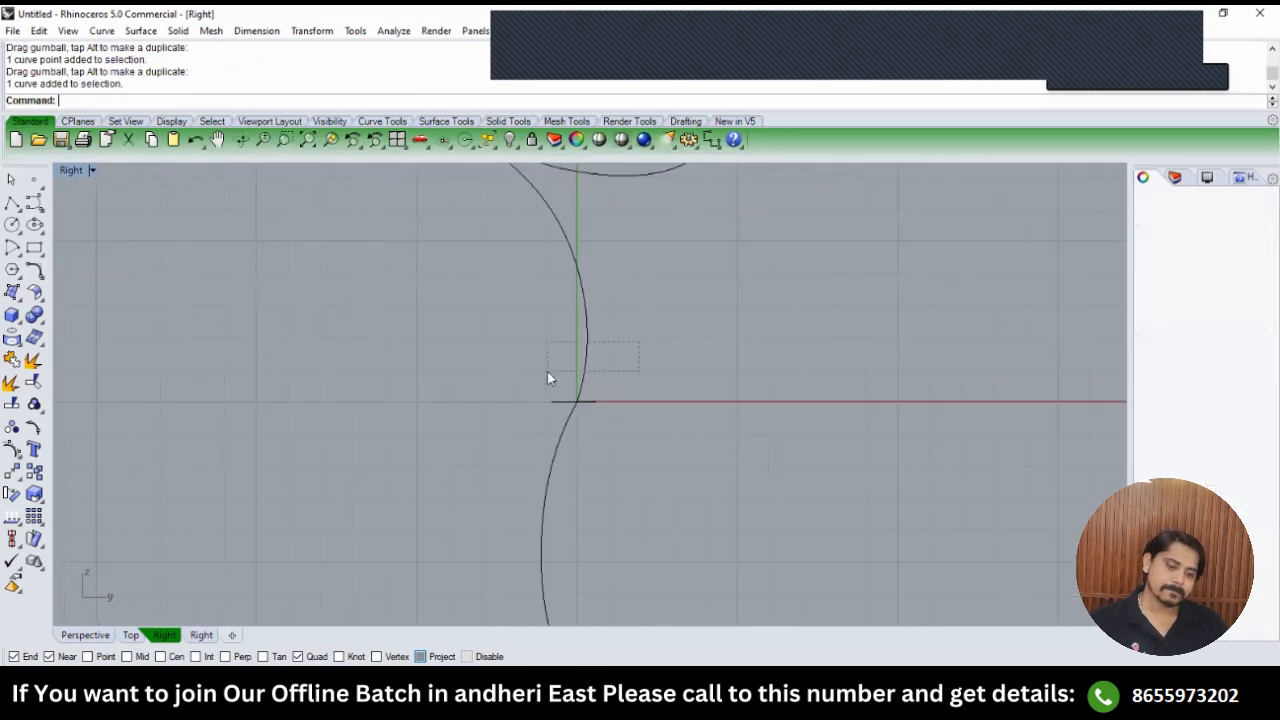
type("Pn")
key("Return")
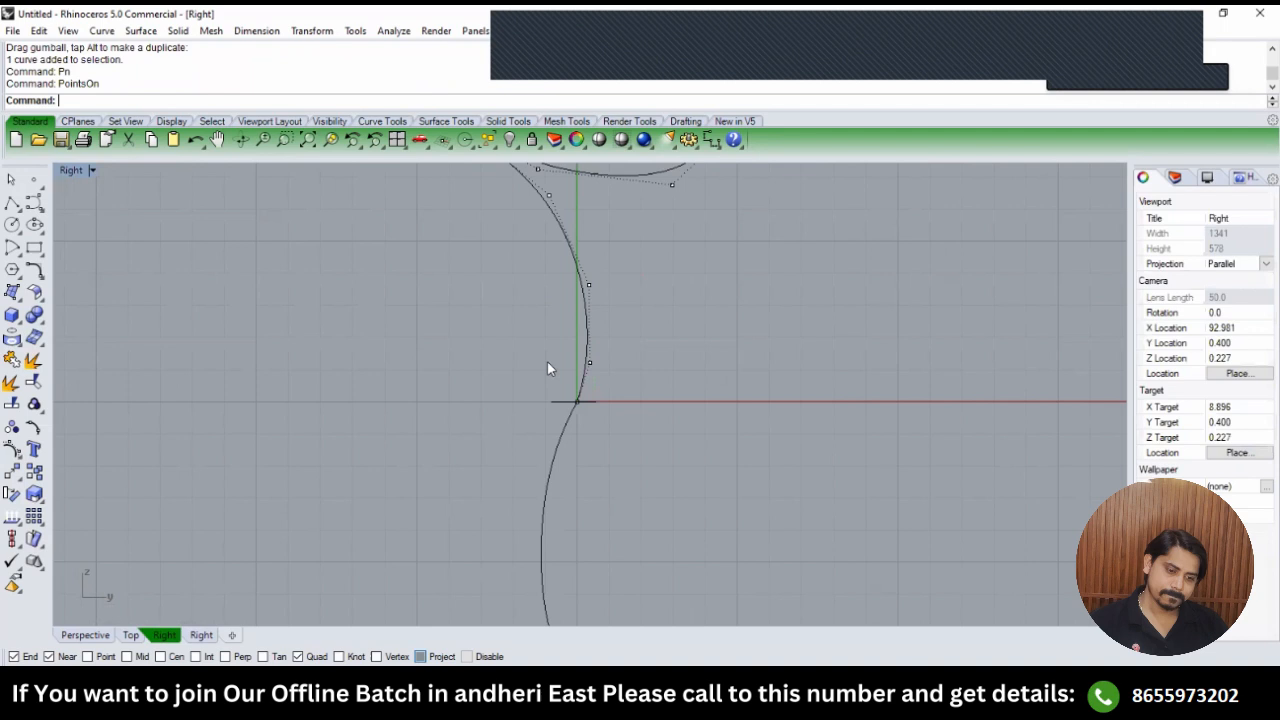
left_click(600, 370)
scroll(605, 368, "up", 3)
left_click_drag(640, 362, 637, 363)
key("Escape")
key("Escape")
scroll(599, 368, "down", 4)
scroll(600, 380, "down", 2)
scroll(603, 370, "up", 3)
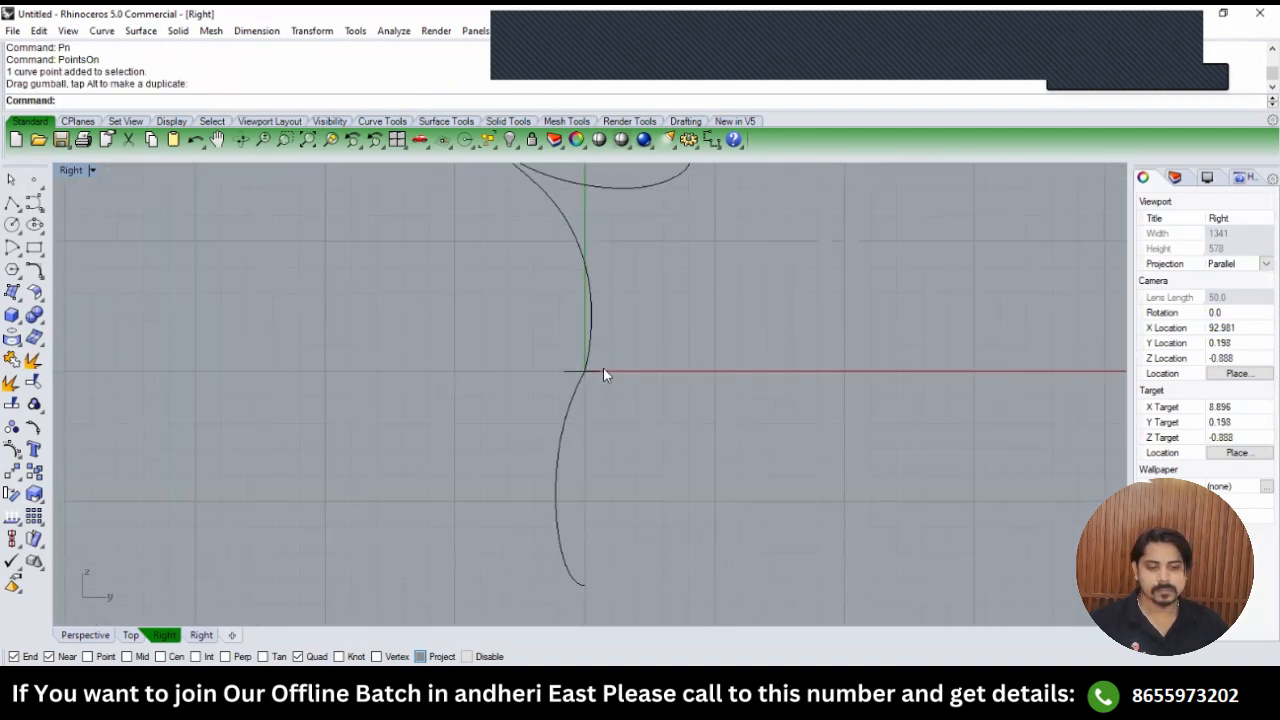
Show the upper curve's control points again and nudge the two points above the junction slightly outward together.
left_click(572, 355)
type("Pn")
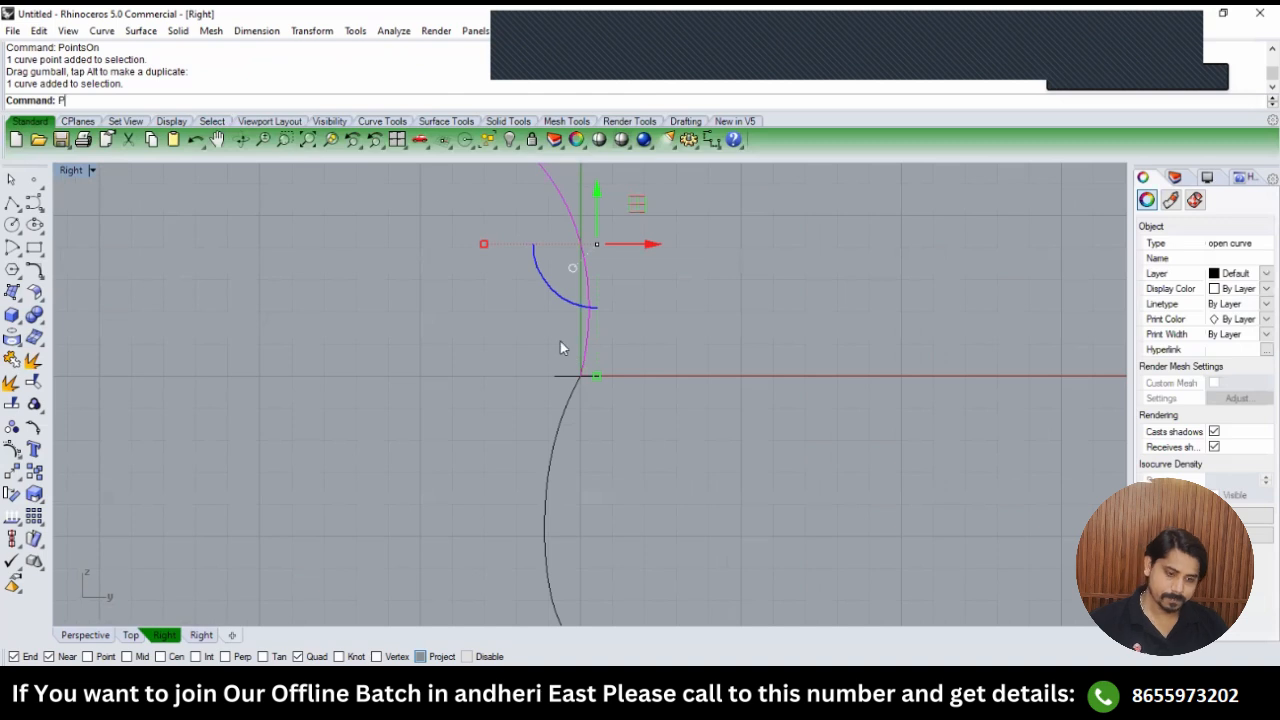
key("Return")
right_click_drag(571, 357, 562, 392)
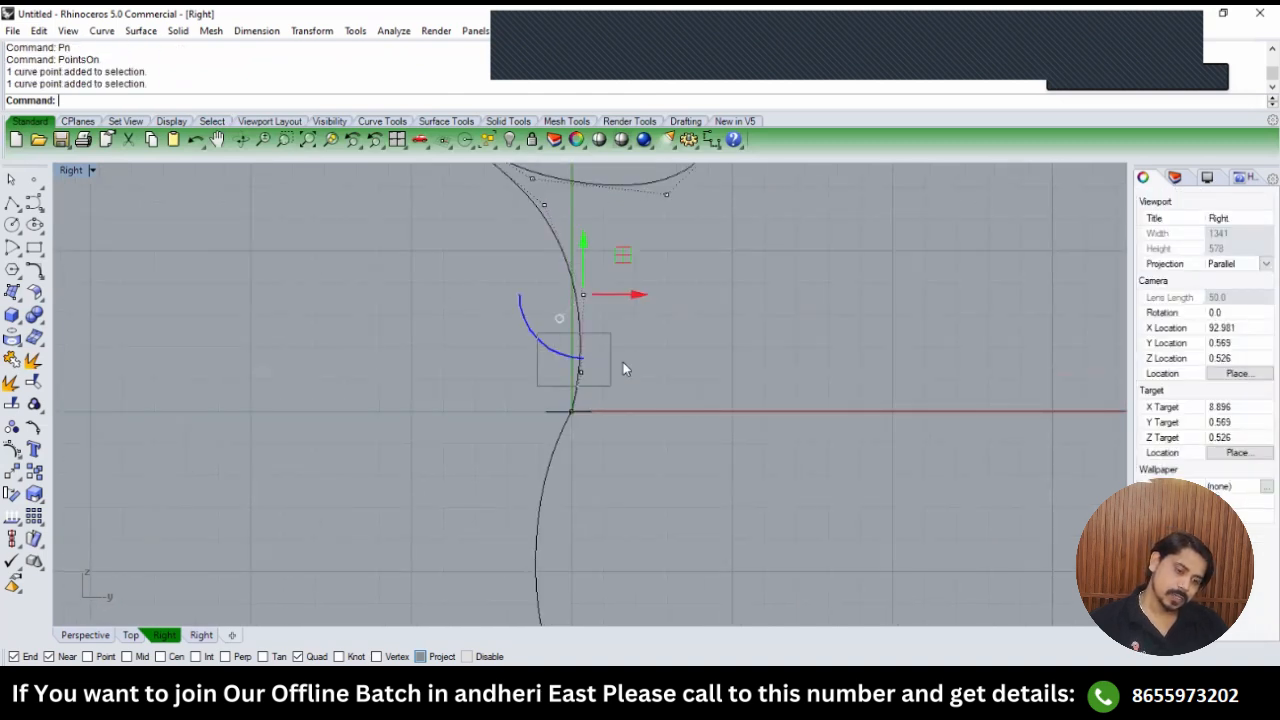
left_click_drag(630, 338, 636, 338)
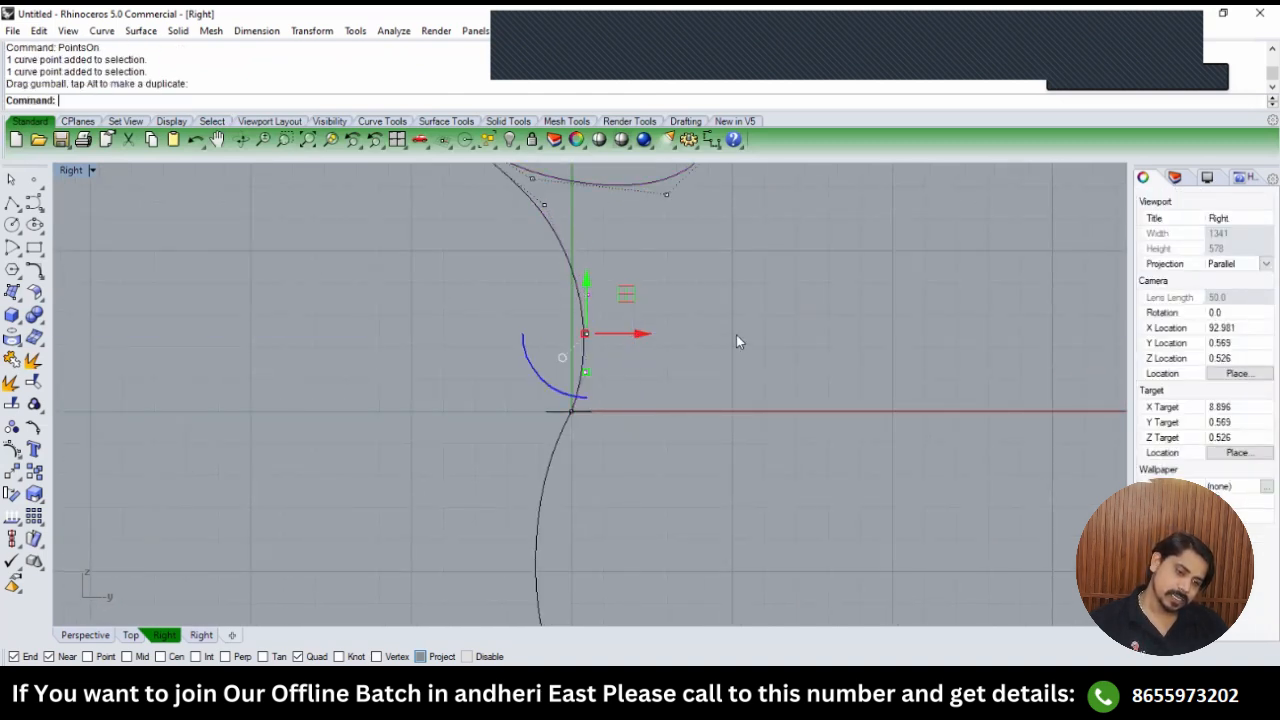
scroll(637, 352, "down", 4)
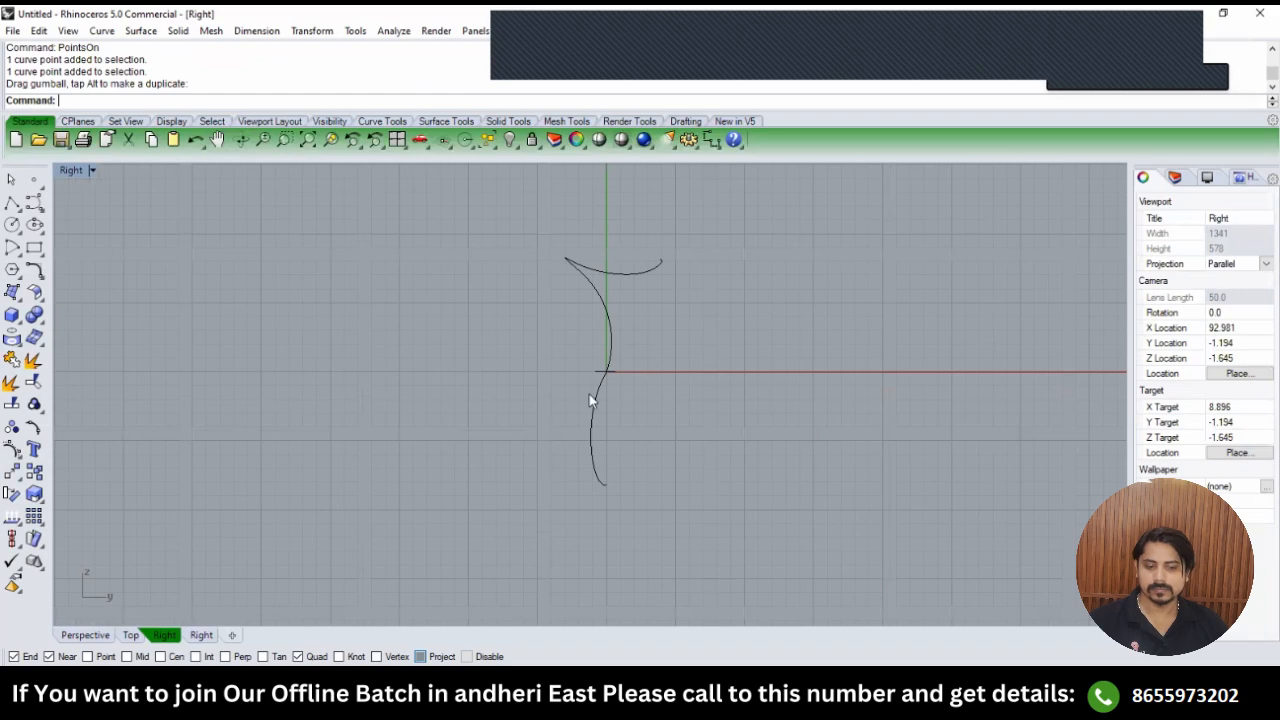
scroll(578, 460, "down", 2)
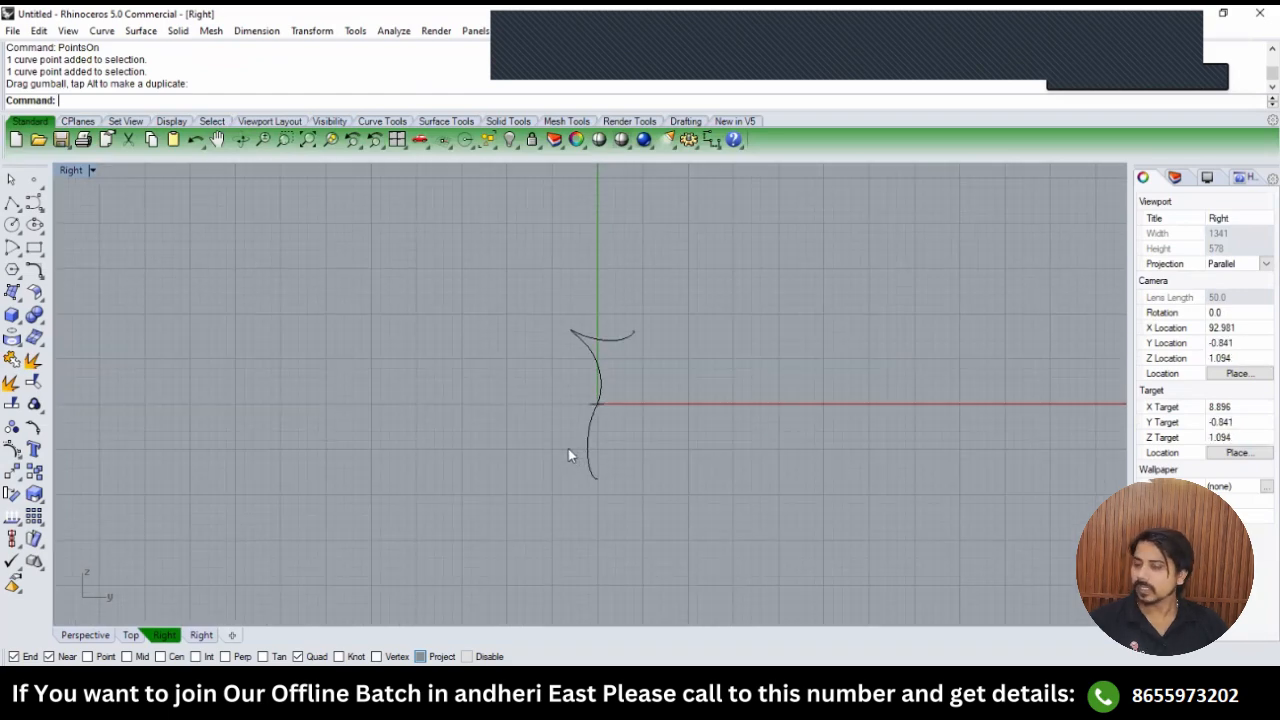
In the Perspective view, unhide the hidden curve at the upper loop while keeping the reference image and circles hidden.
type("top")
key("Return")
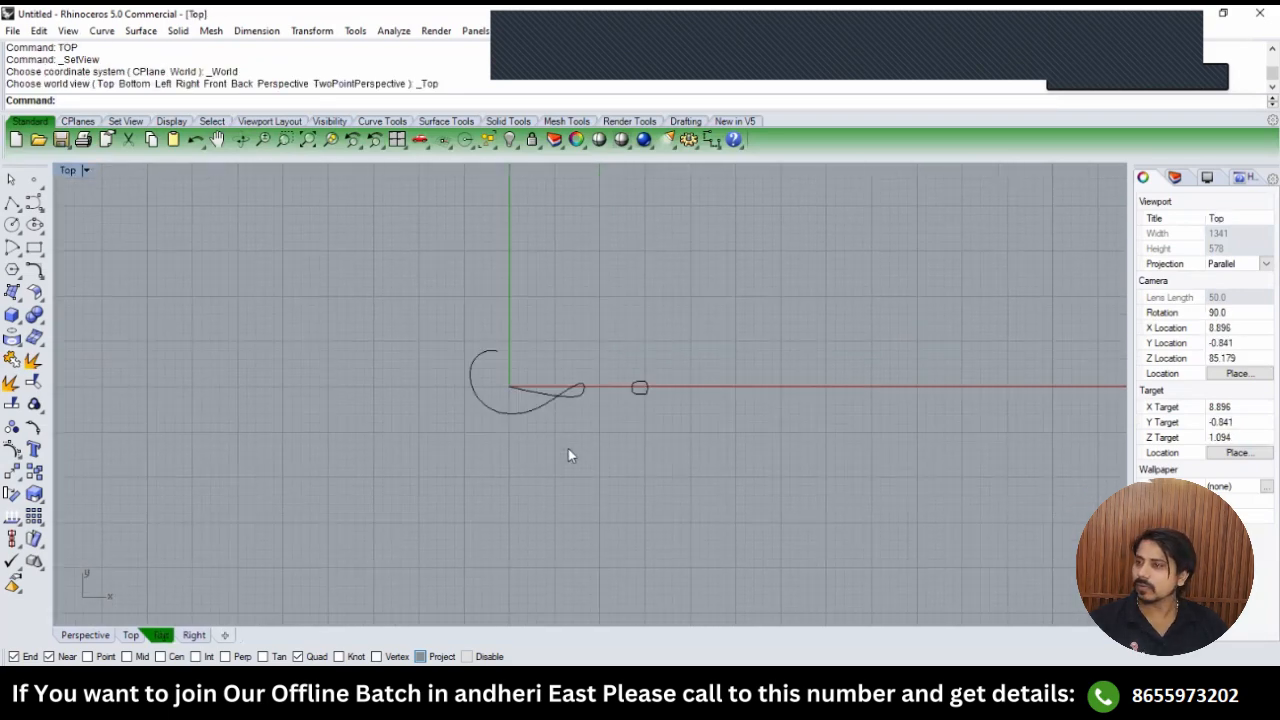
type("perspective")
key("Return")
right_click_drag(582, 416, 533, 476)
type("S")
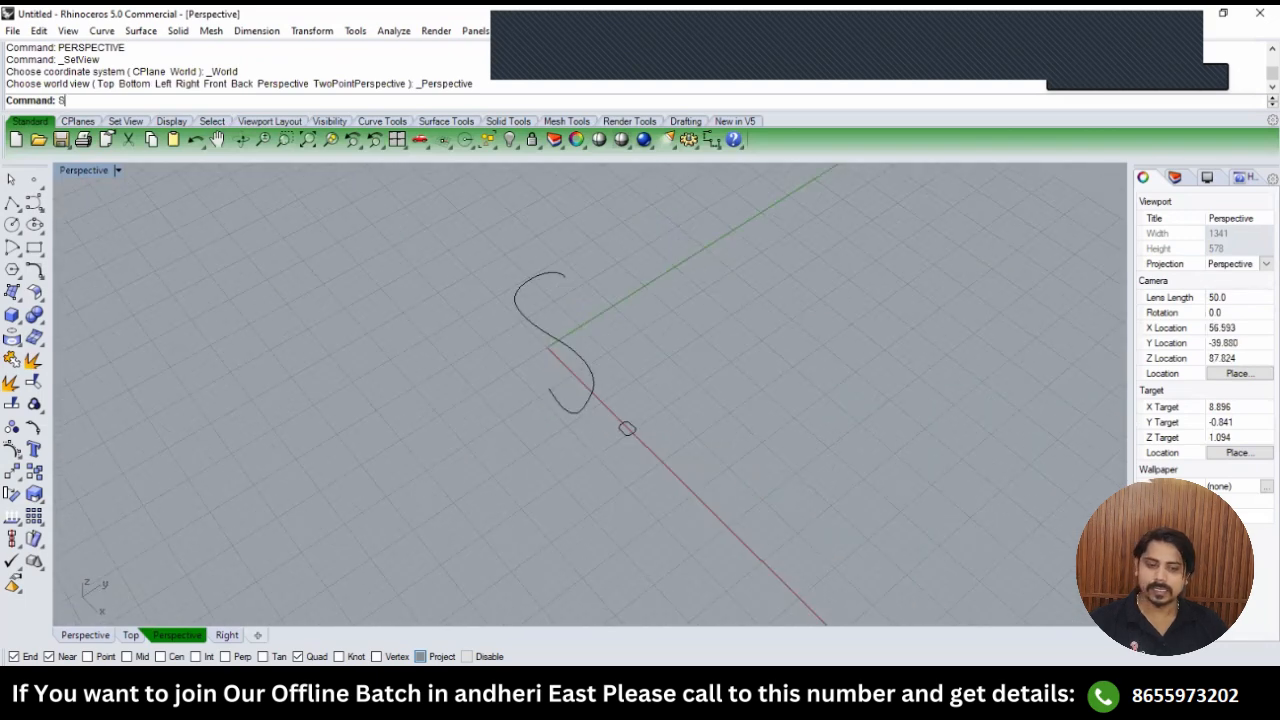
type("S")
key("Return")
left_click(533, 309)
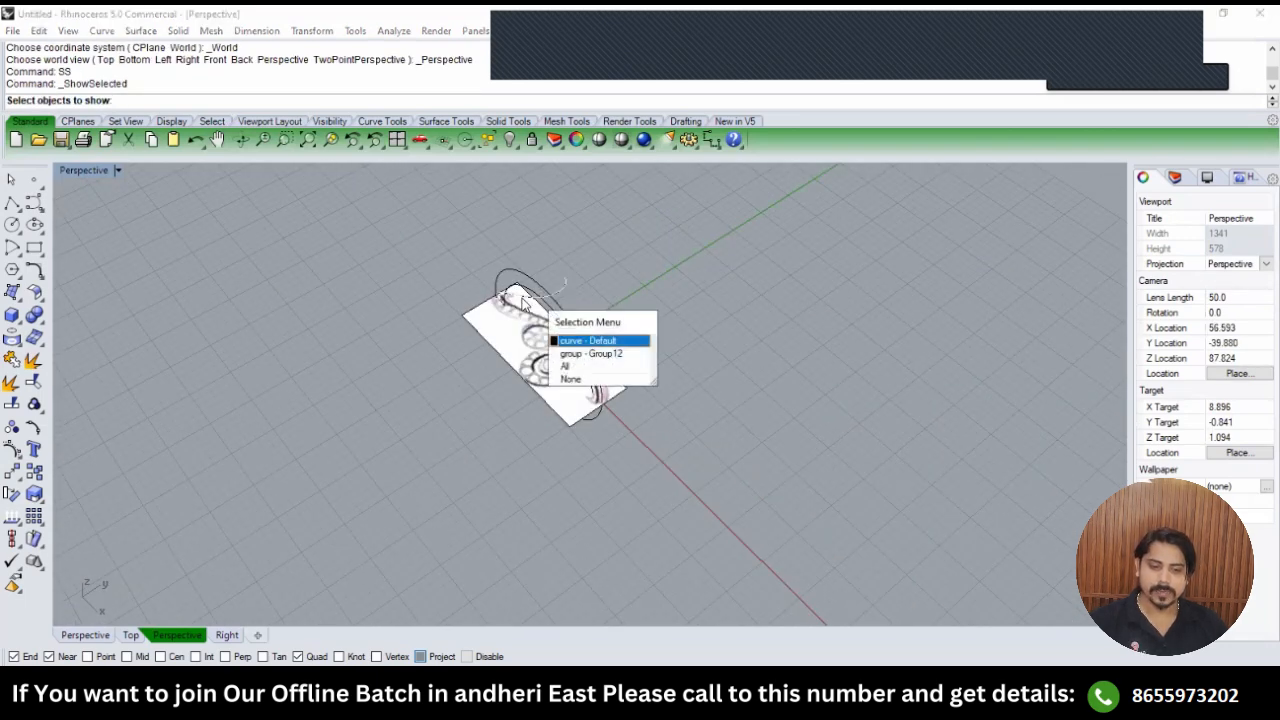
left_click(597, 340)
key("Return")
Unhide the inner lower arc on the negative X side so it completes the set of rail curves.
right_click_drag(474, 383, 446, 448)
key("Return")
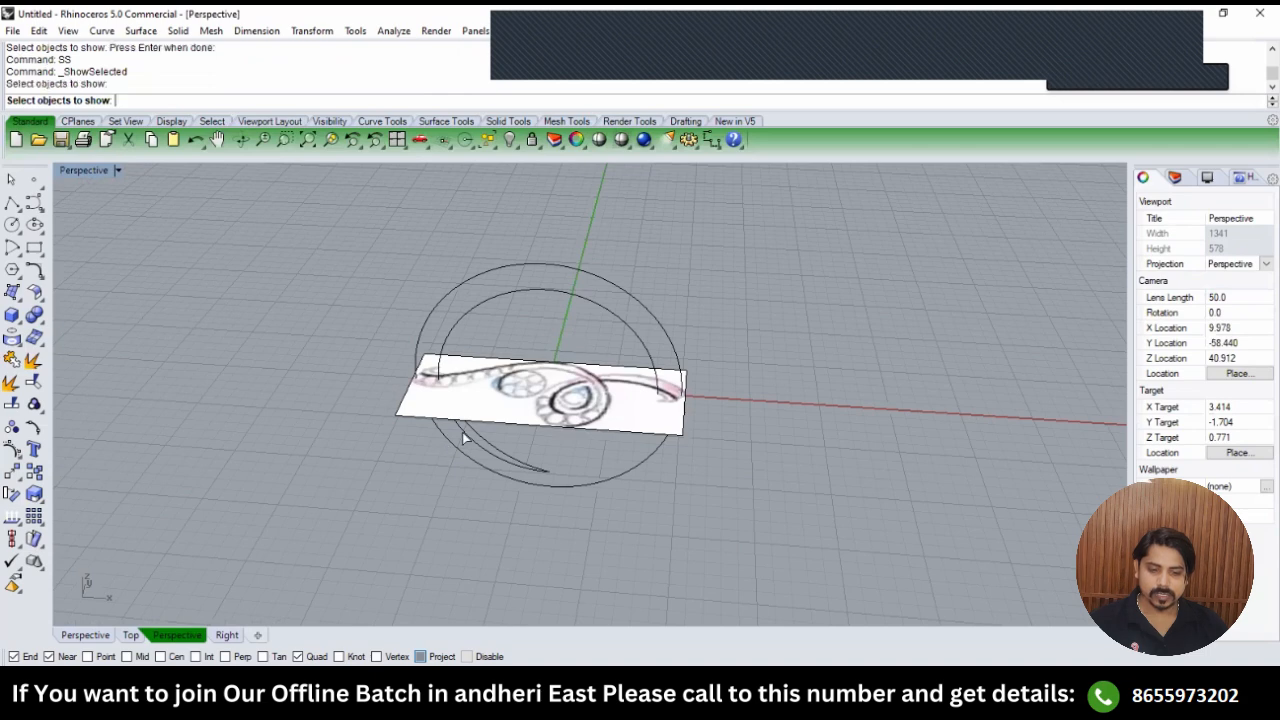
left_click(478, 430)
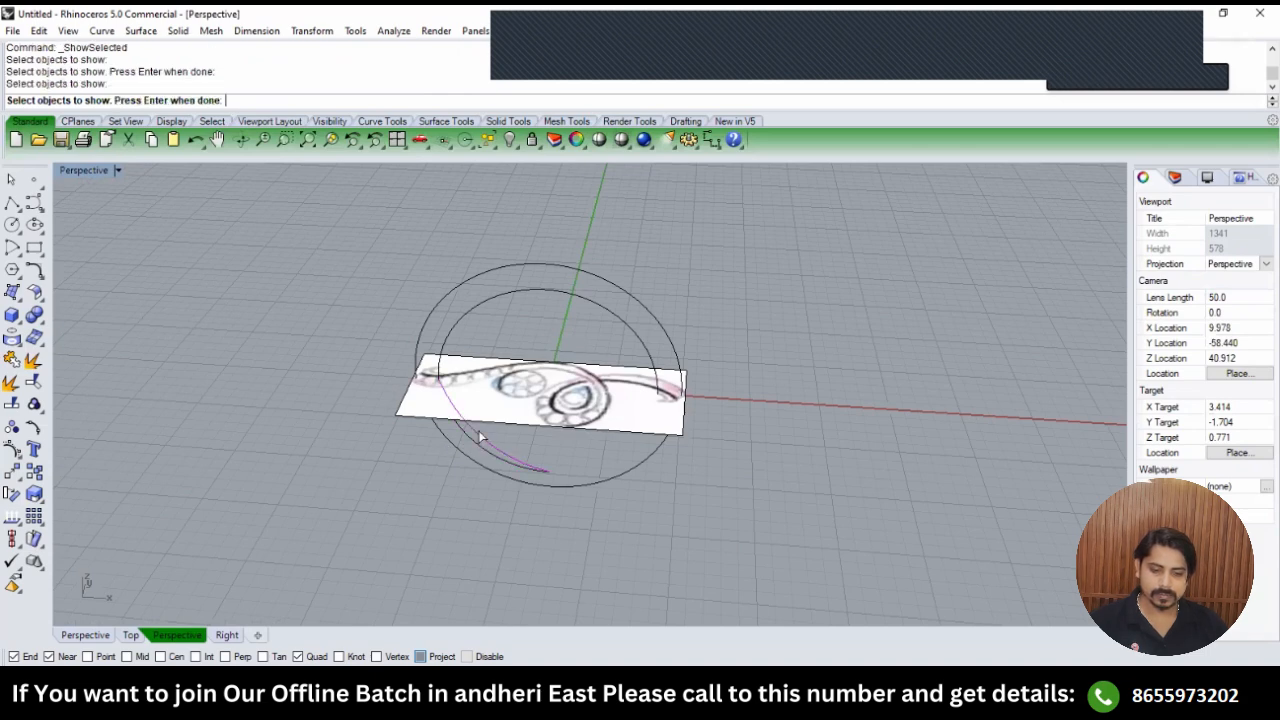
key("Return")
right_click_drag(478, 430, 652, 370)
In the Top view, rotate the four rail curves 180 degrees about the origin.
type("TOP")
key("Return")
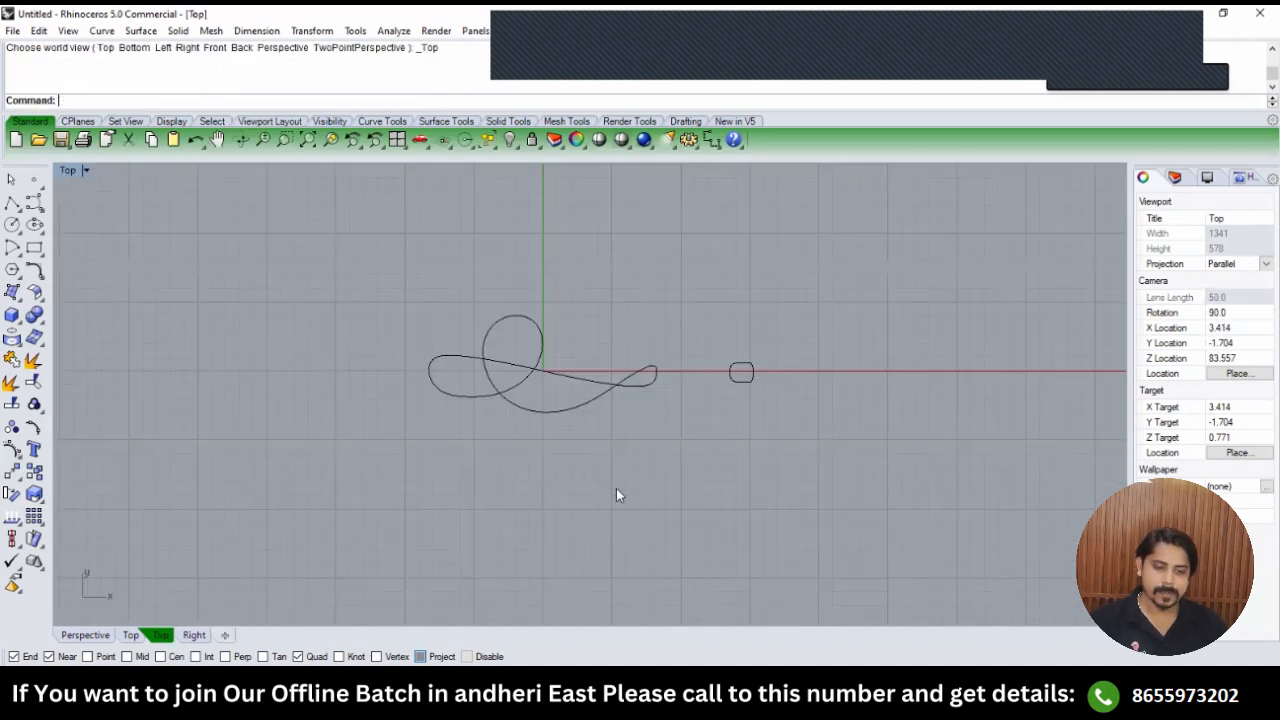
left_click_drag(616, 488, 604, 351)
type("ro")
key("Return")
type("0")
key("Return")
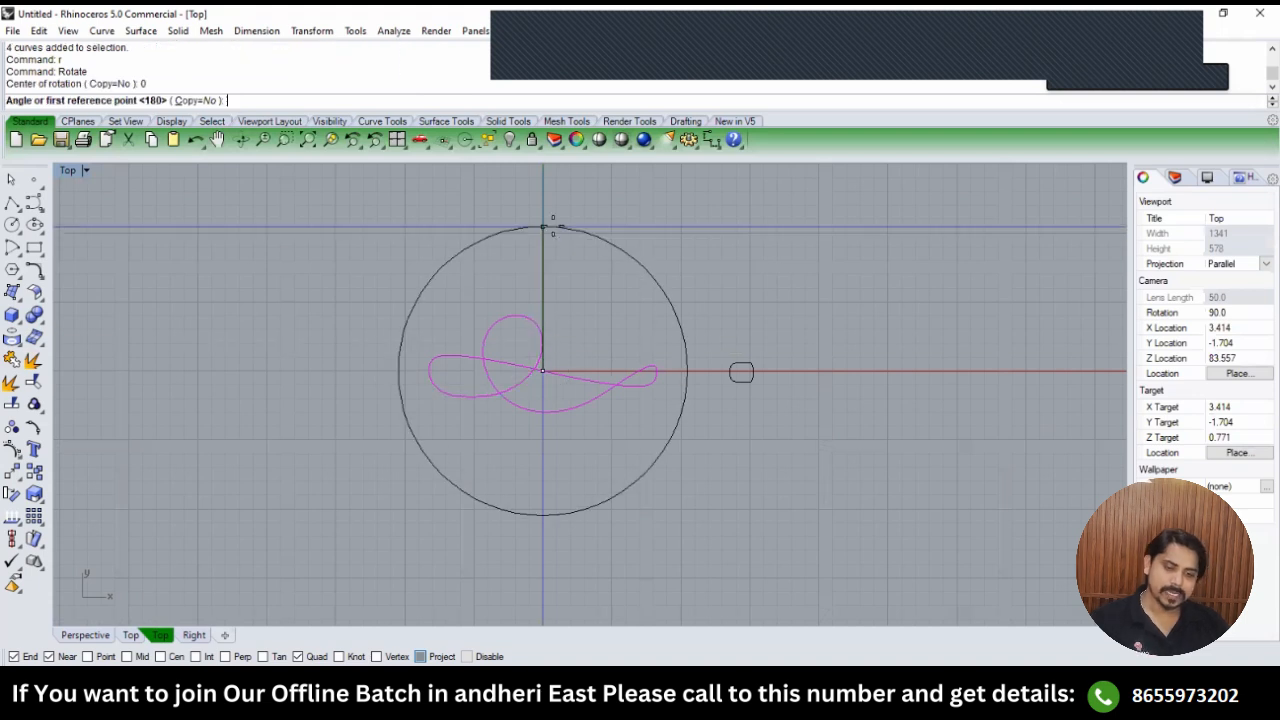
left_click(543, 227)
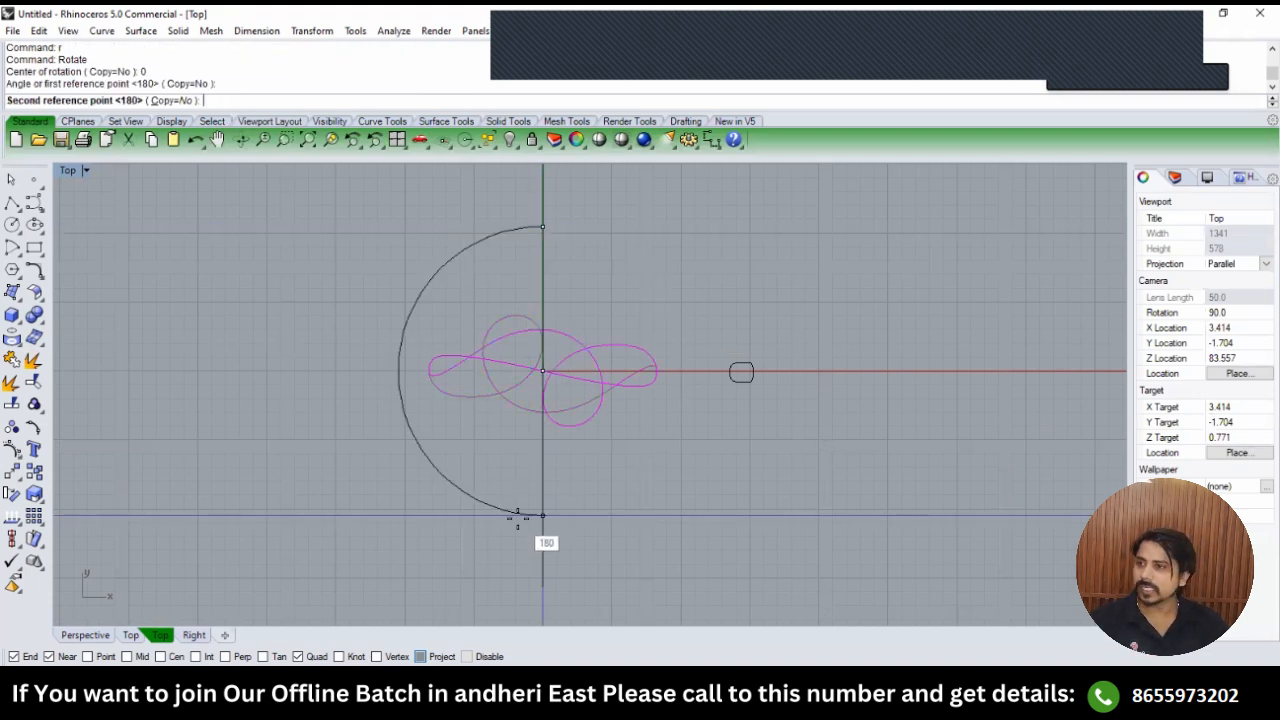
left_click(517, 516)
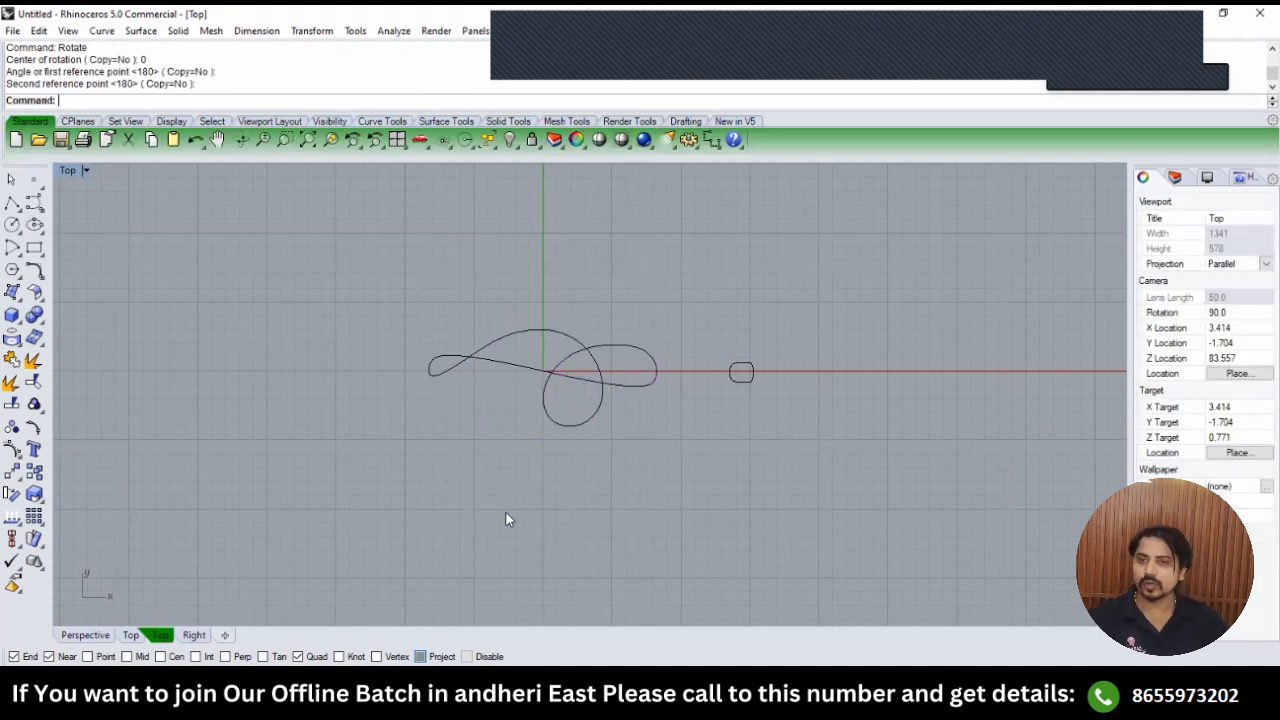
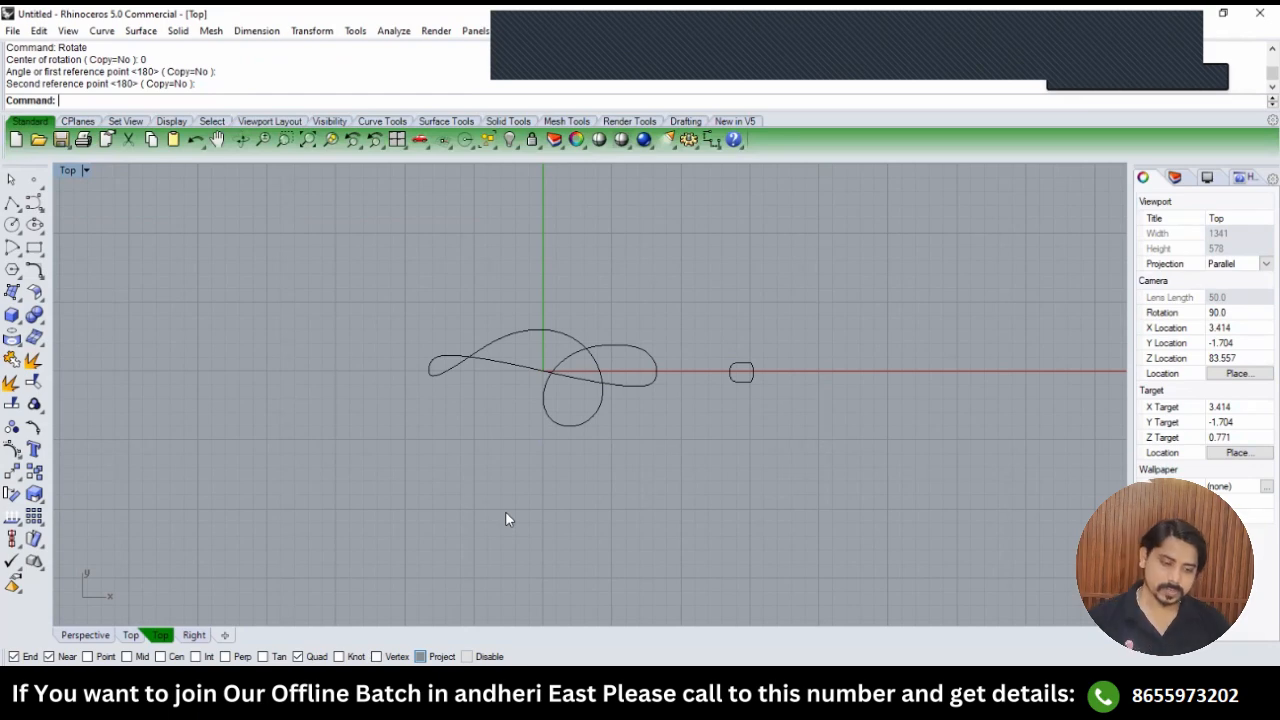
Set the viewport to shaded display and check the rotated rail curves in the Perspective and Front views.
type("SV")
key("Return")
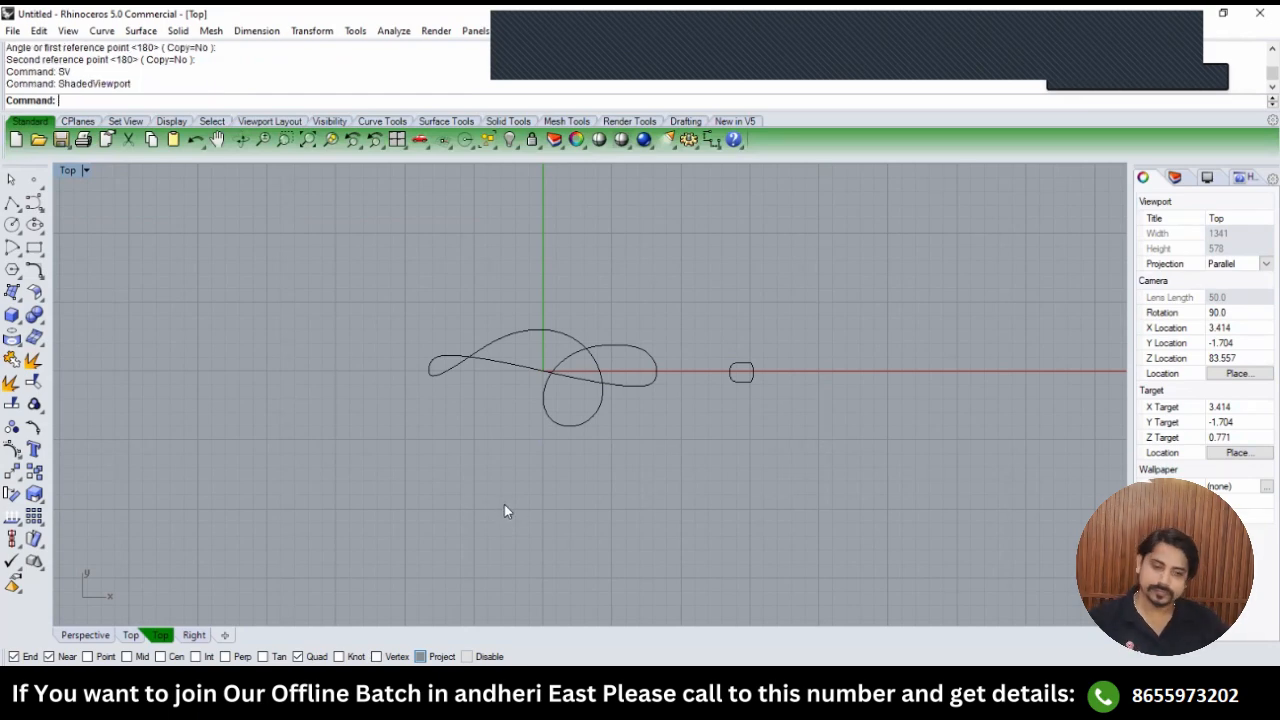
type("PERSPECTIVE")
key("Return")
right_click_drag(505, 468, 697, 371)
type("FRONT")
key("Return")
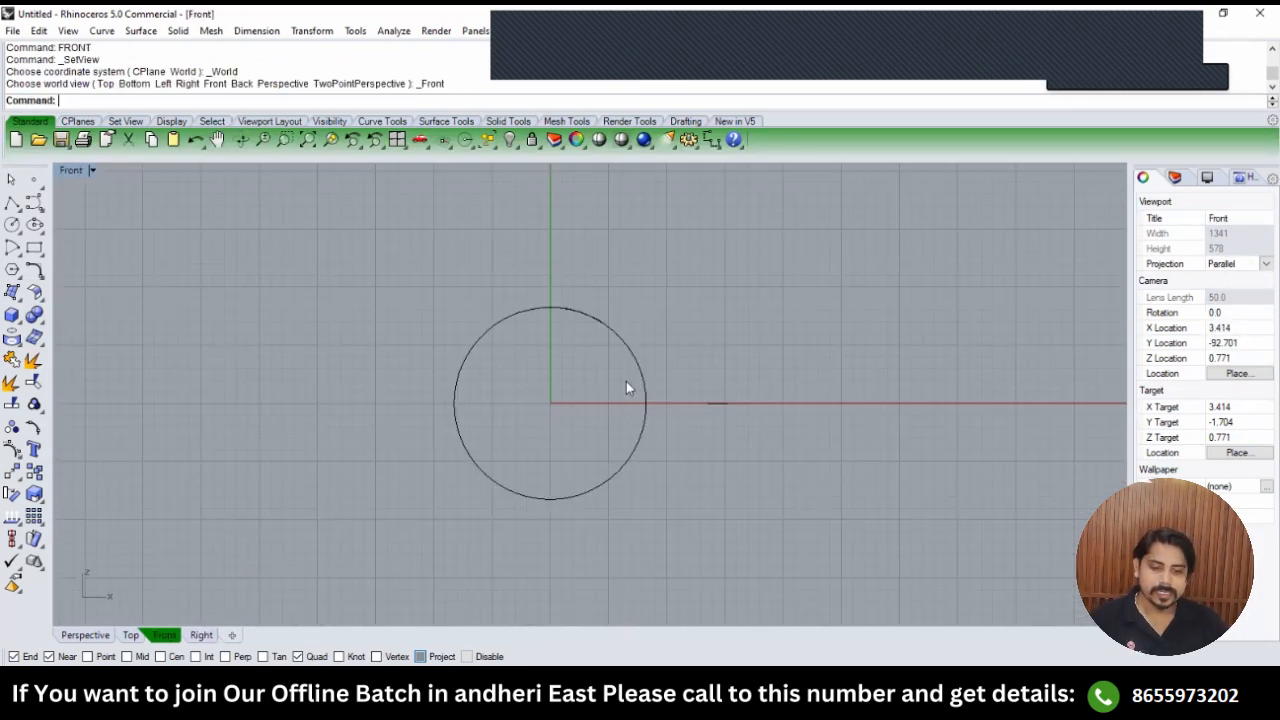
In the Top view, move the small closed profile by its inner quadrant point onto the rail's outermost point on the X axis.
type("TOP")
key("Return")
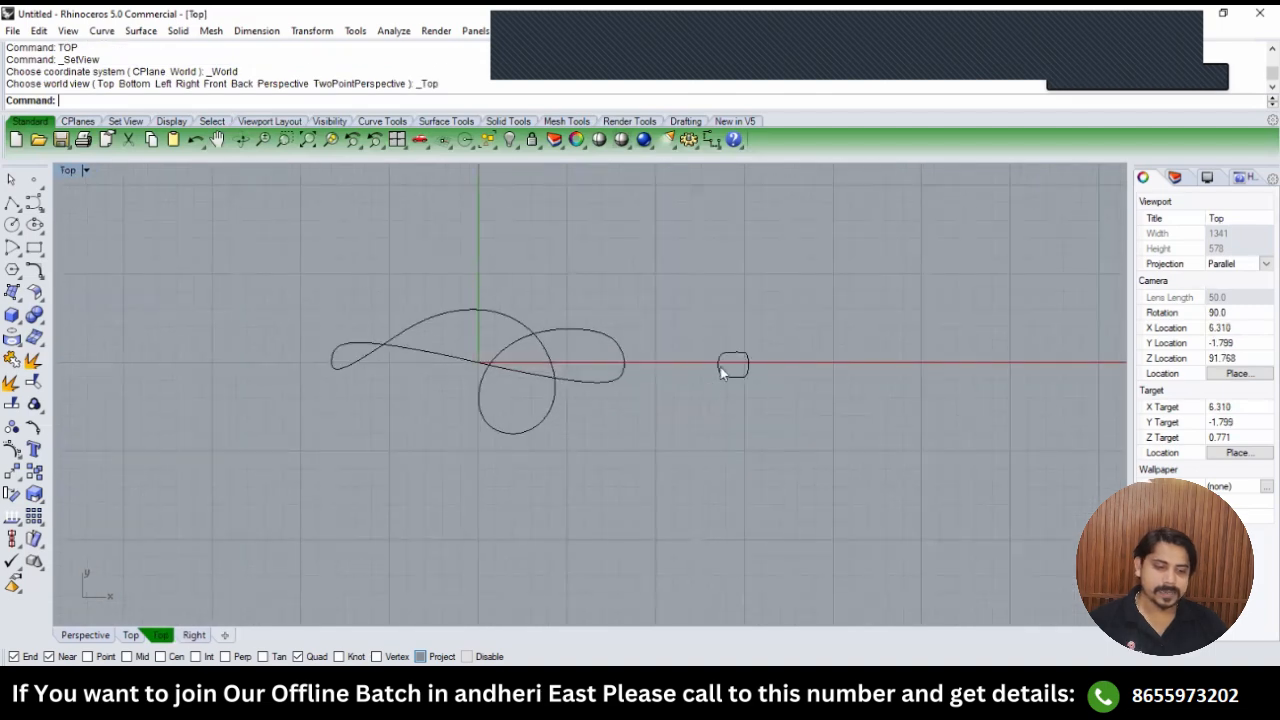
left_click(718, 368)
type("MN")
key("Return")
type("MN")
key("Escape")
left_click(719, 364)
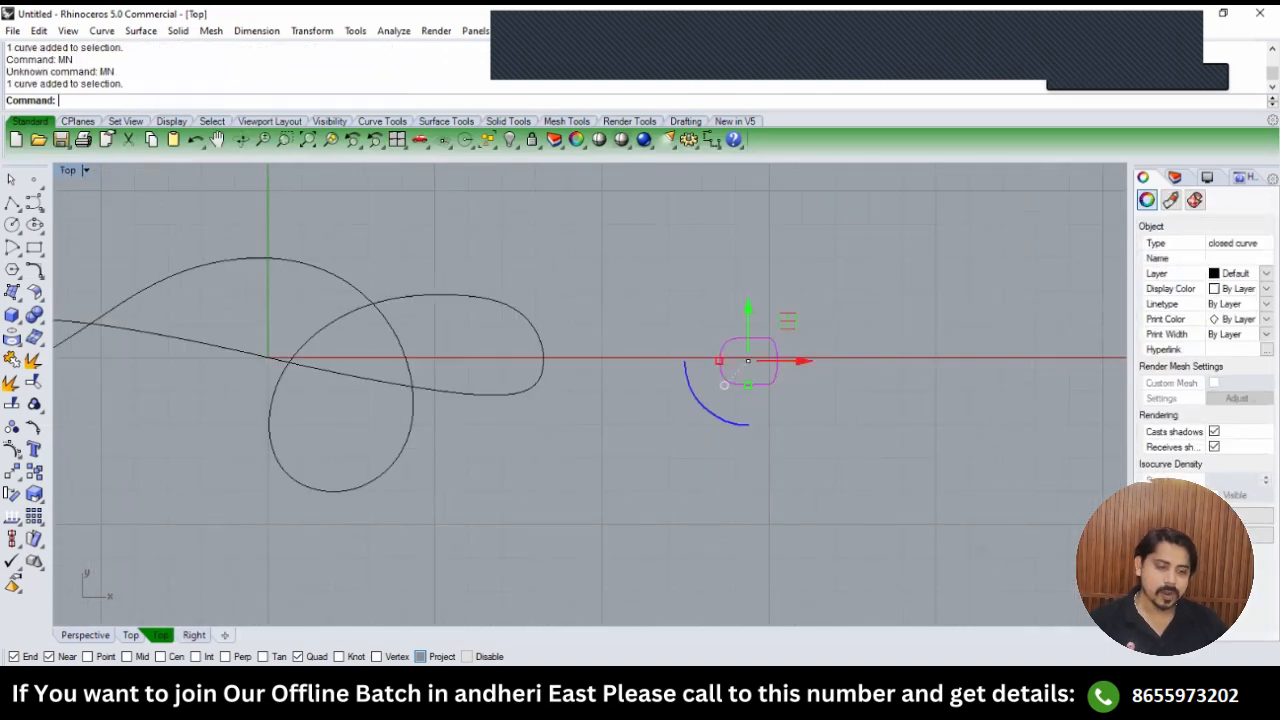
type("M")
key("Return")
left_click(719, 360)
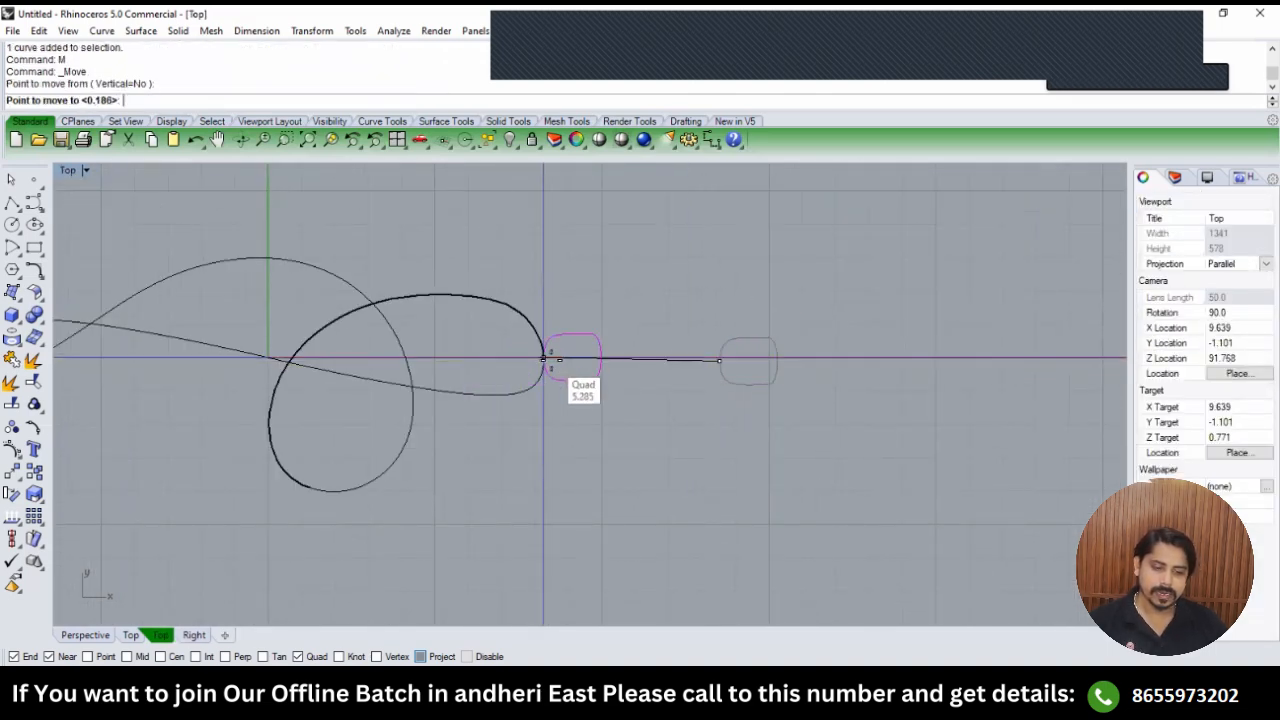
left_click(542, 358)
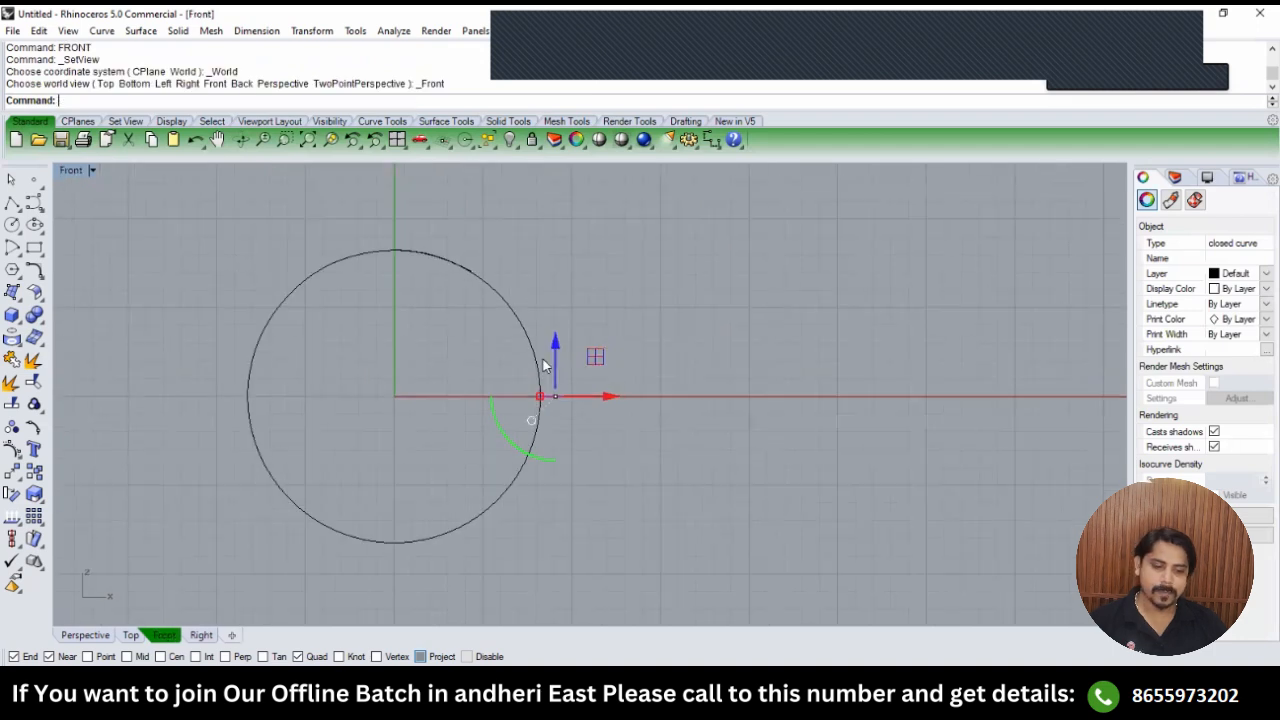
In the Front view, rotate copies of the closed profile about the origin to about 76 and 58 degrees.
type("r")
key("Return")
type("0")
key("Return")
left_click(671, 396)
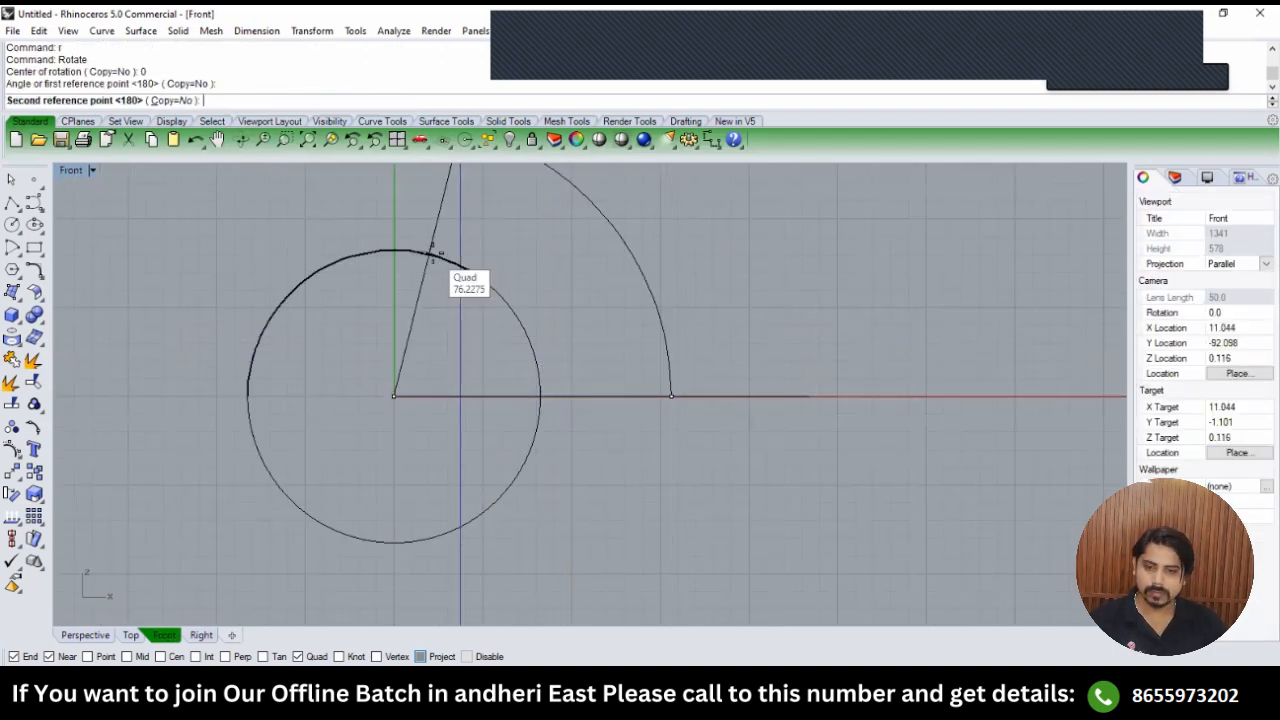
type("c")
key("Return")
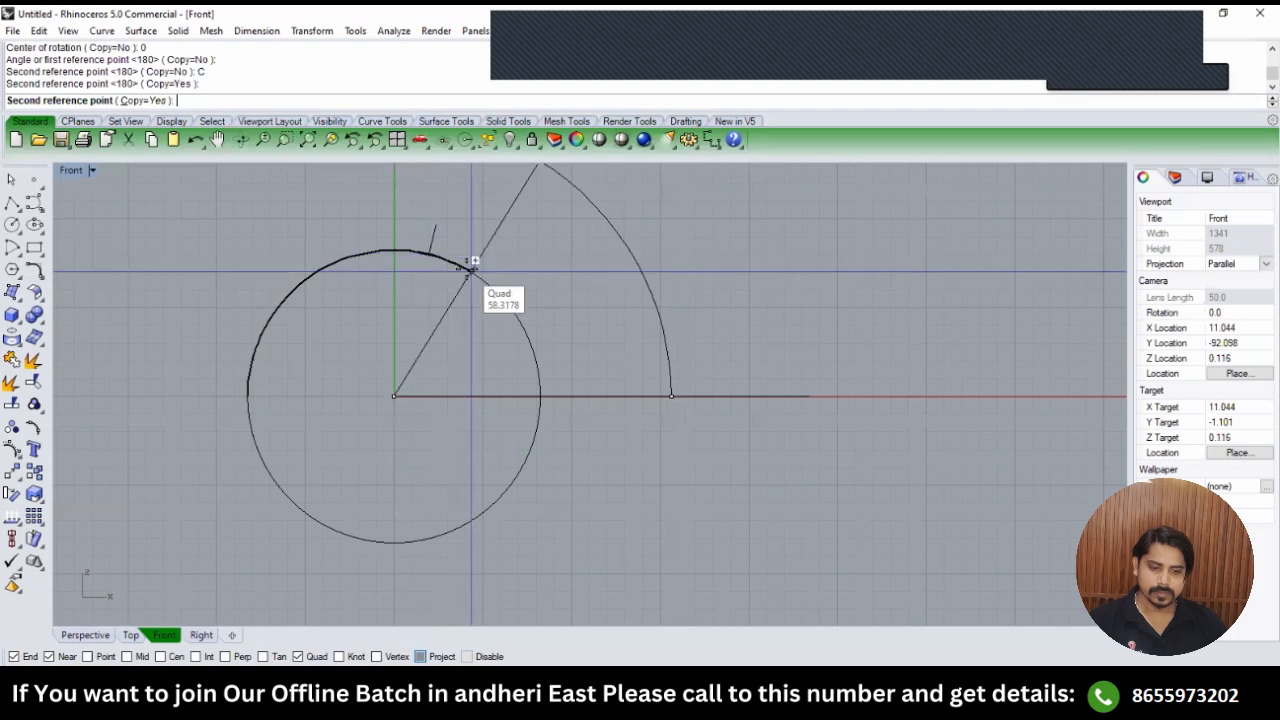
left_click(468, 268)
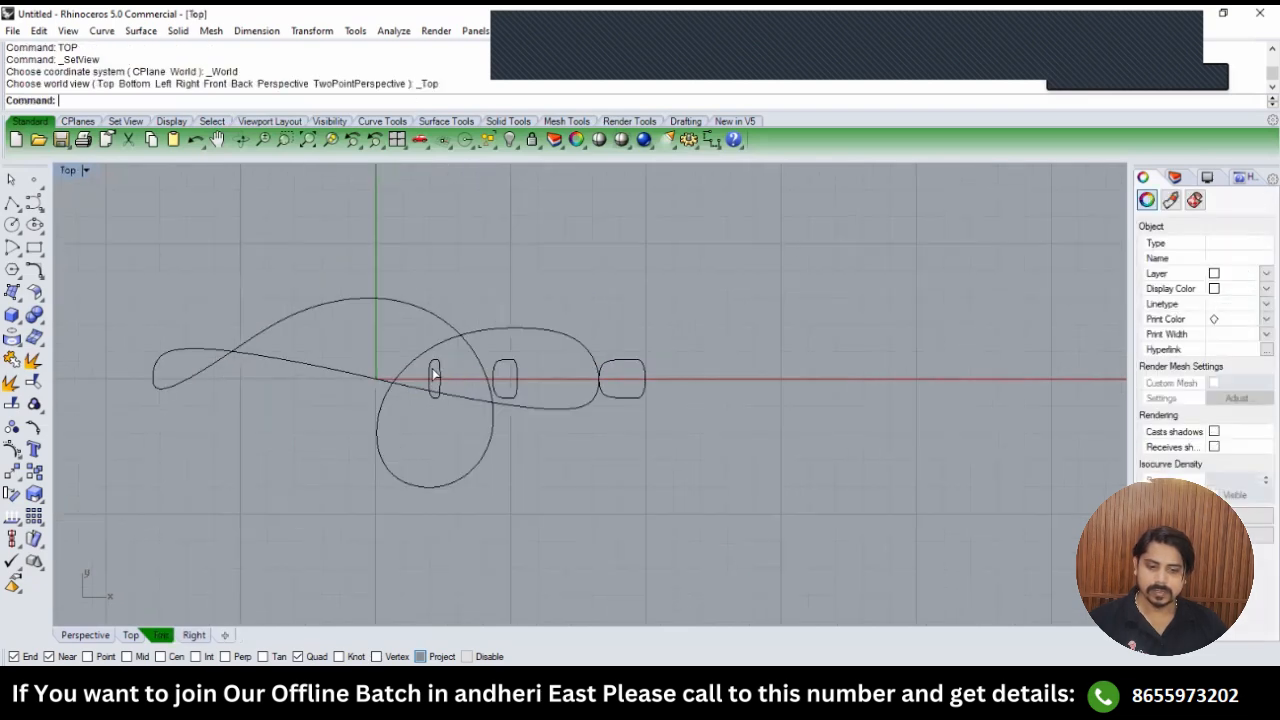
In the Top view, move the narrowest profile copy from its inner edge onto the rail at the bottom of the loop.
left_click(434, 375)
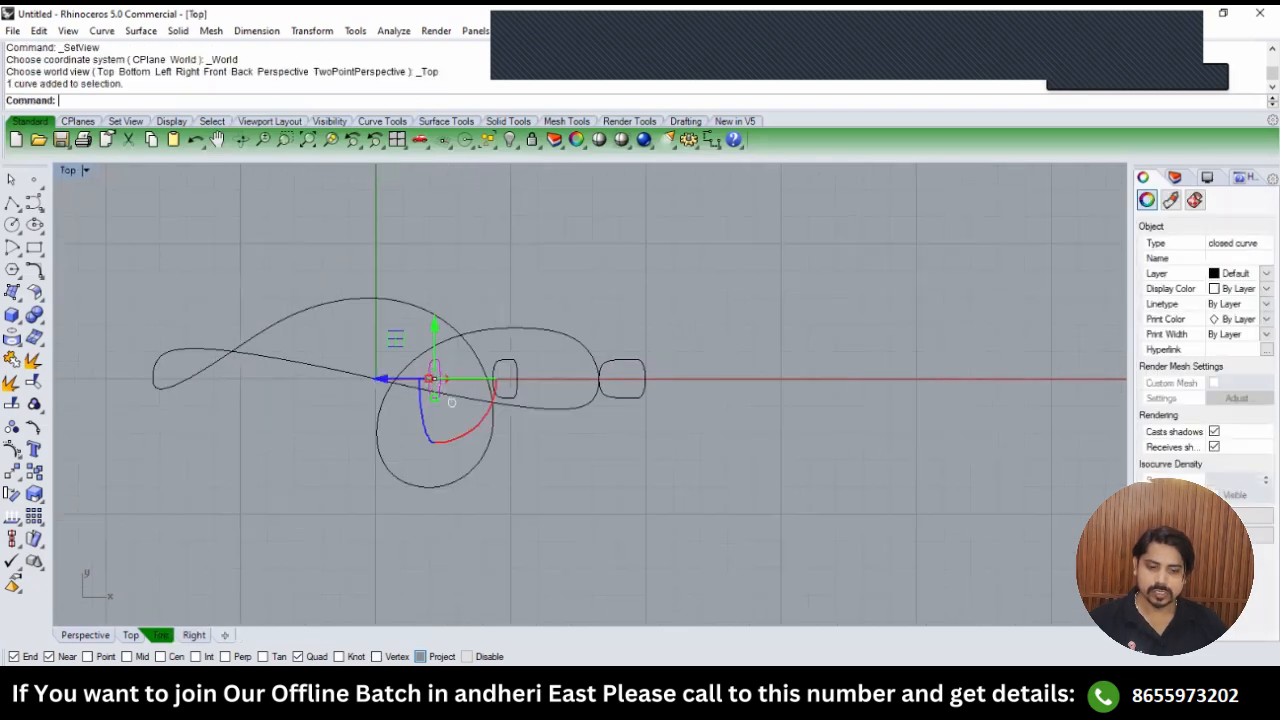
scroll(430, 379, "up", 8)
type("m")
key("Return")
left_click(434, 382)
right_click_drag(452, 511, 449, 361)
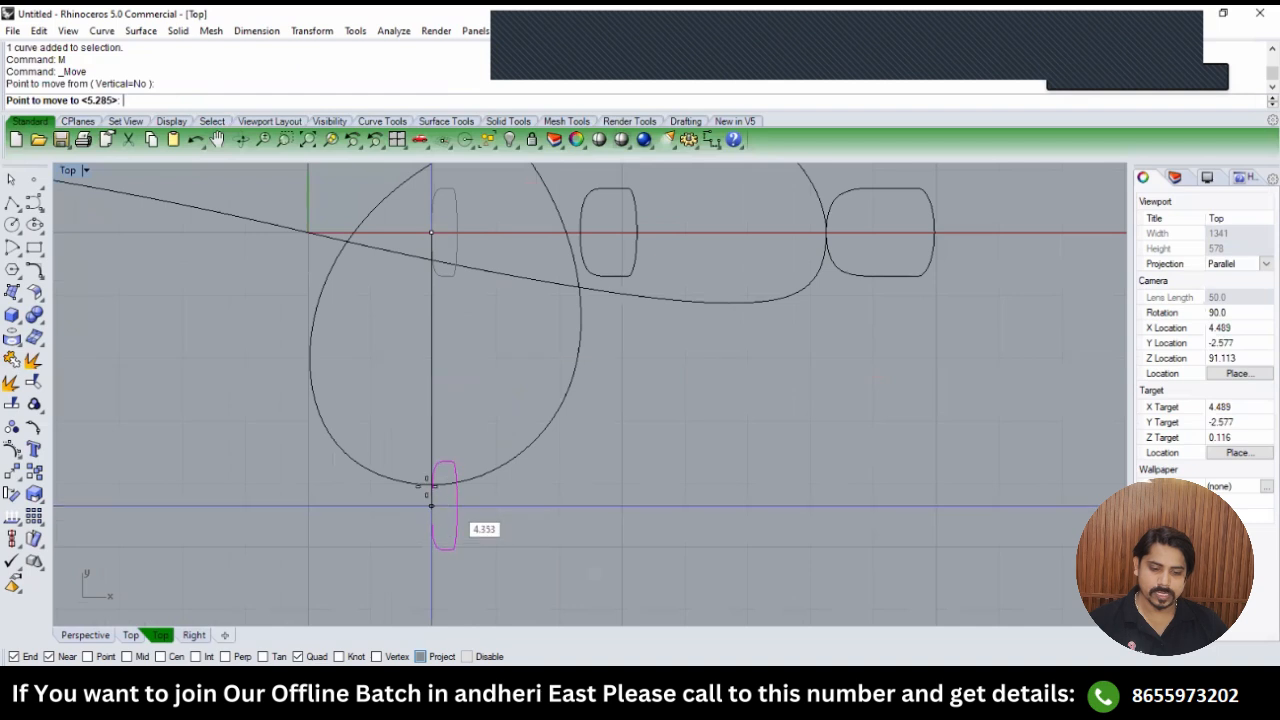
left_click(407, 480)
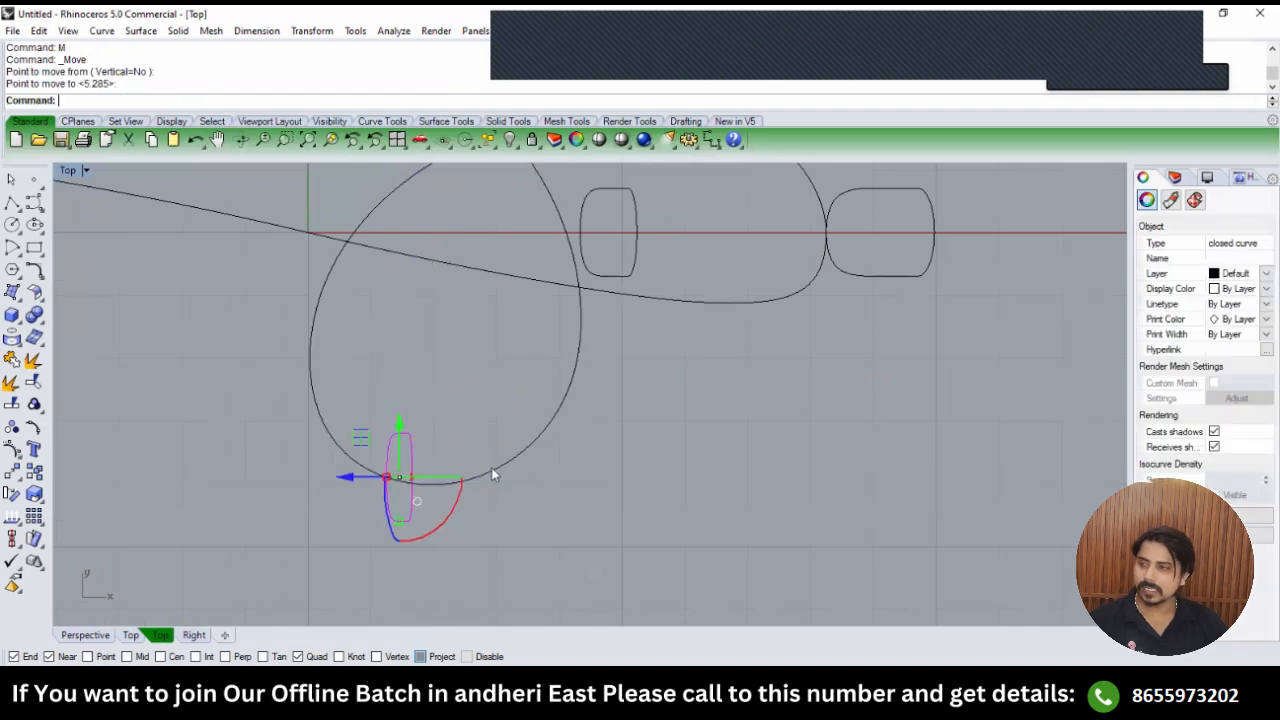
Move the middle profile copy from its inner edge onto the upper rail near where the two curves cross.
right_click_drag(498, 394, 437, 504)
left_click(574, 315)
type("m")
key("Return")
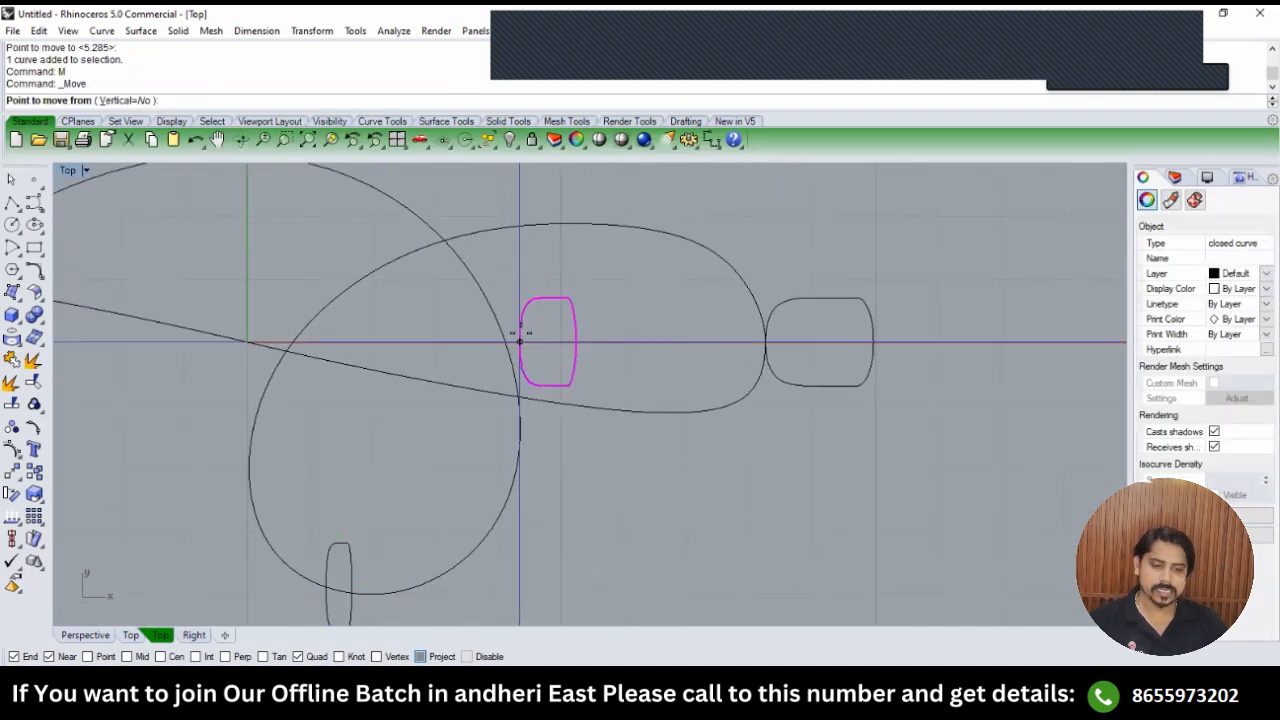
left_click(518, 341)
left_click(464, 235)
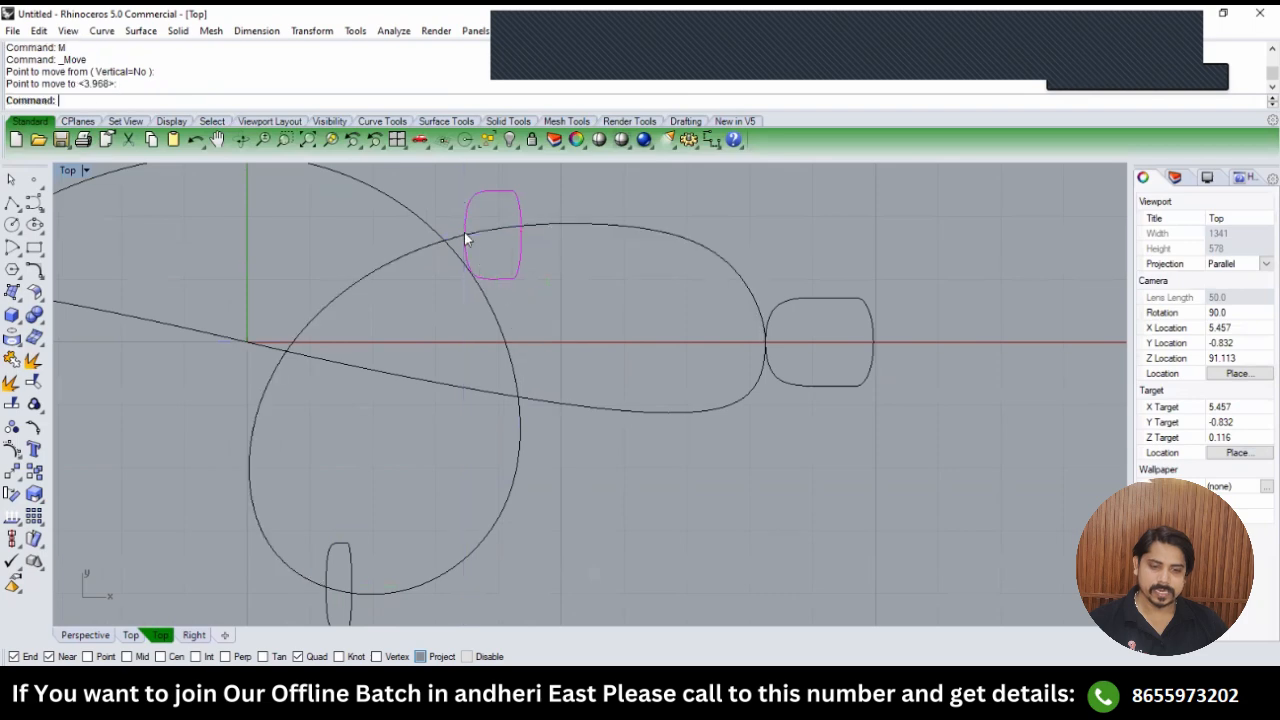
Select the middle profile copy and check its placement against the rail curves in the Front and Perspective views.
type("front")
key("Return")
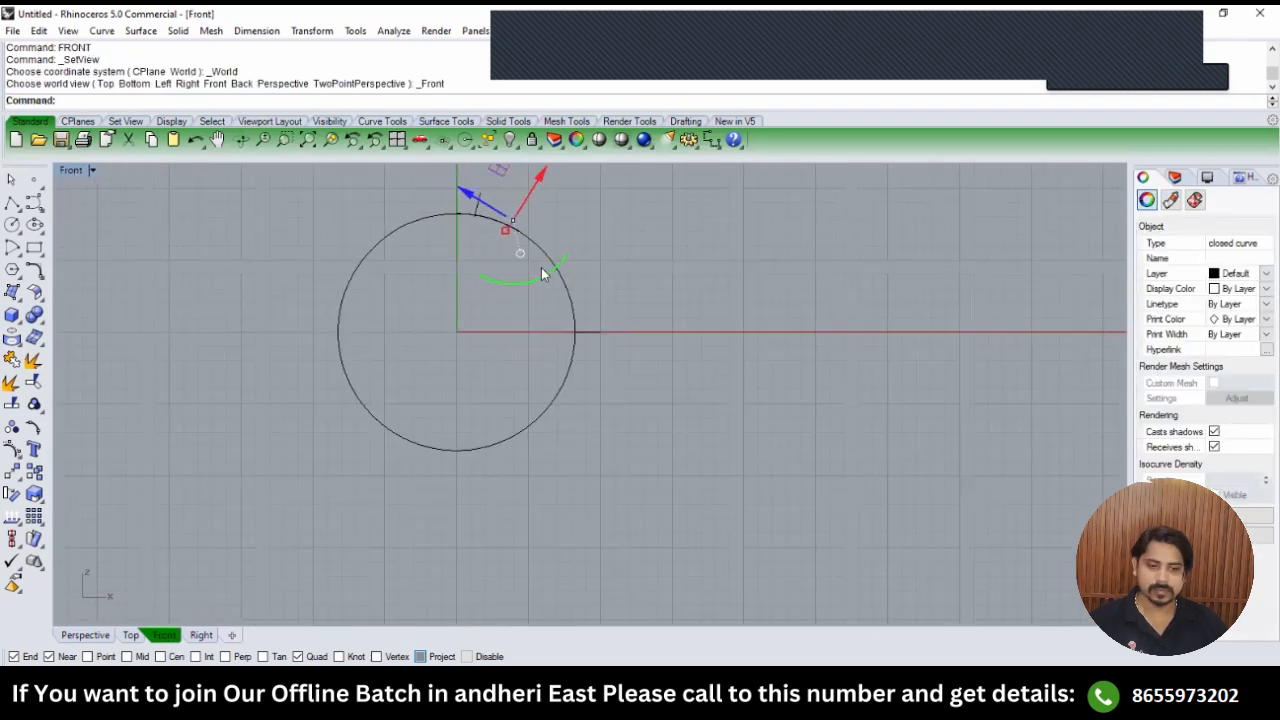
scroll(546, 256, "up", 5)
left_click(574, 249)
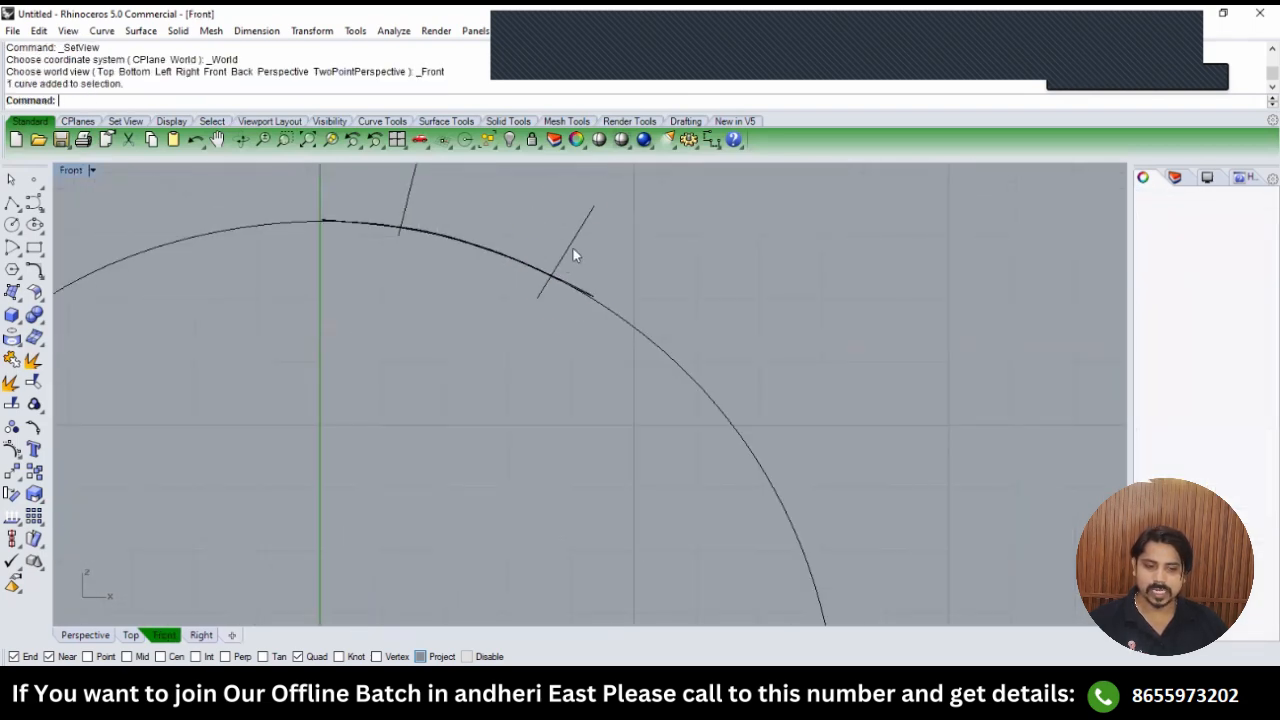
type("top")
key("Return")
type("perspective")
key("Return")
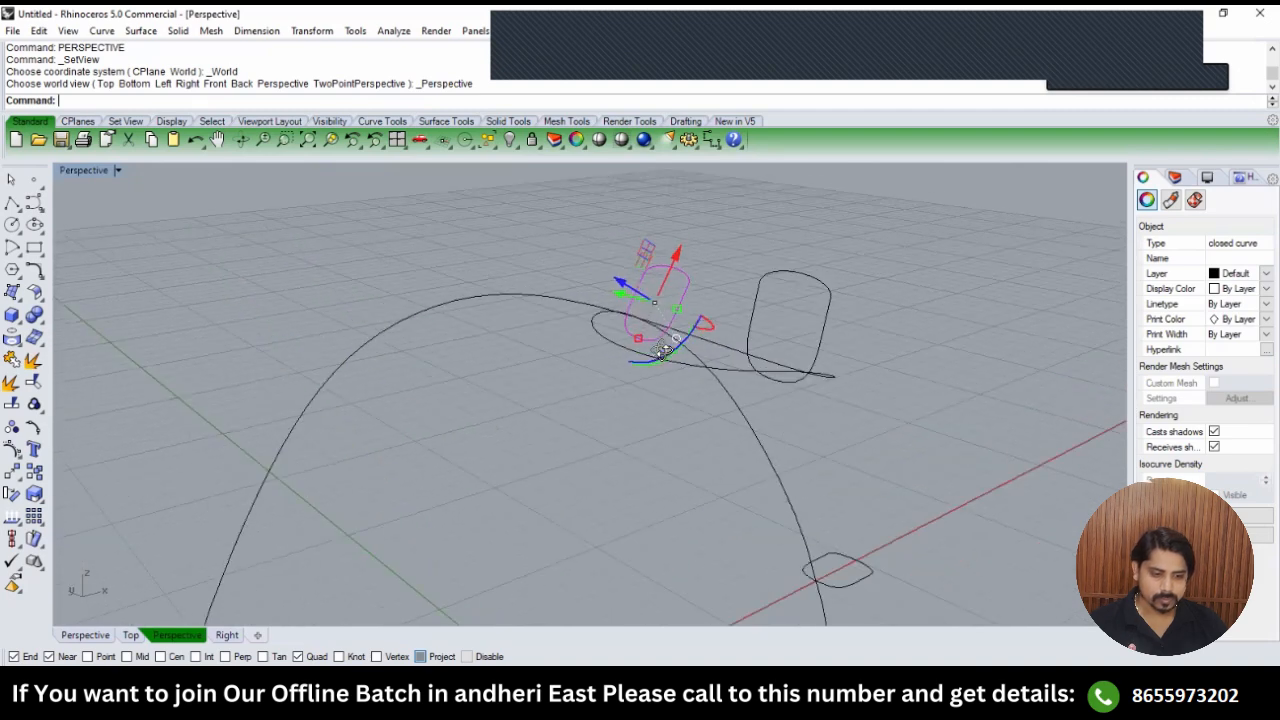
Turn off Project snapping and move the middle profile copy by its lower edge onto the rail near the curve crossing.
scroll(634, 352, "up", 4)
type("m")
key("Return")
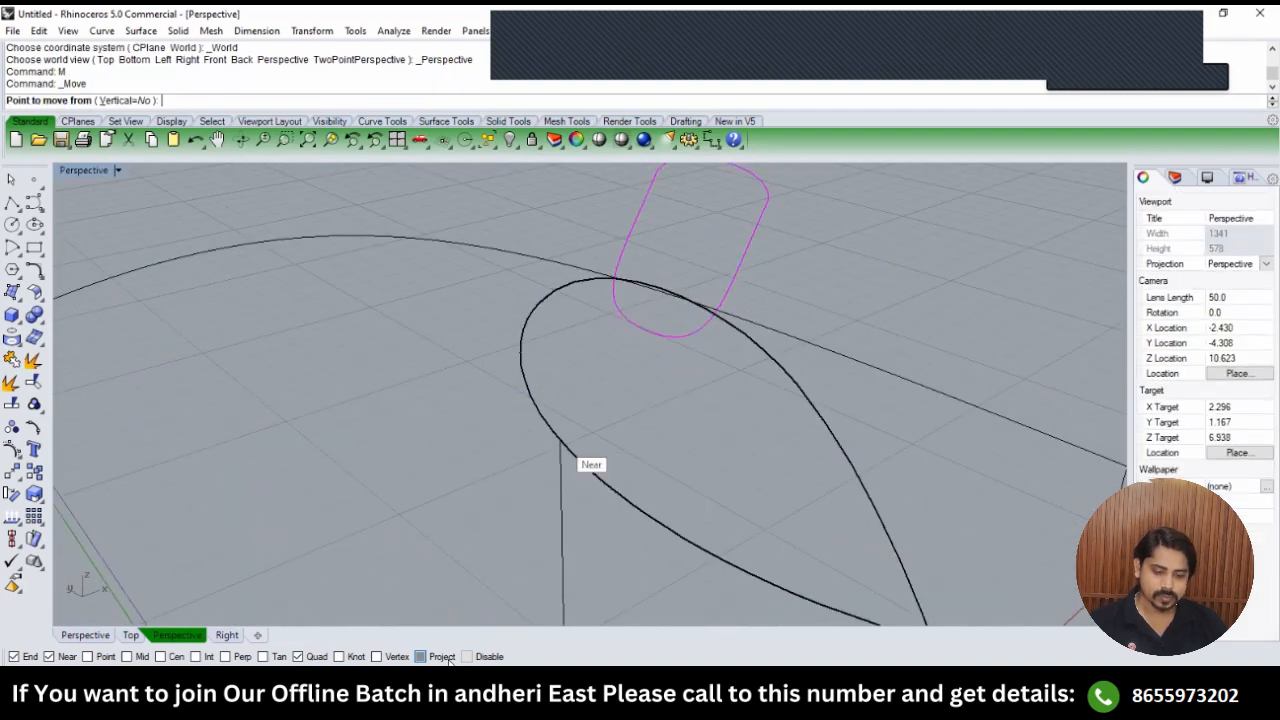
left_click(437, 656)
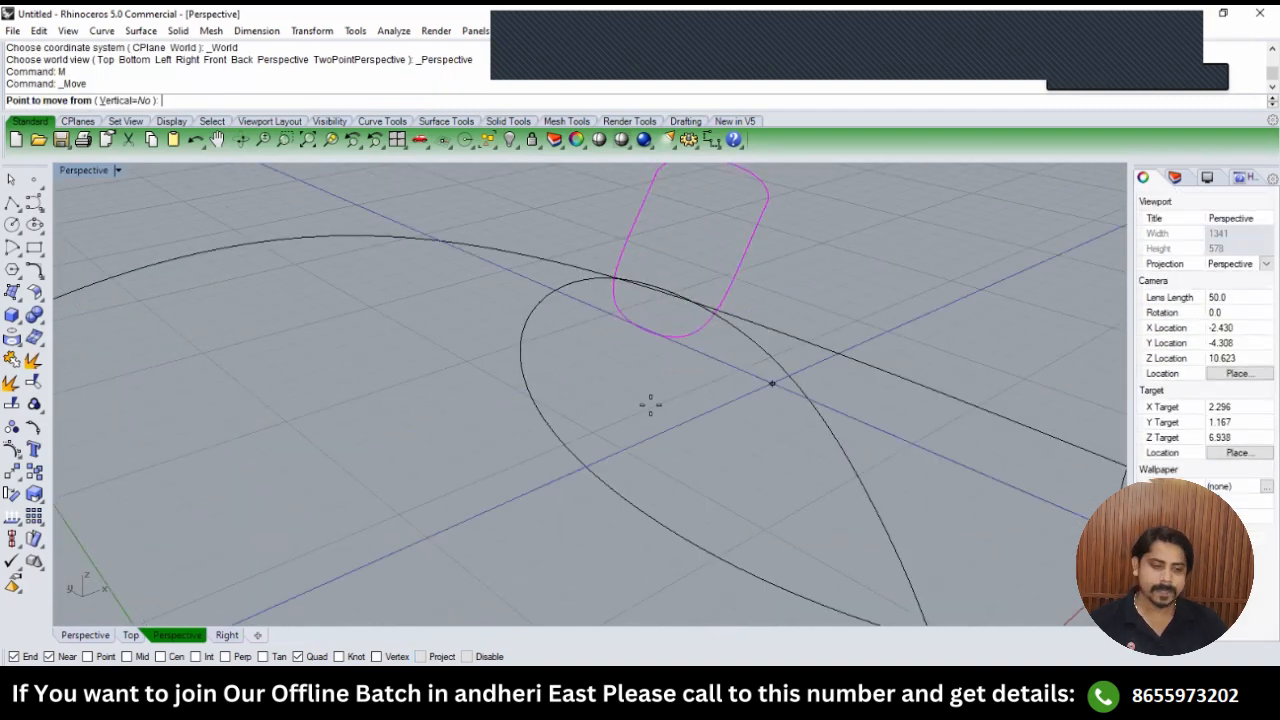
left_click(645, 331)
right_click_drag(634, 289, 596, 416)
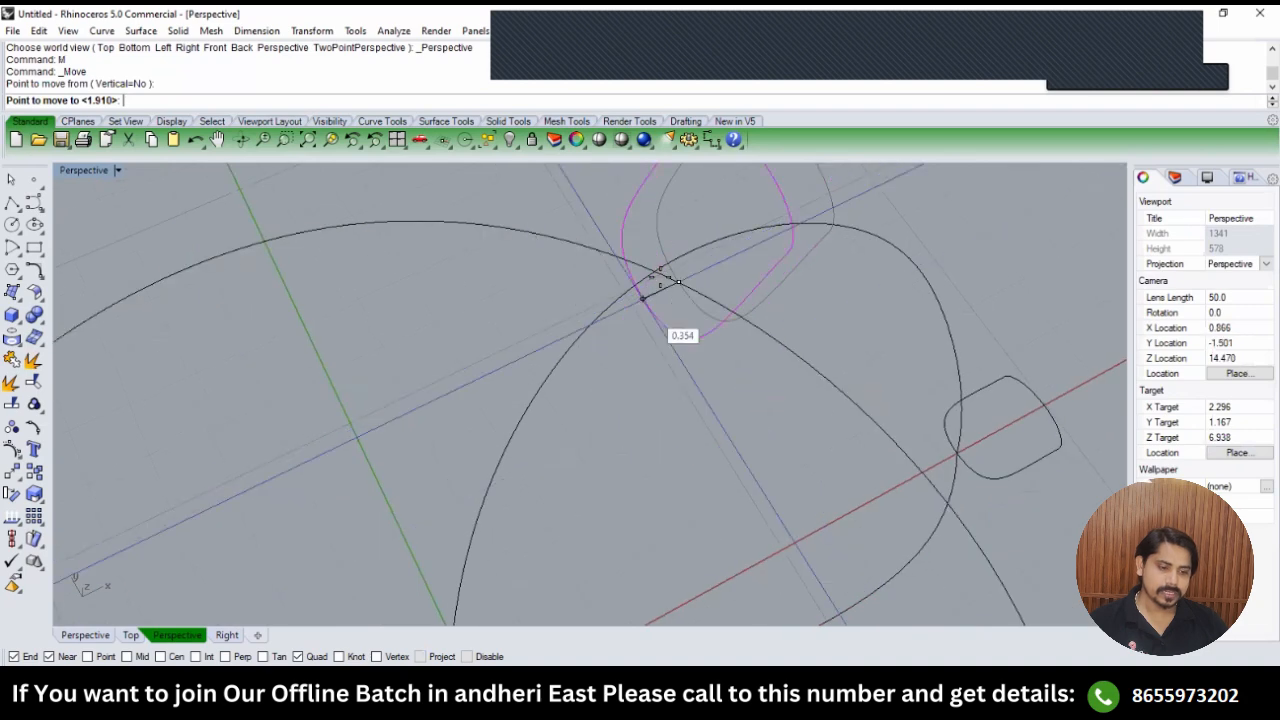
left_click(663, 266)
scroll(592, 290, "down", 6)
right_click_drag(636, 366, 786, 307)
scroll(771, 310, "up", 5)
scroll(680, 370, "down", 5)
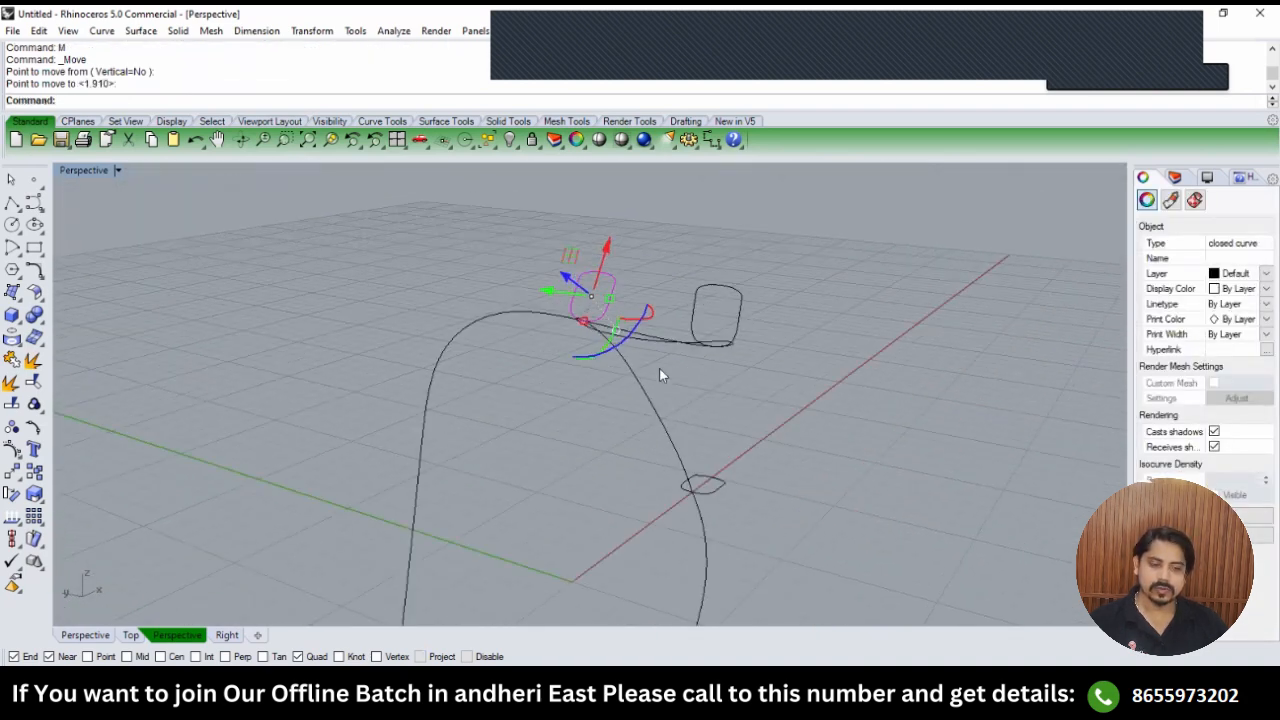
In the Top view, rotate the narrow profile at the loop's bottom clockwise until it stands roughly perpendicular to the rail.
type("top")
key("Return")
key("Escape")
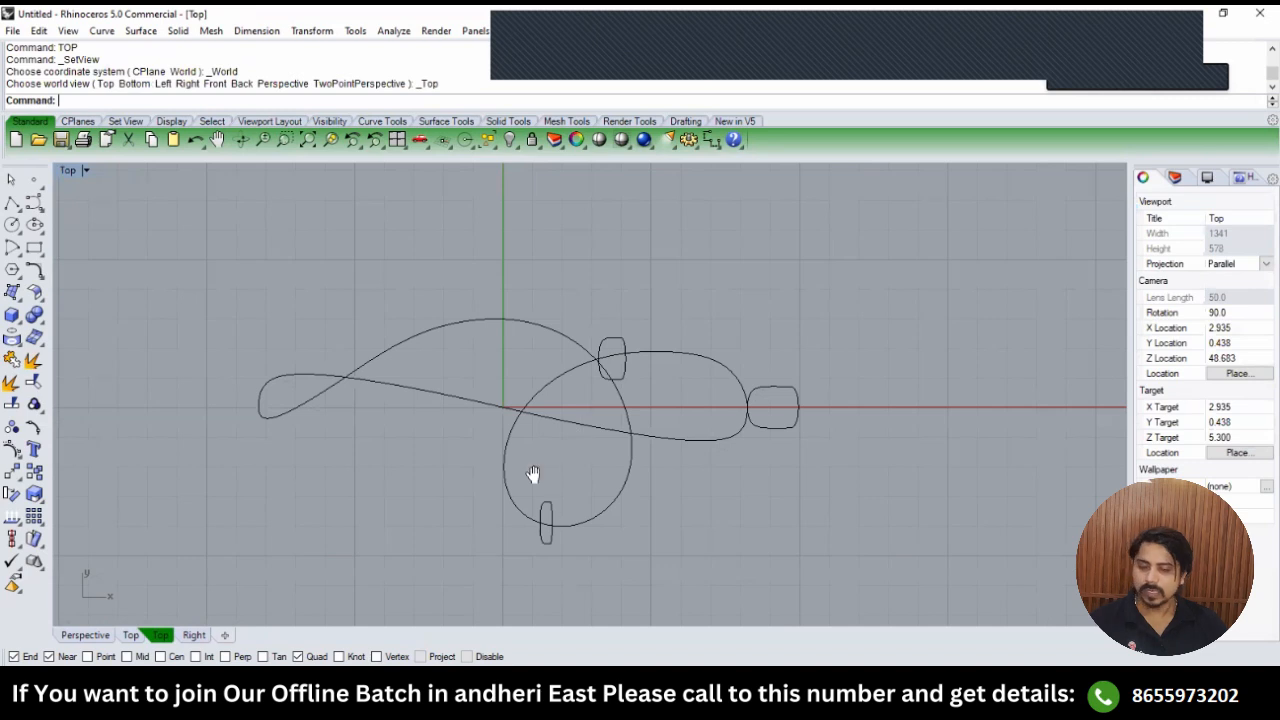
scroll(533, 474, "up", 3)
left_click(530, 413)
scroll(523, 392, "up", 3)
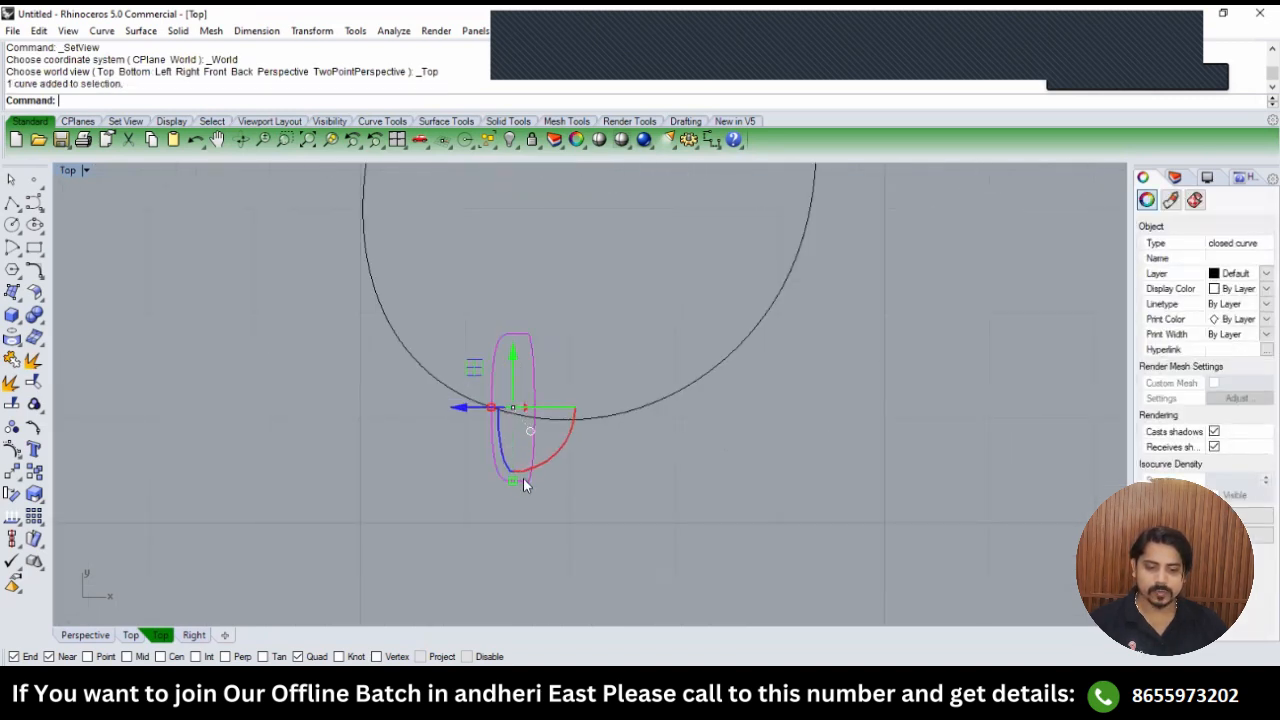
left_click_drag(574, 441, 554, 459)
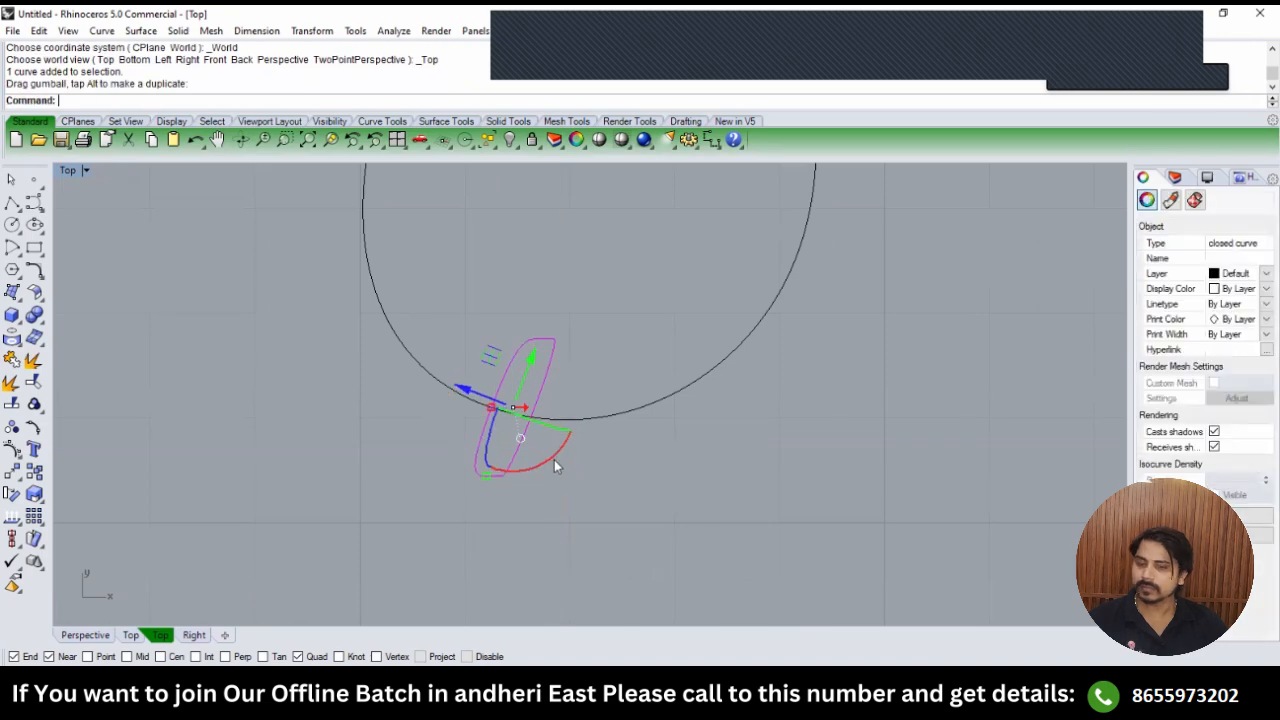
left_click(549, 463)
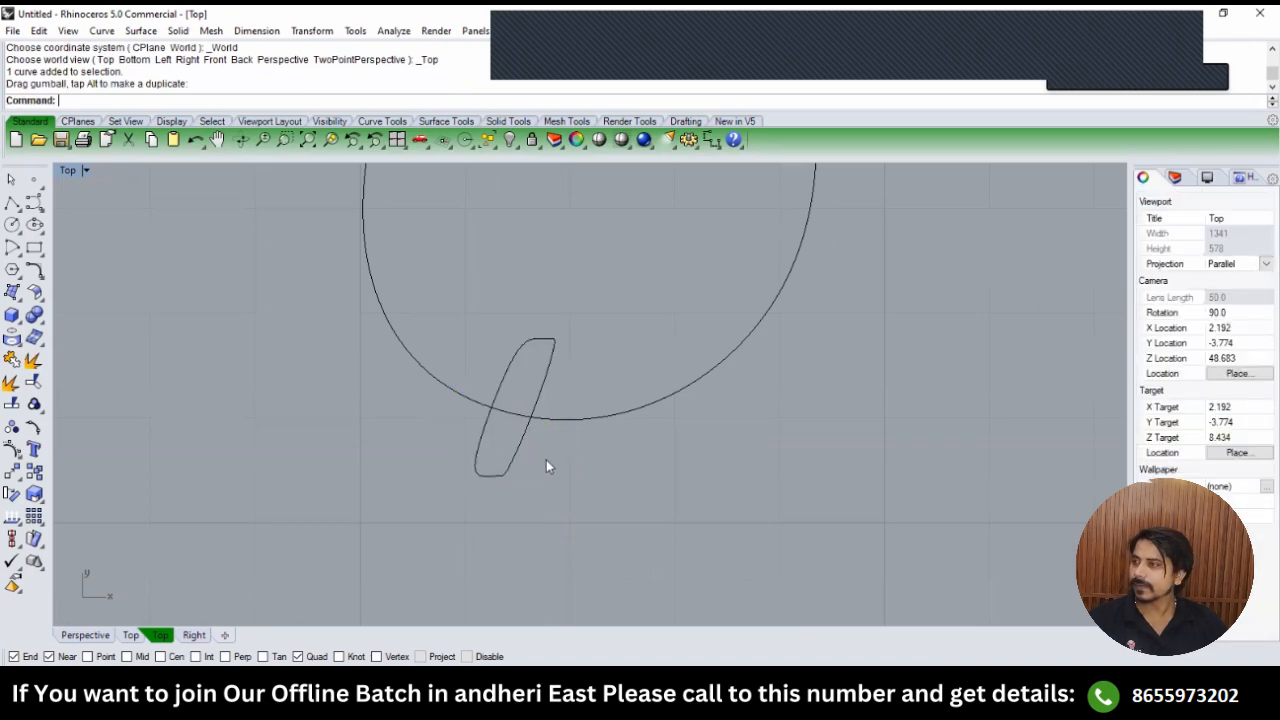
In the Perspective view, sweep the loop-end profile and the middle profile along their shared rail with a Freeform Sweep 1.
scroll(500, 422, "down", 5)
type("p")
key("Return")
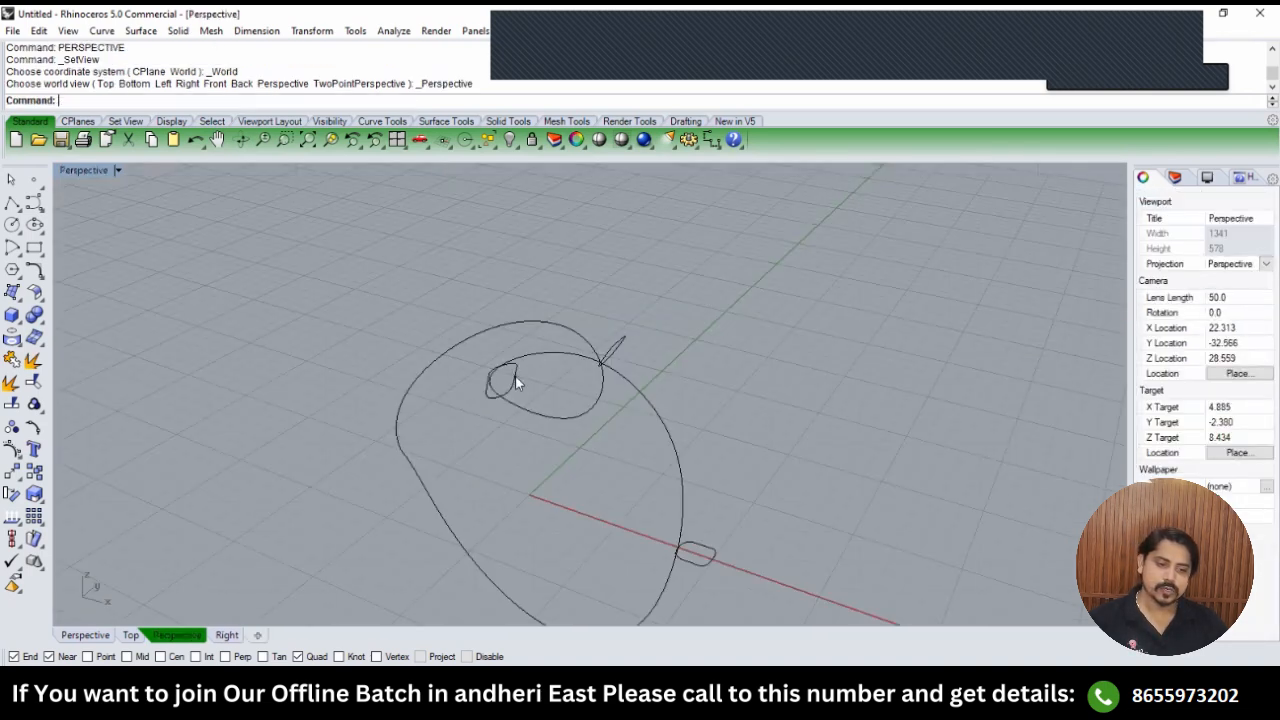
right_click_drag(515, 375, 540, 385)
left_click(501, 374)
left_click(519, 353, "shift")
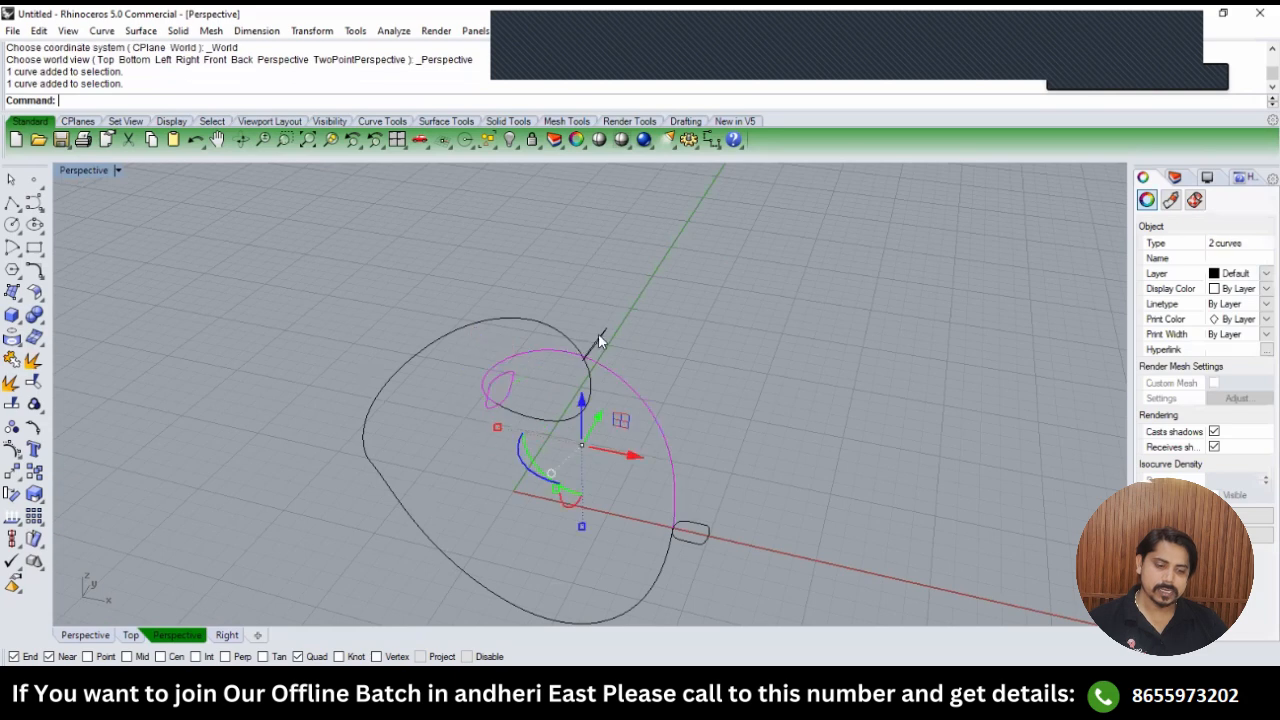
left_click(598, 335, "shift")
left_click(707, 537, "shift")
type("S1")
key("Return")
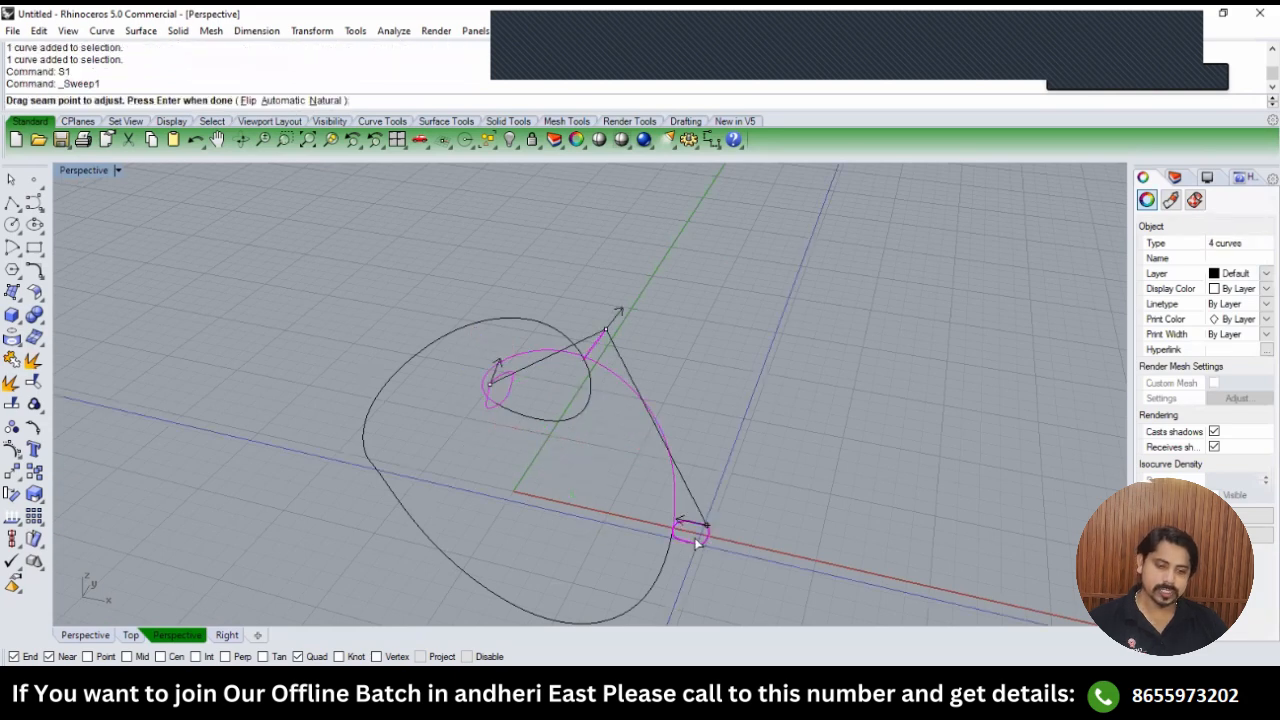
key("Return")
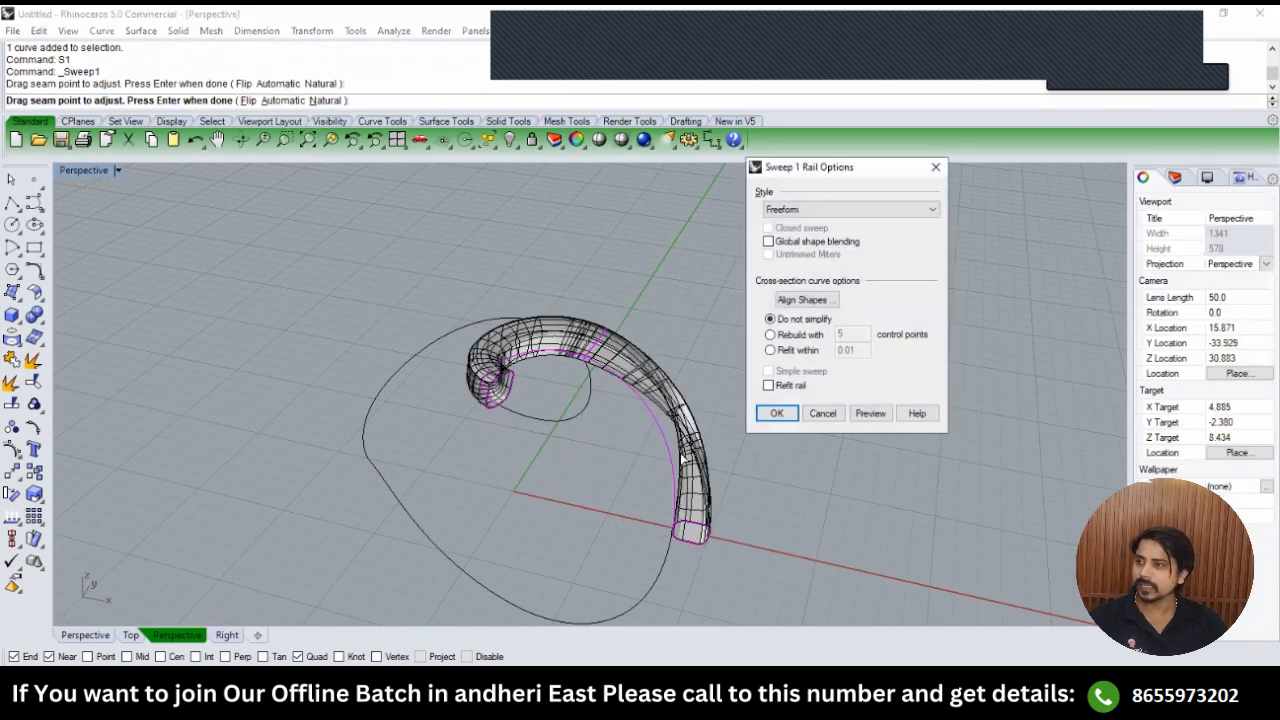
key("Return")
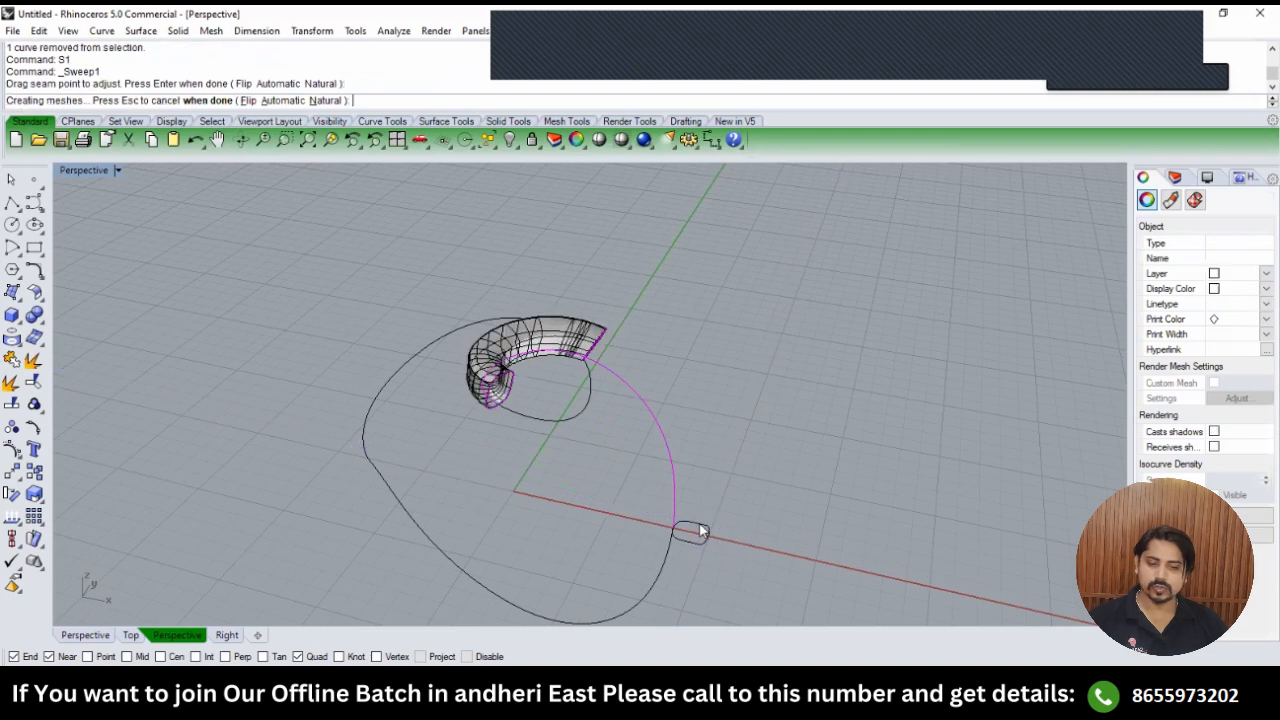
Sweep the middle profile and the base profile along the same rail with Sweep 1 to complete this half of the band.
left_click(600, 345)
left_click(644, 387)
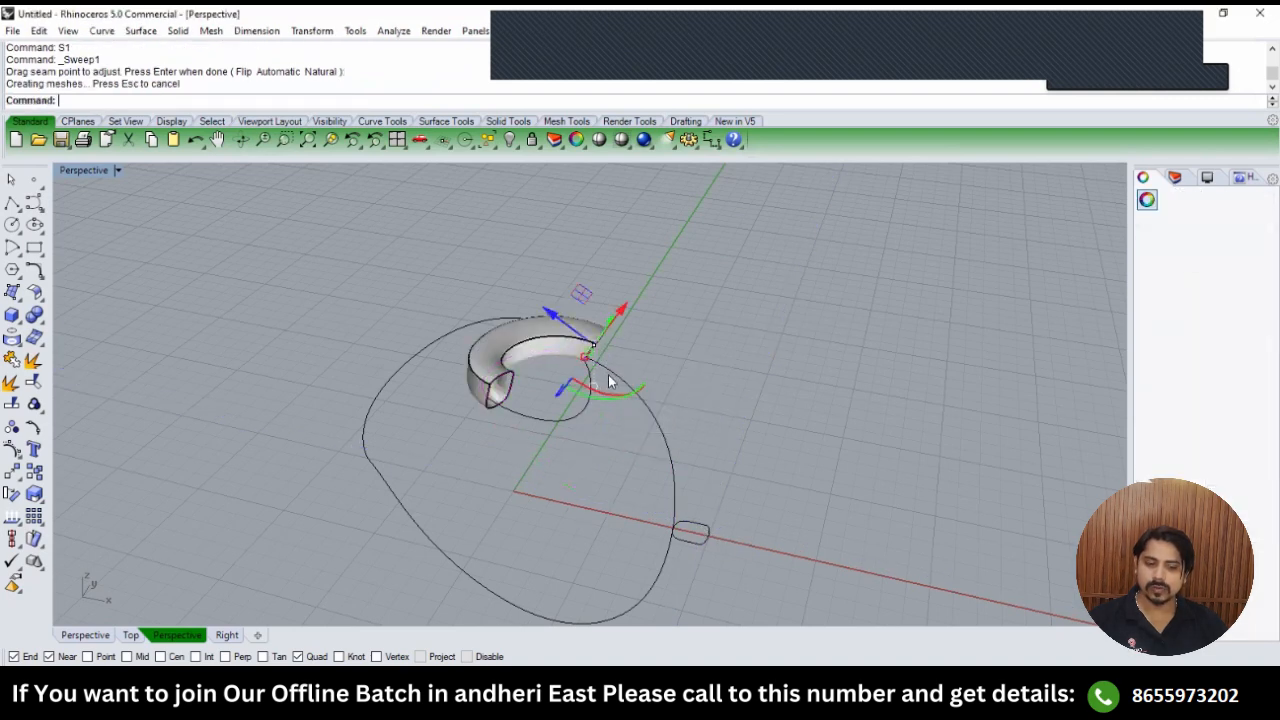
left_click(607, 368, "shift")
type("S1")
key("Return")
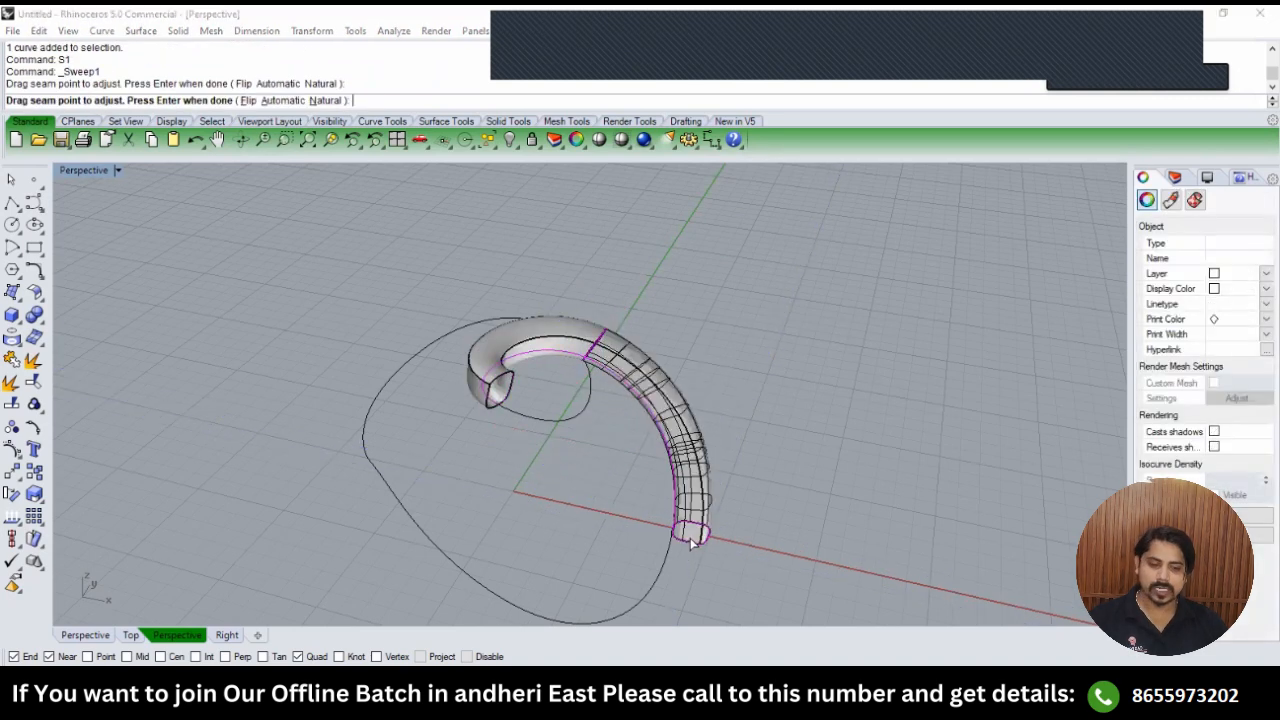
key("Return")
key("Return")
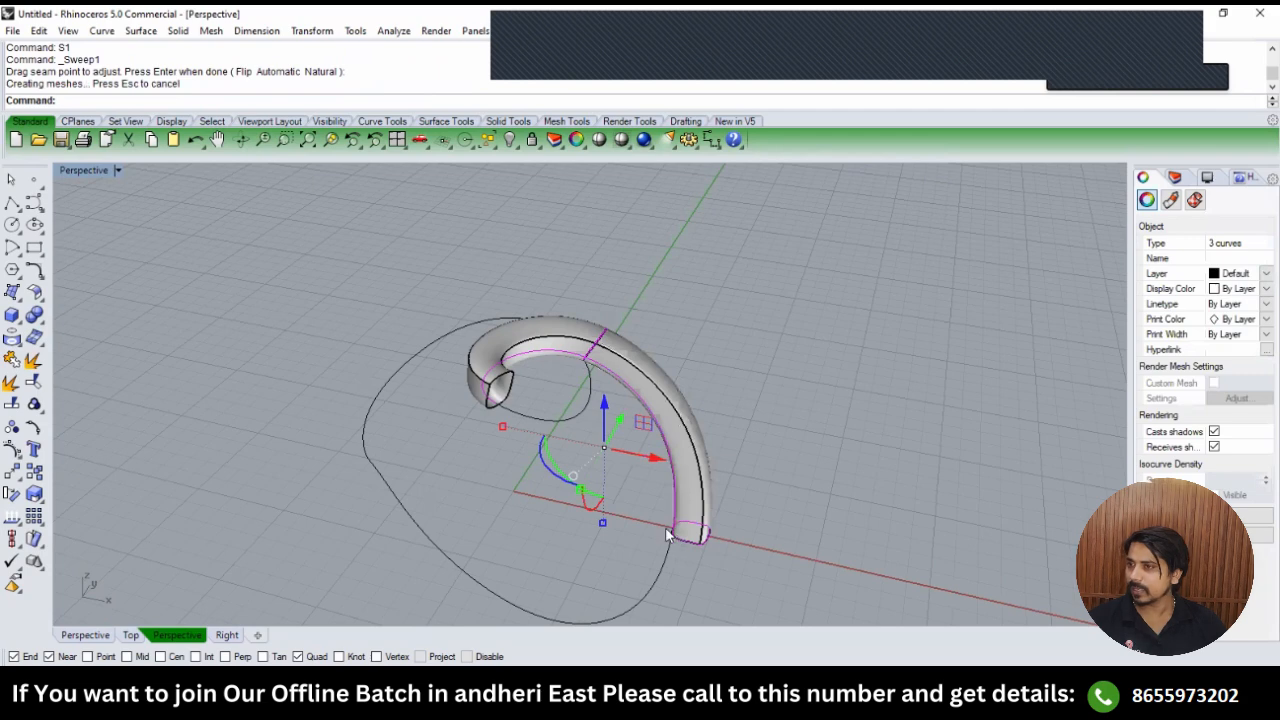
left_click(749, 474)
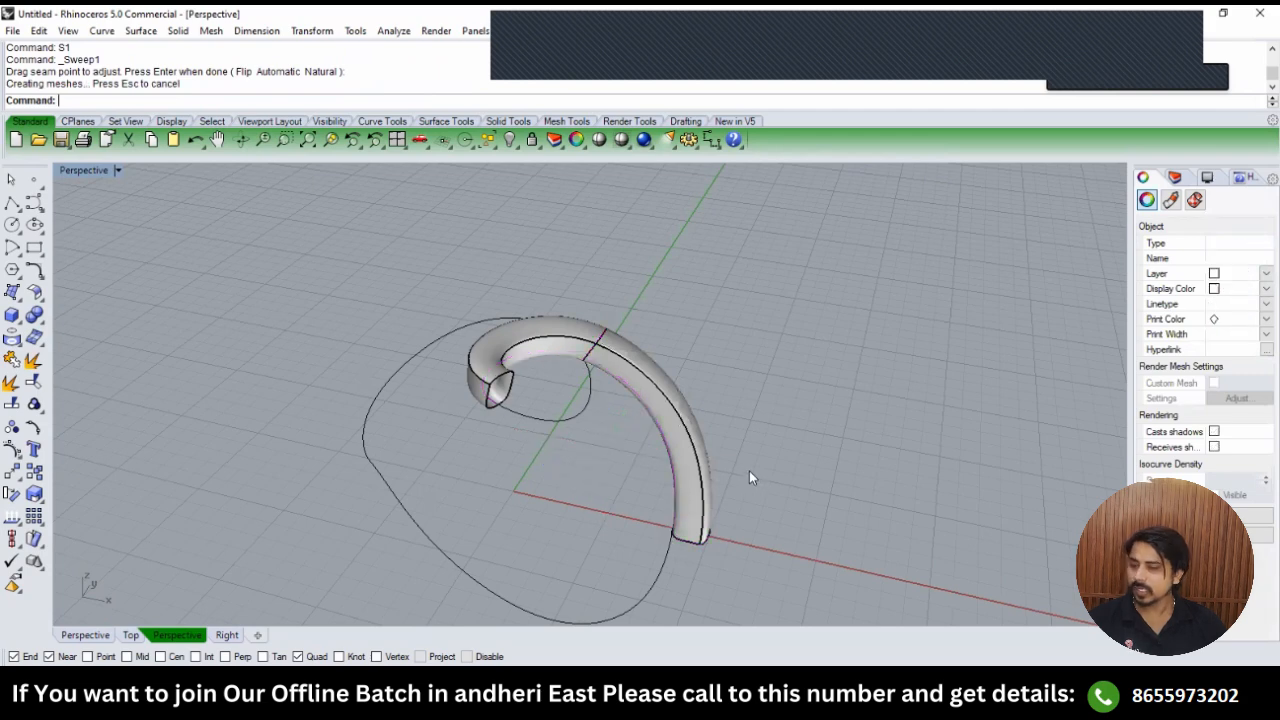
In the Top view, scale the middle profile down along Y to slim the swept band at the junction, then fine-tune it.
type("TOP")
key("Return")
scroll(474, 314, "up", 5)
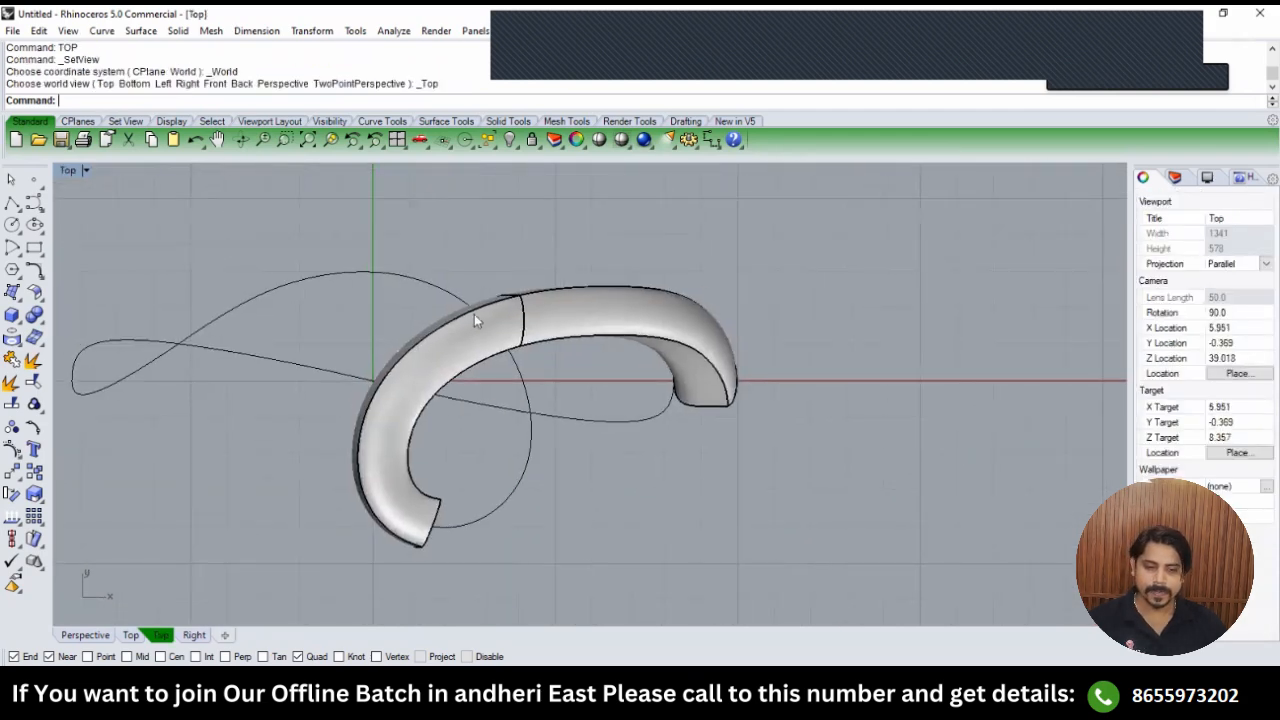
left_click(546, 385)
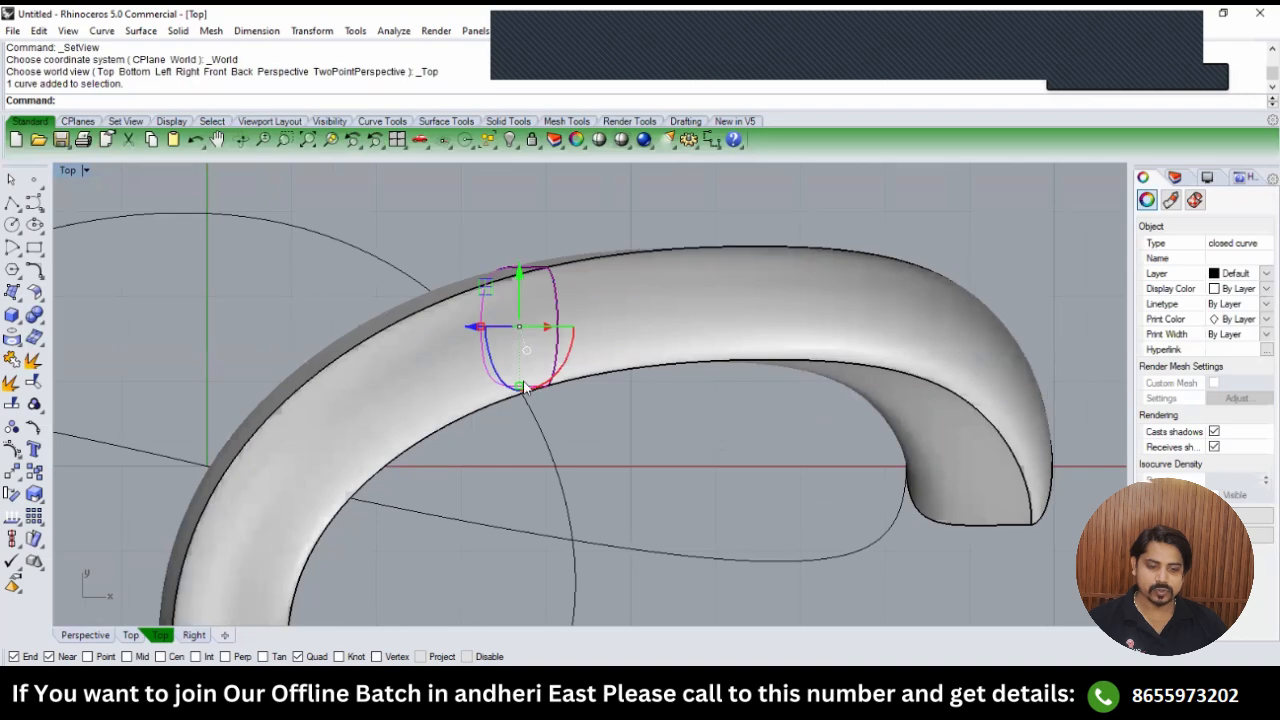
left_click_drag(521, 390, 517, 362)
scroll(502, 395, "down", 7)
scroll(517, 381, "up", 5)
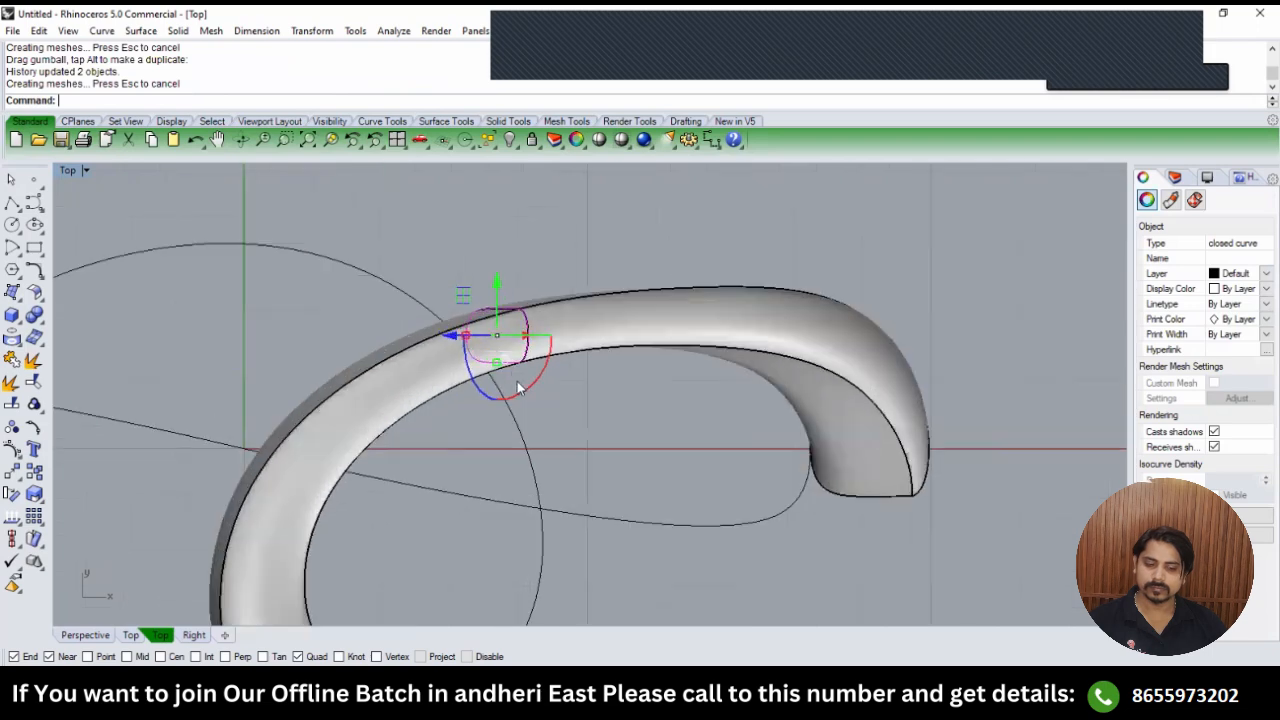
left_click_drag(497, 365, 497, 369)
scroll(540, 360, "down", 5)
key("Escape")
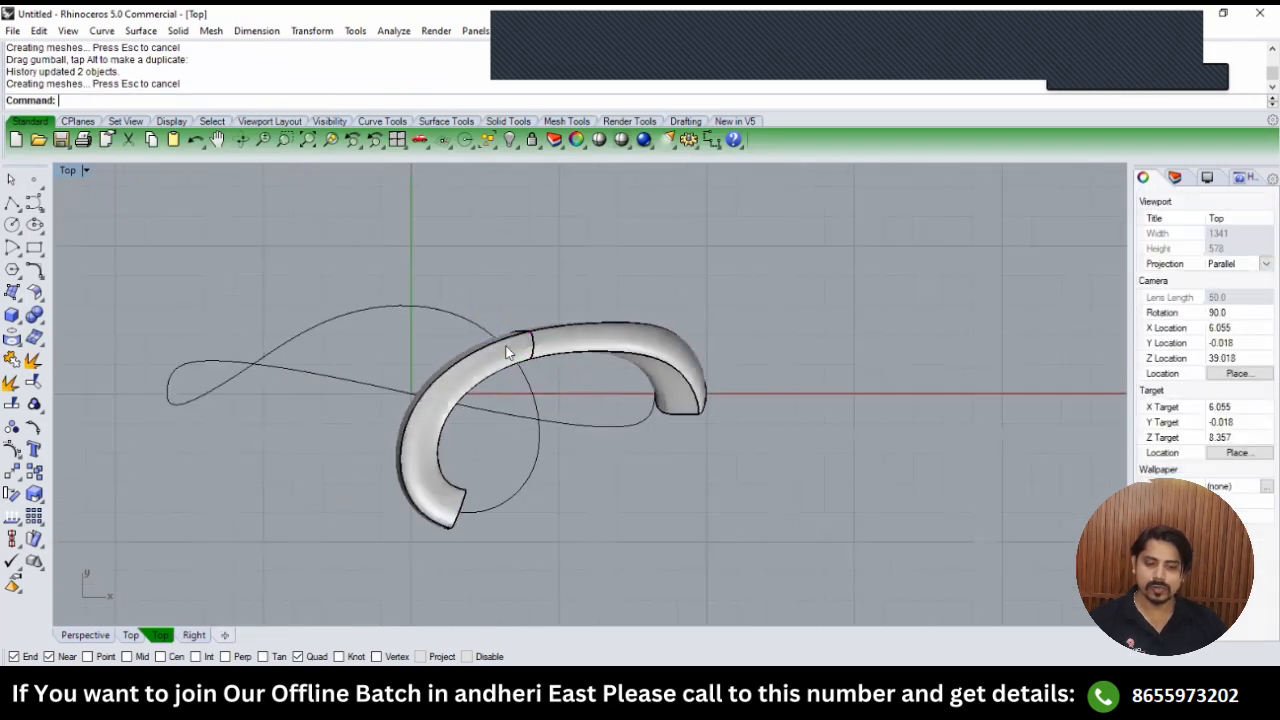
Move the middle profile slightly outward along positive Y in wireframe display, then return the view to shaded display.
scroll(509, 303, "up", 3)
type("w")
key("Return")
left_click_drag(565, 418, 565, 418)
scroll(529, 337, "up", 2)
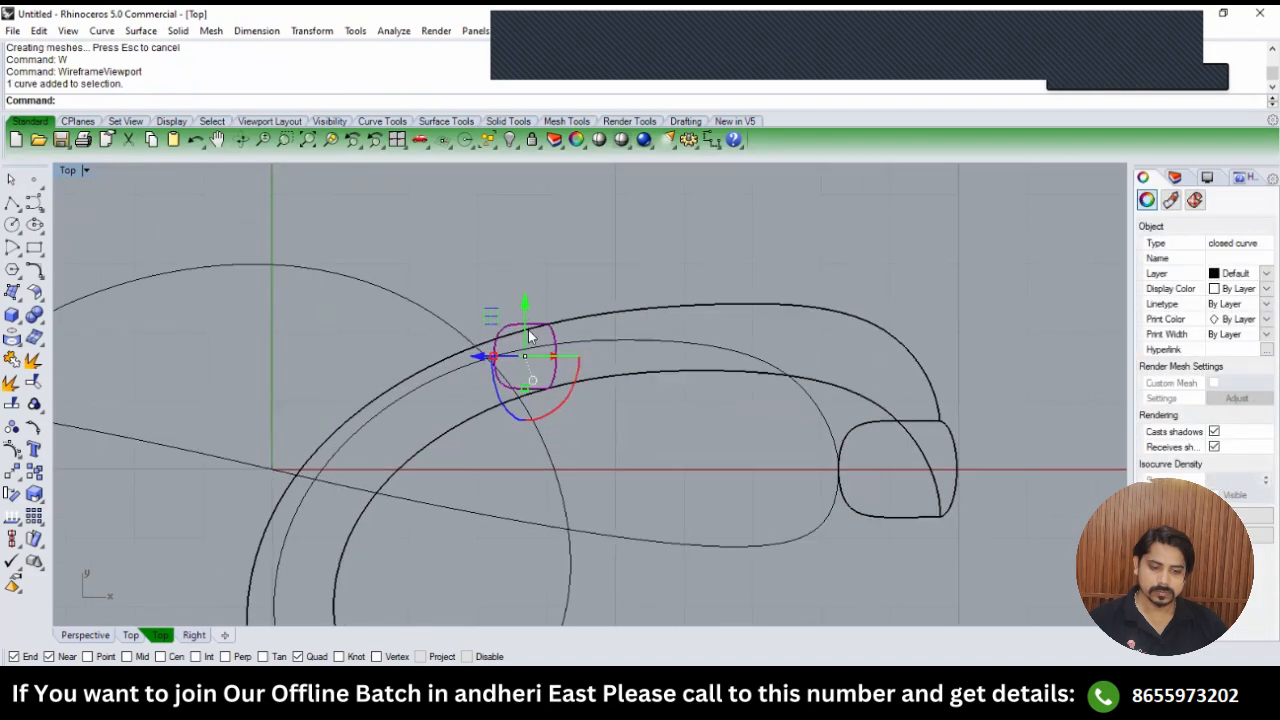
left_click_drag(527, 314, 526, 308)
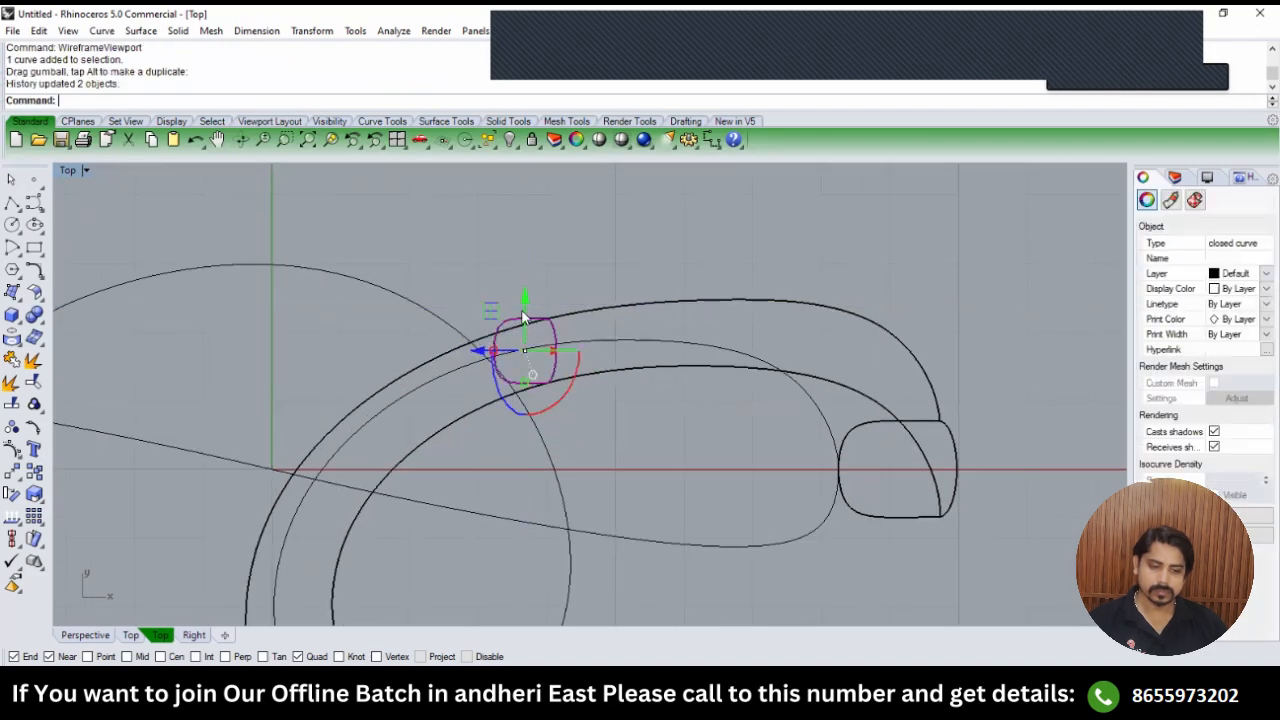
type("sv")
key("Return")
key("Escape")
scroll(576, 325, "down", 4)
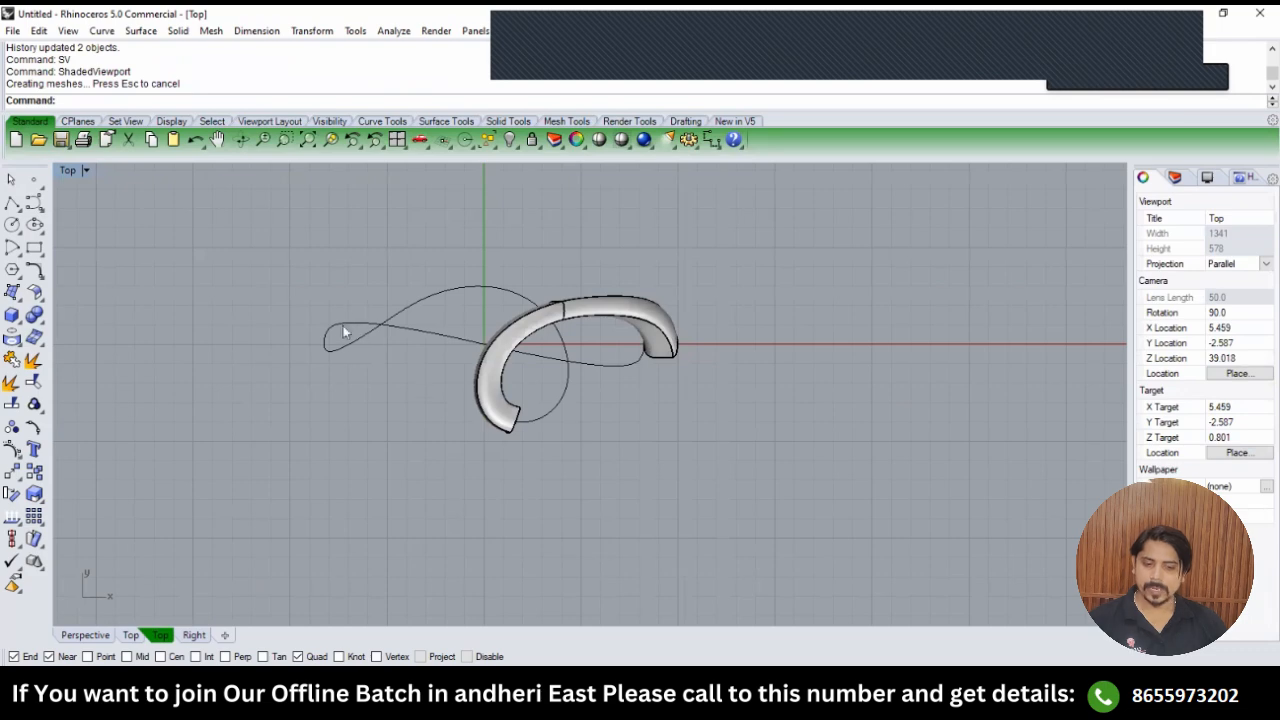
Rotate a copy of the base profile 180 degrees about the origin in the Top view, placing it at the opposite rail end.
scroll(656, 361, "up", 6)
left_click(654, 363)
left_click(684, 402)
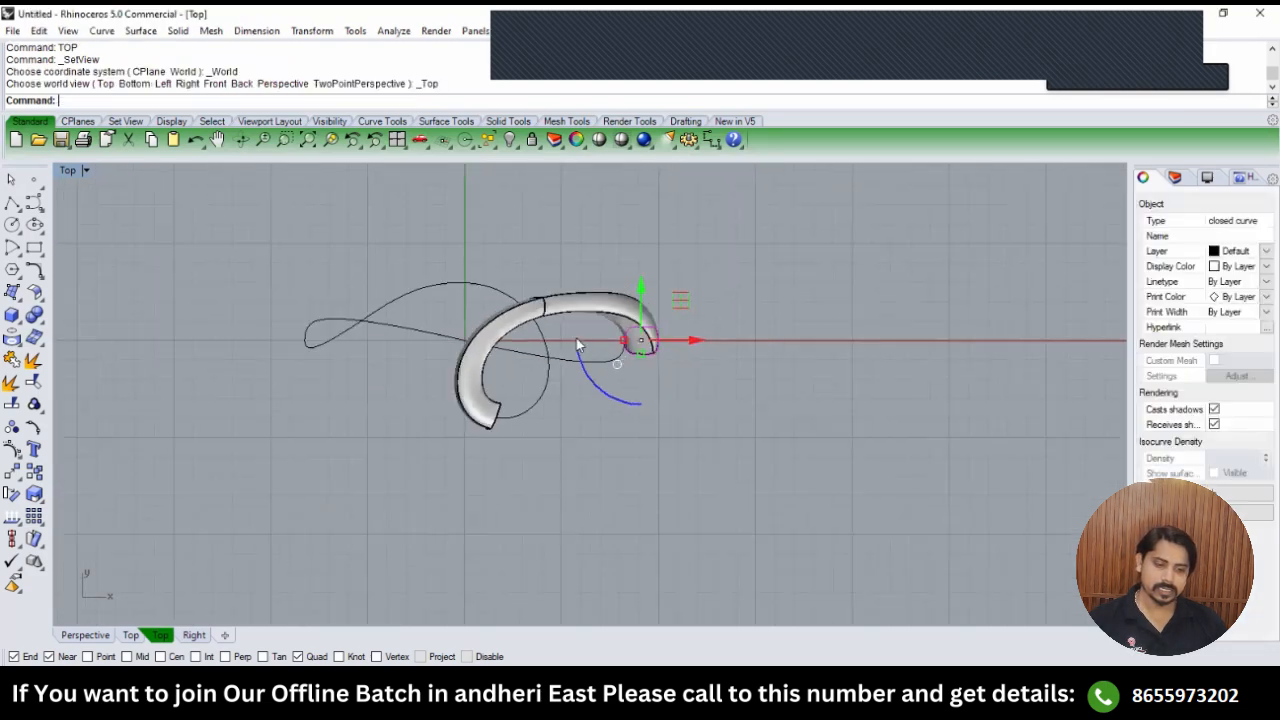
right_click_drag(488, 264, 517, 292)
type("r")
key("Return")
left_click(490, 368)
left_click(490, 218)
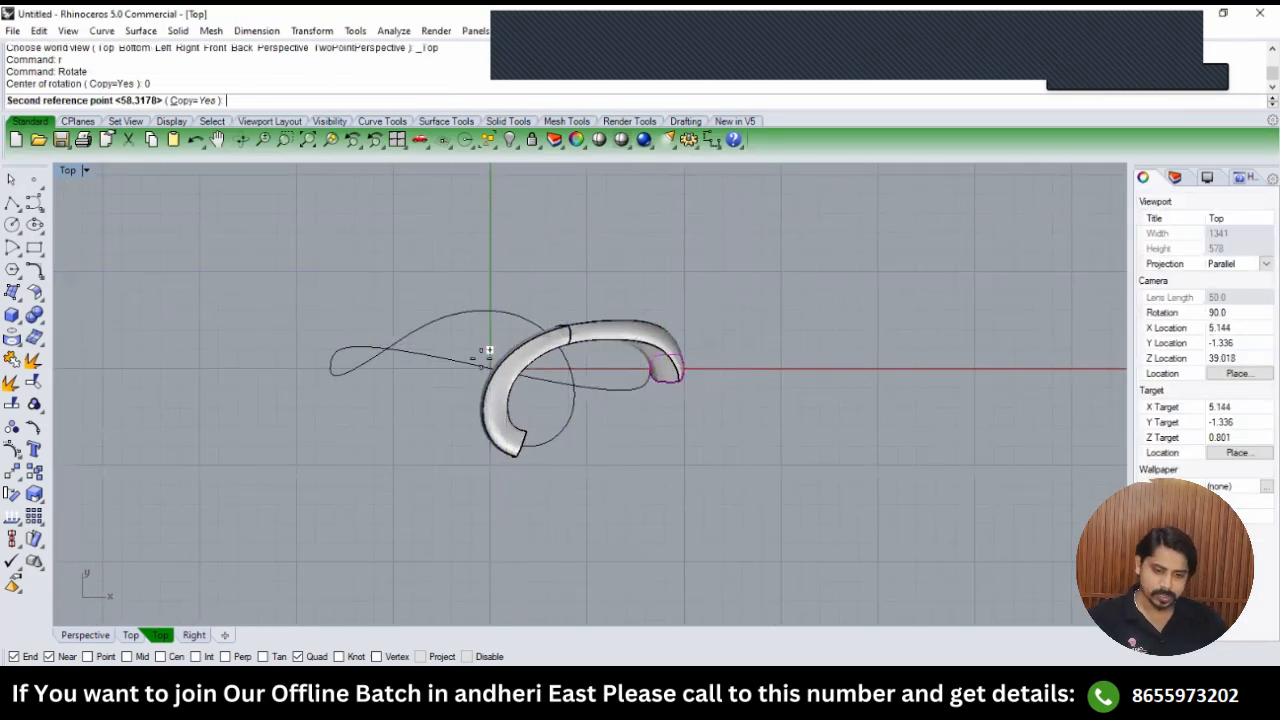
left_click(484, 569)
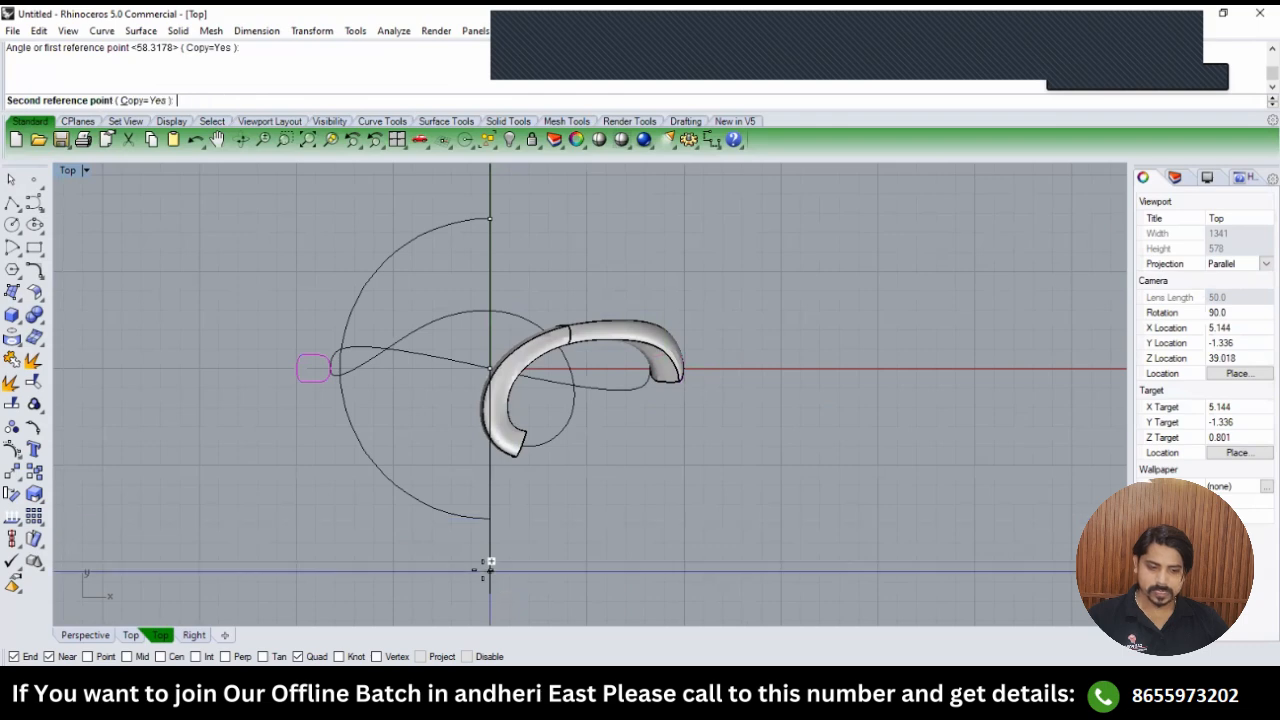
key("Return")
scroll(657, 400, "up", 9)
key("Escape")
Select the rotated base profile copy in the Perspective view and check its placement against the second rail.
type("PERSPECTIVE")
key("Return")
scroll(629, 441, "up", 4)
left_click(601, 423)
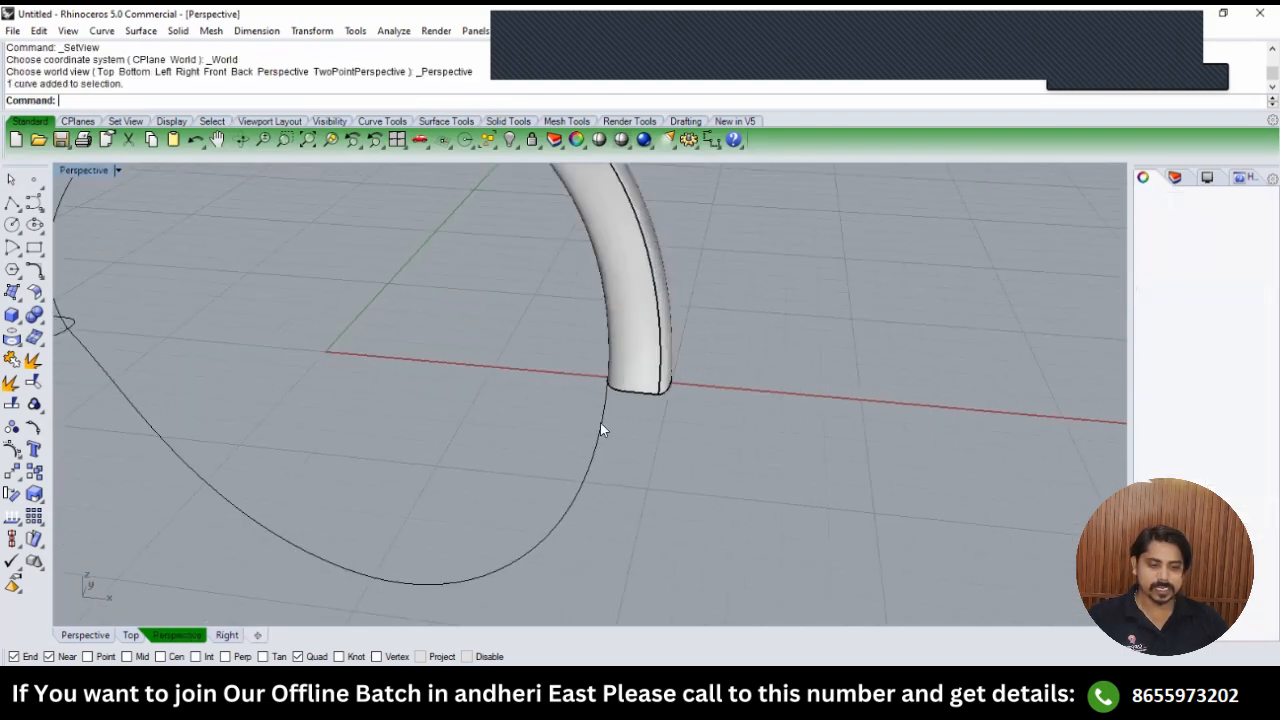
scroll(600, 423, "down", 4)
right_click_drag(512, 424, 706, 421, "shift")
left_click(427, 367)
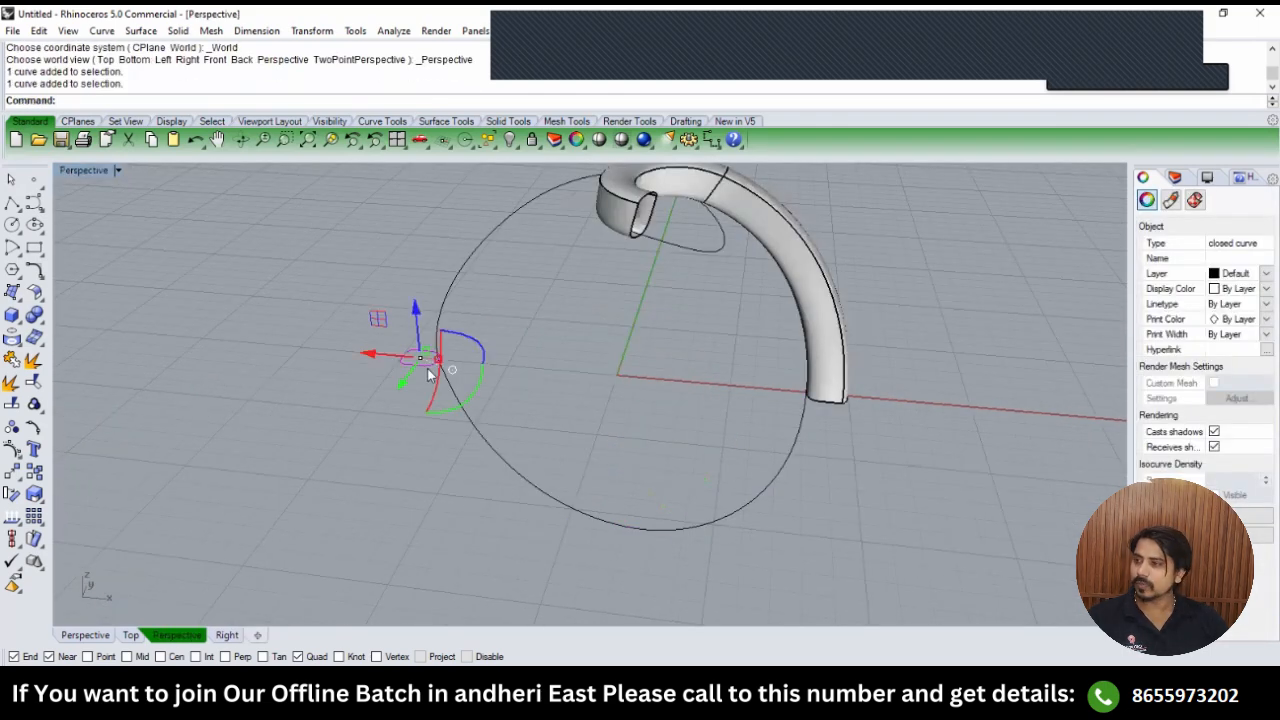
In the Top view, mirror a copy of the middle profile across the Y axis through the origin.
type("TOP")
key("Return")
key("Escape")
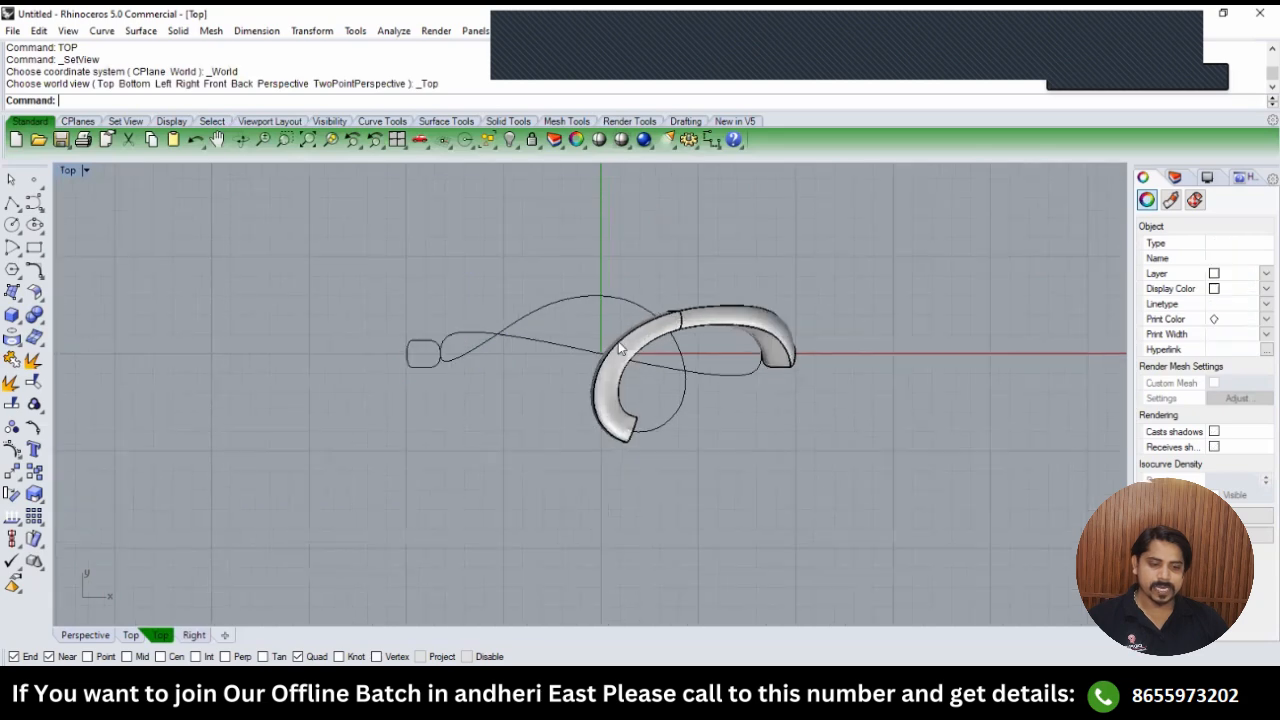
left_click(682, 304)
right_click_drag(628, 262, 605, 347)
type("mm")
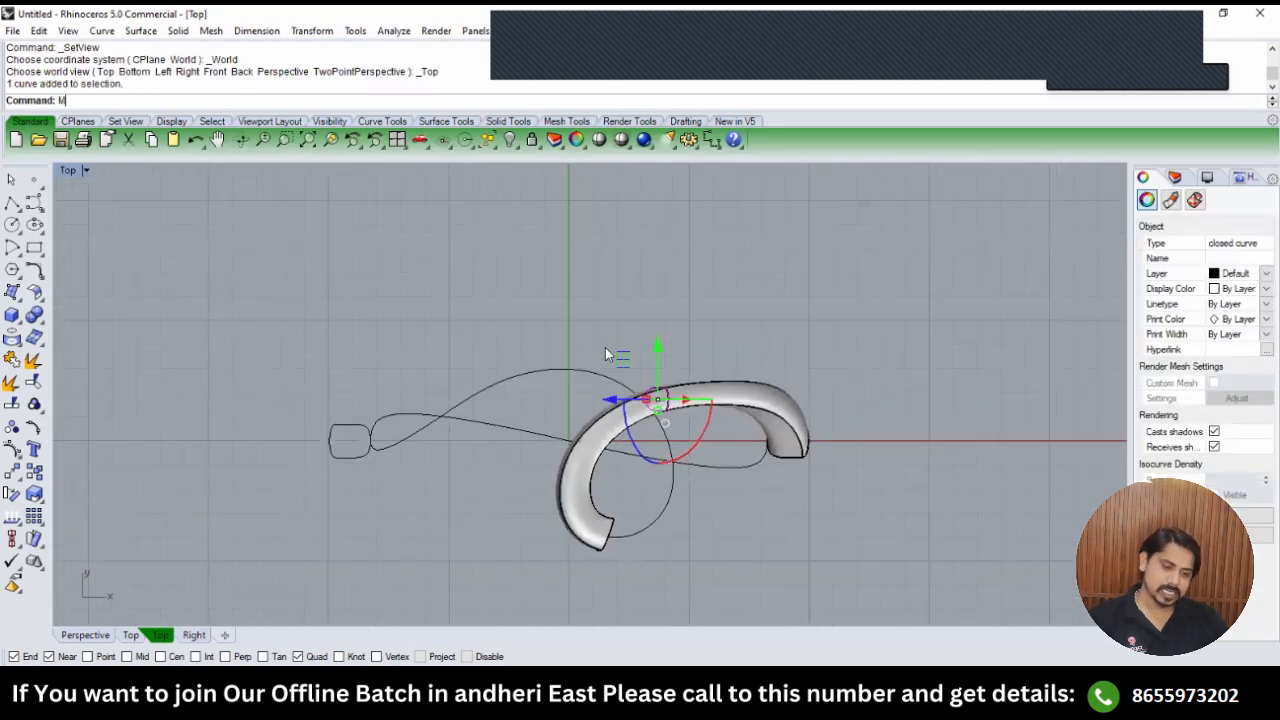
key("Return")
type("0")
key("Return")
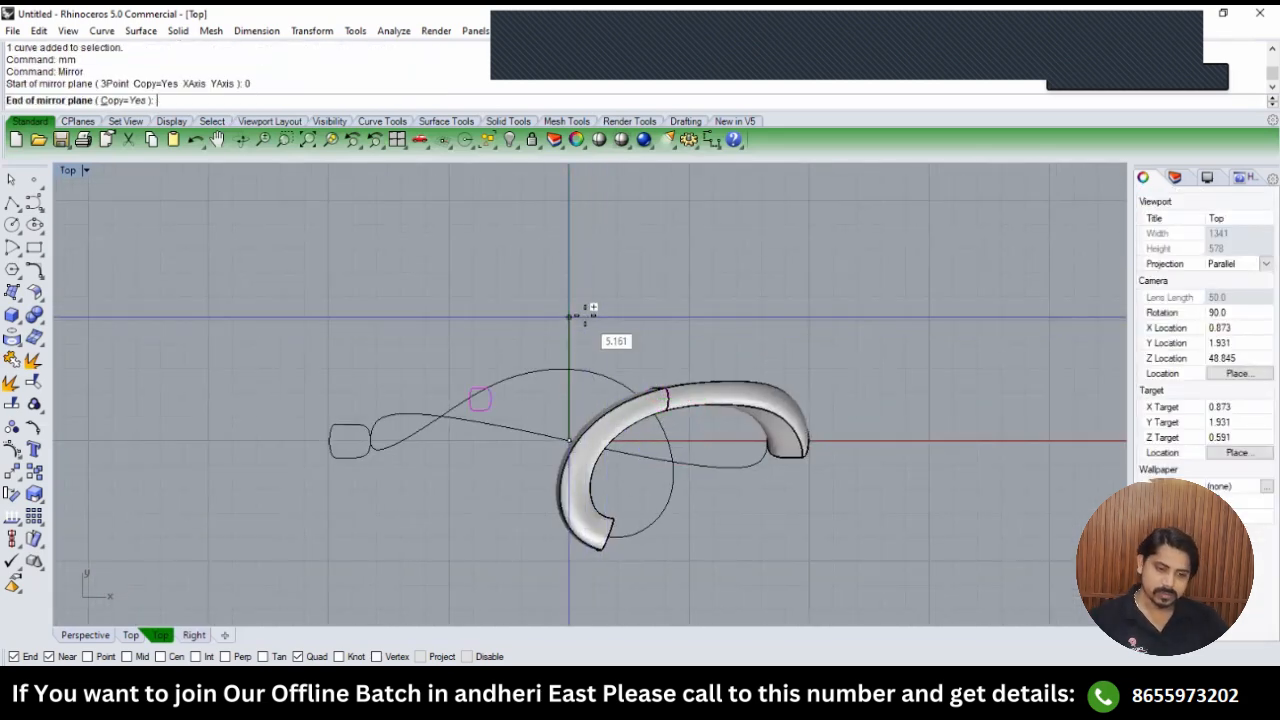
left_click(585, 315)
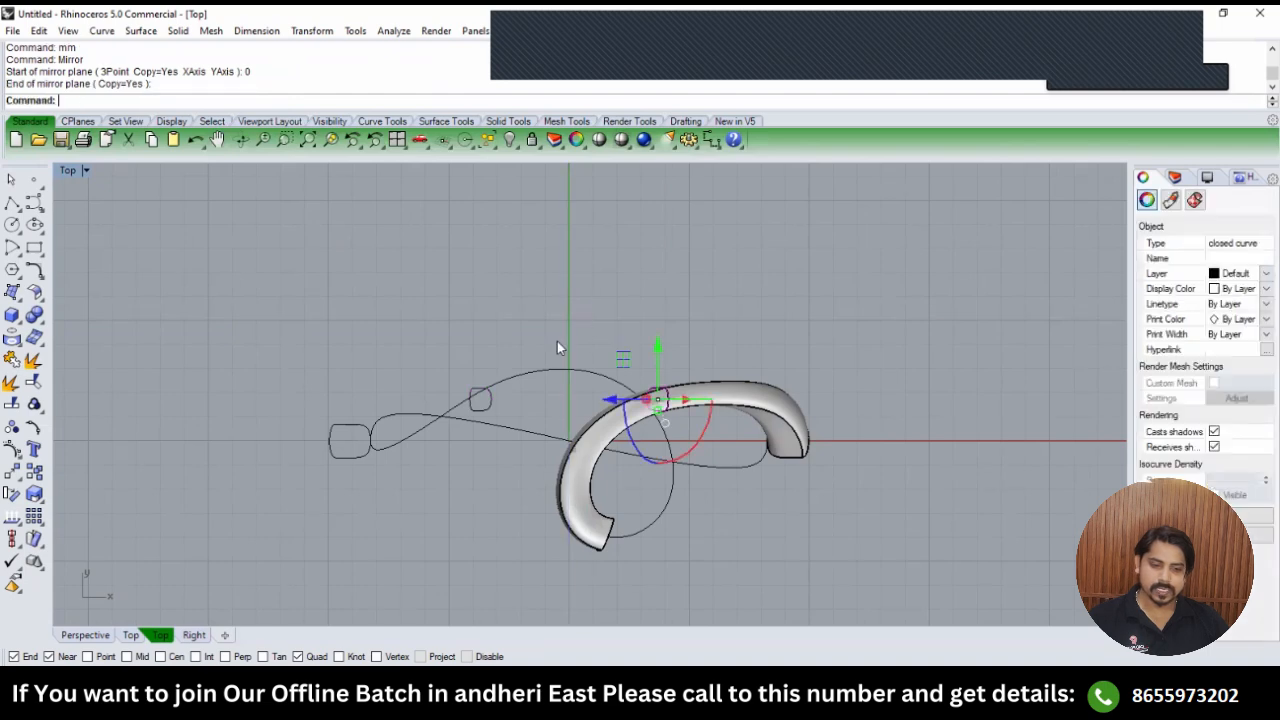
Move the mirrored profile by the edge point facing the Y axis onto the second rail near its crest.
scroll(477, 407, "up", 4)
left_click(484, 402)
type("nm")
key("Return")
scroll(487, 402, "up", 1)
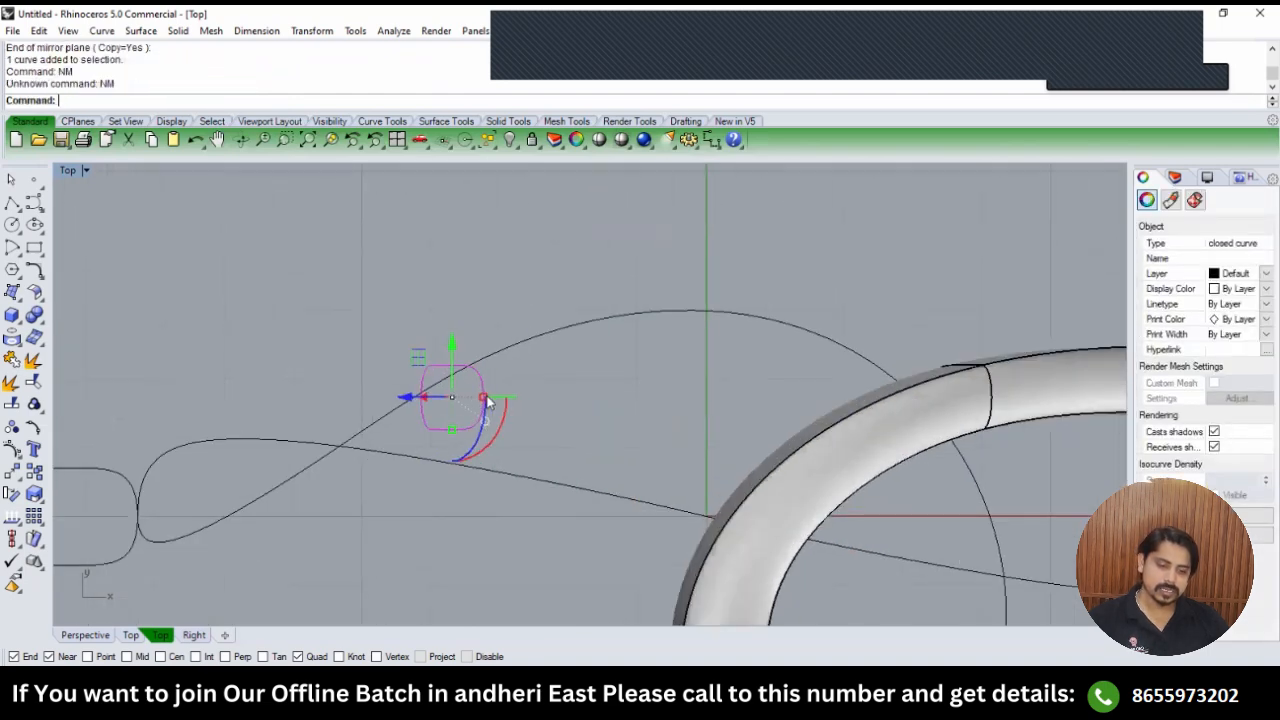
left_click(484, 397)
type("m")
key("Return")
left_click(485, 393)
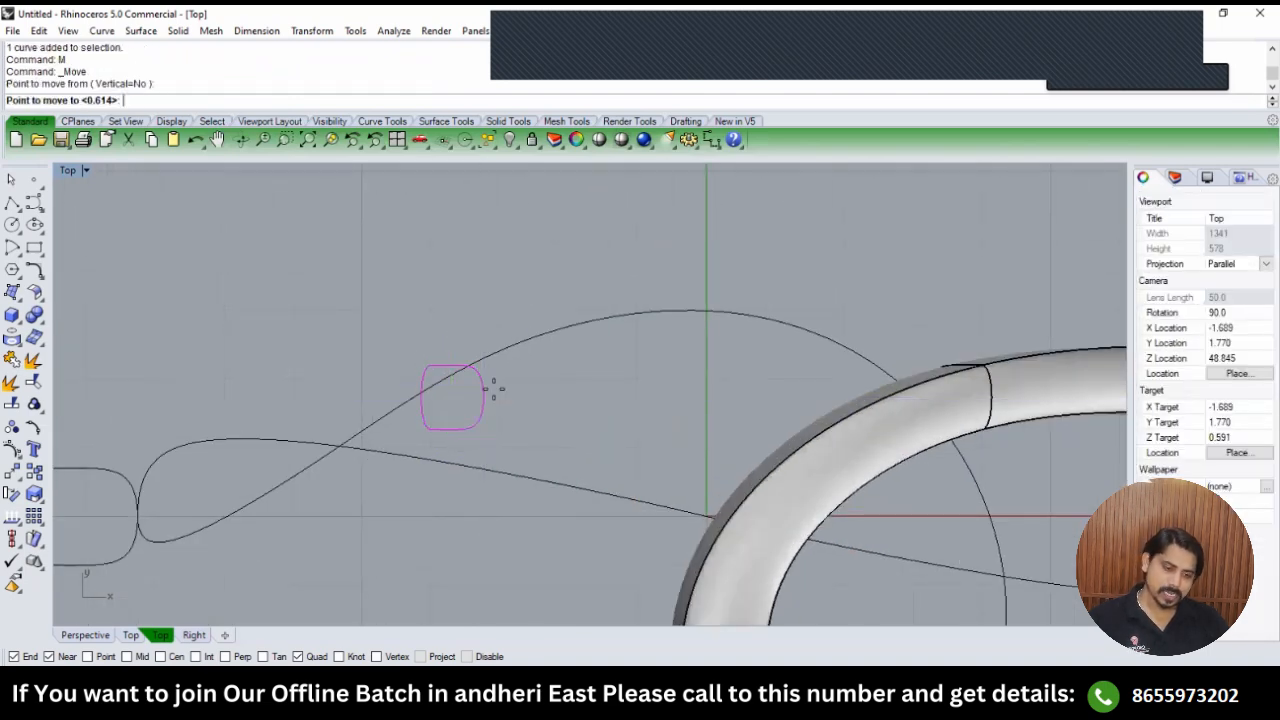
left_click(622, 315)
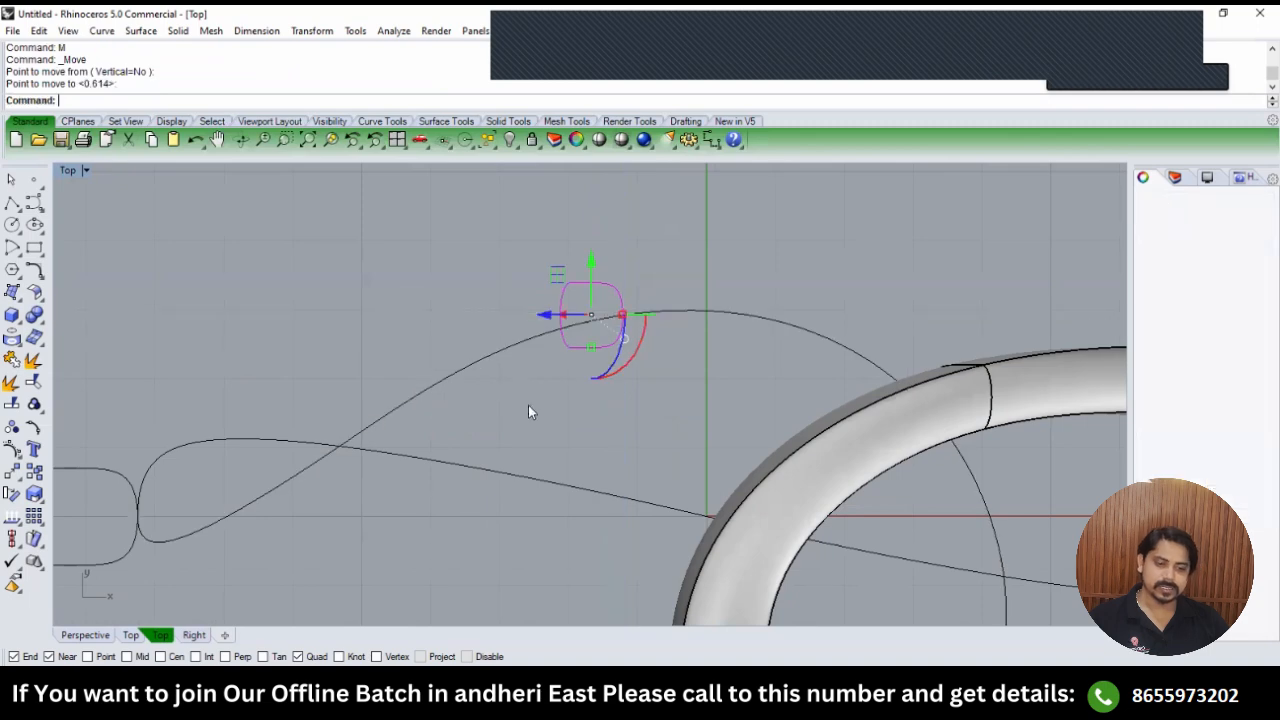
In the Front view, rotate the mirrored profile clockwise about its lower end on the rail with Copy set to No.
scroll(527, 402, "down", 4)
left_click(528, 392)
type("perspective")
key("Return")
type("front")
key("Return")
scroll(583, 330, "up", 4)
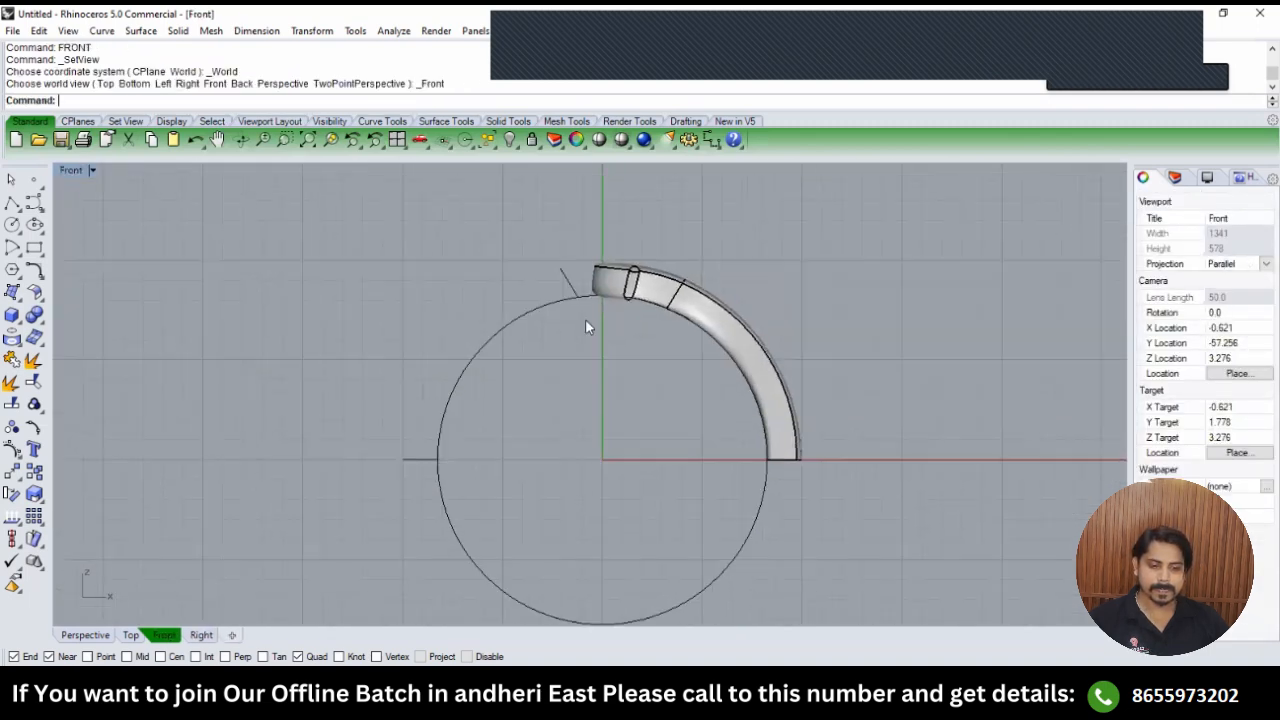
left_click(555, 262)
type("r")
key("Return")
left_click(580, 300)
scroll(586, 221, "up", 4)
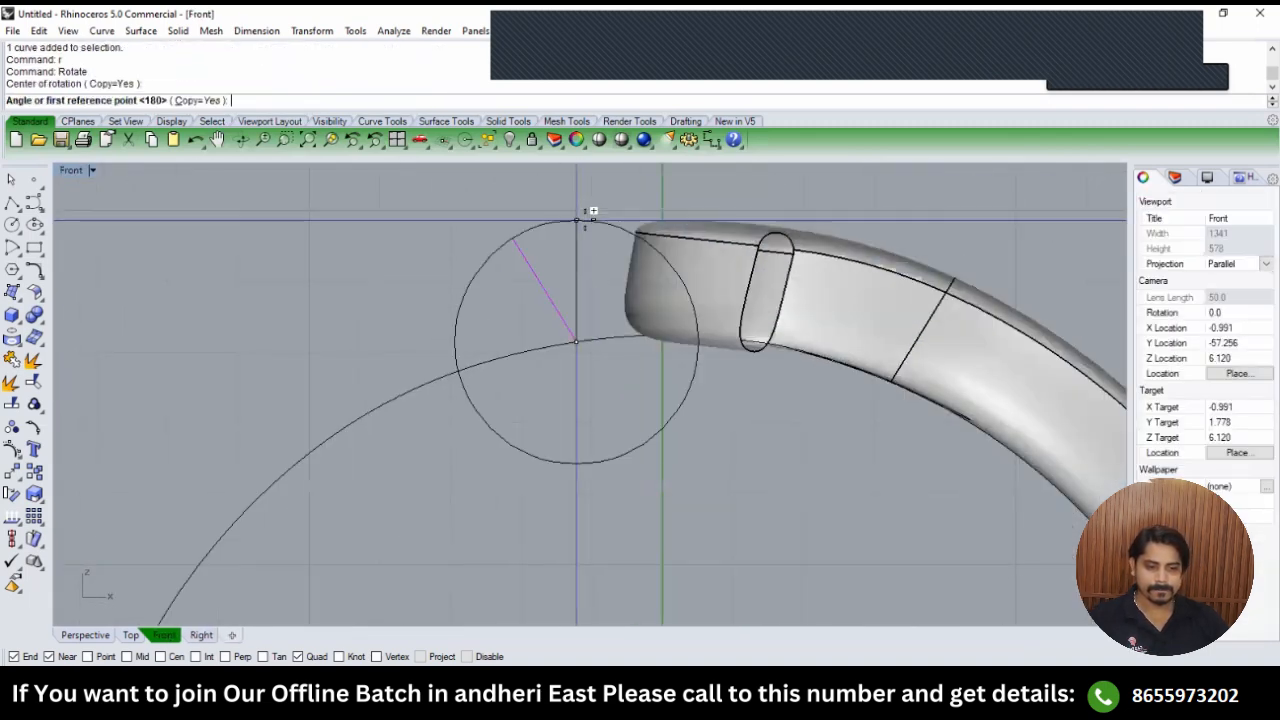
left_click(584, 216)
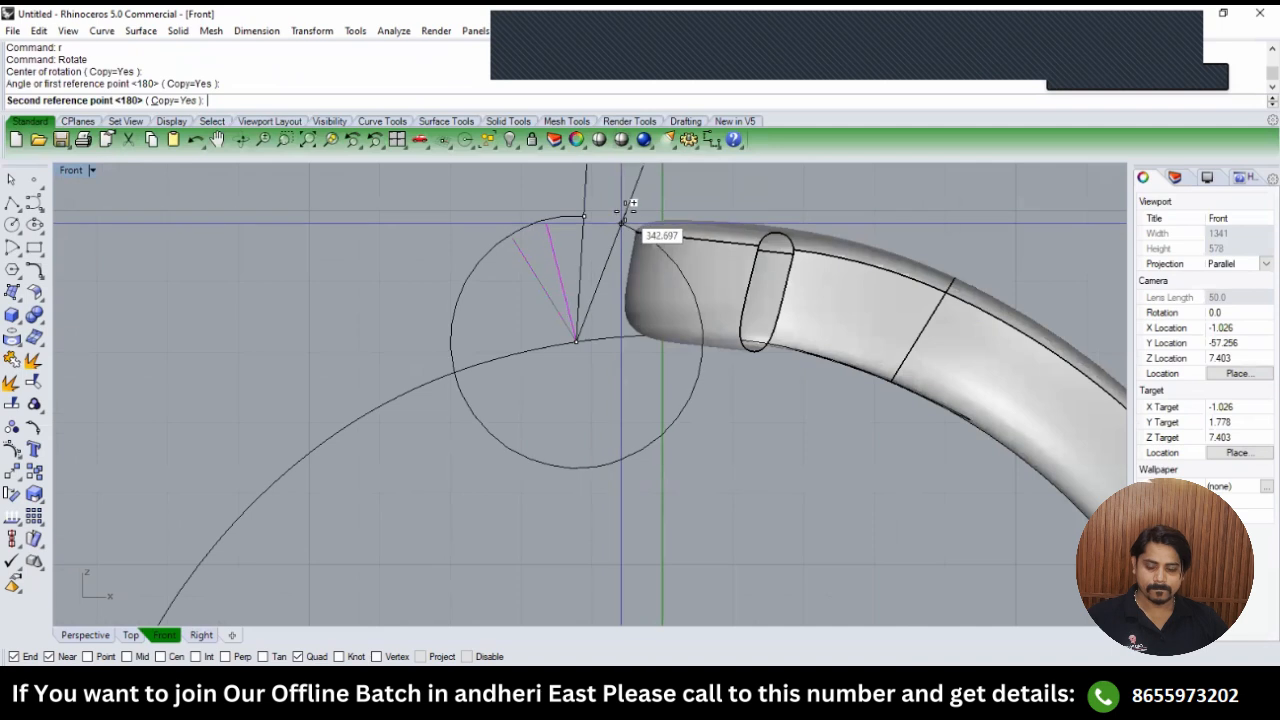
type("C")
key("Return")
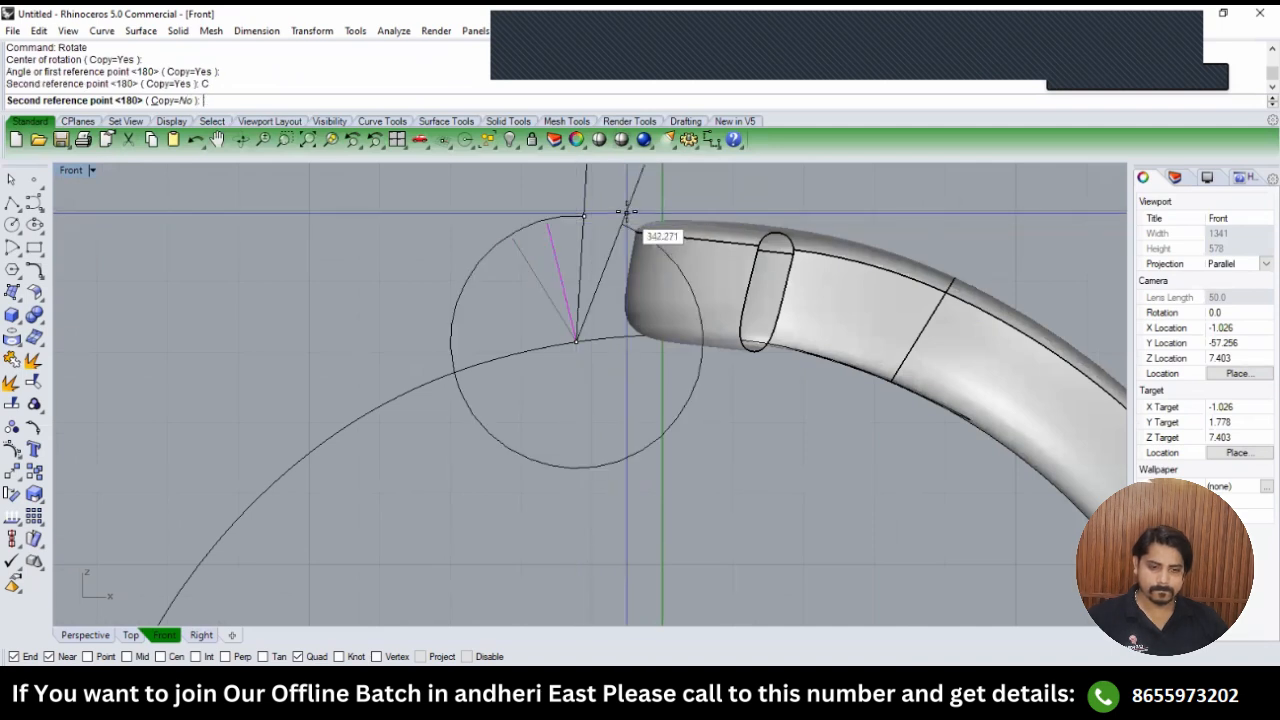
left_click(613, 267)
In the Top view, sweep the base, mirrored and loop-end profiles along the second rail, moving the base profile's seam point to another corner.
type("TOP")
key("Return")
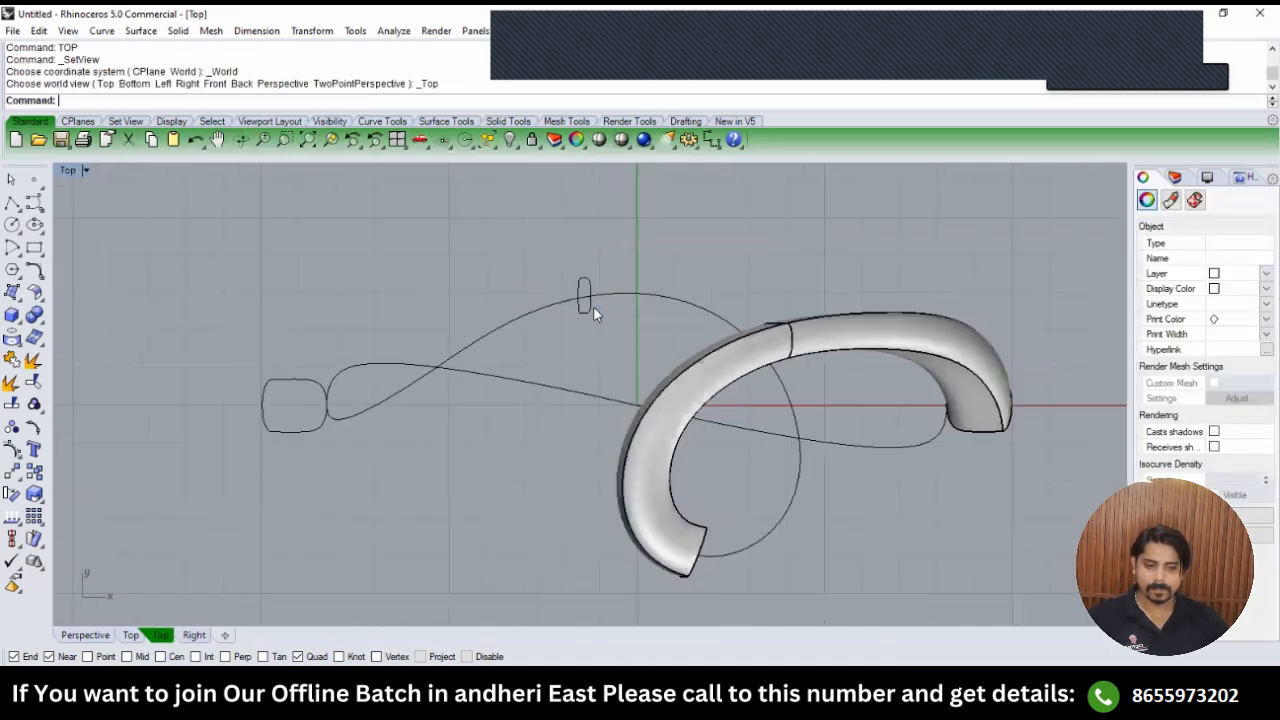
left_click_drag(605, 318, 573, 290)
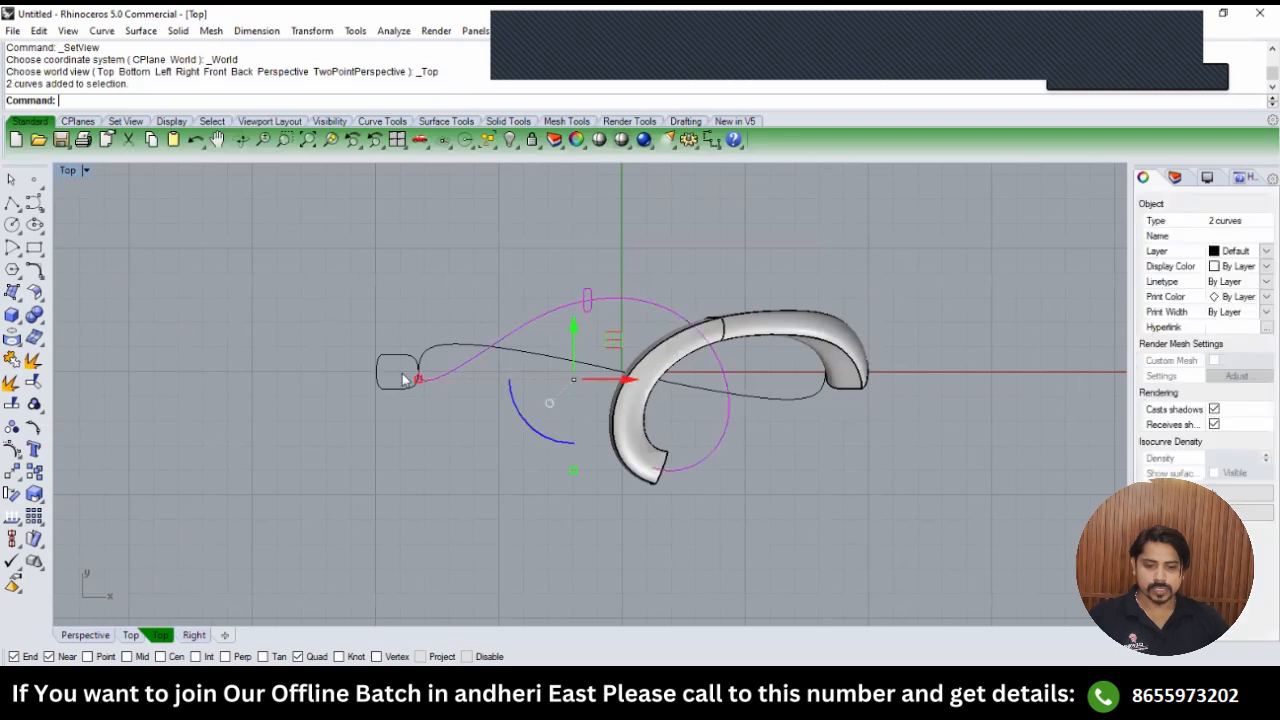
left_click(397, 389, "shift")
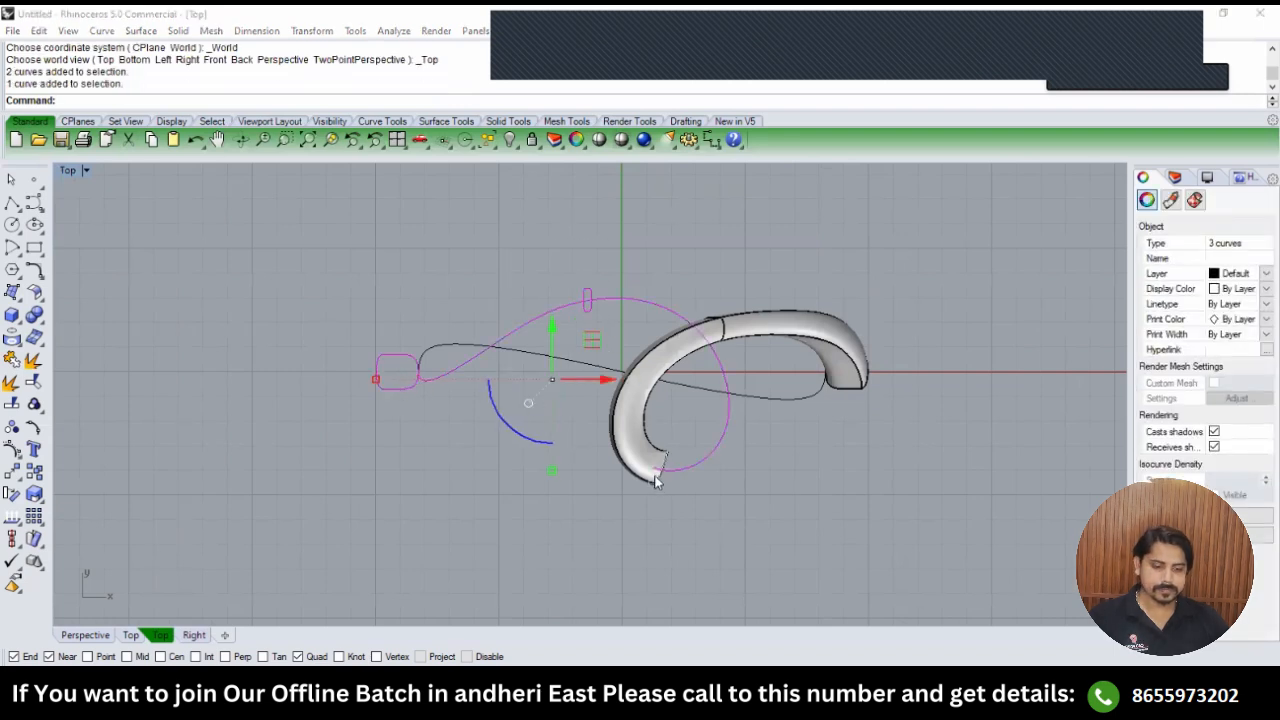
left_click(656, 483, "shift")
left_click(710, 518)
type("S1")
key("Return")
key("Return")
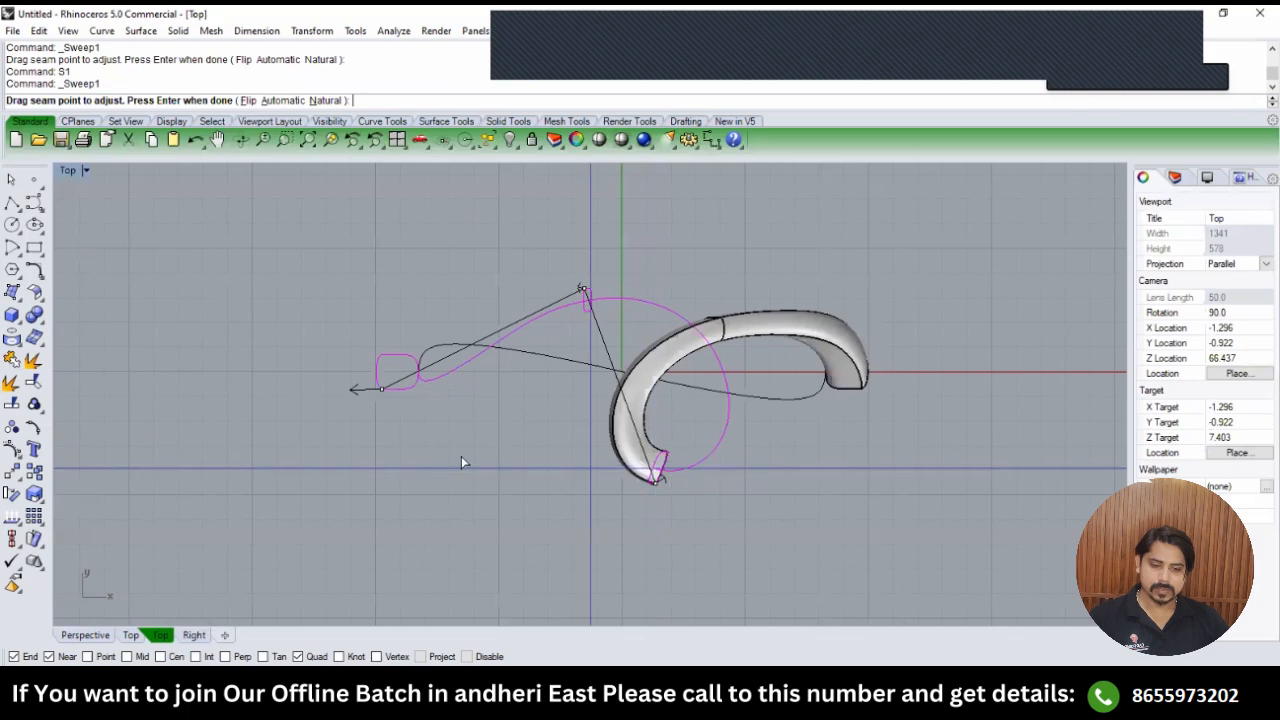
left_click(381, 389)
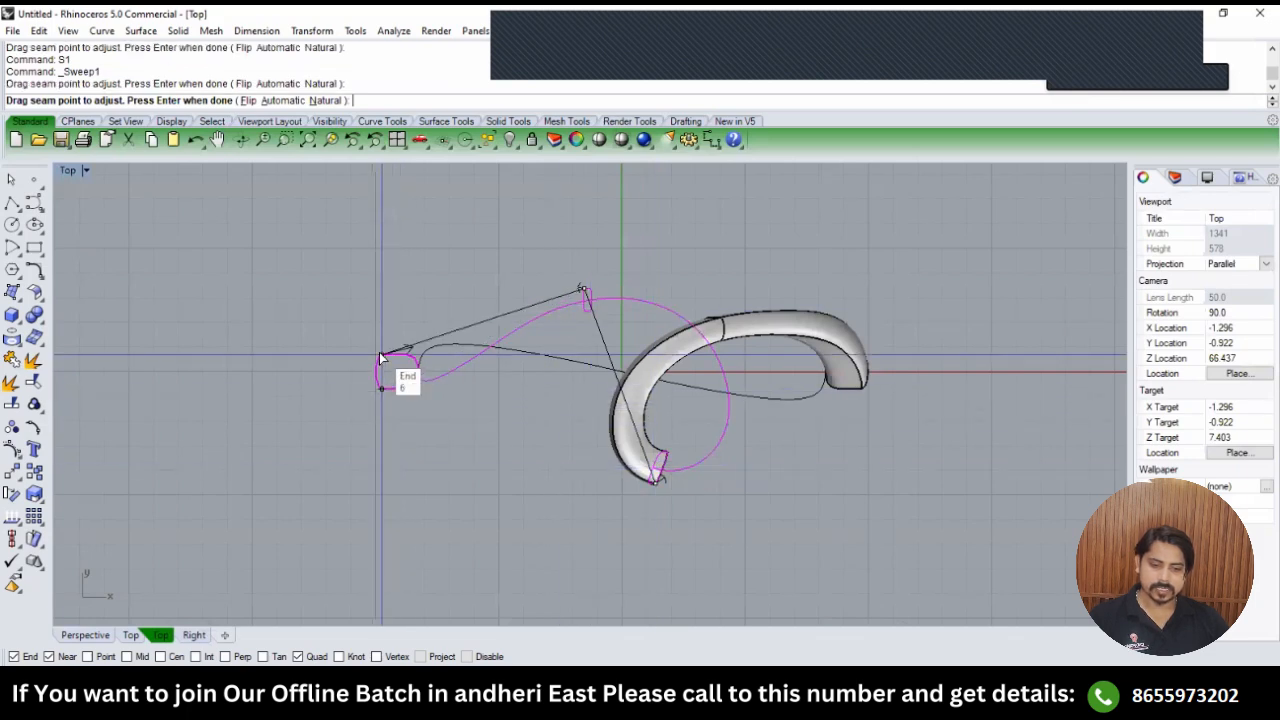
key("Return")
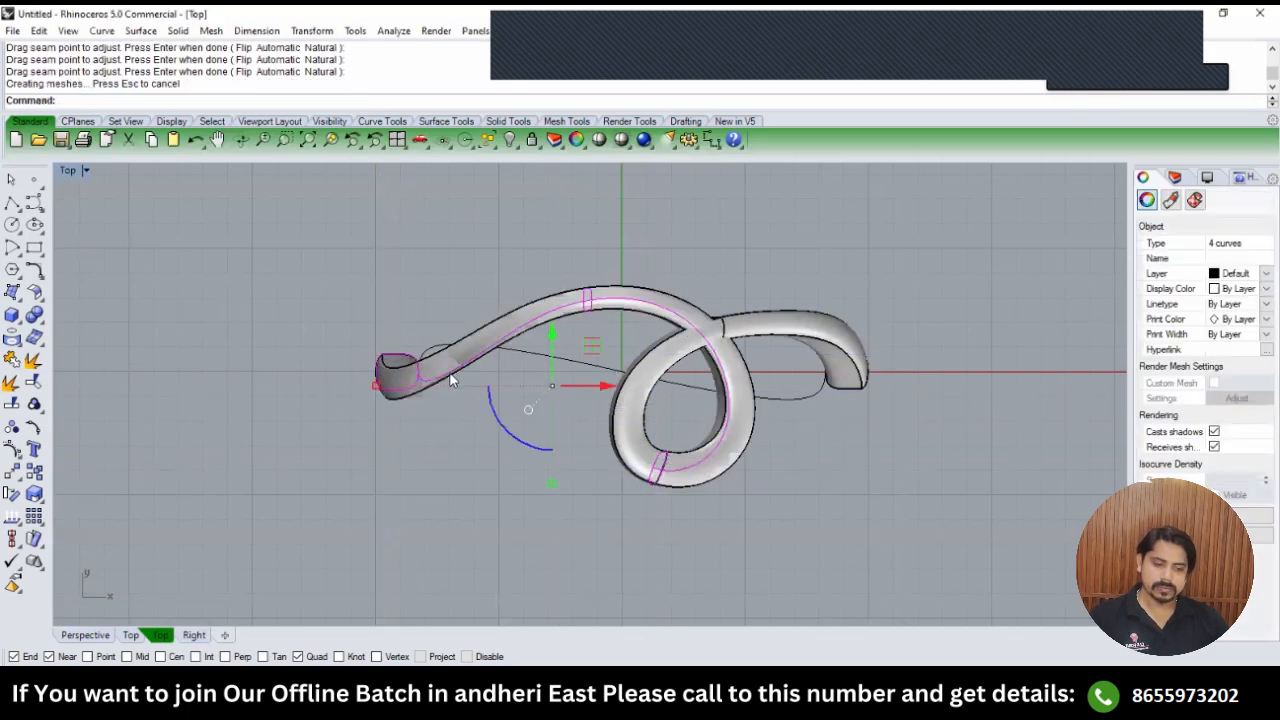
Check the three-profile sweep in the Perspective view and undo it.
key("F4")
right_click_drag(494, 390, 606, 381)
key("ctrl+z")
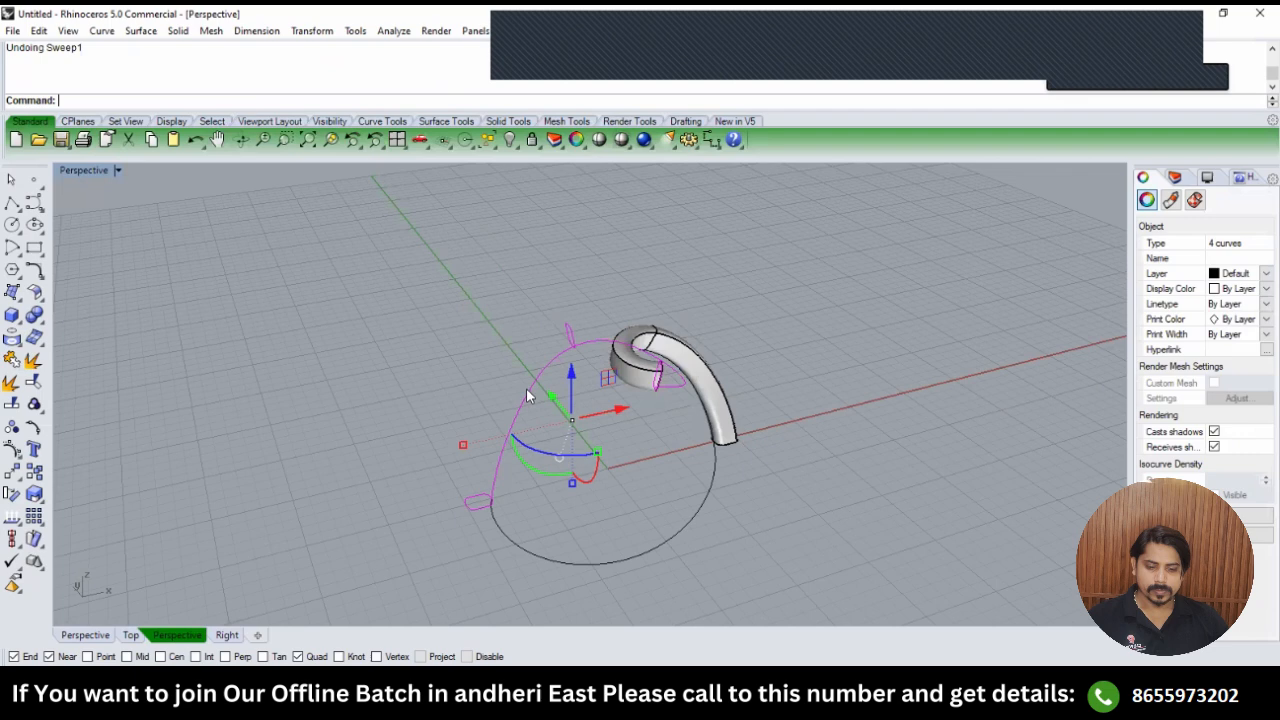
Leave the base profile out and run Sweep1 along the second rail with only the mirrored and loop-end profiles.
left_click(469, 507, "ctrl")
key("F4")
type("S")
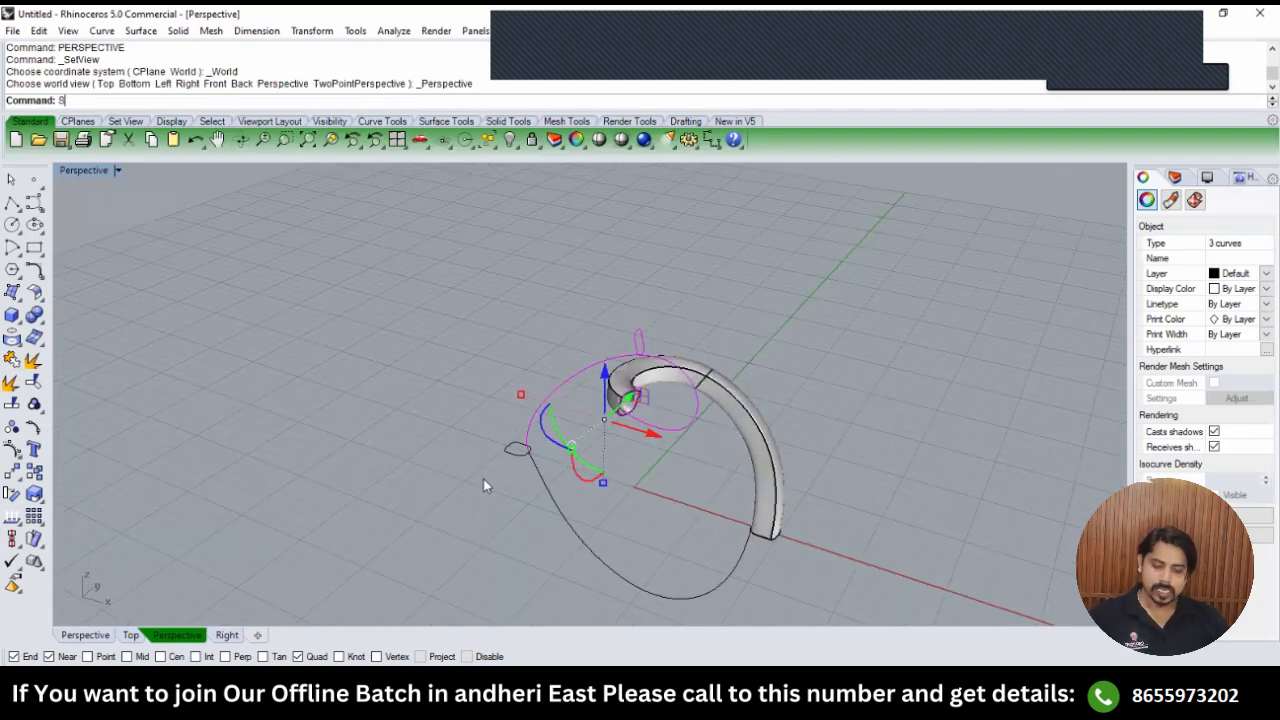
type("1")
key("Return")
key("Return")
right_click_drag(581, 362, 641, 365)
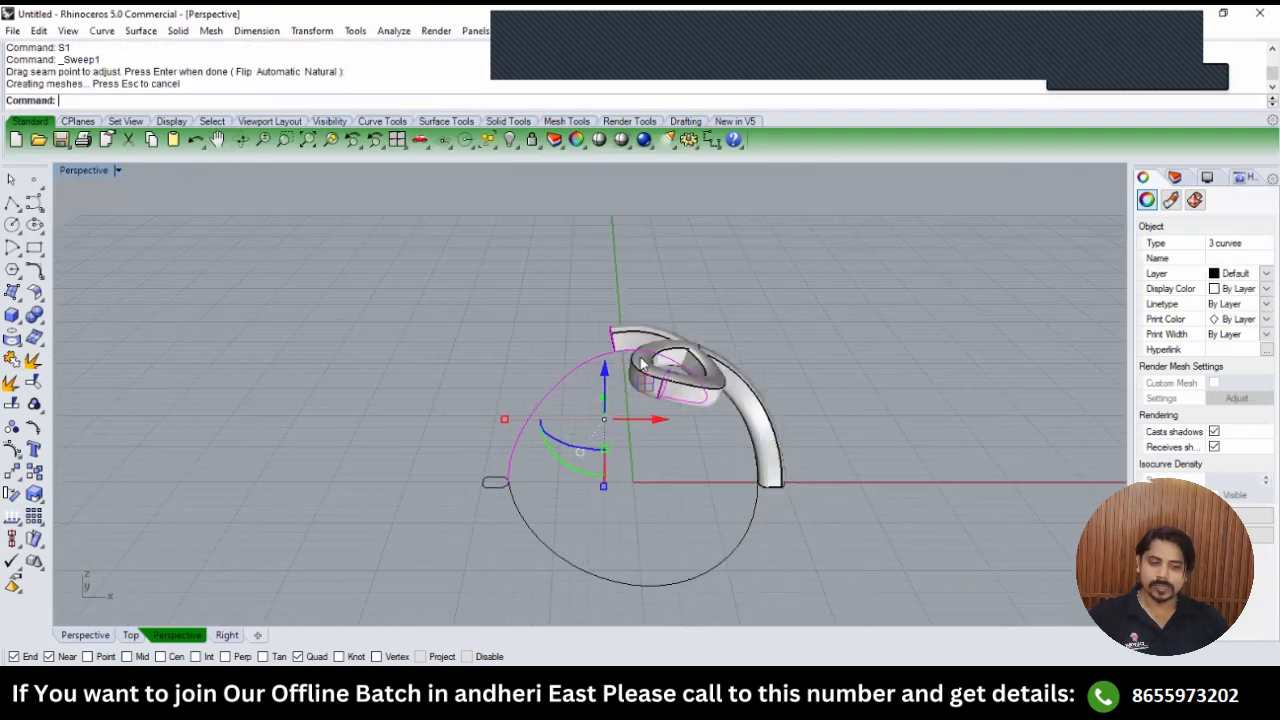
Run Sweep1 along the second rail from the mirrored profile to the base profile to complete the other half of the band.
scroll(603, 345, "up", 4)
left_click(616, 341)
left_click(617, 338)
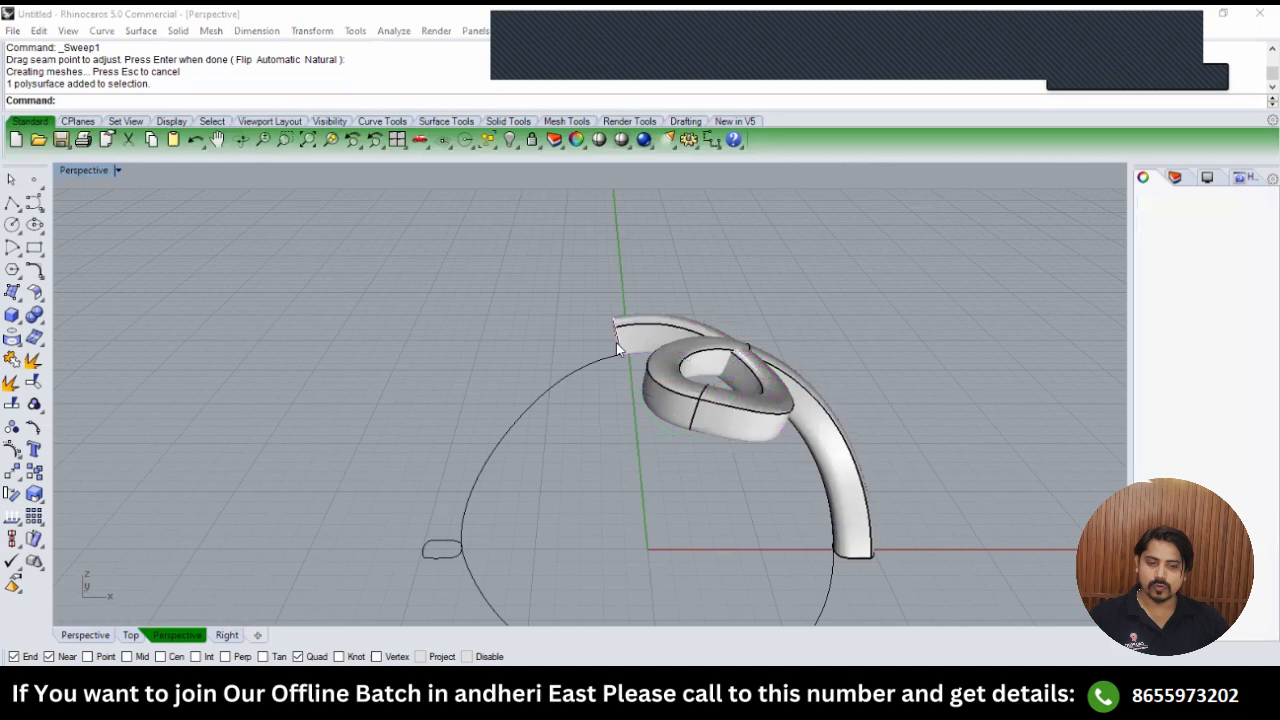
left_click(575, 388)
left_click(557, 381, "shift")
left_click(443, 555, "shift")
type("S1")
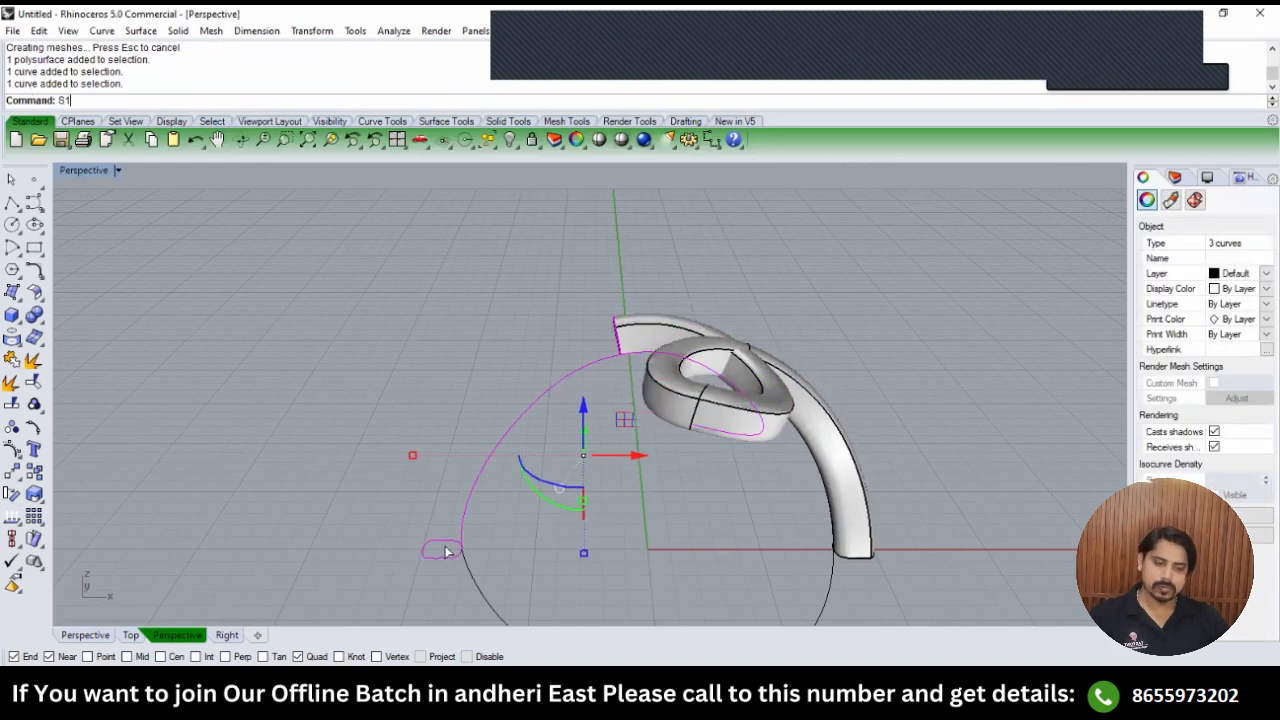
key("Return")
key("Return")
key("Return")
Examine the joined band sweeps in the Top and Front views, using shaded display.
type("TOP")
key("Return")
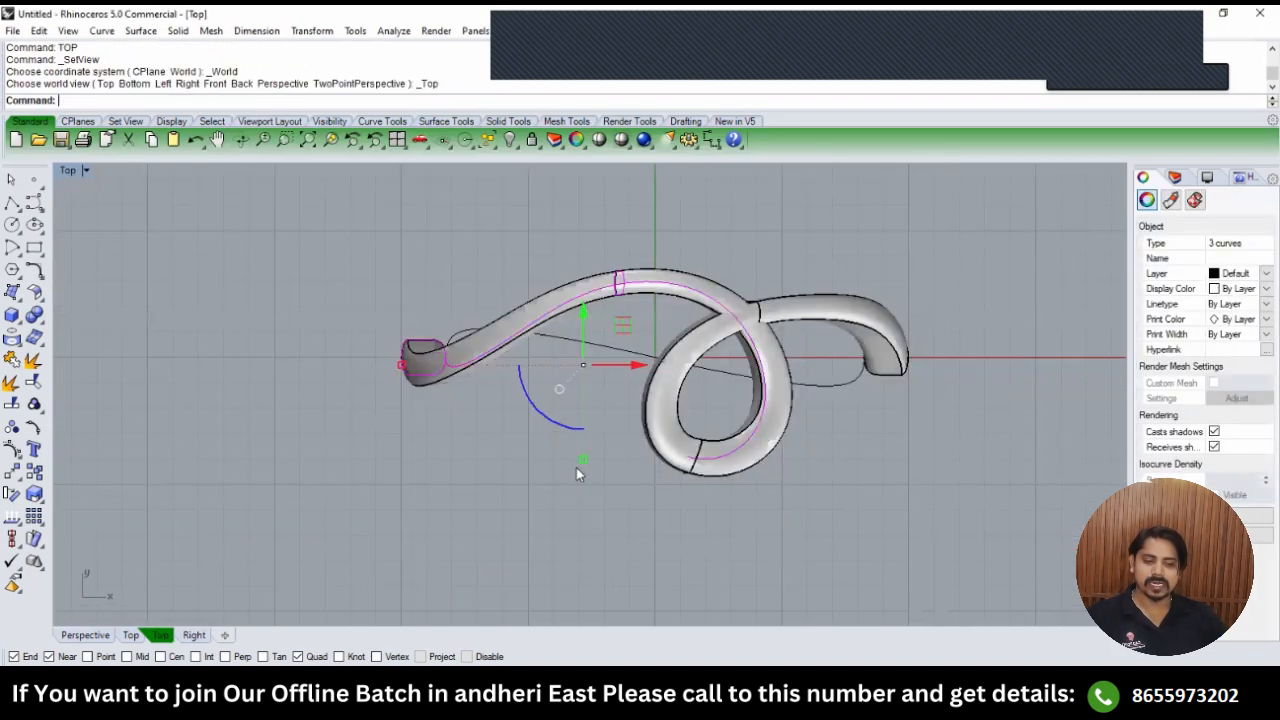
left_click(599, 139)
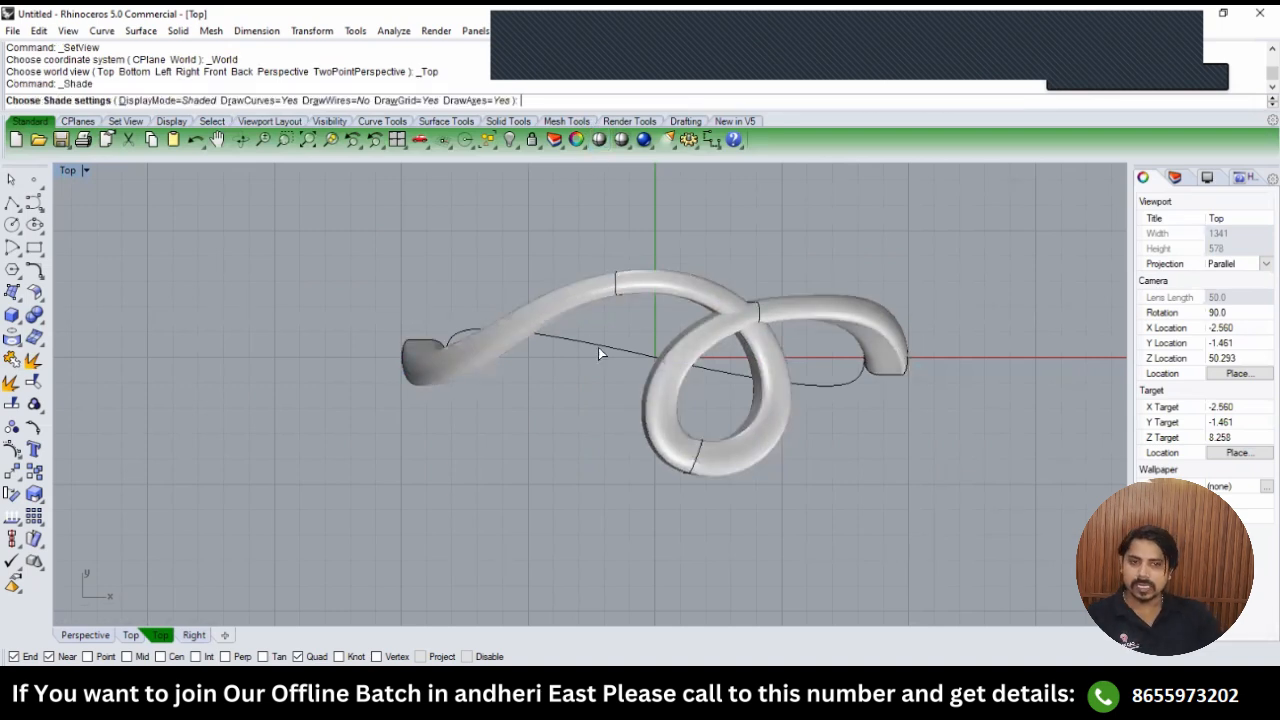
key("ctrl+F2")
key("Escape")
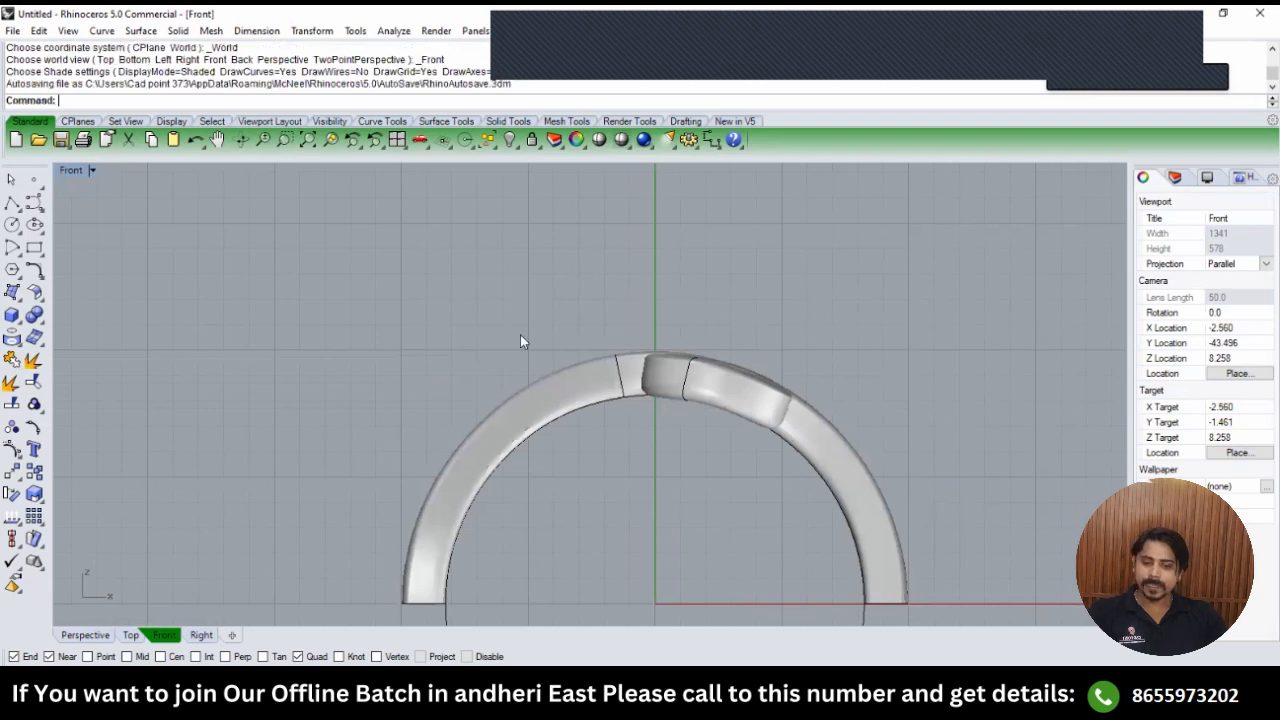
scroll(520, 336, "down", 4)
right_click_drag(511, 337, 491, 290)
type("TOP")
key("Return")
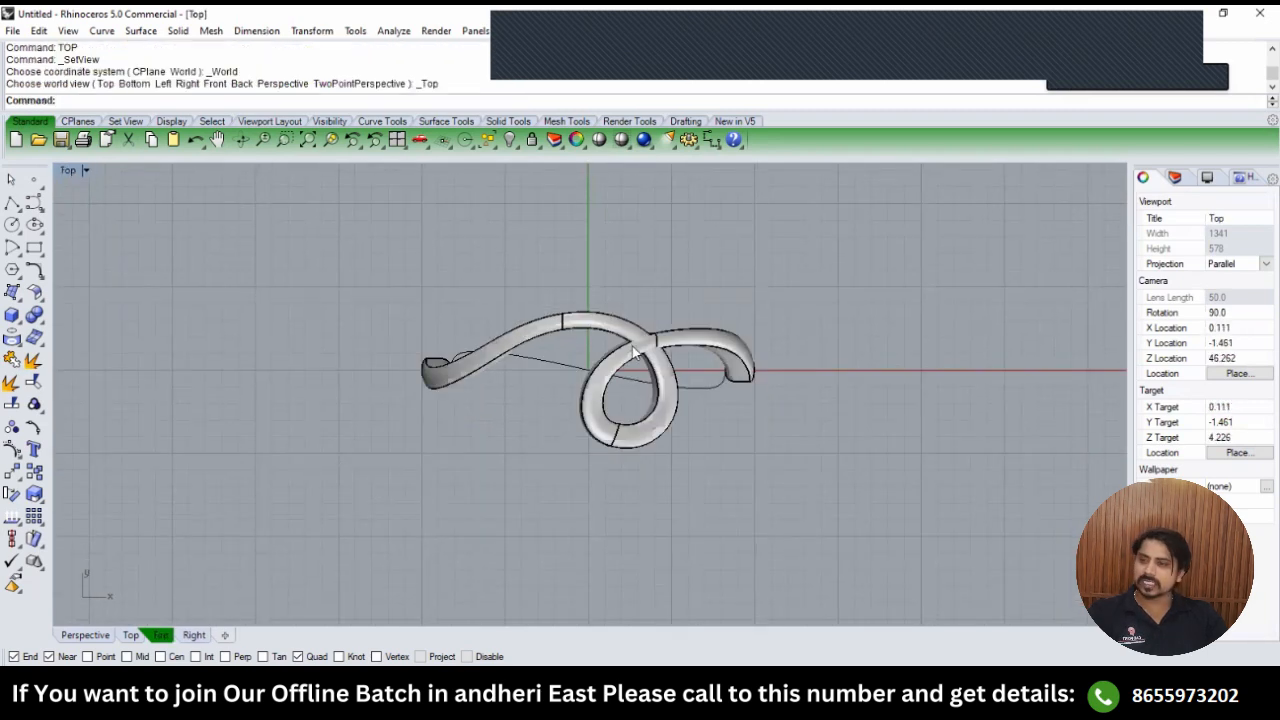
In the Front view, bring back only the hidden outer circle with ShowSelected as a height reference.
type("FRONT")
key("Return")
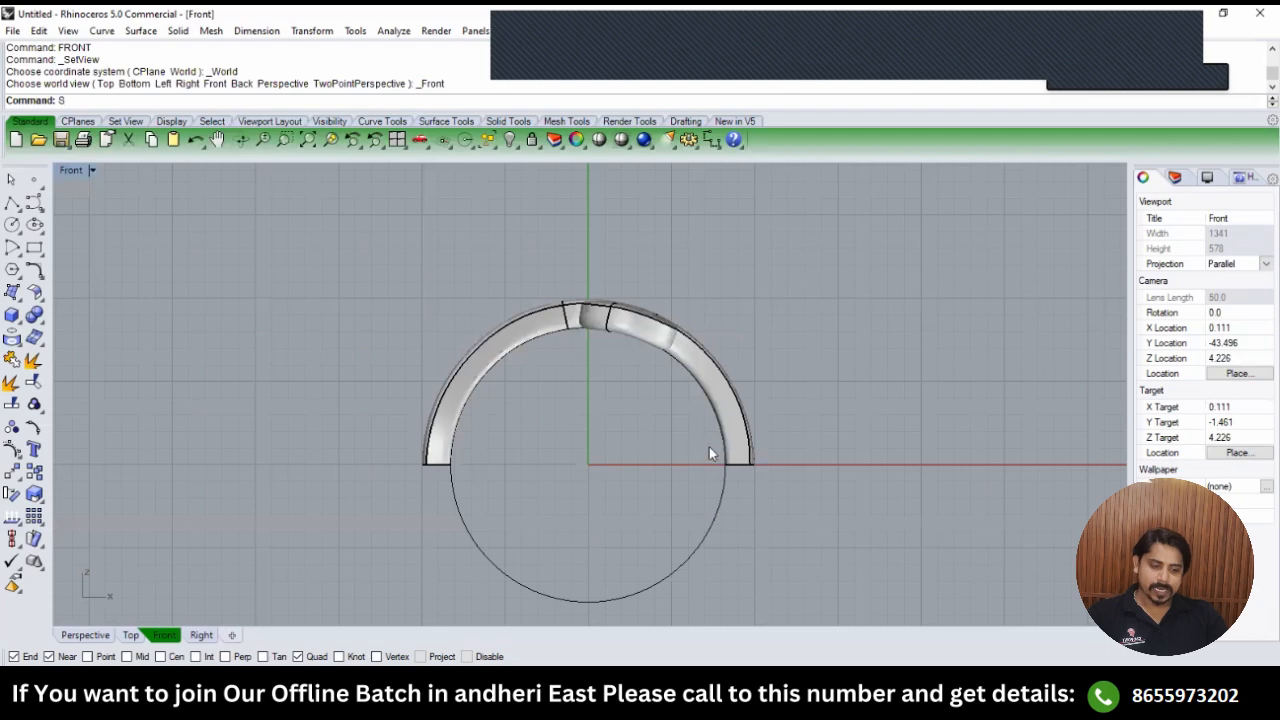
type("SS")
key("Return")
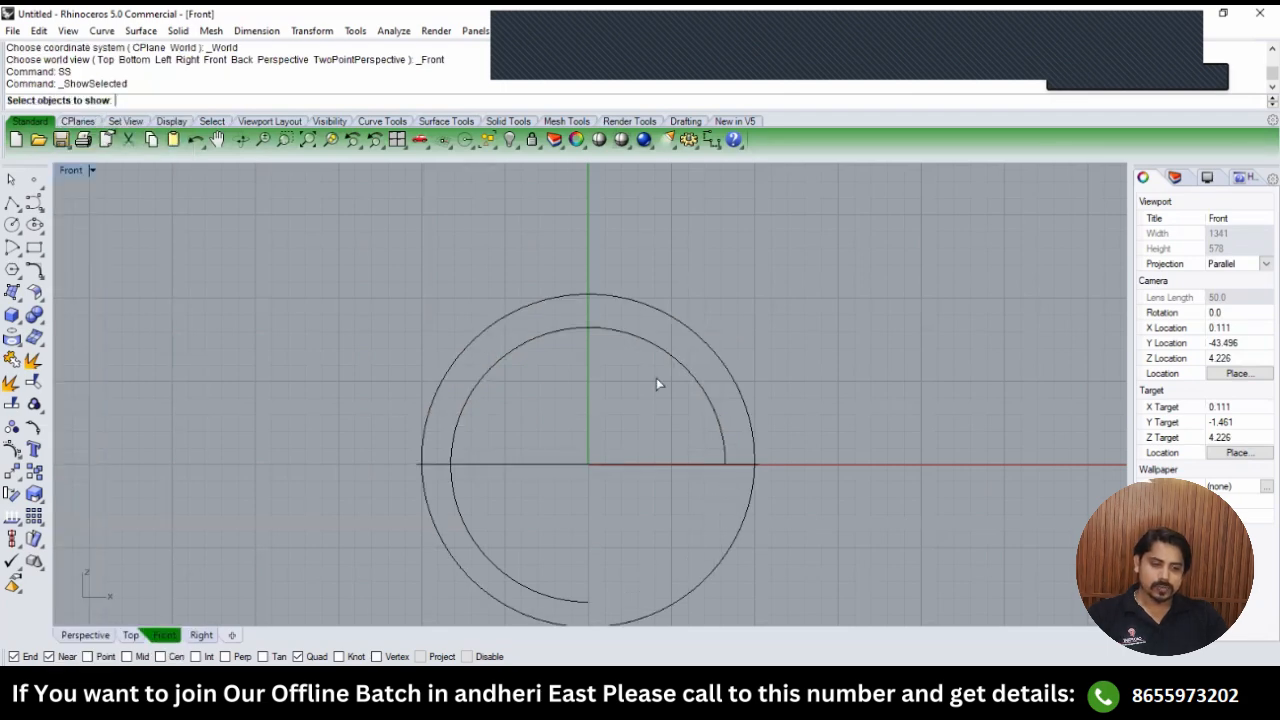
left_click(652, 310)
key("Return")
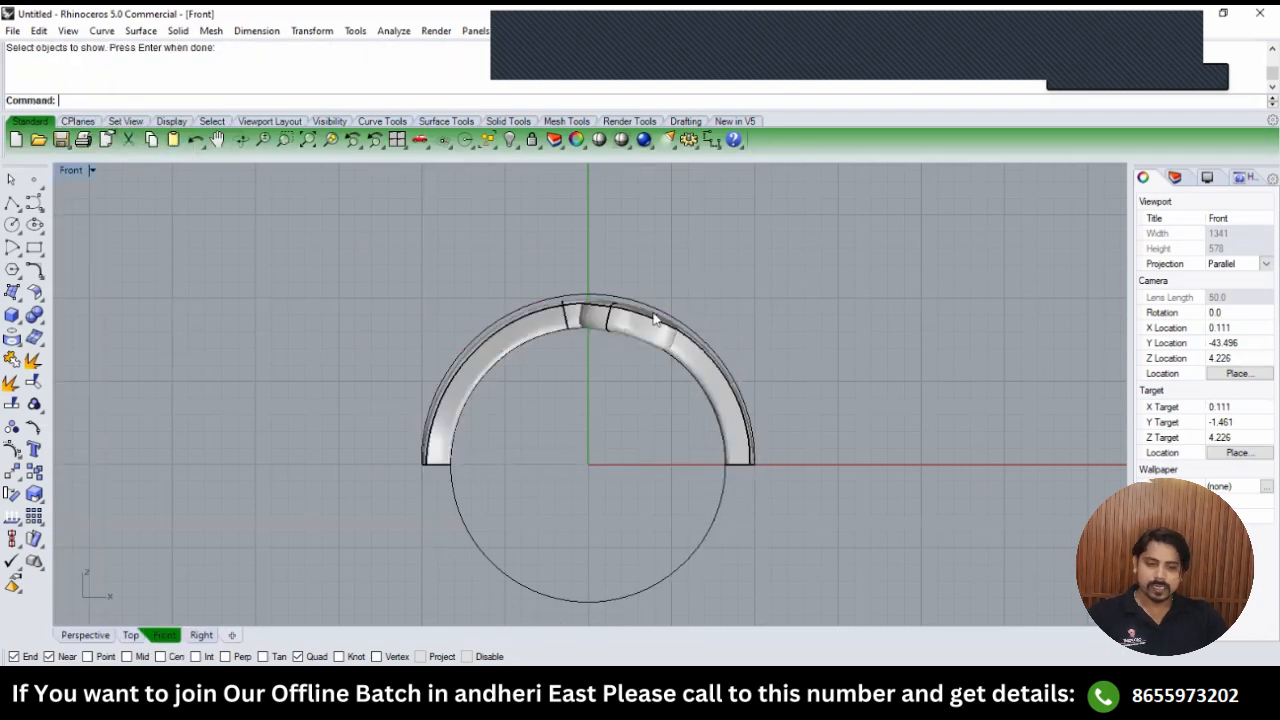
Select the closed profile shared by the two sweeps at the loop and turn on its control points in the Front view.
type("TOP")
key("Return")
type("PERSPECTIVE")
key("Return")
scroll(622, 322, "up", 4)
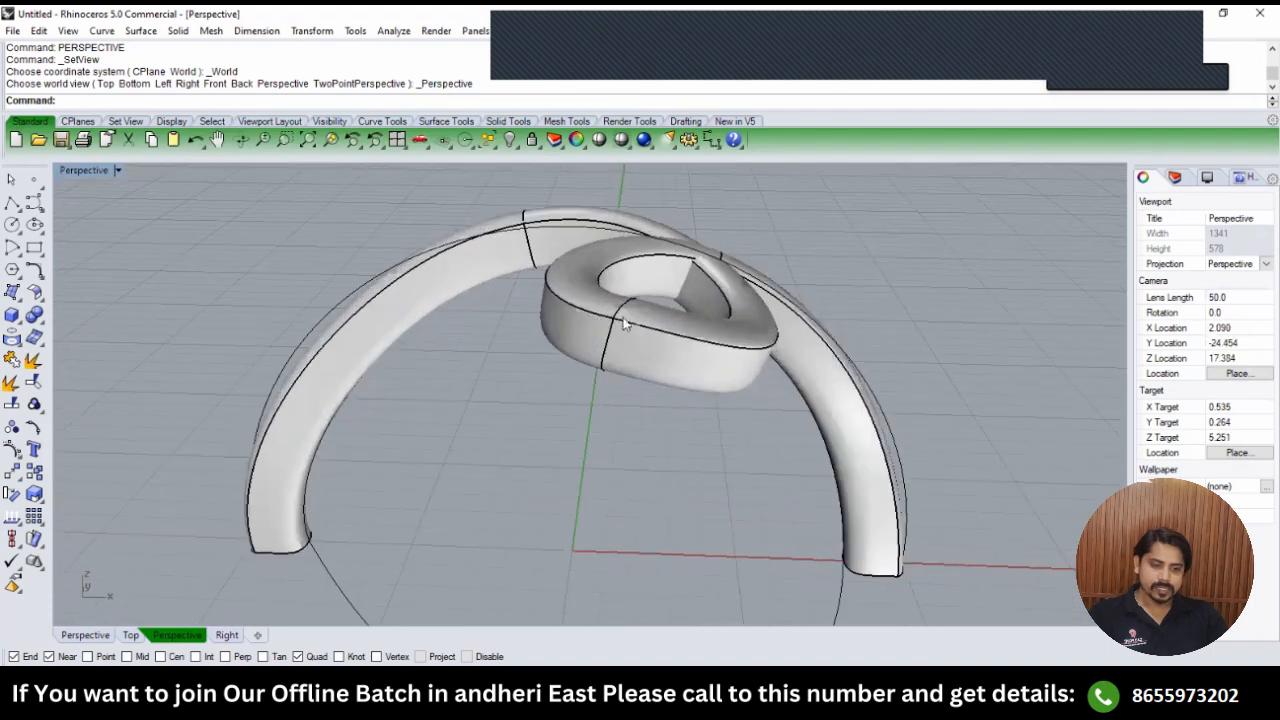
left_click(622, 322)
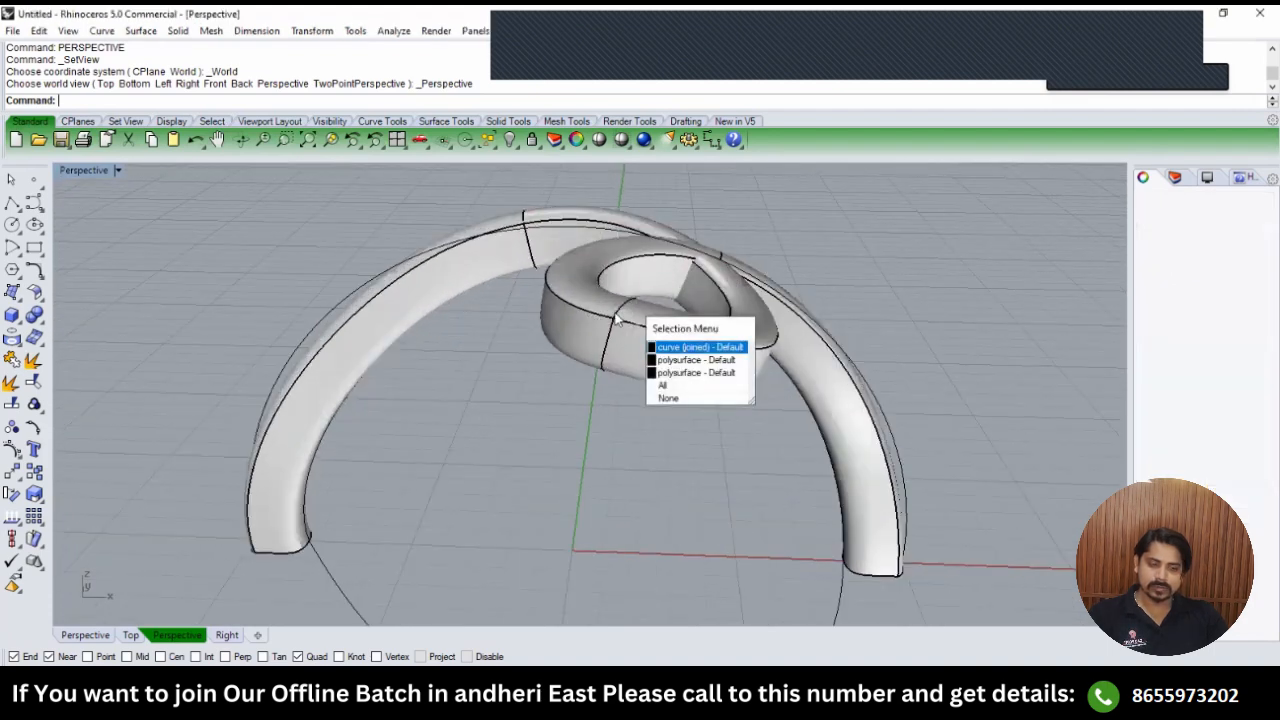
left_click(700, 346)
type("FRONT")
key("Return")
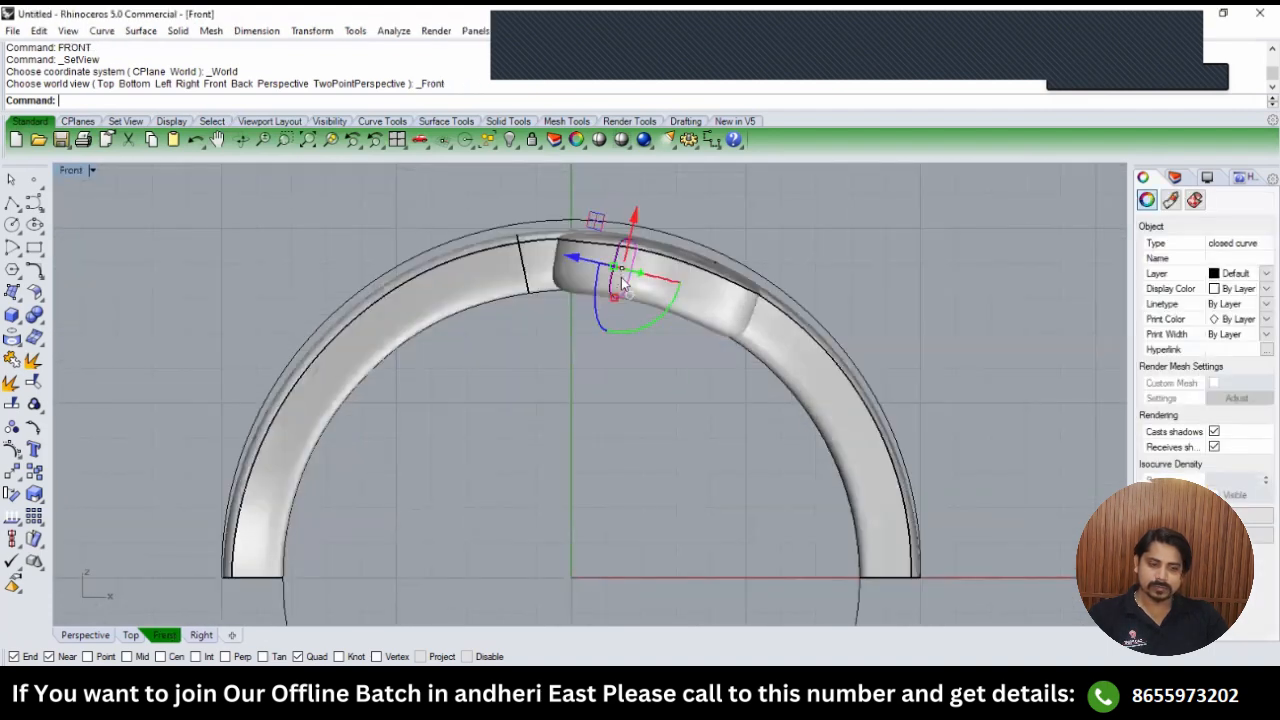
scroll(639, 240, "up", 4)
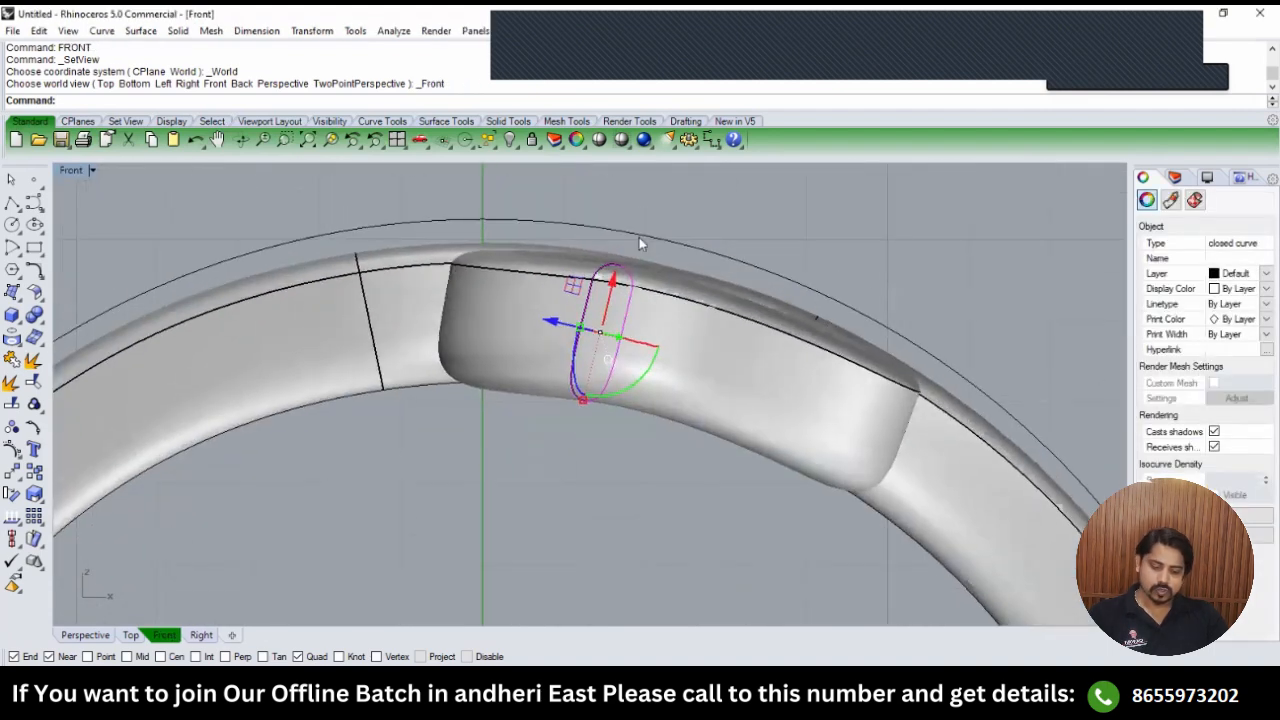
type("Pn")
key("Return")
Move the loop profile's six upper control points outward along its slanted side by about 0.29.
left_click_drag(558, 206, 708, 345)
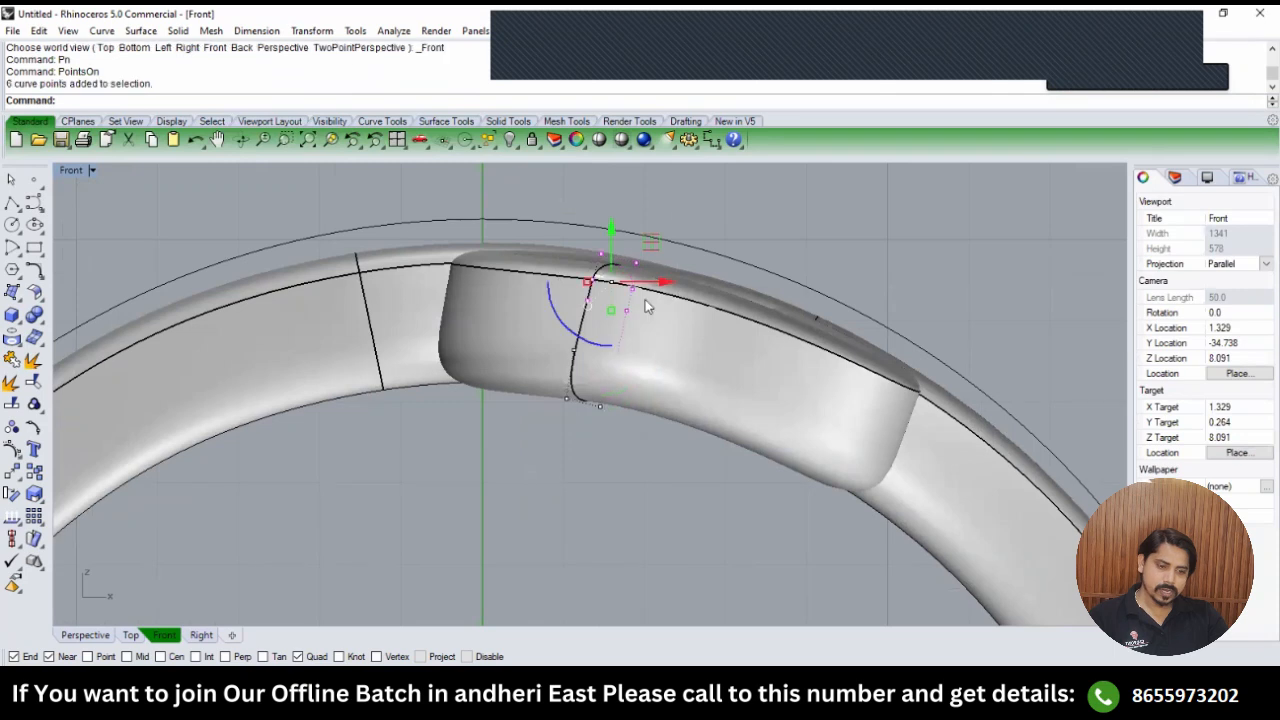
scroll(631, 284, "up", 3)
type("M")
key("Return")
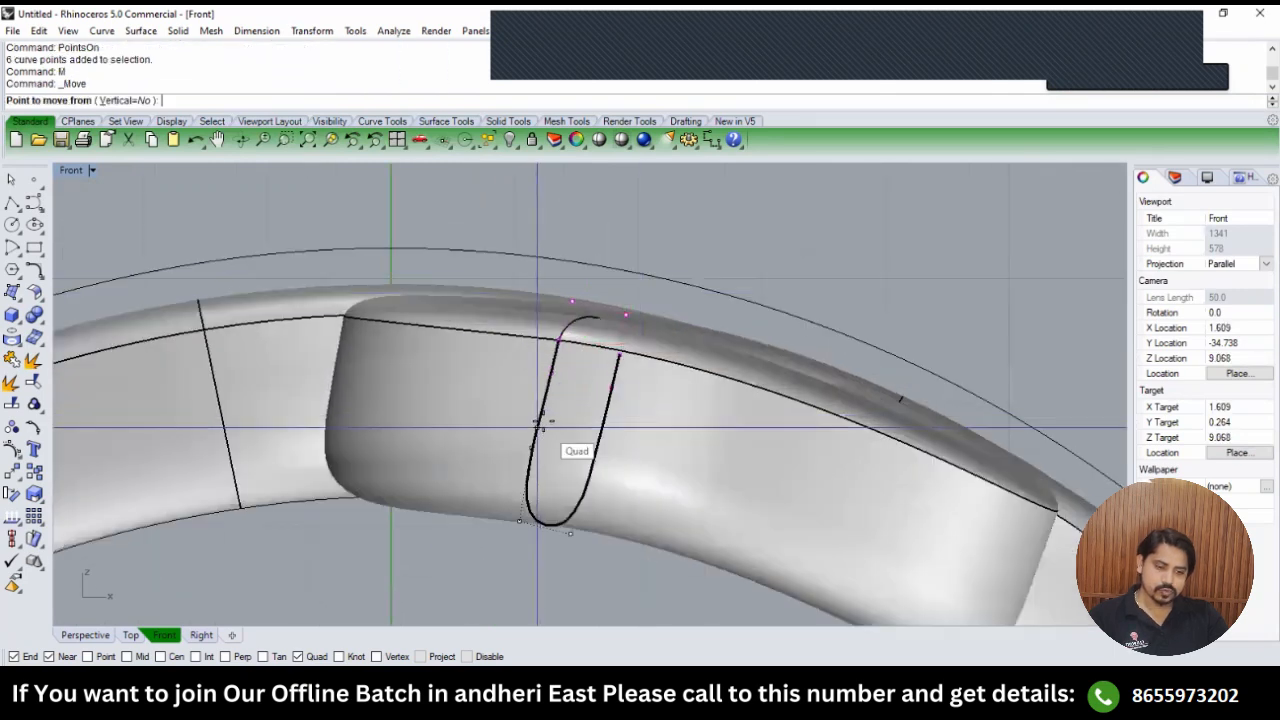
left_click(540, 420)
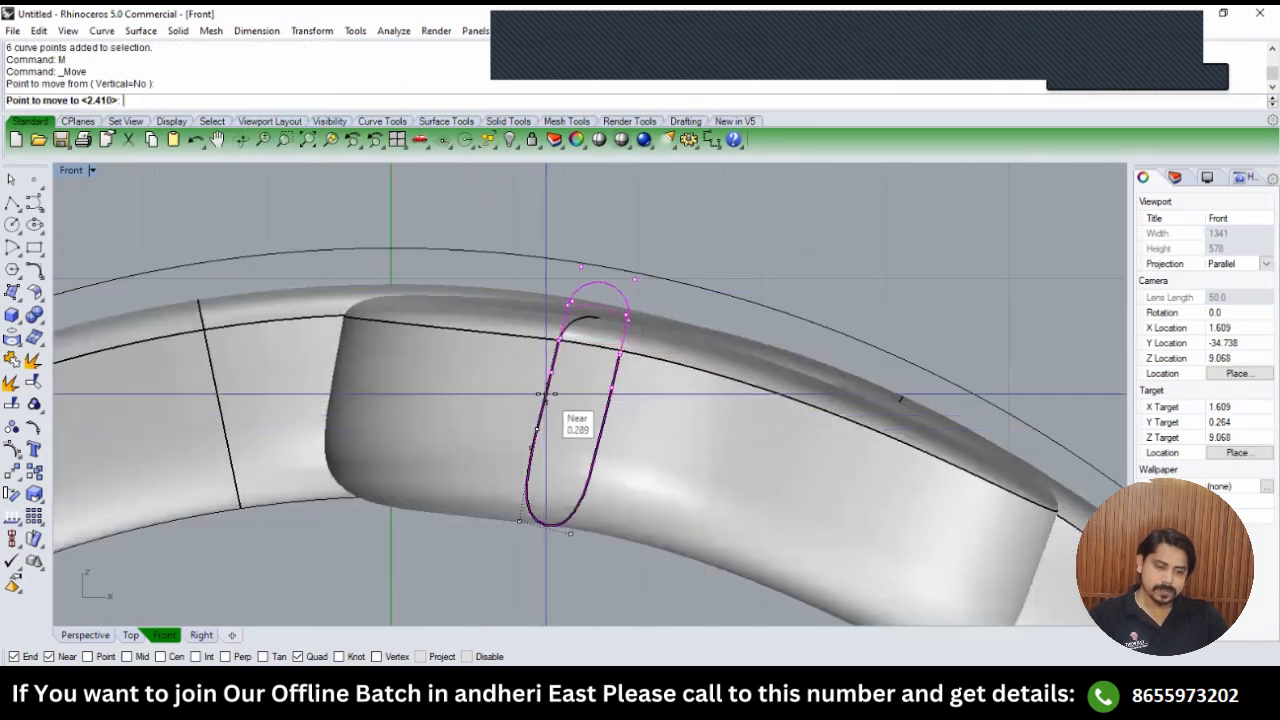
left_click(541, 393)
type("M")
key("Return")
left_click(542, 417)
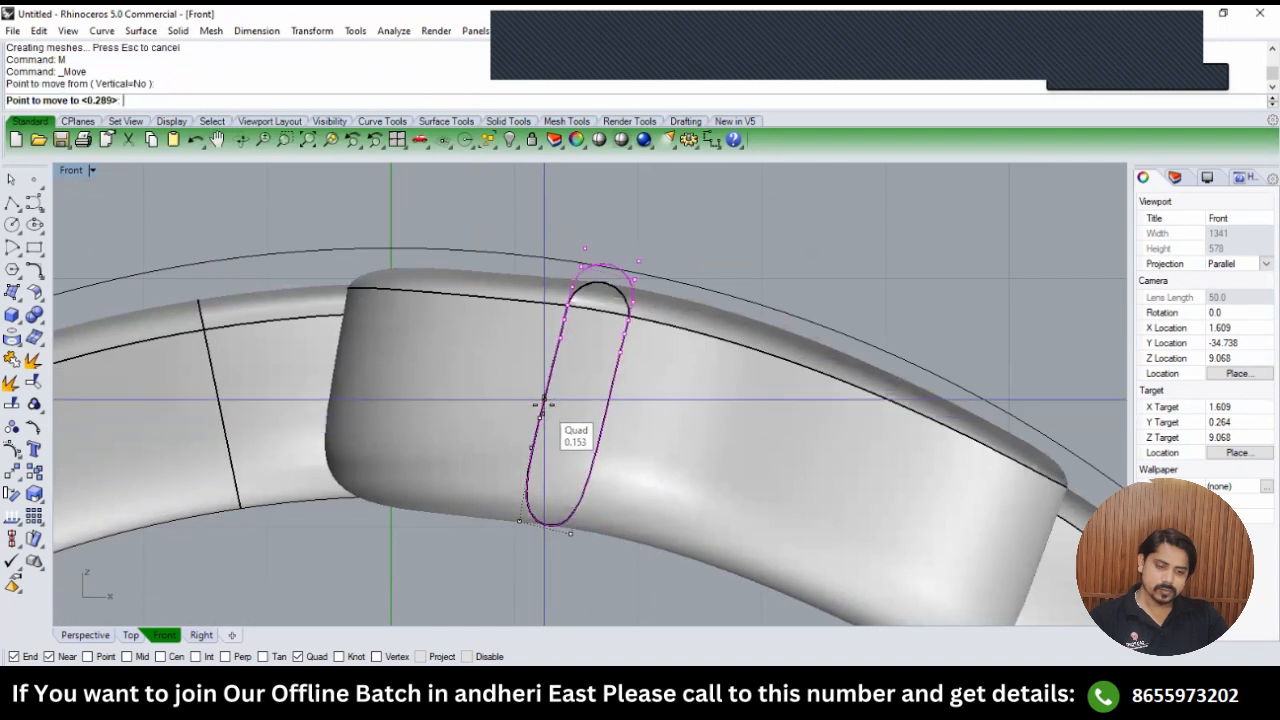
left_click(544, 402)
Move the loop profile's upper control points about 0.13 further outward so its tip reaches the outer circle.
type("M")
key("Return")
right_click_drag(548, 377, 528, 410)
scroll(525, 420, "up", 4)
left_click(525, 419)
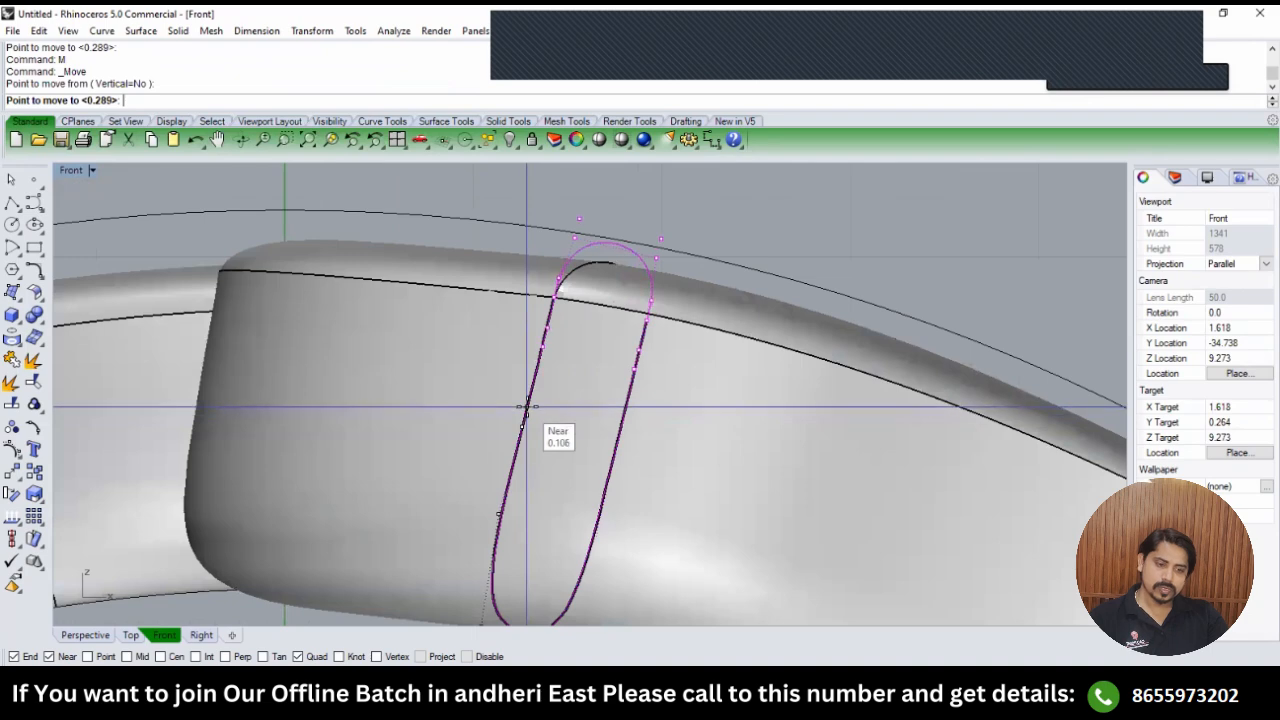
left_click(527, 405)
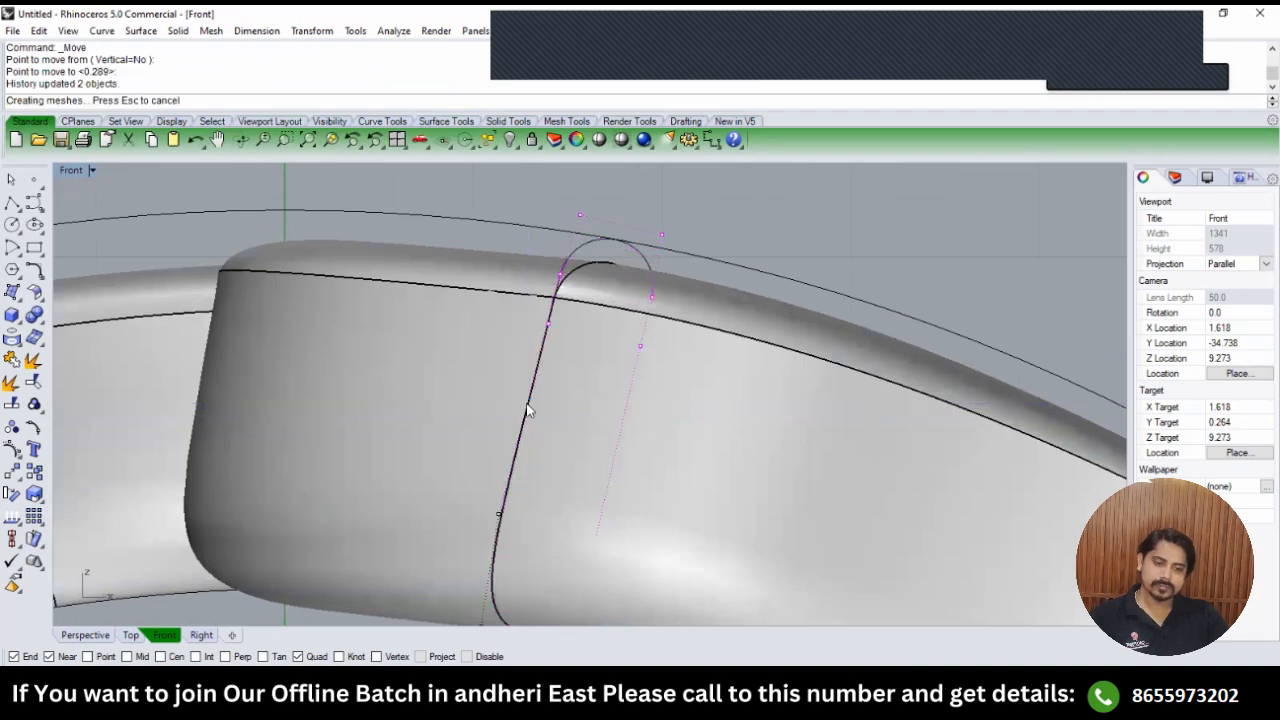
scroll(521, 397, "down", 3)
scroll(521, 397, "down", 4)
scroll(711, 332, "down", 3)
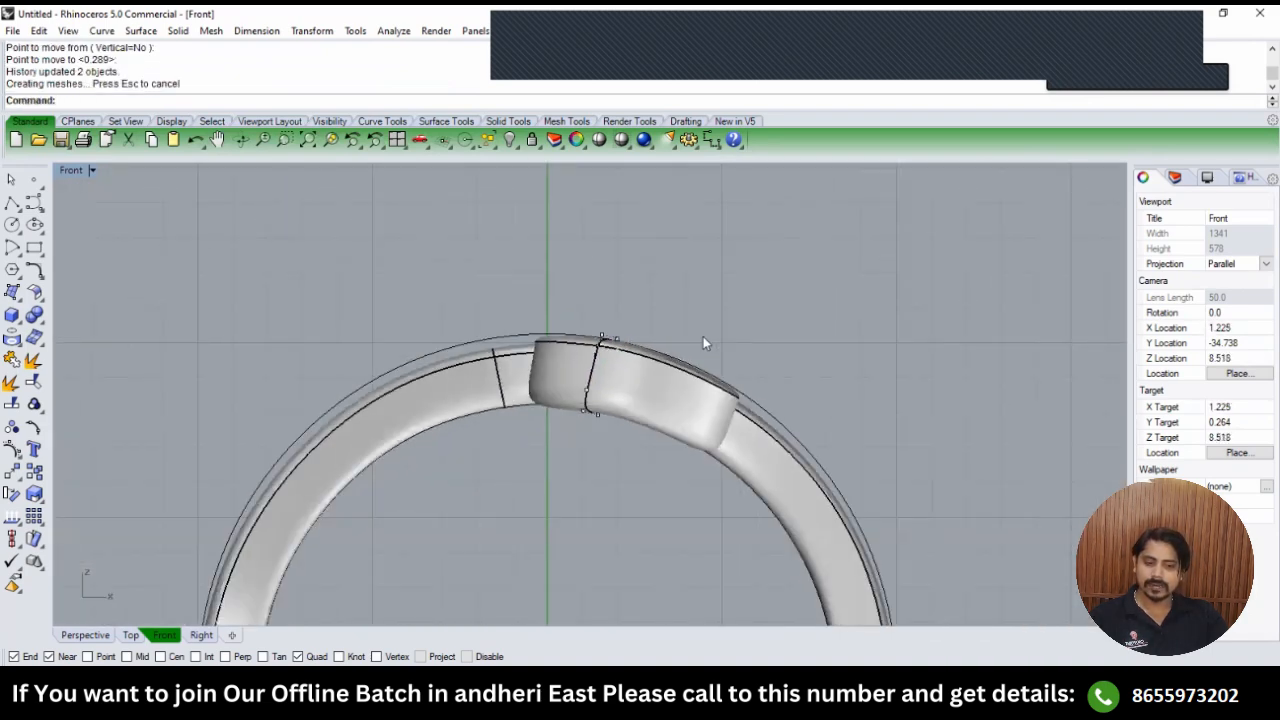
Examine the raised loop from the Top, Perspective and Front views.
type("TOP")
key("Return")
type("PERSPECTIVE")
key("Return")
right_click_drag(677, 381, 580, 440)
type("FRONT")
key("Return")
Select the mirrored closed profile near the band's crest in the Front view.
scroll(557, 431, "up", 4)
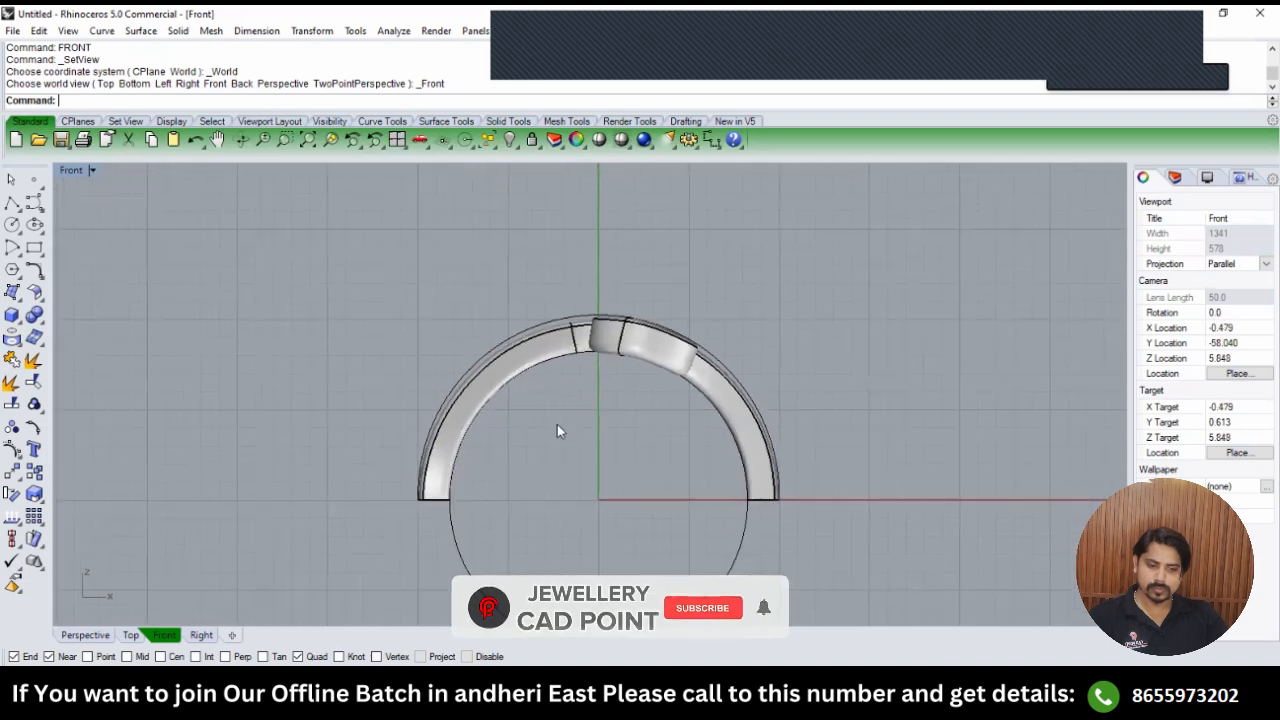
left_click(575, 395)
scroll(593, 388, "up", 4)
scroll(593, 388, "up", 2)
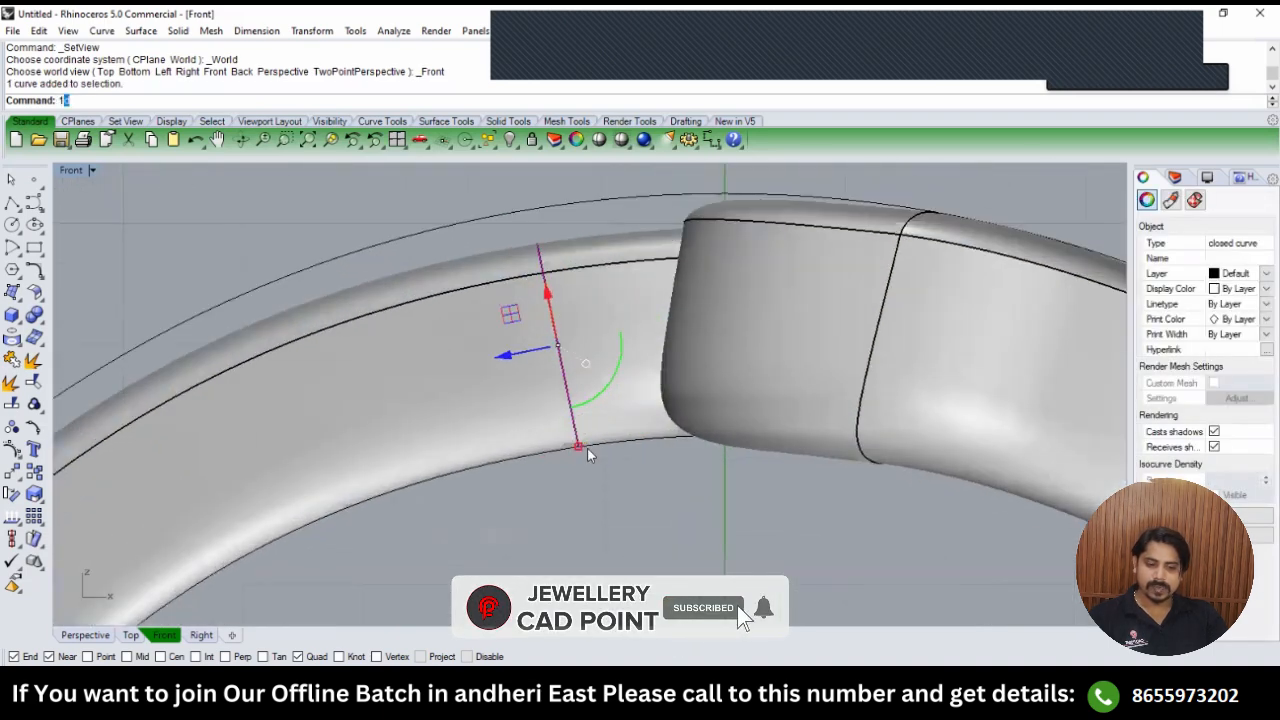
type("1d")
key("Return")
key("Escape")
Turn on the mirrored profile's control points and move the six upper ones outward along the profile by about 0.24.
type("P")
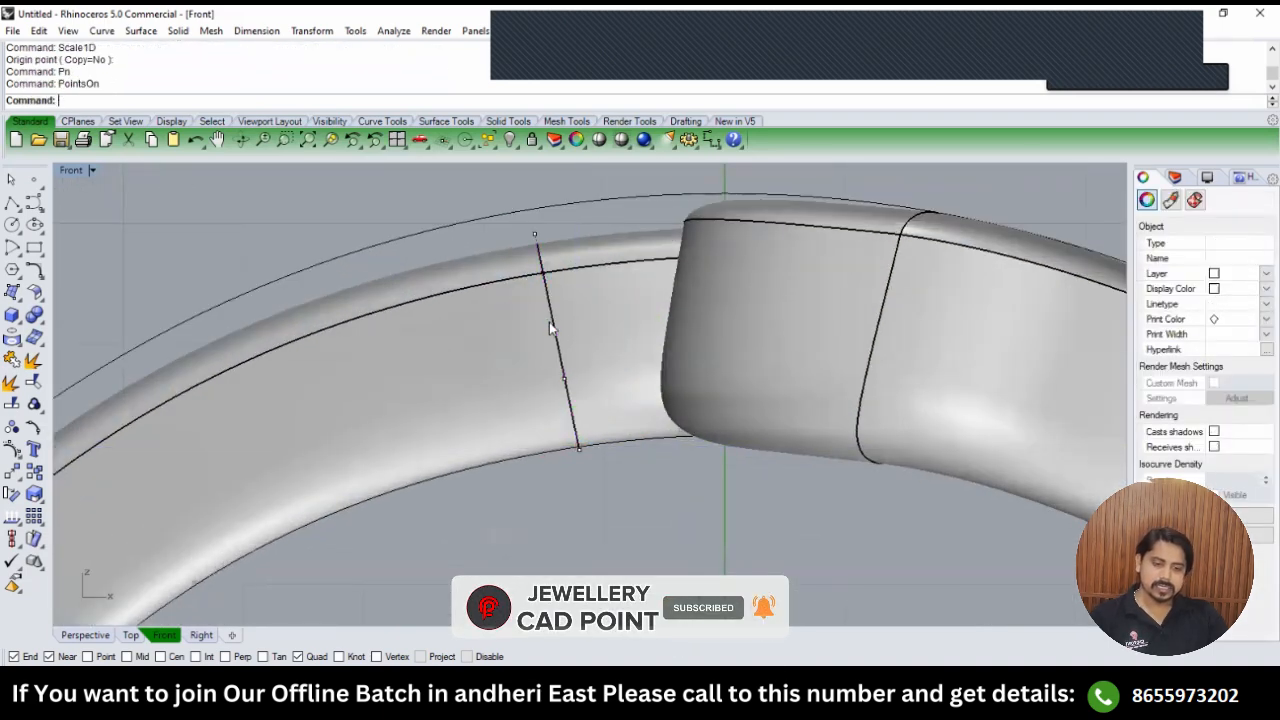
right_click_drag(550, 327, 530, 432)
left_click_drag(435, 246, 559, 431)
type("m")
key("Return")
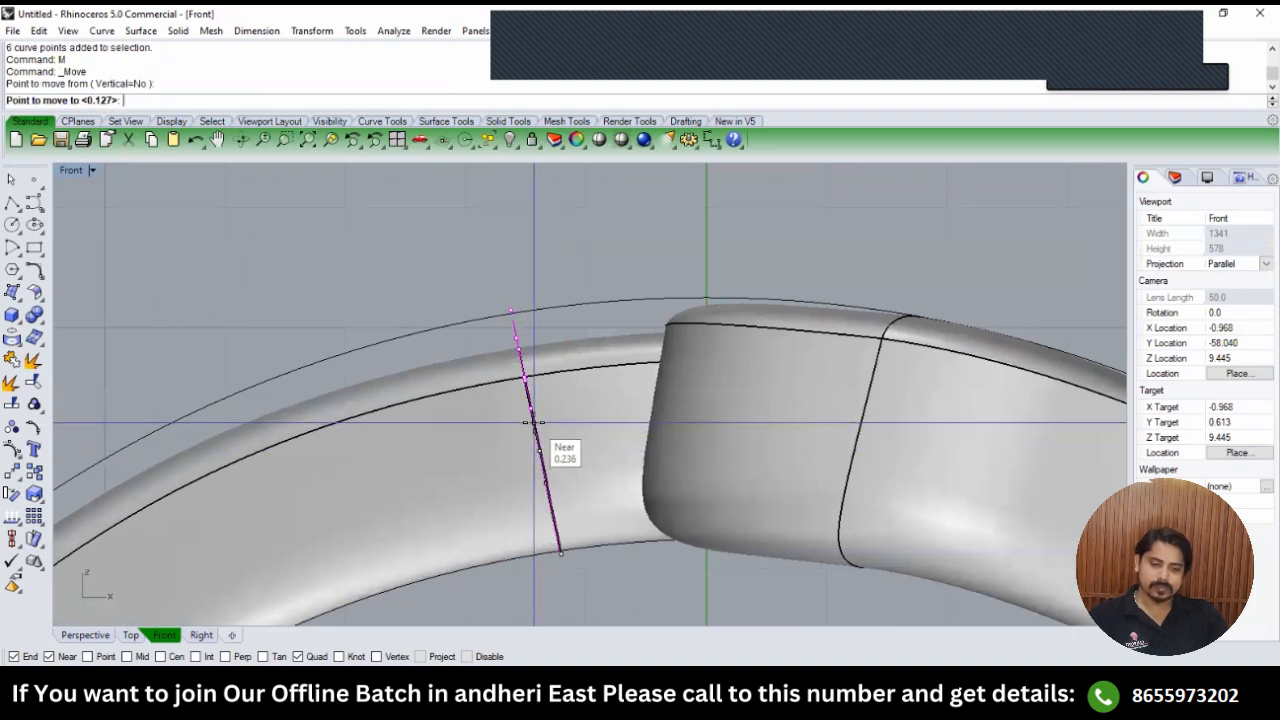
left_click(535, 425)
Move the mirrored profile's upper control points a further 0.11 or so outward along the profile, past the outer circle.
key("Return")
left_click(537, 442)
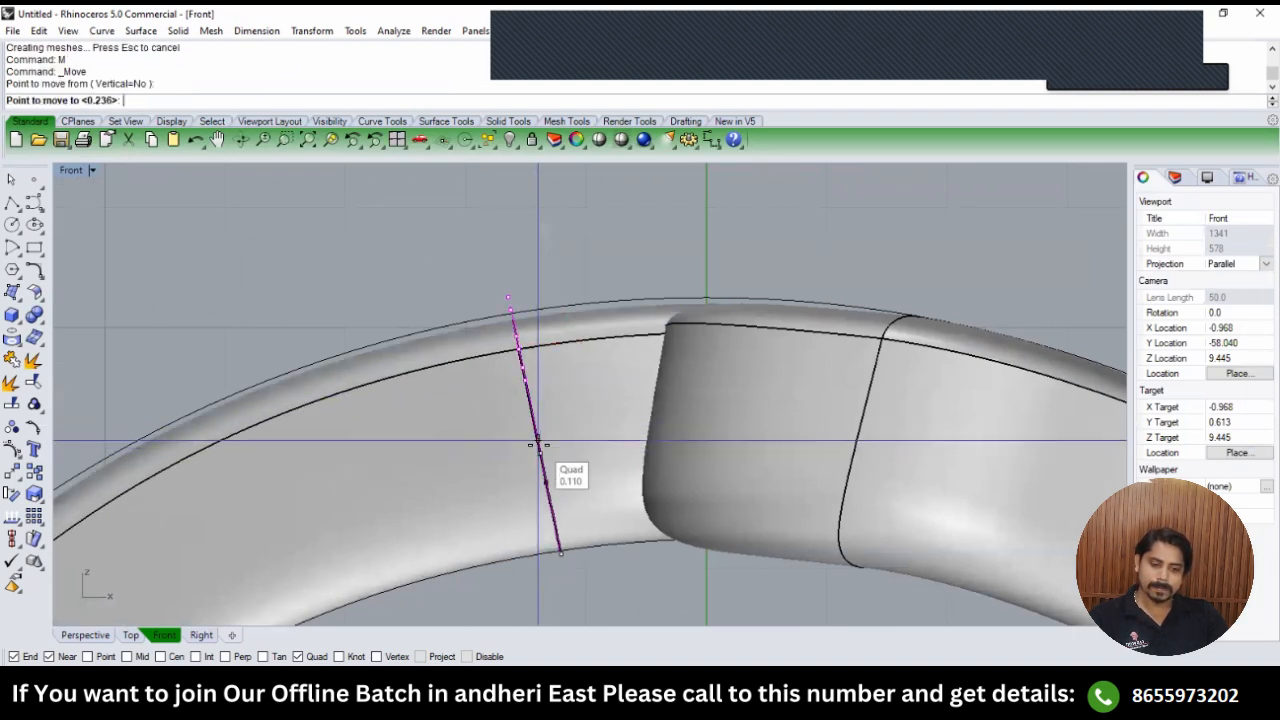
left_click(538, 445)
scroll(540, 447, "down", 4)
scroll(538, 438, "up", 10)
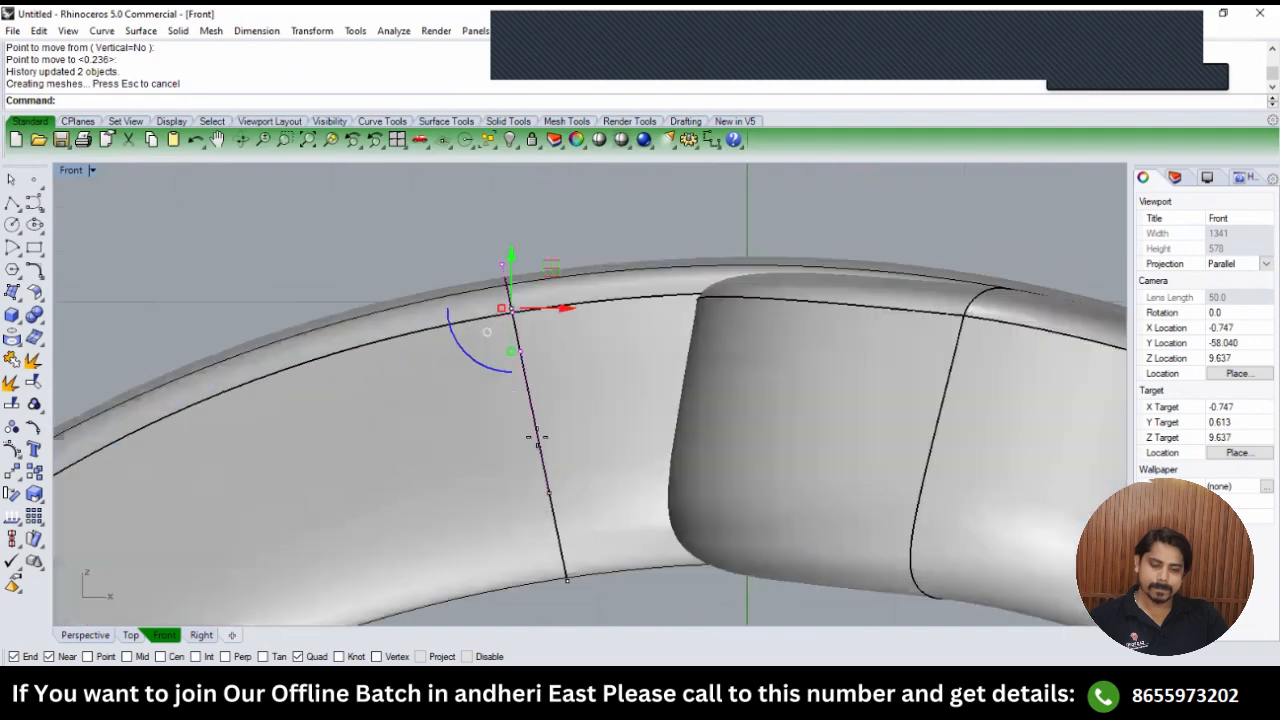
Nudge the mirrored profile's upper control points slightly along the profile to refine the band's height at the outer circle.
key("Return")
left_click(538, 433)
left_click(537, 445)
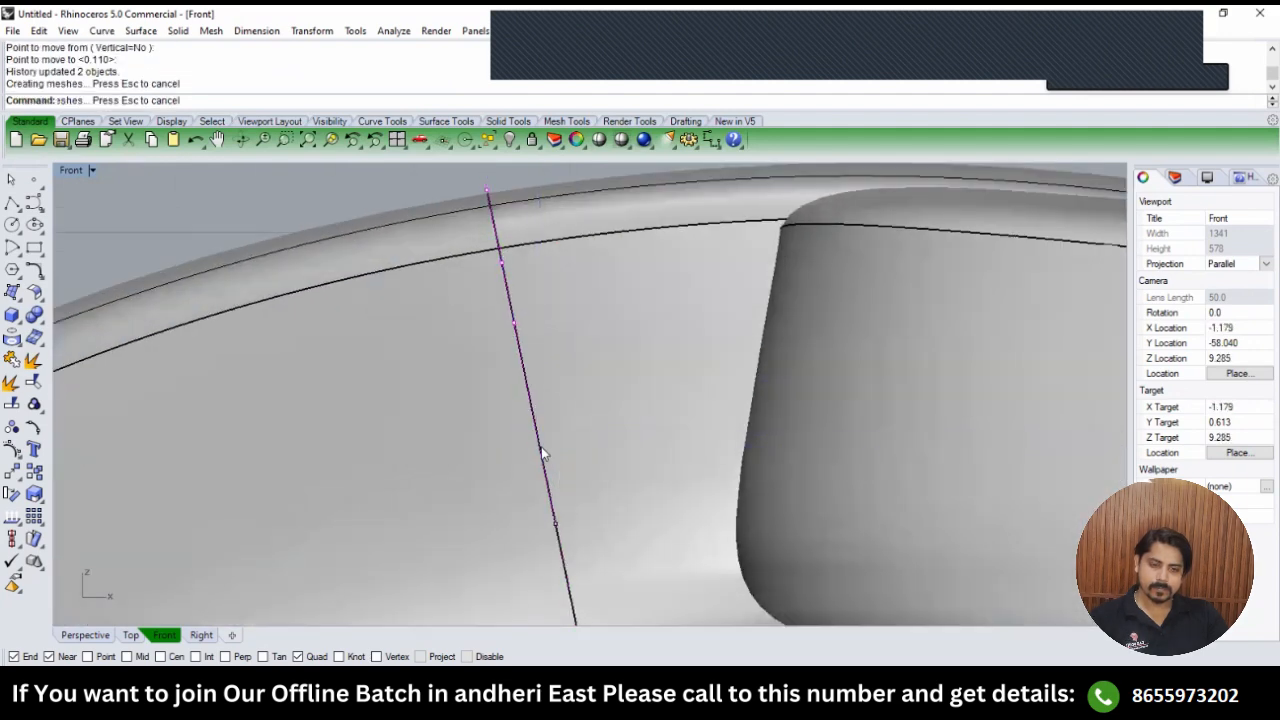
Examine the reshaped band and its raised loop from the Front, Top and Perspective views.
scroll(536, 436, "down", 5)
scroll(606, 316, "down", 5)
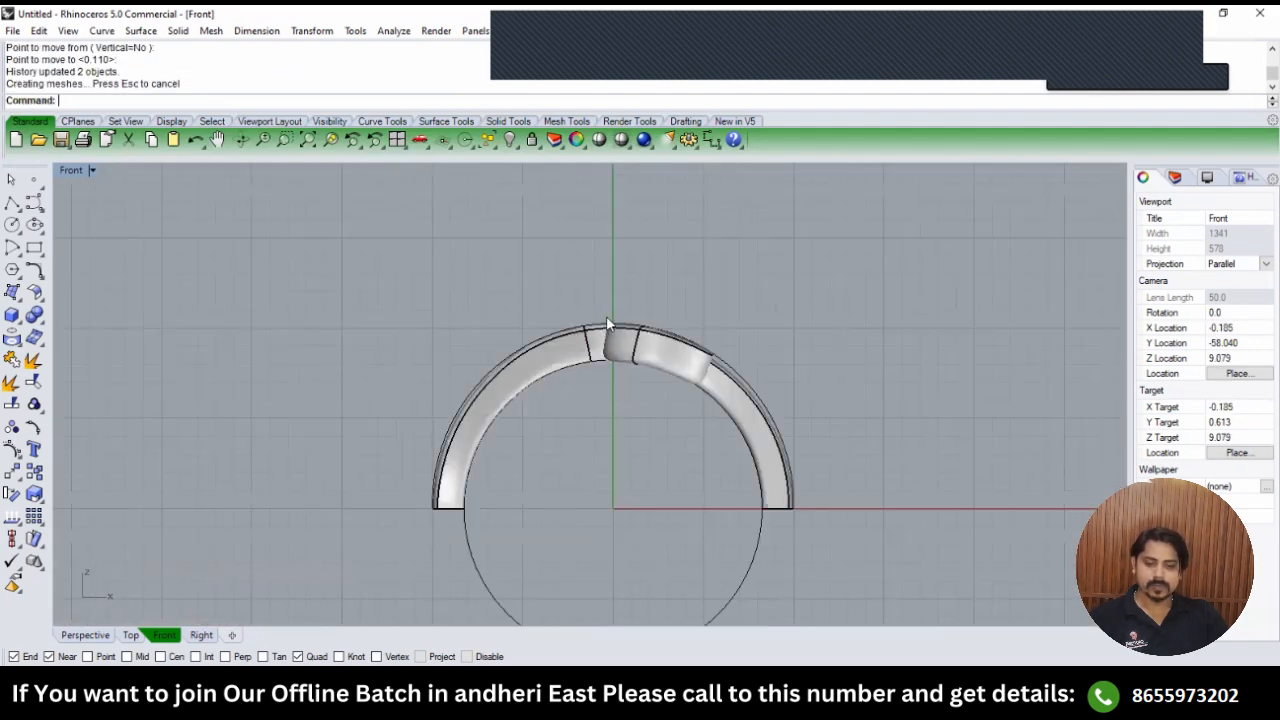
scroll(562, 432, "up", 2)
key("F1")
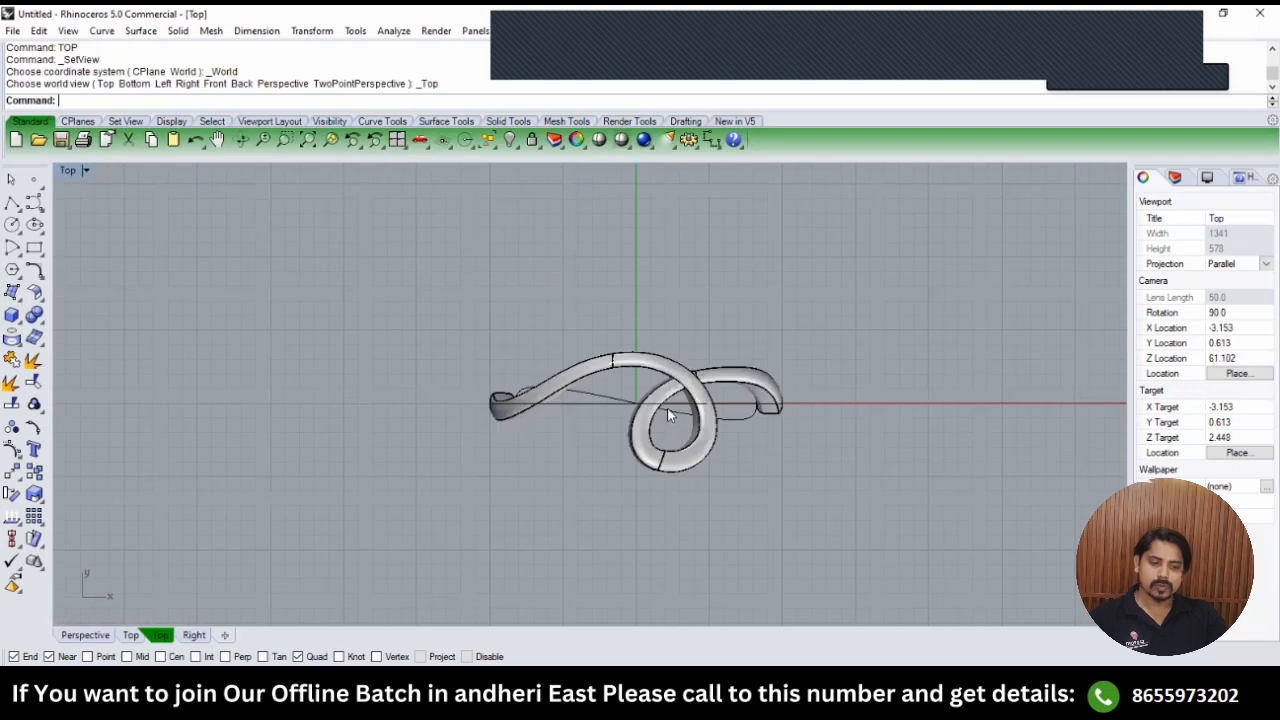
scroll(680, 403, "up", 8)
key("F4")
scroll(590, 310, "up", 4)
scroll(648, 253, "up", 3)
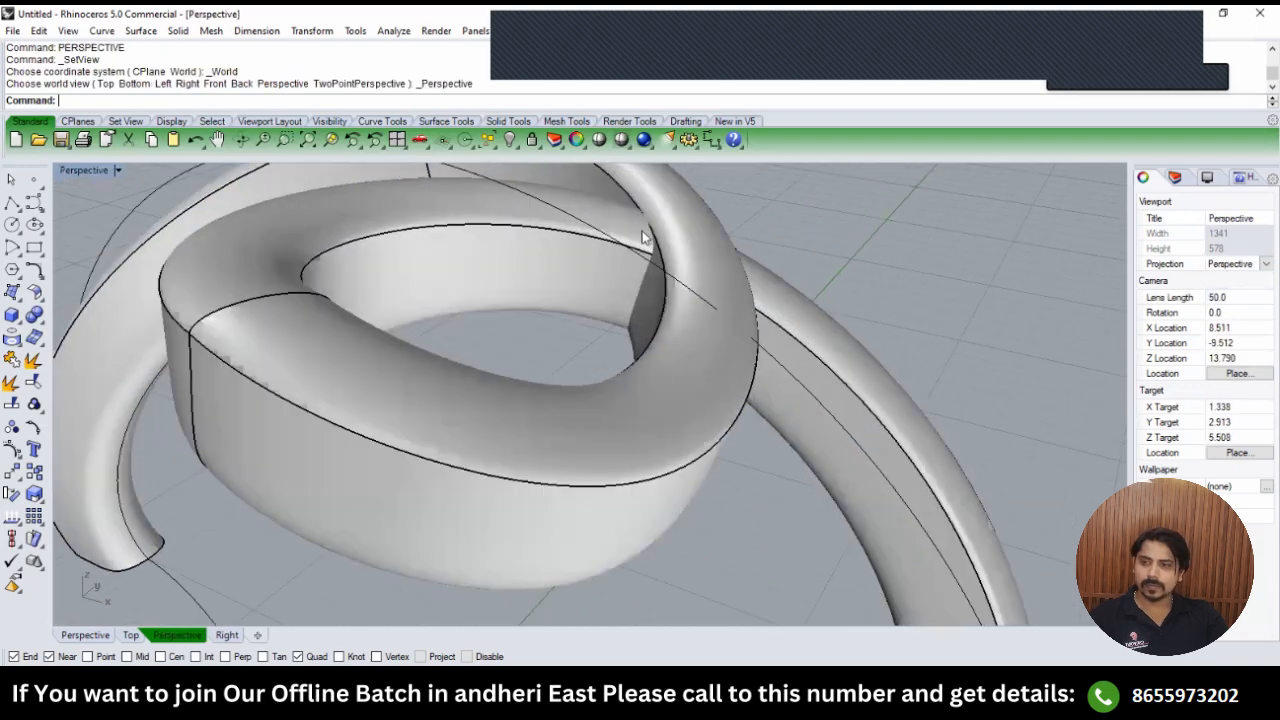
scroll(688, 314, "down", 4)
Scale the closed profile where the leg ends beneath the raised loop in one direction along its height, with object snaps disabled.
right_click_drag(688, 316, 385, 287)
scroll(563, 280, "up", 4)
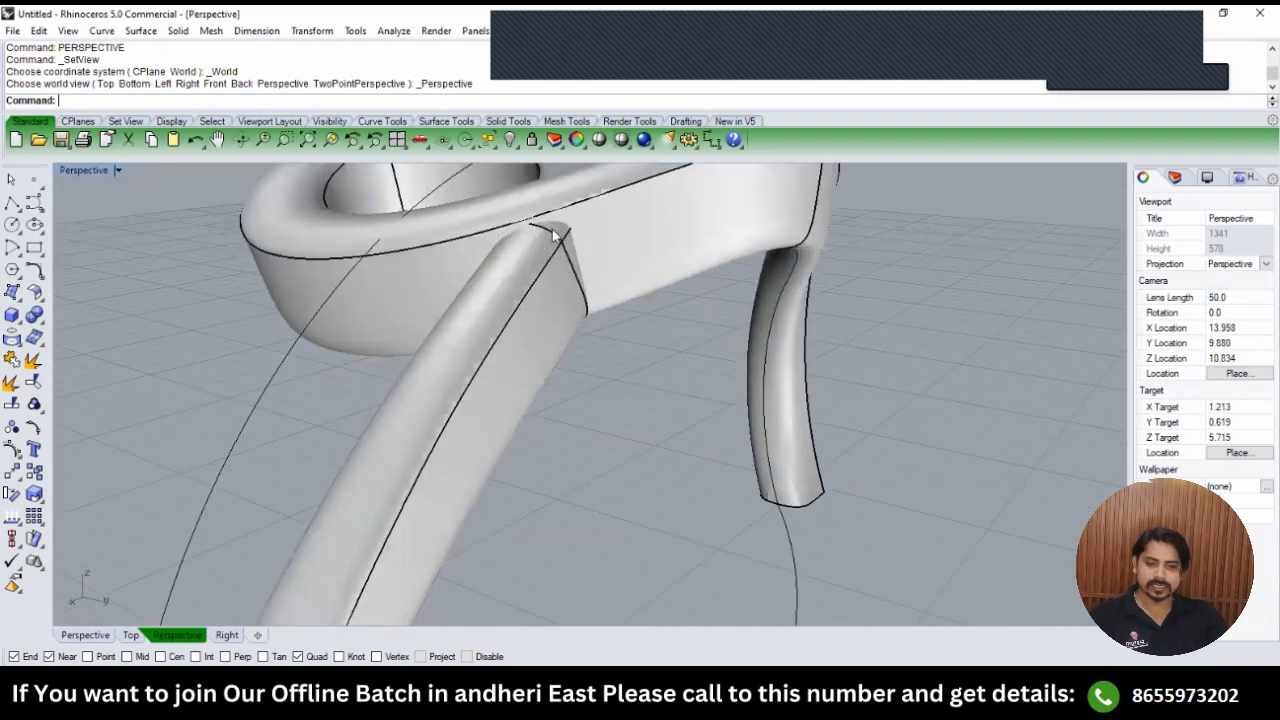
left_click(555, 235)
left_click(628, 273)
type("1d")
key("Return")
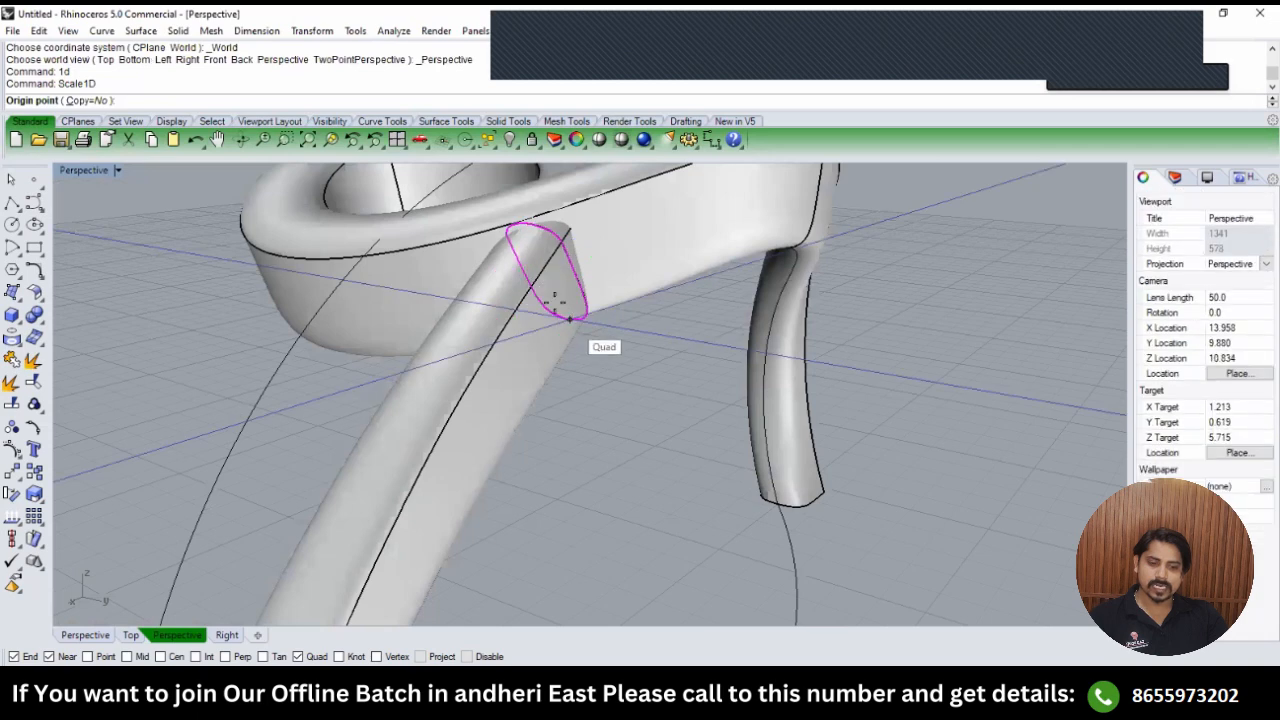
left_click(522, 256)
left_click(528, 226)
scroll(530, 227, "up", 4)
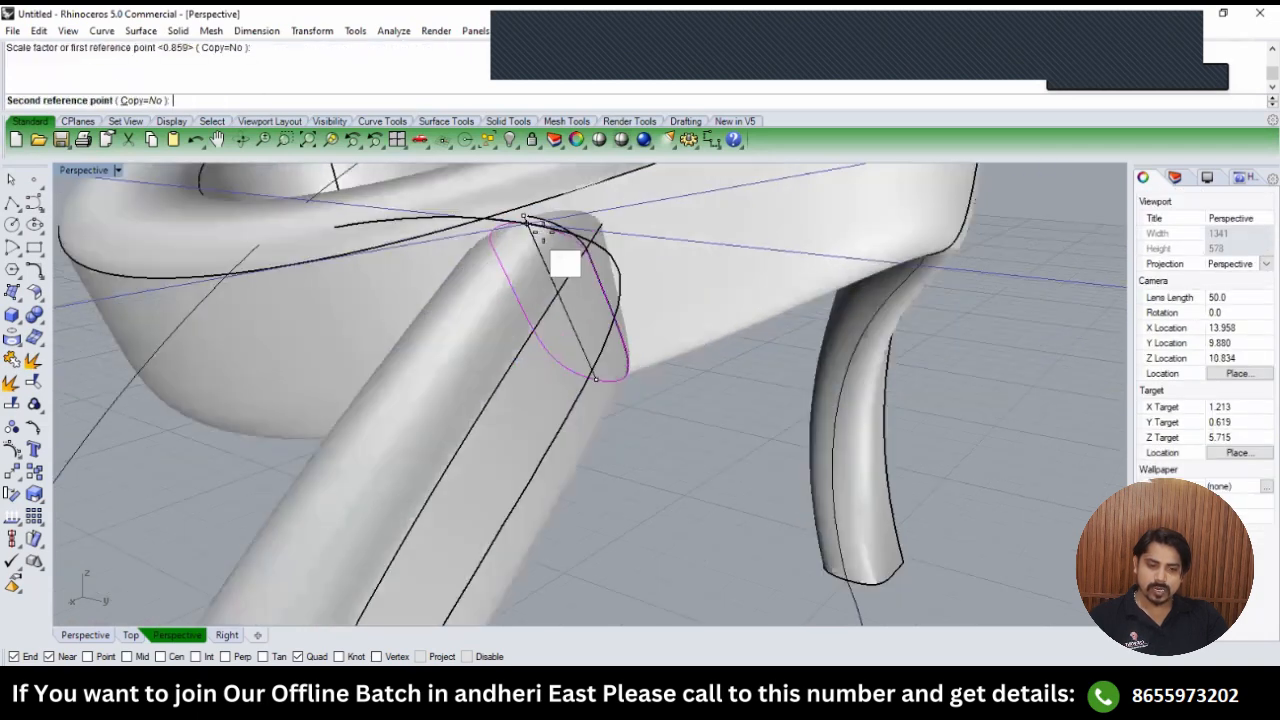
left_click(478, 657)
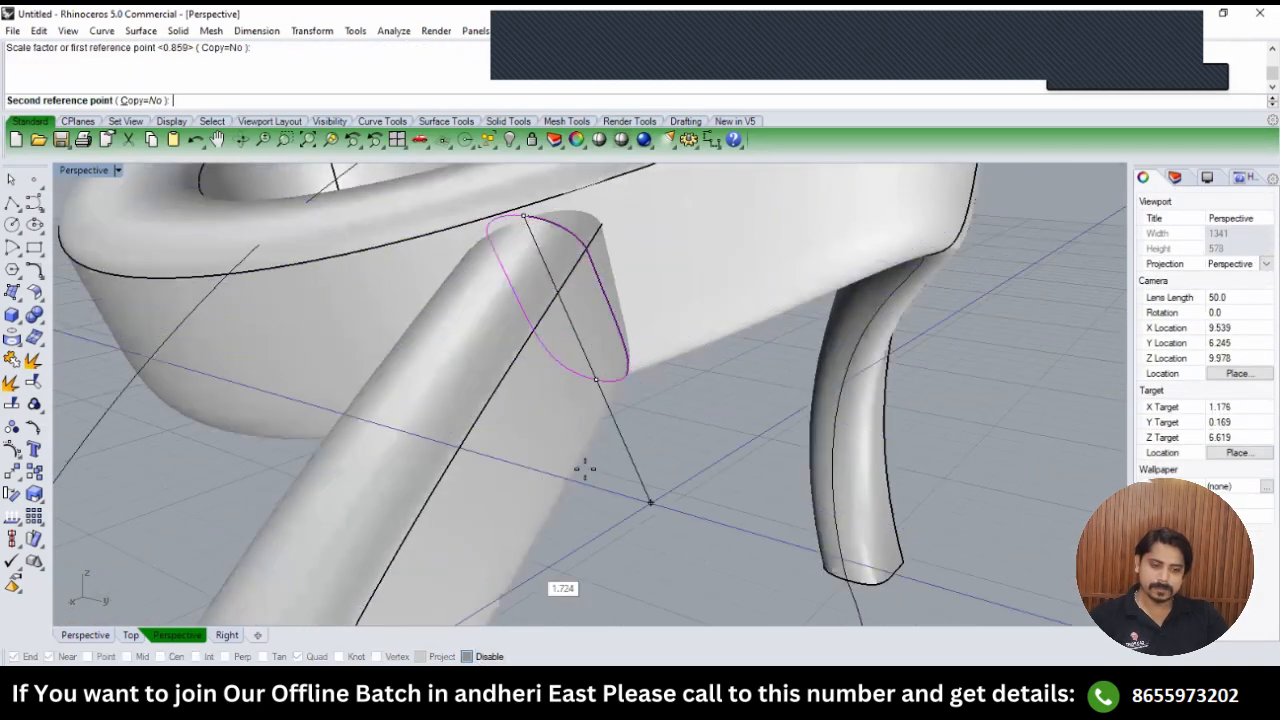
scroll(583, 467, "down", 4)
left_click(637, 306)
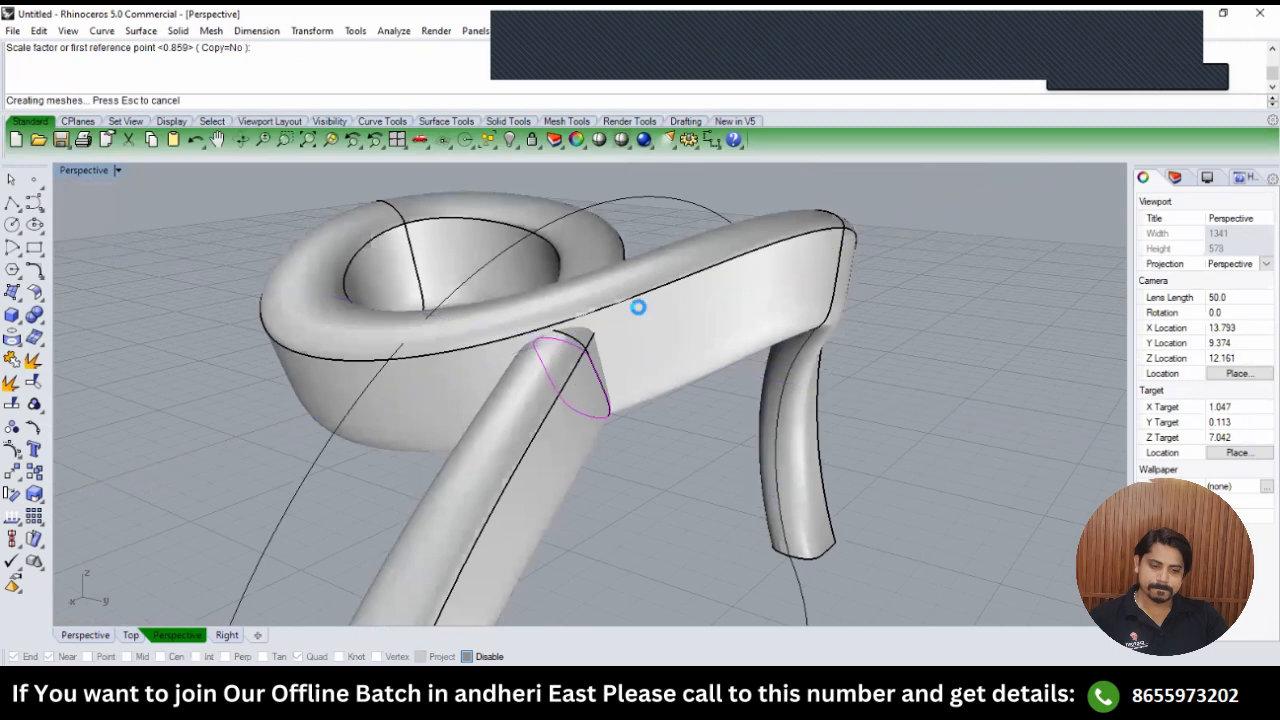
Examine how the rescaled leg meets the loop from the Perspective, Front and Top views.
right_click_drag(581, 465, 724, 413)
key("F2")
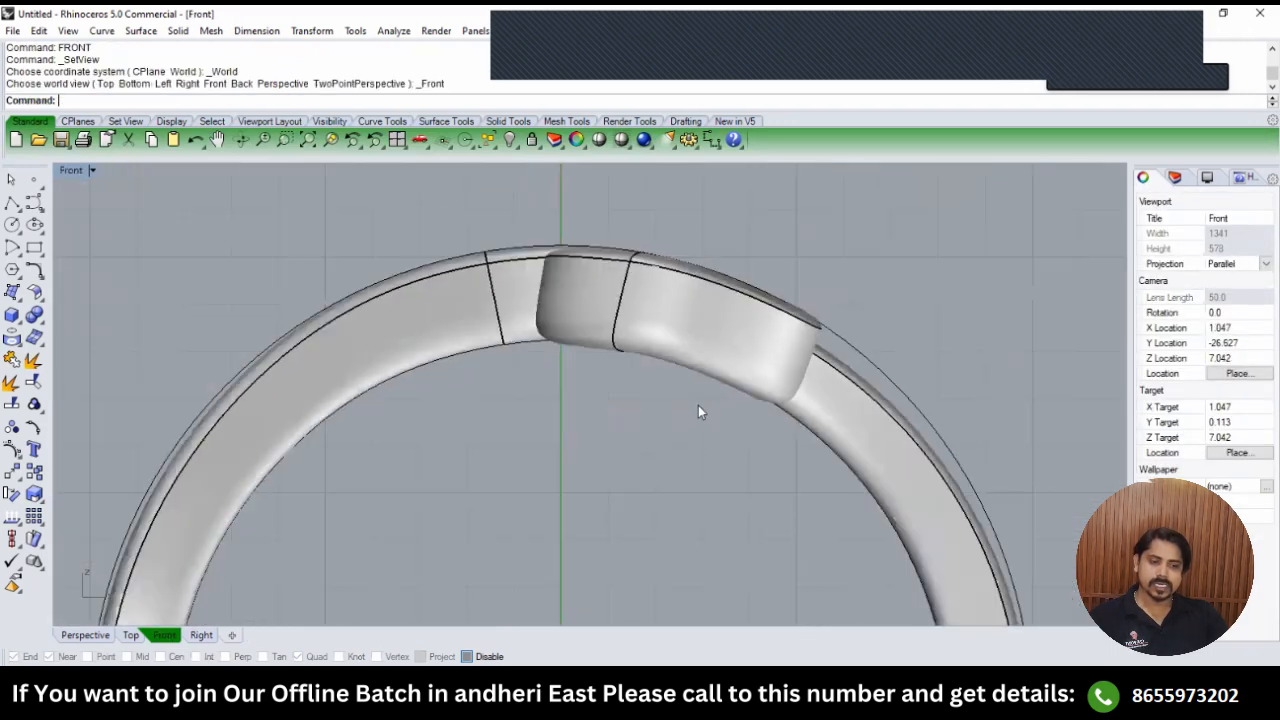
scroll(697, 407, "down", 2)
key("F1")
scroll(698, 408, "down", 6)
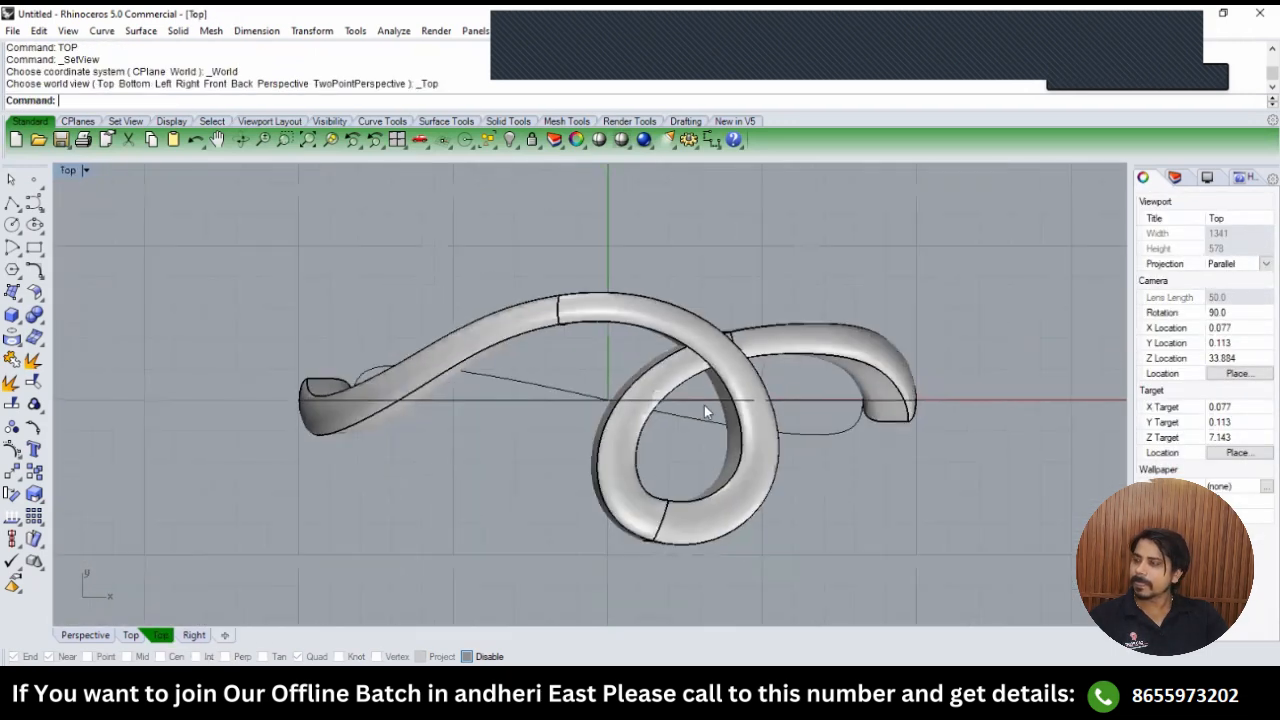
right_click_drag(704, 405, 762, 297)
key("F4")
key("F2")
Rotate a copy of the end profile at the band's right foot about the origin (0) by 270° to the ring's bottom.
right_click_drag(731, 430, 724, 312)
scroll(724, 312, "up", 4)
left_click_drag(691, 408, 1048, 589)
right_click_drag(752, 550, 711, 403)
scroll(710, 396, "down", 4)
type("r")
key("Return")
type("0")
key("Return")
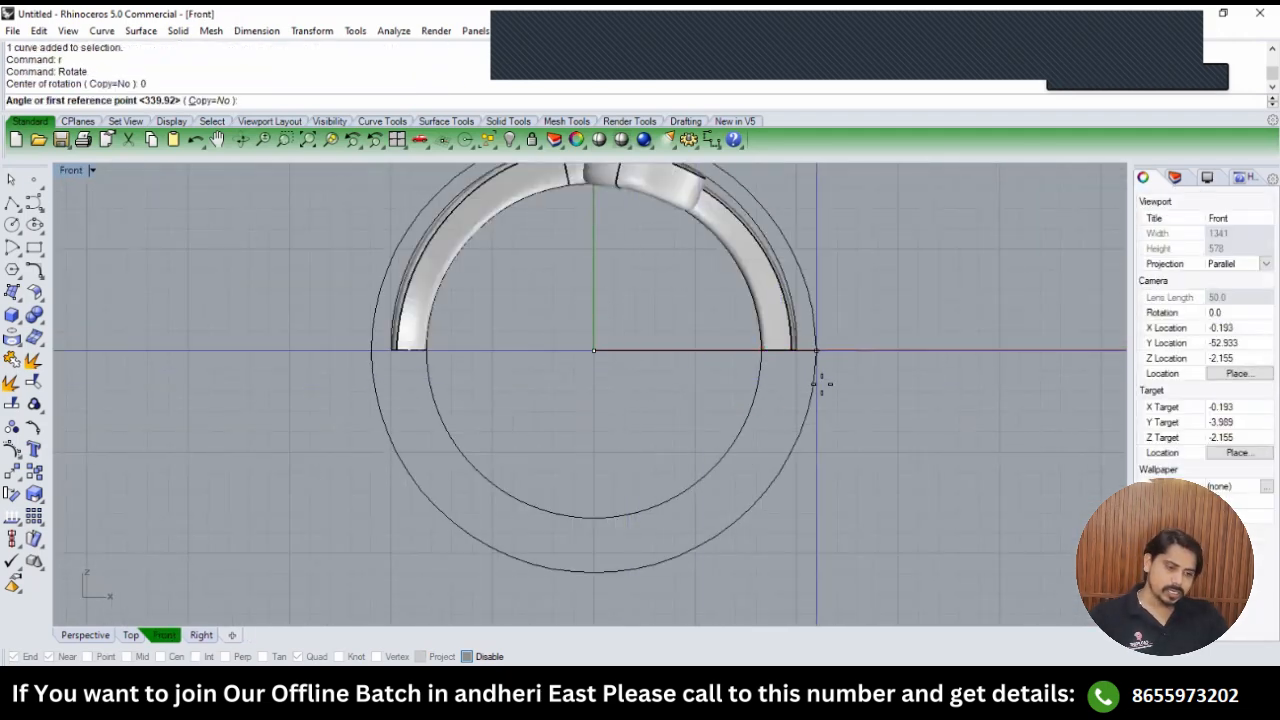
left_click(821, 383)
type("C")
key("Return")
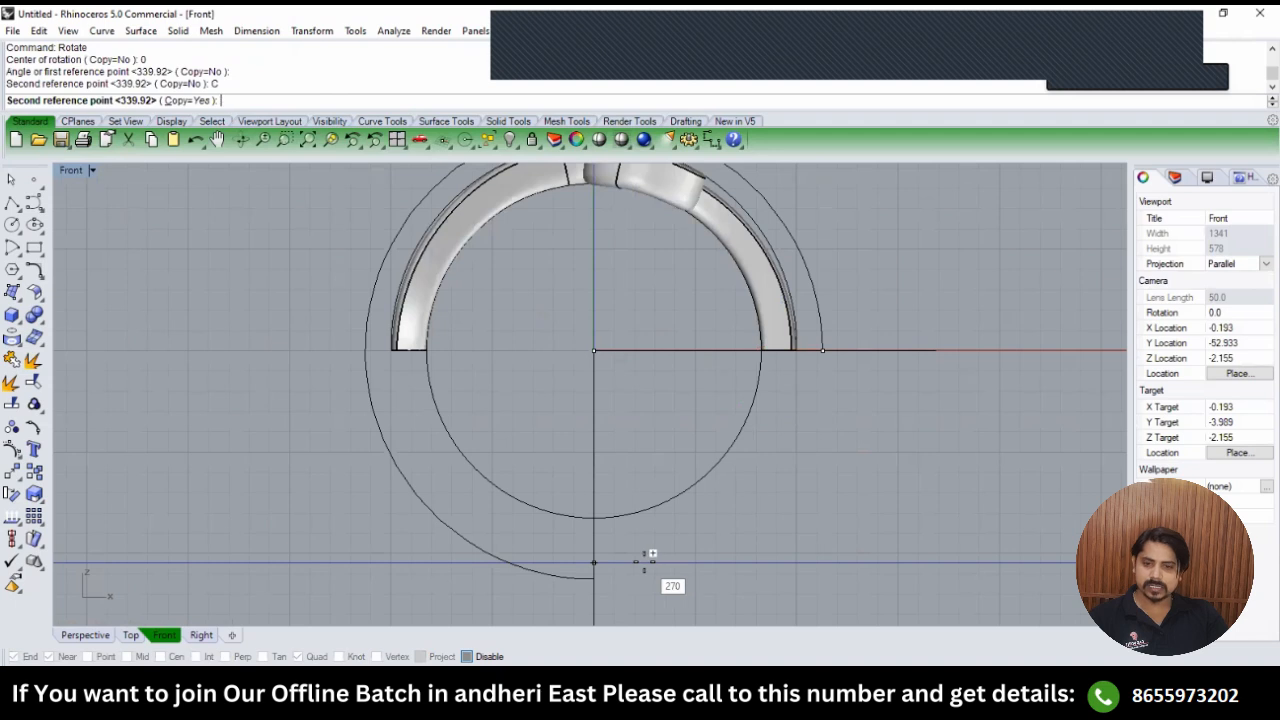
left_click(645, 560)
key("Return")
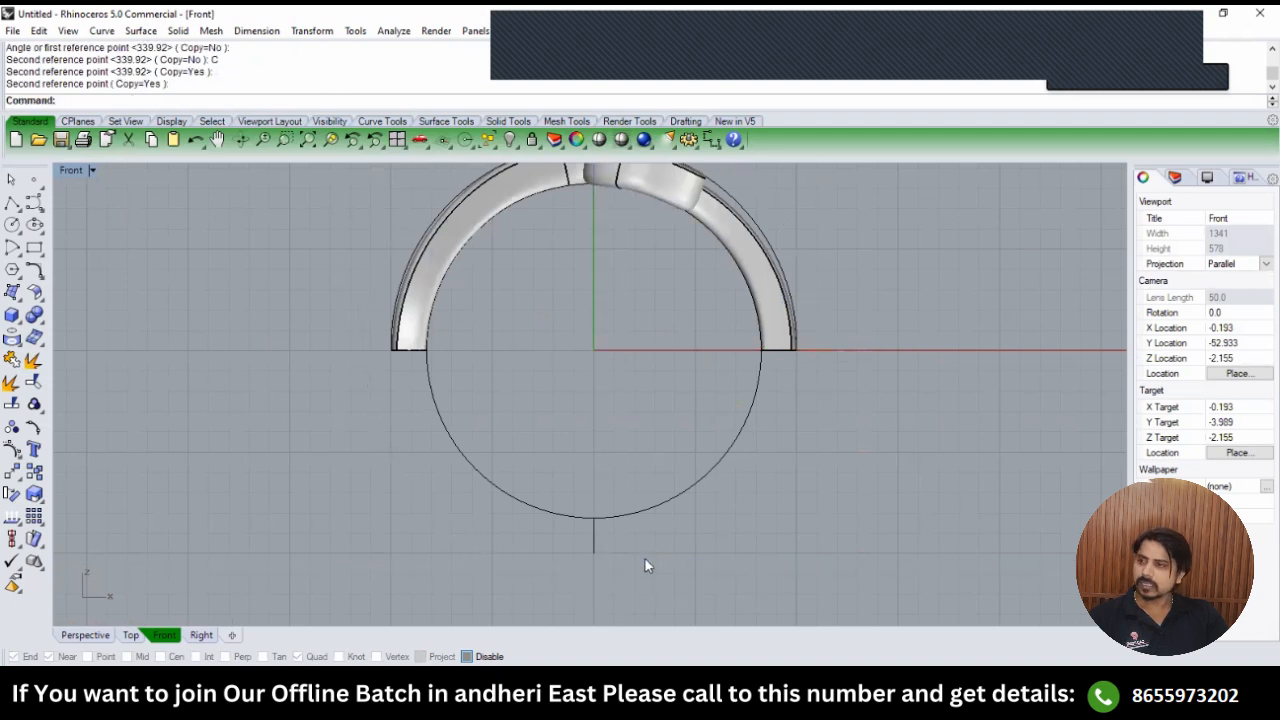
Show the hidden outer circle again using Show Selected in the Front view.
right_click_drag(644, 557, 649, 485)
type("SS")
key("Return")
left_click(638, 478)
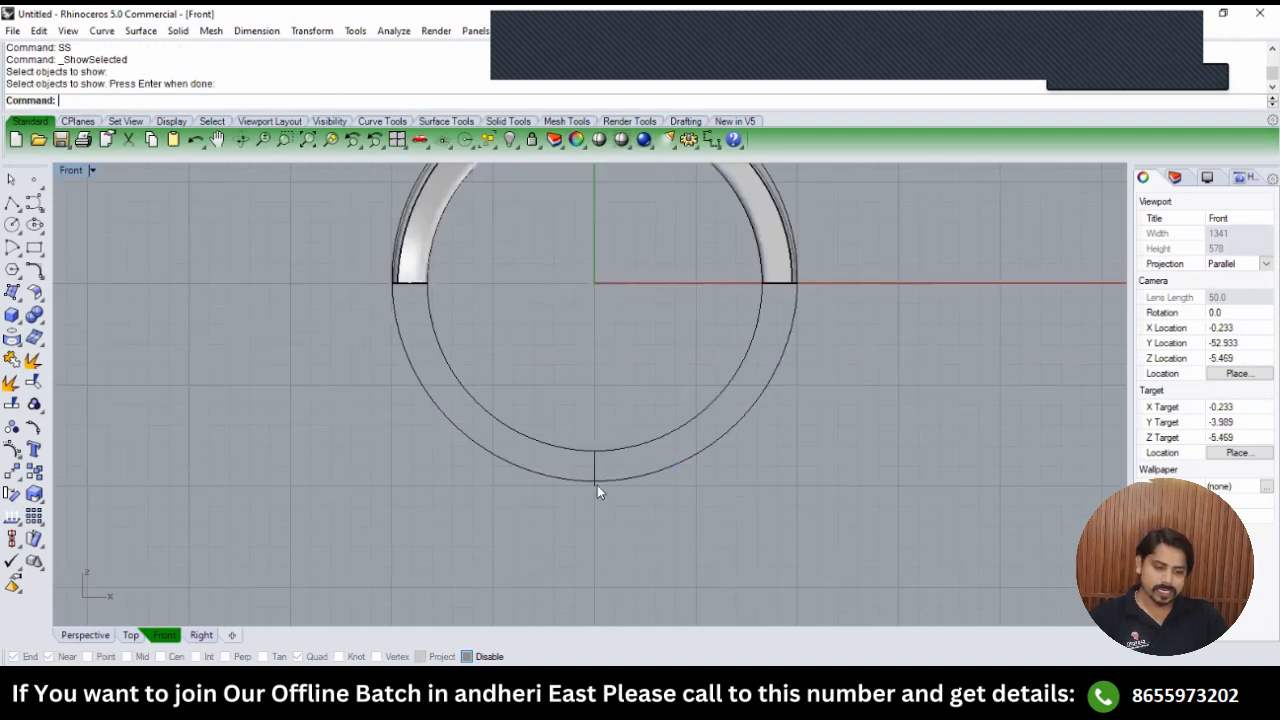
scroll(597, 485, "up", 5)
key("Return")
Turn on the bottom profile's control points and move the eight lower ones inward along its height, close to the outer circle.
type("Pn")
key("Return")
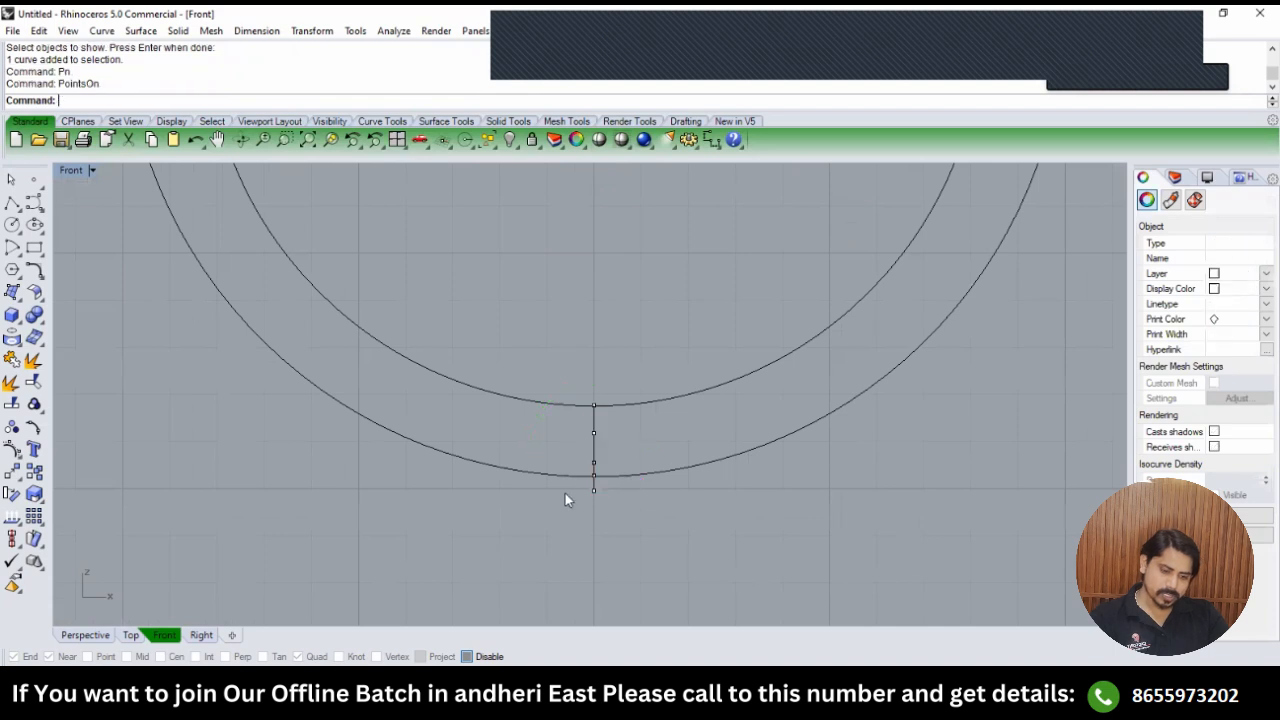
left_click_drag(570, 545, 598, 412)
scroll(589, 470, "up", 4)
scroll(611, 467, "up", 4)
key("Escape")
key("Escape")
scroll(602, 475, "up", 4)
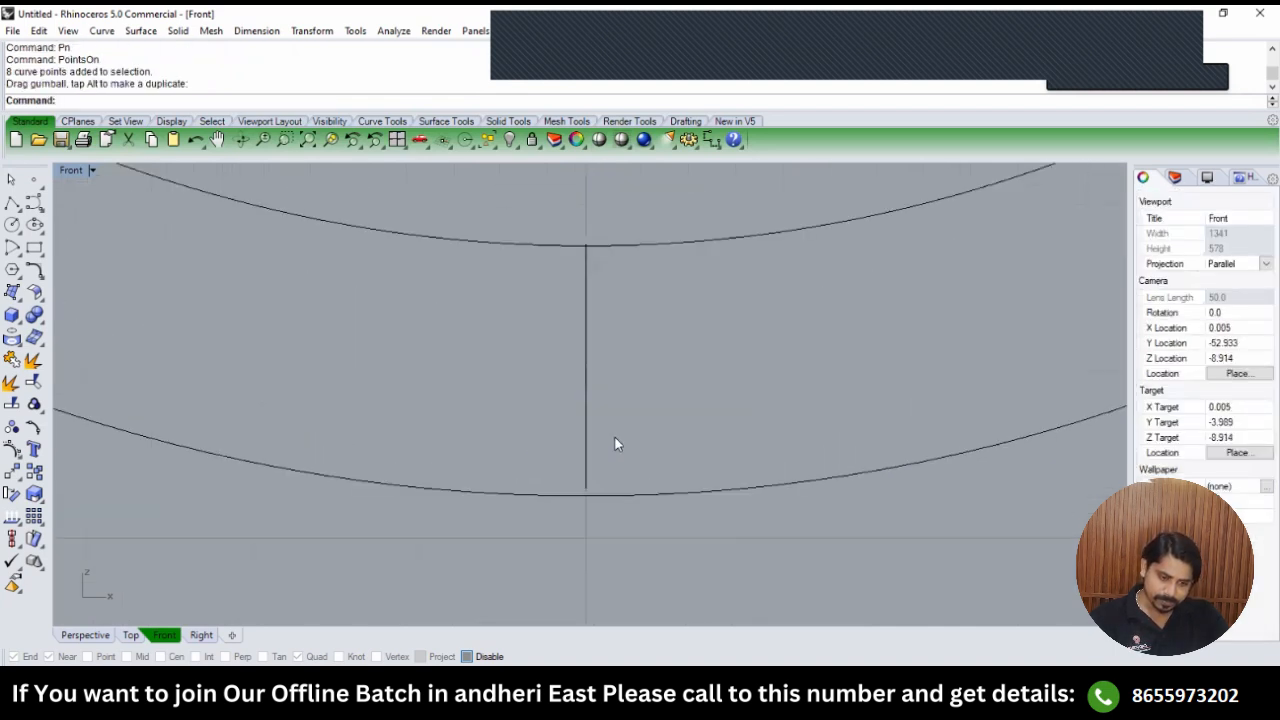
Turn the bottom profile's points on again and fine-tune the six lower ones so its outer edge meets the outer circle.
left_click(586, 455)
type("Pn")
key("Return")
left_click_drag(559, 540, 640, 378)
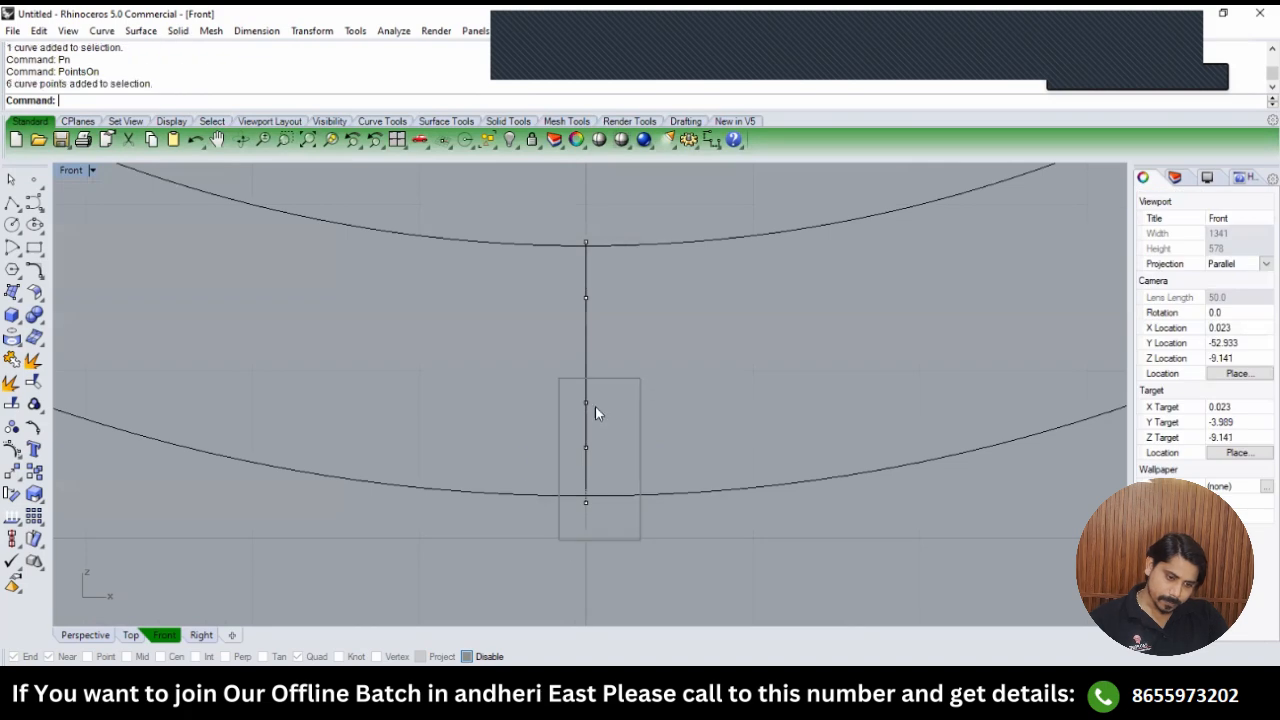
left_click_drag(588, 413, 586, 408)
scroll(611, 390, "down", 3)
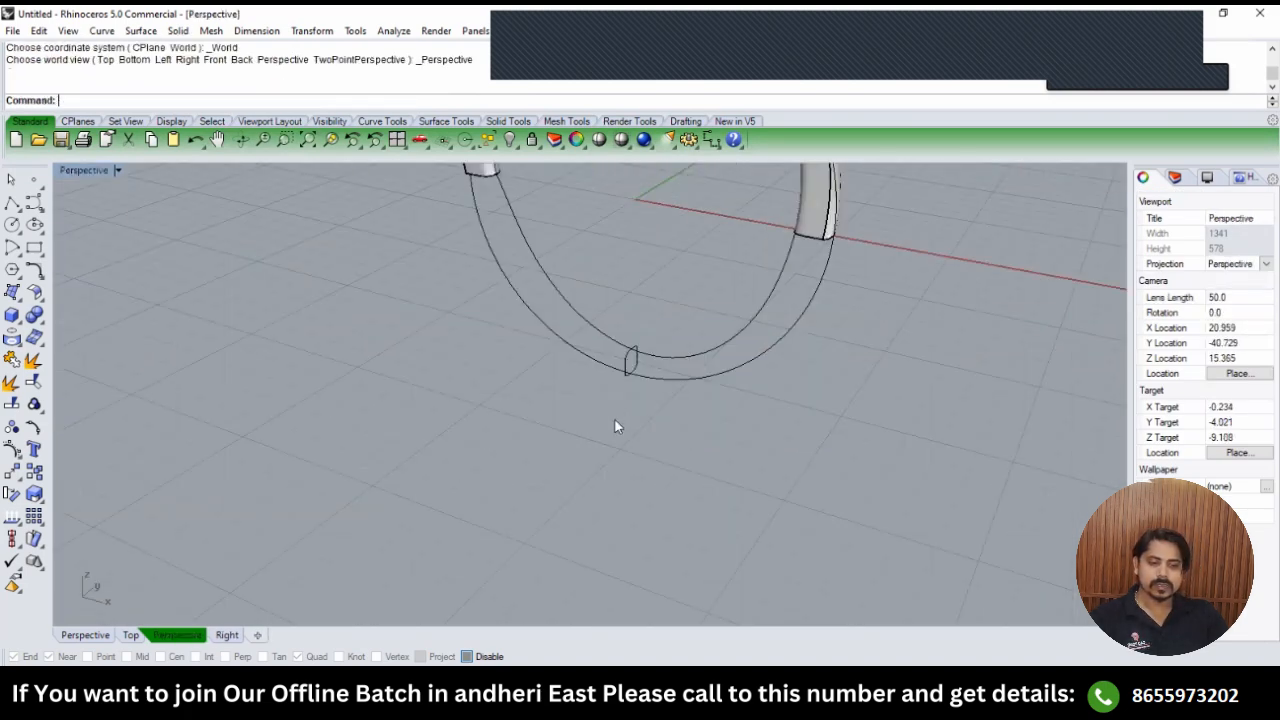
Create a one-rail sweep along the lower-right quarter of the inner ring curve, using the bottom and right-side profile curves.
scroll(614, 432, "down", 2)
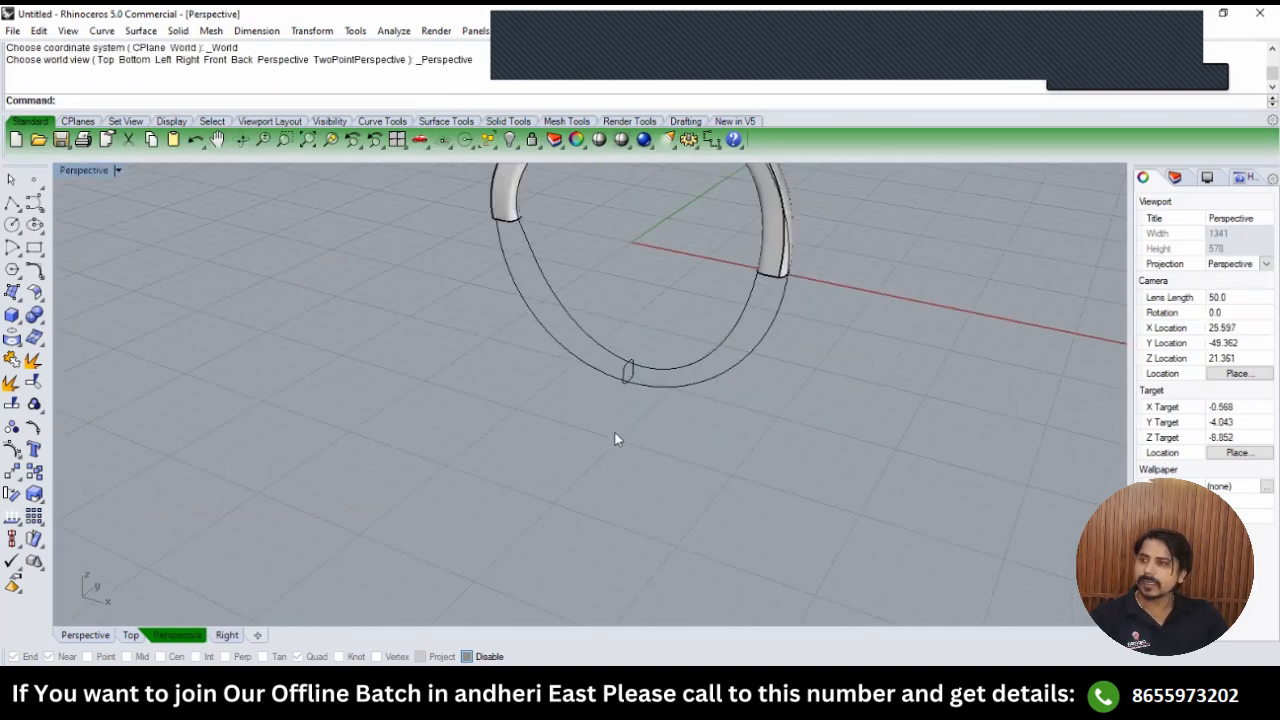
left_click(624, 372)
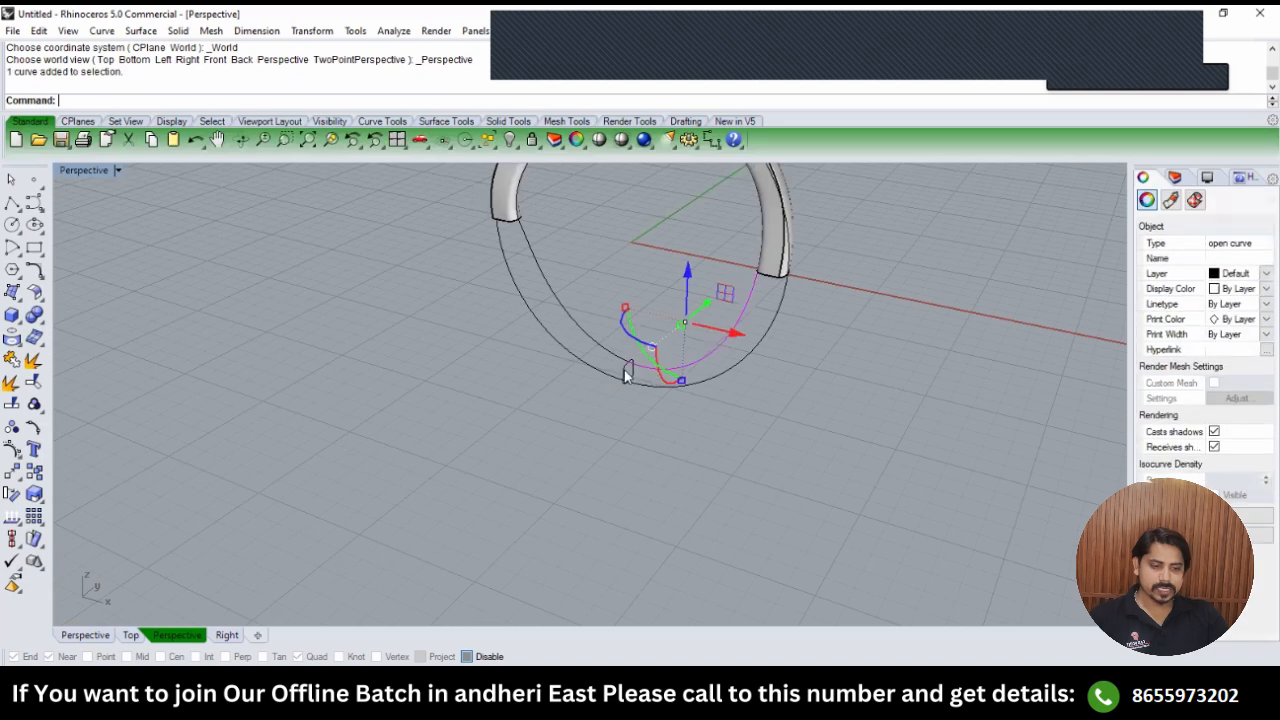
scroll(767, 290, "up", 4)
left_click(770, 270, "shift")
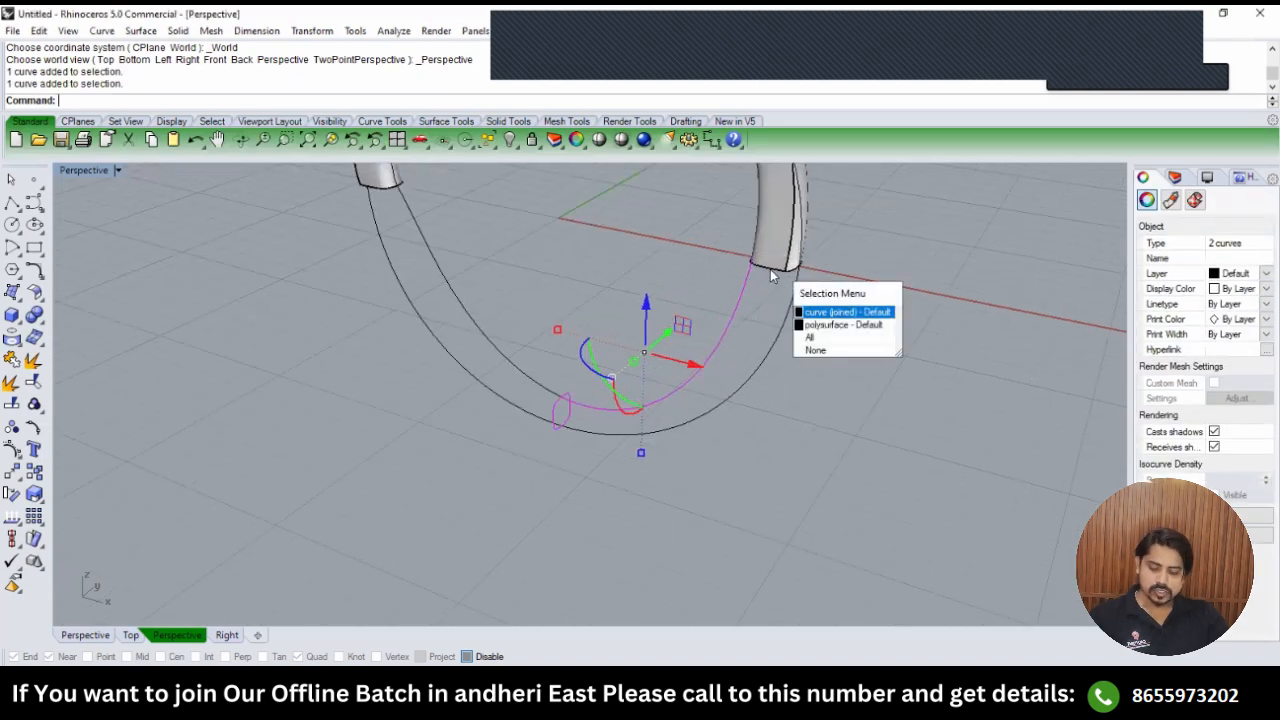
left_click(769, 270)
type("S1")
key("Return")
right_click_drag(656, 349, 720, 353)
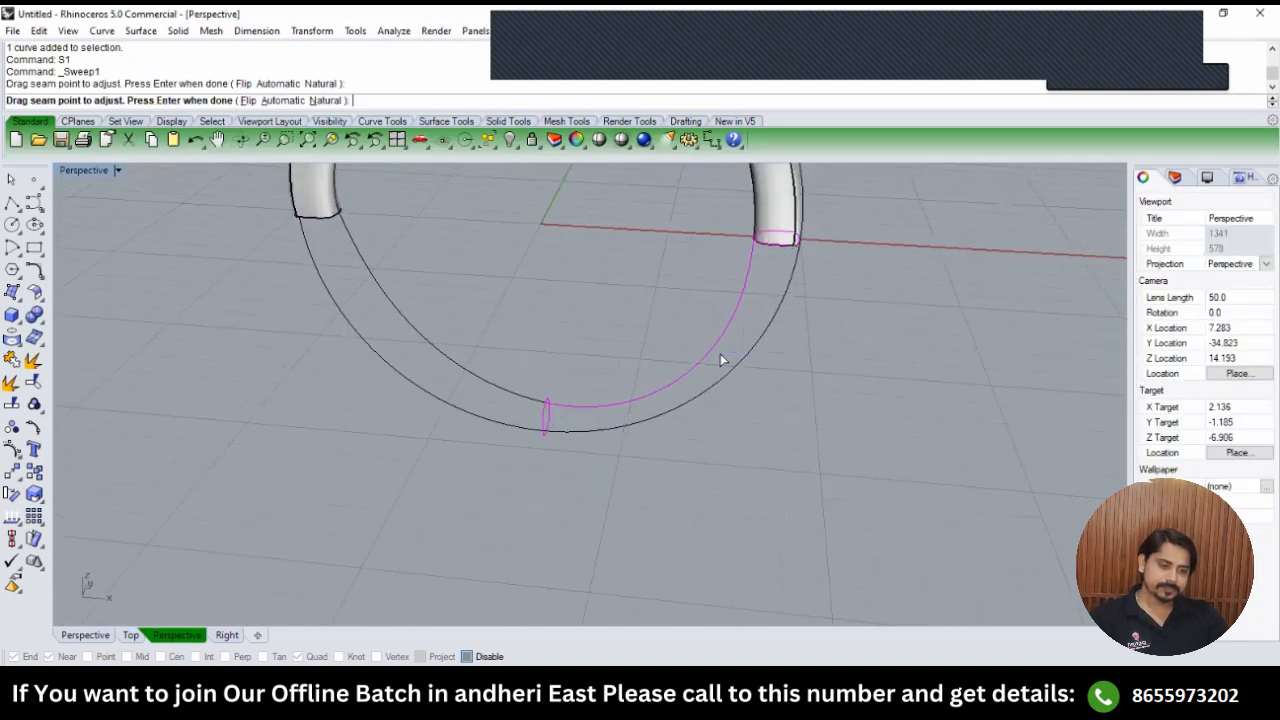
key("Return")
type("FRONT")
key("Return")
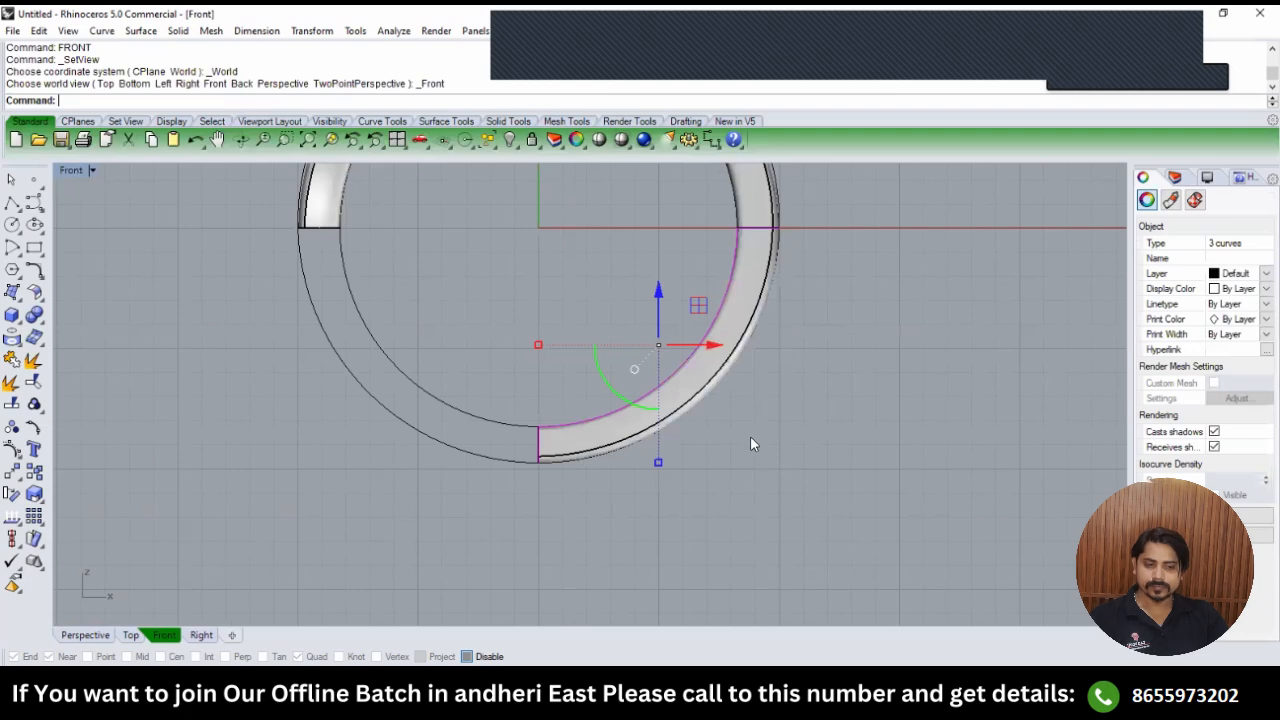
key("Escape")
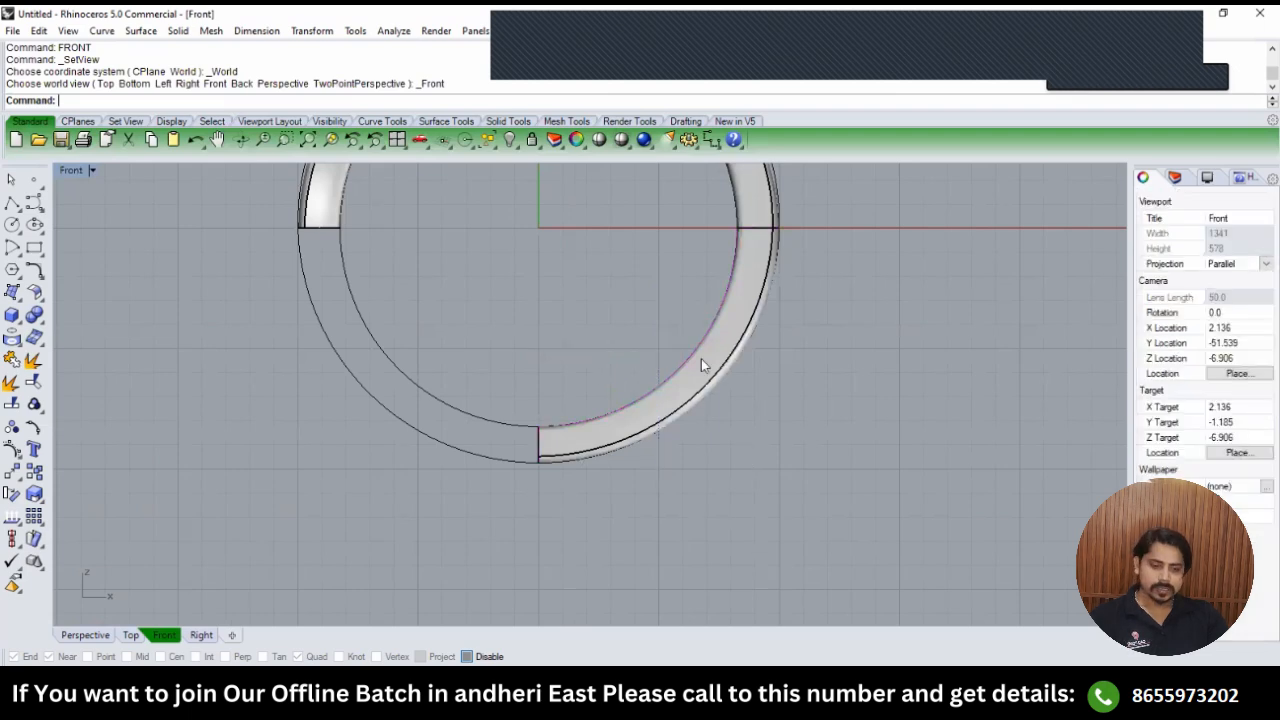
Rotate a copy of the swept lower-right shank half about the origin 0 in the top view to fill the opposite side.
left_click(701, 361)
type("TOP")
key("Return")
type("r")
key("Return")
type("0")
key("Return")
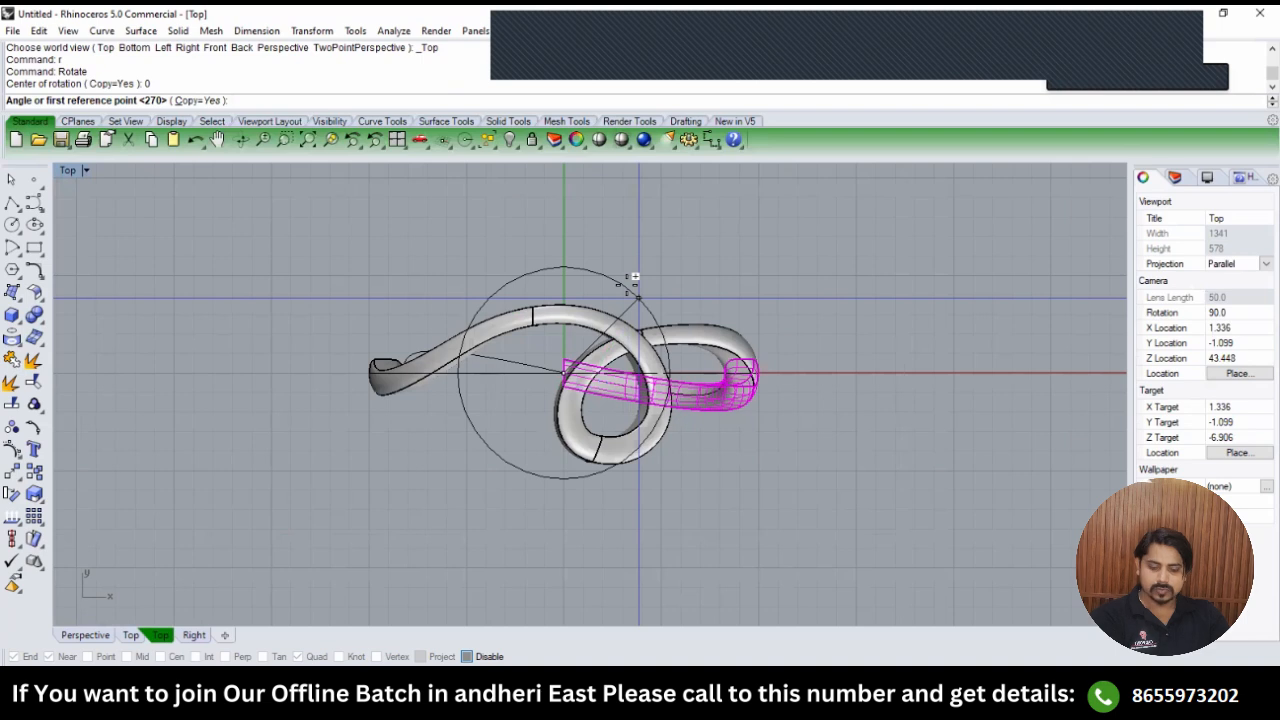
left_click(598, 248)
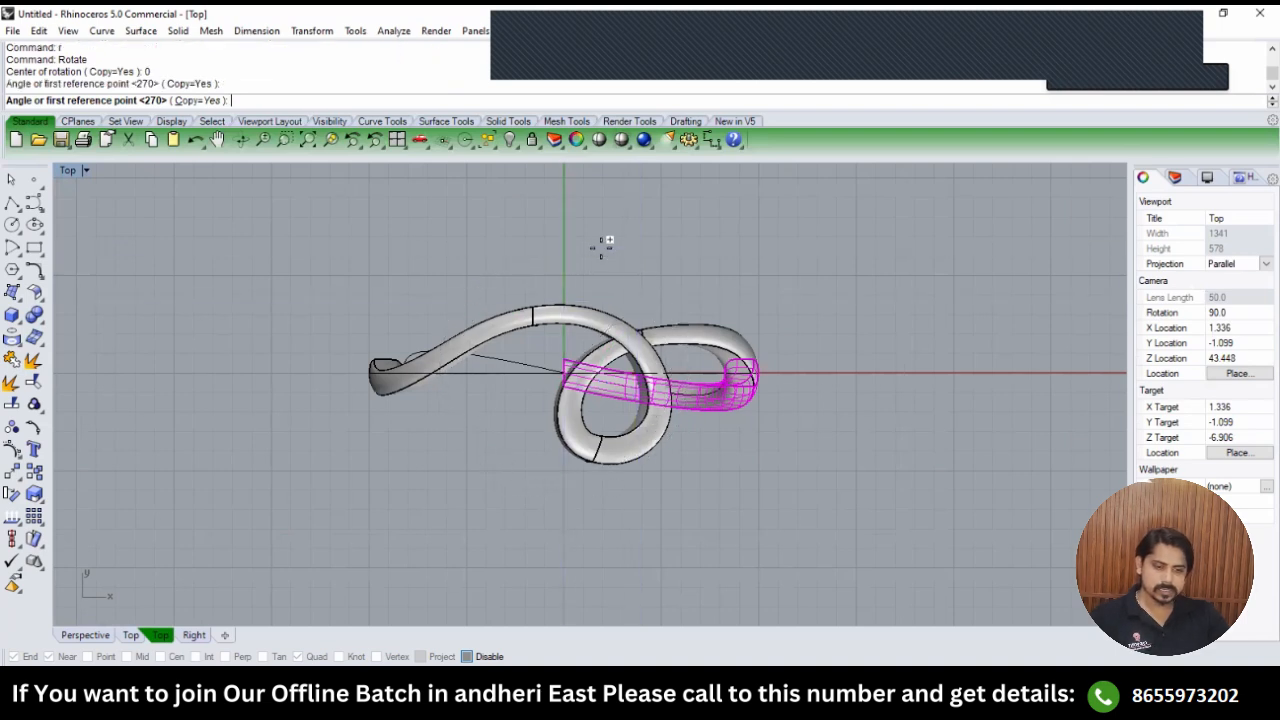
left_click(605, 519)
key("Return")
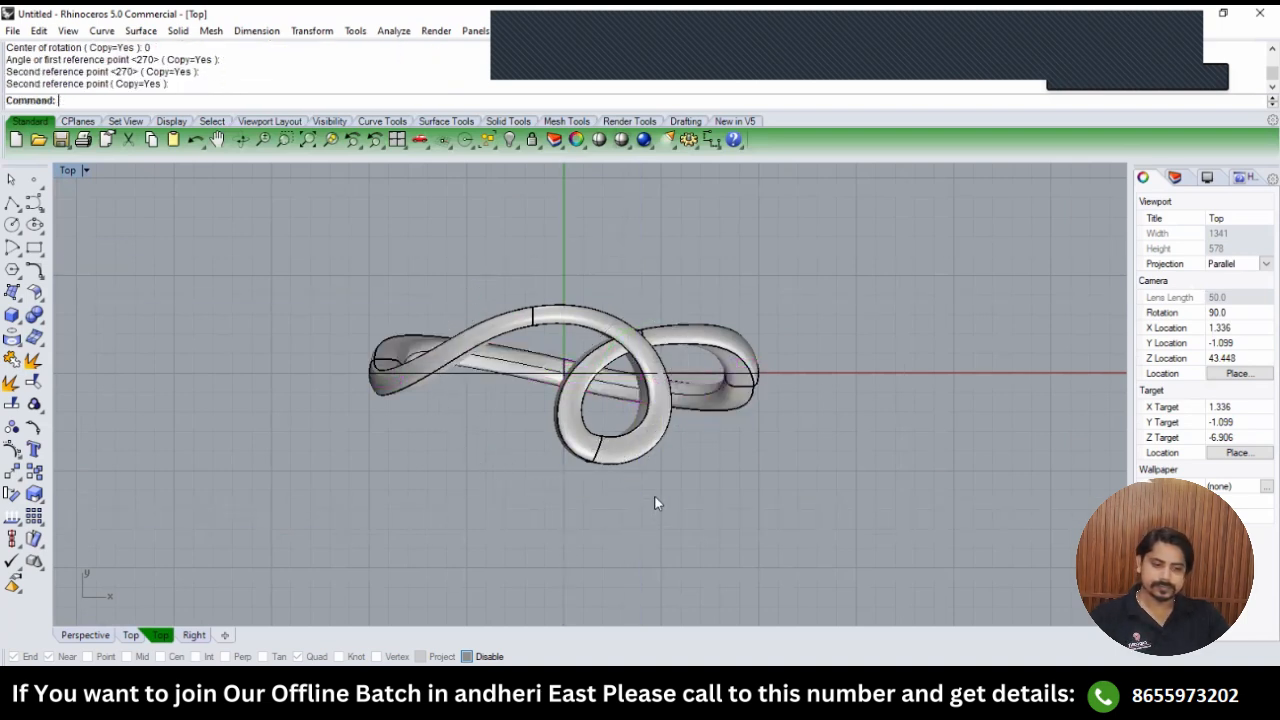
Examine up close, from underneath, the seam where the two lower shank halves meet.
type("right")
key("Return")
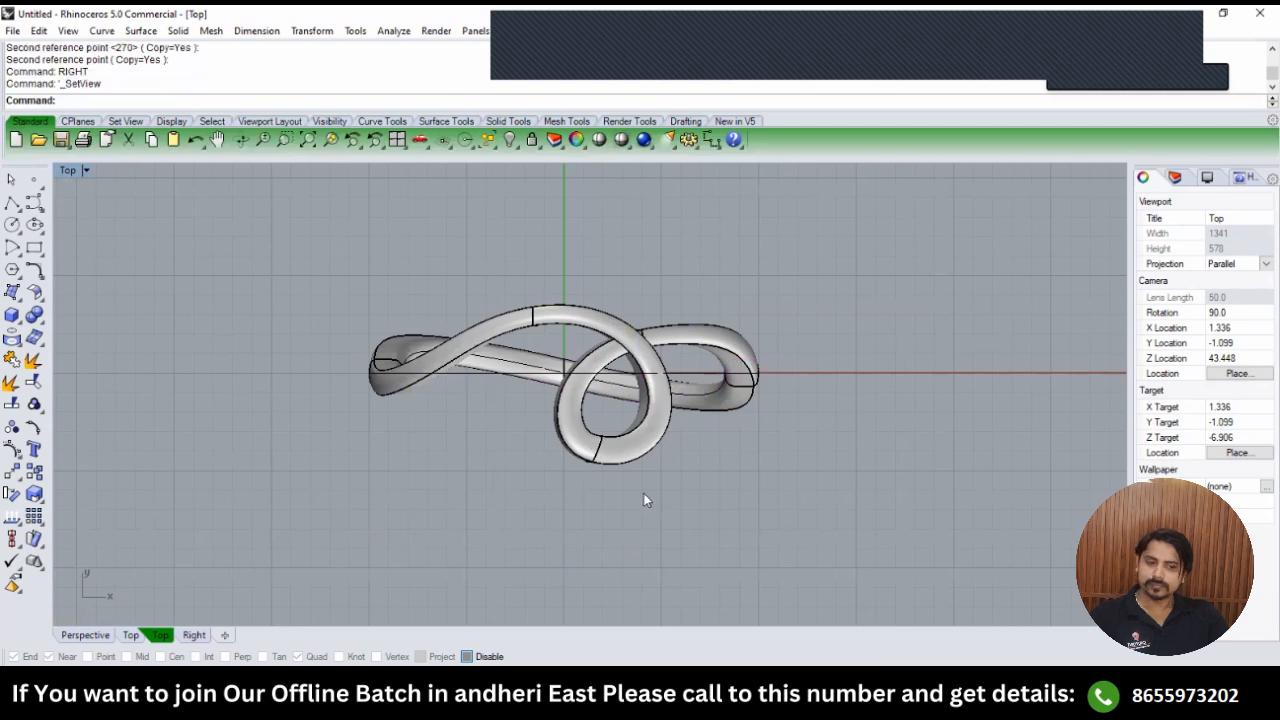
type("top")
key("Return")
type("perspective")
key("Return")
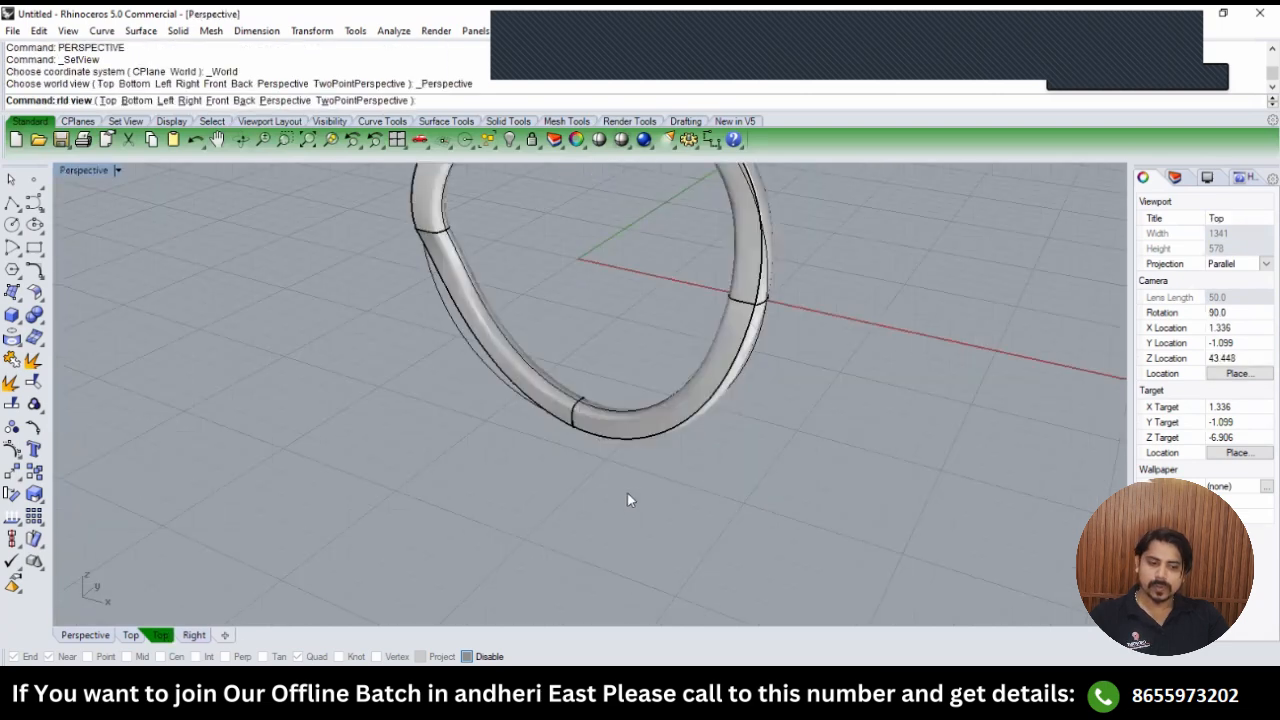
right_click_drag(627, 493, 578, 397)
scroll(578, 397, "up", 6)
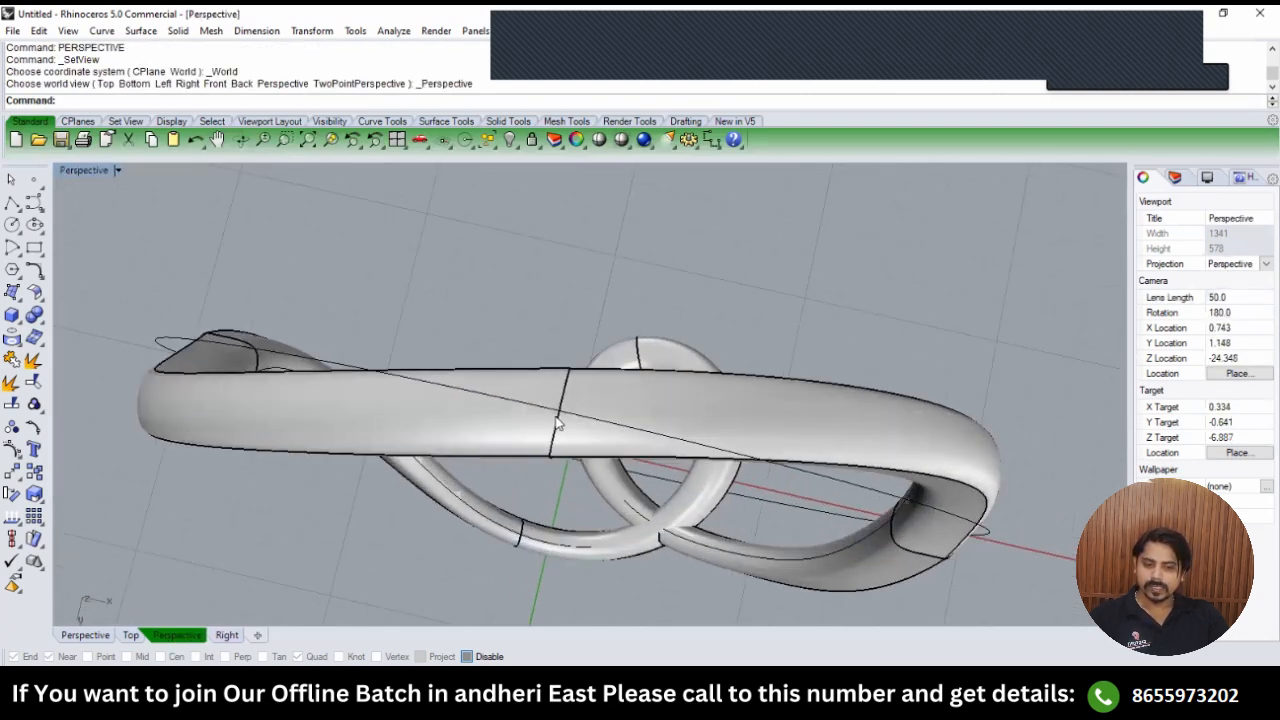
right_click_drag(546, 502, 562, 374)
scroll(564, 376, "up", 4)
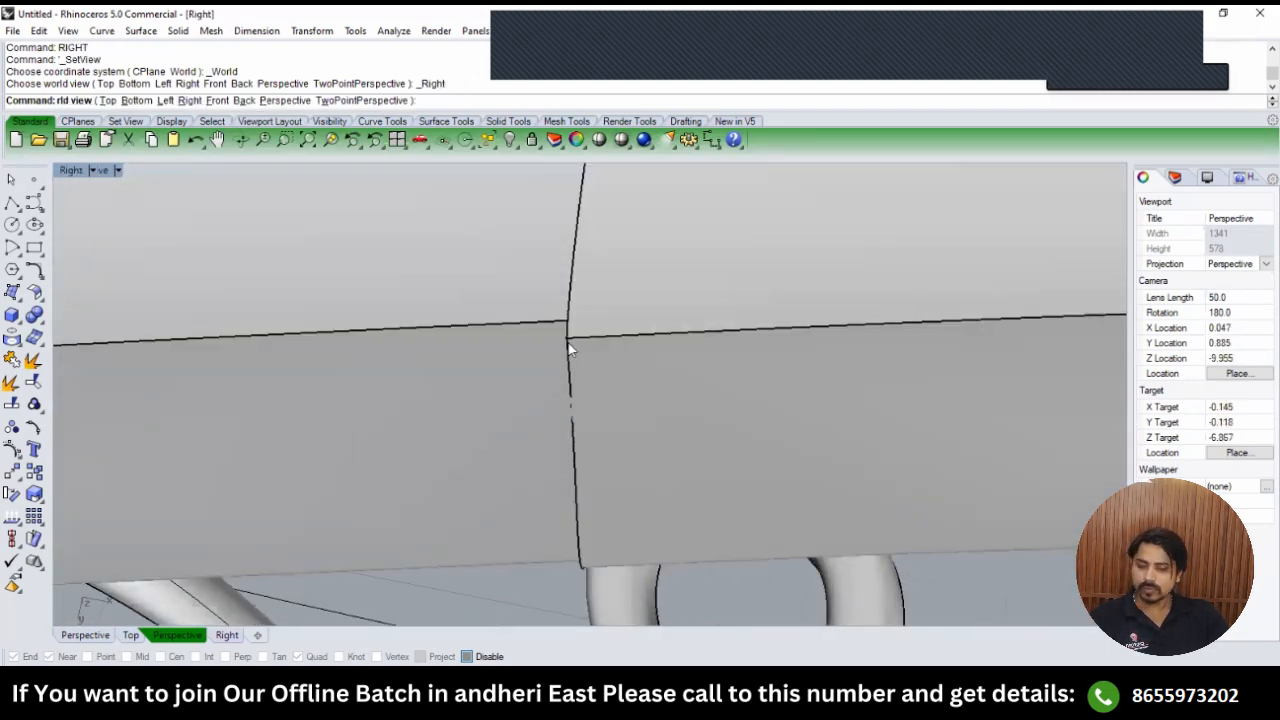
Examine the end section of the lower shank half in the right and front views.
scroll(568, 349, "down", 6)
left_click(650, 426)
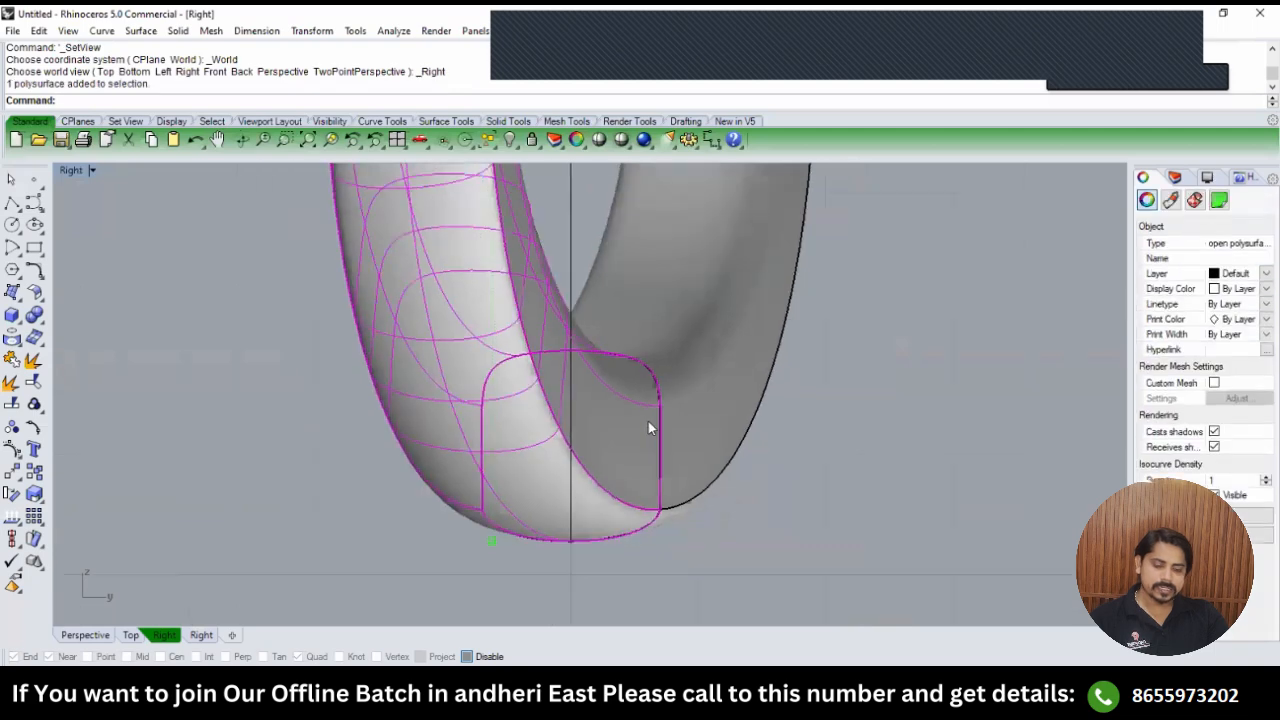
scroll(648, 421, "down", 2)
type("FRONT")
key("Return")
scroll(708, 441, "down", 6)
key("Escape")
type("RIGHT")
key("Return")
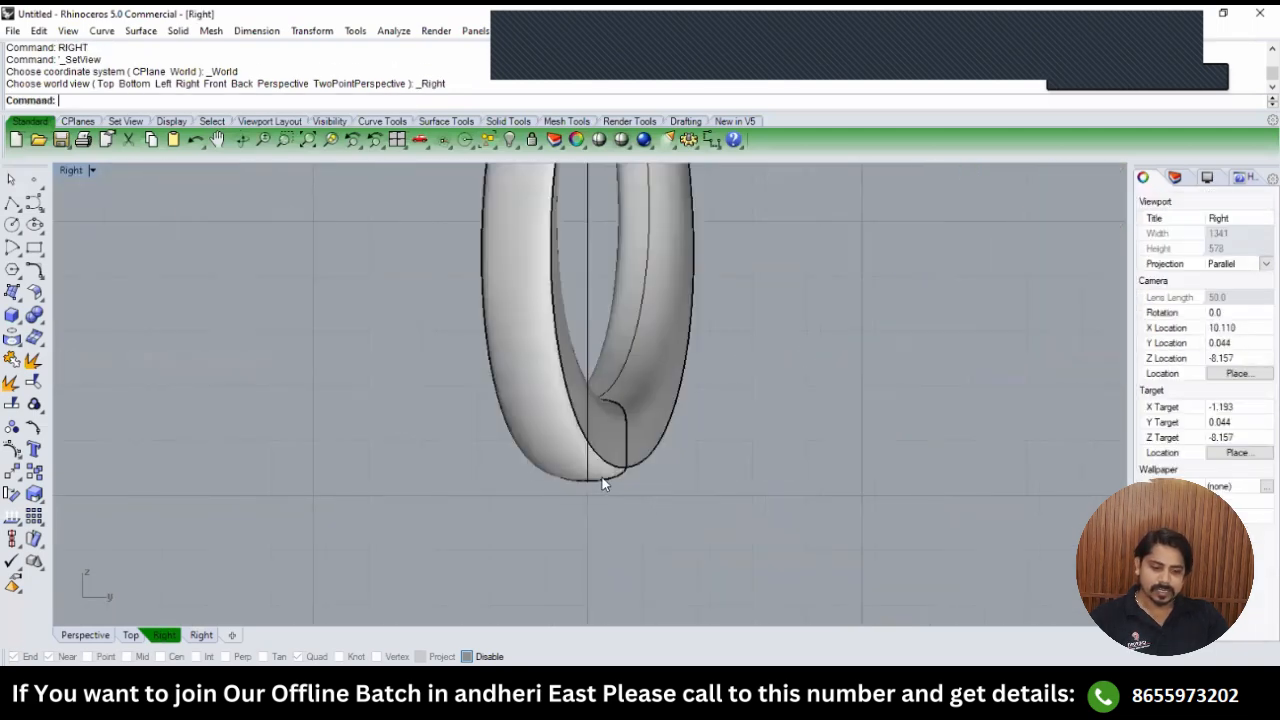
Inspect the overlapping bottom sections of the shank halves in wireframe from the right view.
scroll(620, 472, "up", 4)
type("W")
key("Return")
left_click(655, 440)
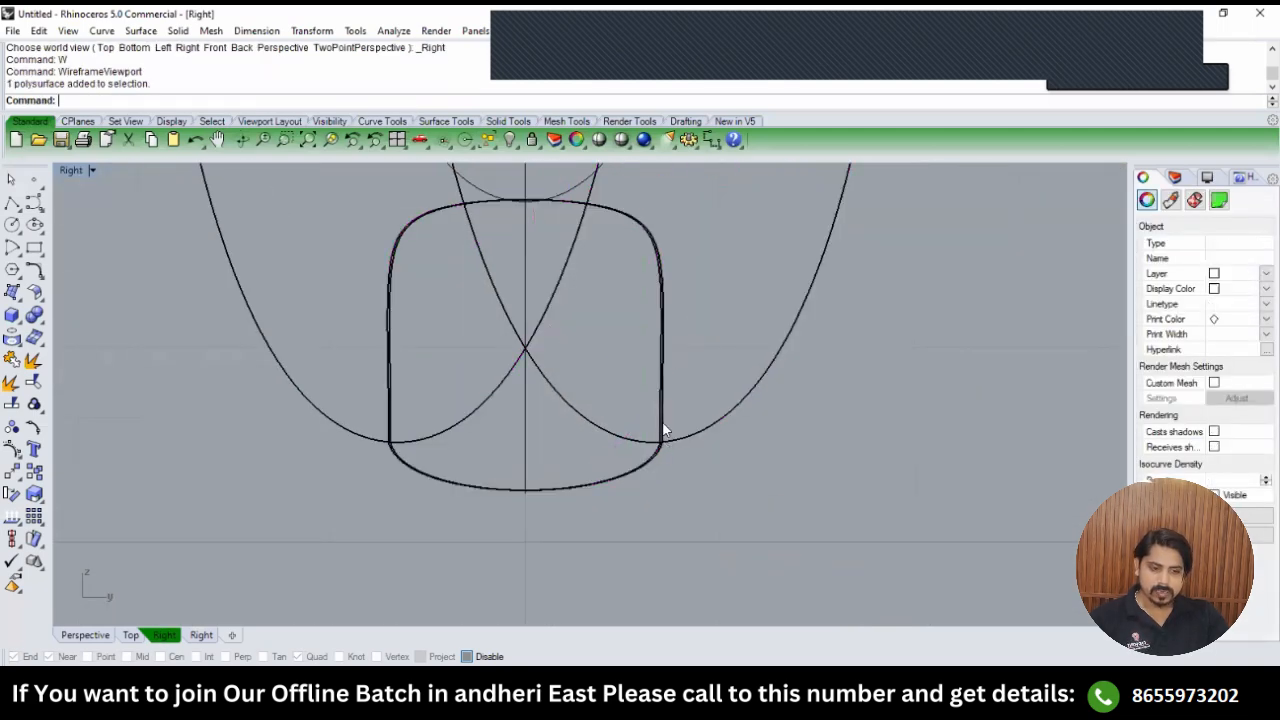
left_click(664, 430)
left_click(715, 463)
scroll(385, 448, "up", 2)
type("A")
key("Return")
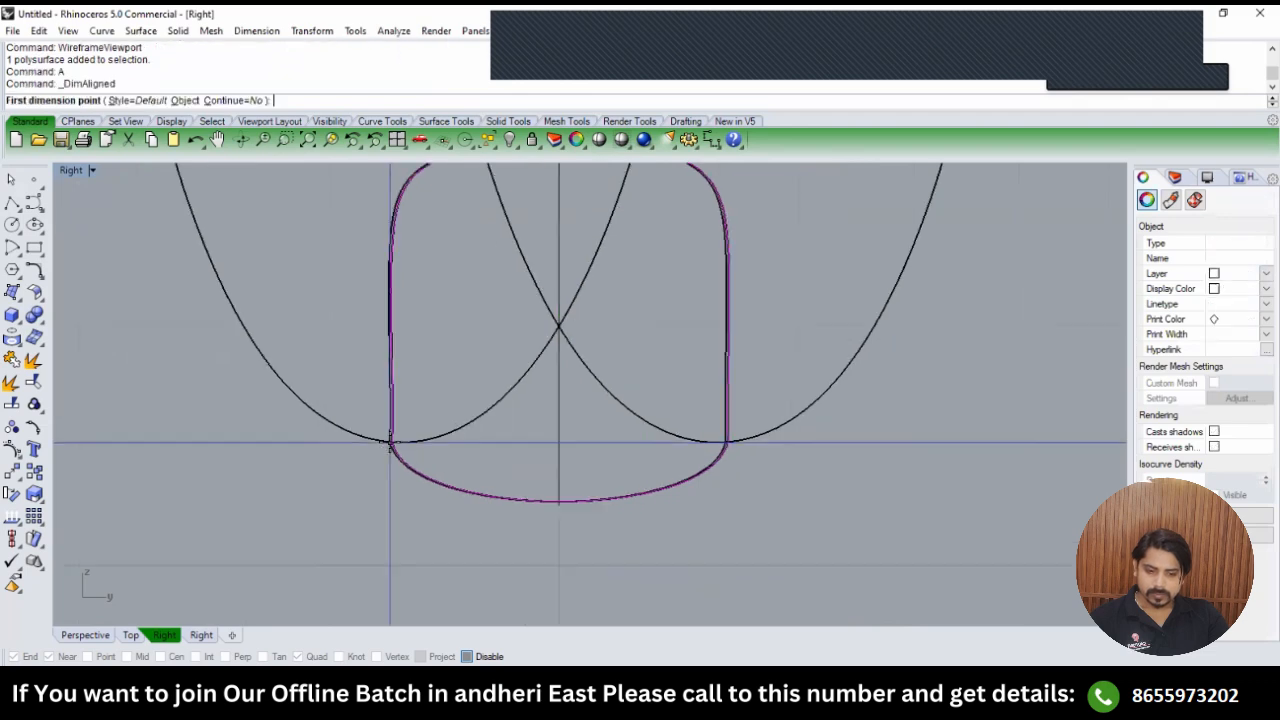
key("Escape")
Examine the shaded lower shank from the top and in perspective around the bottom seam.
scroll(506, 432, "down", 3)
type("SV")
key("Return")
scroll(507, 432, "down", 4)
type("TOP")
key("Return")
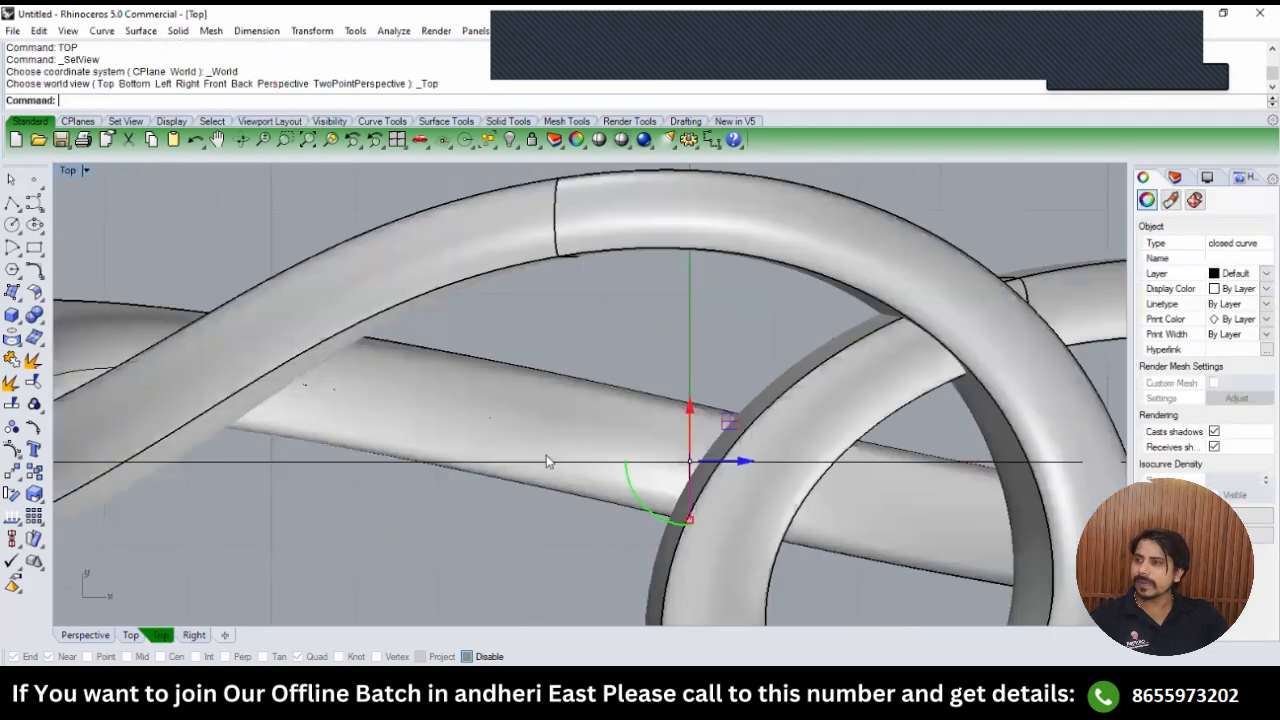
scroll(634, 448, "down", 2)
right_click_drag(530, 401, 462, 340)
left_click(523, 433)
type("PERSPECTIVE")
key("Return")
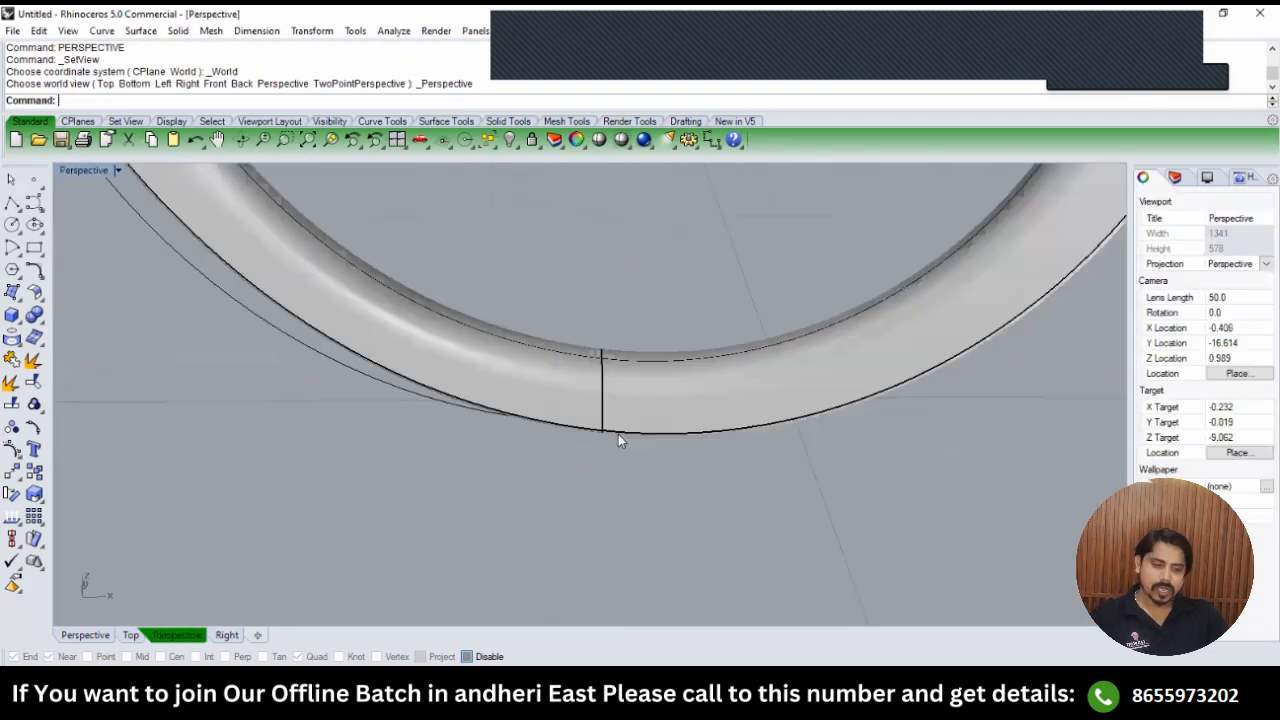
Delete both swept lower shank halves and check the bottom profile curve's centring from the right view.
left_click(567, 397)
key("Delete")
left_click(618, 387)
key("Delete")
scroll(594, 412, "down", 5)
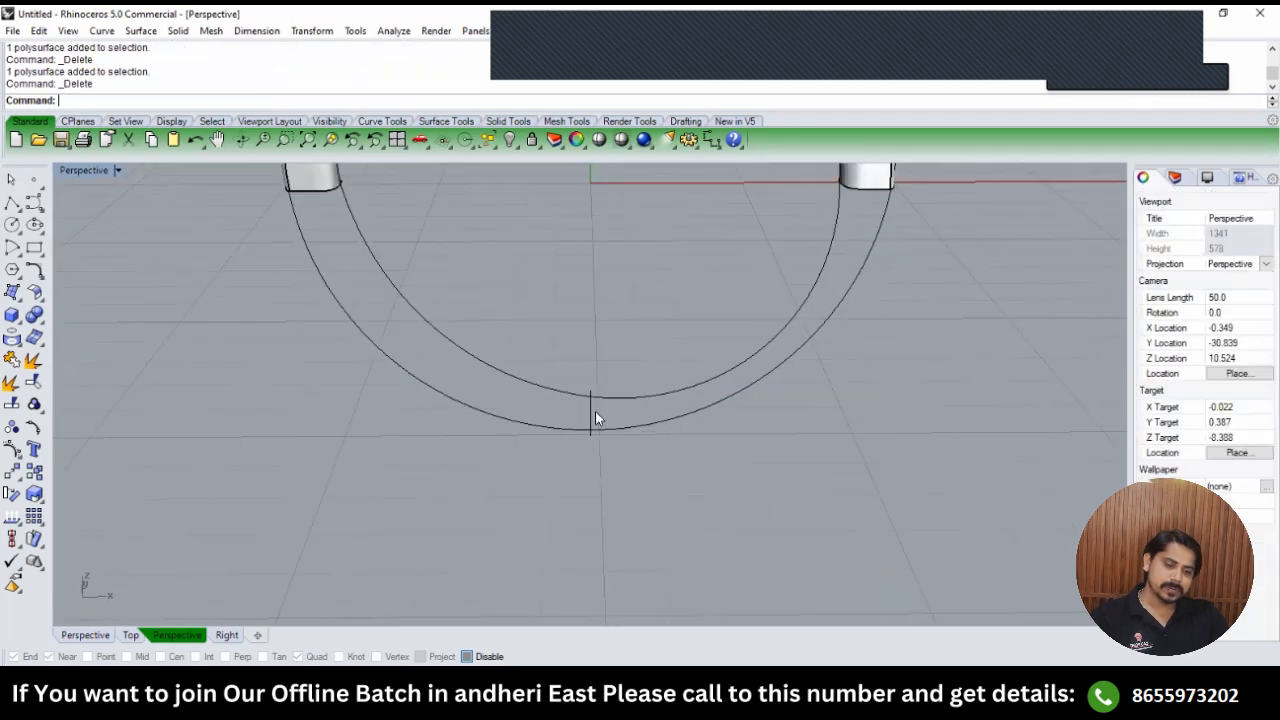
left_click(591, 413)
type("RIGHT")
key("Return")
scroll(589, 424, "up", 8)
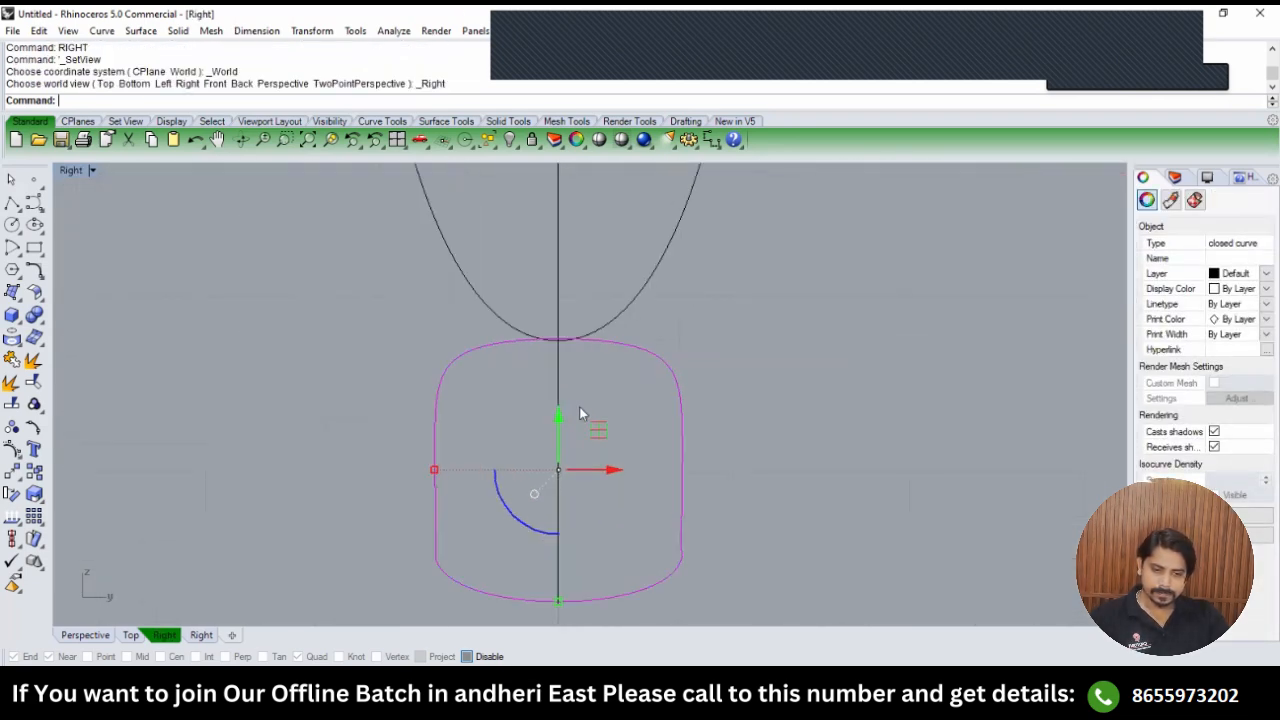
scroll(533, 501, "up", 3)
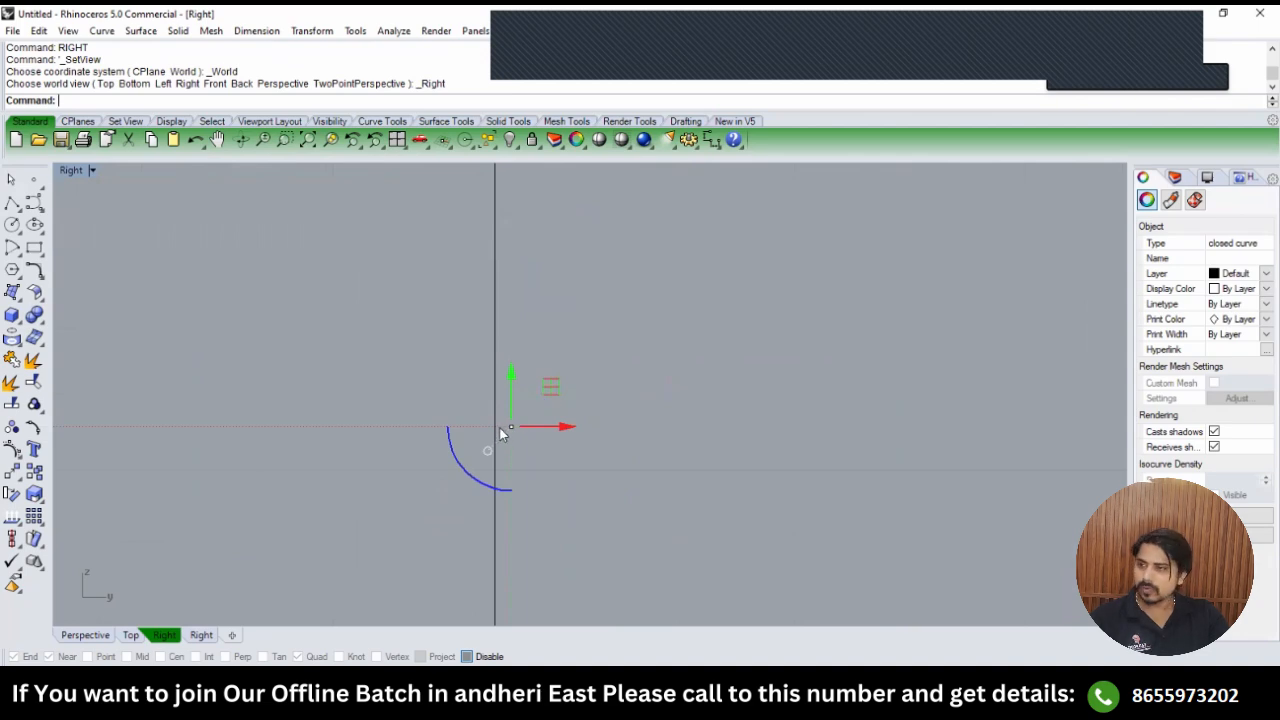
Undo the deletion of the two lower shank halves and clear the selection.
key("ctrl+z")
scroll(508, 398, "down", 5)
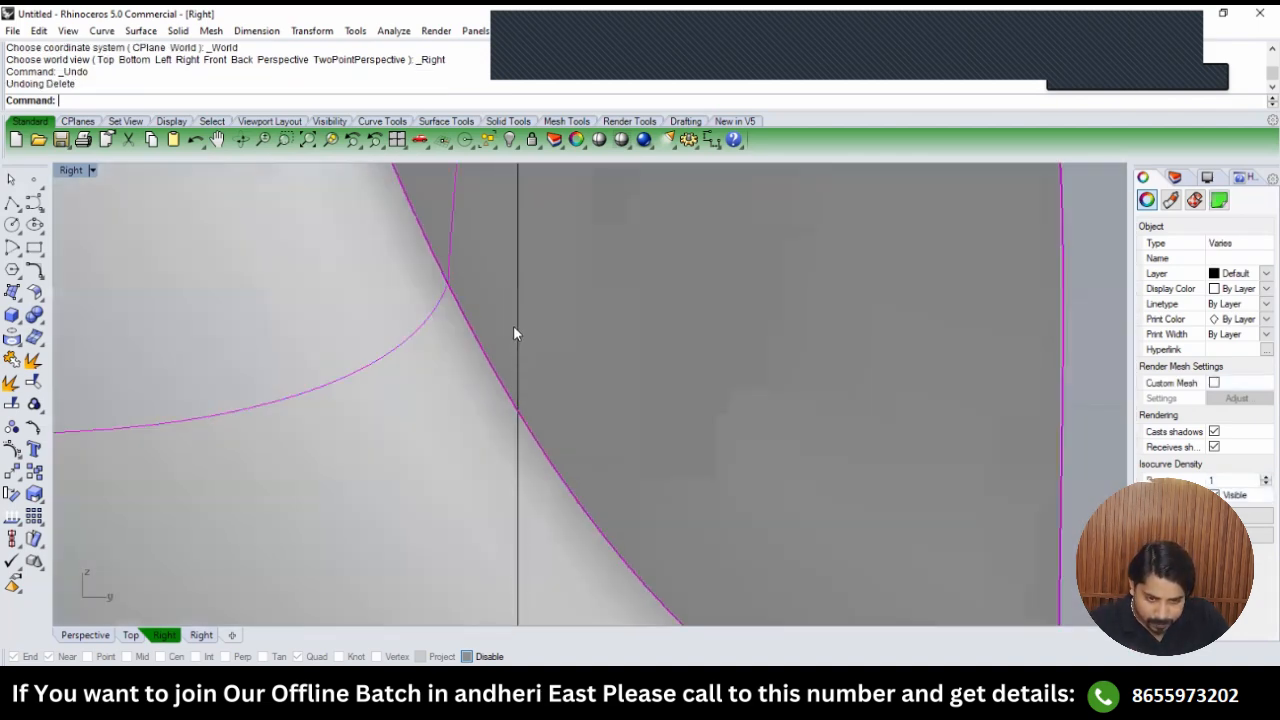
scroll(519, 362, "down", 2)
key("ctrl+z")
key("Escape")
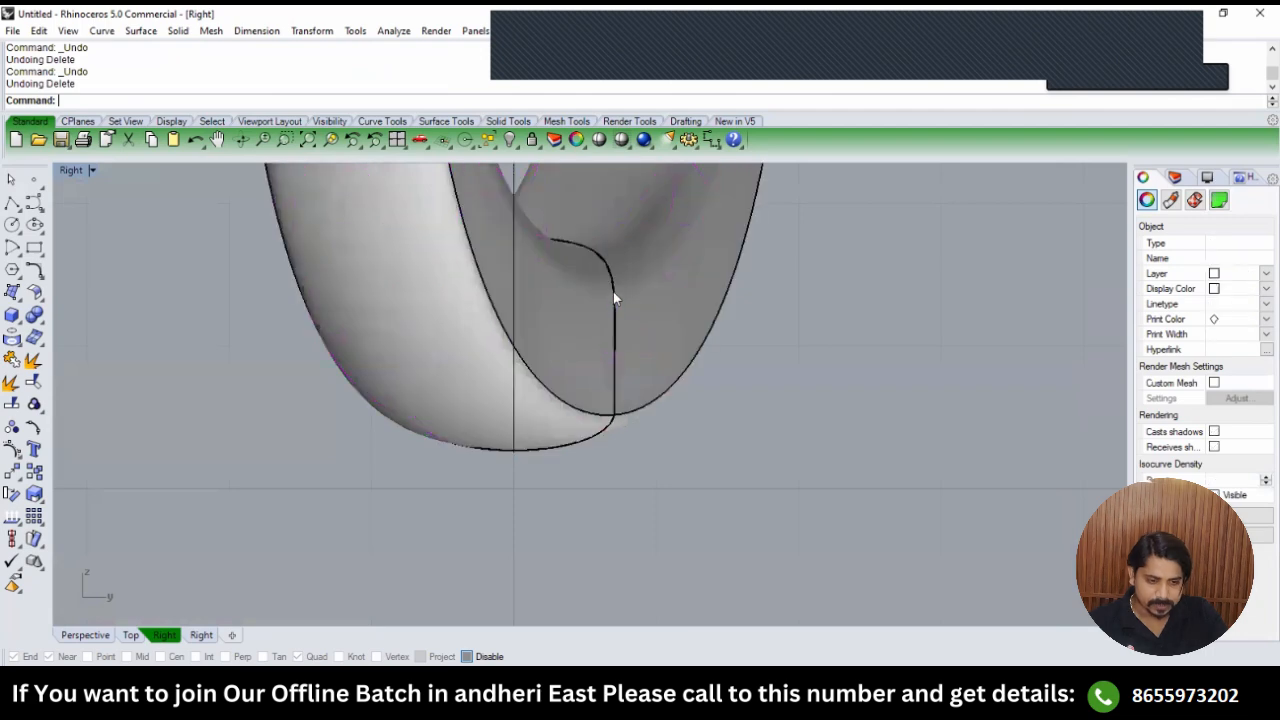
Move the bottom profile curve sideways in the wireframe right view so its centre sits on the vertical centre line.
left_click(613, 291)
key("Return")
type("w")
key("Return")
scroll(541, 343, "up", 4)
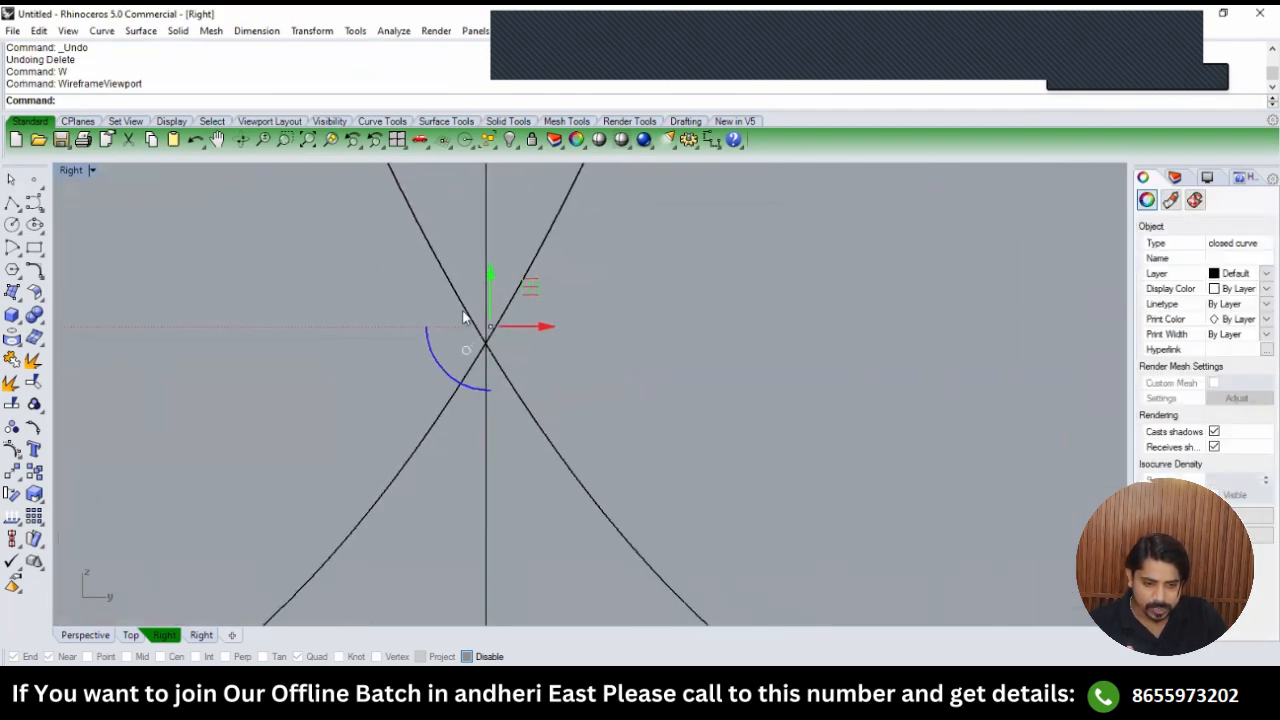
scroll(538, 372, "up", 5)
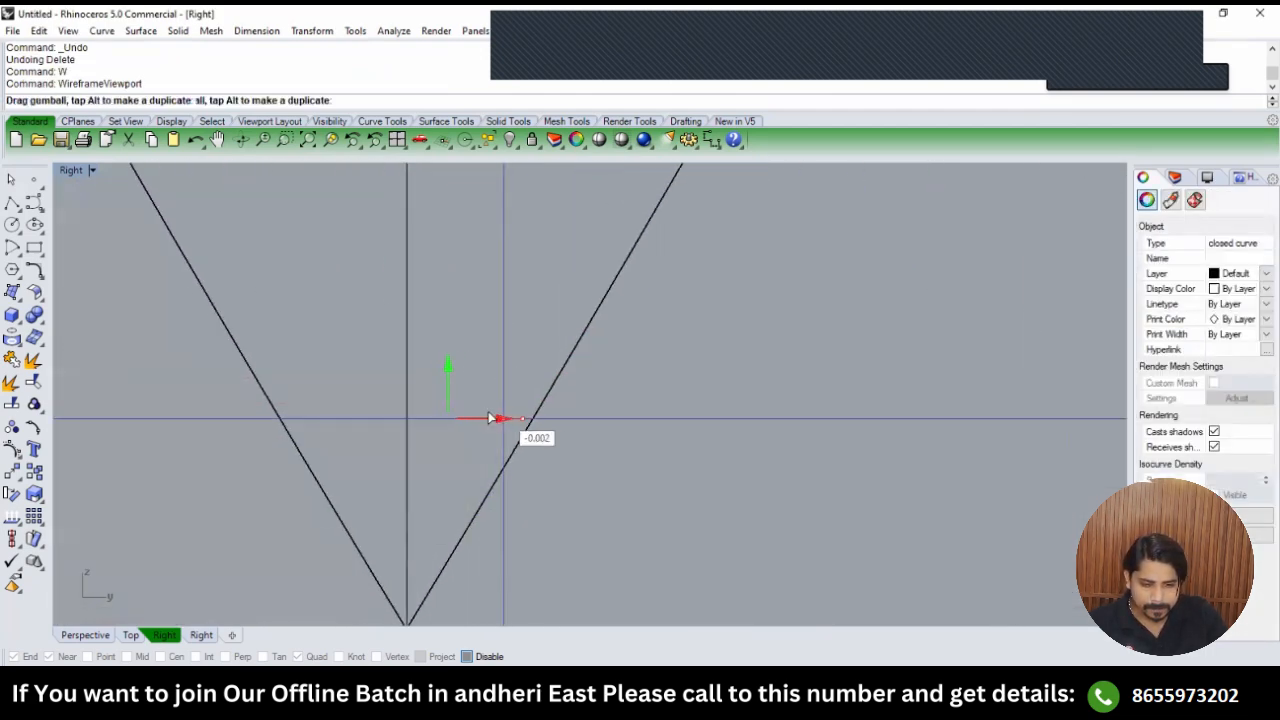
left_click_drag(455, 416, 462, 412)
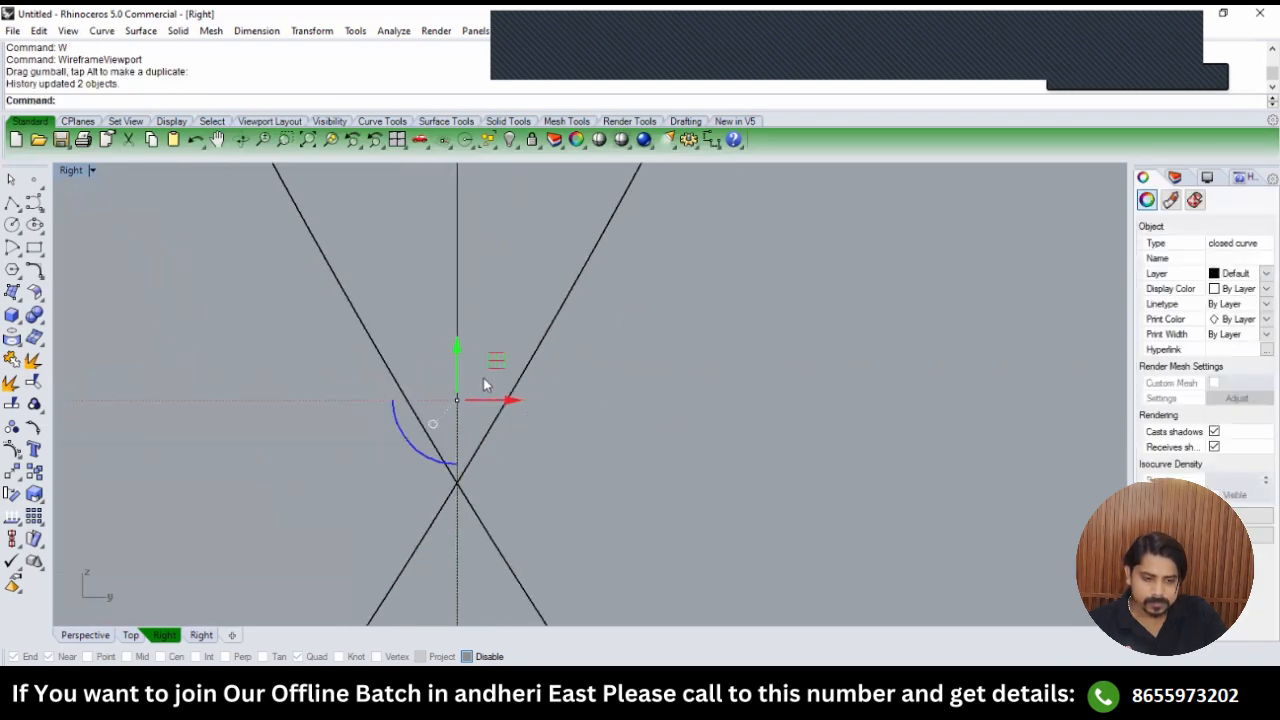
Return to shaded display and examine the joint between the lower shank halves from the top and up close in perspective.
scroll(484, 379, "down", 15)
type("SD")
key("Return")
type("TOP")
key("Return")
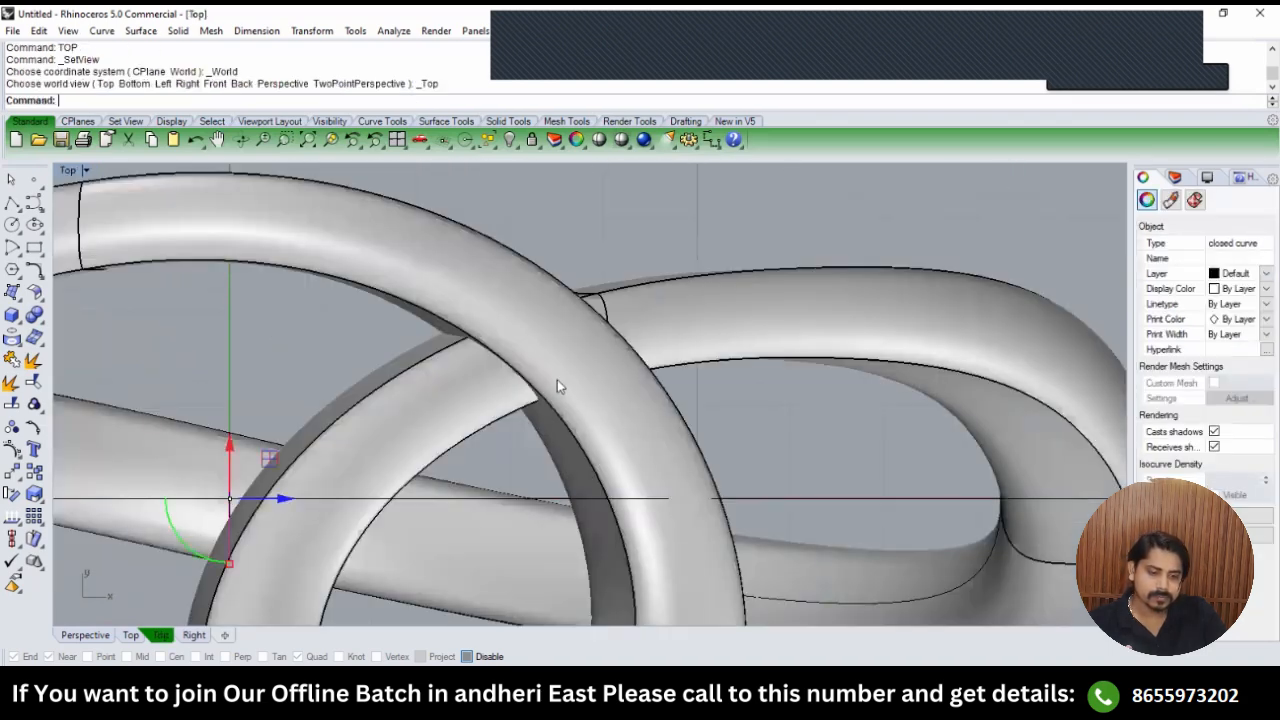
type("PERSPECTIVE")
key("Return")
right_click_drag(534, 354, 667, 453)
scroll(603, 425, "up", 5)
scroll(668, 456, "up", 4)
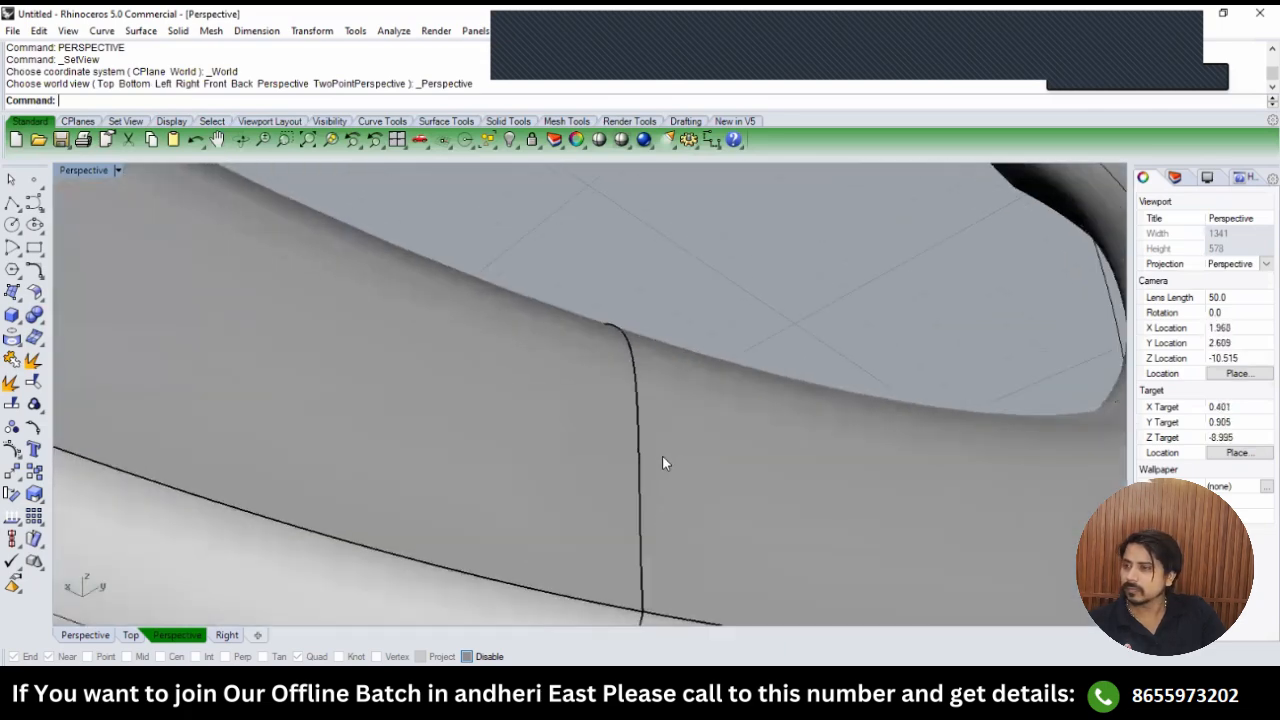
Review the complete ring shank from the front, from the top and in perspective.
scroll(659, 458, "down", 8)
key("F2")
scroll(656, 438, "down", 9)
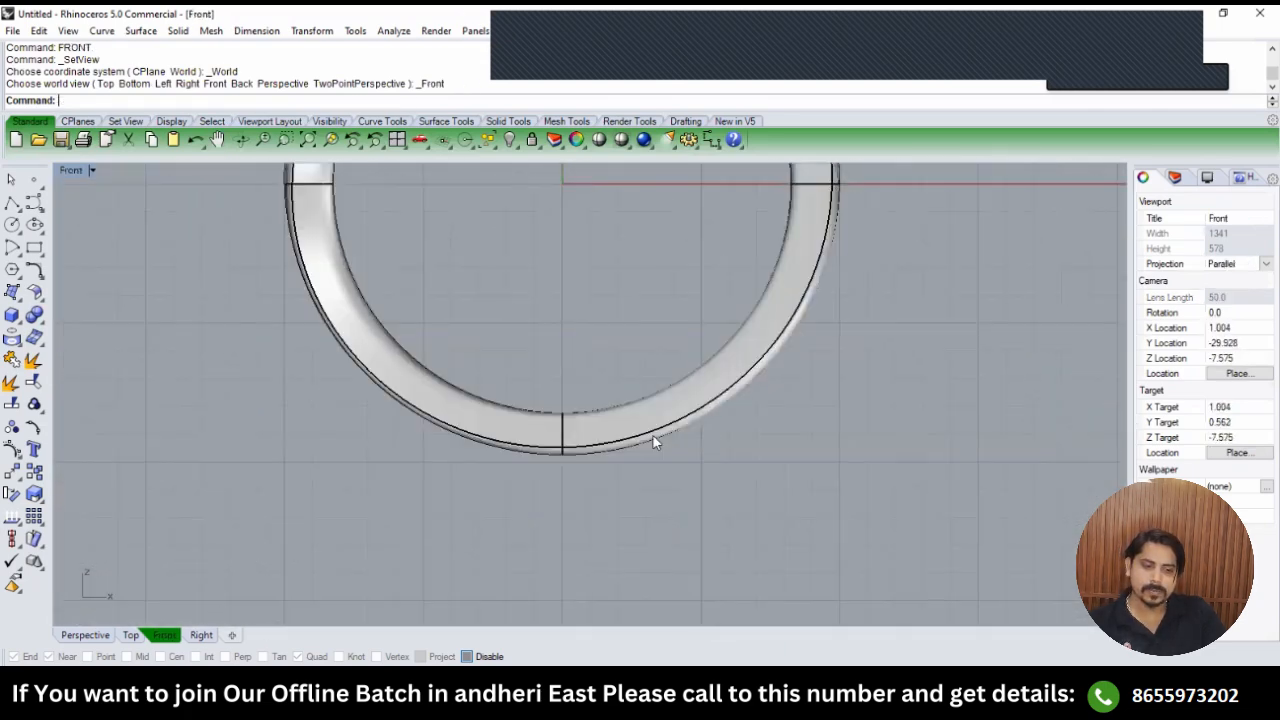
key("F1")
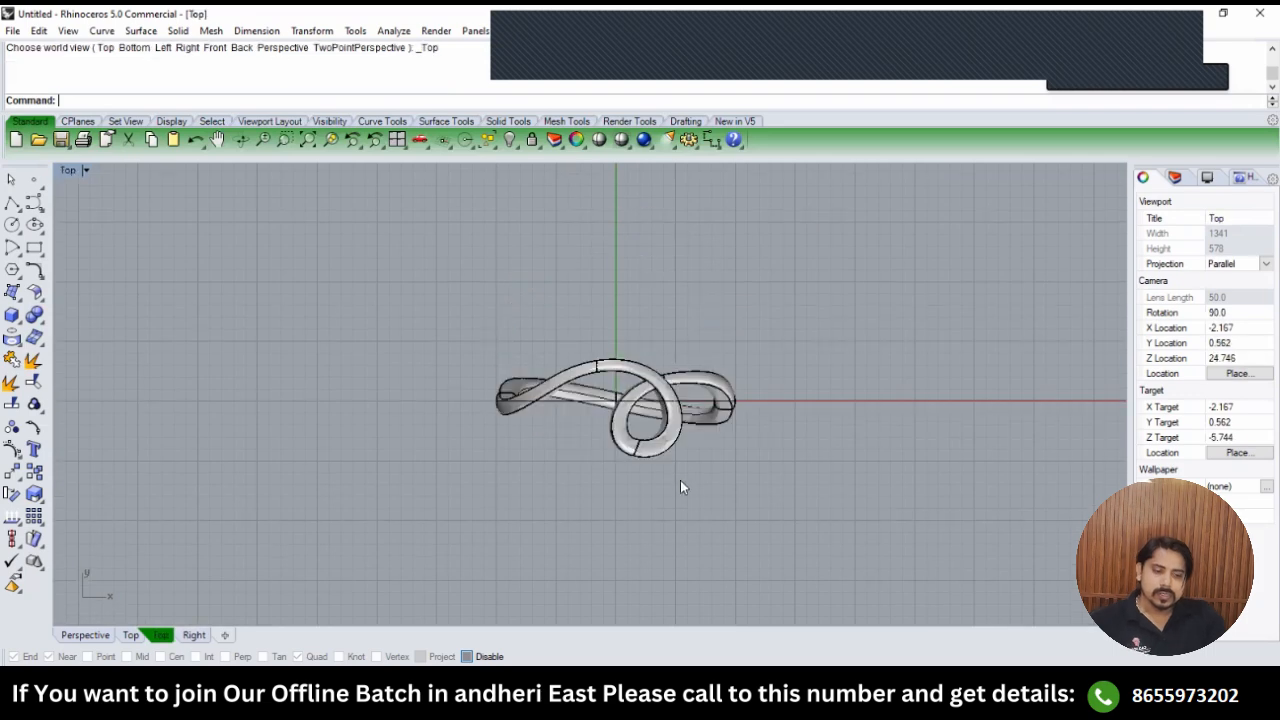
scroll(680, 517, "up", 6)
key("F4")
right_click_drag(695, 476, 860, 454)
scroll(665, 524, "down", 4)
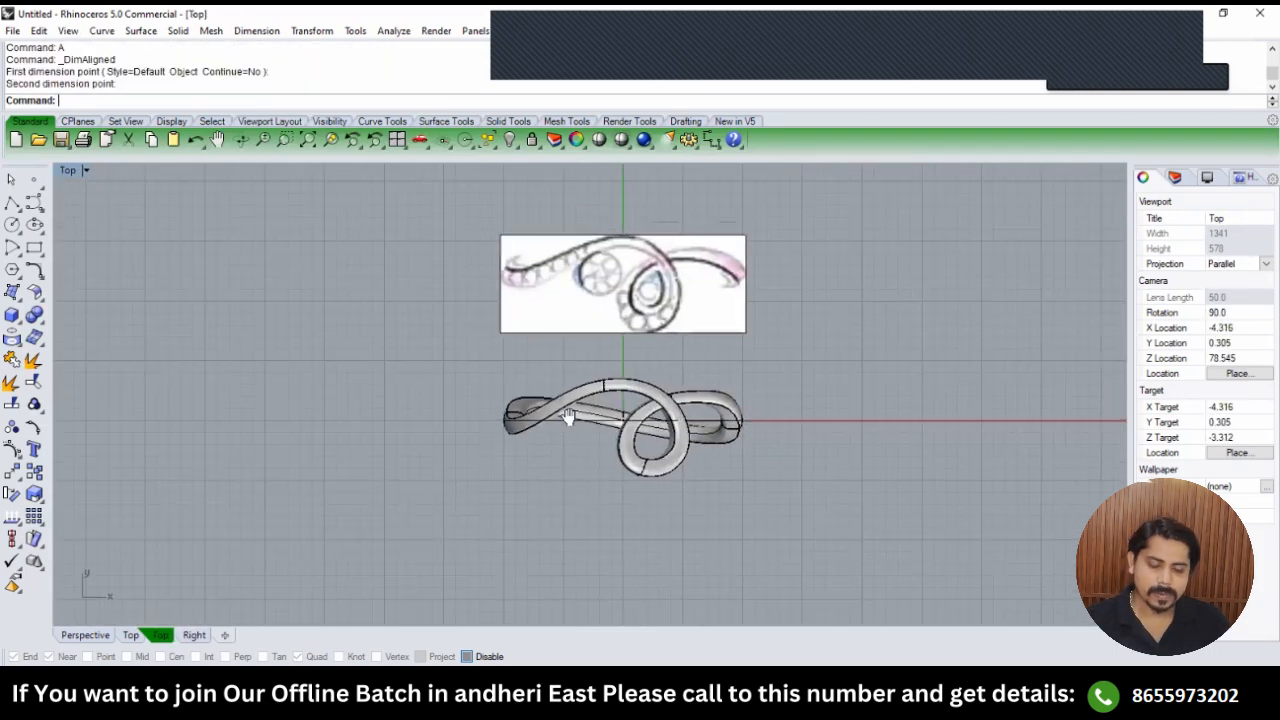
Compare the modelled ring with the reference sketch in the top view and select the left-side profile curve.
scroll(519, 276, "up", 1)
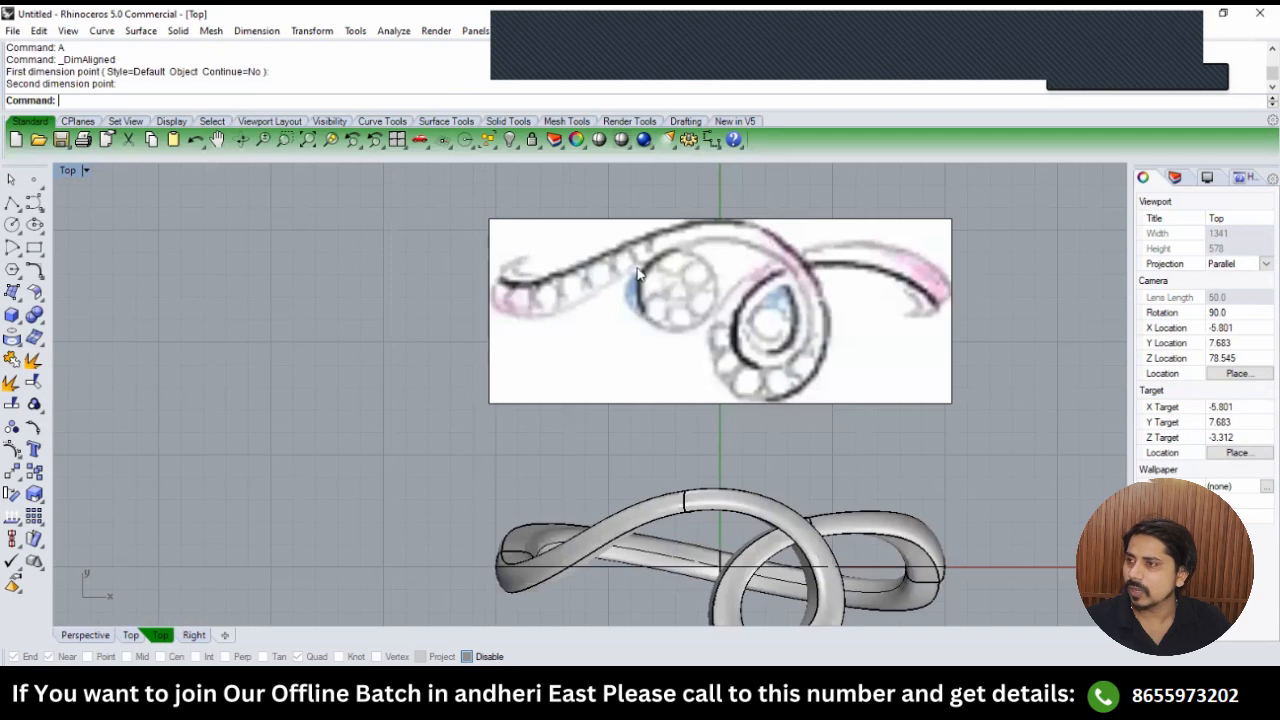
scroll(620, 278, "down", 1)
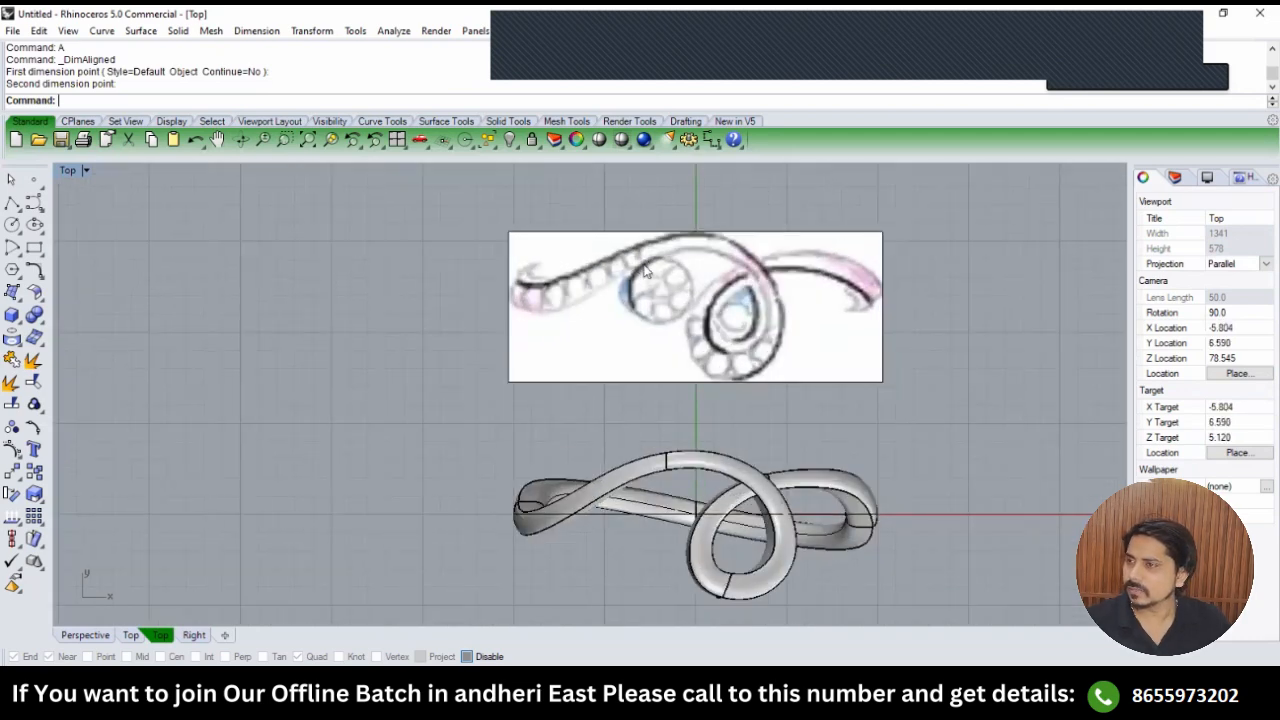
scroll(581, 317, "down", 4)
scroll(538, 472, "up", 4)
left_click_drag(582, 484, 582, 484)
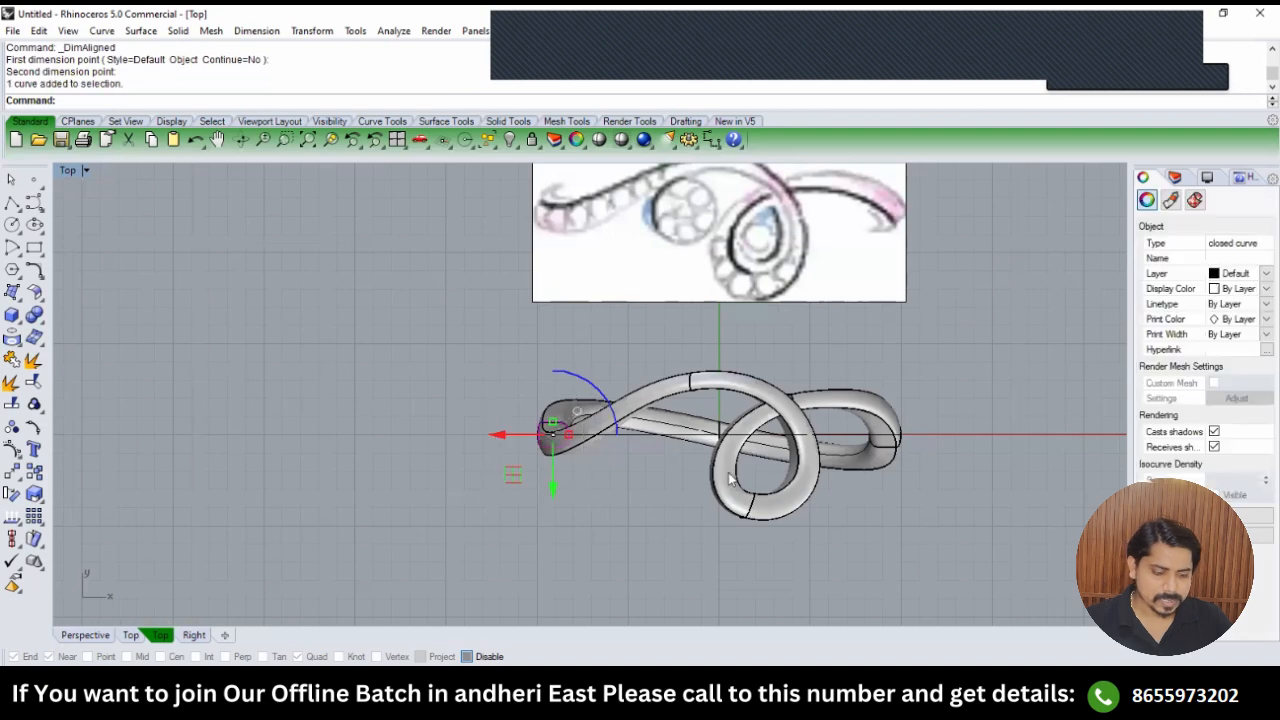
Scale the ring's left-side profile curve slightly taller in the top view to thicken that end.
right_click_drag(877, 441, 754, 424)
scroll(750, 424, "up", 2)
left_click(792, 459)
left_click_drag(733, 501, 816, 398)
right_click_drag(708, 470, 691, 650)
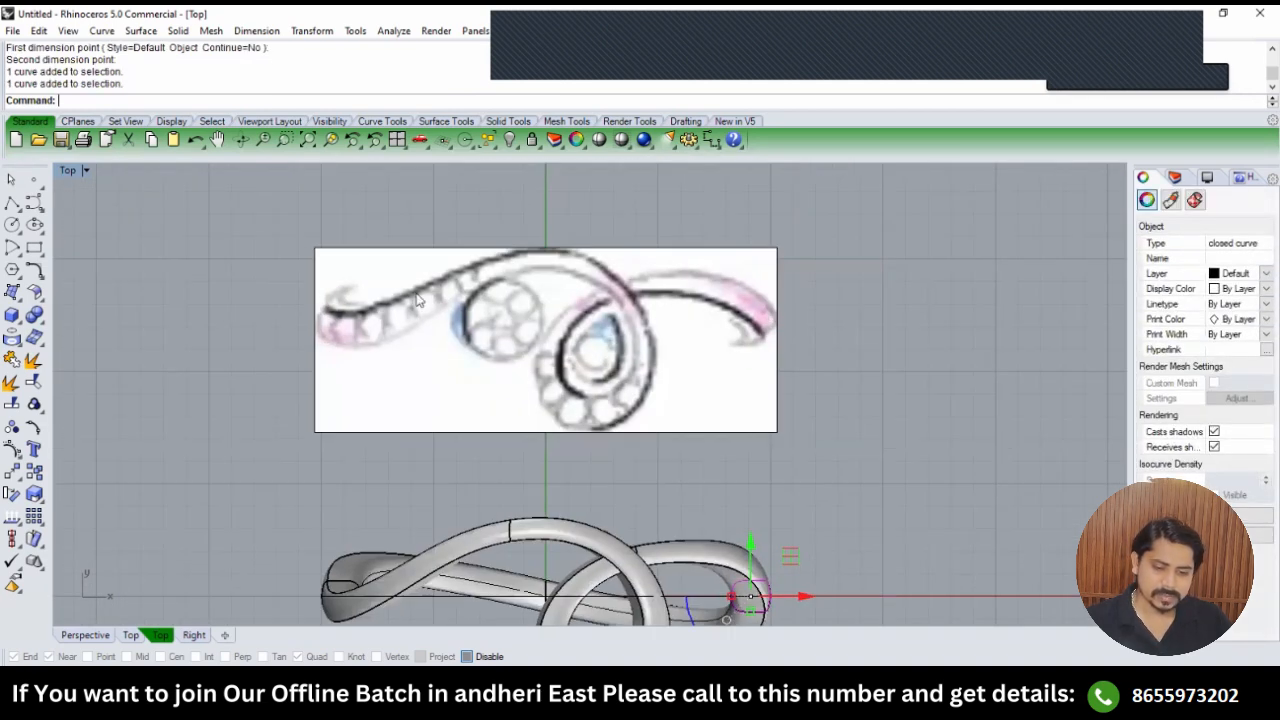
right_click_drag(491, 366, 618, 265)
left_click_drag(386, 425, 494, 536)
scroll(464, 512, "up", 6)
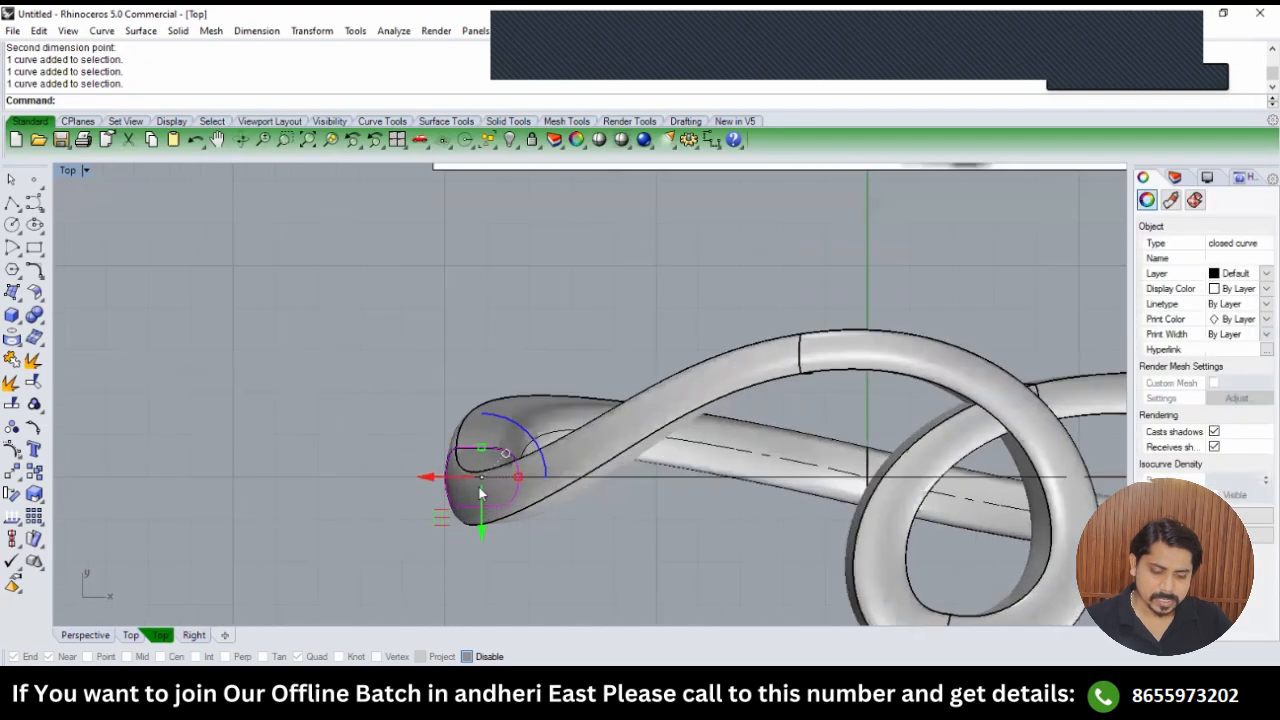
left_click_drag(481, 447, 482, 437)
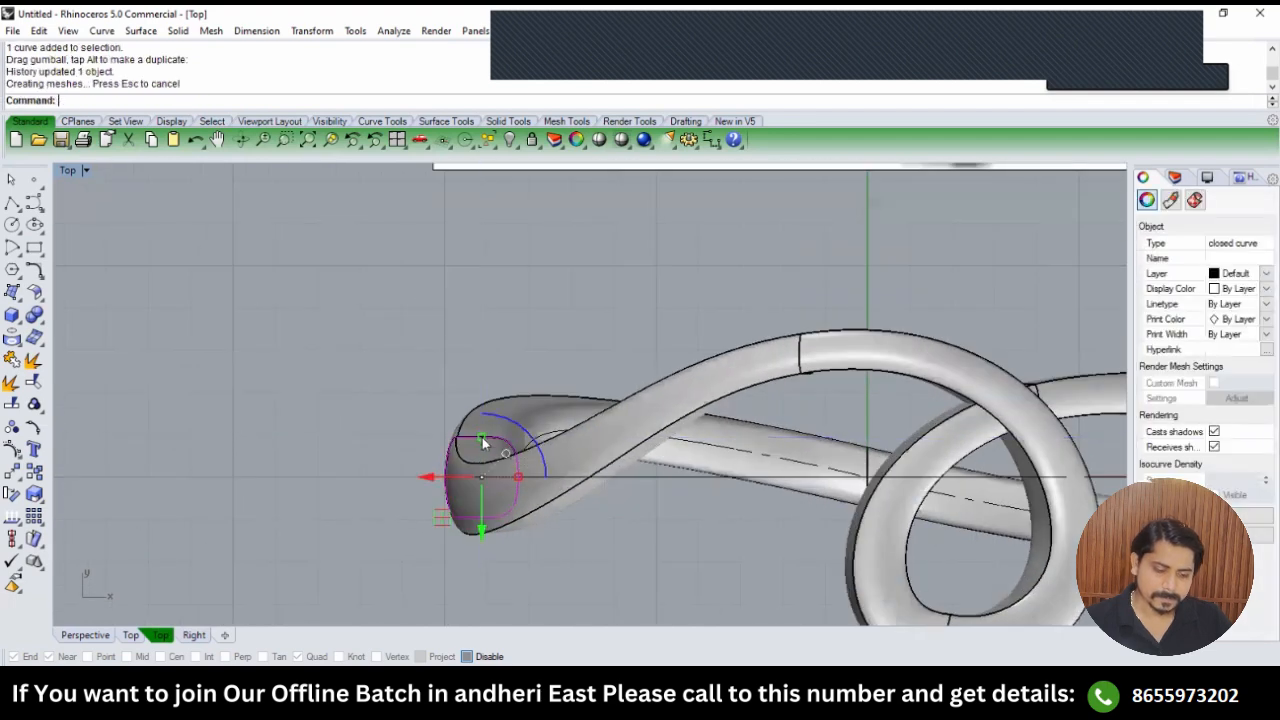
Resize the profile curve at the crest of the upper swirl band and deselect it.
scroll(490, 441, "down", 6)
scroll(530, 447, "down", 2)
left_click(632, 404)
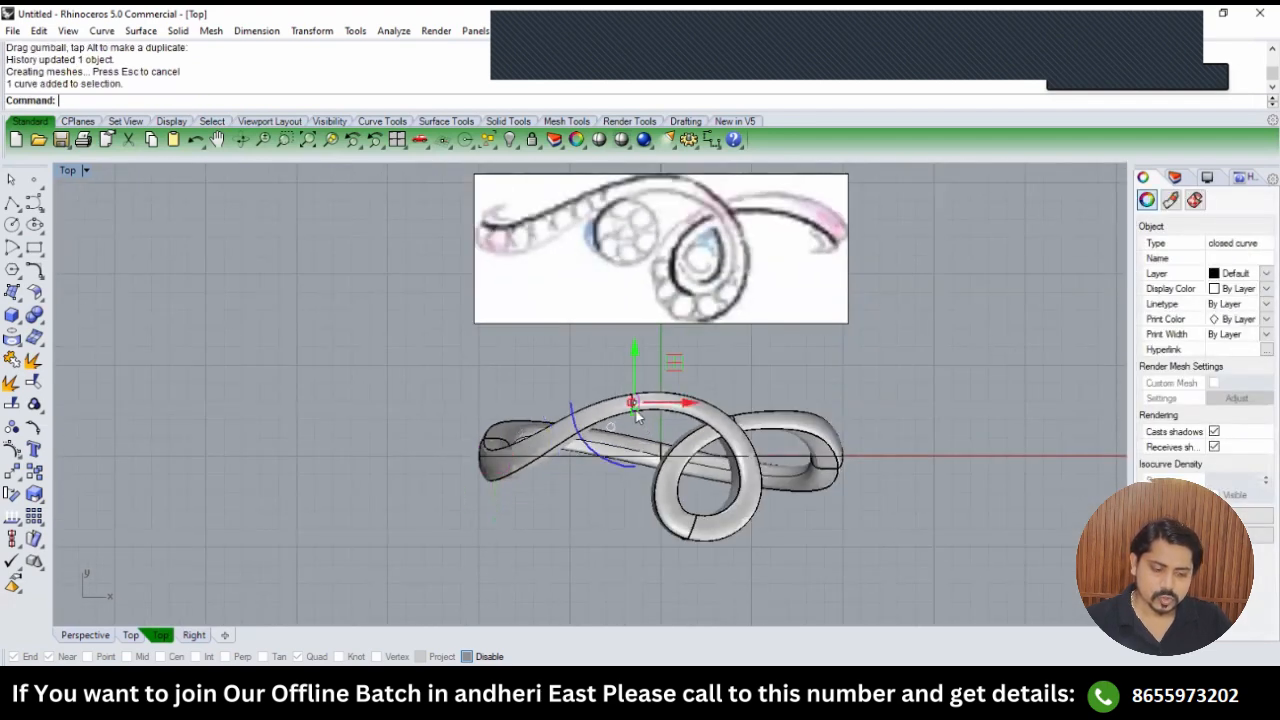
scroll(640, 416, "up", 3)
left_click_drag(637, 416, 618, 433)
scroll(611, 432, "down", 4)
scroll(620, 428, "up", 8)
scroll(640, 432, "down", 6)
key("Escape")
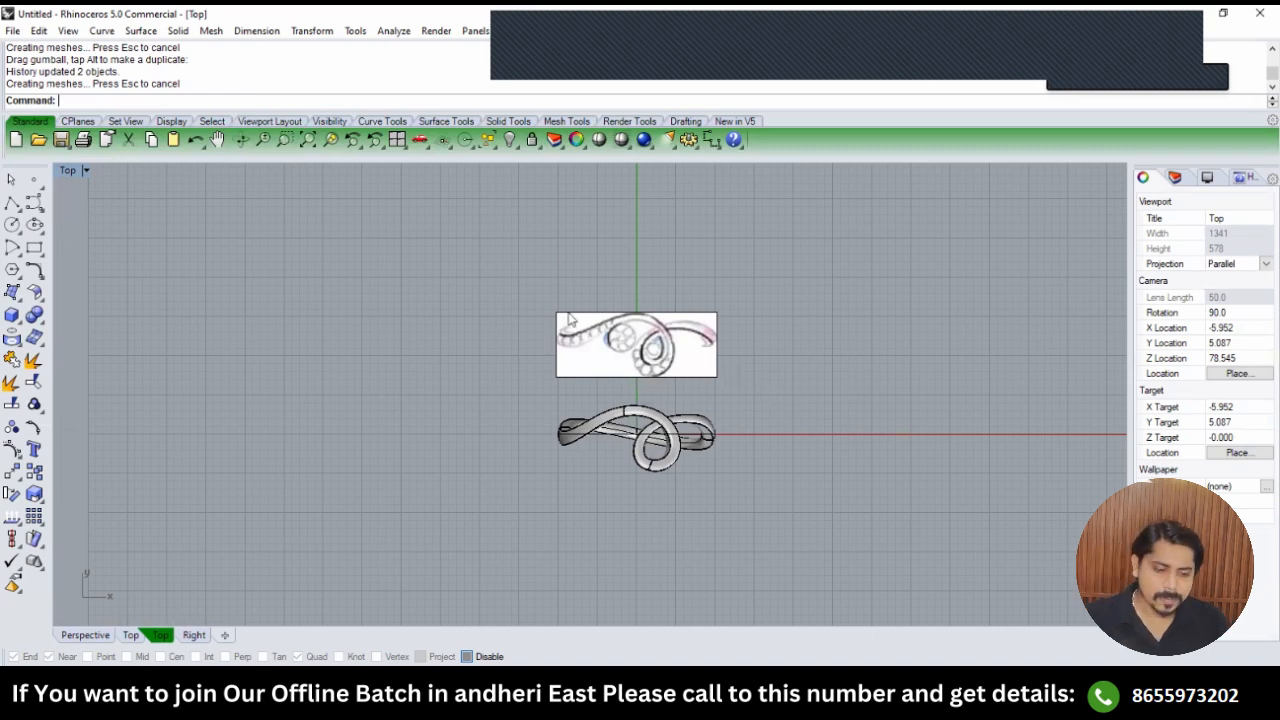
Group all the ring surfaces and profile curves together and hide the group, leaving only the reference sketch.
scroll(568, 318, "up", 3)
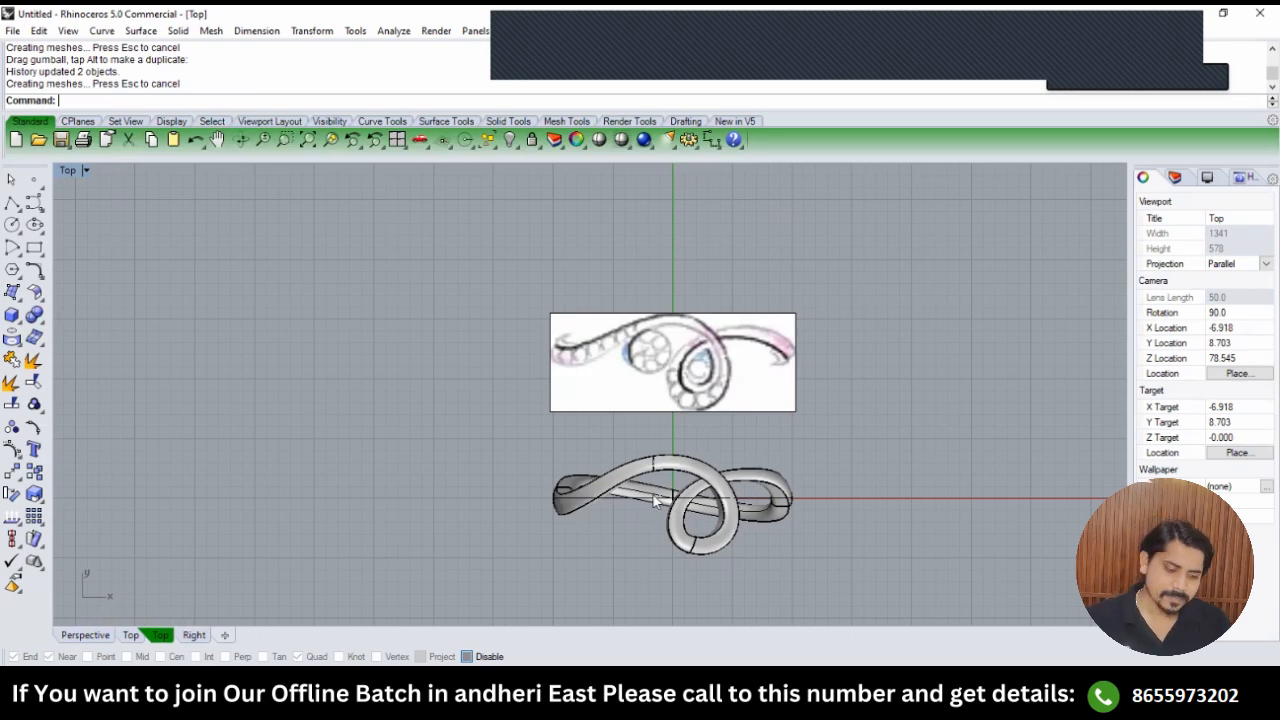
key("F4")
right_click_drag(571, 551, 699, 494)
key("F2")
key("F1")
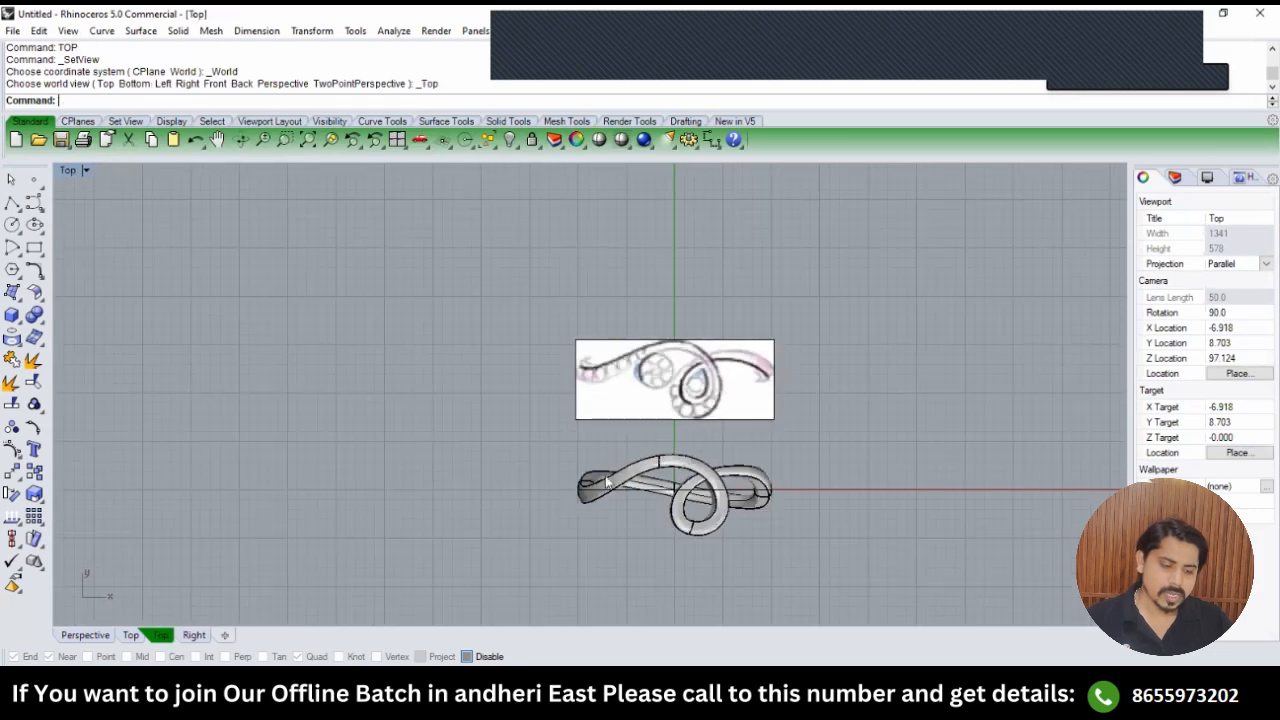
left_click_drag(464, 430, 801, 530)
type("g")
key("Return")
key("ctrl+h")
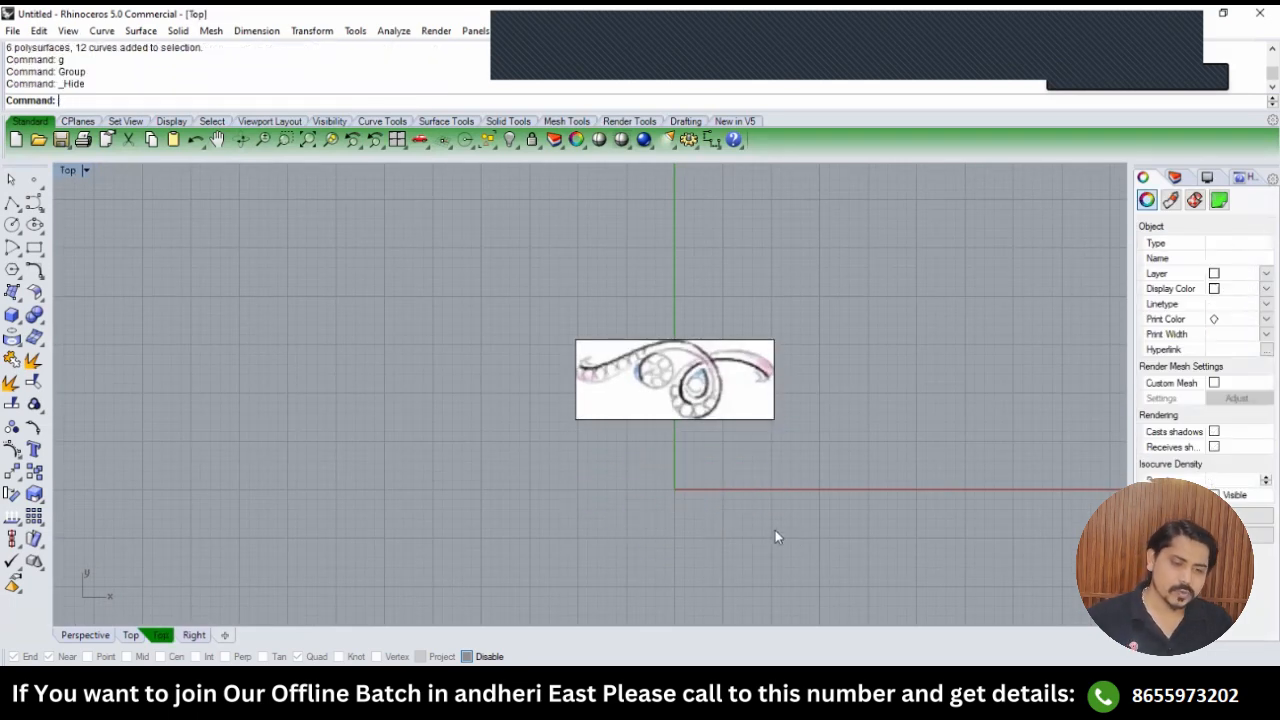
Set the viewport to shaded display and move the reference sketch from its centre to the origin.
type("Sv")
key("Return")
left_click_drag(766, 480, 743, 412)
right_click_drag(708, 470, 683, 491)
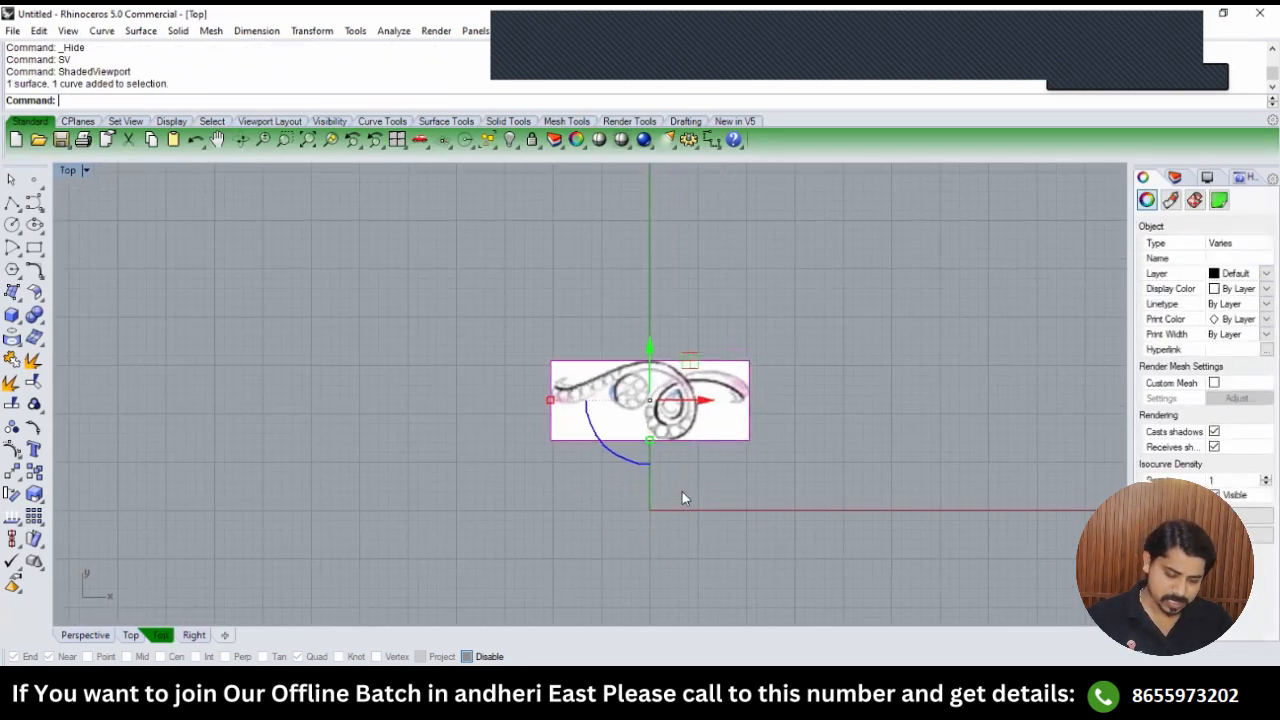
type("M")
key("Return")
type("OC")
key("Return")
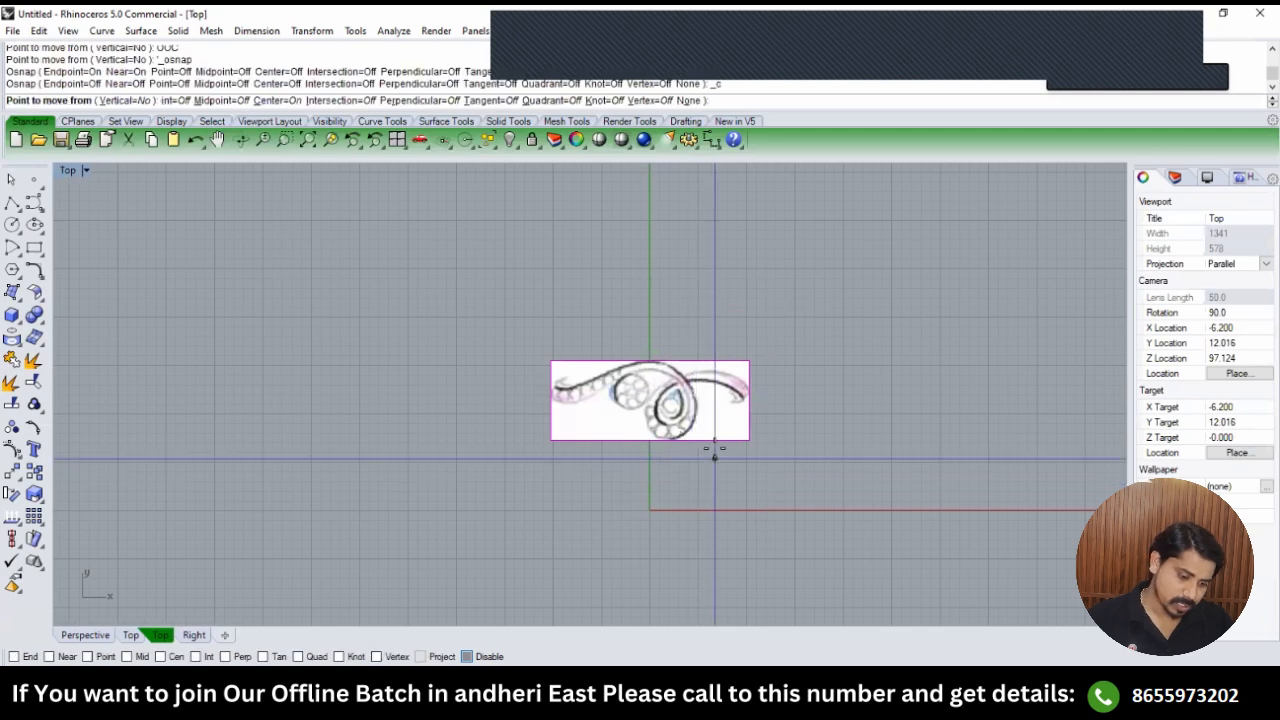
left_click(714, 449)
type("0")
key("Return")
key("Return")
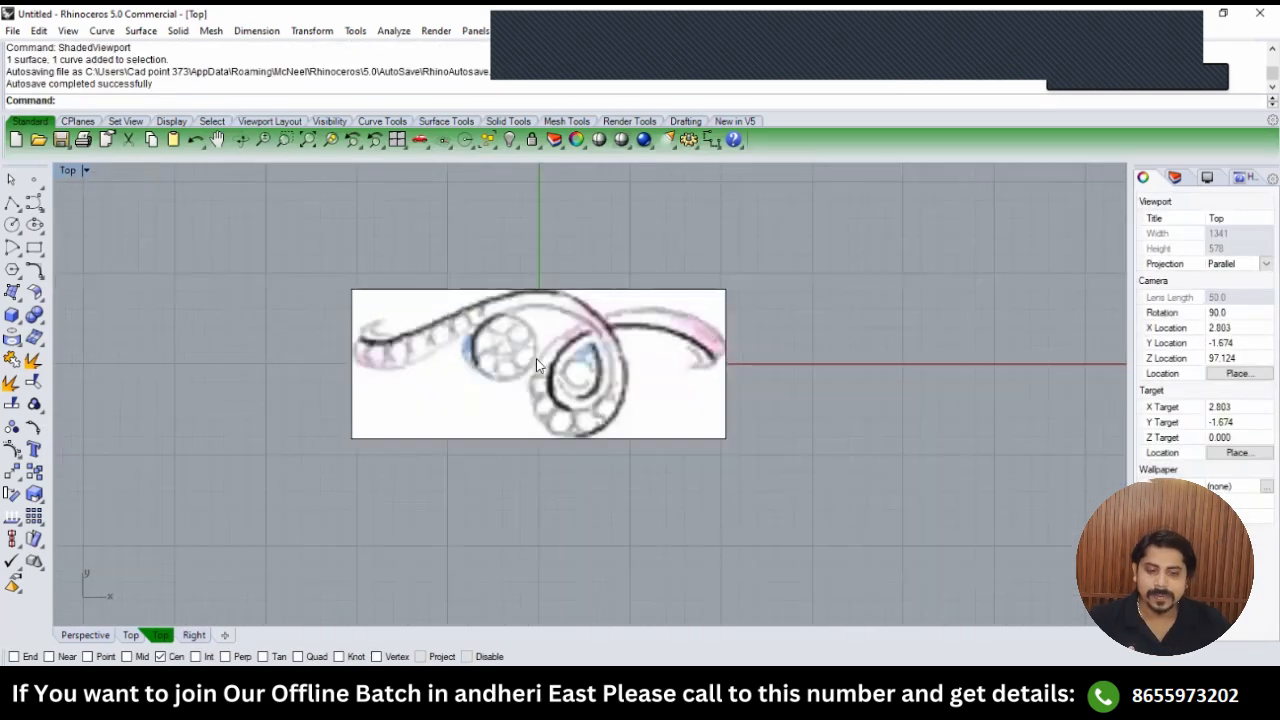
Draw a circle of diameter 16.5 centred on the origin in the front view.
left_click(508, 376)
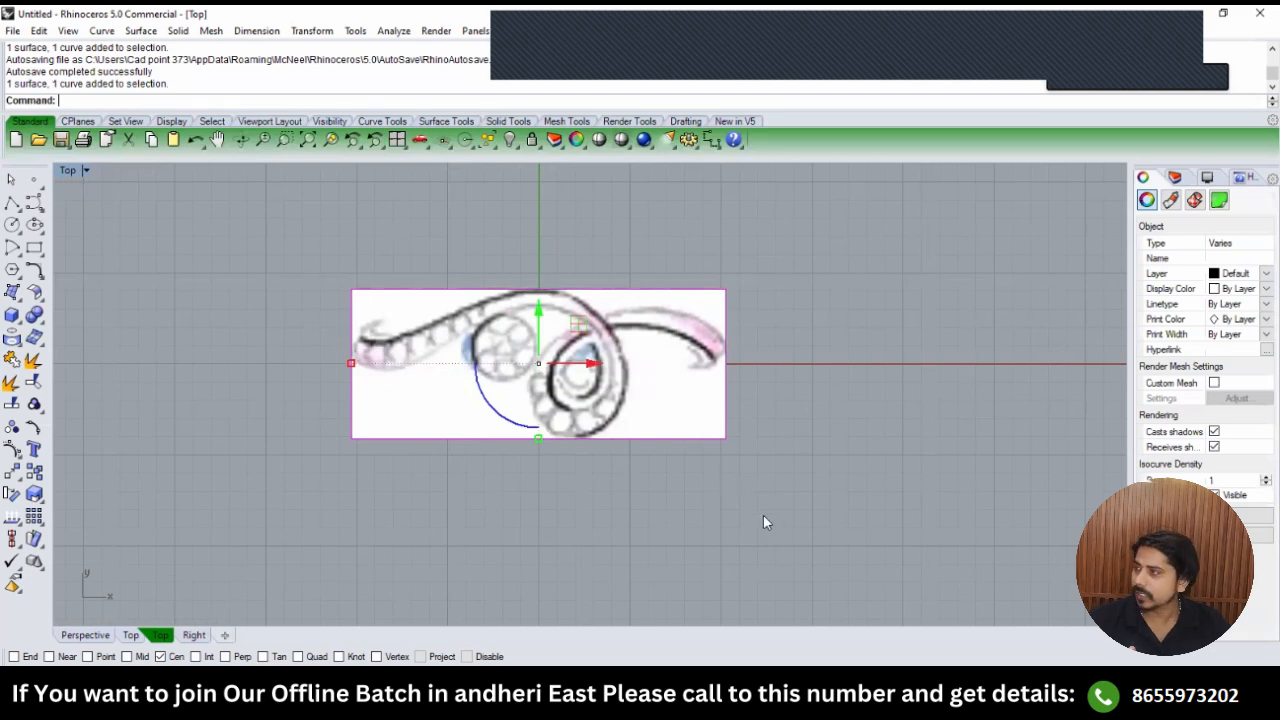
key("ctrl+F1")
key("ctrl+F2")
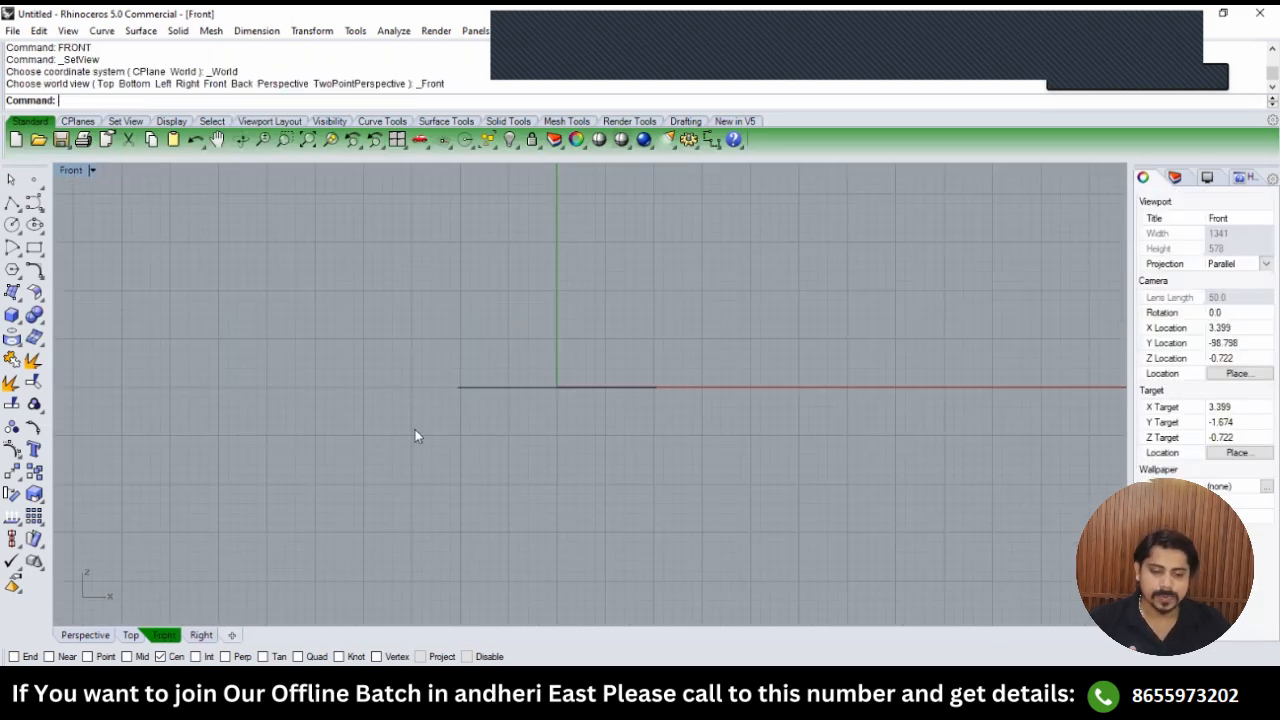
type("SS")
key("Return")
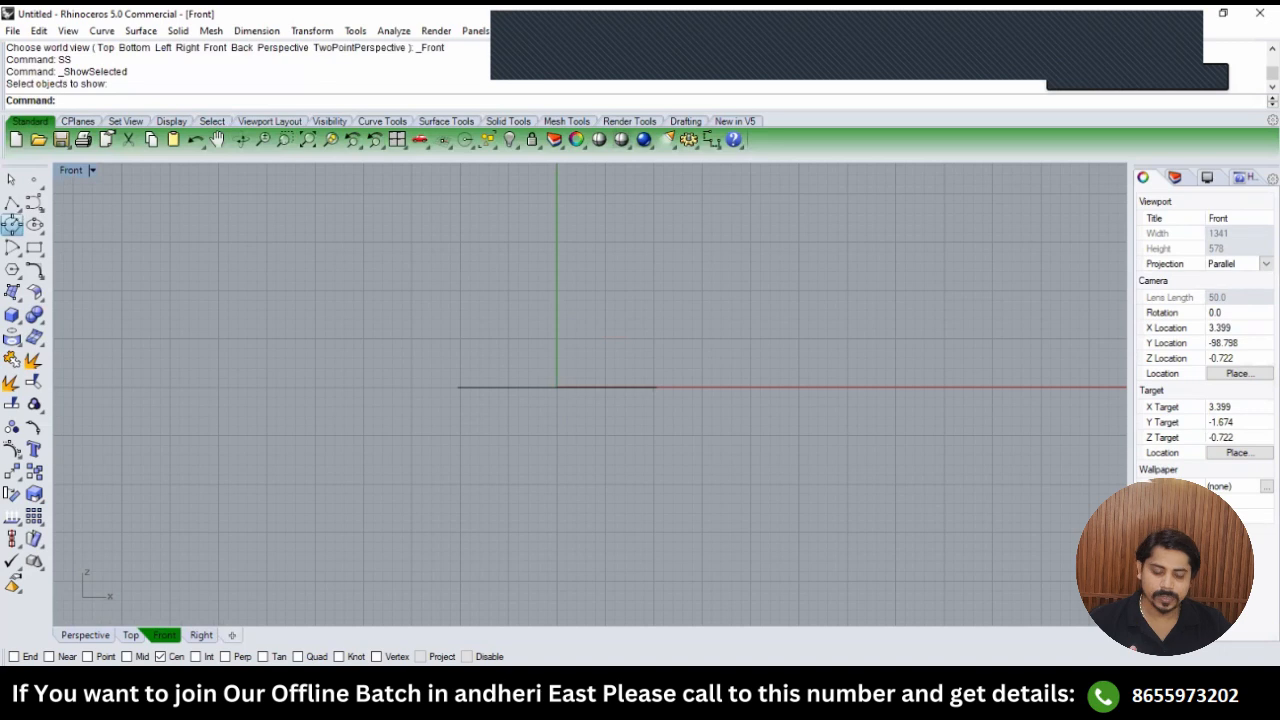
left_click(12, 224)
type("0")
key("Return")
type("16.5")
key("Return")
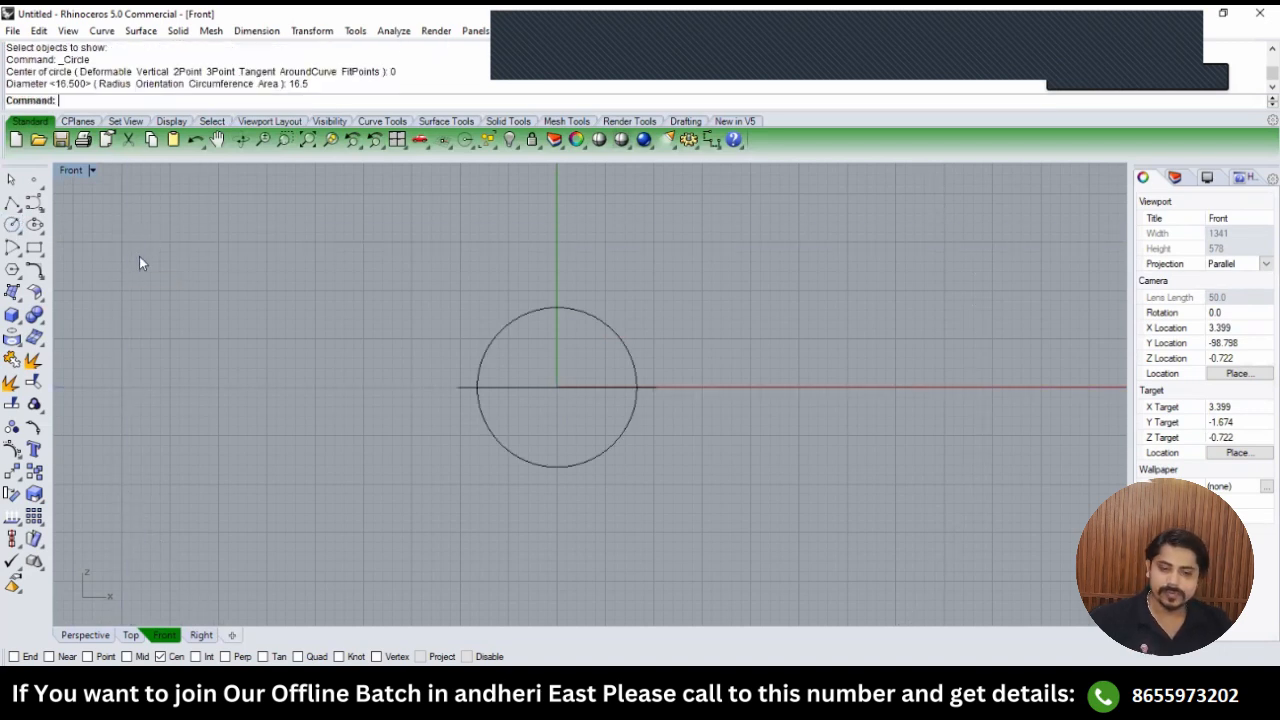
Offset the 16.5 diameter circle outward by a distance of 1.75.
left_click(620, 334)
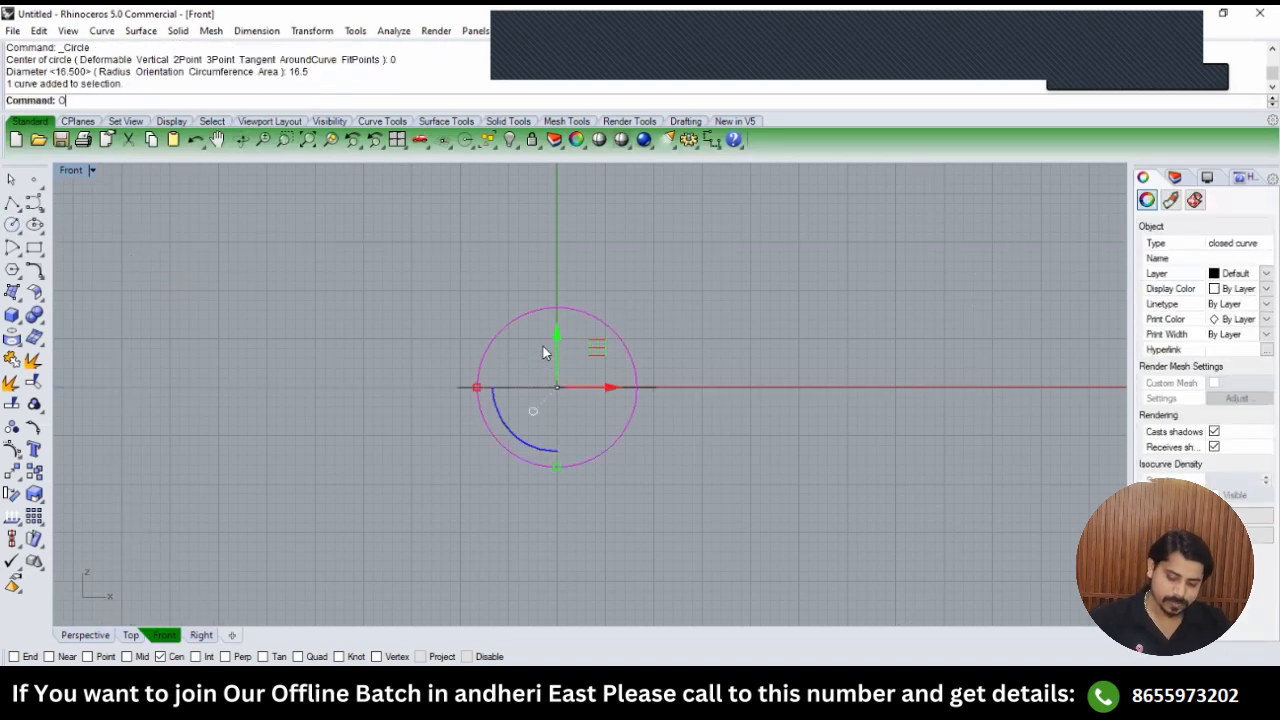
type("Of")
key("Return")
left_click(618, 491)
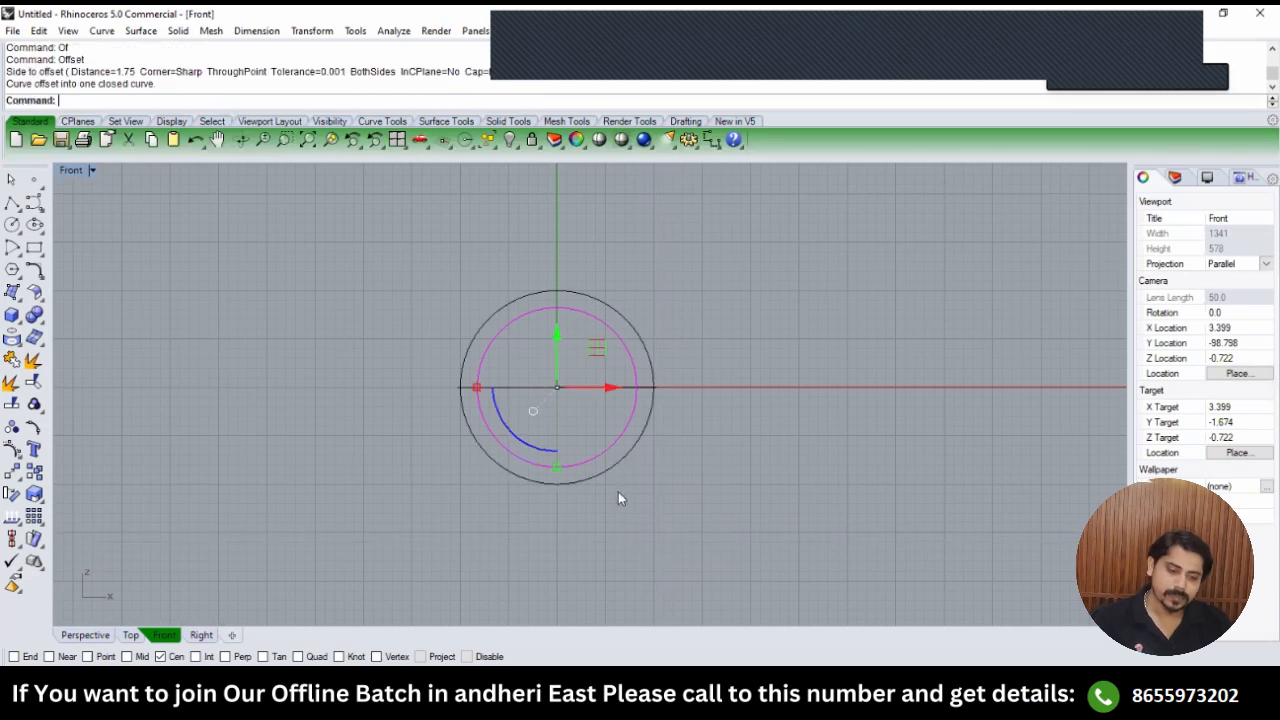
Move the outer circle straight up by 0.25.
scroll(618, 491, "up", 1)
type("M")
key("Return")
left_click(636, 539)
type(".25")
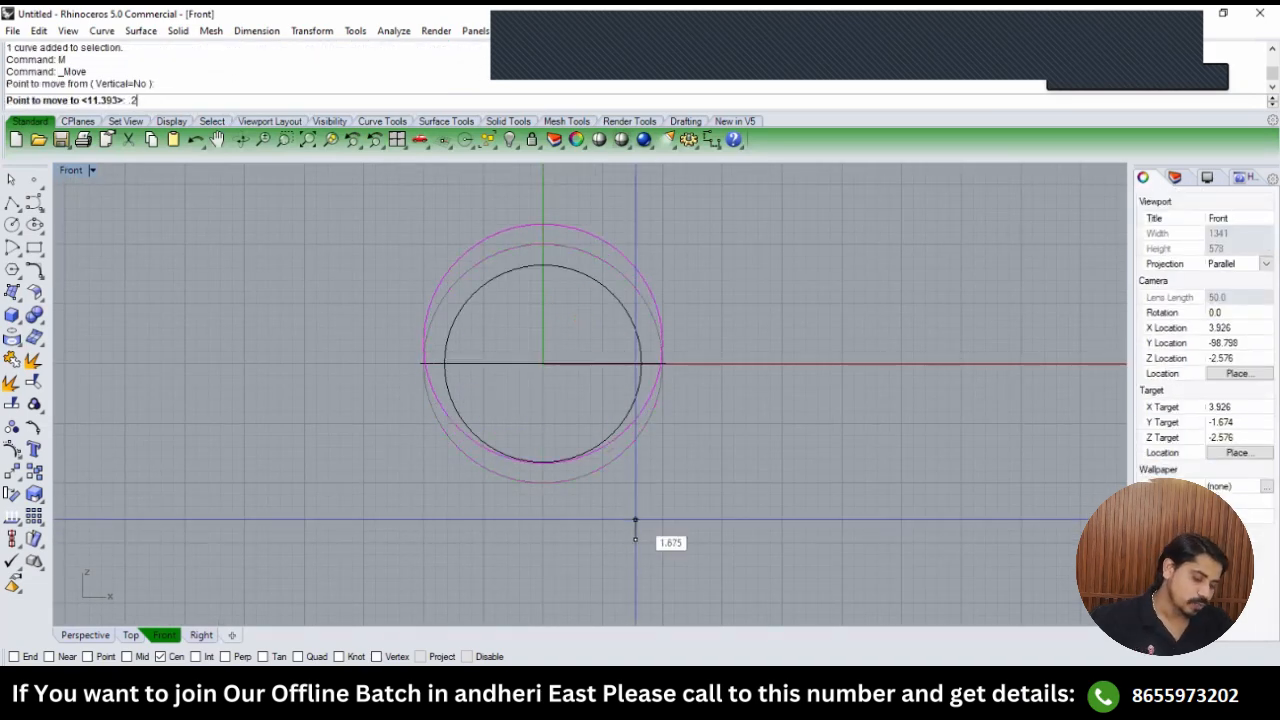
key("Return")
left_click(646, 478)
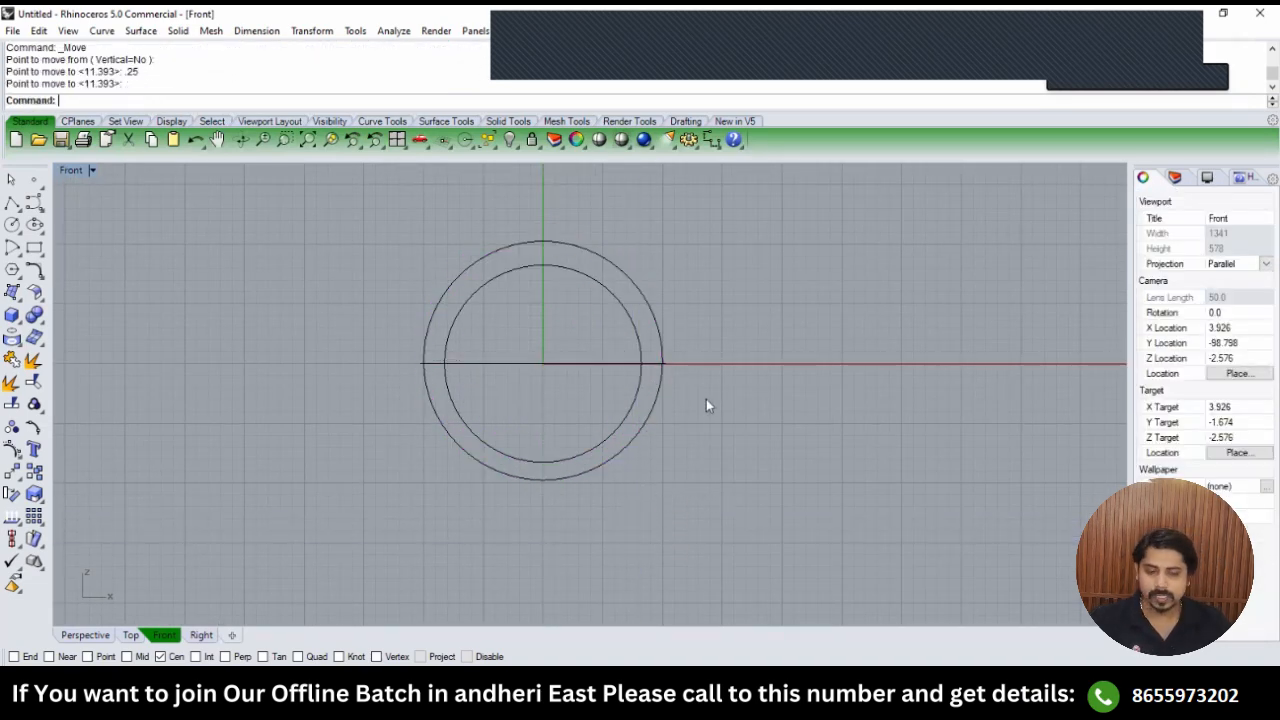
Offset the outer circle inward by 0.25 and hide the original outer circle.
scroll(664, 374, "up", 1)
left_click(652, 397)
left_click(650, 397)
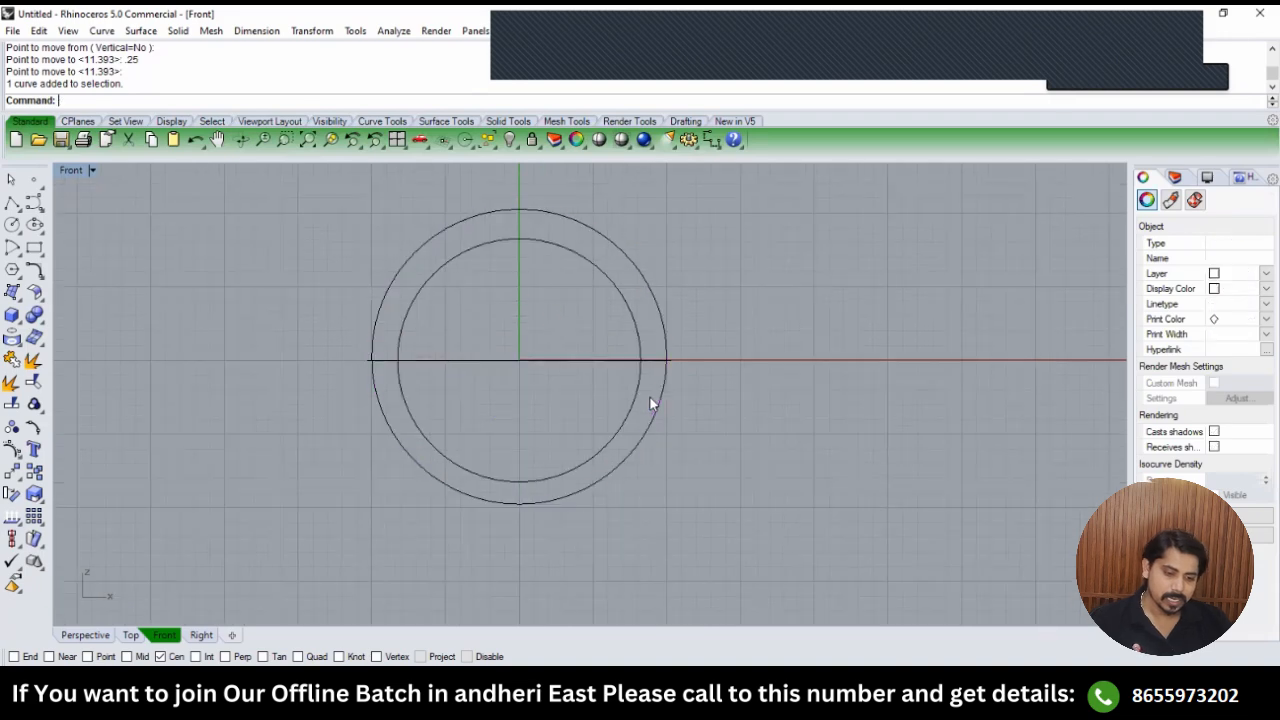
left_click(661, 387)
type("Of")
key("Return")
scroll(655, 380, "up", 3)
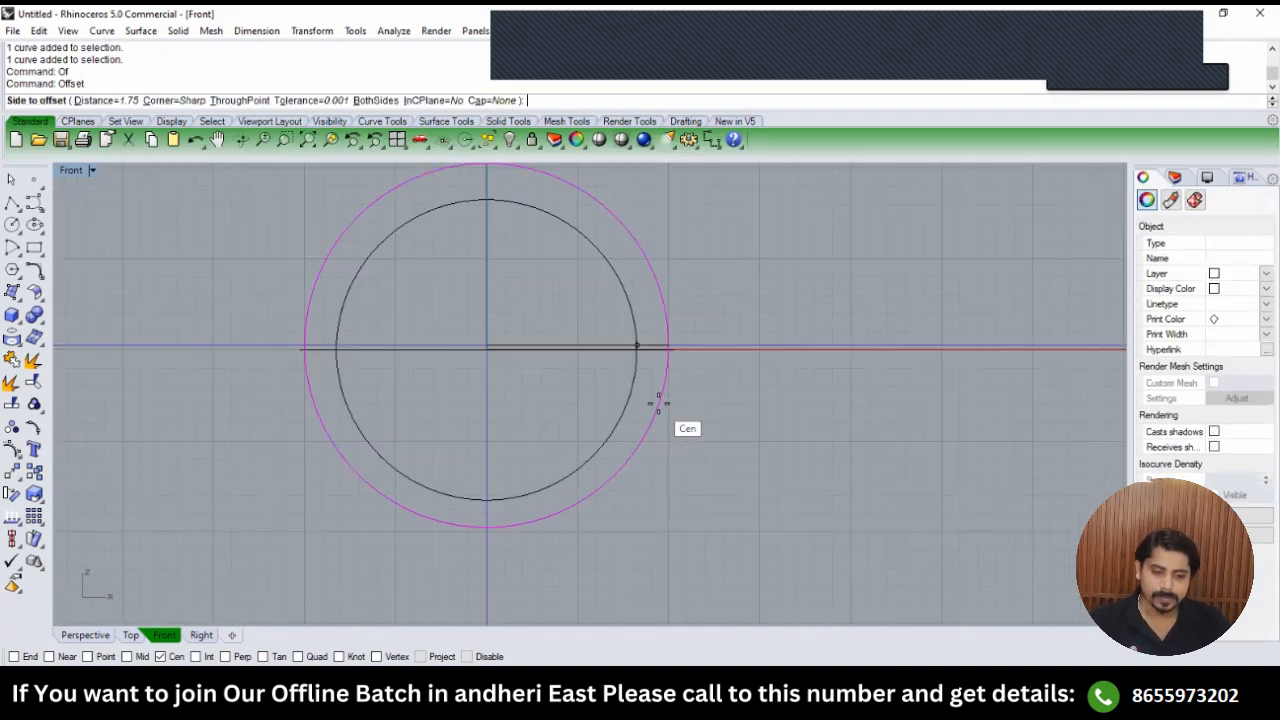
scroll(651, 420, "up", 3)
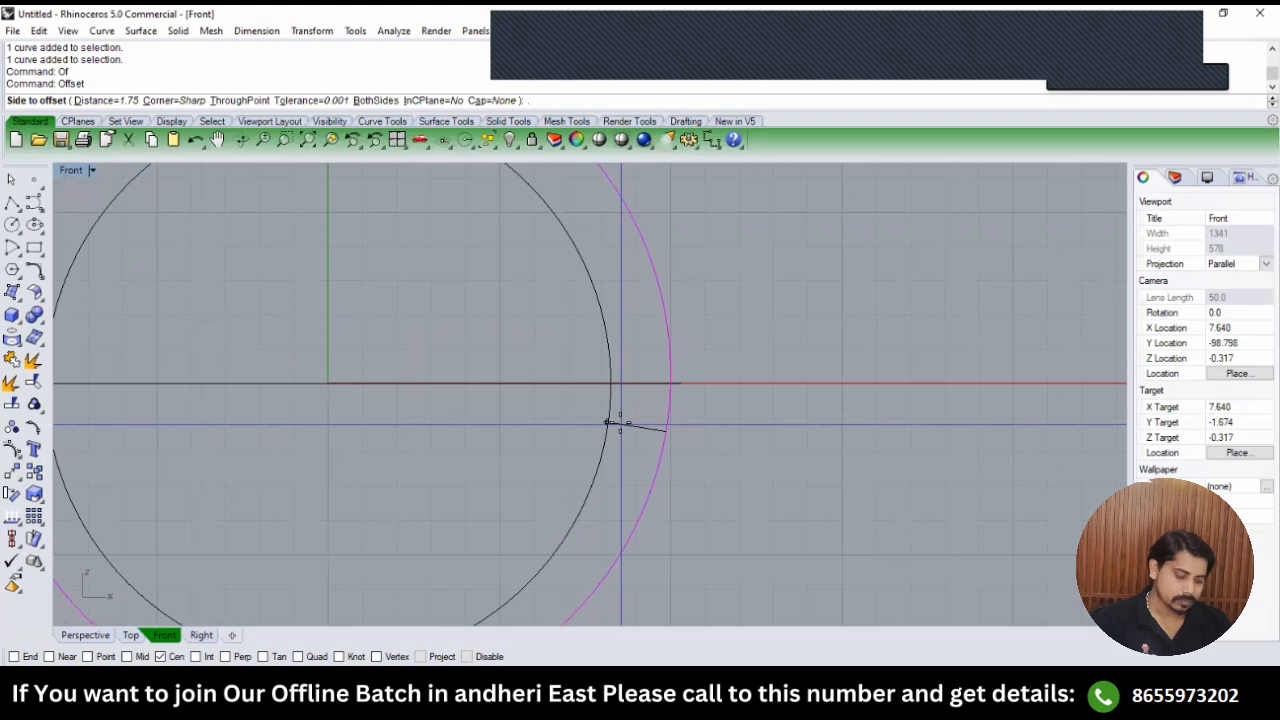
type(".25")
key("Return")
left_click(621, 430)
scroll(684, 446, "down", 5)
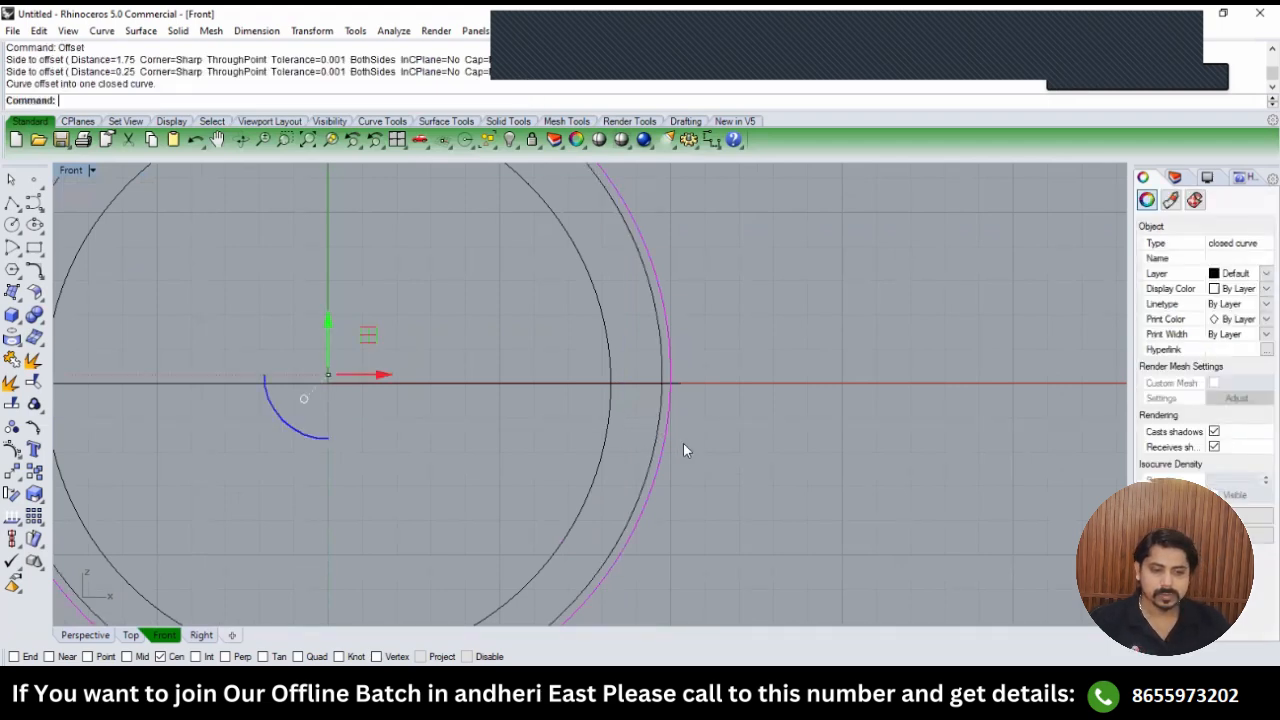
scroll(639, 362, "up", 4)
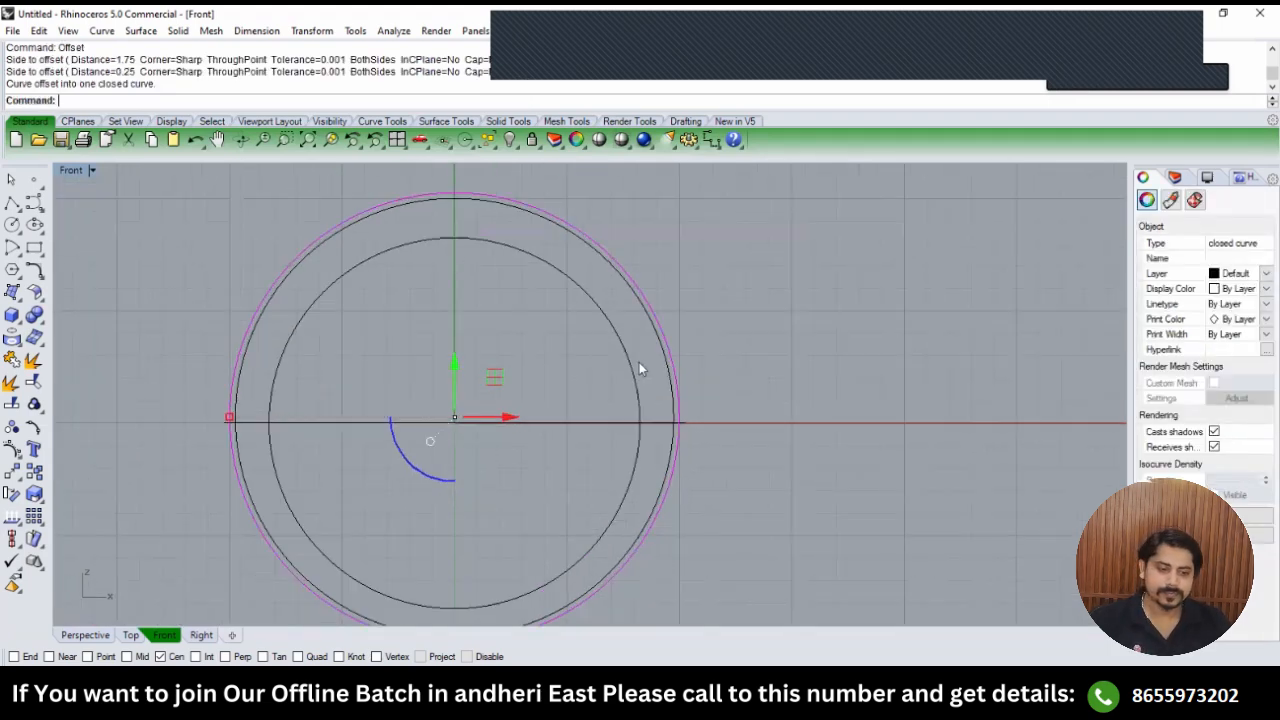
left_click(668, 344)
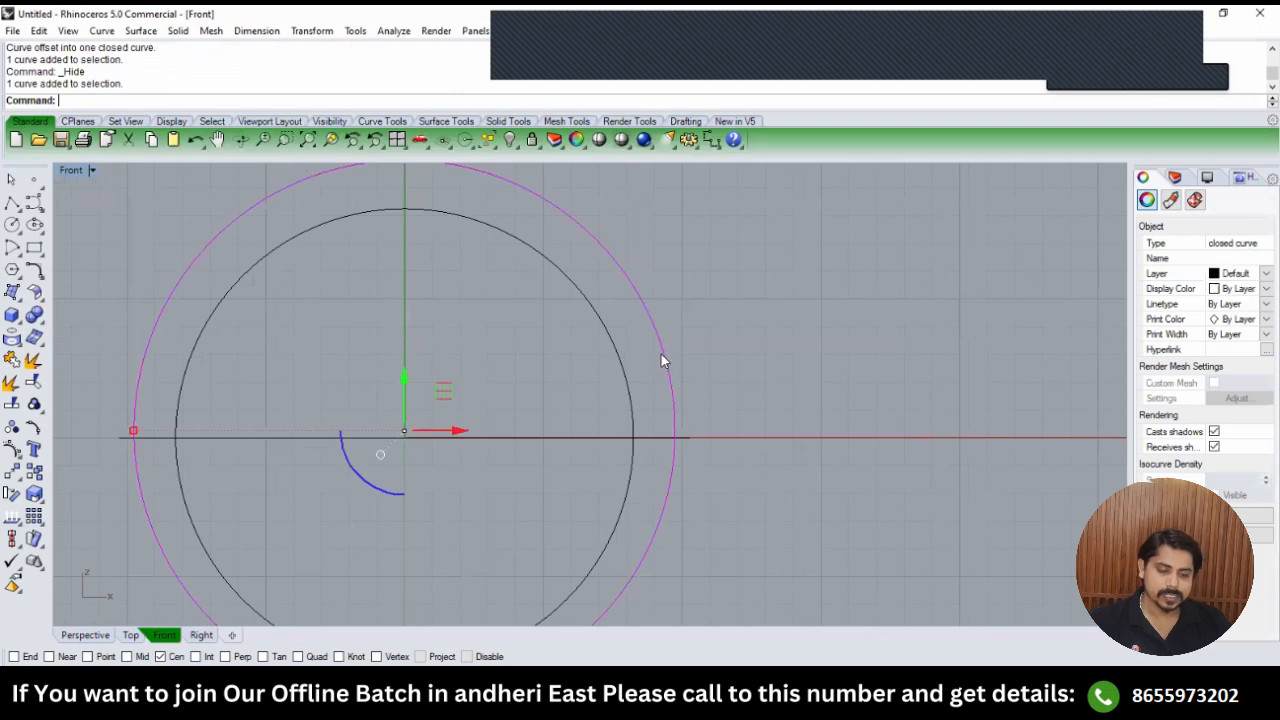
Create a horizontal cutting plane through the origin across the offset circle in the front view.
type("TOP")
key("Return")
type("FRONT")
key("Return")
type("CP")
key("Return")
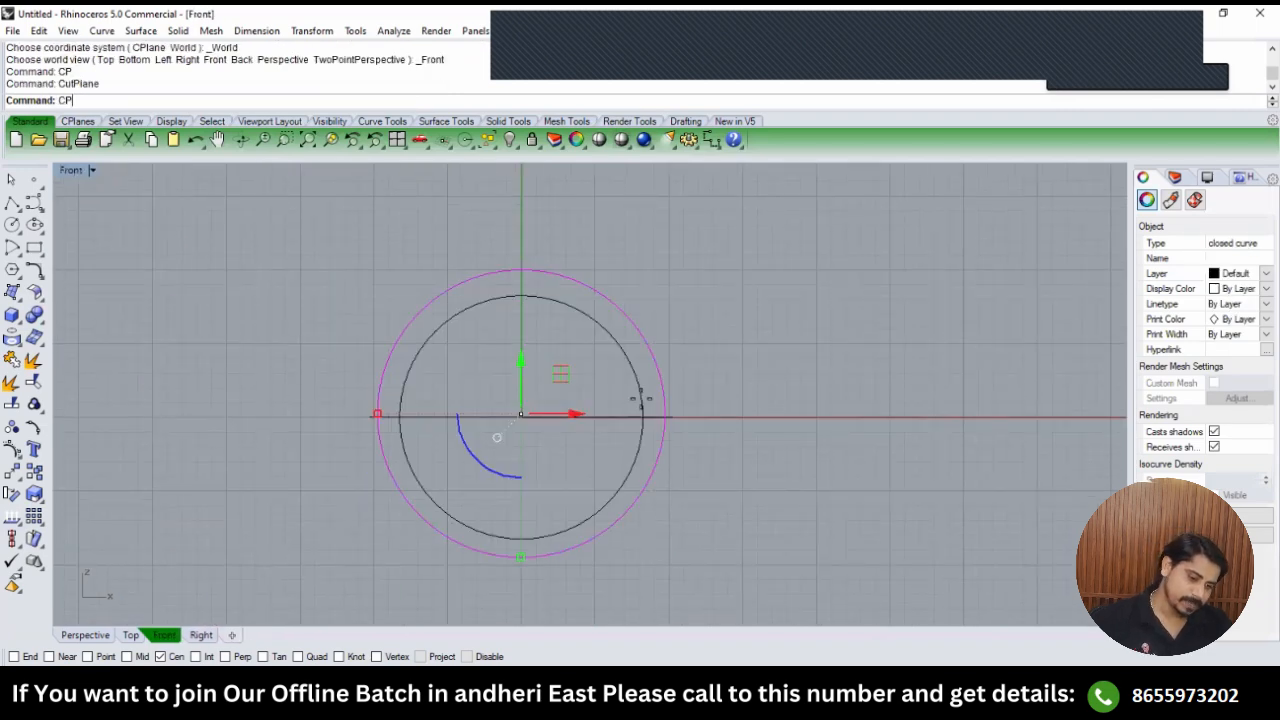
type("0")
key("Return")
left_click(776, 437)
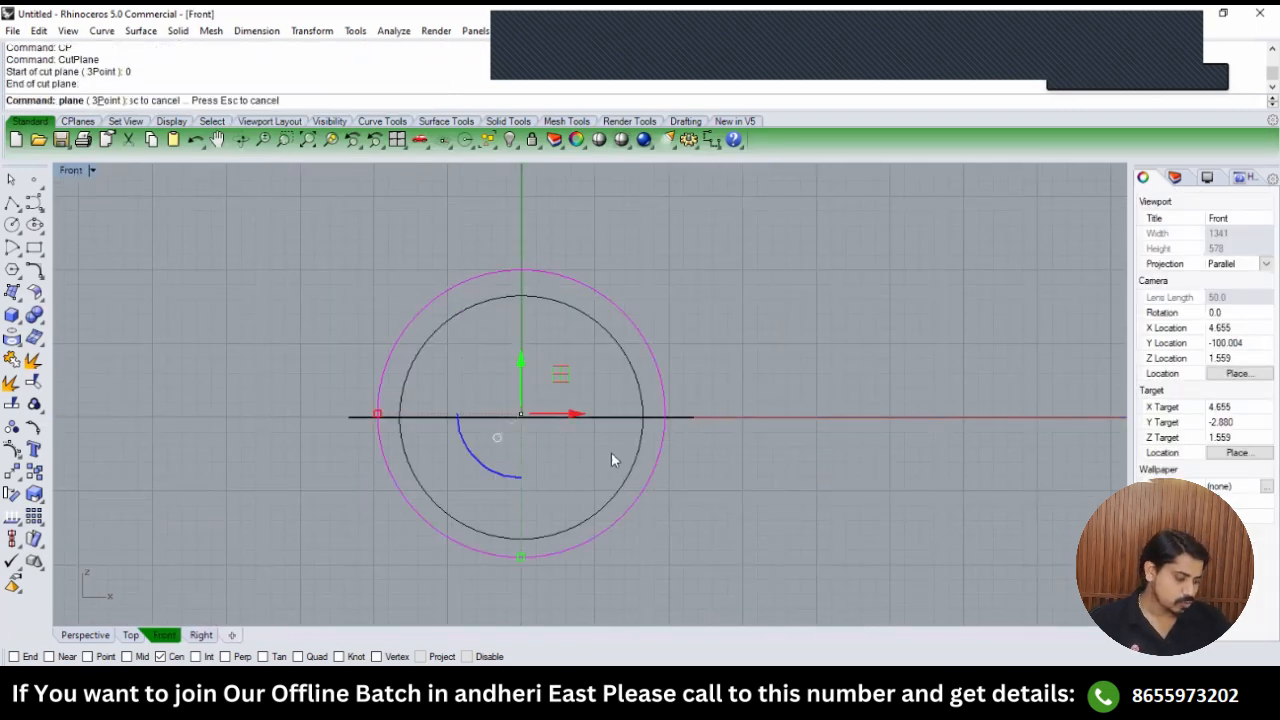
Split the offset circle with the cutting plane and delete the plane in the top view.
type("S")
key("Return")
left_click_drag(594, 460, 557, 386)
key("Return")
left_click(656, 358)
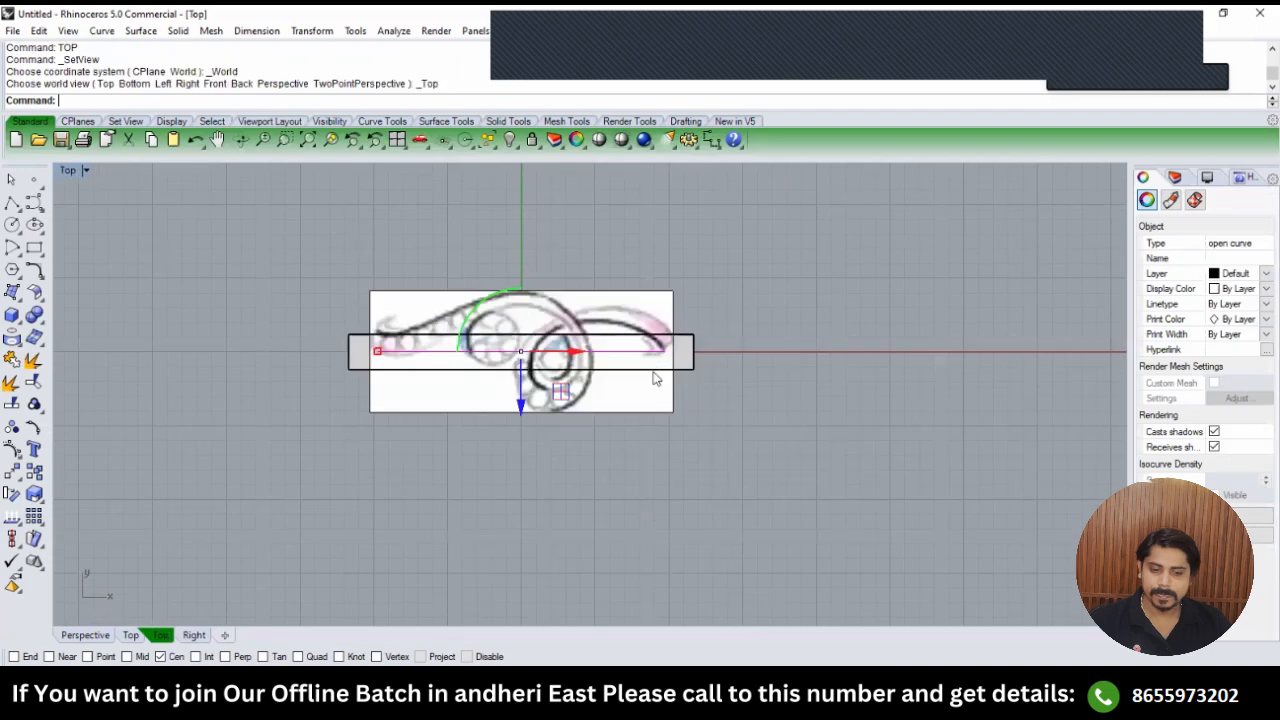
left_click(690, 359)
key("Delete")
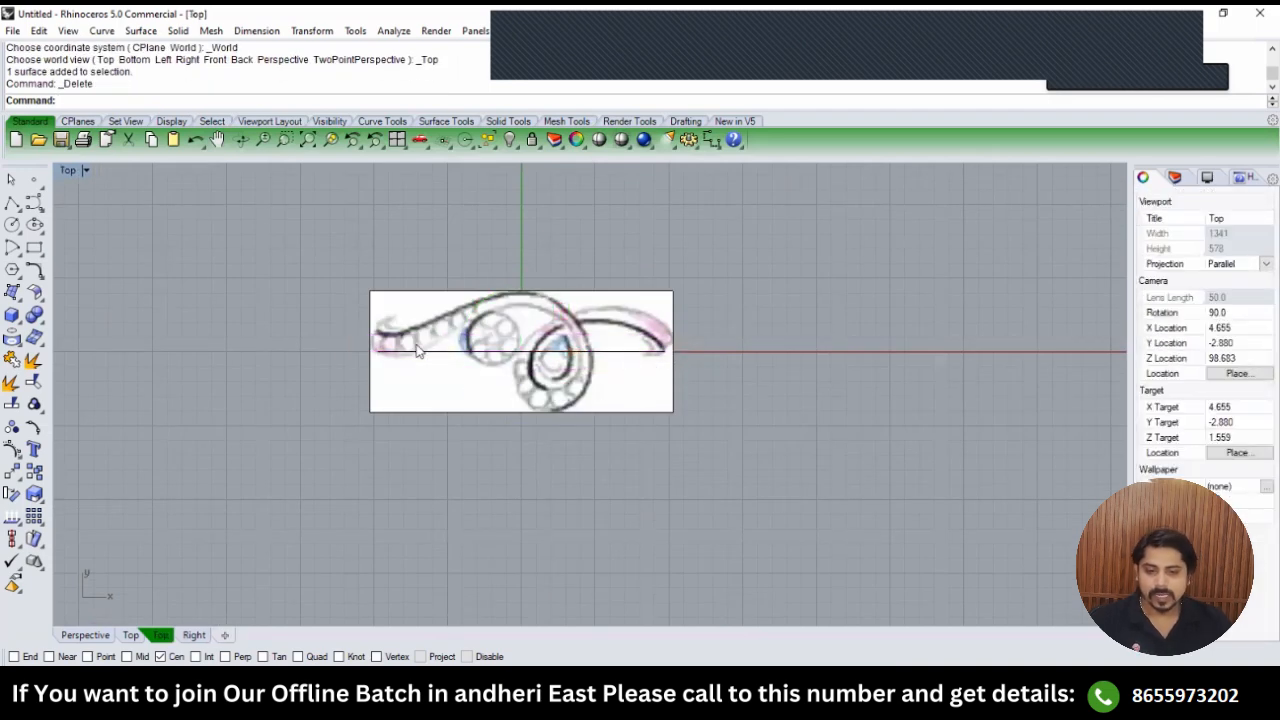
Trace the sketch's upper swirl outline with an interpolated curve, starting left of the tail and following it to the arch's crest.
left_click(37, 206)
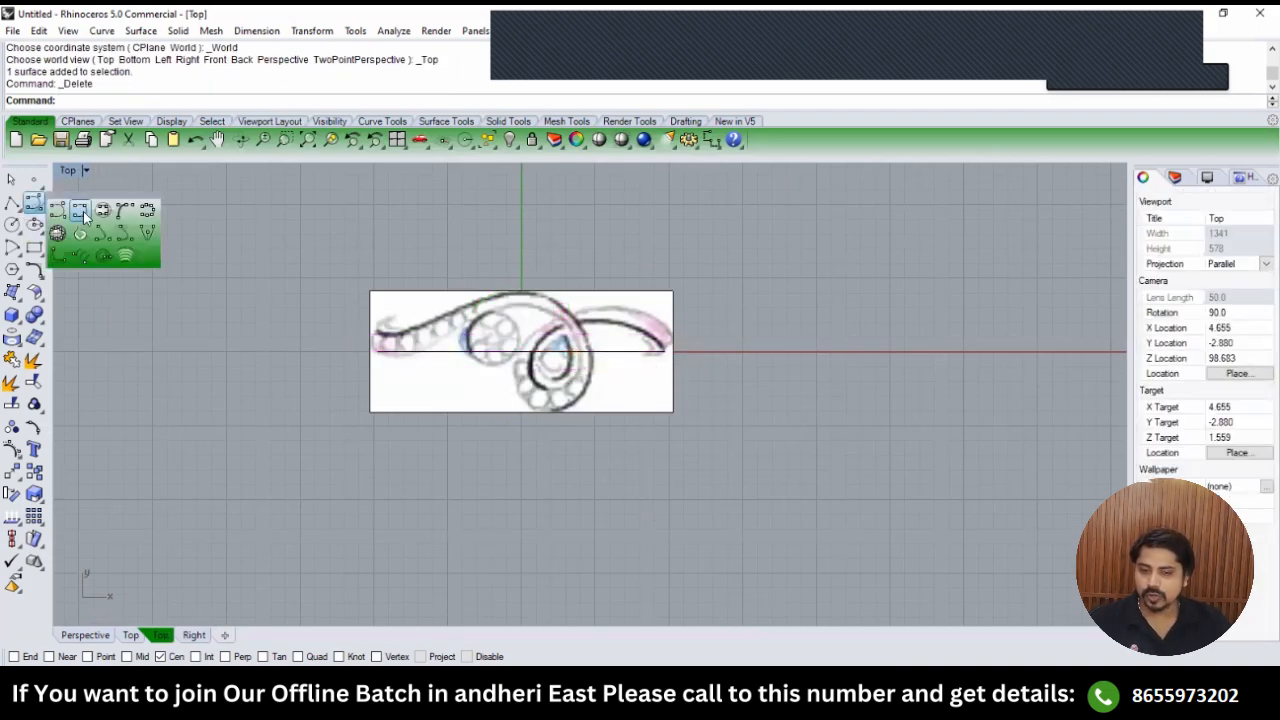
left_click(84, 218)
scroll(406, 346, "up", 4)
scroll(343, 320, "up", 3)
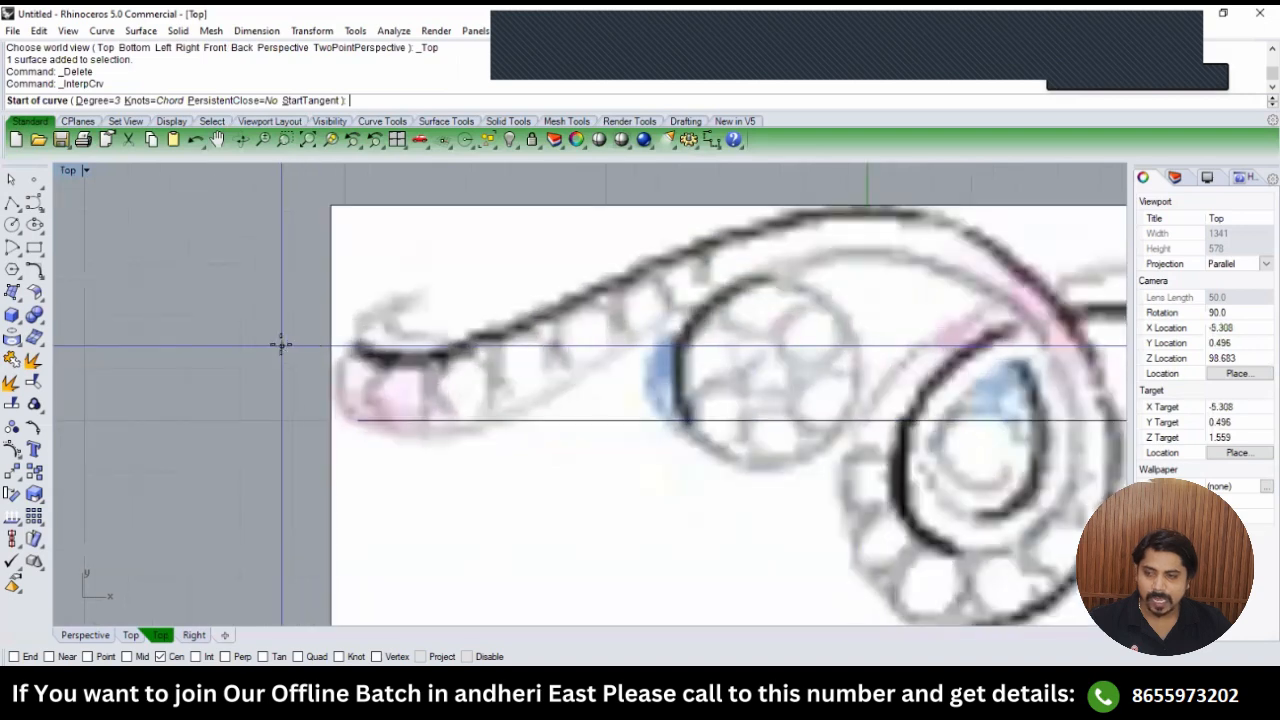
left_click(380, 352)
scroll(381, 353, "up", 1)
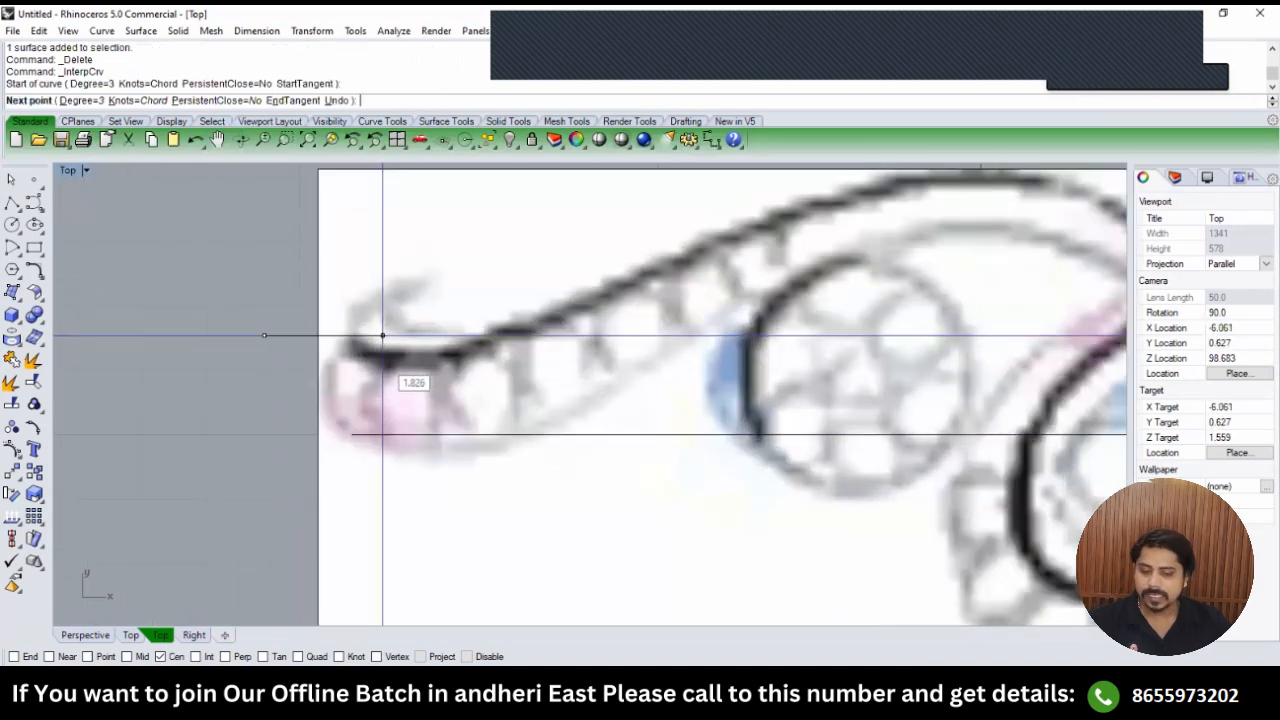
left_click(467, 657)
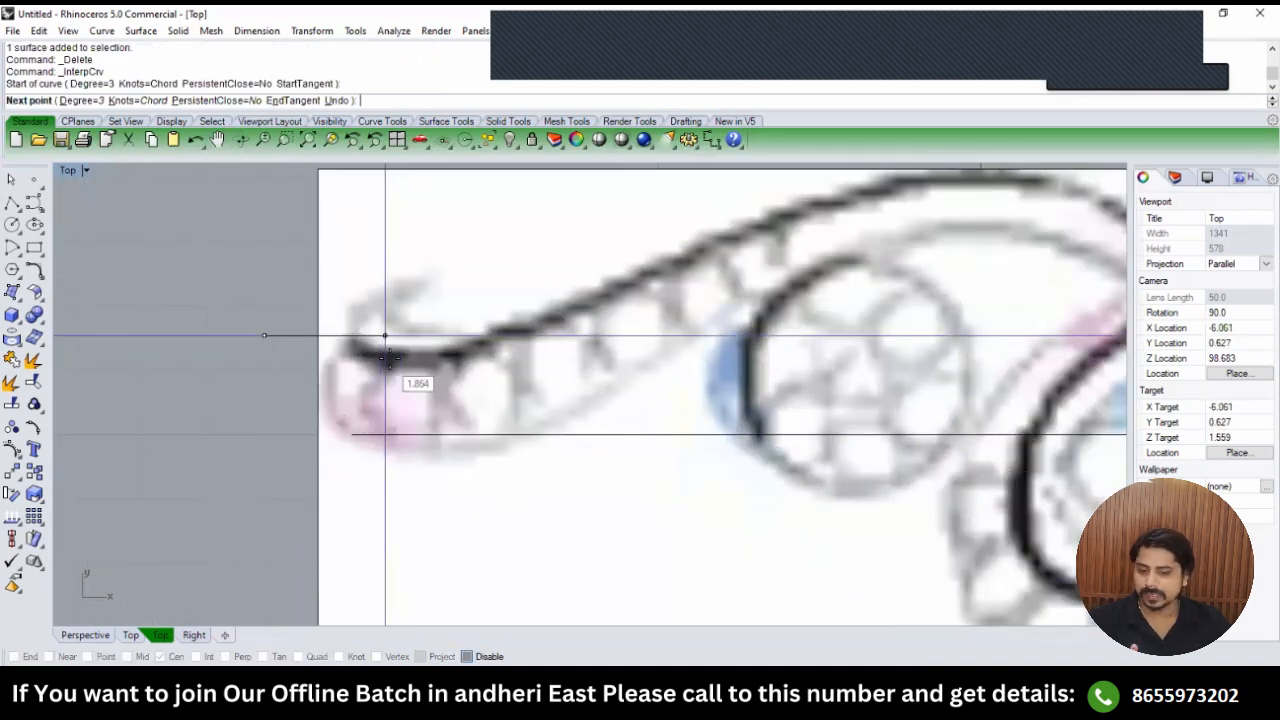
left_click(393, 356)
right_click_drag(634, 266, 514, 329)
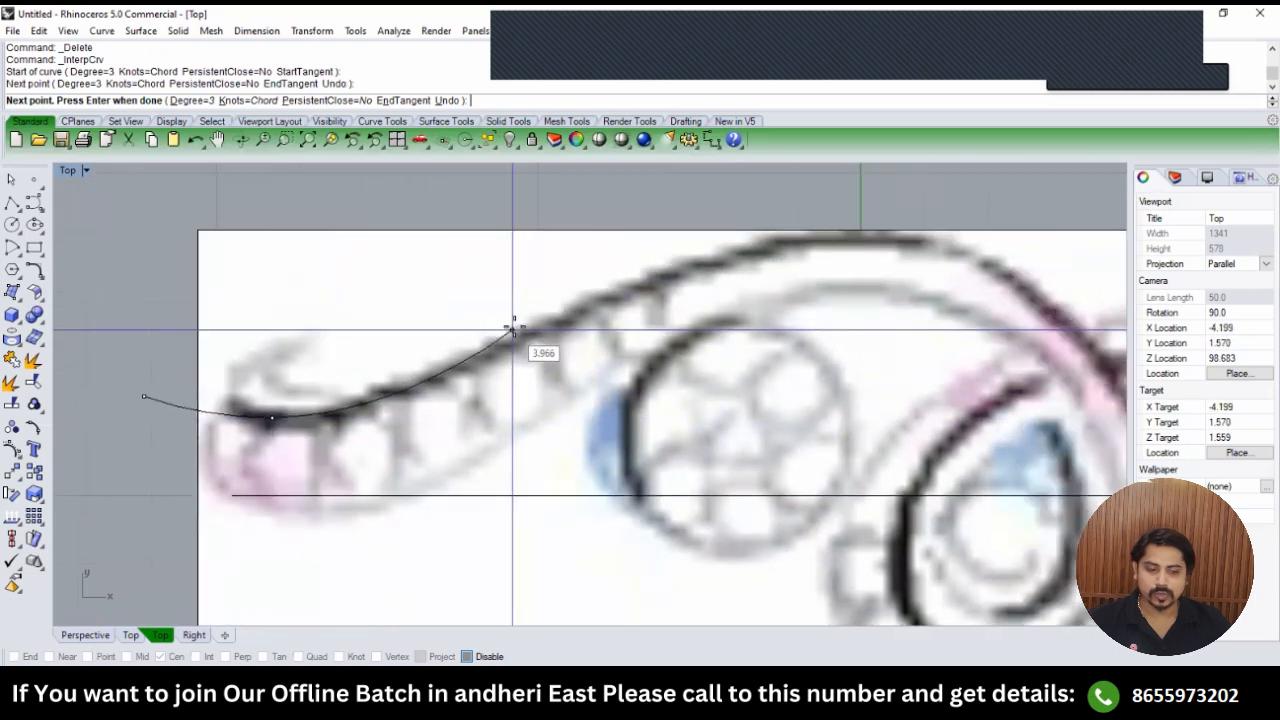
left_click(580, 309)
right_click_drag(848, 242, 631, 281)
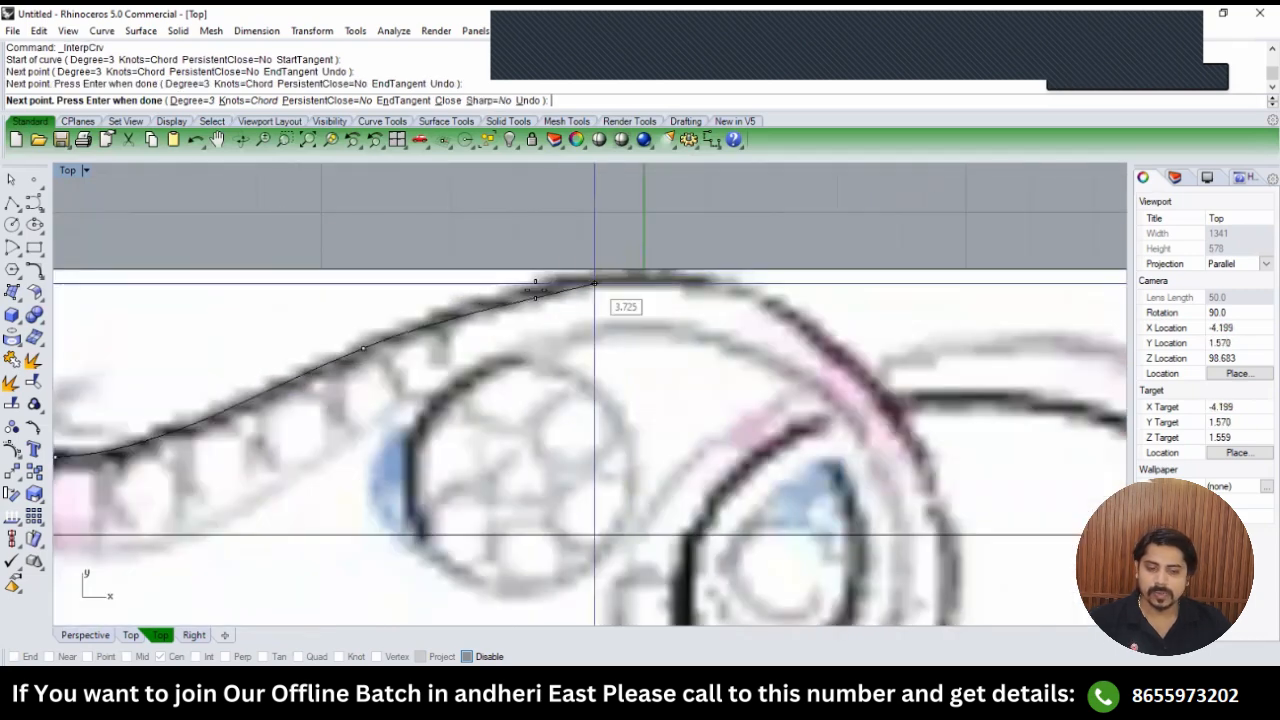
left_click(535, 288)
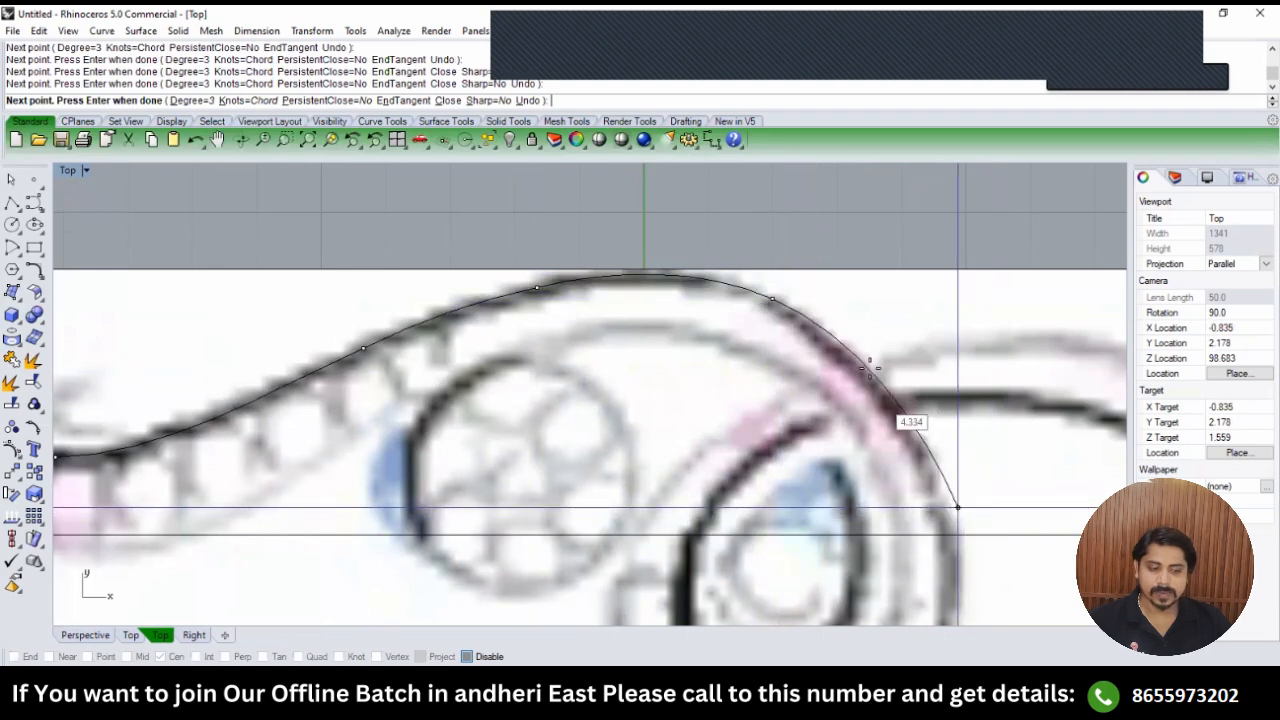
Continue the interpolated curve over the crest and around the outer edge of the teardrop loop to its lowest point.
right_click_drag(958, 507, 871, 374)
left_click(862, 391)
right_click_drag(833, 526, 851, 411)
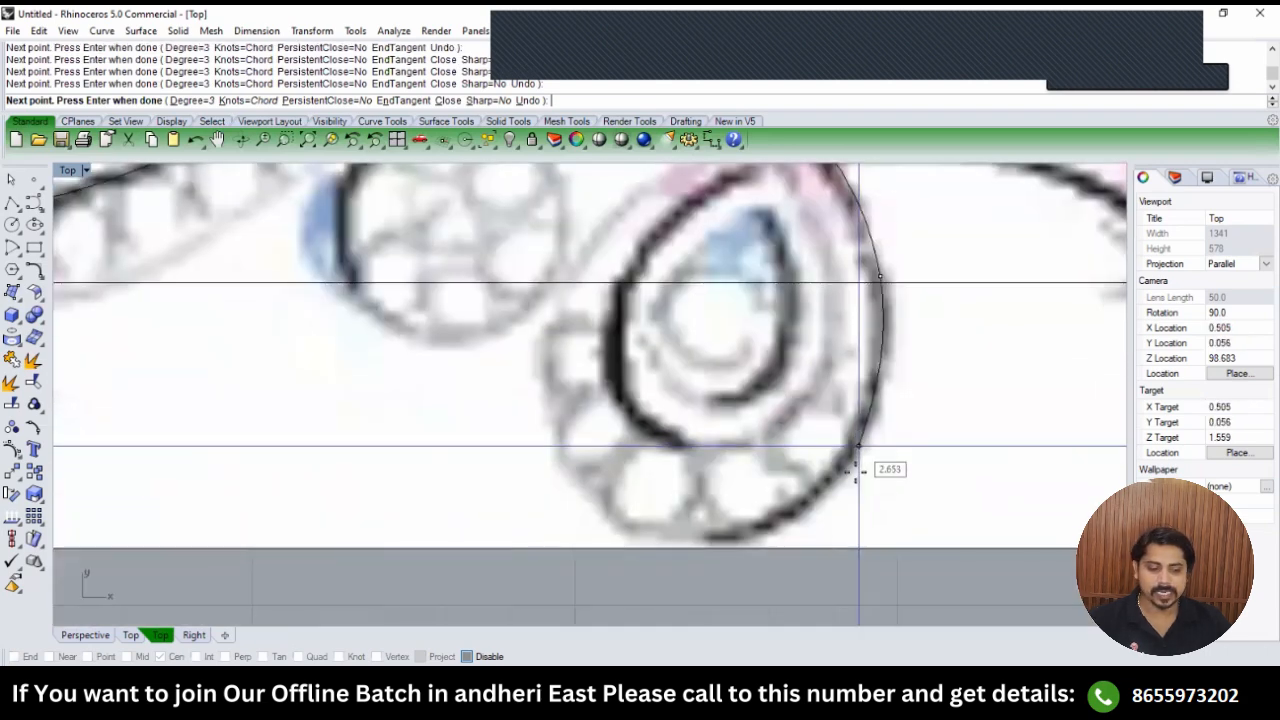
left_click(842, 469)
left_click(705, 538)
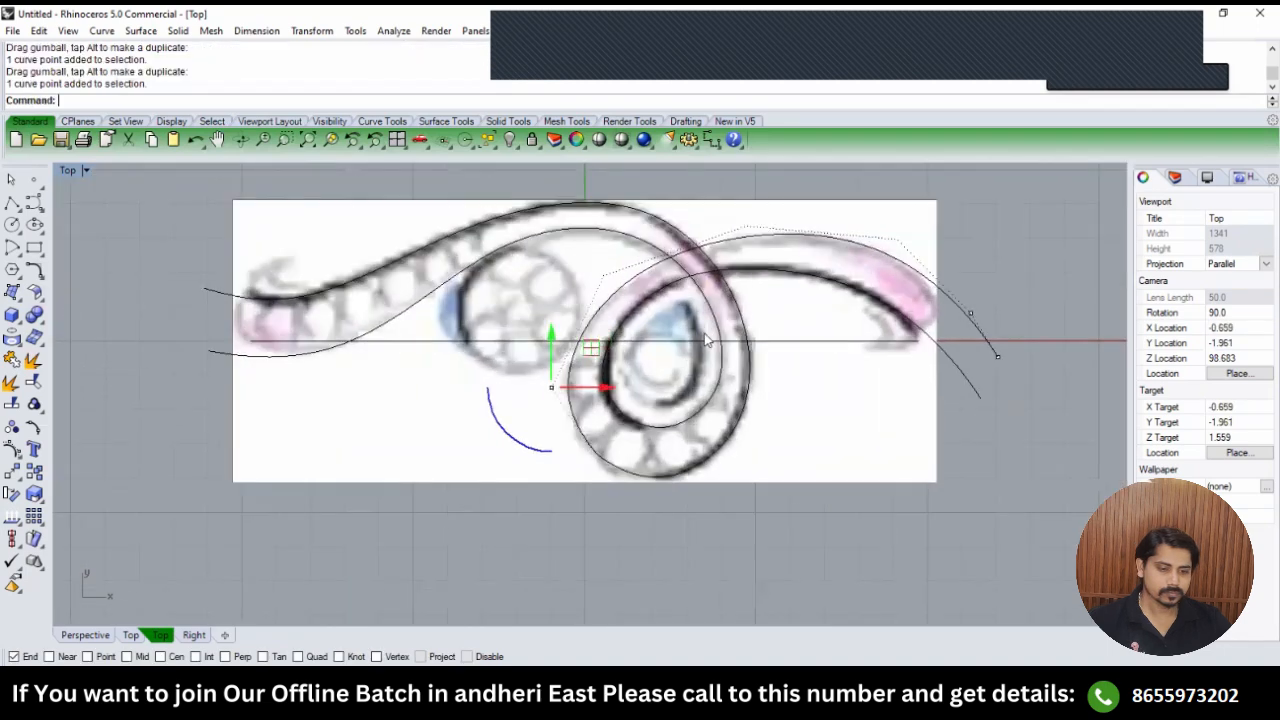
Turn off the swirl curves' control points and run the shaded viewport command.
scroll(637, 297, "up", 2)
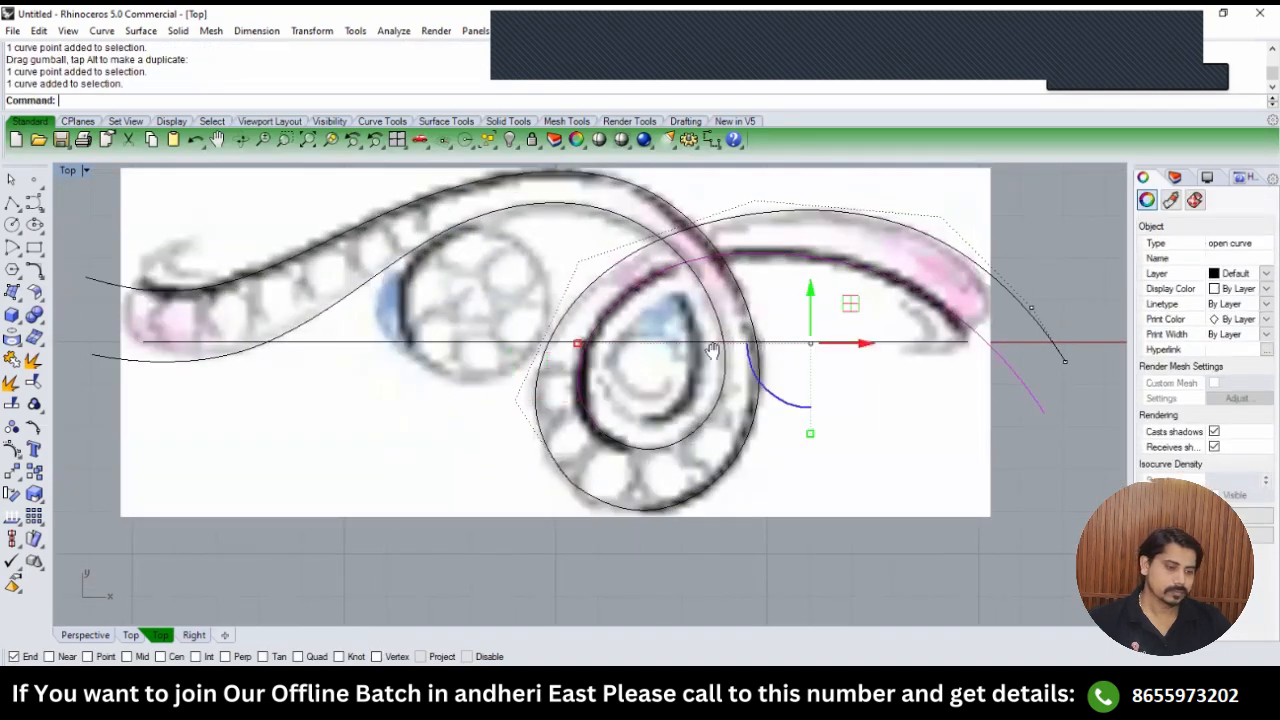
scroll(712, 350, "down", 4)
key("Escape")
type("SV")
key("Return")
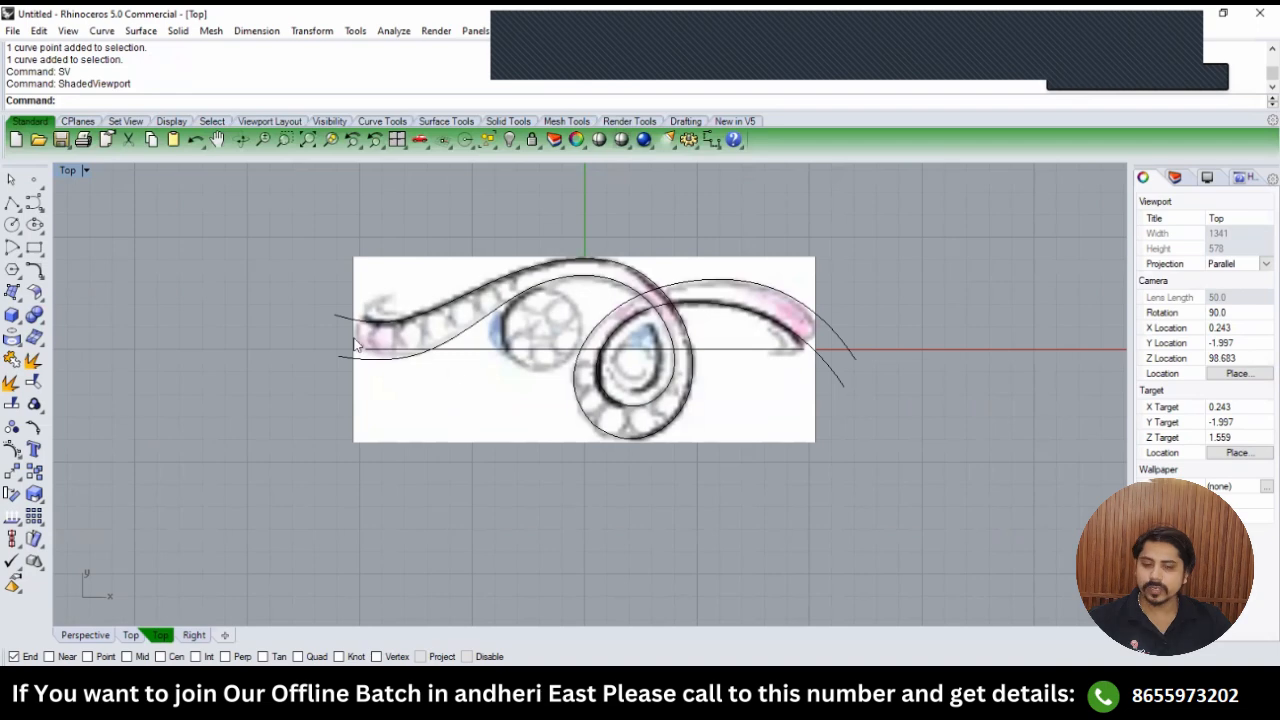
Measure the band width between the two traced curves near the swirl's tail with an aligned dimension.
scroll(430, 318, "up", 5)
type("A")
key("Return")
left_click(437, 315)
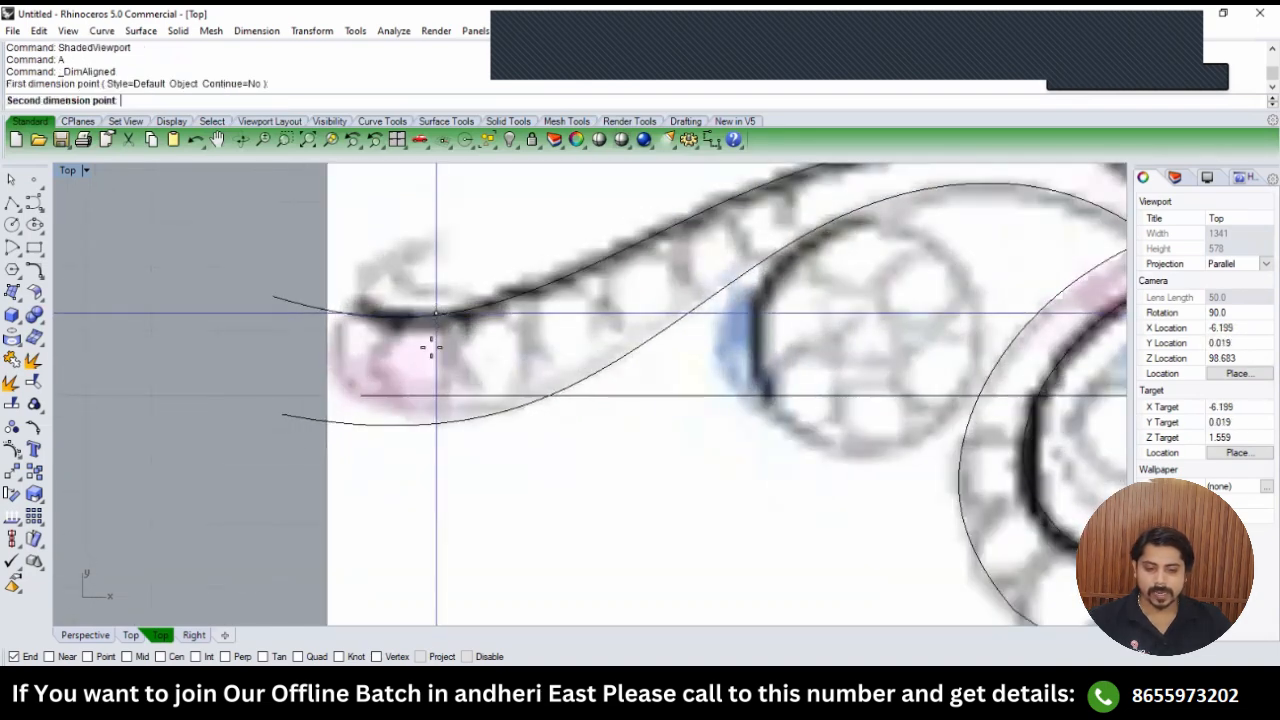
left_click(432, 424)
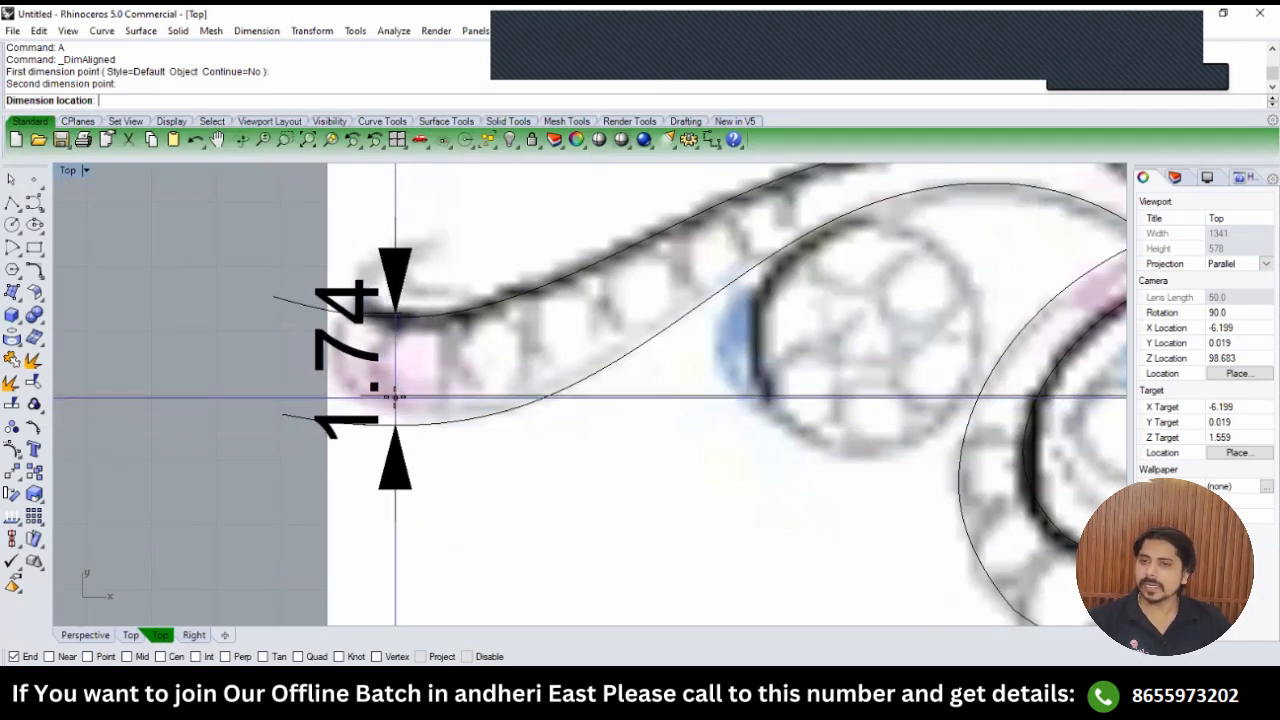
left_click(394, 396)
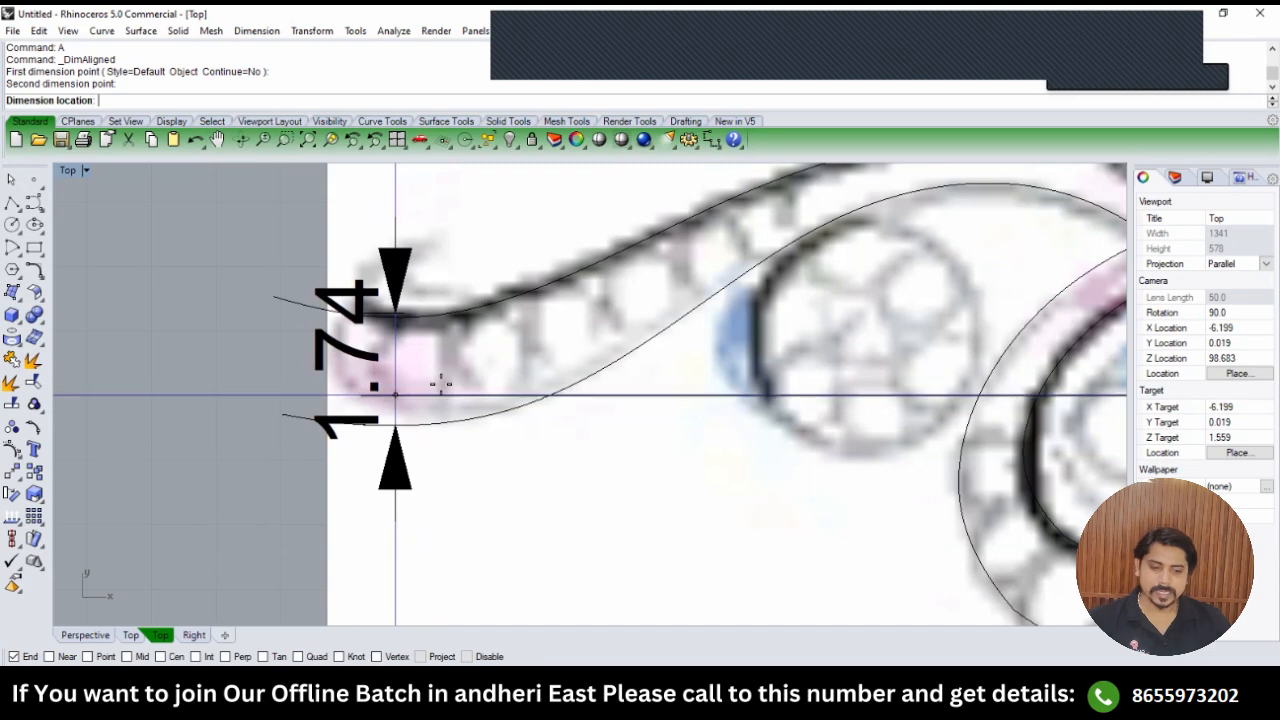
scroll(443, 385, "down", 5)
scroll(369, 375, "down", 3)
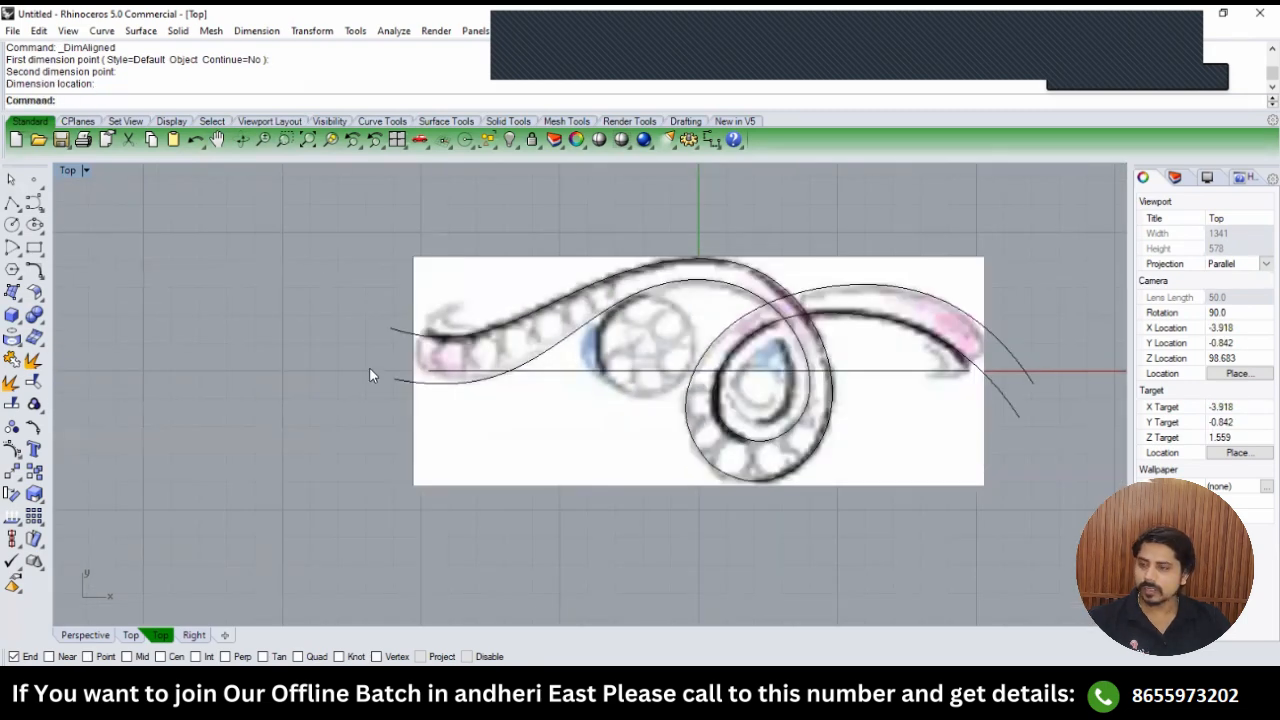
Extrude the upper half of the split circle about 6.1 to both sides so the surface spans the traced swirl.
type("front")
key("Return")
left_click(685, 264)
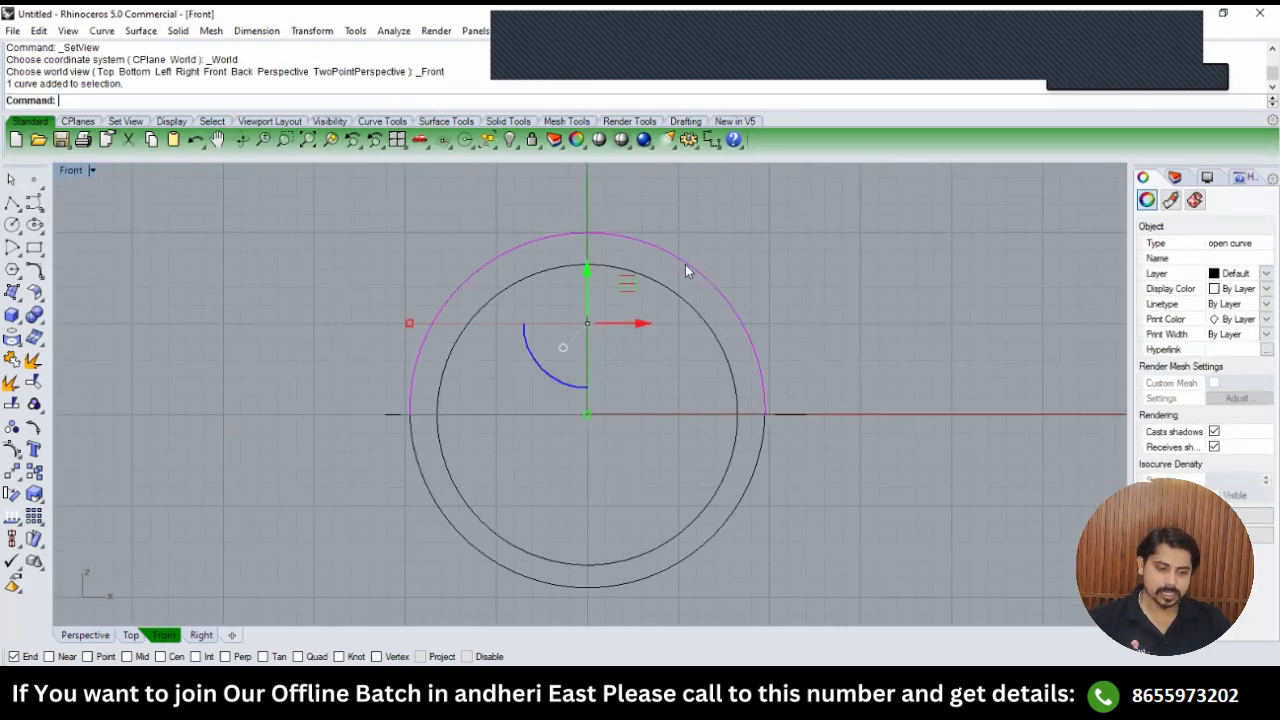
type("top")
key("Return")
type("e")
key("Return")
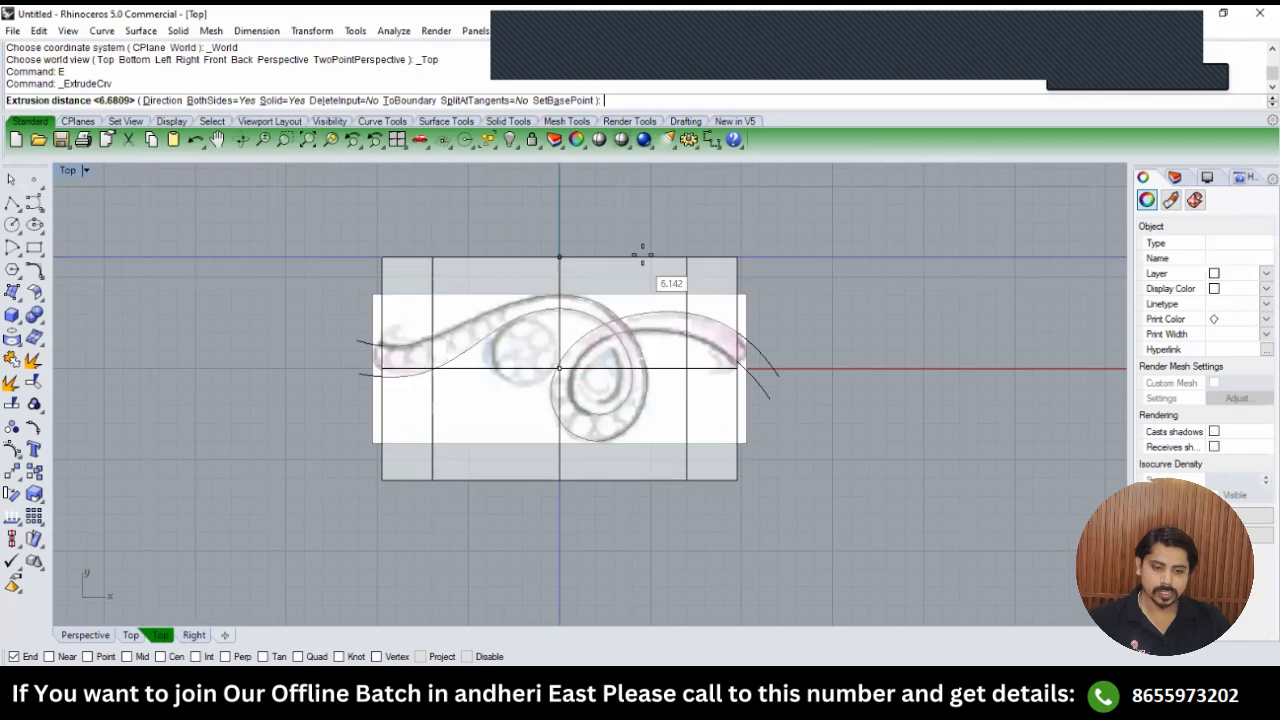
left_click(642, 257)
Project the four traced swirl curves onto the extruded half-cylinder from the top view, deleting the input curves.
left_click(362, 343)
left_click(371, 377, "shift")
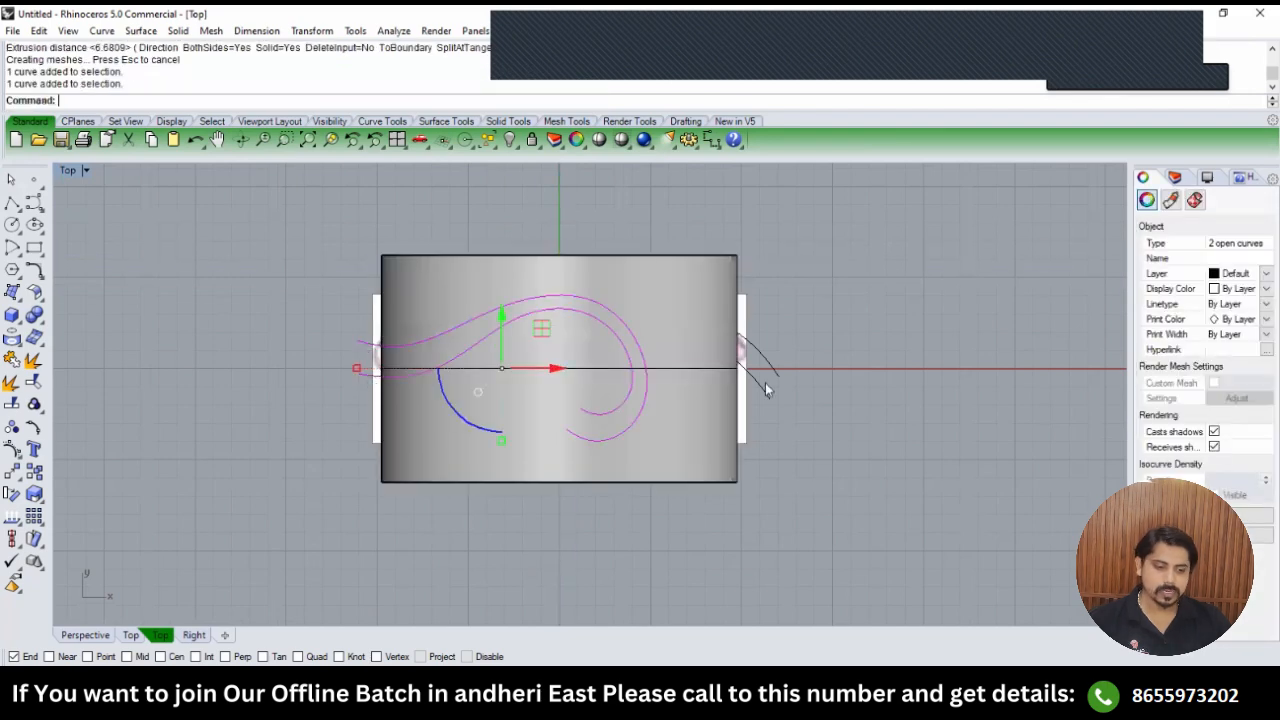
left_click(765, 378, "shift")
left_click(758, 390, "shift")
type("pj")
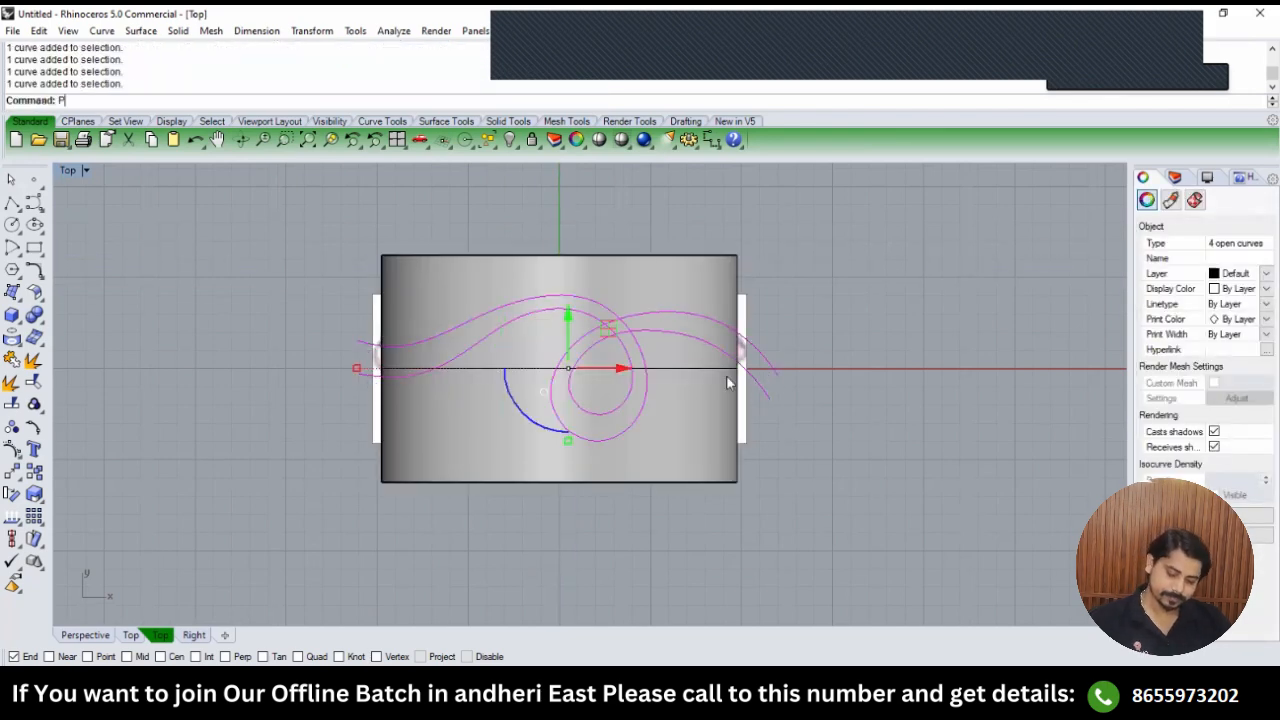
key("Return")
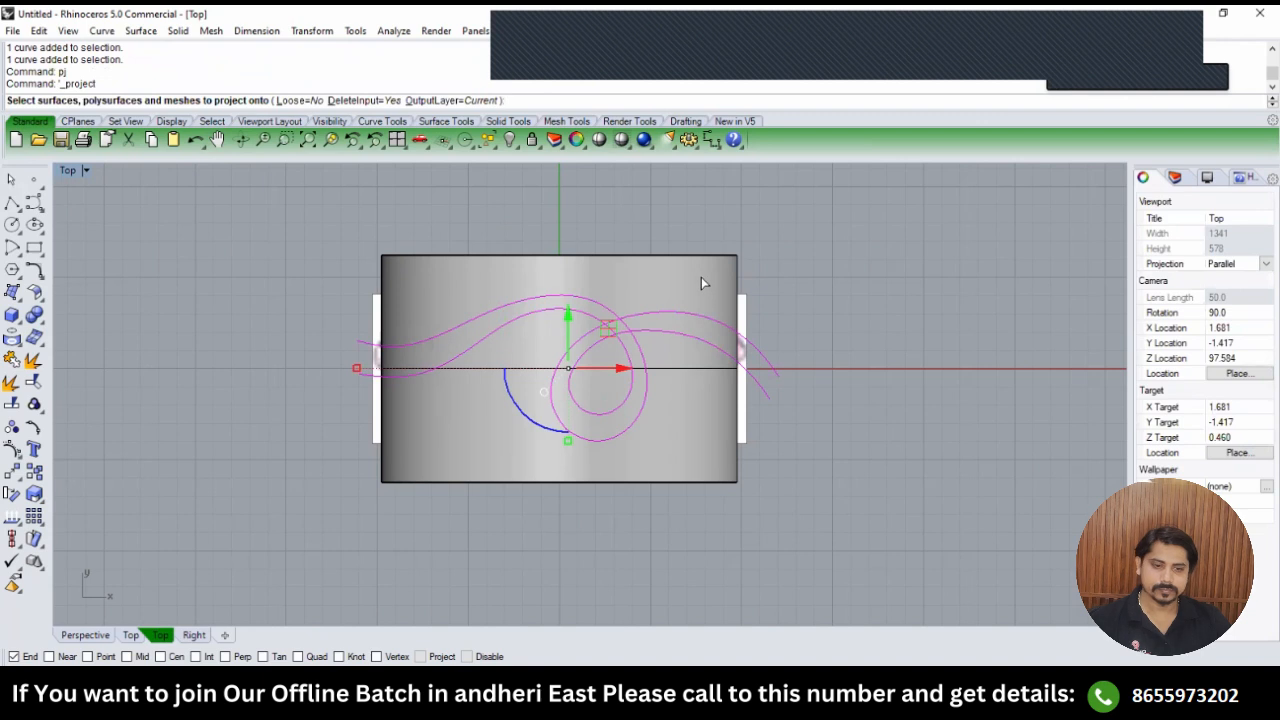
left_click(701, 277)
key("Return")
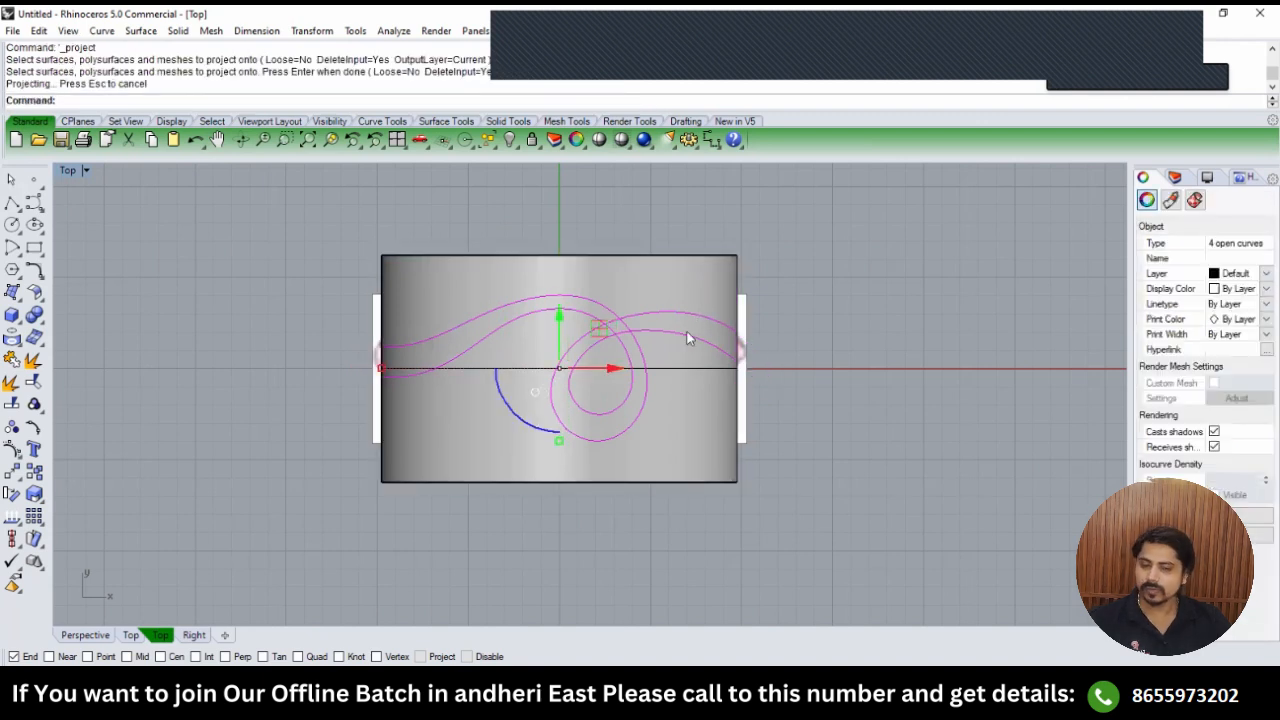
Hide the extruded surface and the remaining base circles and arcs, leaving the projected swirl curves and the sketch.
left_click(677, 300)
key("ctrl+h")
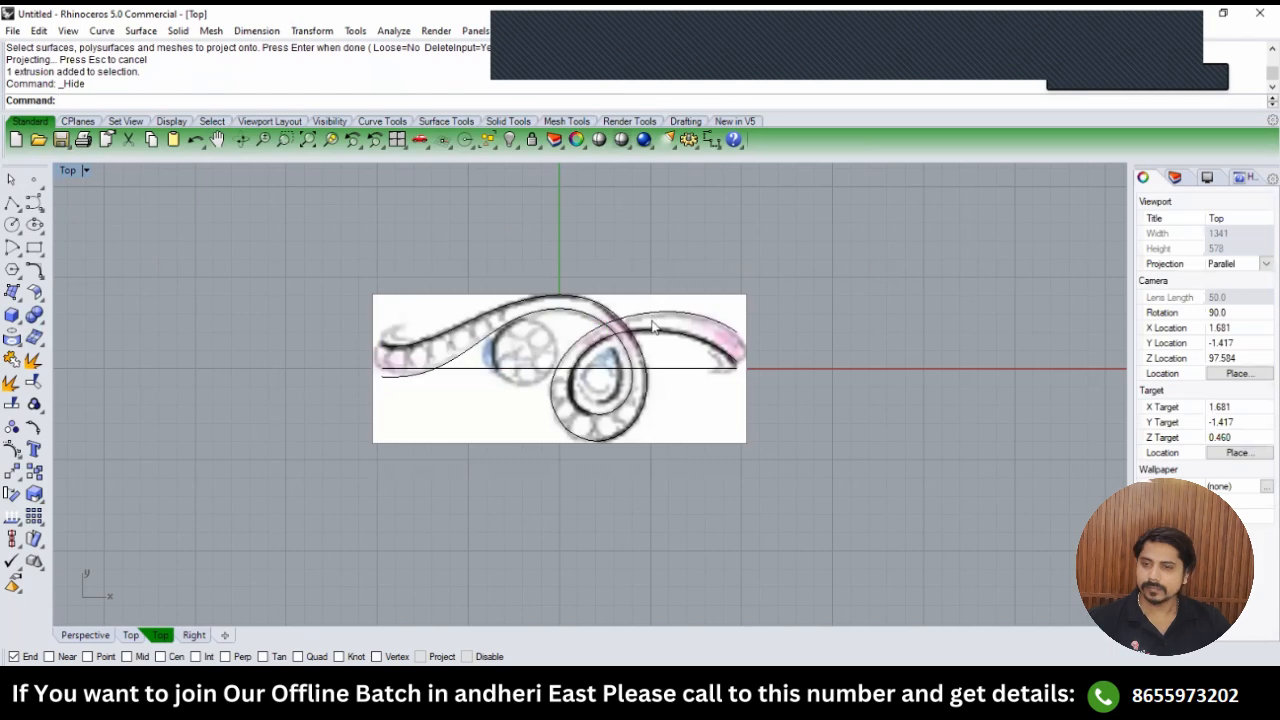
key("ctrl+F4")
right_click_drag(612, 325, 660, 334)
scroll(660, 334, "up", 4)
left_click(624, 320)
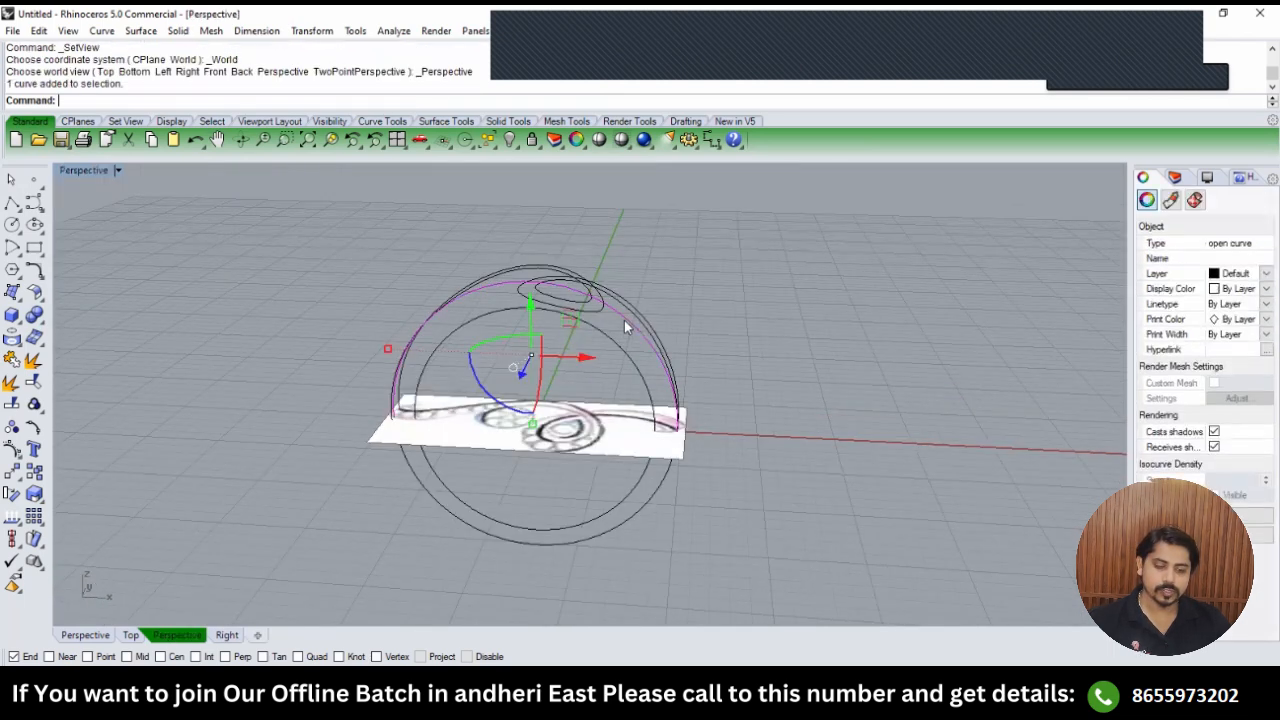
key("ctrl+h")
left_click(614, 346)
key("ctrl+h")
left_click(677, 467)
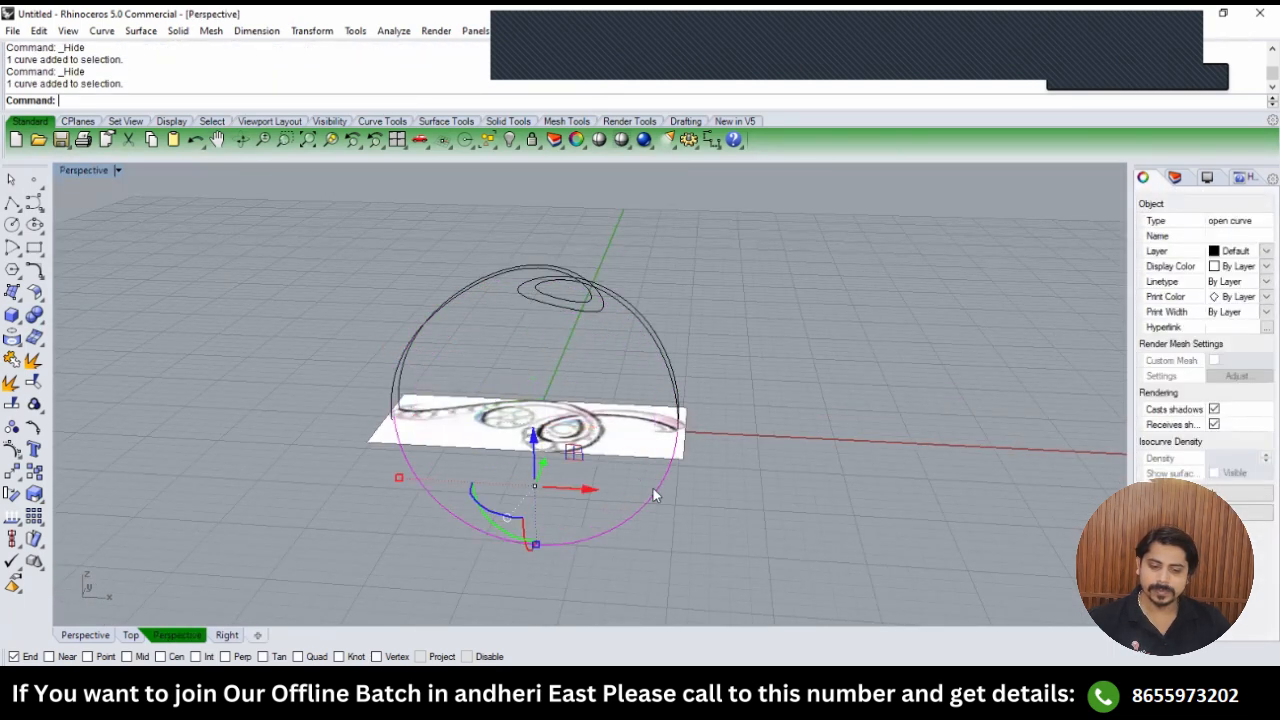
key("ctrl+h")
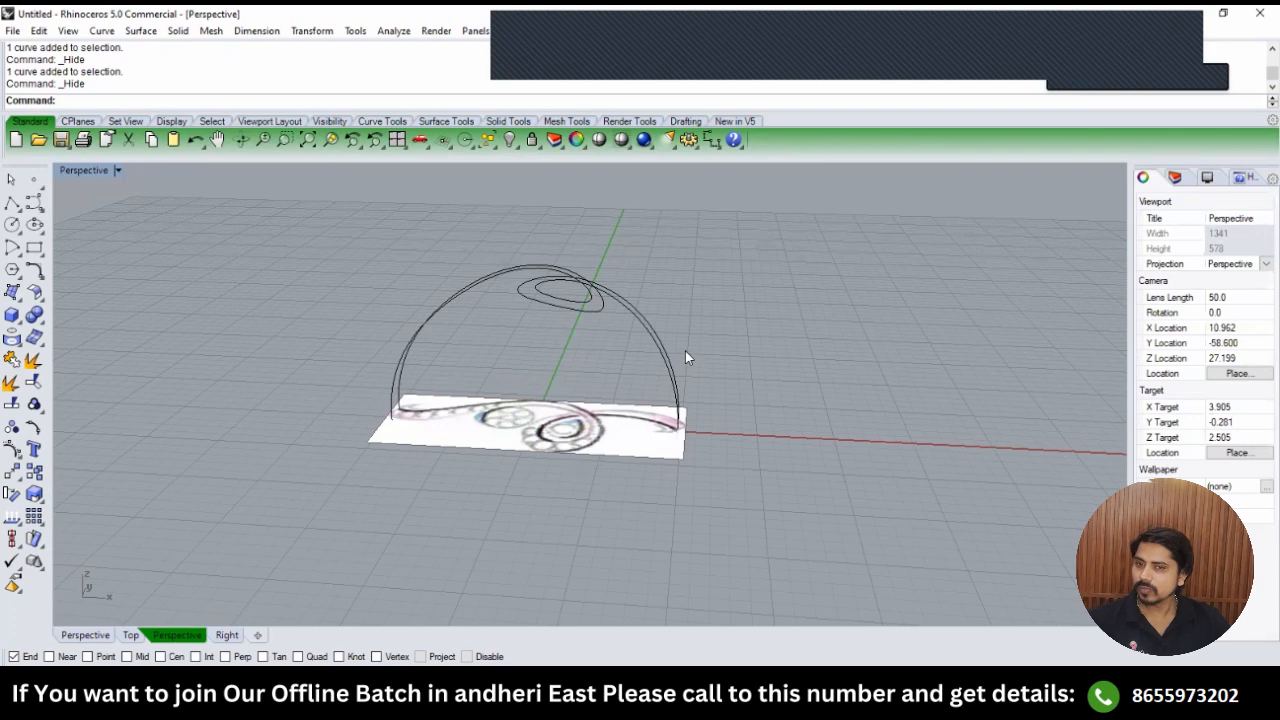
Create one tween curve between the two projected curves of the branch that ends at the positive X side, using the Refit match method.
right_click_drag(686, 352, 594, 297)
scroll(593, 296, "up", 2)
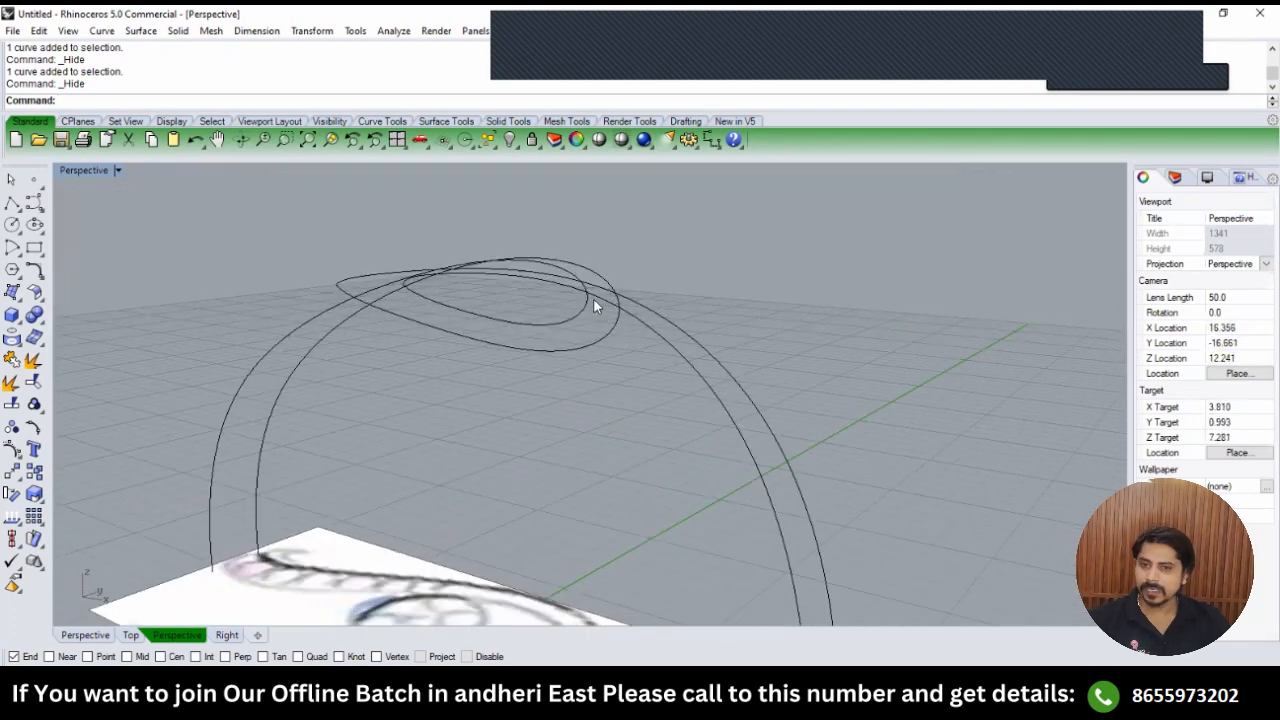
scroll(616, 352, "up", 2)
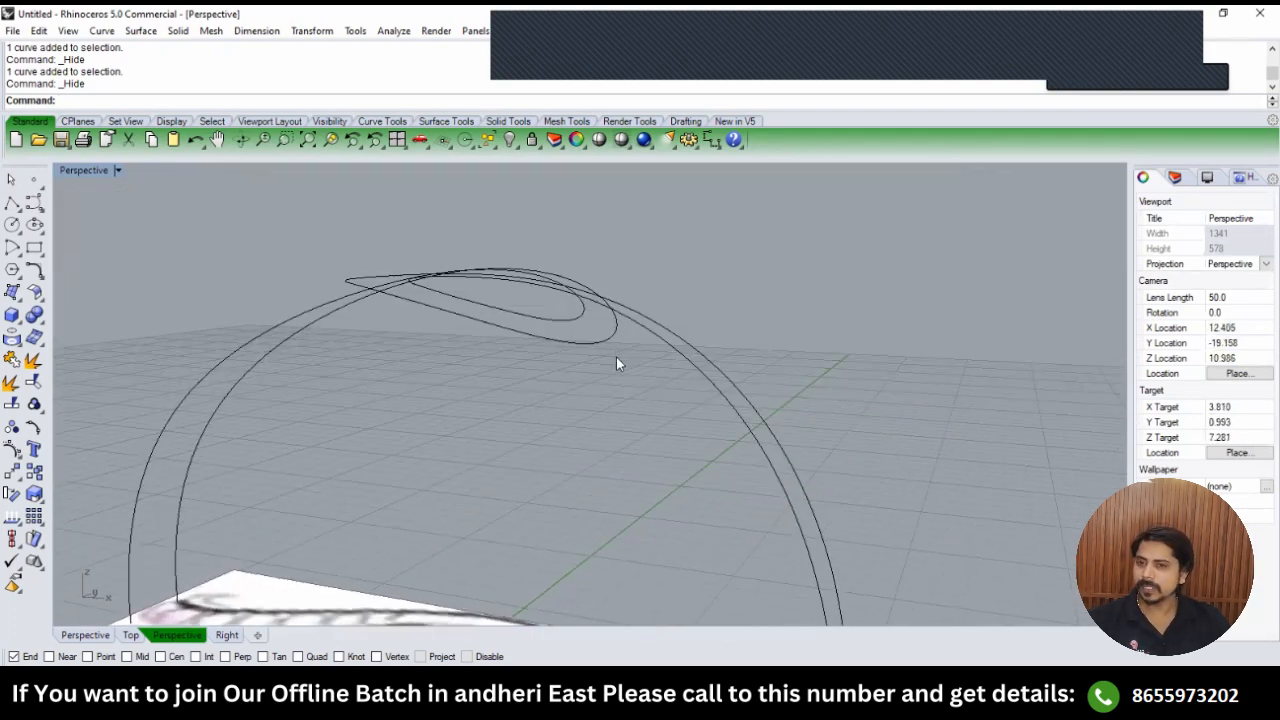
right_click_drag(611, 339, 579, 331)
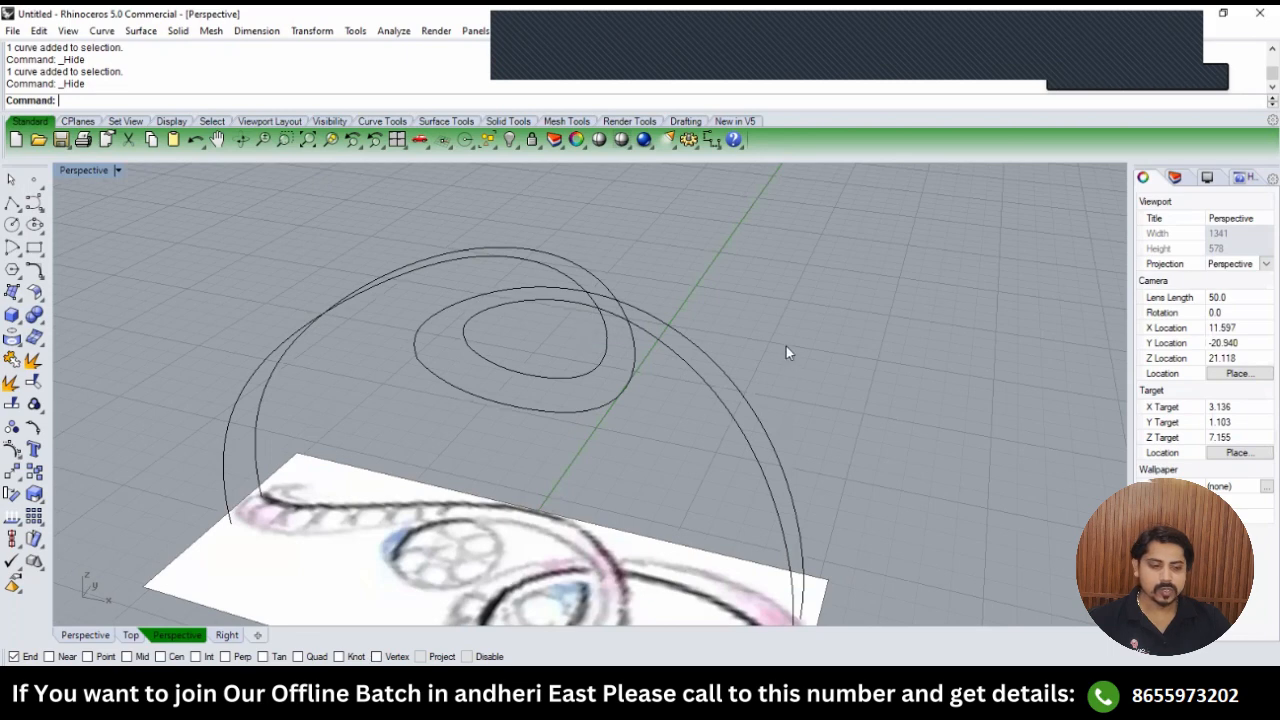
left_click_drag(786, 346, 671, 365)
scroll(671, 366, "down", 3)
right_click_drag(671, 366, 770, 386)
scroll(705, 392, "down", 1)
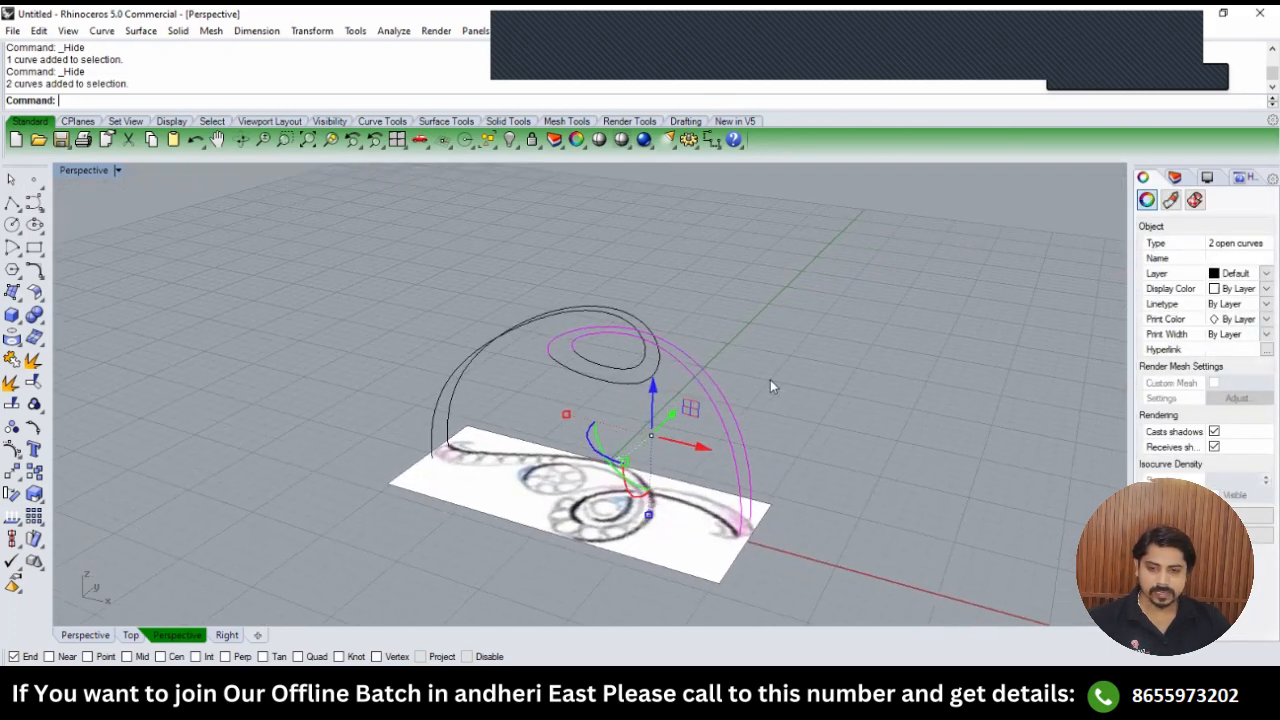
left_click(41, 208)
left_click(112, 251)
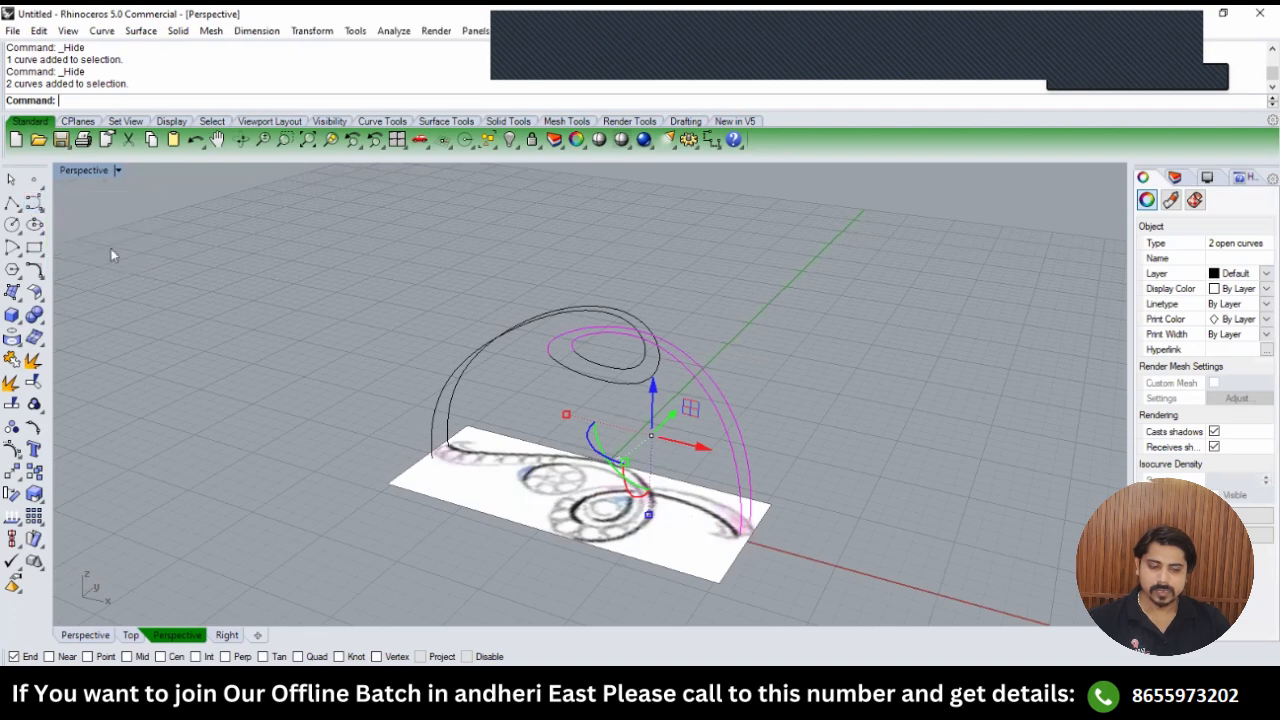
right_click_drag(808, 390, 770, 373)
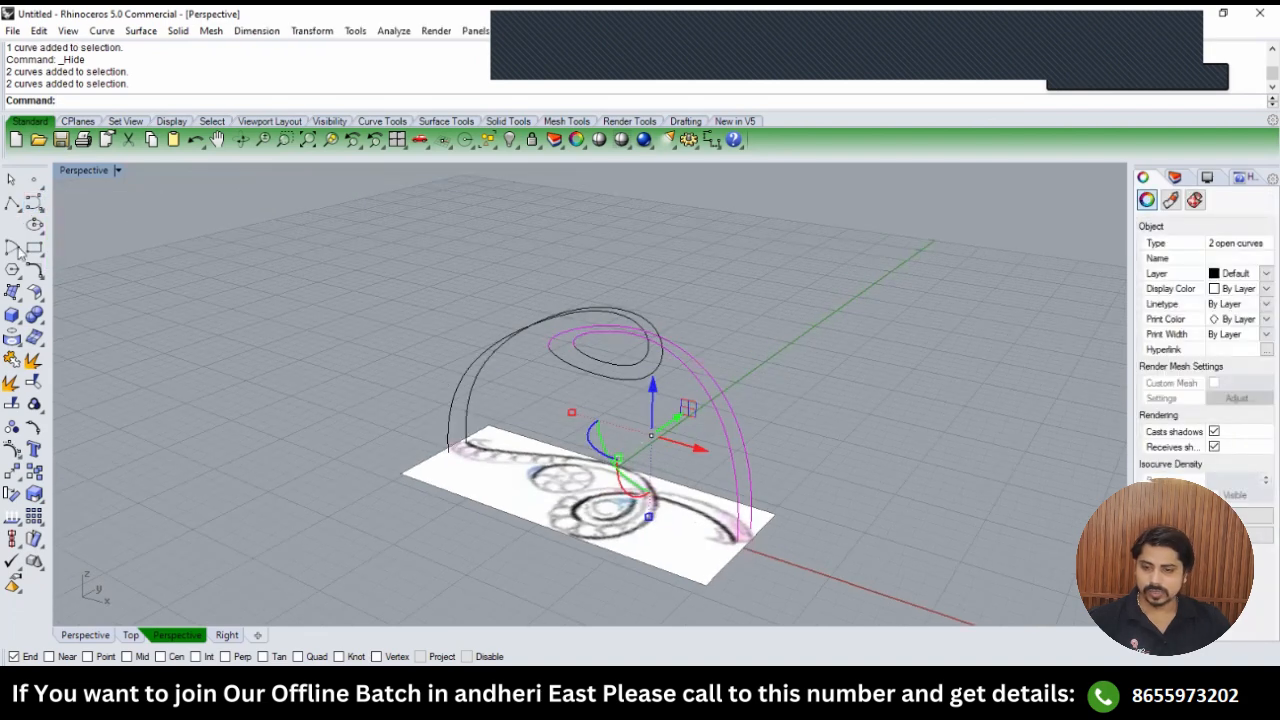
left_click(33, 207)
left_click(108, 262)
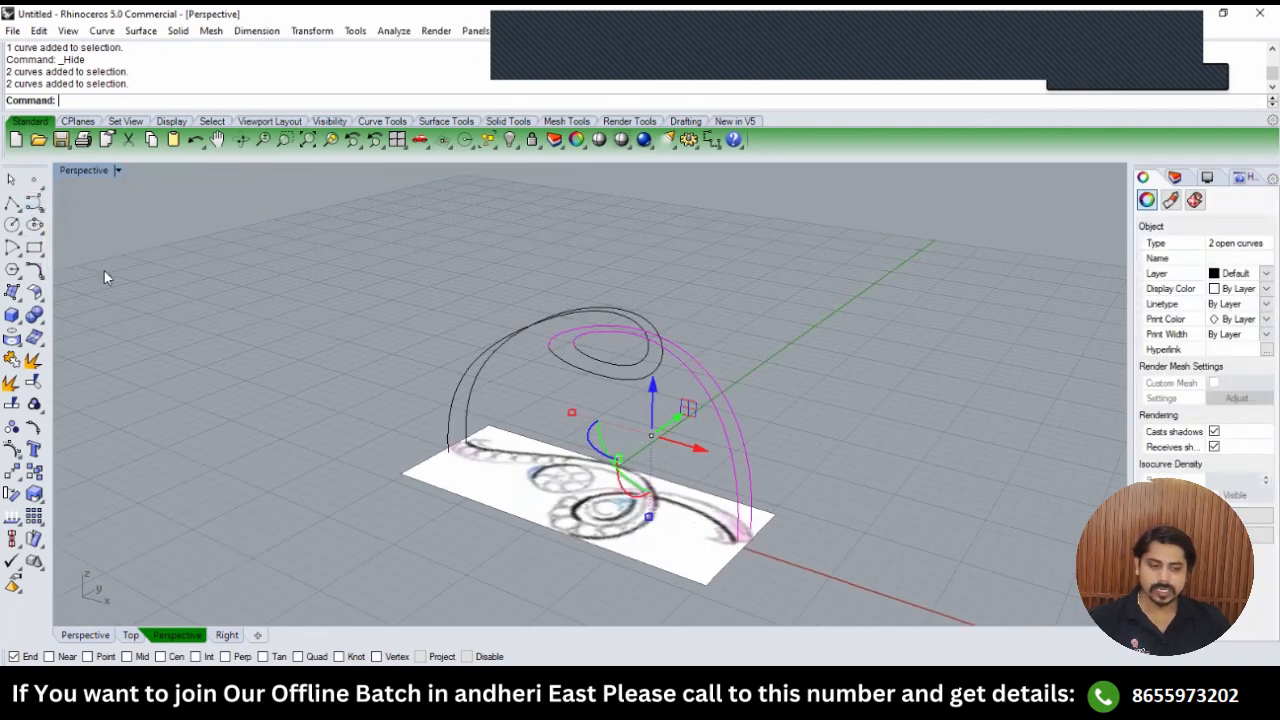
right_click_drag(780, 394, 782, 317)
right_click_drag(748, 533, 746, 532)
key("Return")
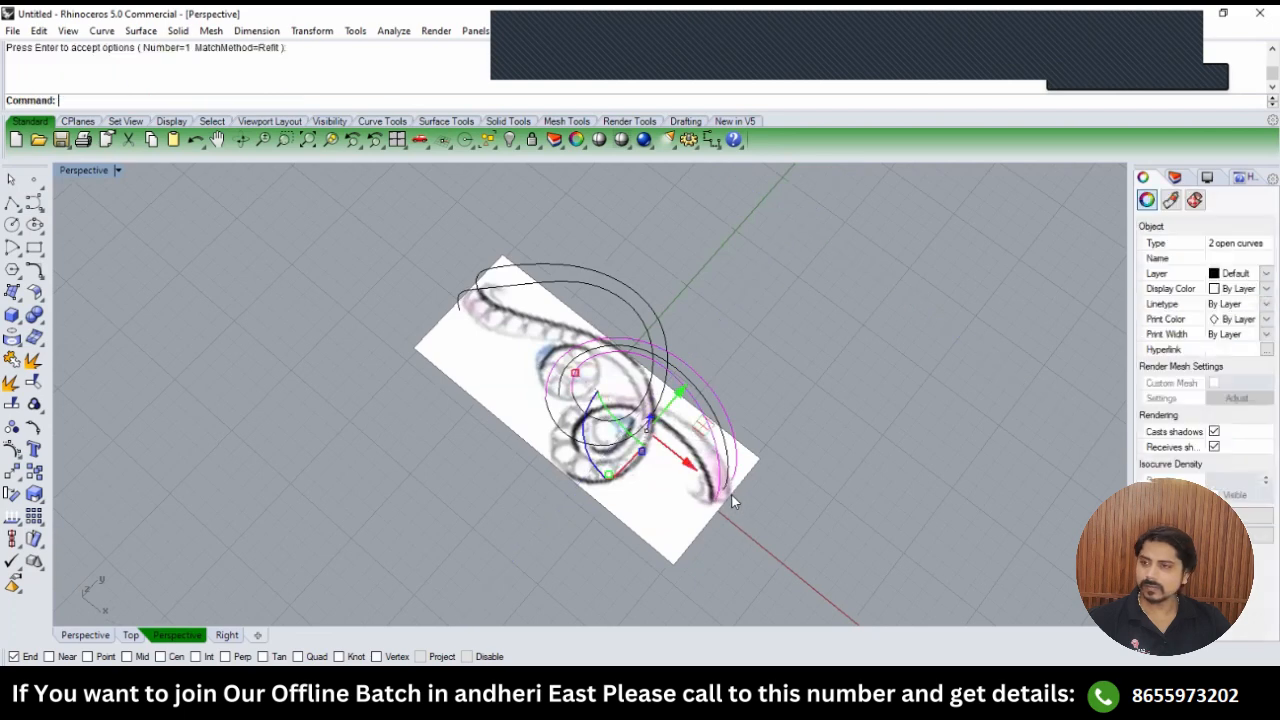
Rebuild the tween curve of the positive X branch with 8 points at degree 3, deleting the input.
key("Escape")
scroll(702, 410, "up", 4)
left_click(702, 410)
type("rebuild")
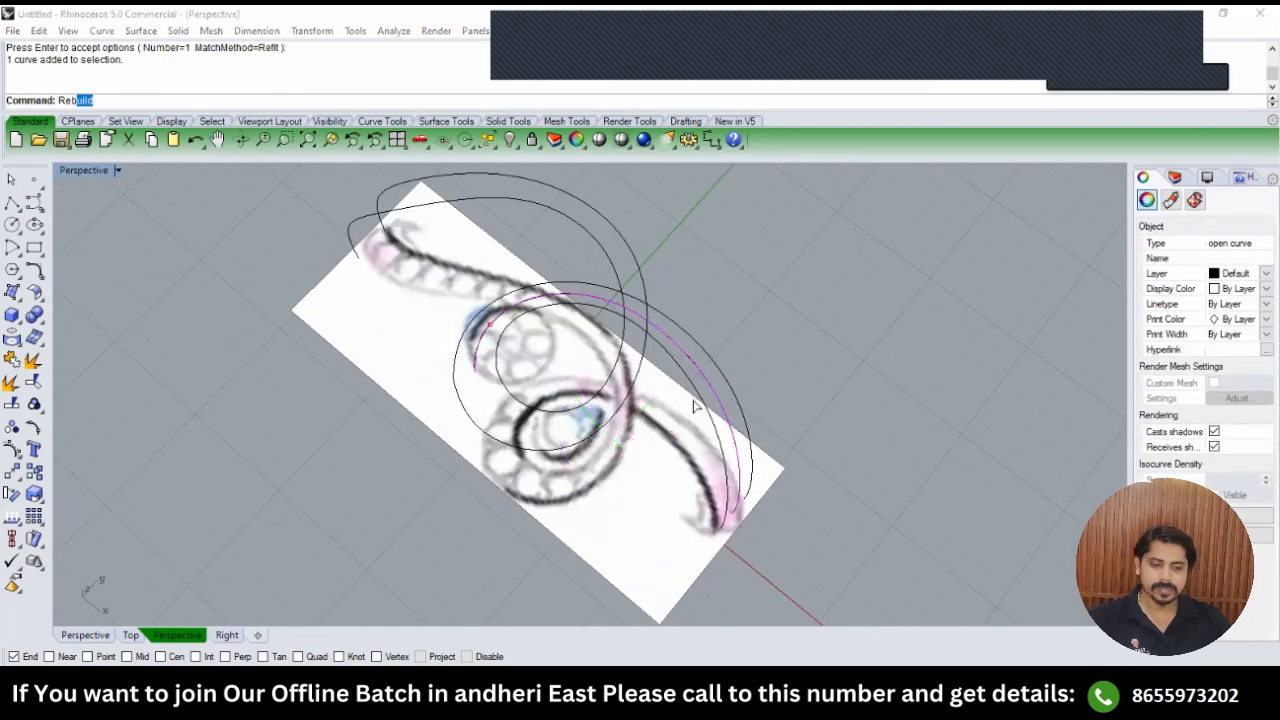
key("Return")
type("10")
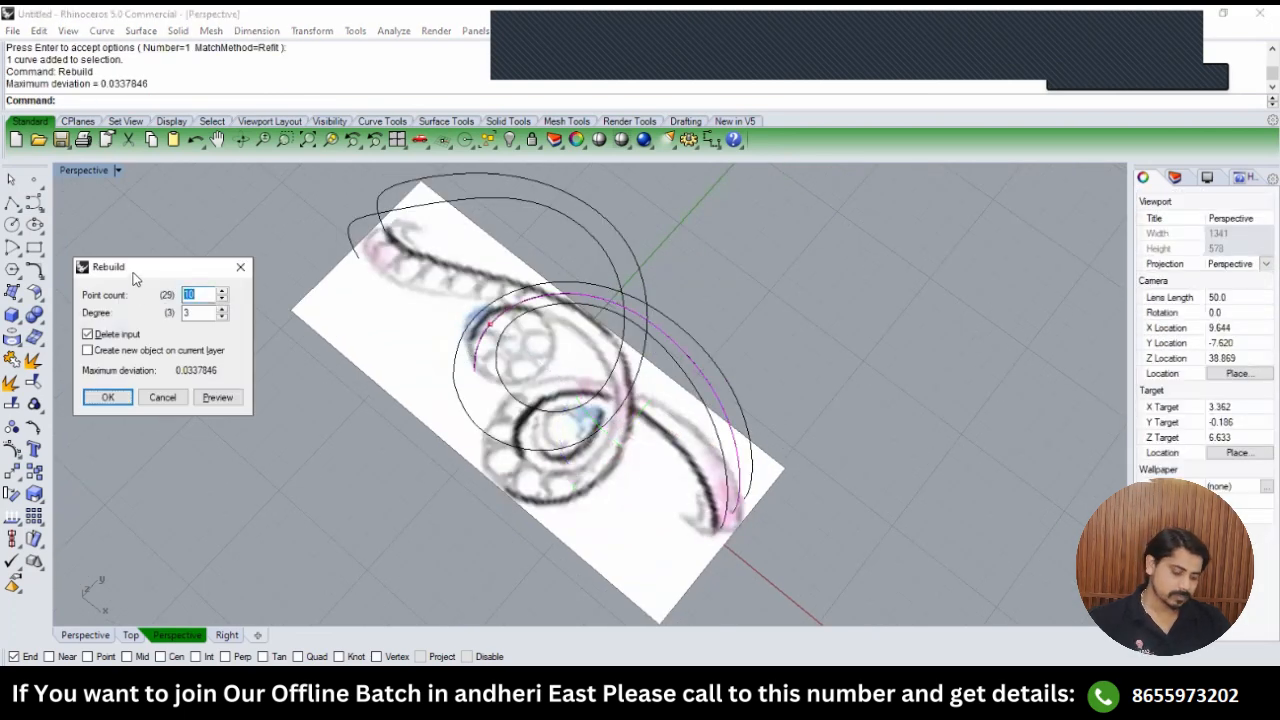
left_click(220, 397)
key("Return")
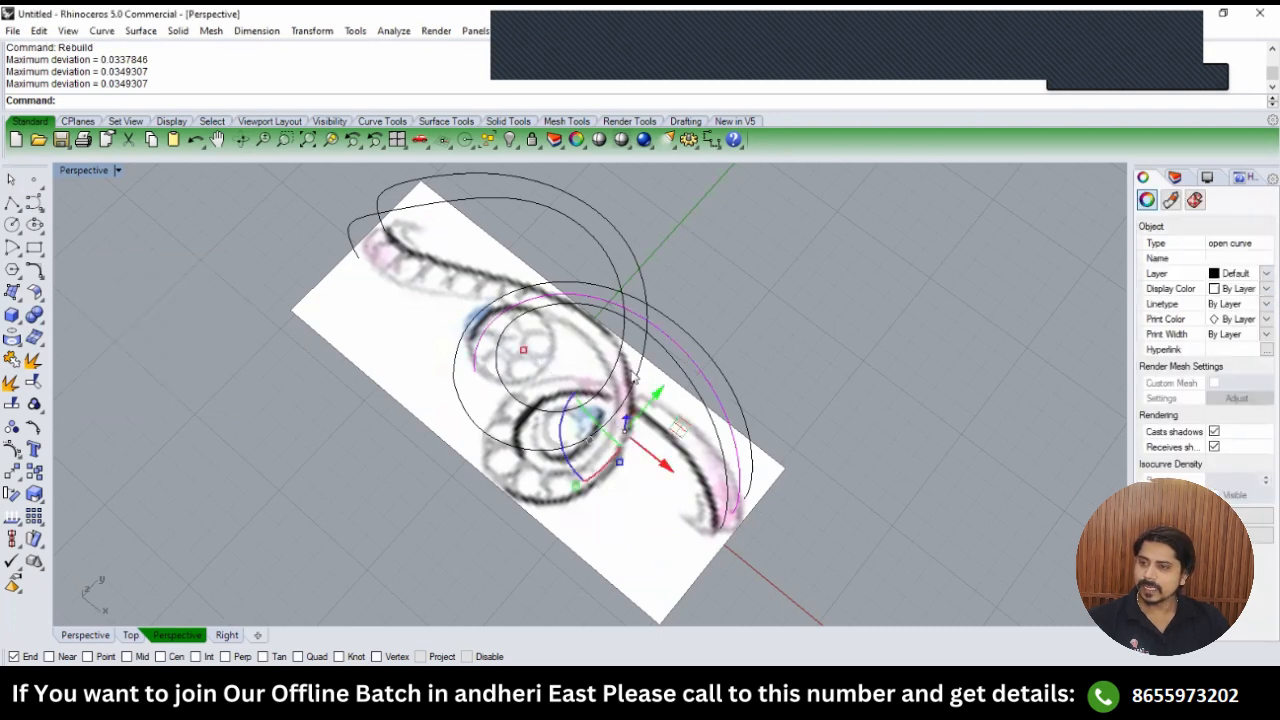
Create a mean curve between the two projected curves of the negative X branch and rebuild it with 8 points.
left_click(618, 285)
left_click(625, 239, "shift")
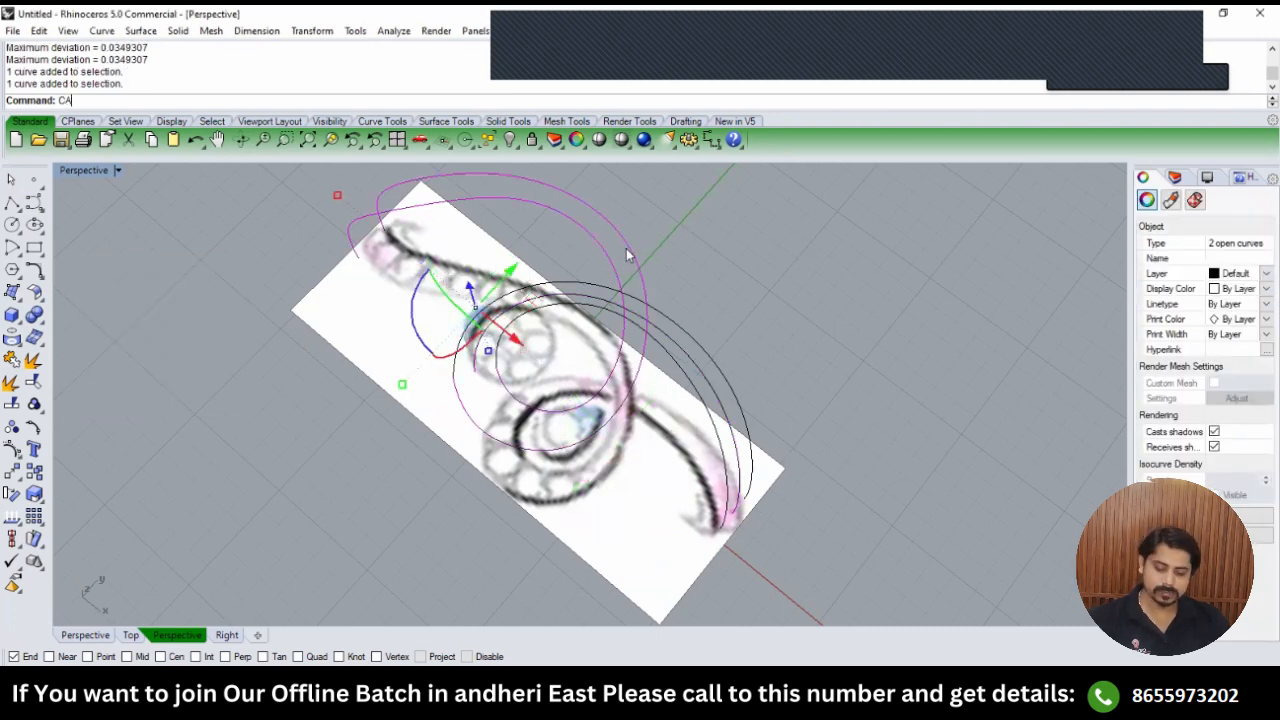
key("BackSpace")
key("BackSpace")
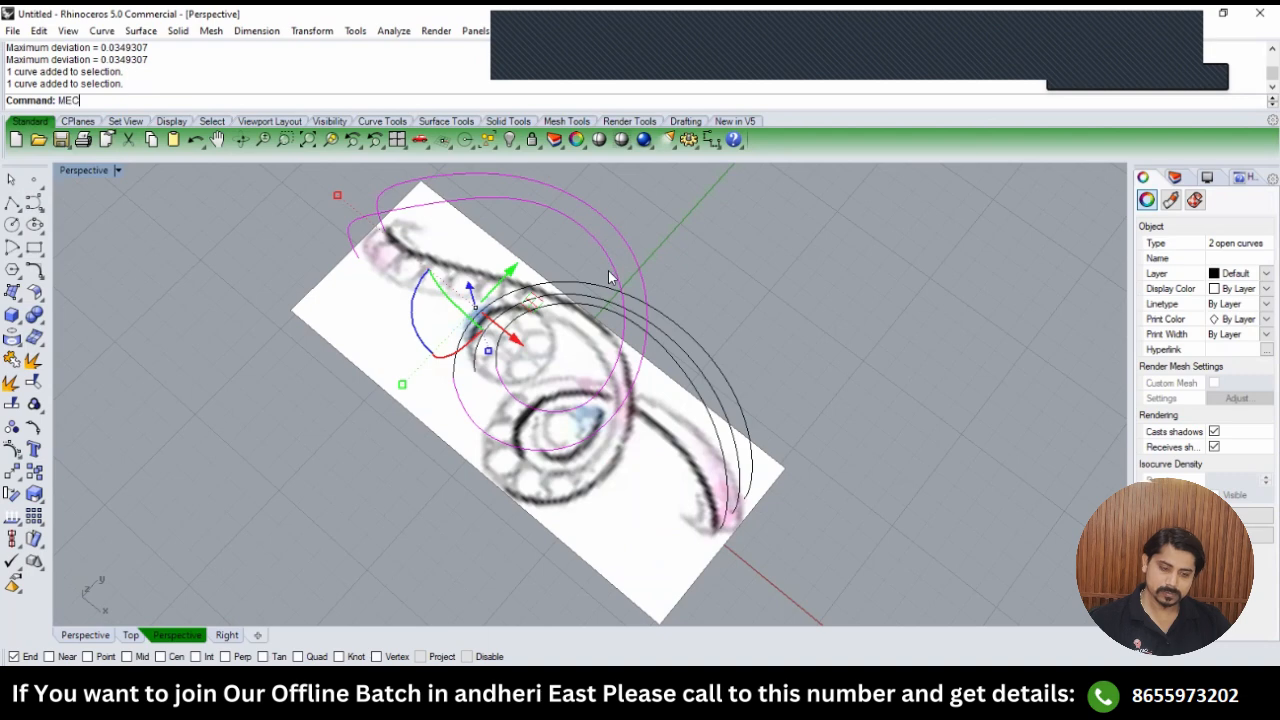
type("MEC")
key("Return")
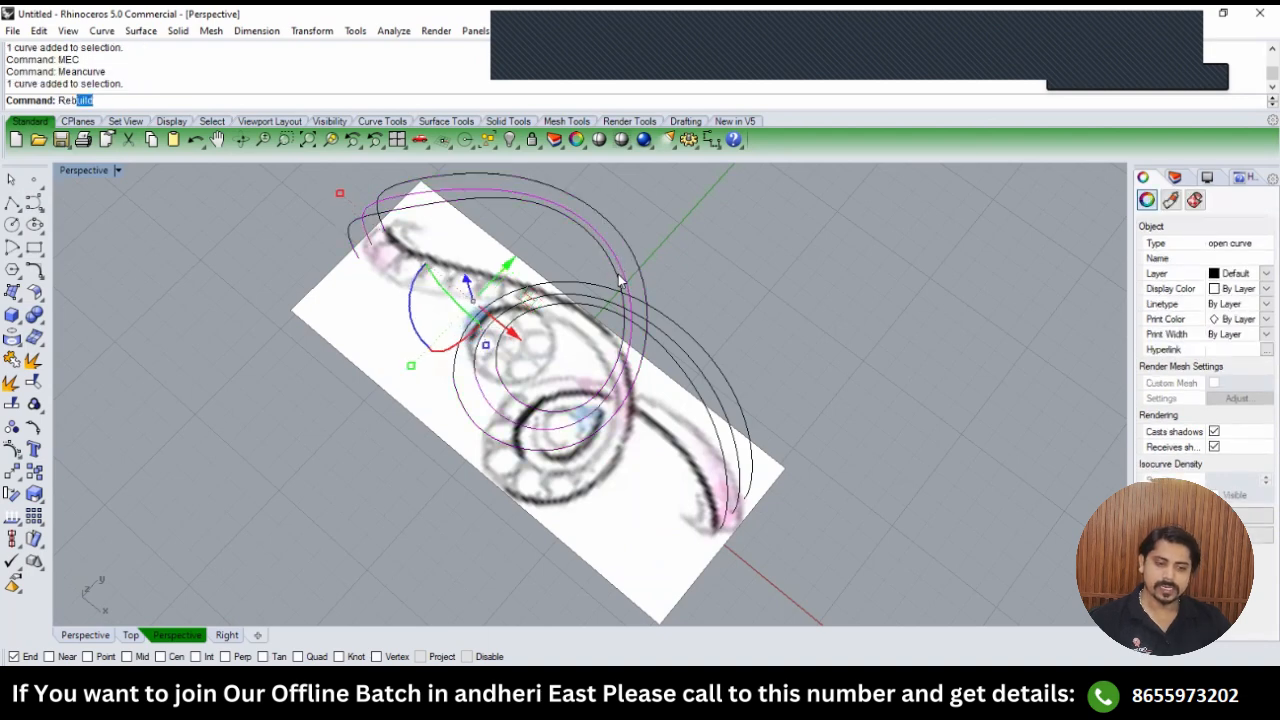
type("Reb")
key("Return")
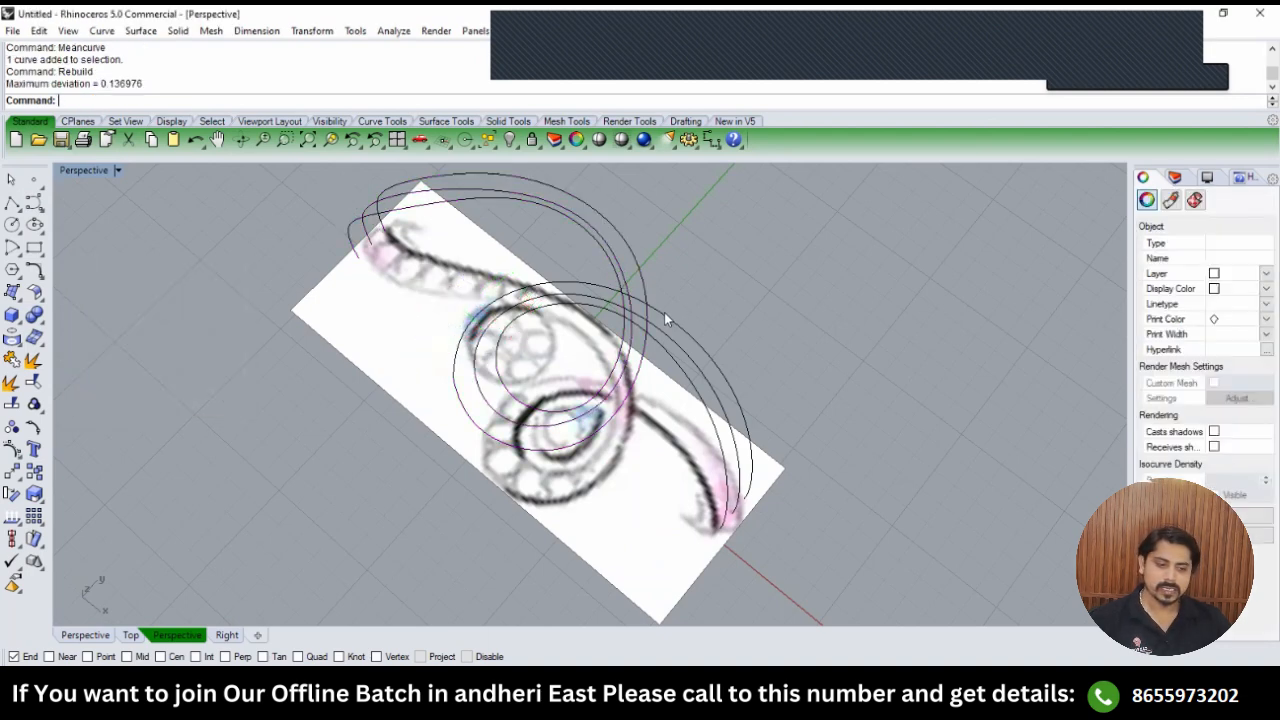
Cage-edit the two outer curves of the positive X branch globally, using their rebuilt middle curve as the control object.
left_click(664, 312)
left_click(662, 344, "shift")
type("CA")
key("Return")
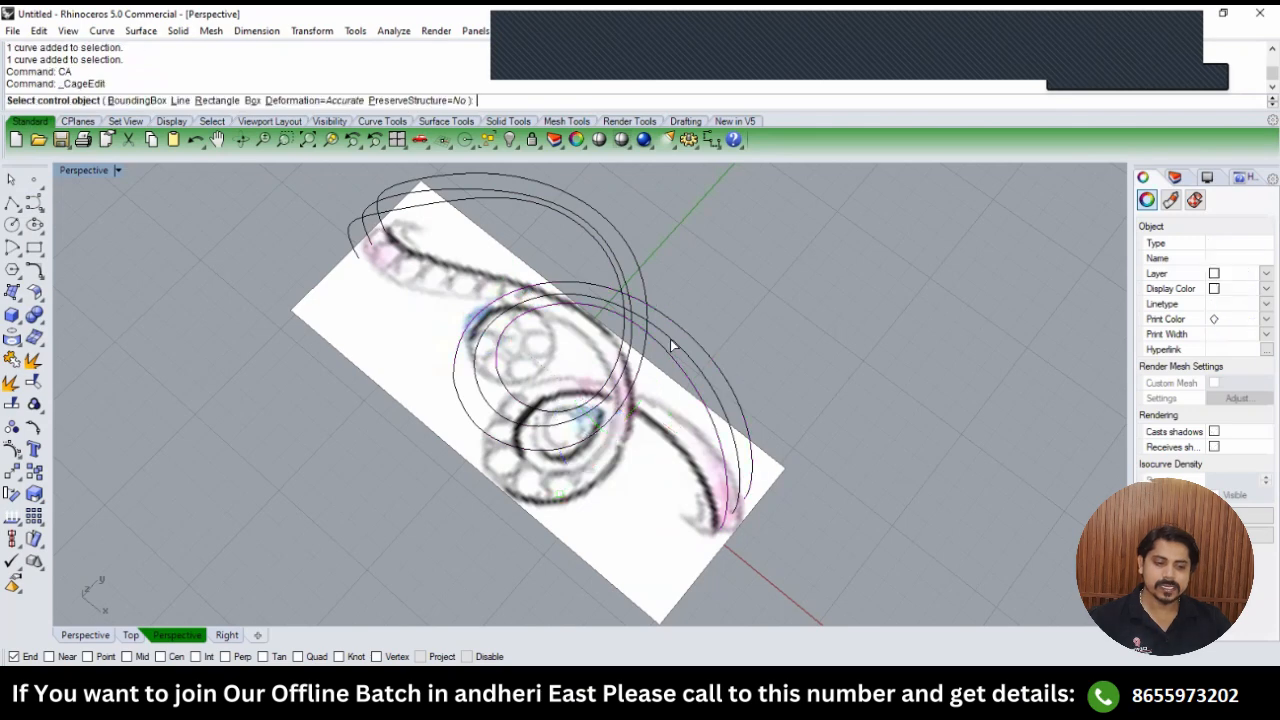
left_click(670, 340)
key("Return")
scroll(670, 340, "down", 2)
right_click_drag(670, 340, 640, 275)
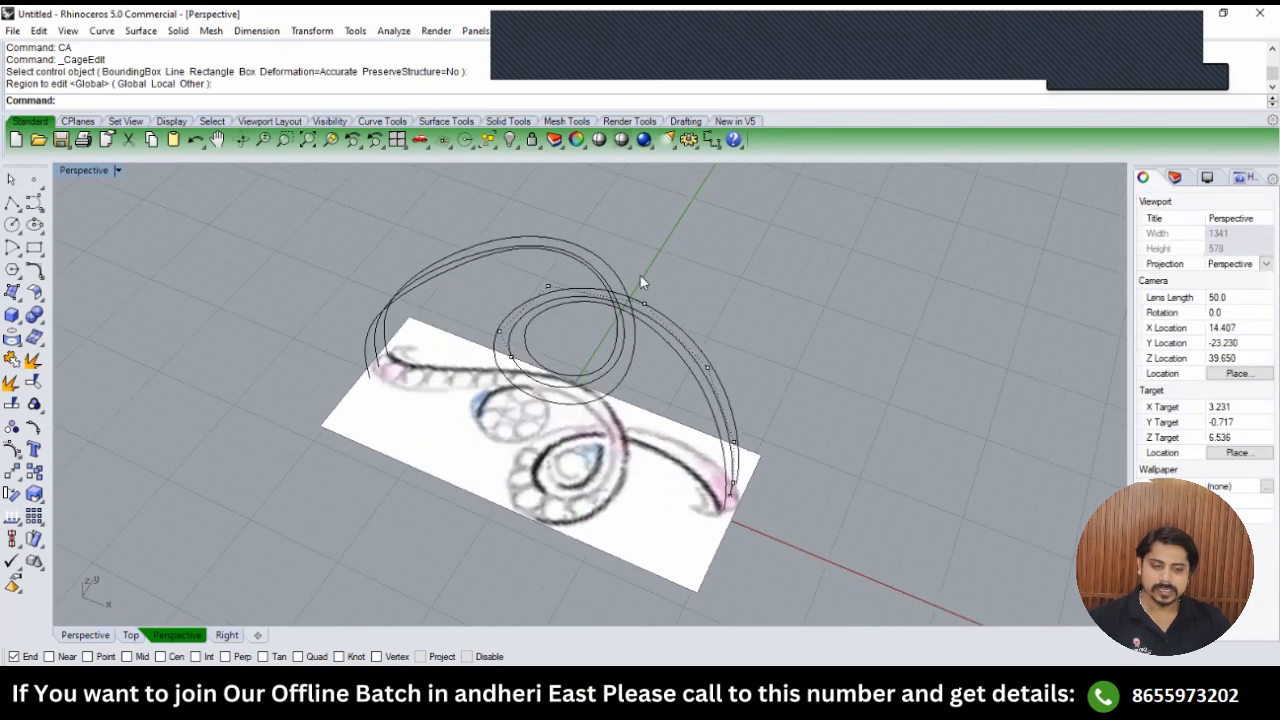
Lower two neighbouring cage points slightly in the front view, where the positive X branch descends from the crown of the arch.
type("FRONT")
key("Return")
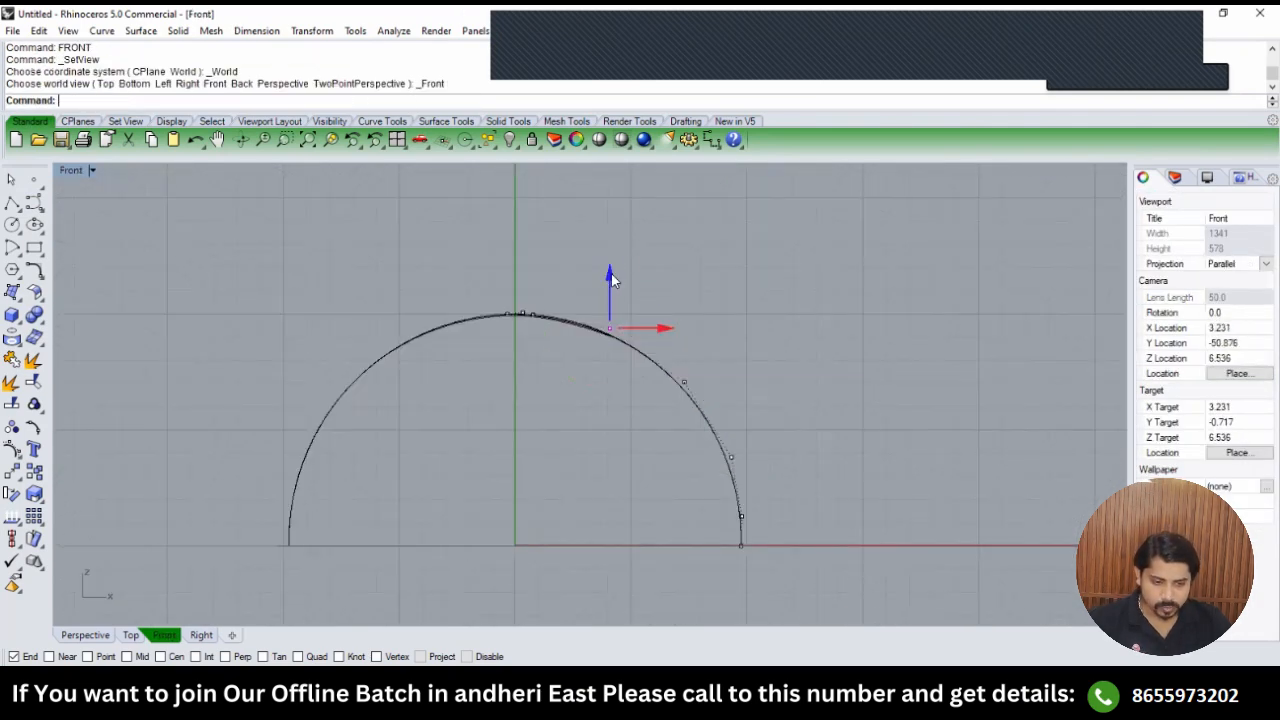
left_click_drag(613, 281, 616, 293)
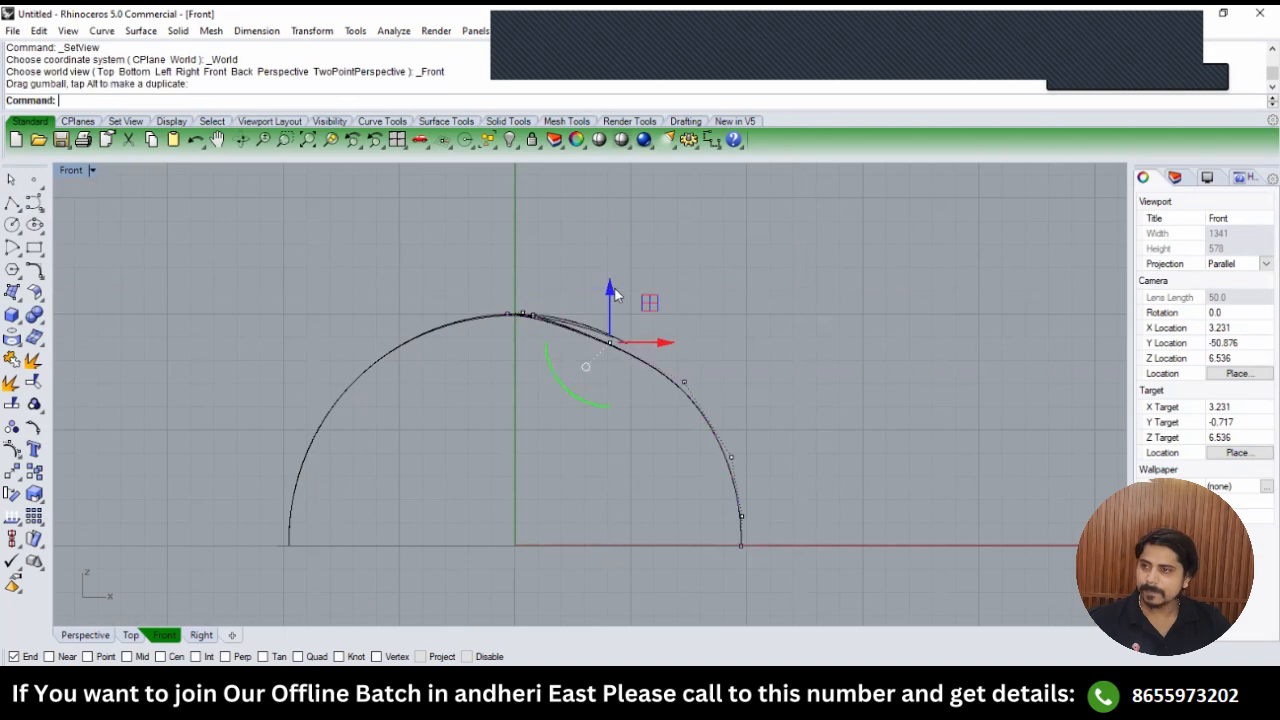
left_click(705, 354)
scroll(700, 366, "up", 2)
left_click(688, 391)
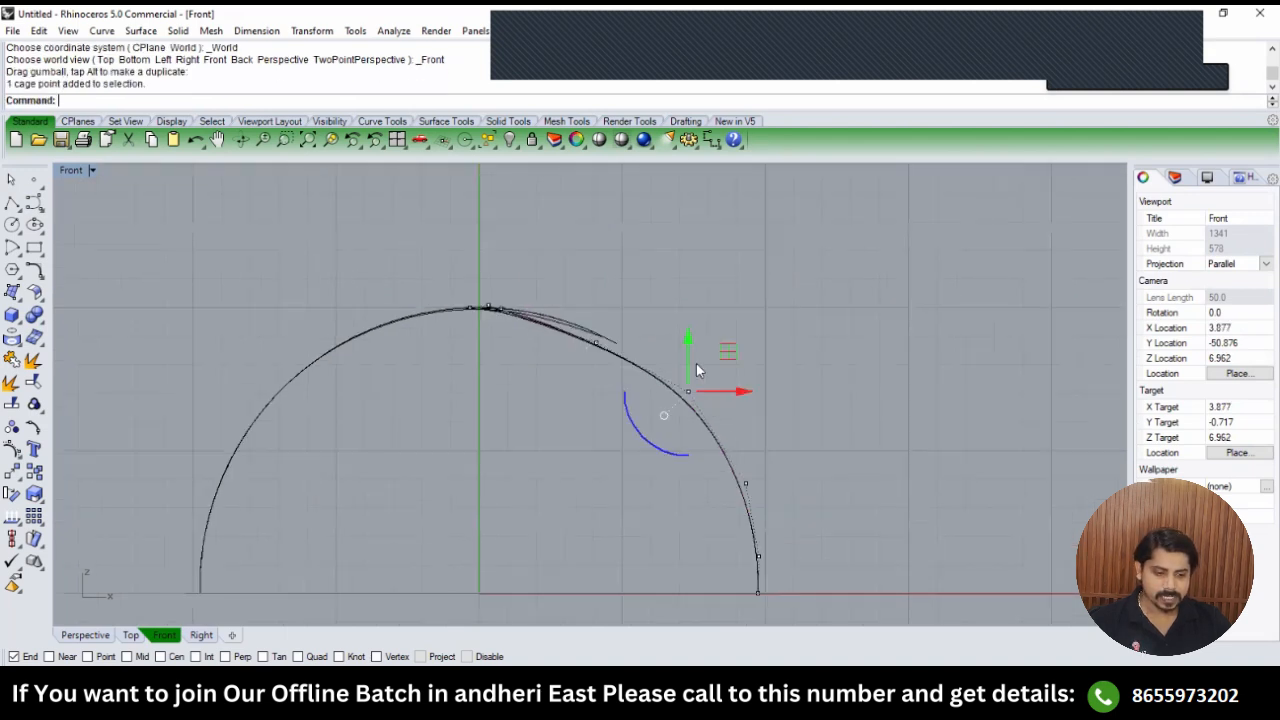
left_click_drag(693, 347, 692, 355)
left_click(728, 335)
Lower the cage point at the loop of the positive X branch slightly along Z and turn off the cage points.
type("TOP")
key("Return")
scroll(611, 338, "up", 4)
type("PERSPECTIVE")
key("Return")
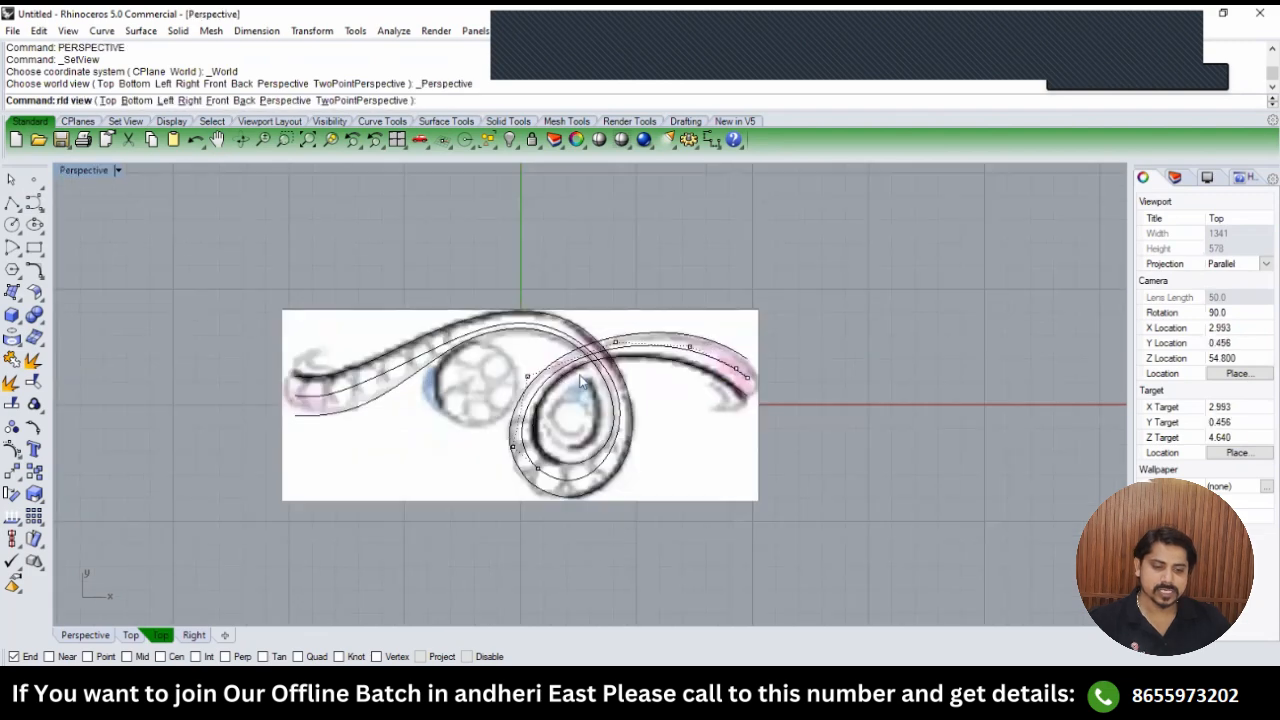
right_click_drag(530, 370, 597, 308)
scroll(597, 306, "up", 5)
right_click_drag(459, 283, 563, 322)
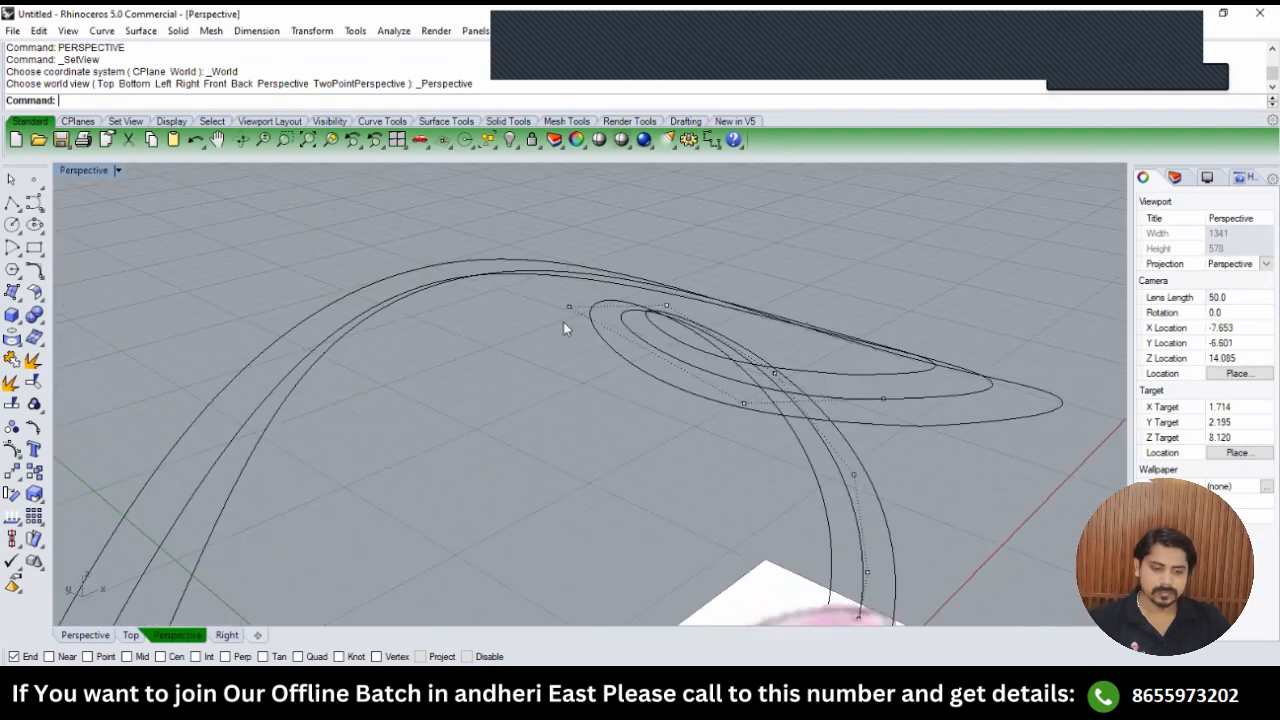
left_click(569, 307)
left_click_drag(571, 262, 571, 275)
right_click_drag(639, 322, 622, 287)
left_click(660, 258)
type("Pn")
key("Return")
Try to cage-edit the two outer curves of the negative X branch globally with their 8-point middle curve.
type("TOP")
key("Return")
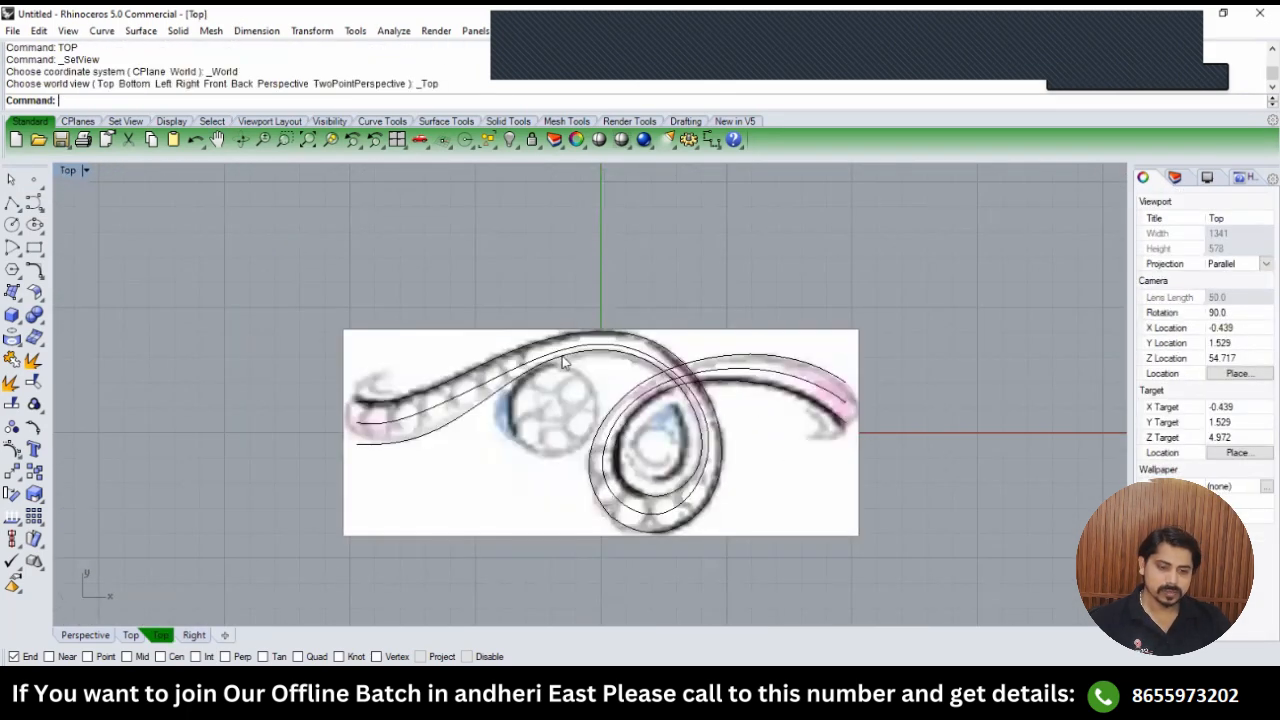
left_click(562, 347)
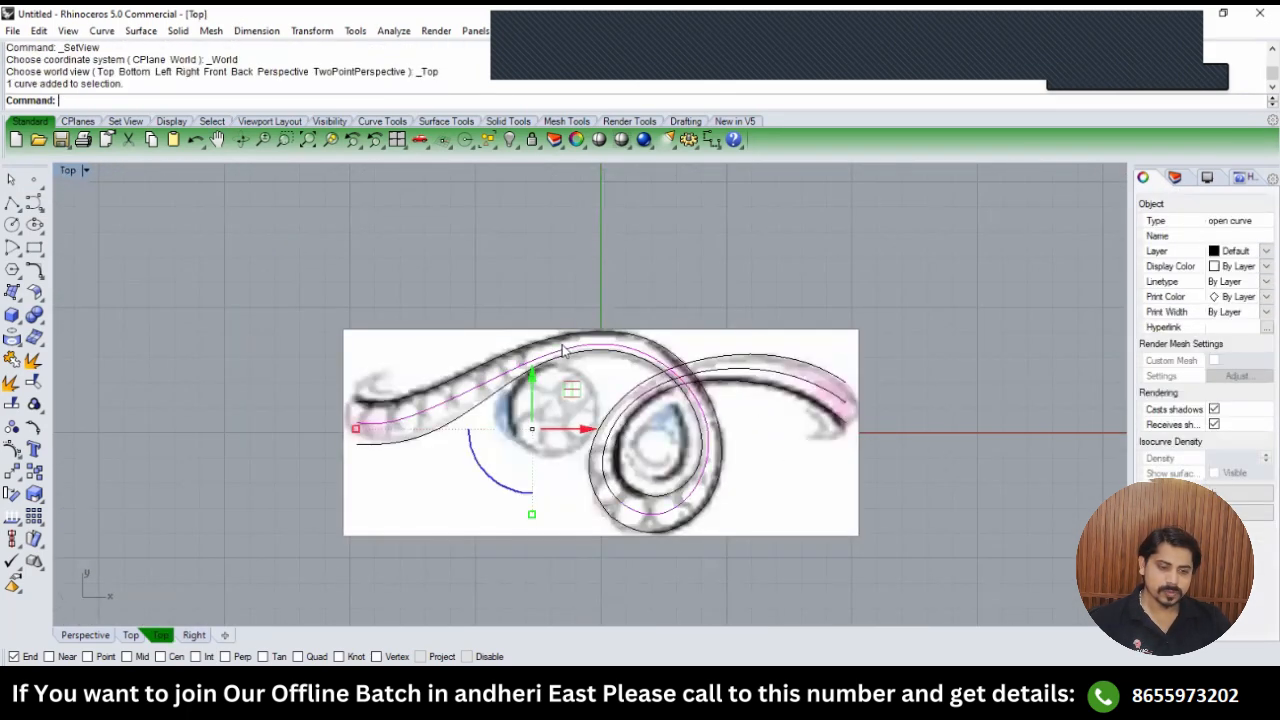
left_click(618, 353)
left_click(637, 335, "shift")
type("A")
key("Return")
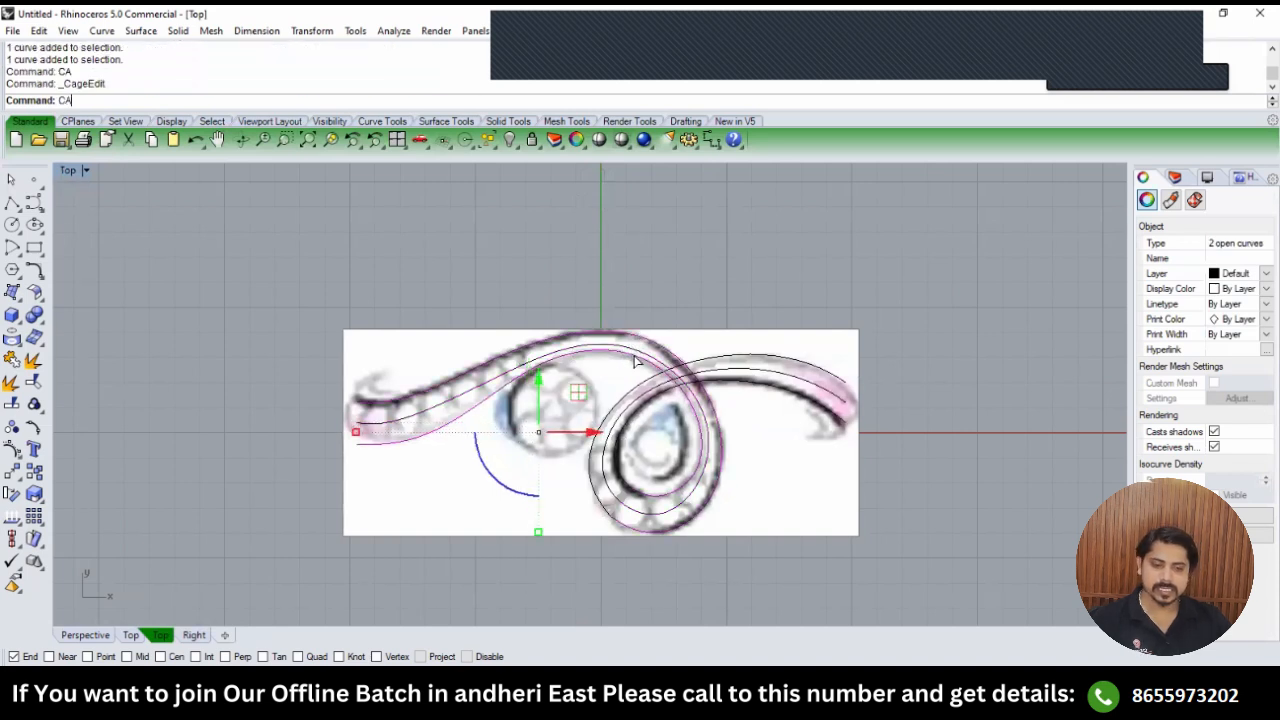
left_click(640, 355)
key("Return")
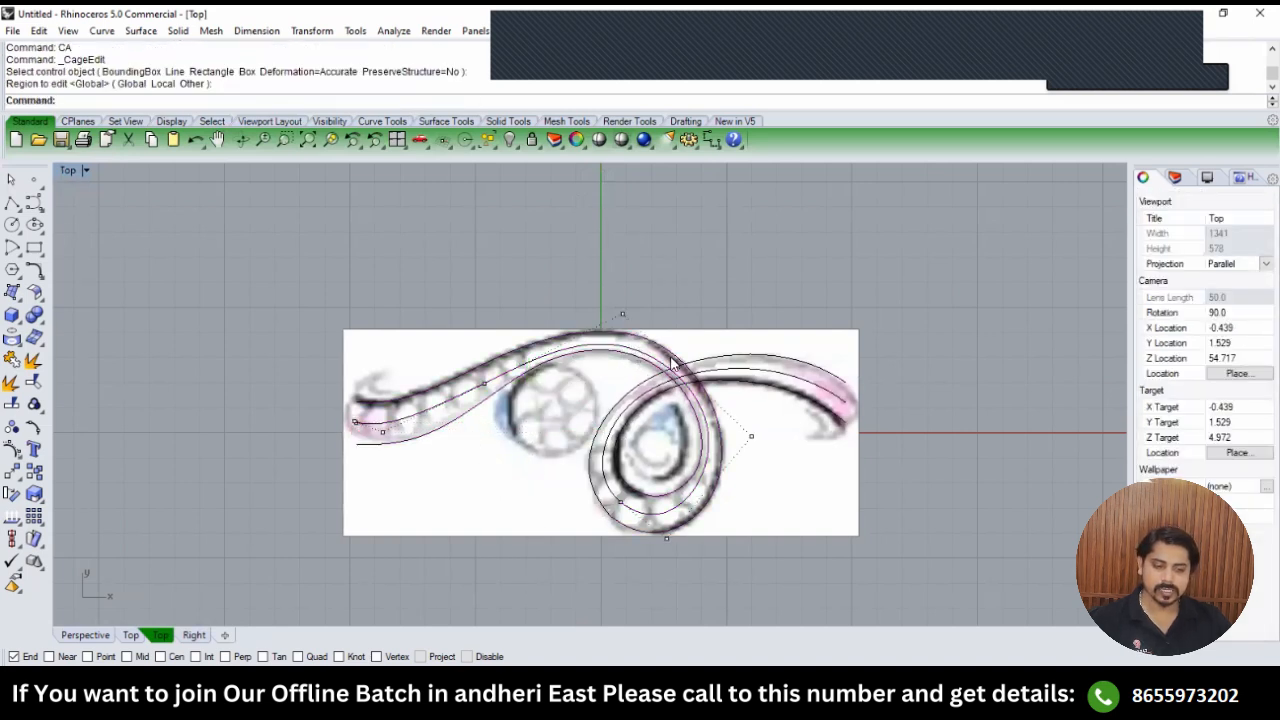
scroll(679, 374, "up", 2)
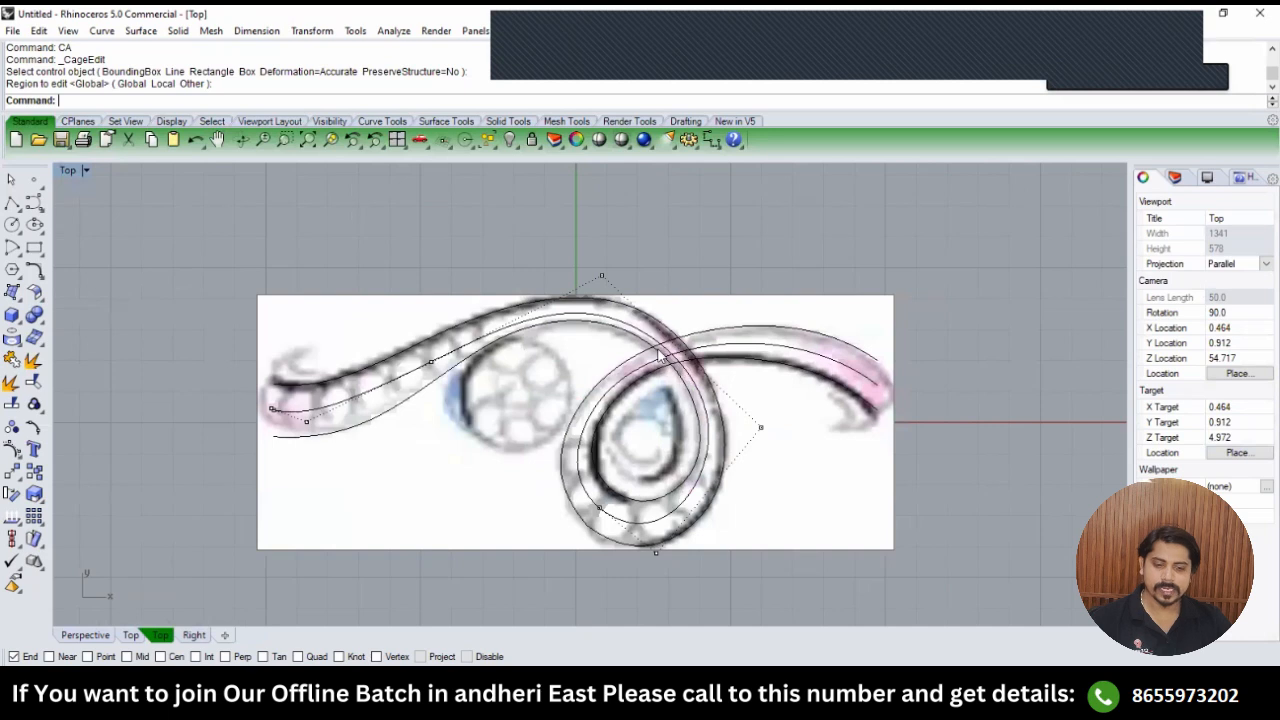
key("ctrl+z")
Rebuild the middle curve of the negative X branch with 12 points at degree 3, deleting the input.
type("r")
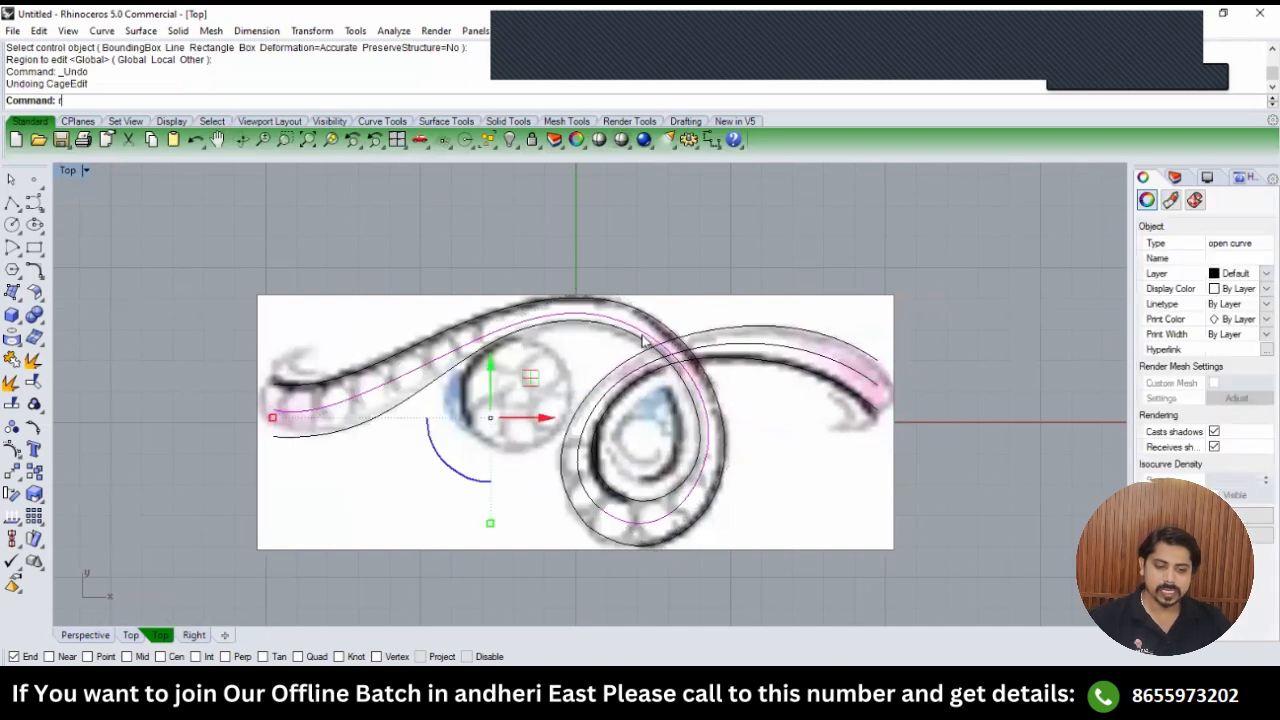
type("ebuild")
key("Return")
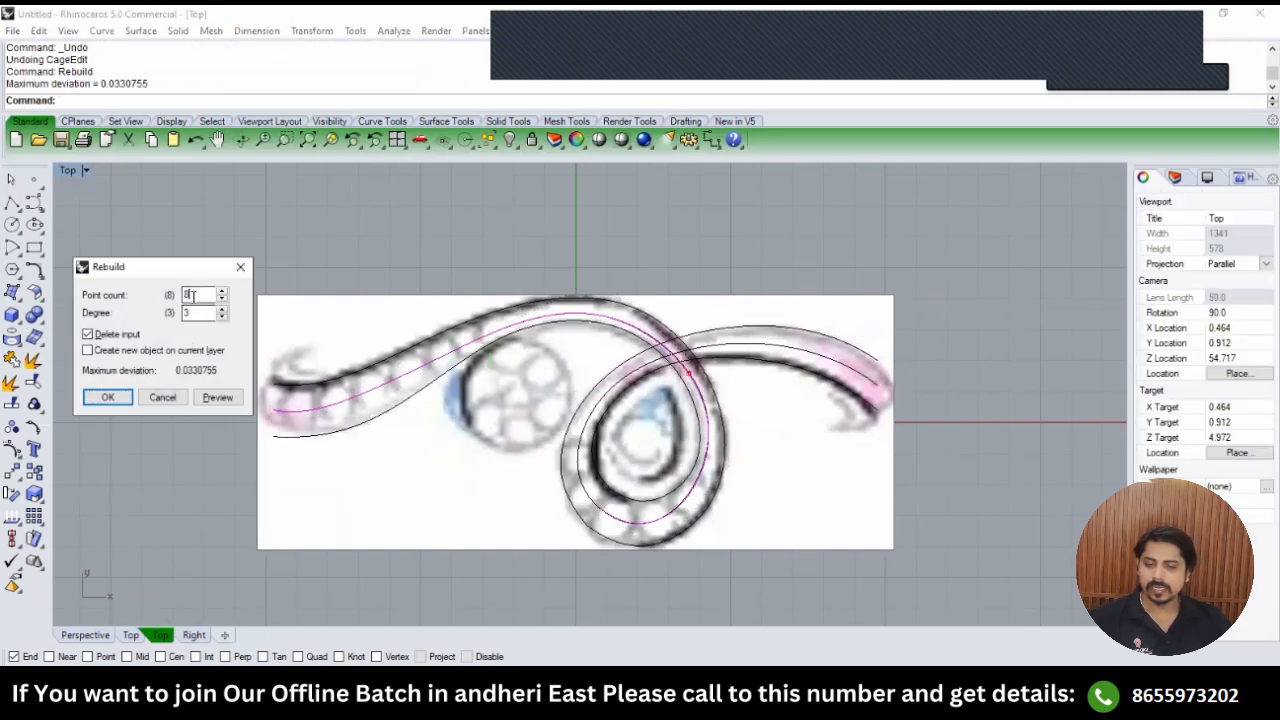
type("12")
key("Return")
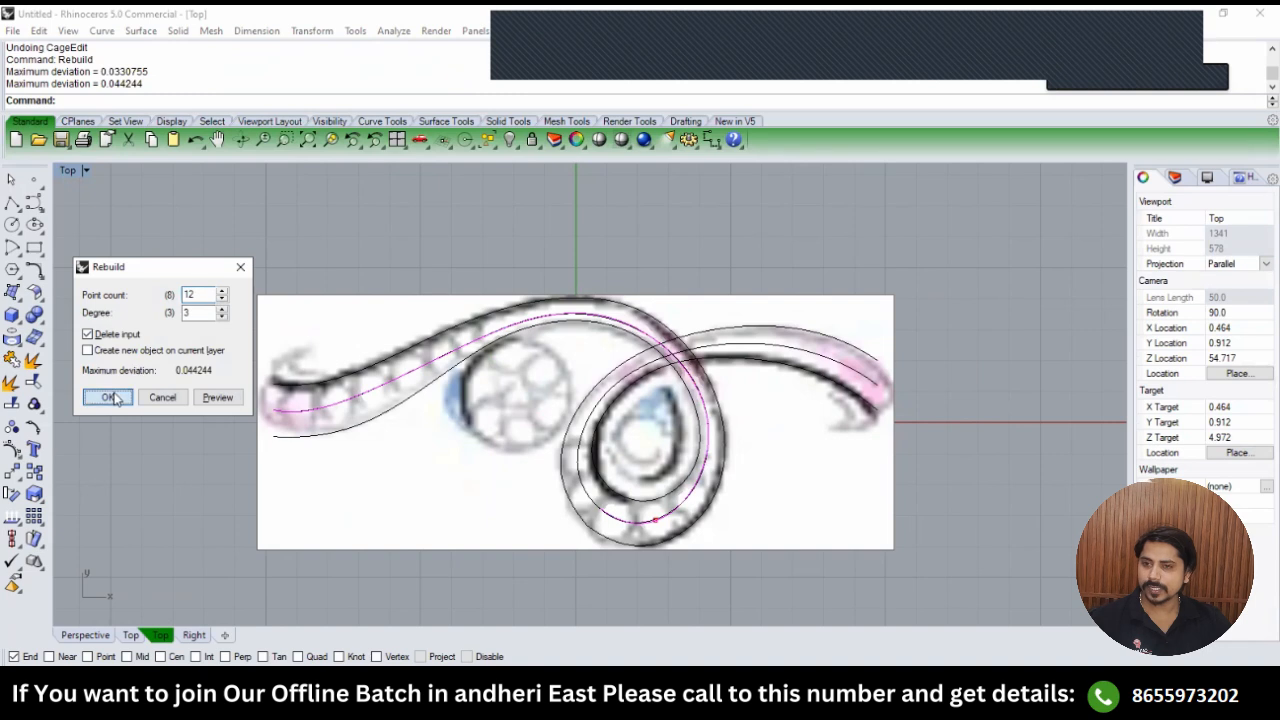
left_click(108, 397)
left_click(607, 380)
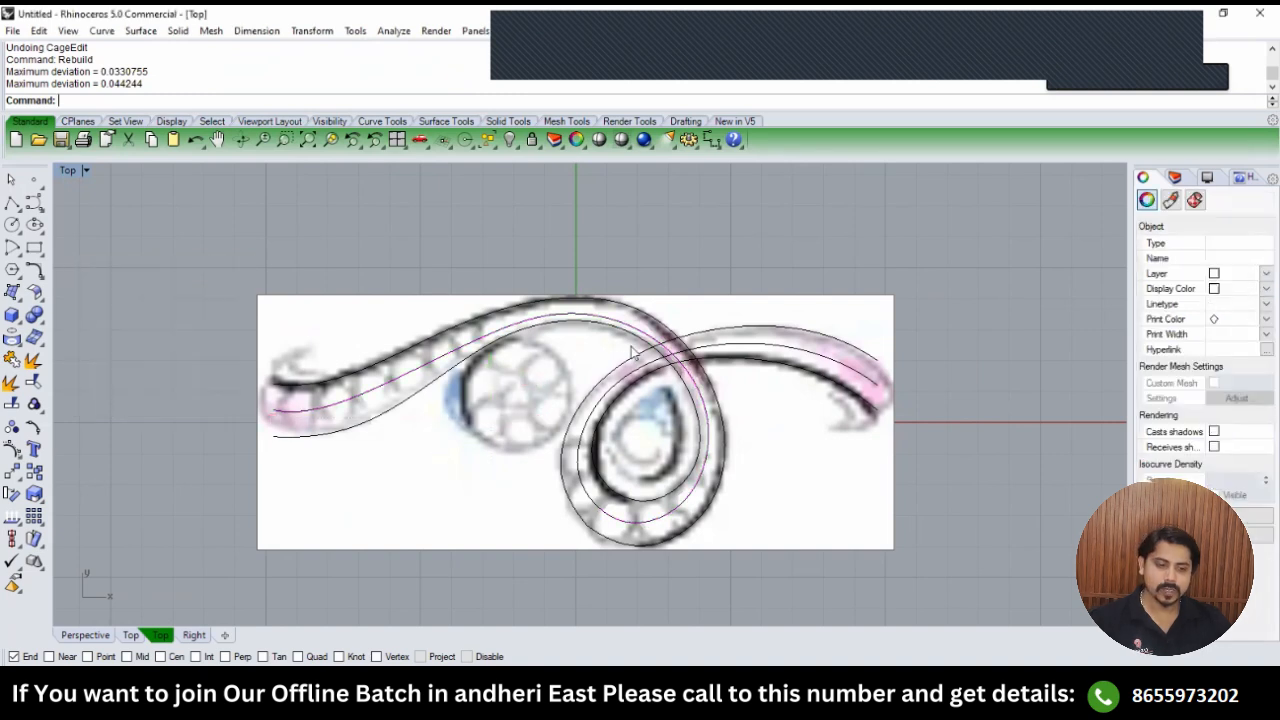
Cage-edit the two outer curves of the negative X branch globally, using the rebuilt 12-point middle curve as the control object.
left_click(638, 334)
left_click(652, 321, "shift")
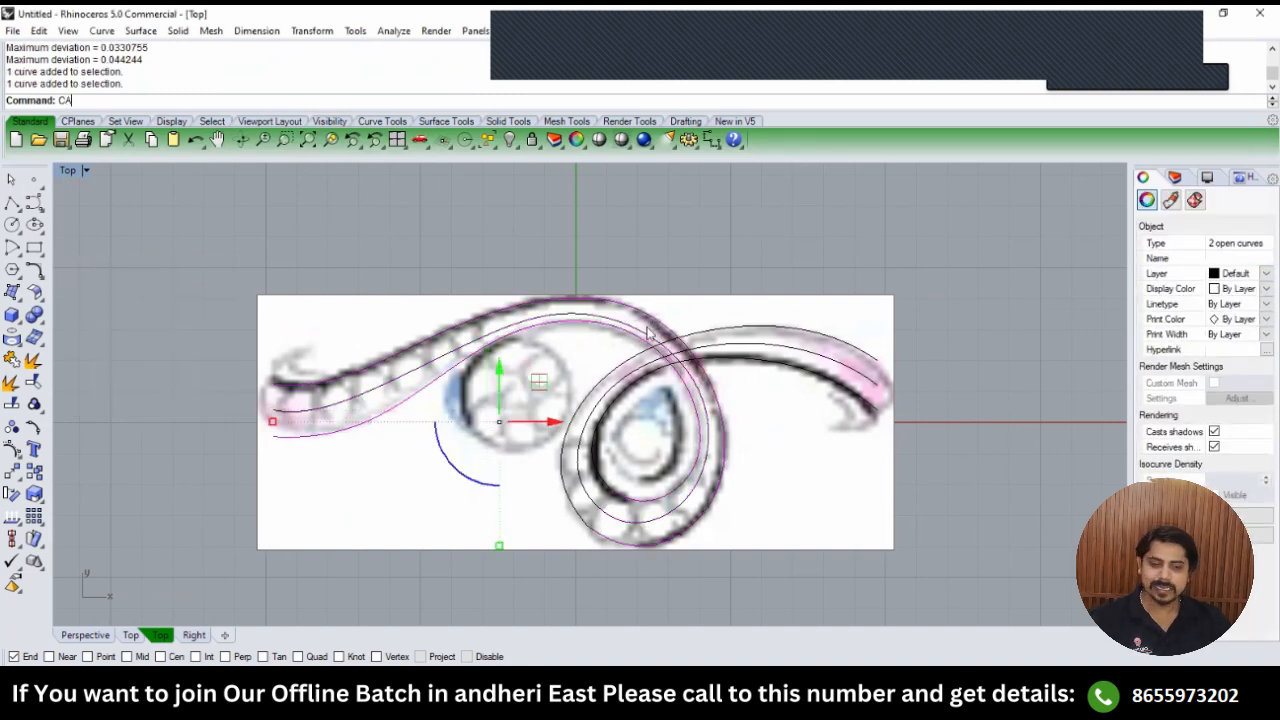
type("CA")
key("Return")
left_click(662, 330)
key("Return")
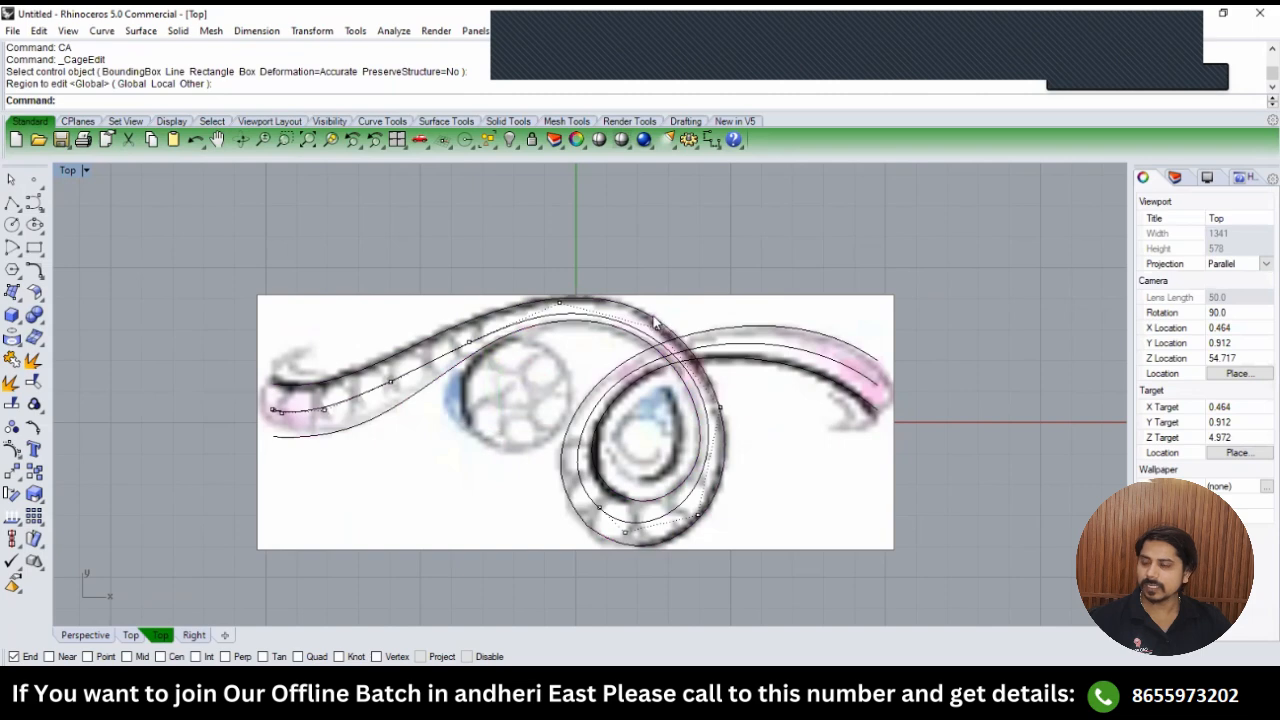
Raise two cage points of the negative X branch slightly along Z where it passes over the other branch.
left_click_drag(617, 257, 684, 358)
type("PERSPECTIVE")
key("Return")
scroll(651, 314, "up", 5)
right_click_drag(655, 352, 644, 280)
left_click_drag(642, 279, 642, 270)
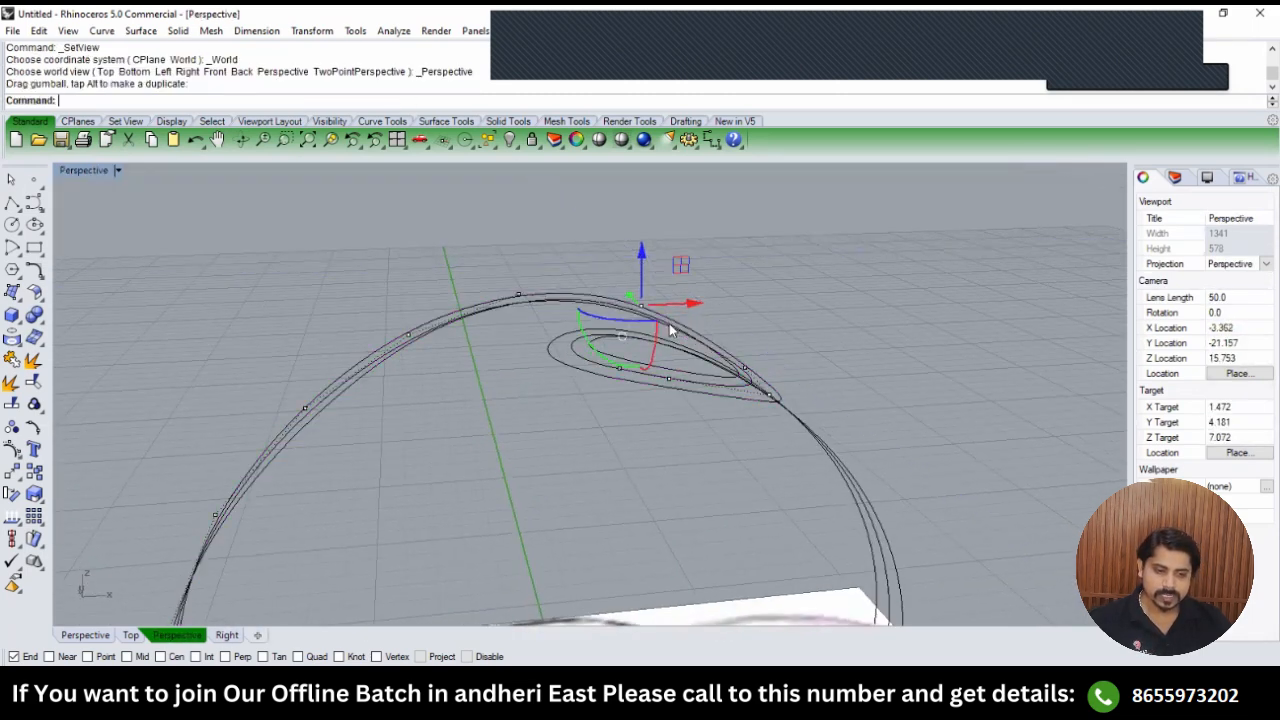
right_click_drag(672, 326, 780, 350)
left_click(780, 353)
left_click_drag(703, 314, 784, 372)
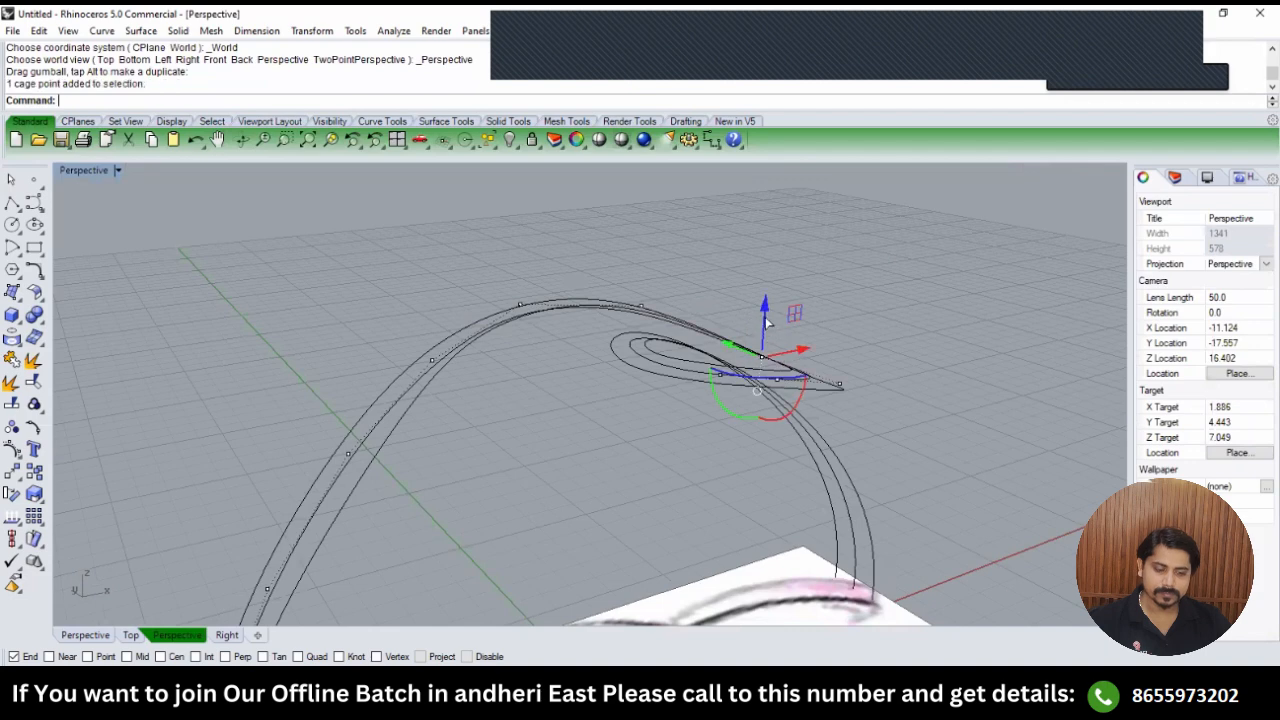
left_click_drag(765, 324, 765, 317)
right_click_drag(602, 361, 480, 312)
Delete the two middle control curves in the top view, leaving only the four outer swirl curves.
type("top")
key("Return")
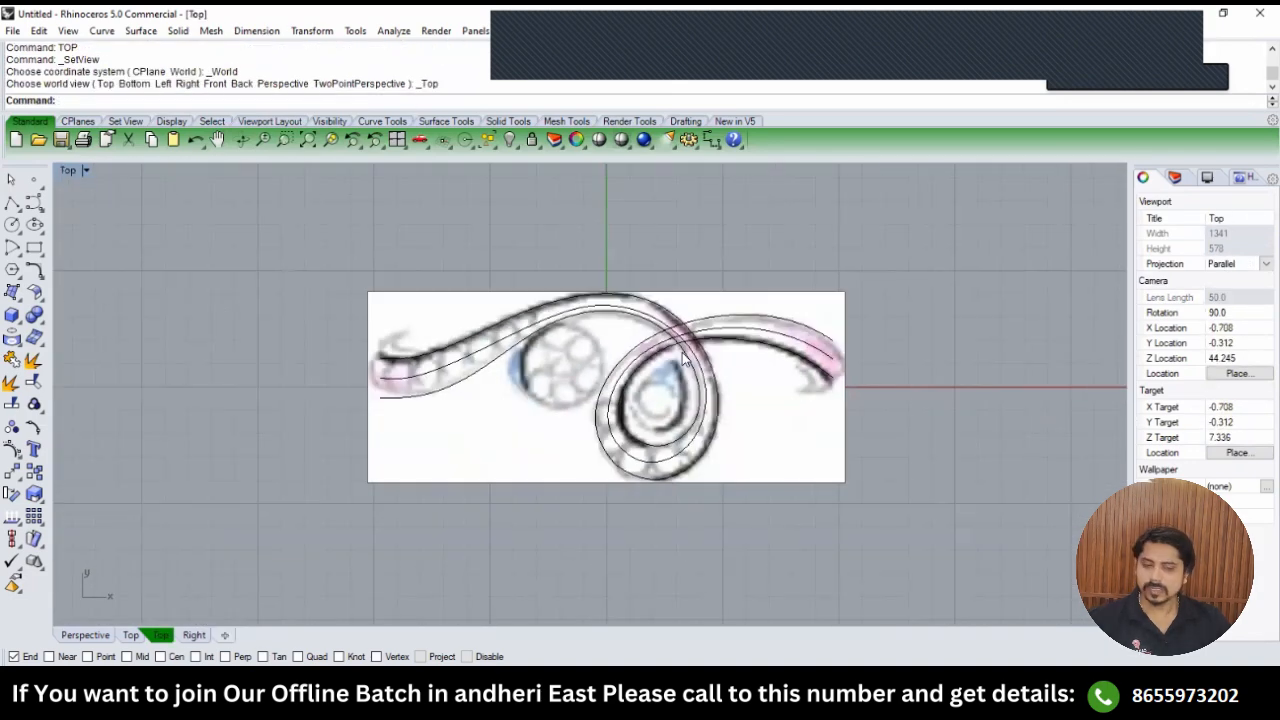
scroll(682, 352, "down", 1)
scroll(693, 360, "up", 4)
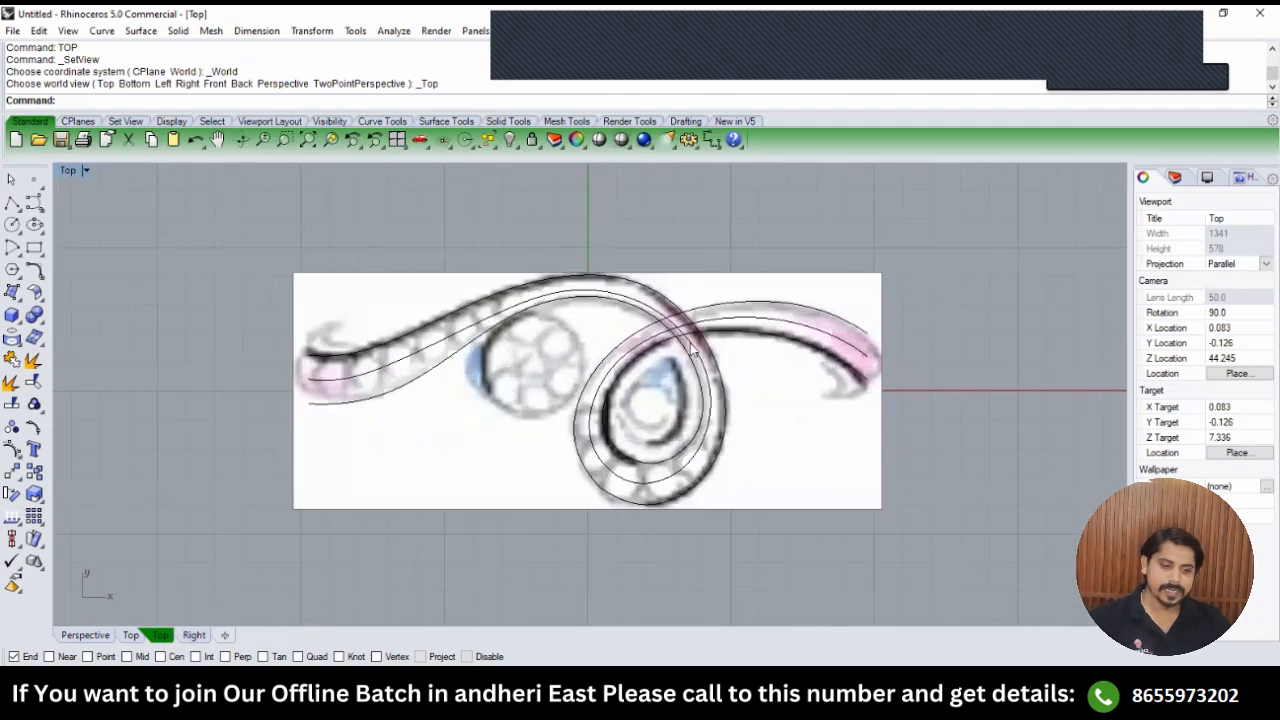
left_click(687, 342)
key("Delete")
left_click(686, 331)
key("Delete")
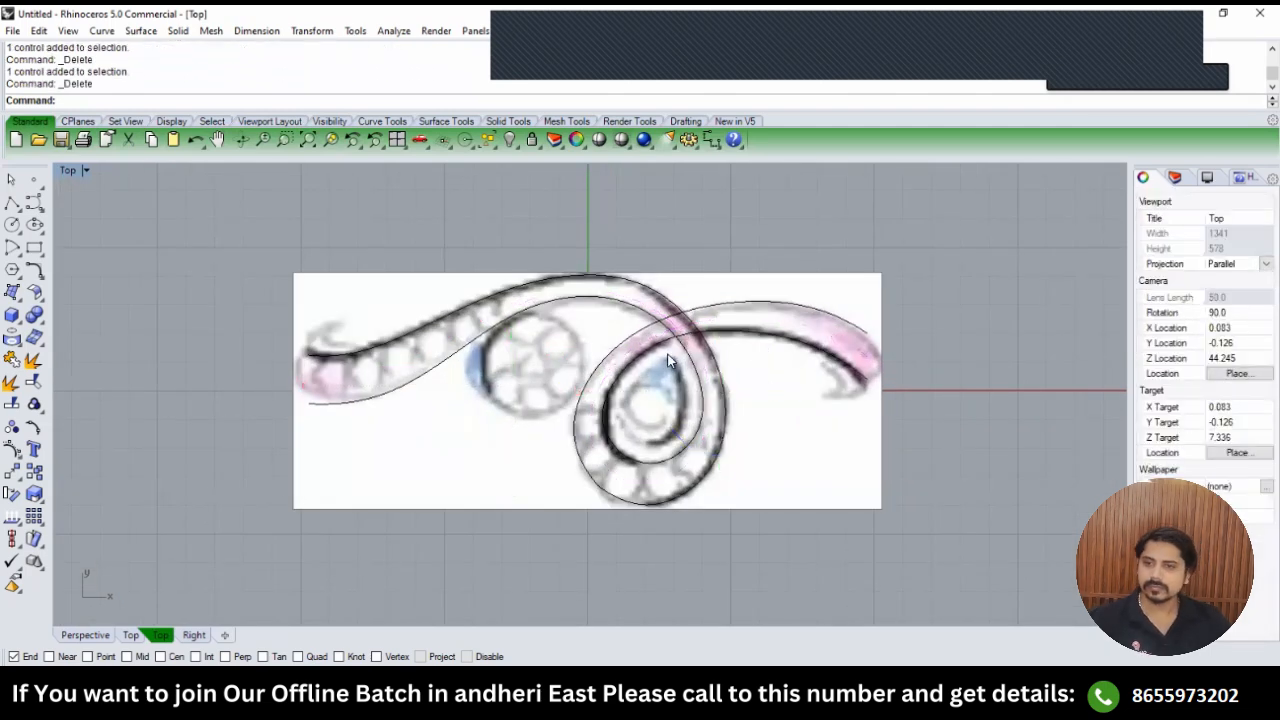
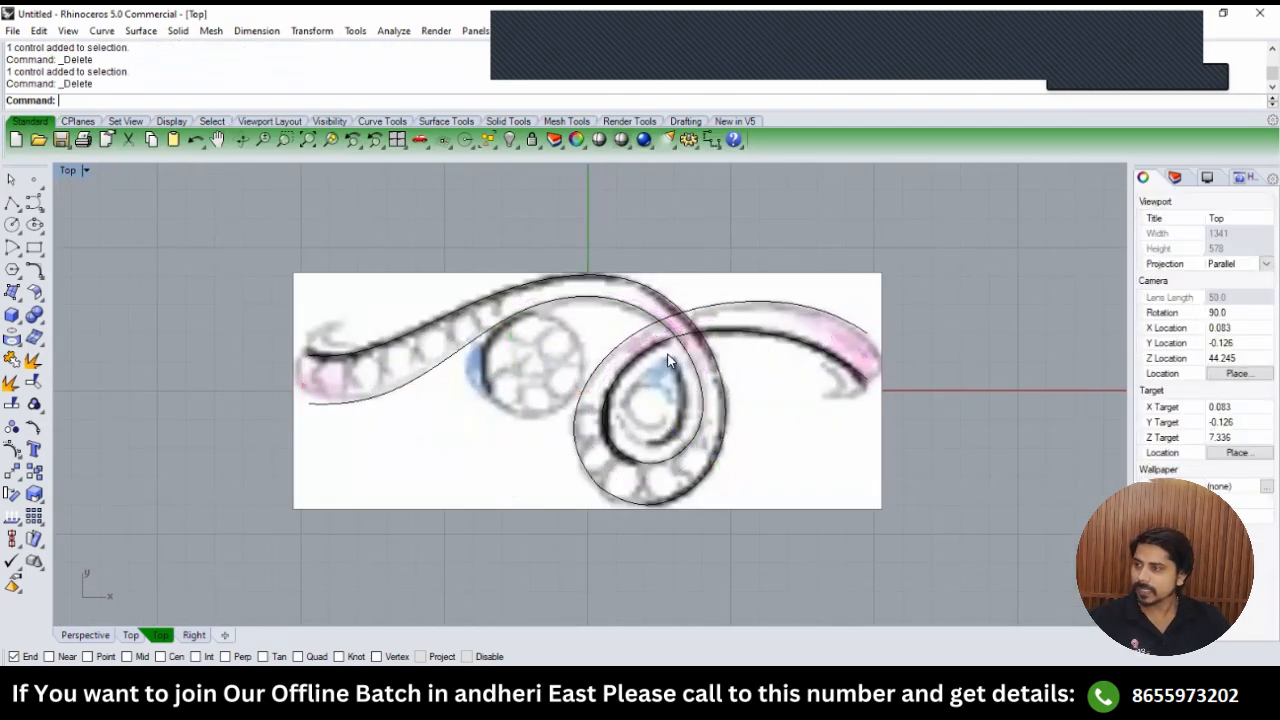
Examine the shape of the four edited swirl curves from the perspective, right and front views.
scroll(668, 354, "down", 4)
right_click_drag(734, 361, 668, 329)
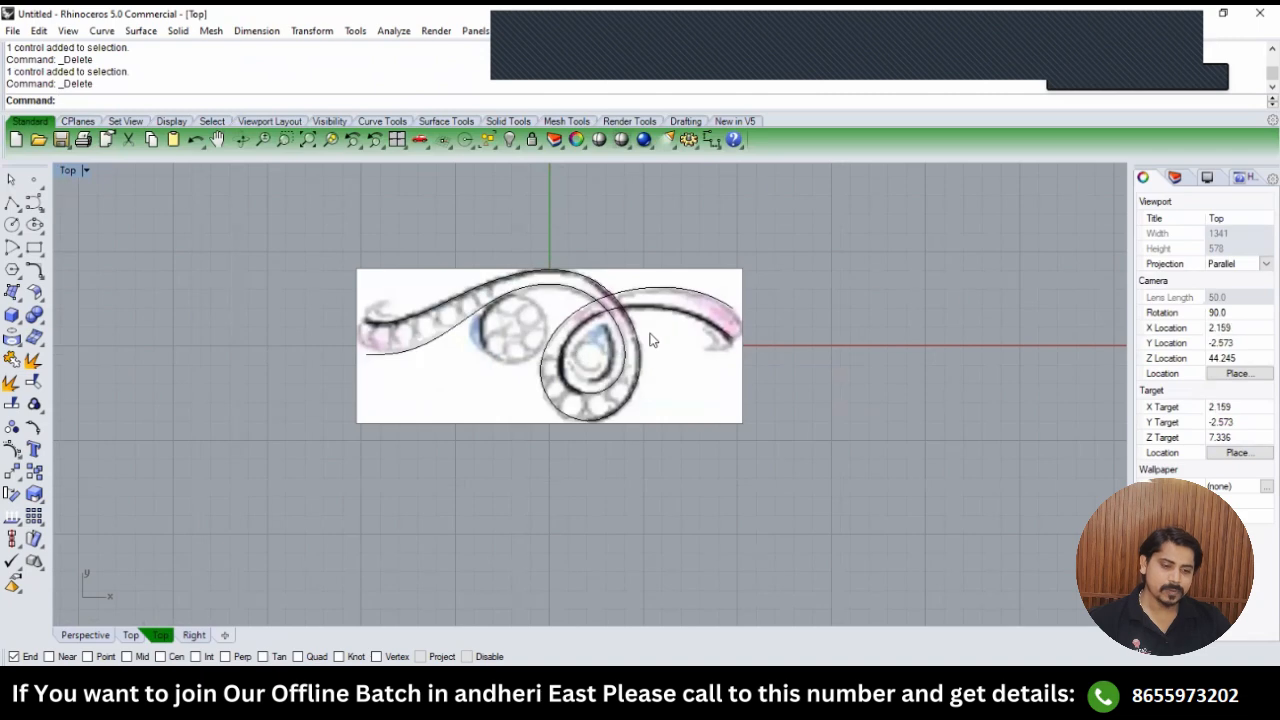
key("ctrl+F4")
right_click_drag(714, 376, 646, 361)
key("ctrl+F3")
right_click_drag(664, 519, 637, 426)
scroll(637, 426, "up", 2)
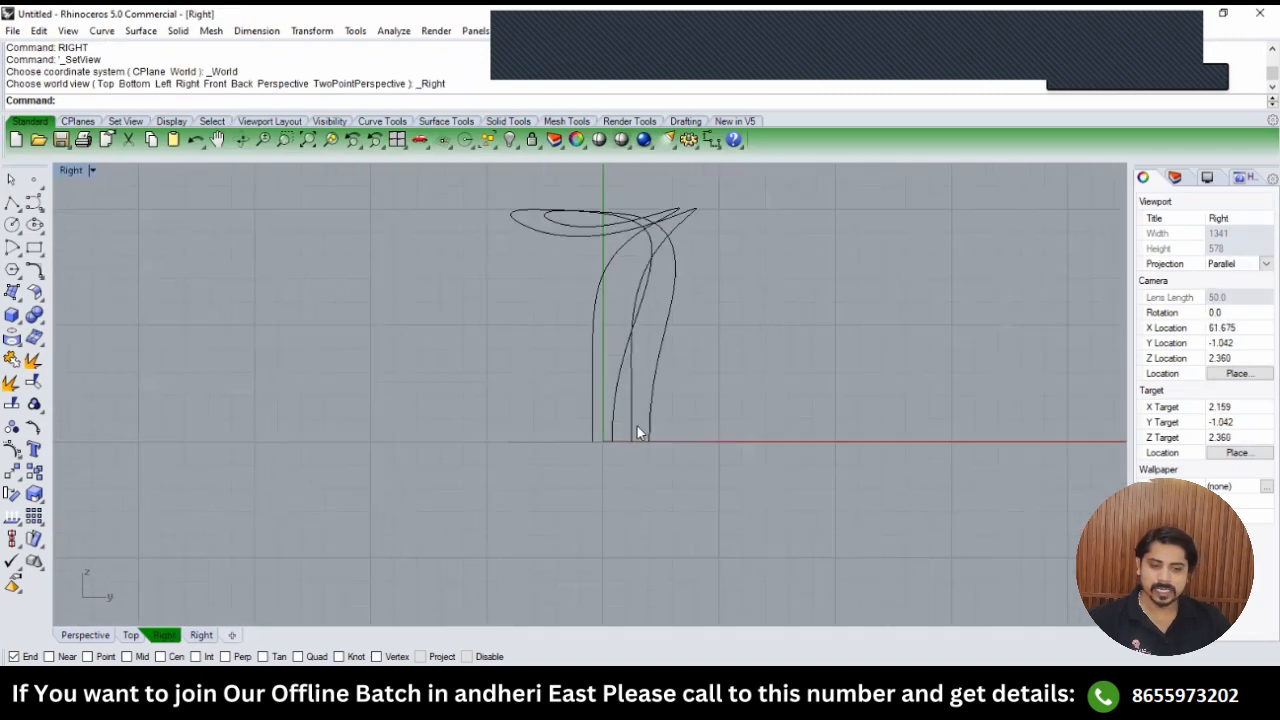
key("ctrl+F2")
scroll(596, 369, "up", 2)
right_click_drag(595, 370, 624, 370)
key("ctrl+F1")
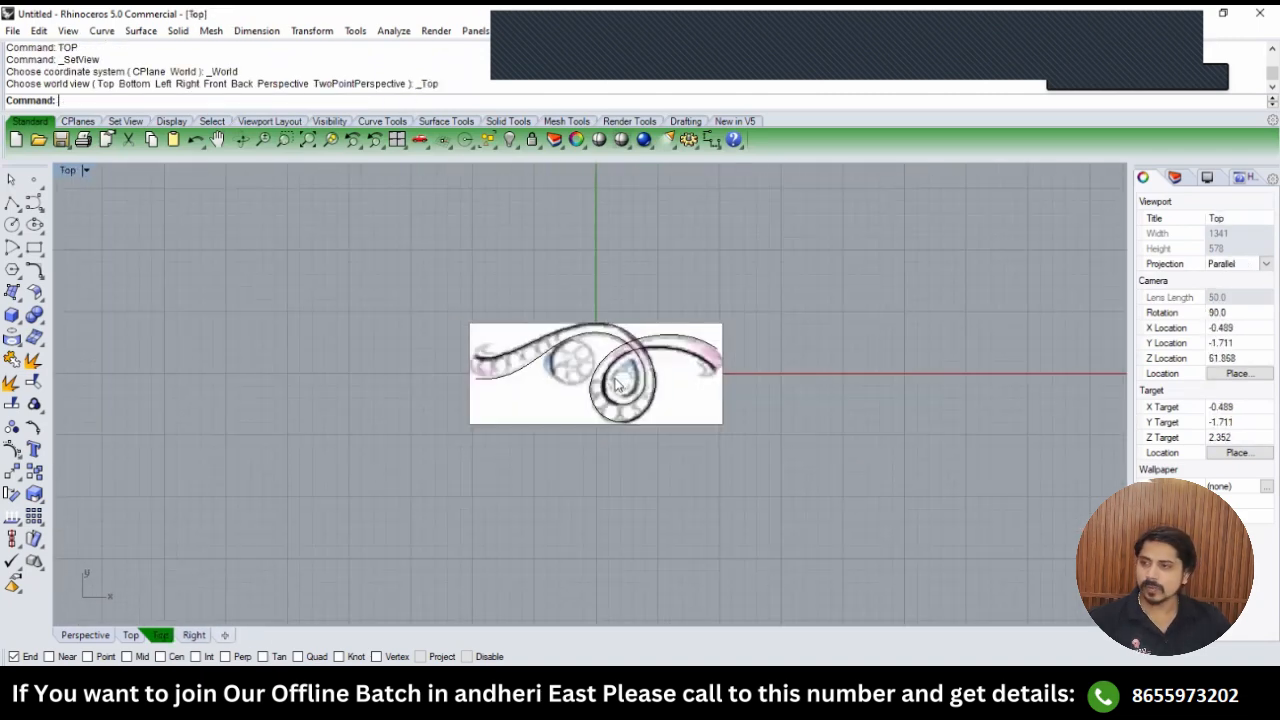
Swap visibility to the hidden ring and reference objects and move them all 20 units along positive Y in the top view.
type("SS")
key("Return")
key("Return")
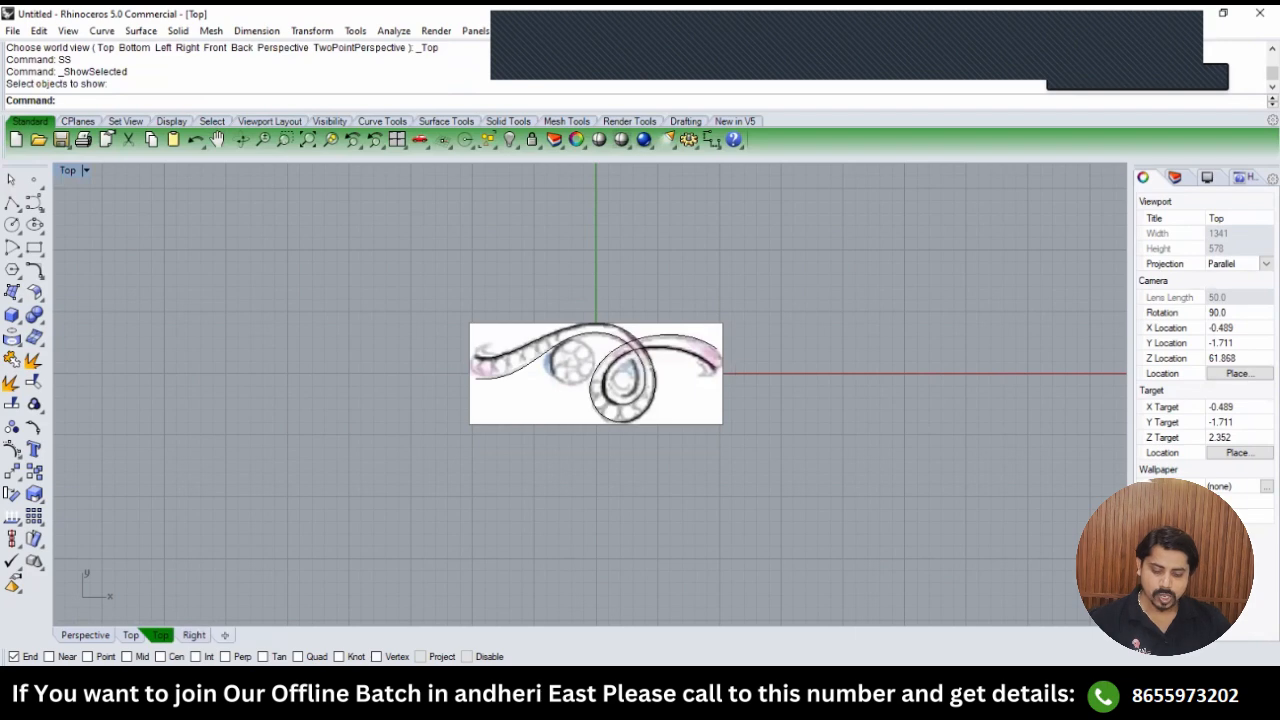
type("hs")
key("Return")
left_click_drag(805, 293, 389, 462)
scroll(466, 441, "down", 6)
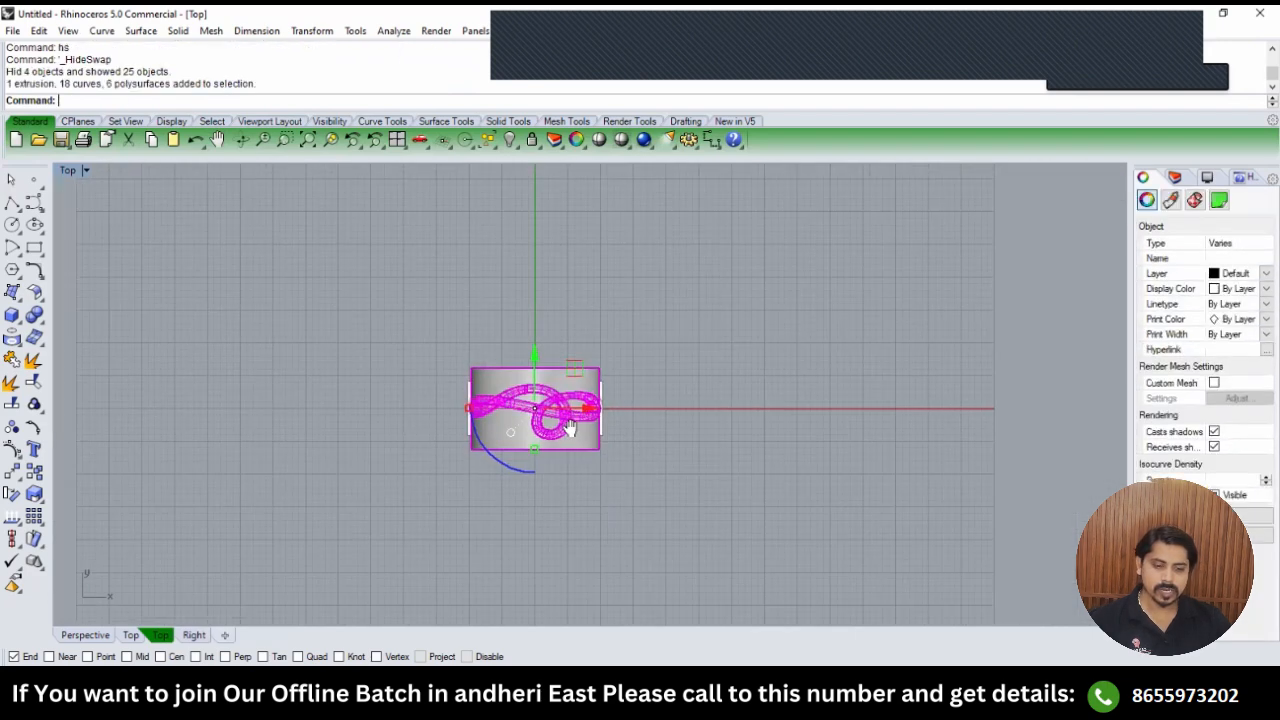
right_click_drag(566, 429, 566, 447)
left_click_drag(539, 371, 537, 266)
key("alt")
type("20")
key("Return")
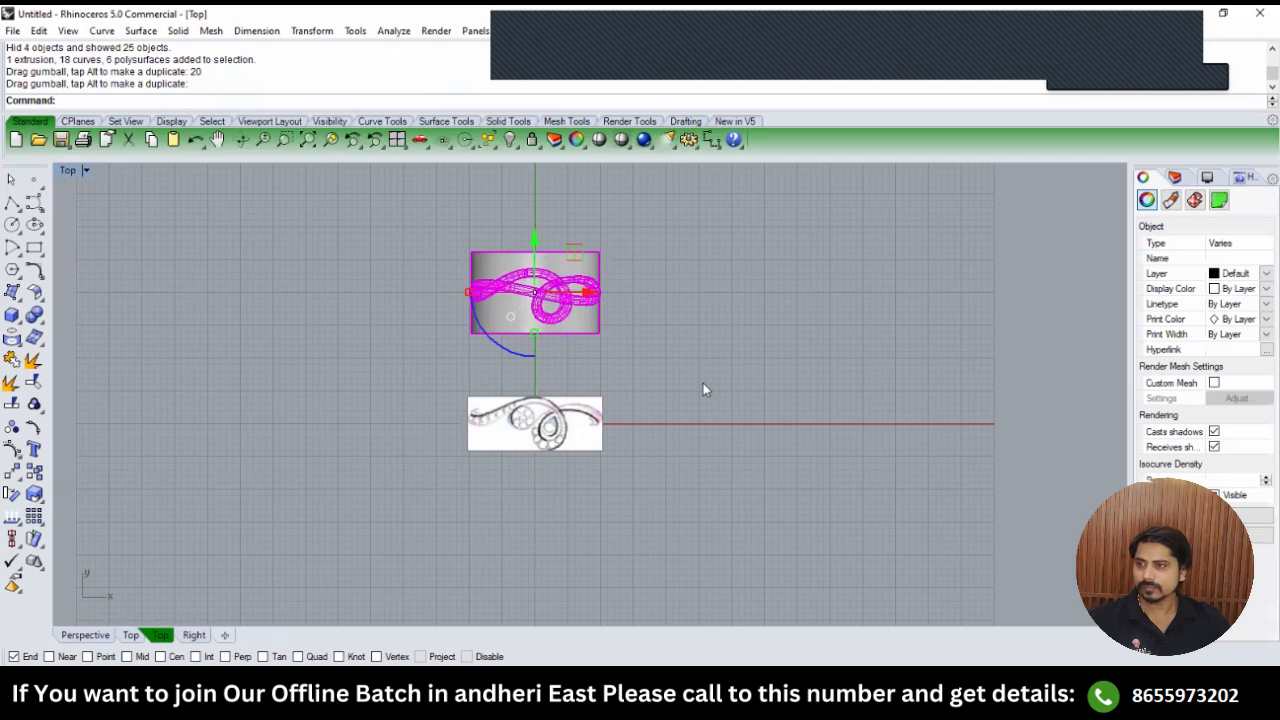
Deselect the moved ring objects and swap visibility back to the four swirl curves.
key("Escape")
type("H")
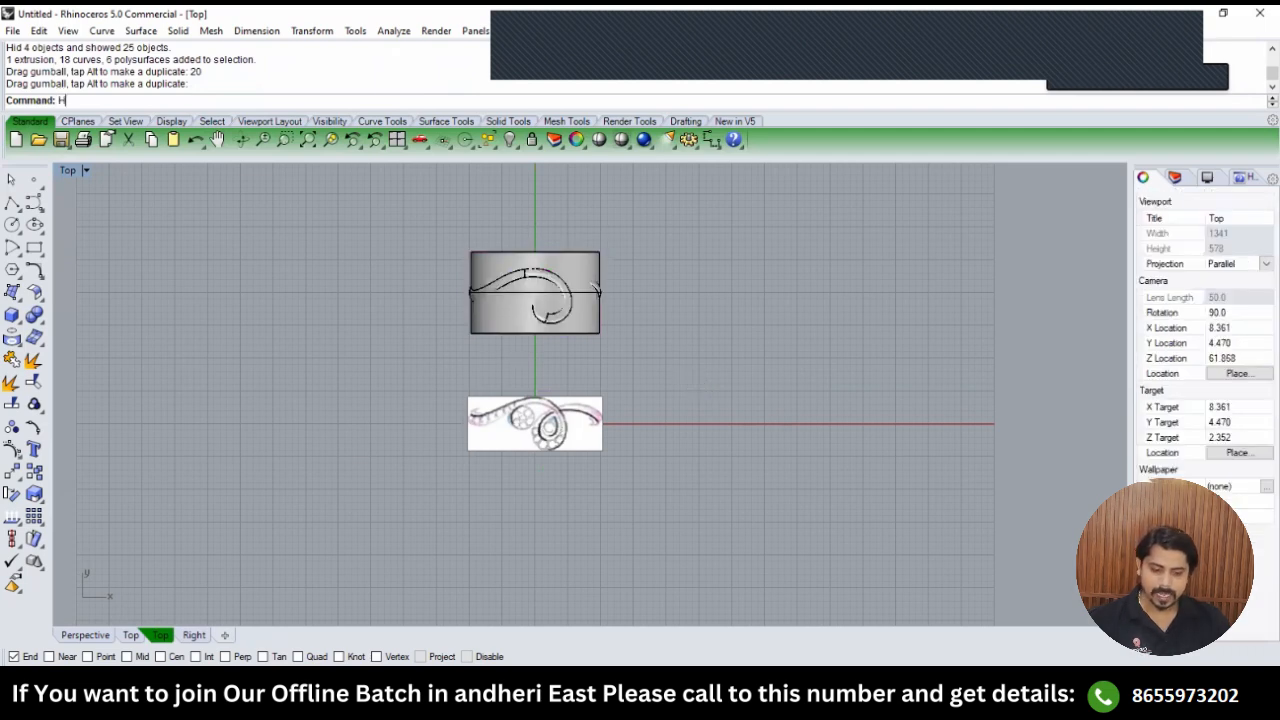
type("s")
key("Return")
Bring back only the lower half-circle curve of the ring from the hidden objects.
type("PERSPECTIVE")
key("Return")
right_click_drag(581, 430, 549, 408)
type("front")
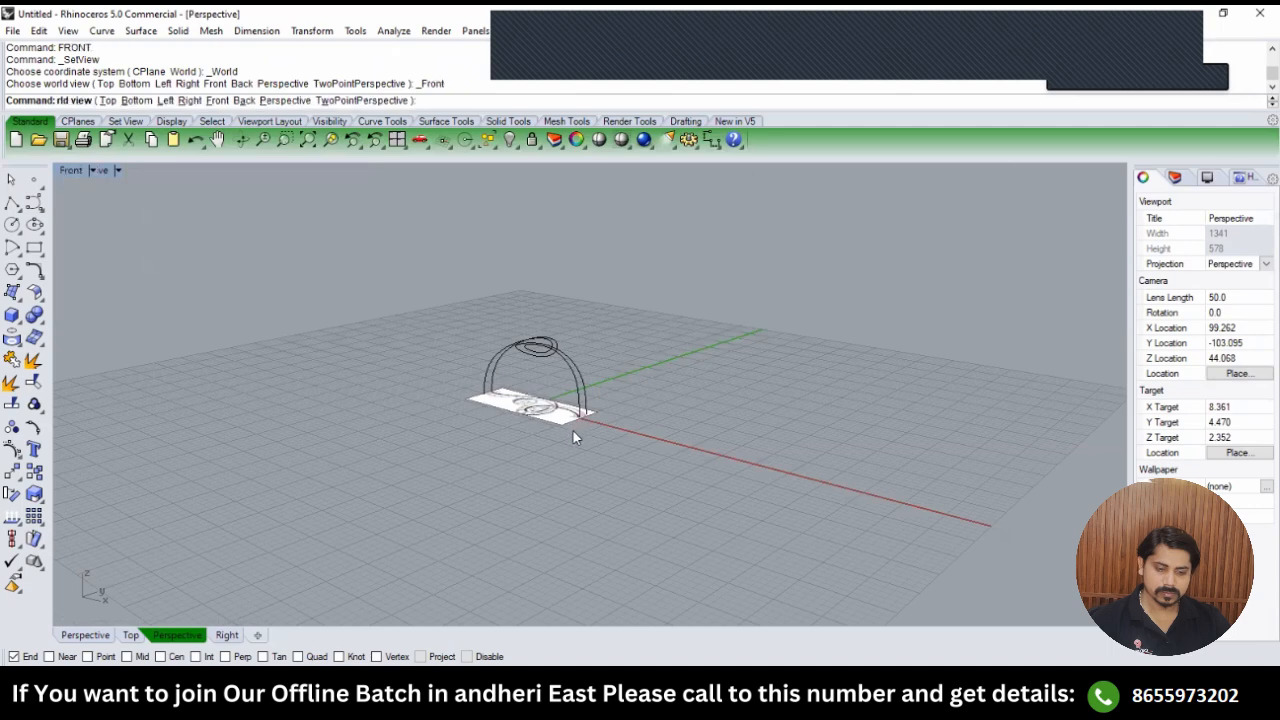
key("Return")
type("ss")
key("Return")
scroll(597, 424, "up", 5)
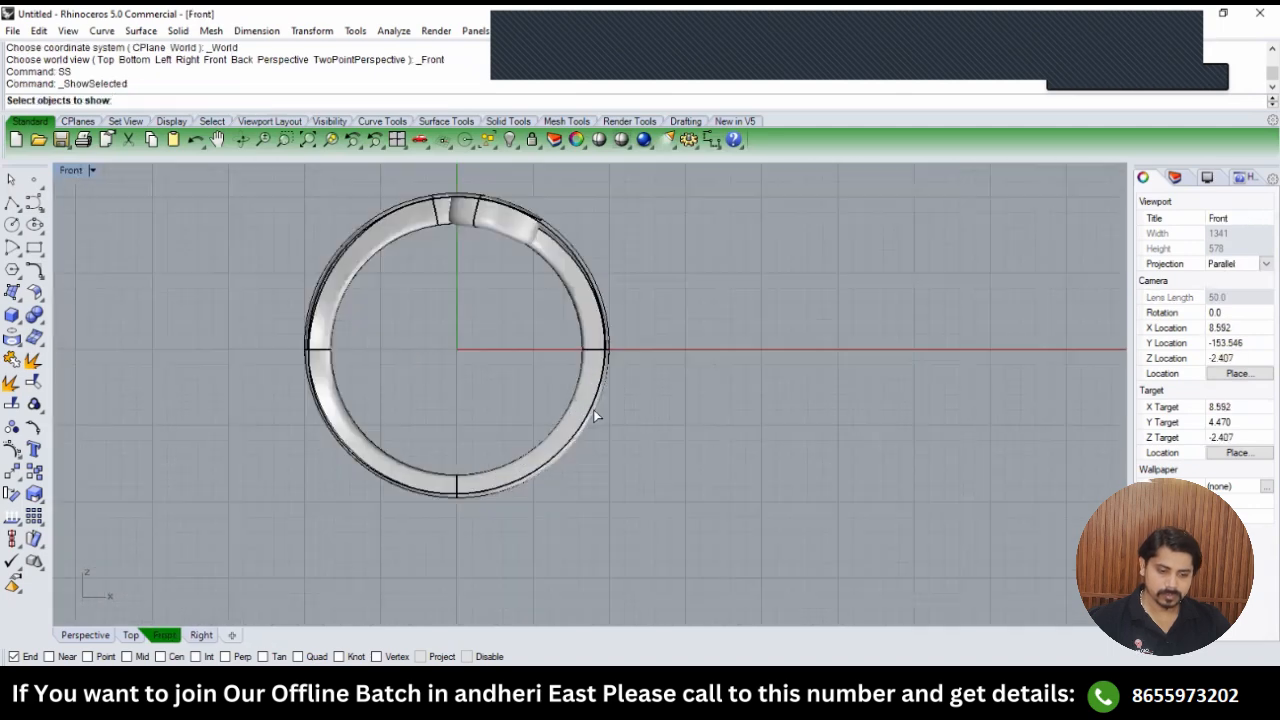
type("PERSPECTIVE")
key("Return")
right_click_drag(563, 427, 488, 434)
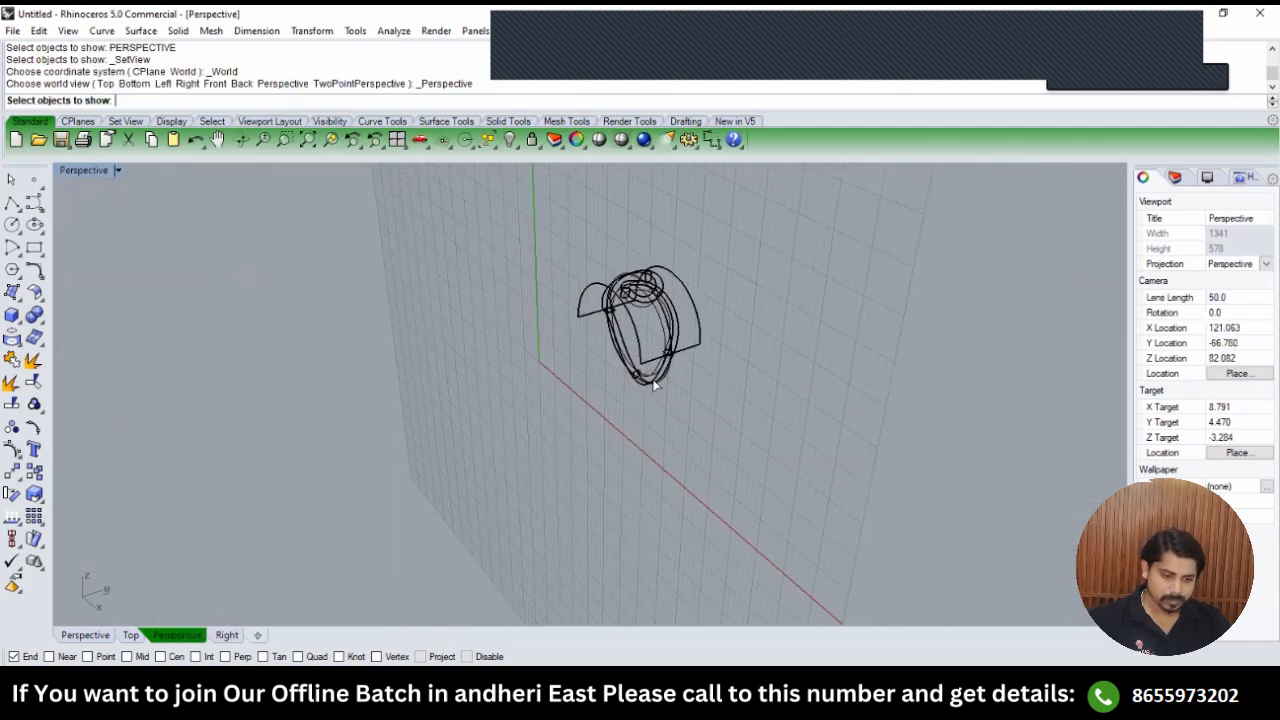
scroll(653, 382, "up", 12)
left_click(703, 394)
key("Return")
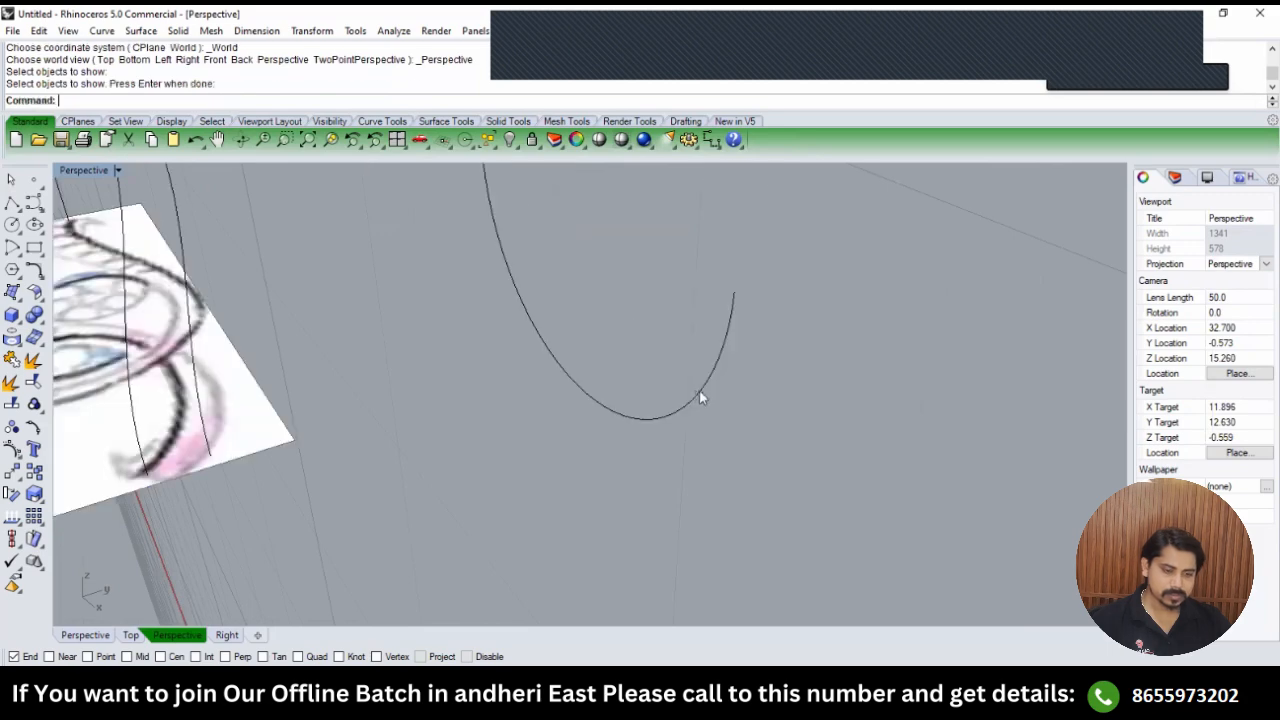
Move the lower half-circle curve 20 units along negative Y so it lines up with the X axis below the swirl curves.
type("front")
key("Return")
left_click_drag(576, 437, 390, 474)
scroll(499, 442, "down", 8)
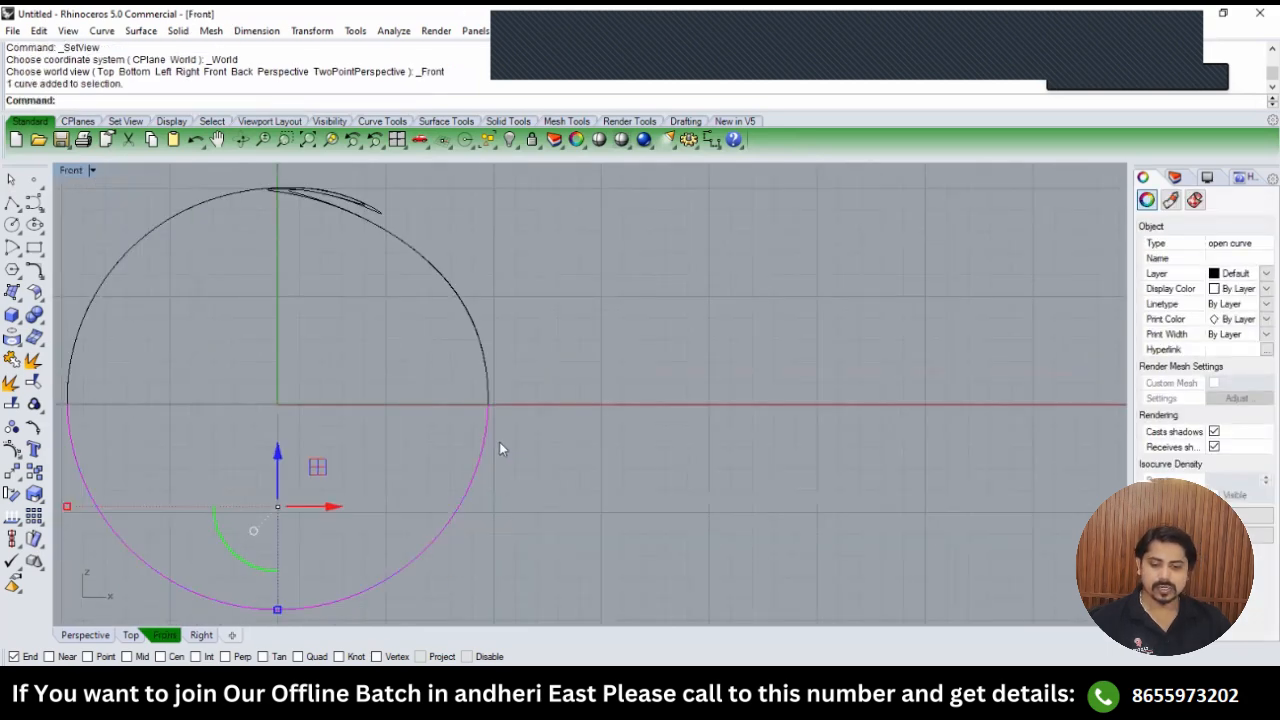
type("cp")
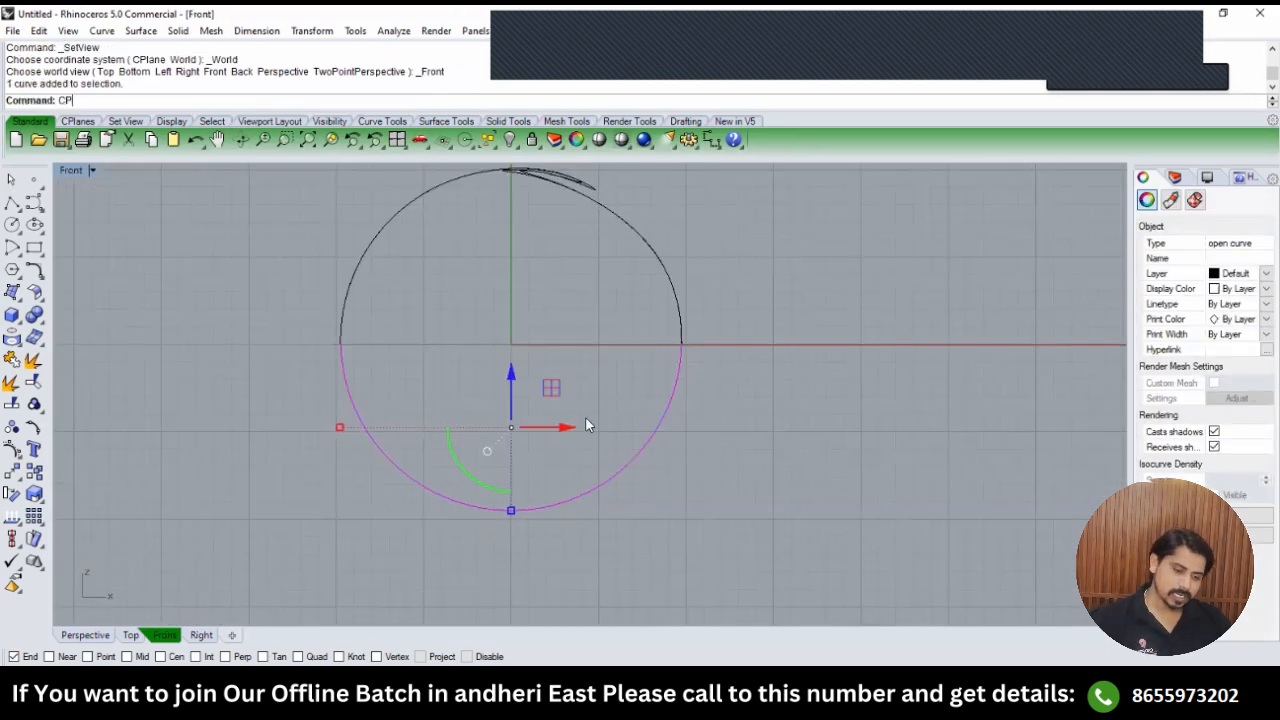
key("Return")
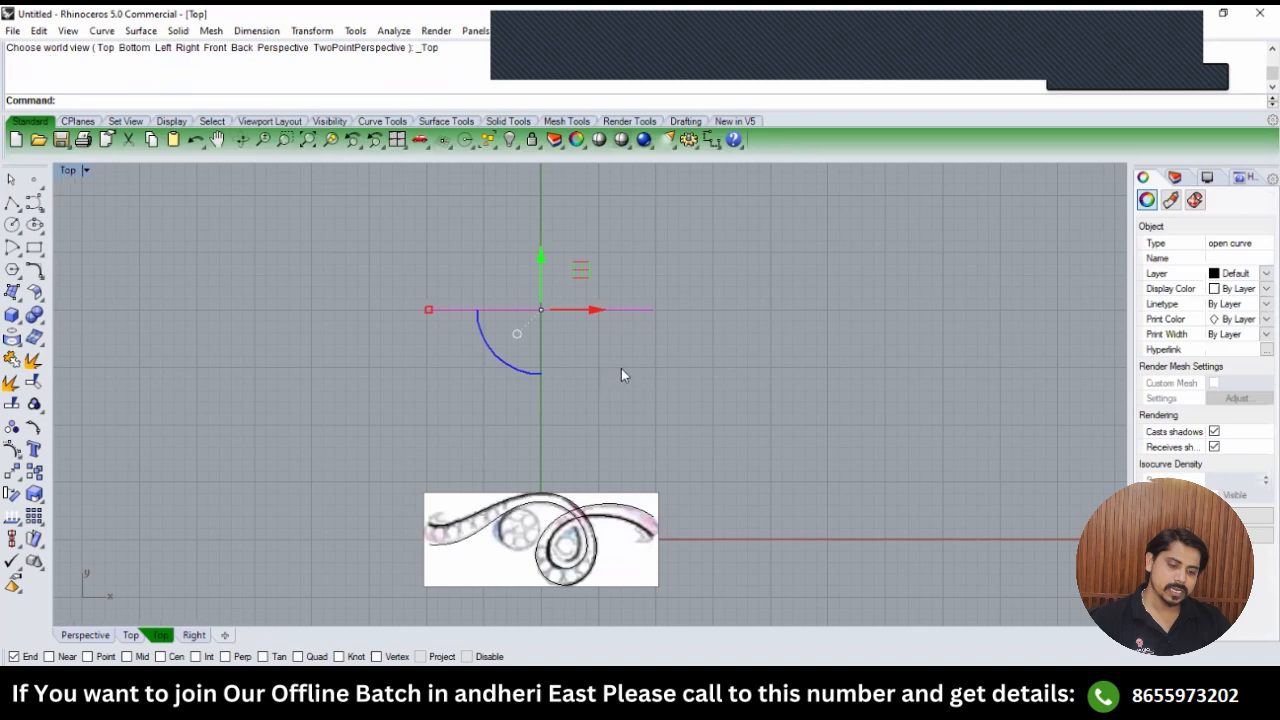
type("m")
key("Return")
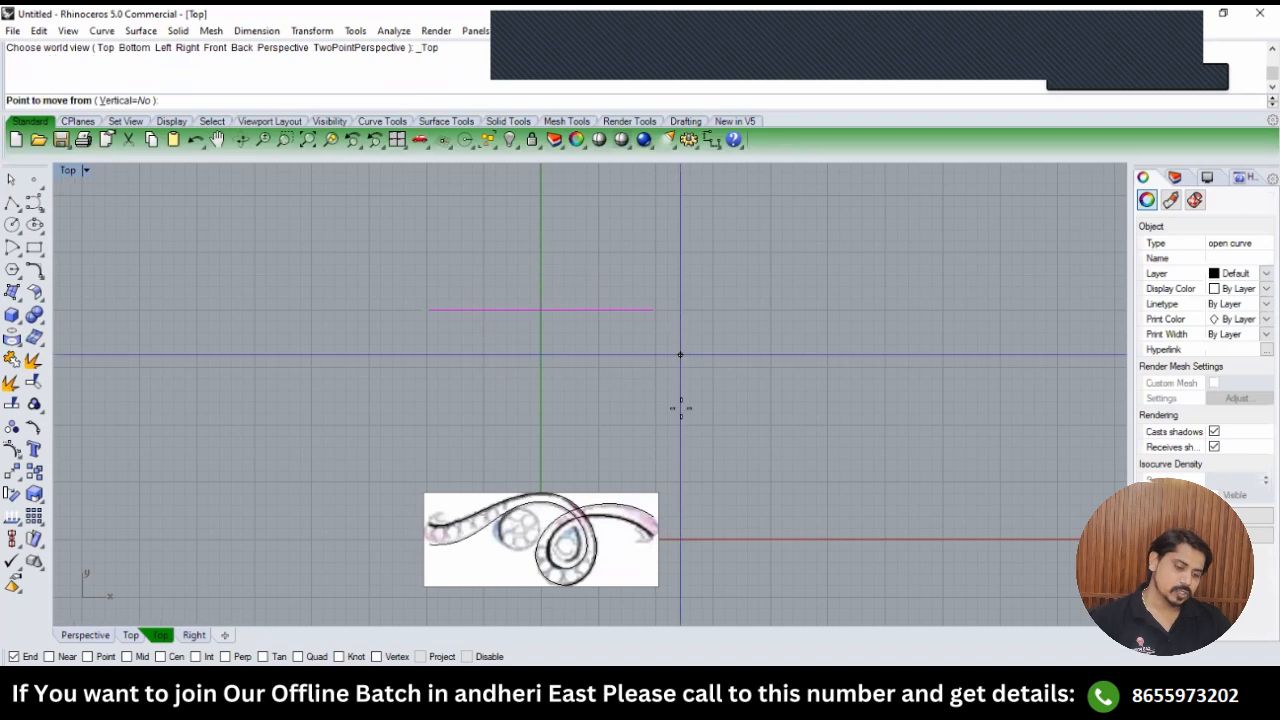
left_click(681, 330)
type("5")
key("Return")
type("20")
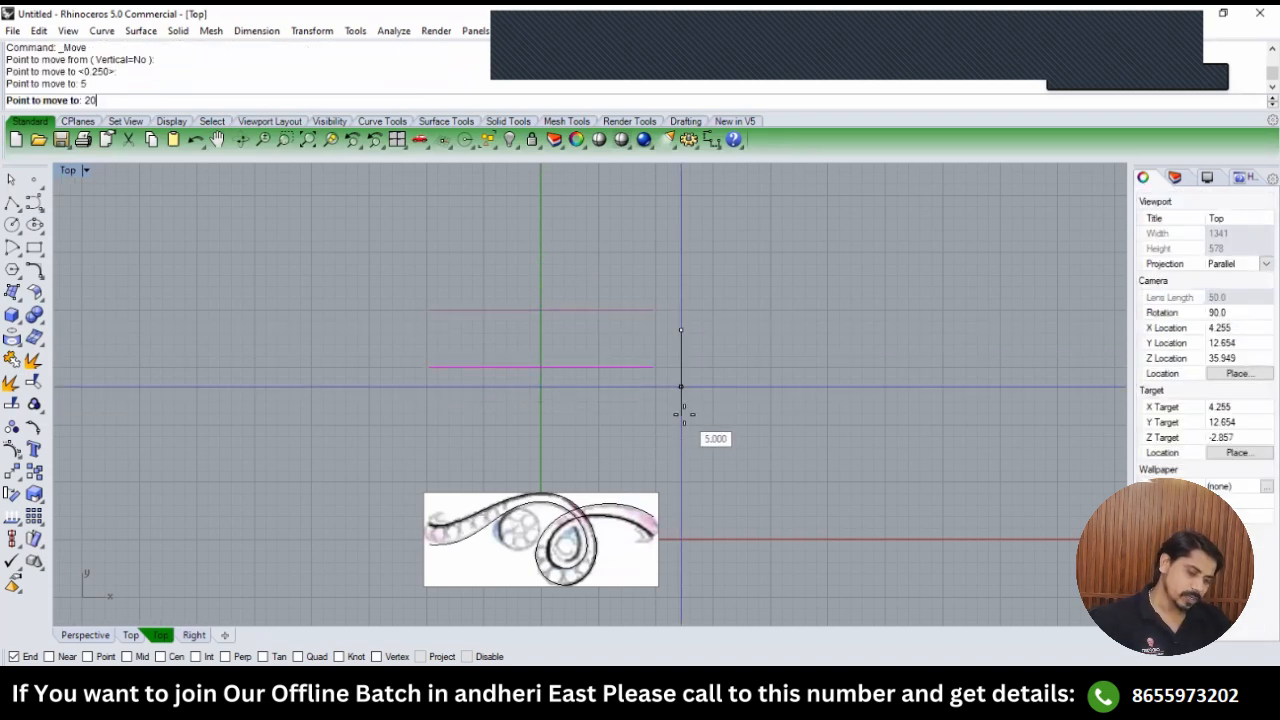
key("Return")
left_click(685, 417)
Create a vertical cutting plane through the origin across the lower half-circle in the front view.
type("FRONT")
key("Return")
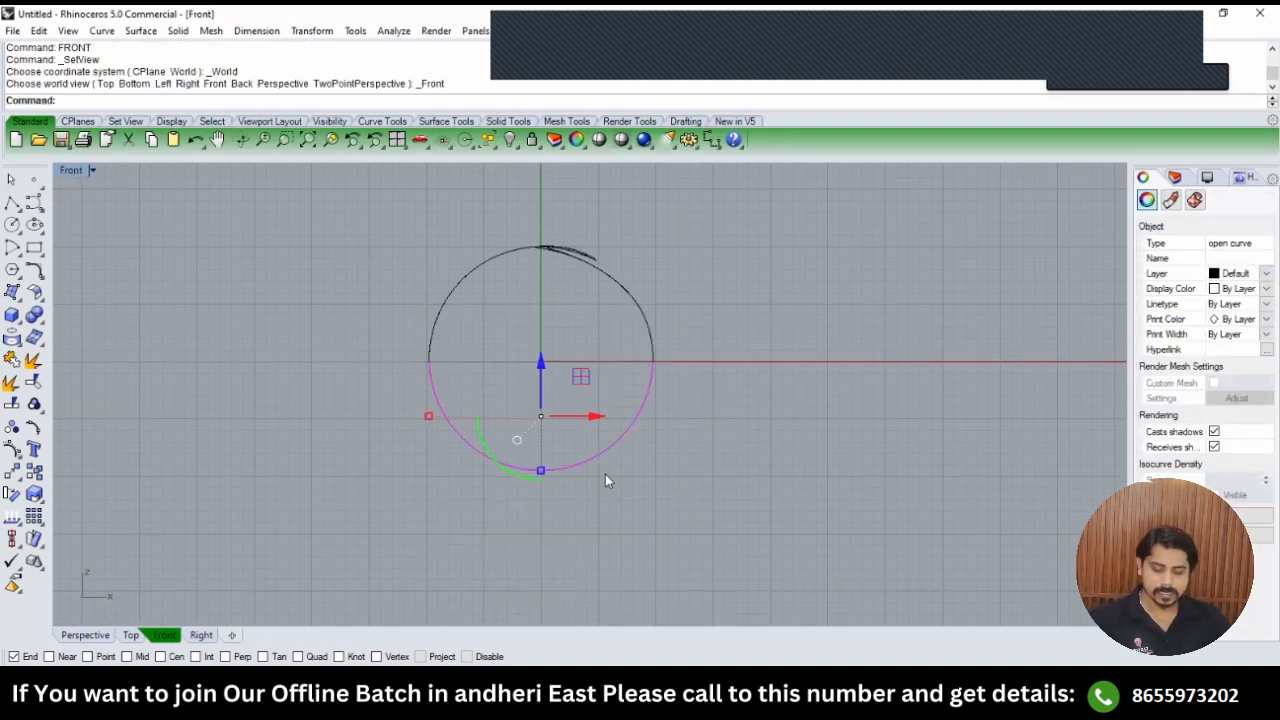
type("CP")
key("Return")
type("0")
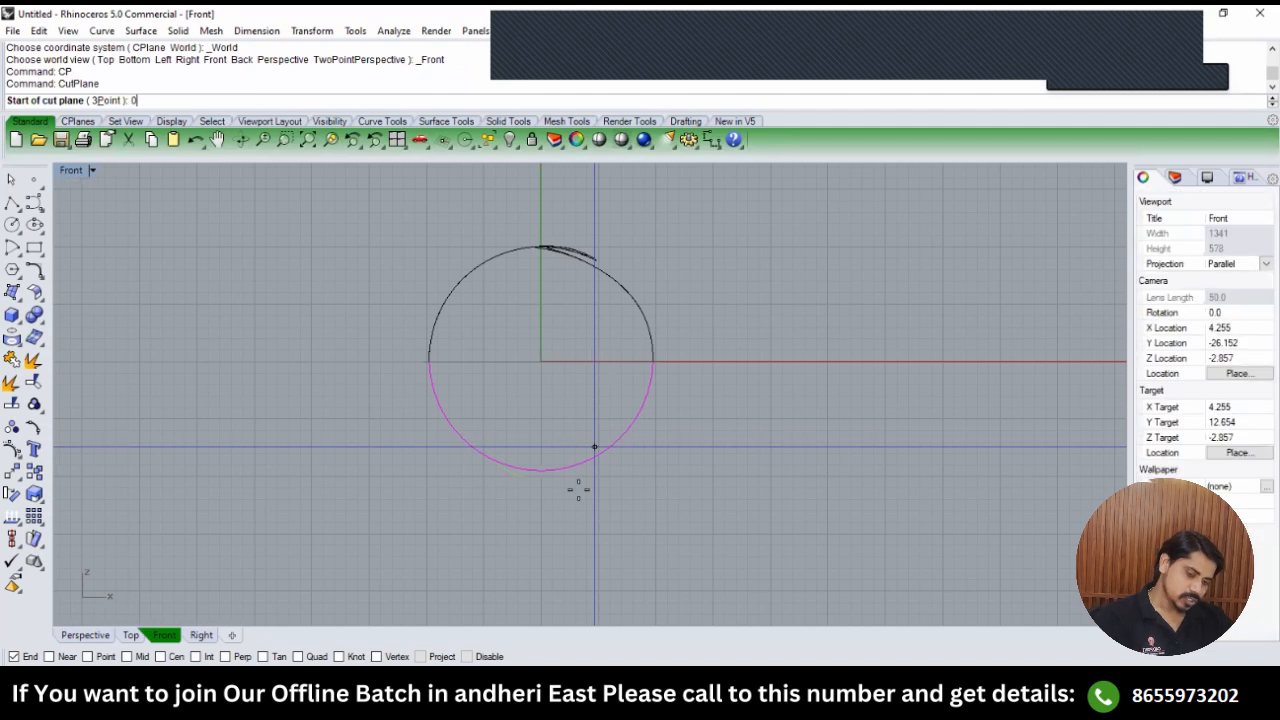
key("Return")
left_click(566, 530)
key("Return")
Split the half-circle with the cutting plane, then delete its negative X half and the plane.
type("S")
key("Return")
left_click(541, 410)
key("Return")
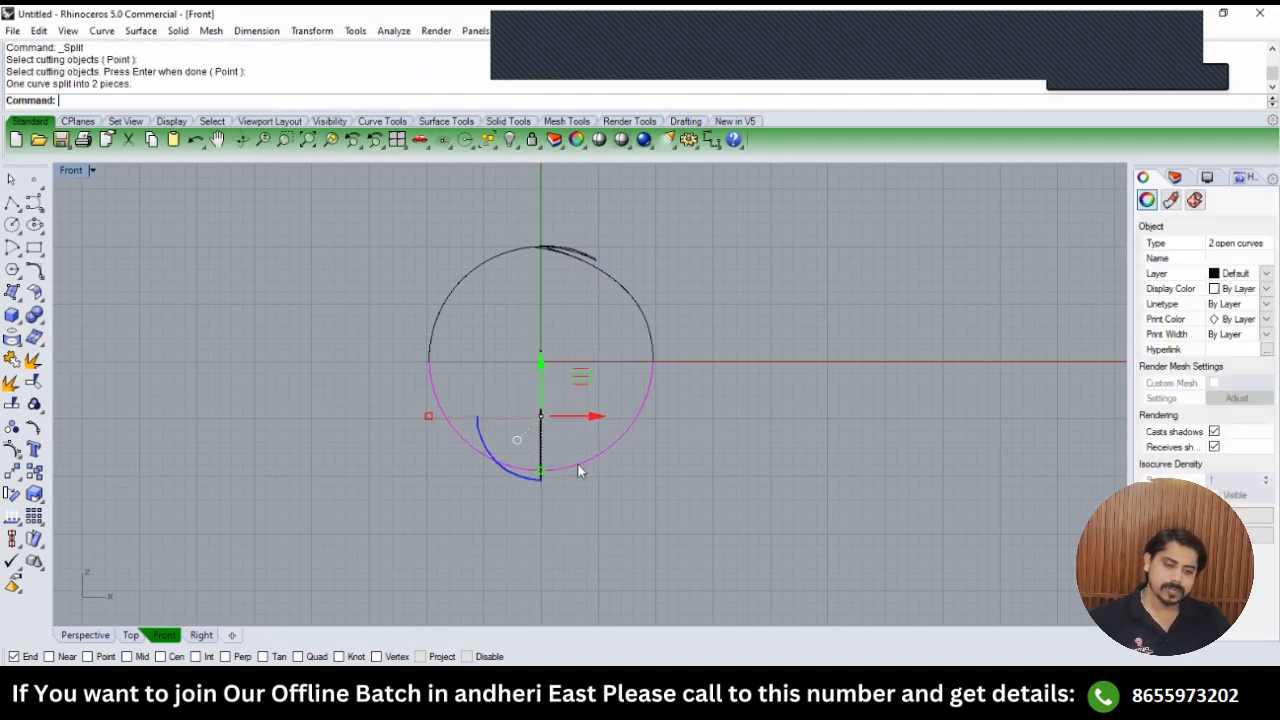
left_click_drag(576, 433, 571, 435, "ctrl")
key("Delete")
left_click_drag(574, 385, 498, 425)
key("Delete")
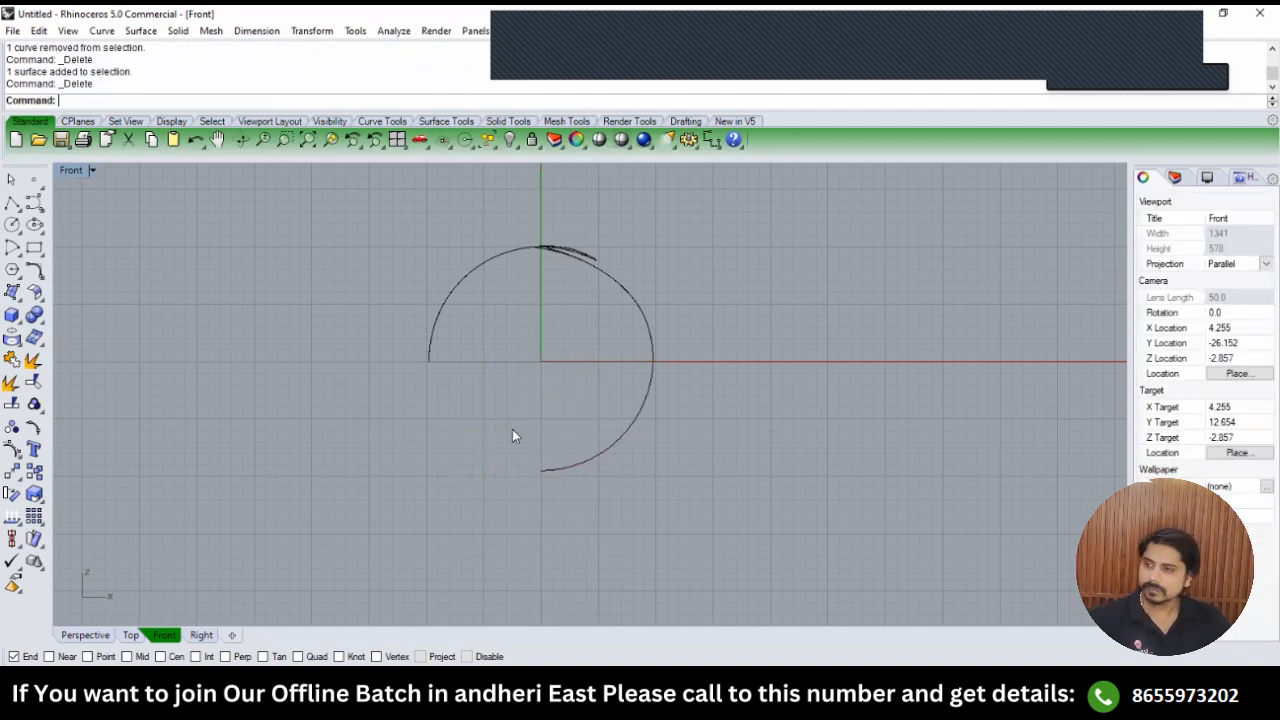
Rebuild the remaining quarter arc with 6 points at degree 3, deleting the input.
left_click_drag(728, 406, 532, 425)
type("RE")
key("Return")
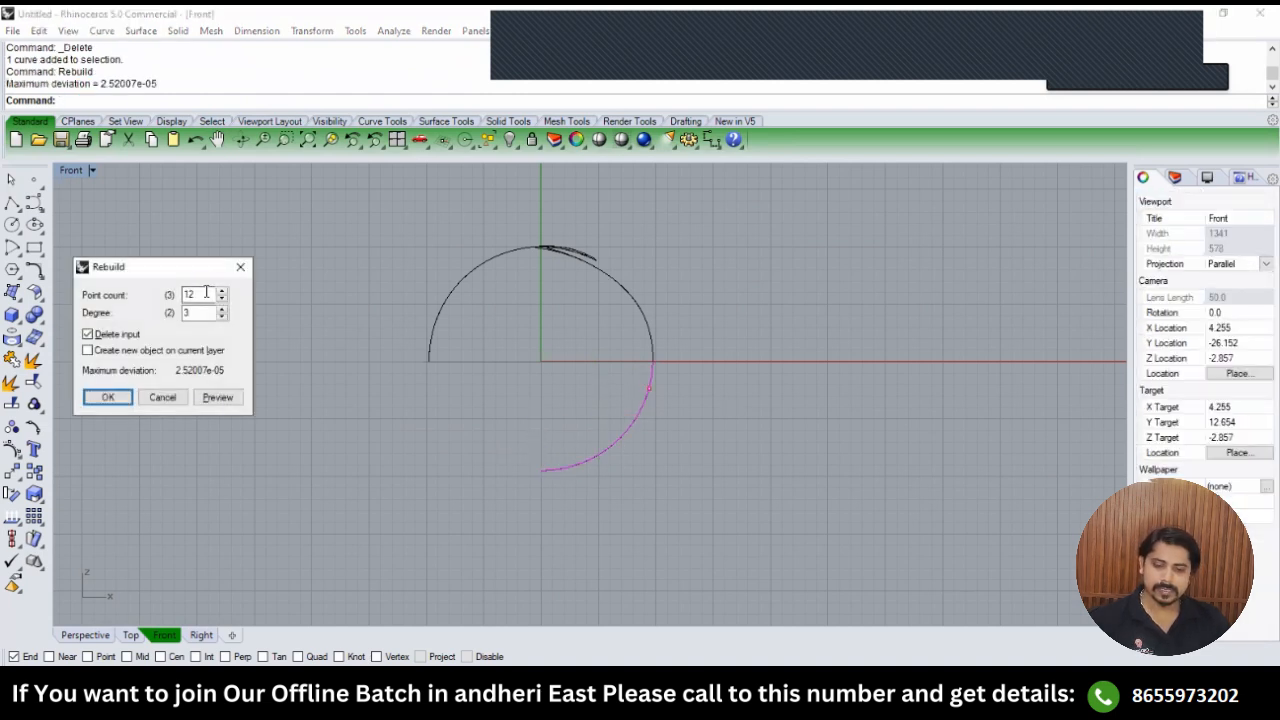
left_click_drag(206, 292, 131, 293)
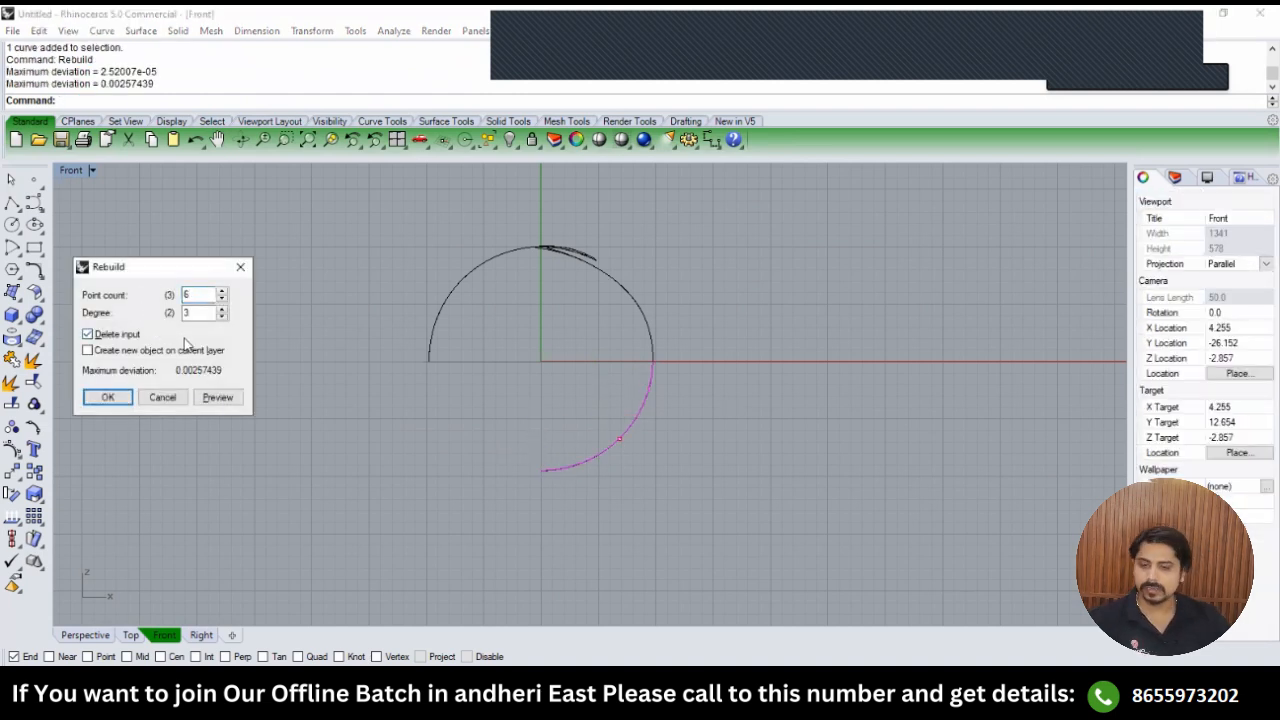
left_click(212, 397)
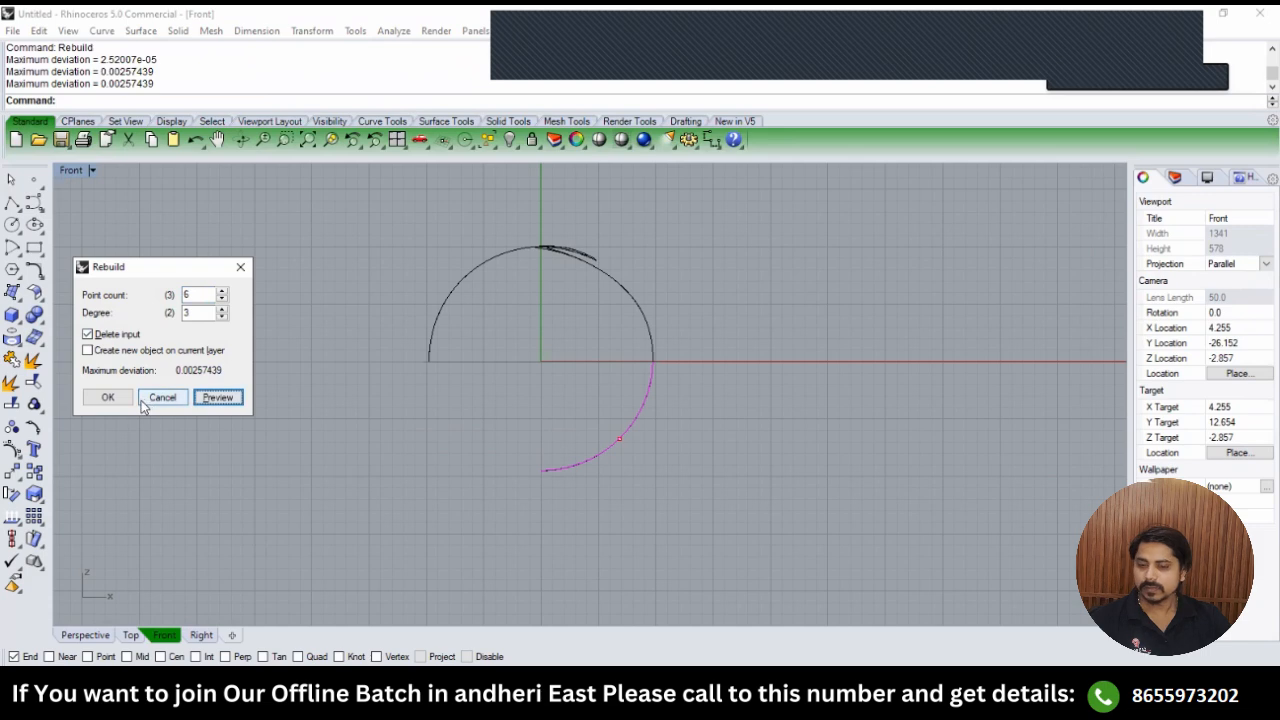
left_click(108, 397)
Hide the two negative X branch curves in the top view.
type("RIGHT")
key("Return")
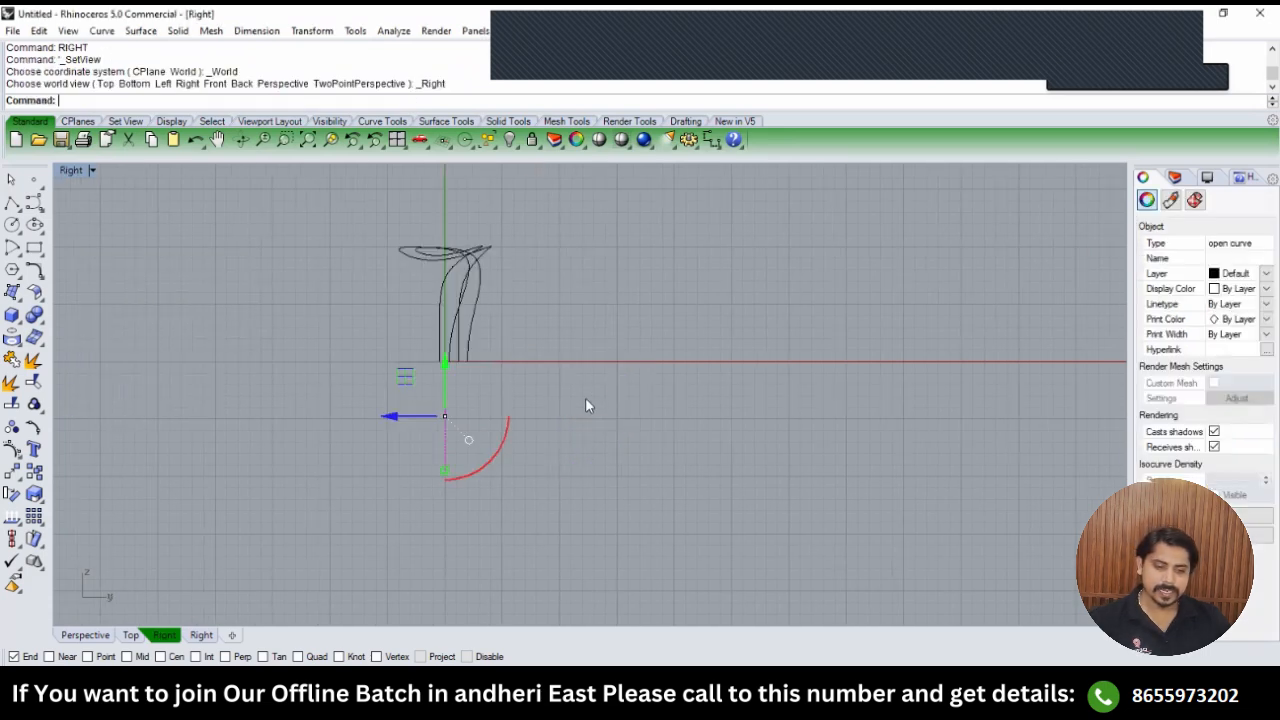
right_click_drag(557, 392, 576, 372)
scroll(476, 358, "up", 6)
left_click(518, 332)
scroll(520, 342, "down", 4)
type("TOP")
key("Return")
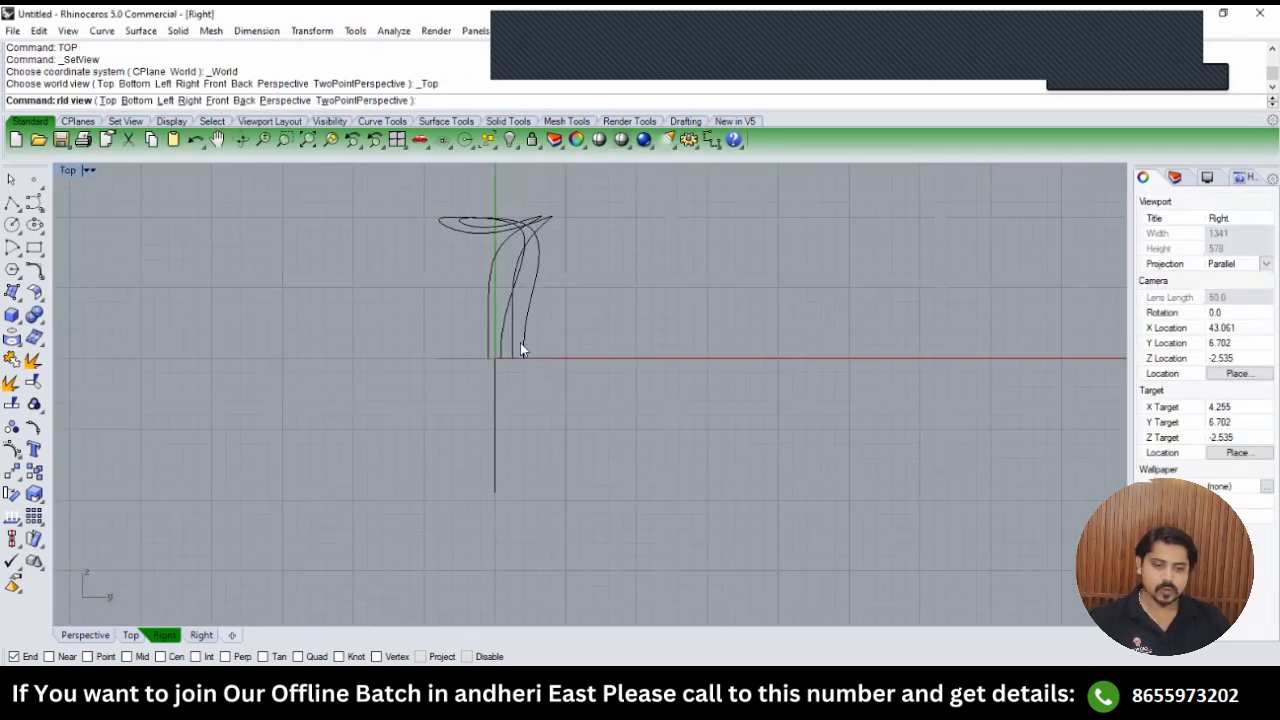
scroll(480, 405, "up", 2)
left_click_drag(403, 537, 388, 468)
key("ctrl+h")
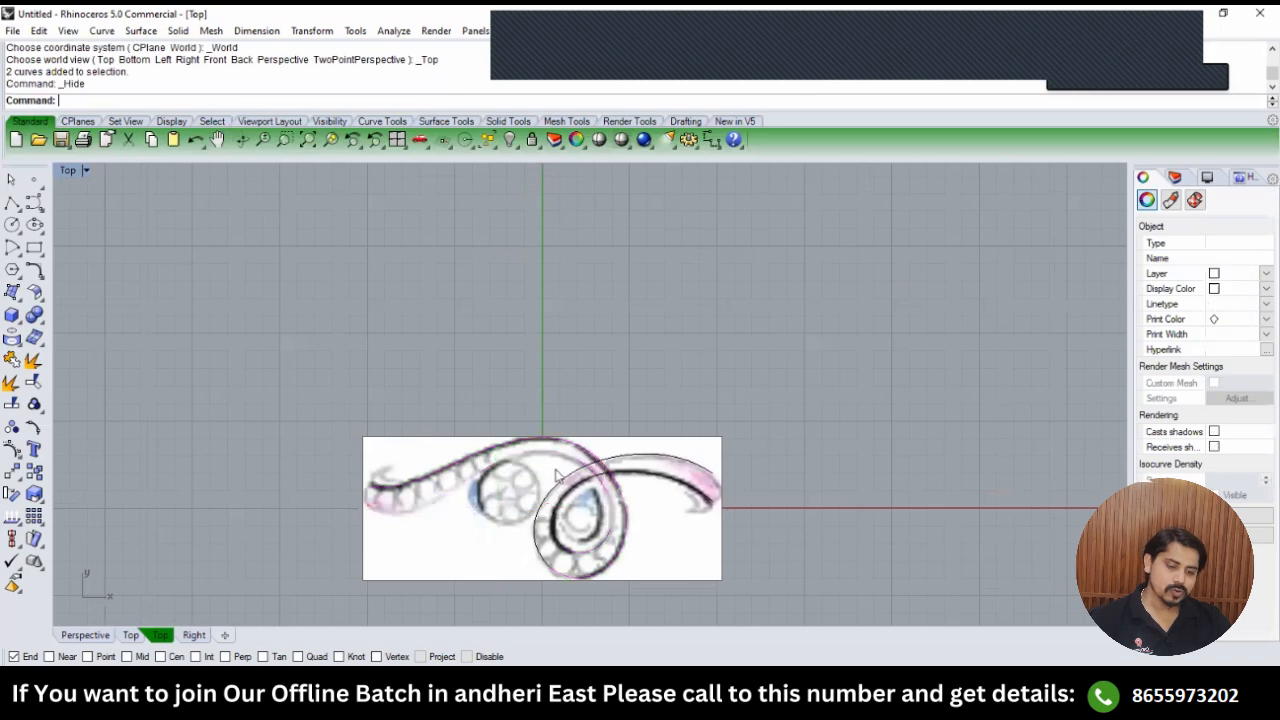
Rebuild the two positive X branch curves with 8 points at degree 3.
right_click_drag(682, 485, 602, 416)
type("RIGHT")
key("Return")
scroll(584, 375, "up", 5)
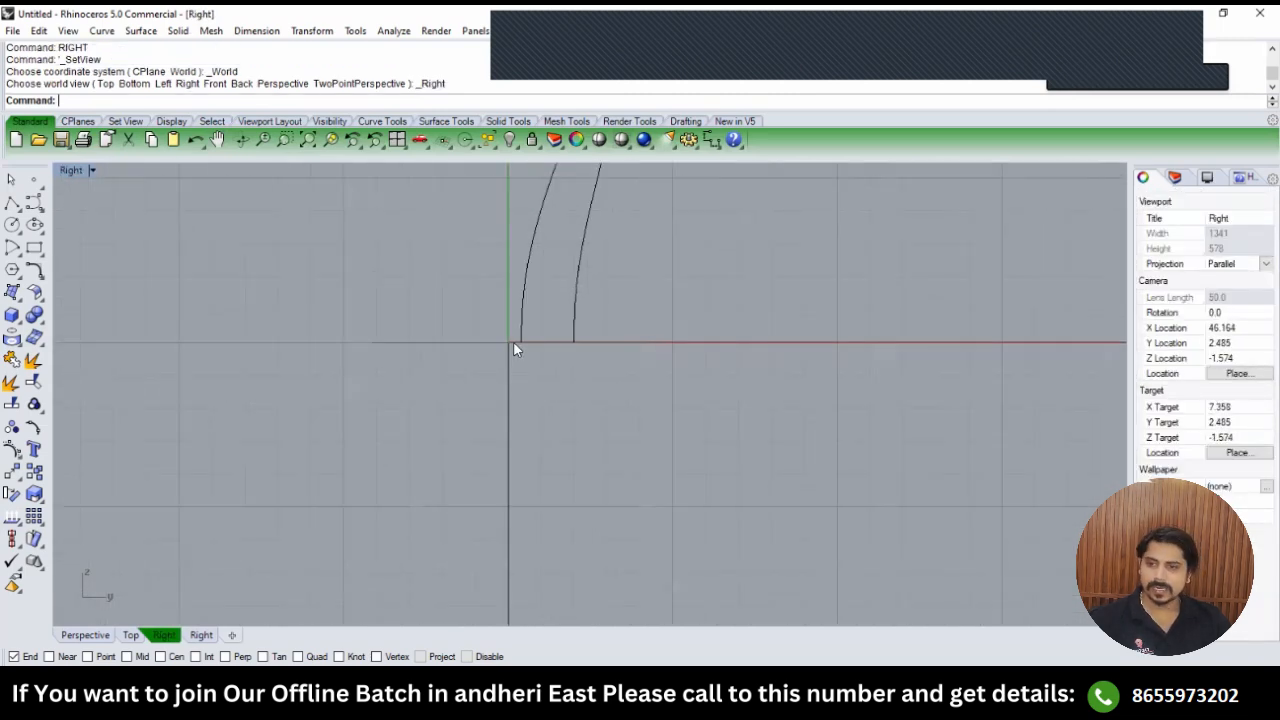
left_click_drag(716, 285, 523, 278)
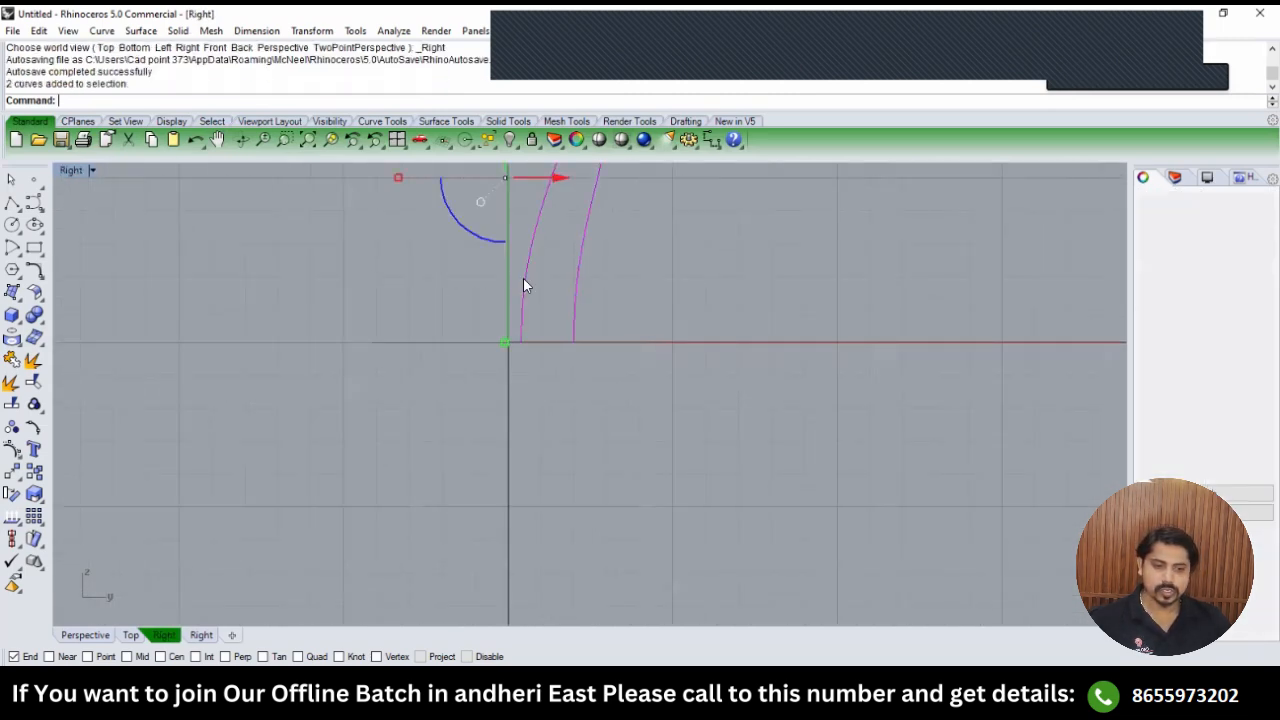
scroll(513, 367, "down", 2)
type("REBUILD")
right_click_drag(525, 280, 562, 383)
key("Return")
scroll(532, 354, "down", 4)
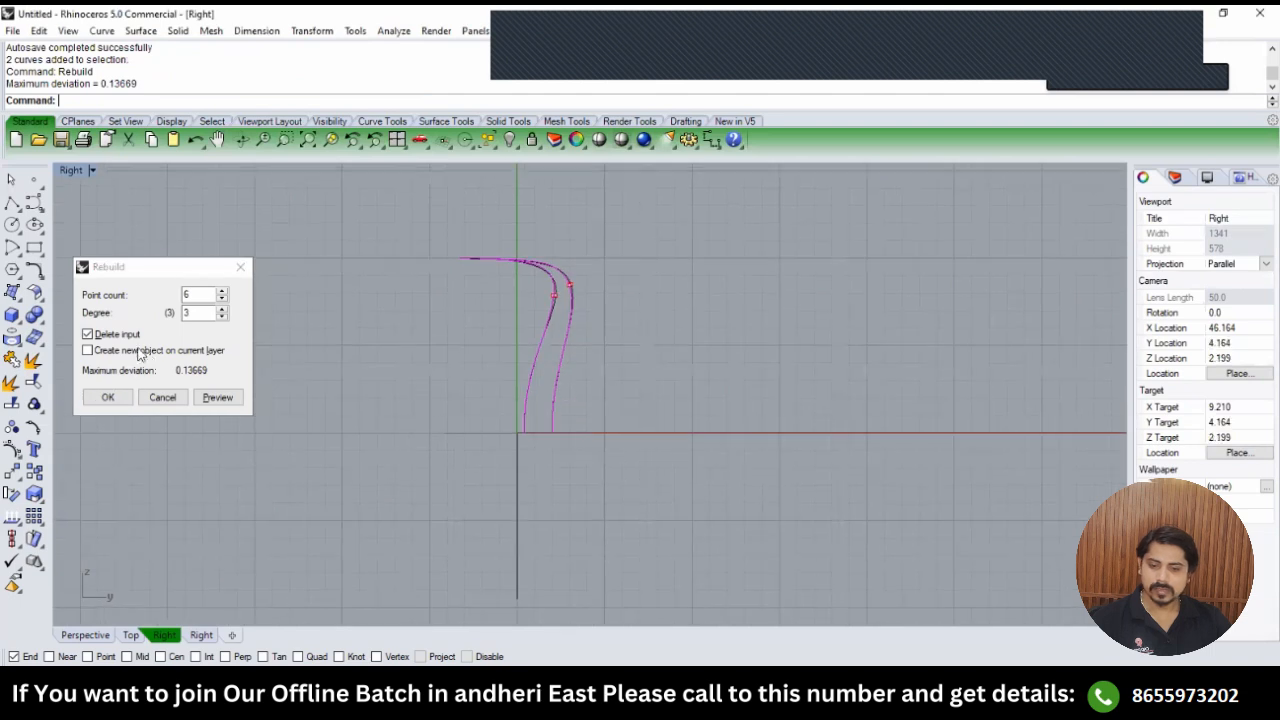
left_click(193, 298)
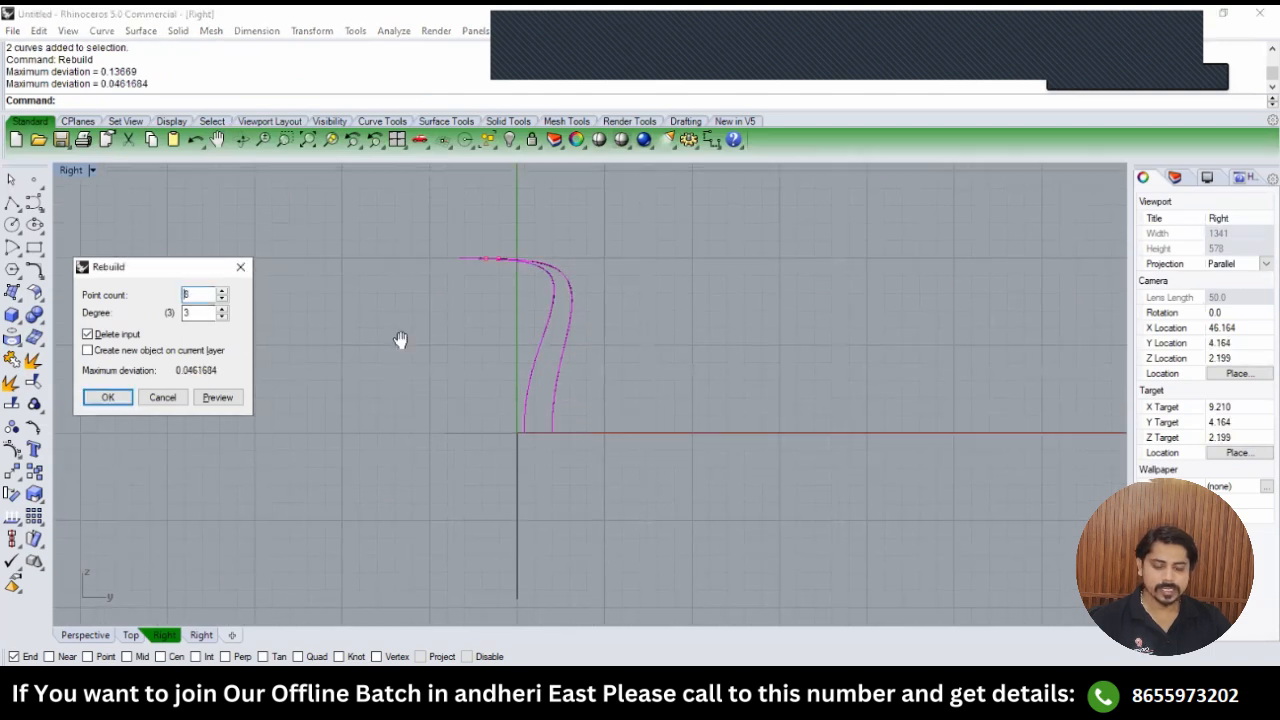
right_click_drag(400, 341, 417, 319)
Turn on the branch curves' control points and shift the four lowest along negative Y so the ends straddle the vertical axis.
type("TOP")
key("Return")
type("RIGHT")
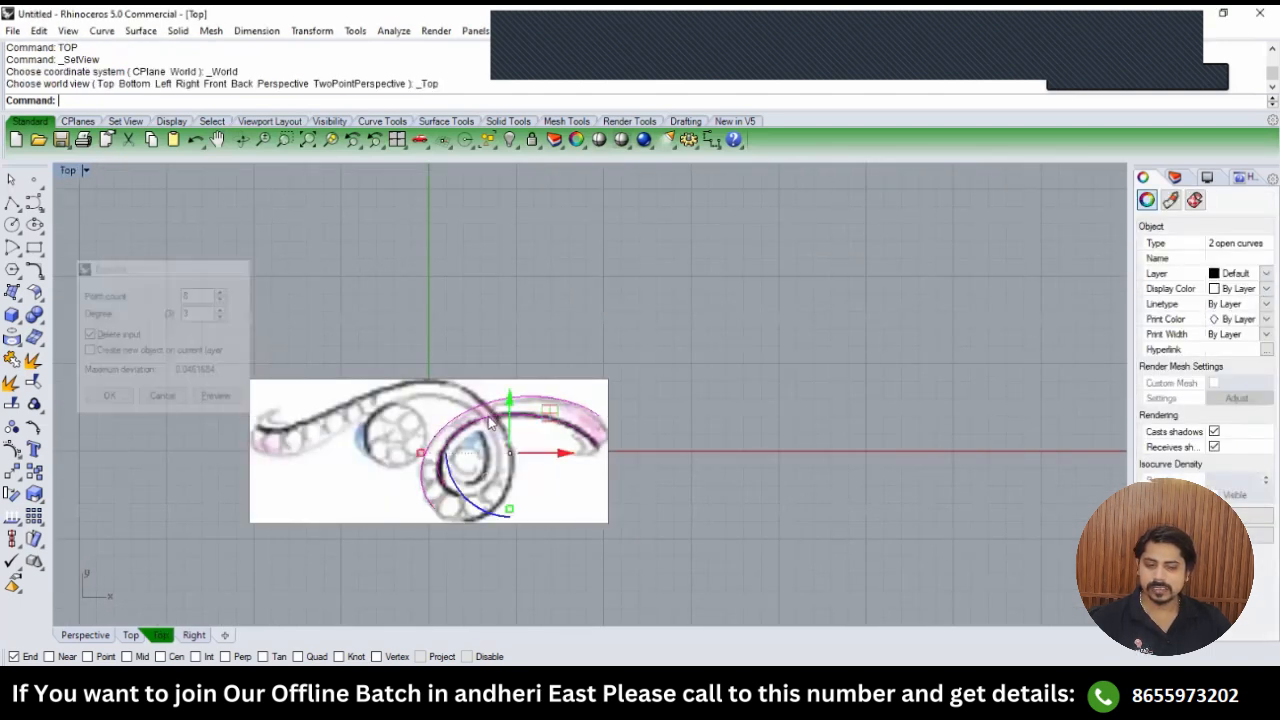
key("Return")
type("Pn")
key("Return")
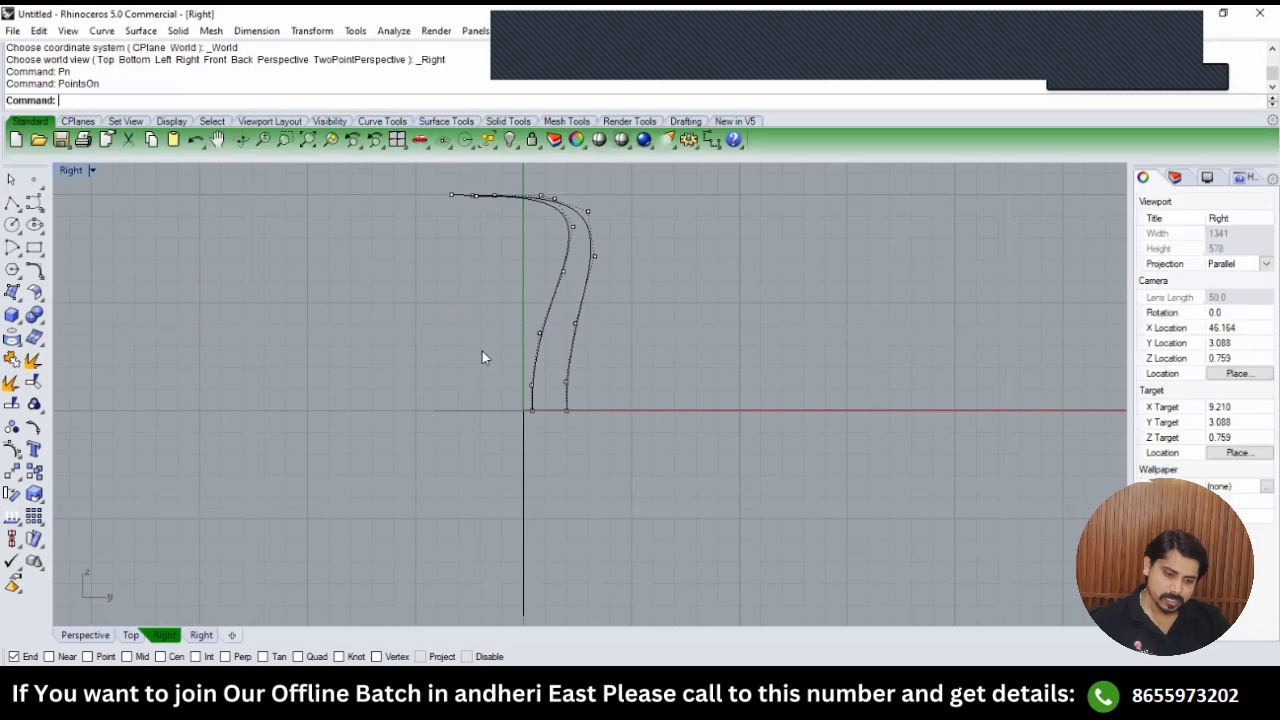
left_click_drag(484, 350, 560, 386)
scroll(593, 400, "up", 2)
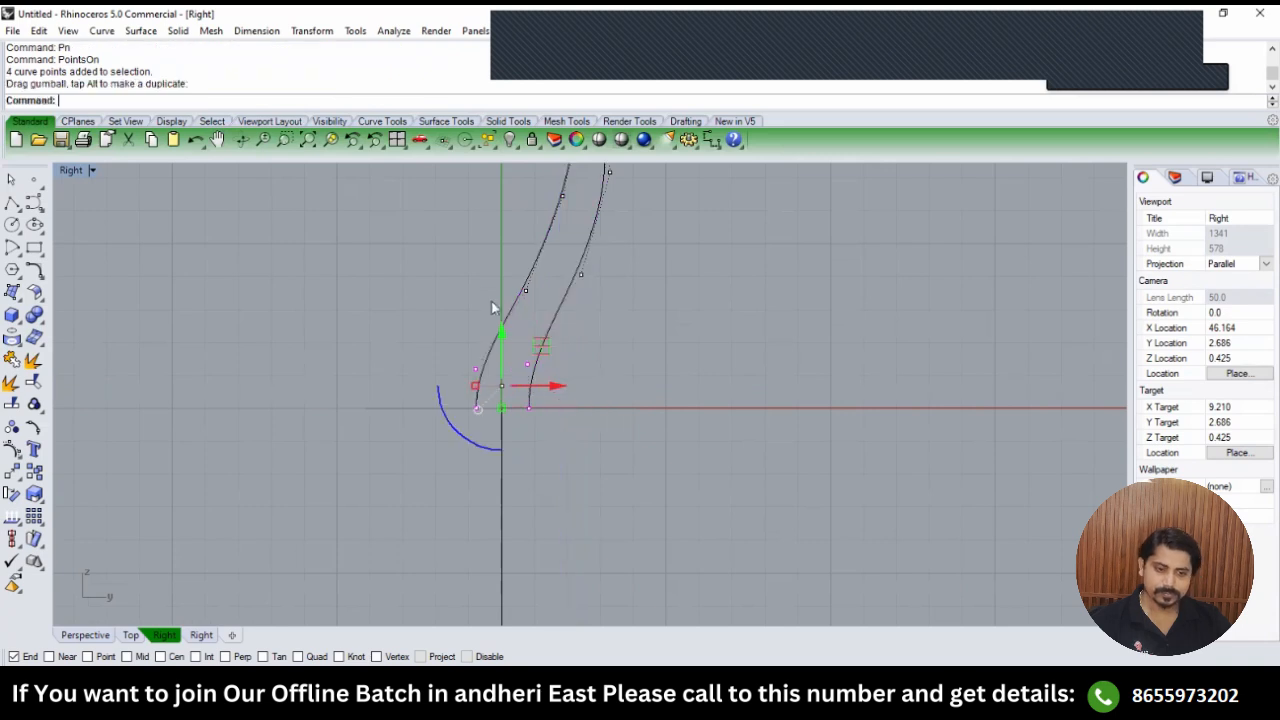
Shift the next pair of control points above the branch ends slightly along negative Y to smooth the bend.
left_click_drag(461, 249, 590, 286)
left_click(634, 335)
scroll(523, 413, "down", 2)
scroll(515, 419, "up", 2)
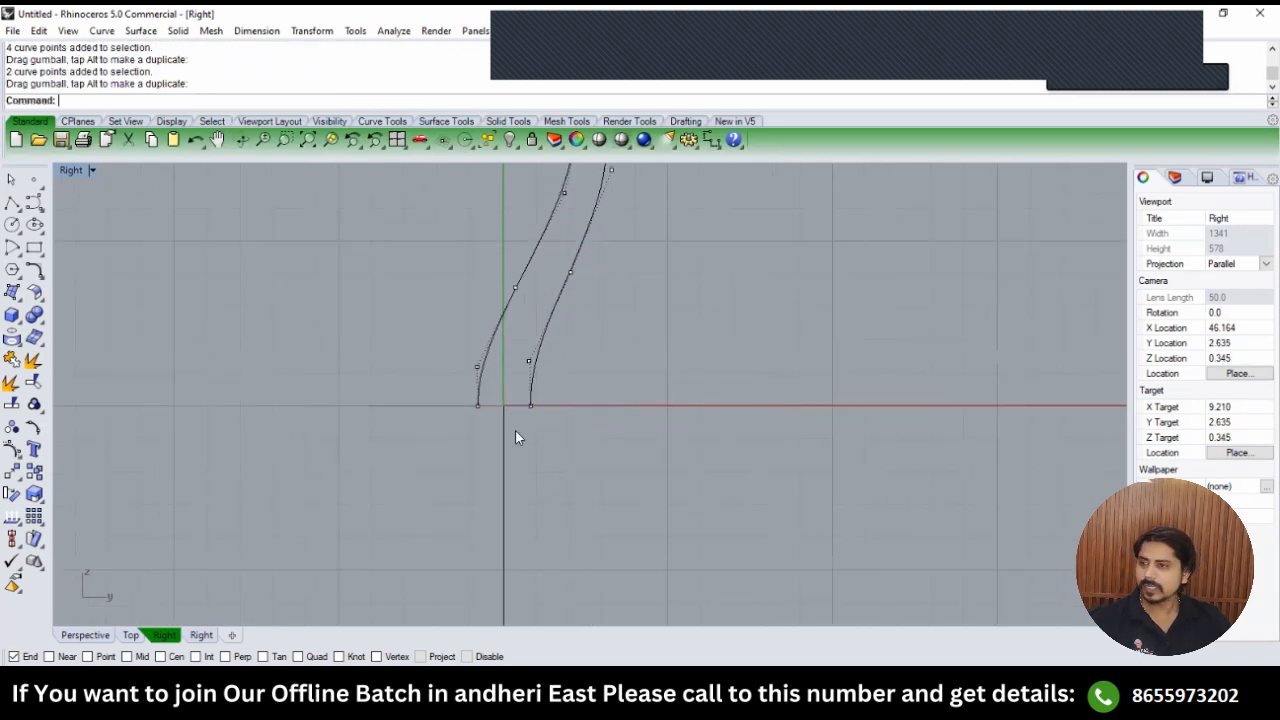
scroll(535, 440, "down", 2)
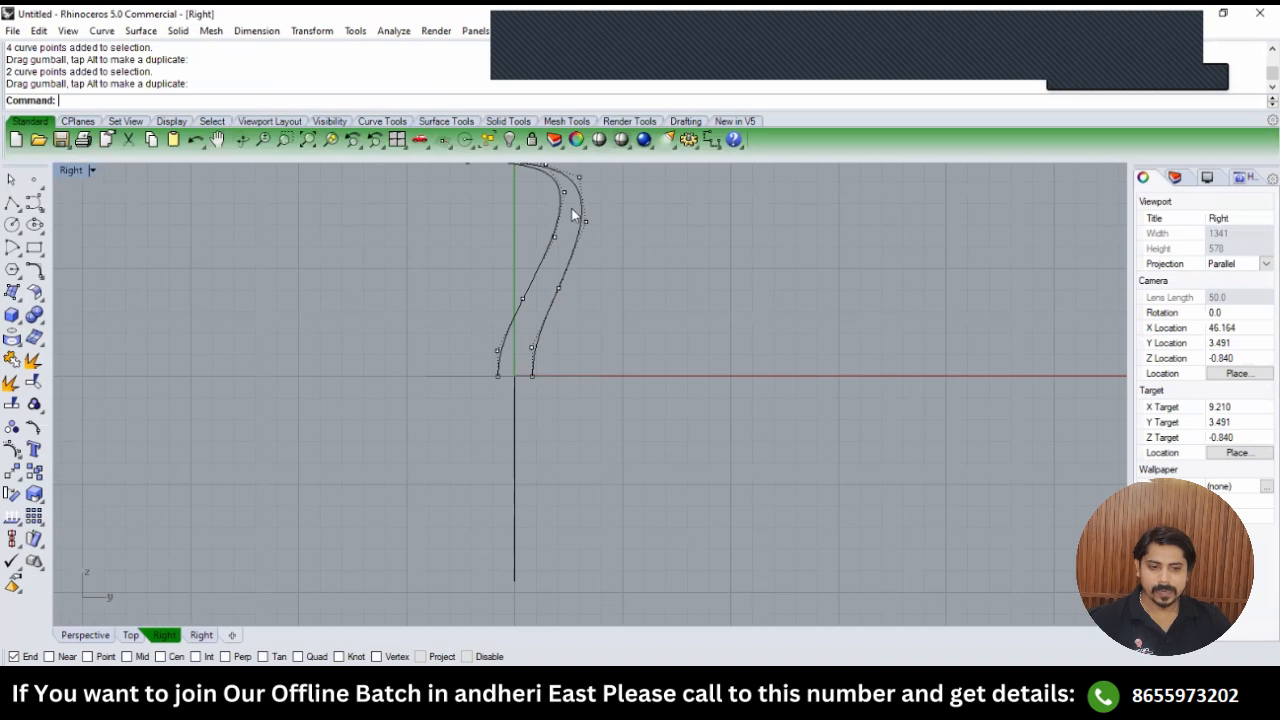
Rebuild the lower shank arc with 6 points at degree 3.
left_click(514, 468)
type("RE")
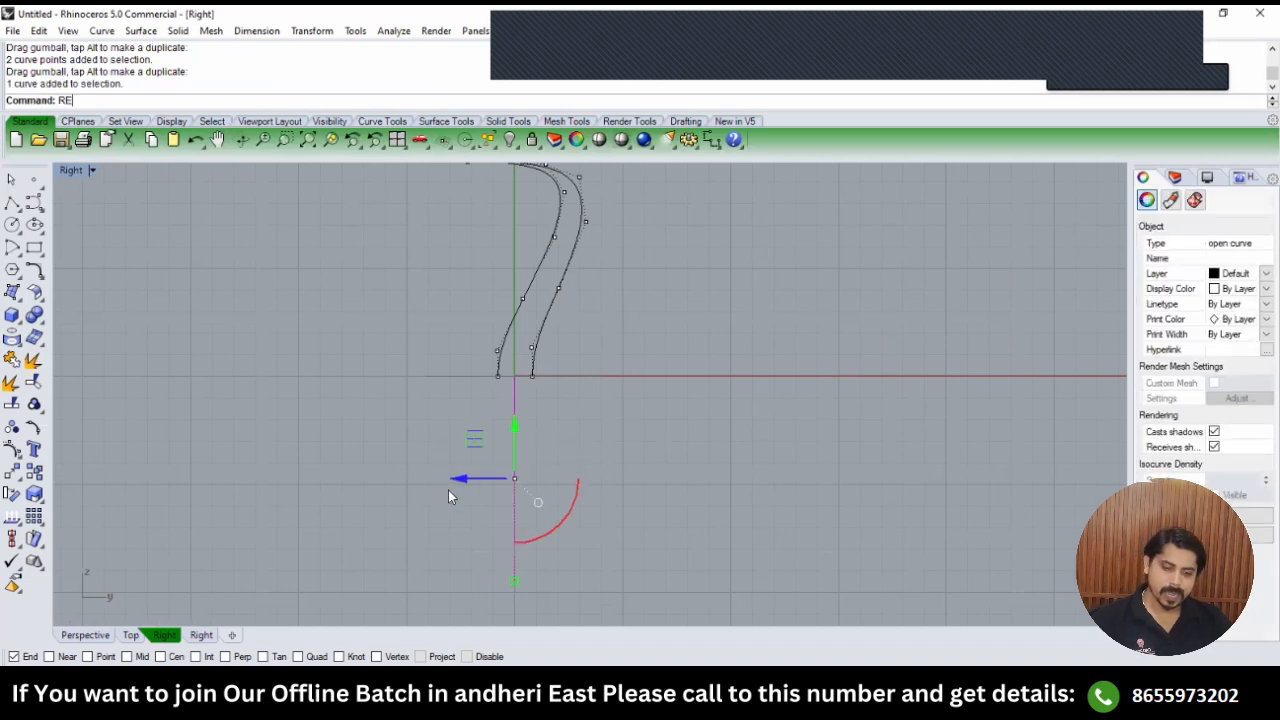
type("build")
key("Return")
key("Return")
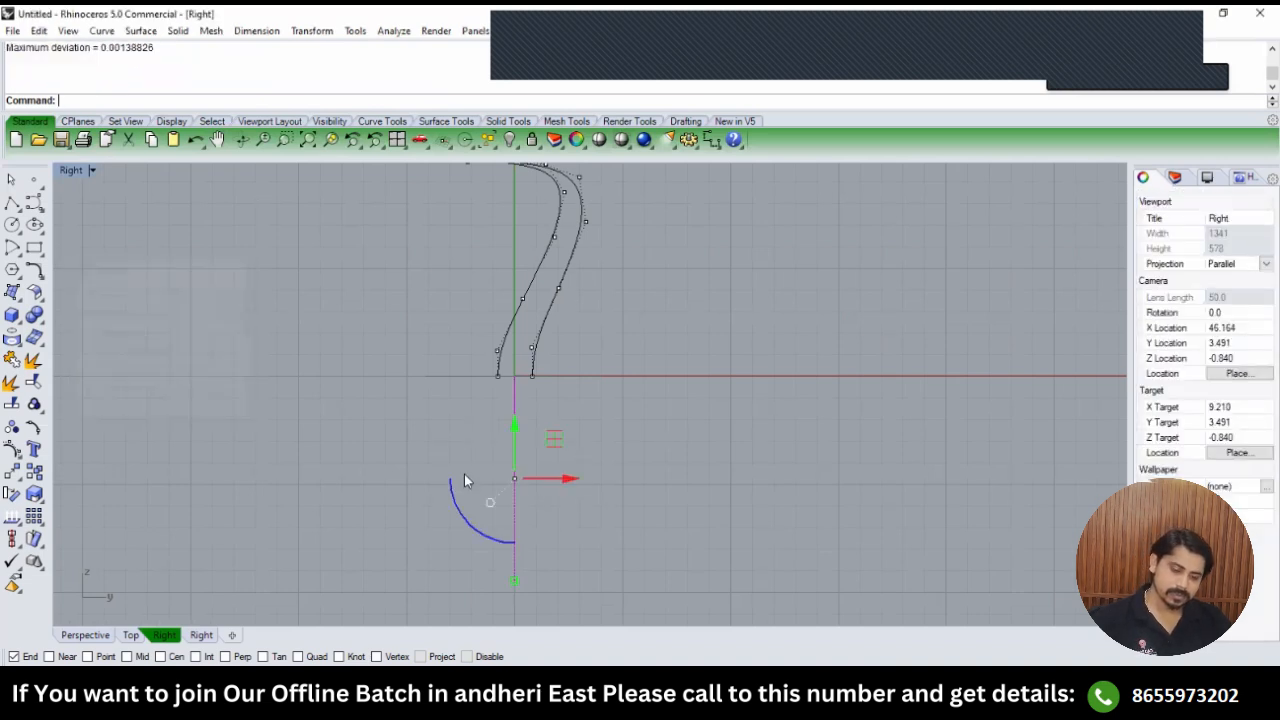
key("Return")
left_click_drag(198, 295, 141, 286)
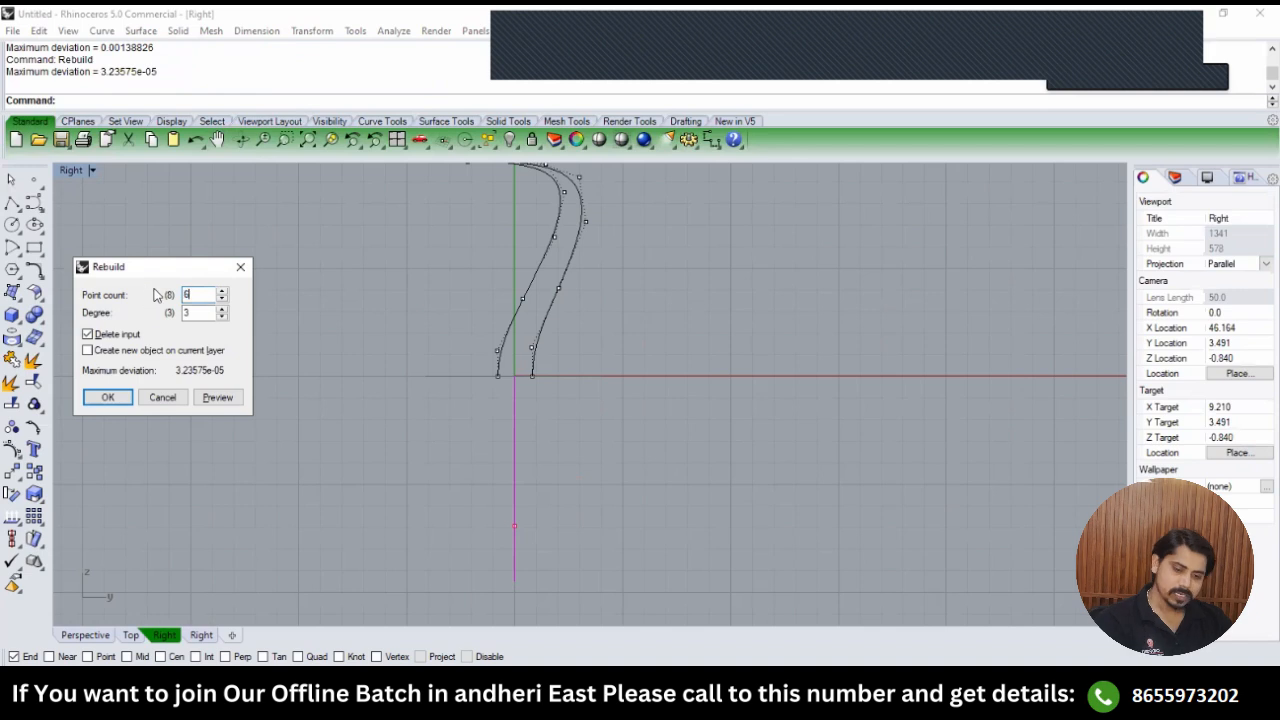
key("Return")
Turn on the lower arc's control points and shift its middle and lower points along negative Y to bow it outward.
key("F10")
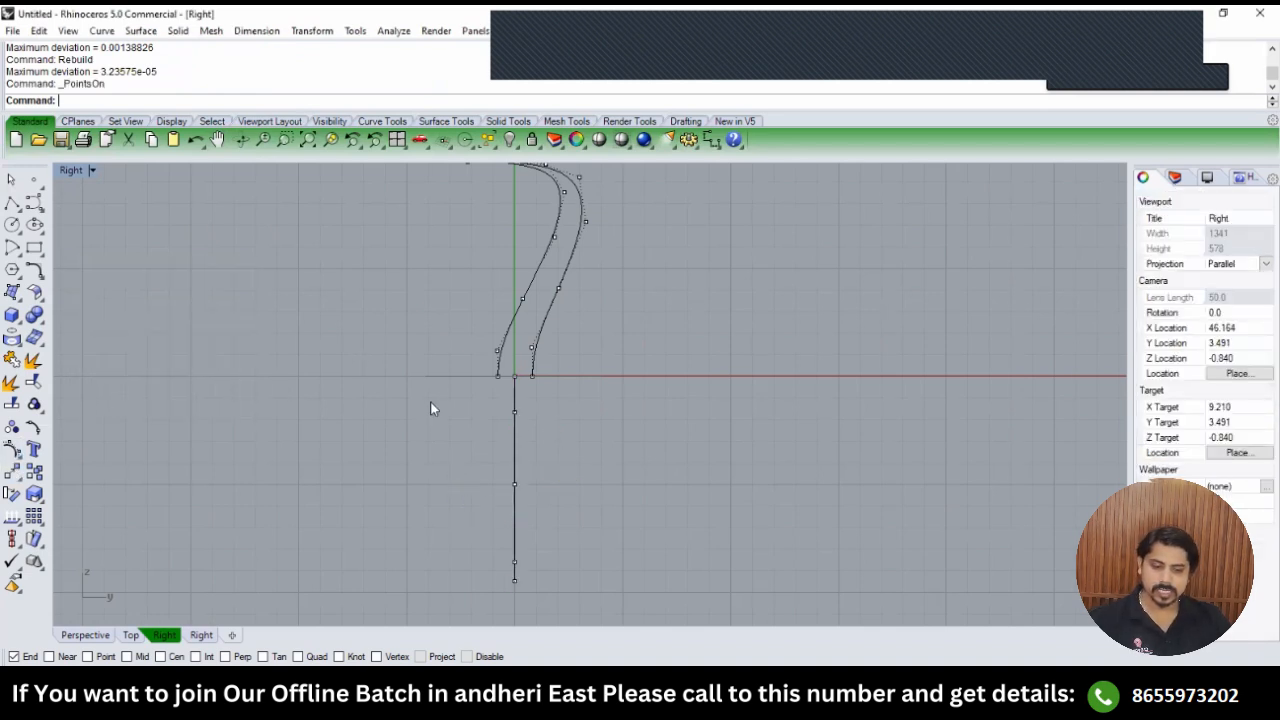
left_click_drag(443, 401, 562, 518)
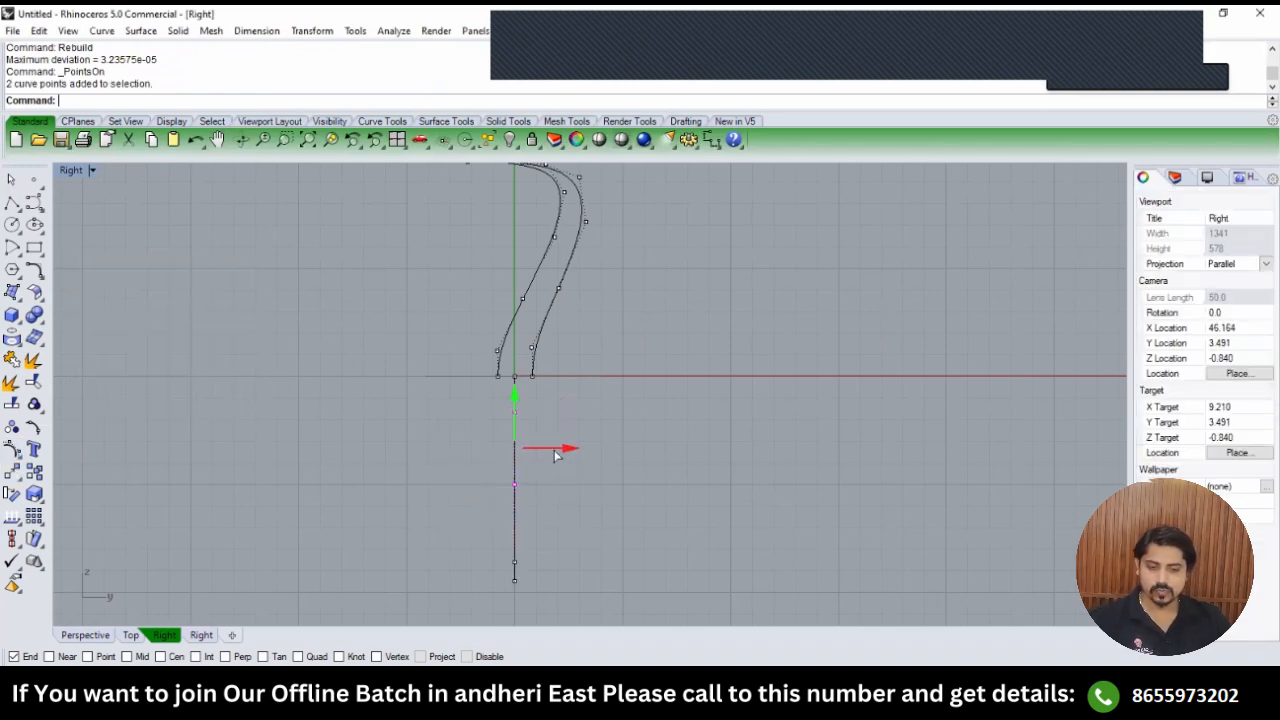
left_click_drag(564, 449, 544, 451)
right_click_drag(477, 557, 474, 512)
scroll(474, 512, "up", 6)
left_click_drag(443, 485, 563, 518)
left_click(600, 444)
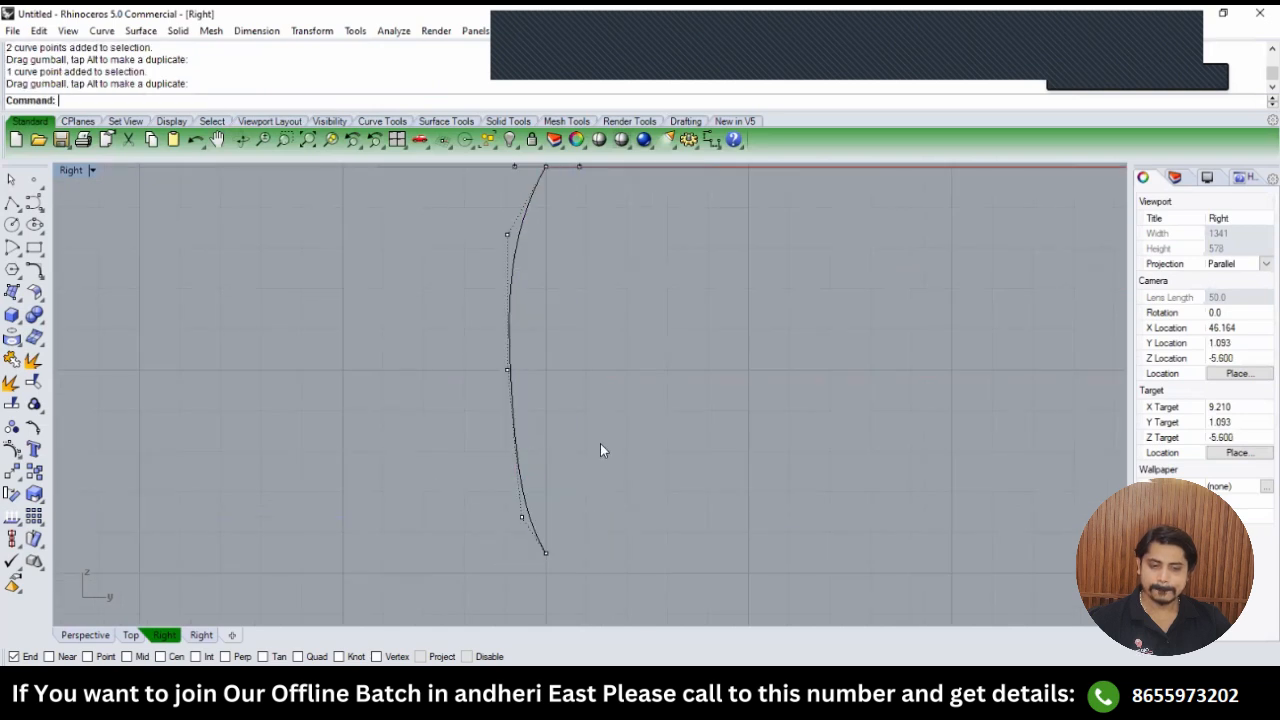
Nudge two middle control points of the bowed arc slightly along positive Y and turn its points off.
scroll(507, 418, "down", 4)
right_click_drag(508, 418, 507, 438)
scroll(460, 300, "up", 2)
left_click_drag(528, 475, 530, 478)
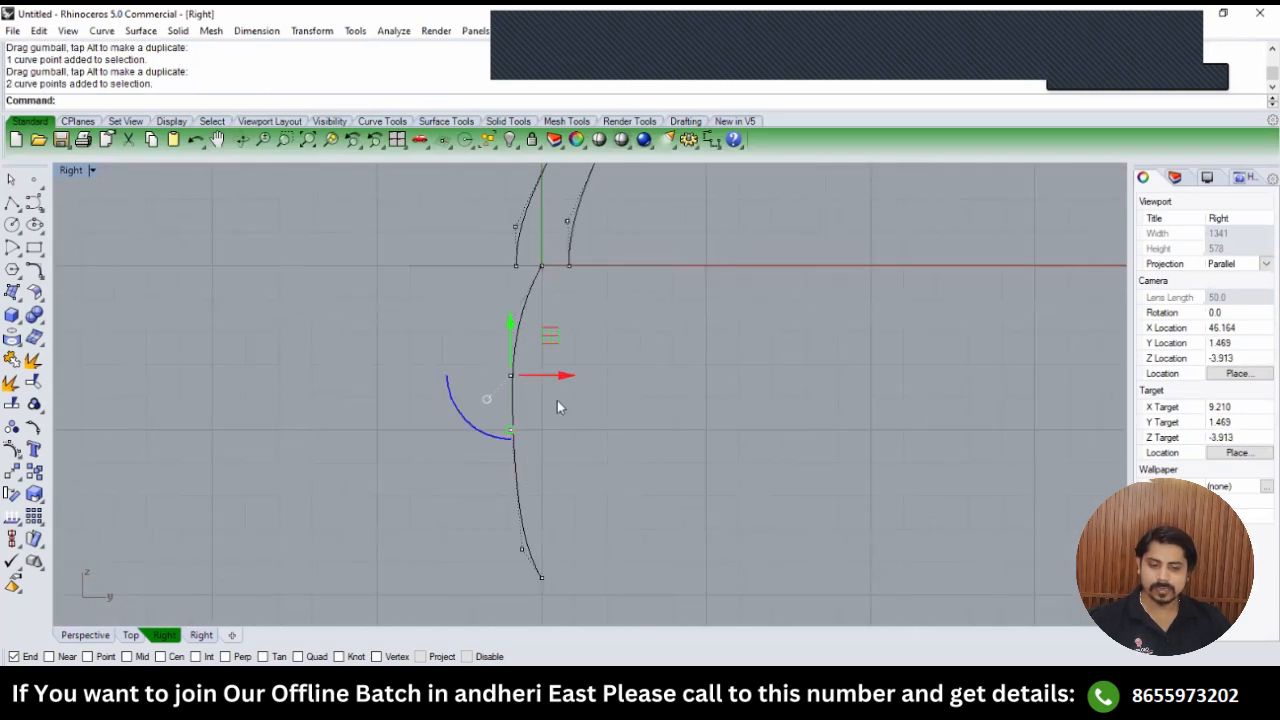
left_click_drag(565, 383, 570, 382)
key("Escape")
key("Escape")
scroll(544, 428, "down", 6)
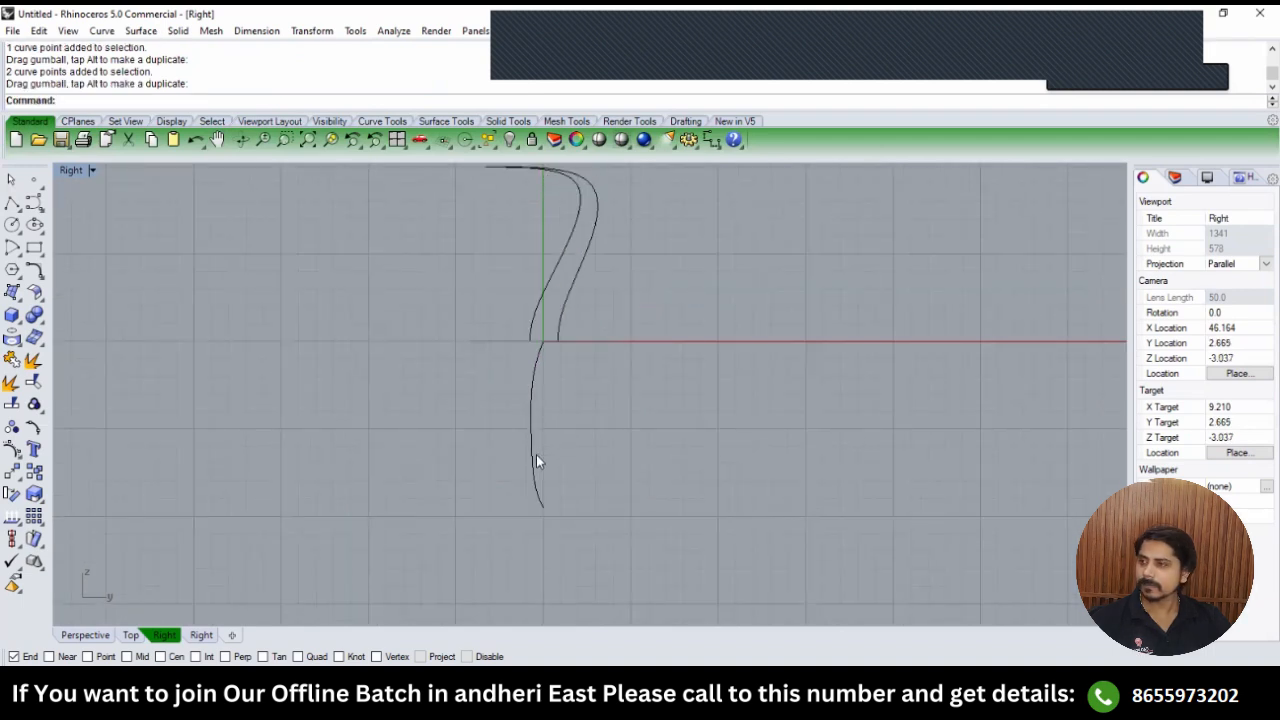
Copy the bowed lower arc from its upper end to the ends of both branch curves.
left_click(534, 372)
scroll(546, 350, "up", 6)
type("c")
key("Return")
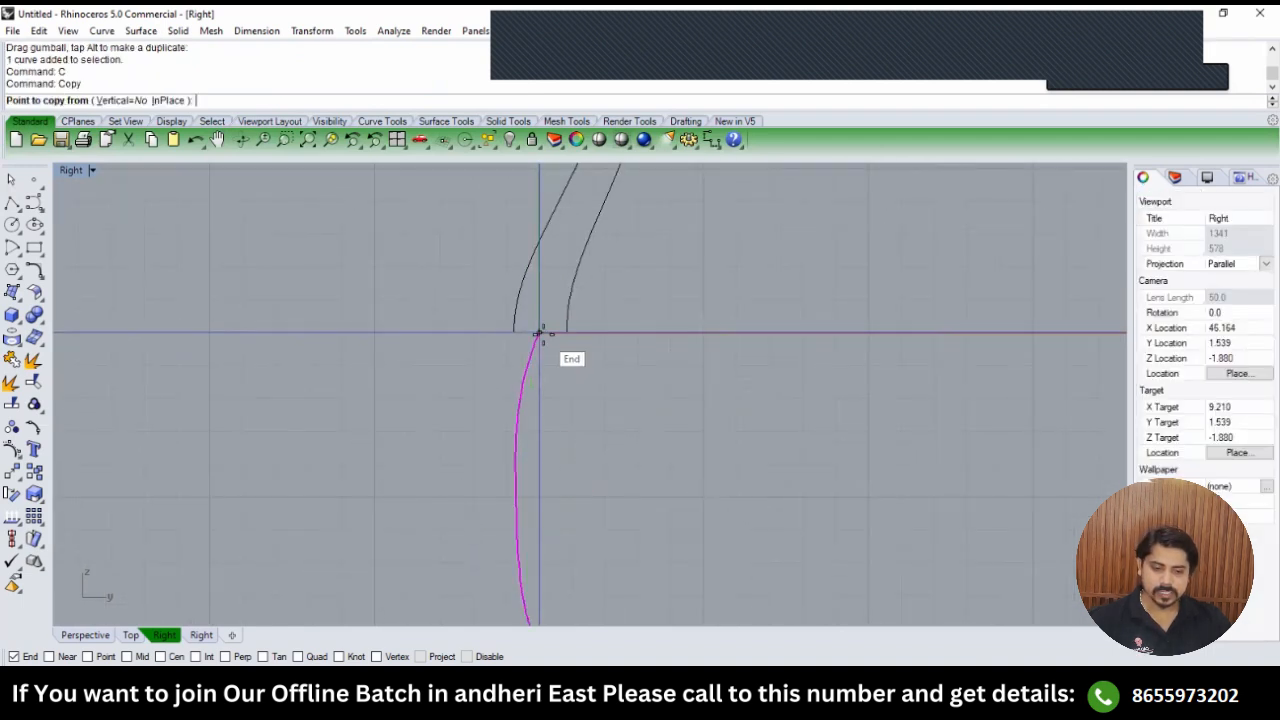
left_click(540, 334)
left_click(514, 334)
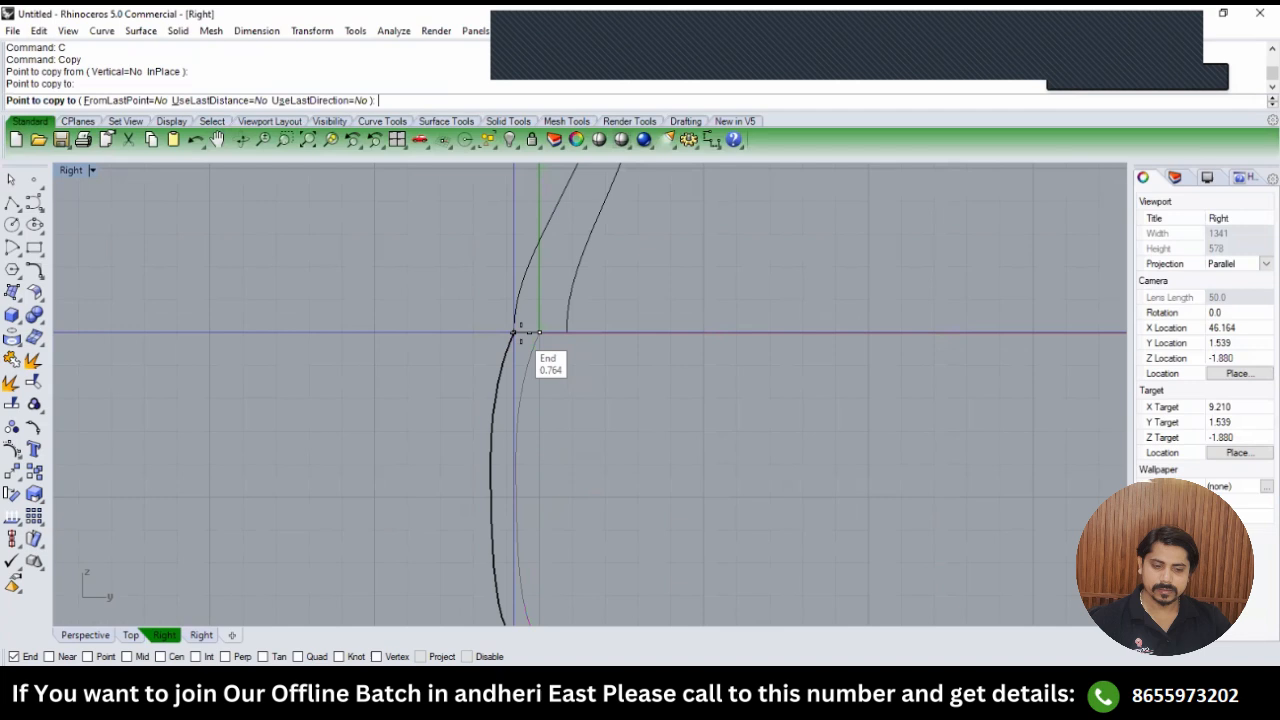
left_click(573, 333)
key("Return")
Hide the original bowed arc between the two copies.
left_click(530, 352)
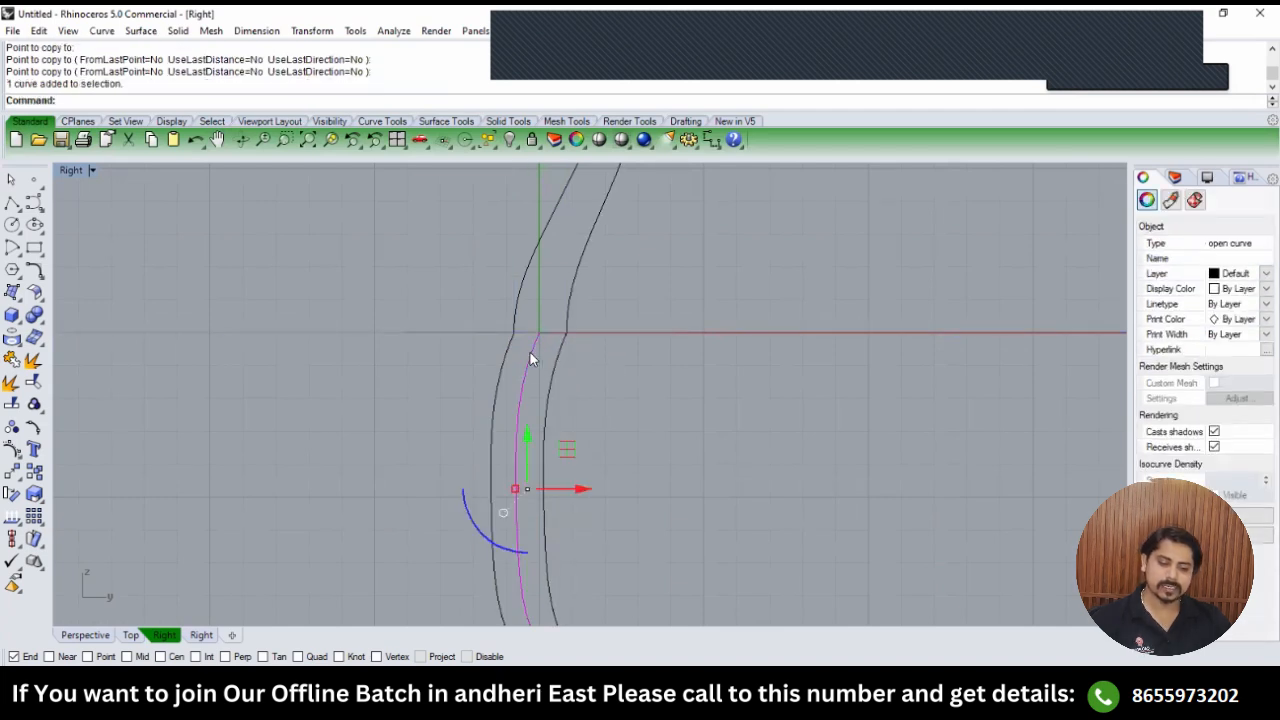
key("ctrl+h")
scroll(521, 359, "down", 4)
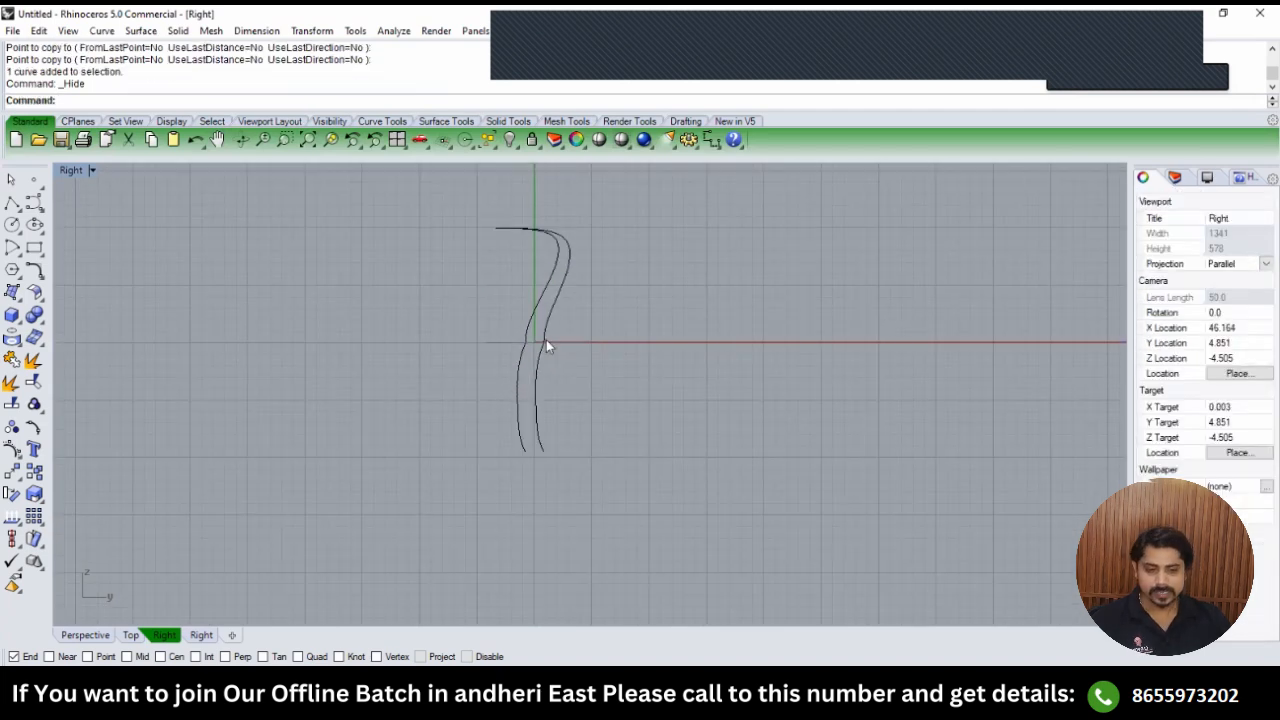
Turn on the branch curves' control points and shift the pair just above the junction along positive Y to smooth the transition.
scroll(547, 350, "up", 5)
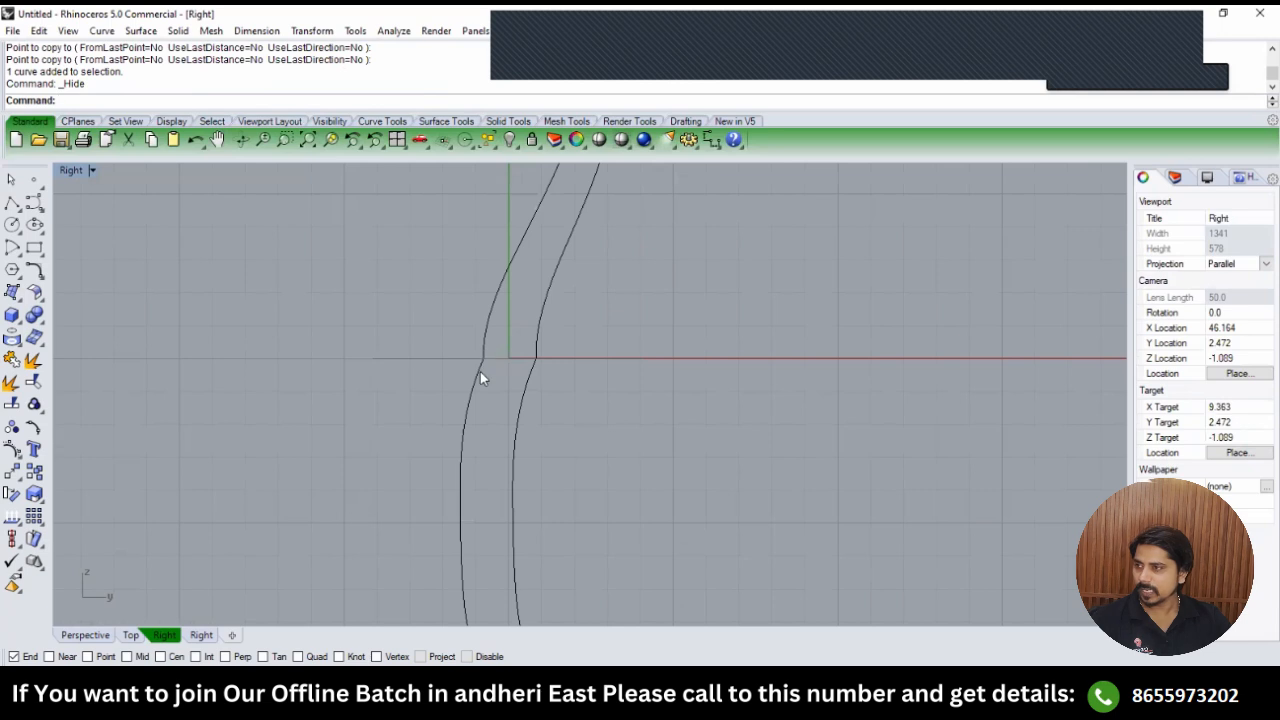
key("ctrl+a")
type("pn")
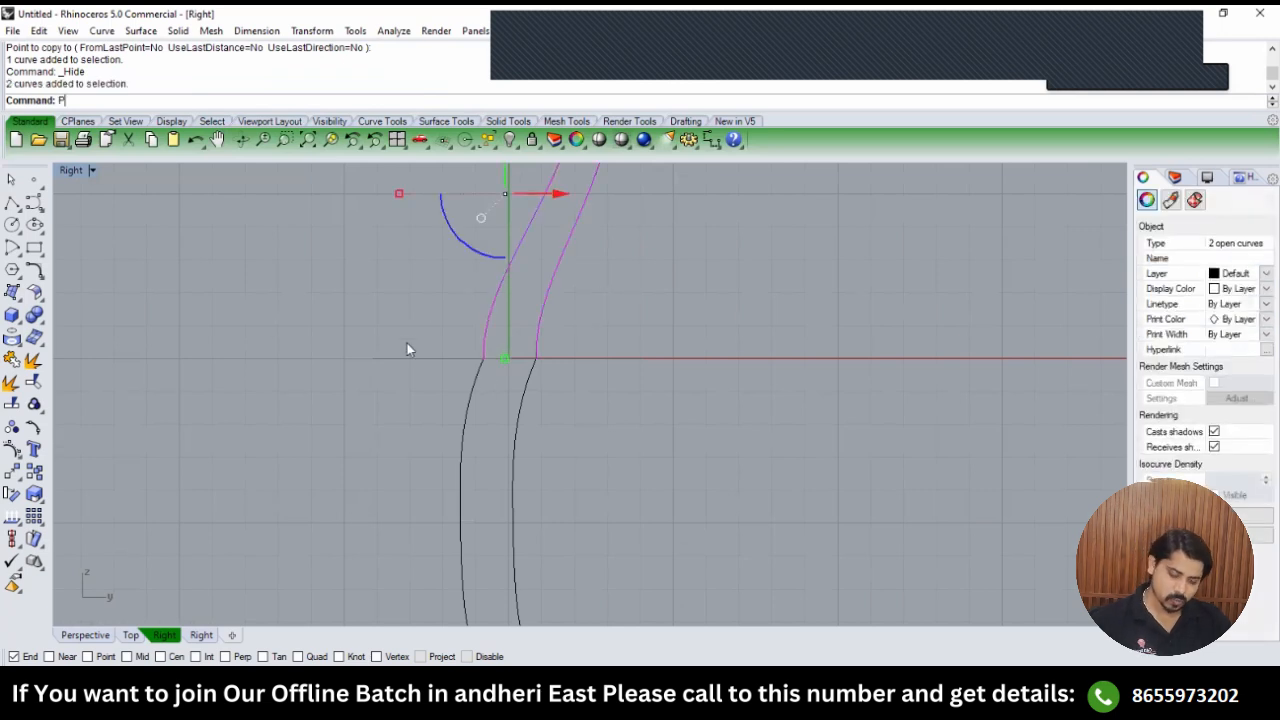
key("Return")
left_click_drag(458, 300, 571, 317)
key("Escape")
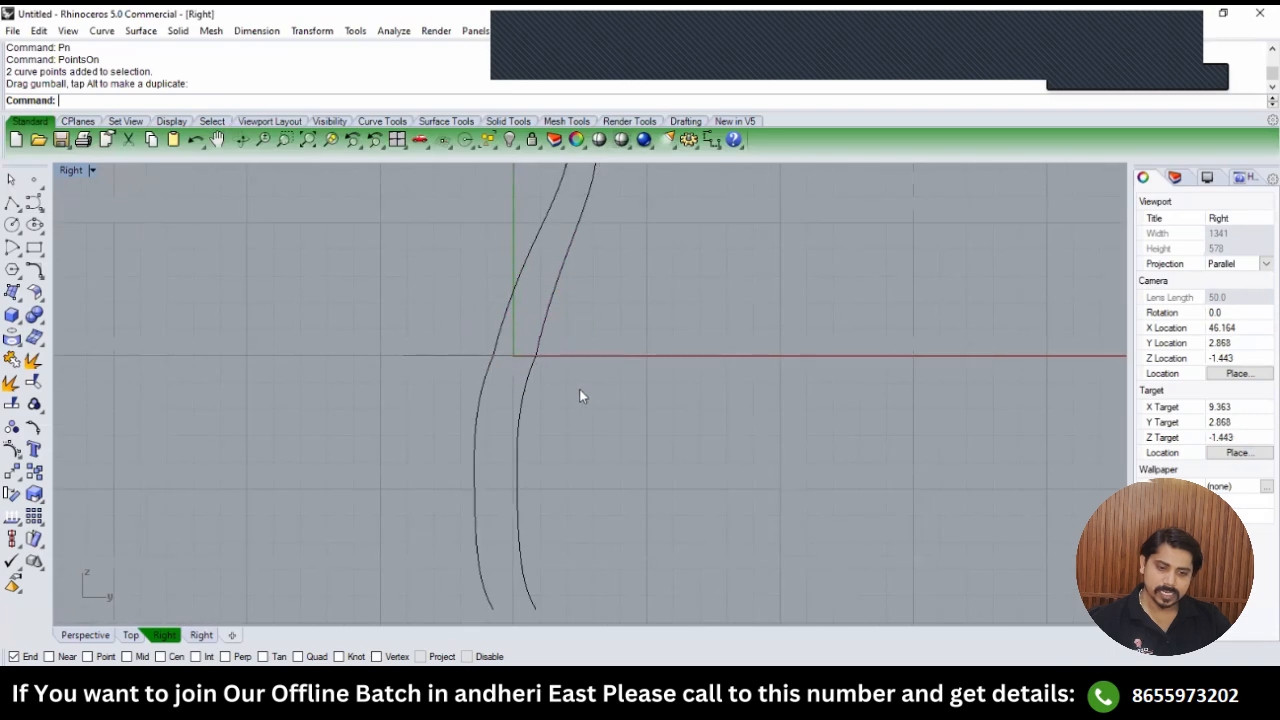
Turn on the copied lower arcs' control points and shift the pair just below the junction along positive Y.
key("ctrl+a")
type("Pn")
key("Return")
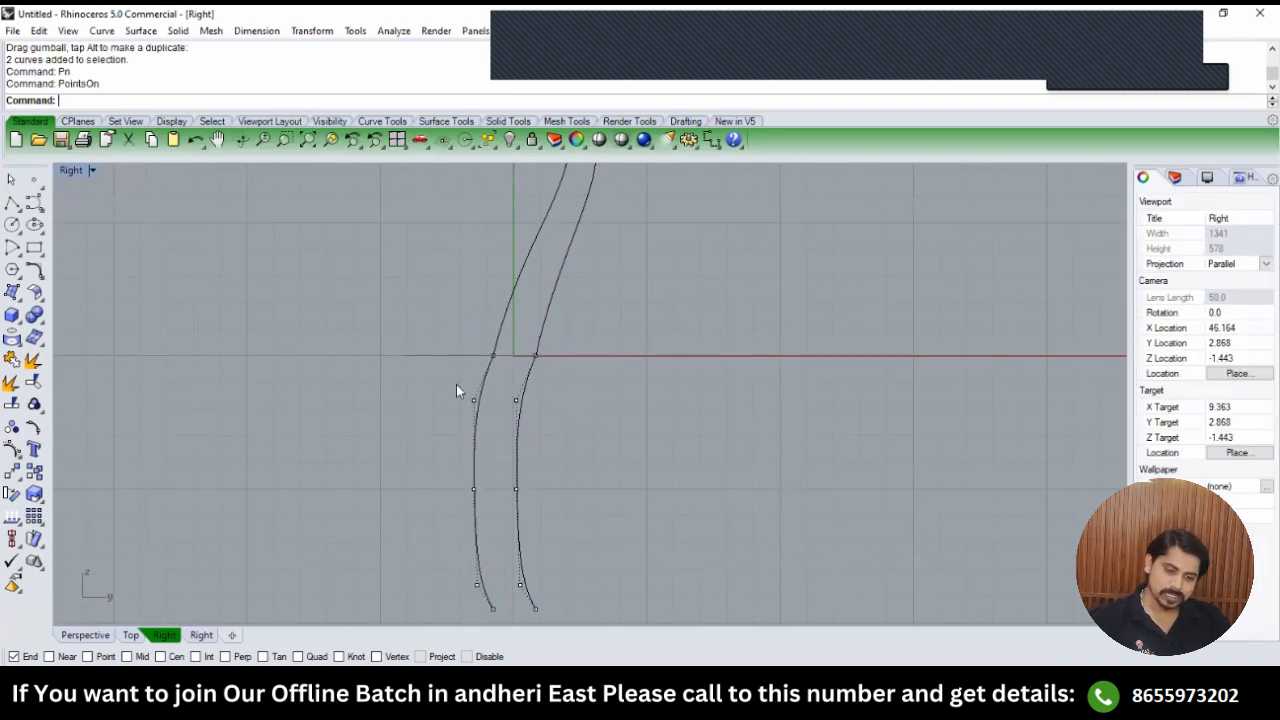
left_click_drag(456, 384, 561, 400)
left_click(587, 455)
Rebuild the two copied lower arcs with 6 points at degree 3.
left_click_drag(598, 452, 421, 486)
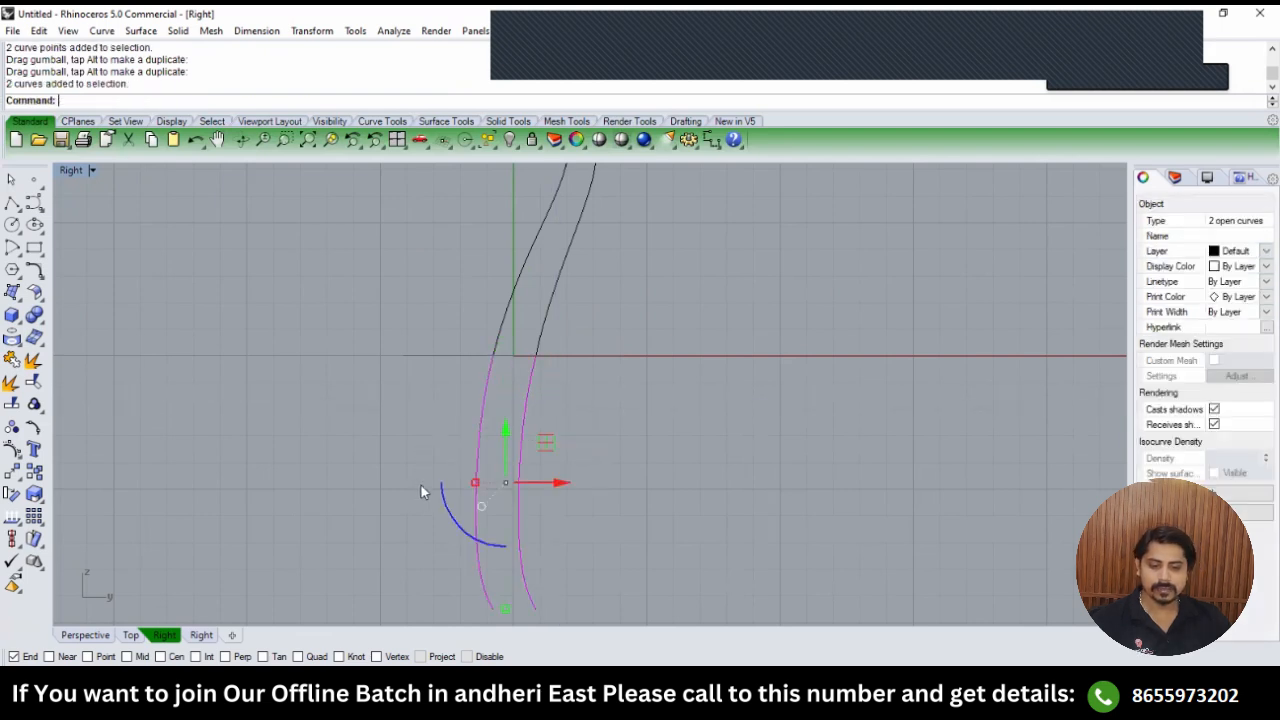
type("RE")
key("Return")
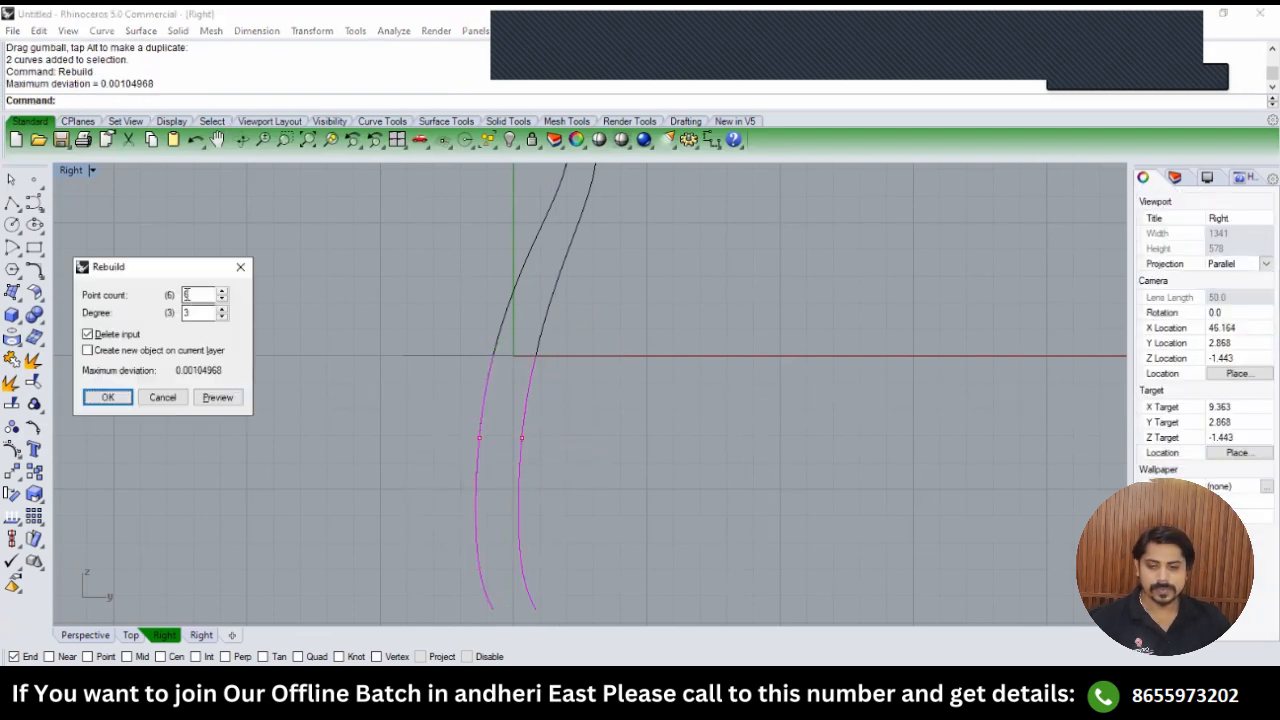
left_click(217, 397)
left_click(217, 397)
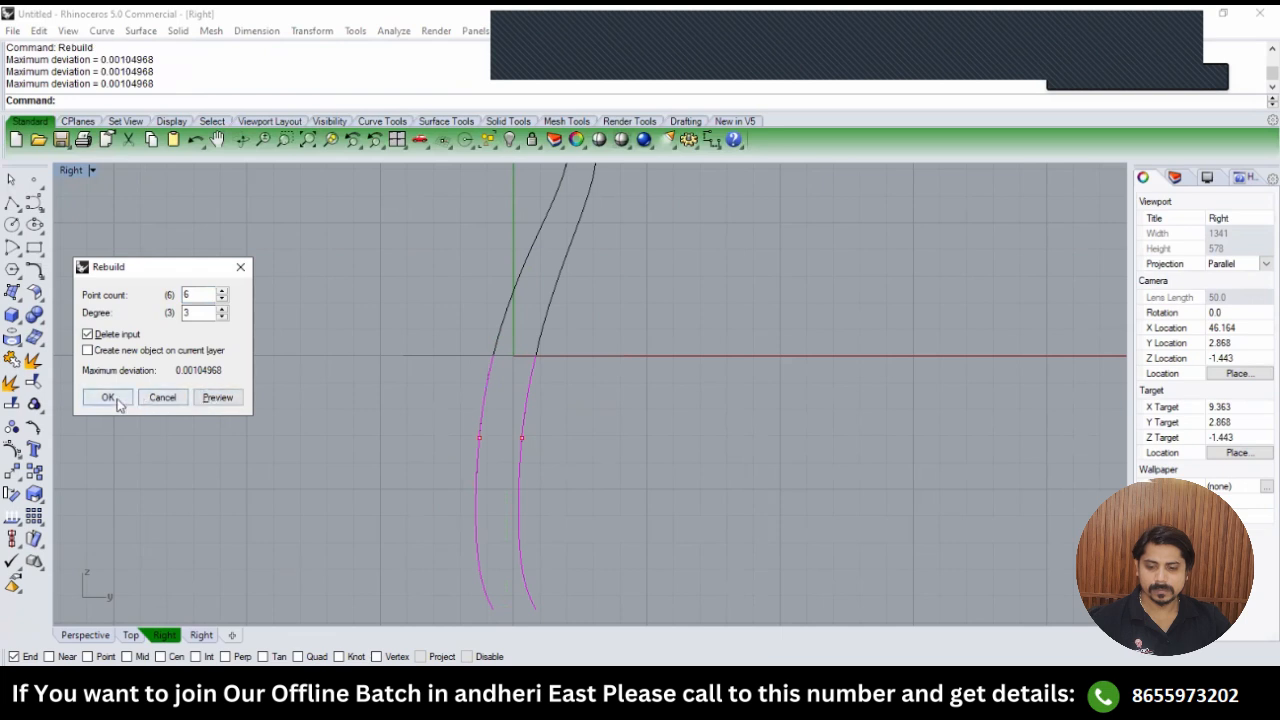
left_click(107, 397)
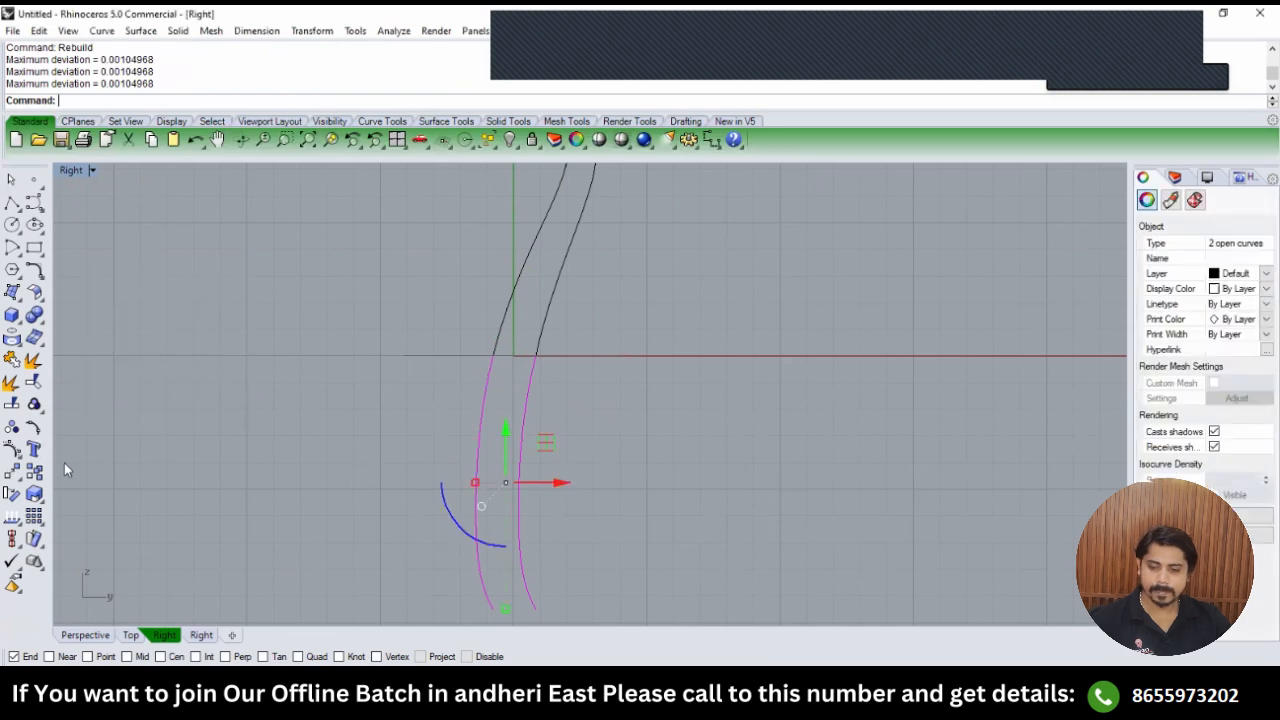
Turn on the rebuilt lower arcs' control points and adjust one middle pair to refine the bow.
left_click(12, 450)
left_click_drag(392, 453, 534, 488)
scroll(528, 490, "up", 2)
key("Escape")
key("Escape")
scroll(585, 394, "down", 6)
scroll(586, 392, "down", 3)
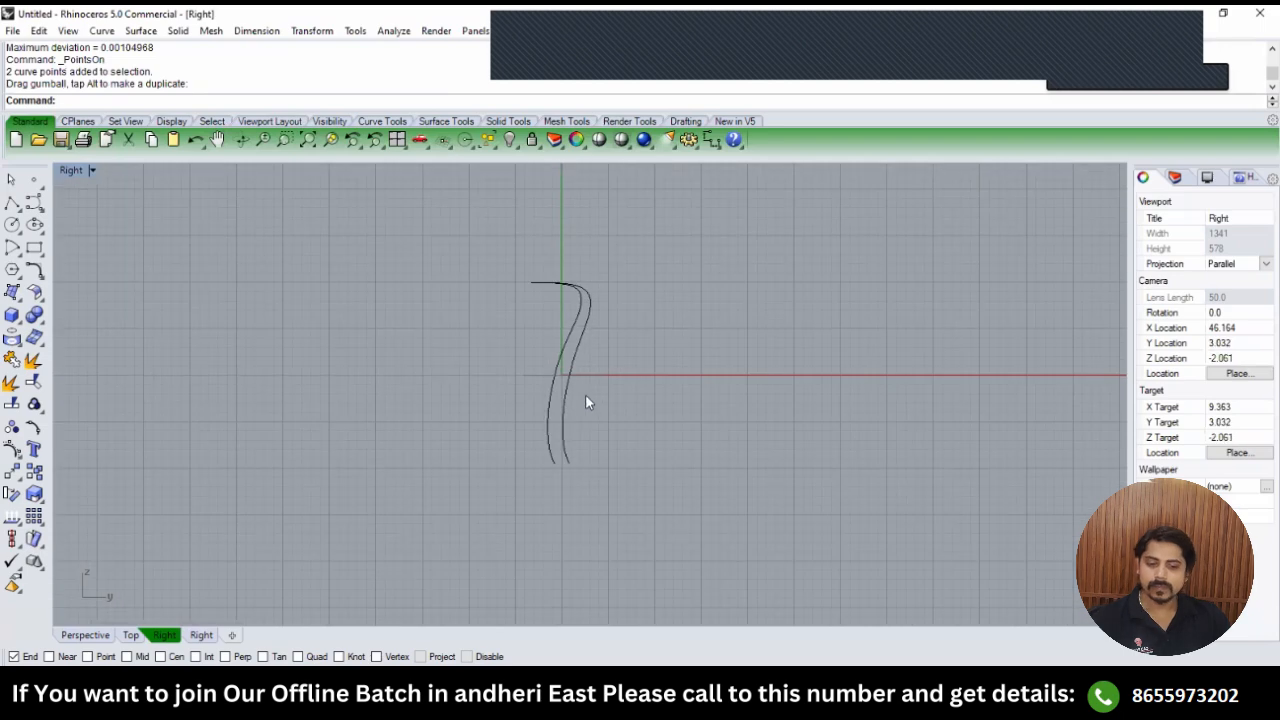
Unlock the locked objects and hide the reference sketch in the perspective view.
type("TOP")
key("Return")
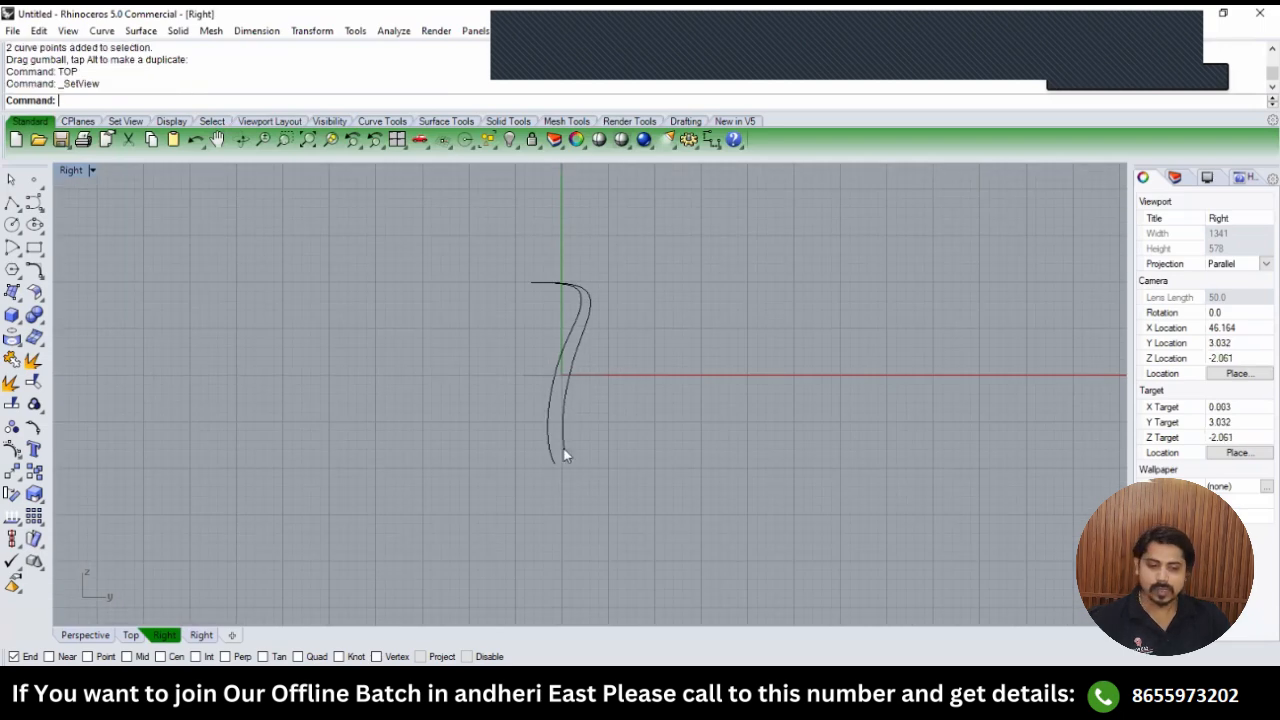
left_click_drag(691, 377, 667, 419)
key("Escape")
scroll(667, 419, "up", 4)
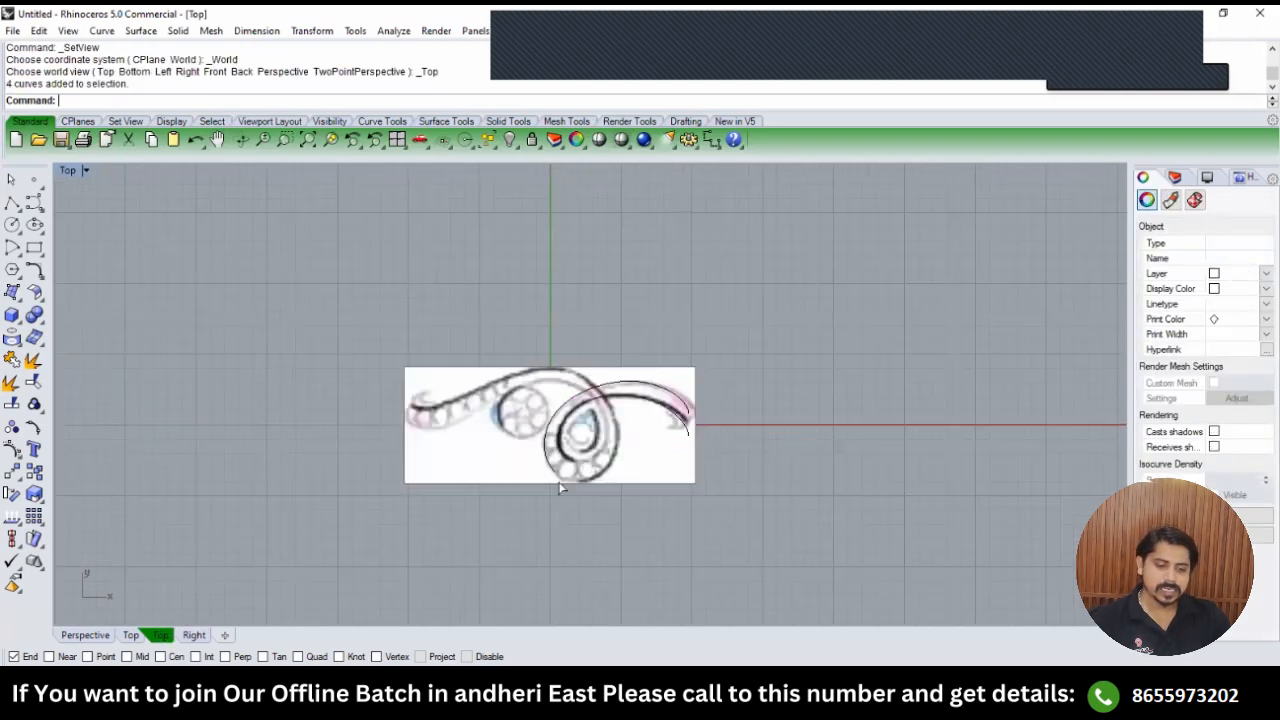
type("PERSPECTIVE")
key("Return")
right_click_drag(624, 451, 598, 376)
right_click(534, 145)
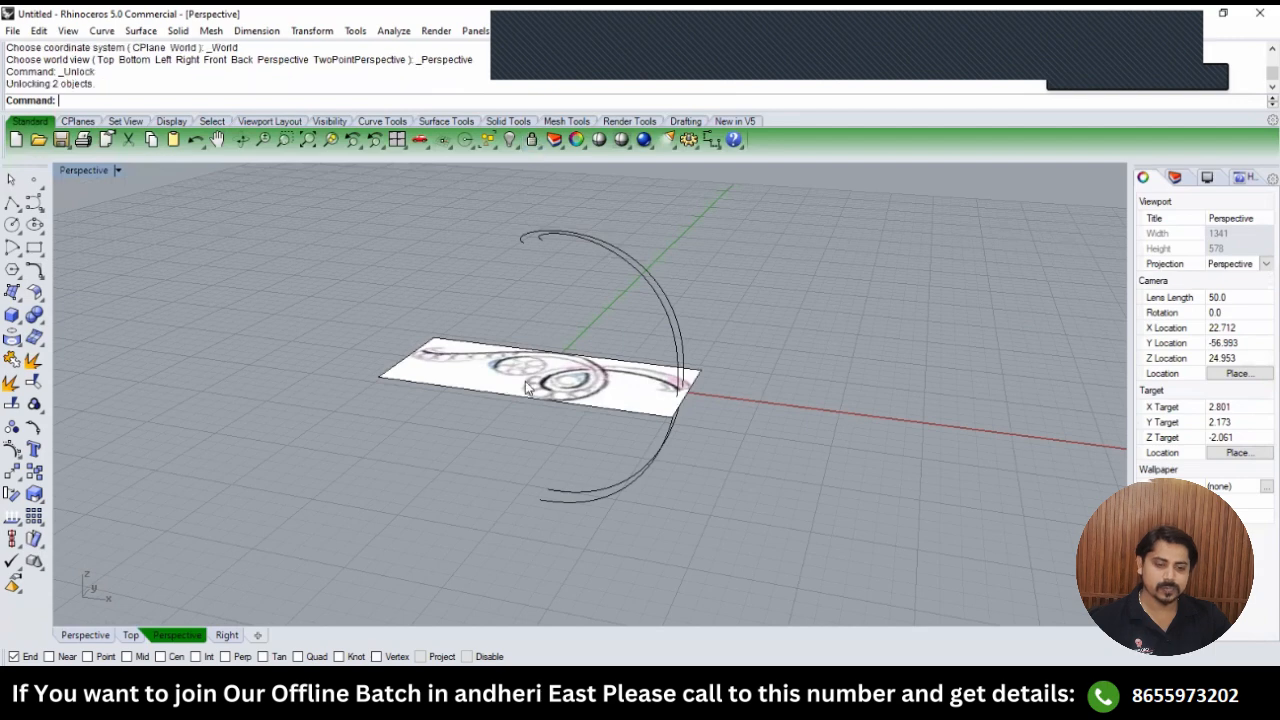
left_click_drag(610, 435, 520, 370)
key("ctrl+h")
Rotate a copy of the two lower arcs by 180 degrees about the origin 0 in the top view.
left_click_drag(703, 494, 583, 448)
type("TOP")
key("Return")
type("r")
key("Return")
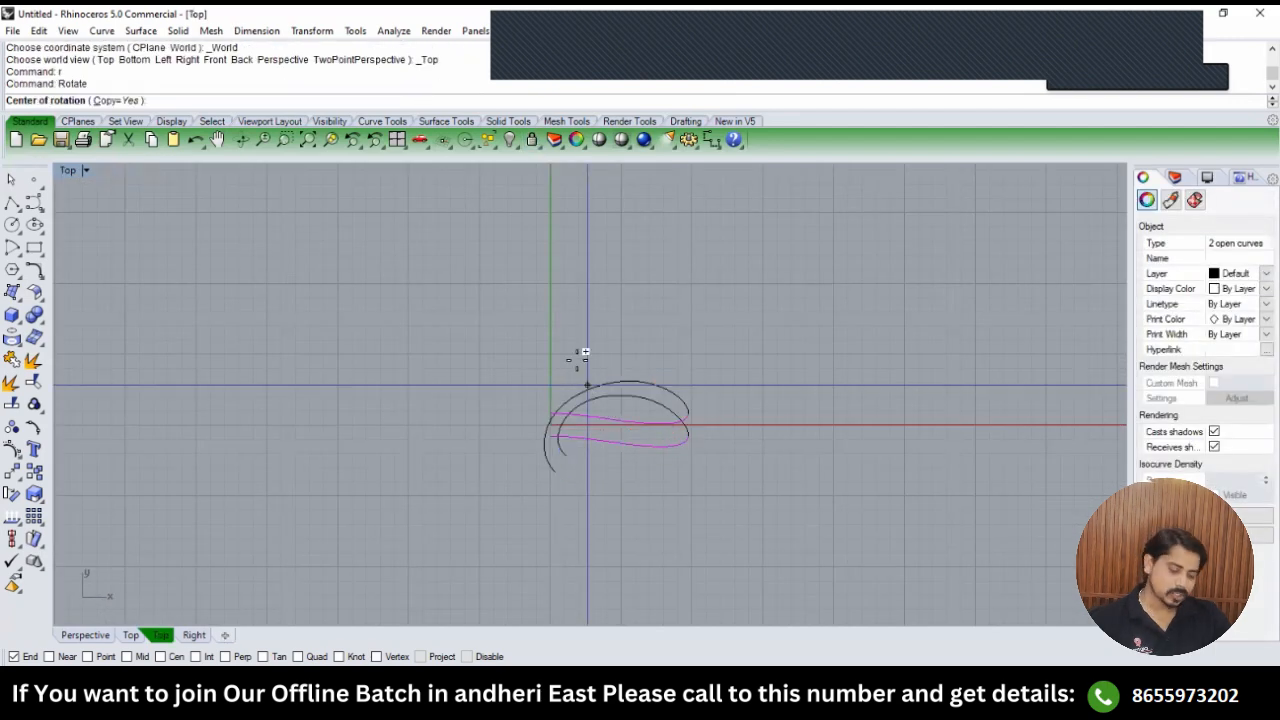
type("0")
key("Return")
left_click(573, 285)
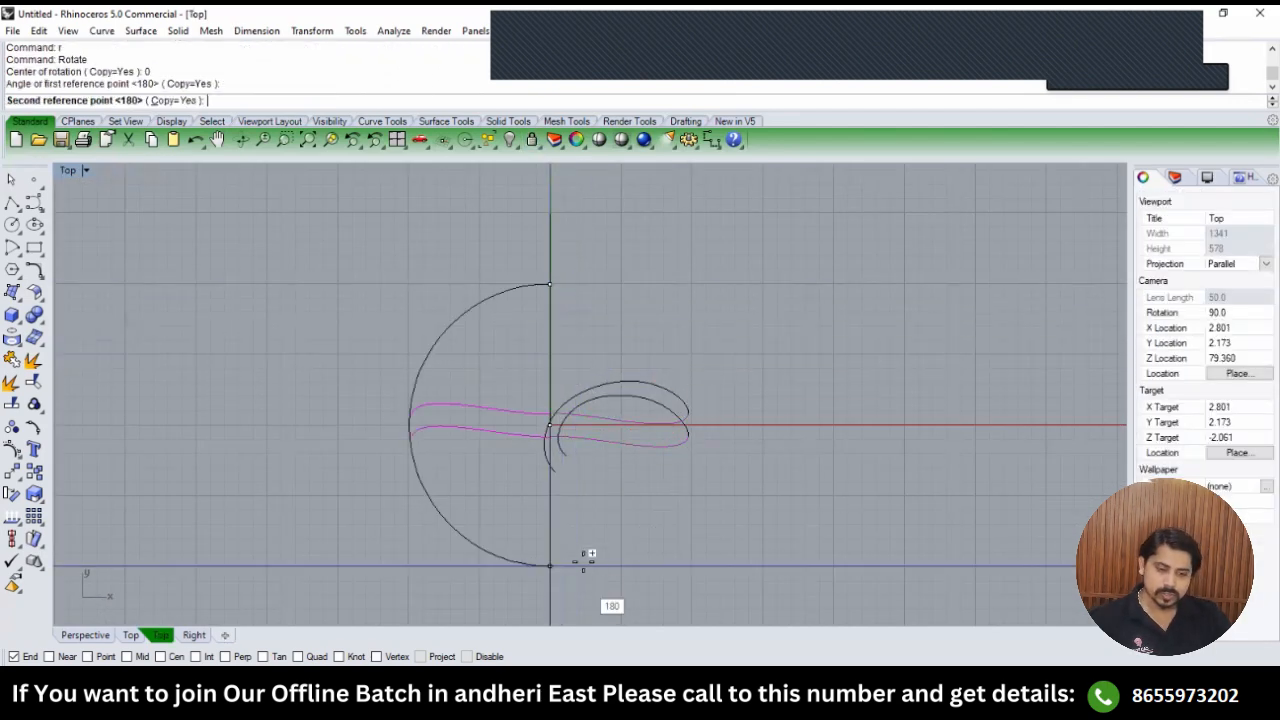
left_click(580, 560)
key("Return")
Turn on the positive X lower arcs' control points and shift the four nearest the Y axis slightly along negative Y.
scroll(525, 410, "up", 8)
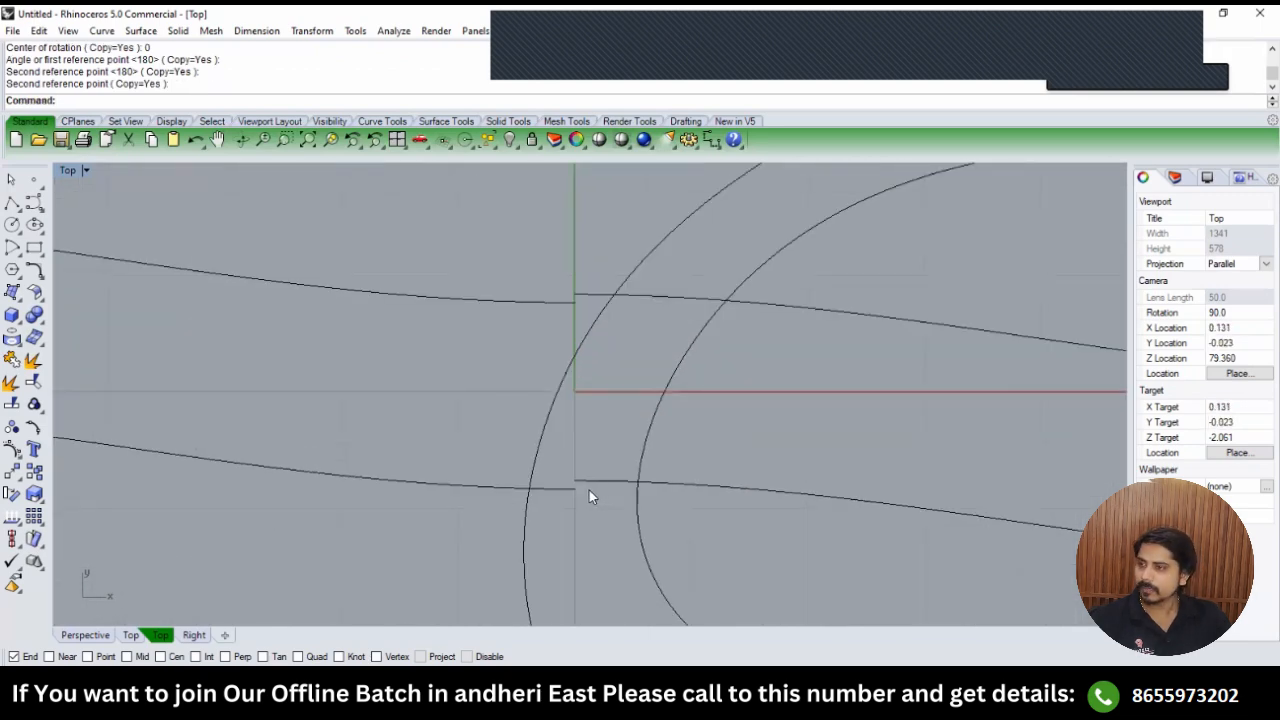
left_click(712, 488)
left_click(662, 299)
scroll(581, 362, "down", 3)
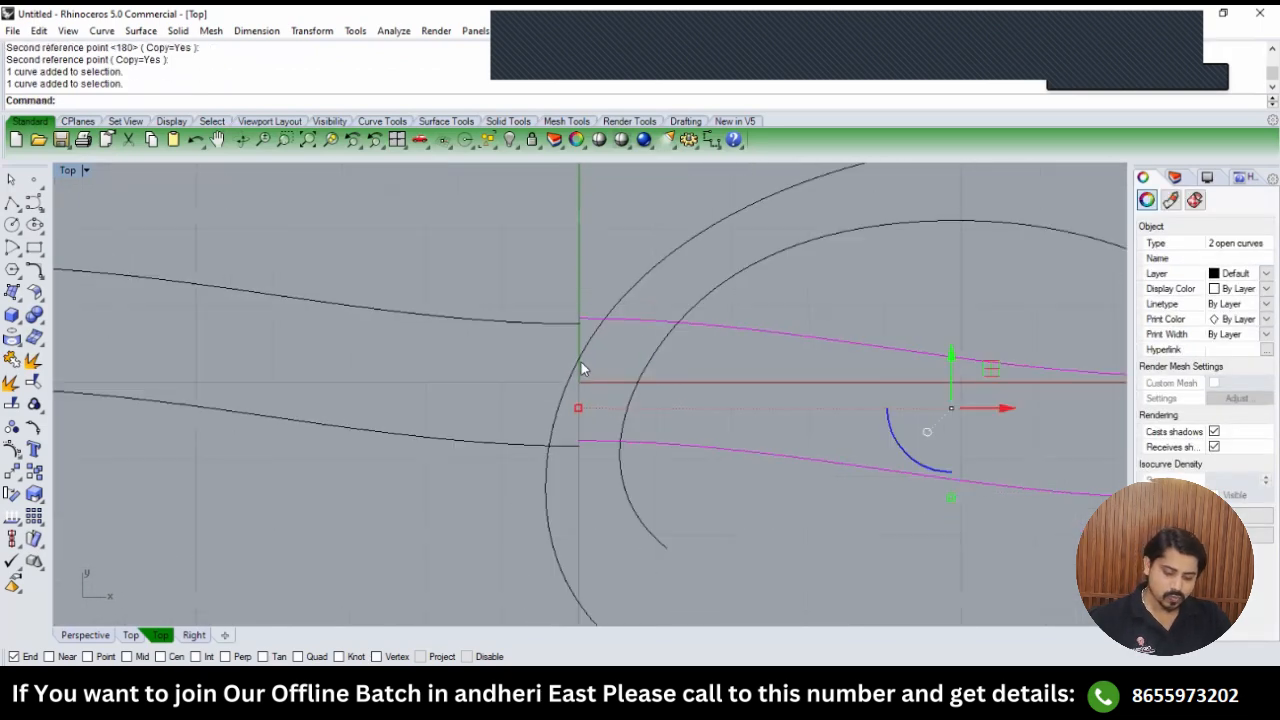
type("Pn")
key("Return")
left_click_drag(524, 268, 742, 504)
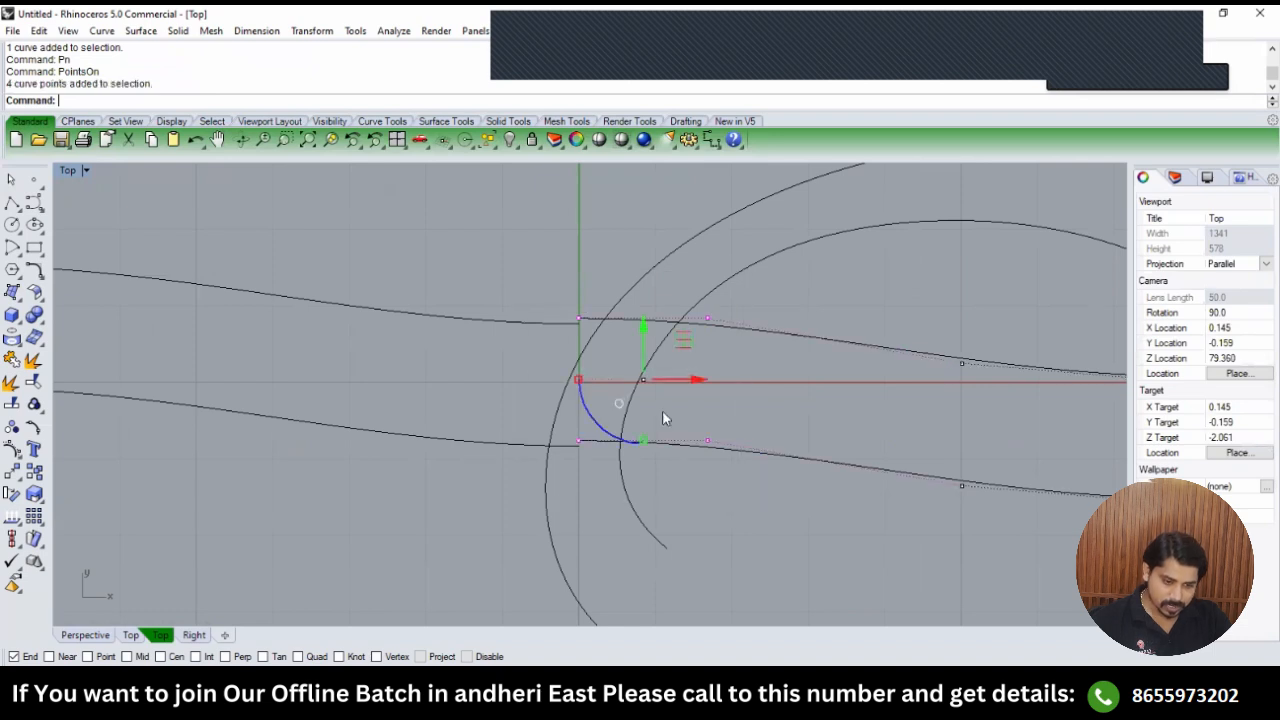
scroll(655, 390, "up", 4)
left_click_drag(639, 334, 625, 346)
key("Escape")
scroll(488, 288, "up", 2)
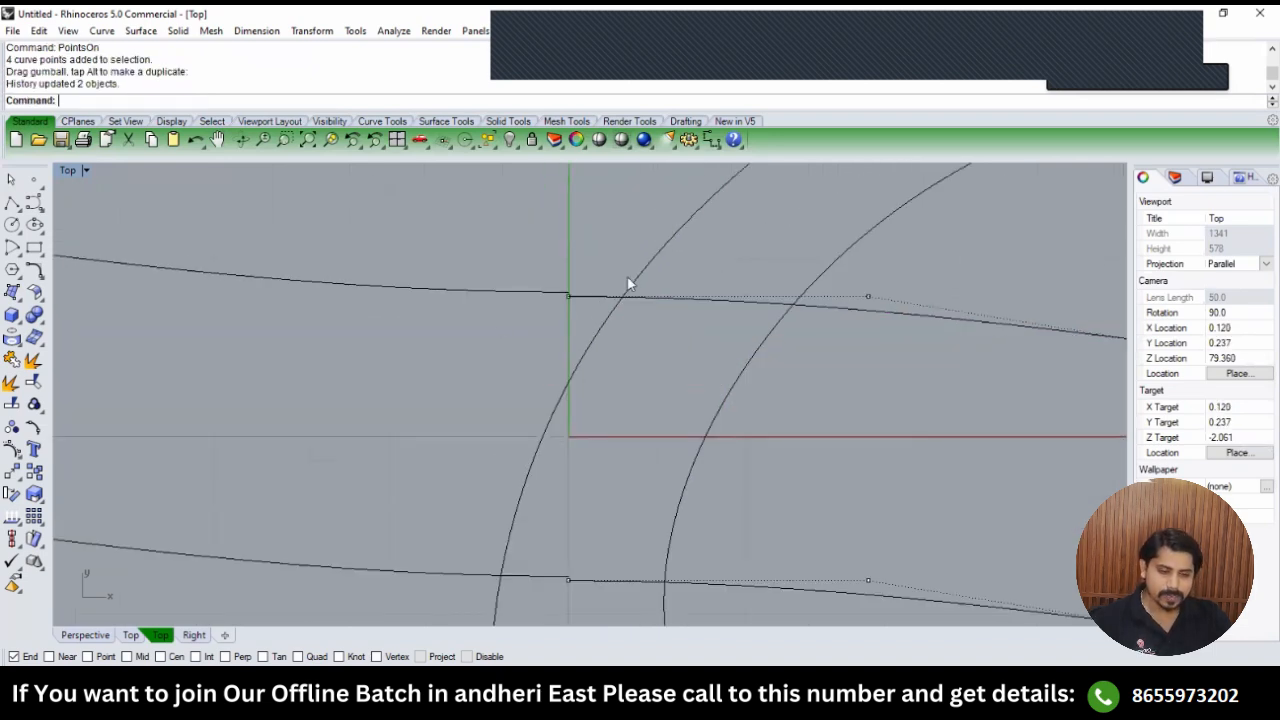
Move the end of the upper positive X shank arc onto the adjoining end of the rotated copy.
left_click(563, 294)
type("M")
key("Return")
left_click(565, 297)
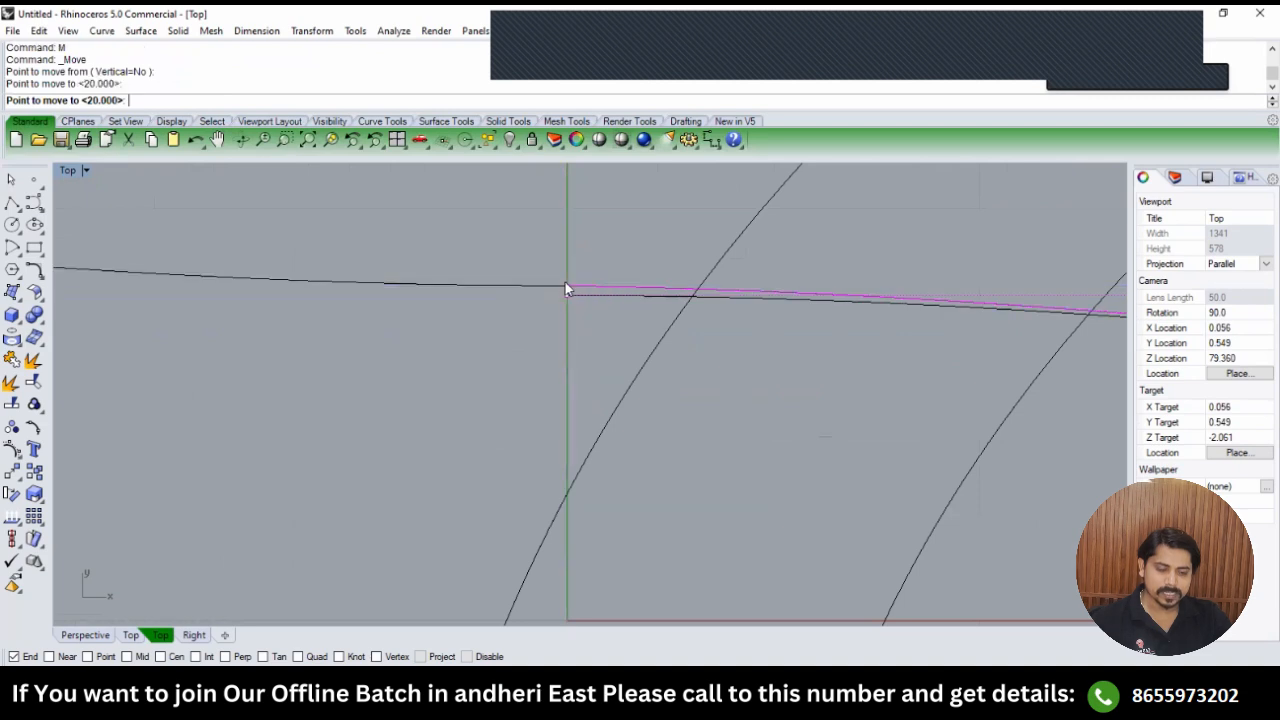
left_click(565, 285)
scroll(505, 304, "down", 4)
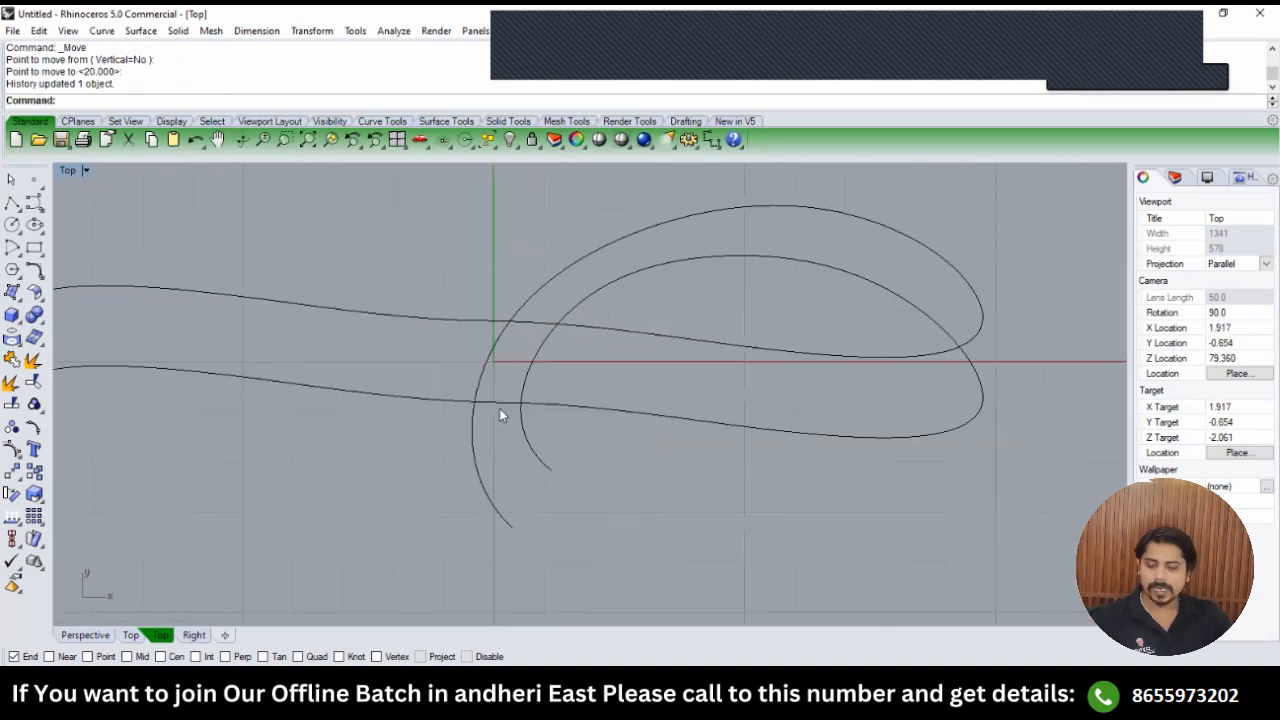
scroll(505, 335, "down", 3)
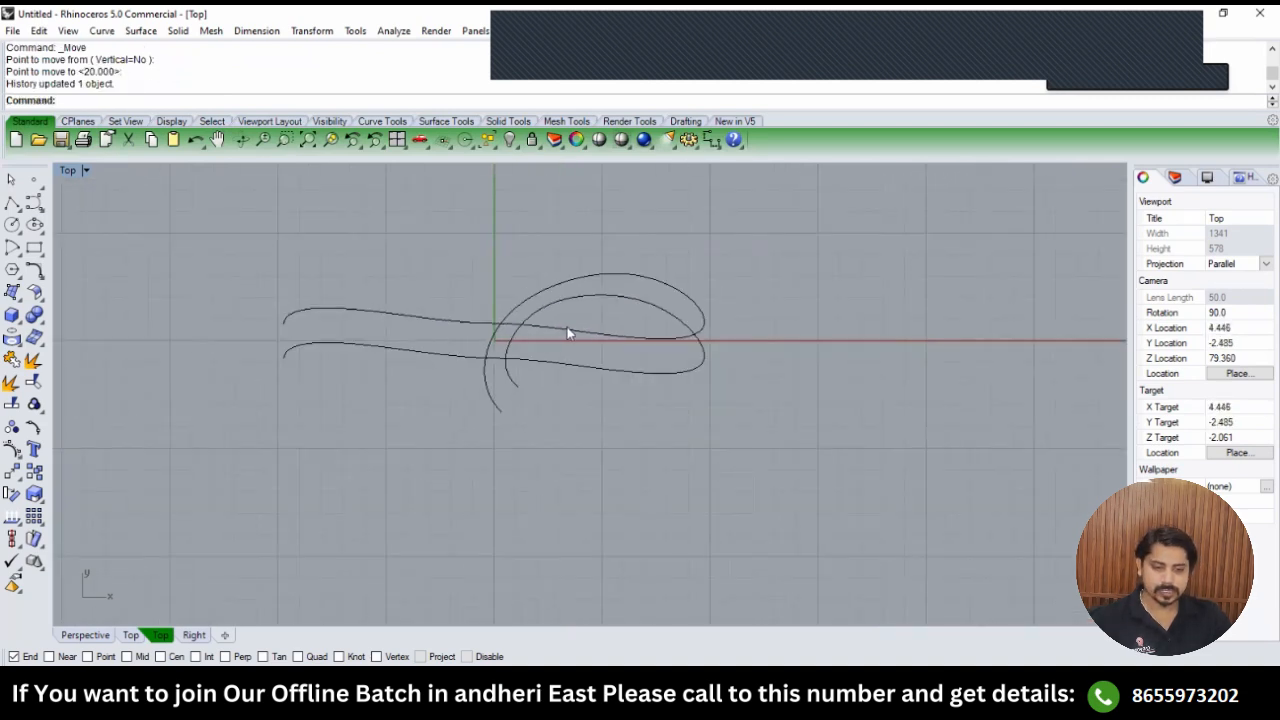
Turn on the control points of the two positive X lower arcs and shift their second points from the Y axis slightly along negative Y.
left_click(567, 333)
left_click(541, 366, "shift")
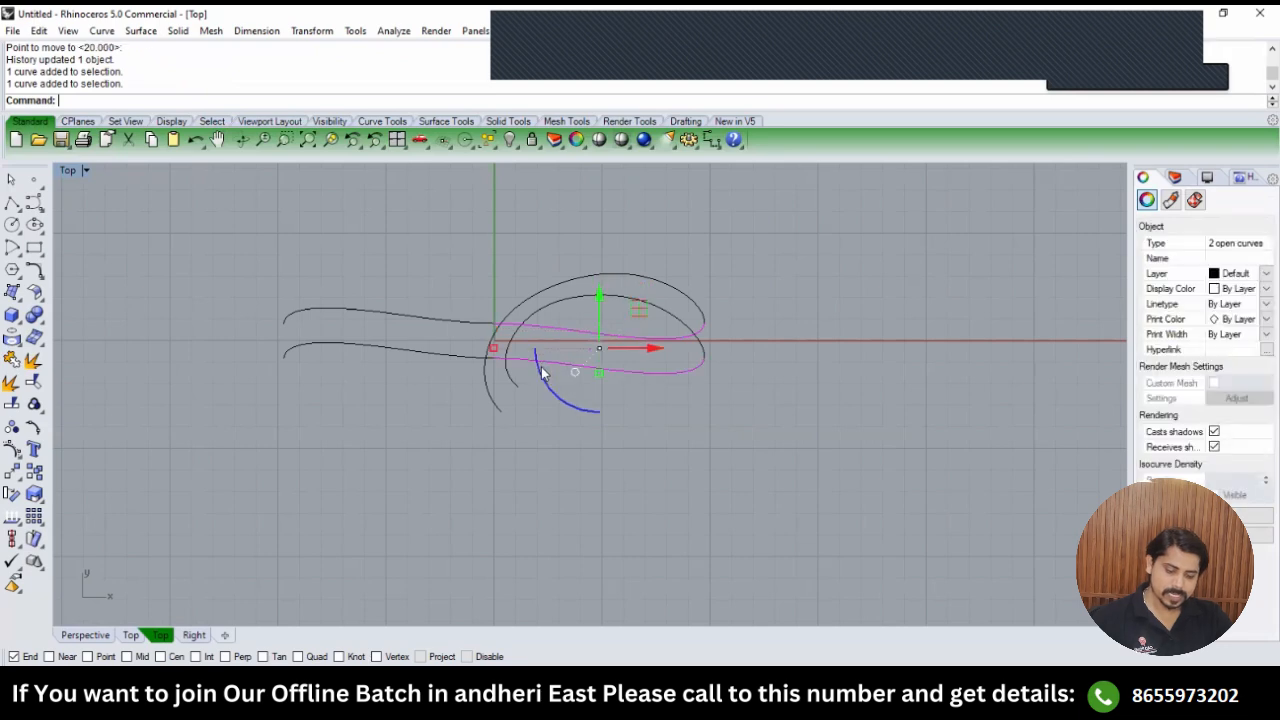
scroll(530, 332, "up", 4)
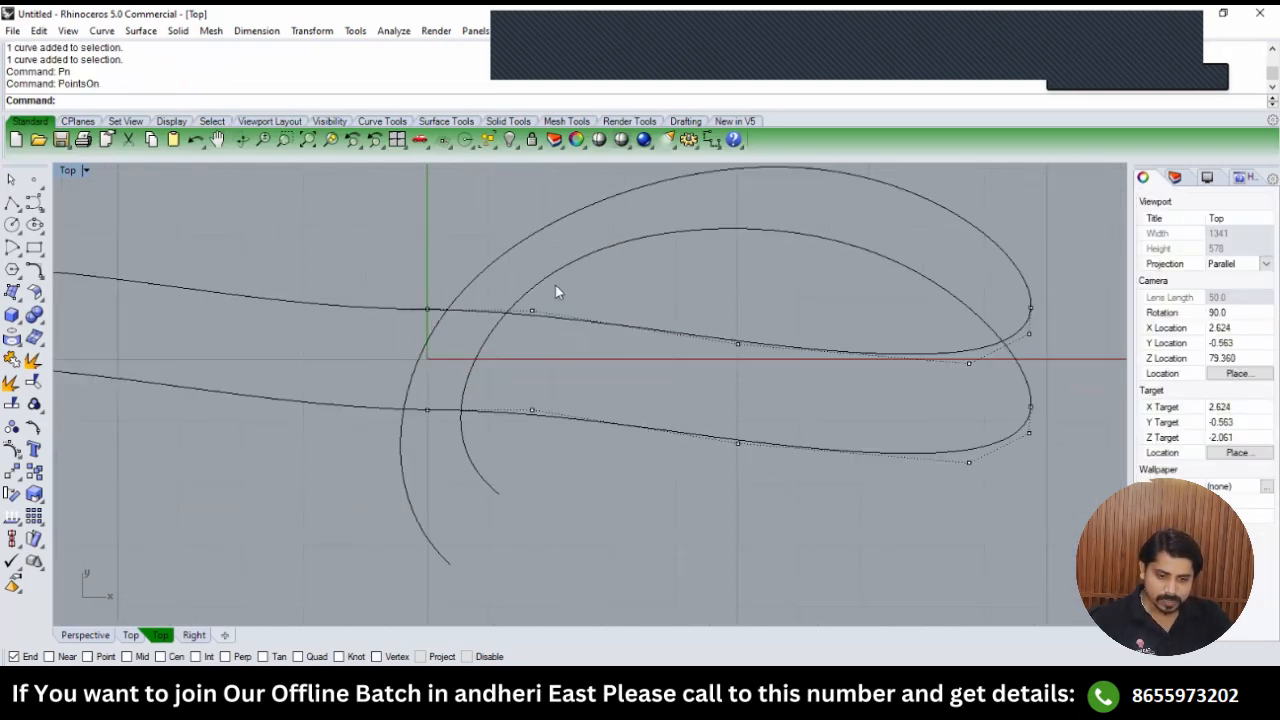
left_click(532, 312)
left_click(532, 410, "shift")
left_click_drag(540, 318, 538, 332)
key("Escape")
scroll(613, 359, "down", 4)
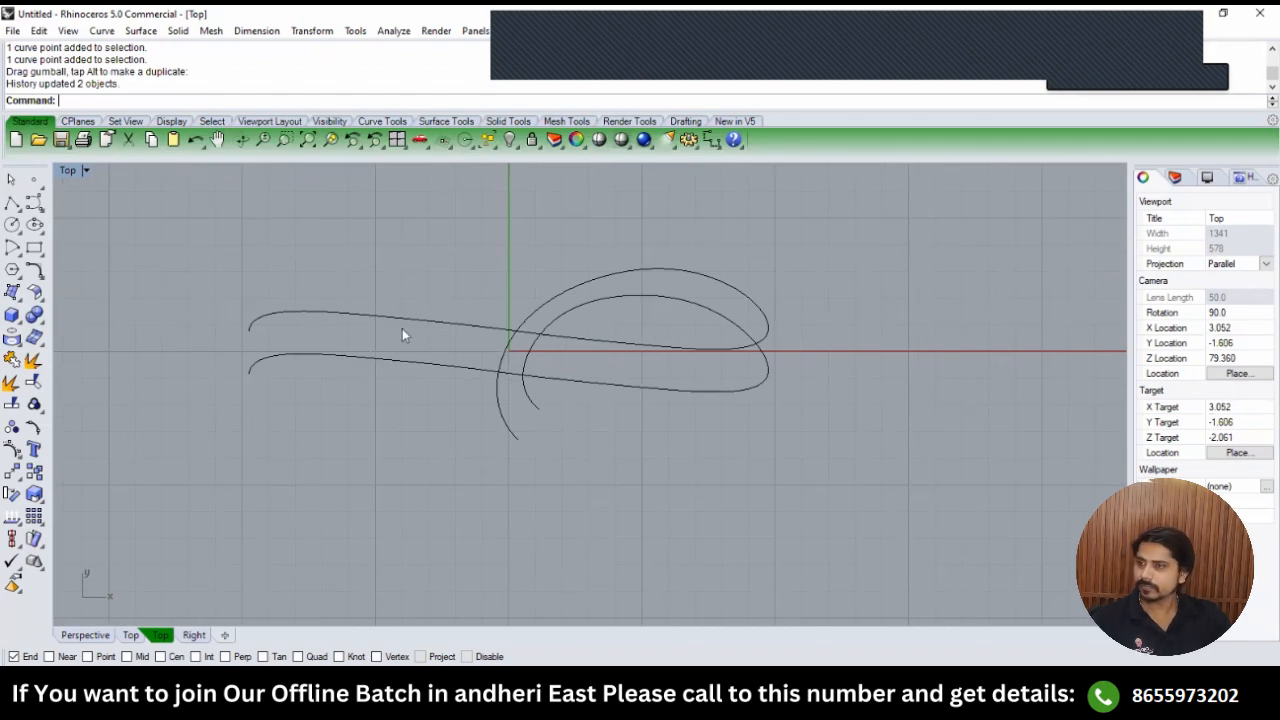
Show the hidden pair of swirl curves starting on the negative X side in the top view and set the viewport to shaded.
key("ctrl+F4")
key("ctrl+F2")
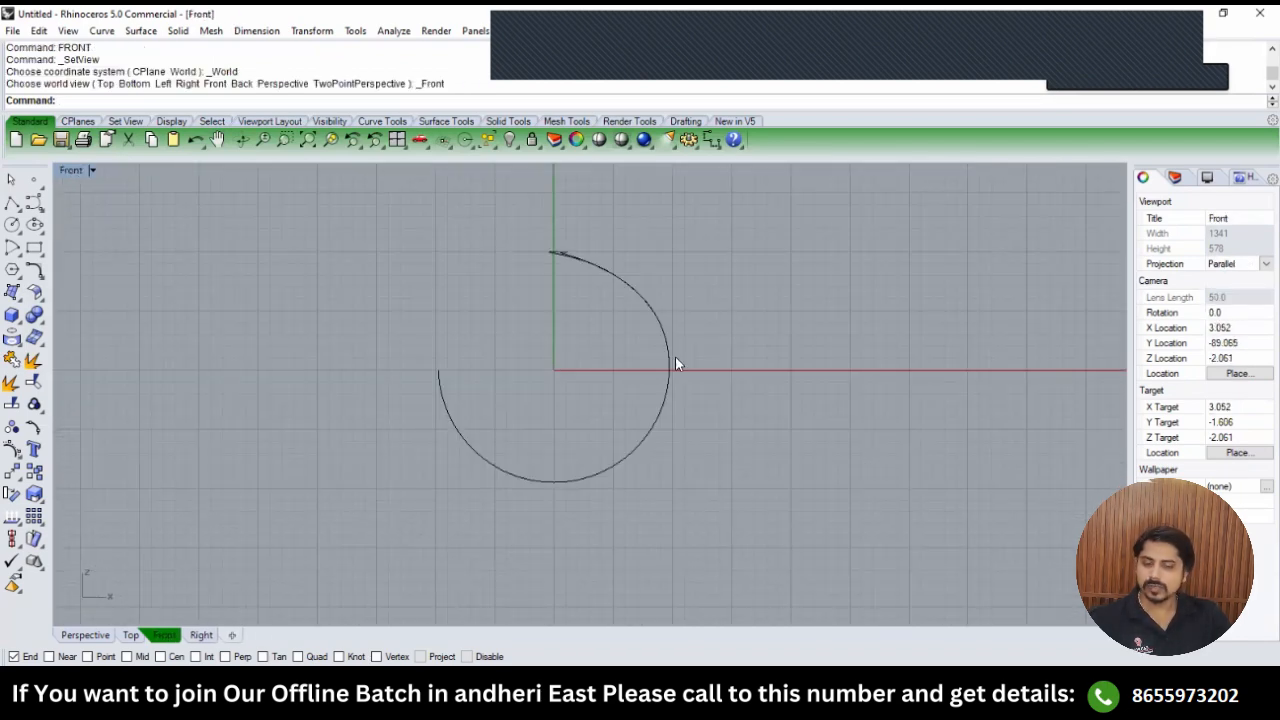
key("ctrl+F1")
type("ss")
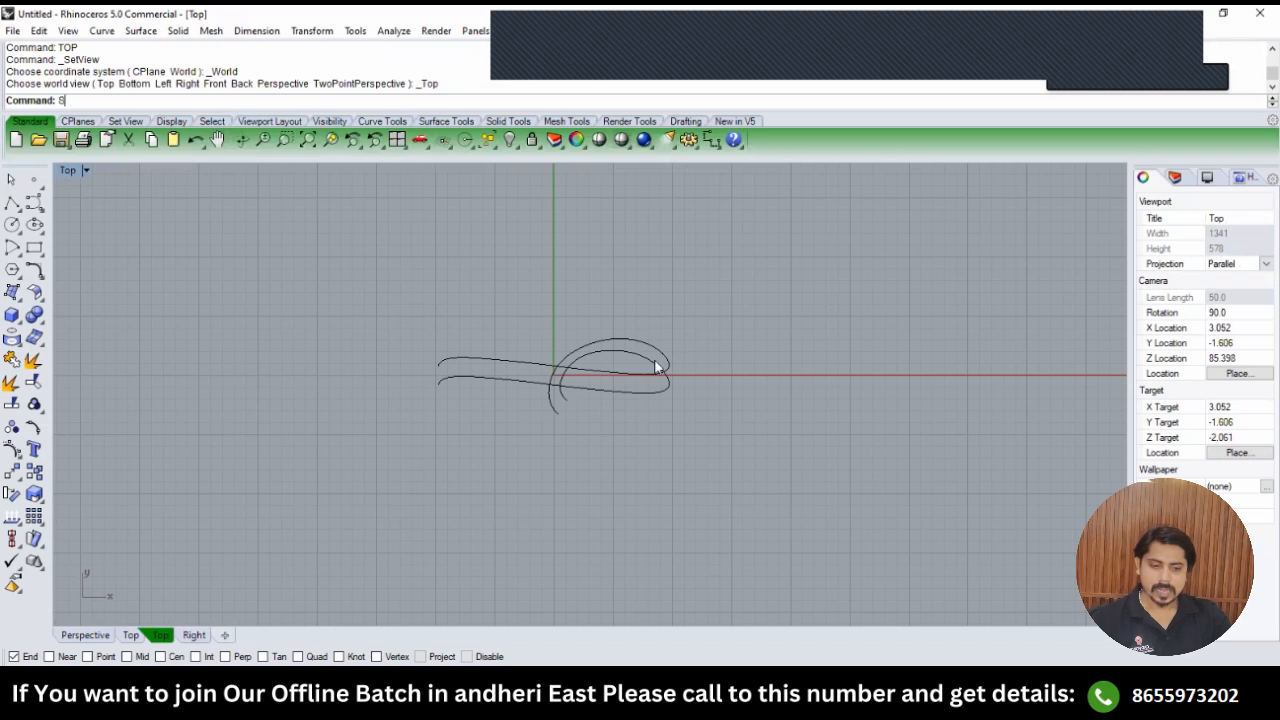
key("Return")
left_click(519, 341)
left_click(517, 336)
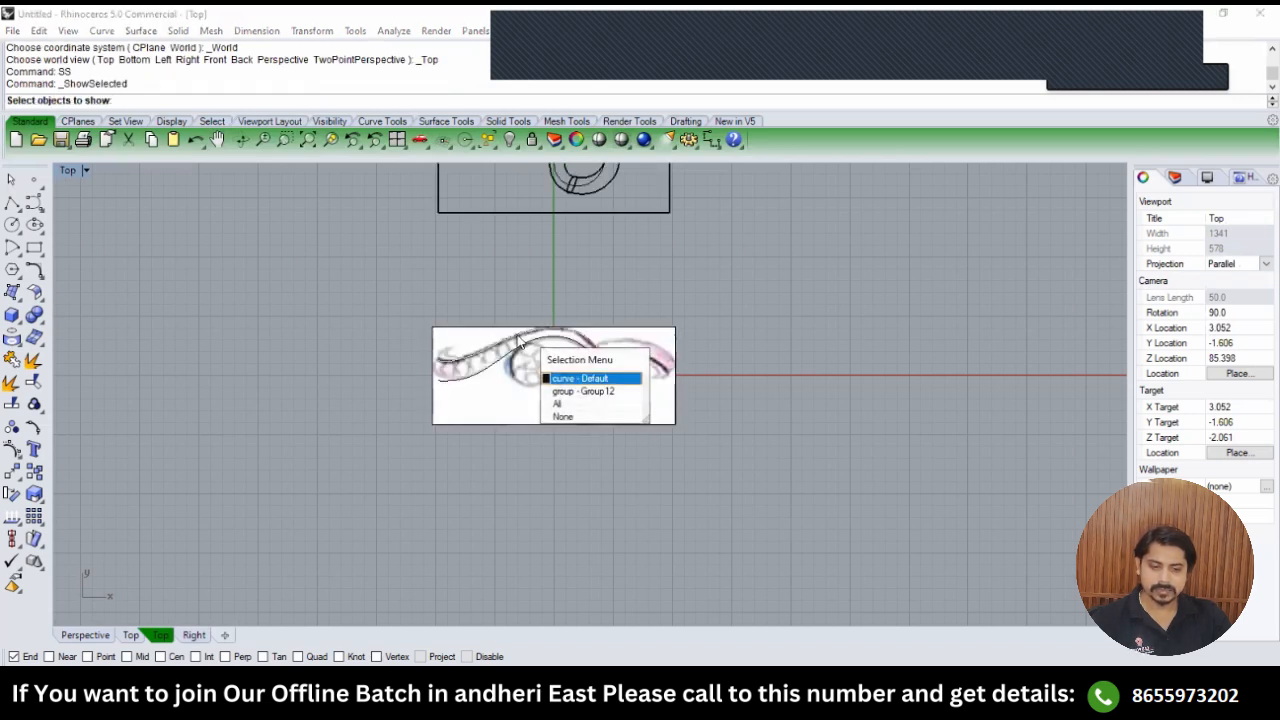
key("Return")
left_click(509, 350)
key("Return")
key("Return")
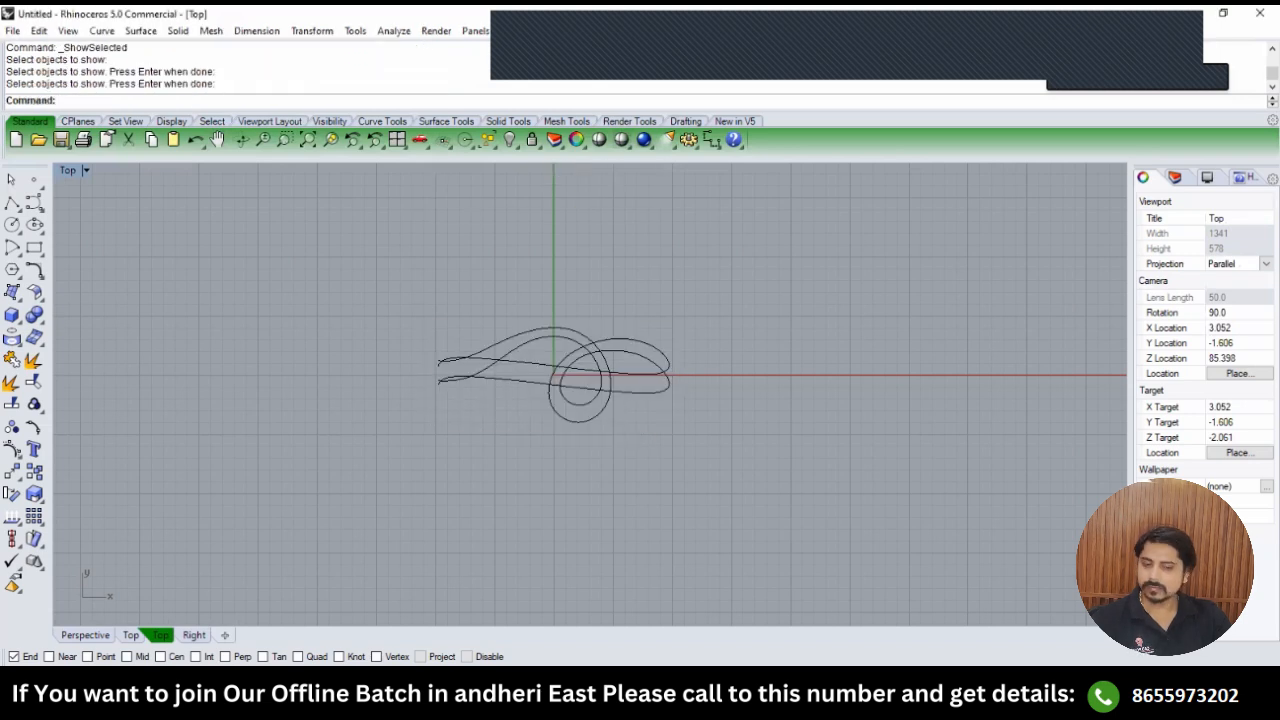
type("sv")
key("Return")
Mirror all eight curves across the Y axis through origin 0 with Copy set to No.
key("ctrl+a")
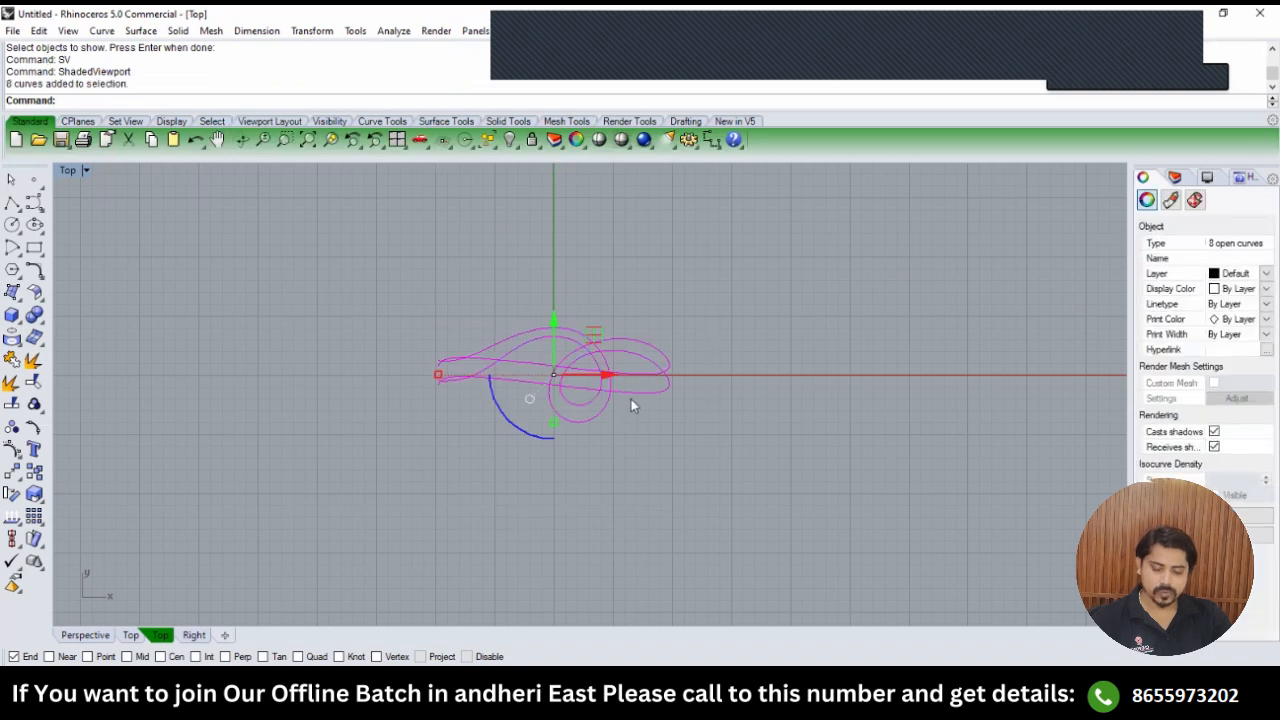
type("mm")
key("Return")
type("0")
key("Return")
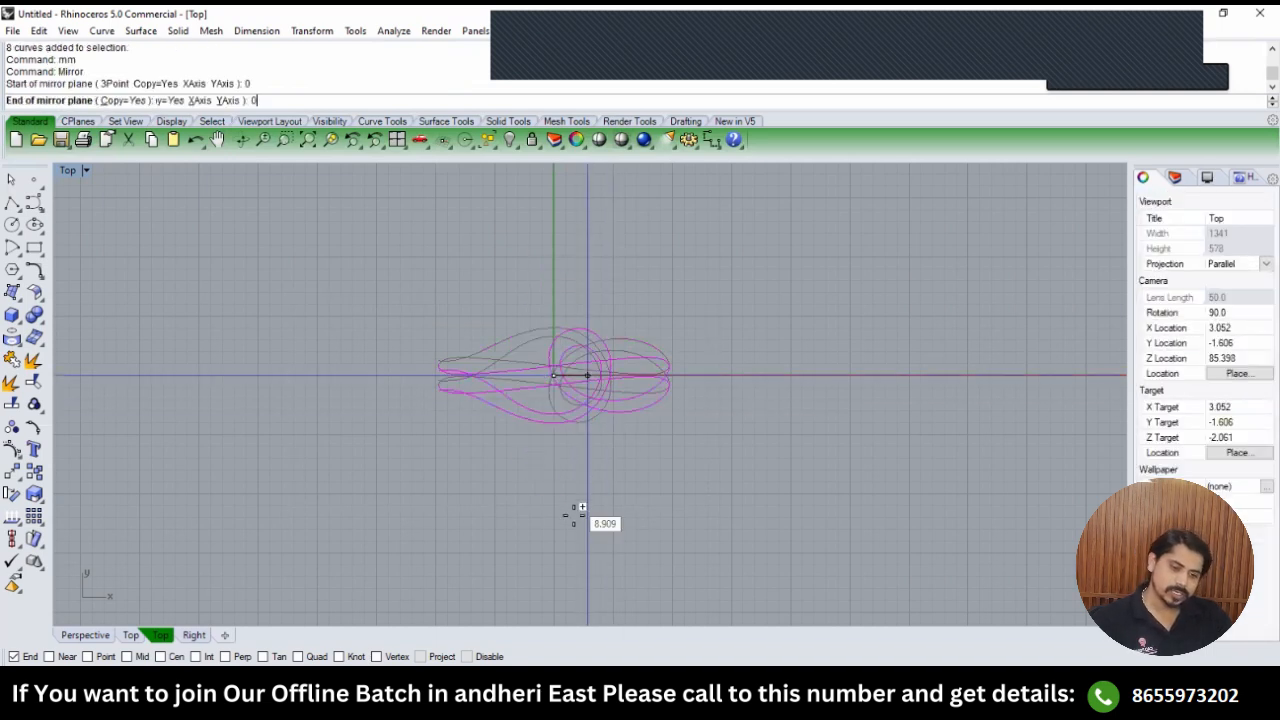
type("c")
key("Return")
left_click(573, 516)
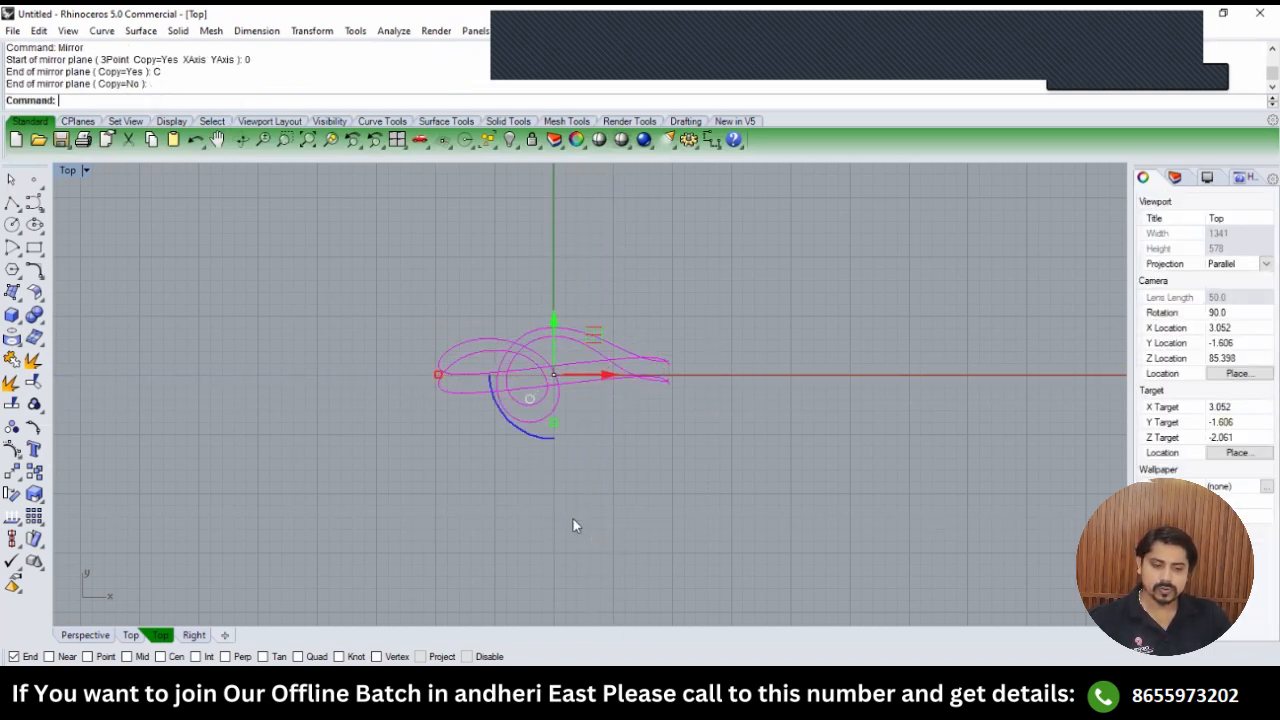
Hide the negative X swirl pair and lower arcs, keeping the swirl pair that meets the positive X lower arcs.
left_click_drag(541, 479, 412, 298)
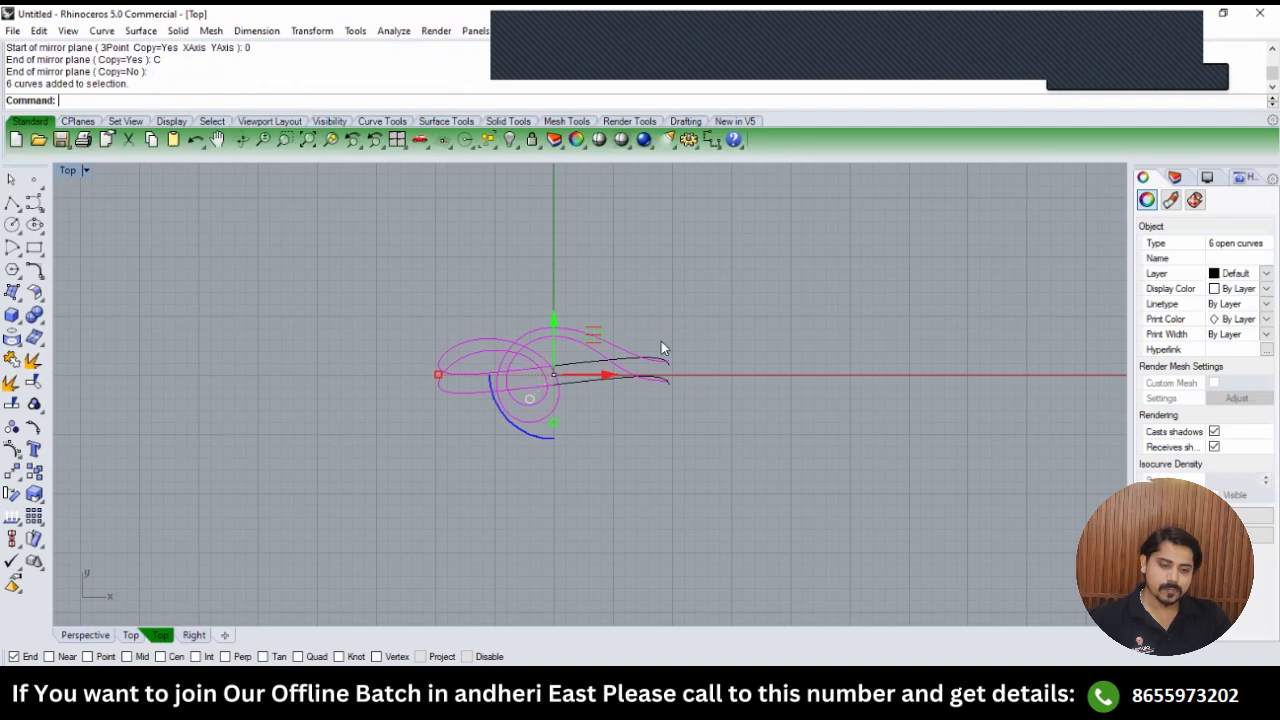
left_click_drag(661, 341, 602, 418, "ctrl")
key("ctrl+h")
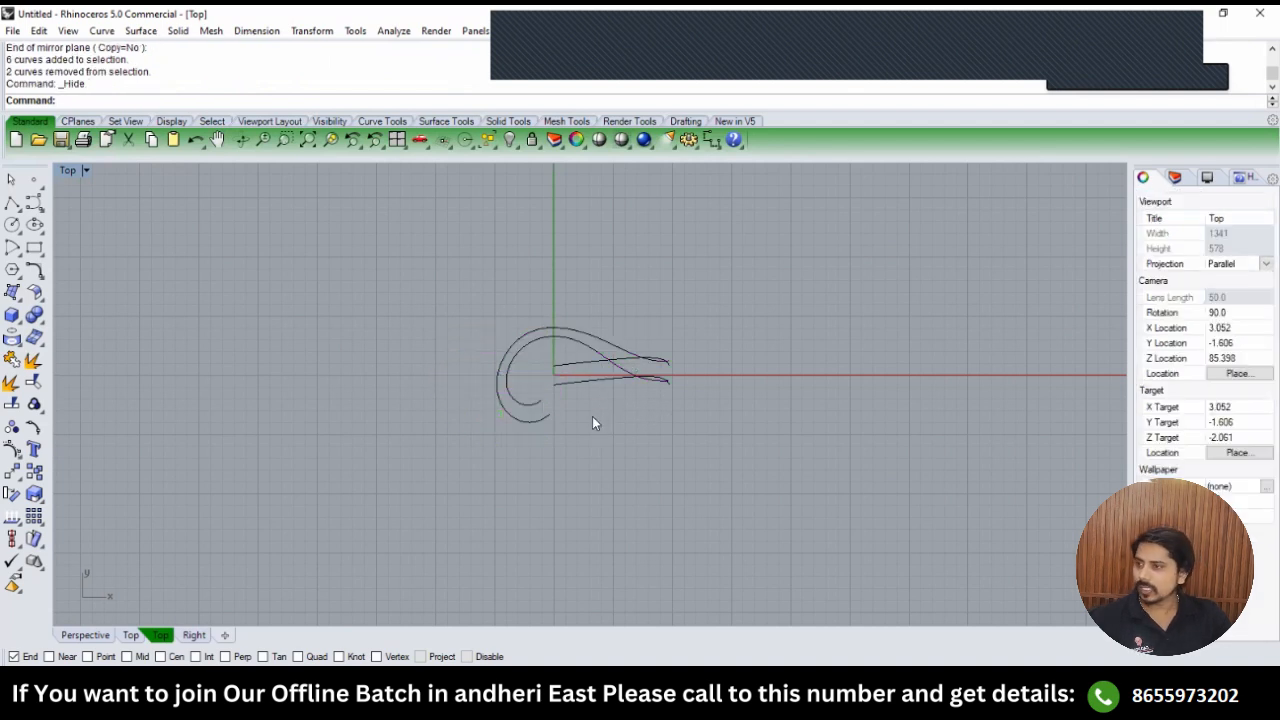
Rebuild the two upper swirl curves with 12 points and degree 3, deleting the input.
type("RIGHT")
key("Return")
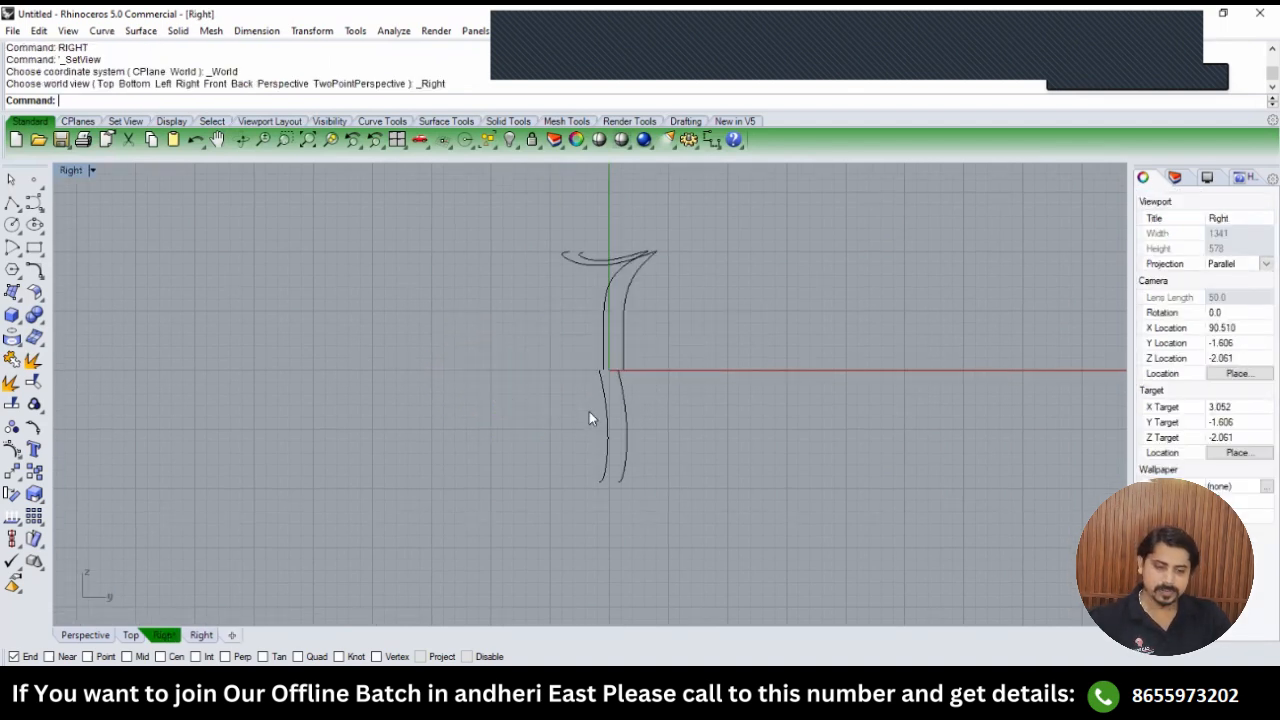
scroll(612, 374, "up", 3)
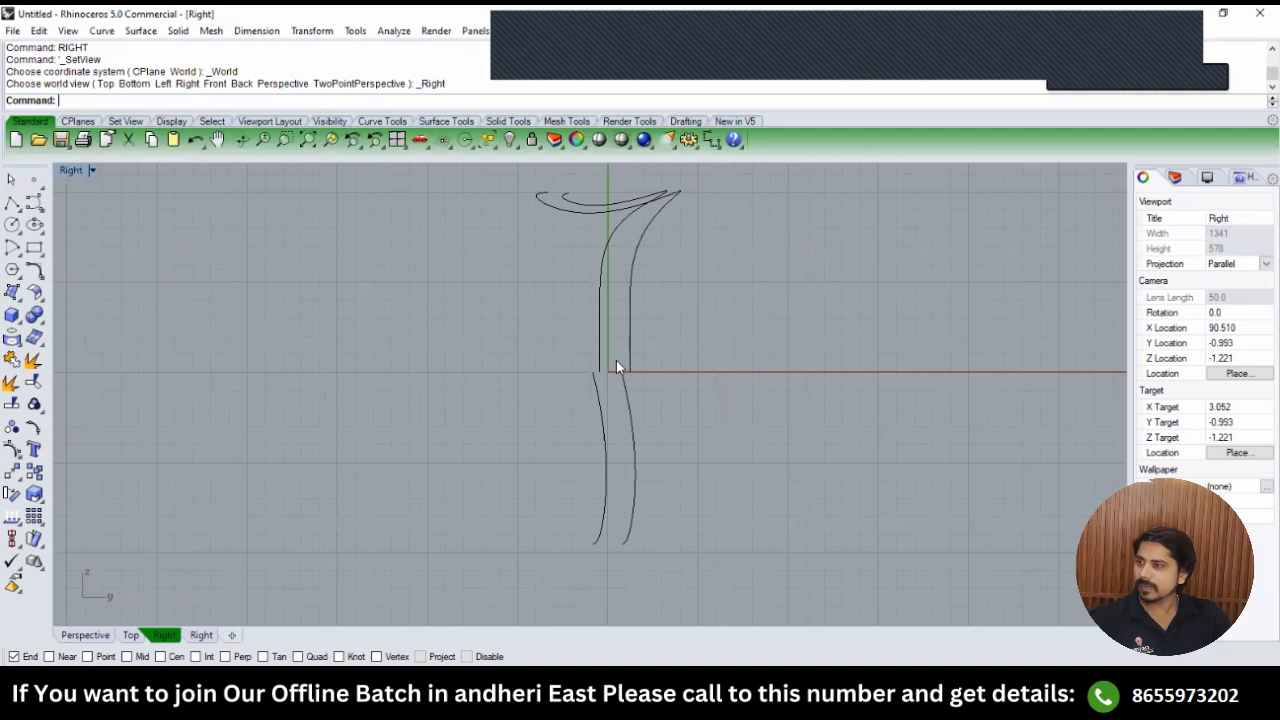
left_click_drag(474, 314, 474, 315)
scroll(585, 432, "up", 2)
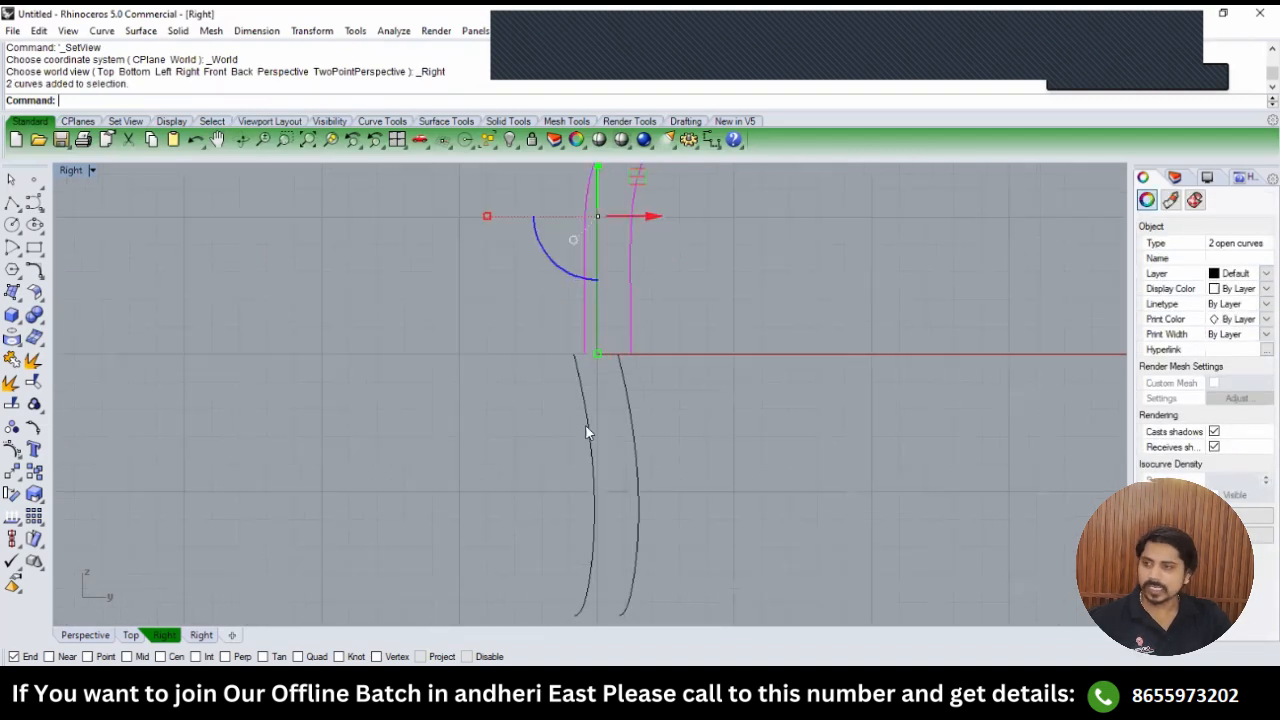
scroll(595, 396, "down", 2)
right_click_drag(626, 366, 617, 431)
type("Rebuild")
key("Return")
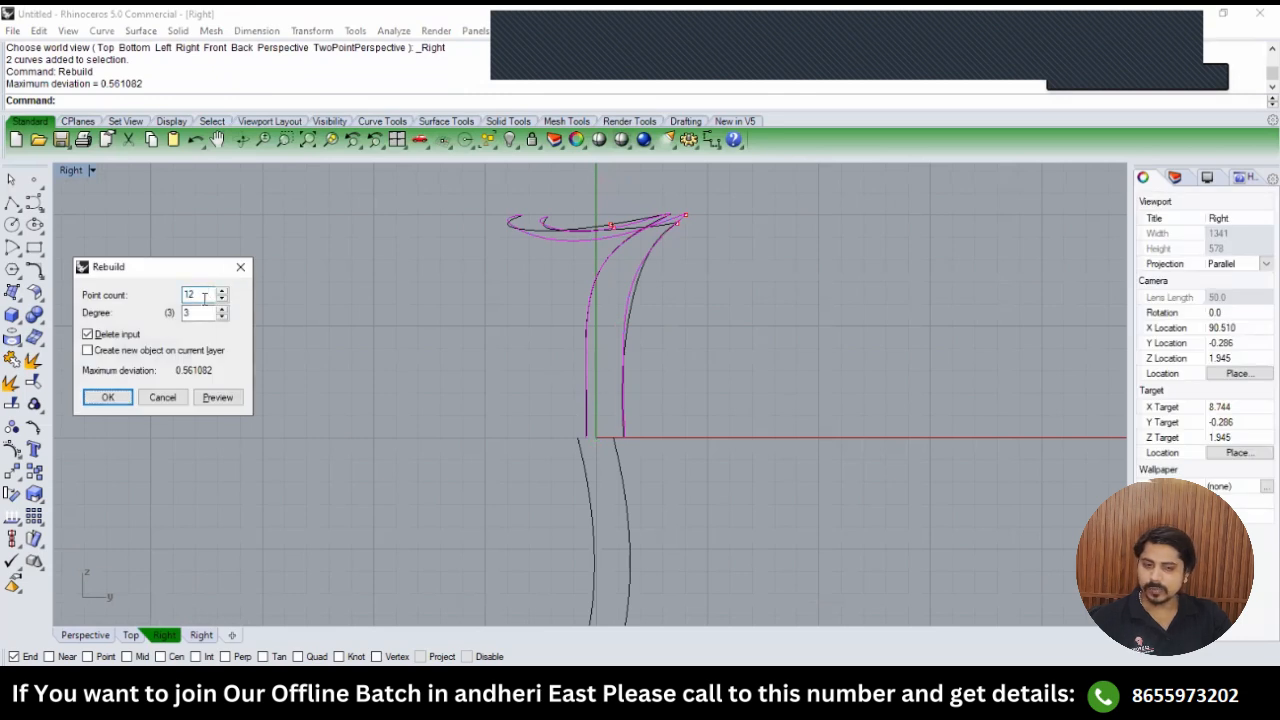
mouse_move(641, 331)
right_mouse_down()
mouse_move(674, 337)
mouse_move(623, 325)
mouse_move(654, 318)
right_mouse_up()
type("TOP")
key("Return")
scroll(608, 323, "down", 4)
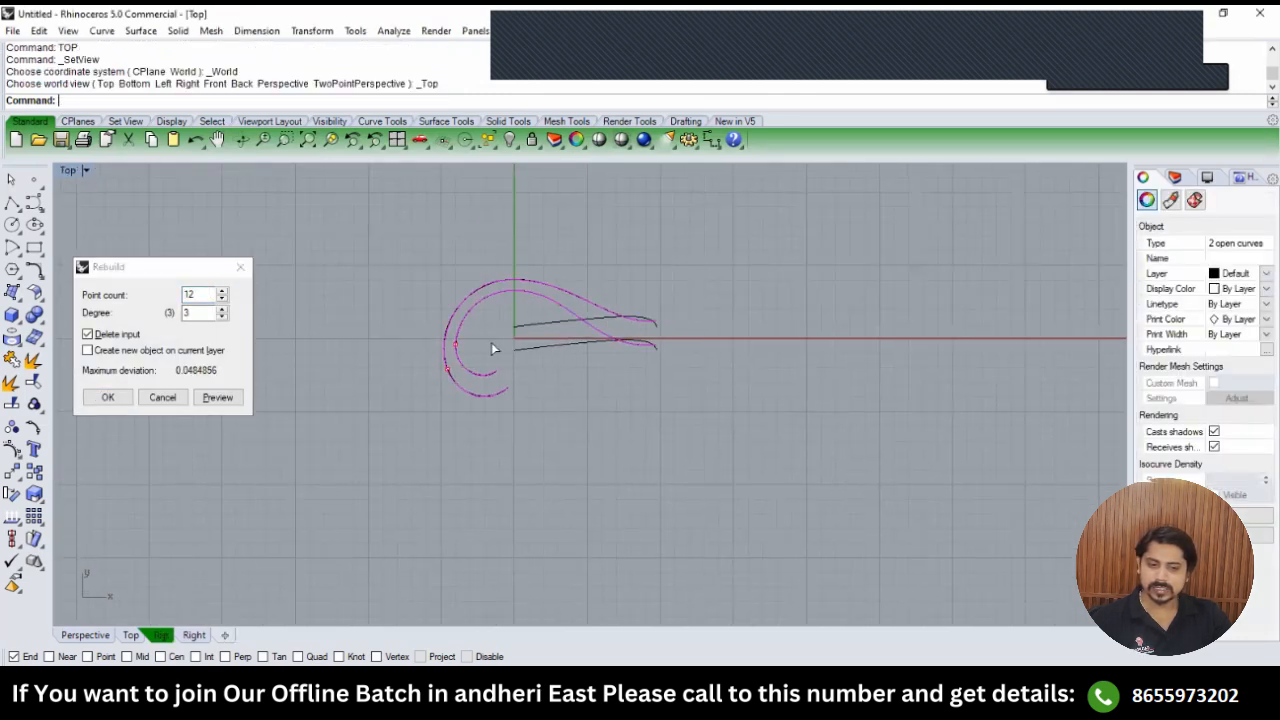
key("Return")
Turn on the swirl curves' control points and move their lowest four points so the positive Y curve's end meets its lower arc in the right view.
type("RIGHT")
key("Return")
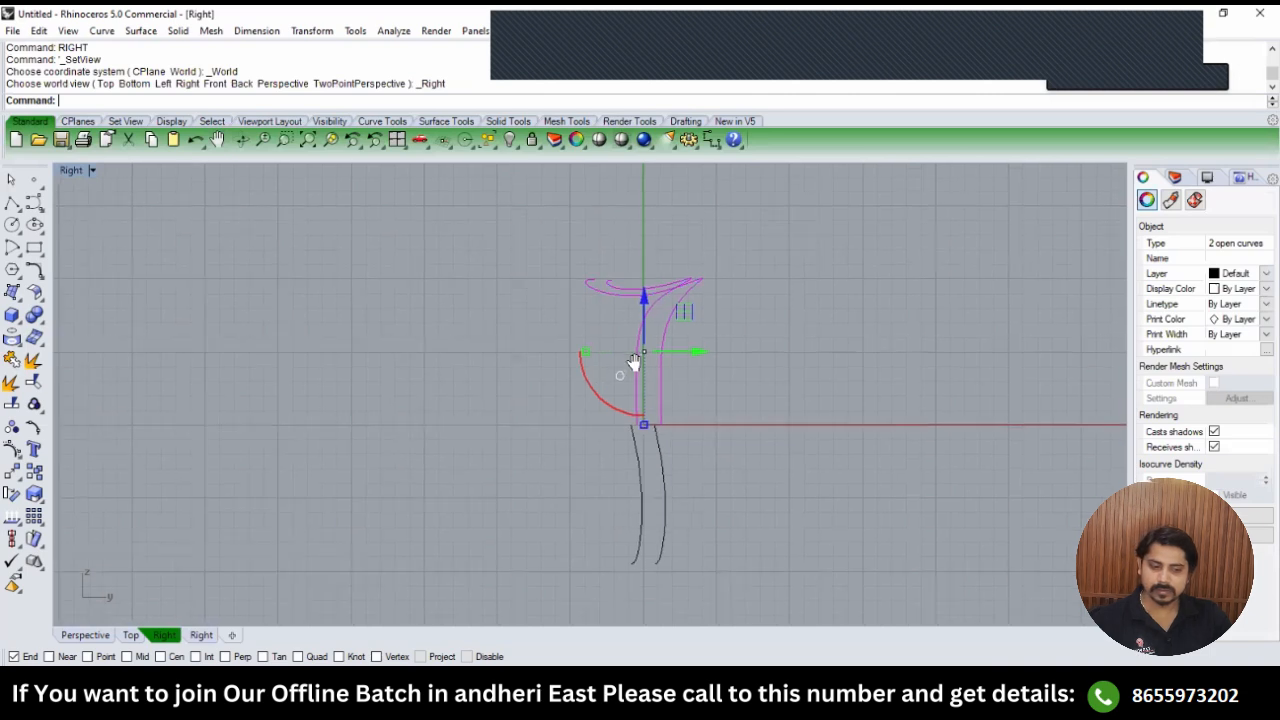
right_click_drag(634, 362, 611, 355)
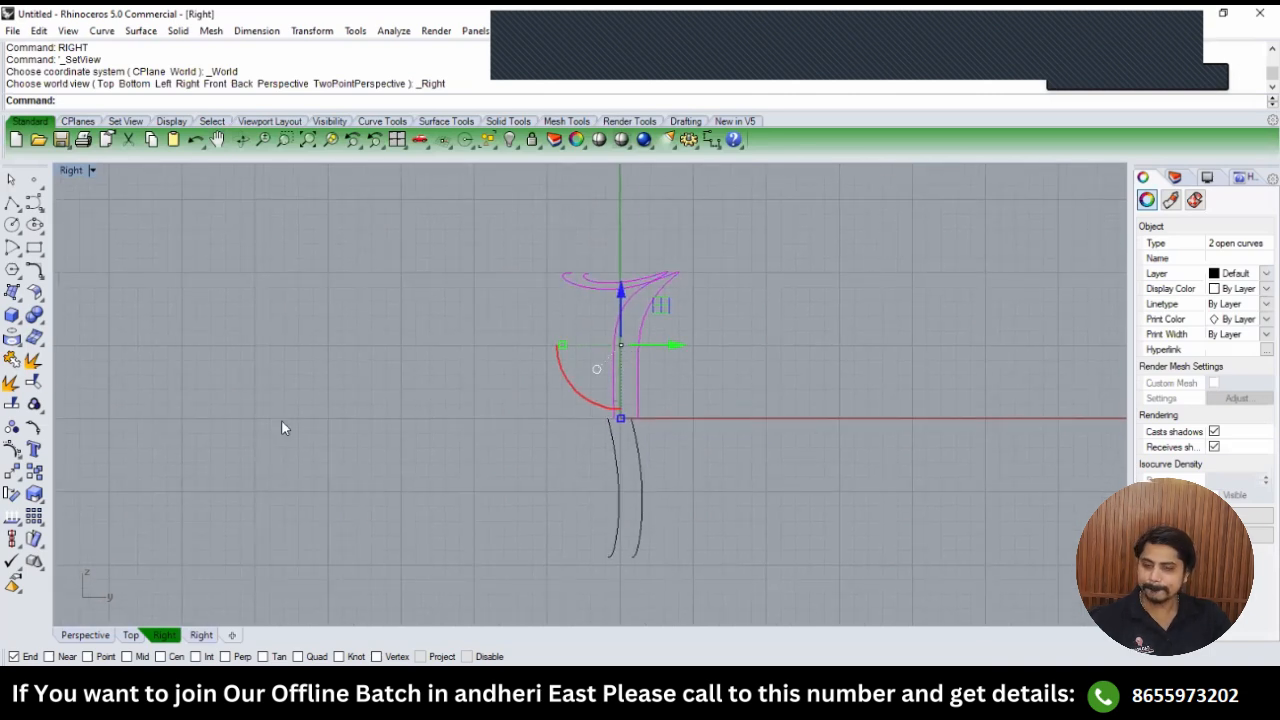
left_click(11, 449)
scroll(562, 408, "up", 5)
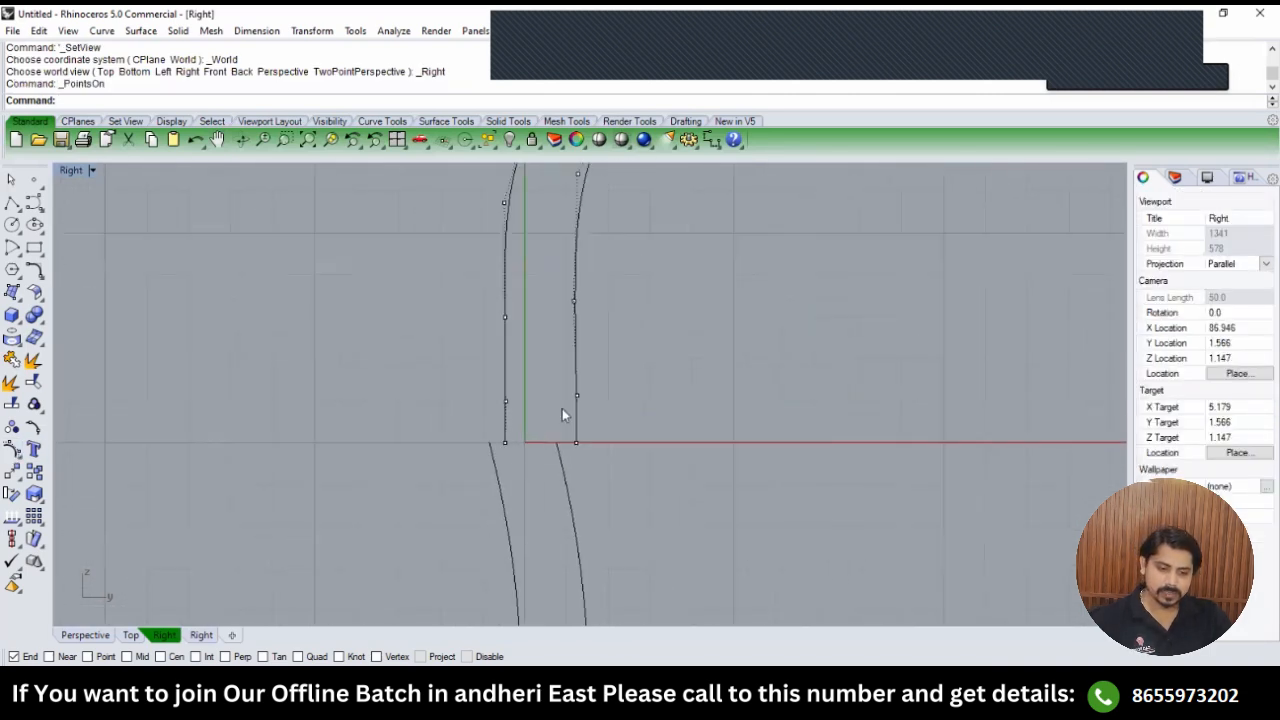
left_click_drag(467, 413, 593, 451)
scroll(590, 449, "up", 3)
type("m")
key("Return")
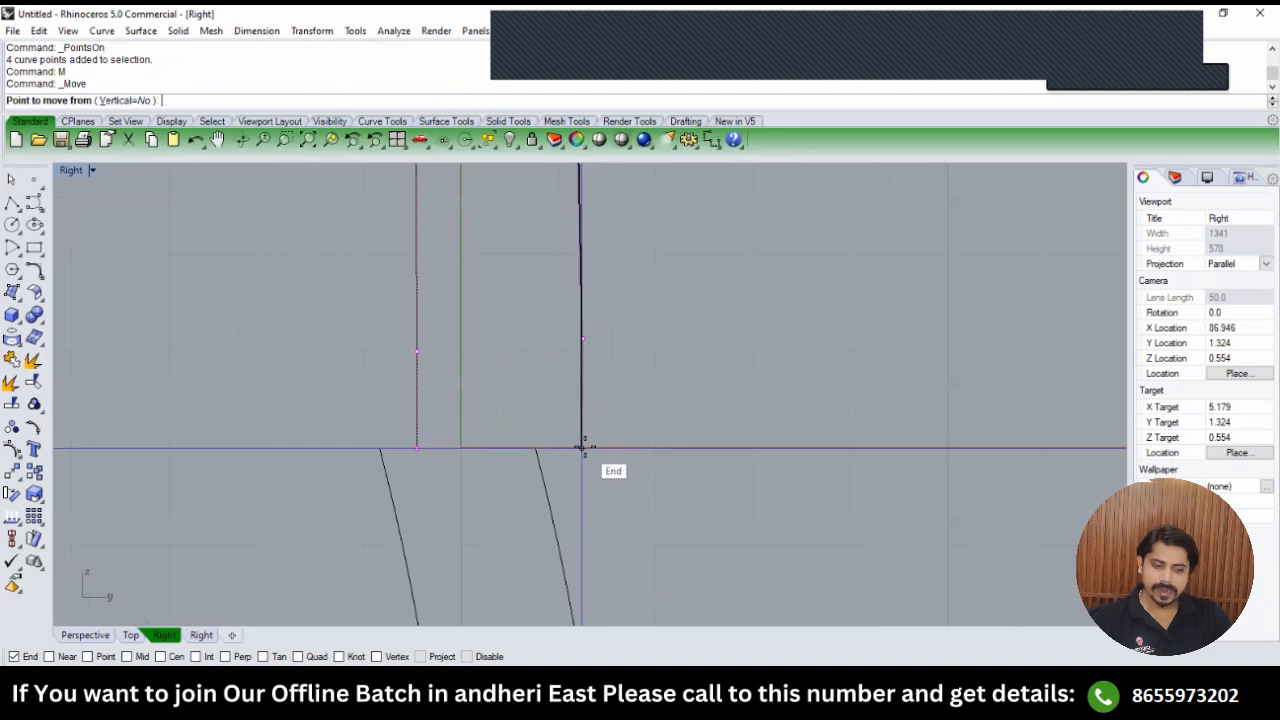
left_click(584, 448)
left_click(537, 449)
key("Escape")
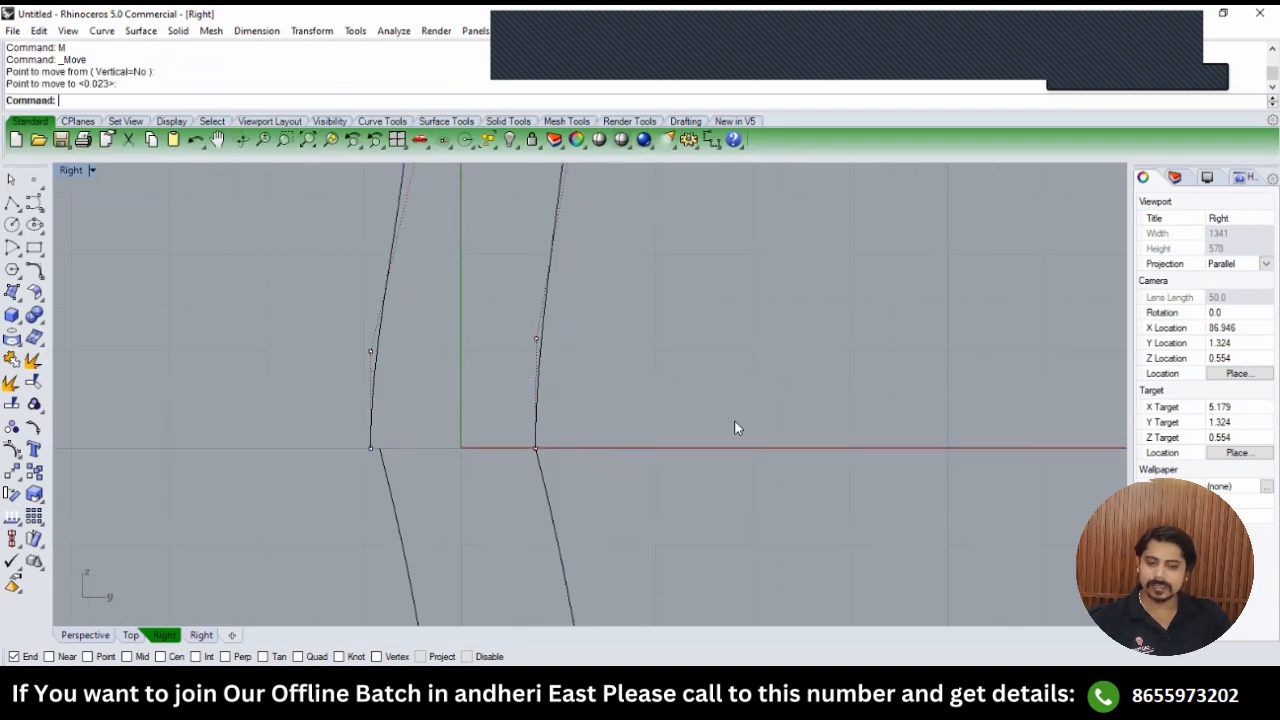
Move the end point of the negative Y swirl curve onto the adjoining end of its lower arc.
scroll(734, 419, "down", 2)
left_click_drag(511, 461, 521, 460)
scroll(483, 436, "up", 4)
type("m")
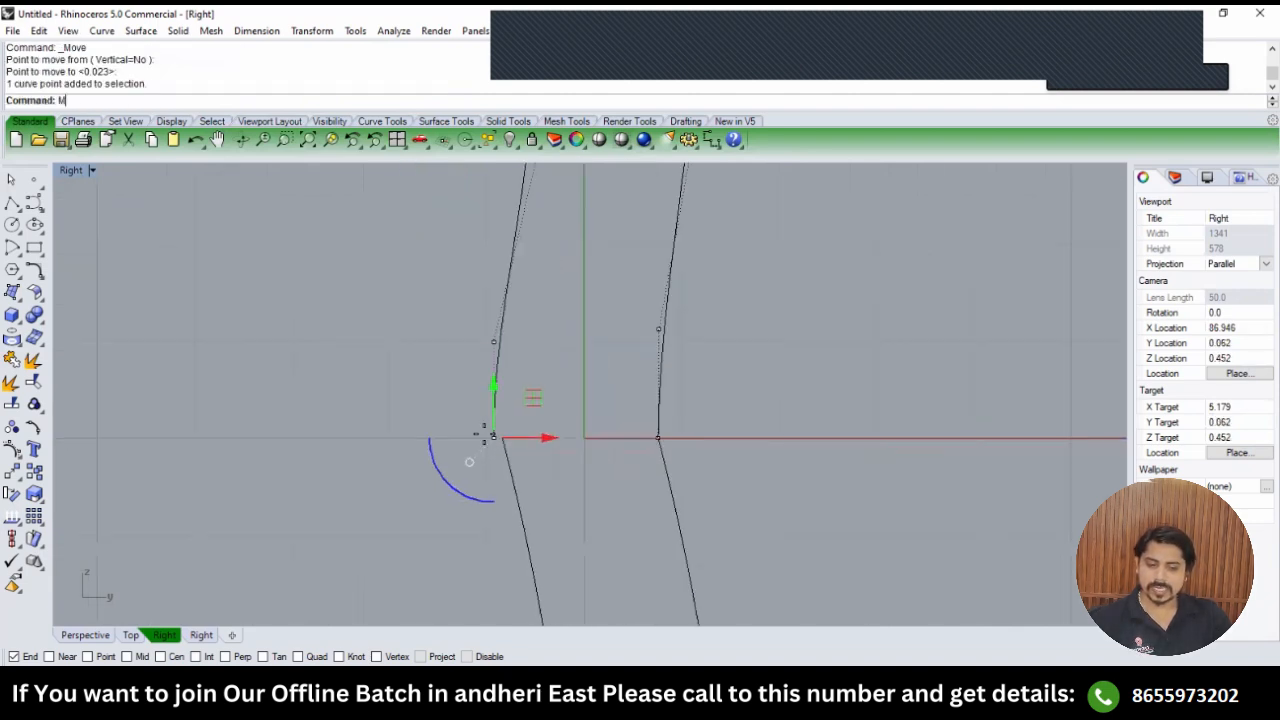
key("Return")
left_click(496, 437)
left_click(510, 438)
scroll(585, 395, "down", 4)
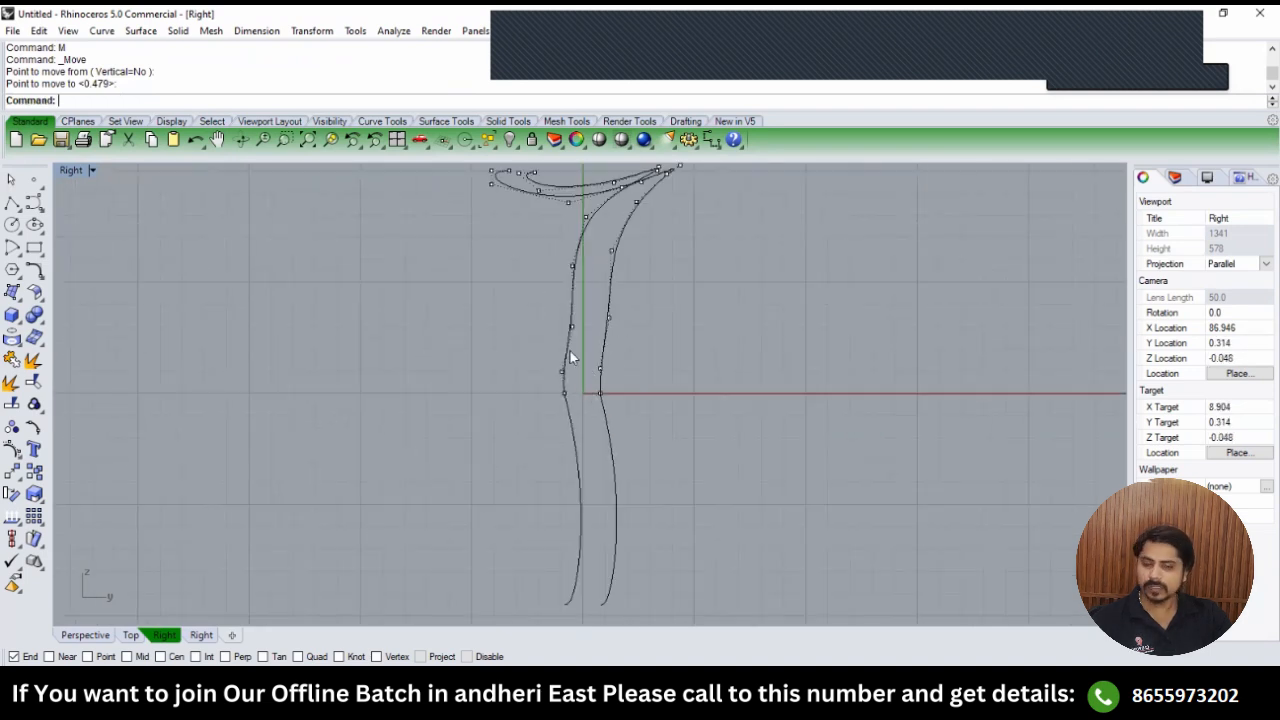
Shift the control point pairs just above the shank joint along negative Y, and undo the extra move of a single point.
scroll(544, 329, "up", 2)
left_click_drag(703, 339, 701, 337)
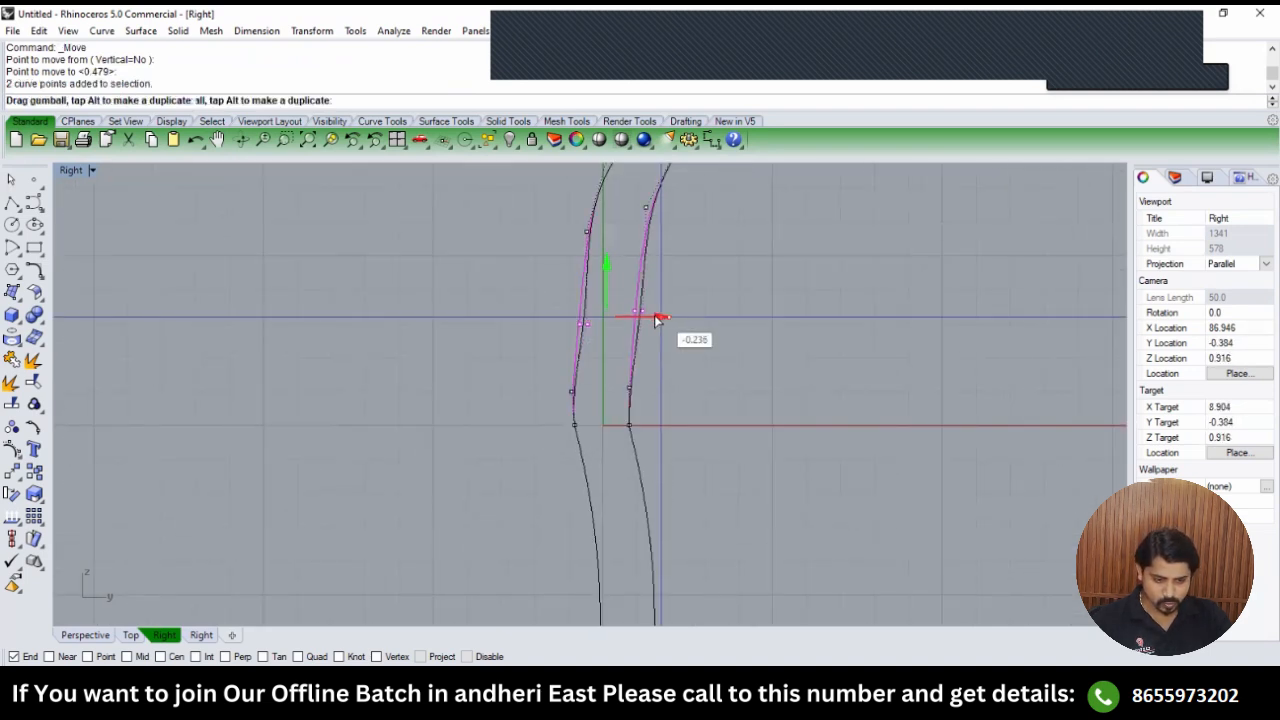
left_click(706, 368)
left_click_drag(521, 367, 645, 390)
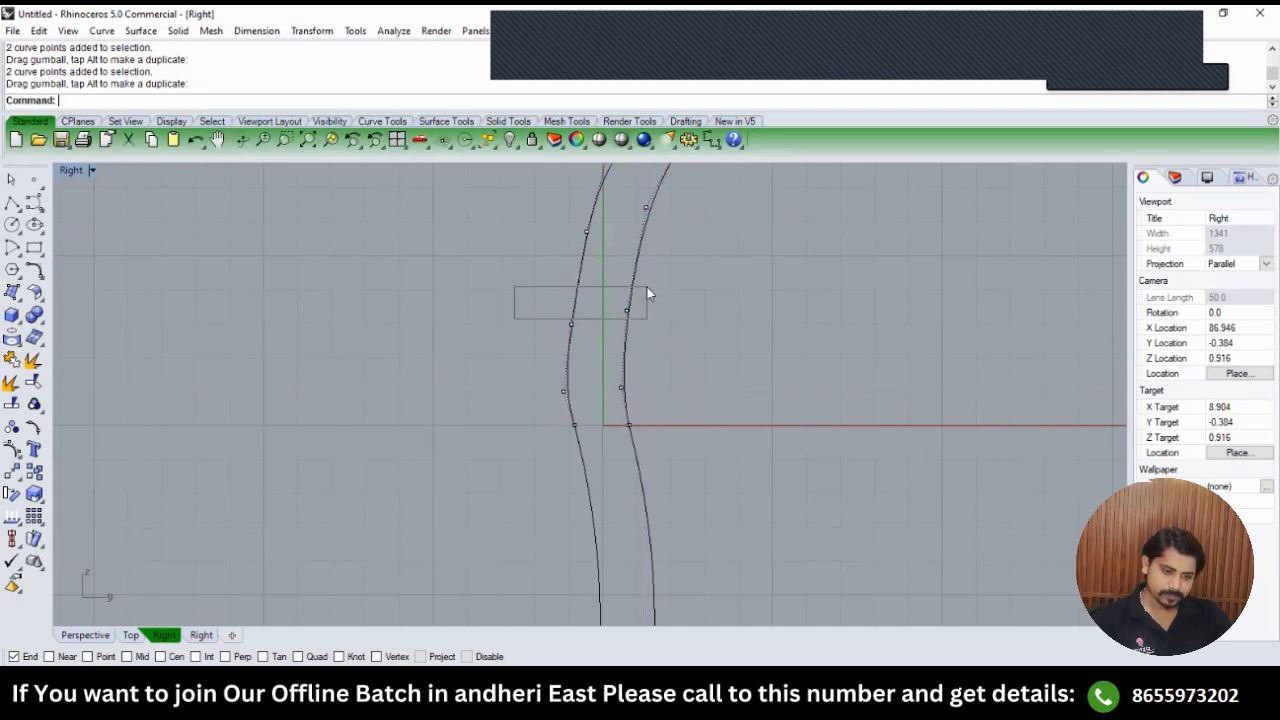
left_click_drag(647, 292, 669, 312)
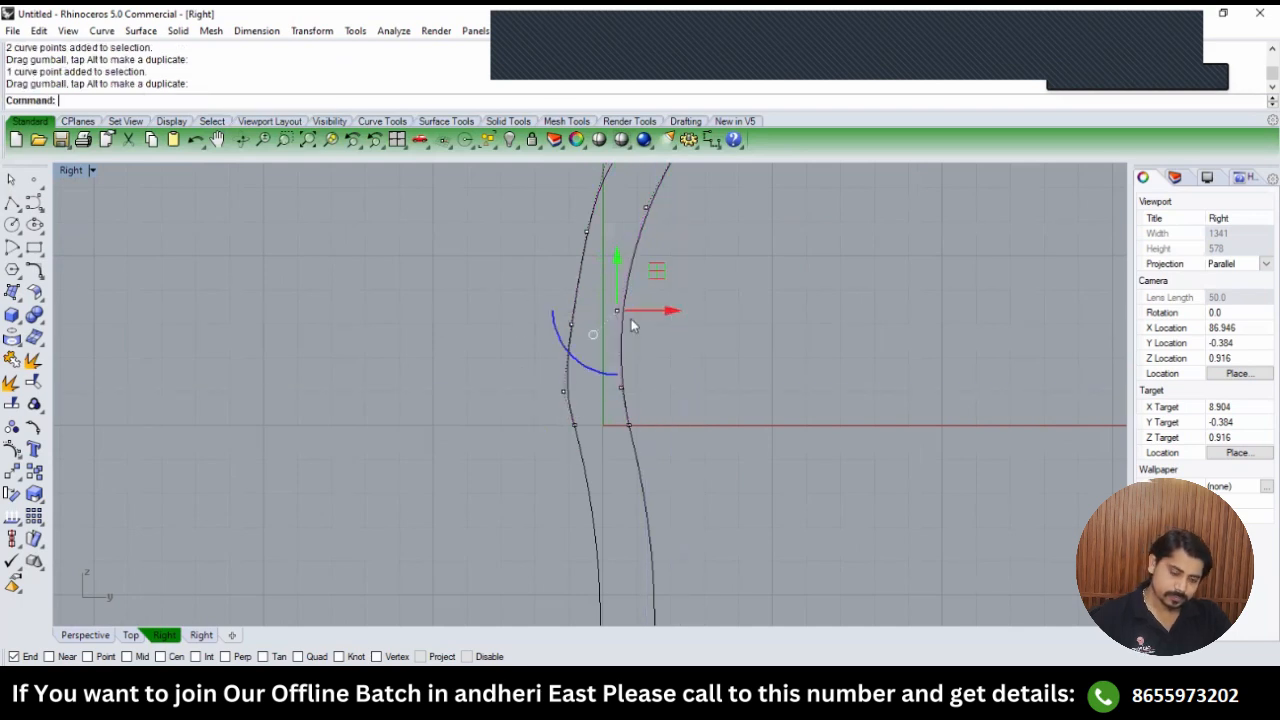
key("ctrl+z")
Adjust the swirl curves' control point pairs in Y so both flow smoothly into the lower arcs.
left_click_drag(500, 354, 644, 318)
scroll(728, 287, "down", 4)
right_click_drag(662, 307, 643, 347)
left_click_drag(554, 314, 672, 286)
scroll(587, 362, "up", 2)
left_click_drag(574, 366, 685, 338)
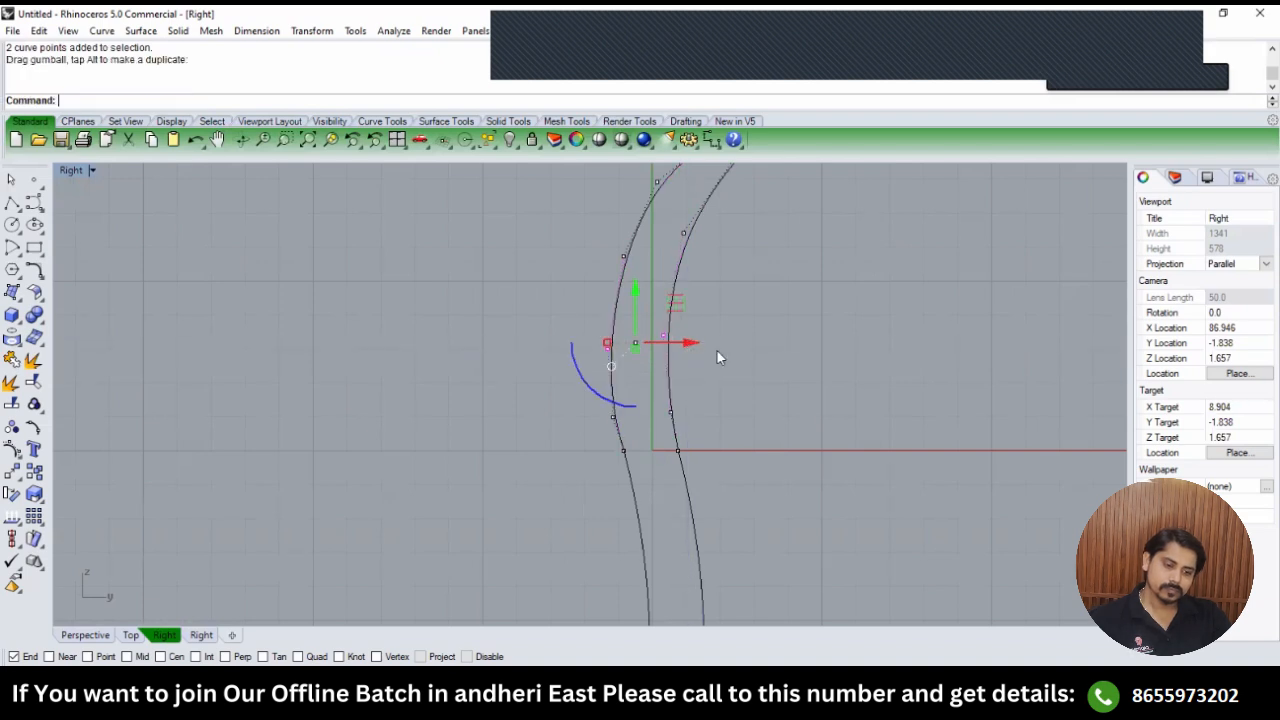
left_click(716, 350)
scroll(686, 415, "up", 2)
left_click_drag(723, 429, 671, 420)
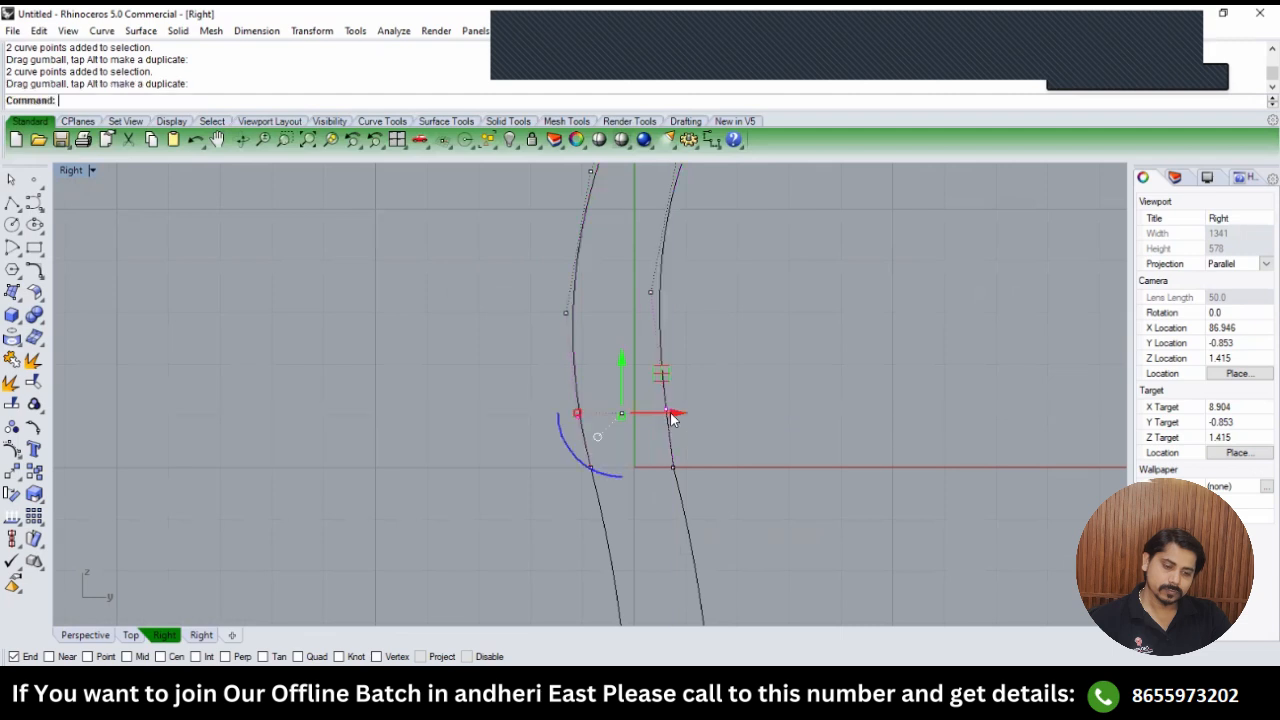
scroll(632, 376, "down", 5)
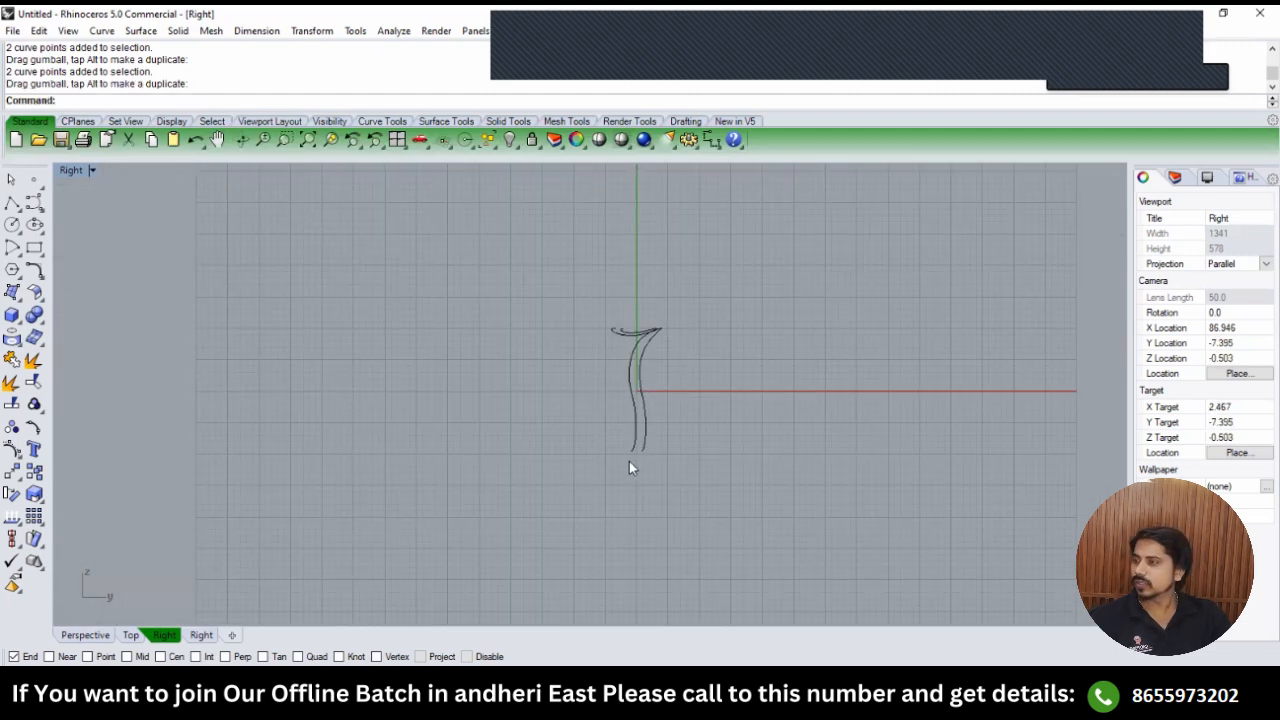
Inspect the joined swirl and shank curves in the top, front and perspective views.
type("TOP")
key("Return")
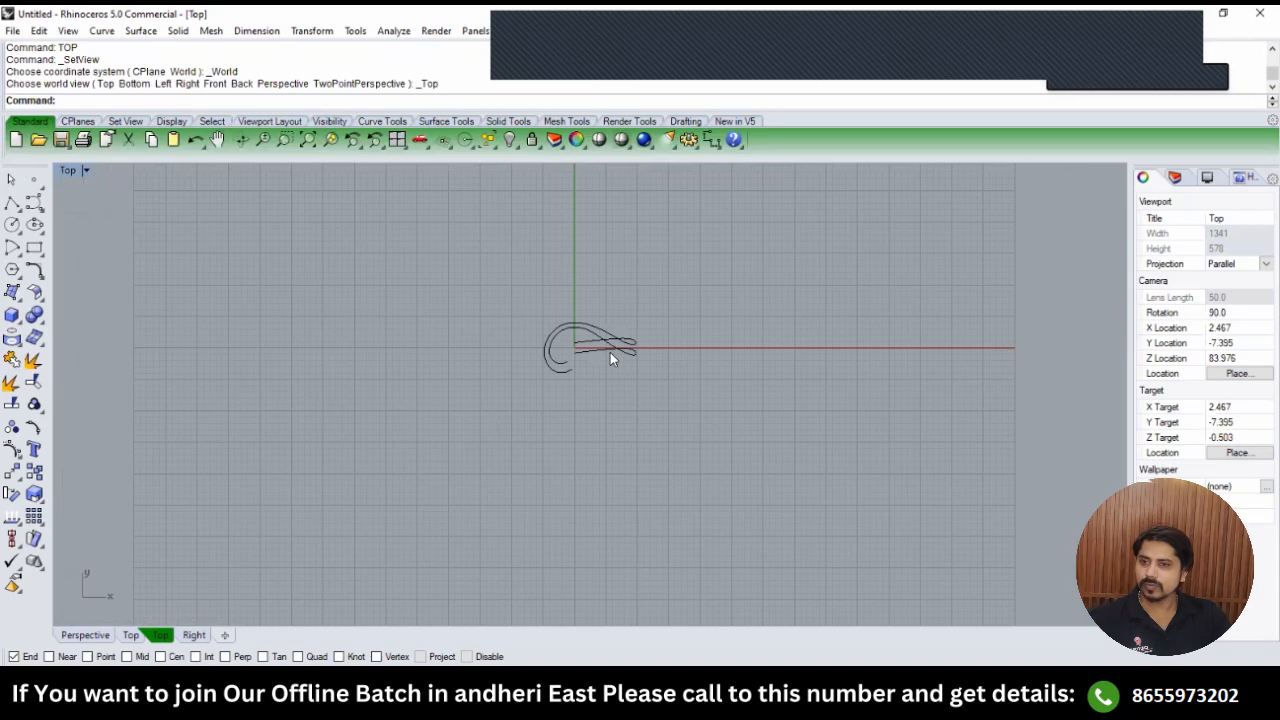
scroll(584, 347, "up", 5)
type("PERSPECTIVE")
key("Return")
type("FRONT")
key("Return")
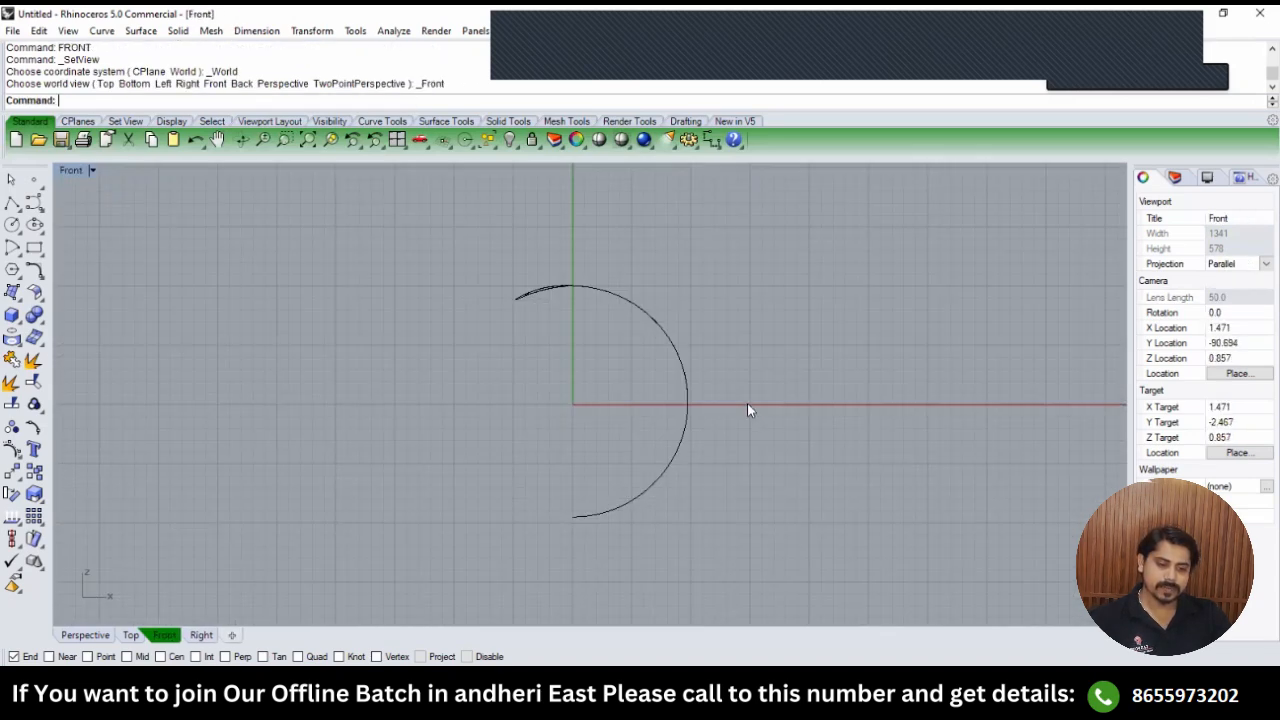
type("TOP")
key("Return")
type("PERSPECTIVE")
key("Return")
scroll(659, 451, "up", 3)
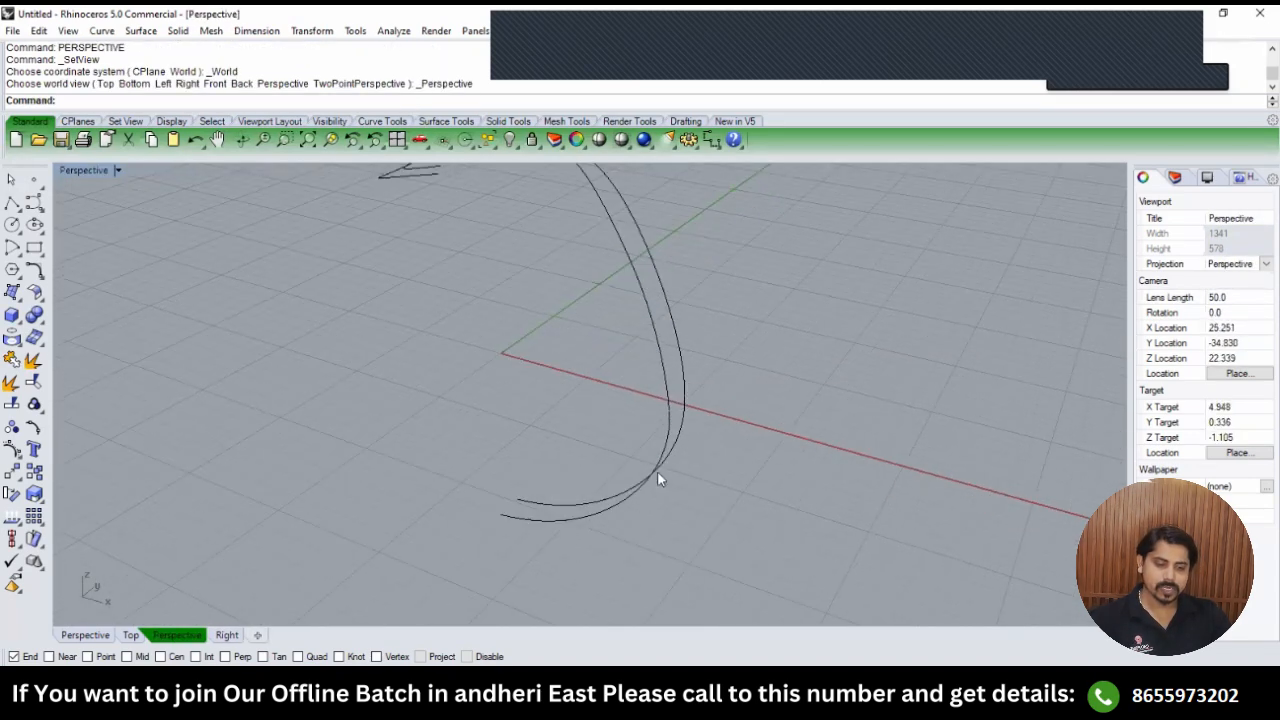
Loft a surface between the two lower shank arcs using straight sections.
left_click(662, 457)
scroll(664, 460, "down", 4)
right_click_drag(667, 464, 665, 485, "shift")
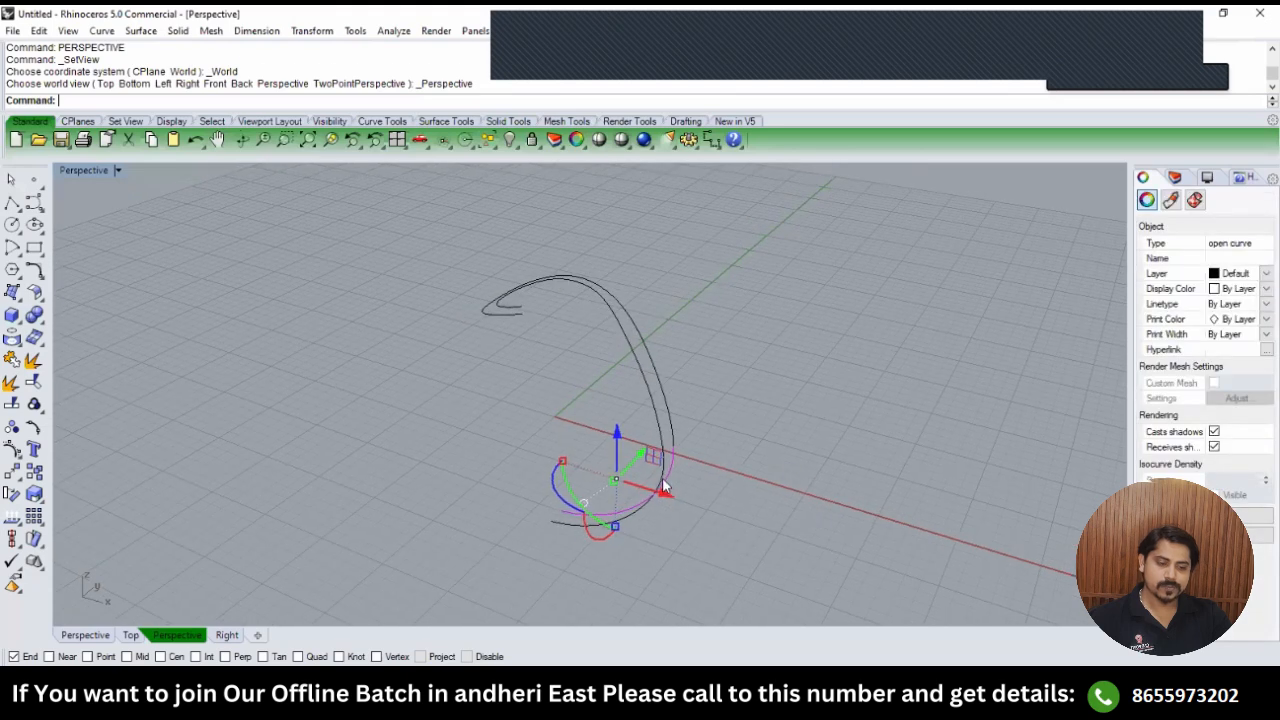
left_click(662, 479, "shift")
type("lo")
key("Return")
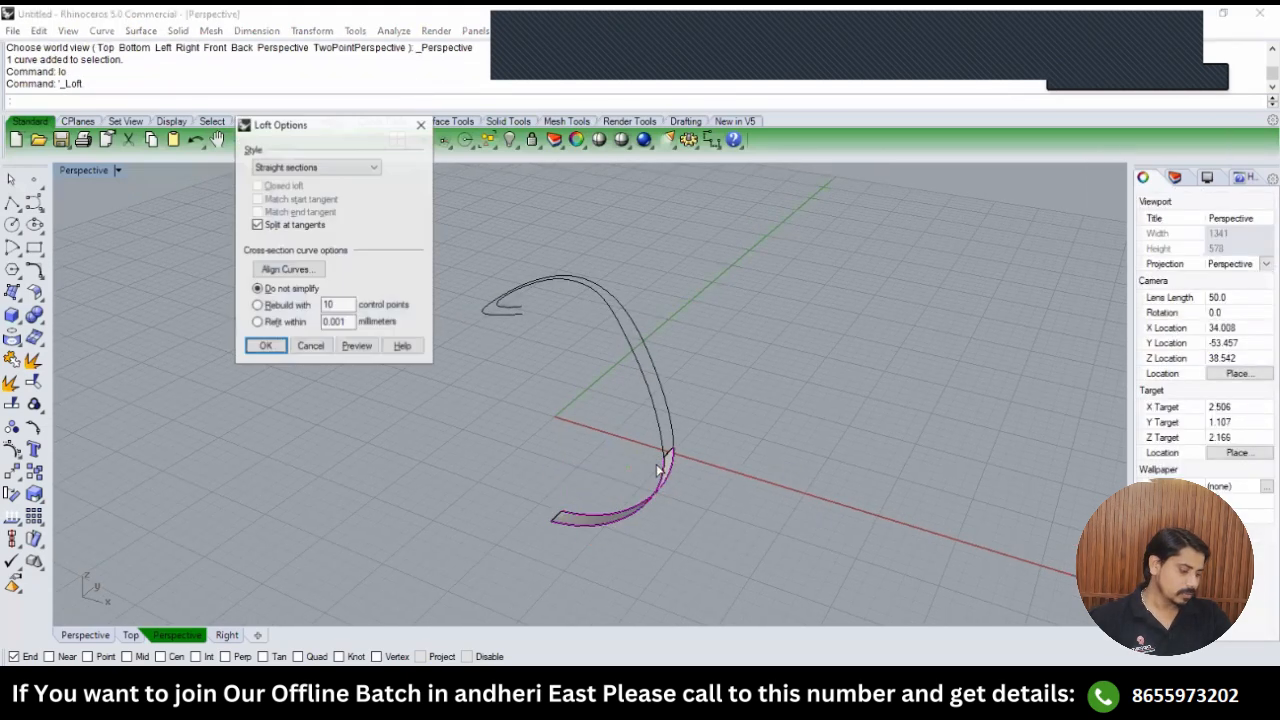
key("Return")
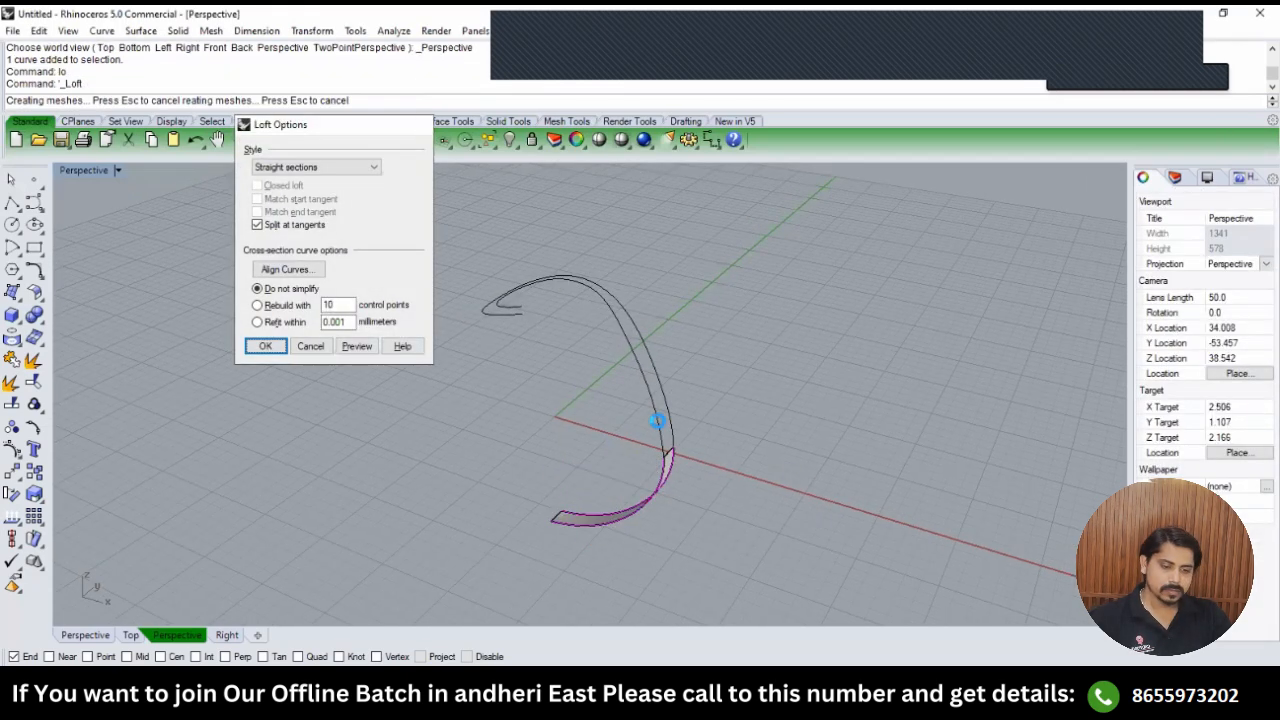
Try a straight-sections loft between the two upper swirl curves and check it from the top.
left_click(658, 412)
left_click(666, 404, "shift")
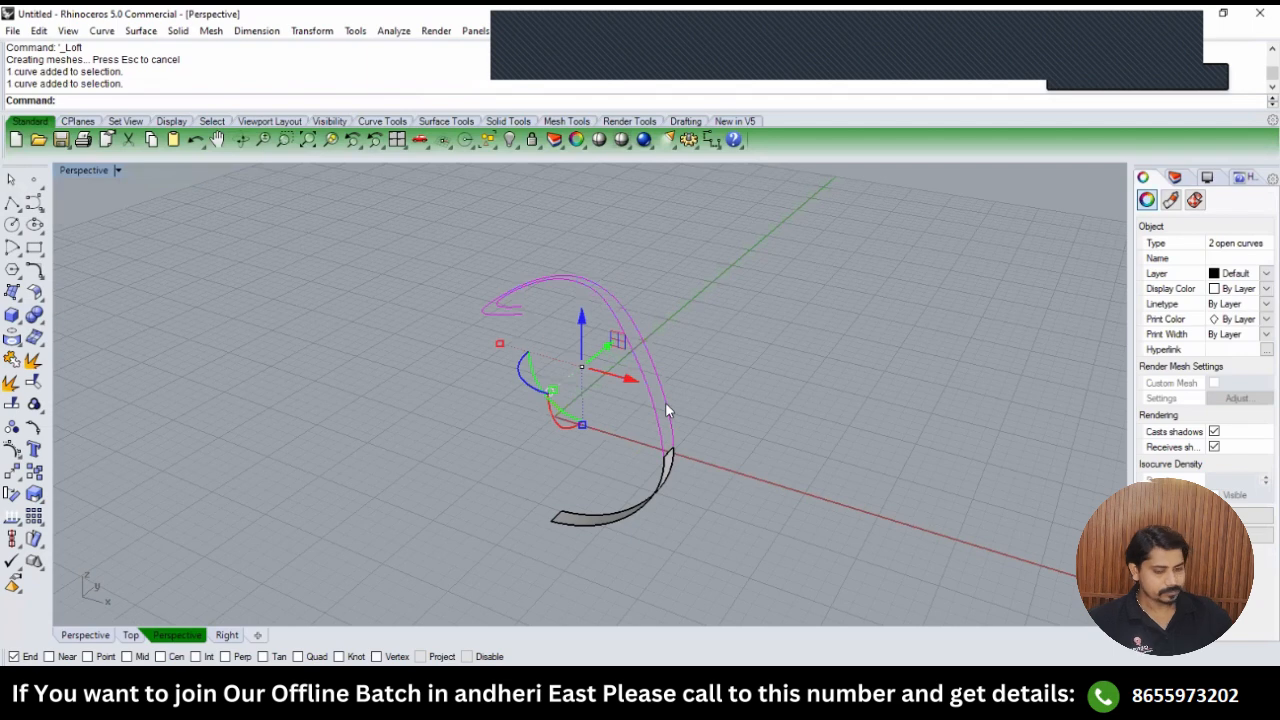
type("lo")
key("Return")
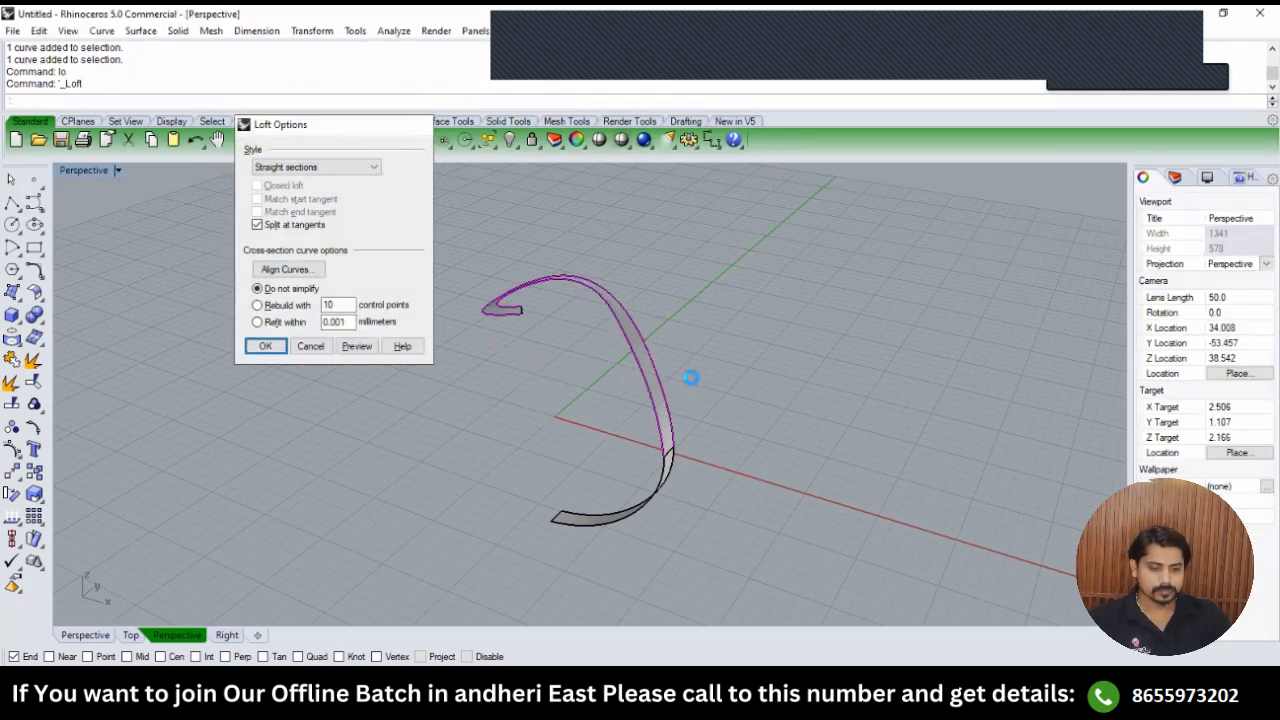
key("Return")
type("TOP")
key("Return")
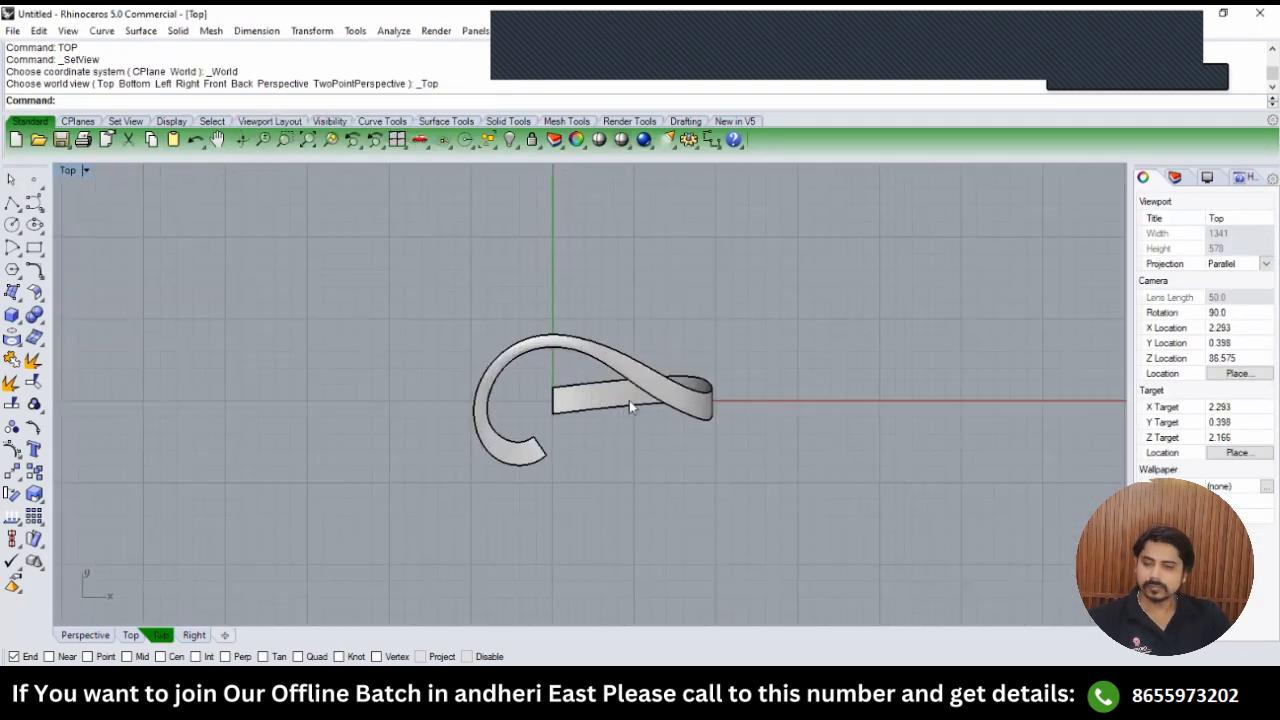
Delete the lofted swirl surface while keeping its two boundary curves.
scroll(629, 400, "up", 3)
left_click(571, 357)
scroll(571, 357, "down", 2)
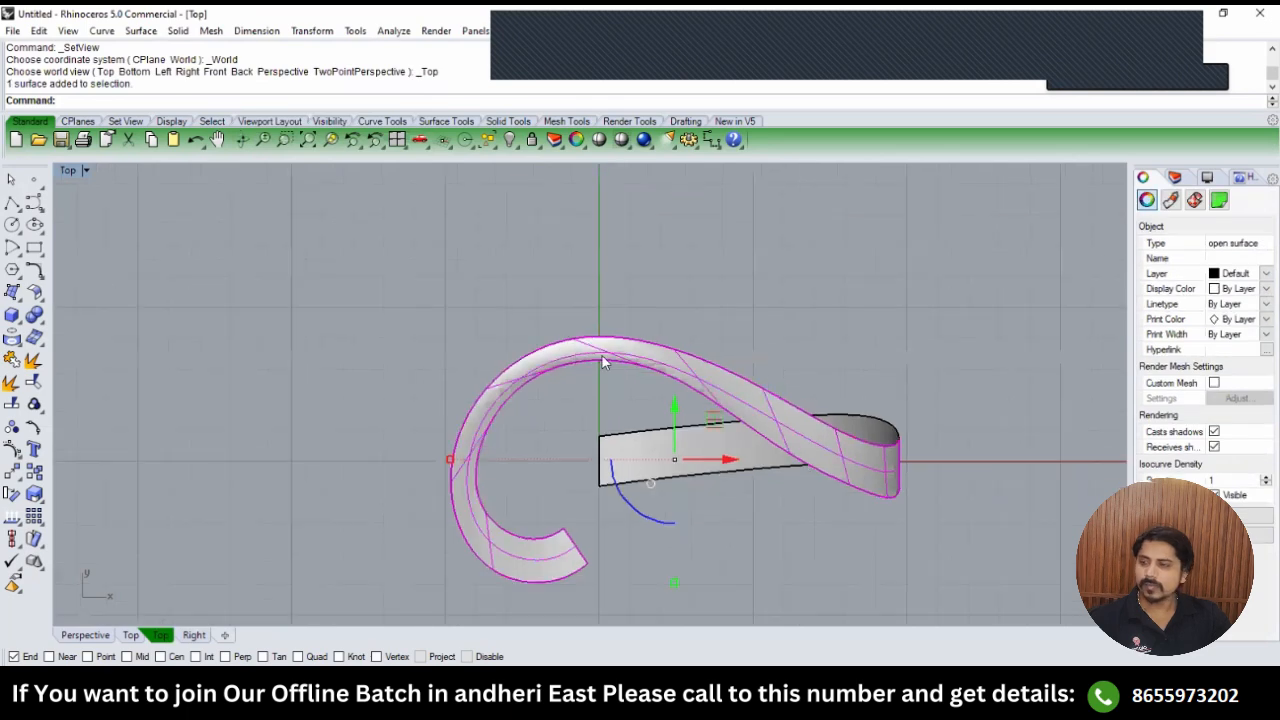
left_click(664, 318)
type("PERSPECTIVE")
key("Return")
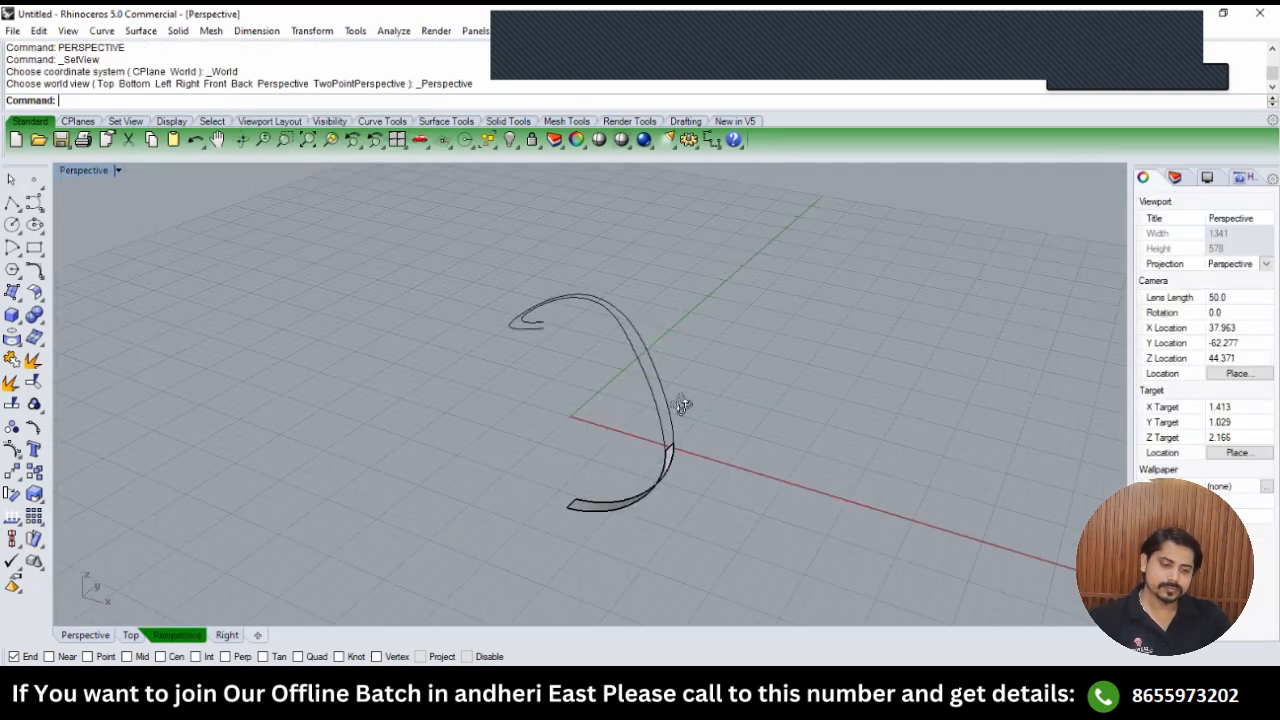
Duplicate the lower shank surface's end edge where it meets the swirl curves.
scroll(625, 483, "up", 2)
type("DE")
key("Return")
left_click(625, 483)
key("Return")
Draw a line joining the free upper ends of the two swirl curves.
right_click_drag(491, 291, 485, 269)
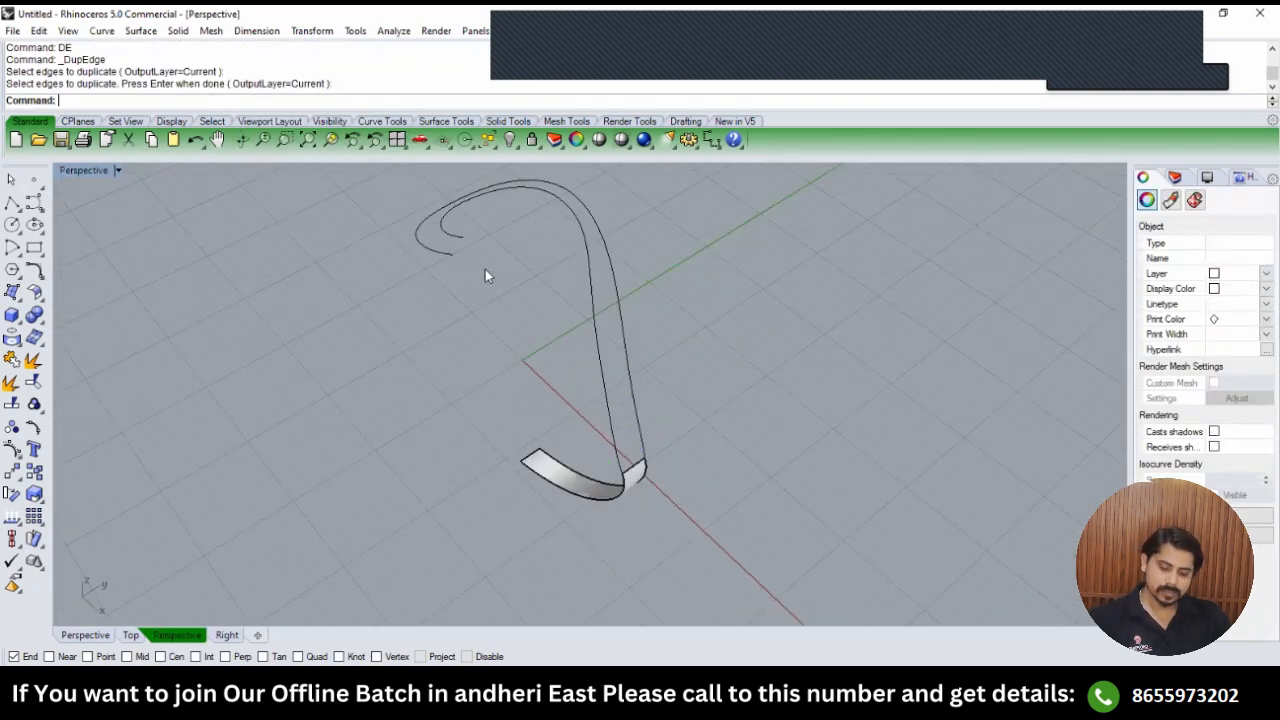
type("LI")
key("Return")
left_click(452, 254)
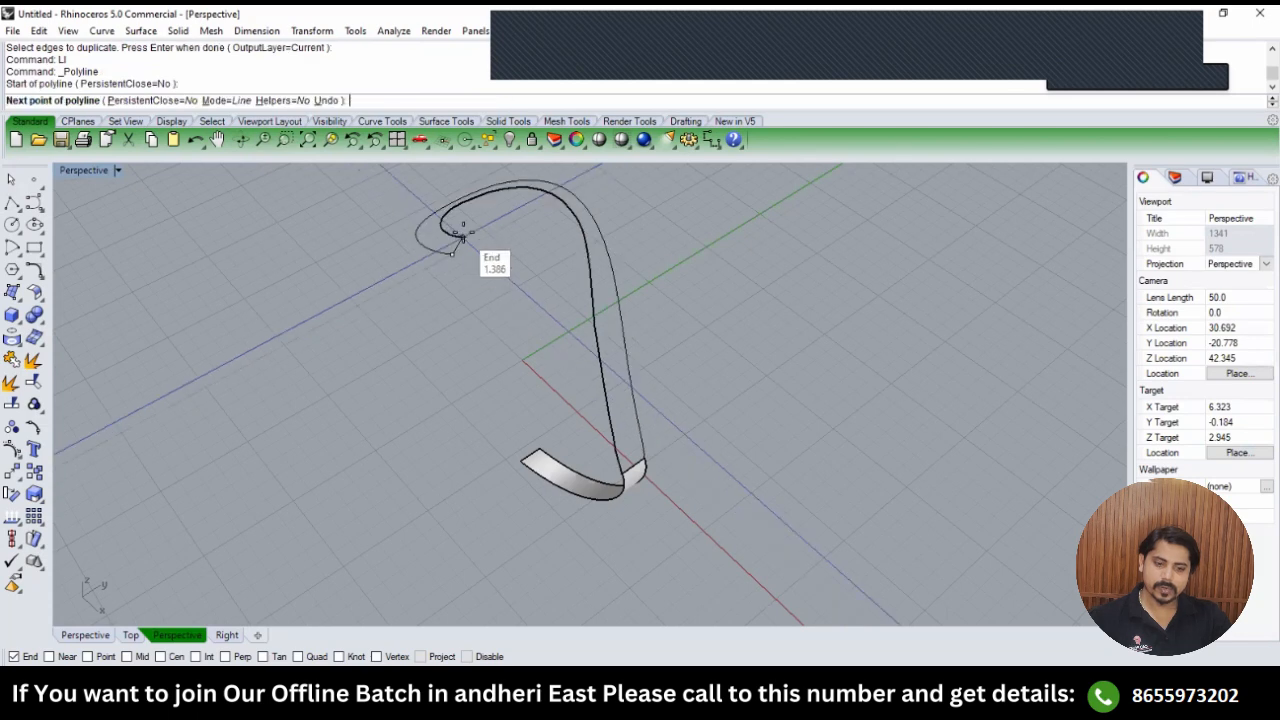
left_click(462, 237)
key("Return")
Set up a two-rail sweep along both swirl curves, using the shank joint edge and the upper end line as cross sections.
type("S2")
key("Return")
left_click(593, 310)
left_click(621, 304)
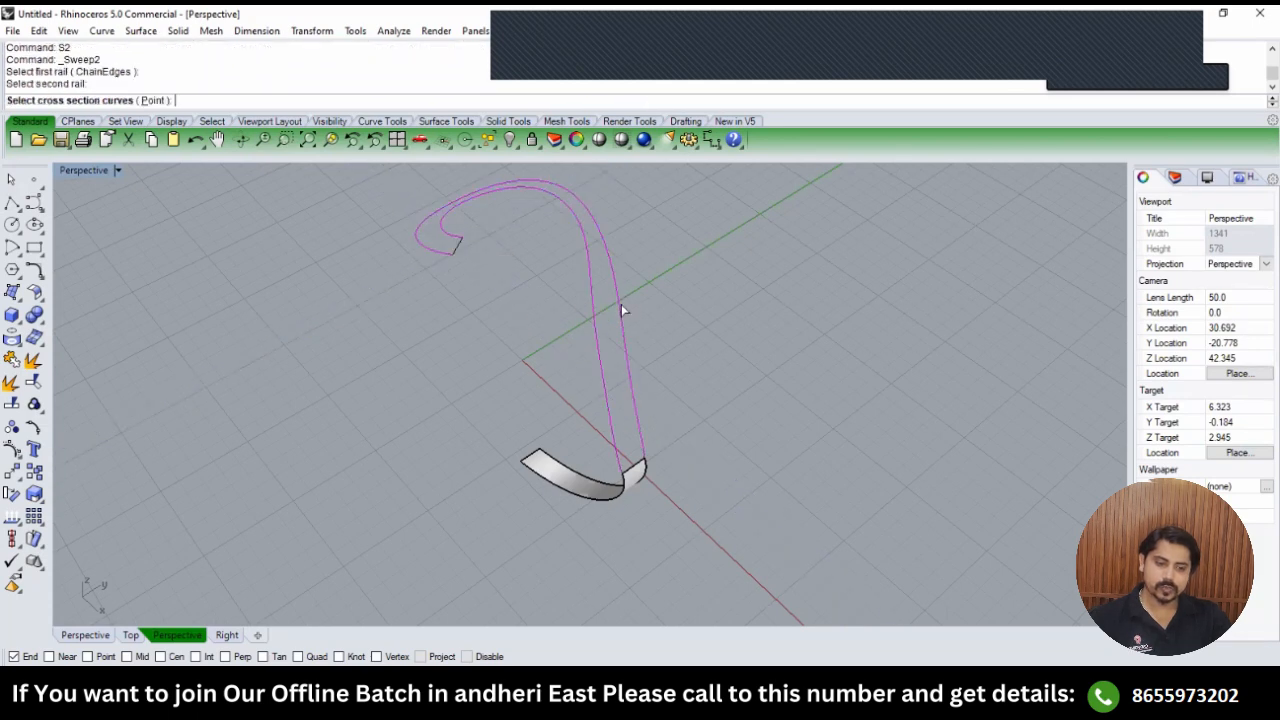
left_click(630, 480)
left_click(680, 514)
left_click(453, 249)
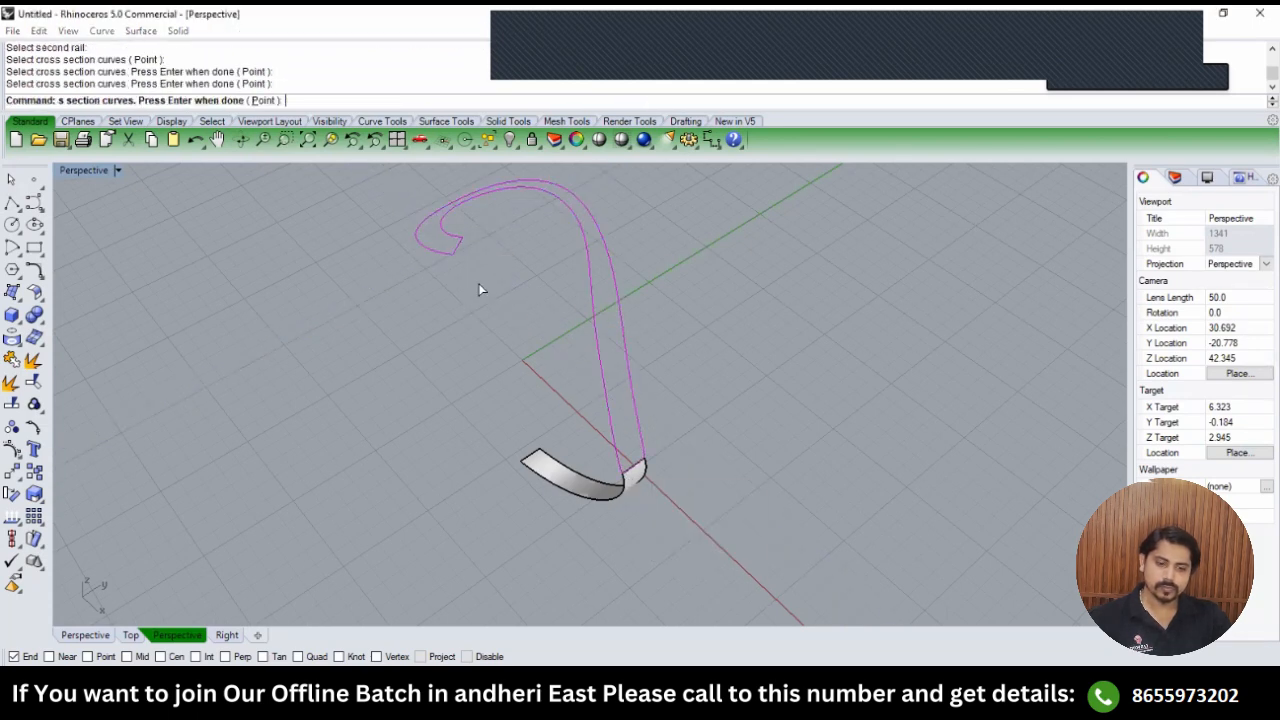
key("Return")
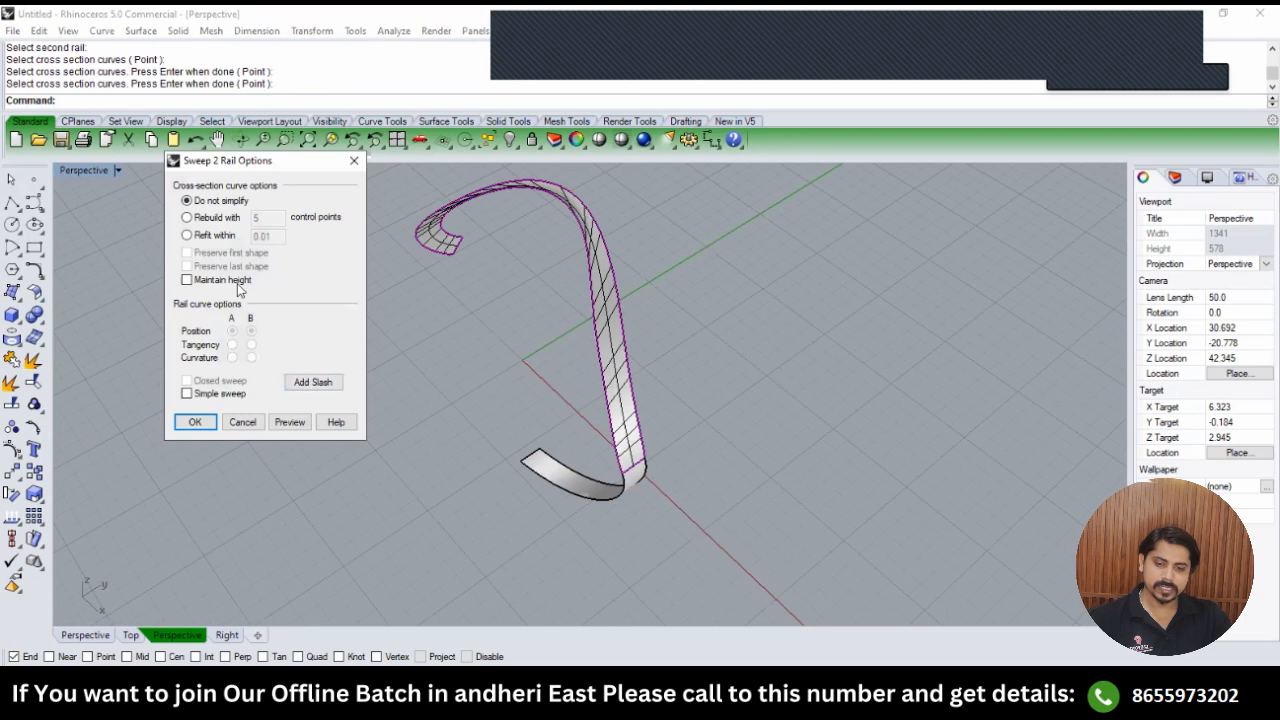
Add slashes between the rails along the swirl sweep with the Perp snap, and create the surface without simplifying.
left_click(300, 391)
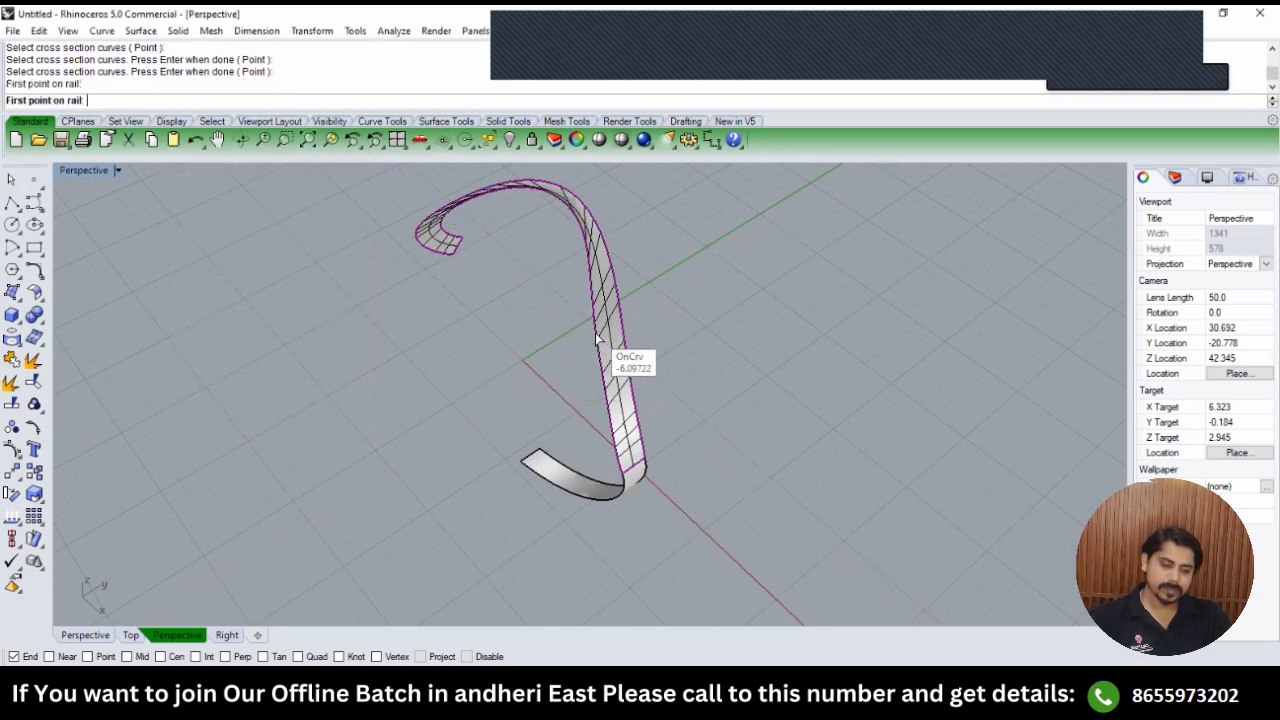
left_click(632, 350)
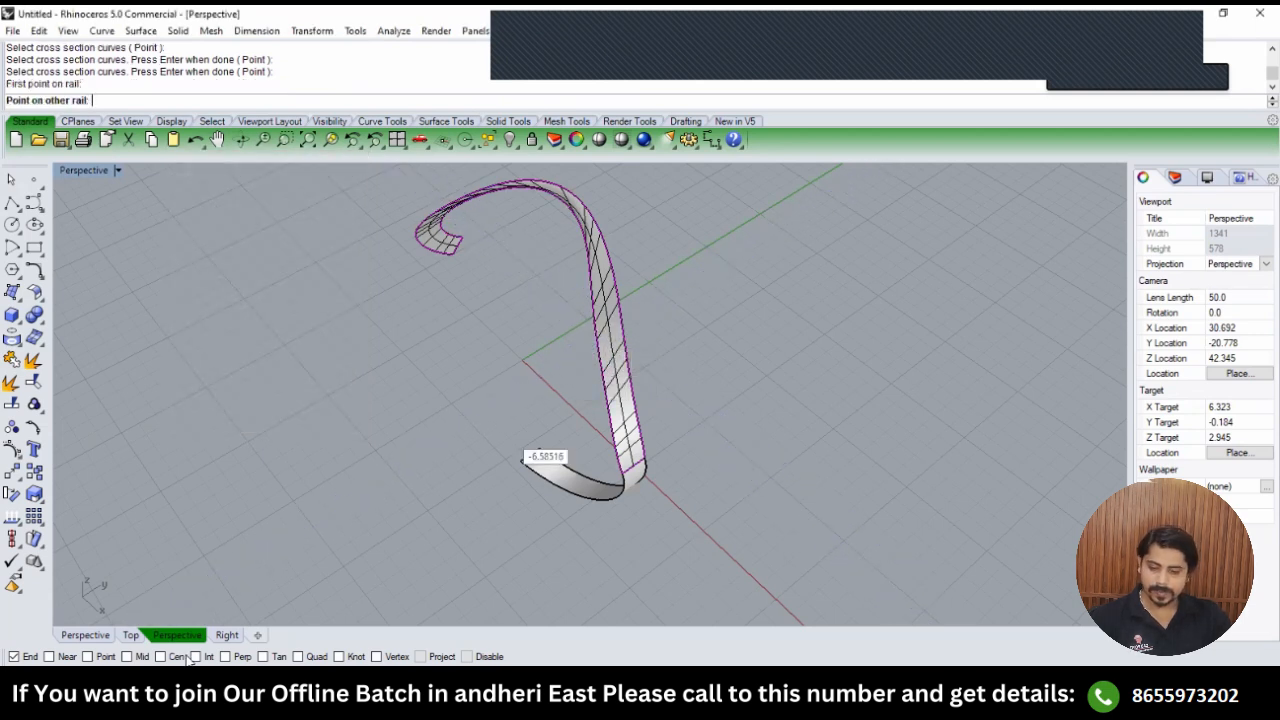
left_click(226, 656)
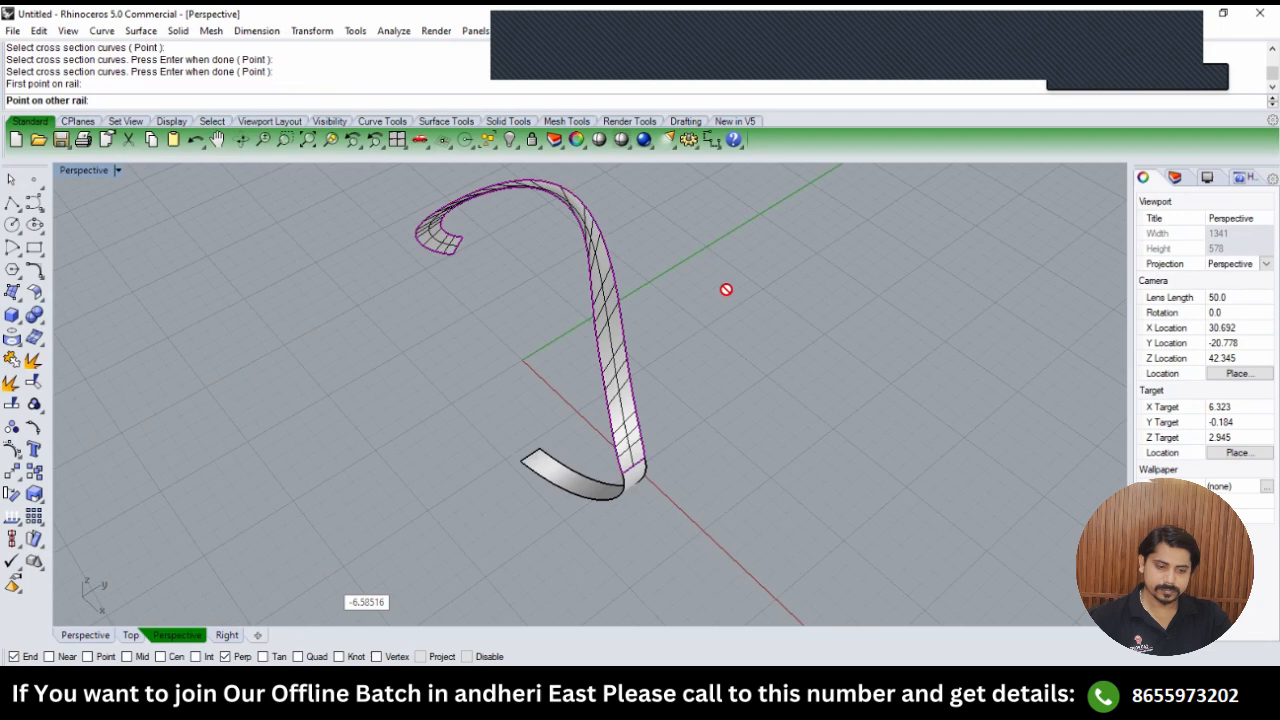
left_click(621, 331)
right_click_drag(621, 331, 631, 226)
left_click(631, 228)
left_click(606, 240)
scroll(551, 280, "down", 6)
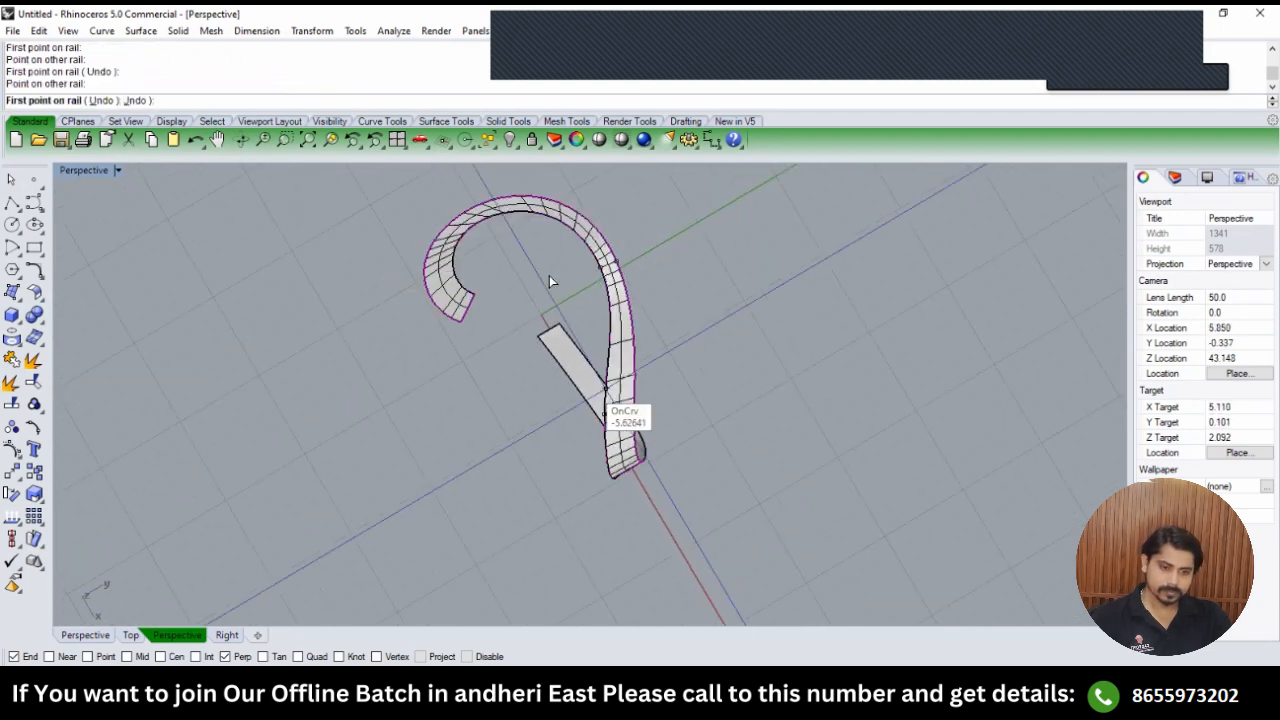
right_click_drag(551, 280, 543, 314)
scroll(521, 288, "up", 4)
left_click(521, 285)
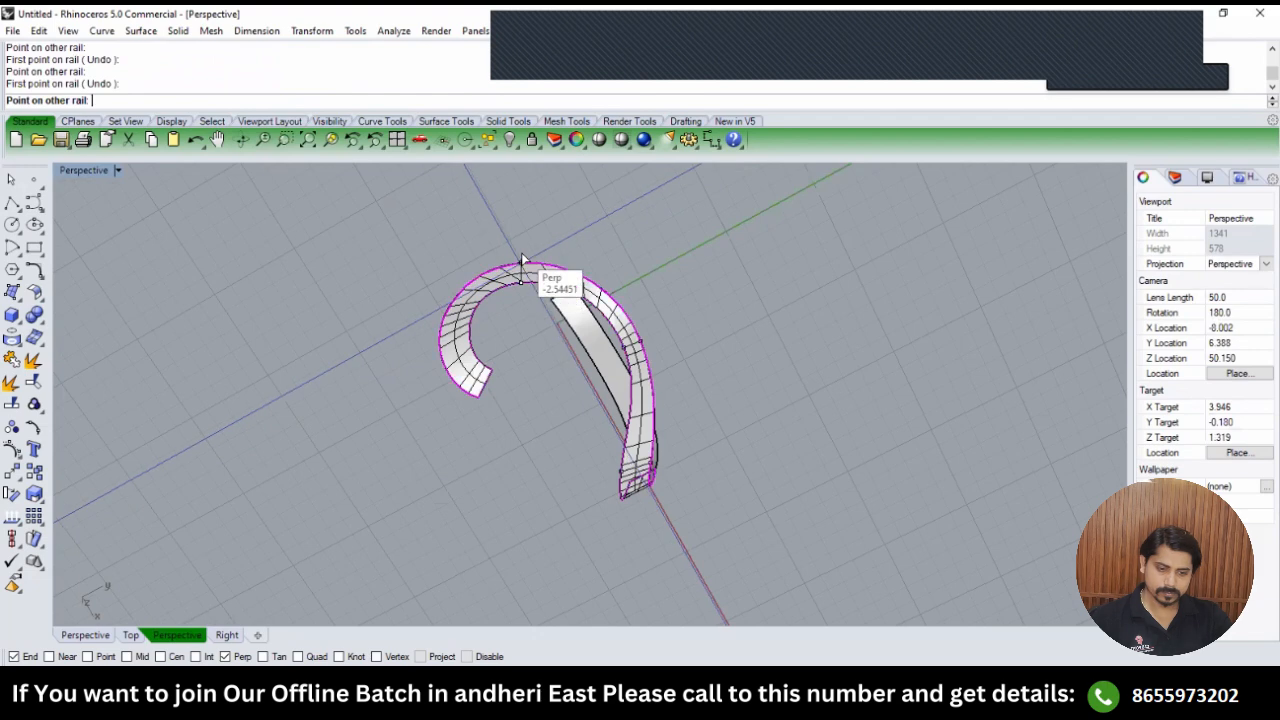
left_click(522, 263)
left_click(469, 332)
left_click(447, 336)
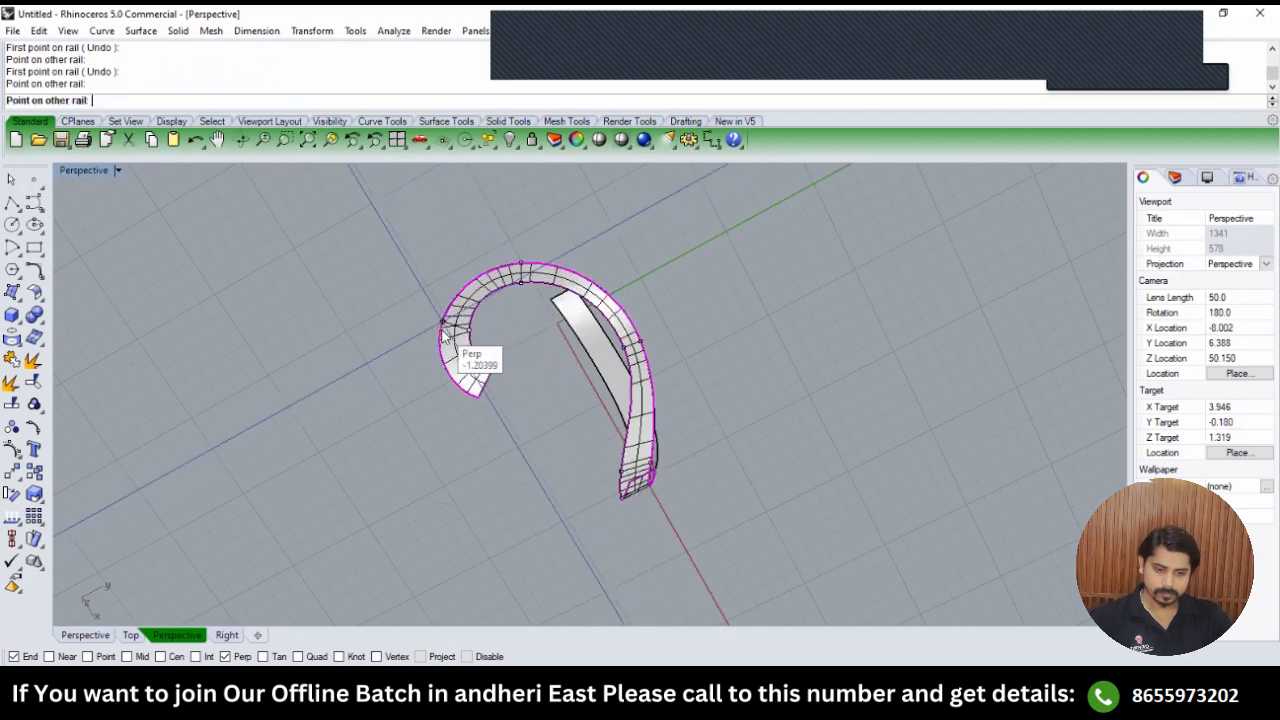
key("Return")
key("Return")
Inspect the swept swirl surface from the top and try an aligned dimension across its band.
scroll(520, 345, "down", 3)
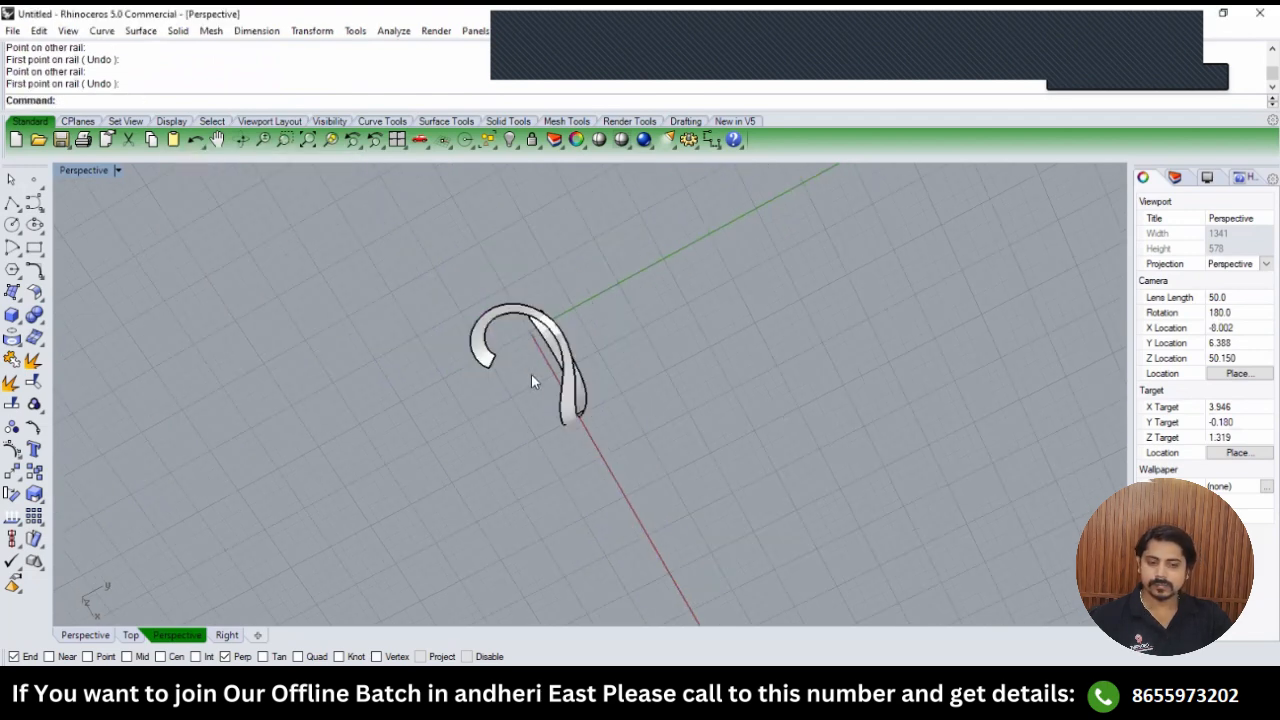
right_click_drag(531, 374, 662, 265)
type("top")
key("Return")
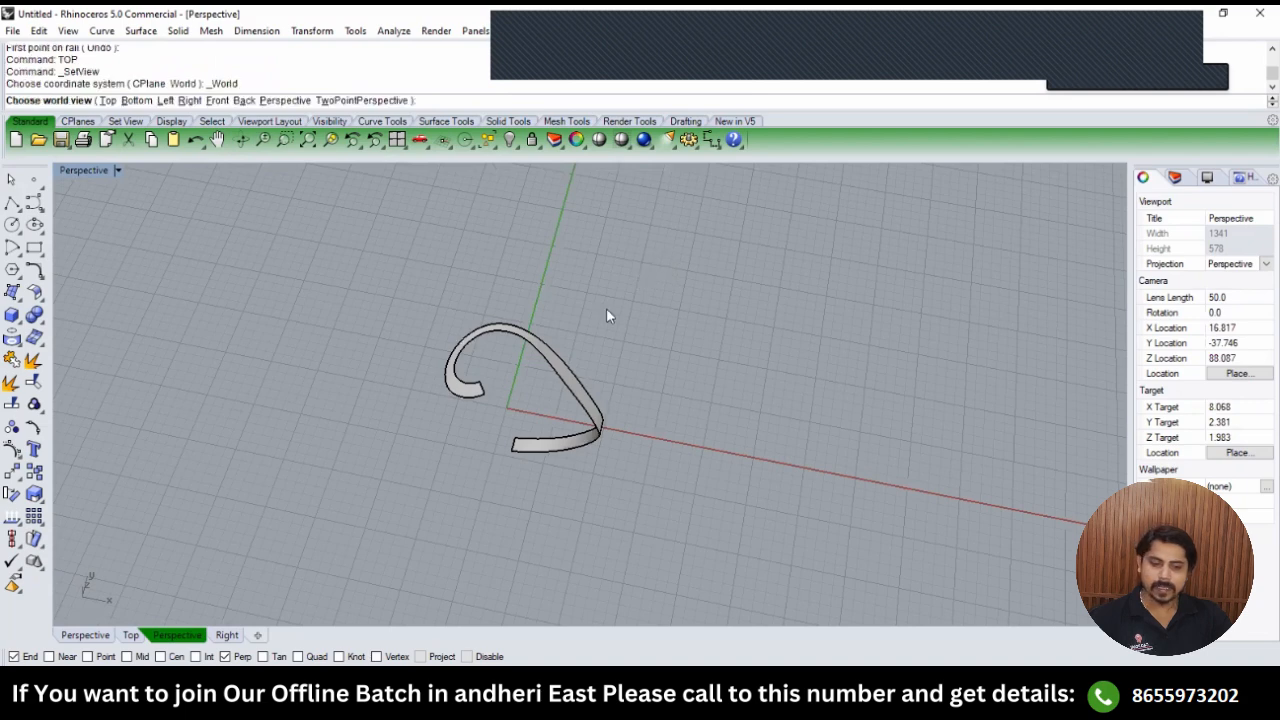
scroll(597, 406, "up", 10)
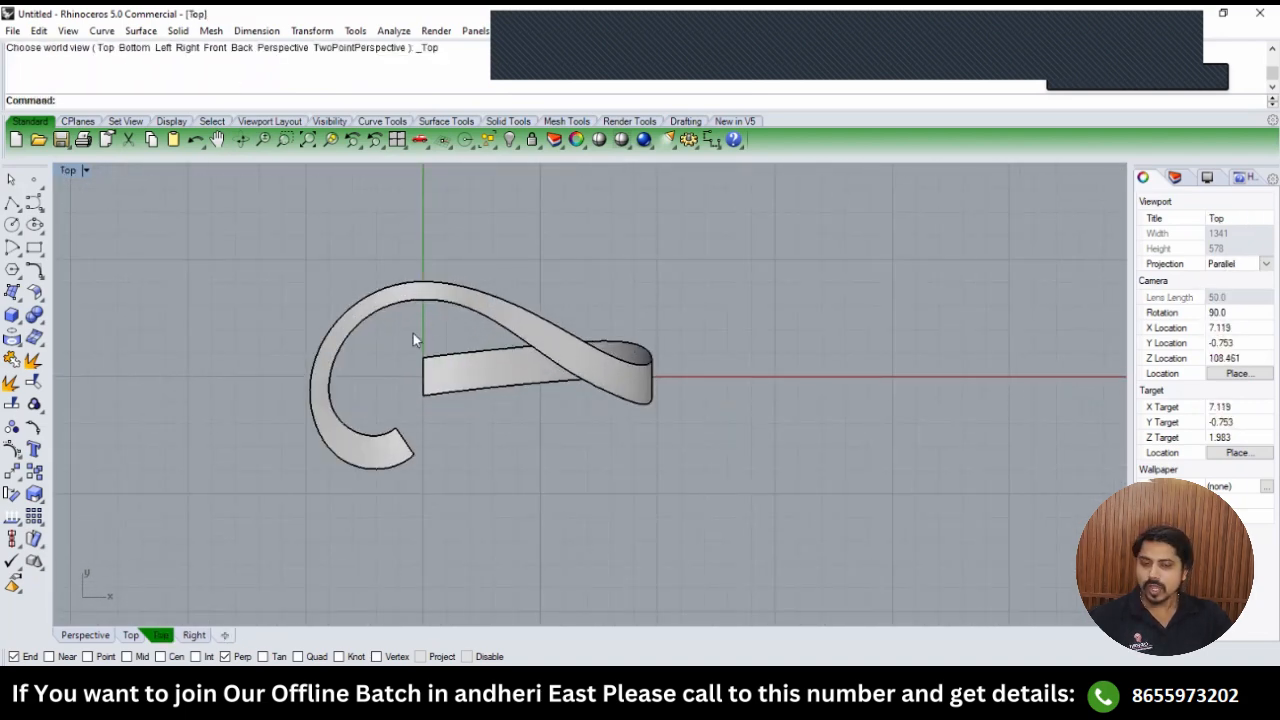
scroll(413, 333, "up", 3)
type("A")
key("Return")
left_click(349, 299)
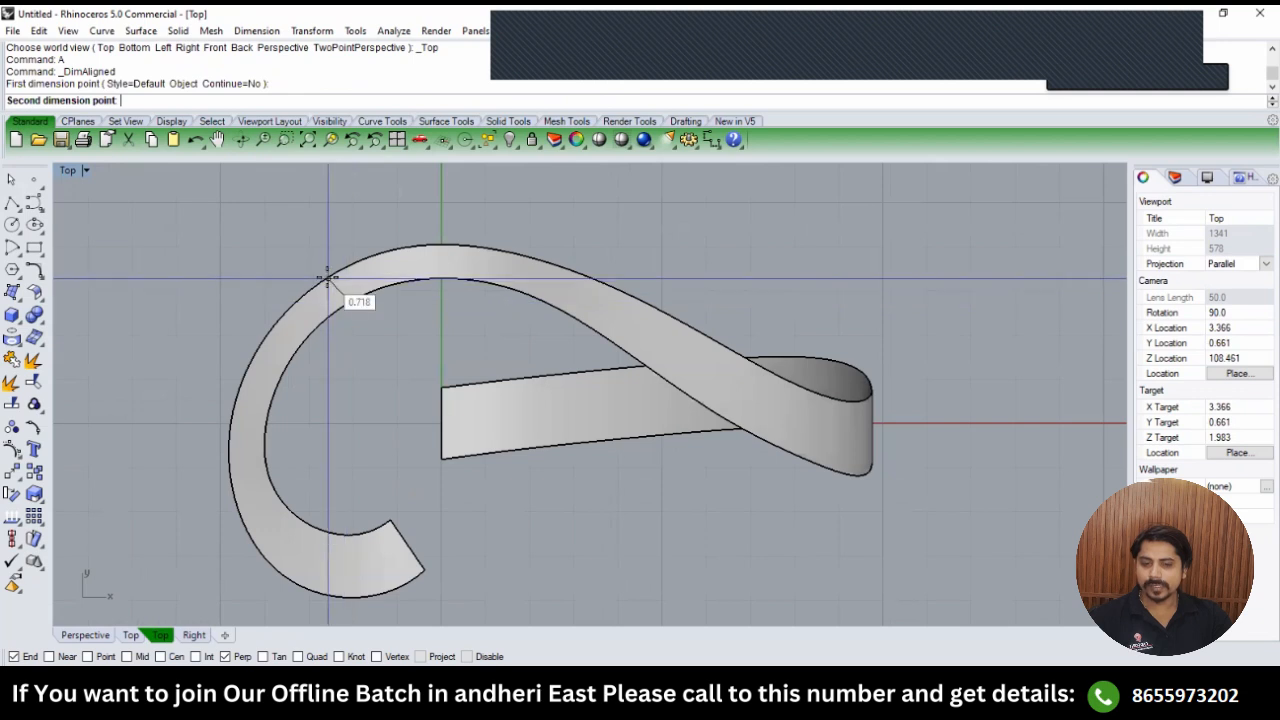
key("Escape")
Measure the swirl band's width between its outer and inner edges using only the Near snap.
scroll(334, 273, "up", 6)
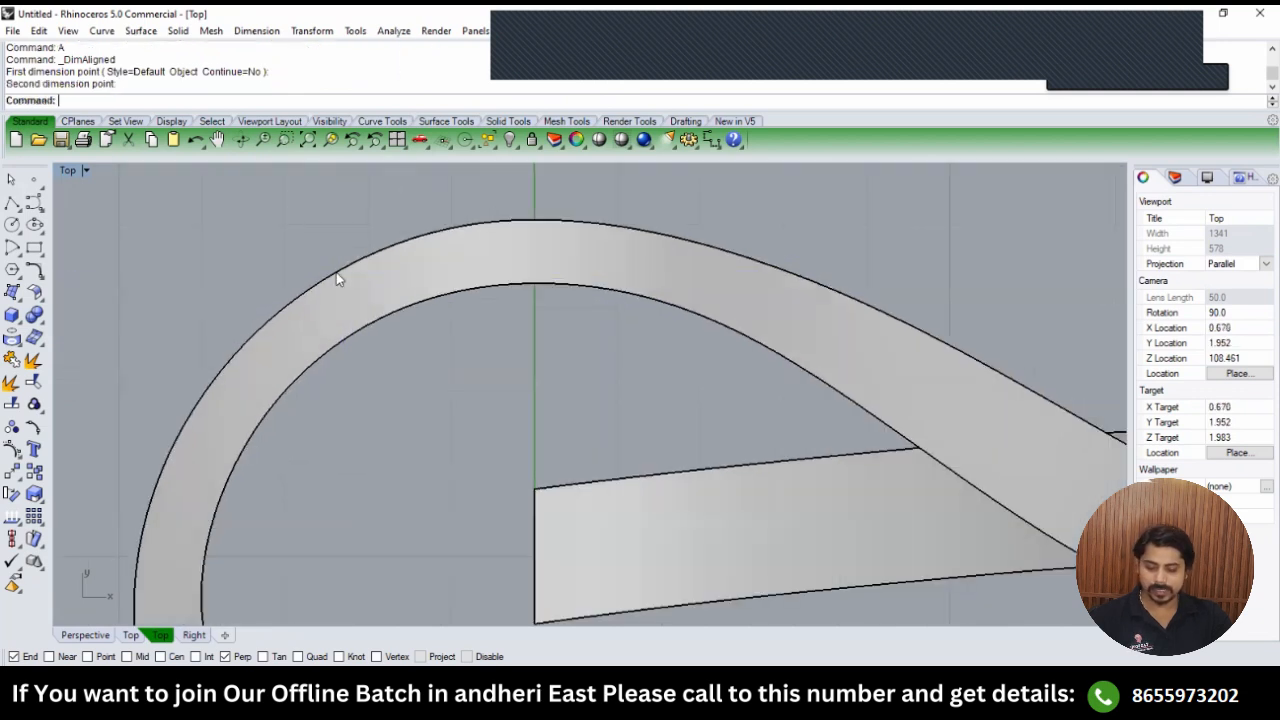
type("A")
key("Return")
type("O")
key("Return")
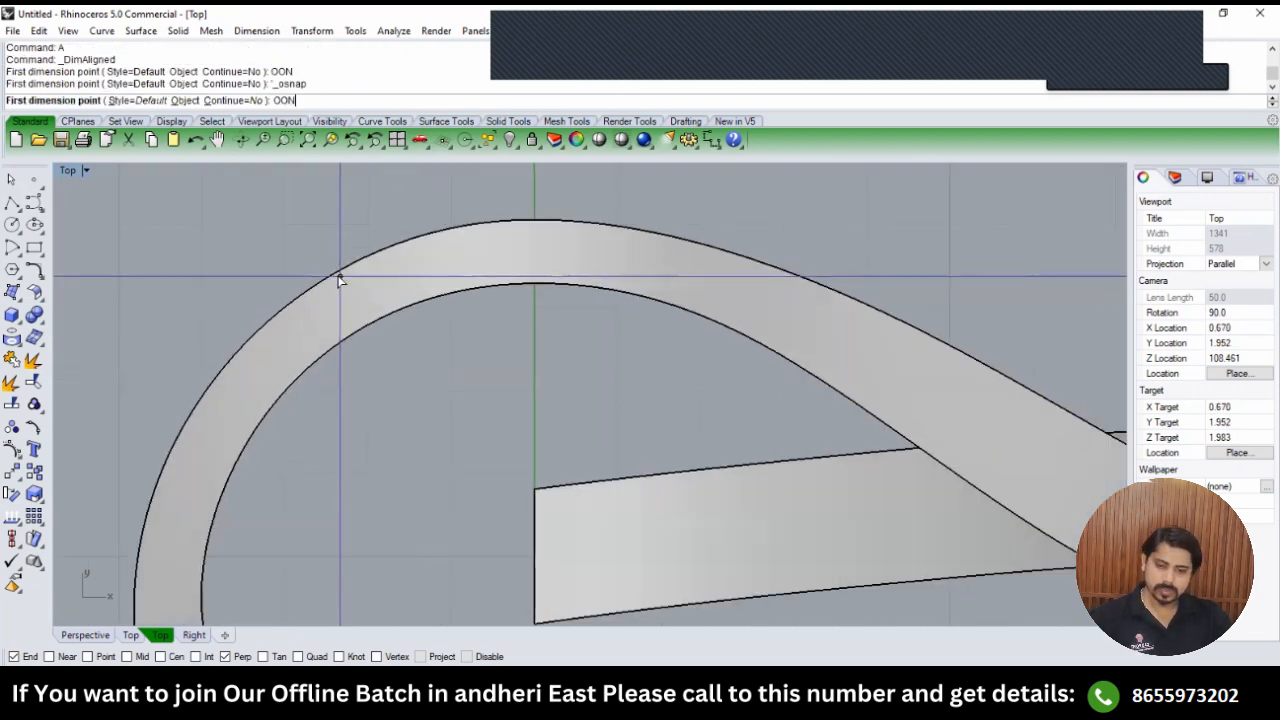
left_click(337, 272)
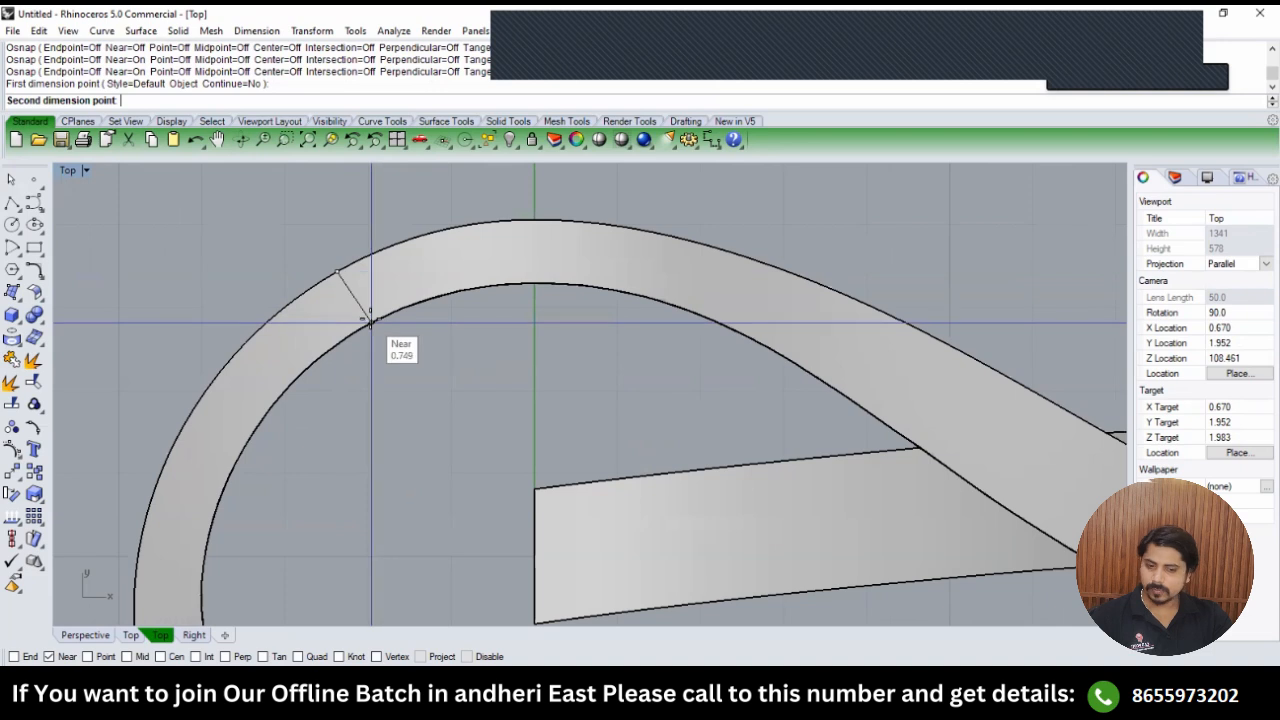
key("Escape")
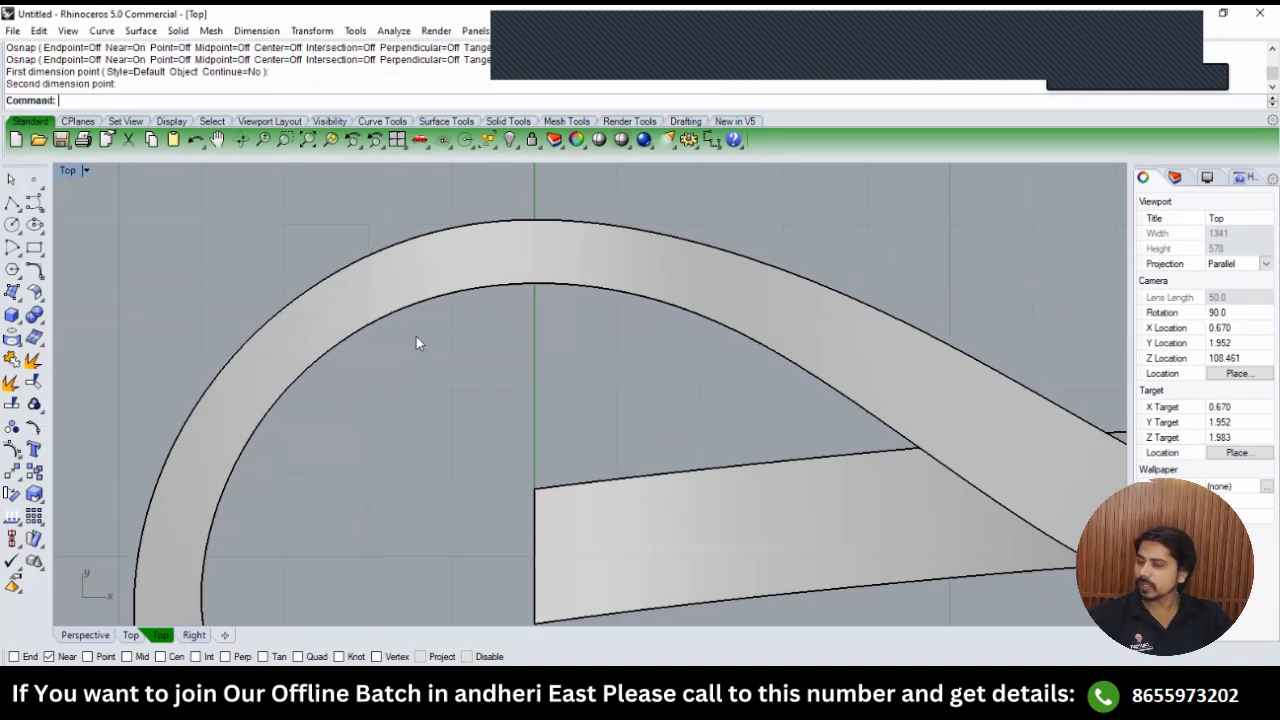
Show the hidden pair of curves that continues the swirl toward negative X, leaving the sketch picture hidden.
scroll(416, 336, "down", 5)
type("SS")
key("Return")
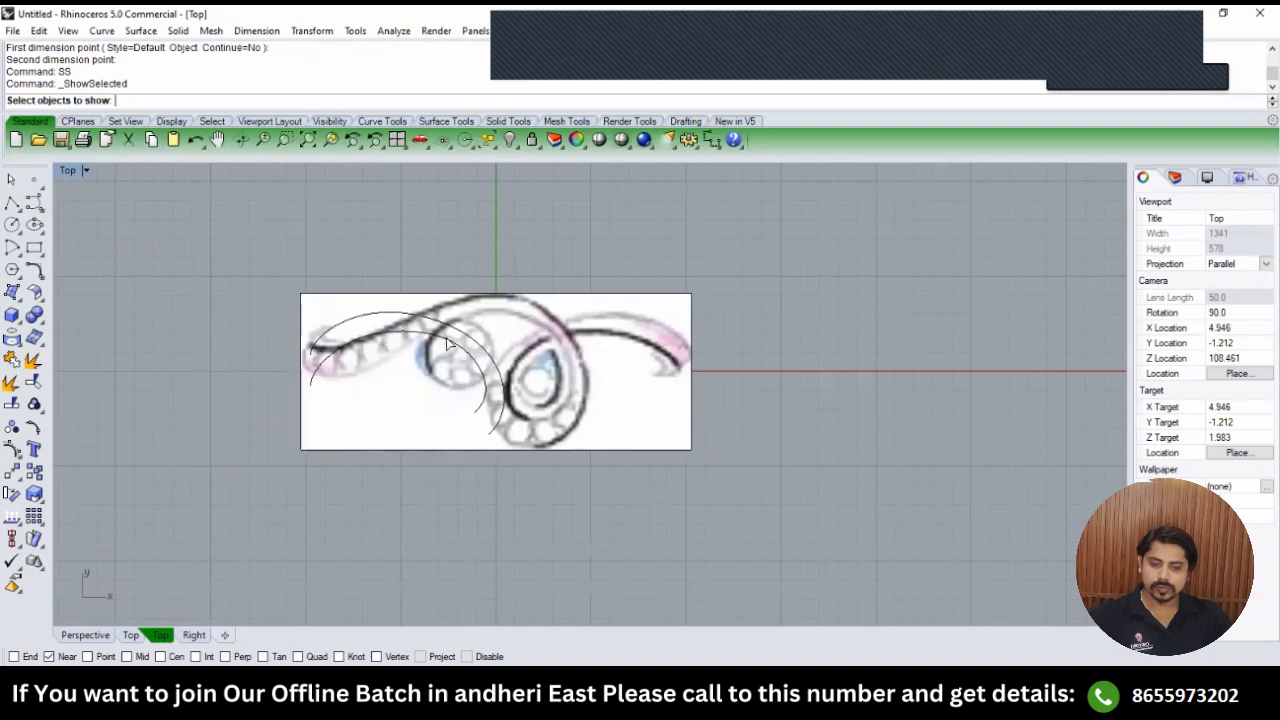
left_click(449, 338)
key("Return")
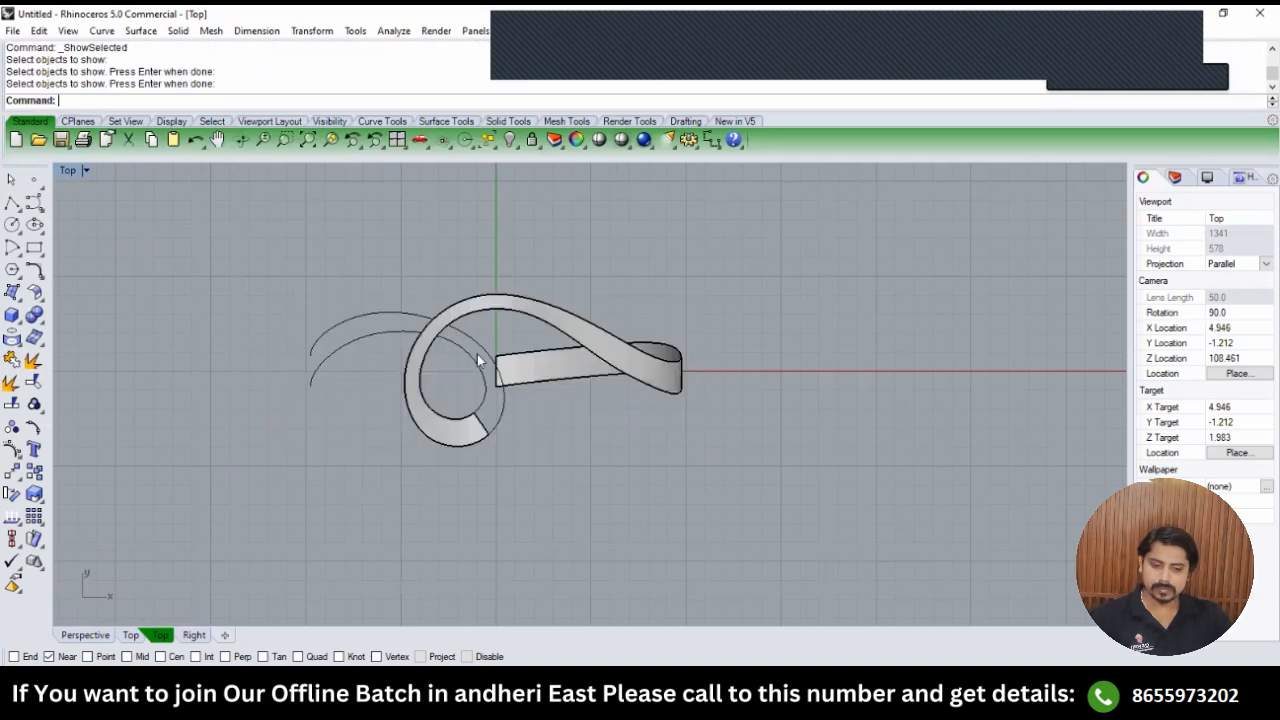
key("Escape")
Turn on the End snap and draw a line joining the lower ends of the negative X curve pair.
right_click_drag(432, 403, 580, 392)
type("PERSPECTIVE")
key("Return")
scroll(480, 398, "up", 3)
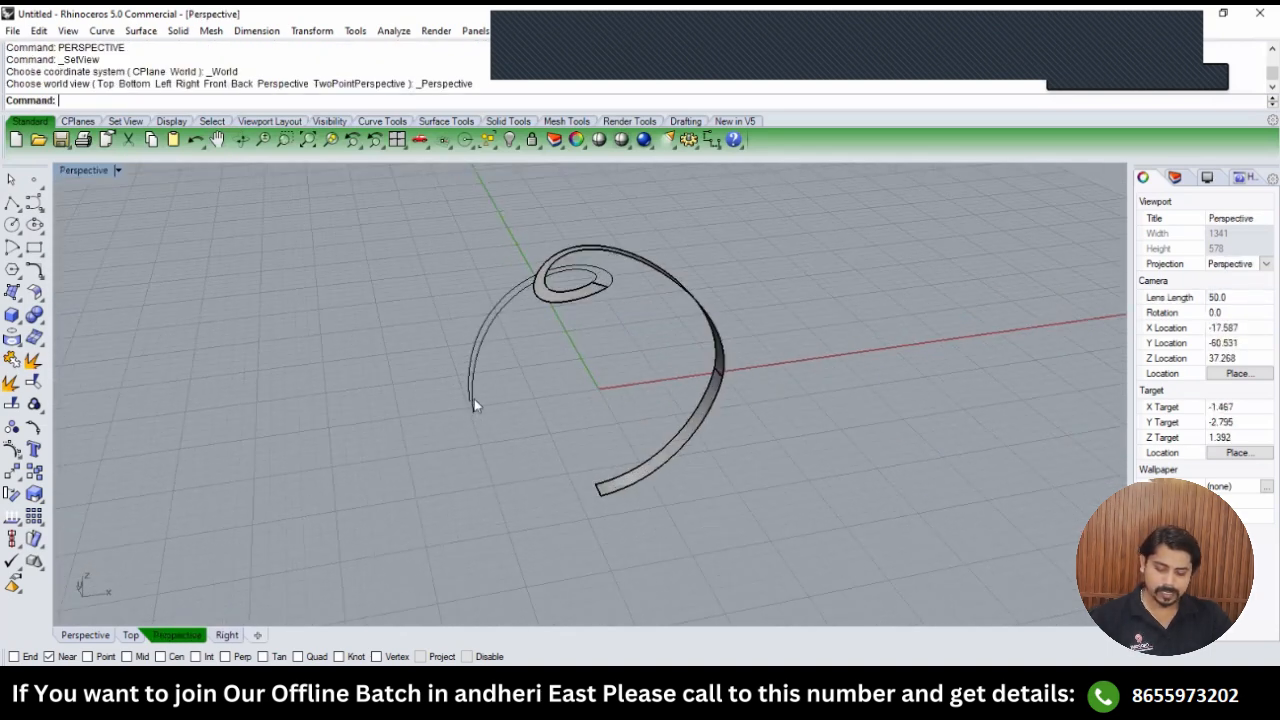
type("LI")
key("Return")
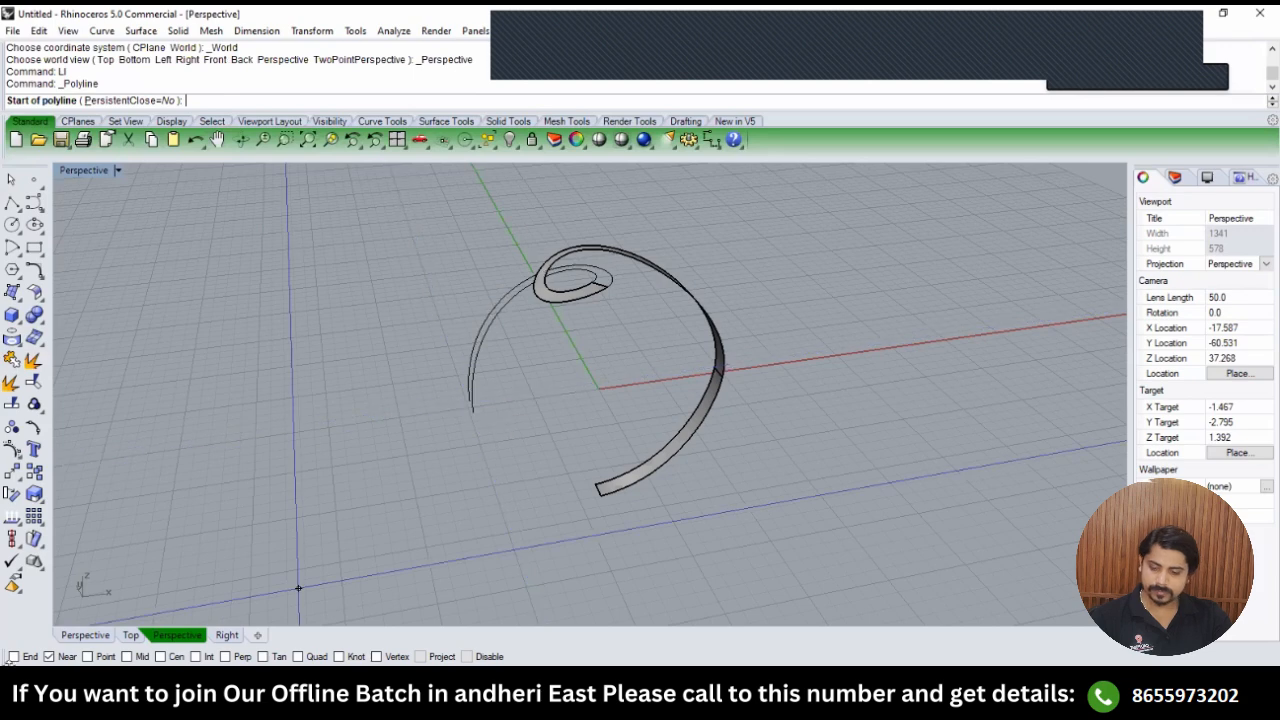
left_click(14, 658)
right_click_drag(551, 366, 640, 379)
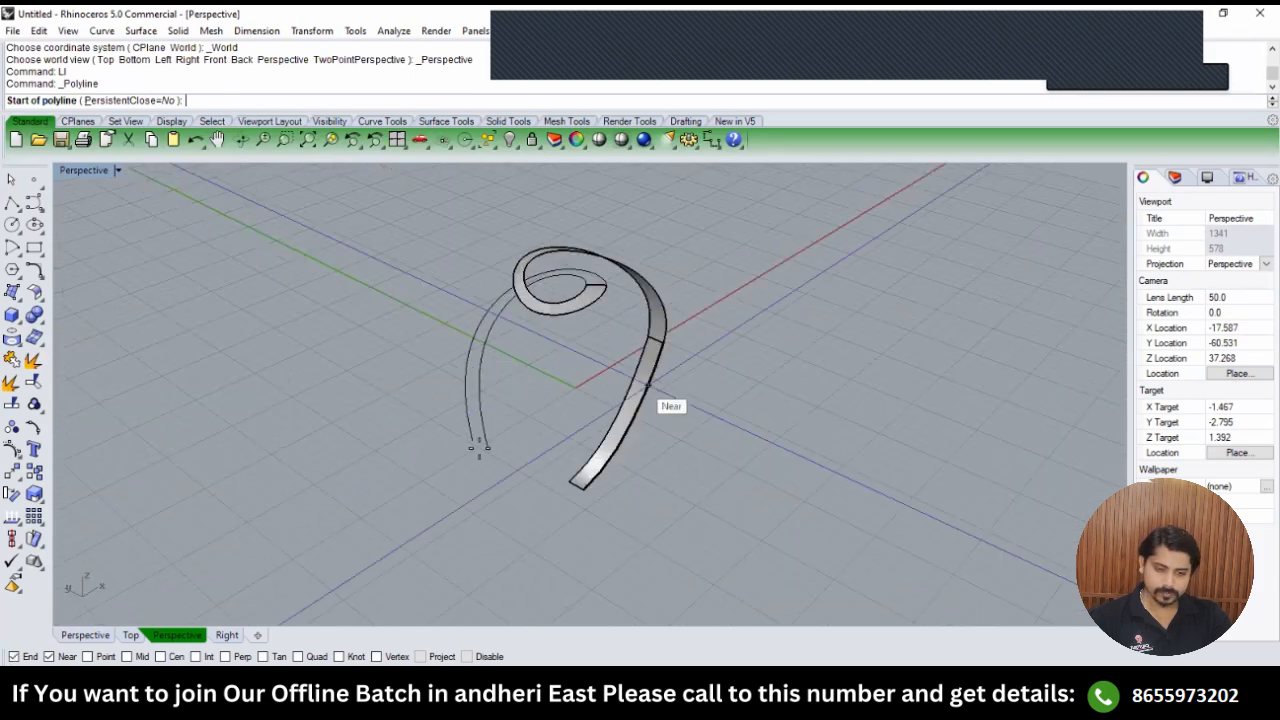
left_click(473, 442)
left_click(488, 449)
key("Return")
key("Return")
right_click_drag(520, 345, 596, 372)
key("Escape")
Set up a two-rail sweep along the negative X curve pair, using the lower end line and the swirl end line as cross sections.
type("s2")
key("Return")
left_click(473, 350)
left_click(478, 404)
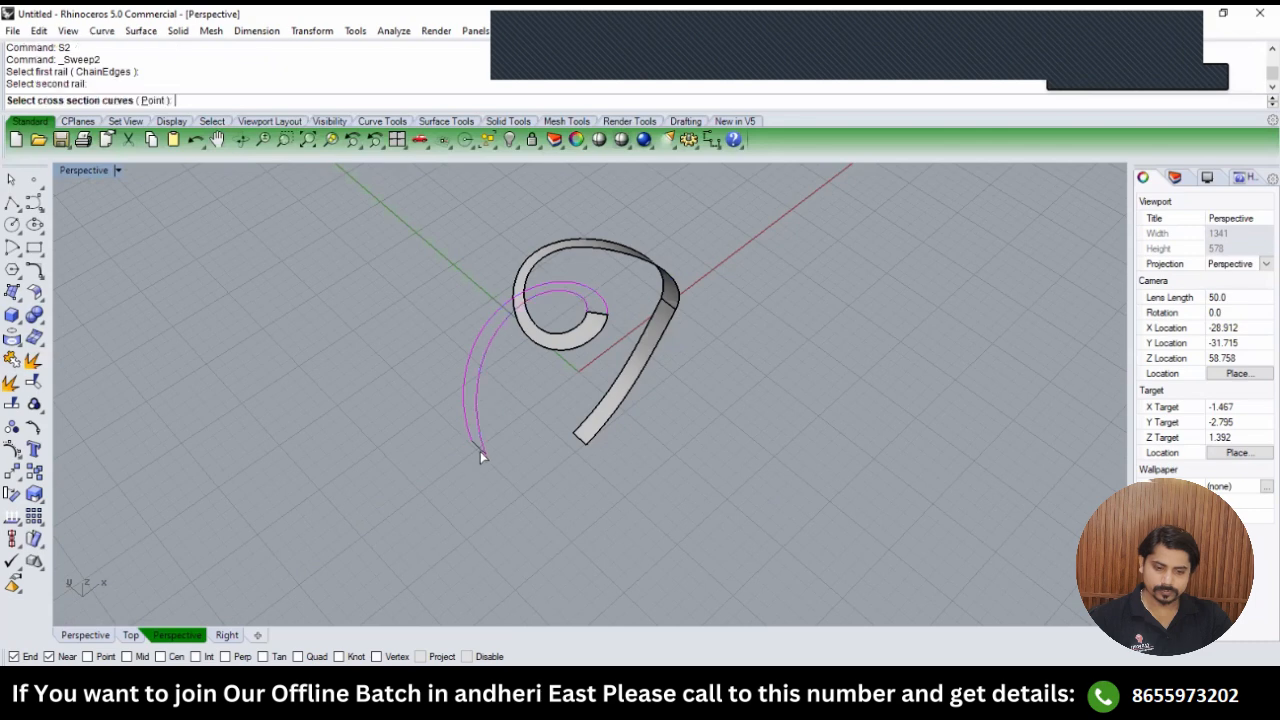
left_click(480, 449)
left_click(591, 313)
key("Return")
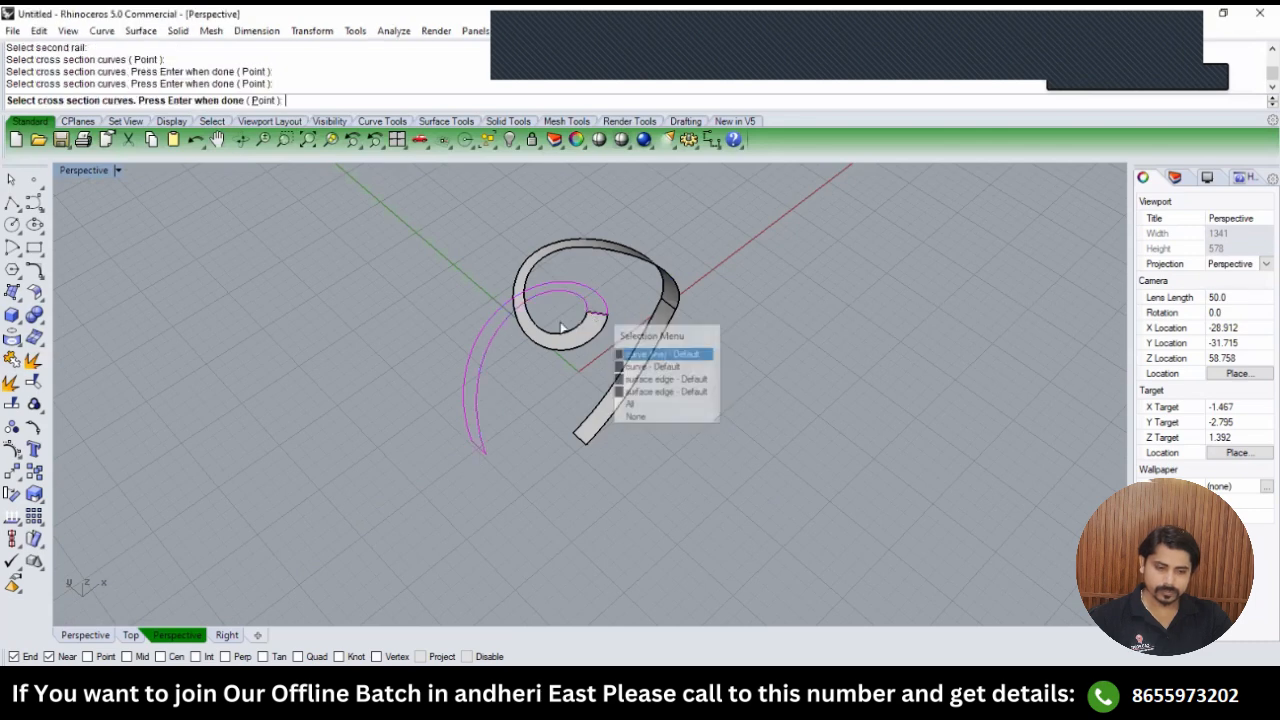
key("Return")
Add two slashes between the rails, one near the swirl crossing and one toward negative X, and complete the sweep.
right_click_drag(543, 345, 553, 397)
left_click(325, 387)
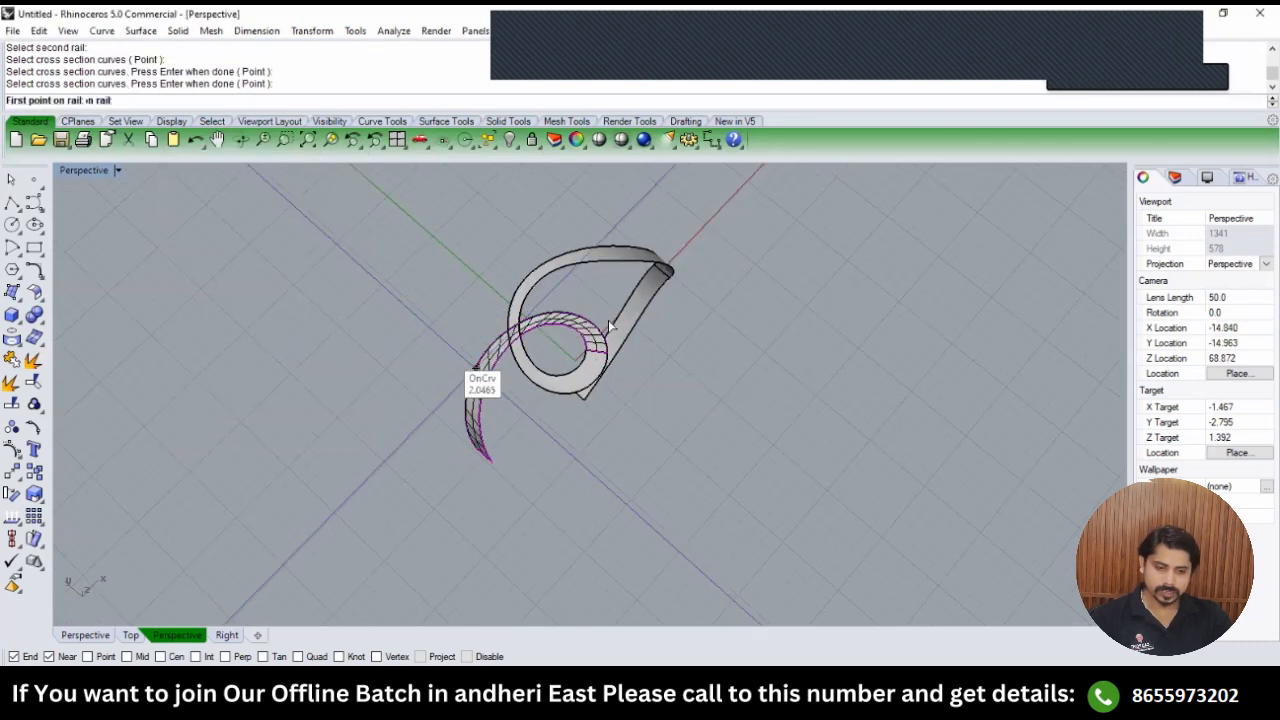
type("TOP")
key("Return")
scroll(591, 342, "up", 10)
left_click(593, 343)
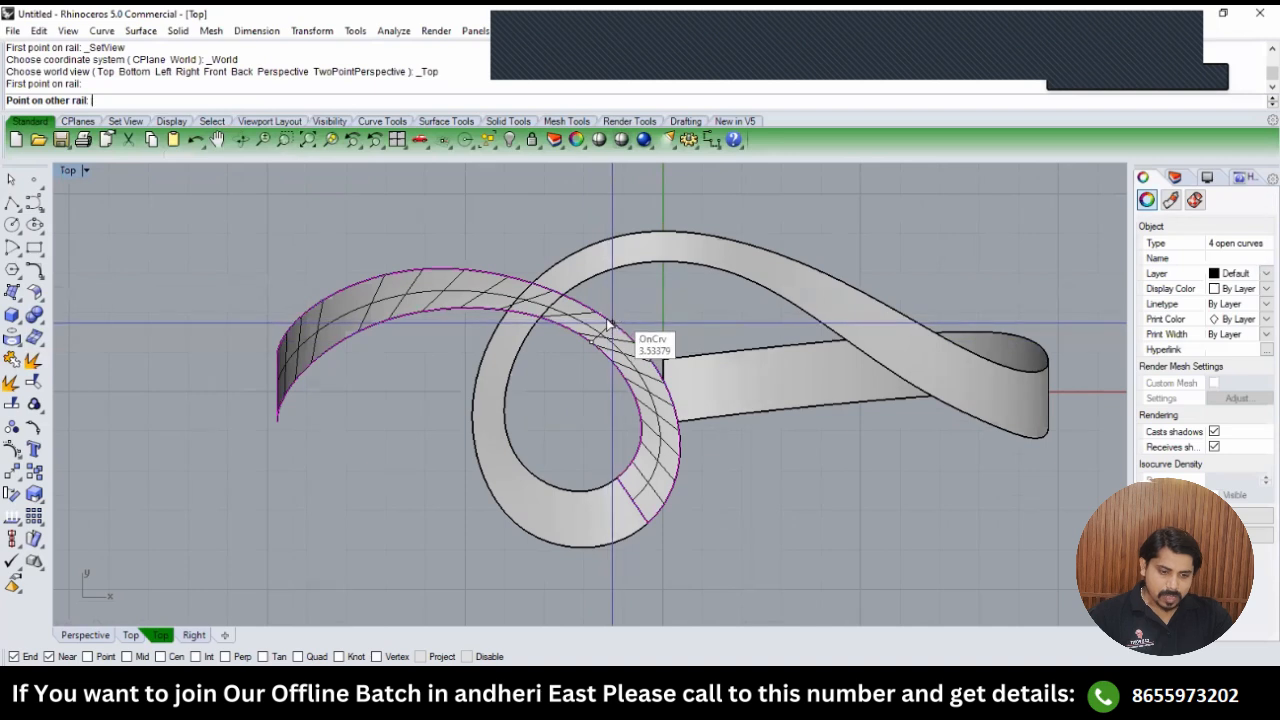
left_click(610, 321)
left_click(404, 314)
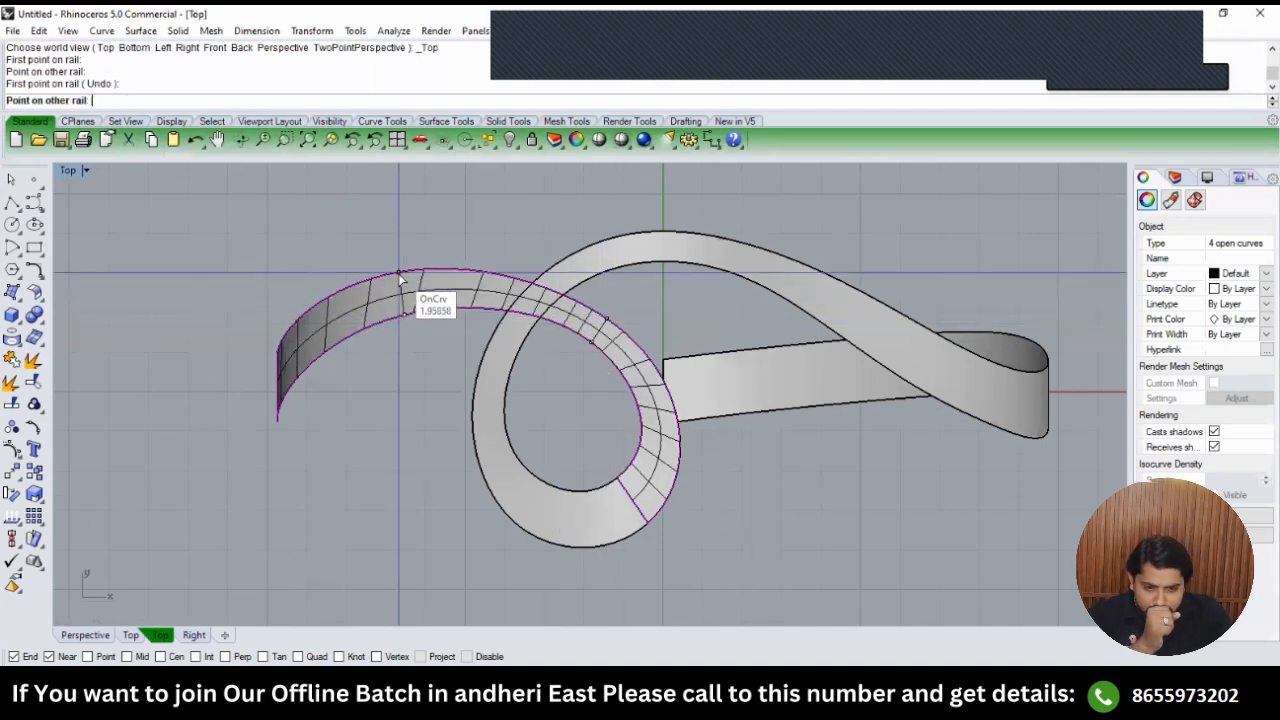
left_click(398, 273)
key("Return")
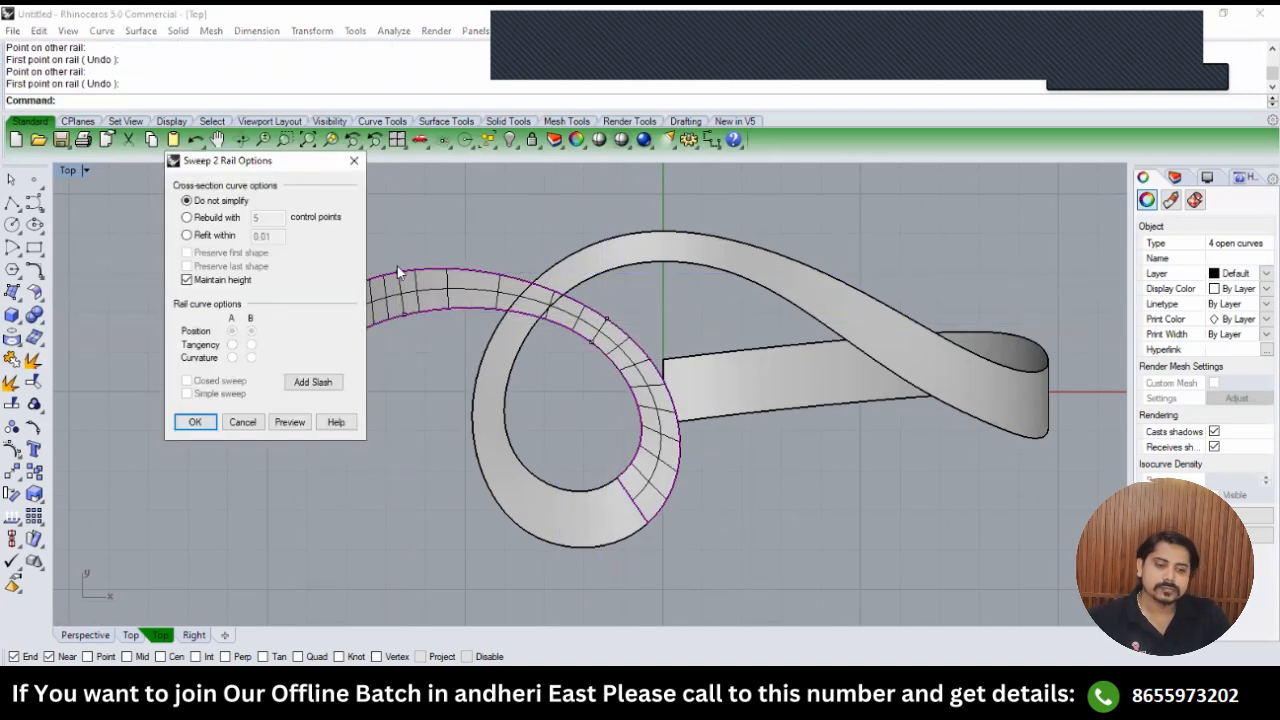
key("Return")
Examine the joined swirl and shank surfaces in the front, top and perspective views.
scroll(428, 315, "down", 3)
type("FRONT")
key("Return")
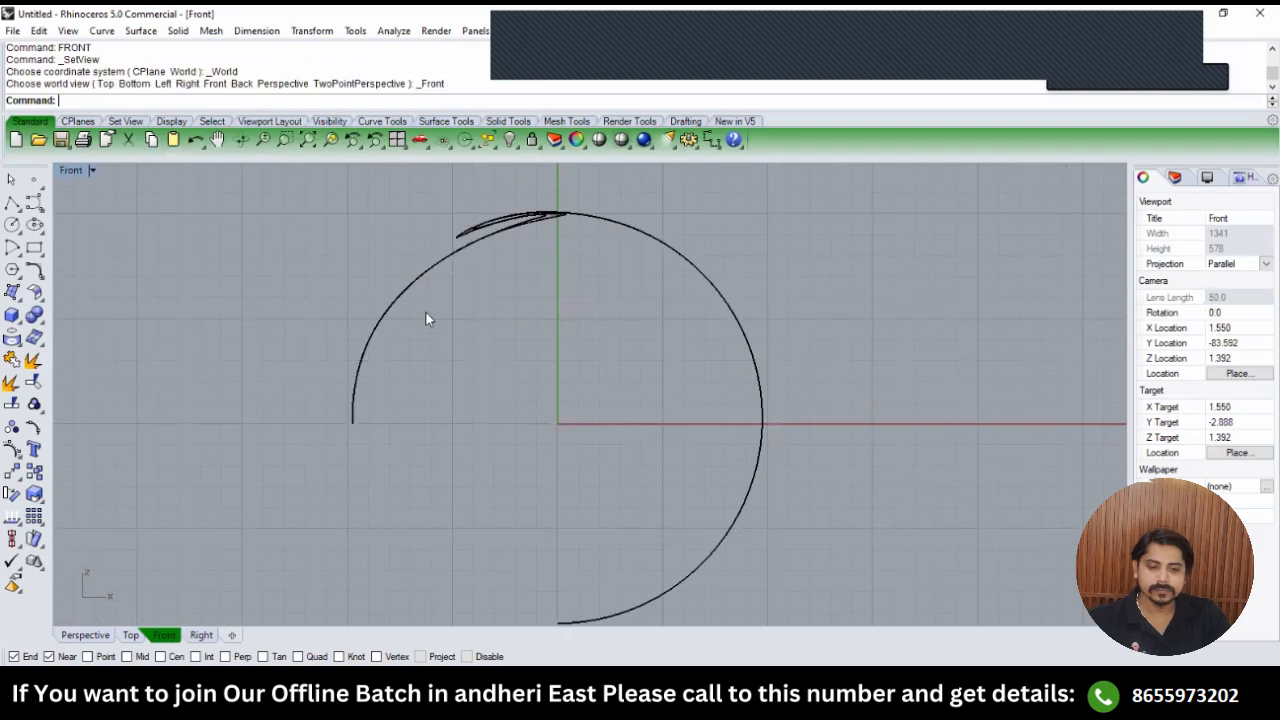
type("TOP")
key("Return")
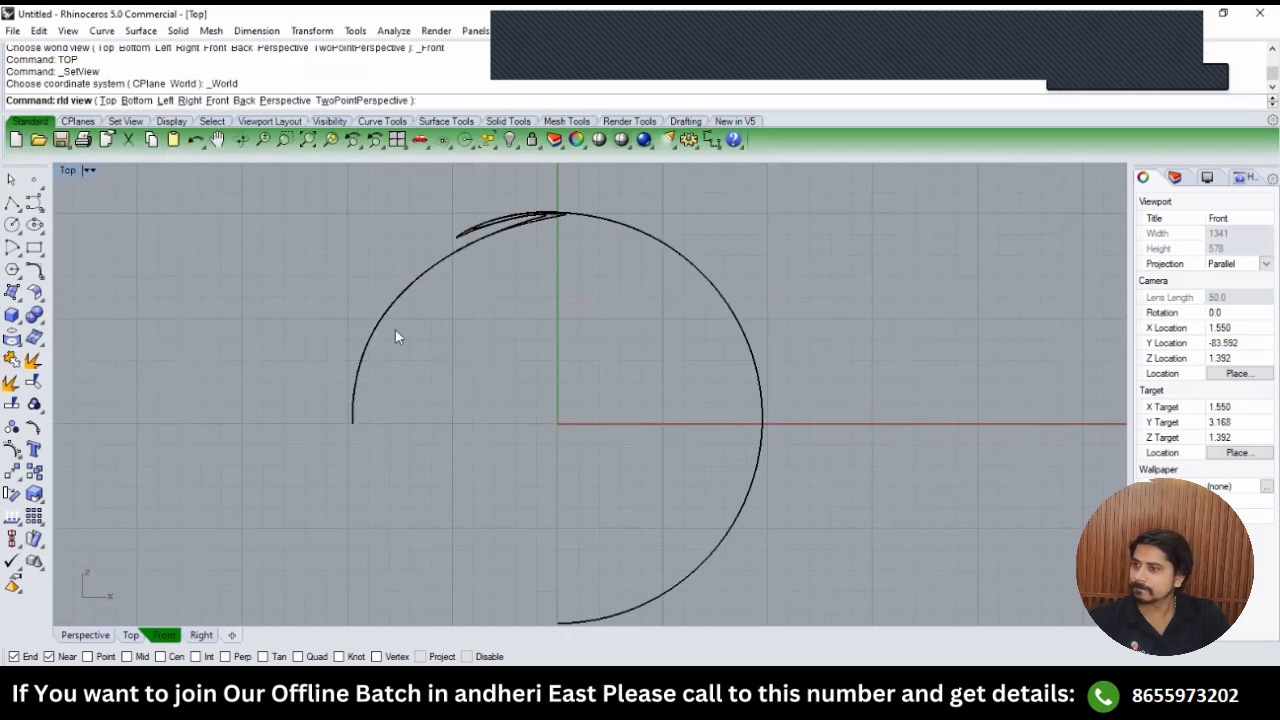
type("PERSPECTIVE")
key("Return")
scroll(629, 466, "up", 5)
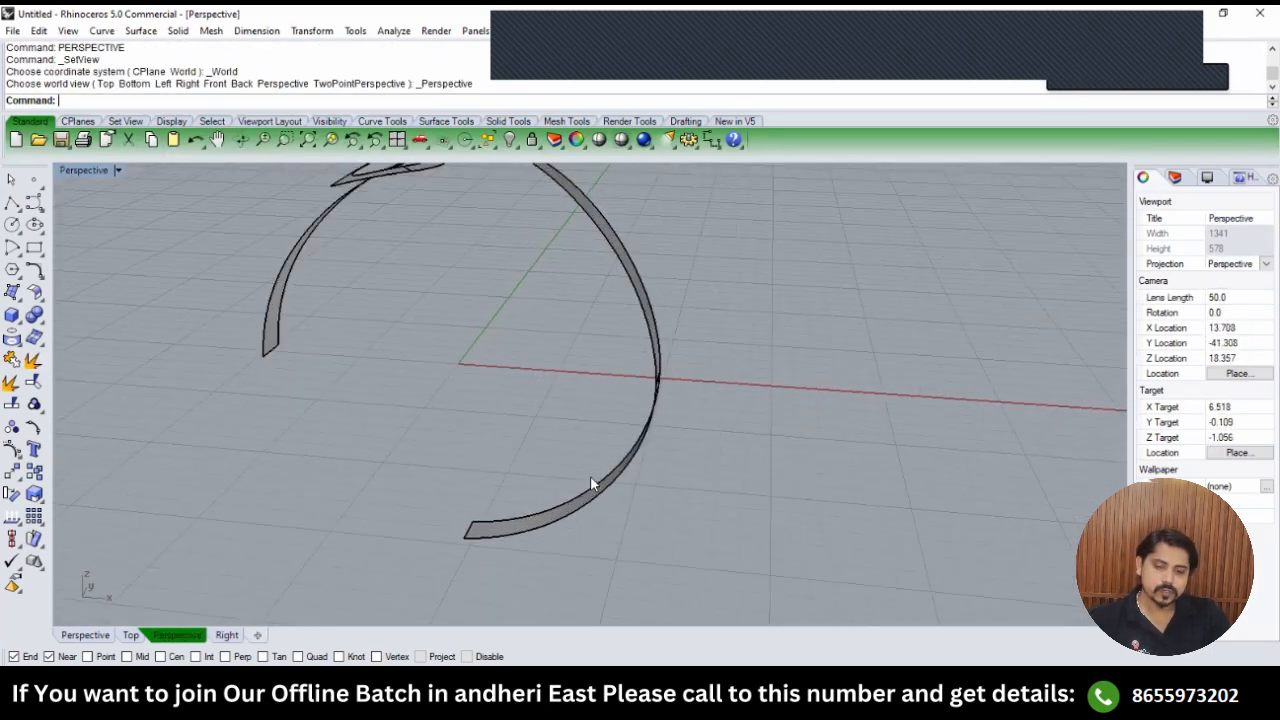
left_click(590, 475)
type("TOP")
key("Return")
scroll(597, 361, "down", 2)
left_click(677, 360)
type("PERSPECTIVE")
key("Return")
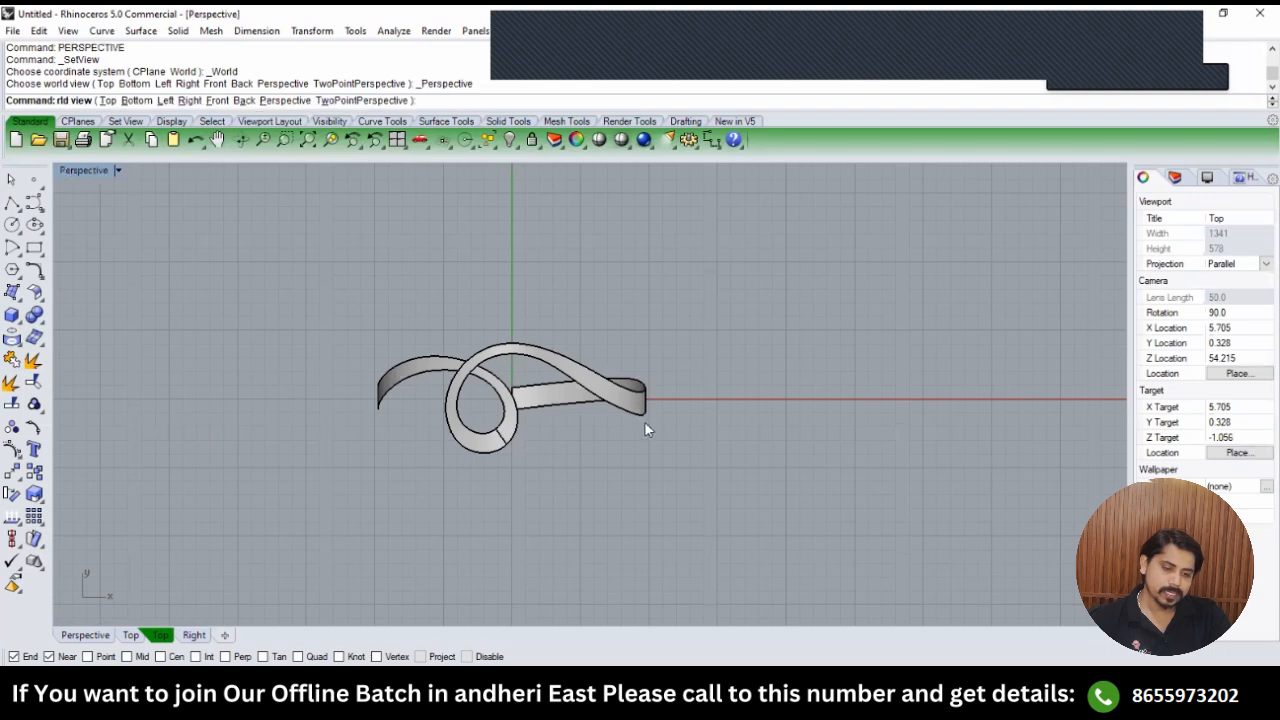
scroll(644, 421, "up", 5)
Rotate a copy of the lower shank surface 180 degrees about the origin in the top view.
left_click(667, 392)
type("TOP")
key("Return")
type("r")
key("Return")
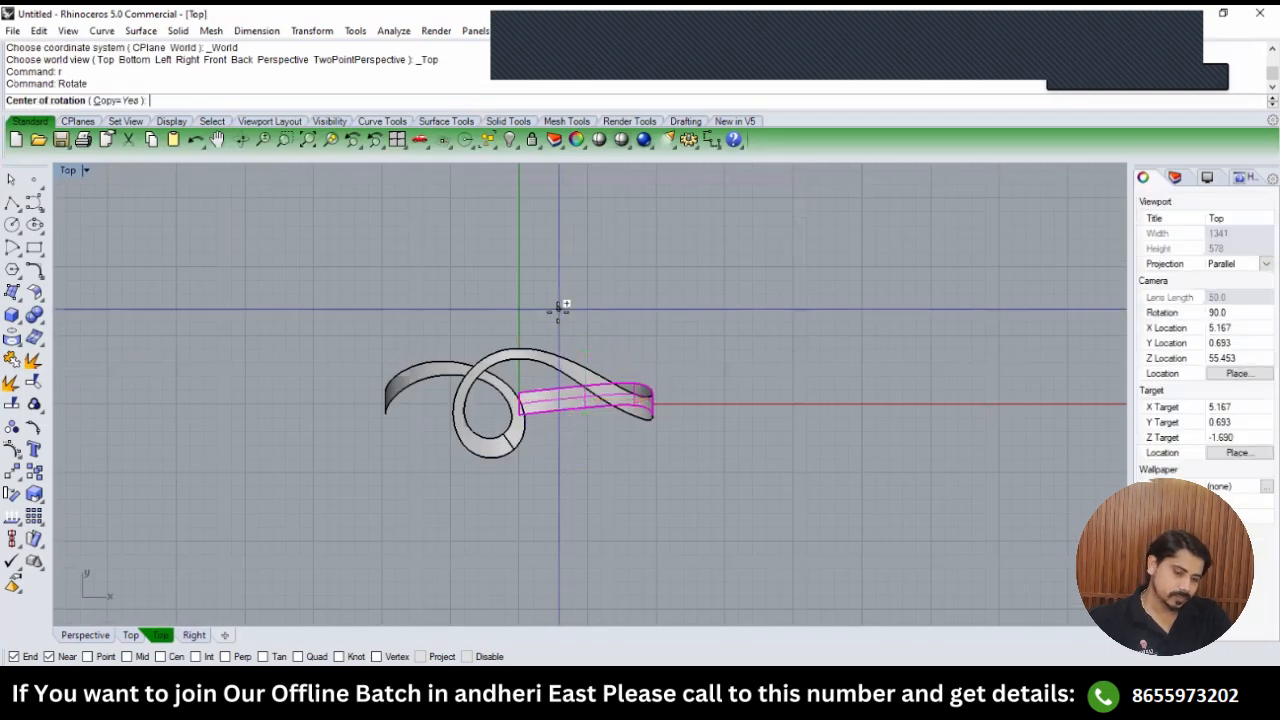
type("0")
key("Return")
left_click(557, 279)
left_click(547, 556)
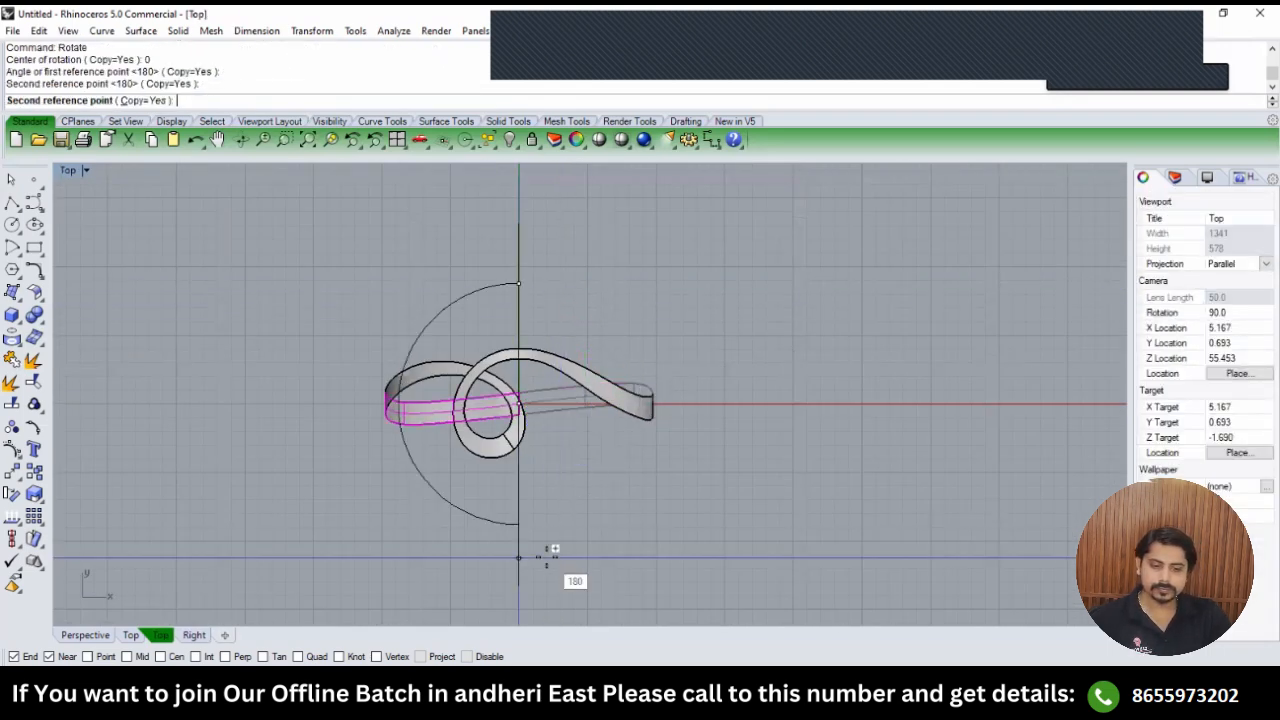
key("Return")
Offset the long upper swirl surface inward by a distance of 3 as a solid.
type("PERSPECTIVE")
key("Return")
scroll(609, 395, "up", 5)
left_click(643, 392)
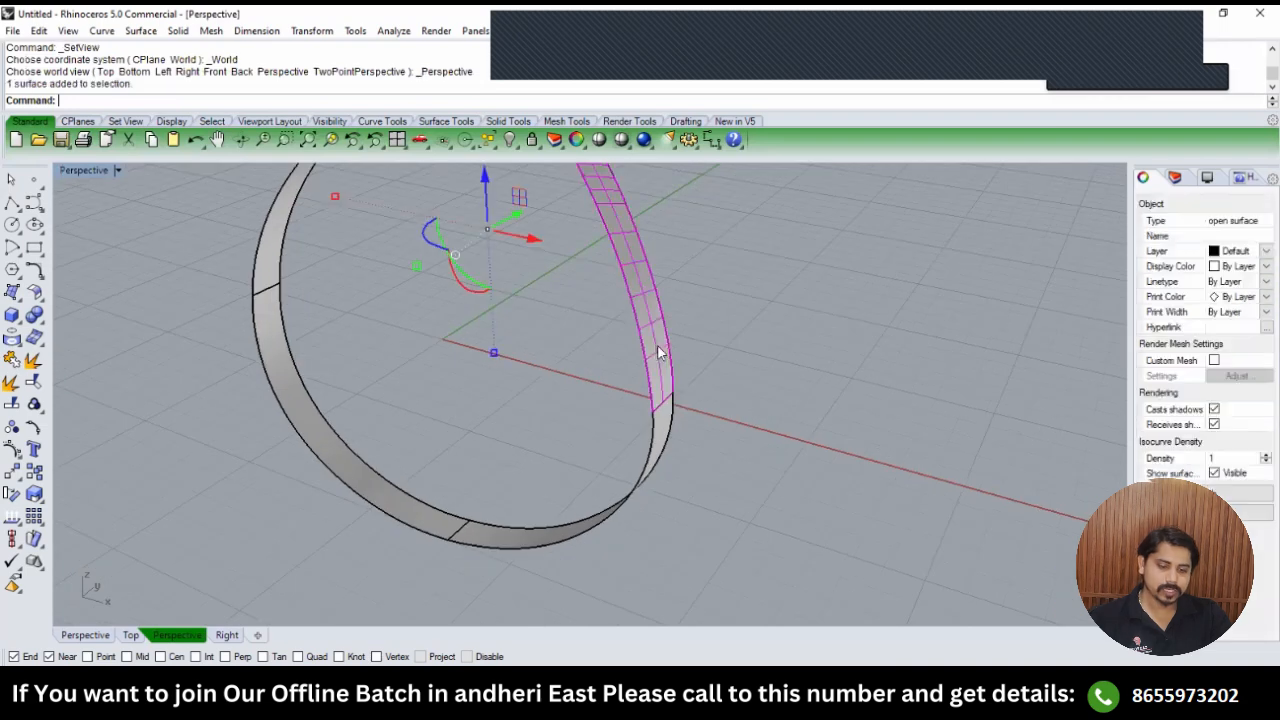
type("OFSS")
key("Return")
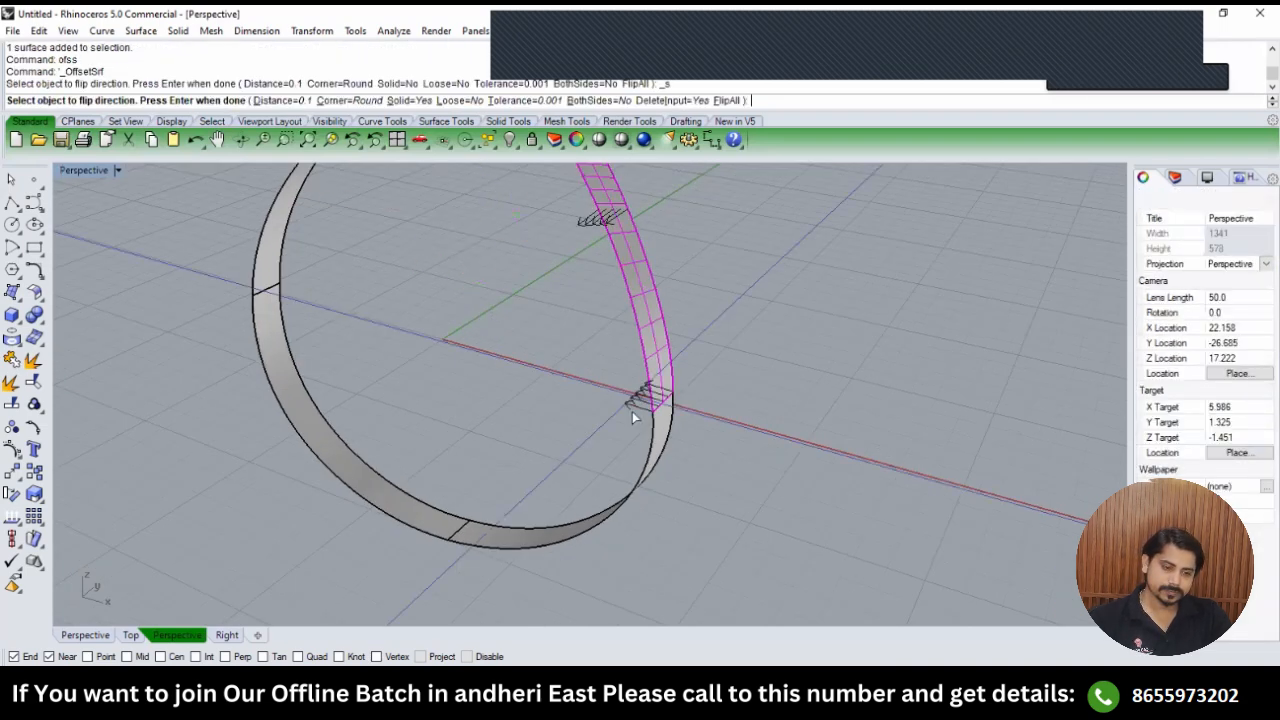
scroll(632, 411, "down", 6)
type("3")
key("Return")
key("Return")
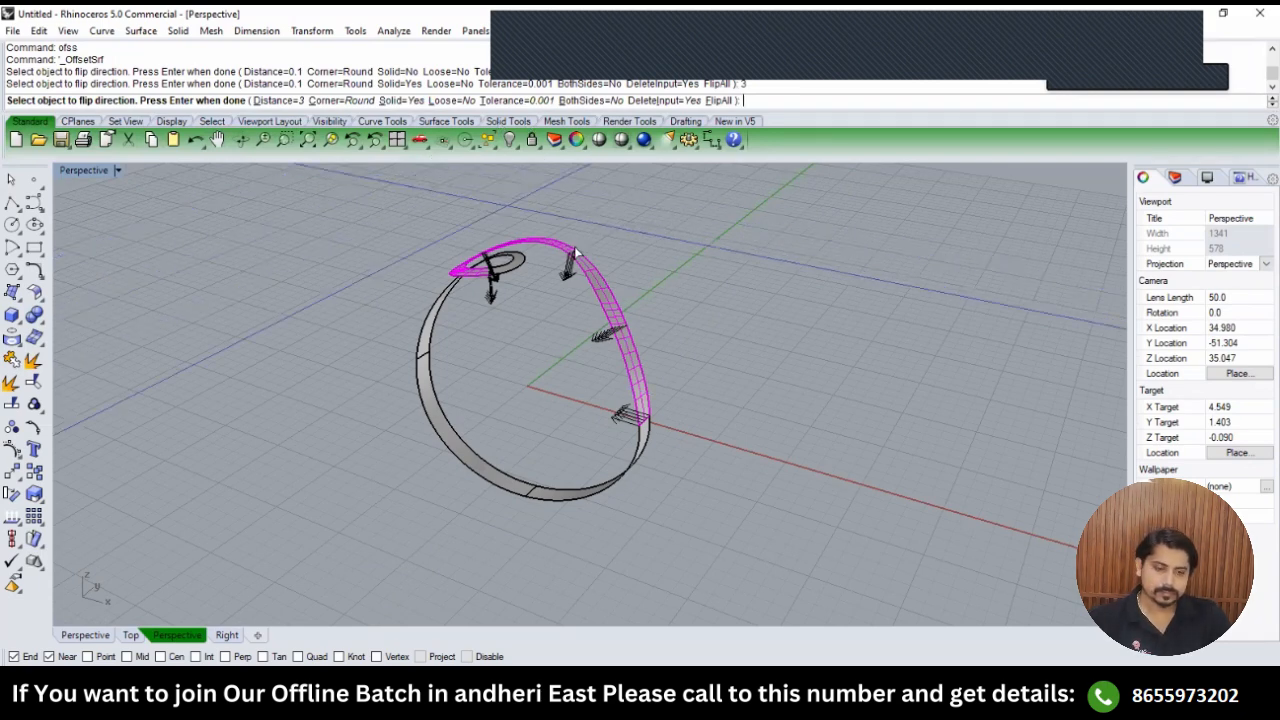
key("Return")
key("Escape")
Offset the negative X swirl surface inward by 3 with the Solid option on.
right_click_drag(574, 273, 519, 294)
scroll(518, 297, "up", 4)
left_click(469, 272)
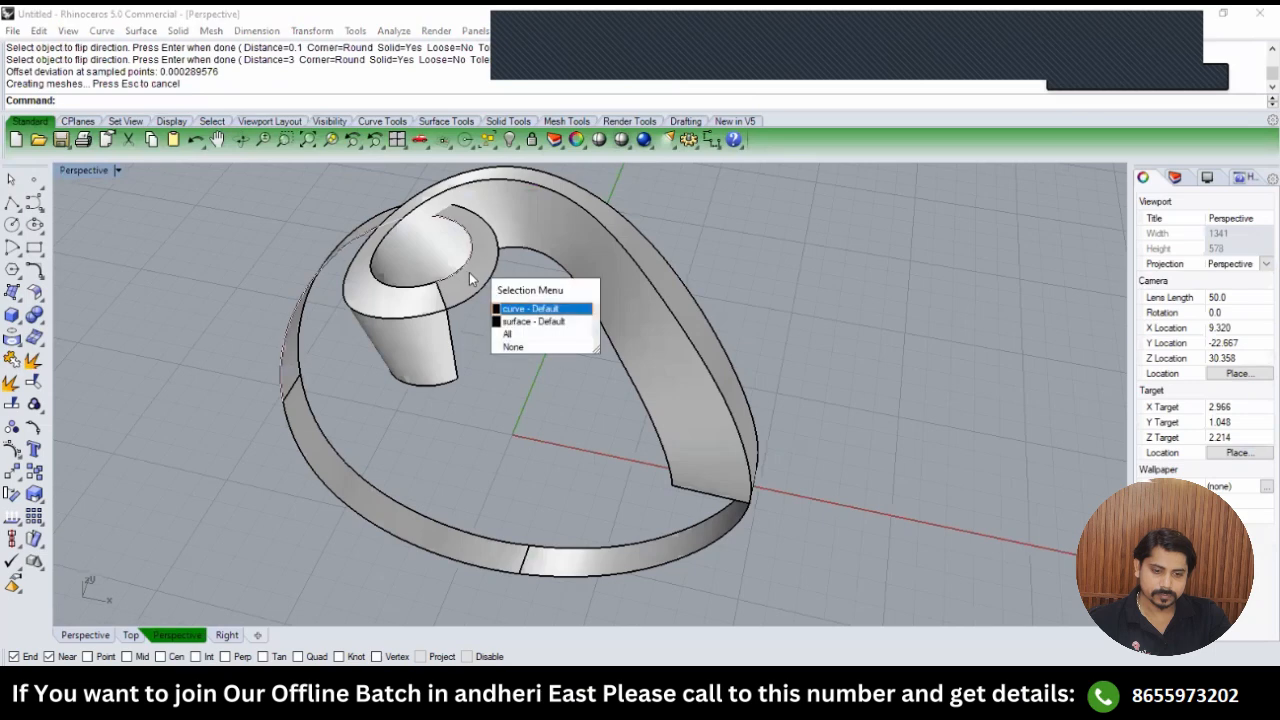
left_click(530, 309)
type("ofss")
key("Return")
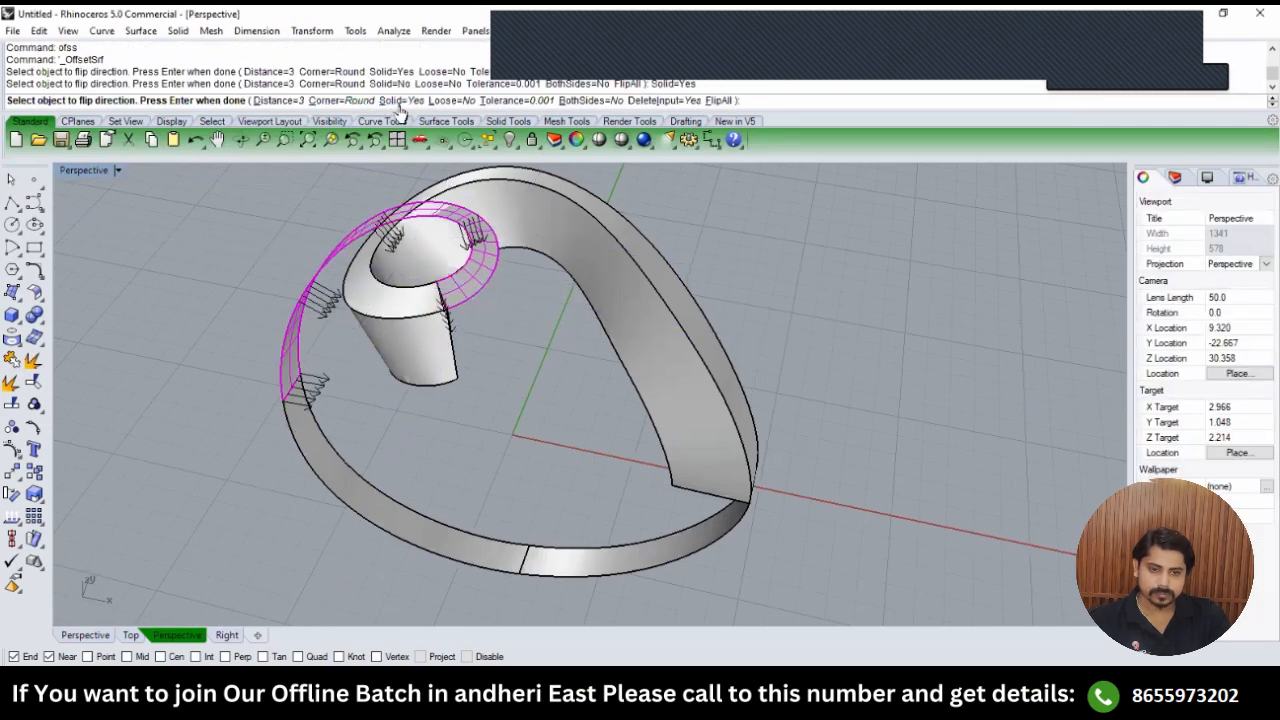
key("Return")
key("Escape")
Offset the lower shank surfaces inward by 3 with the Solid option on.
scroll(608, 393, "down", 3)
scroll(690, 588, "up", 5)
right_click_drag(690, 588, 440, 490)
scroll(521, 447, "down", 5)
left_click(602, 430)
type("ofss")
key("Return")
right_click_drag(600, 490, 652, 441)
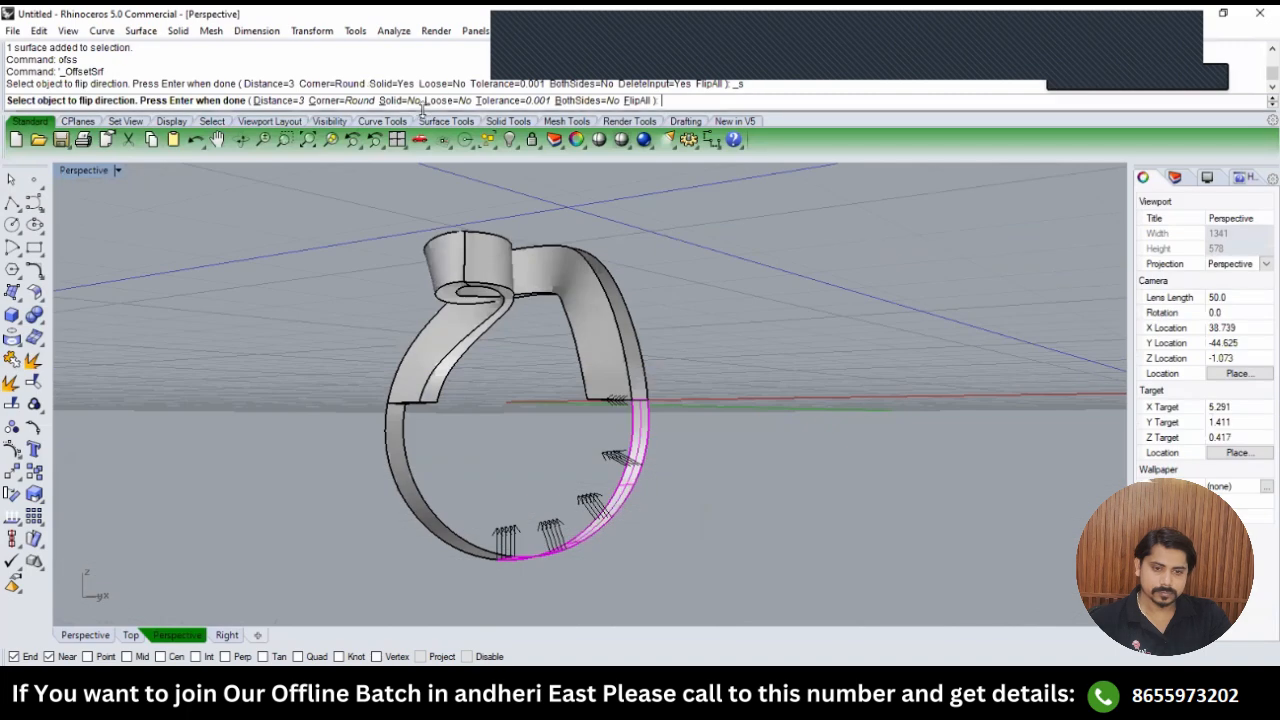
left_click(404, 101)
key("Return")
Draw a finger-hole circle centred on the origin in the front view, slightly larger than the band's inner opening.
right_click_drag(420, 400, 456, 490)
scroll(456, 490, "up", 5)
type("front")
key("Return")
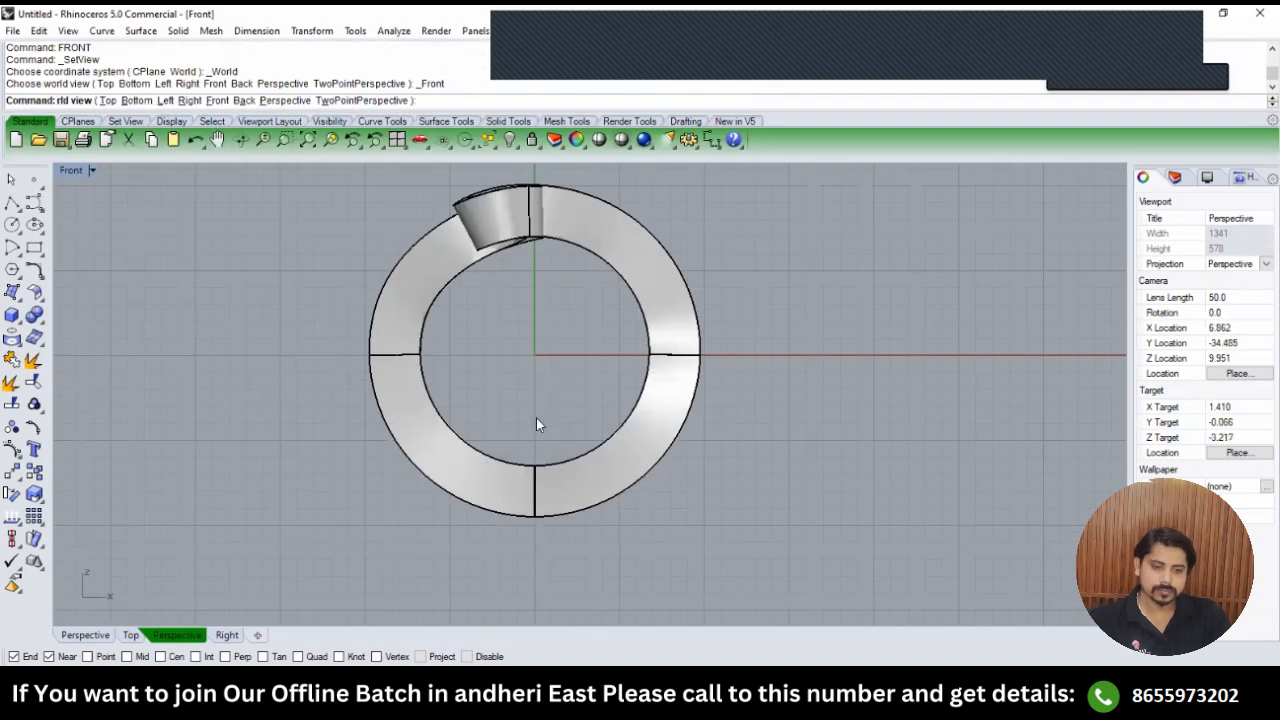
left_click(13, 226)
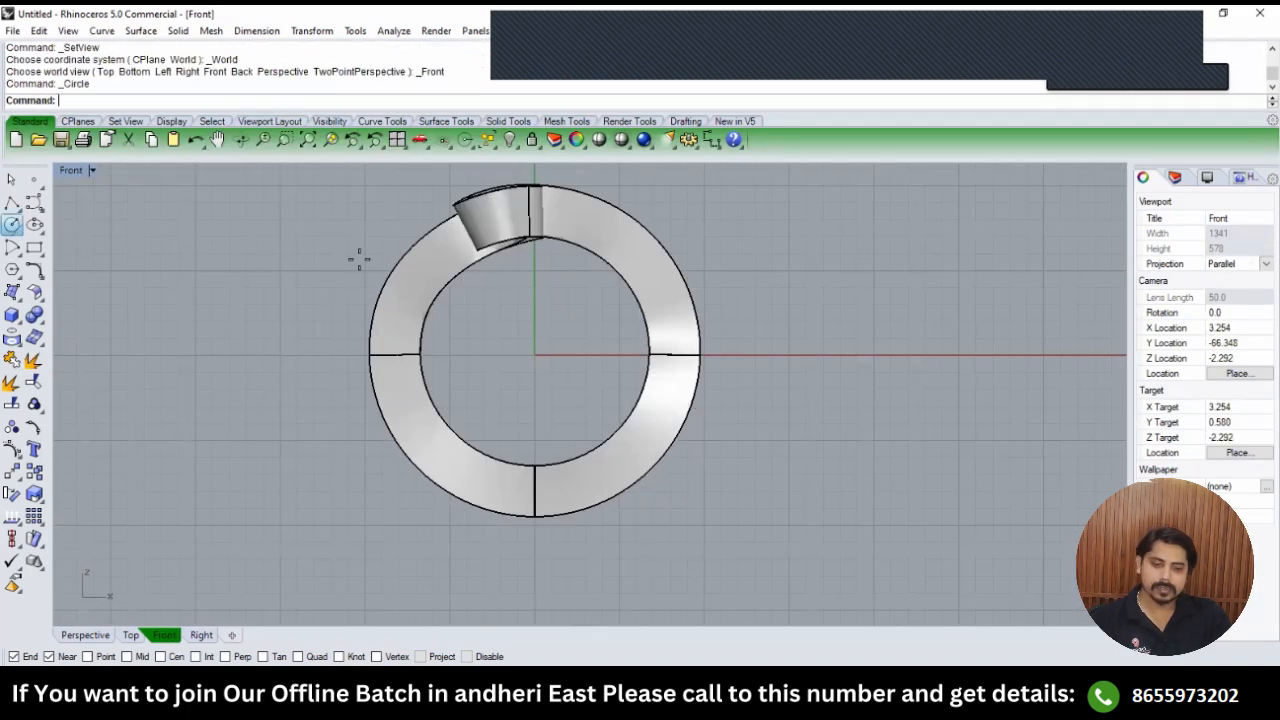
type("0")
key("Return")
left_click(431, 274)
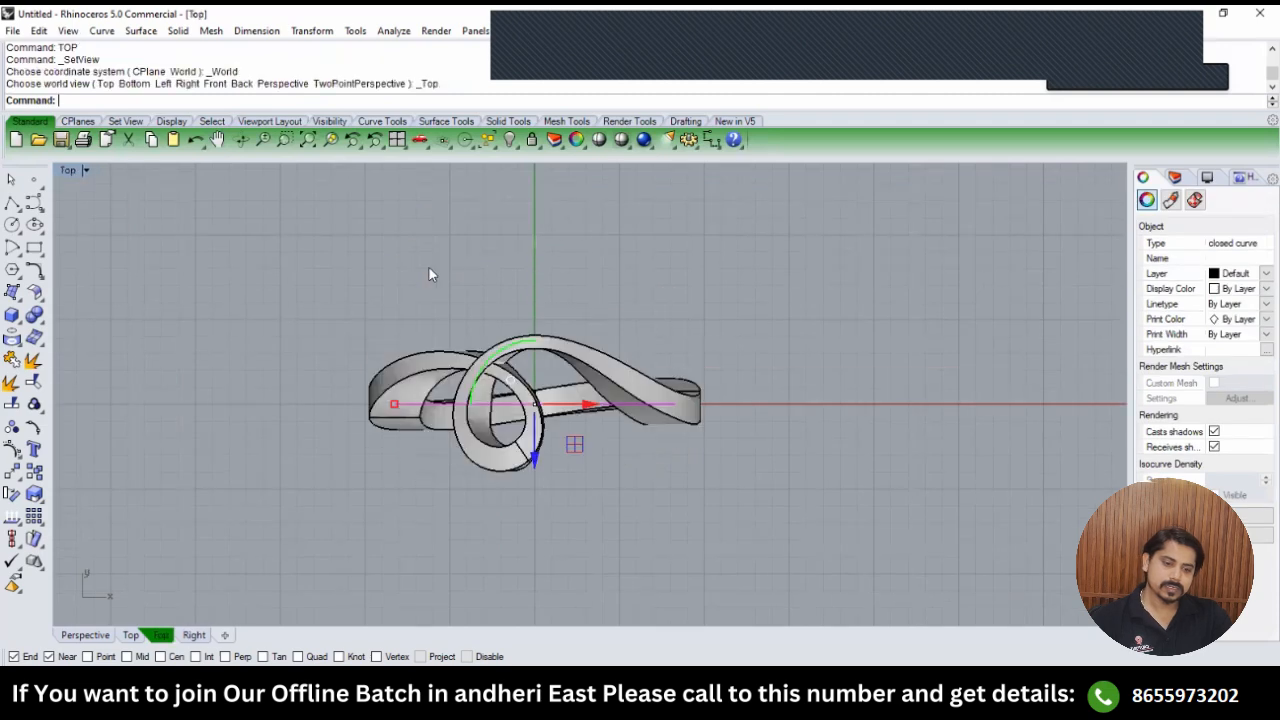
Extrude the finger-hole circle to both sides as a solid cylinder extending well beyond the ring's width.
type("e")
key("Return")
left_click(429, 250)
Boolean-subtract the cylinder from the four ring solids and delete the leftover cylinder.
left_click(651, 402)
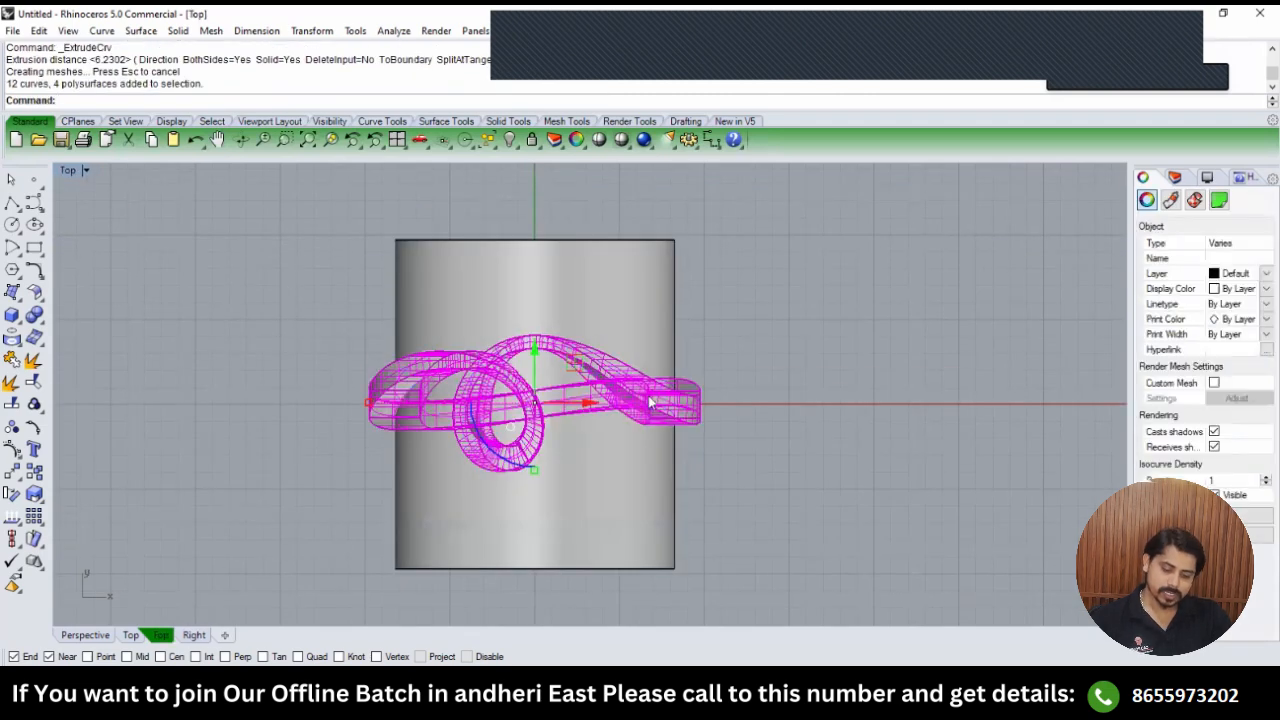
left_click(631, 298)
left_click(214, 323)
left_click_drag(214, 323, 814, 485)
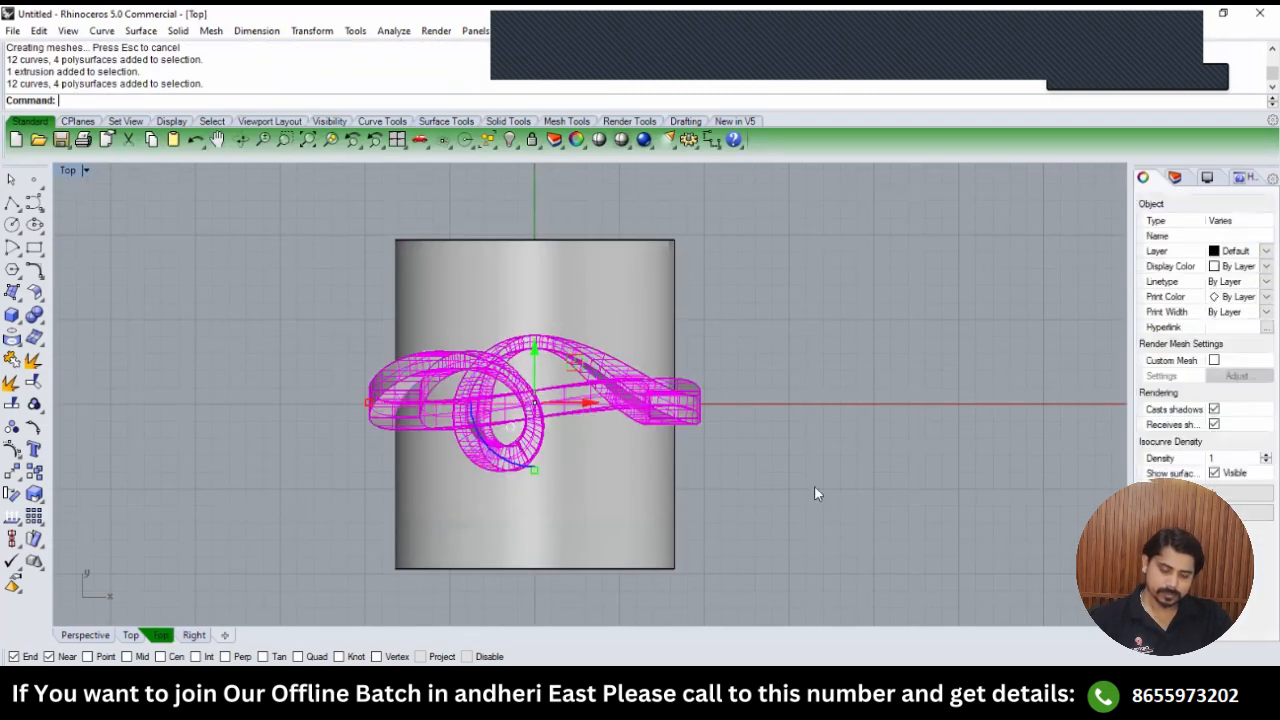
type("b")
key("Return")
left_click(671, 259)
key("Return")
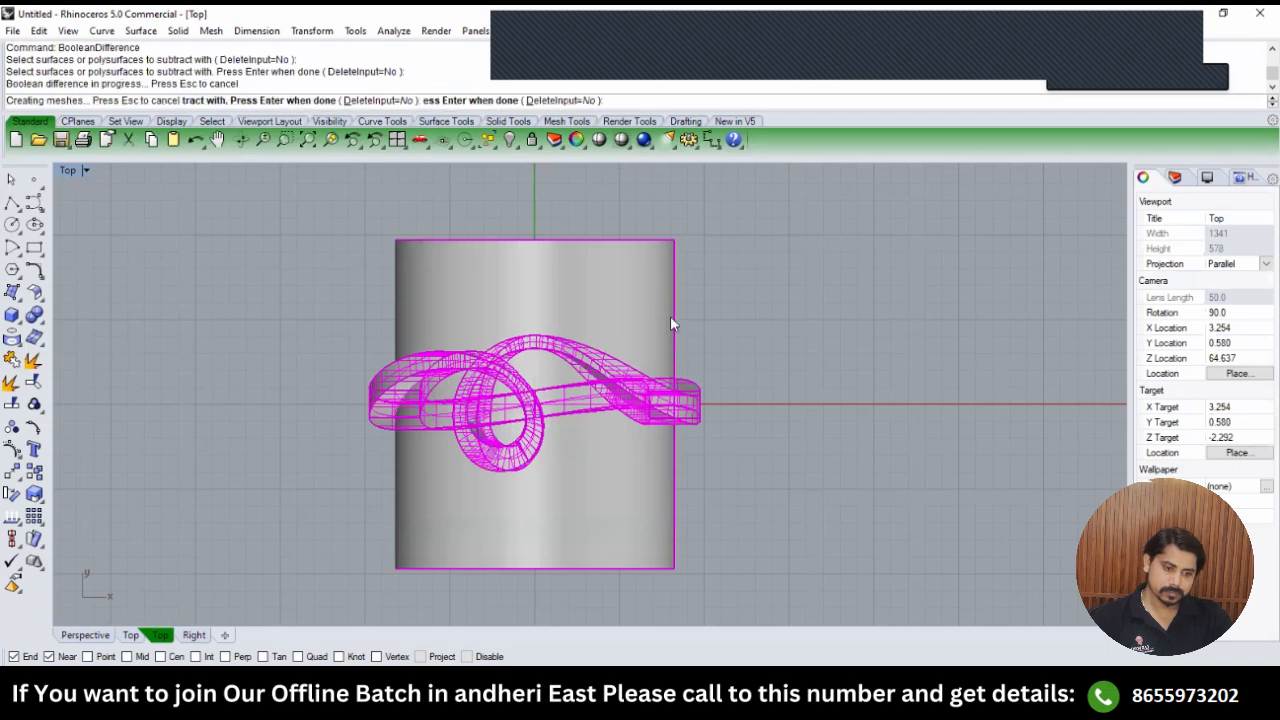
left_click(643, 315)
key("Delete")
Mirror the ring solids and curves across the Y axis through the origin without keeping the original.
left_click_drag(271, 294, 806, 528)
type("mm")
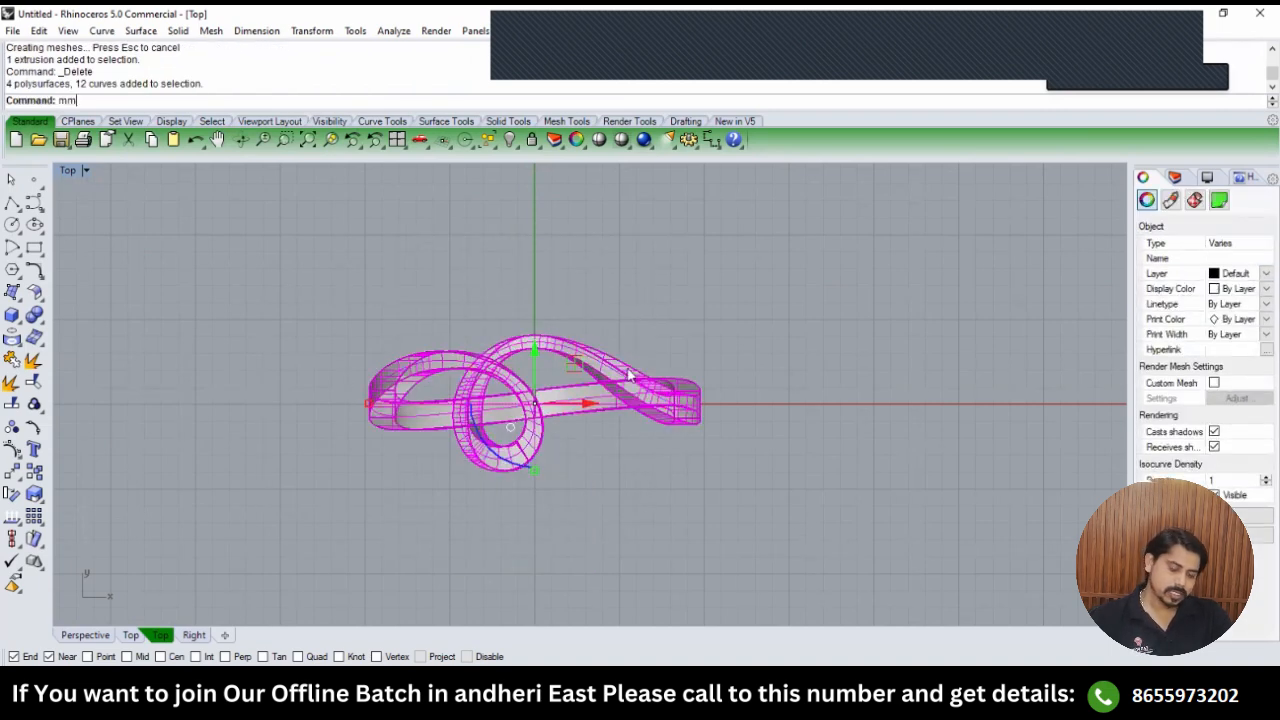
key("Return")
type("0")
key("Return")
left_click(565, 232)
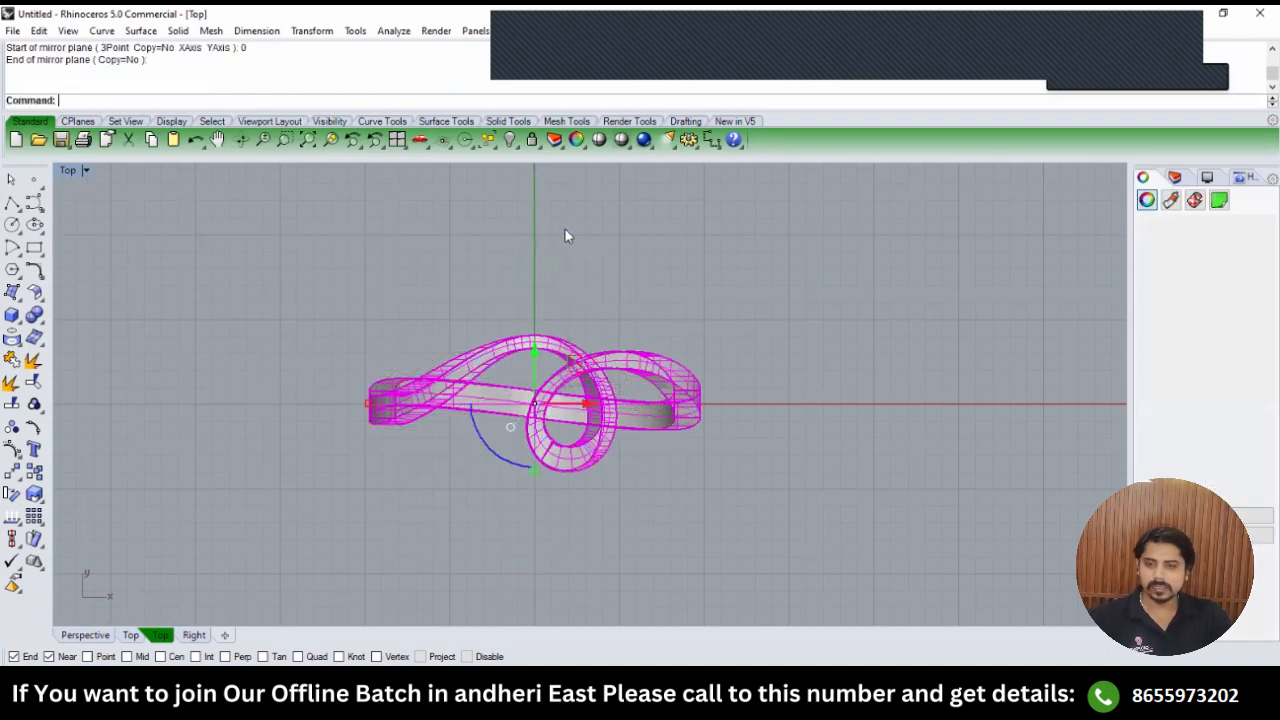
key("Escape")
Examine the mirrored ring's swirl, inner opening and band joints in the front, perspective and top views.
type("front")
key("Return")
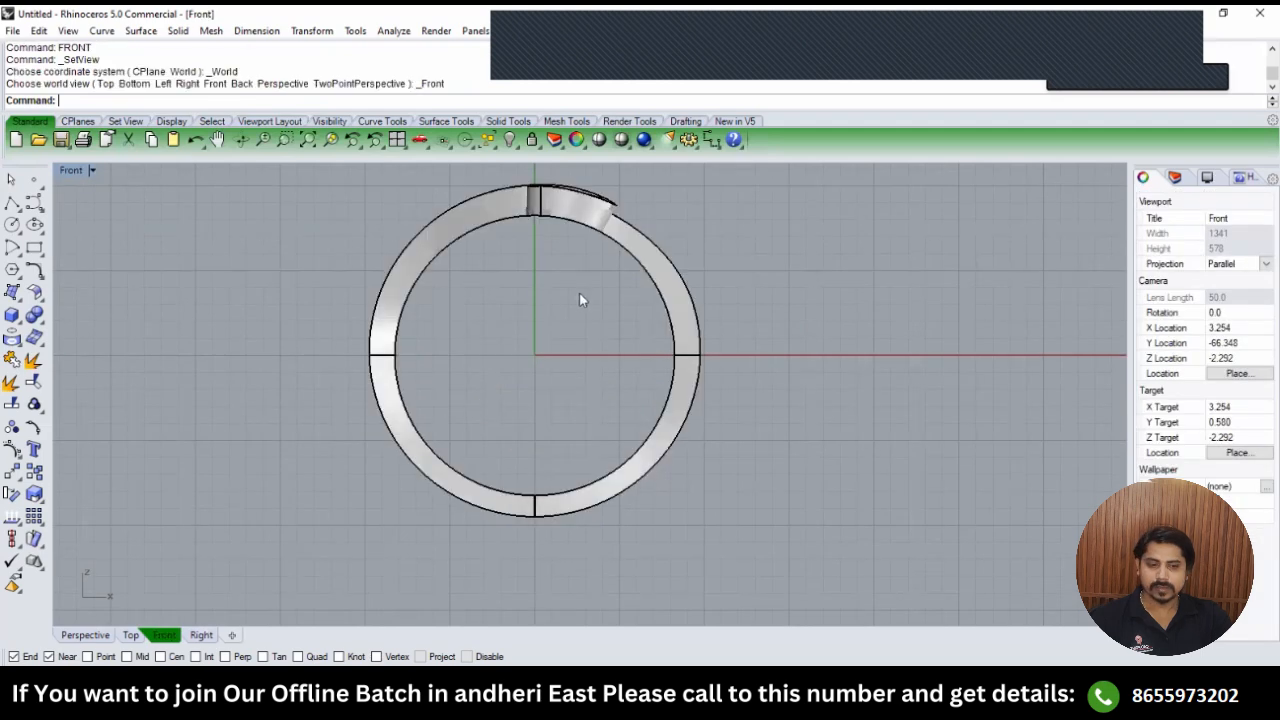
type("top")
key("Return")
type("perspective")
key("Return")
right_click_drag(585, 368, 642, 288)
scroll(594, 223, "up", 4)
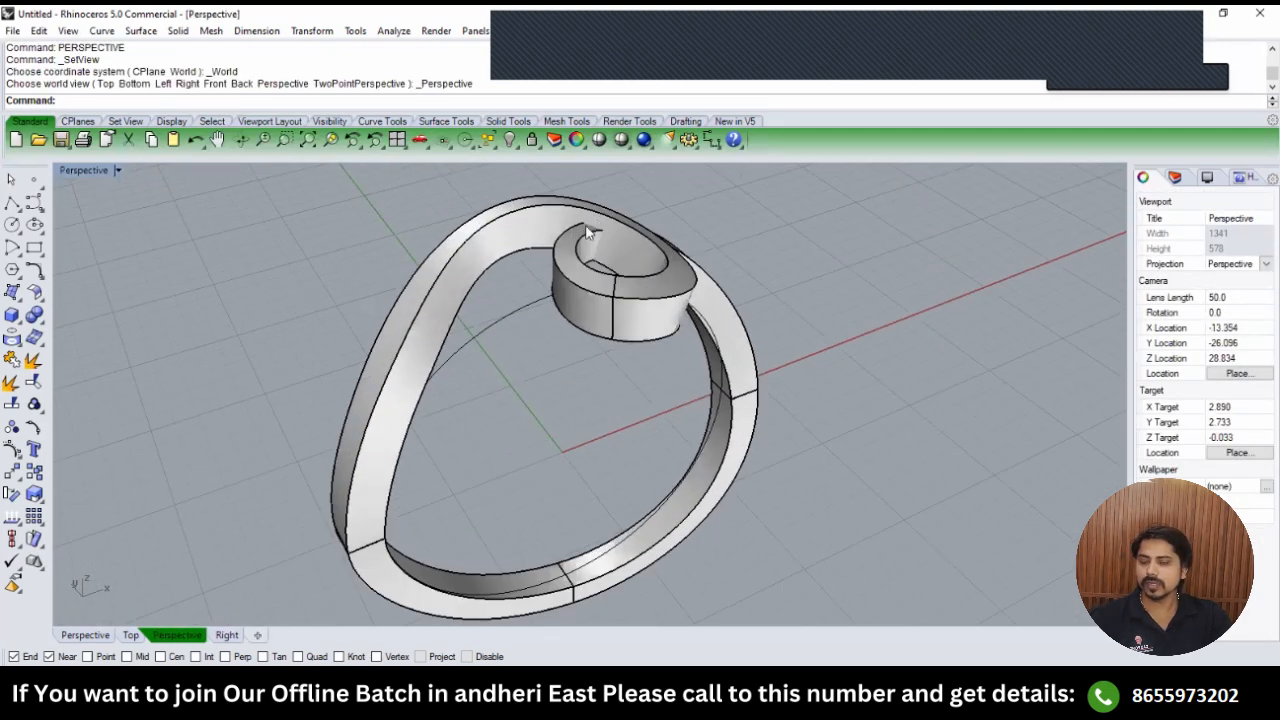
right_click_drag(587, 232, 701, 399)
scroll(679, 376, "up", 3)
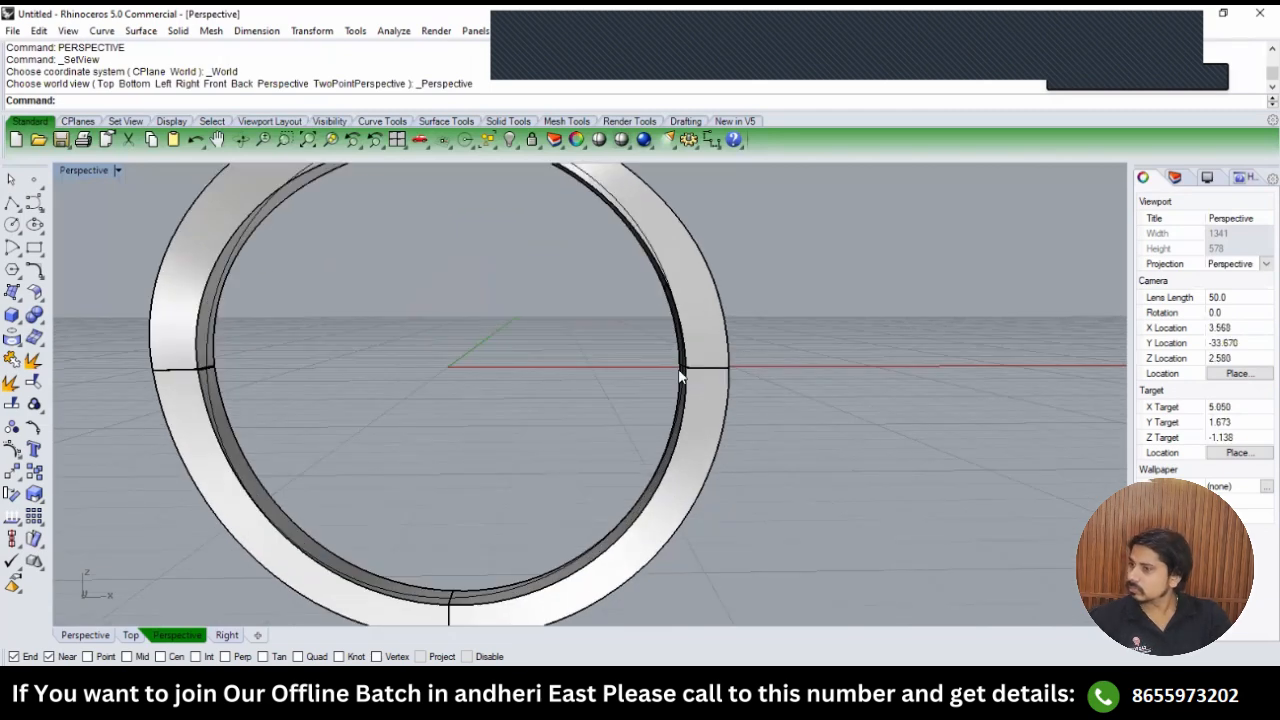
scroll(679, 376, "down", 3)
right_click_drag(680, 412, 720, 390)
key("ctrl+F2")
scroll(701, 382, "up", 4)
scroll(673, 447, "down", 6)
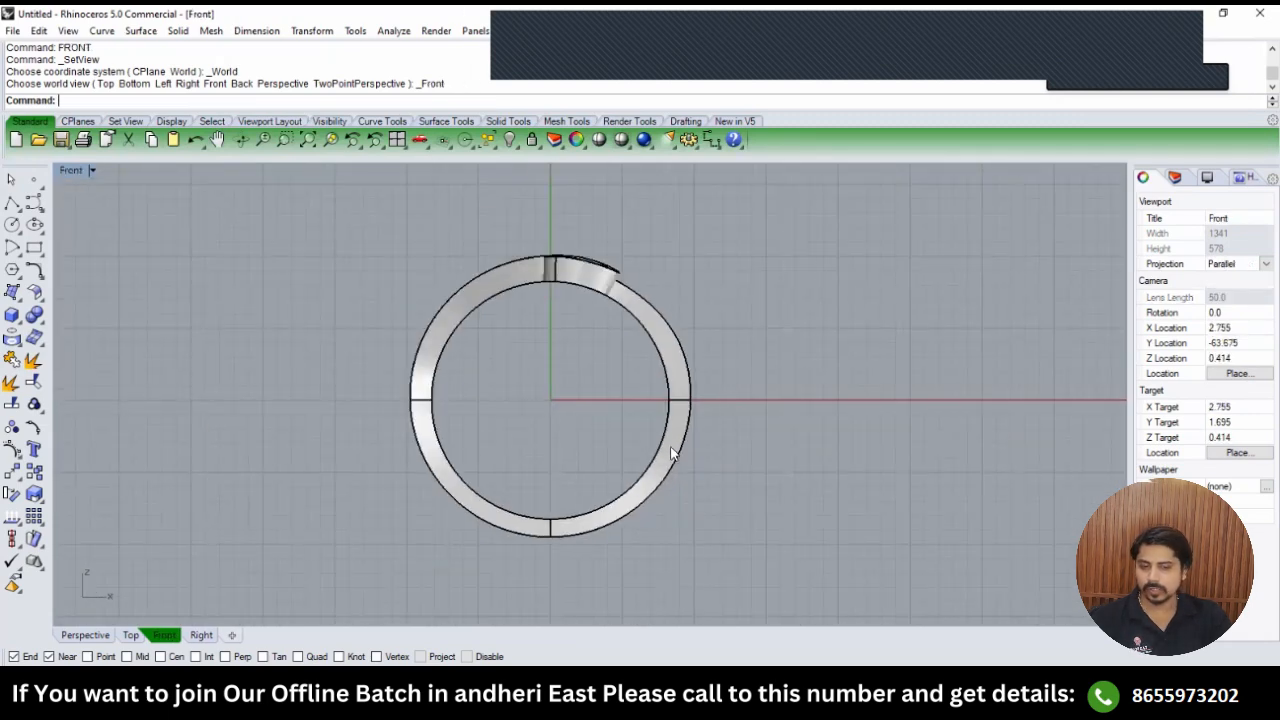
key("ctrl+F1")
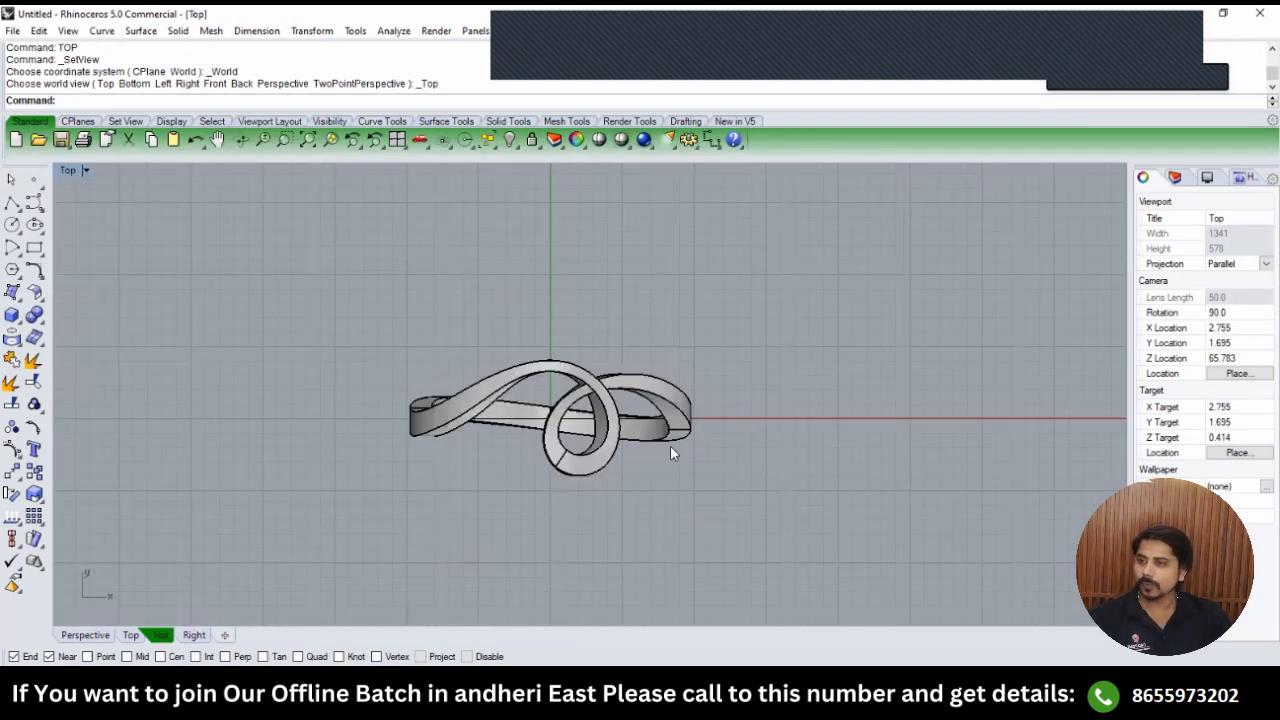